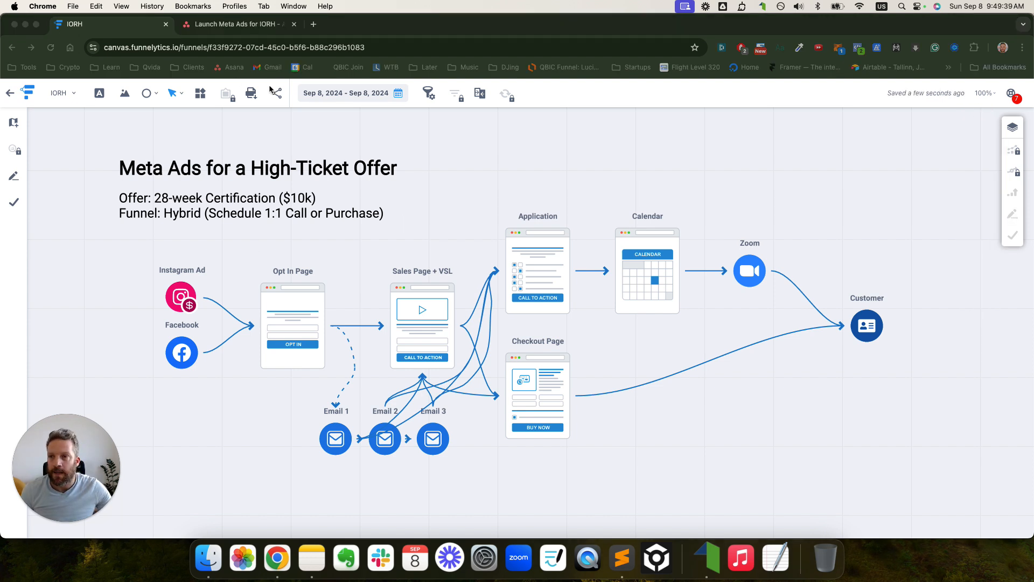
# - Bring the browser window showing the funnel into focus and scroll through it
pyautogui.click(176, 49)
pyautogui.click(141, 50)
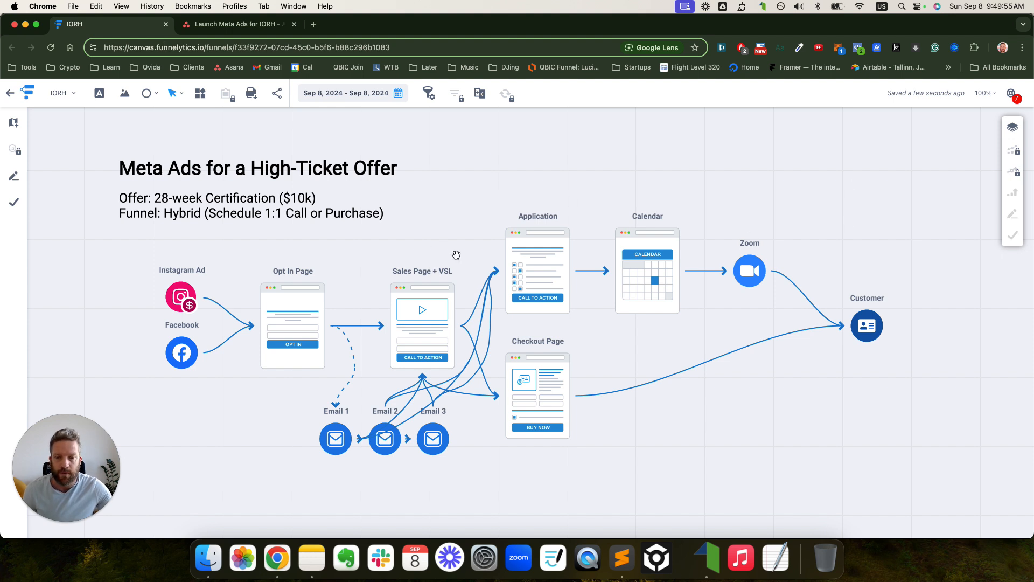
pyautogui.scroll(-2, 457, 255)
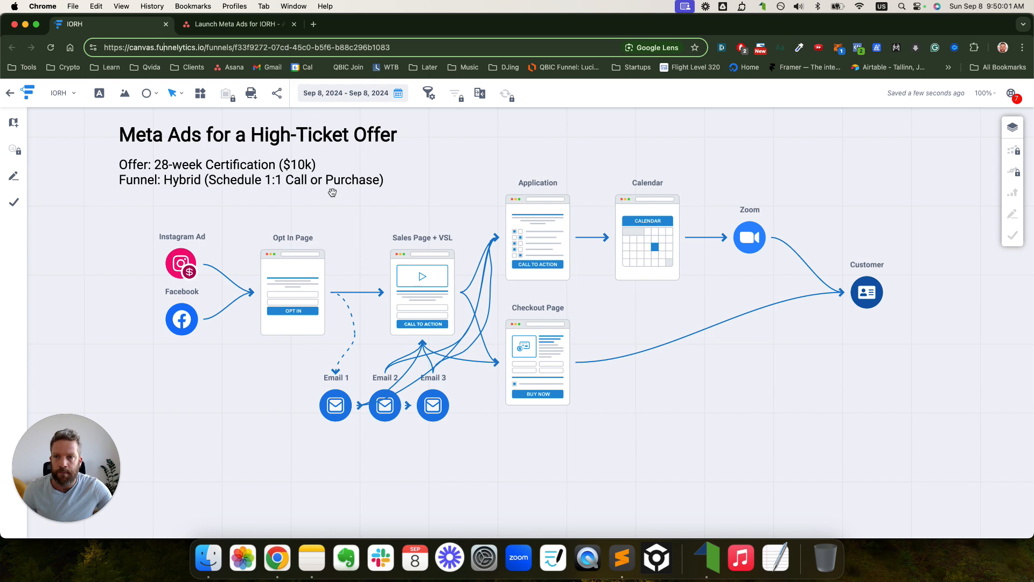
# - Switch to the Launch Meta Ads for IORH task and scroll through its fields
pyautogui.click(249, 26)
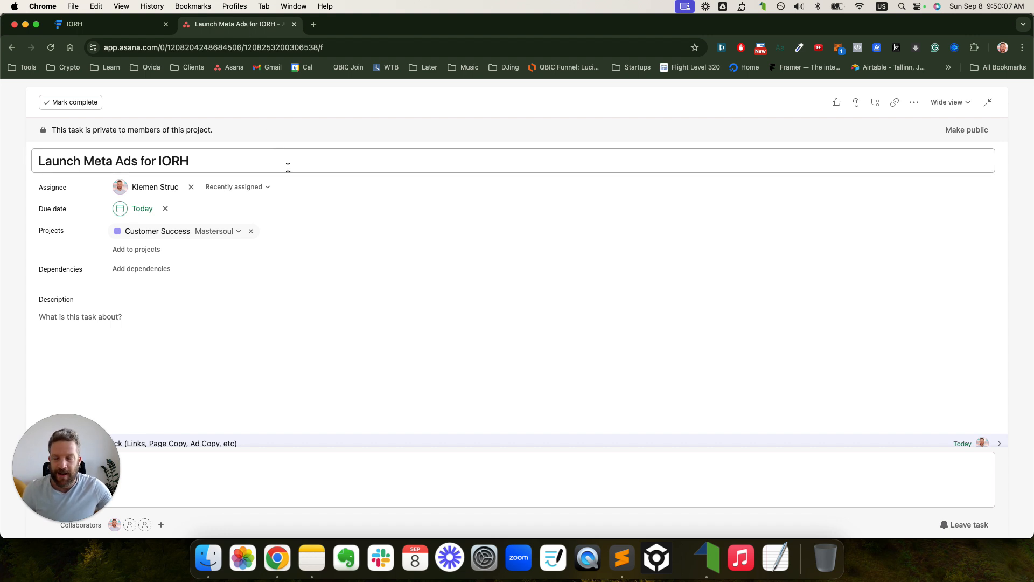
pyautogui.scroll(-2, 286, 167)
pyautogui.scroll(-7, 289, 166)
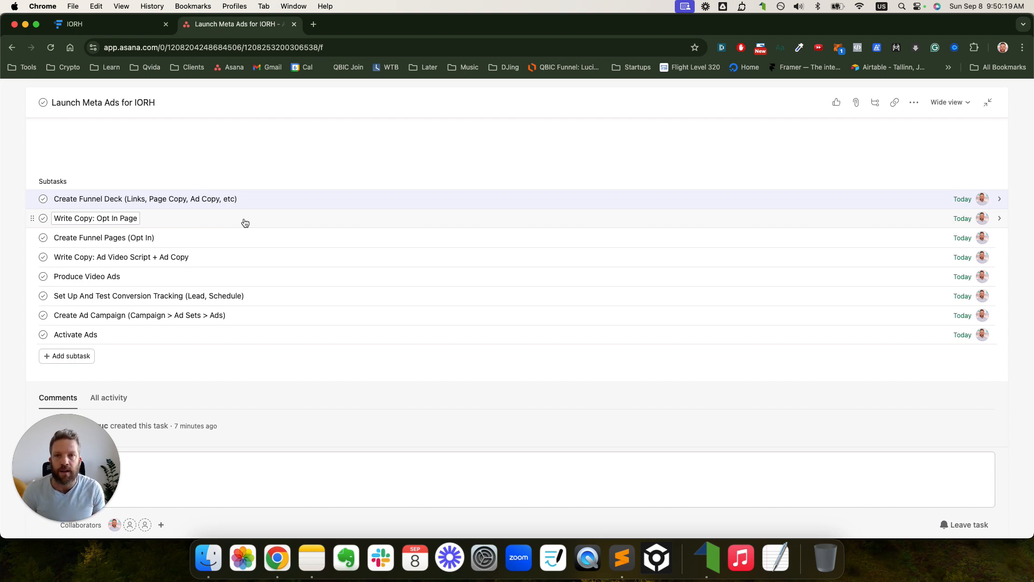
pyautogui.scroll(5, 246, 223)
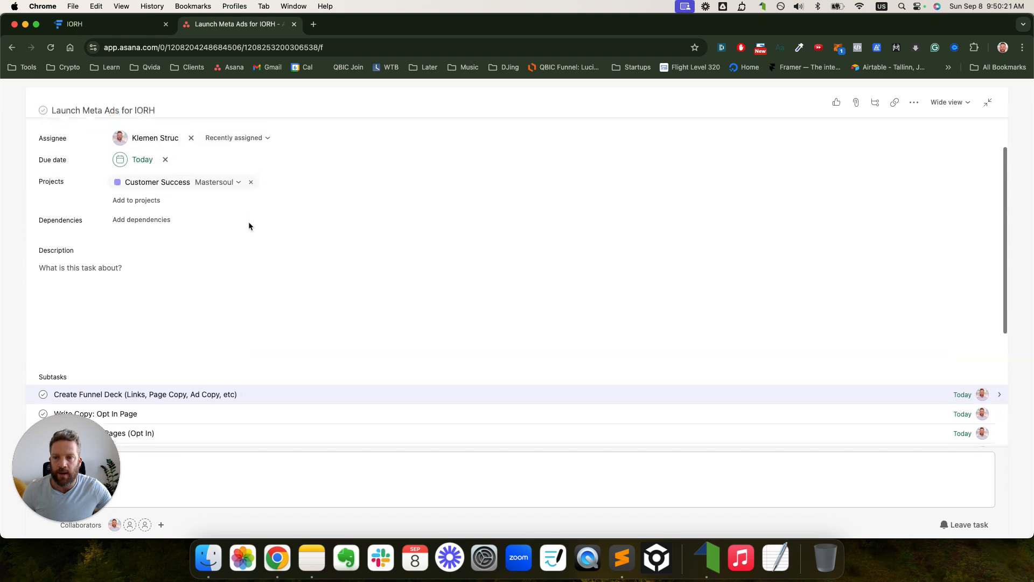
# - Select the task title, then scroll down to the eight subtasks, all due Today
pyautogui.tripleClick(156, 163)
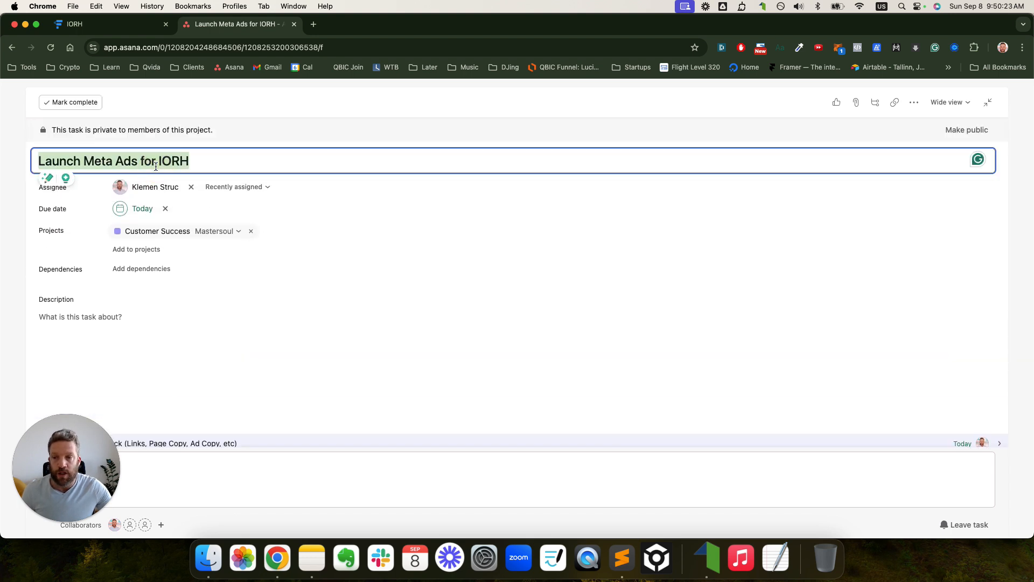
pyautogui.click(181, 161)
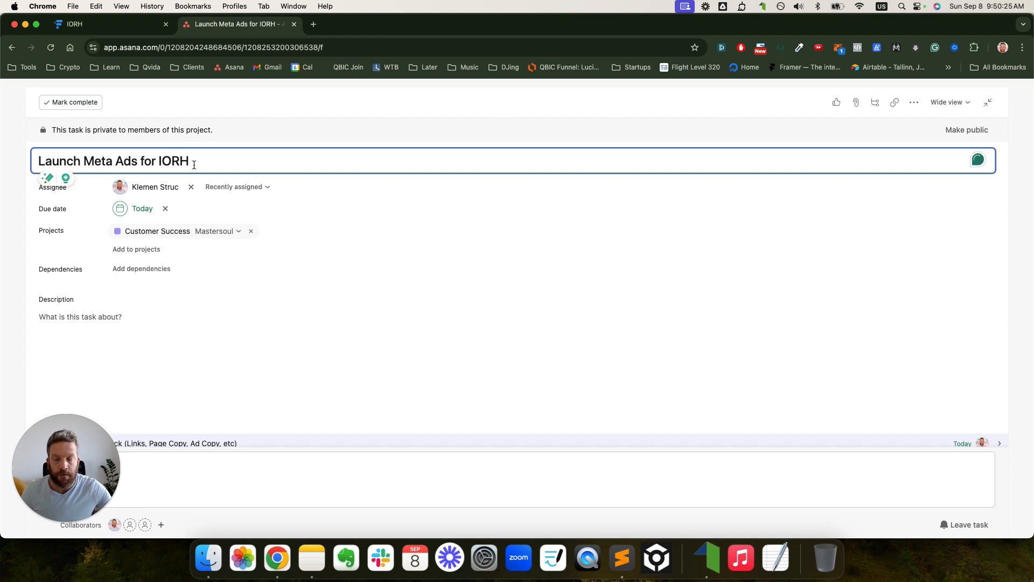
pyautogui.scroll(-1, 195, 163)
pyautogui.scroll(-3, 196, 165)
pyautogui.scroll(5, 196, 165)
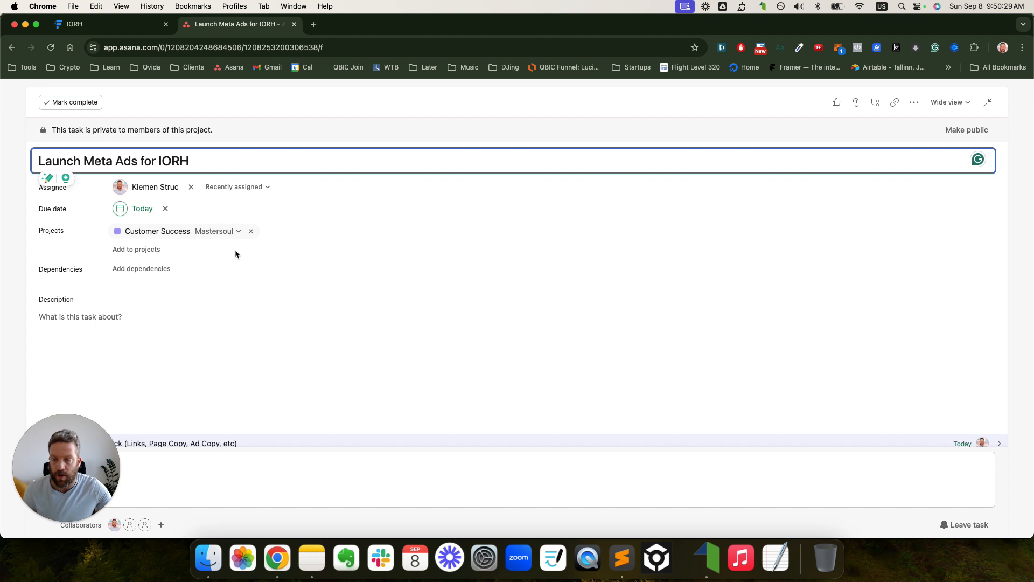
pyautogui.scroll(-5, 246, 240)
pyautogui.scroll(5, 245, 240)
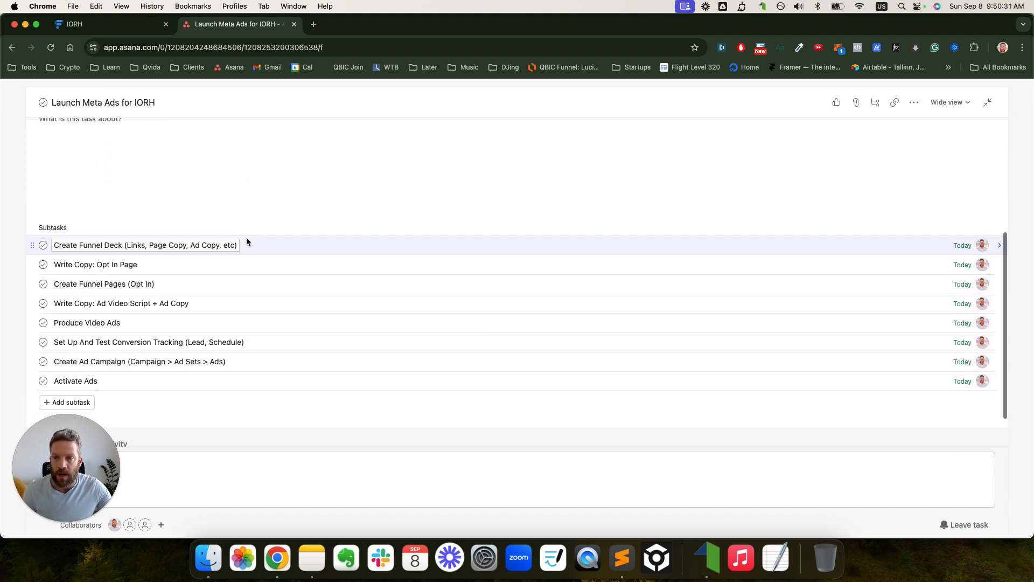
pyautogui.scroll(-4, 246, 240)
pyautogui.scroll(-2, 245, 247)
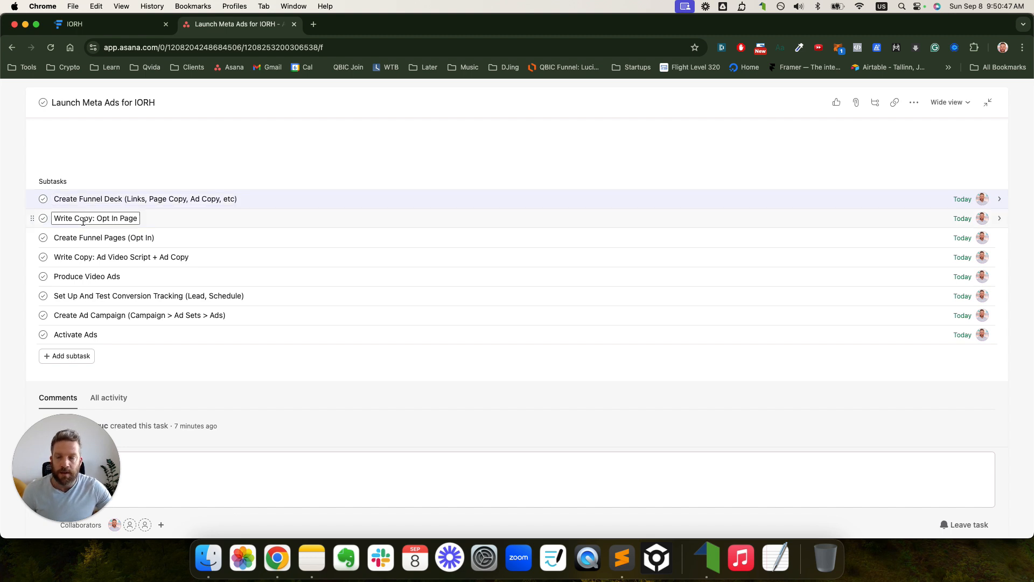
# - Extend the funnel pages subtask to read 'Create Funnel Pages (Opt In, Form)'
pyautogui.click(83, 219)
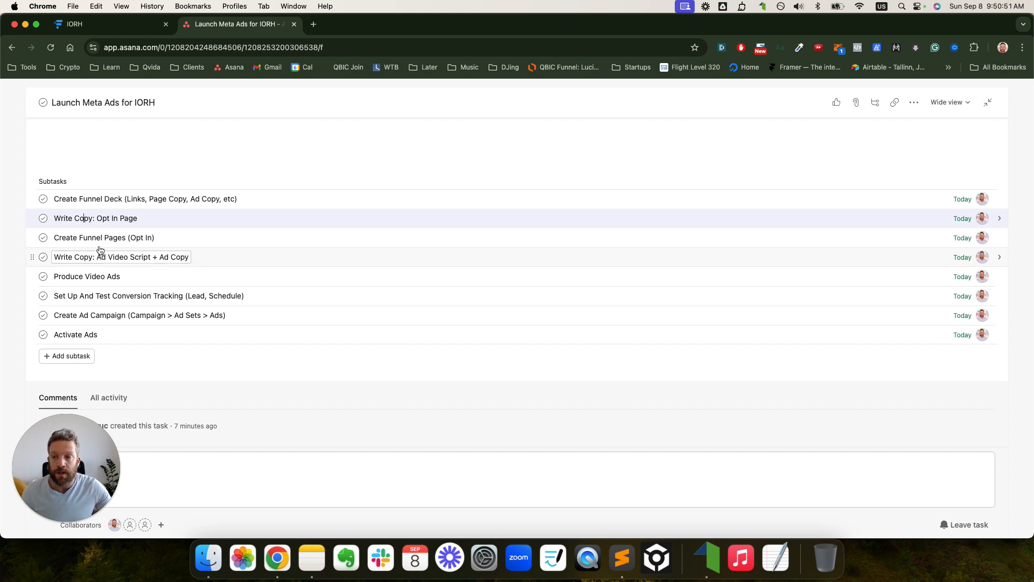
pyautogui.click(99, 238)
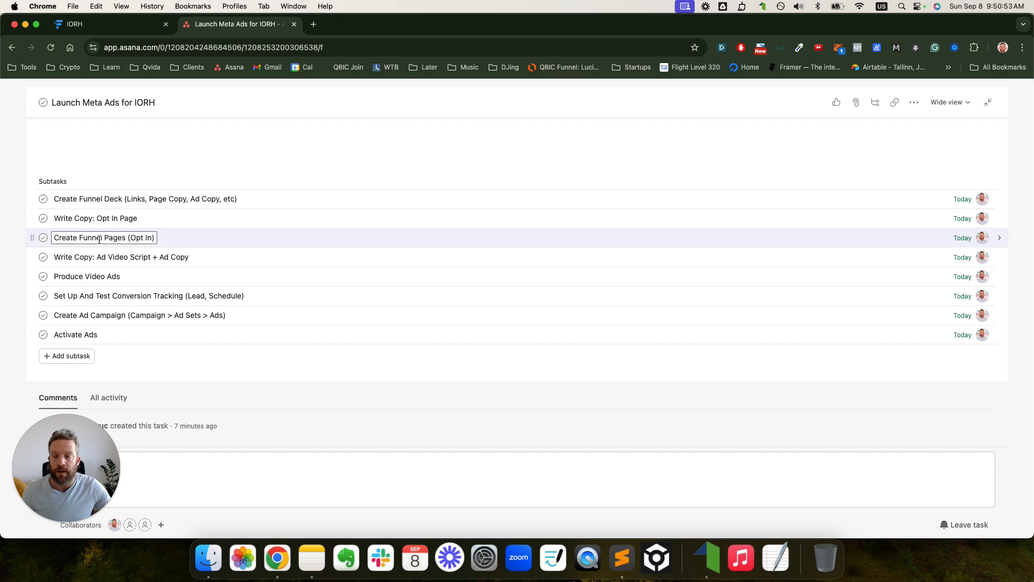
pyautogui.moveTo(128, 237); pyautogui.dragTo(175, 262)
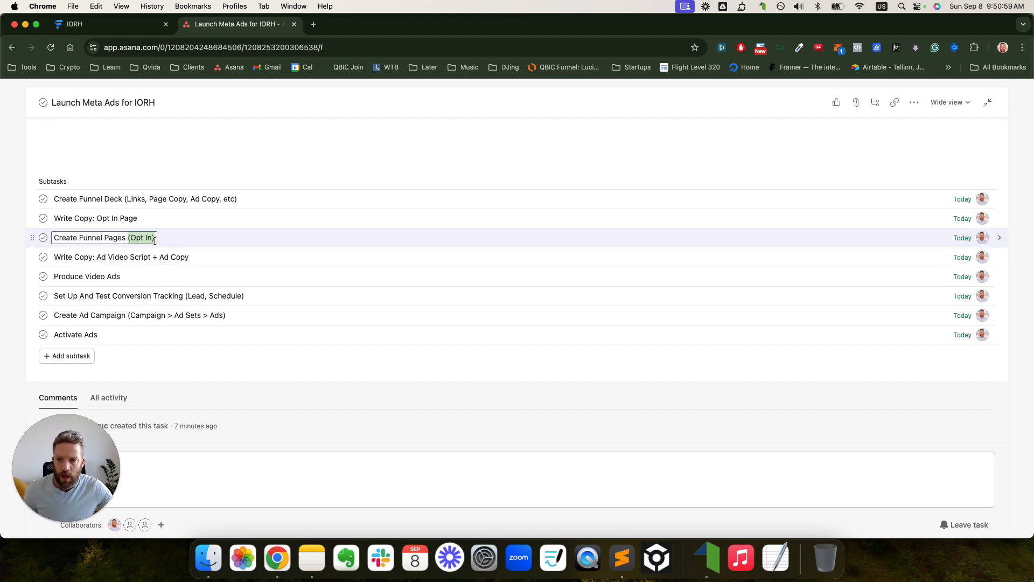
pyautogui.click(175, 256)
pyautogui.write(',')
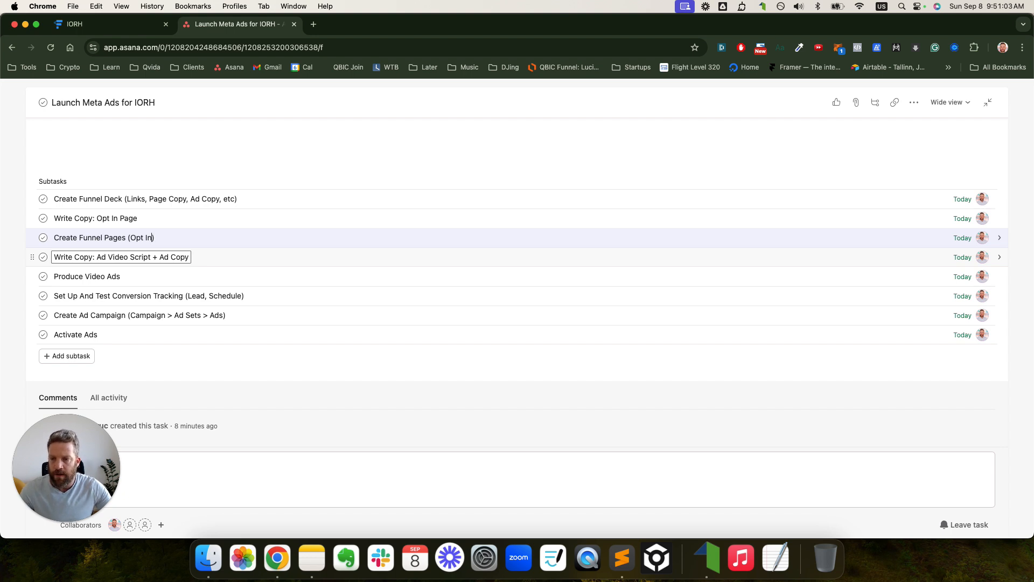
pyautogui.write(', Form')
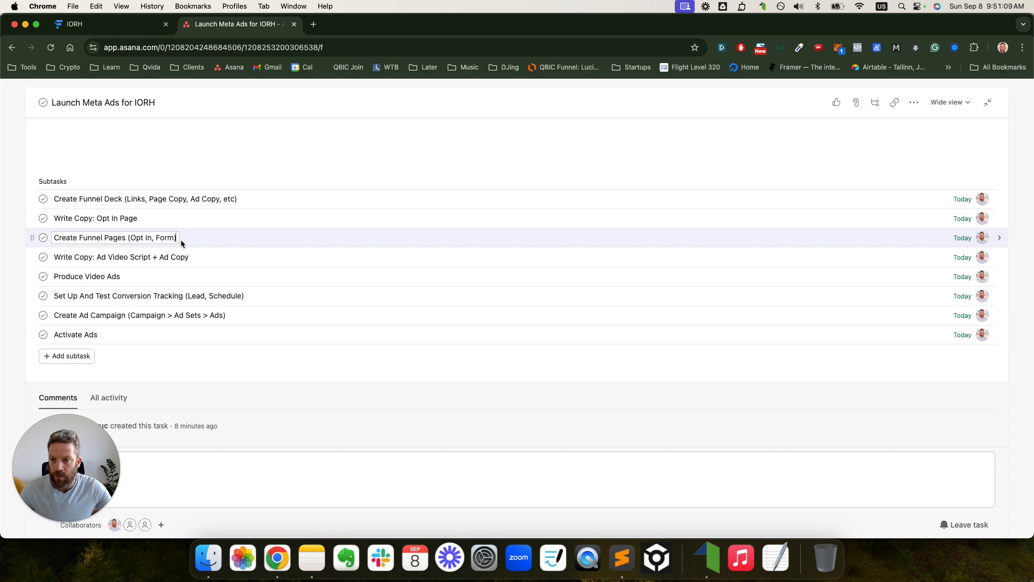
# - Add a 'Create Automation/Workflow' subtask below it and return to the funnel diagram
pyautogui.press('Return')
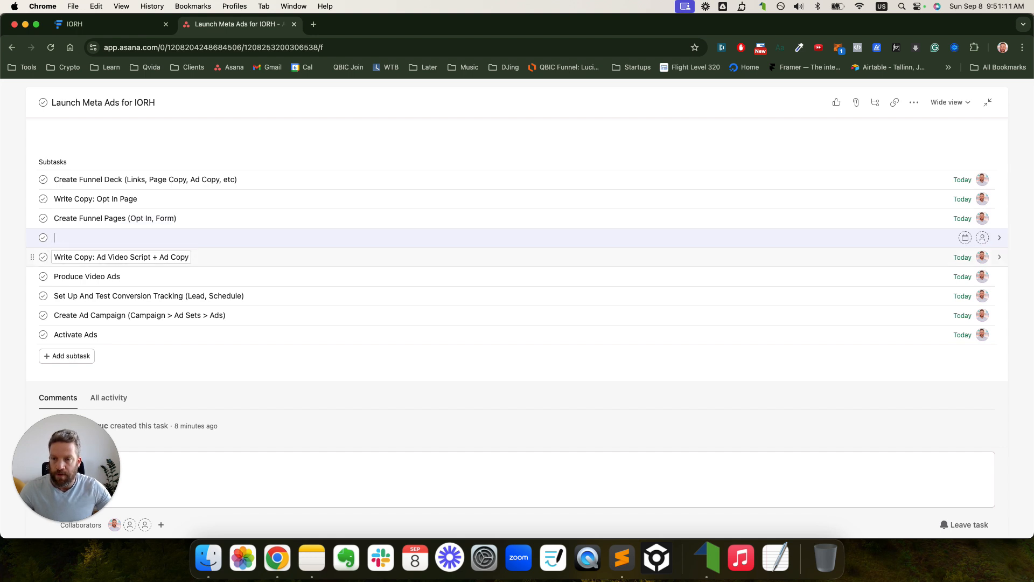
pyautogui.write('Creat')
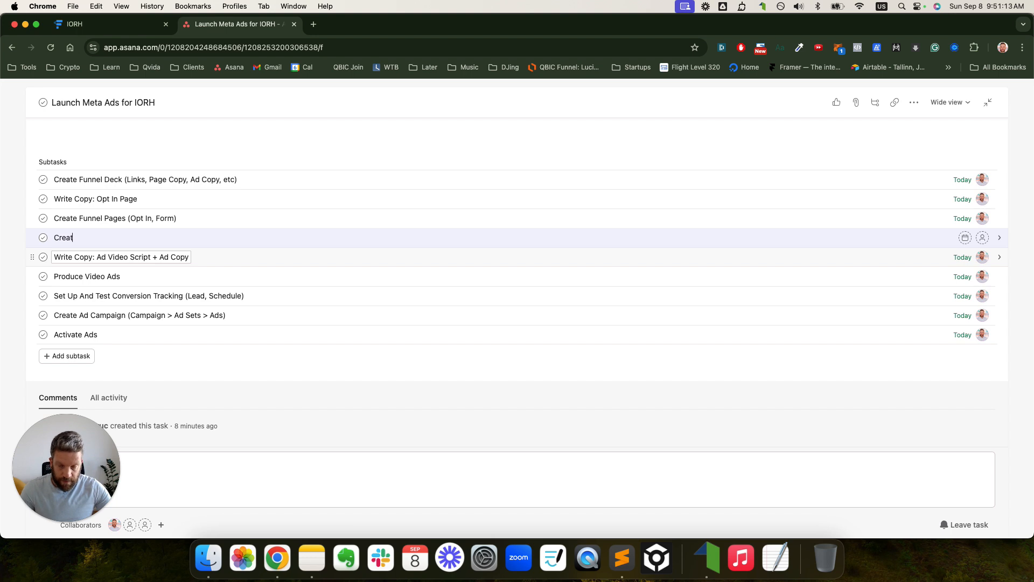
pyautogui.write('e Aut')
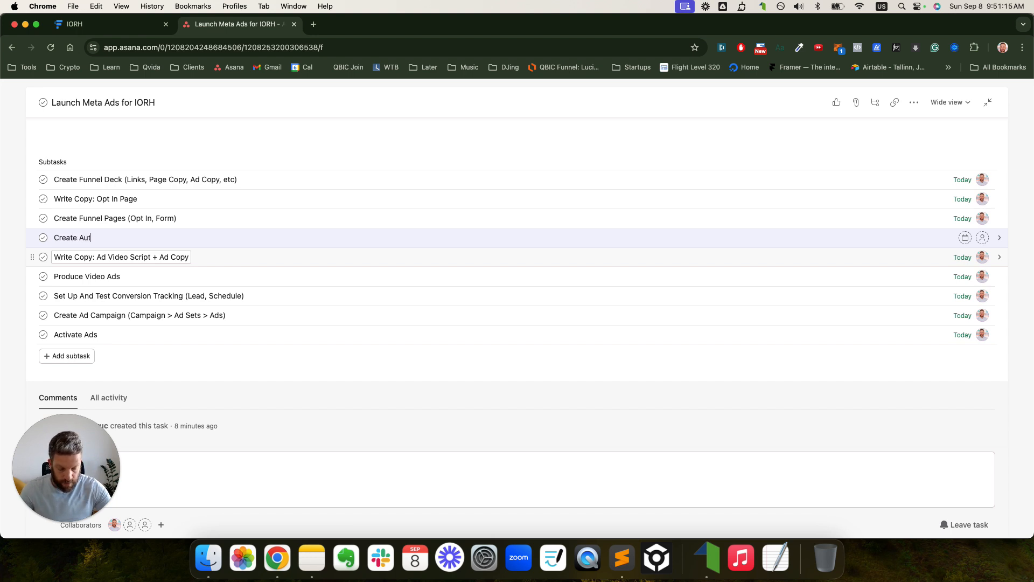
pyautogui.write('omation/Work')
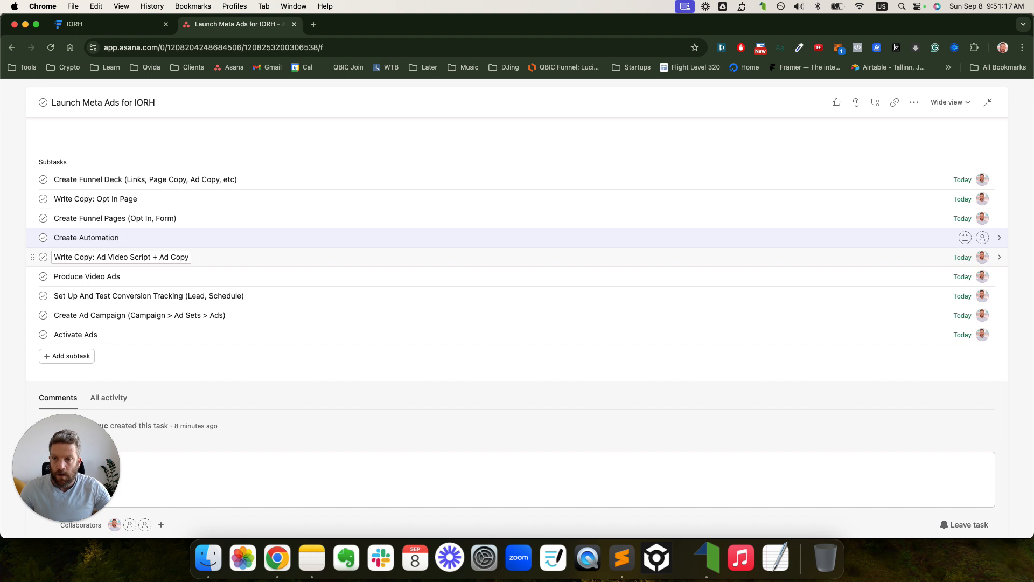
pyautogui.press('BackSpace')
pyautogui.press('BackSpace')
pyautogui.press('BackSpace')
pyautogui.press('BackSpace')
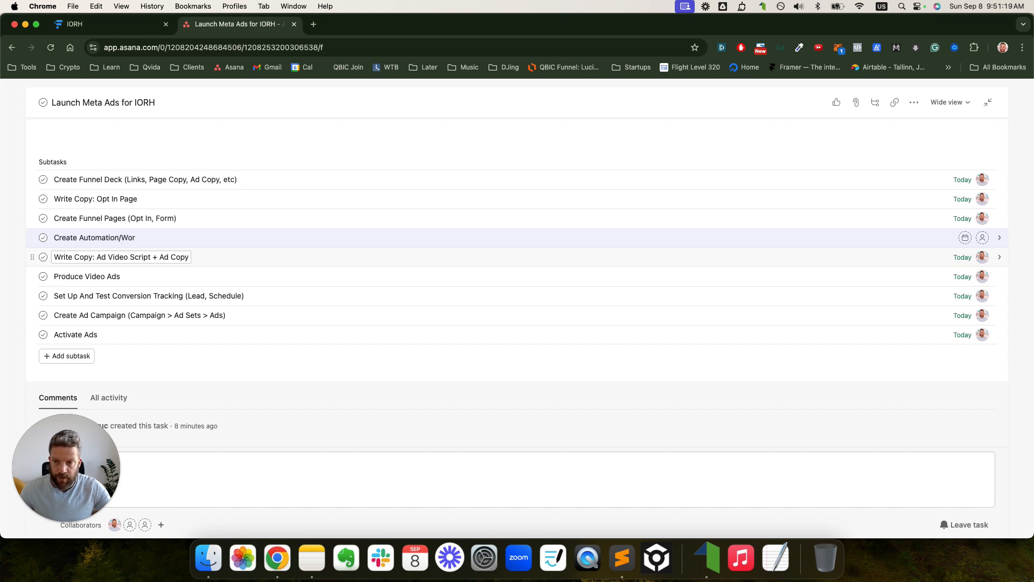
pyautogui.write('Wo')
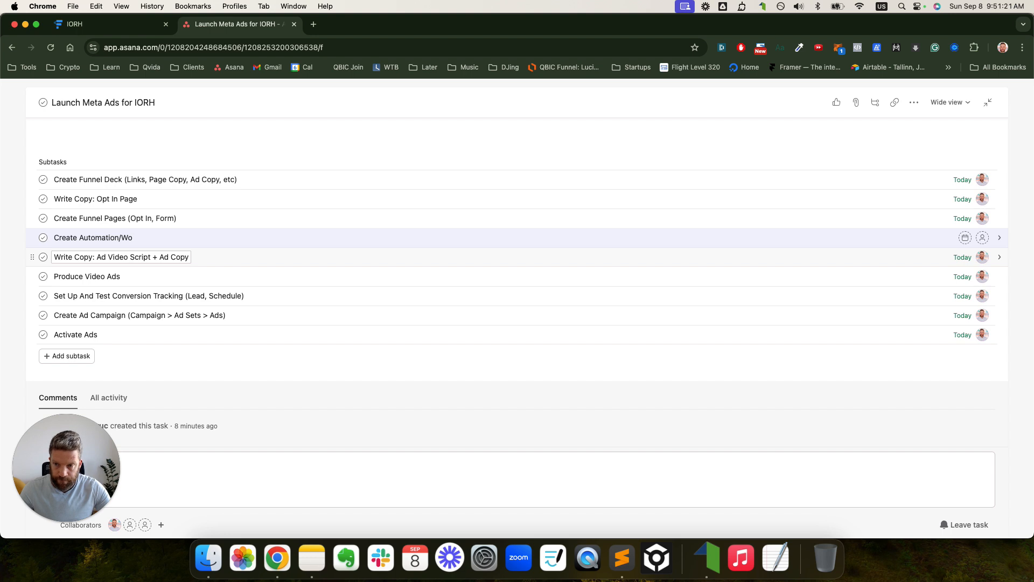
pyautogui.write('rkflo')
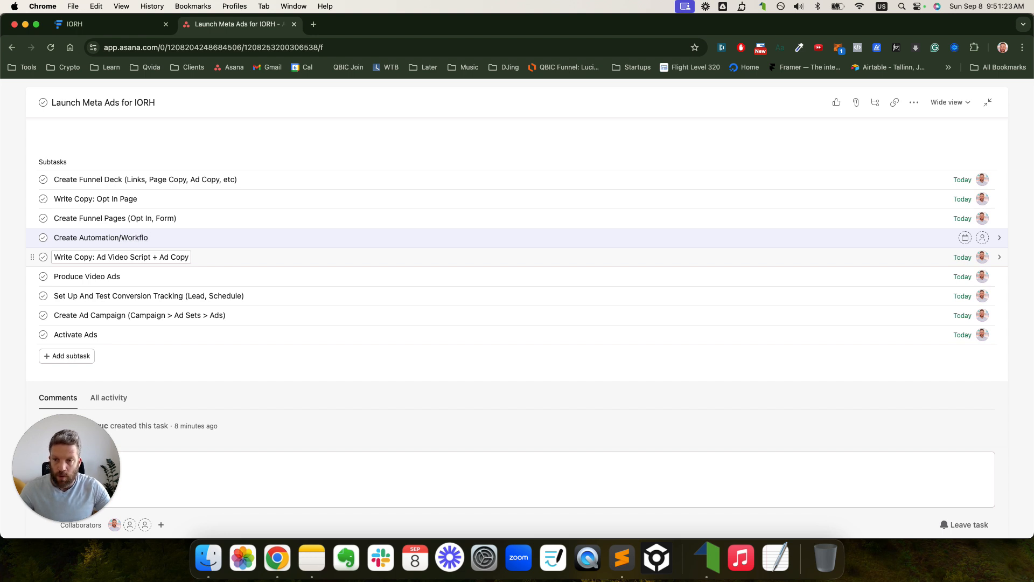
pyautogui.write('w')
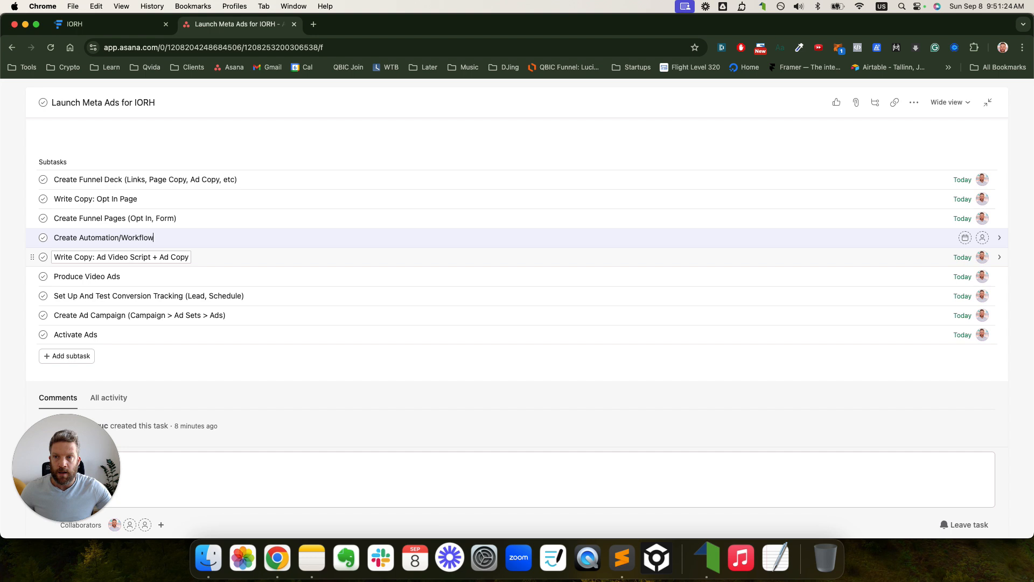
pyautogui.click(94, 24)
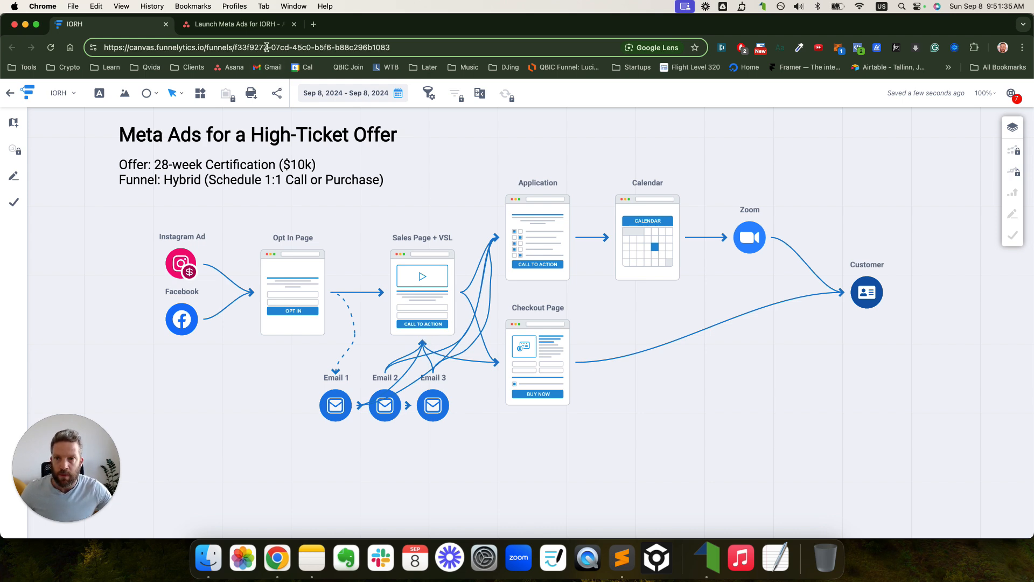
# - Back in the Meta Ads task, look over the ad video script and Produce Video Ads subtasks
pyautogui.click(257, 31)
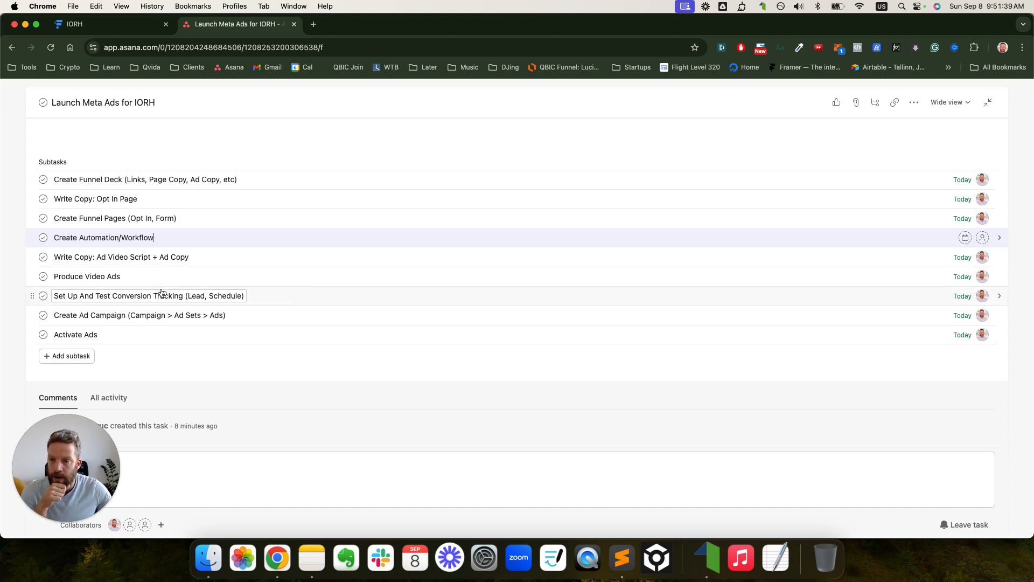
pyautogui.click(81, 278)
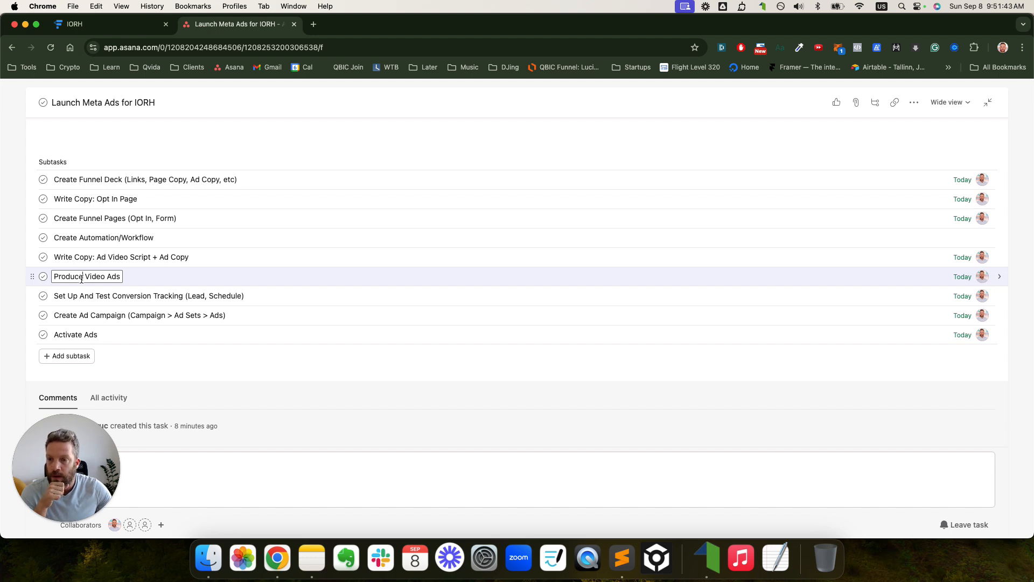
pyautogui.click(75, 257)
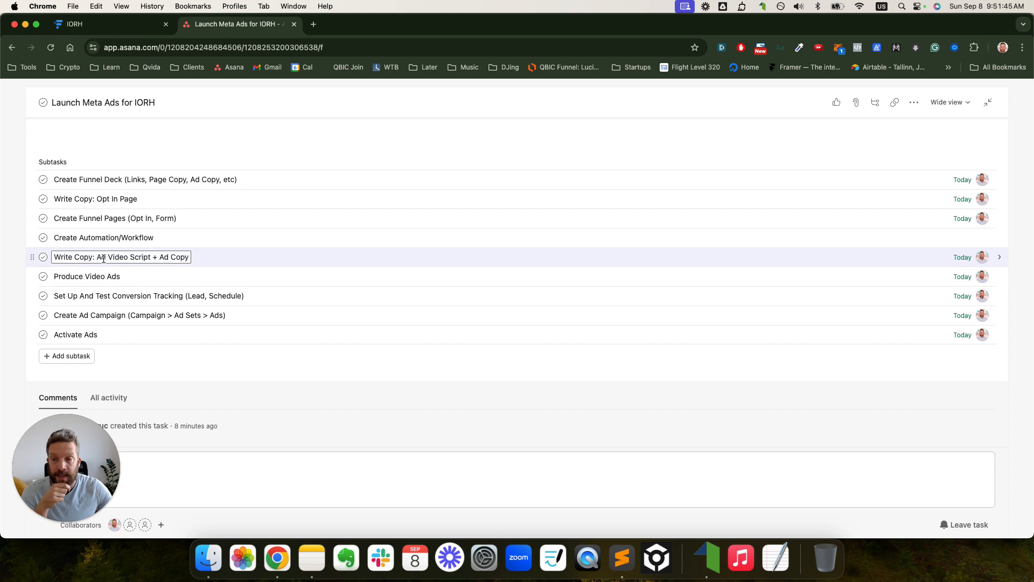
pyautogui.moveTo(97, 257); pyautogui.dragTo(144, 258)
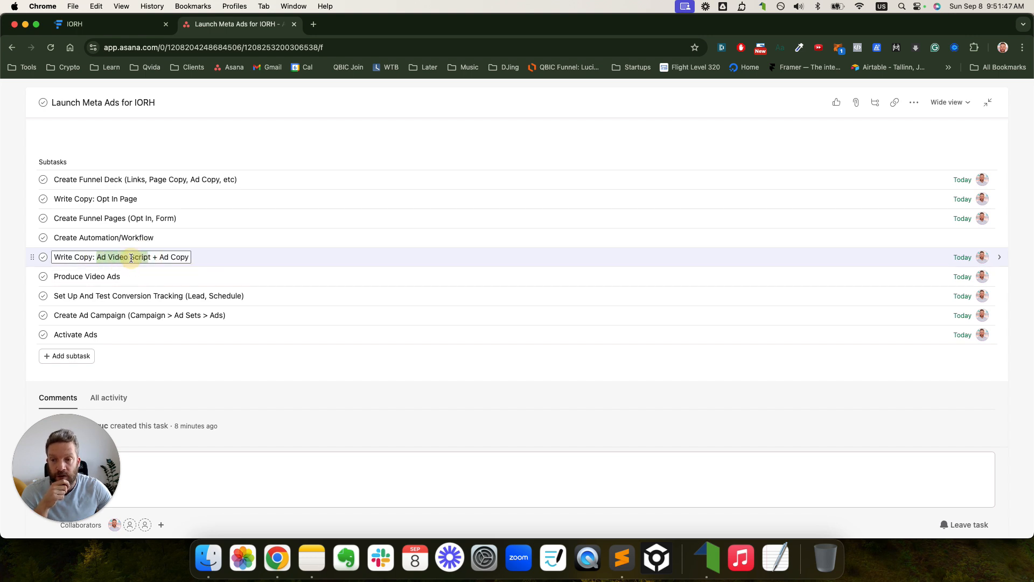
pyautogui.click(131, 257)
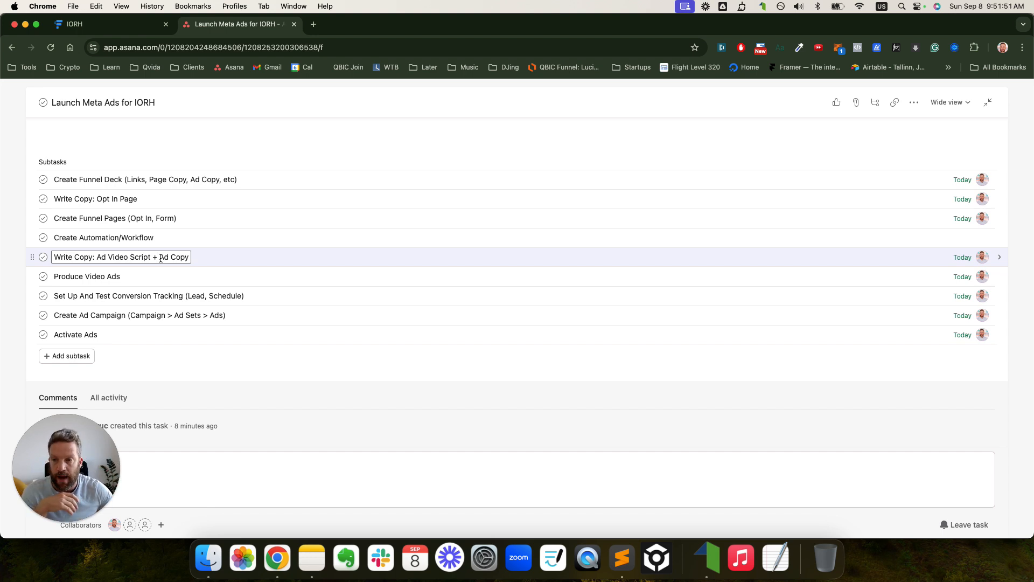
pyautogui.click(135, 276)
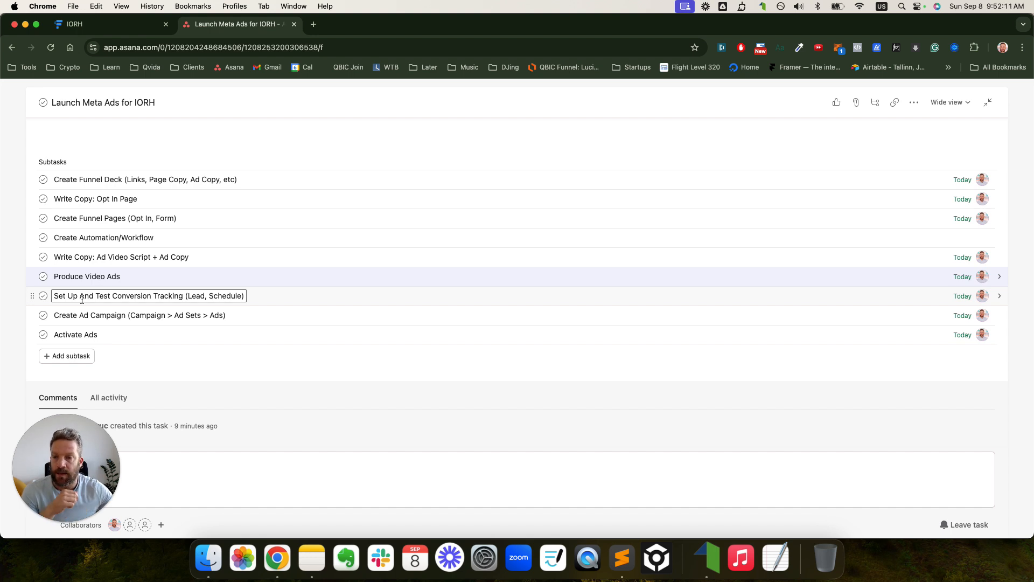
# - Pick out 'Lead' in the Set Up And Test Conversion Tracking subtask, then view the IORH map
pyautogui.click(201, 299)
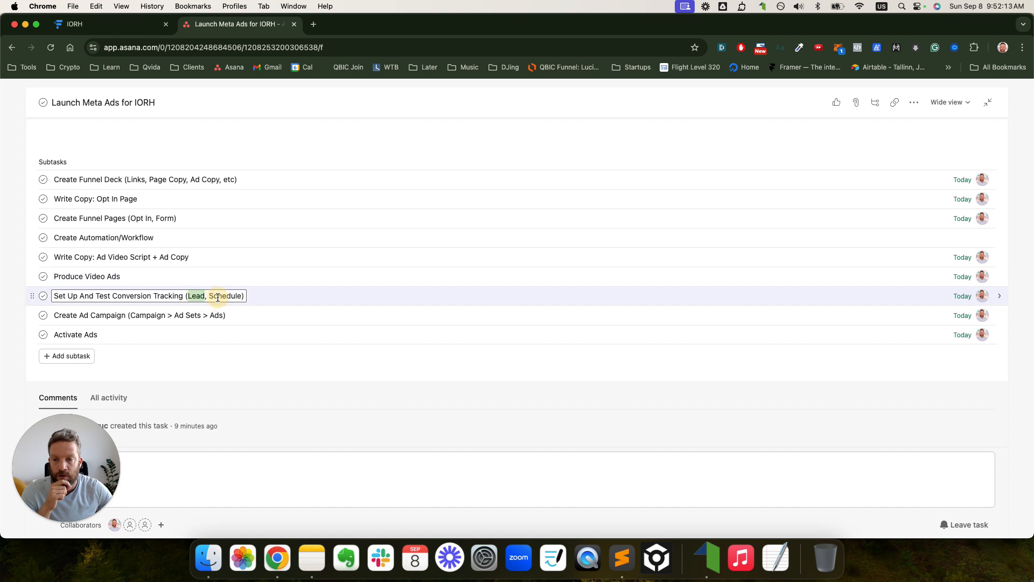
pyautogui.doubleClick(197, 296)
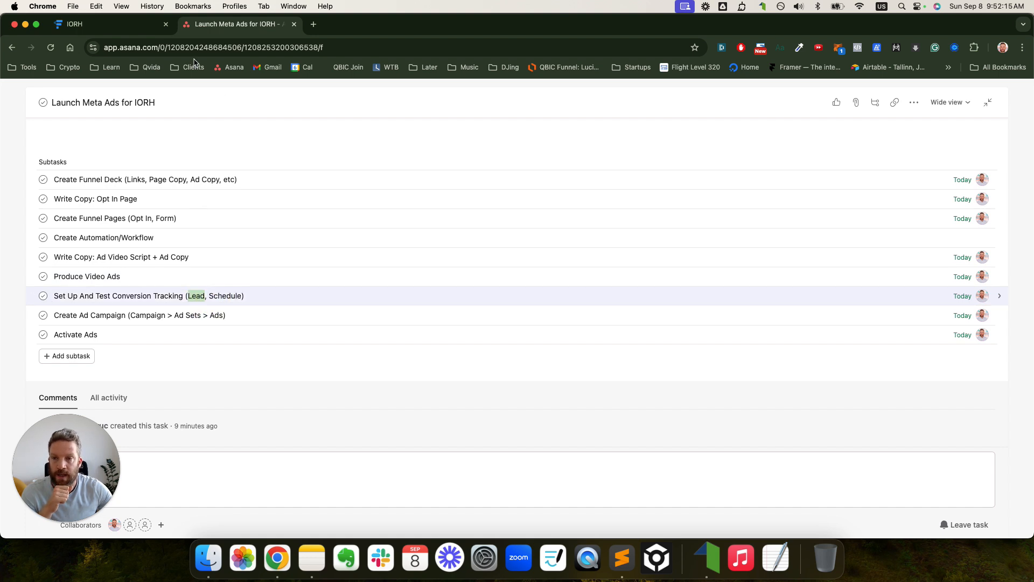
pyautogui.click(116, 25)
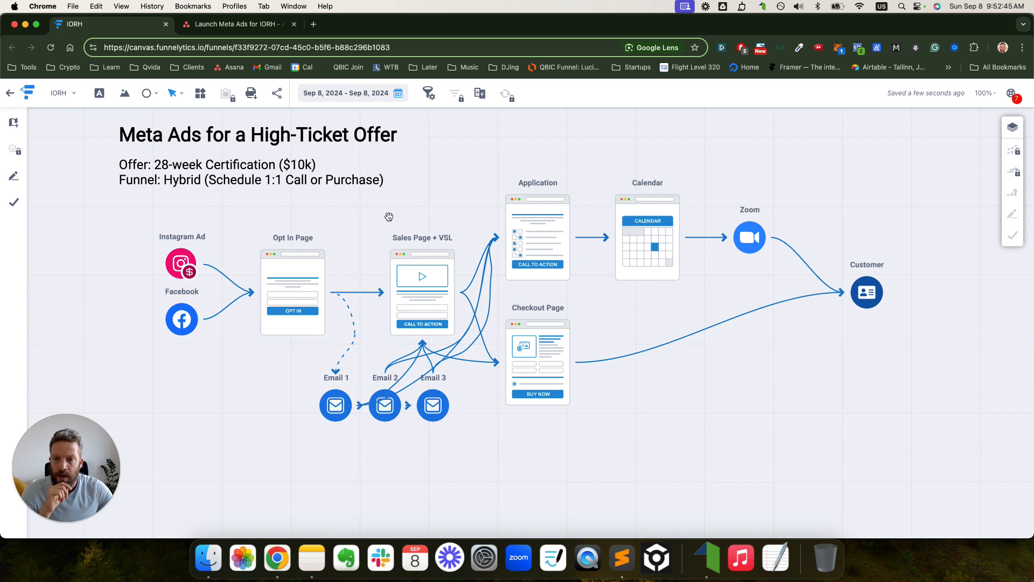
# - Switch back to the Launch Meta Ads for IORH task in Asana
pyautogui.click(233, 27)
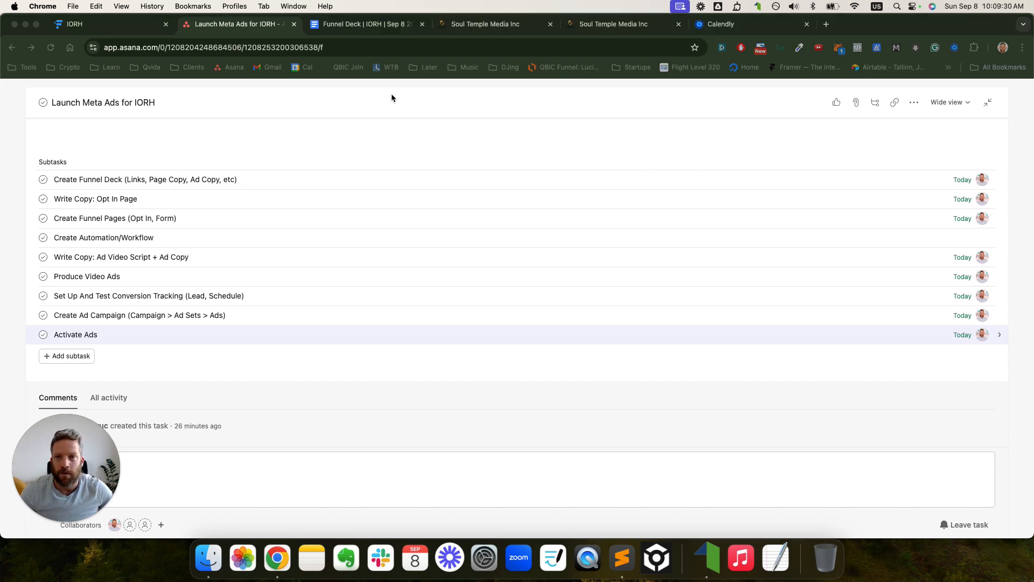
# - Check off Create Funnel Deck and open the 'Funnel Deck | IORH | Sep 8 2024' document
pyautogui.click(80, 182)
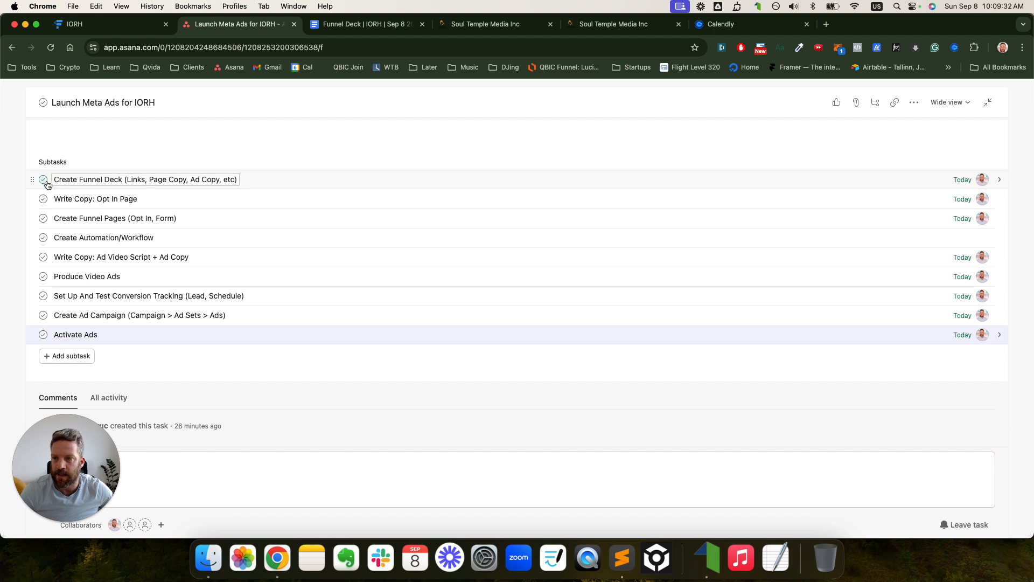
pyautogui.click(44, 181)
pyautogui.click(367, 24)
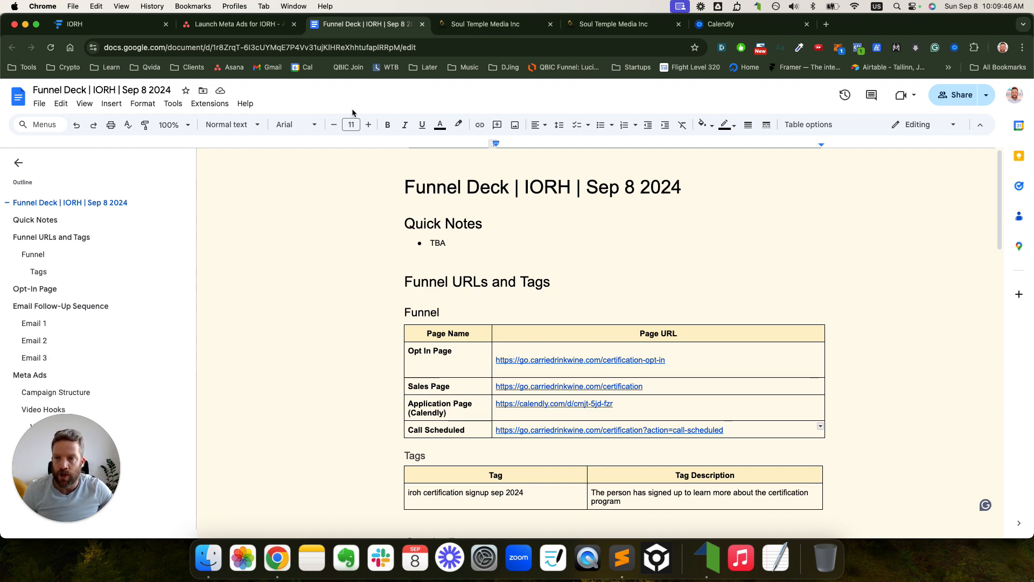
# - On the IORH map, tick off the Zoom, Calendar and Checkout Page steps, then clear the marks
pyautogui.click(124, 25)
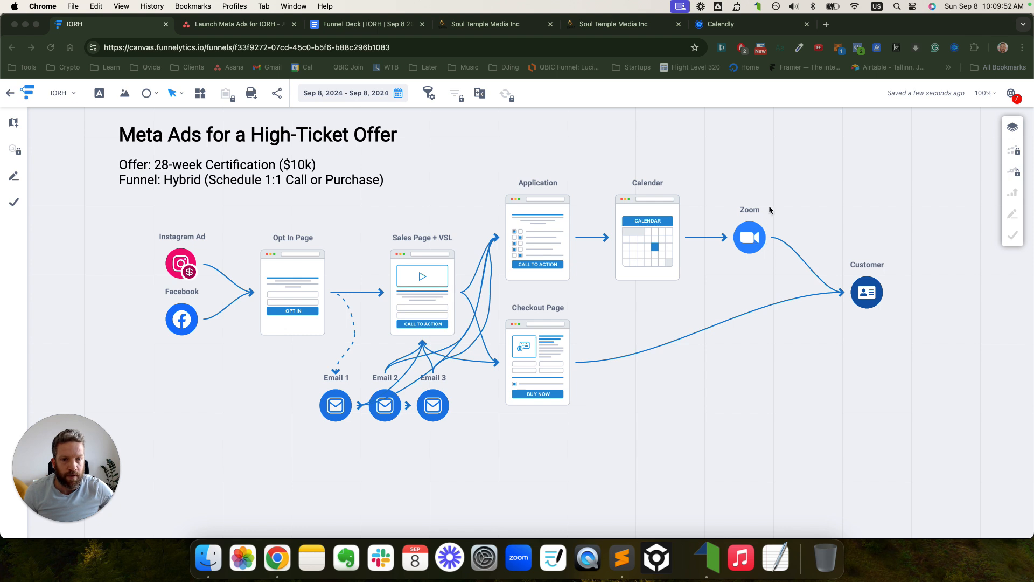
pyautogui.moveTo(769, 204); pyautogui.dragTo(801, 192)
pyautogui.moveTo(669, 168)
pyautogui.mouseDown()
pyautogui.moveTo(684, 173)
pyautogui.moveTo(700, 159)
pyautogui.mouseUp()
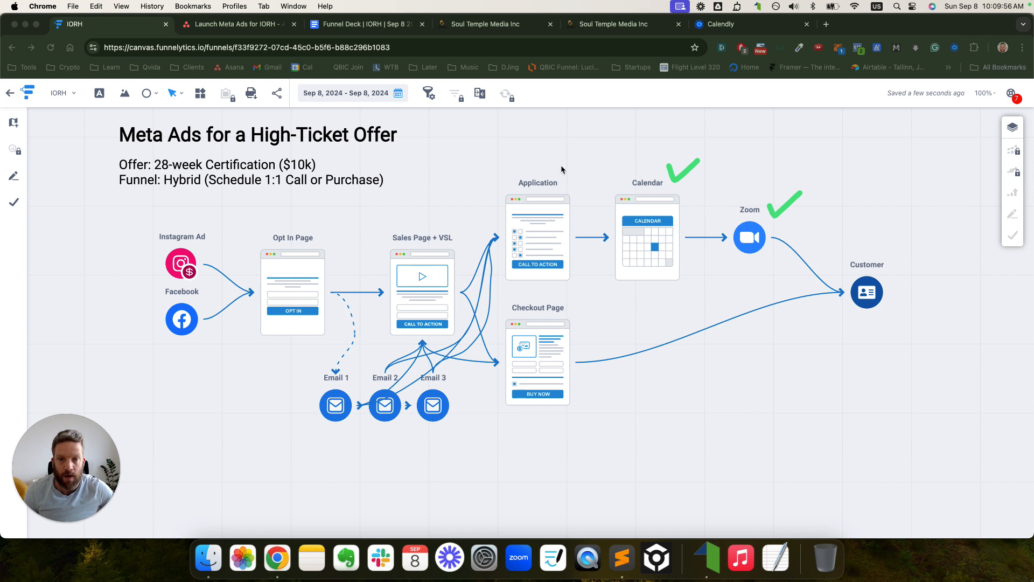
pyautogui.moveTo(581, 301)
pyautogui.mouseDown()
pyautogui.moveTo(589, 307)
pyautogui.moveTo(610, 290)
pyautogui.mouseUp()
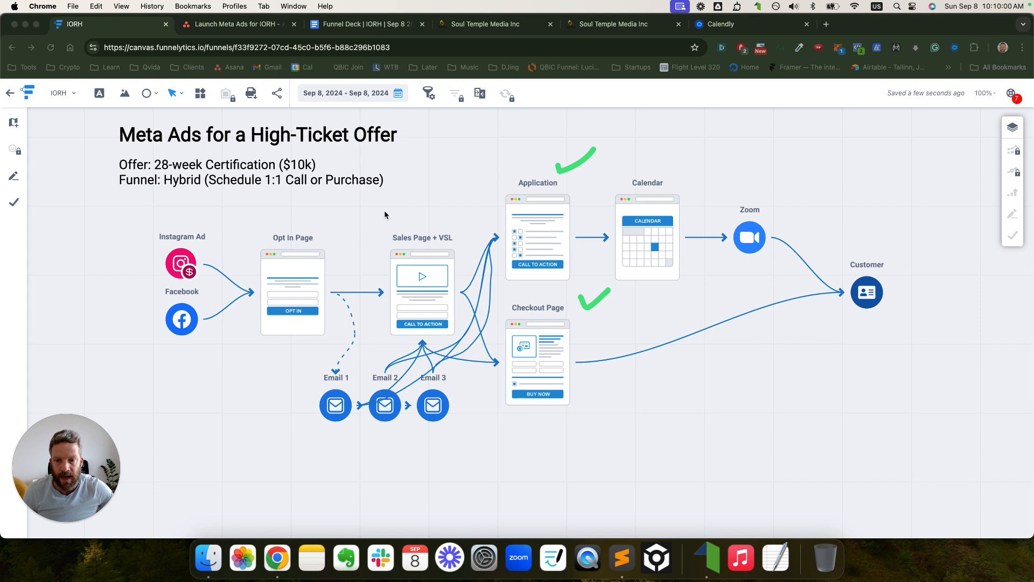
pyautogui.moveTo(385, 211)
pyautogui.mouseDown()
pyautogui.moveTo(381, 288)
pyautogui.moveTo(411, 345)
pyautogui.moveTo(479, 386)
pyautogui.moveTo(602, 402)
pyautogui.moveTo(644, 303)
pyautogui.moveTo(728, 302)
pyautogui.moveTo(830, 335)
pyautogui.moveTo(729, 173)
pyautogui.moveTo(439, 144)
pyautogui.moveTo(394, 183)
pyautogui.moveTo(389, 212)
pyautogui.mouseUp()
pyautogui.click(935, 175)
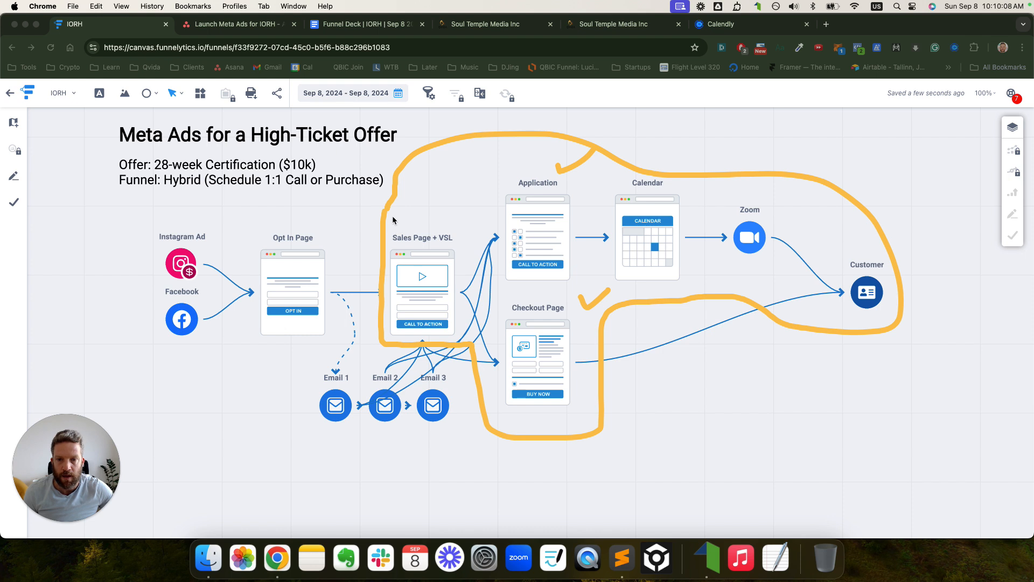
pyautogui.press('Escape')
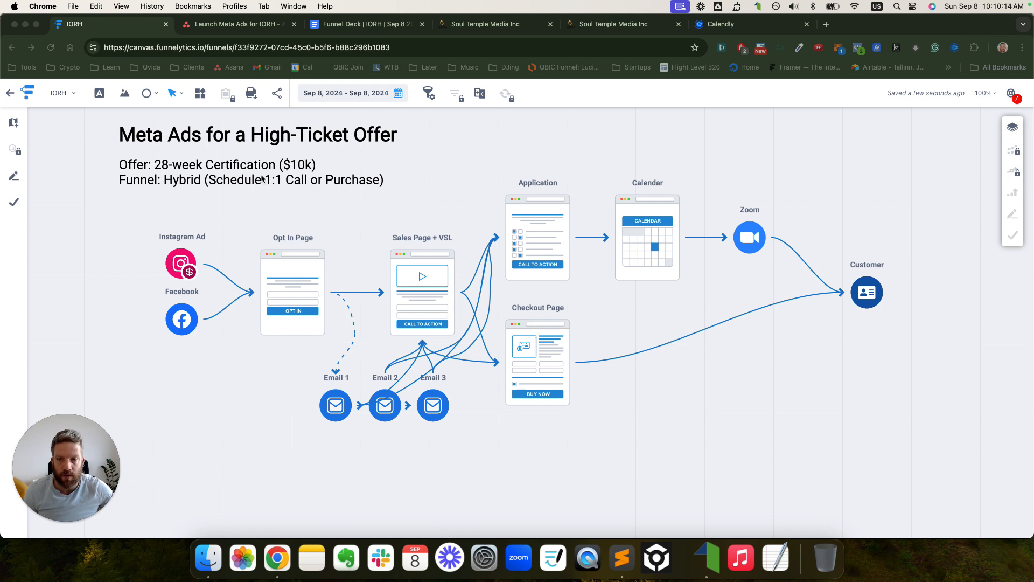
# - Circle the Instagram/Facebook ads, Opt In Page and email sequence, clear them, and return to the deck
pyautogui.moveTo(164, 218)
pyautogui.mouseDown()
pyautogui.moveTo(129, 294)
pyautogui.moveTo(155, 351)
pyautogui.moveTo(224, 347)
pyautogui.moveTo(201, 201)
pyautogui.mouseUp()
pyautogui.moveTo(265, 218)
pyautogui.mouseDown()
pyautogui.moveTo(250, 301)
pyautogui.moveTo(341, 330)
pyautogui.moveTo(343, 258)
pyautogui.mouseUp()
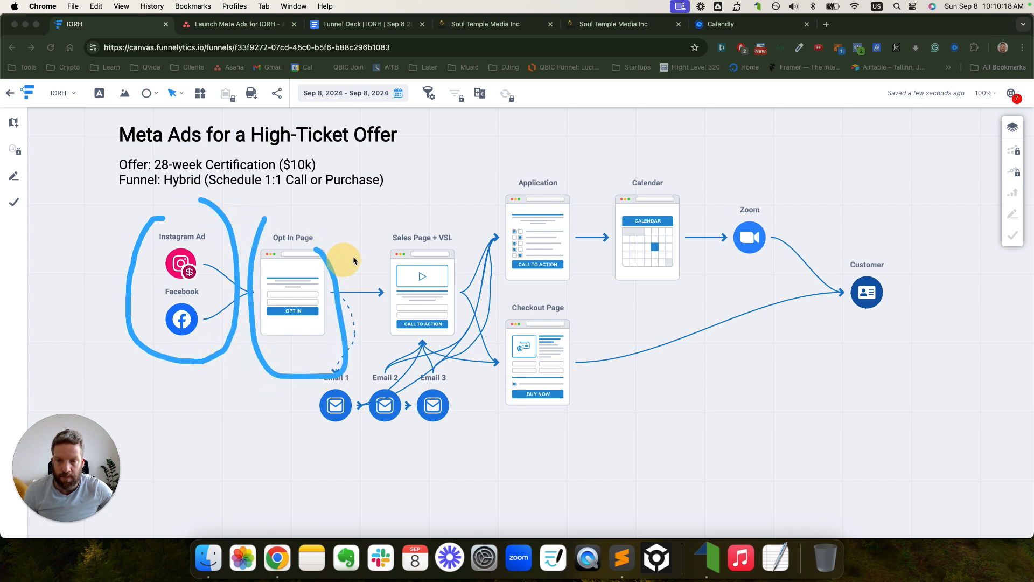
pyautogui.moveTo(375, 341)
pyautogui.mouseDown()
pyautogui.moveTo(316, 426)
pyautogui.moveTo(464, 379)
pyautogui.moveTo(381, 344)
pyautogui.mouseUp()
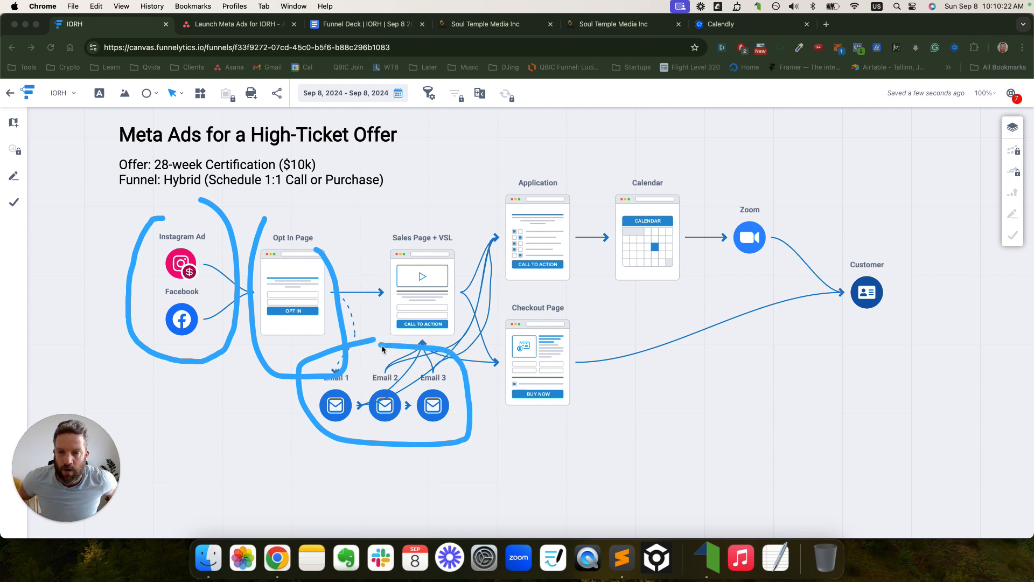
pyautogui.click(340, 26)
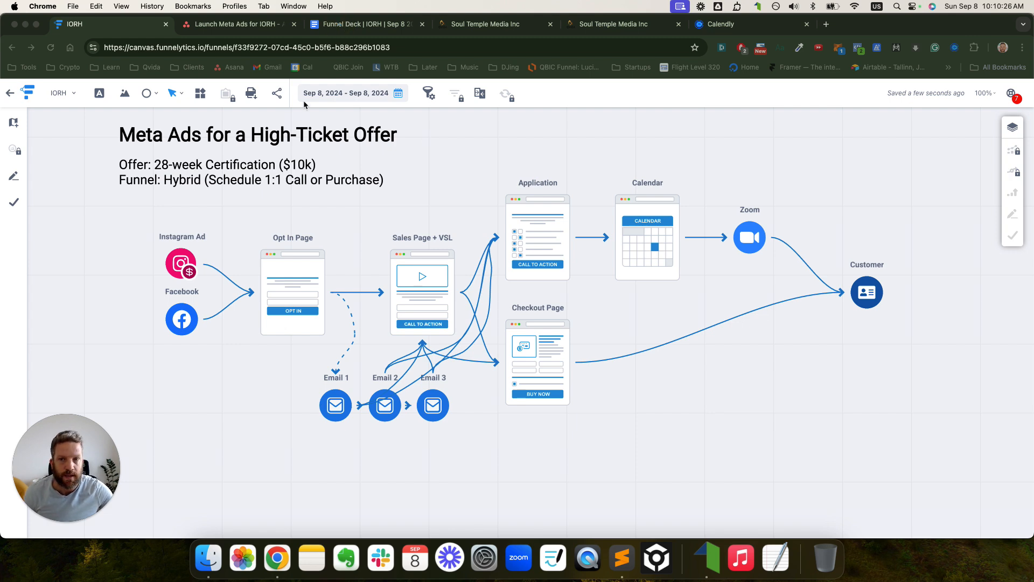
pyautogui.click(361, 25)
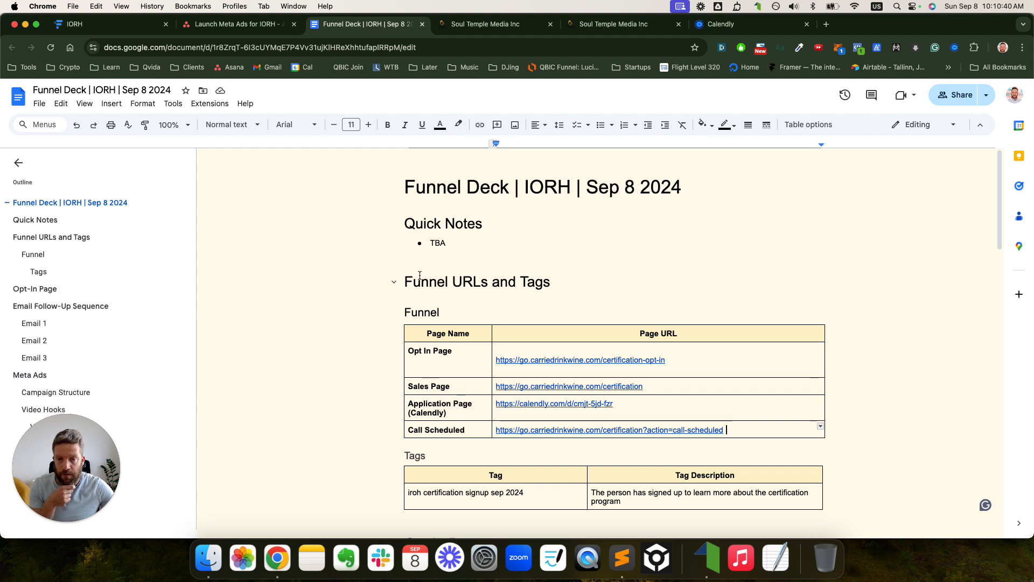
# - Look over the Quick Notes heading and its TBA note in the Funnel Deck
pyautogui.scroll(-1, 450, 234)
pyautogui.moveTo(485, 199); pyautogui.dragTo(399, 200)
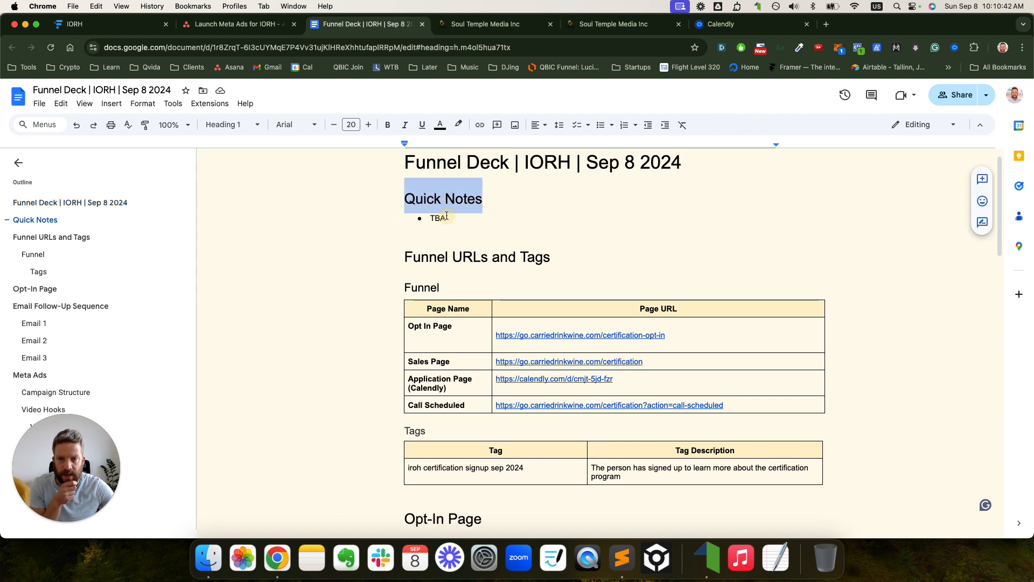
pyautogui.click(462, 218)
pyautogui.click(482, 200)
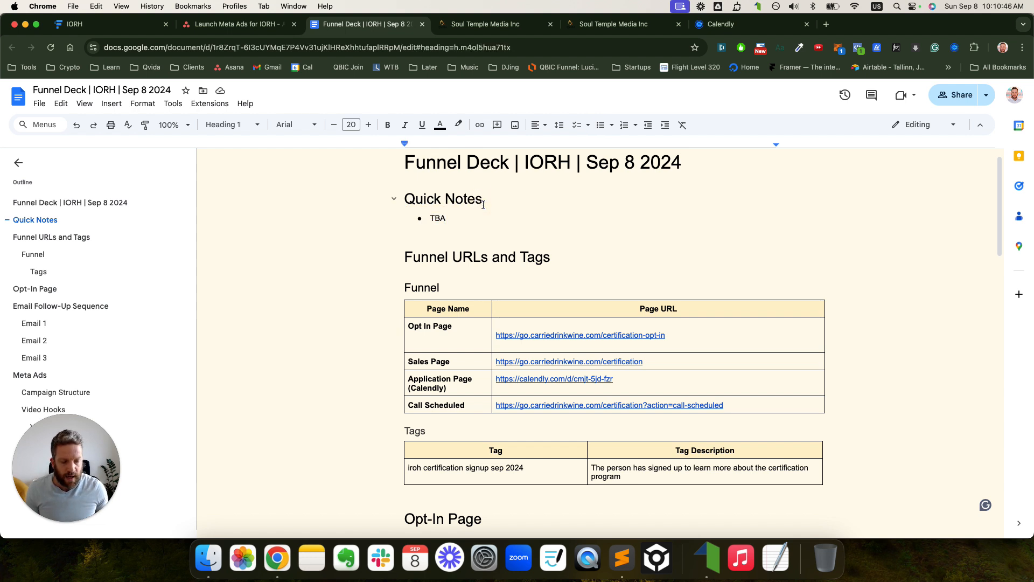
pyautogui.moveTo(483, 200); pyautogui.dragTo(415, 219)
pyautogui.click(453, 217)
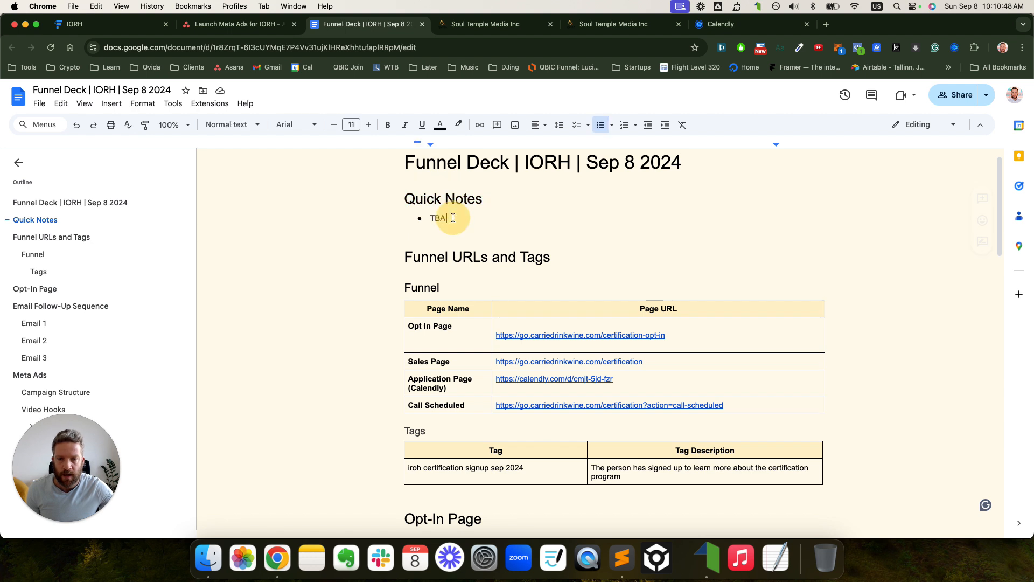
pyautogui.scroll(-2, 453, 218)
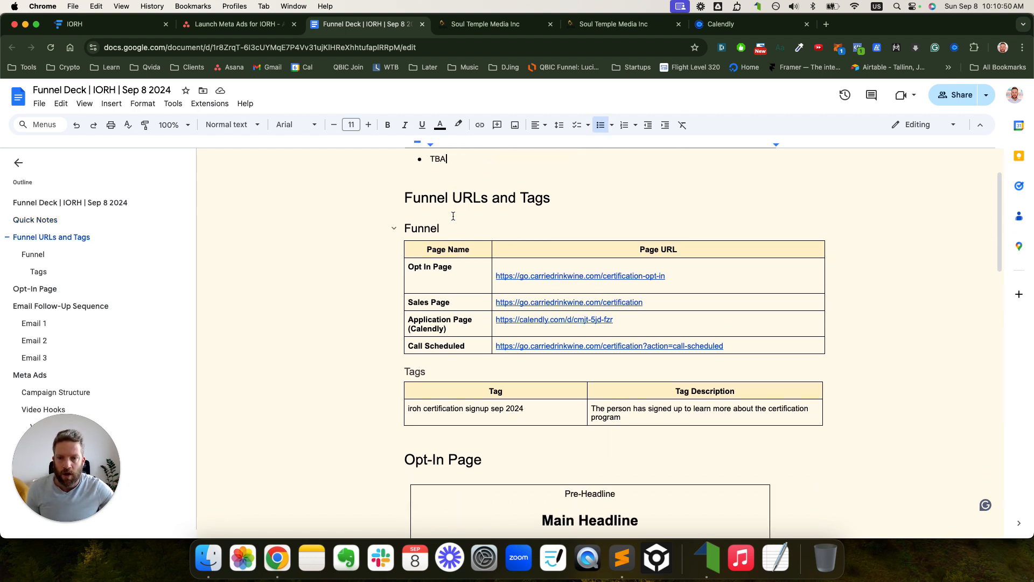
pyautogui.moveTo(407, 200); pyautogui.dragTo(525, 206)
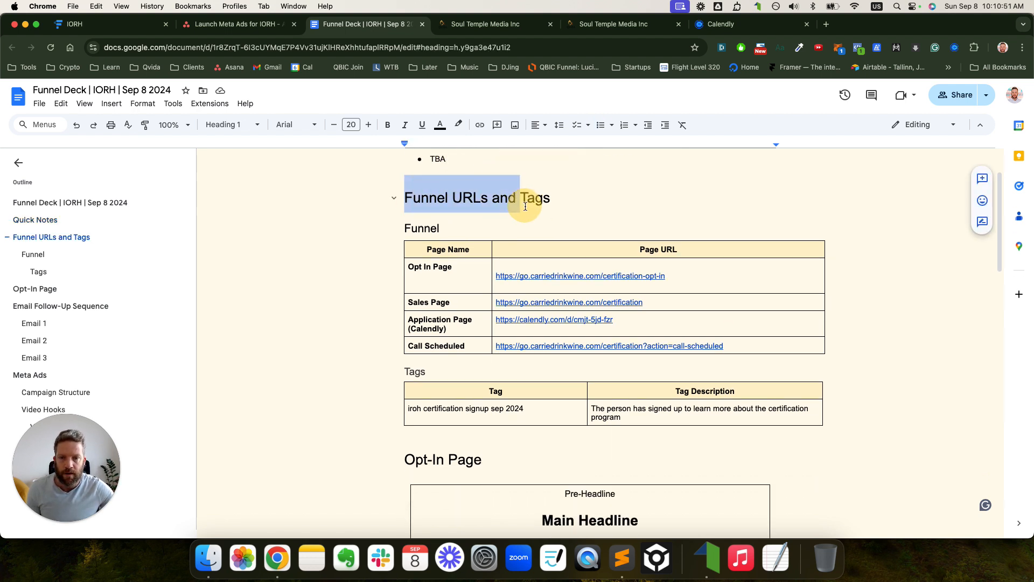
# - Review the Opt In URL and the Sales and Application Page (Calendly) rows of the Funnel table
pyautogui.click(452, 270)
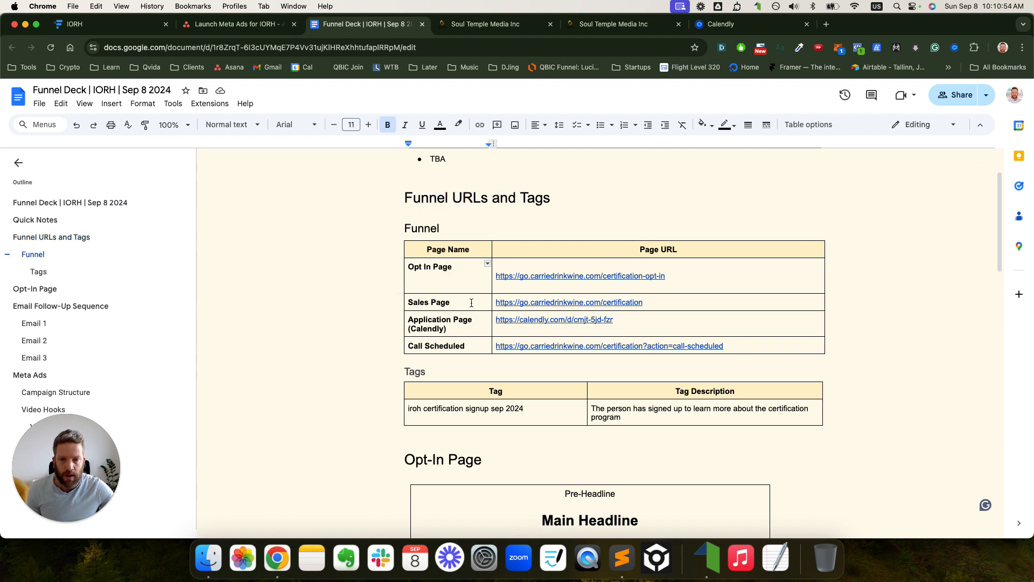
pyautogui.moveTo(681, 281); pyautogui.dragTo(498, 276)
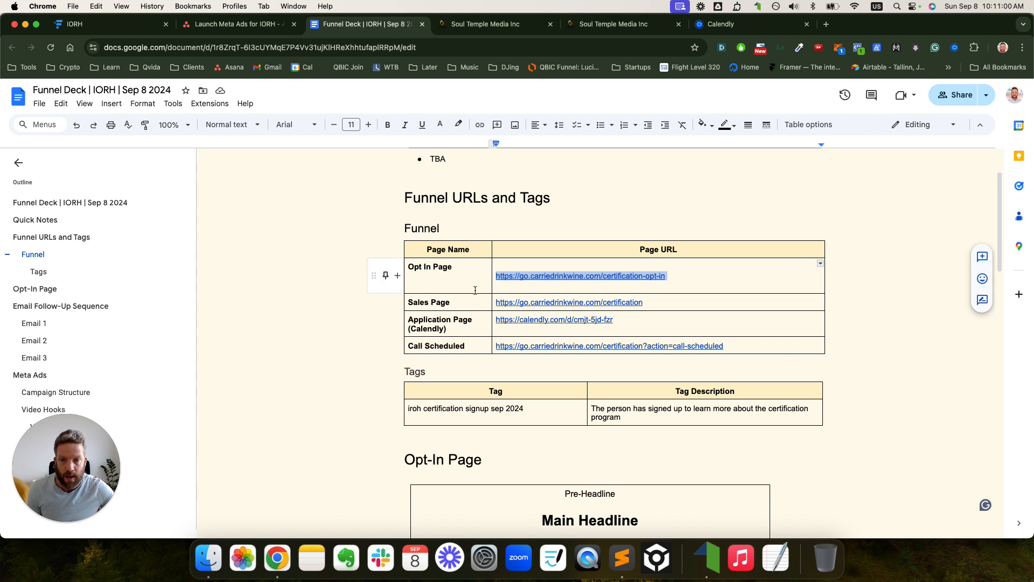
pyautogui.click(461, 301)
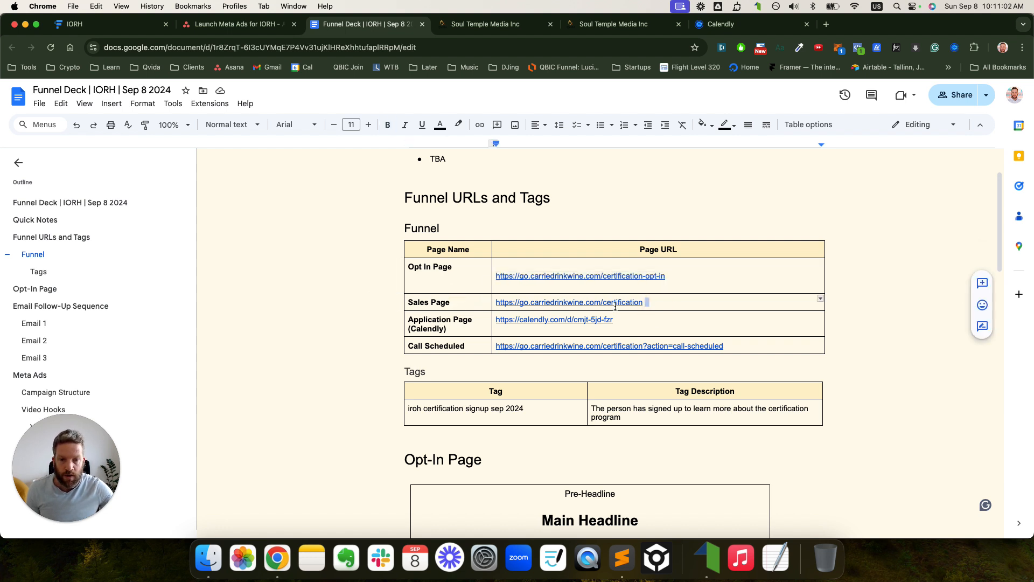
pyautogui.click(462, 326)
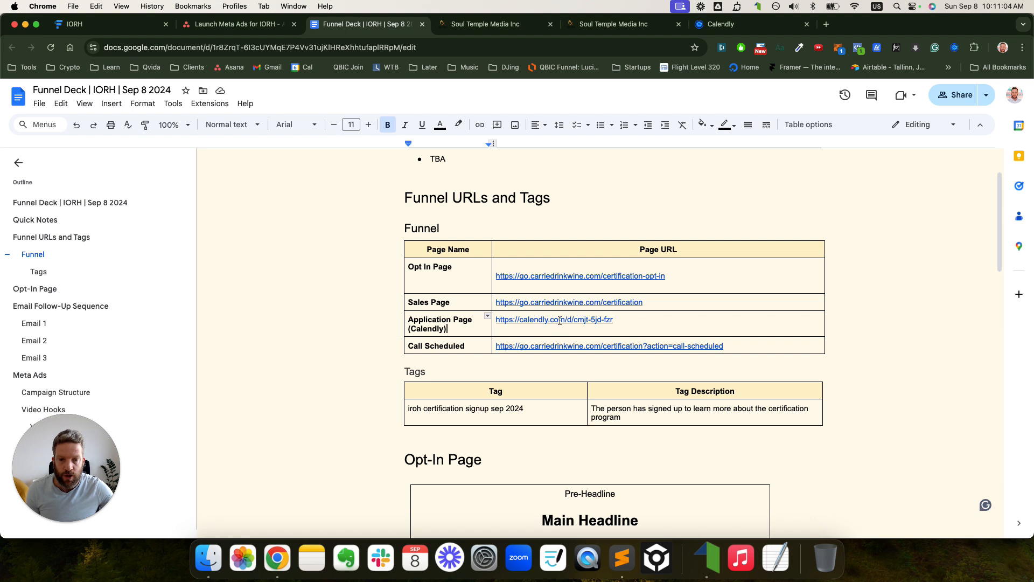
pyautogui.moveTo(449, 329); pyautogui.dragTo(413, 320)
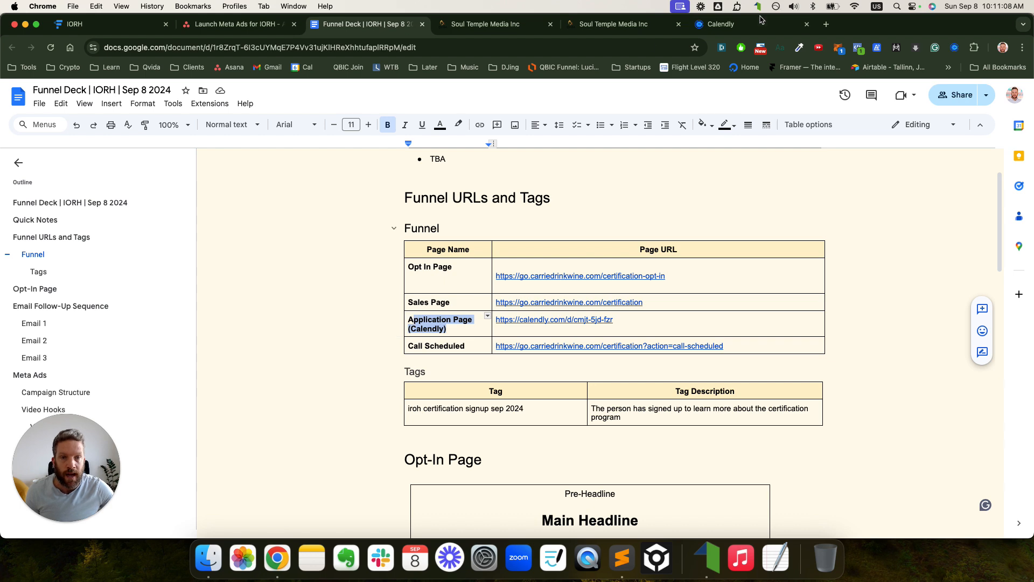
# - Close Calendly's routing-link share window, review the deck's Call Scheduled row, then return to the IORH map
pyautogui.click(702, 31)
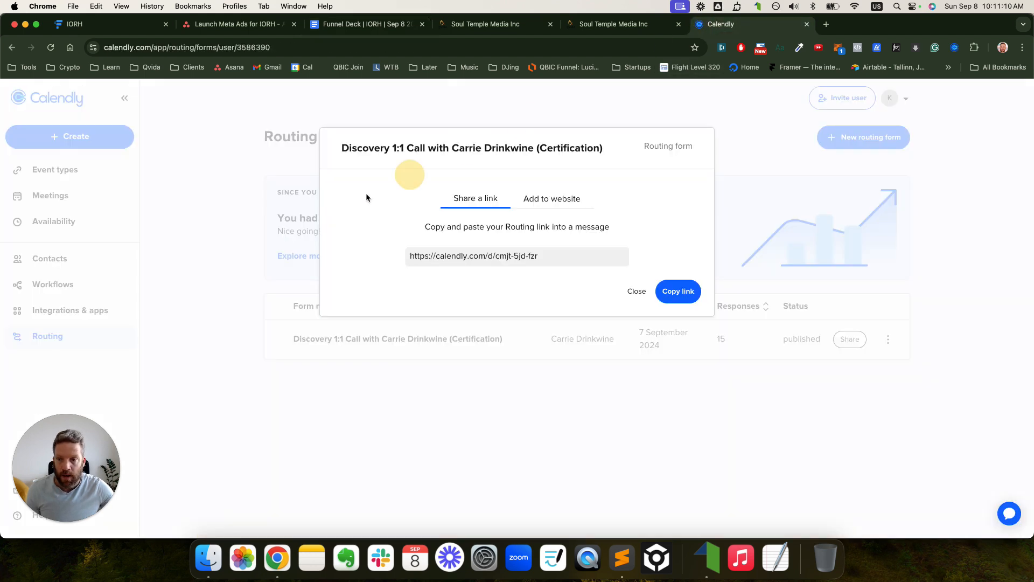
pyautogui.click(636, 291)
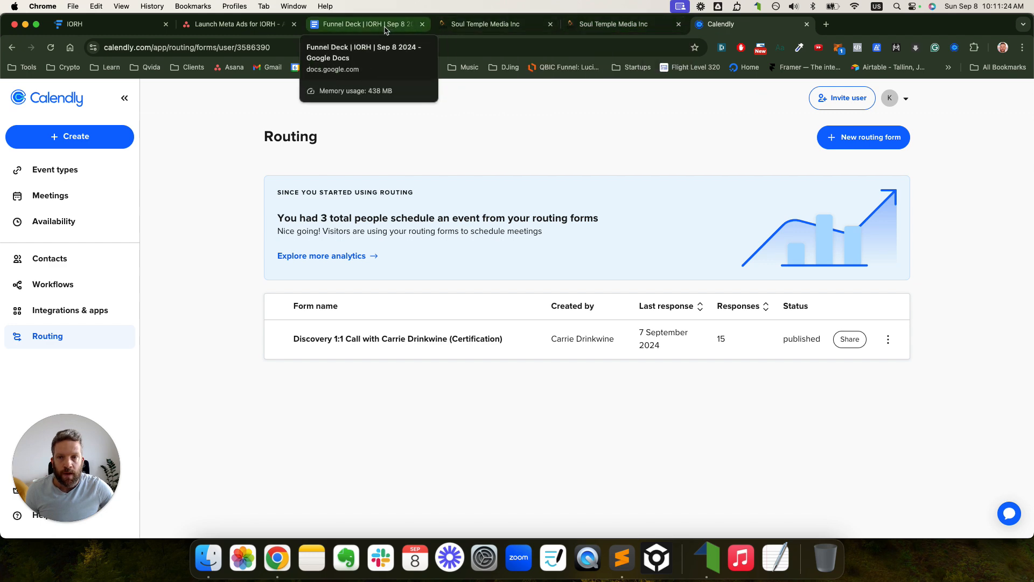
pyautogui.click(367, 24)
pyautogui.moveTo(408, 345); pyautogui.dragTo(457, 346)
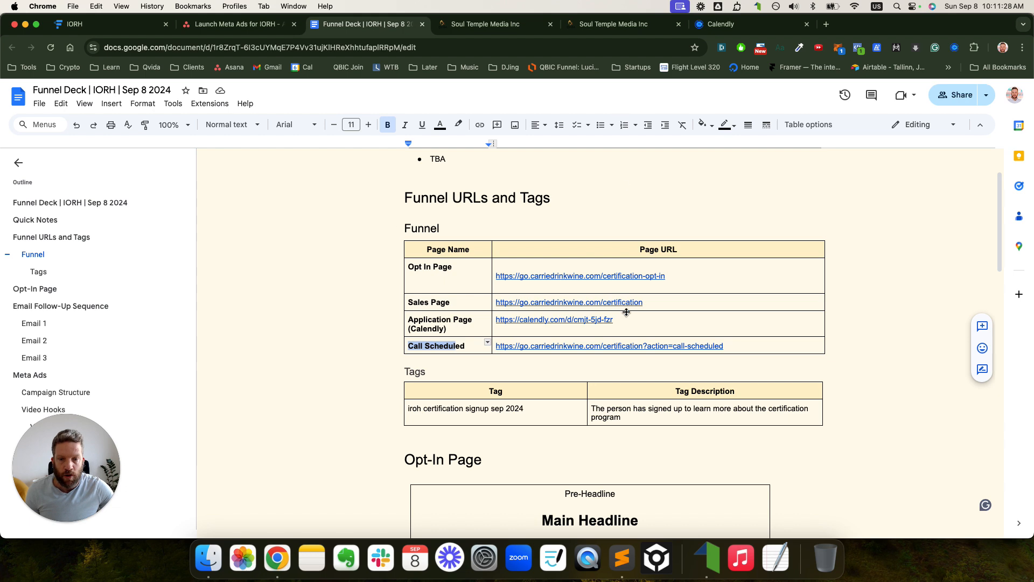
pyautogui.press('super+1')
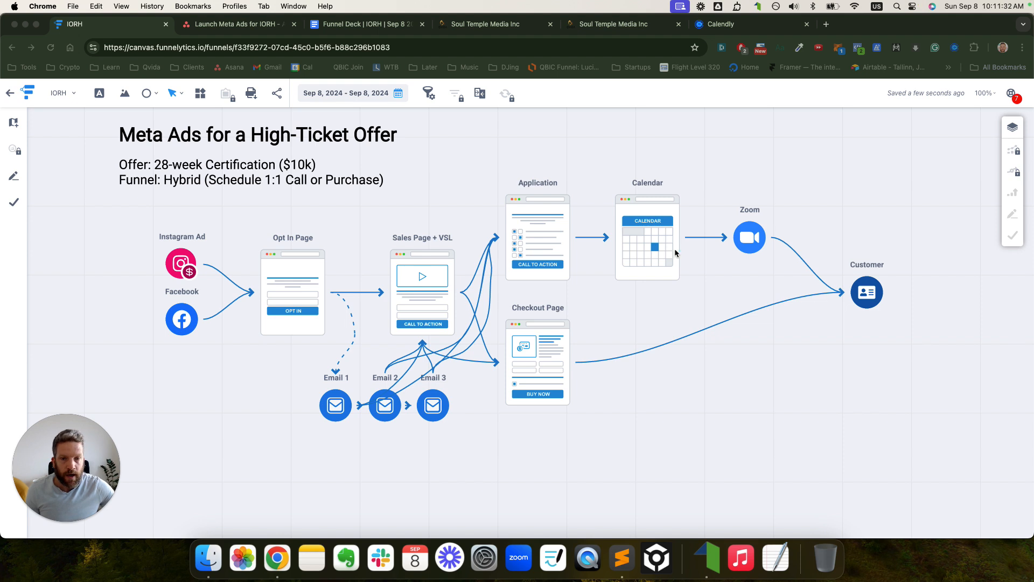
# - Circle the Calendar step and mark beside the question mark, then erase all annotations
pyautogui.moveTo(625, 184)
pyautogui.mouseDown()
pyautogui.moveTo(609, 232)
pyautogui.moveTo(623, 280)
pyautogui.moveTo(678, 289)
pyautogui.moveTo(686, 219)
pyautogui.moveTo(655, 178)
pyautogui.moveTo(536, 127)
pyautogui.moveTo(460, 184)
pyautogui.moveTo(455, 213)
pyautogui.mouseUp()
pyautogui.moveTo(687, 117)
pyautogui.mouseDown()
pyautogui.moveTo(692, 149)
pyautogui.moveTo(794, 147)
pyautogui.mouseUp()
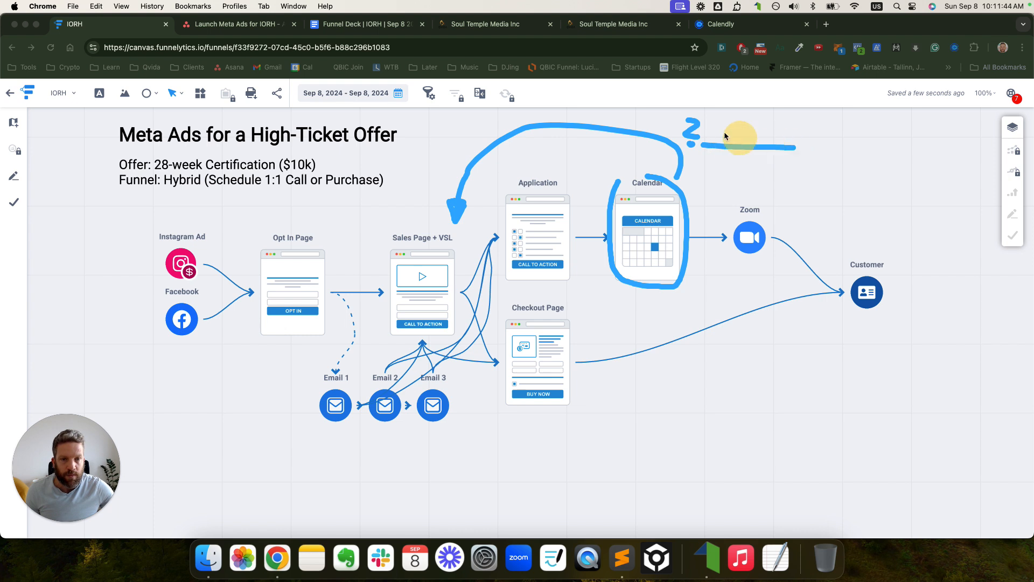
pyautogui.moveTo(682, 112)
pyautogui.mouseDown()
pyautogui.moveTo(739, 148)
pyautogui.moveTo(822, 121)
pyautogui.moveTo(671, 112)
pyautogui.mouseUp()
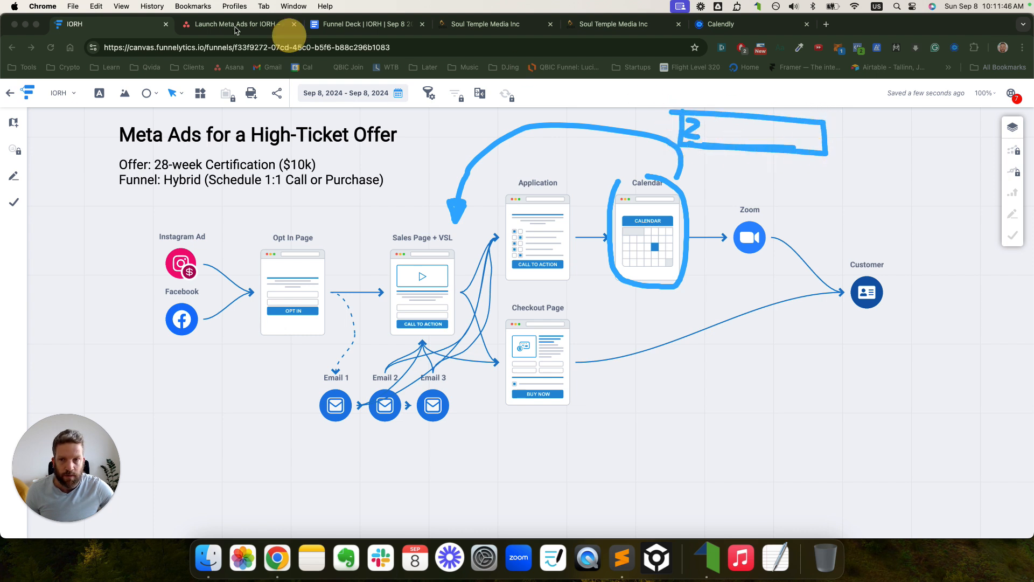
pyautogui.press('Escape')
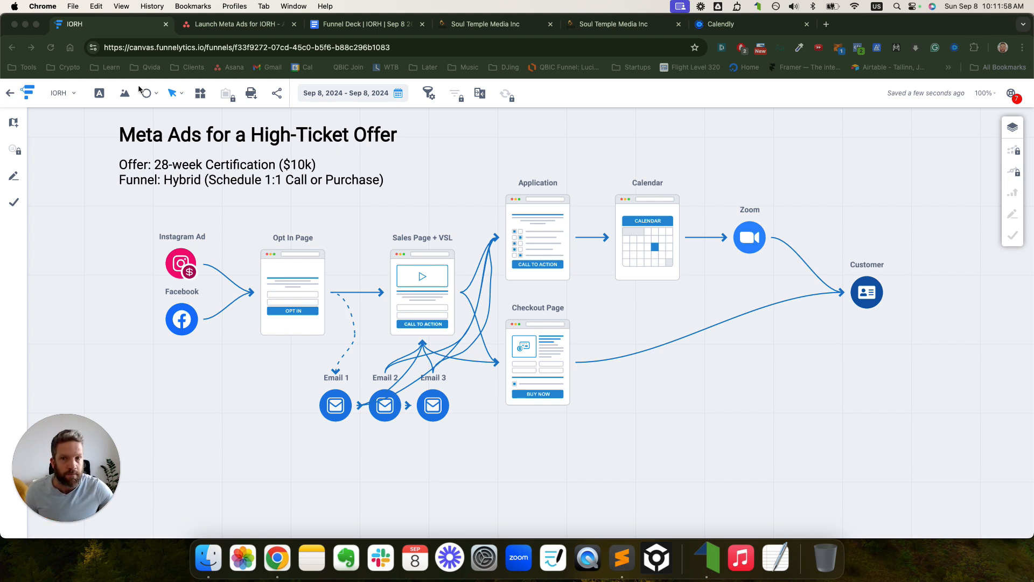
# - Select the Sales Page URL in the Funnel Deck and search the document for it
pyautogui.click(356, 24)
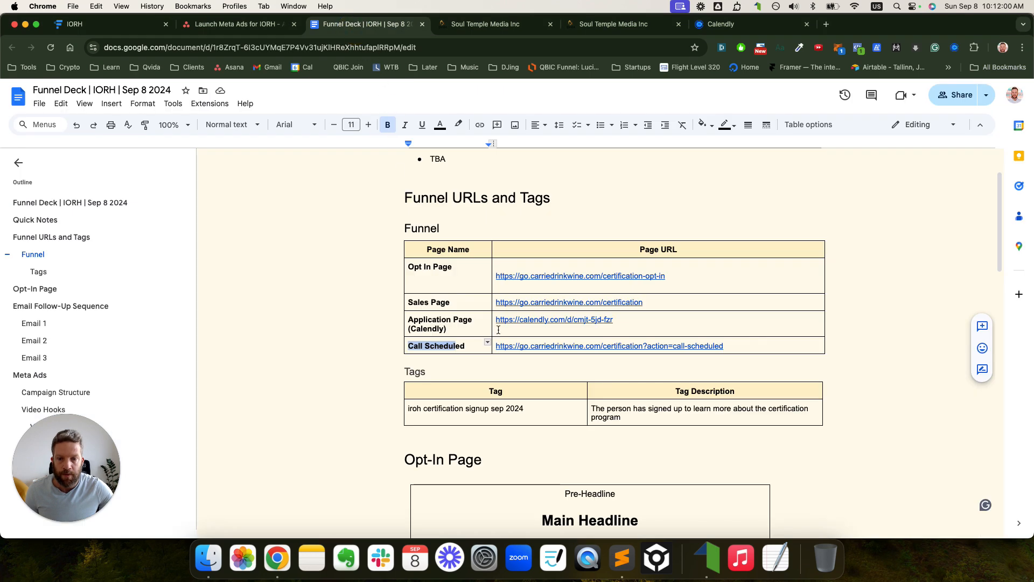
pyautogui.moveTo(640, 304); pyautogui.dragTo(499, 302)
pyautogui.press('super+f')
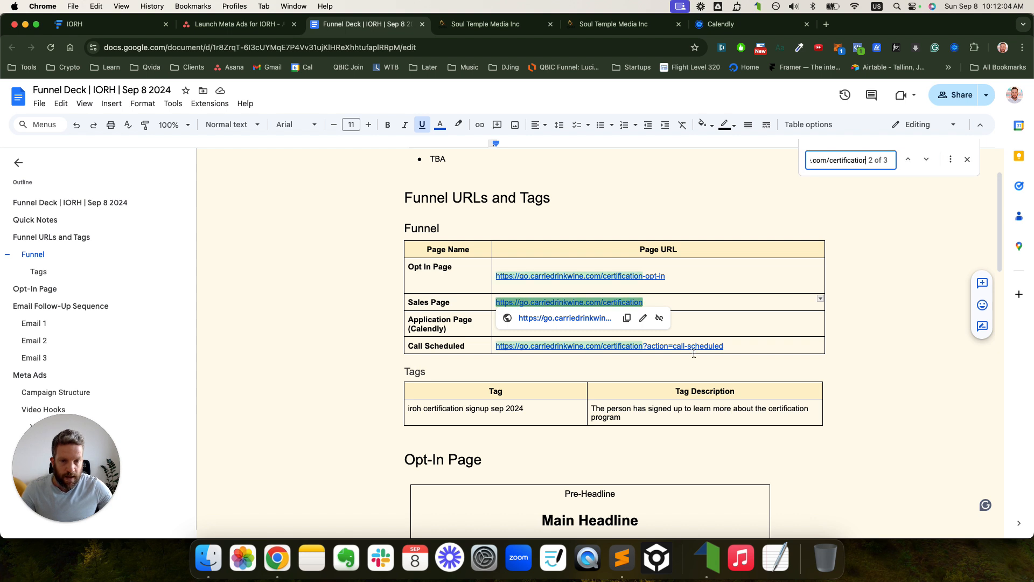
# - Inspect the action=call-scheduled part of the Call Scheduled URL, then return to the Asana launch task
pyautogui.moveTo(723, 348); pyautogui.dragTo(648, 347)
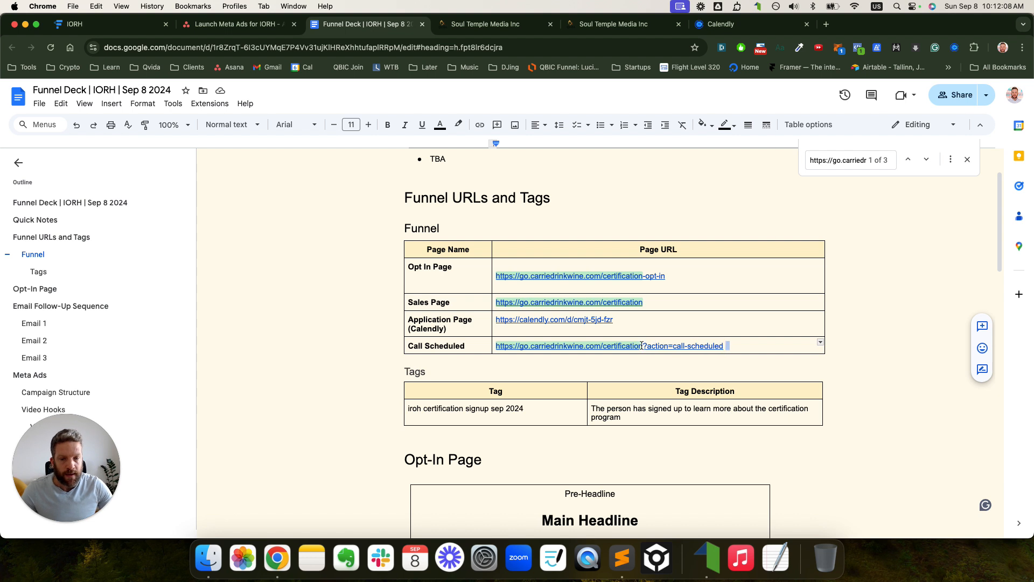
pyautogui.click(644, 345)
pyautogui.click(738, 348)
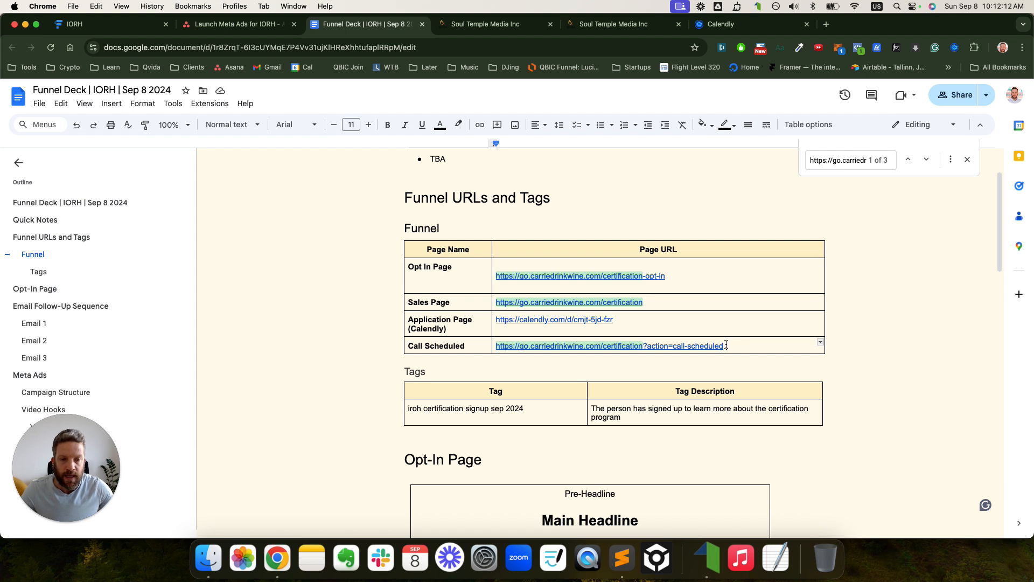
pyautogui.moveTo(726, 345); pyautogui.dragTo(648, 346)
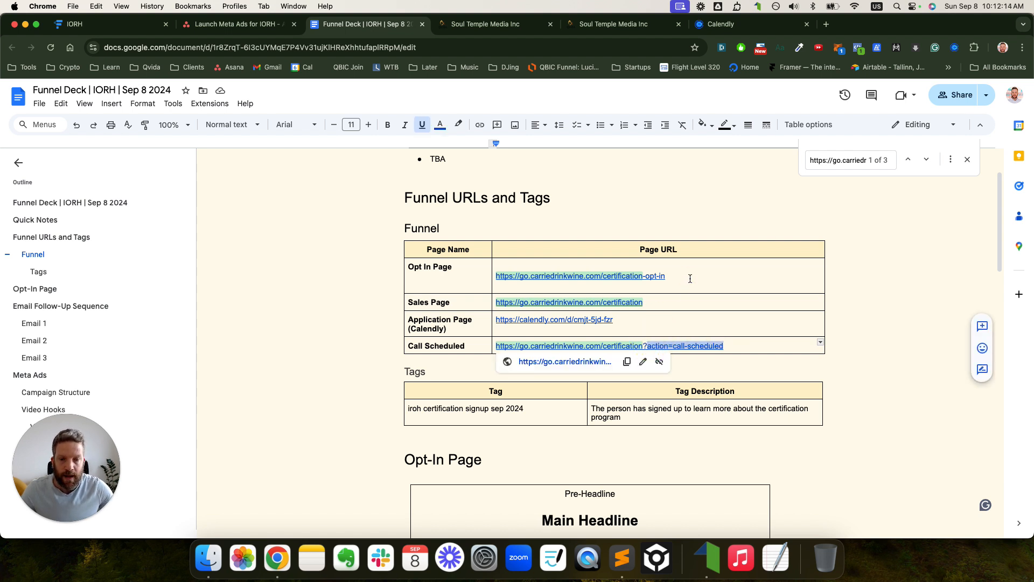
pyautogui.scroll(-4, 690, 279)
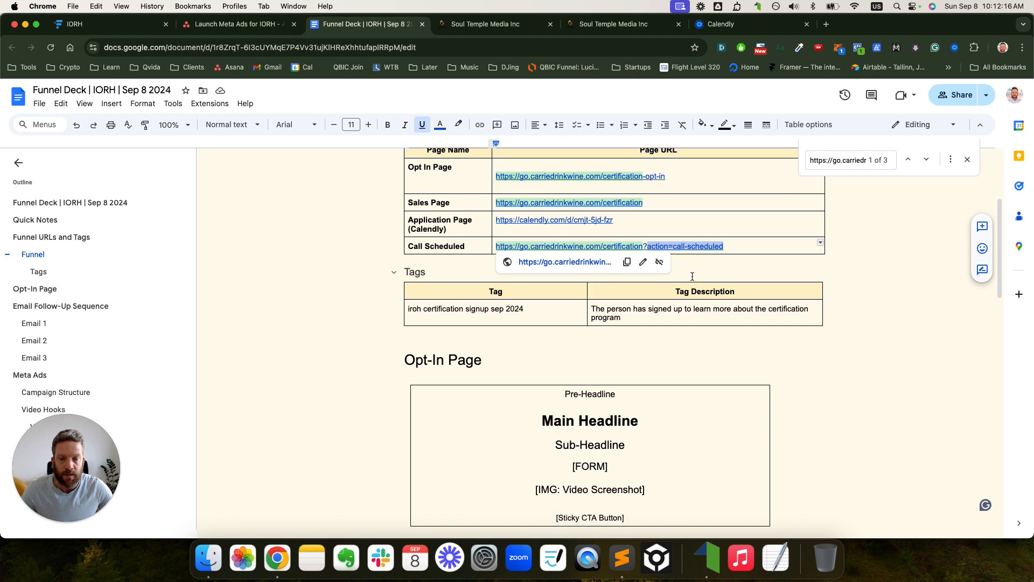
pyautogui.click(235, 26)
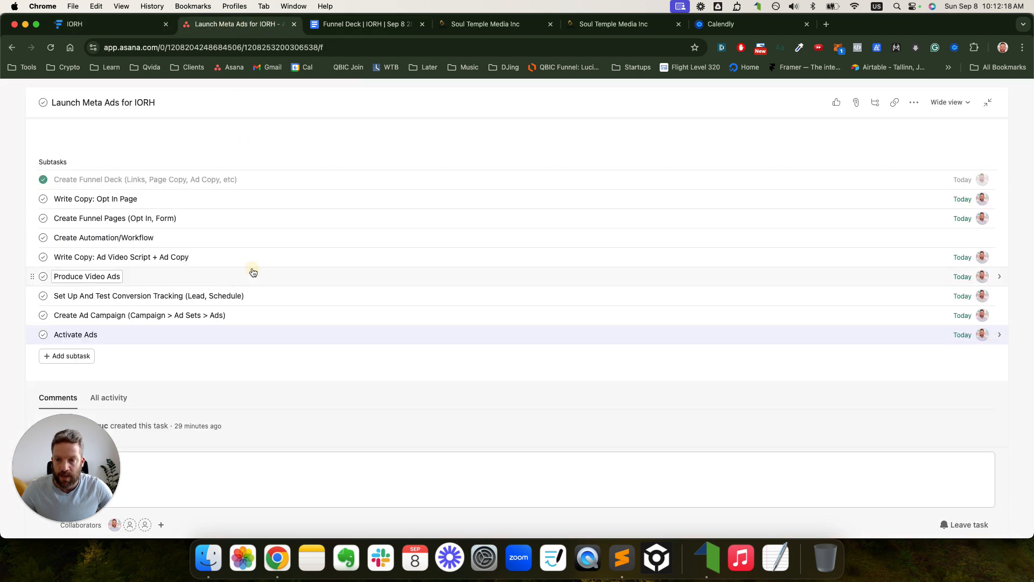
# - Pick out 'Schedule' in the conversion tracking subtask, then go back to the Funnel Deck document
pyautogui.doubleClick(226, 296)
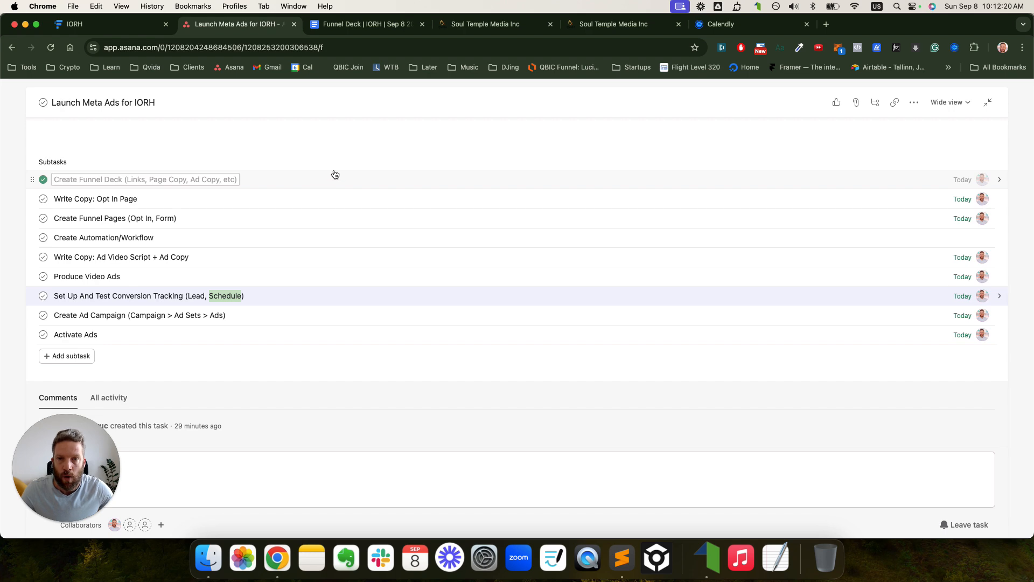
pyautogui.click(371, 27)
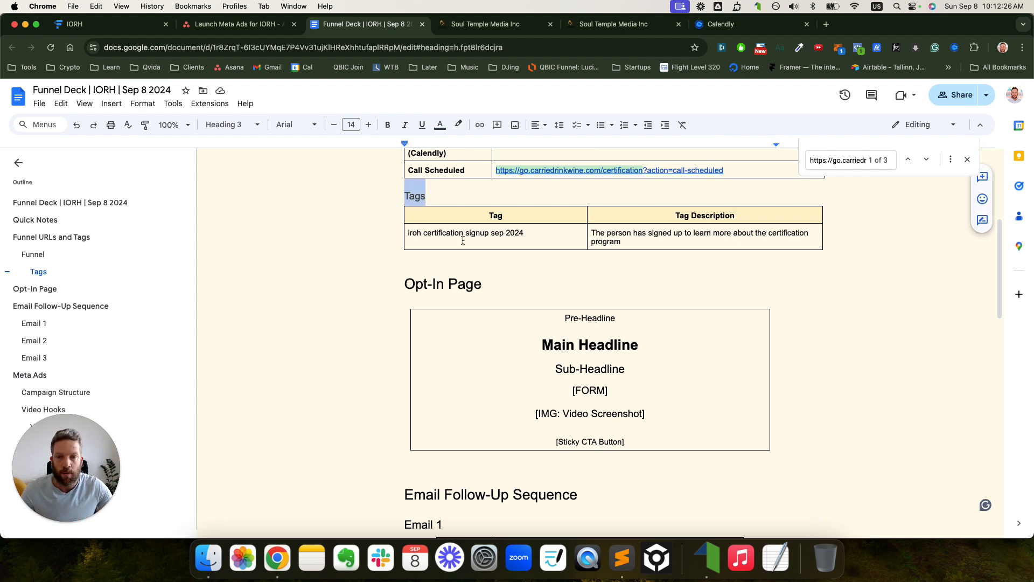
# - Look over the Opt In Page cell, with a quick glance at the Funnelytics funnel map
pyautogui.scroll(3, 463, 241)
pyautogui.moveTo(420, 258); pyautogui.dragTo(439, 269)
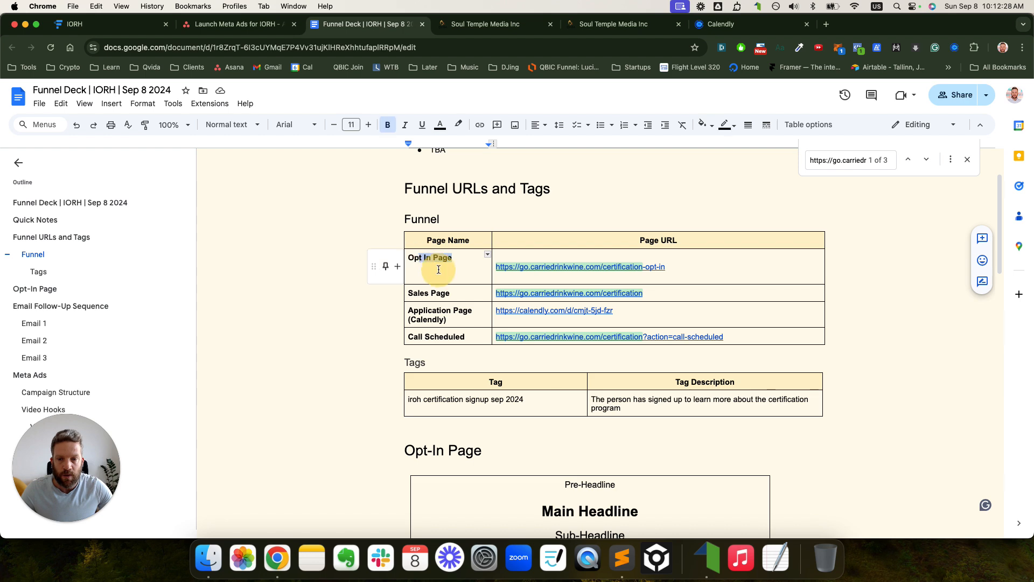
pyautogui.click(454, 259)
pyautogui.press('super+1')
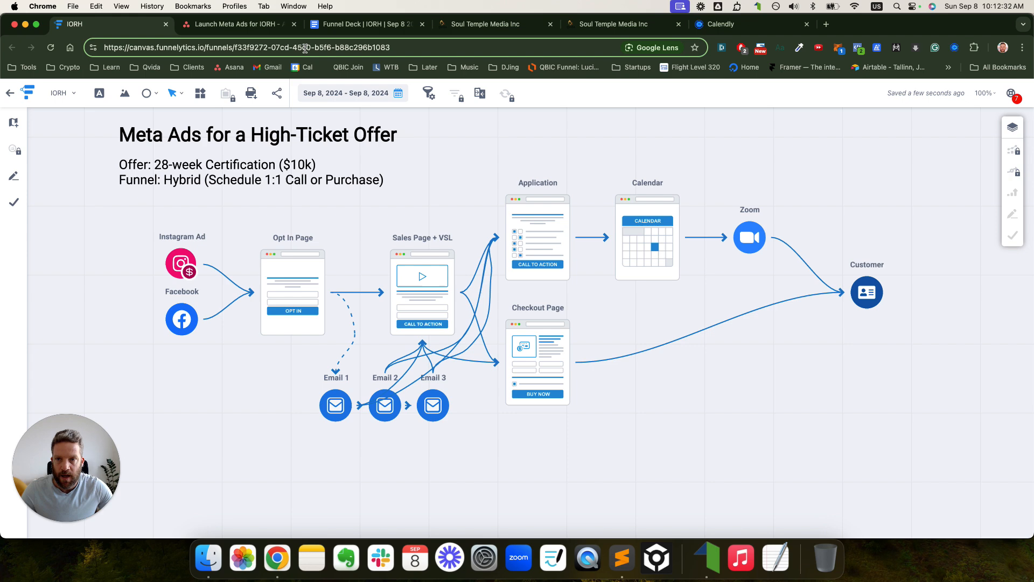
pyautogui.click(338, 25)
# - Scroll past the Tag Description to review the Opt-In Page heading and layout
pyautogui.scroll(-1, 581, 250)
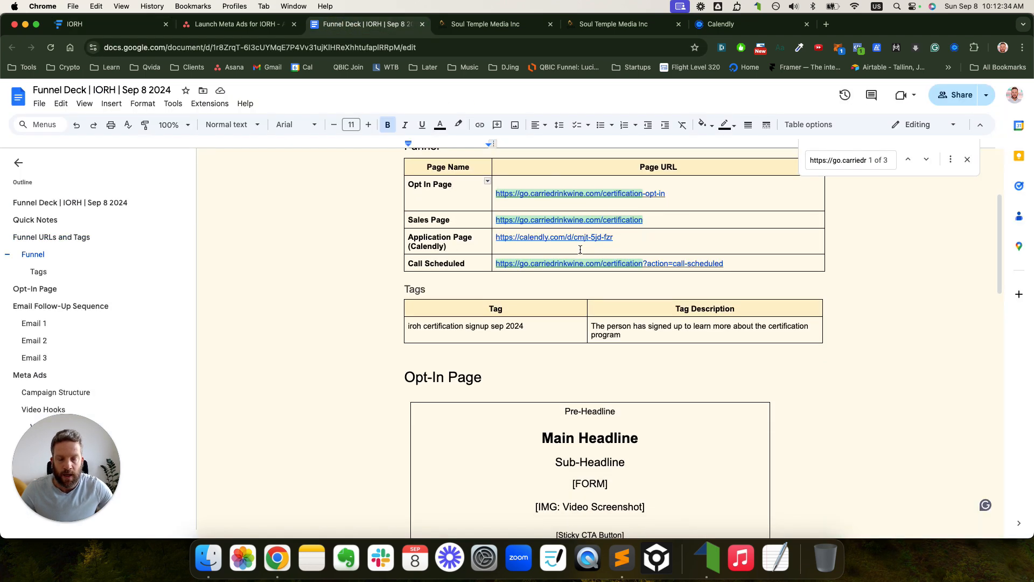
pyautogui.click(619, 334)
pyautogui.scroll(-5, 621, 331)
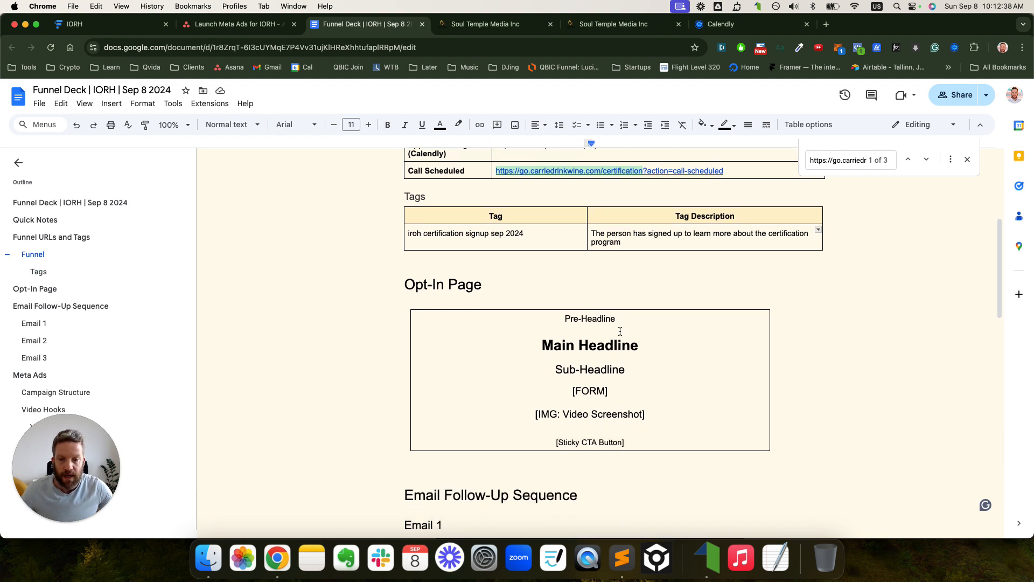
pyautogui.moveTo(490, 256); pyautogui.dragTo(404, 257)
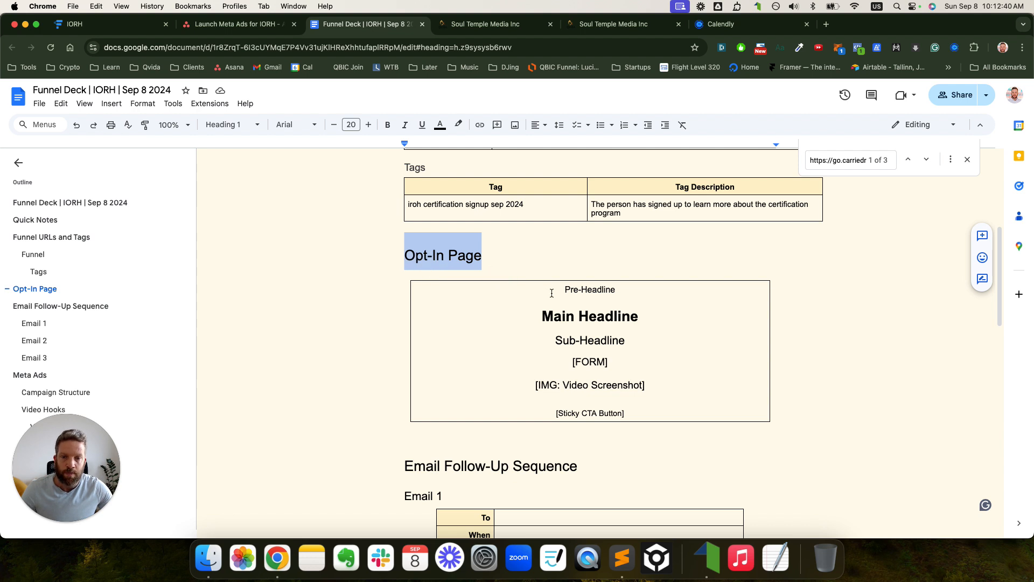
pyautogui.scroll(-1, 552, 293)
pyautogui.moveTo(553, 267); pyautogui.dragTo(638, 387)
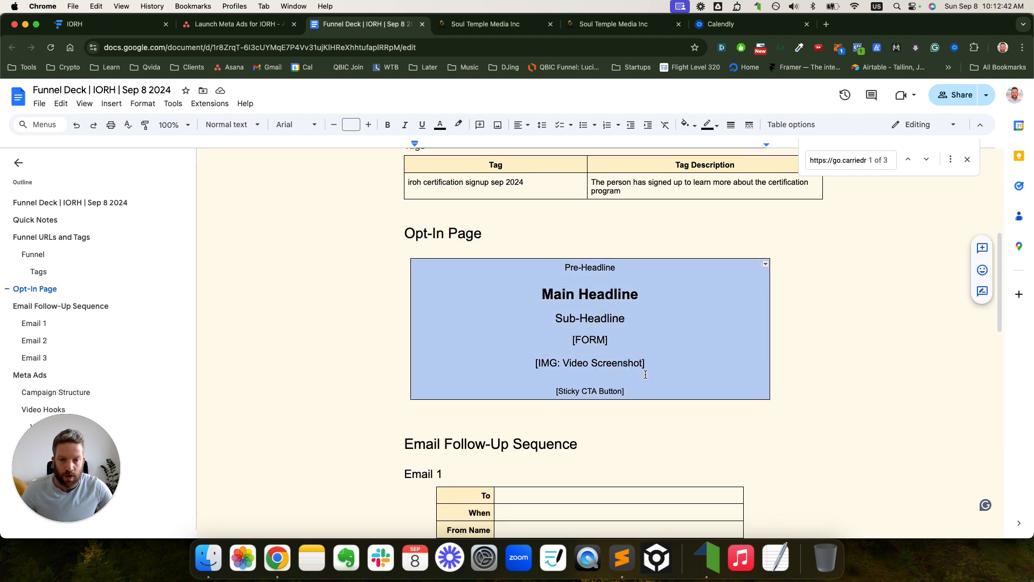
pyautogui.scroll(-5, 645, 374)
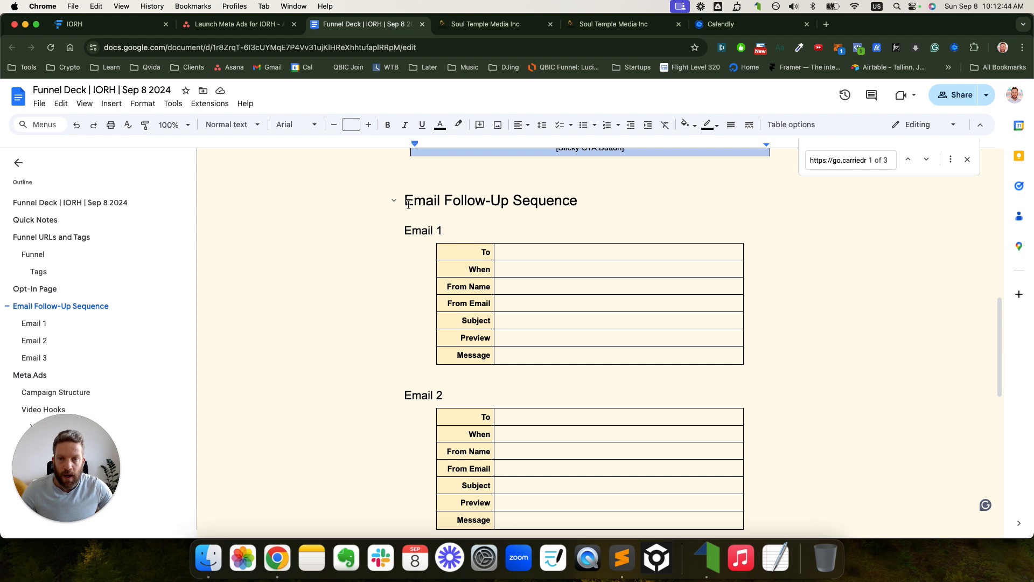
# - Browse the Email Follow-Up tables and select the Meta Ads section before returning to Asana
pyautogui.moveTo(408, 204); pyautogui.dragTo(509, 202)
pyautogui.scroll(-1, 546, 226)
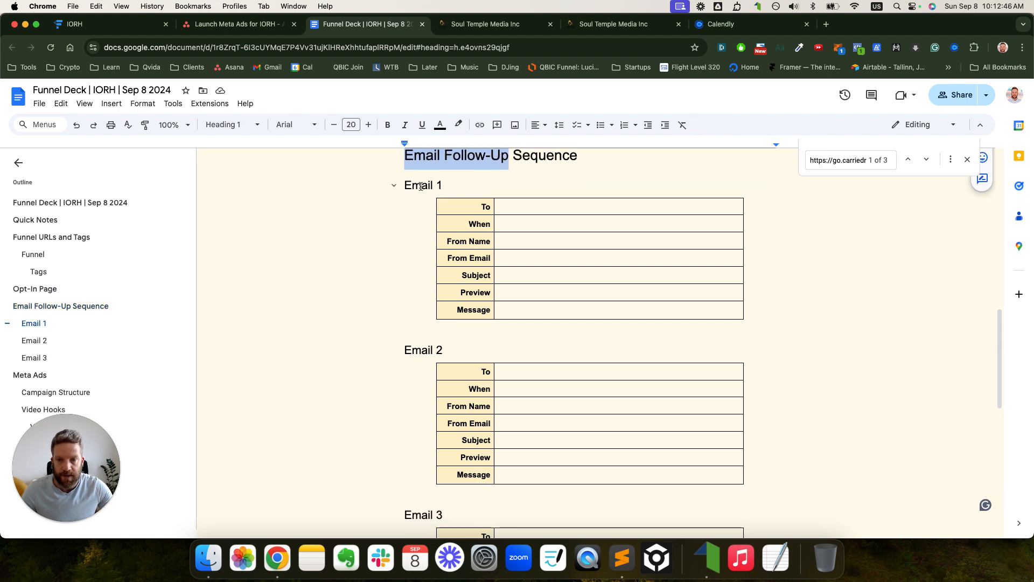
pyautogui.click(422, 189)
pyautogui.scroll(-4, 437, 324)
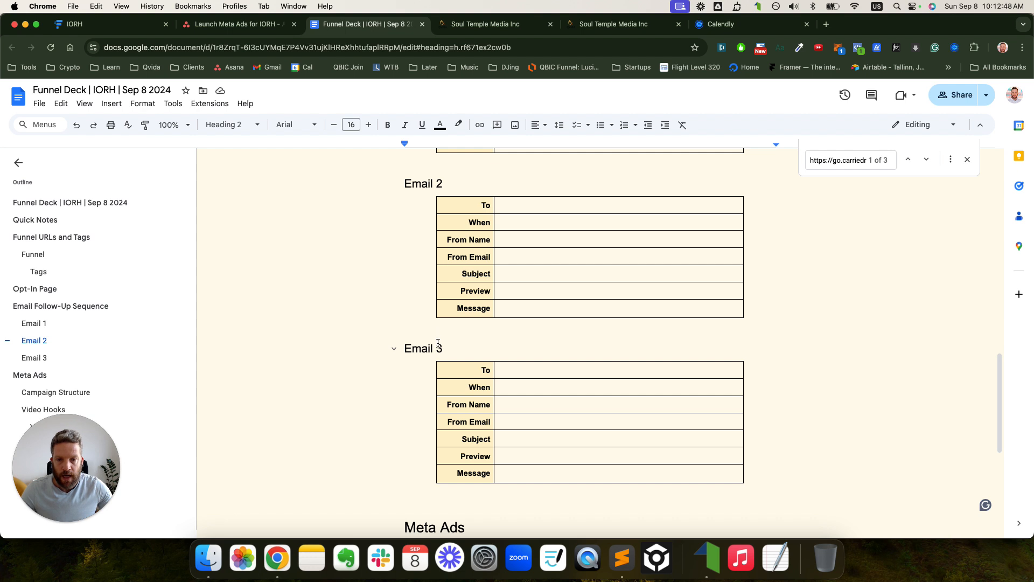
pyautogui.scroll(-5, 439, 343)
pyautogui.moveTo(417, 267); pyautogui.dragTo(485, 393)
pyautogui.click(222, 26)
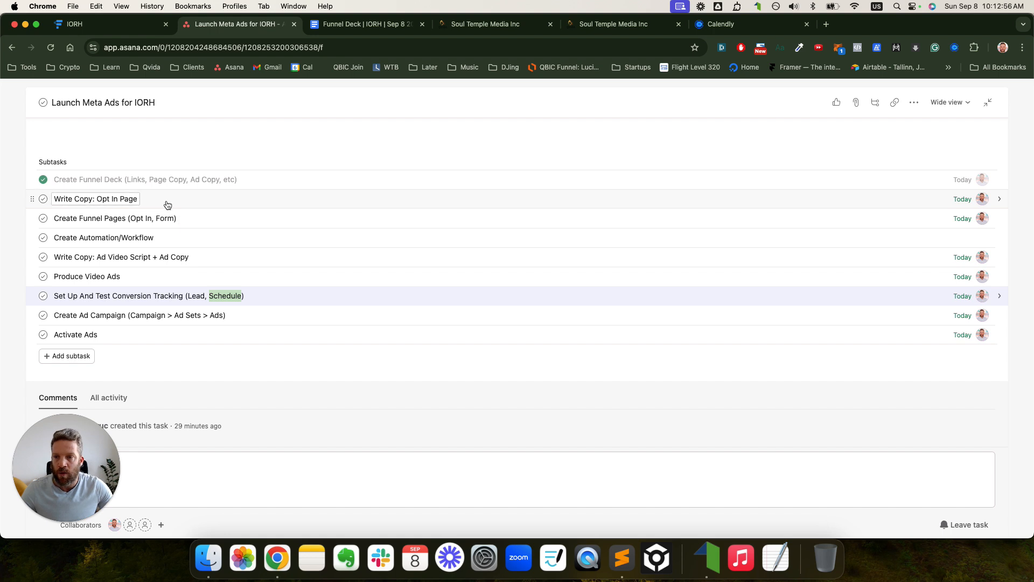
# - Check the Write Copy: Opt In Page subtask, then find the Opt-In Page heading in the Funnel Deck
pyautogui.click(129, 200)
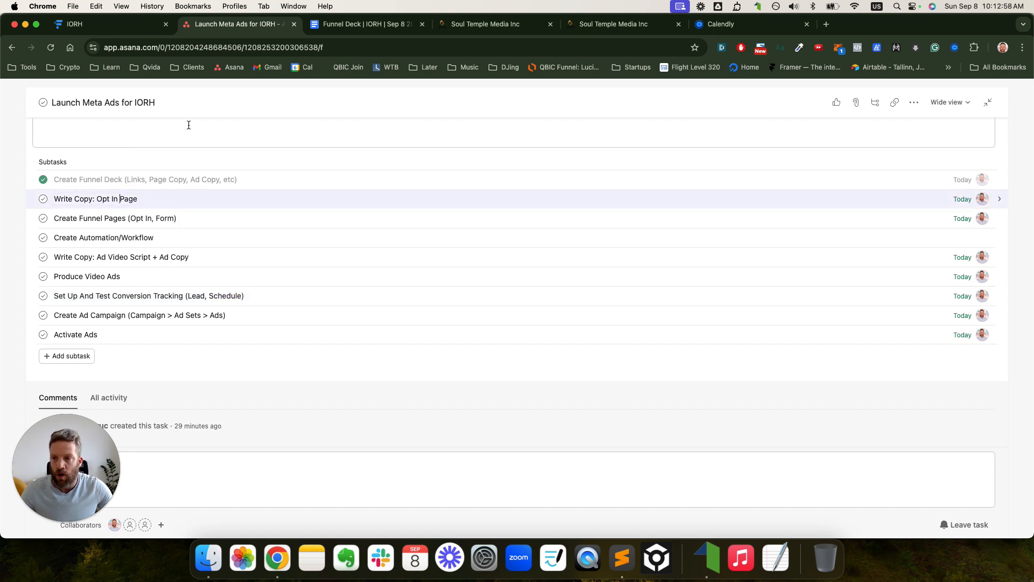
pyautogui.click(371, 24)
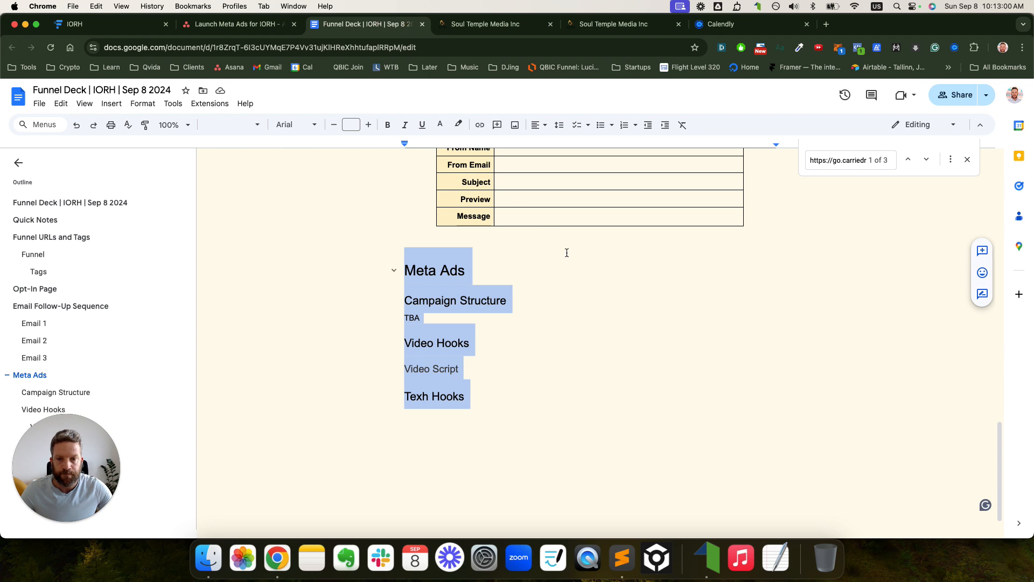
pyautogui.scroll(10, 566, 250)
pyautogui.scroll(7, 565, 247)
pyautogui.scroll(-4, 539, 249)
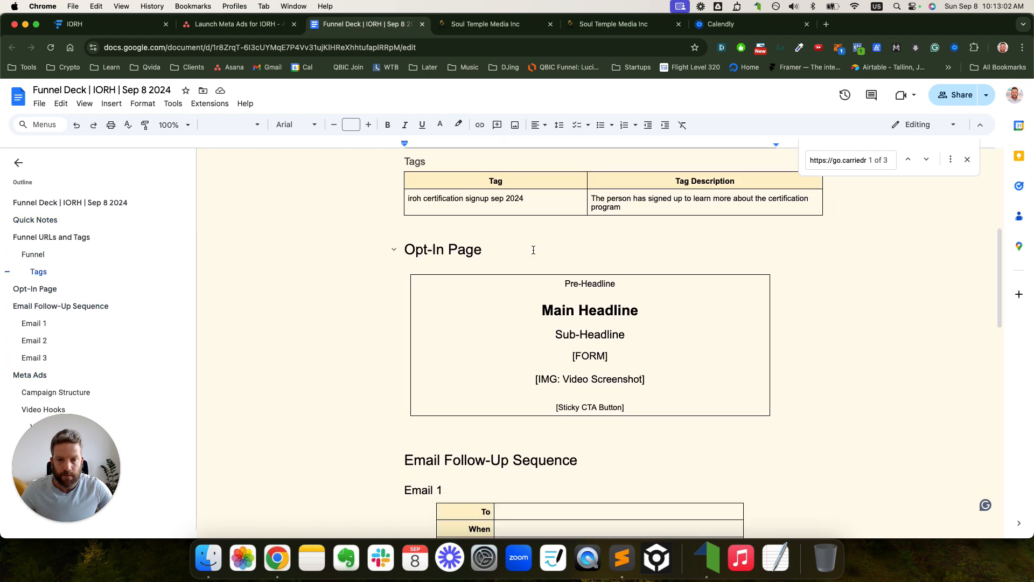
pyautogui.click(408, 249)
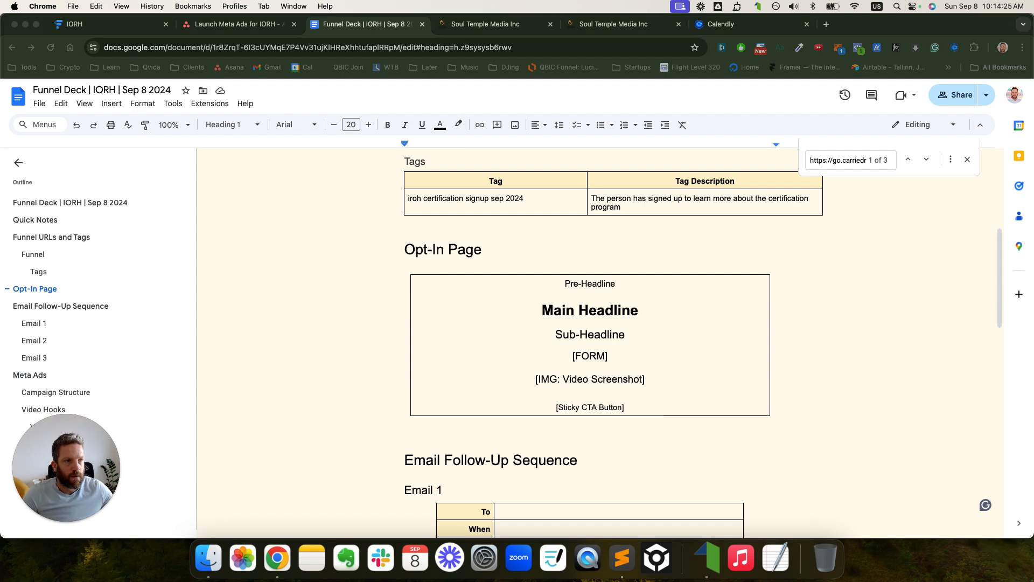
pyautogui.click(411, 249)
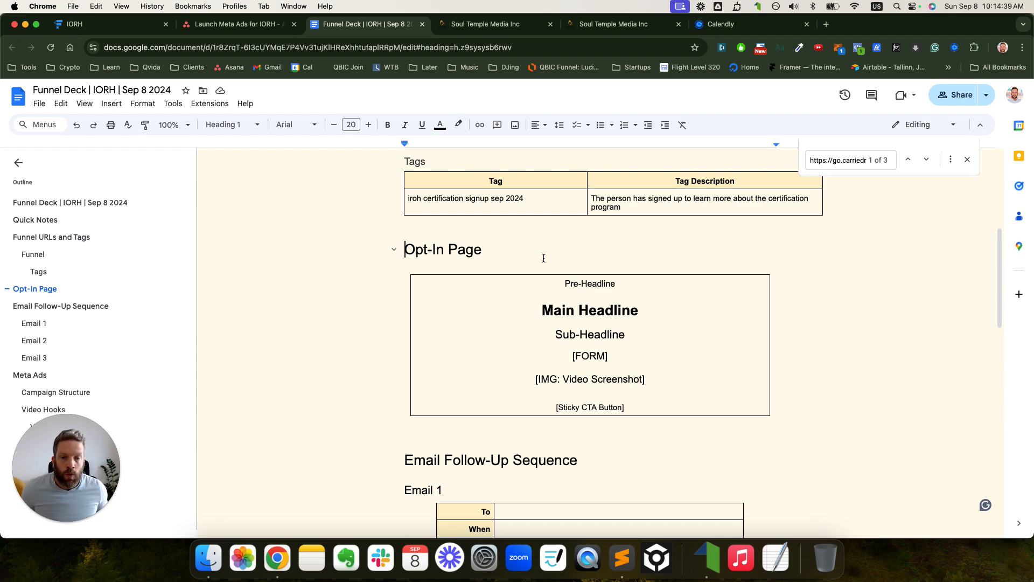
# - Show the link preview for the Sales Page URL in the Funnel table
pyautogui.scroll(5, 673, 270)
pyautogui.scroll(-1, 674, 266)
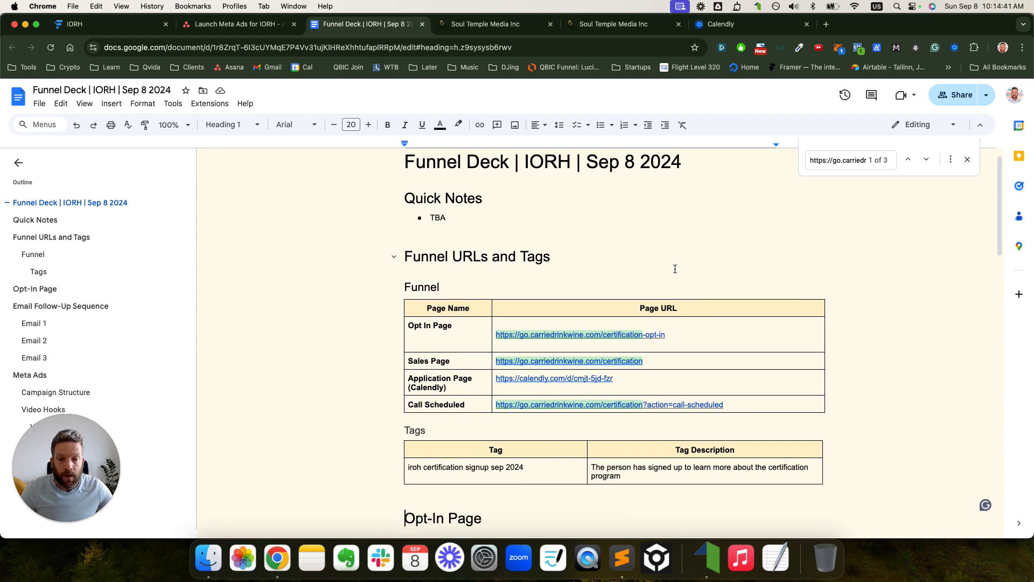
pyautogui.click(628, 362)
# - Open the Sales Page in a new tab at the end of the tab bar and scroll through it
pyautogui.click(582, 375)
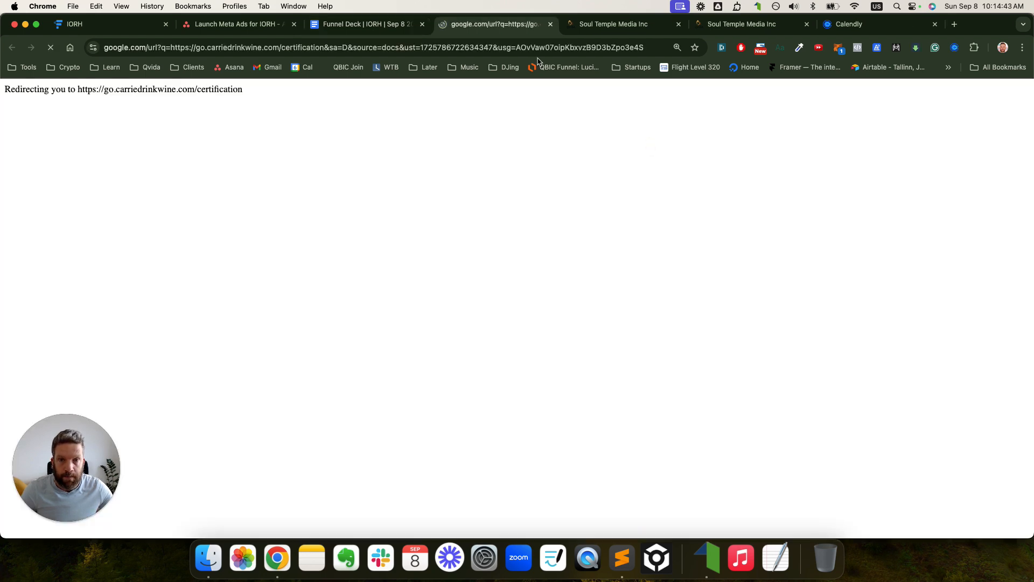
pyautogui.moveTo(483, 24); pyautogui.dragTo(889, 24)
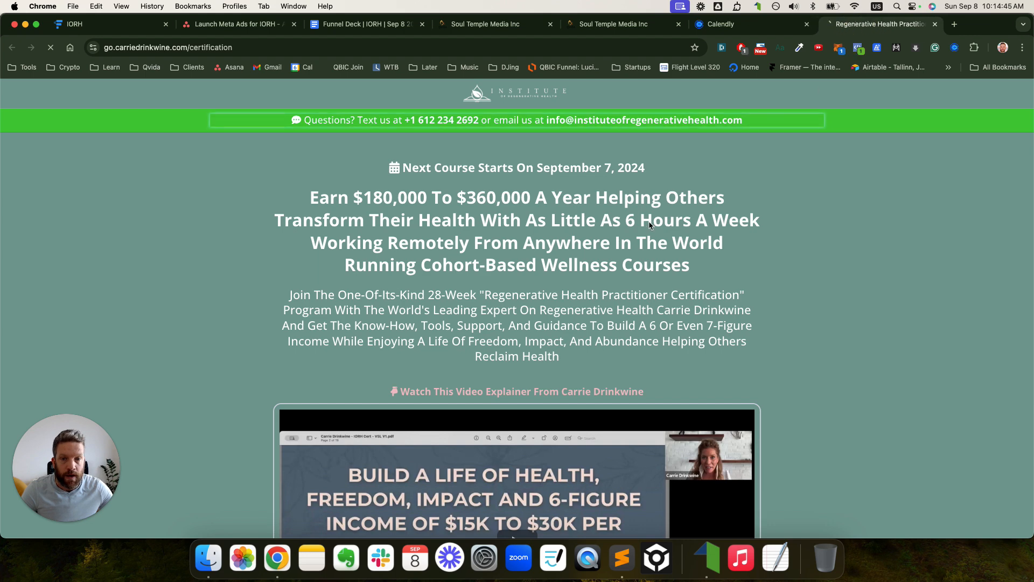
pyautogui.scroll(-5, 644, 220)
pyautogui.scroll(-3, 645, 220)
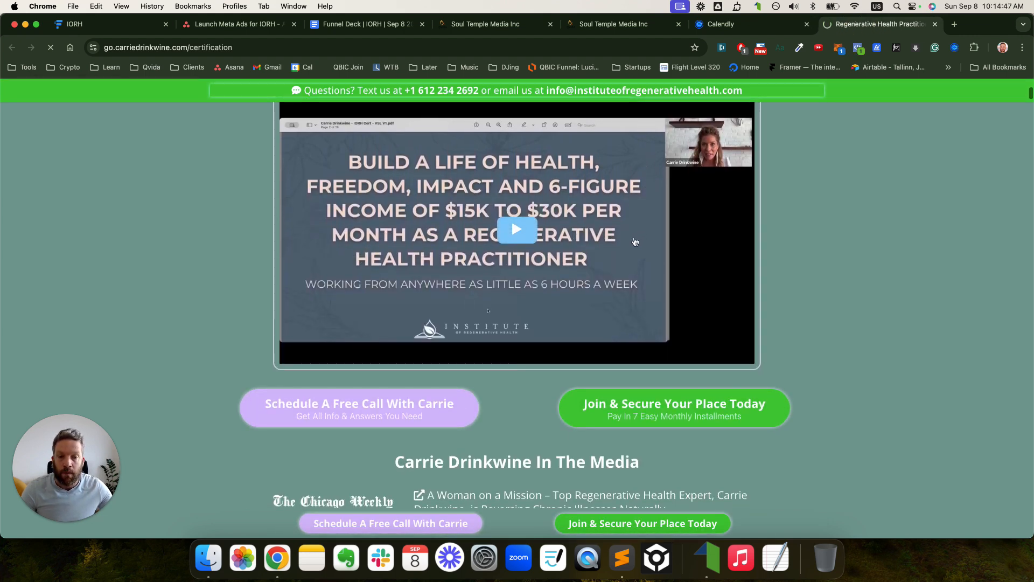
pyautogui.scroll(-10, 640, 246)
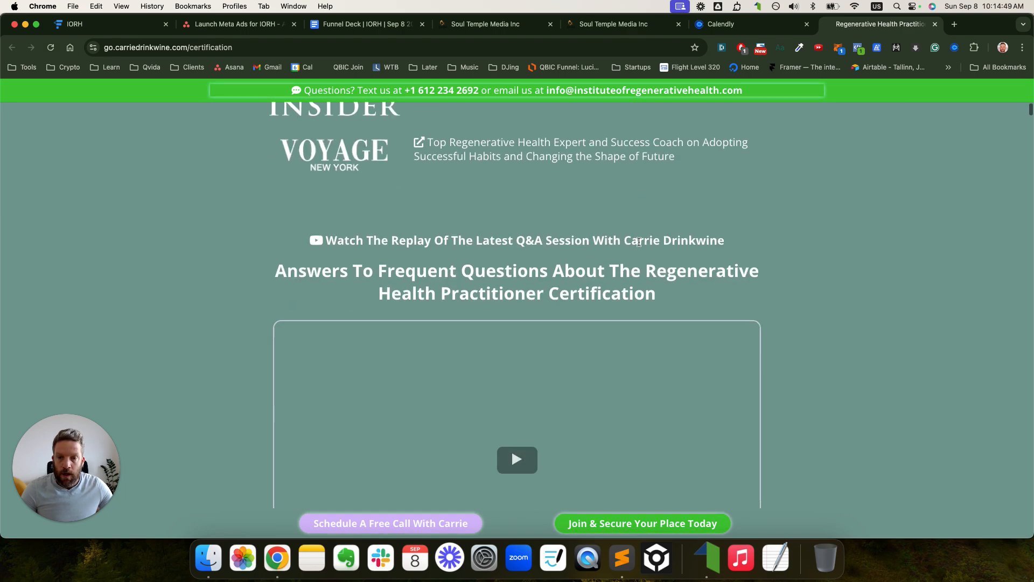
pyautogui.scroll(-4, 640, 245)
pyautogui.scroll(-20, 640, 244)
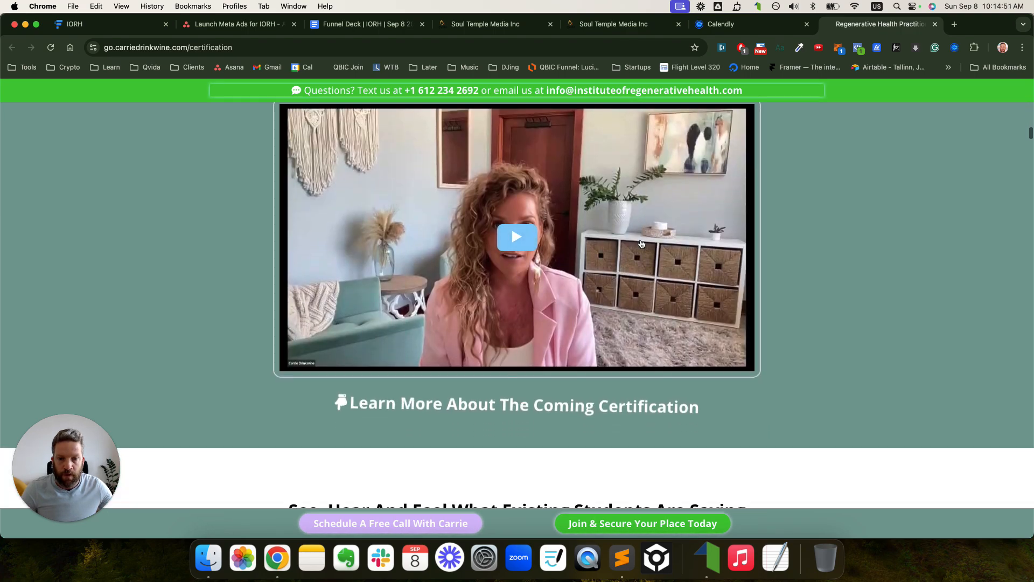
pyautogui.scroll(20, 641, 247)
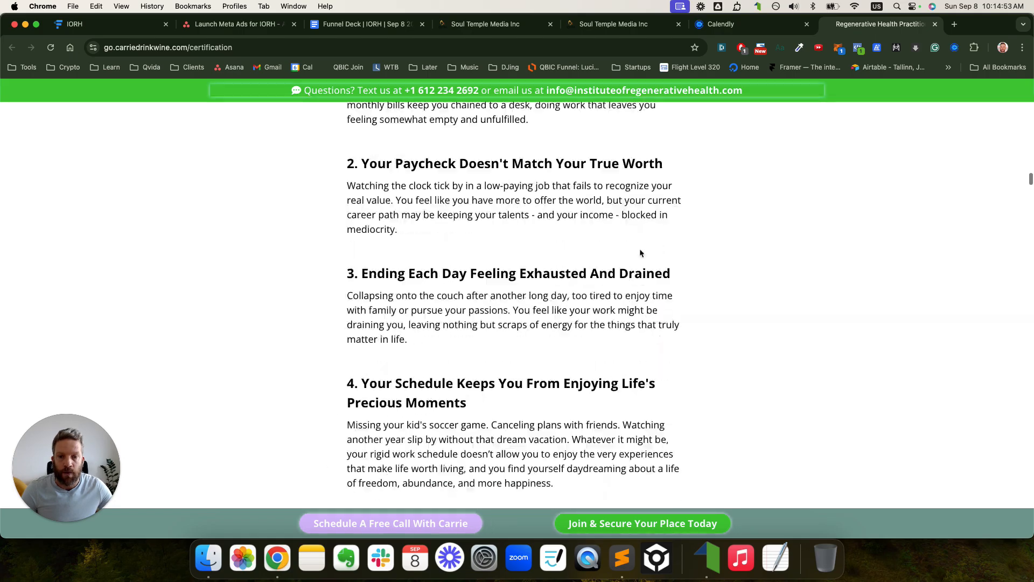
pyautogui.scroll(-10, 640, 253)
pyautogui.scroll(20, 640, 252)
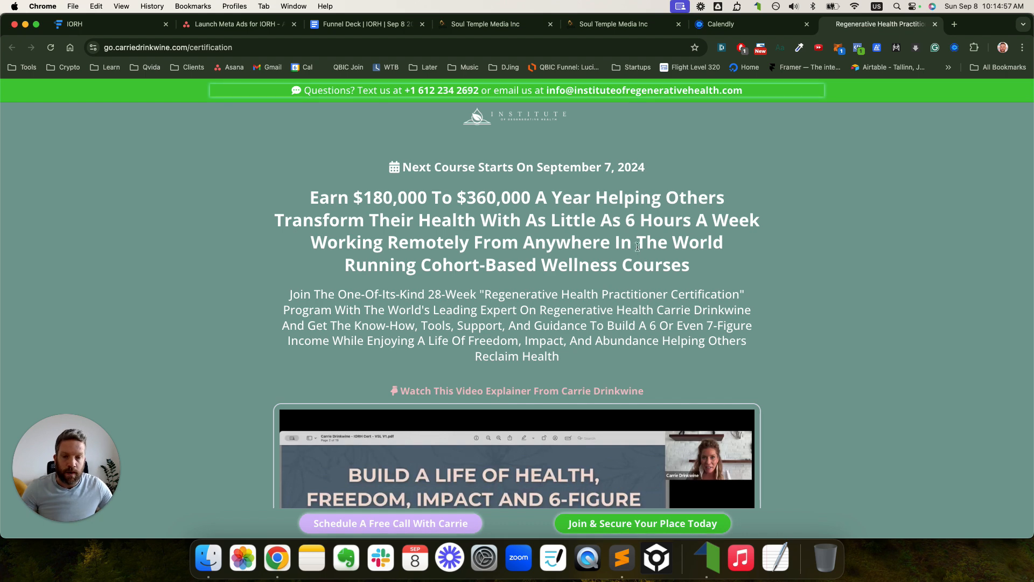
pyautogui.scroll(-4, 639, 252)
pyautogui.scroll(-3, 639, 252)
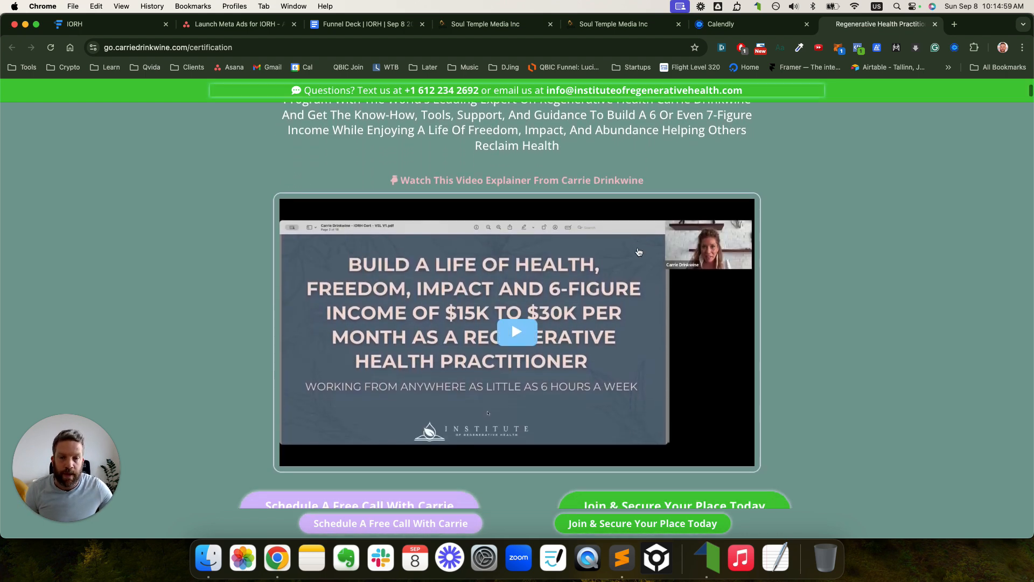
pyautogui.scroll(-1, 556, 357)
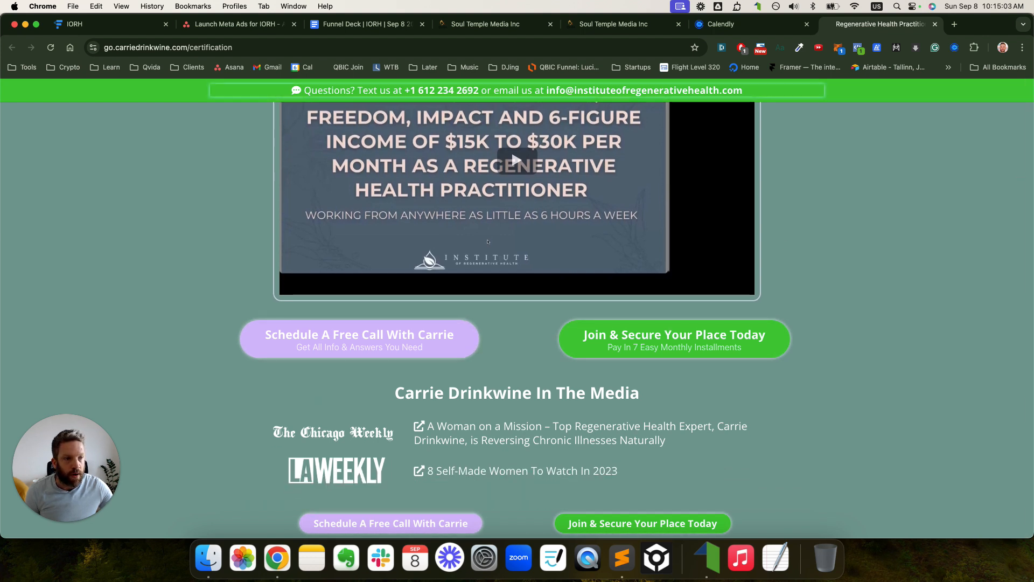
# - Circle and arrow the Schedule A Free Call and Join & Secure buttons, then jump to Enroll Today
pyautogui.moveTo(254, 318)
pyautogui.mouseDown()
pyautogui.moveTo(219, 347)
pyautogui.moveTo(435, 369)
pyautogui.moveTo(416, 308)
pyautogui.moveTo(298, 300)
pyautogui.mouseUp()
pyautogui.moveTo(553, 325)
pyautogui.mouseDown()
pyautogui.moveTo(547, 335)
pyautogui.moveTo(577, 362)
pyautogui.moveTo(820, 335)
pyautogui.moveTo(538, 341)
pyautogui.mouseUp()
pyautogui.moveTo(211, 351)
pyautogui.mouseDown()
pyautogui.moveTo(169, 268)
pyautogui.moveTo(178, 252)
pyautogui.moveTo(171, 127)
pyautogui.mouseUp()
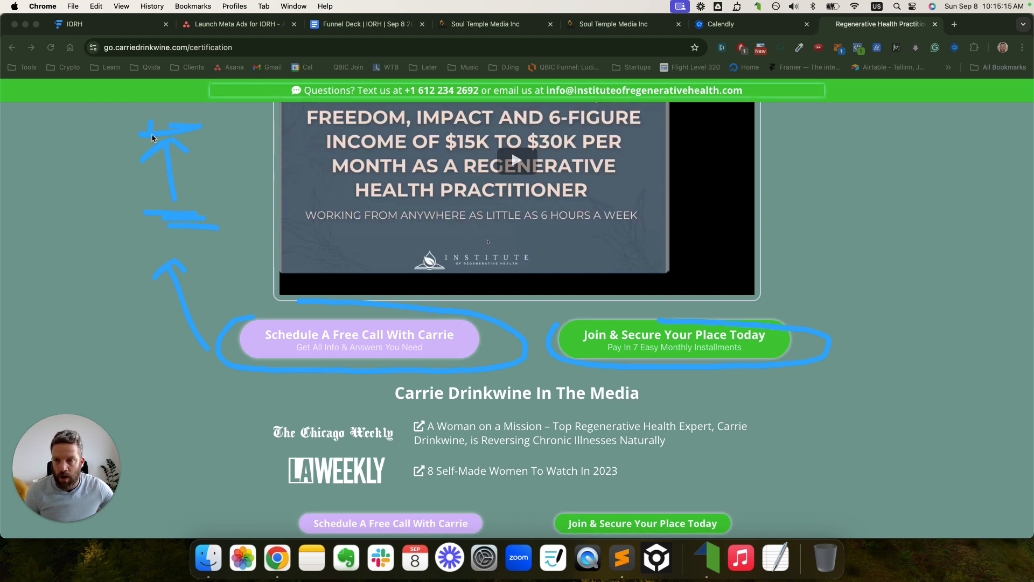
pyautogui.moveTo(584, 314)
pyautogui.mouseDown()
pyautogui.moveTo(774, 376)
pyautogui.moveTo(744, 334)
pyautogui.moveTo(836, 261)
pyautogui.moveTo(853, 271)
pyautogui.mouseUp()
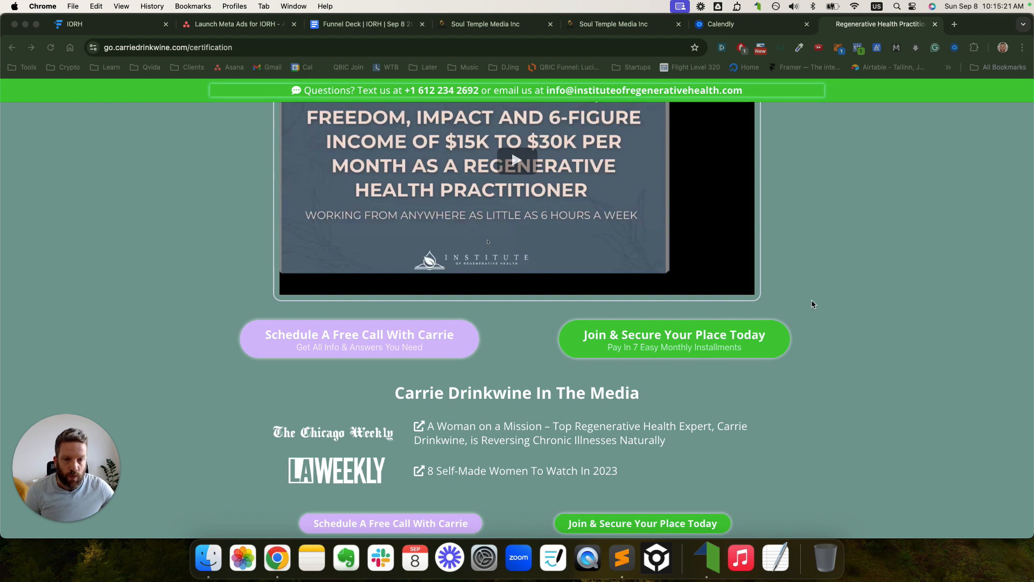
pyautogui.moveTo(799, 322); pyautogui.dragTo(877, 260)
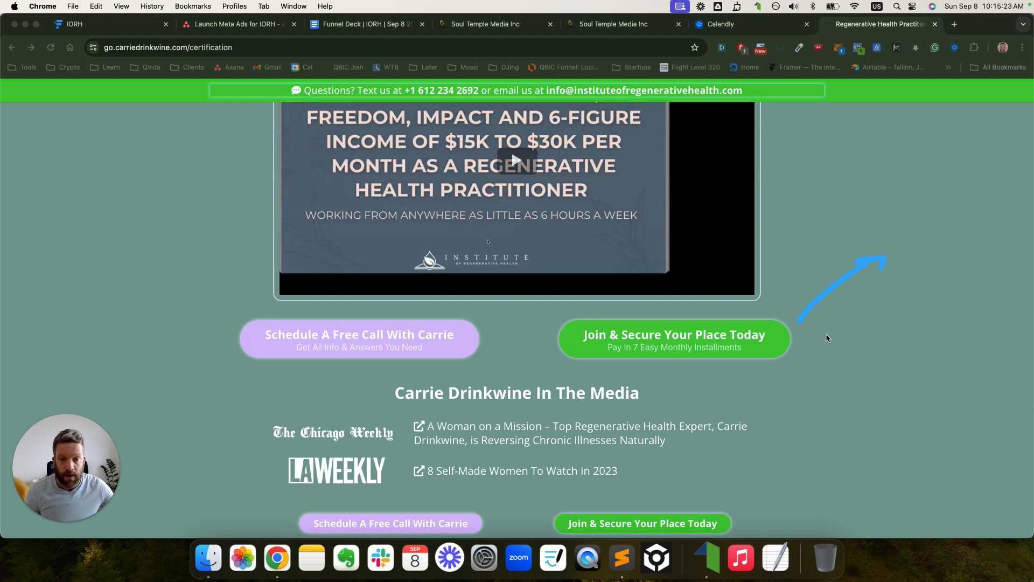
pyautogui.click(813, 353)
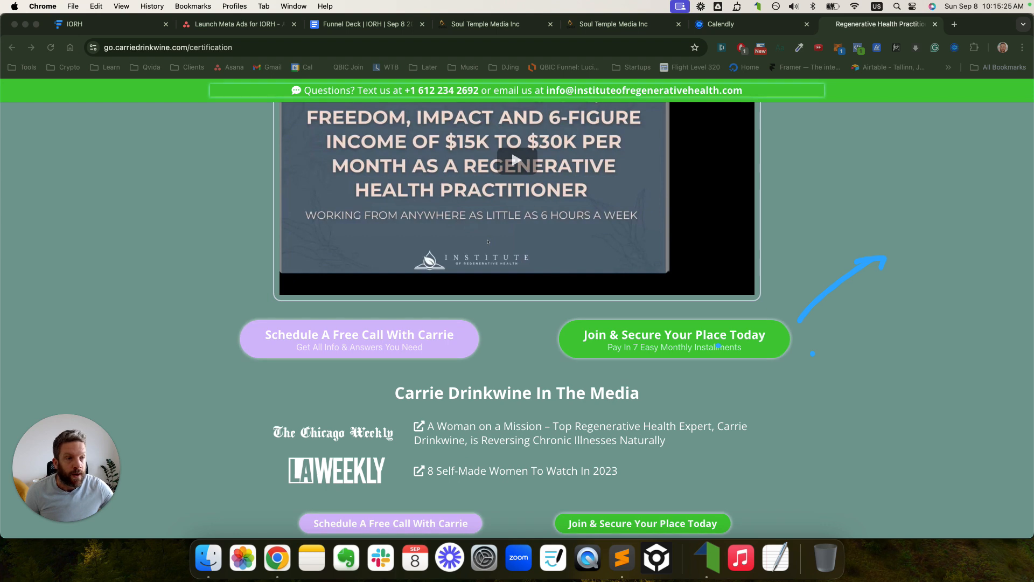
pyautogui.click(650, 345)
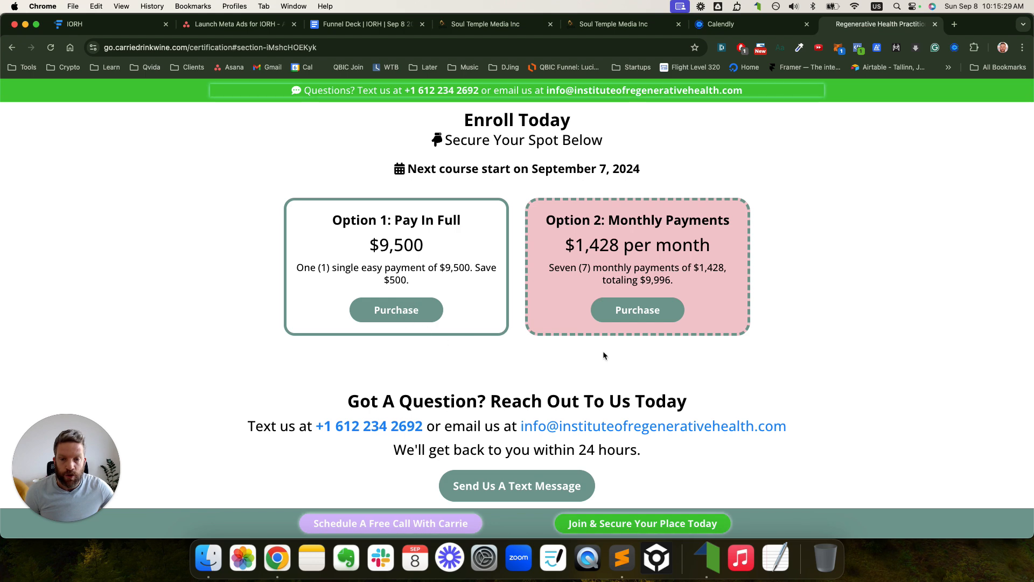
pyautogui.click(647, 314)
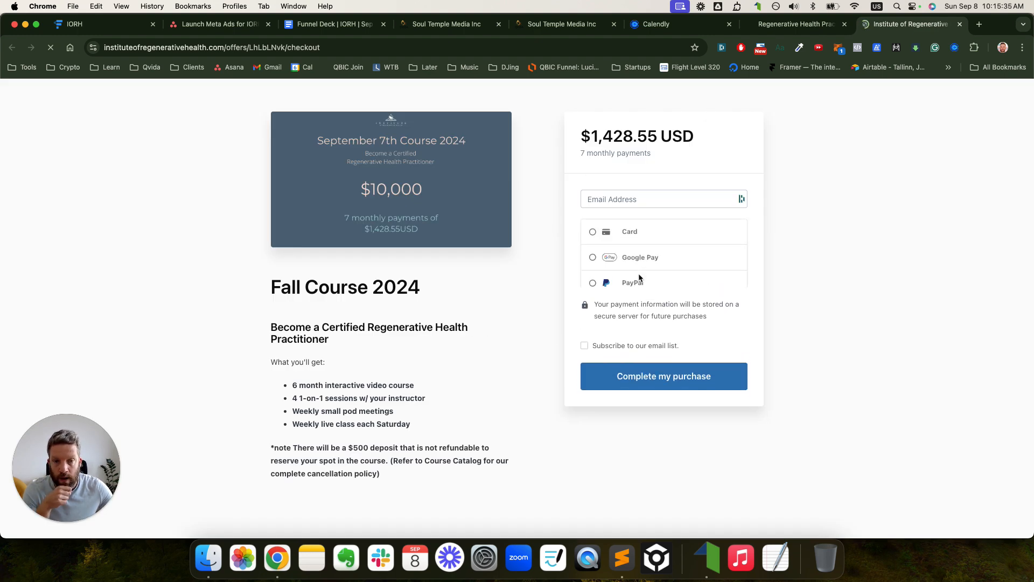
pyautogui.click(961, 24)
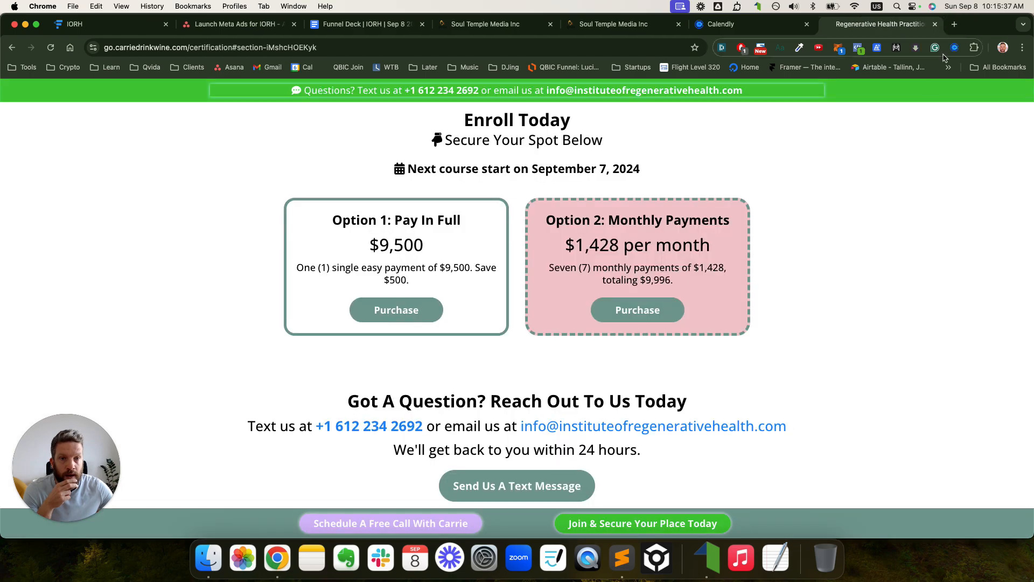
pyautogui.scroll(10, 725, 204)
pyautogui.scroll(15, 725, 212)
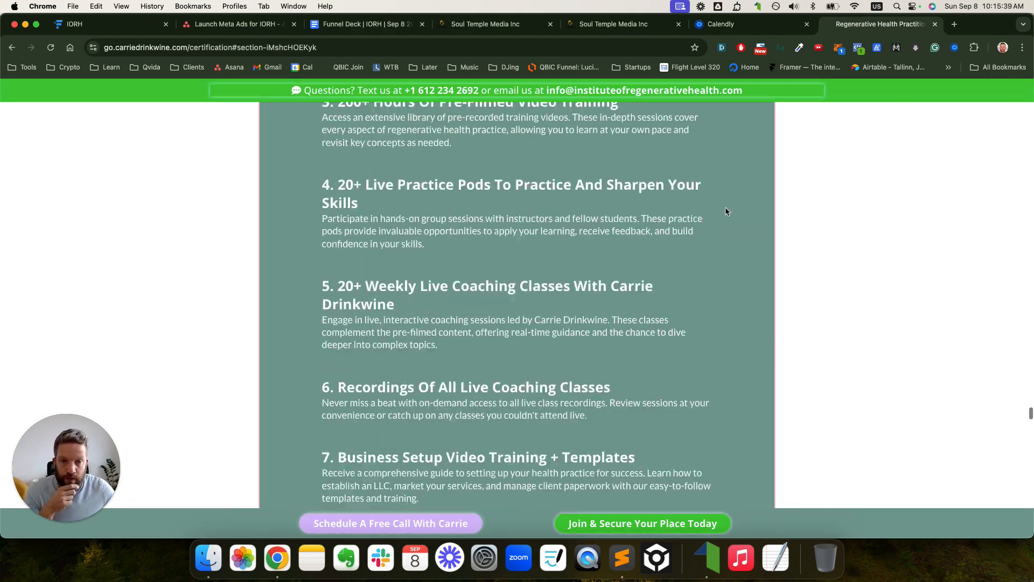
pyautogui.scroll(20, 770, 245)
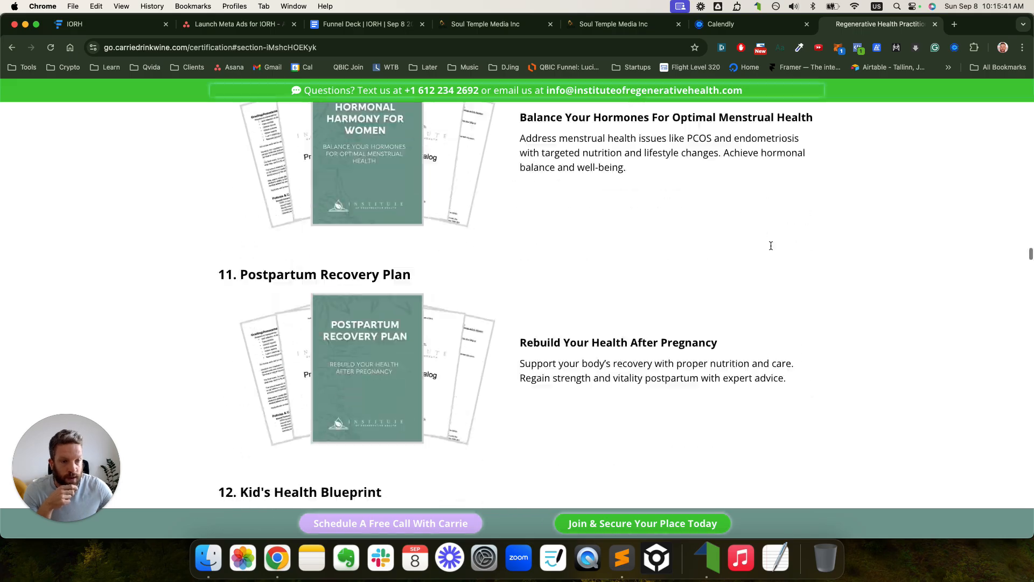
pyautogui.scroll(15, 771, 249)
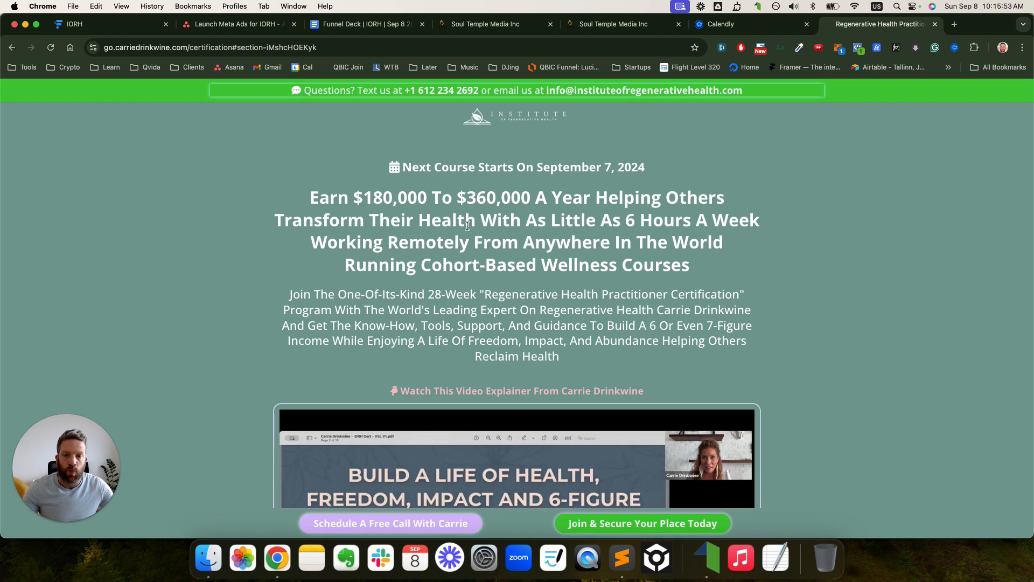
pyautogui.scroll(-1, 485, 226)
pyautogui.scroll(-1, 417, 213)
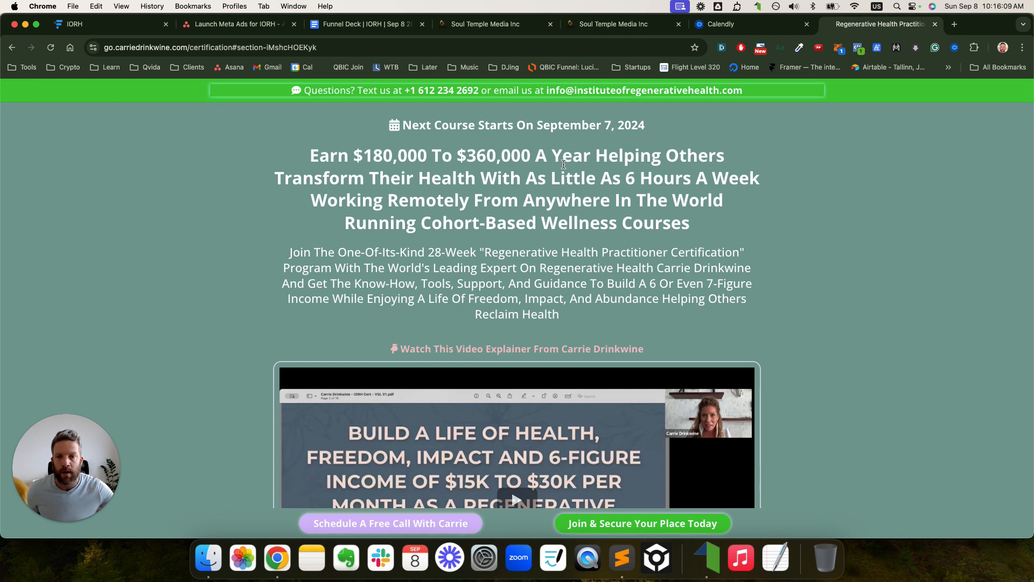
# - Copy the sales page main headline, glance at the Funnelytics map, and come back to the page
pyautogui.moveTo(695, 226); pyautogui.dragTo(309, 160)
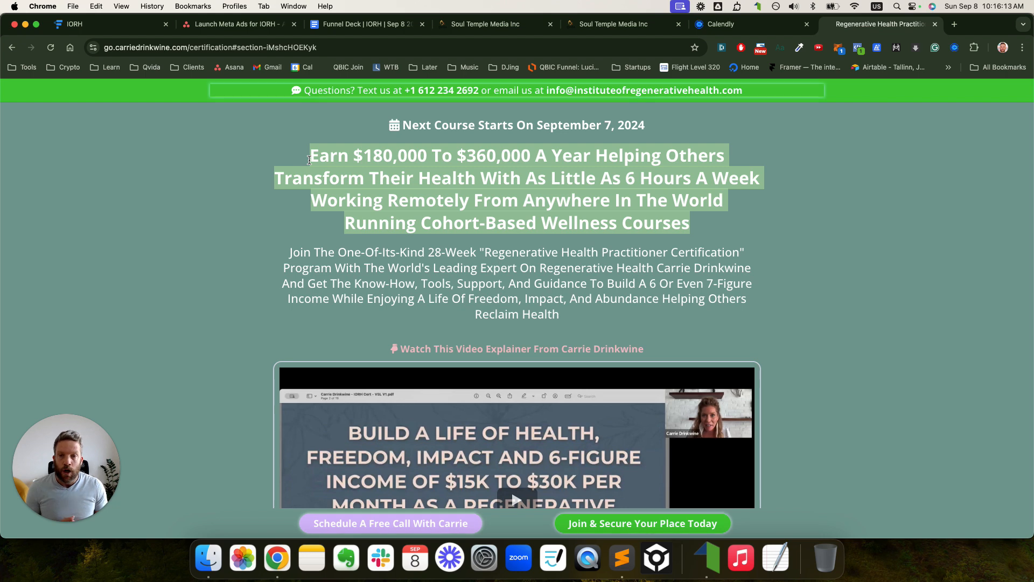
pyautogui.rightClick(403, 183)
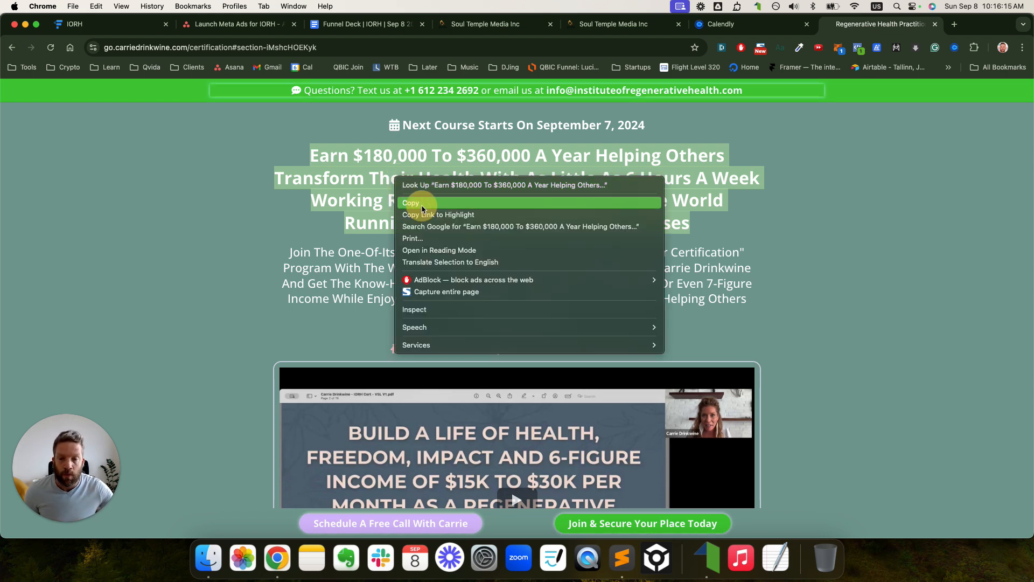
pyautogui.click(422, 204)
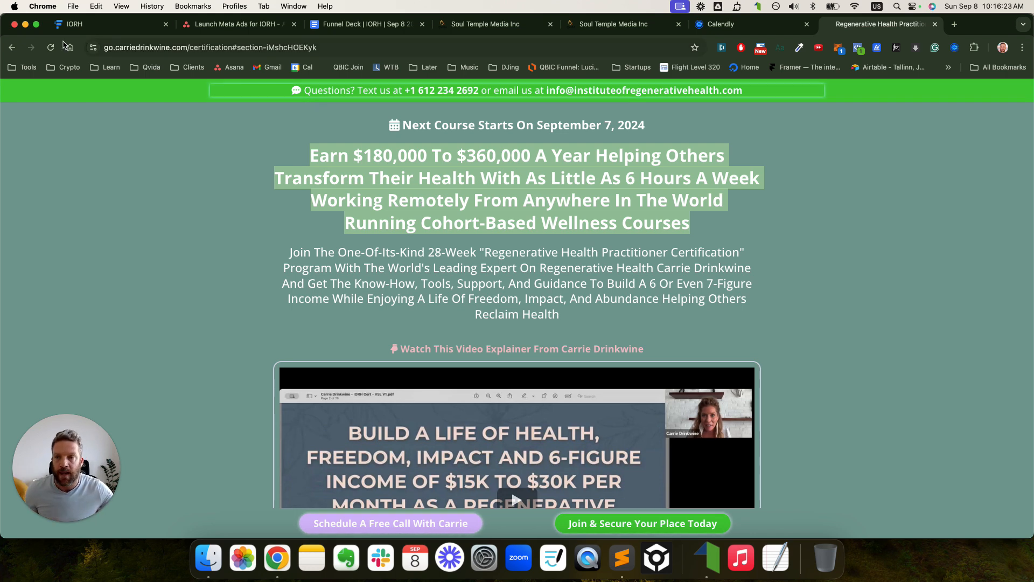
pyautogui.press('super+1')
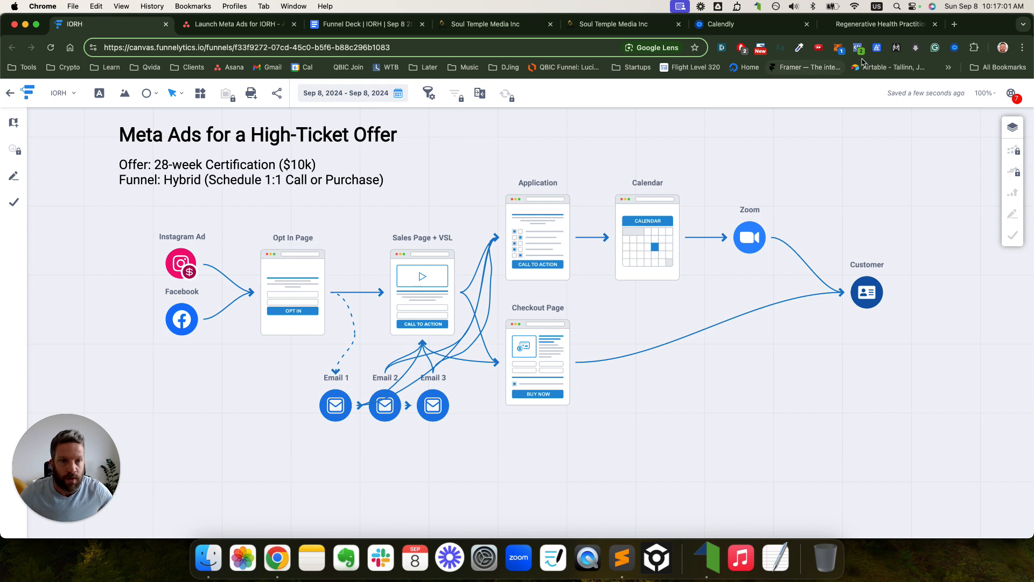
pyautogui.click(880, 24)
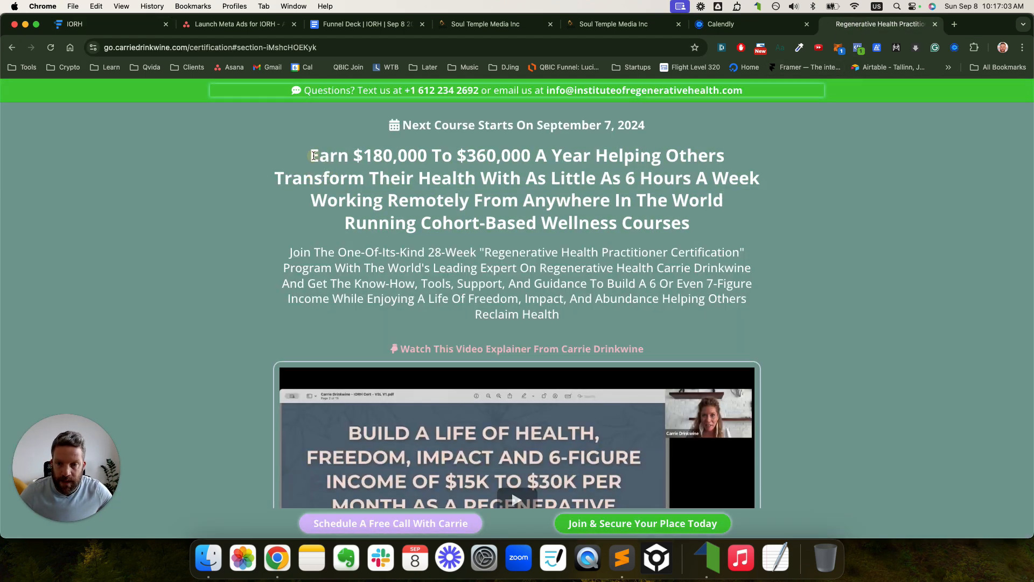
# - Copy the headline and intro paragraph into a new plain-text note, then return to the Funnel Deck
pyautogui.moveTo(312, 157); pyautogui.dragTo(568, 318)
pyautogui.rightClick(551, 280)
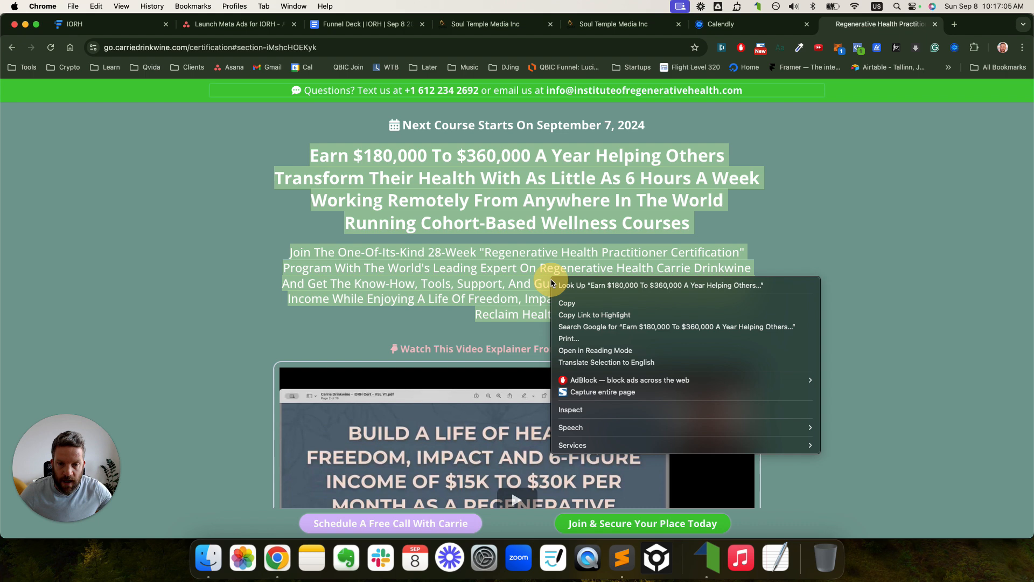
pyautogui.click(568, 303)
pyautogui.click(627, 567)
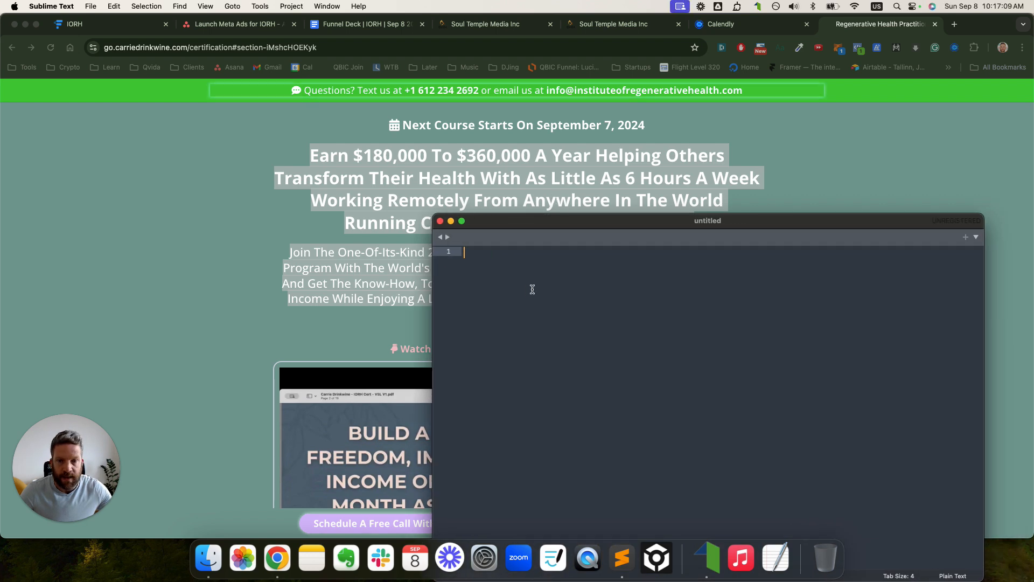
pyautogui.press('super+v')
pyautogui.moveTo(620, 222); pyautogui.dragTo(345, 64)
pyautogui.click(330, 28)
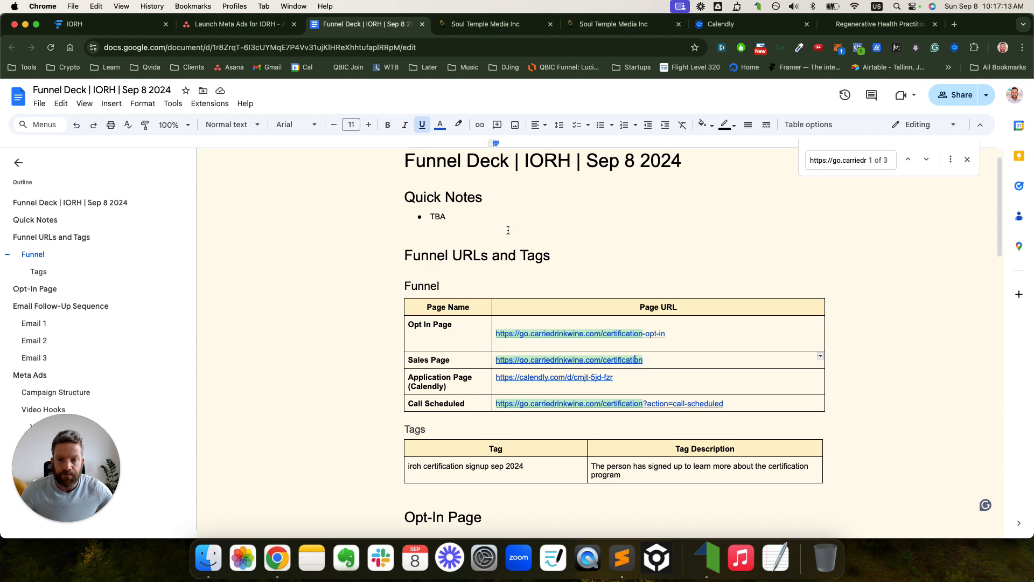
# - Paste the copied sales headline and intro paragraph on a new line after [Sticky CTA Button]
pyautogui.scroll(-6, 517, 221)
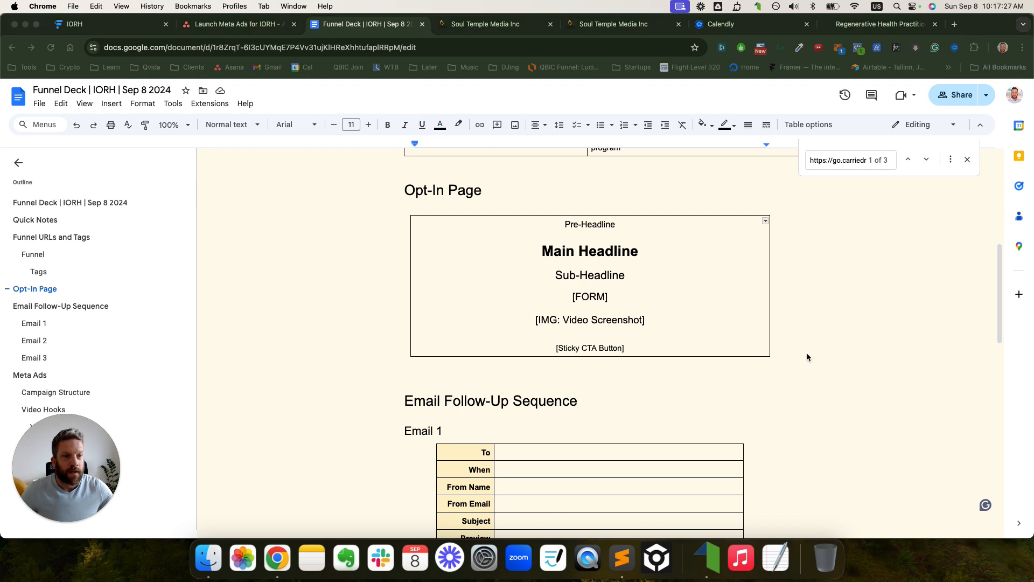
pyautogui.click(652, 348)
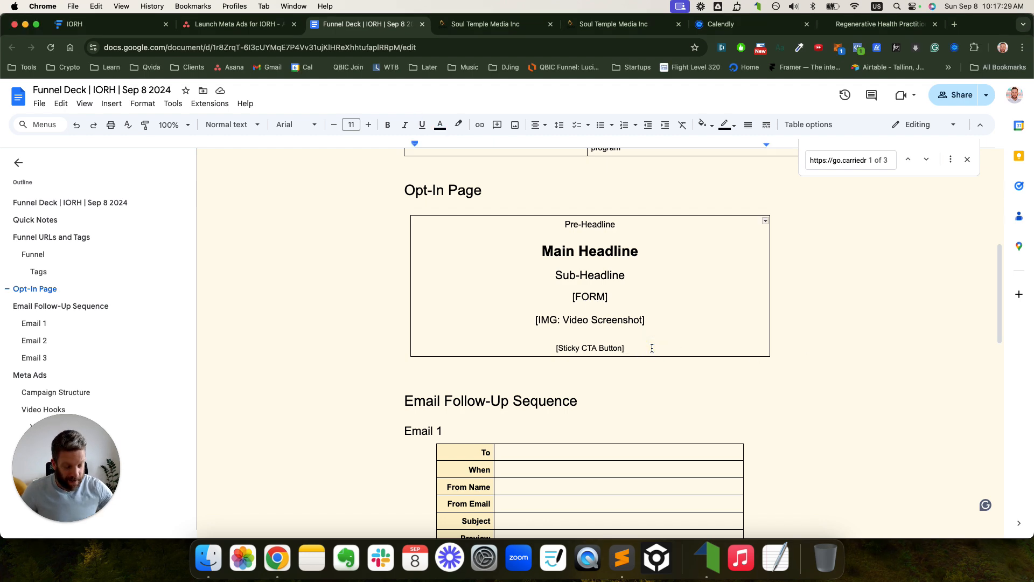
pyautogui.press('Return')
pyautogui.press('super+v')
pyautogui.moveTo(698, 412)
pyautogui.mouseDown()
pyautogui.moveTo(539, 376)
pyautogui.moveTo(431, 377)
pyautogui.moveTo(418, 368)
pyautogui.moveTo(689, 420)
pyautogui.moveTo(710, 413)
pyautogui.mouseUp()
pyautogui.click(422, 370)
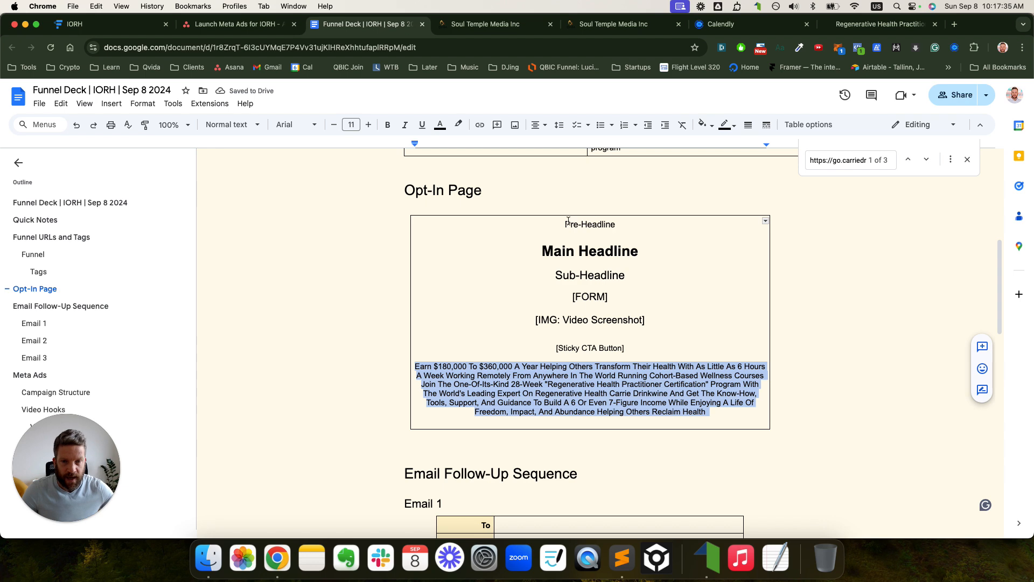
# - Review the Pre-Headline, Main Headline, Sub-Headline and [IMG: Video Screenshot] placeholders in the table
pyautogui.moveTo(564, 222); pyautogui.dragTo(650, 277)
pyautogui.click(651, 277)
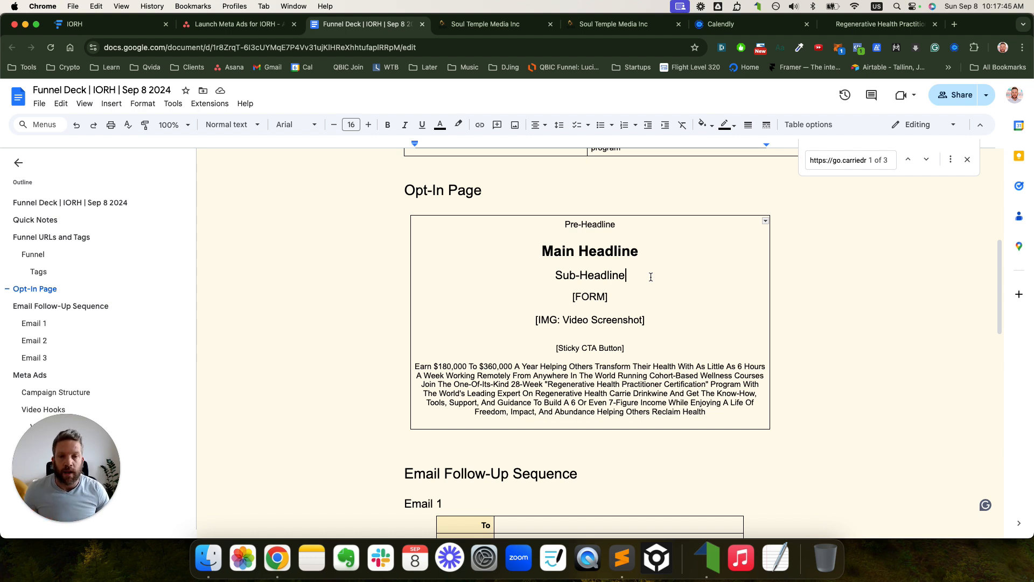
pyautogui.moveTo(651, 276); pyautogui.dragTo(512, 270)
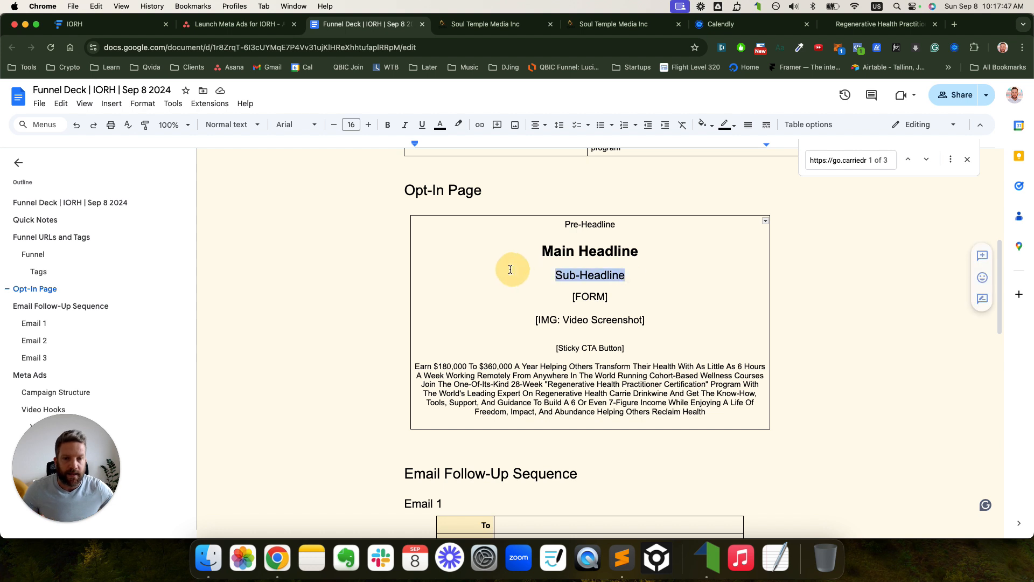
pyautogui.click(572, 297)
pyautogui.click(530, 320)
pyautogui.moveTo(529, 320)
pyautogui.mouseDown()
pyautogui.moveTo(645, 322)
pyautogui.moveTo(532, 322)
pyautogui.mouseUp()
pyautogui.click(649, 322)
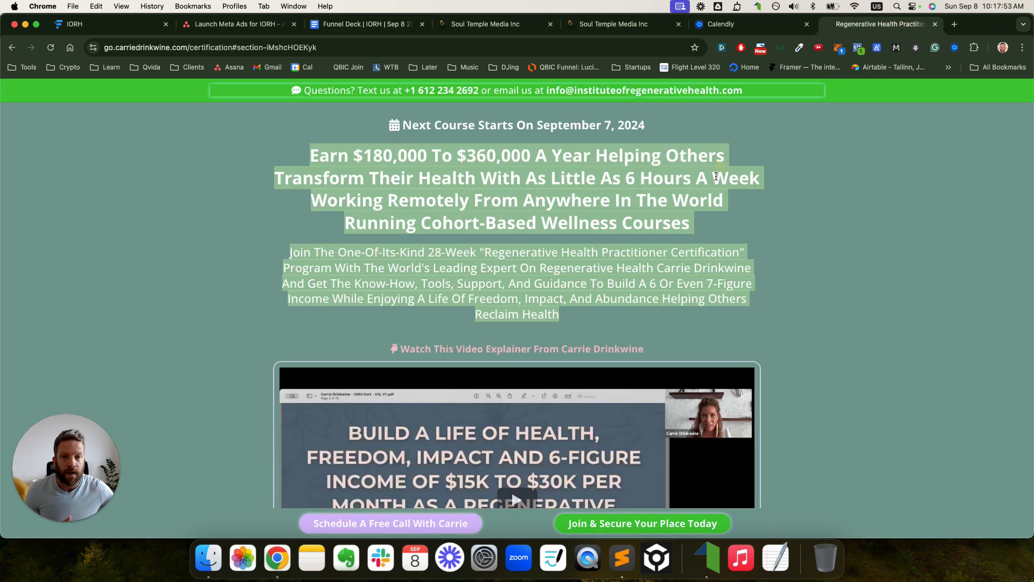
# - Compare against the live opt-in page, then select the Earn $180,000 paragraph in the table
pyautogui.click(880, 24)
pyautogui.scroll(-15, 714, 201)
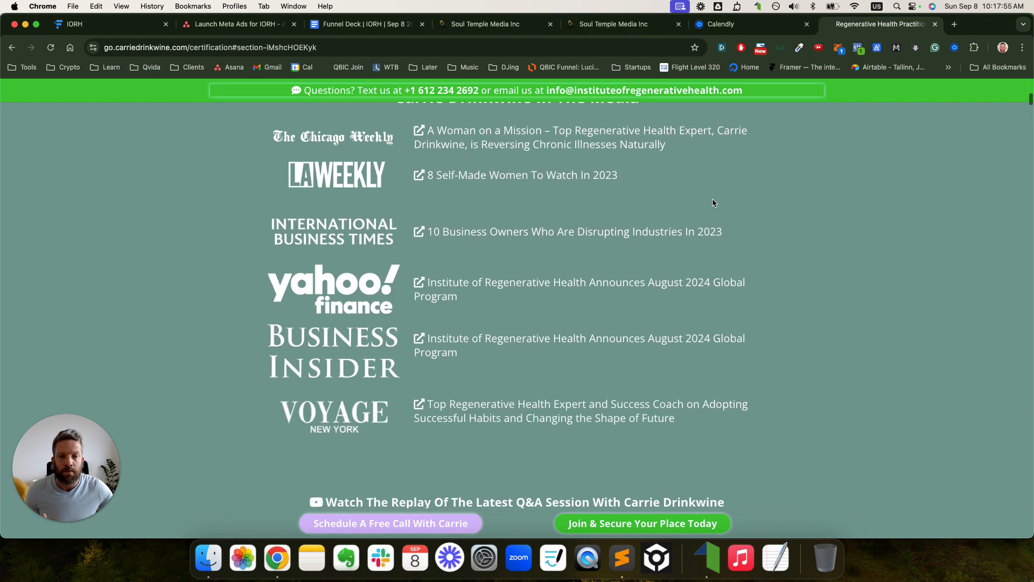
pyautogui.scroll(15, 714, 201)
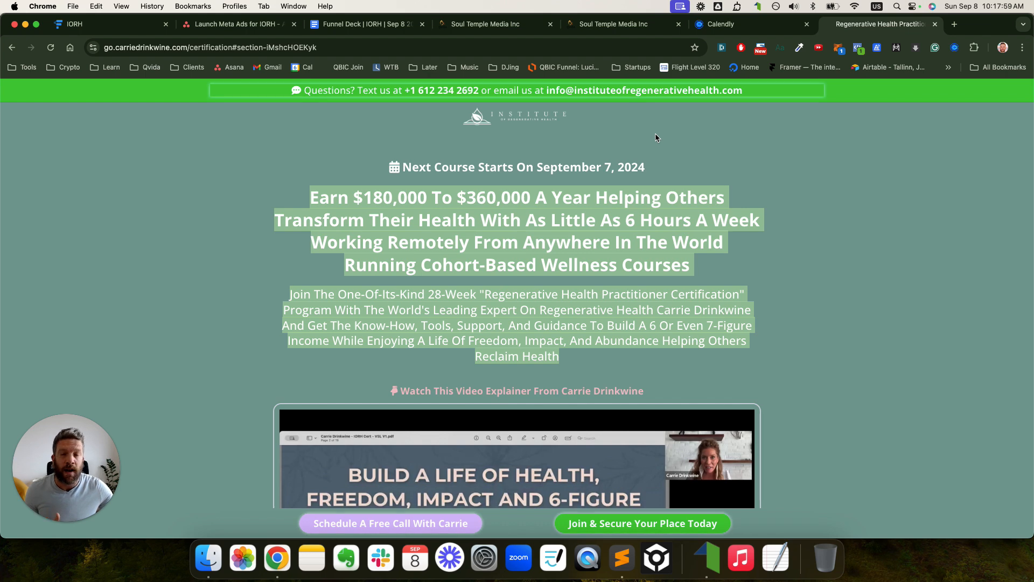
pyautogui.click(366, 24)
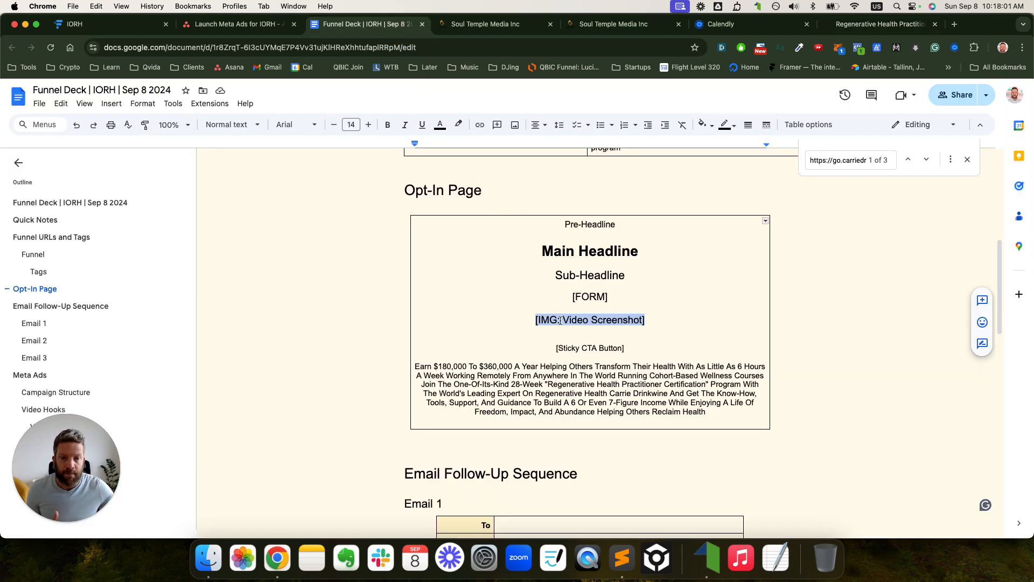
pyautogui.moveTo(713, 414)
pyautogui.mouseDown()
pyautogui.moveTo(499, 401)
pyautogui.moveTo(414, 369)
pyautogui.mouseUp()
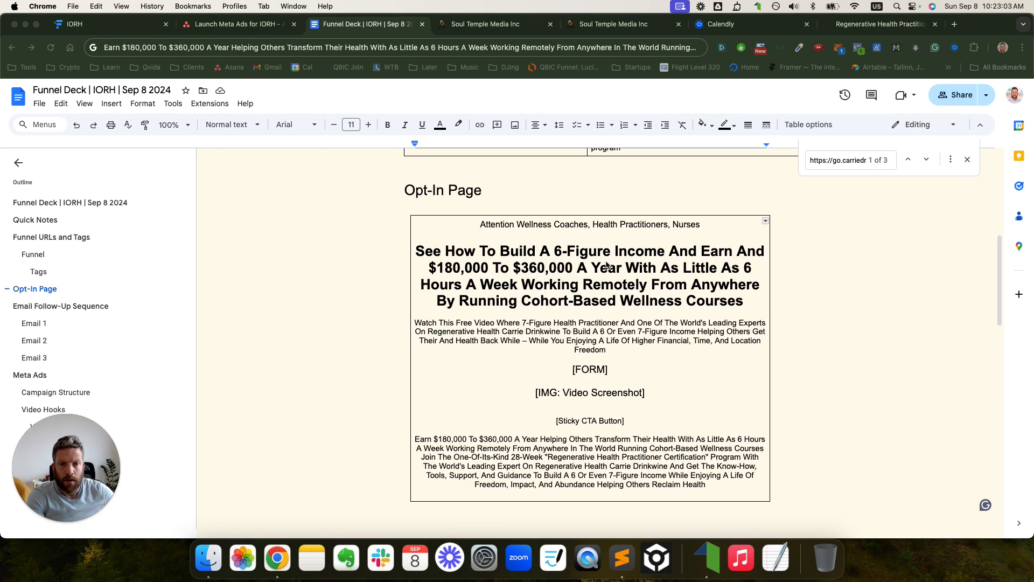
# - Delete the old Earn paragraph and the leftover empty line from the table
pyautogui.click(537, 249)
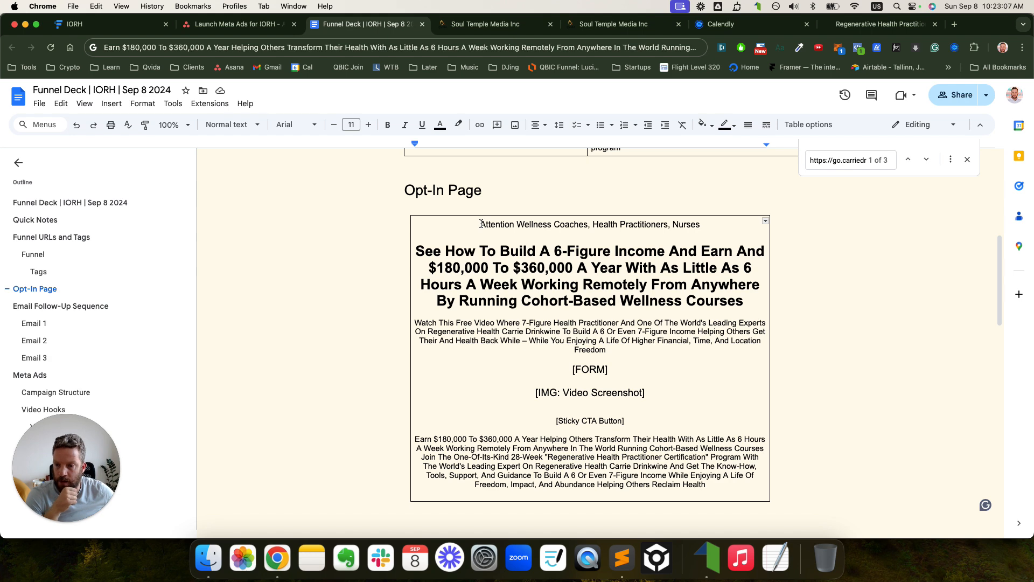
pyautogui.moveTo(415, 439); pyautogui.dragTo(706, 487)
pyautogui.press('BackSpace')
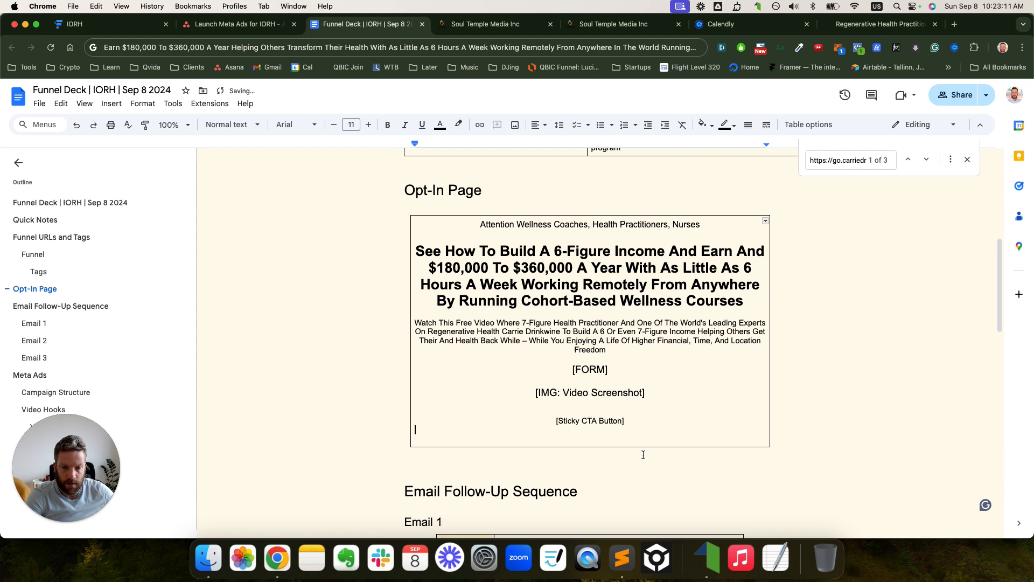
pyautogui.press('BackSpace')
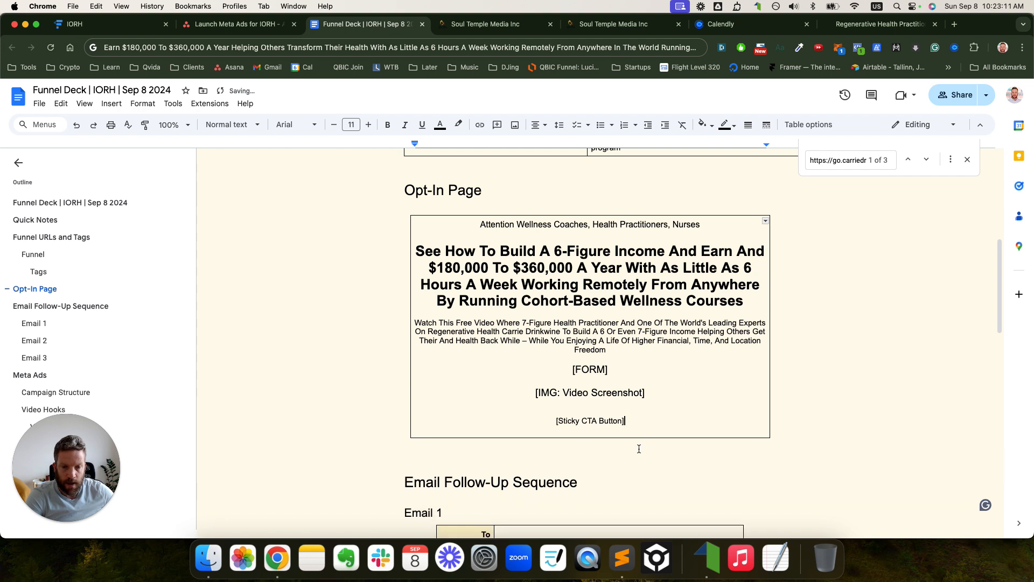
# - Replace 'And' ending the headline's first line with 'An Extra'
pyautogui.click(476, 225)
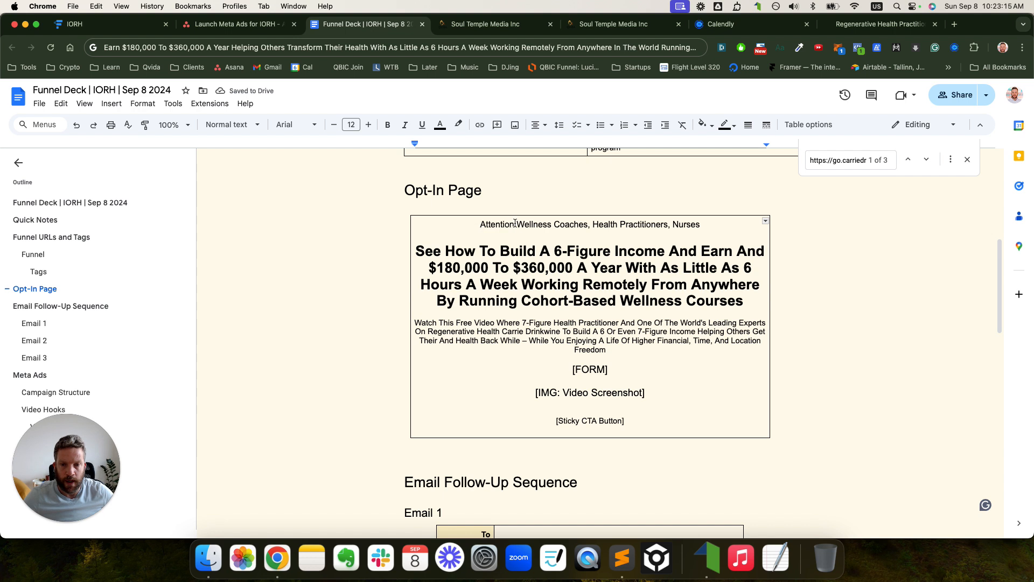
pyautogui.click(532, 262)
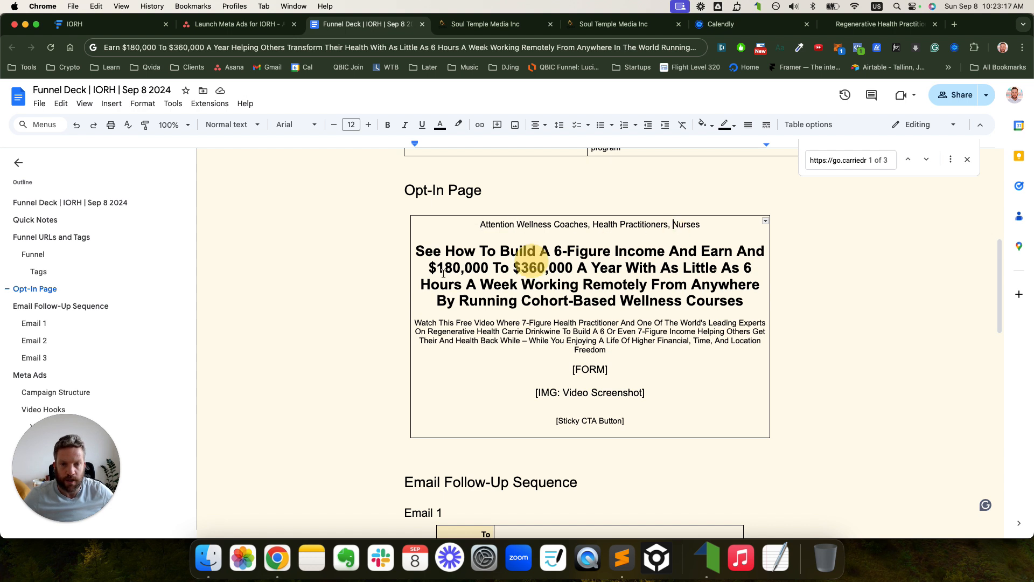
pyautogui.moveTo(418, 249); pyautogui.dragTo(487, 261)
pyautogui.click(522, 280)
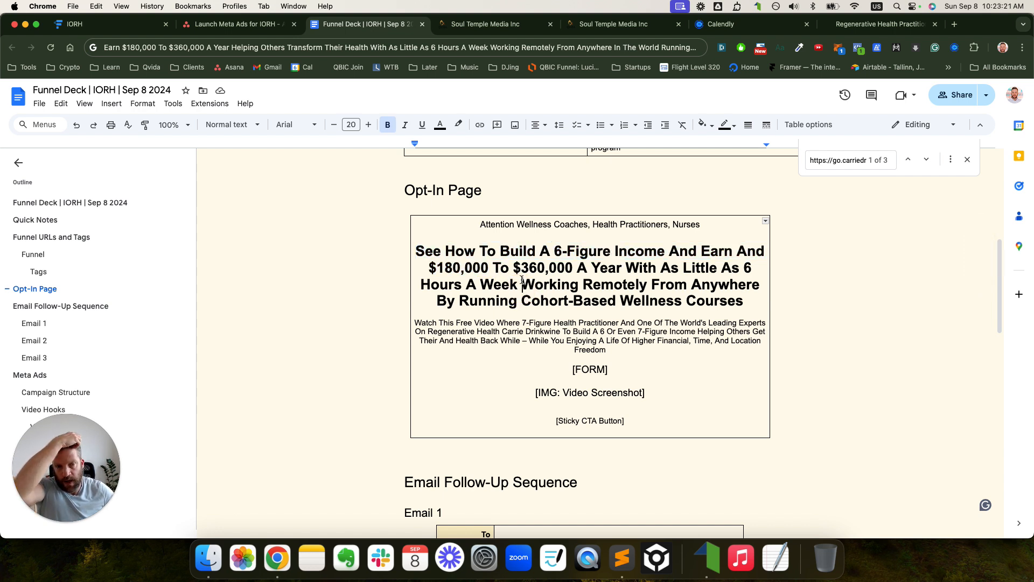
pyautogui.doubleClick(751, 252)
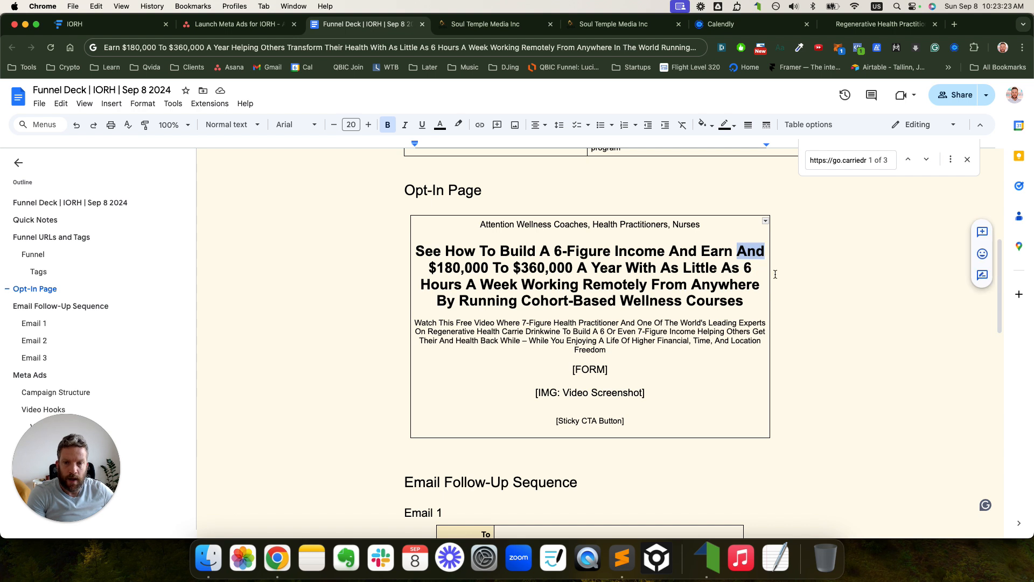
pyautogui.press('BackSpace')
pyautogui.write('An Extra')
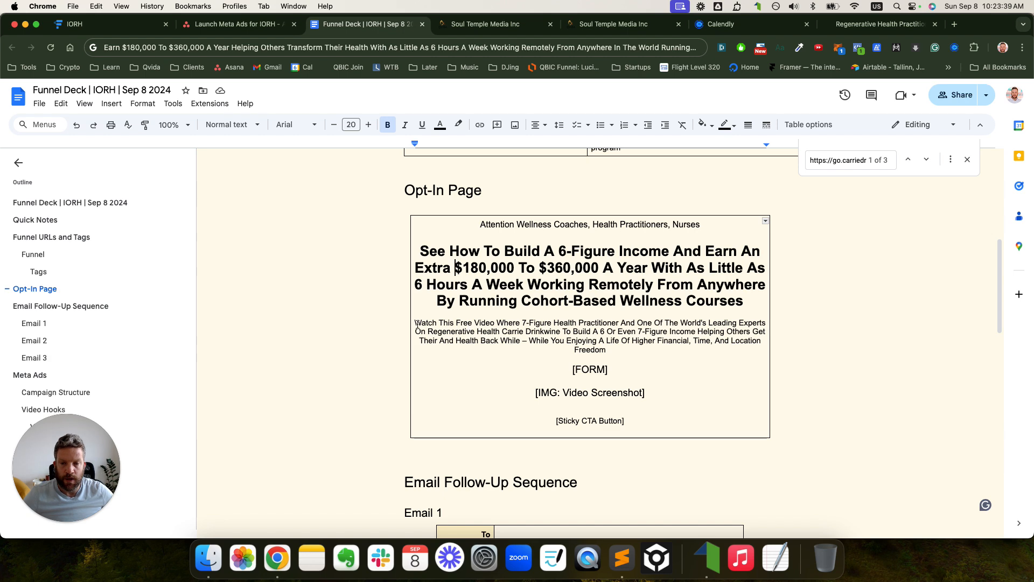
# - Increase the sub-headline paragraph's font size by two steps
pyautogui.moveTo(415, 323); pyautogui.dragTo(625, 353)
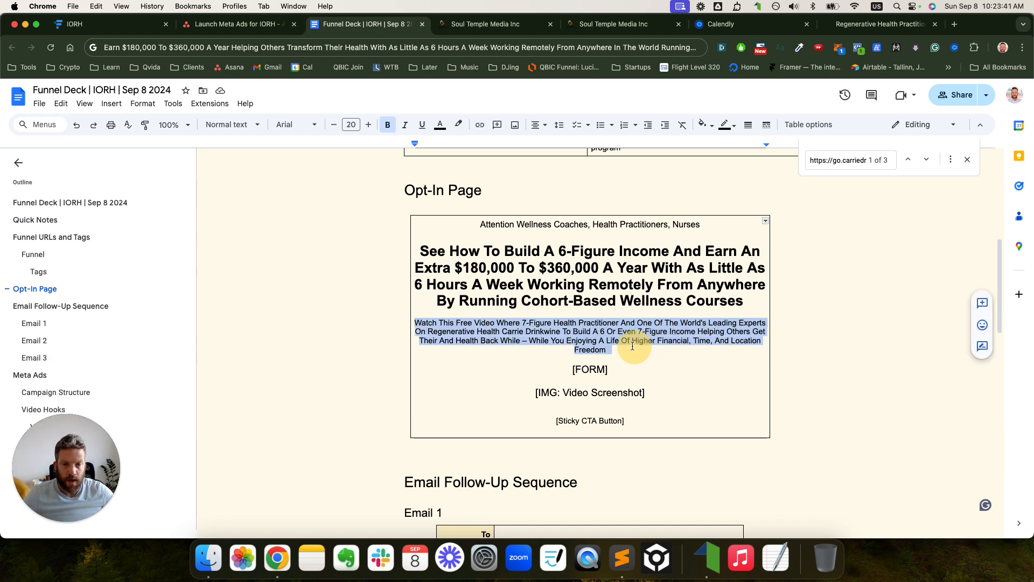
pyautogui.click(370, 125)
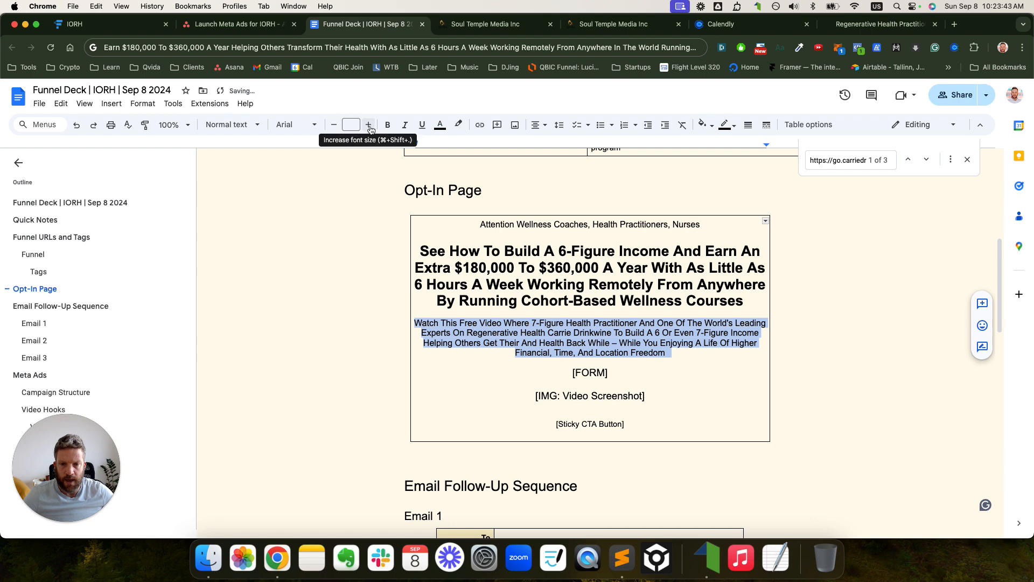
pyautogui.click(370, 125)
pyautogui.click(559, 334)
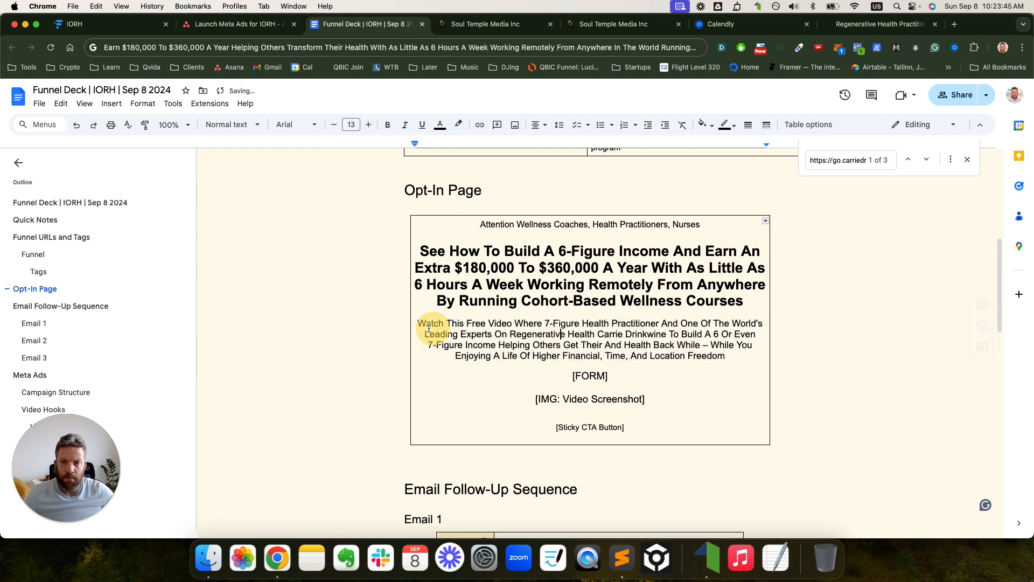
pyautogui.moveTo(420, 324); pyautogui.dragTo(710, 364)
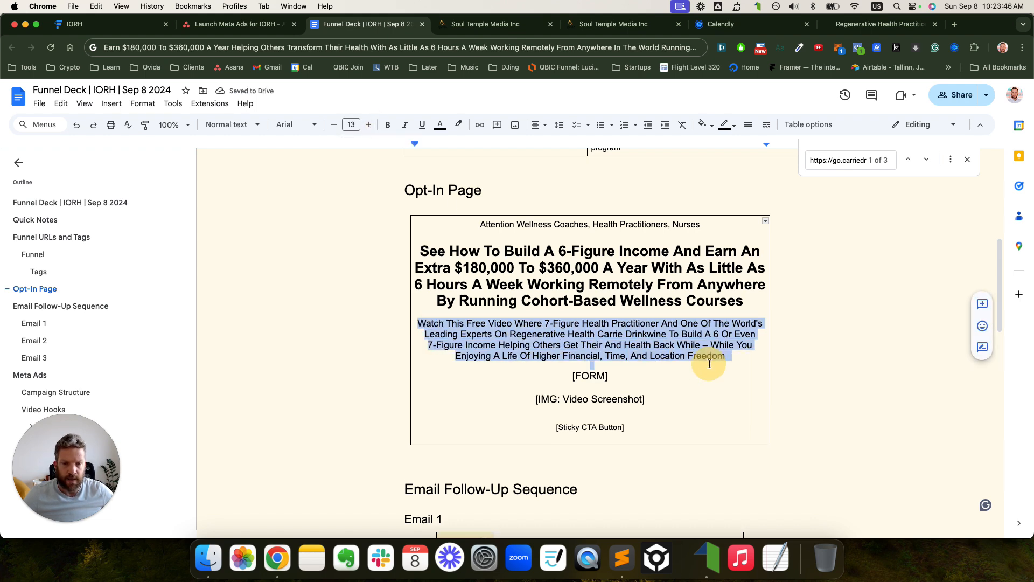
# - Reword the sub-headline, adding 'A' before 7-Figure and 'Teacehs And' and 'Shows You How' after Drinkwine
pyautogui.click(515, 323)
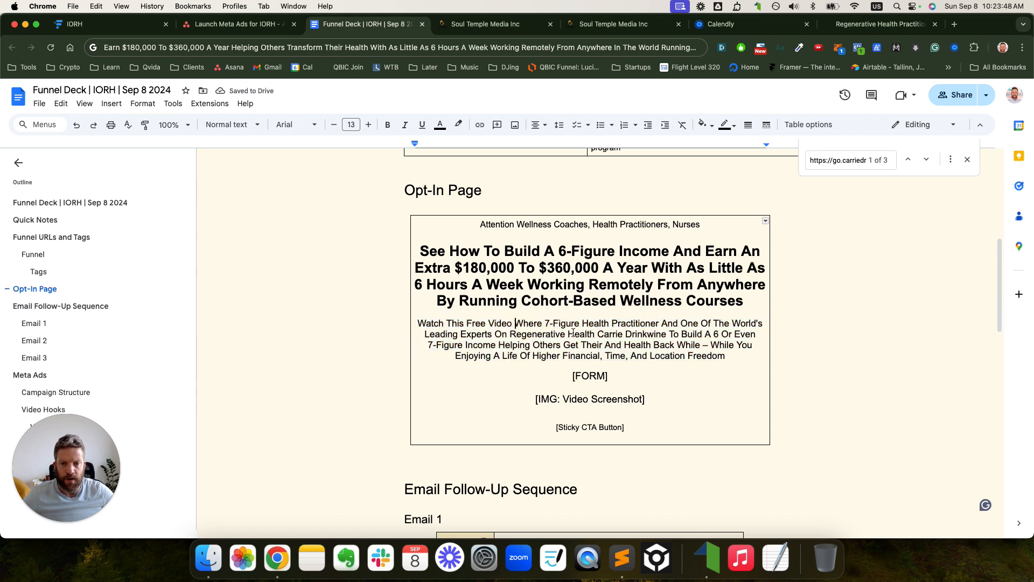
pyautogui.click(547, 325)
pyautogui.write('A')
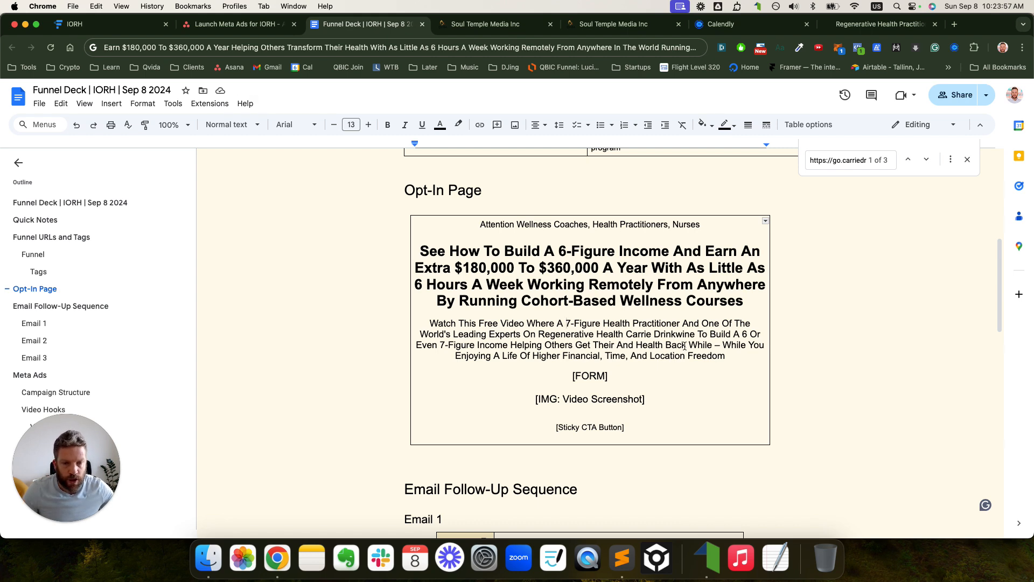
pyautogui.click(697, 335)
pyautogui.write('Show')
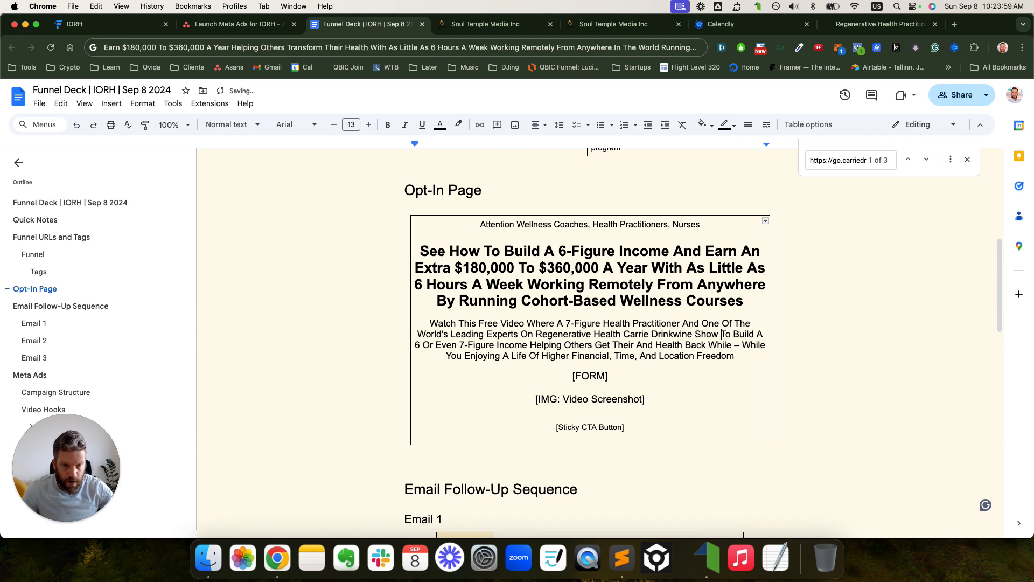
pyautogui.press('BackSpace')
pyautogui.write('s You ')
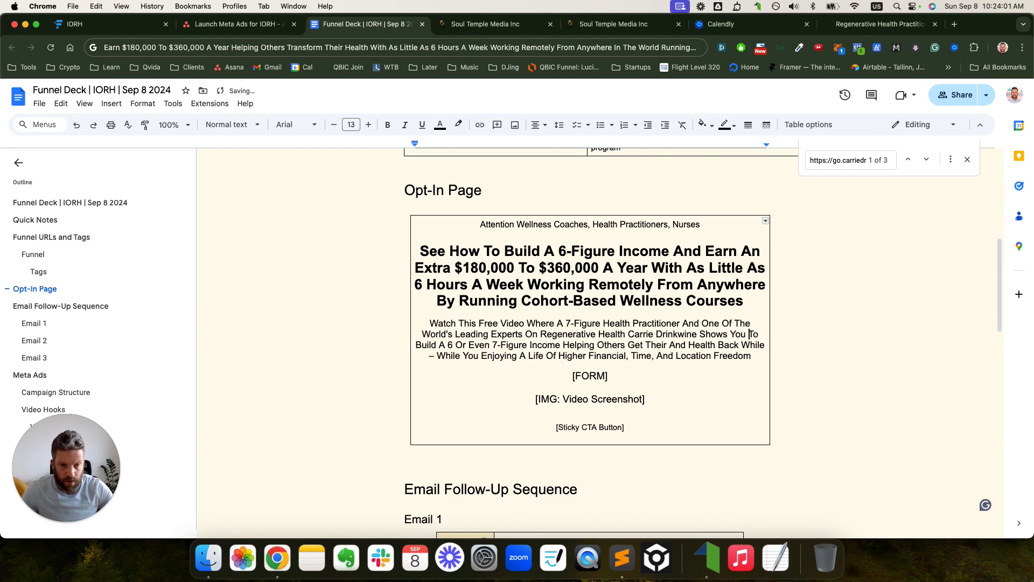
pyautogui.write('How')
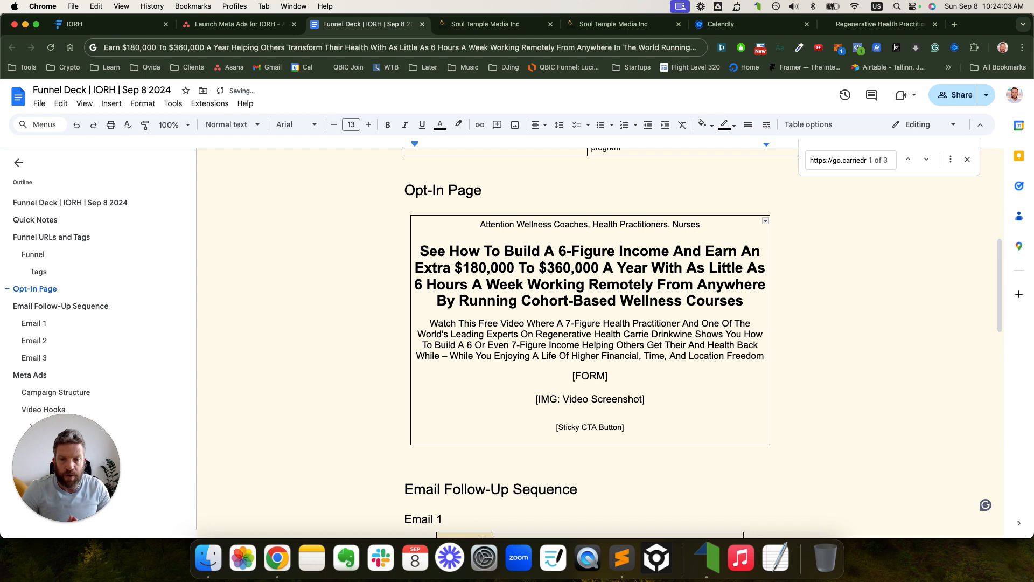
pyautogui.click(699, 334)
pyautogui.write('Teacehs A')
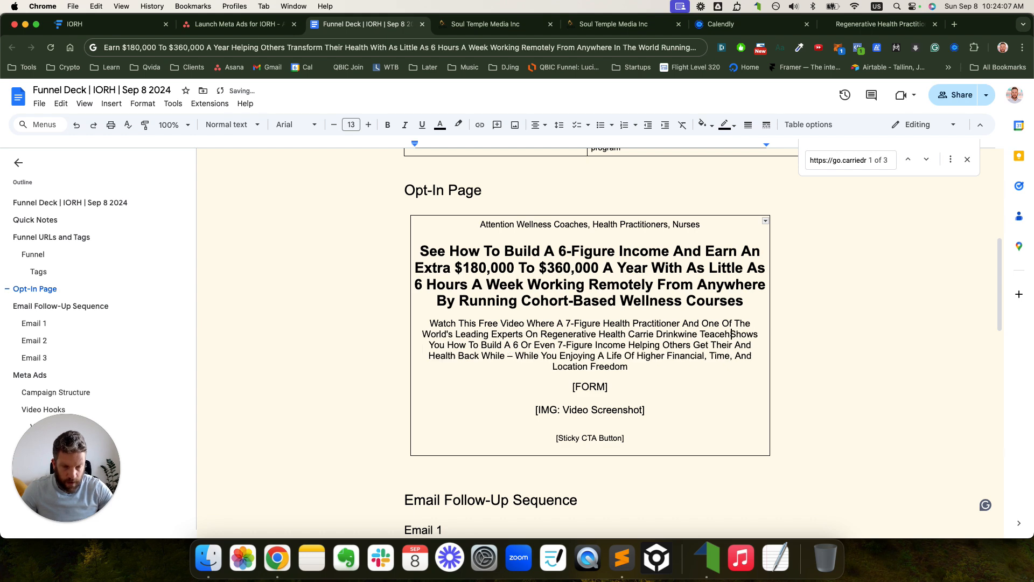
pyautogui.write('nd')
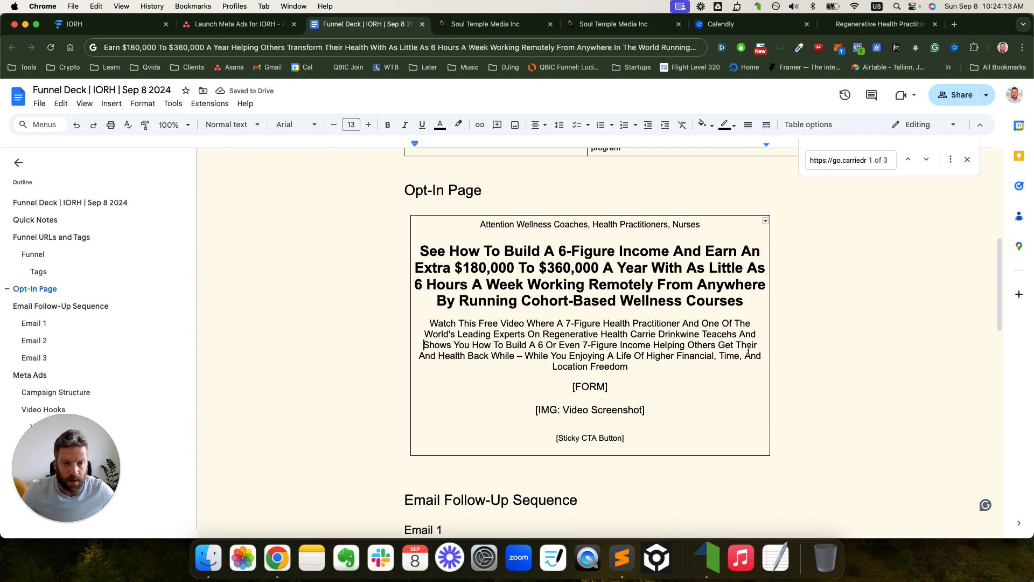
# - Move 'And' after Health as 'And Life' and remove the duplicated 'While'
pyautogui.doubleClick(431, 356)
pyautogui.press('BackSpace')
pyautogui.click(458, 356)
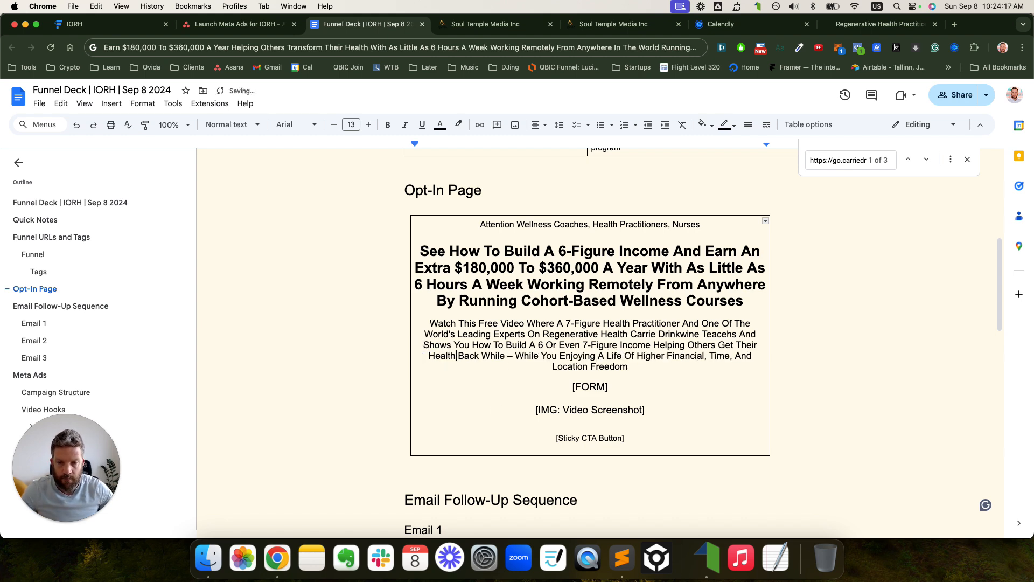
pyautogui.write('And Life')
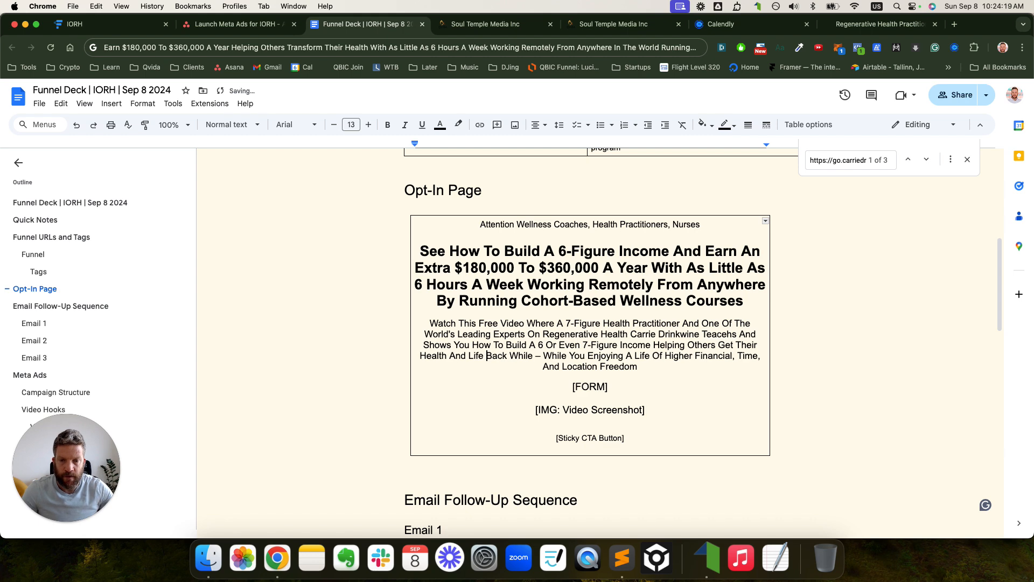
pyautogui.doubleClick(531, 357)
pyautogui.press('BackSpace')
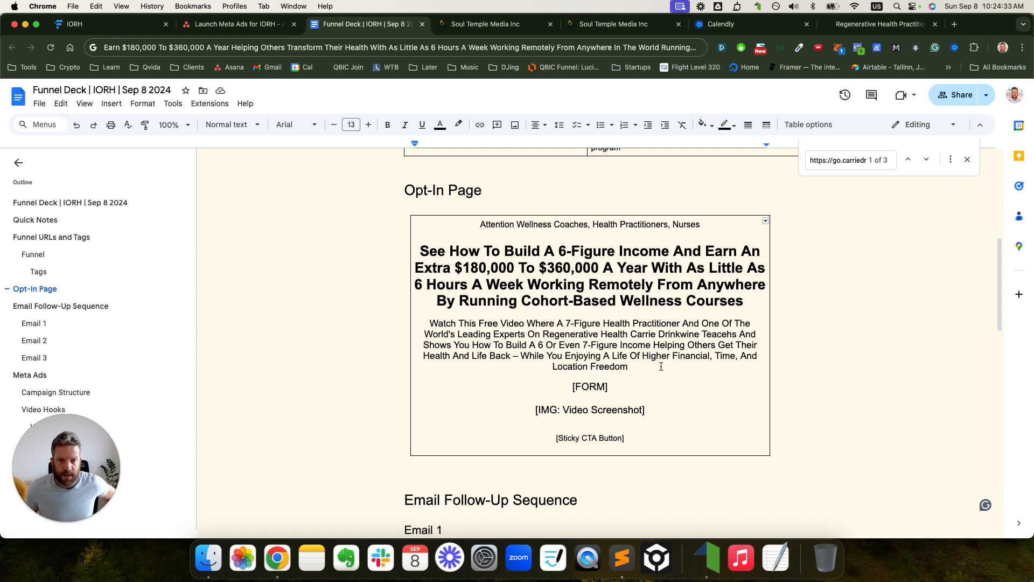
pyautogui.click(629, 450)
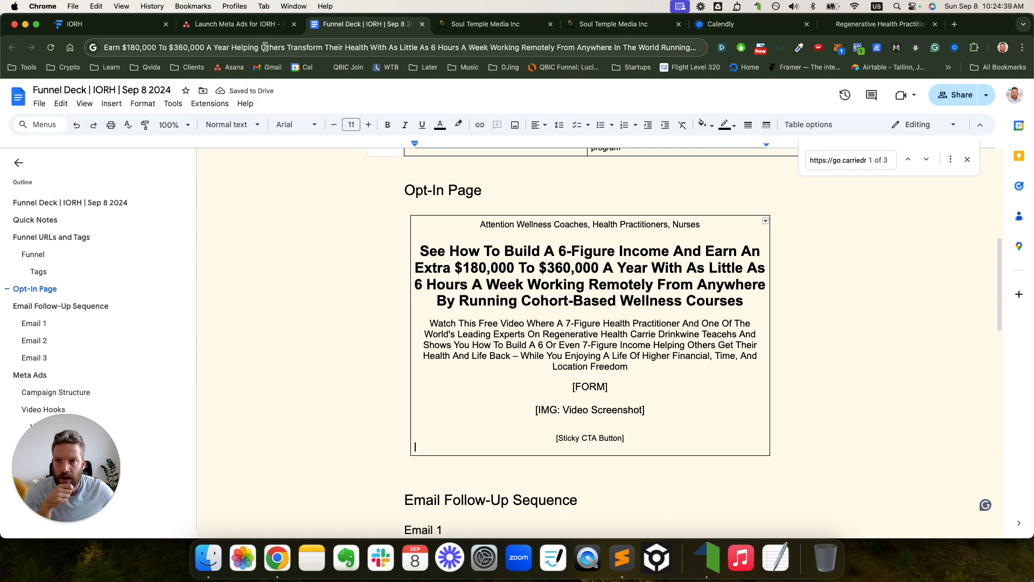
# - In the Launch Meta Ads for IORH task, tick Write Copy: Opt In Page complete, then switch to GoHighLevel
pyautogui.click(253, 26)
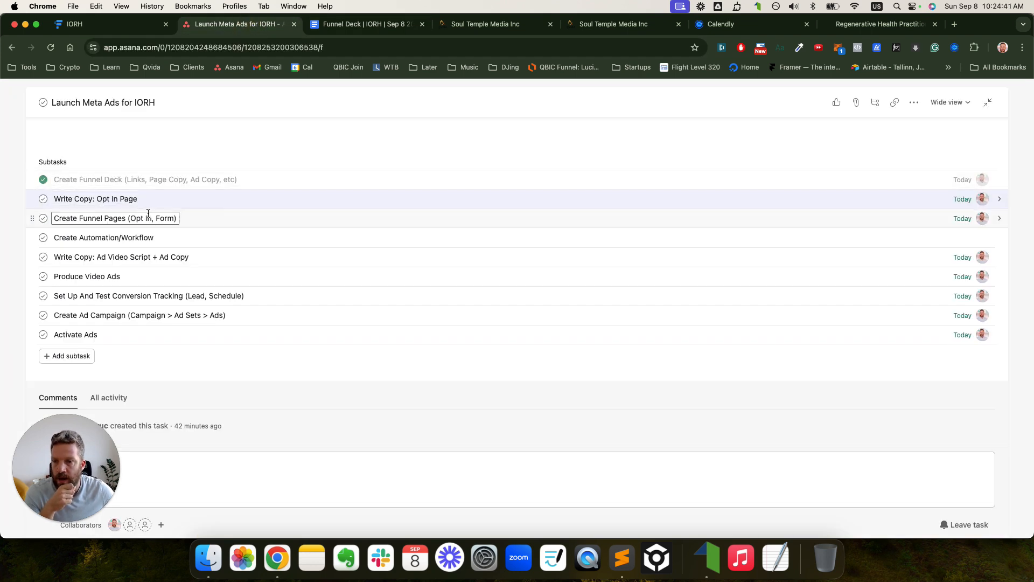
pyautogui.scroll(4, 116, 200)
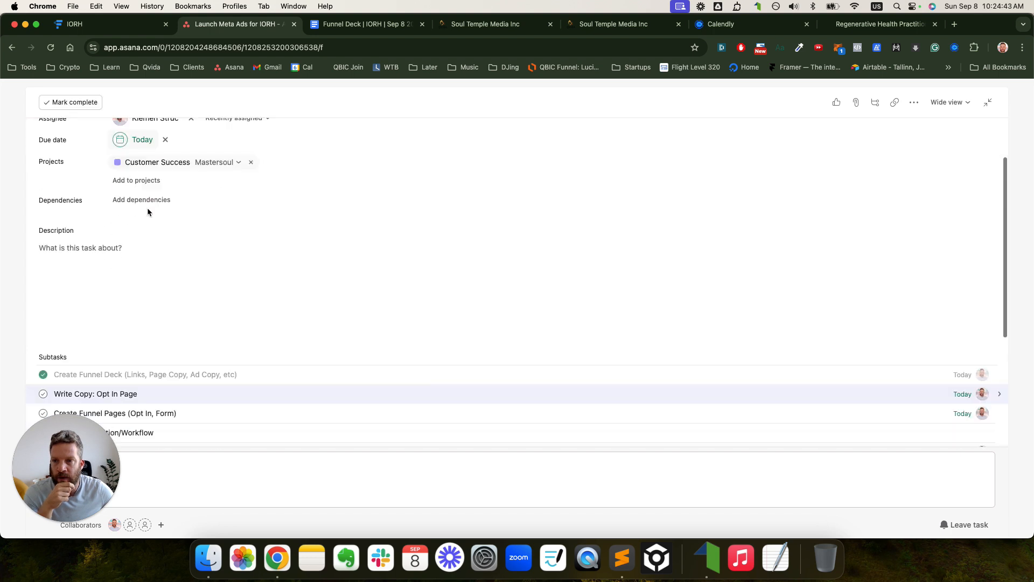
pyautogui.scroll(-4, 146, 210)
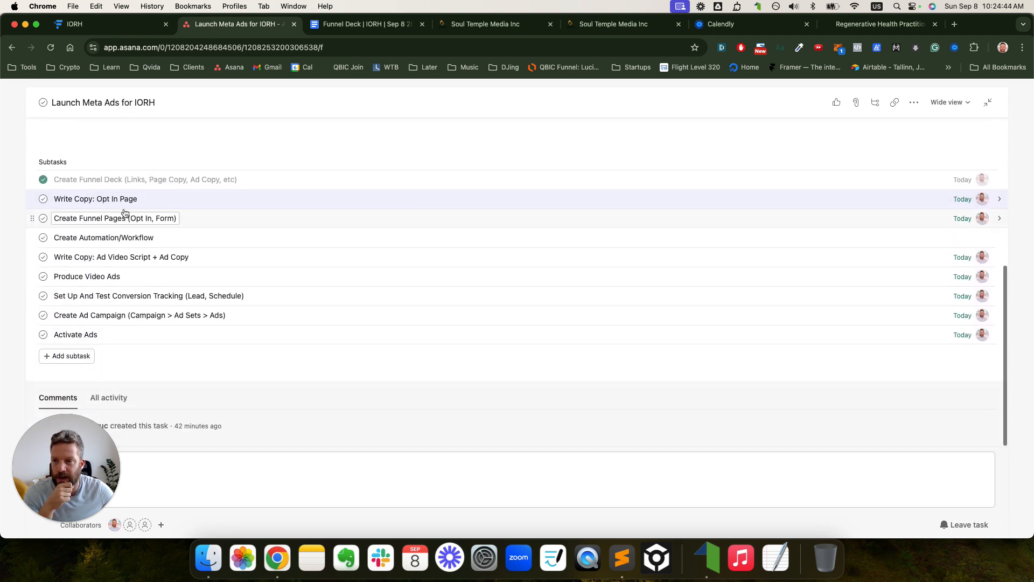
pyautogui.click(43, 199)
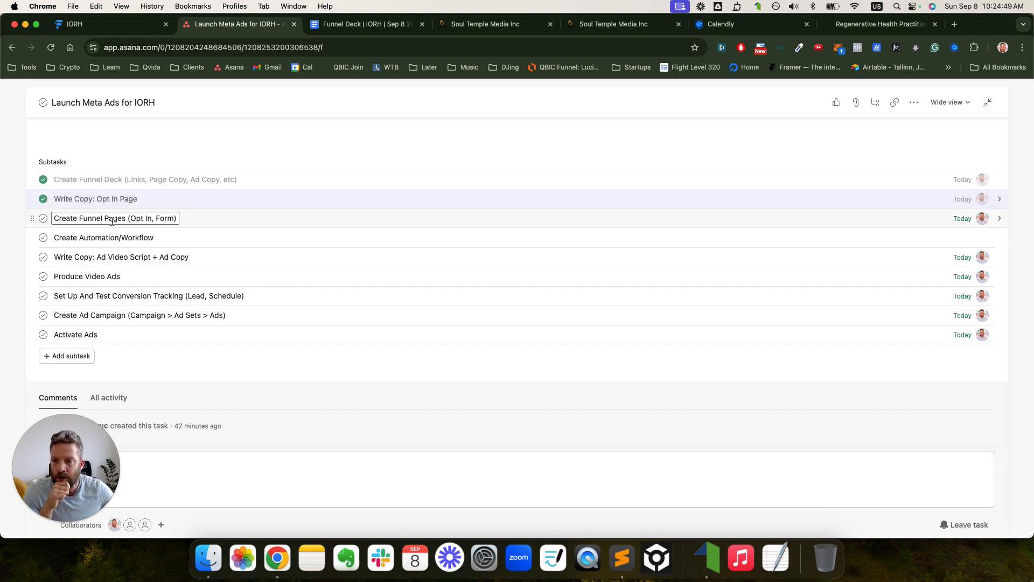
pyautogui.click(498, 27)
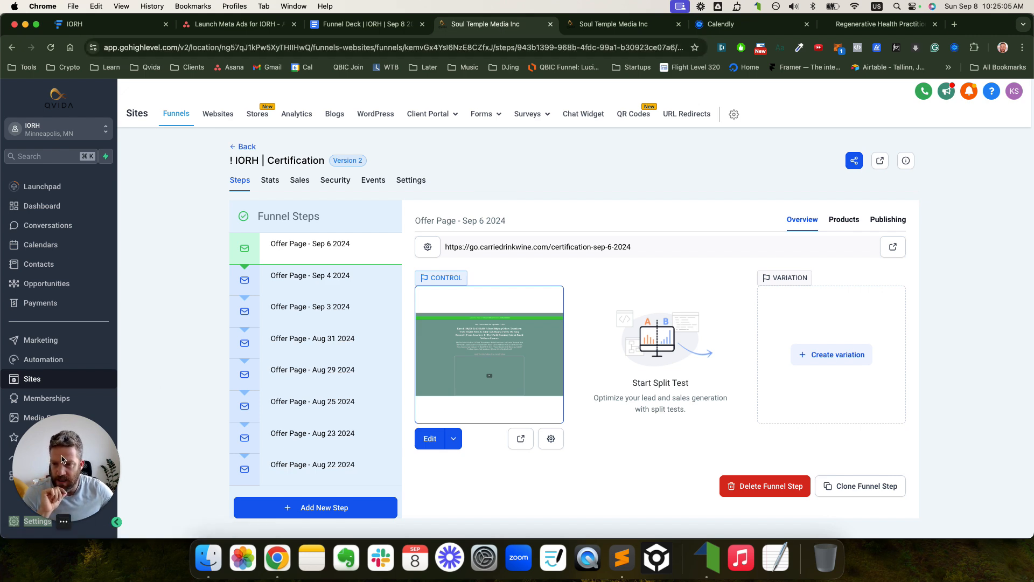
# - Return to the funnels list and open Webclass | 6-Figure Income Blueprint | Sep 4 2024
pyautogui.click(67, 479)
pyautogui.click(246, 156)
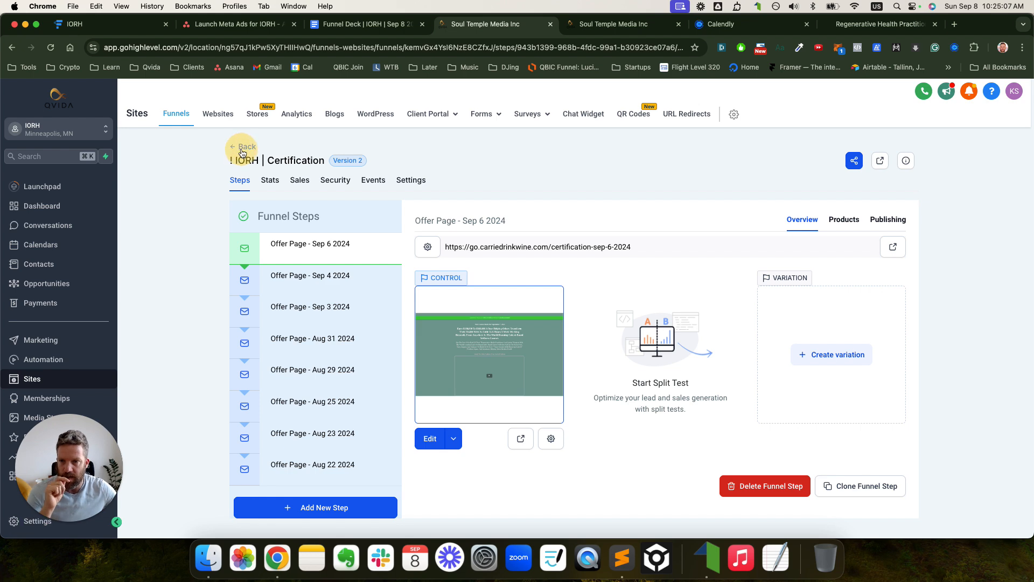
pyautogui.click(242, 151)
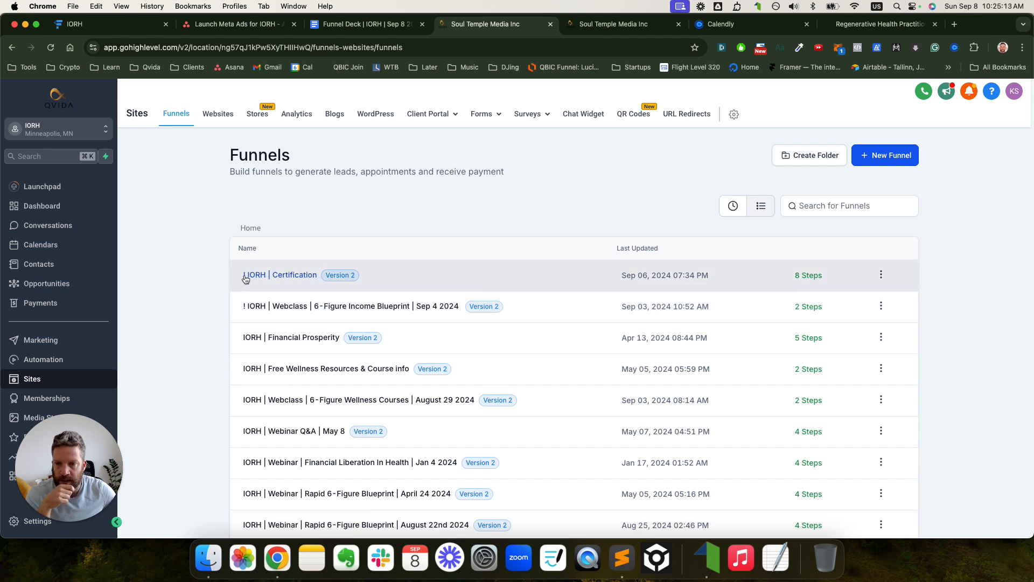
pyautogui.click(308, 307)
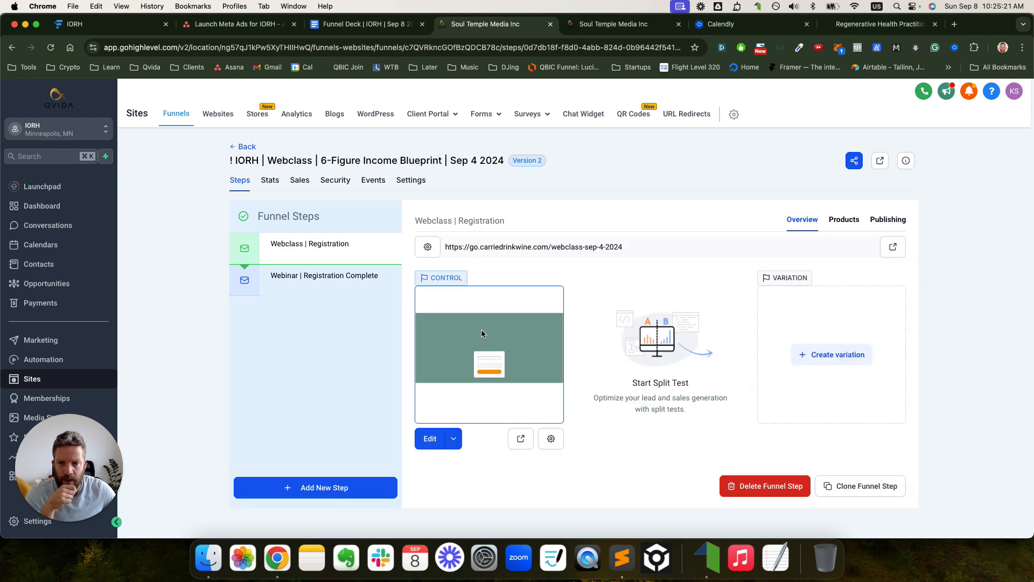
# - Preview the registration step's live page in a new tab, then return to GoHighLevel
pyautogui.click(892, 247)
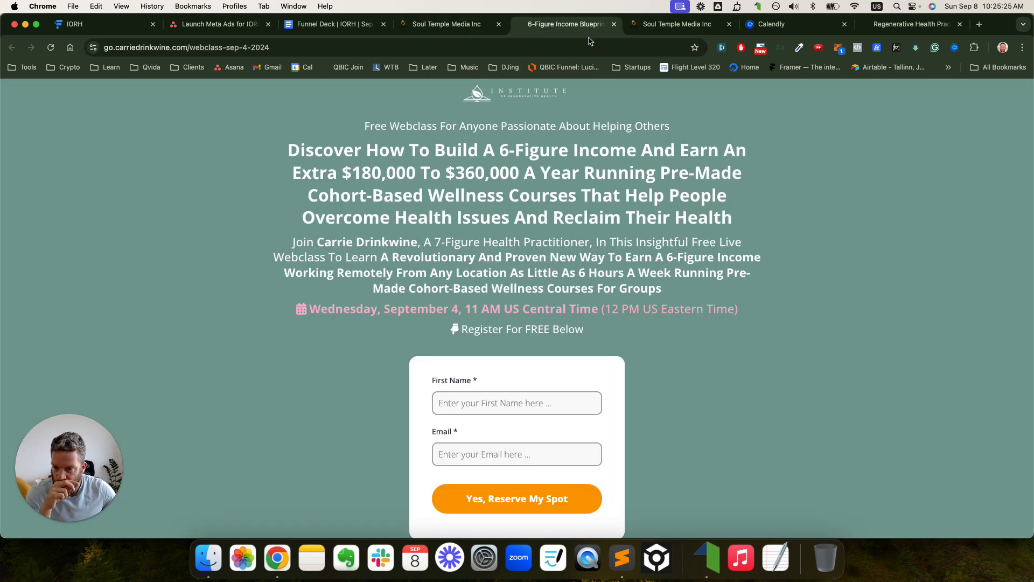
pyautogui.scroll(-15, 617, 220)
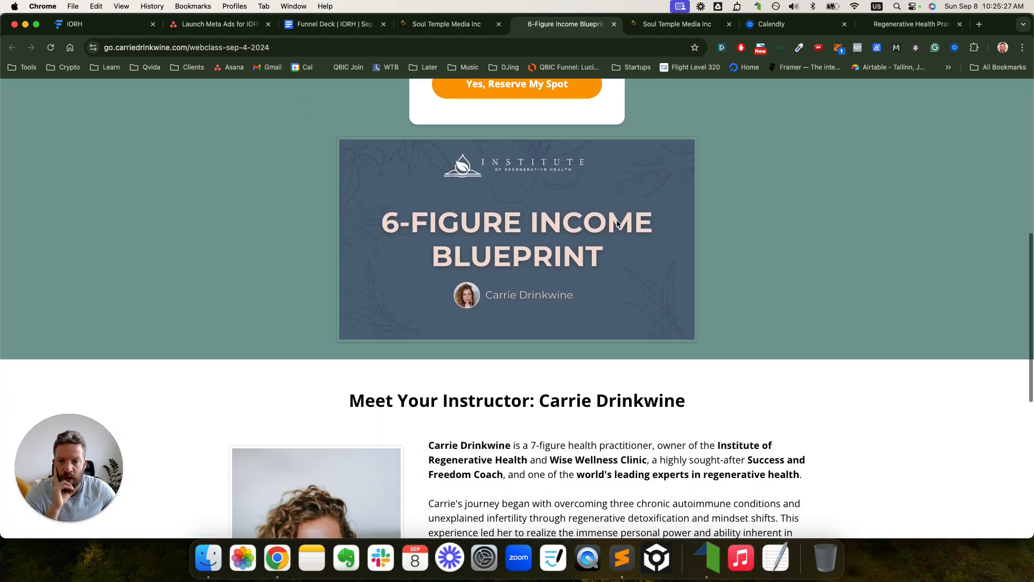
pyautogui.scroll(-3, 617, 220)
pyautogui.scroll(20, 614, 226)
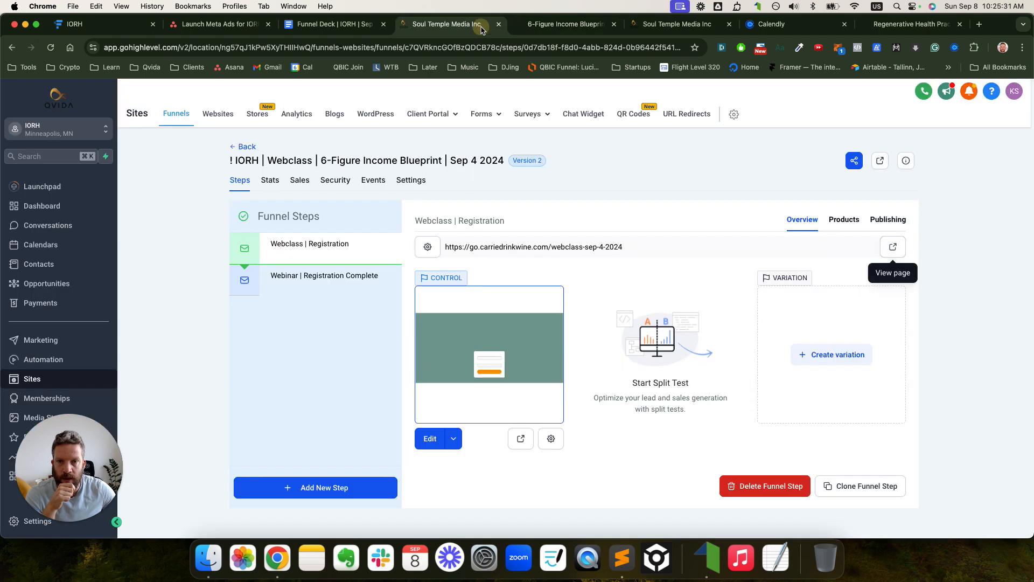
pyautogui.click(447, 24)
# - Clone Webclass | Registration into location IORH, funnel '! IORH | Certification', then go back to Funnels
pyautogui.click(852, 487)
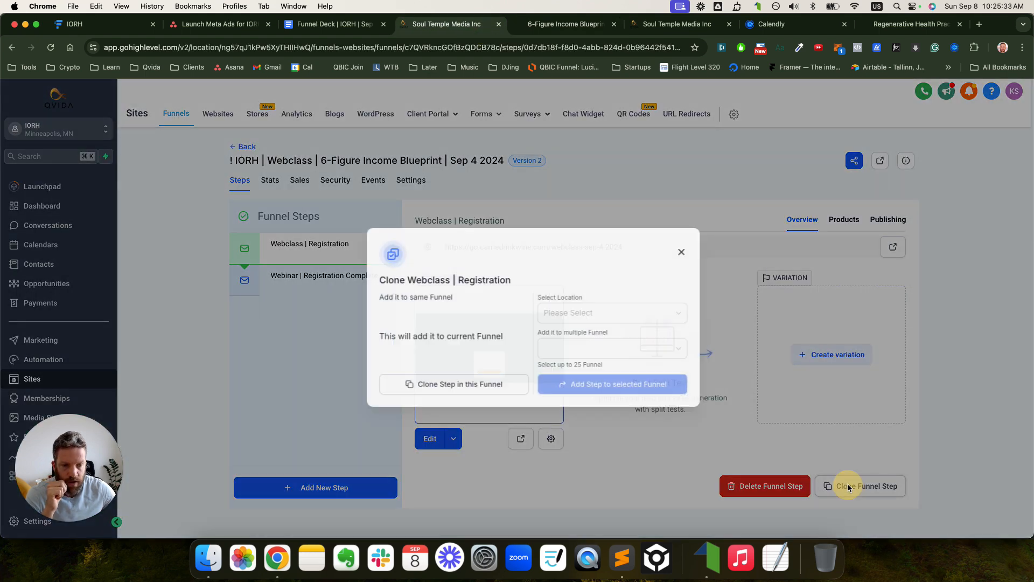
pyautogui.click(553, 310)
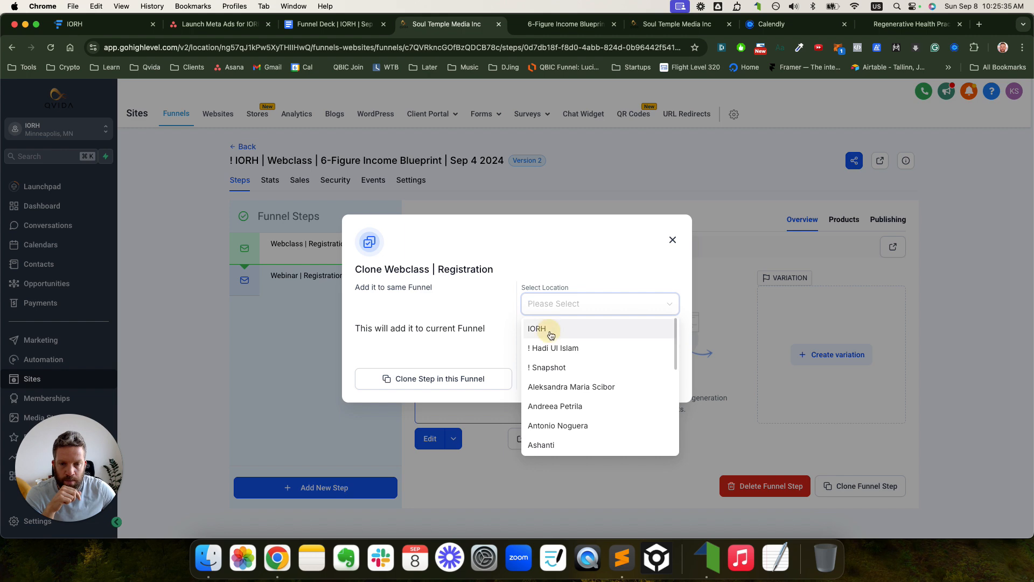
pyautogui.click(548, 331)
pyautogui.click(563, 348)
pyautogui.click(572, 365)
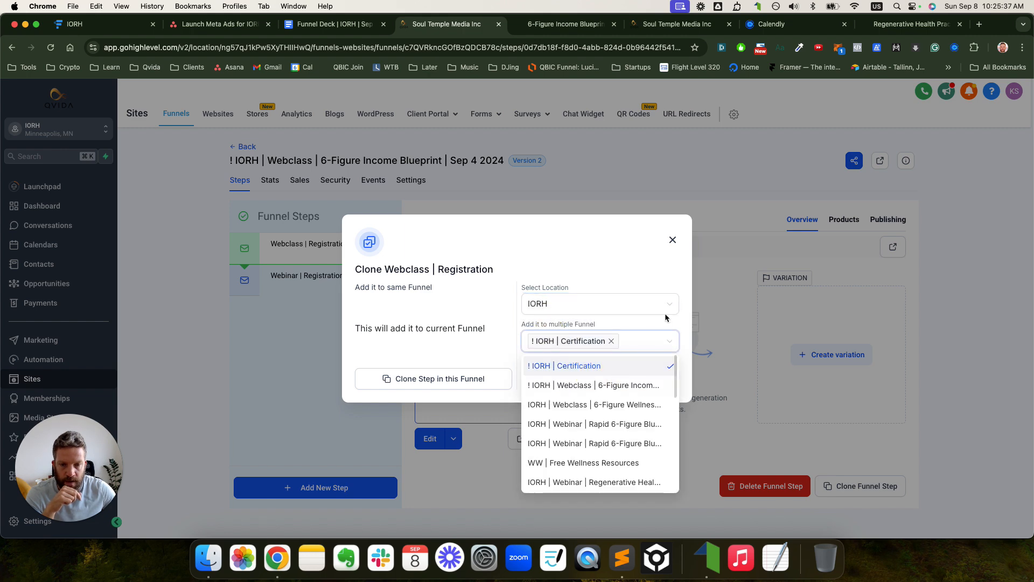
pyautogui.click(660, 349)
pyautogui.click(647, 378)
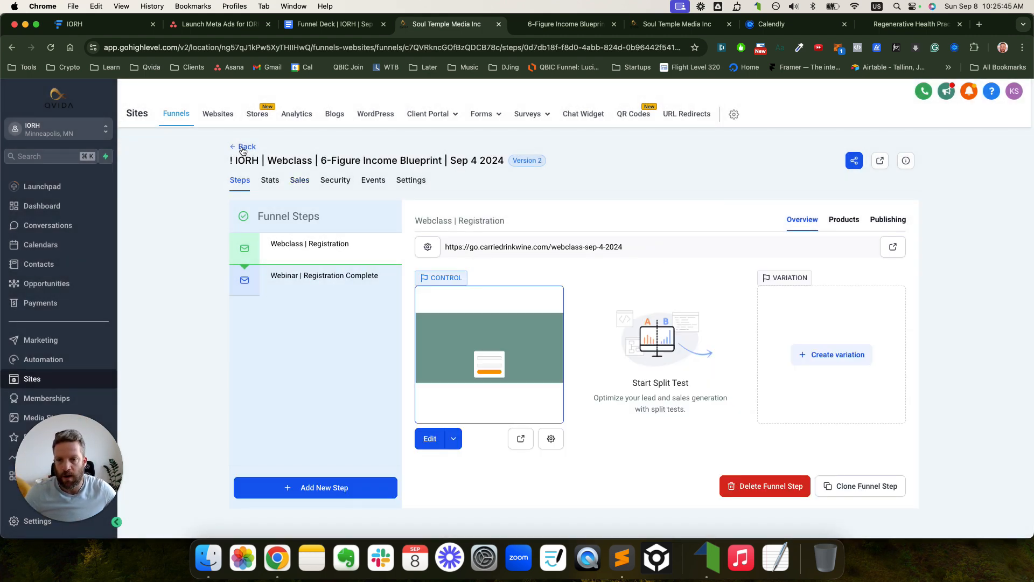
pyautogui.click(243, 147)
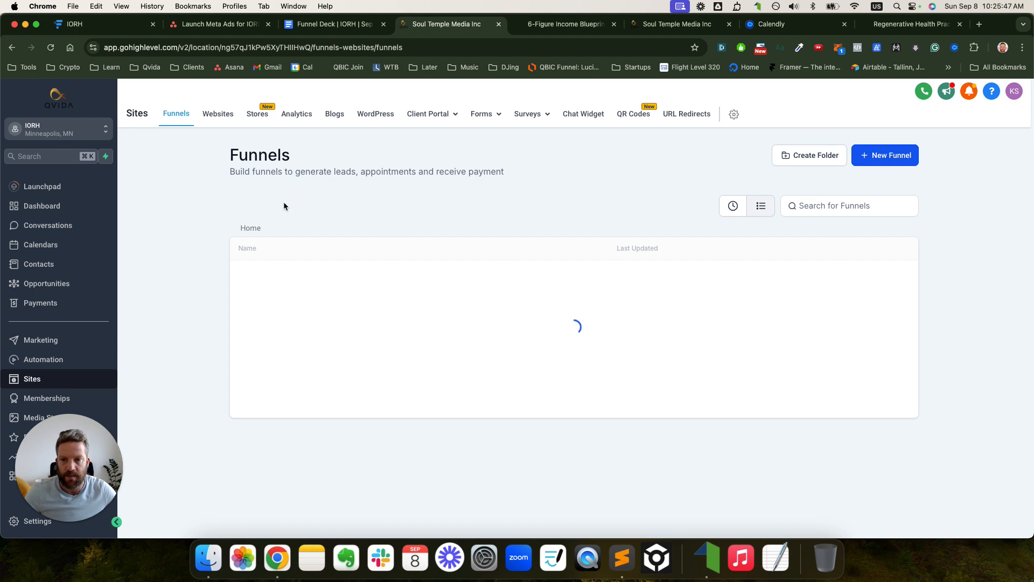
# - Open the ! IORH | Certification funnel and check the Opt In Page URL in the Funnel Deck doc
pyautogui.click(290, 275)
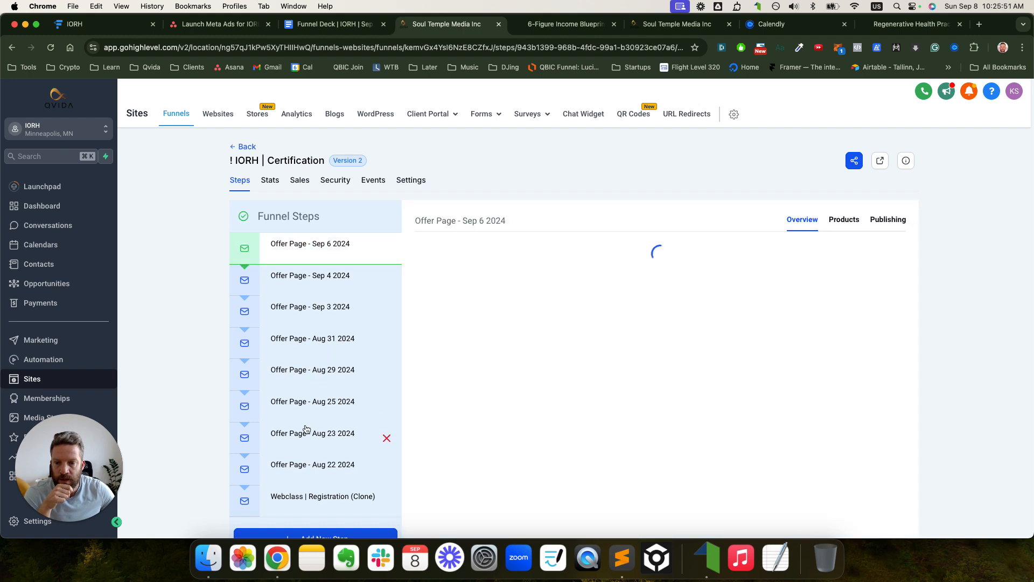
pyautogui.click(317, 27)
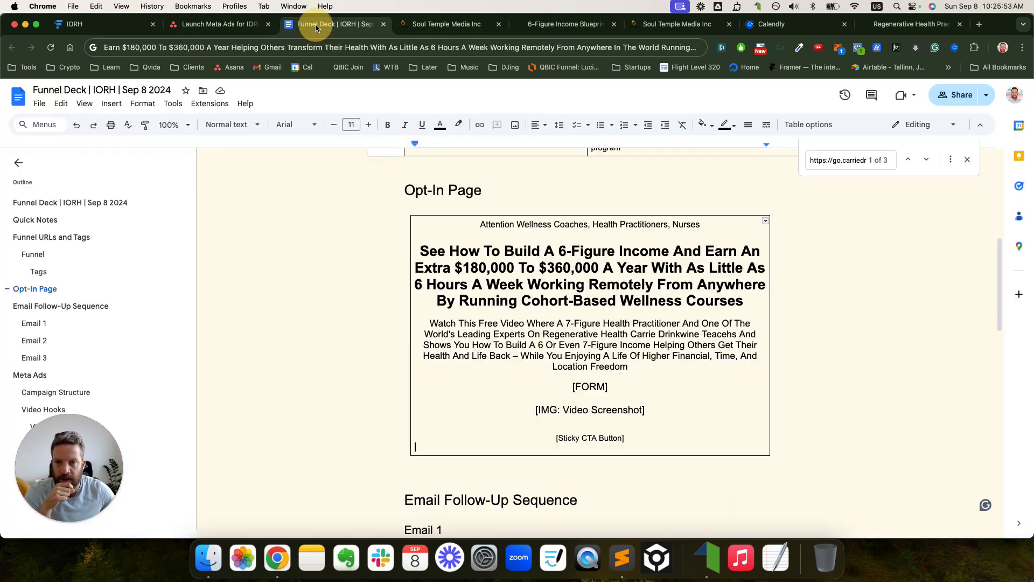
pyautogui.scroll(7, 568, 254)
pyautogui.scroll(-4, 577, 251)
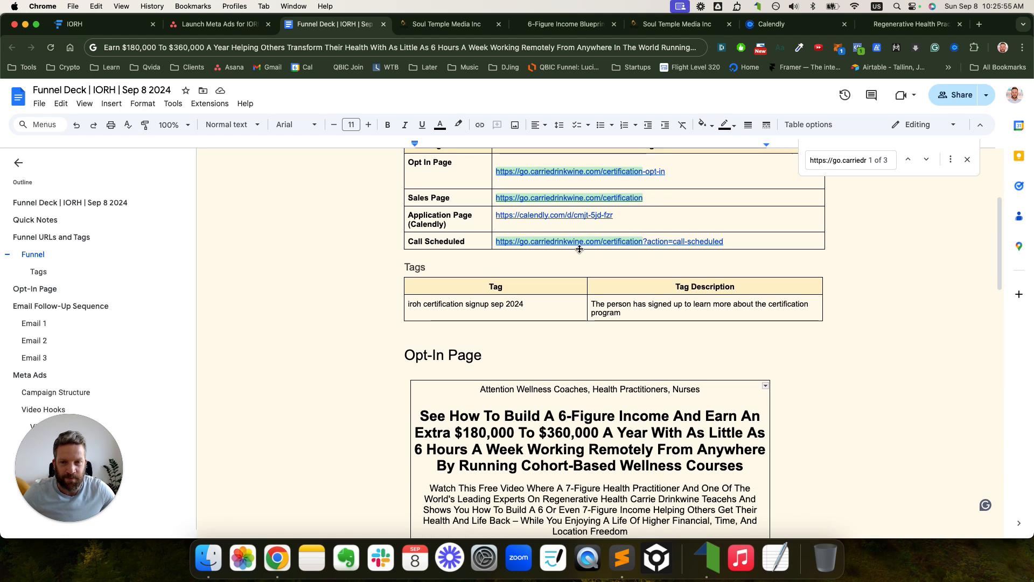
pyautogui.scroll(3, 580, 249)
pyautogui.moveTo(410, 253); pyautogui.dragTo(497, 263)
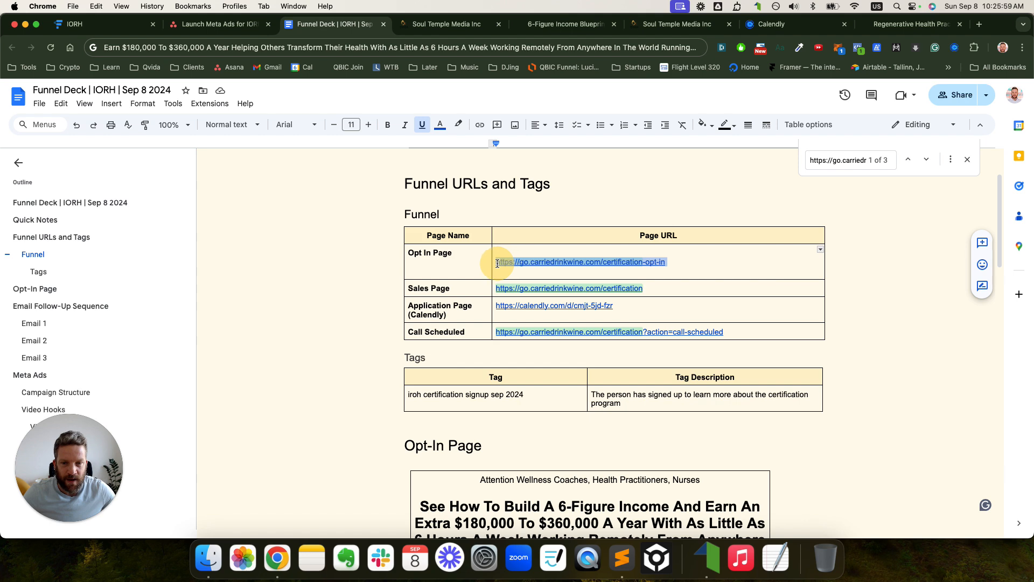
# - Back in the funnel, open the Webclass | Registration (Clone) step at the end of the list
pyautogui.click(447, 24)
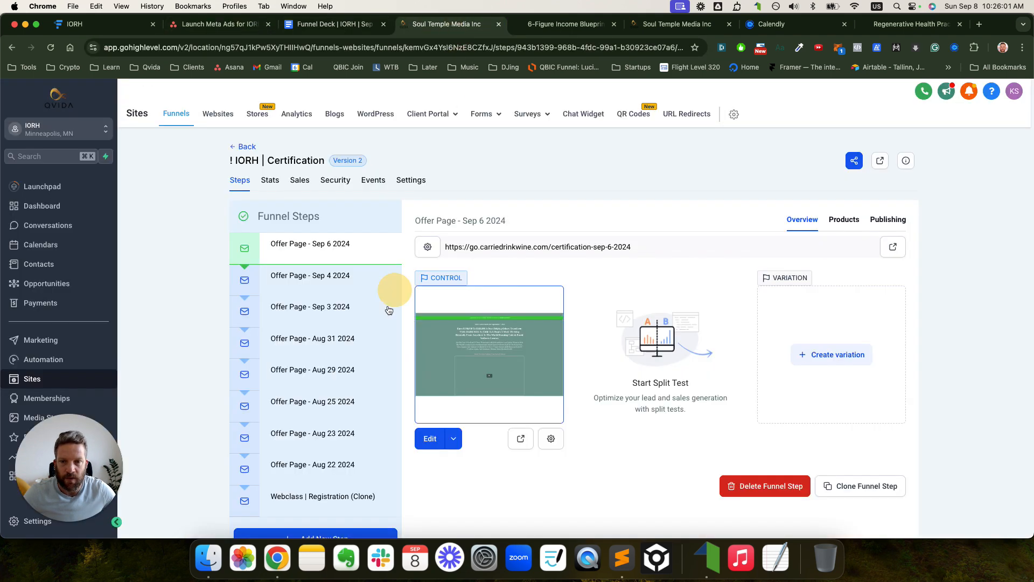
pyautogui.scroll(-1, 367, 318)
pyautogui.click(350, 464)
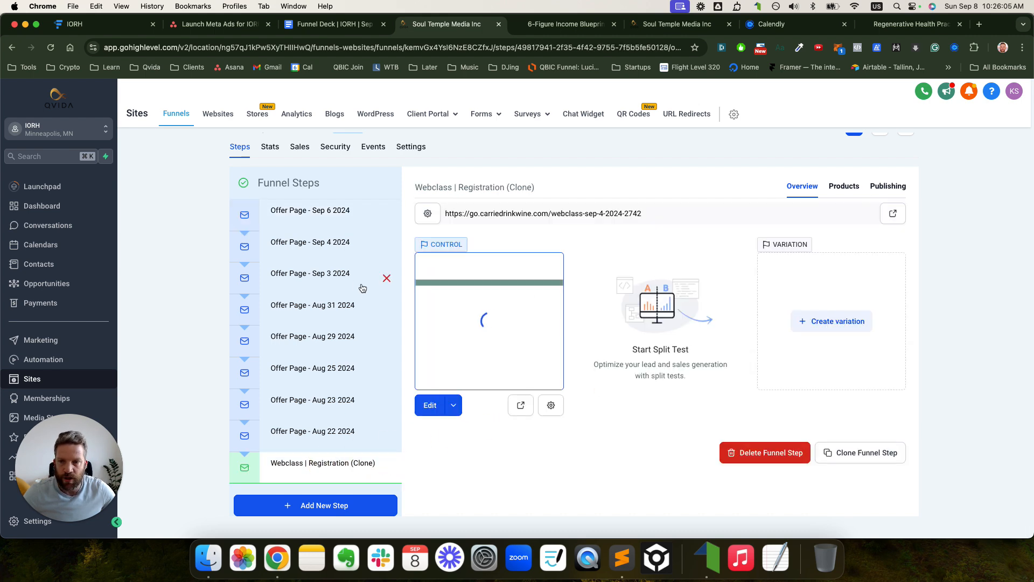
pyautogui.scroll(1, 341, 260)
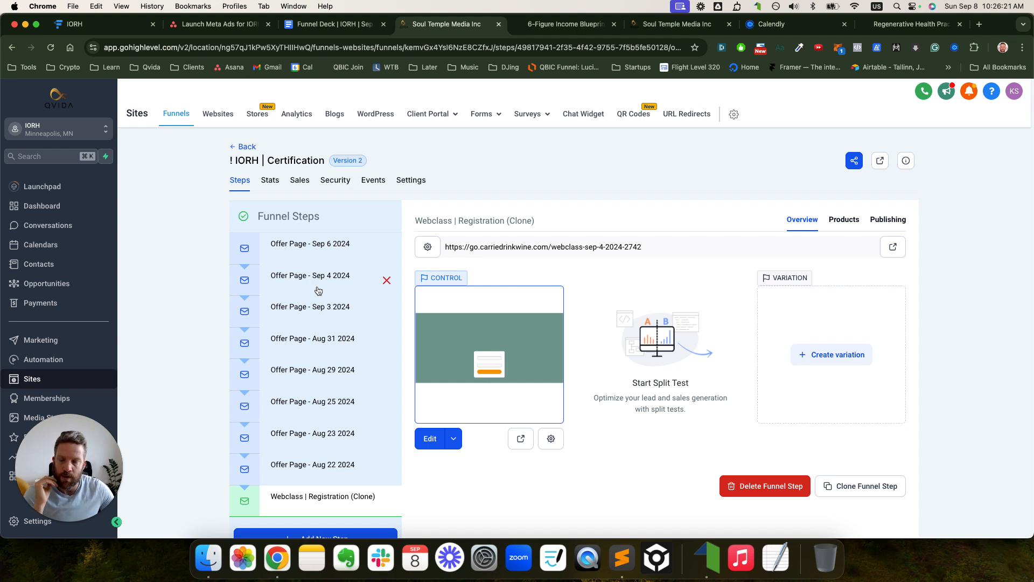
# - Inspect the funnel's /certification path in its settings and load the live certification page
pyautogui.click(412, 181)
pyautogui.click(302, 309)
pyautogui.tripleClick(302, 309)
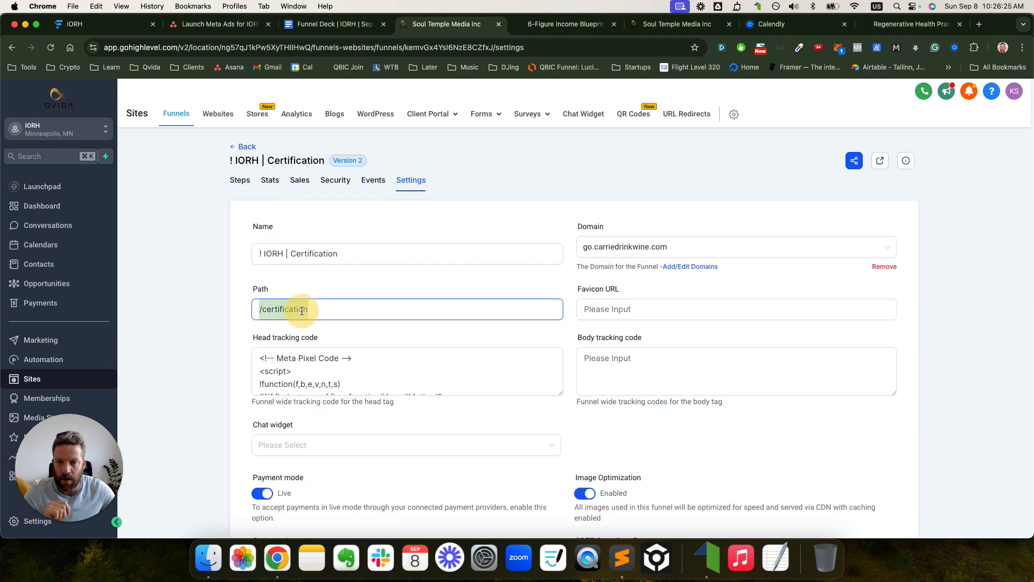
pyautogui.click(911, 24)
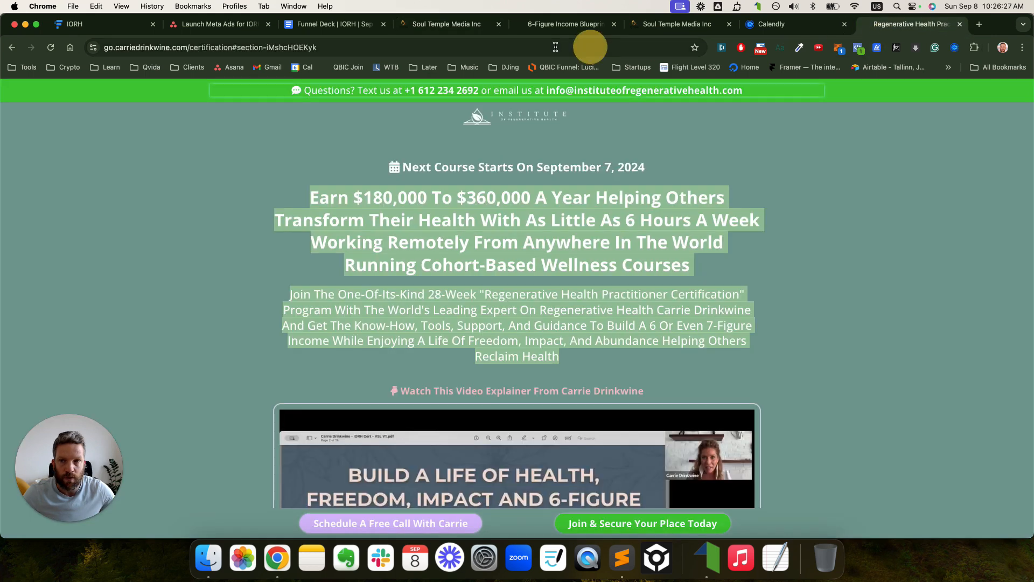
pyautogui.click(249, 47)
pyautogui.write('go.')
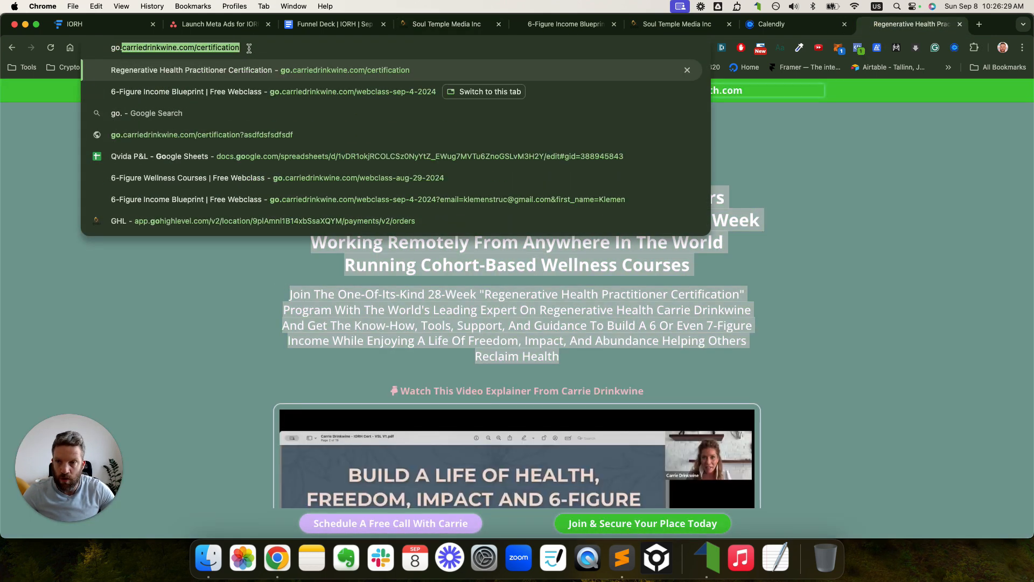
pyautogui.press('super+a')
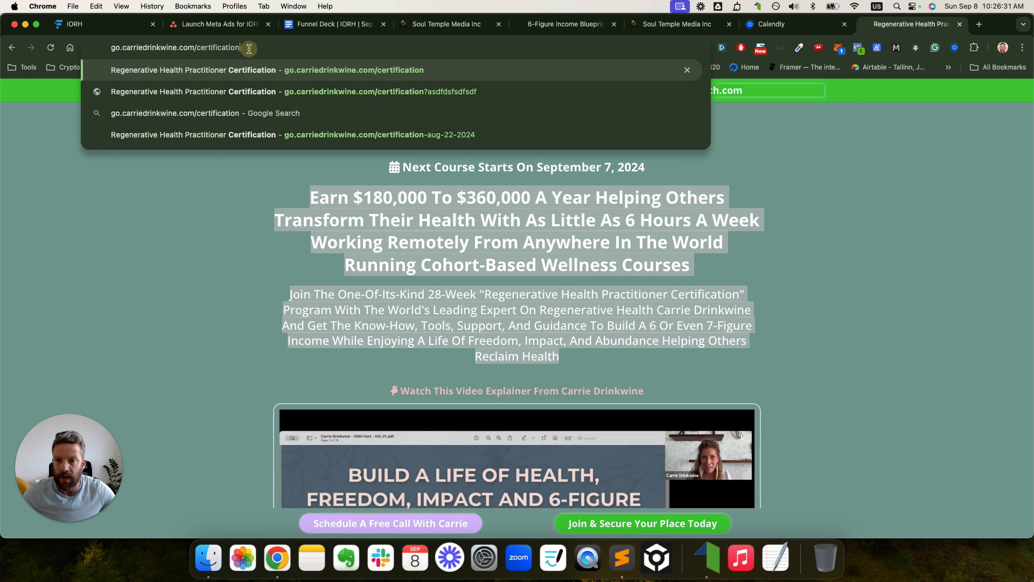
pyautogui.press('Return')
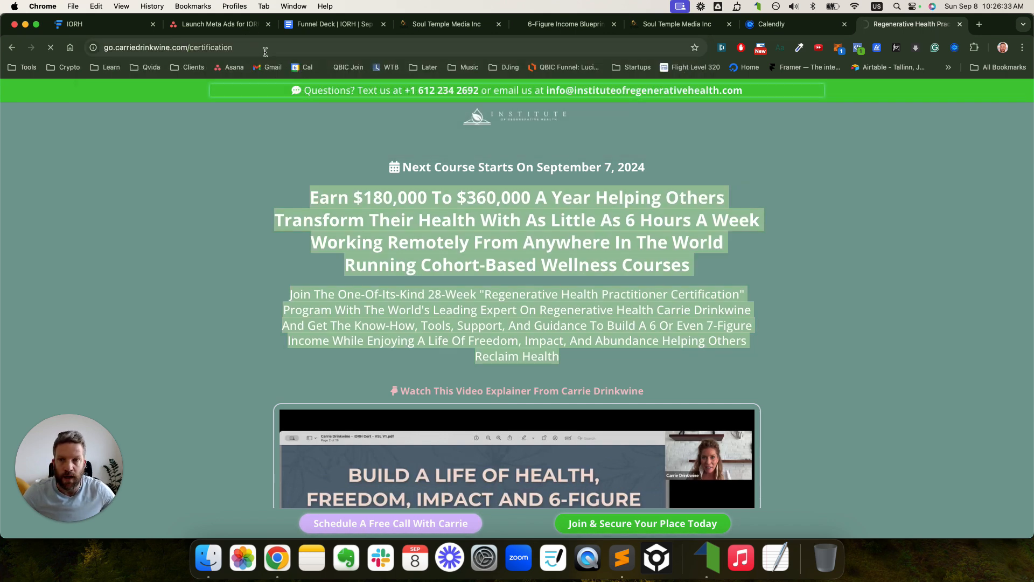
pyautogui.click(247, 47)
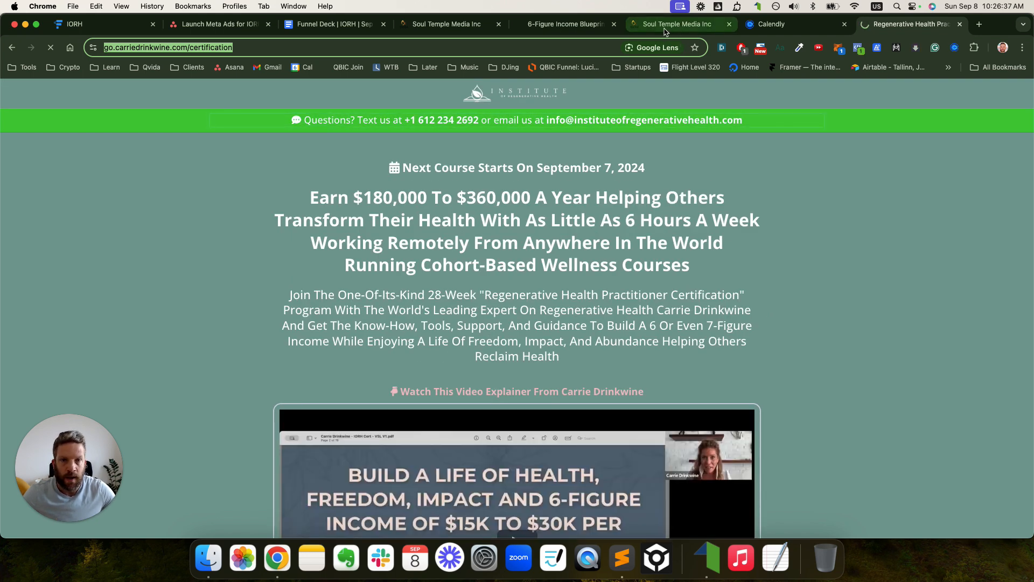
# - Recheck the funnel's path field, then return to the Funnels list
pyautogui.click(456, 30)
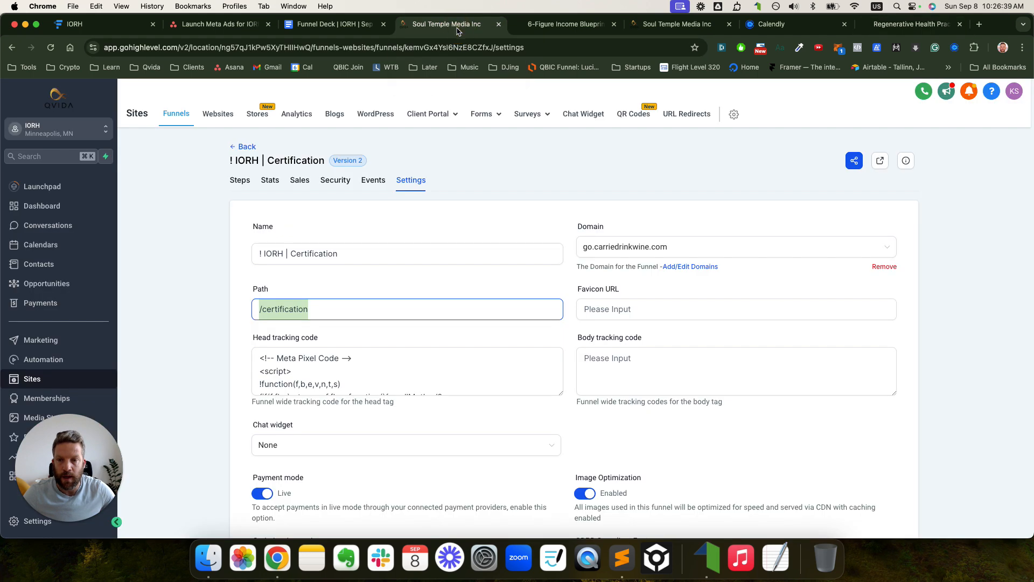
pyautogui.click(293, 311)
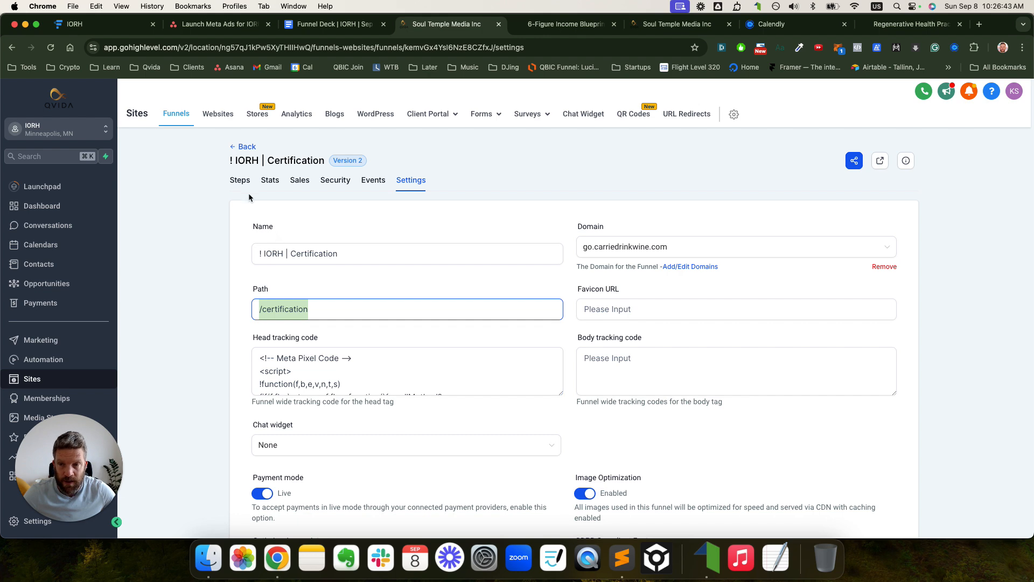
pyautogui.click(244, 148)
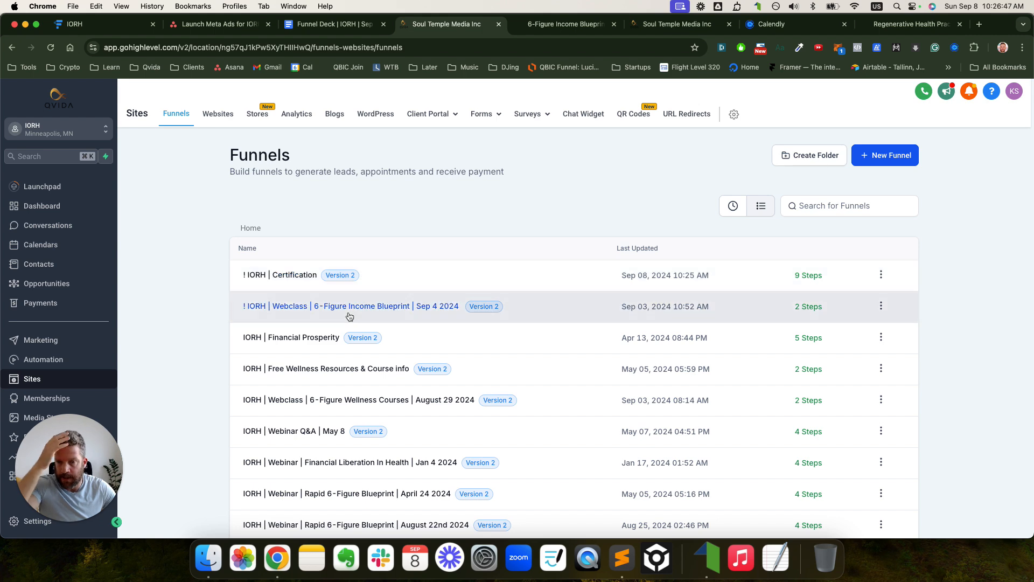
# - Open the ! IORH | Certification funnel and load the Sep 6 offer page URL in a new tab
pyautogui.click(299, 277)
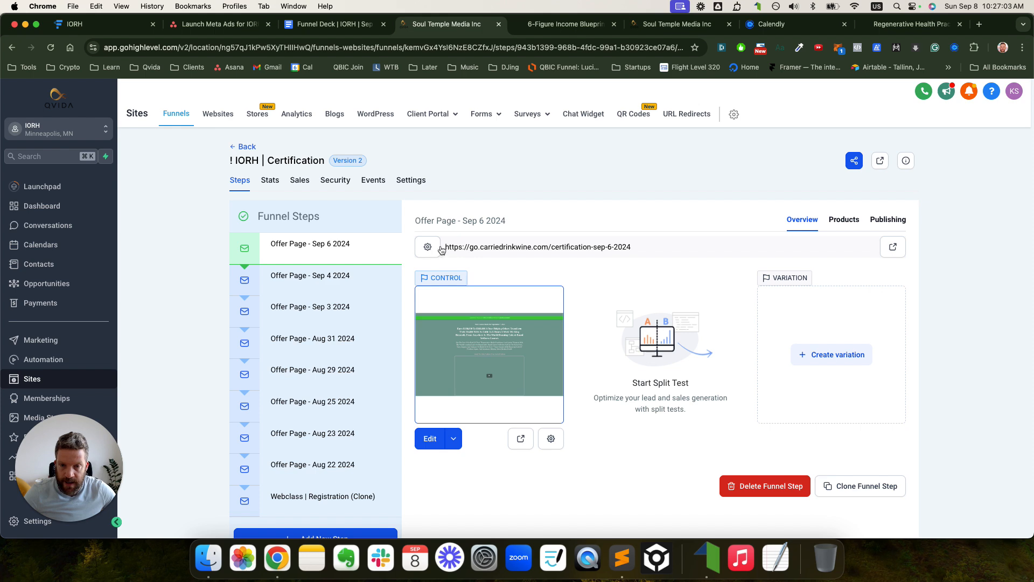
pyautogui.moveTo(446, 247); pyautogui.dragTo(648, 247)
pyautogui.press('super+c')
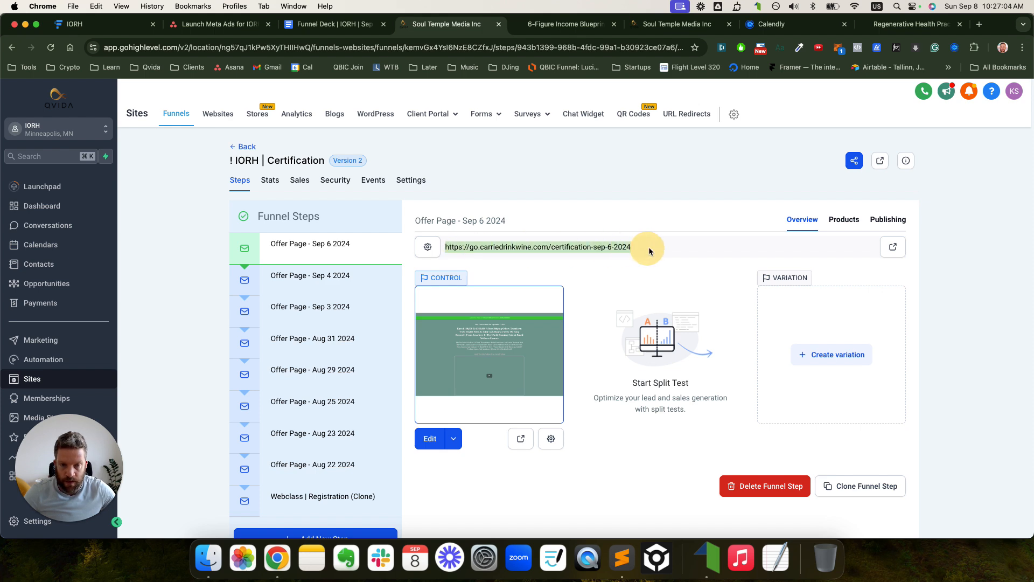
pyautogui.click(980, 24)
pyautogui.press('super+v')
pyautogui.press('Return')
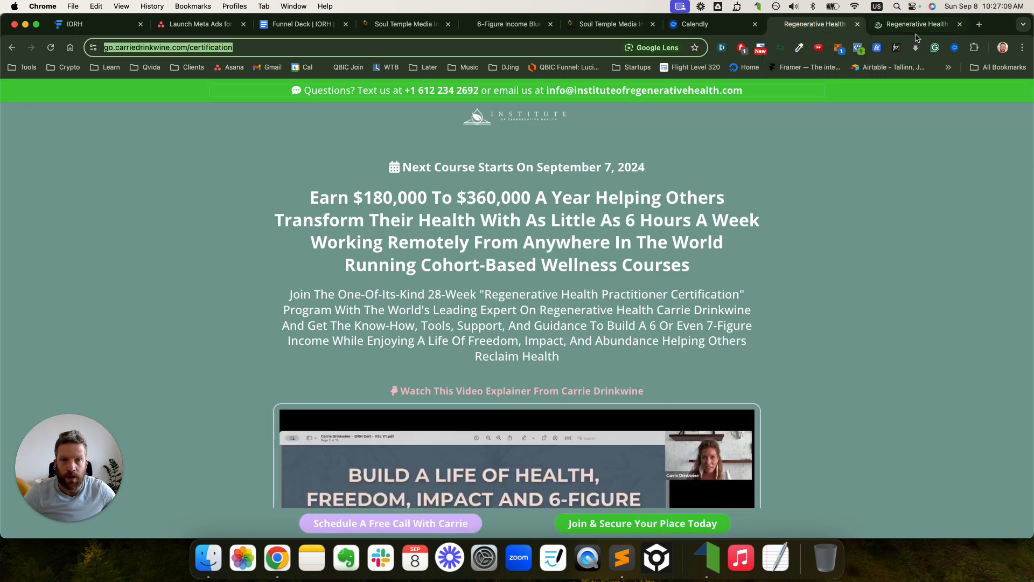
# - Compare the Regenerative Health tabs, close the duplicate, and open the Webclass | Registration (Clone) step
pyautogui.click(864, 31)
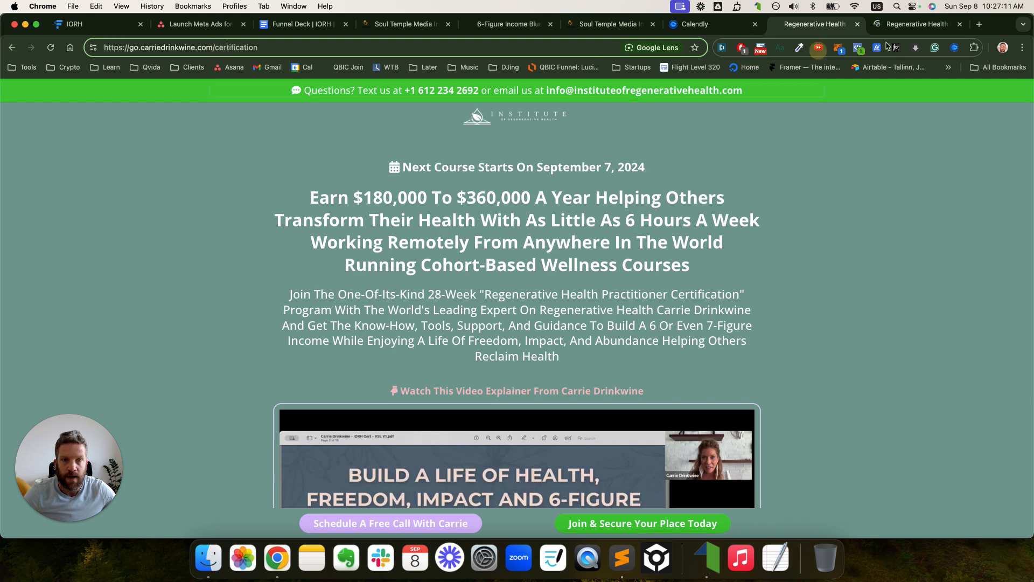
pyautogui.click(911, 29)
pyautogui.scroll(1, 831, 102)
pyautogui.click(813, 28)
pyautogui.scroll(1, 786, 124)
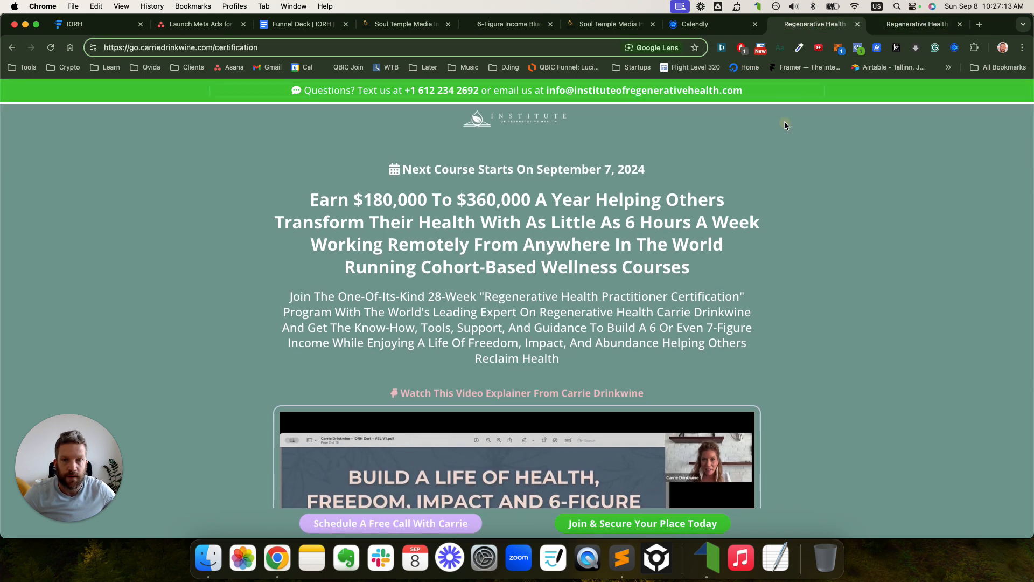
pyautogui.click(890, 27)
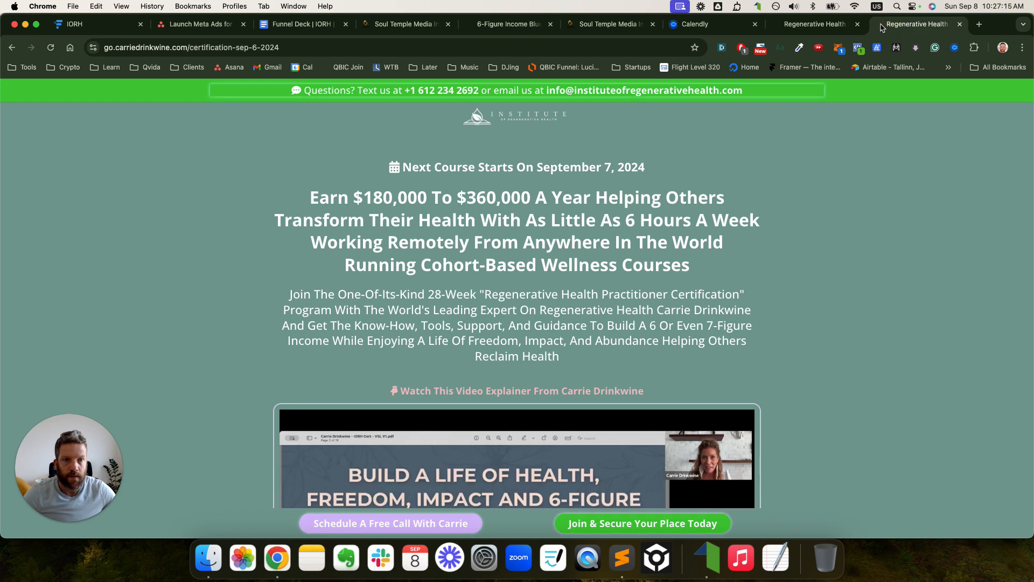
pyautogui.click(863, 26)
pyautogui.click(905, 25)
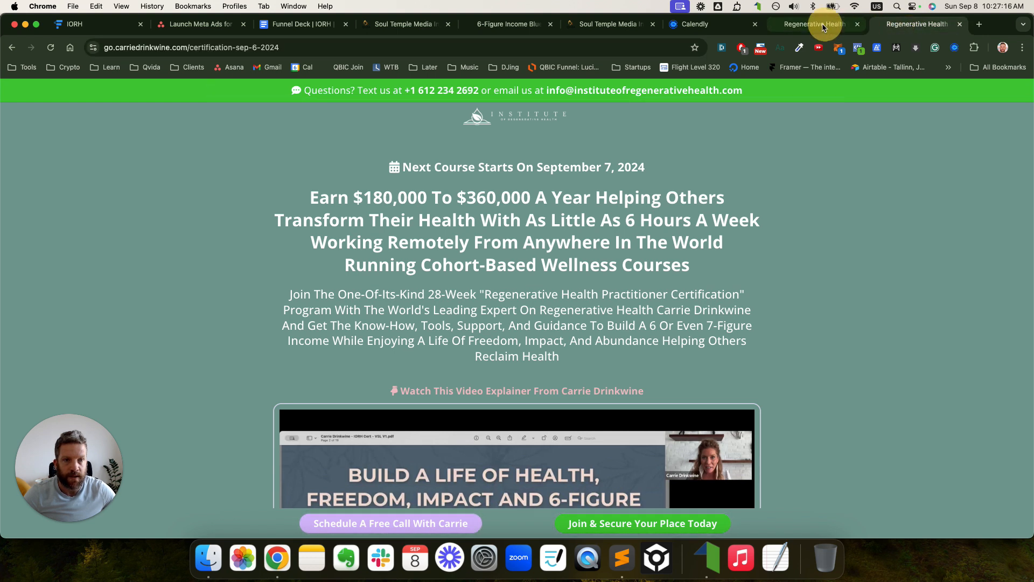
pyautogui.click(960, 24)
pyautogui.click(437, 24)
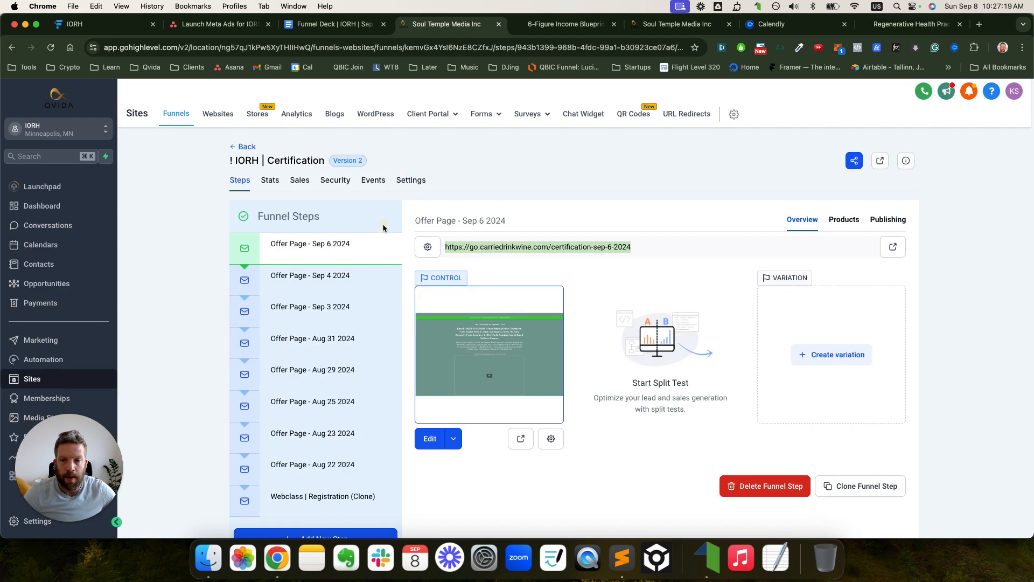
pyautogui.click(342, 496)
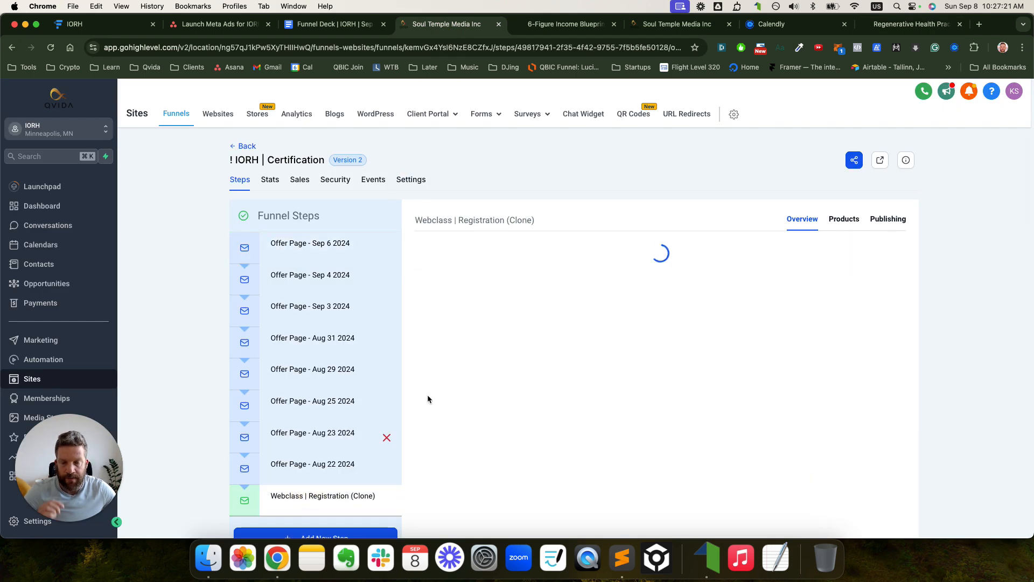
pyautogui.click(897, 246)
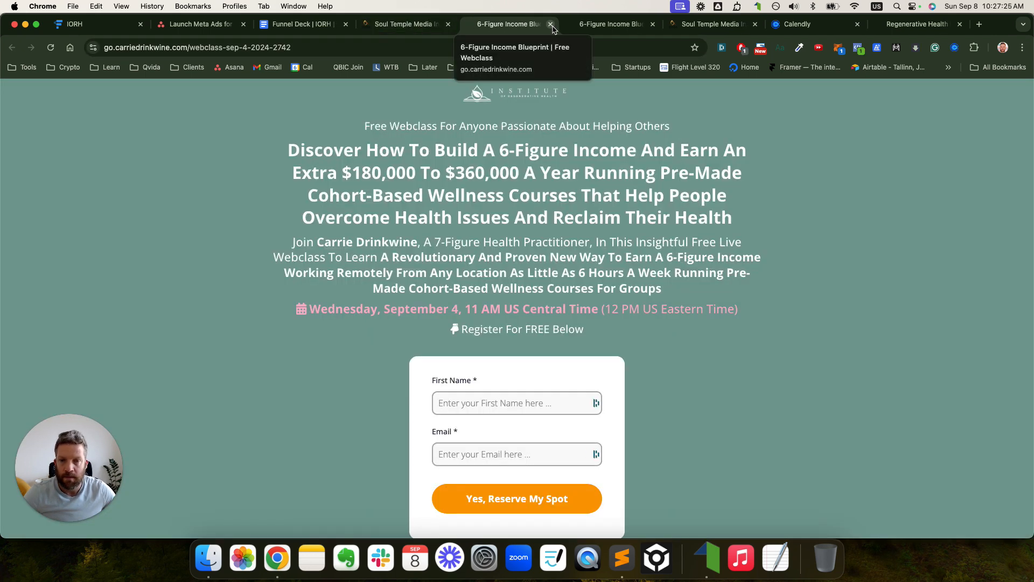
pyautogui.click(550, 24)
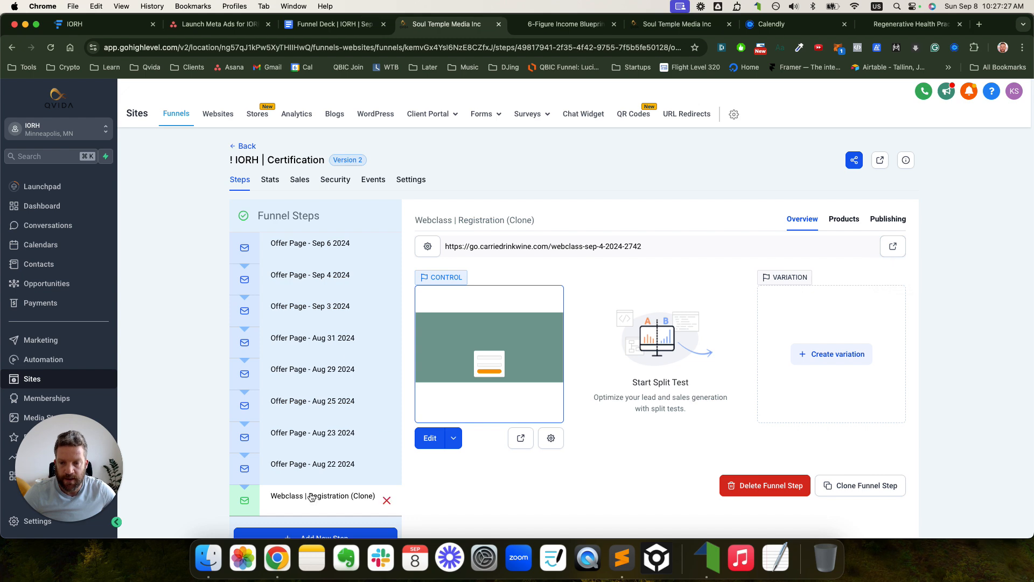
pyautogui.moveTo(310, 497); pyautogui.dragTo(317, 244)
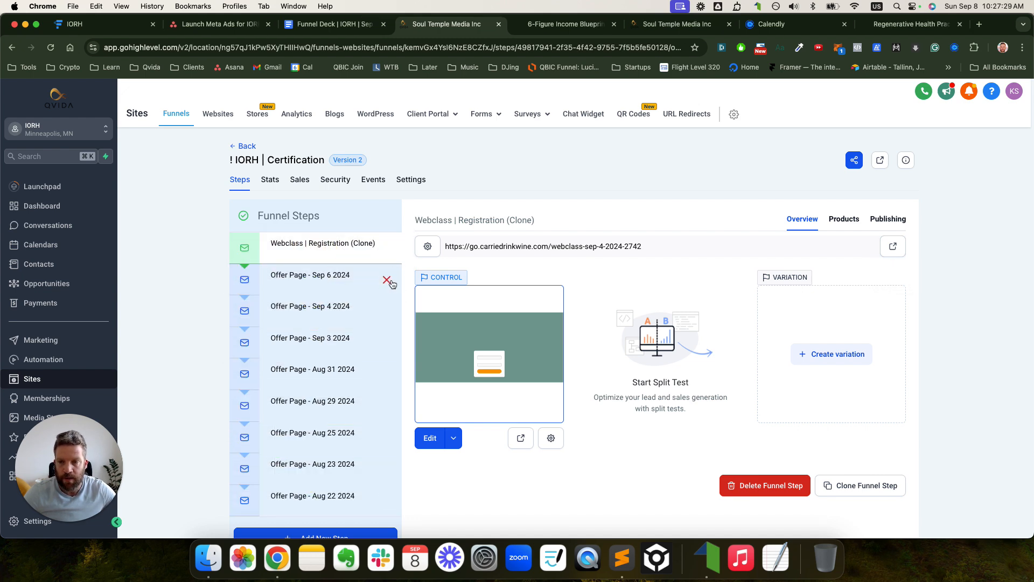
pyautogui.click(910, 24)
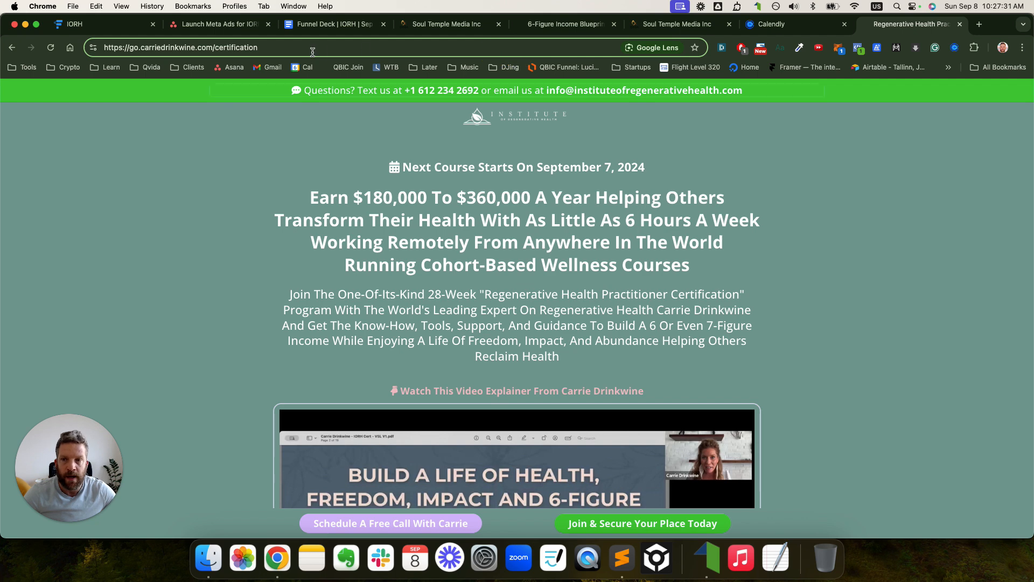
pyautogui.press('Return')
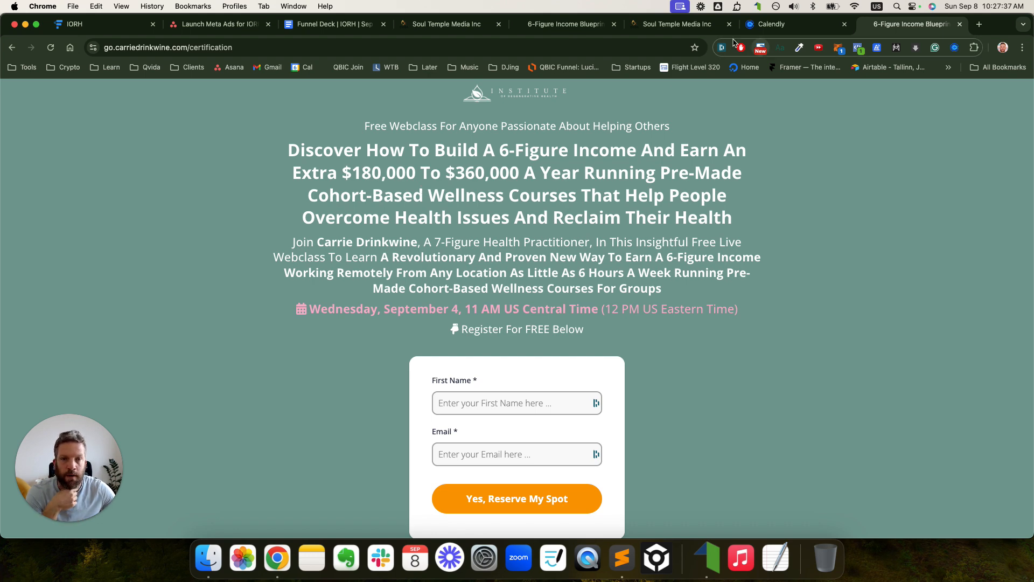
pyautogui.click(447, 24)
pyautogui.scroll(-1, 323, 258)
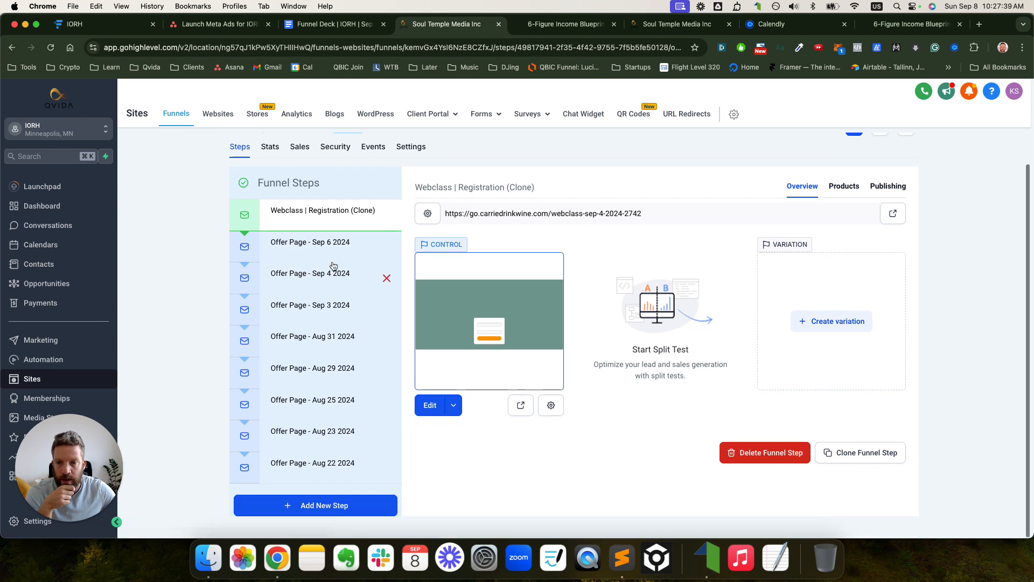
pyautogui.moveTo(324, 219)
pyautogui.mouseDown()
pyautogui.moveTo(335, 464)
pyautogui.moveTo(476, 340)
pyautogui.mouseUp()
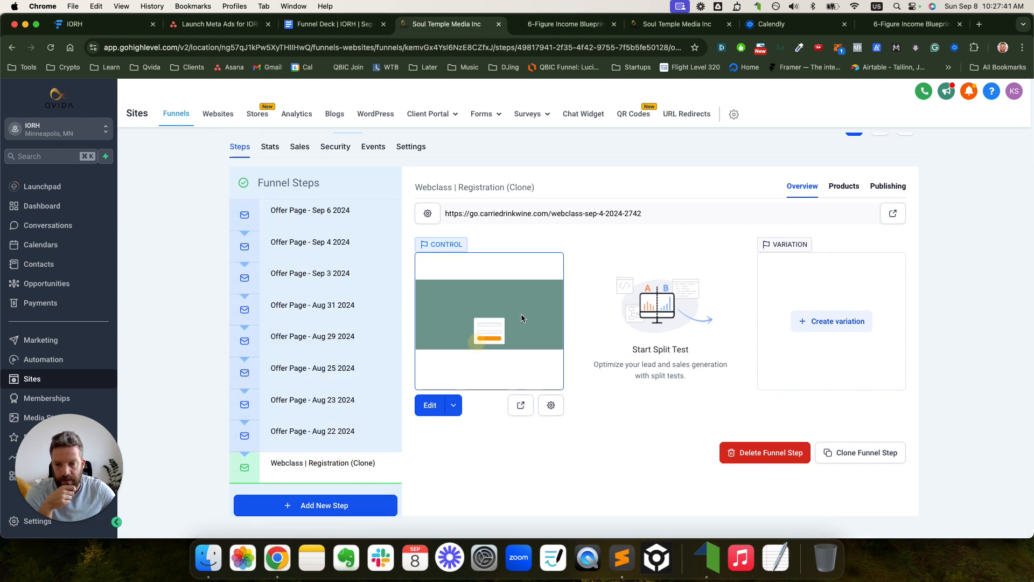
pyautogui.click(898, 27)
pyautogui.click(494, 49)
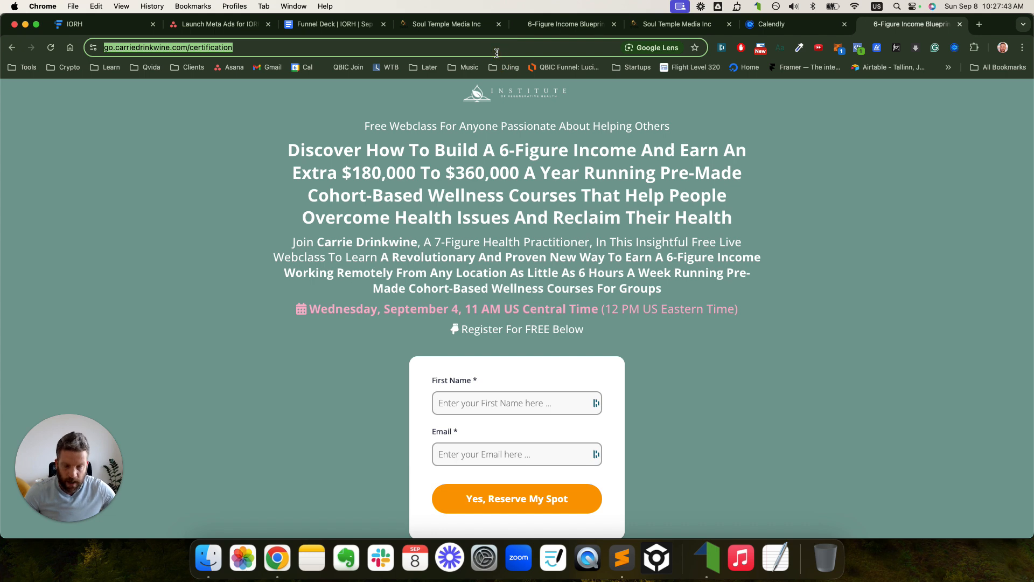
pyautogui.press('Return')
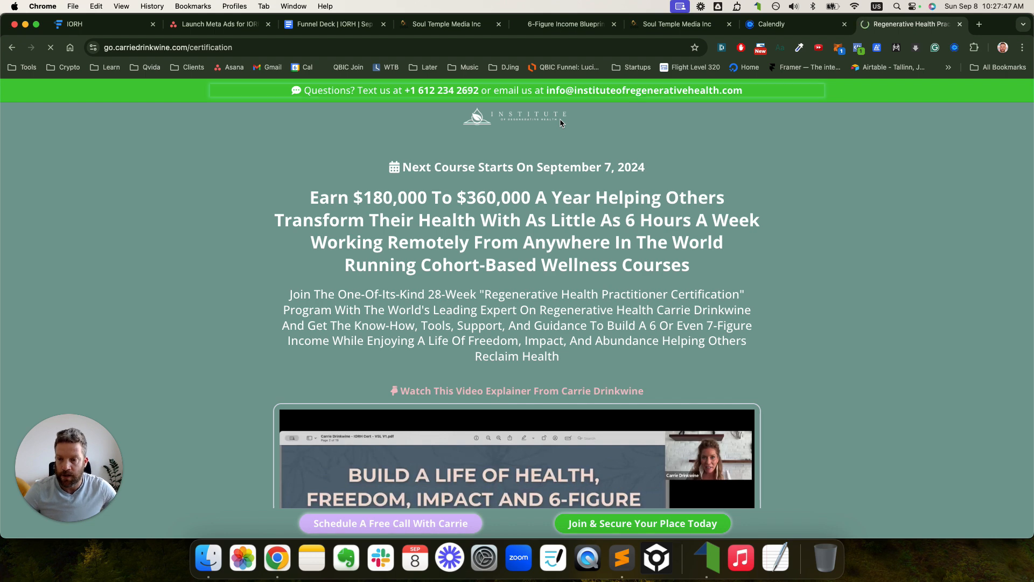
pyautogui.click(447, 24)
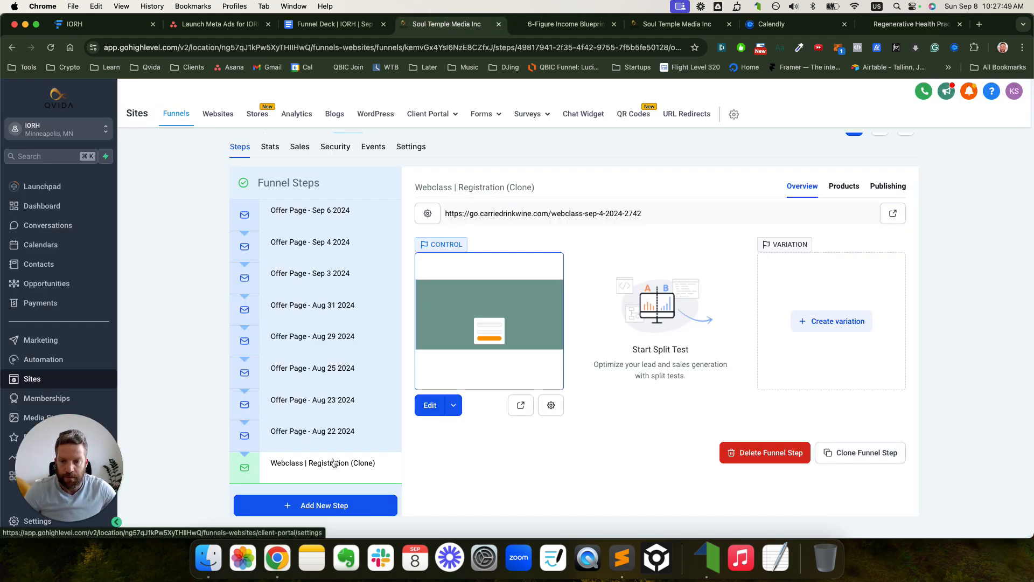
# - In the clone step's Publishing settings, copy the certification-opt-in path from the Funnel Deck
pyautogui.click(888, 186)
pyautogui.click(587, 285)
pyautogui.tripleClick(587, 285)
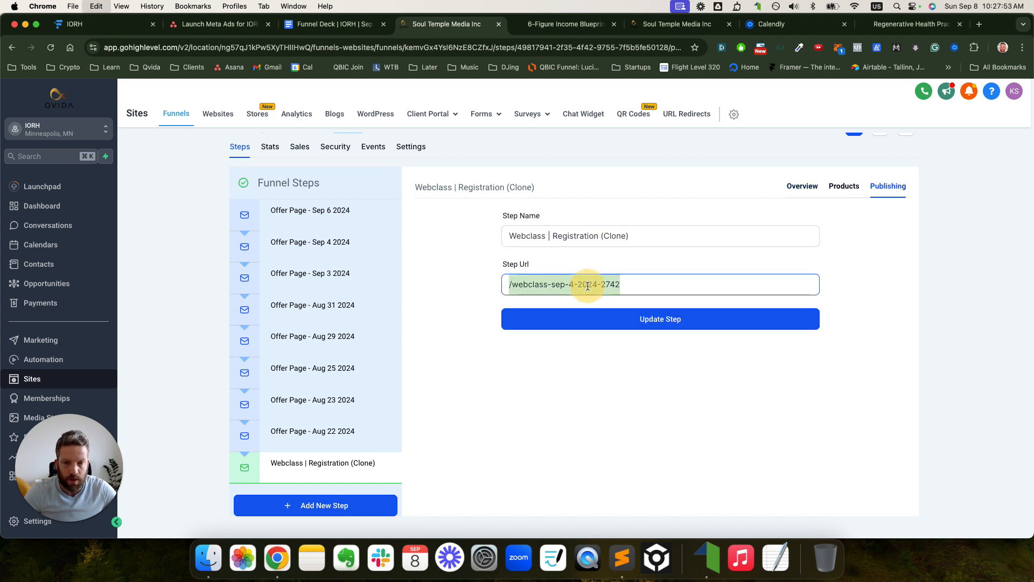
pyautogui.write('https://go.carriedrinkwine.com/certification-sep-6-2024')
pyautogui.click(310, 25)
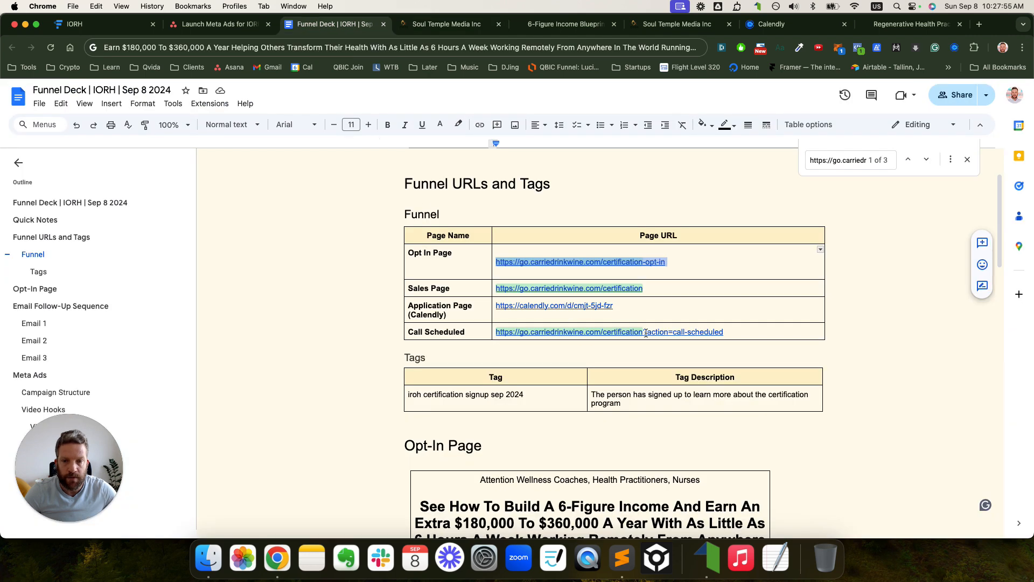
pyautogui.moveTo(666, 262); pyautogui.dragTo(600, 264)
pyautogui.press('super+c')
pyautogui.press('super+9')
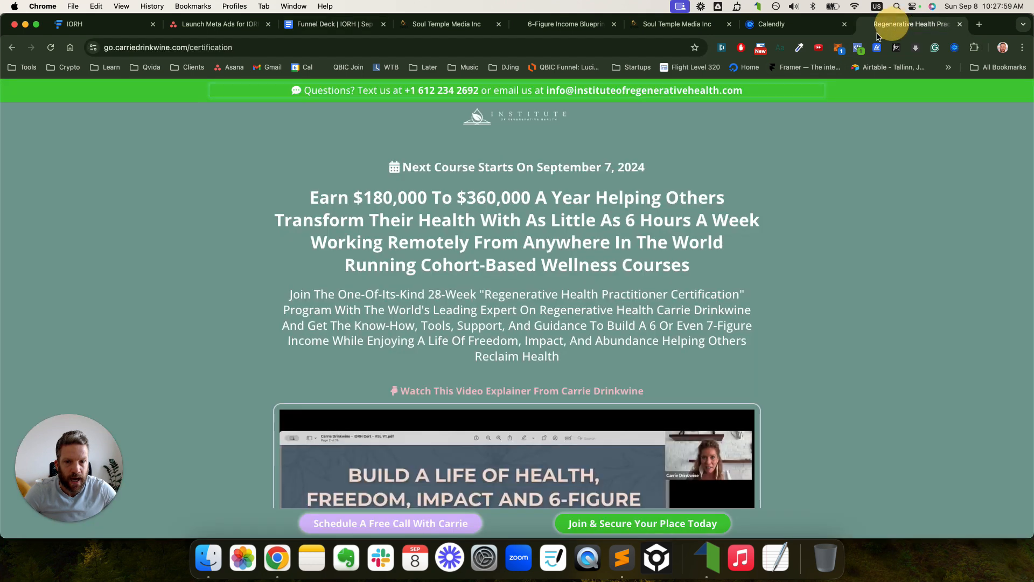
# - Set the step URL to /certification-opt-in after checking the other open tabs
pyautogui.click(458, 24)
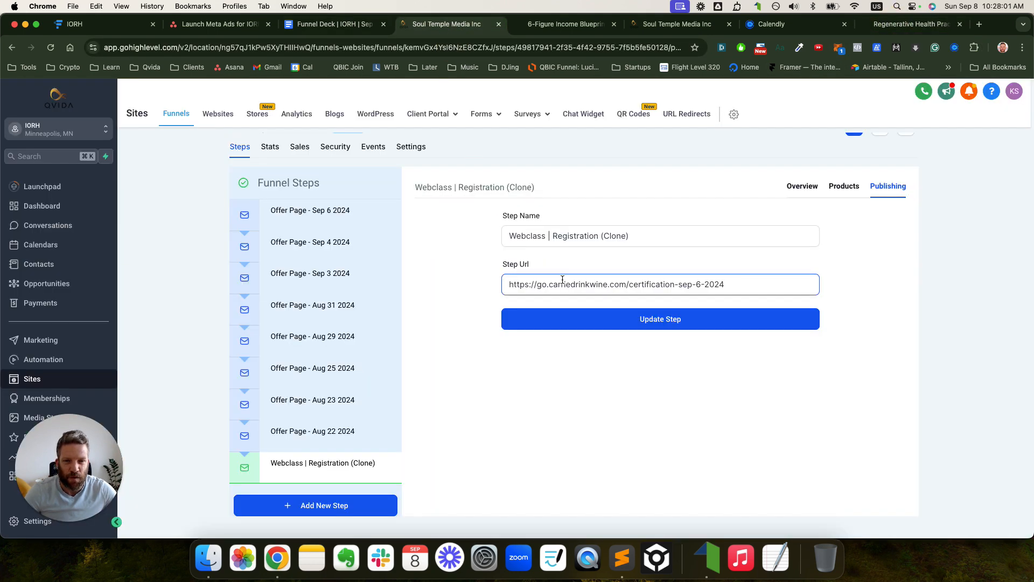
pyautogui.press('super+3')
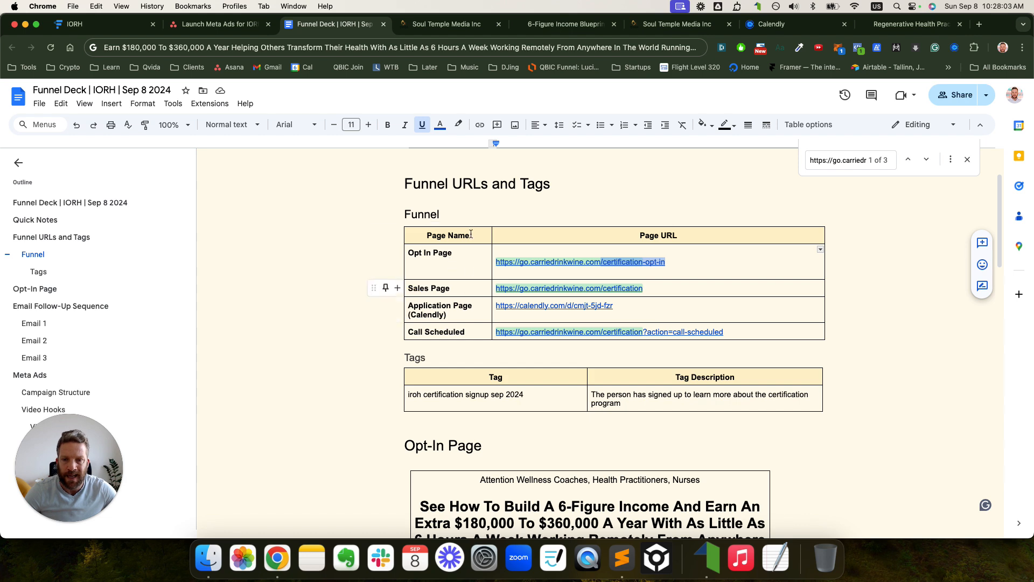
pyautogui.click(219, 25)
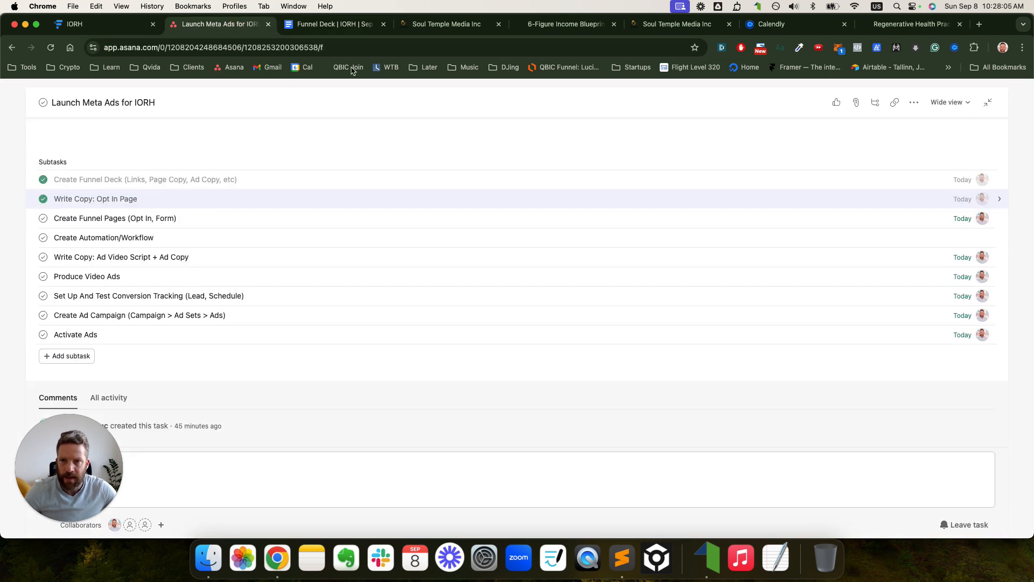
pyautogui.click(344, 25)
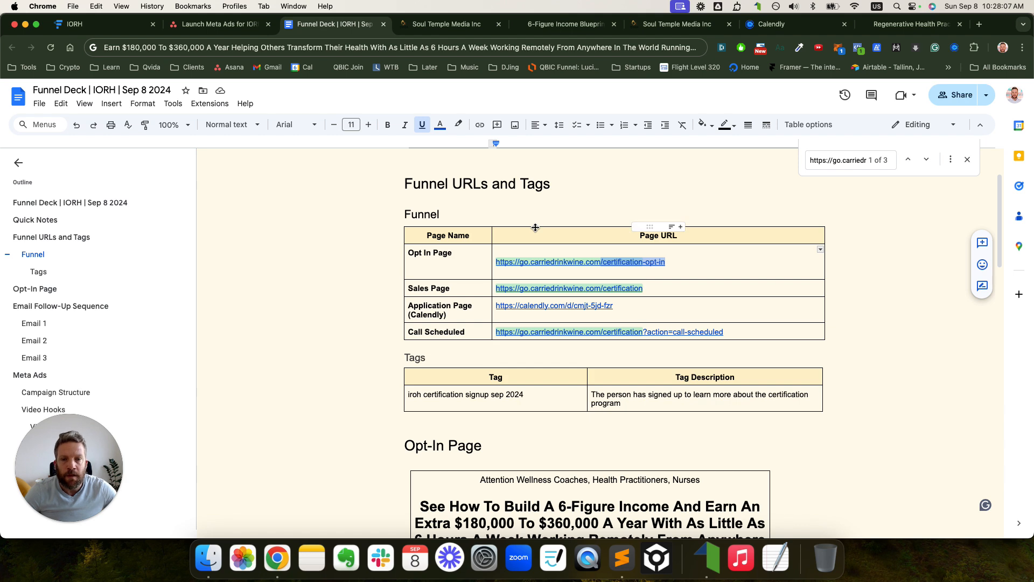
pyautogui.click(914, 24)
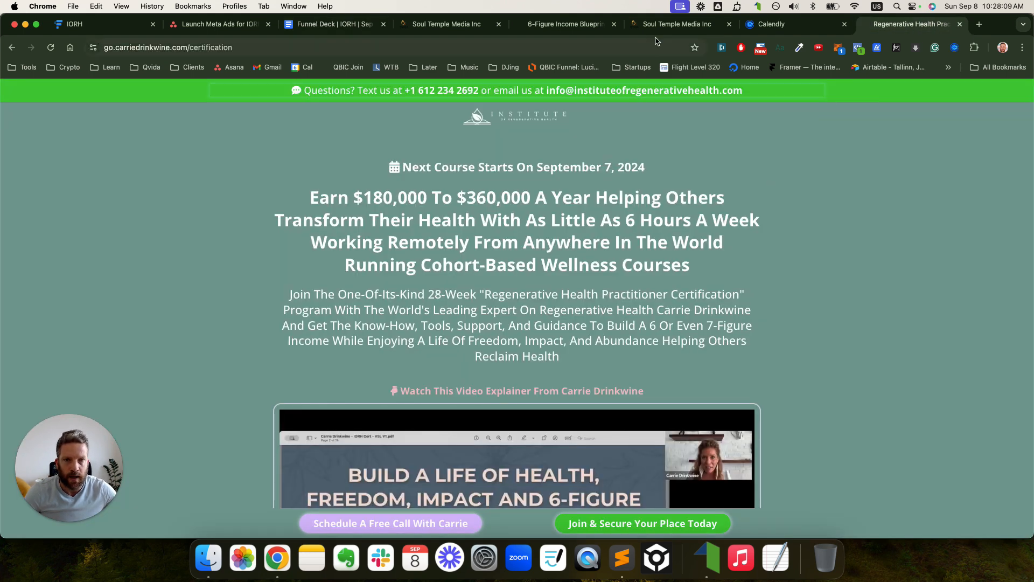
pyautogui.click(461, 25)
pyautogui.tripleClick(591, 286)
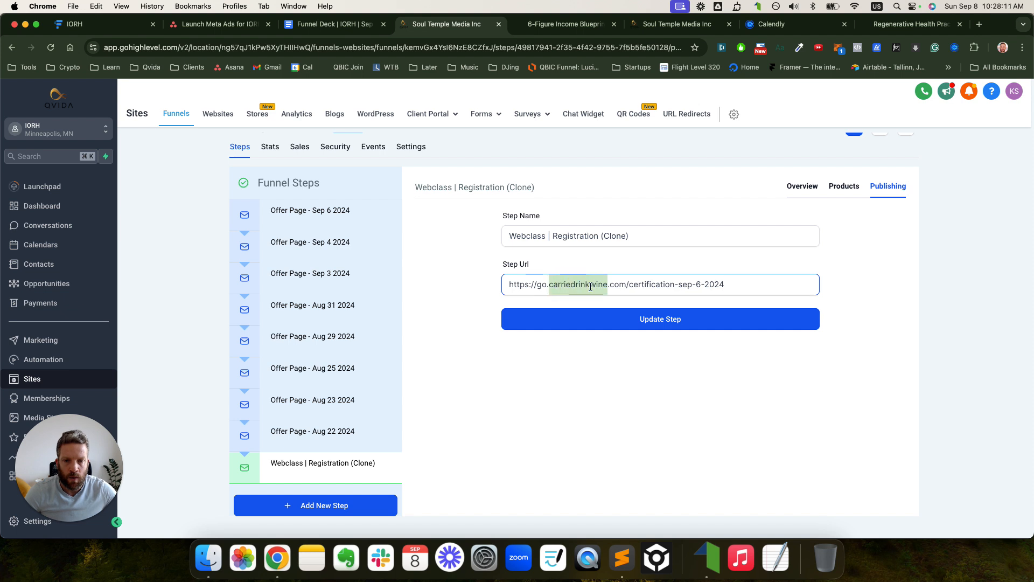
pyautogui.write('/certification-opt-in')
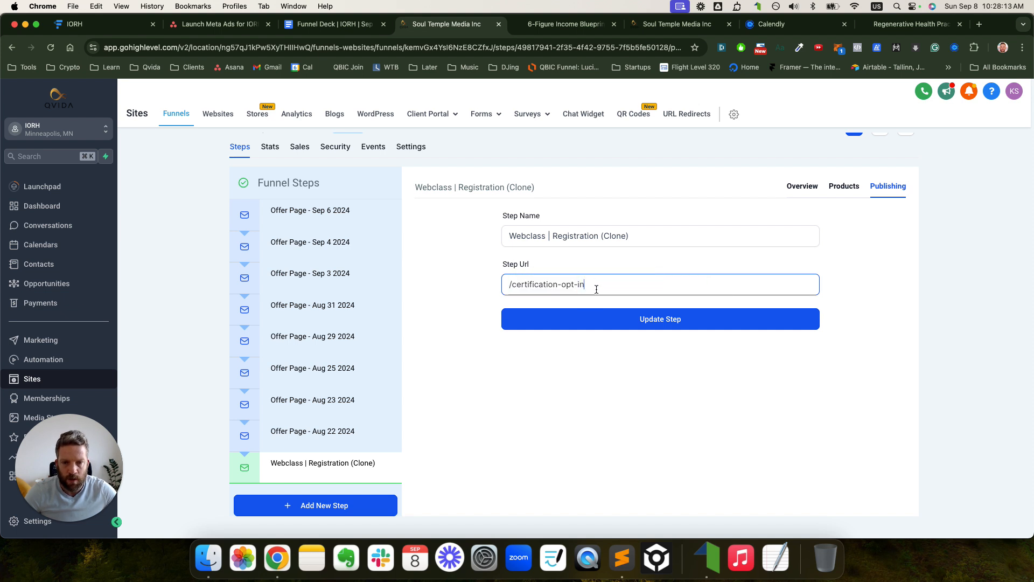
# - Rename the step to 'Opt-In' and save the step with Update Step
pyautogui.click(560, 237)
pyautogui.write('Opt-In')
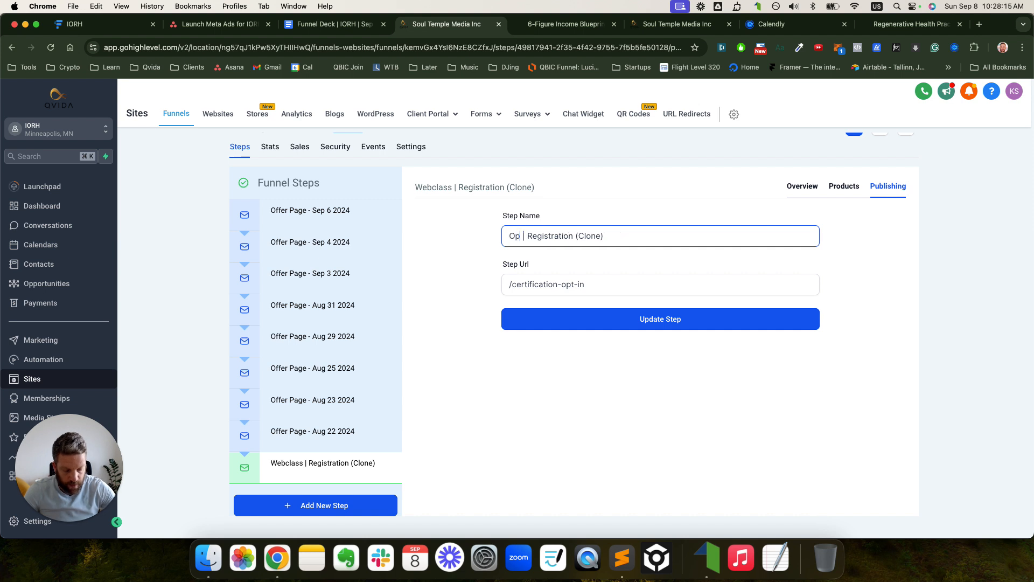
pyautogui.press('shift+super+Right')
pyautogui.press('BackSpace')
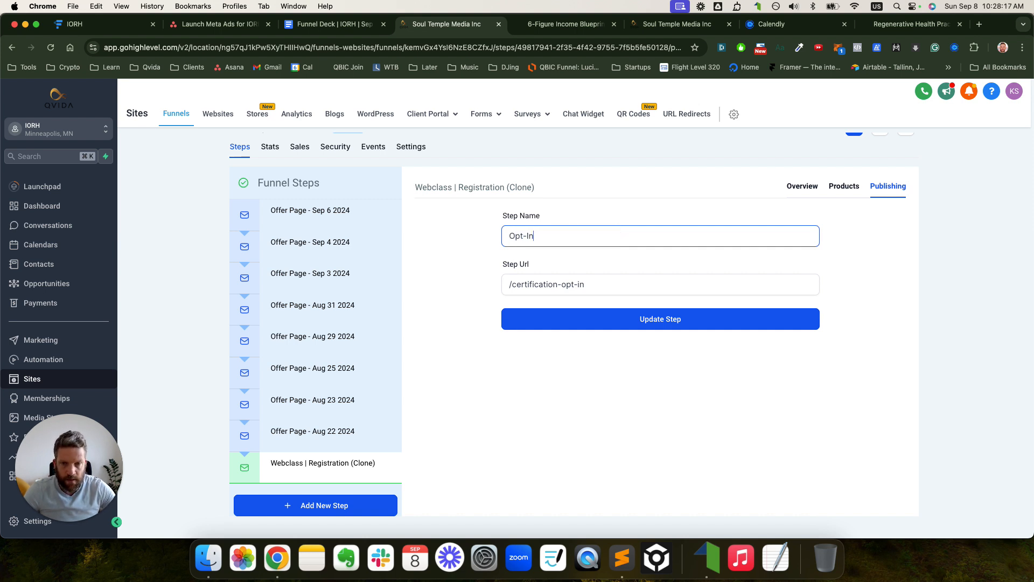
pyautogui.click(586, 282)
pyautogui.click(595, 320)
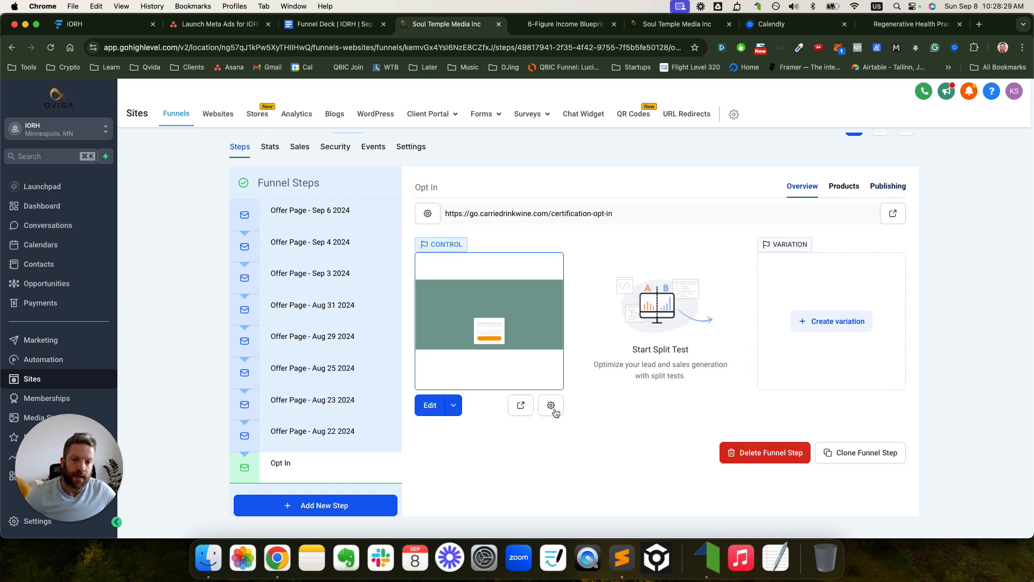
# - Paste /certification-opt-in into the Opt In page's path and close the details window
pyautogui.click(556, 412)
pyautogui.tripleClick(491, 364)
pyautogui.write('/certification-opt-in')
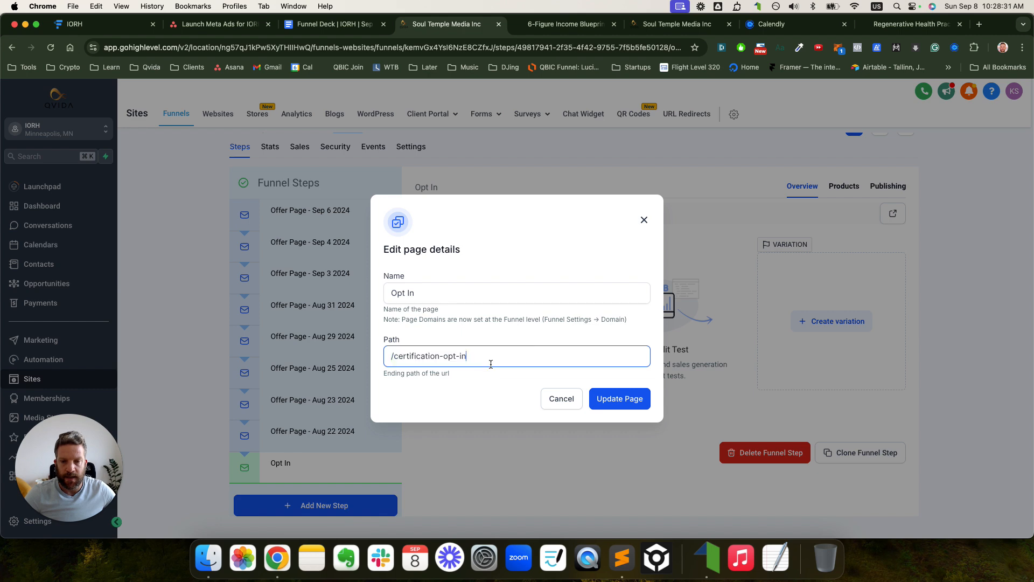
pyautogui.click(644, 220)
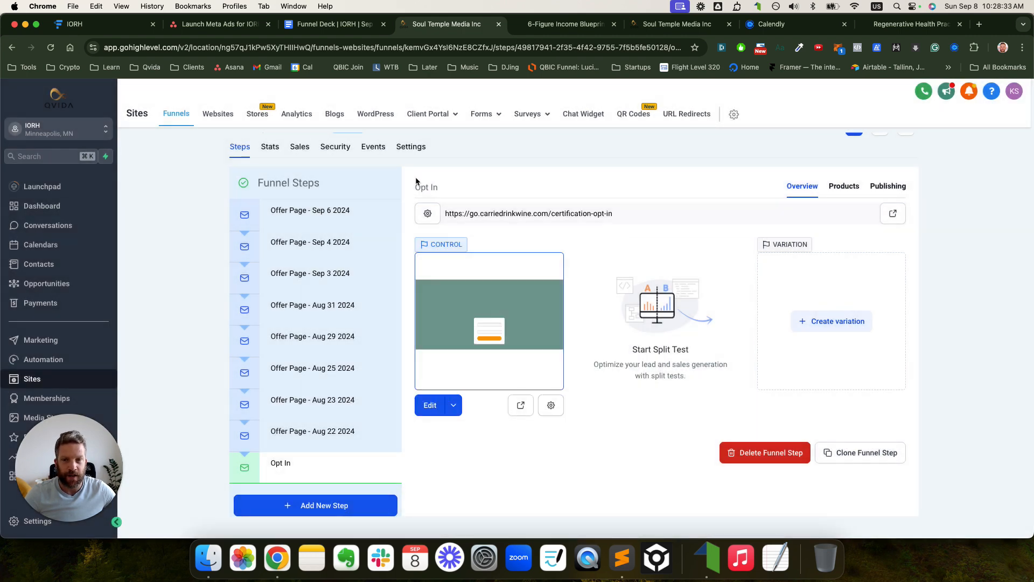
pyautogui.scroll(1, 381, 219)
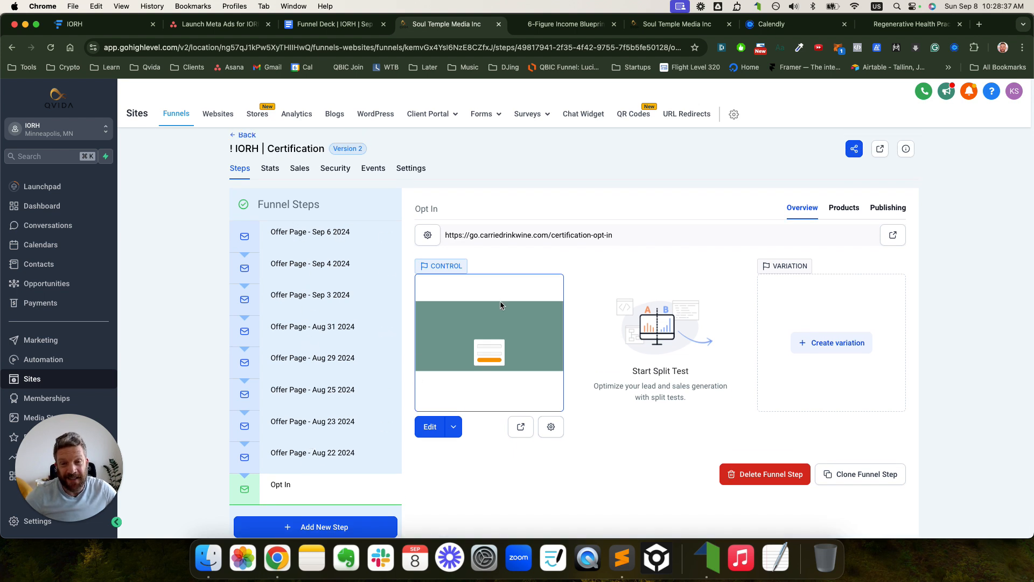
pyautogui.tripleClick(502, 233)
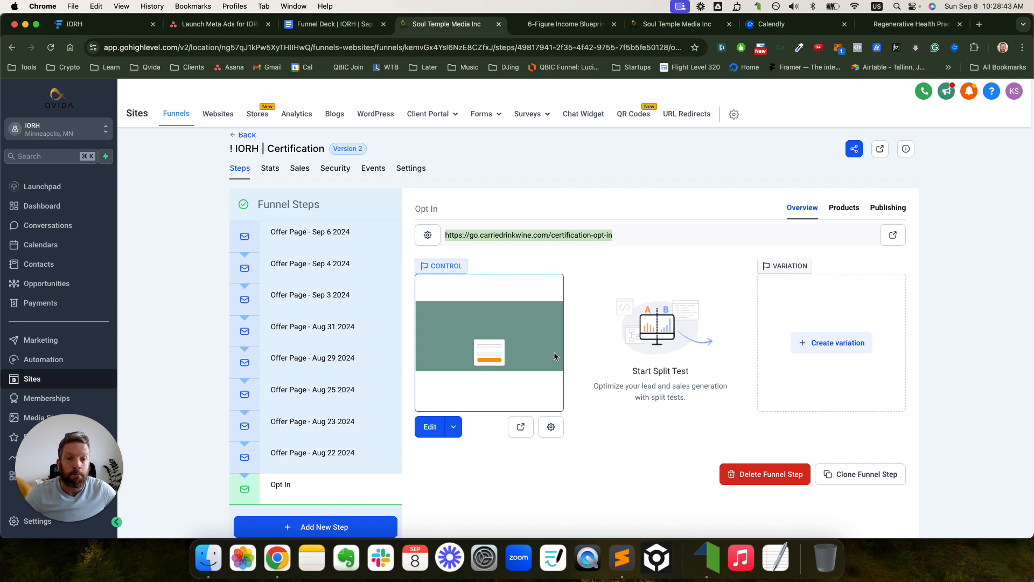
# - Reapply the /certification-opt-in path in page details and search the page for it
pyautogui.click(551, 430)
pyautogui.tripleClick(493, 357)
pyautogui.write('/certification-opt-in')
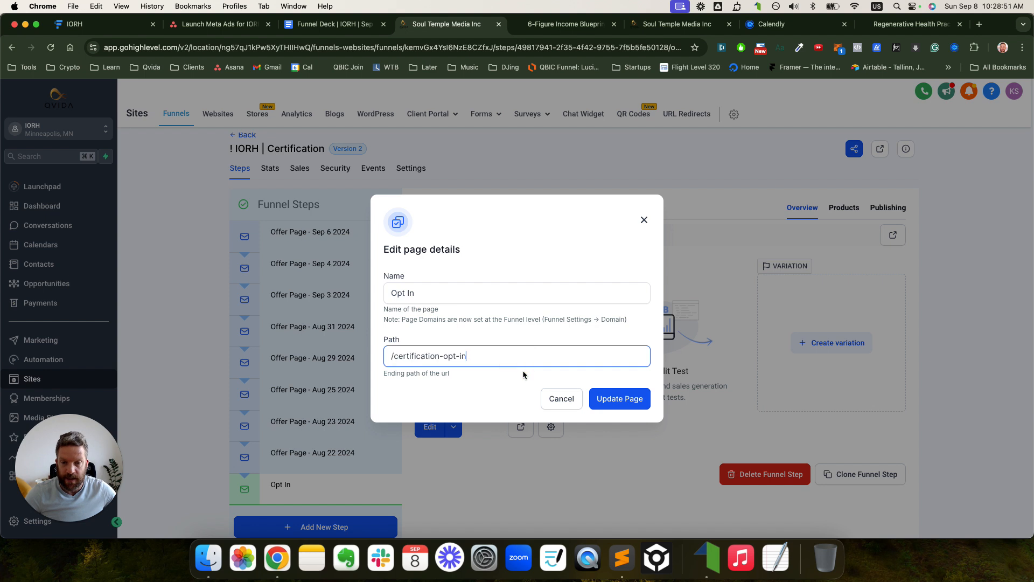
pyautogui.tripleClick(481, 353)
pyautogui.press('super+c')
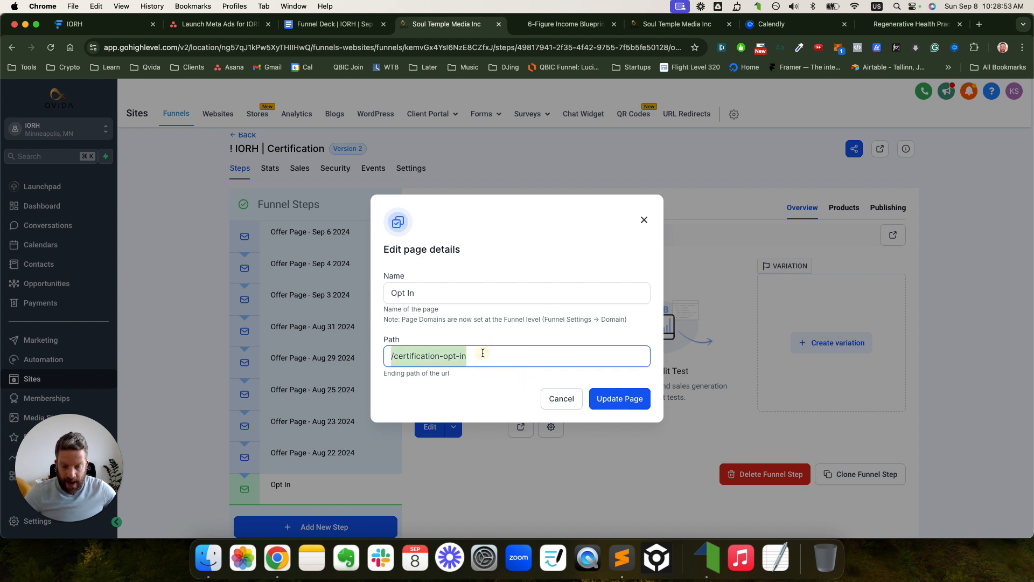
pyautogui.click(644, 220)
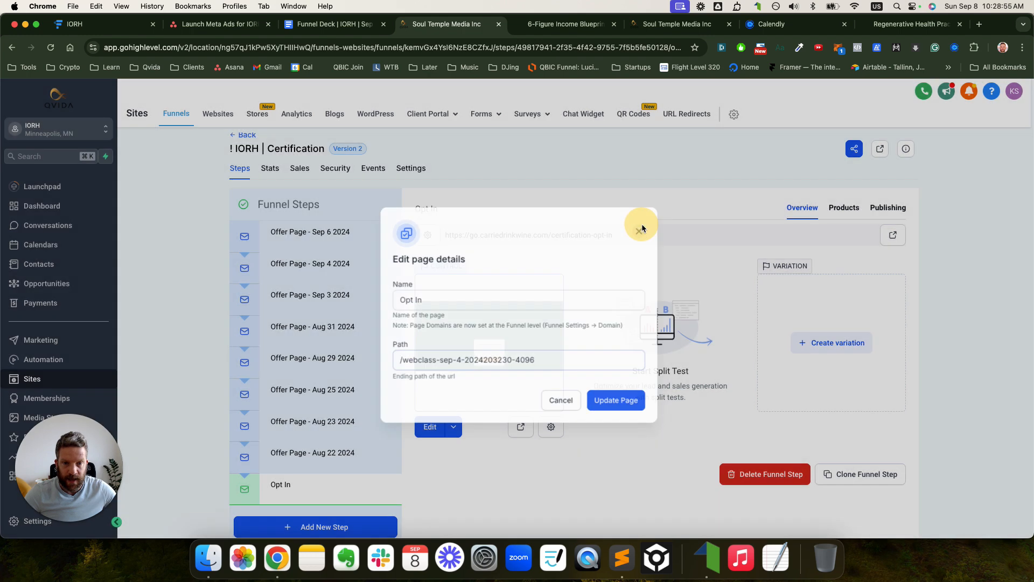
pyautogui.press('super+f')
pyautogui.press('super+v')
# - Restore the page path to /certification-opt-in after test edits and save the page details
pyautogui.click(551, 427)
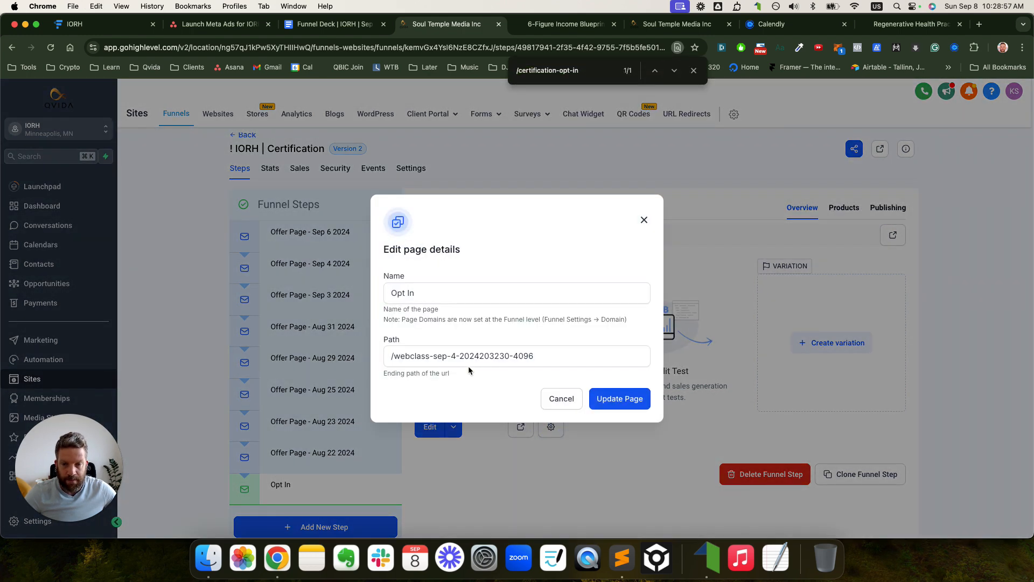
pyautogui.click(465, 356)
pyautogui.click(482, 357)
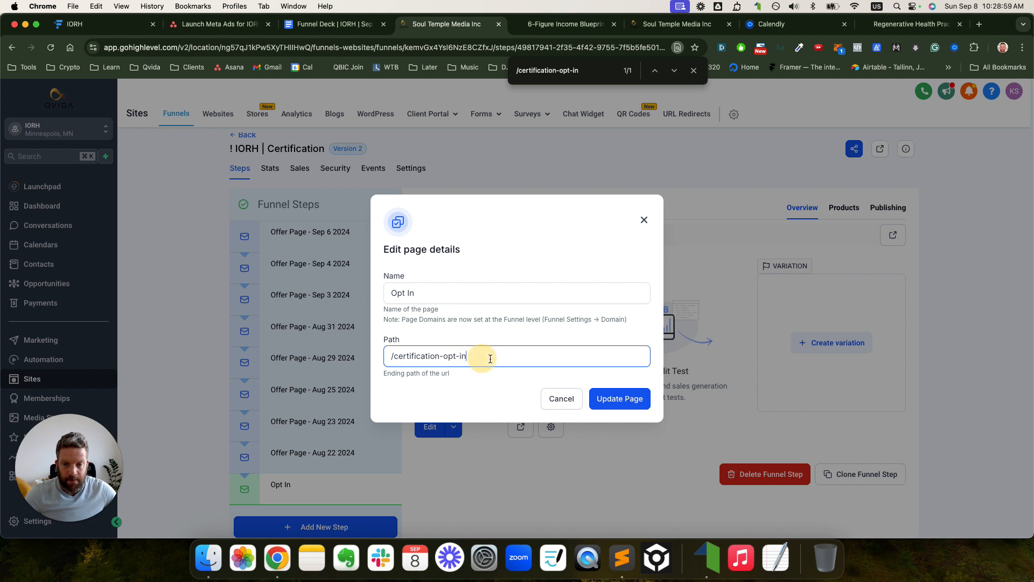
pyautogui.write('esfserf')
pyautogui.moveTo(467, 357); pyautogui.dragTo(537, 361)
pyautogui.write('543534')
pyautogui.press('super+a')
pyautogui.press('super+v')
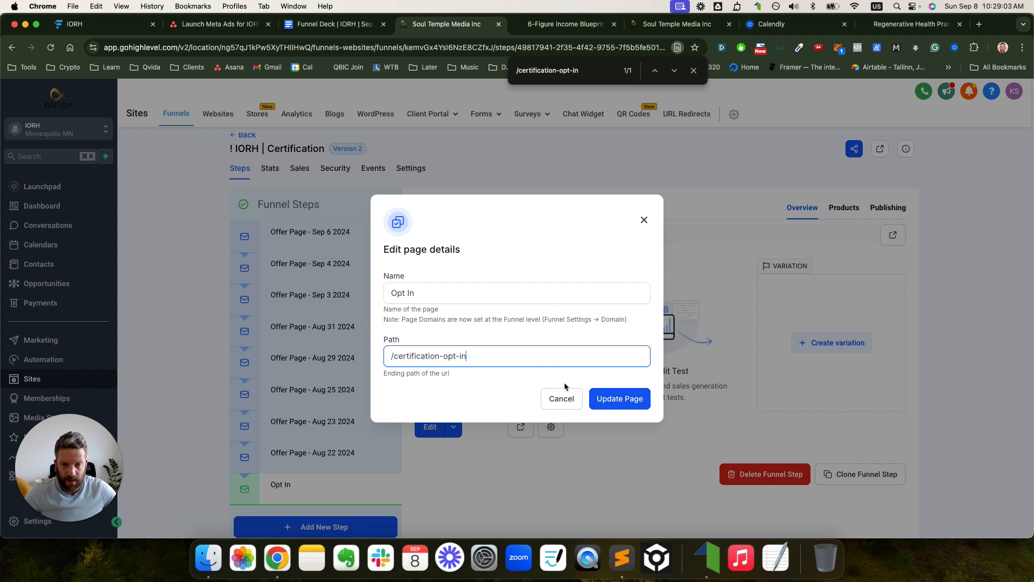
pyautogui.click(615, 398)
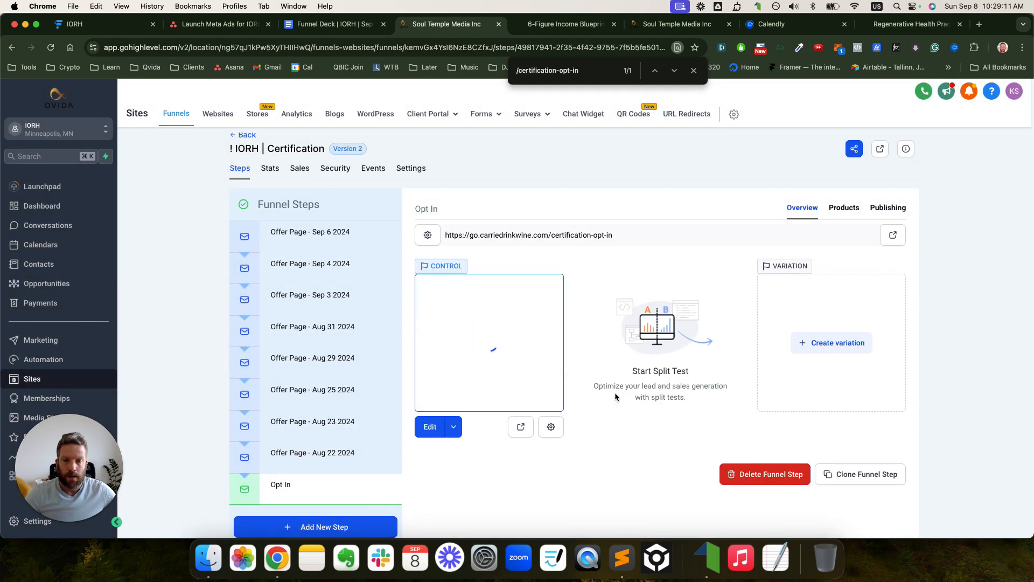
# - Copy the Opt In step's live URL and load it in a new browser tab
pyautogui.tripleClick(606, 235)
pyautogui.press('super+c')
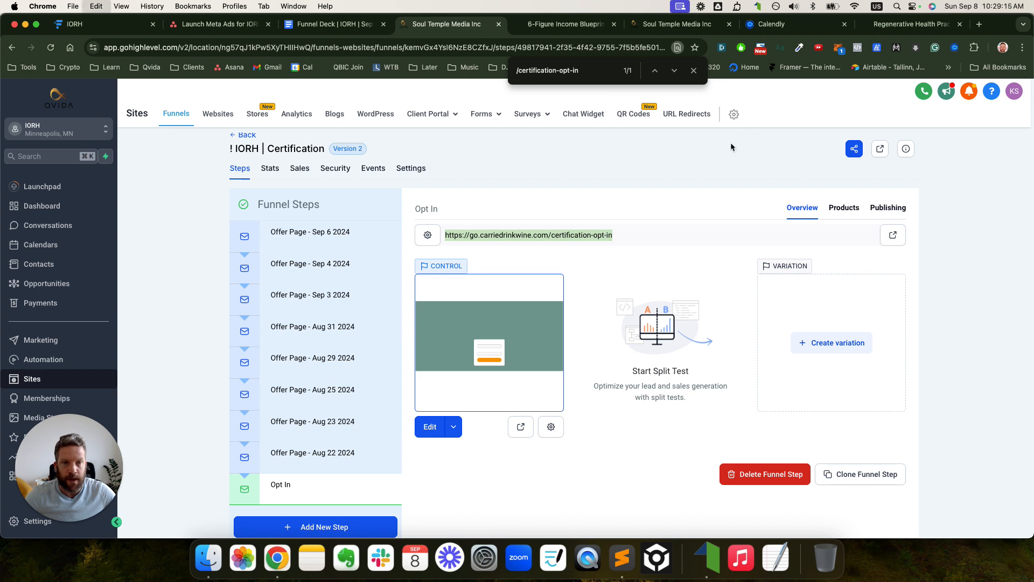
pyautogui.click(980, 24)
pyautogui.press('super+v')
pyautogui.press('Return')
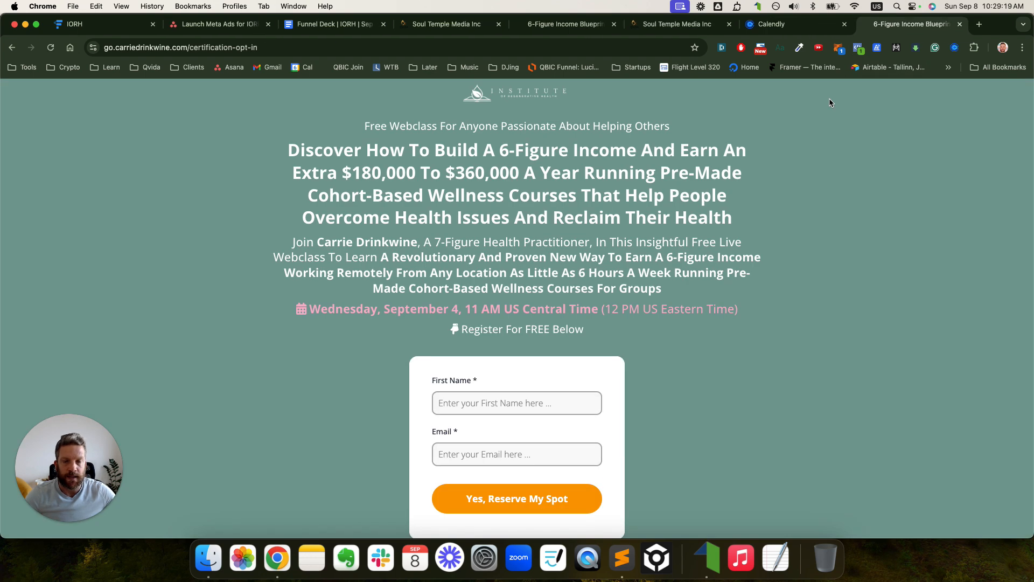
pyautogui.moveTo(365, 124); pyautogui.dragTo(617, 289)
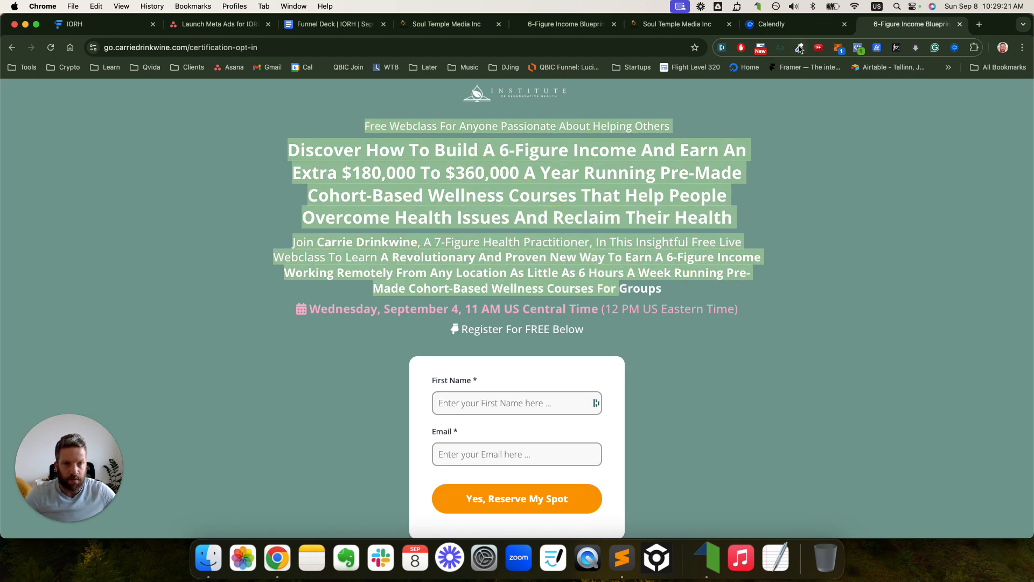
# - Copy the Opt In page's path from its page details dialog
pyautogui.click(421, 25)
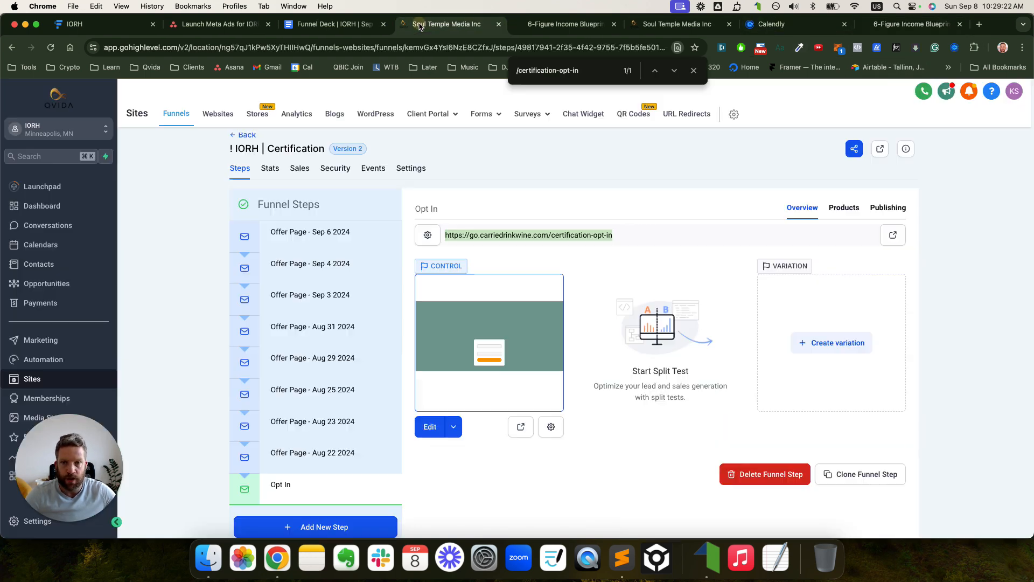
pyautogui.click(552, 427)
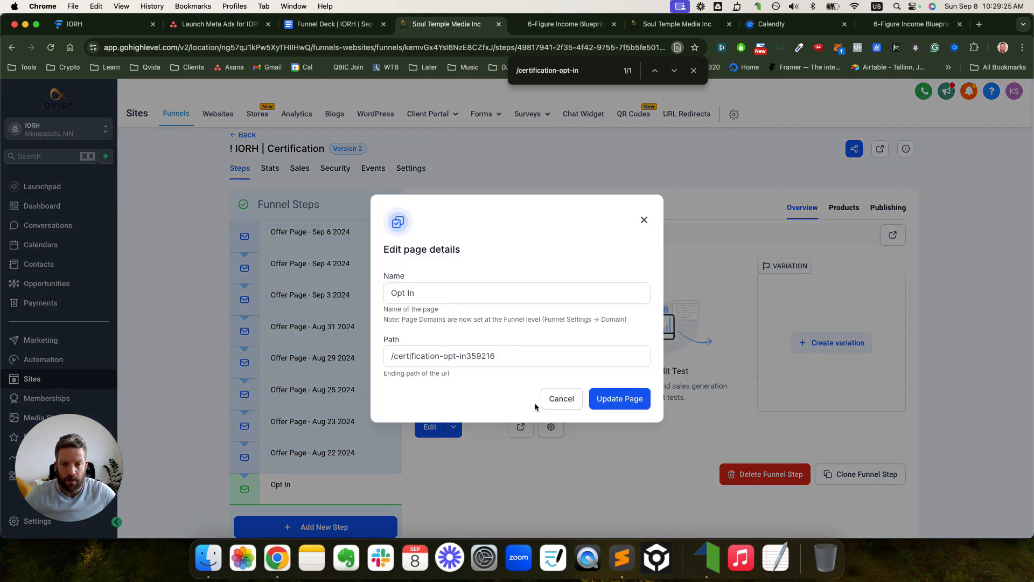
pyautogui.moveTo(467, 358); pyautogui.dragTo(535, 360)
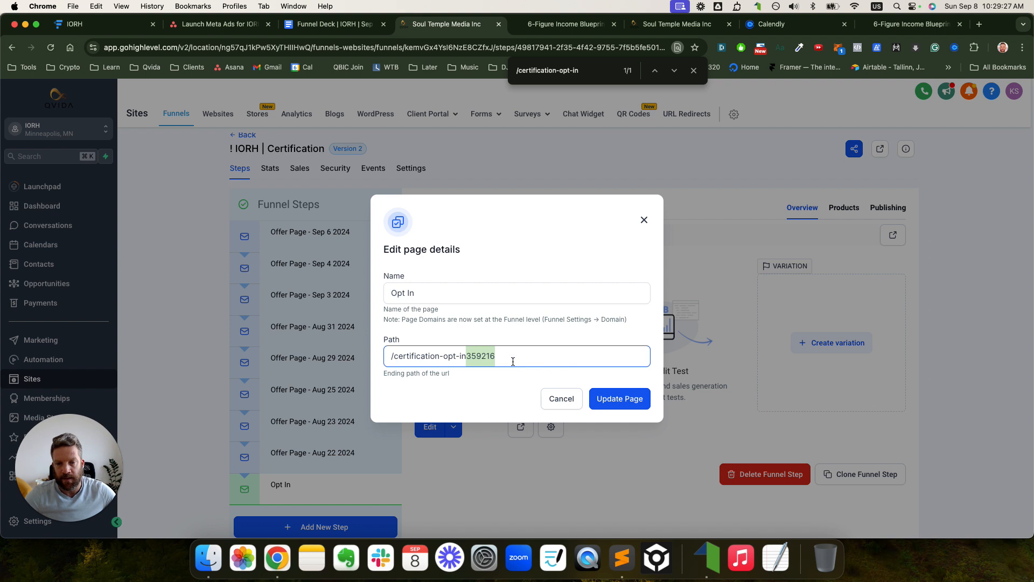
pyautogui.press('super+a')
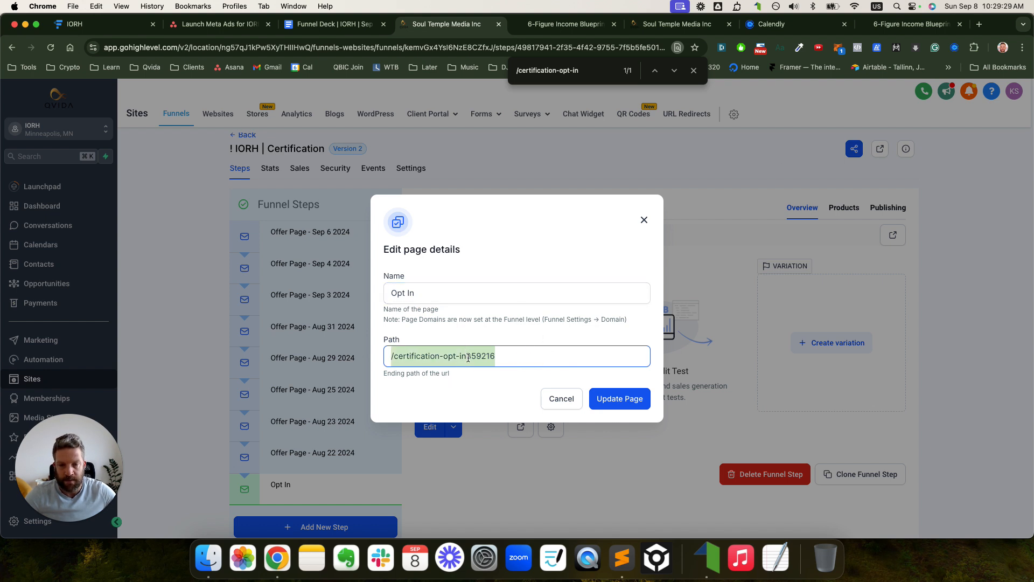
pyautogui.moveTo(468, 358); pyautogui.dragTo(533, 359)
pyautogui.press('super+a')
pyautogui.press('super+c')
# - Load the copied path in the live tab, removing the double slash, then close the dialog unsaved
pyautogui.click(896, 26)
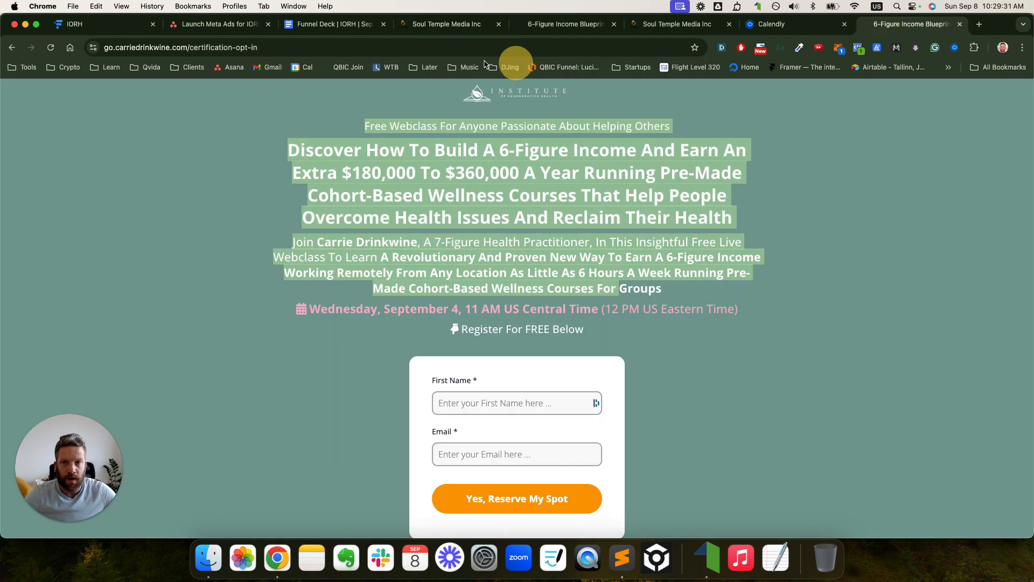
pyautogui.moveTo(191, 50); pyautogui.dragTo(452, 51)
pyautogui.press('super+v')
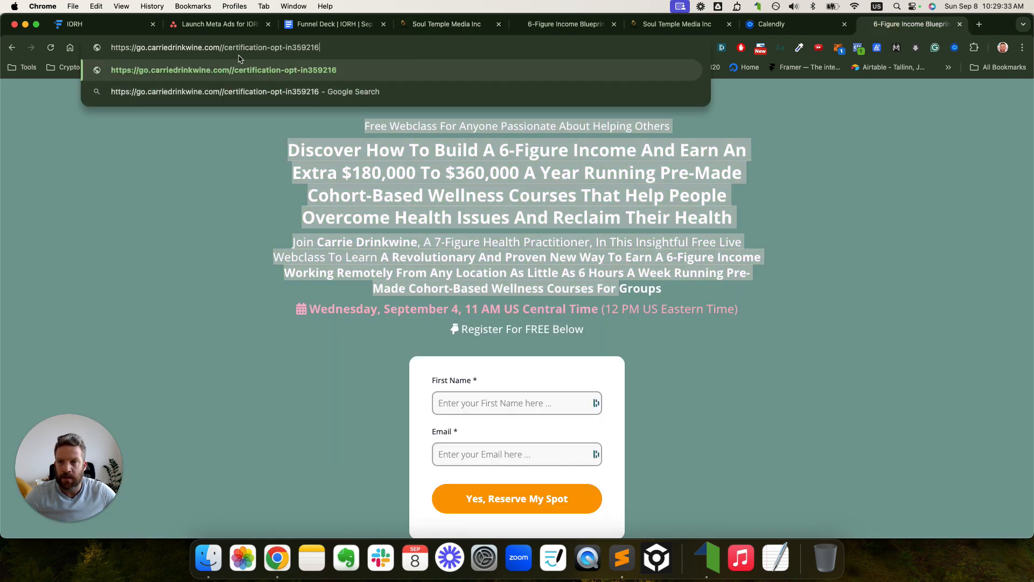
pyautogui.click(227, 50)
pyautogui.press('BackSpace')
pyautogui.press('Return')
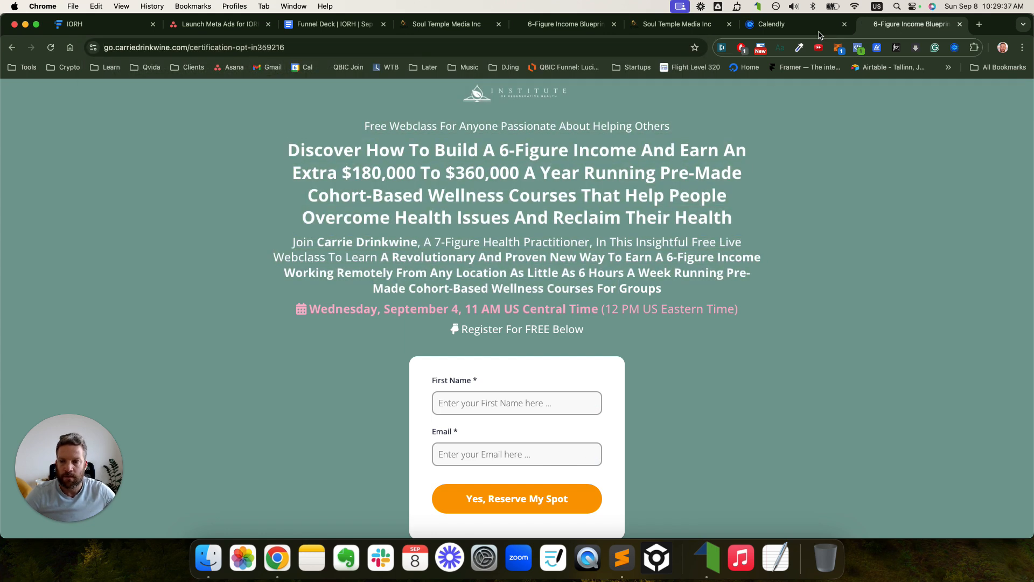
pyautogui.click(447, 24)
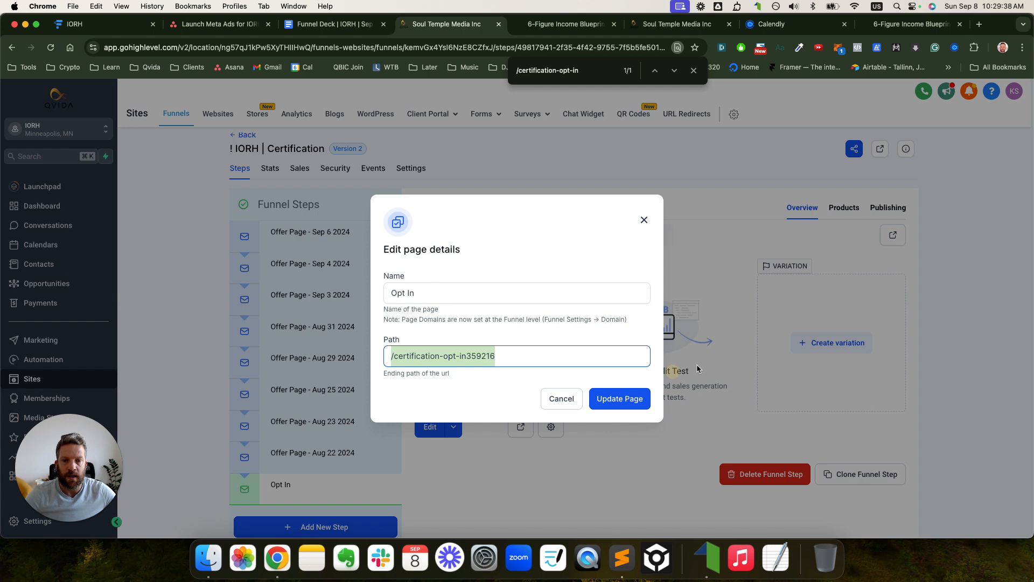
pyautogui.click(644, 221)
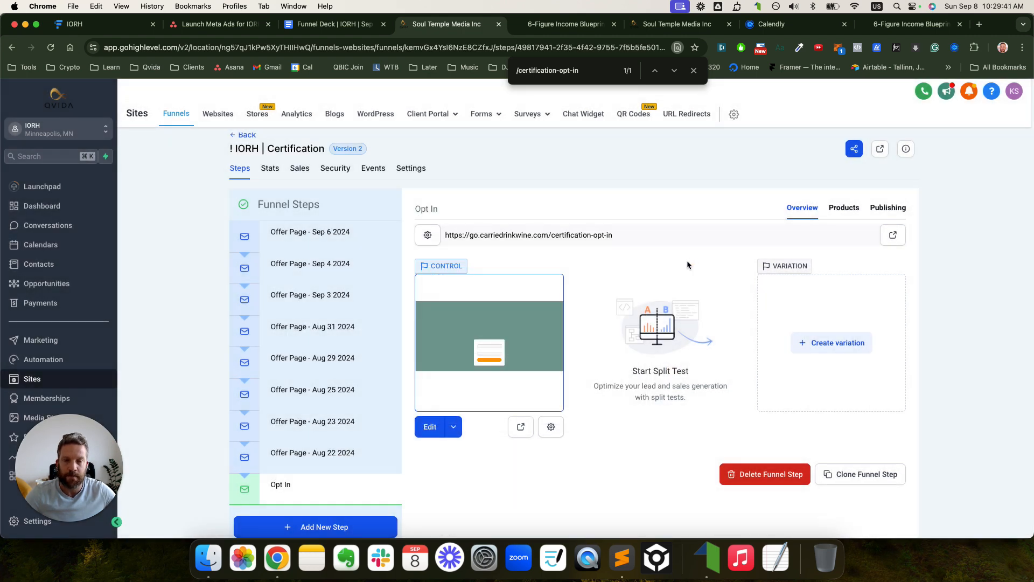
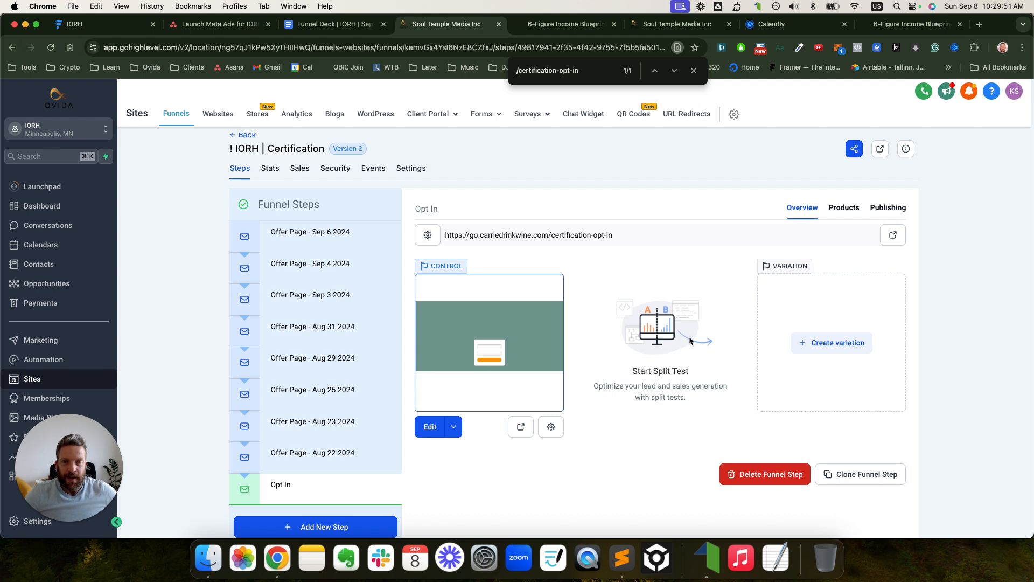
# - Review the Funnel Deck's Opt-In Page copy and pull the document into its own window
pyautogui.click(327, 31)
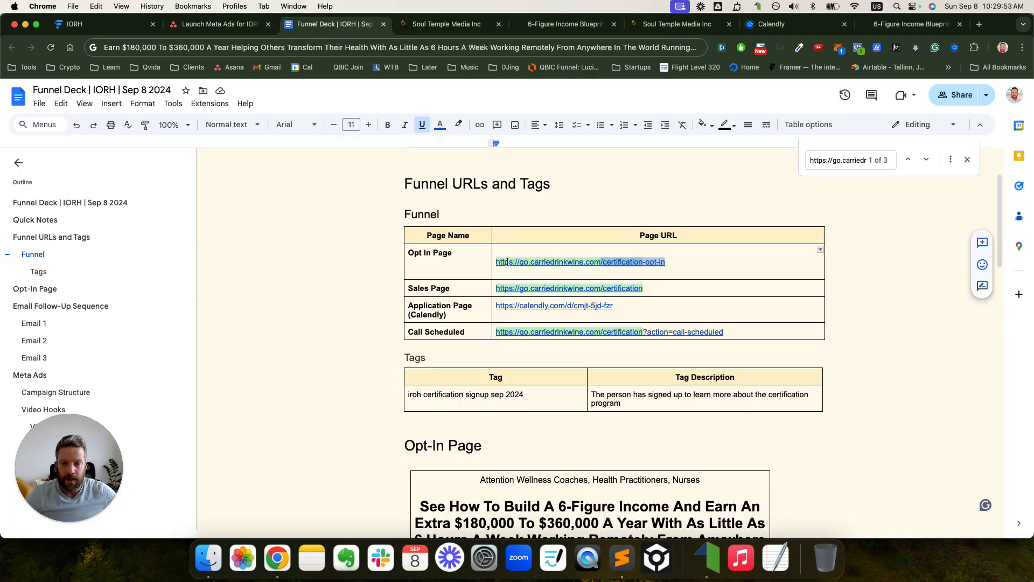
pyautogui.scroll(-5, 515, 383)
pyautogui.scroll(-1, 516, 383)
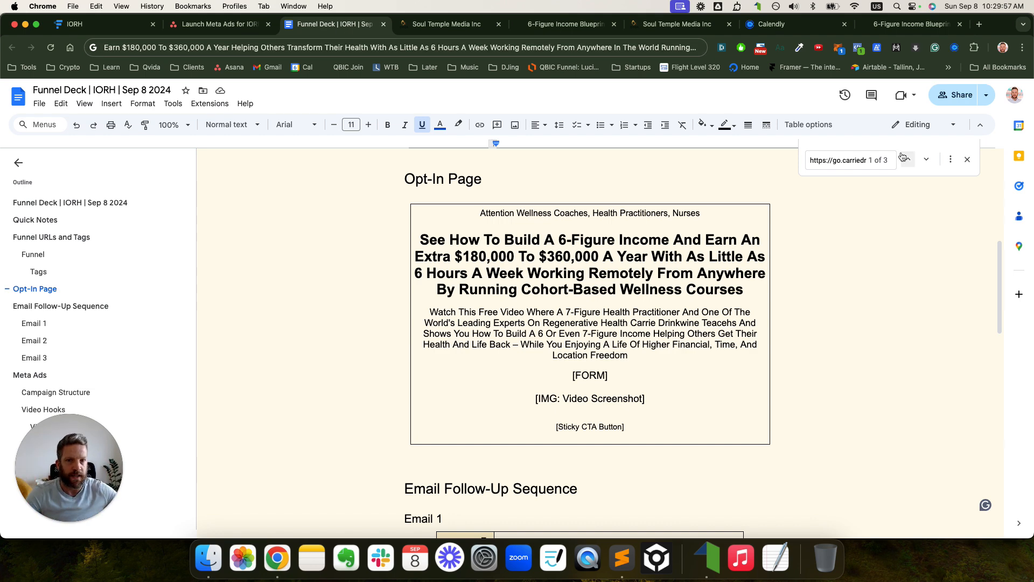
pyautogui.moveTo(351, 26); pyautogui.dragTo(382, 142)
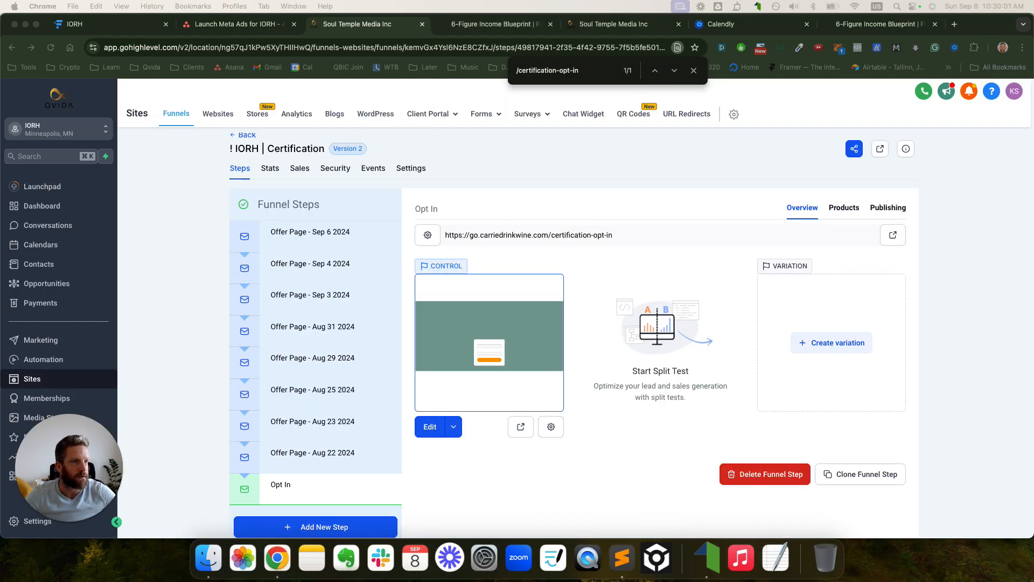
pyautogui.click(695, 71)
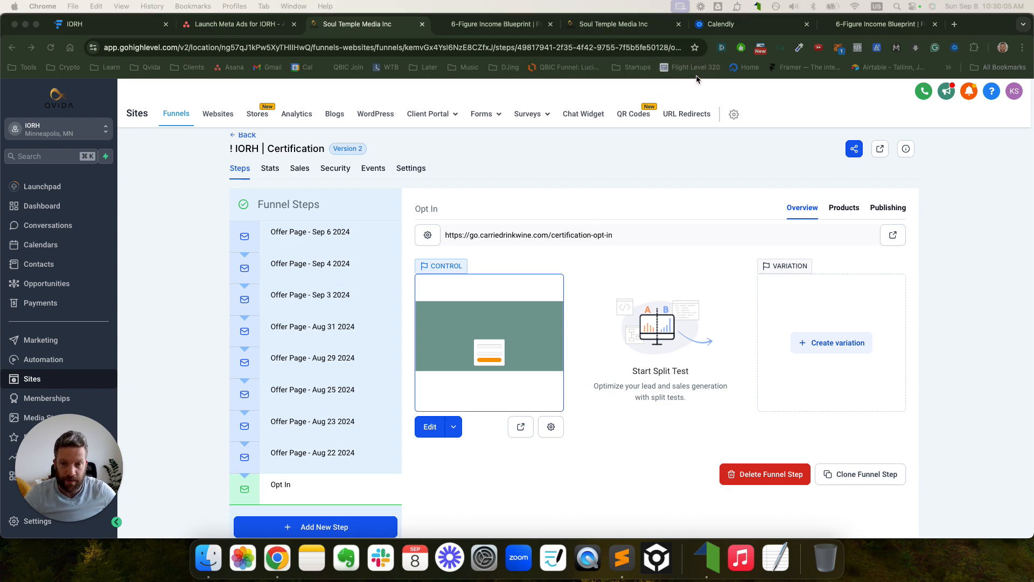
# - Open the opt-in page editor in a new tab with the Funnel Deck window alongside
pyautogui.click(454, 425)
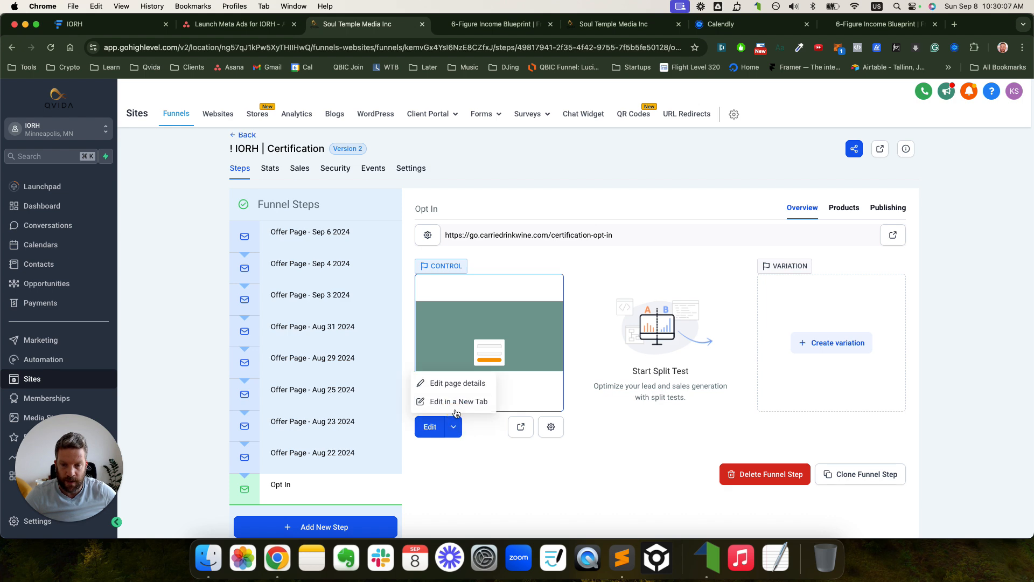
pyautogui.click(455, 401)
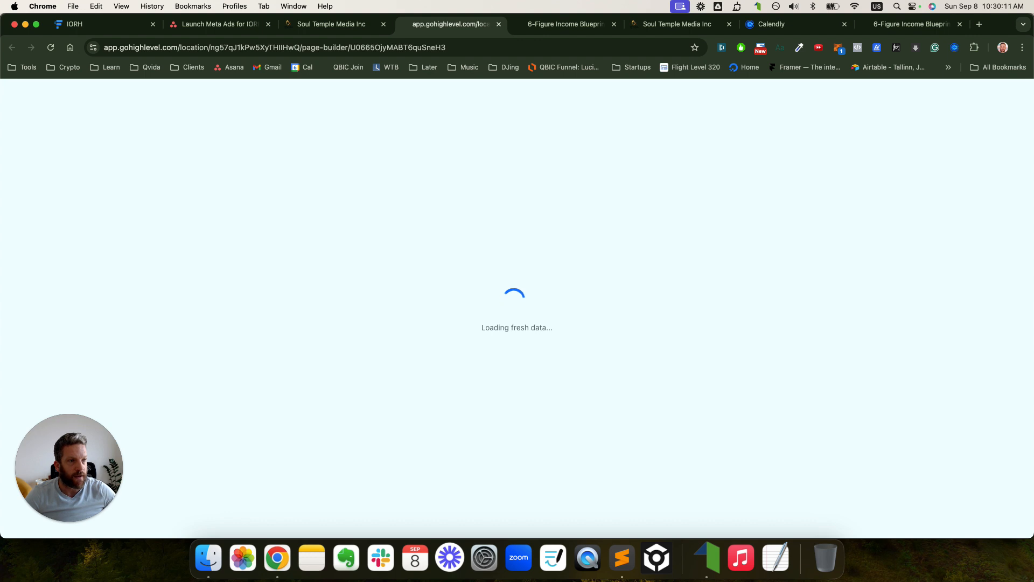
pyautogui.moveTo(1033, 108); pyautogui.dragTo(1033, 167)
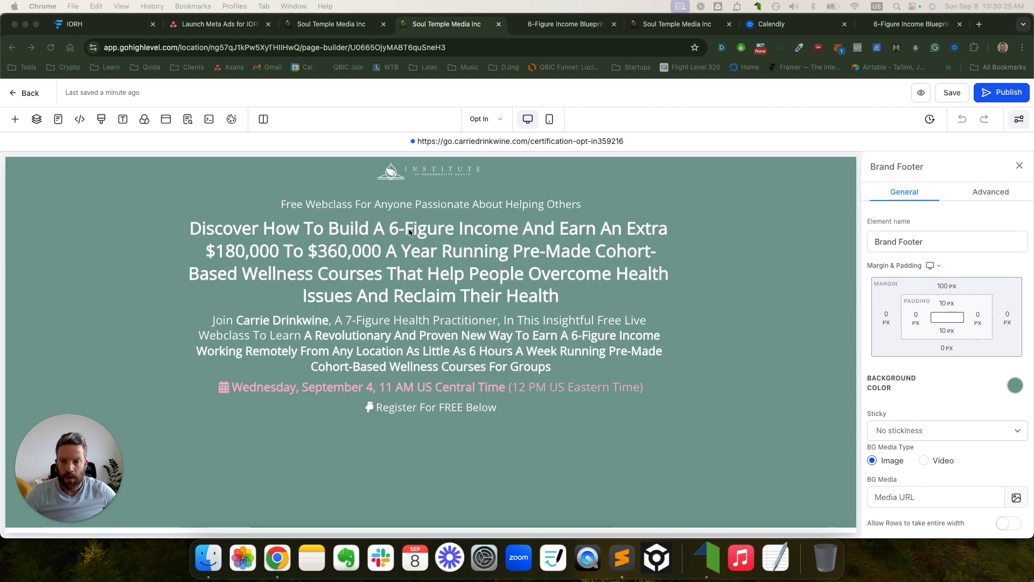
# - Delete the webclass date line from the opt-in page
pyautogui.scroll(-5, 409, 236)
pyautogui.scroll(3, 410, 238)
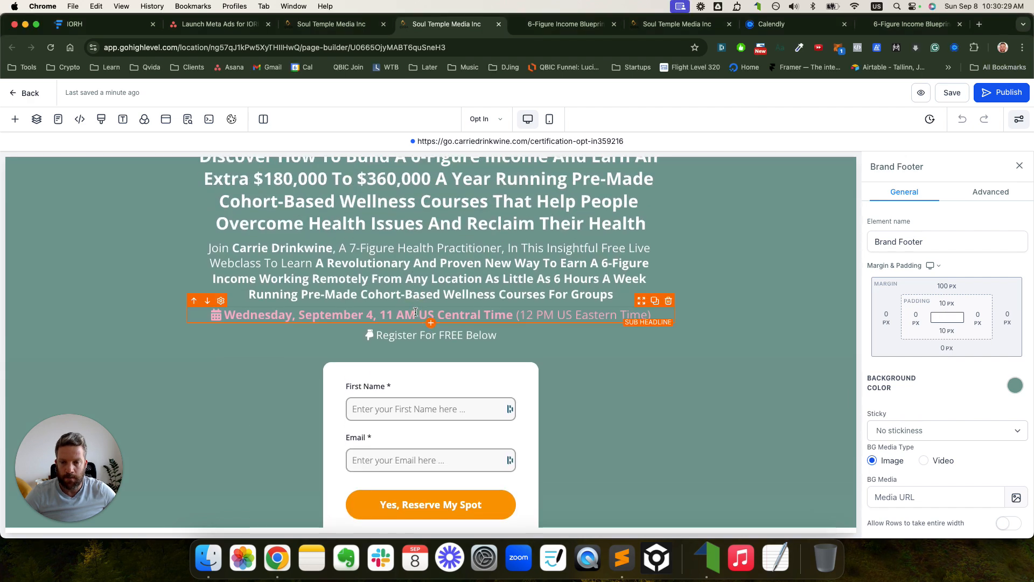
pyautogui.click(668, 301)
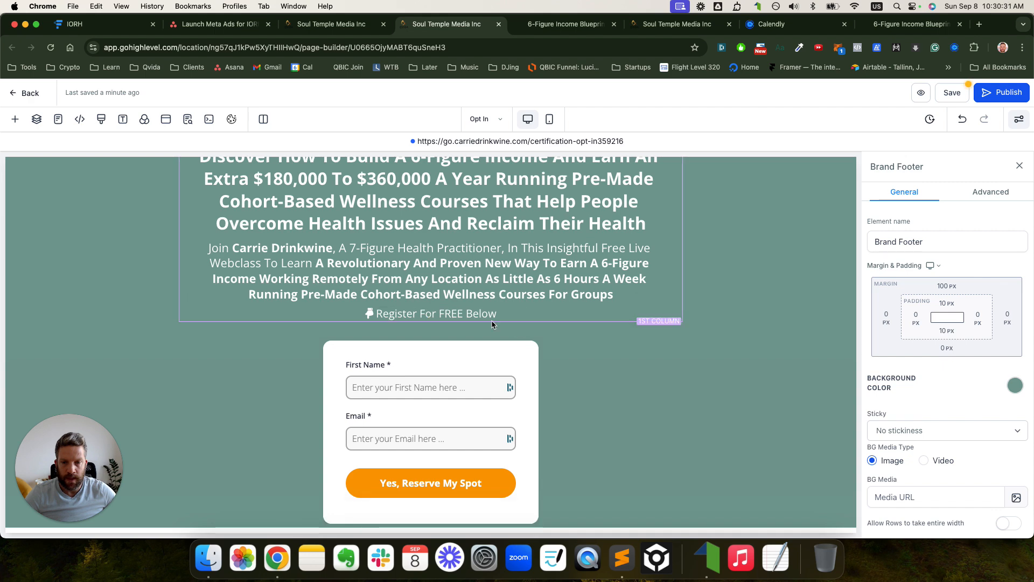
# - Replace the top Free Webclass line with 'Attention Wellness Coaches, Health Practitioners, Nurses'
pyautogui.tripleClick(466, 314)
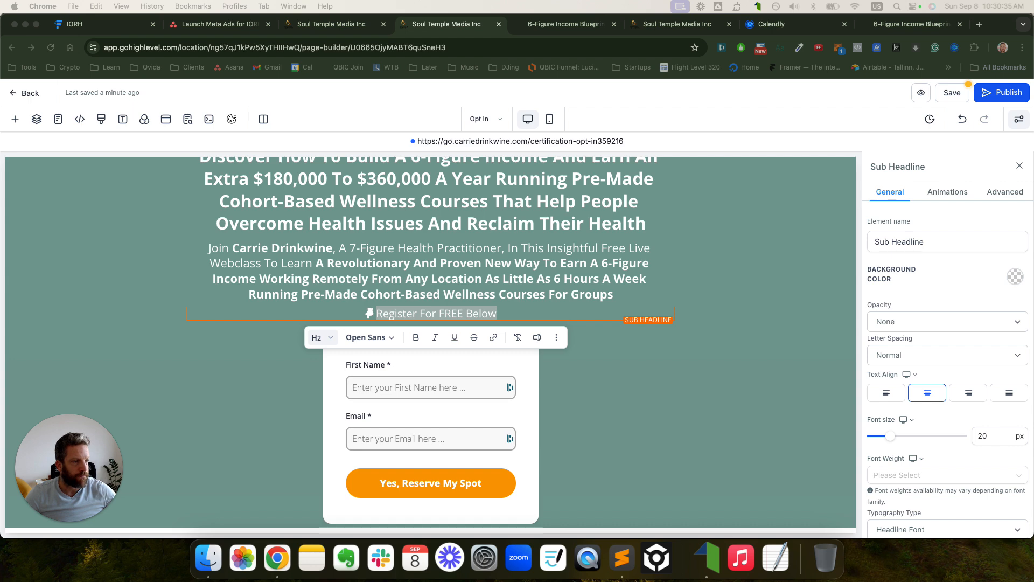
pyautogui.scroll(3, 503, 213)
pyautogui.tripleClick(378, 206)
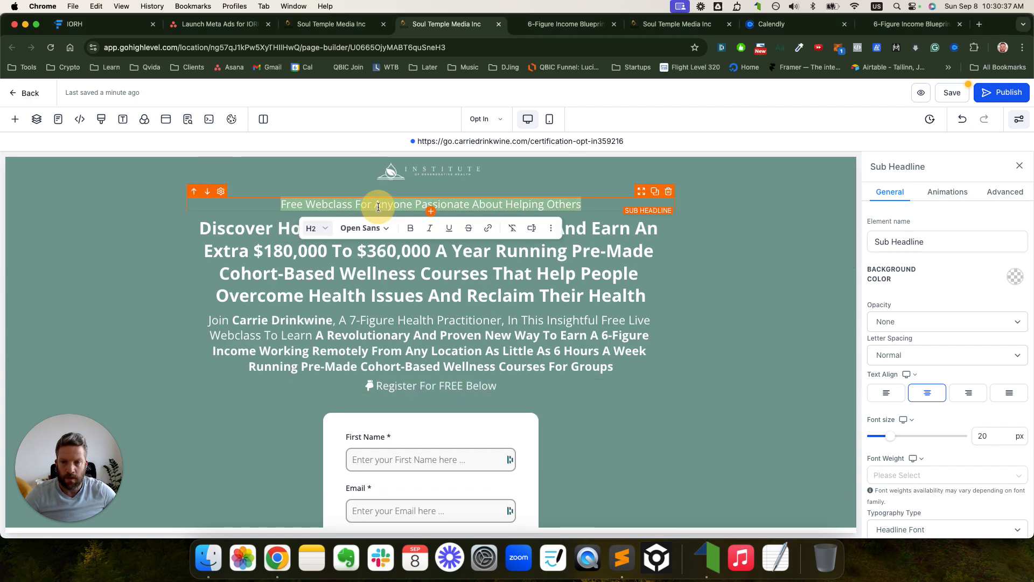
pyautogui.write('Attention Wellness Coaches, Health Practitioners, Nurses')
pyautogui.doubleClick(290, 205)
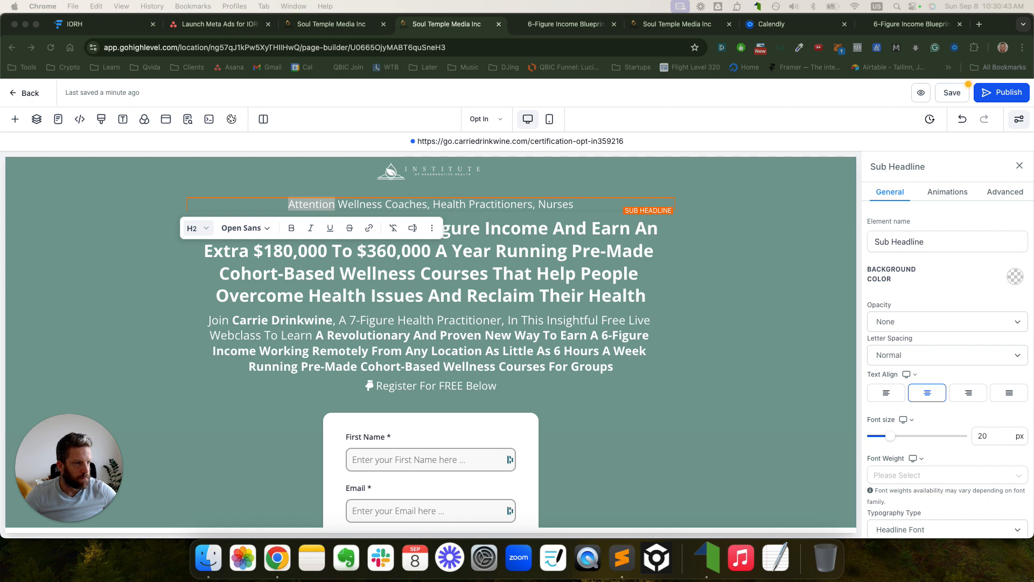
# - Replace the main headline with the bold 'See How To Build' copy from the Funnel Deck
pyautogui.tripleClick(580, 249)
pyautogui.write('See How To Build A 6-Figure Income And Earn An Extra $180,000 To $360,000 A Year With As Little As 6 Hours A Week Working Remotely From Anywhere By Running Cohort-Based Wellness Courses')
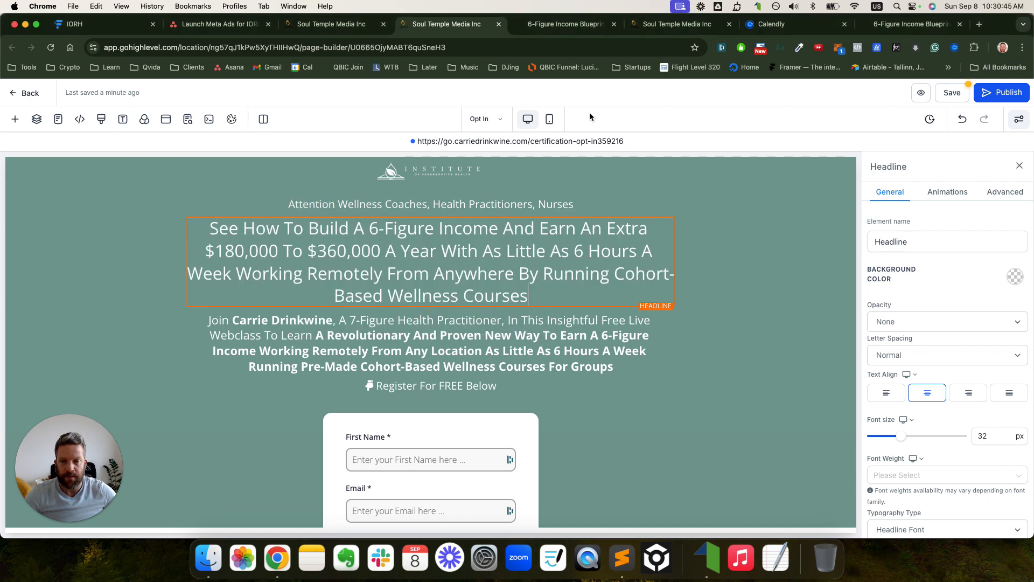
pyautogui.press('super+a')
pyautogui.press('super+b')
pyautogui.click(746, 231)
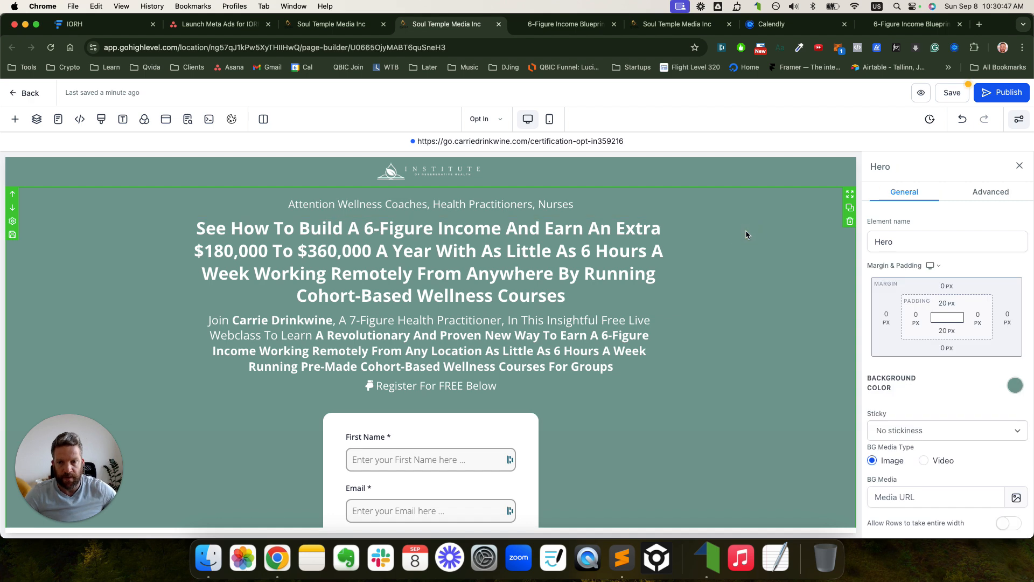
# - Replace the paragraph under the headline with the 'Watch This Free Video…' copy
pyautogui.tripleClick(372, 347)
pyautogui.write("Watch This Free Video Where A 7-Figure Health Practitioner And One Of The World's Leading Experts On Regenerative Health Carrie Drinkwine Teacehs And Shows You How To Build A 6 Or Even 7-Figure Income Helping Others Get Their Health And Life Back – While You Enjoying A Life Of Higher Financial, Time, And Location Freedom")
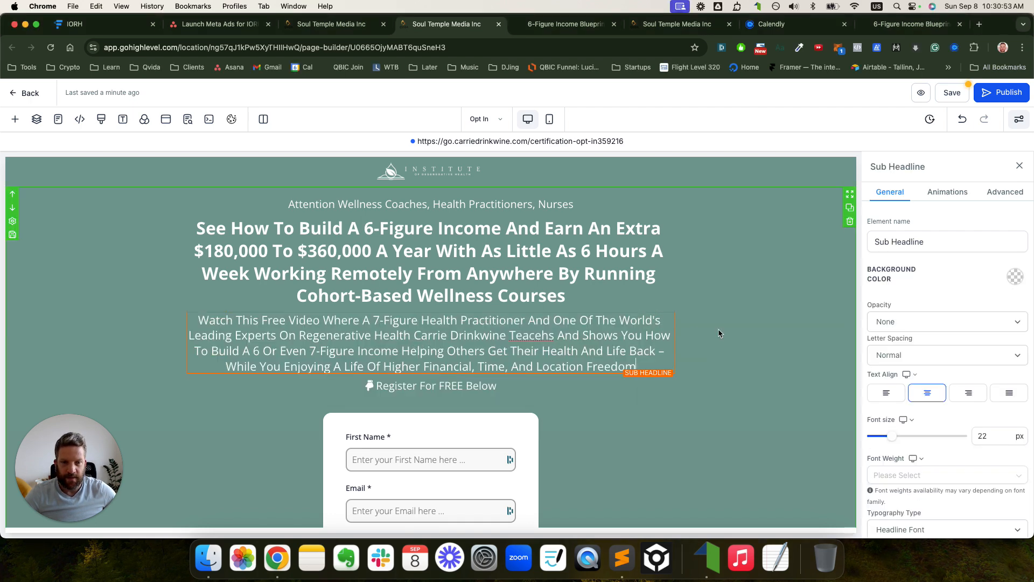
pyautogui.click(763, 326)
pyautogui.scroll(-2, 736, 334)
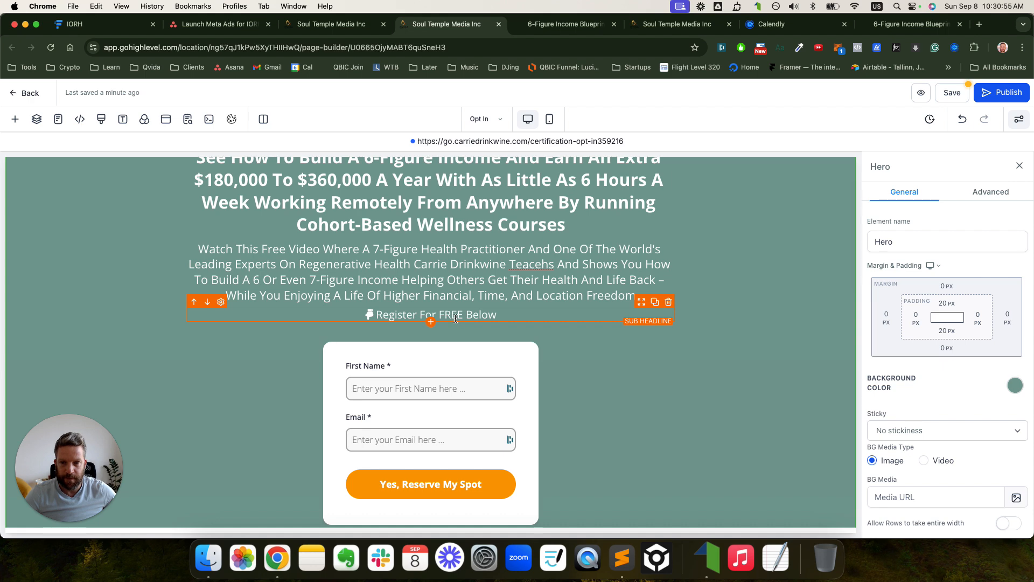
pyautogui.click(455, 318)
pyautogui.scroll(-10, 890, 430)
pyautogui.scroll(3, 937, 422)
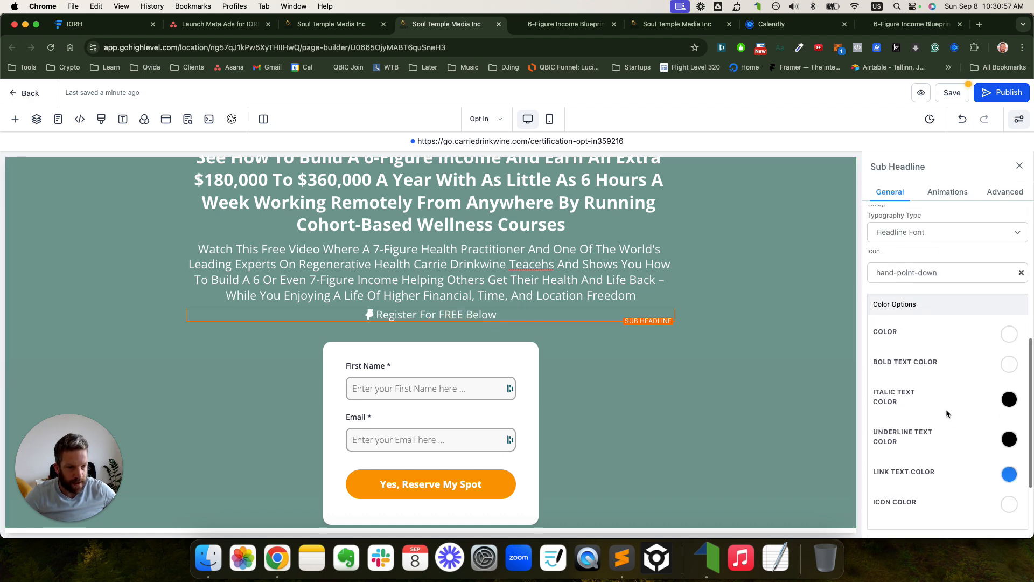
pyautogui.scroll(-3, 971, 367)
pyautogui.scroll(4, 972, 364)
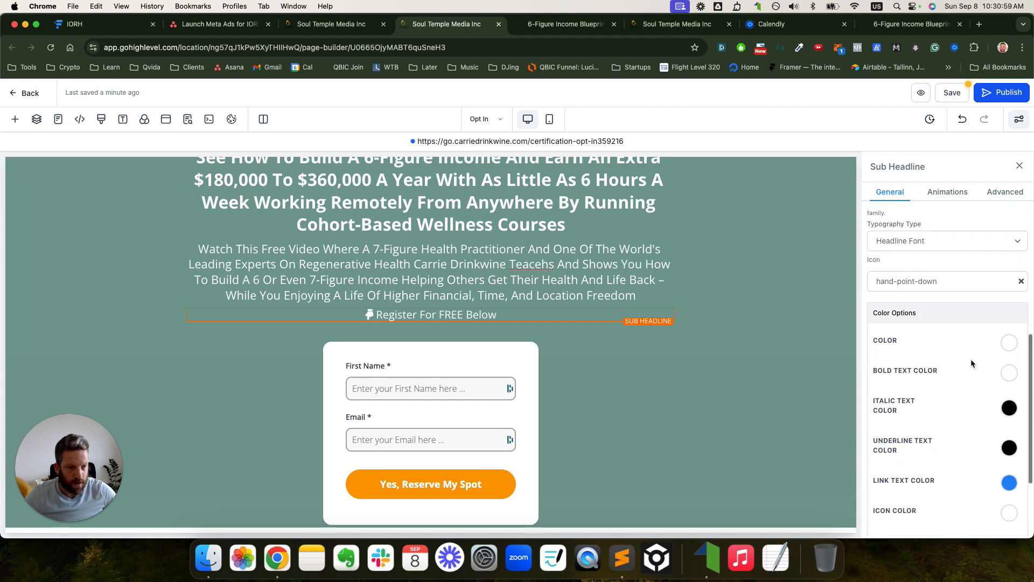
pyautogui.scroll(2, 965, 244)
pyautogui.scroll(-5, 956, 250)
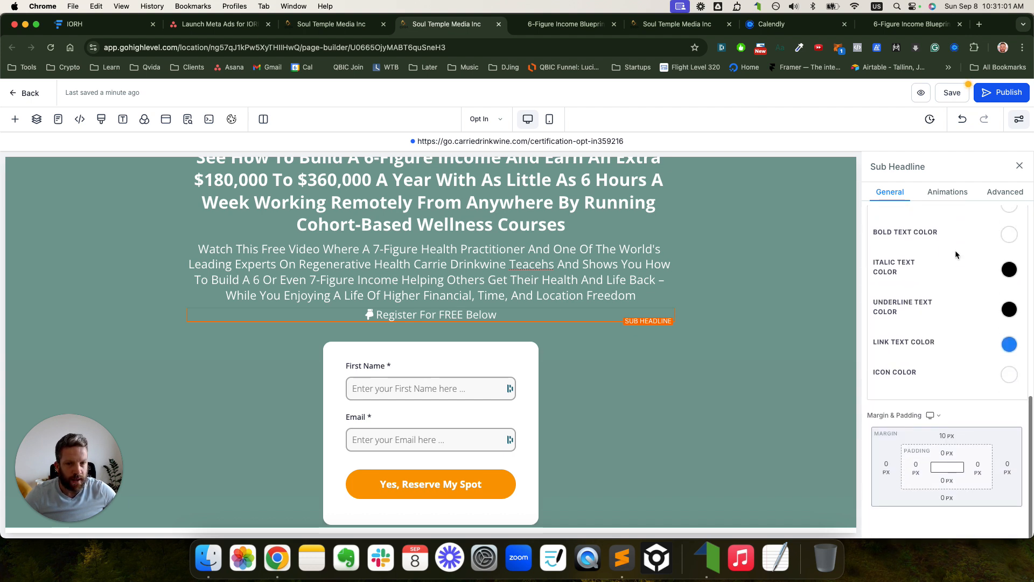
pyautogui.scroll(1, 965, 282)
pyautogui.scroll(2, 966, 281)
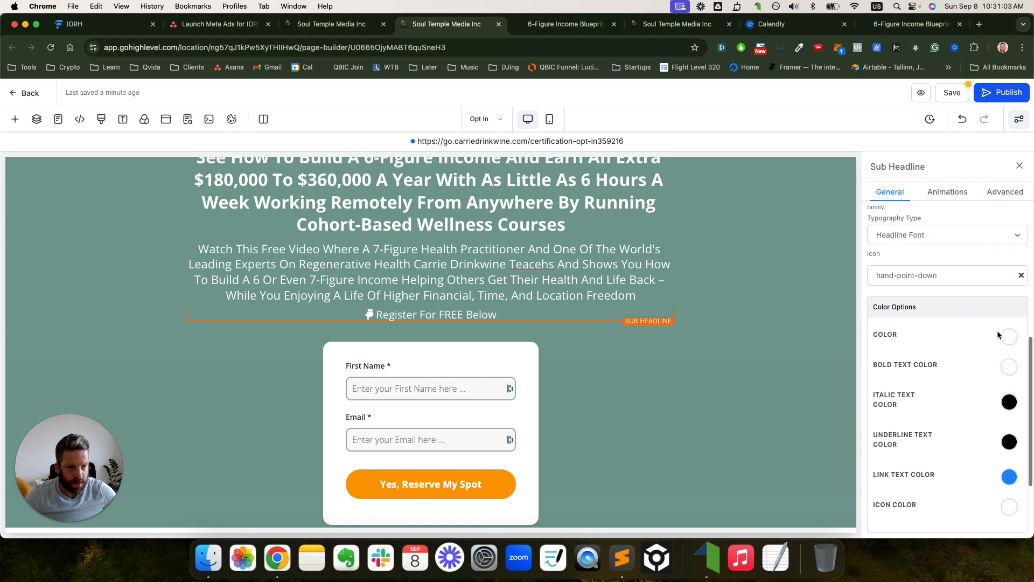
# - Rewrite the bold 'Register For FREE Below' line as 'Get Instant Free Access Below'
pyautogui.tripleClick(497, 312)
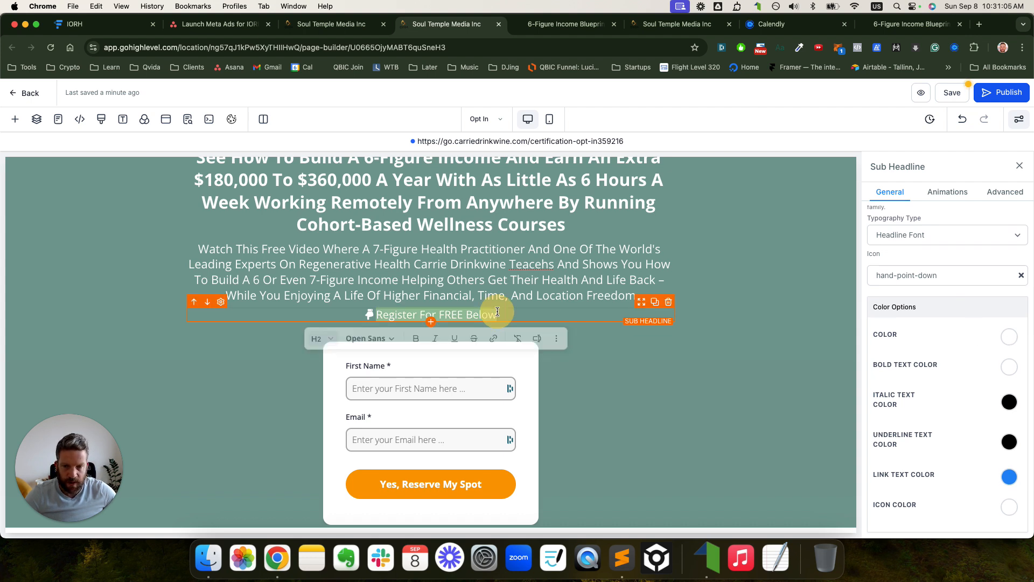
pyautogui.press('cmd+b')
pyautogui.doubleClick(403, 316)
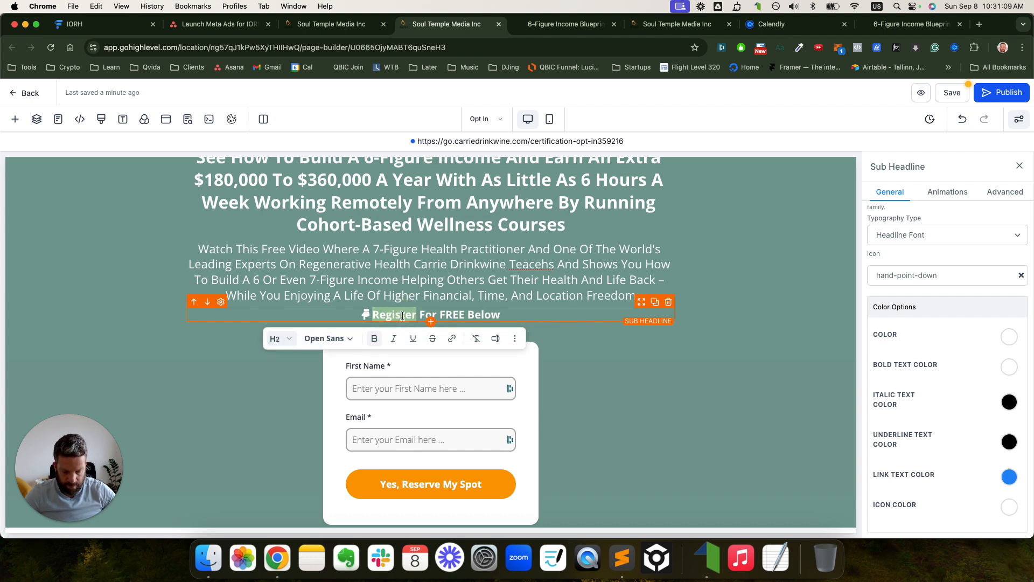
pyautogui.write('Get Ins')
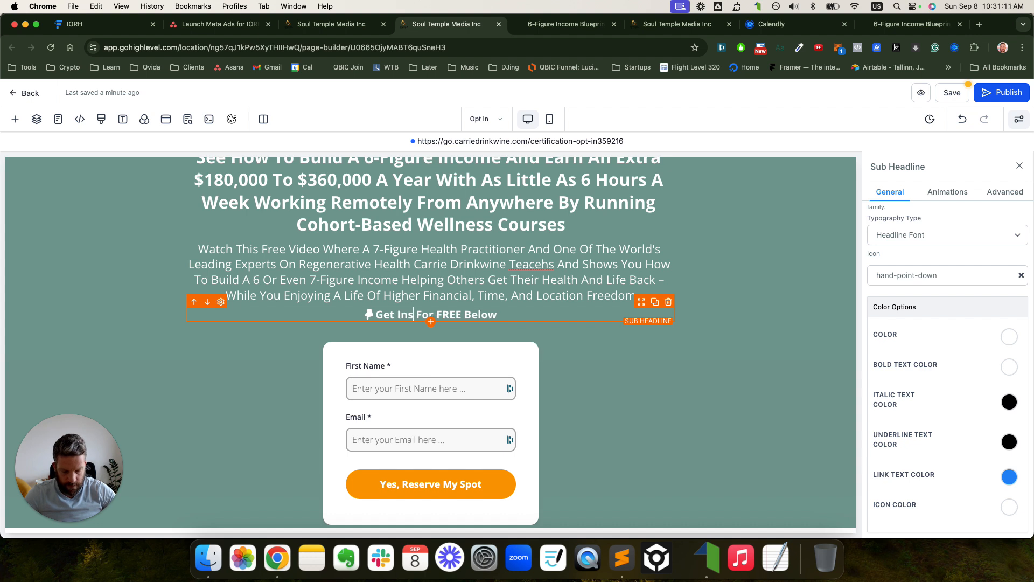
pyautogui.write('tant Free')
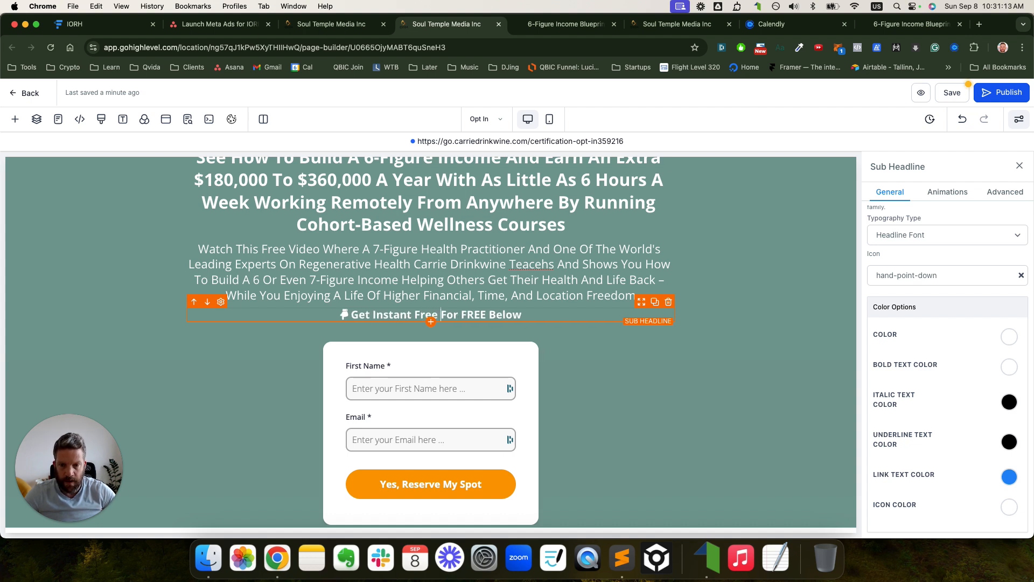
pyautogui.write(' Acces')
pyautogui.press('BackSpace')
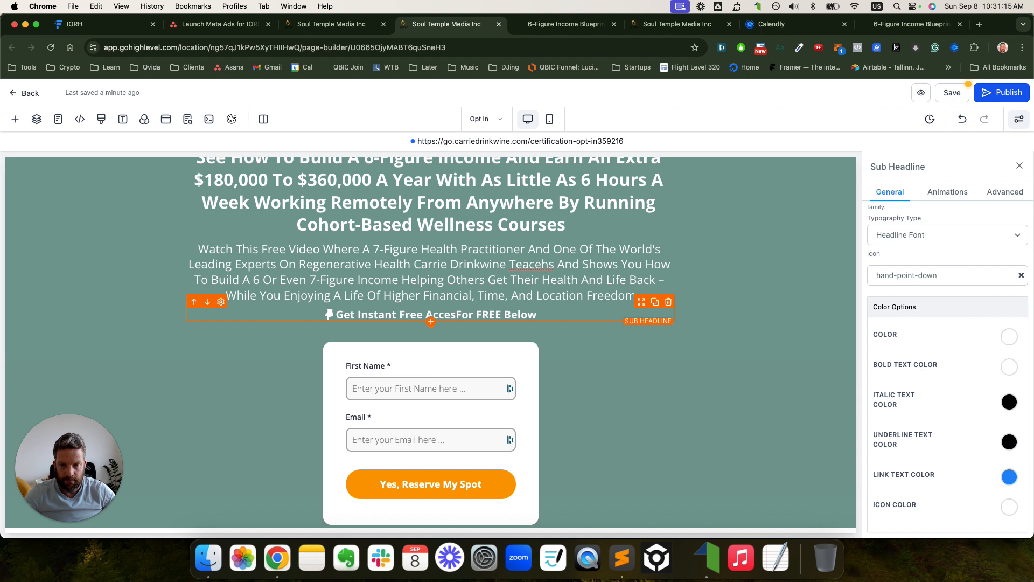
pyautogui.write('s')
pyautogui.press('BackSpace')
pyautogui.write('ss')
pyautogui.press('Right')
pyautogui.hotkey('shift', 'Right')
pyautogui.hotkey('shift', 'Right')
pyautogui.hotkey('shift', 'Right')
pyautogui.hotkey('shift', 'Right')
pyautogui.hotkey('shift', 'Right')
pyautogui.hotkey('shift', 'Right')
pyautogui.hotkey('shift', 'Right')
pyautogui.hotkey('shift', 'Right')
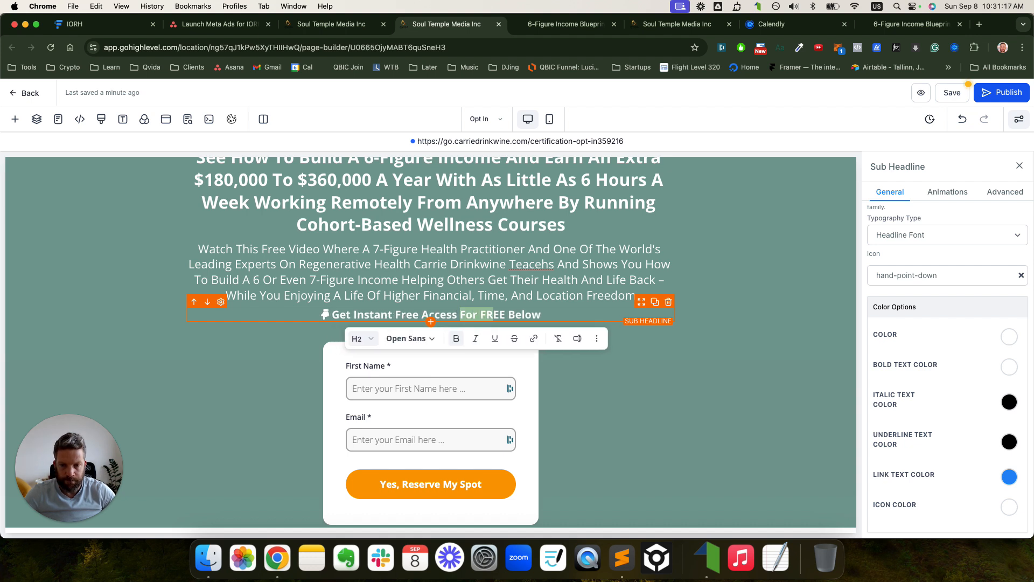
pyautogui.press('BackSpace')
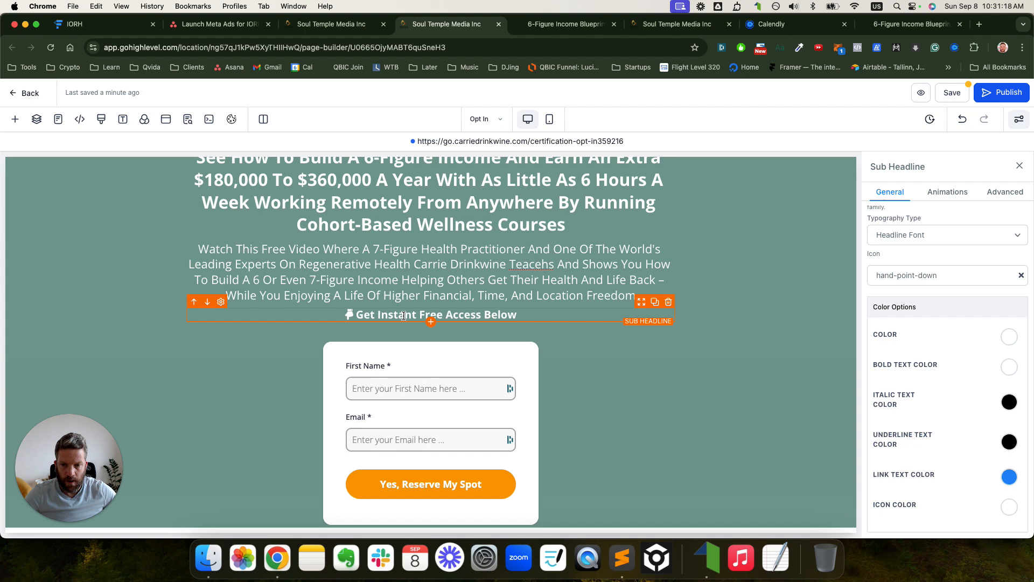
# - Make the line's bold text, text colour and icon pink, with a 20 px top margin
pyautogui.tripleClick(512, 317)
pyautogui.click(1010, 367)
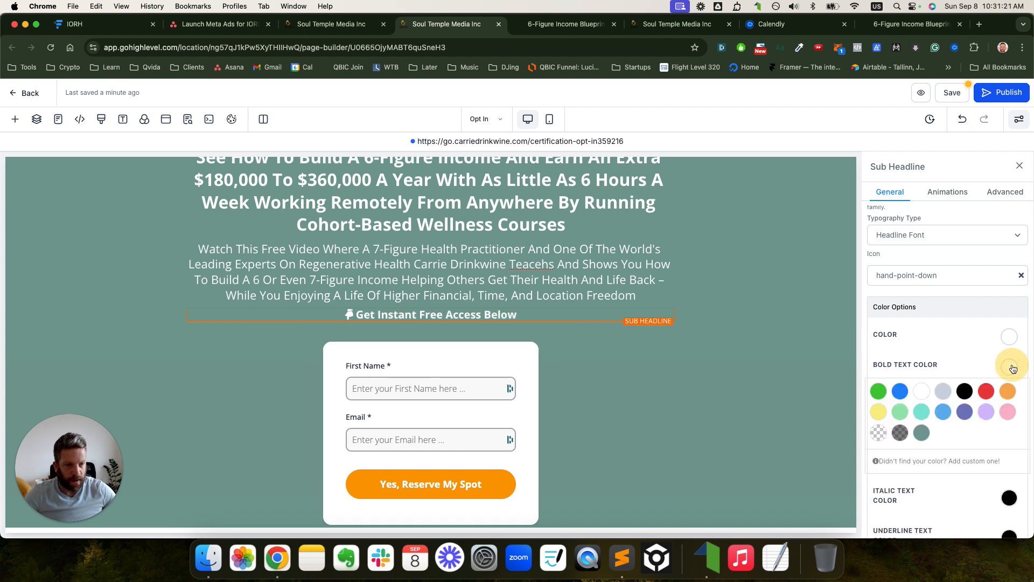
pyautogui.click(1009, 413)
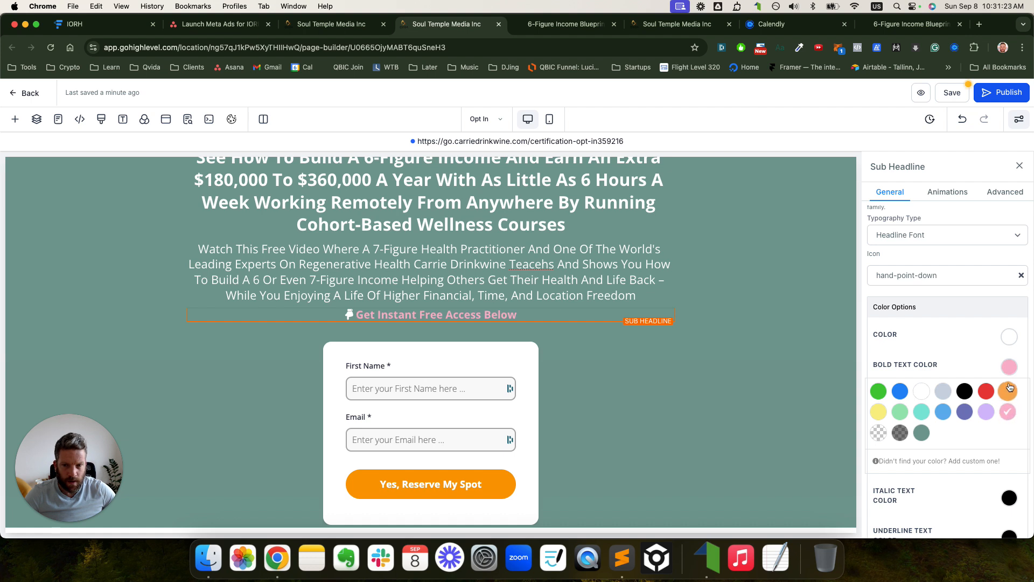
pyautogui.click(1010, 338)
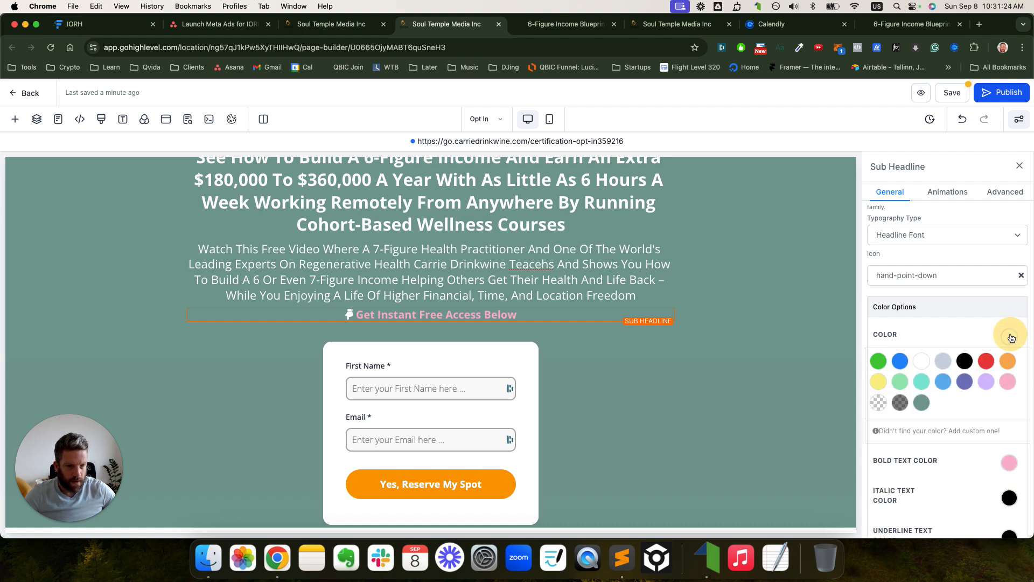
pyautogui.click(1008, 382)
pyautogui.scroll(-3, 1009, 426)
pyautogui.click(1009, 407)
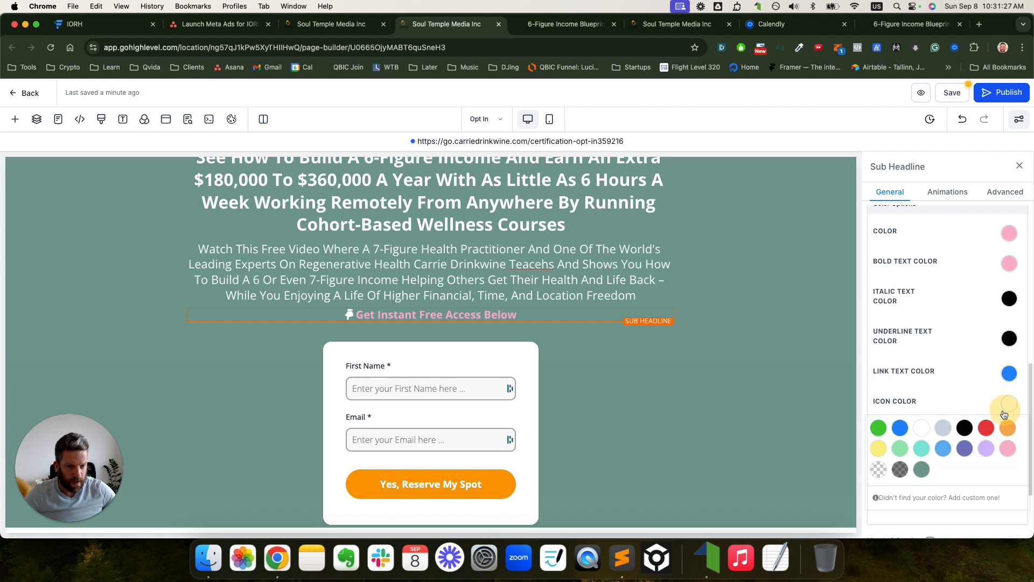
pyautogui.click(1008, 448)
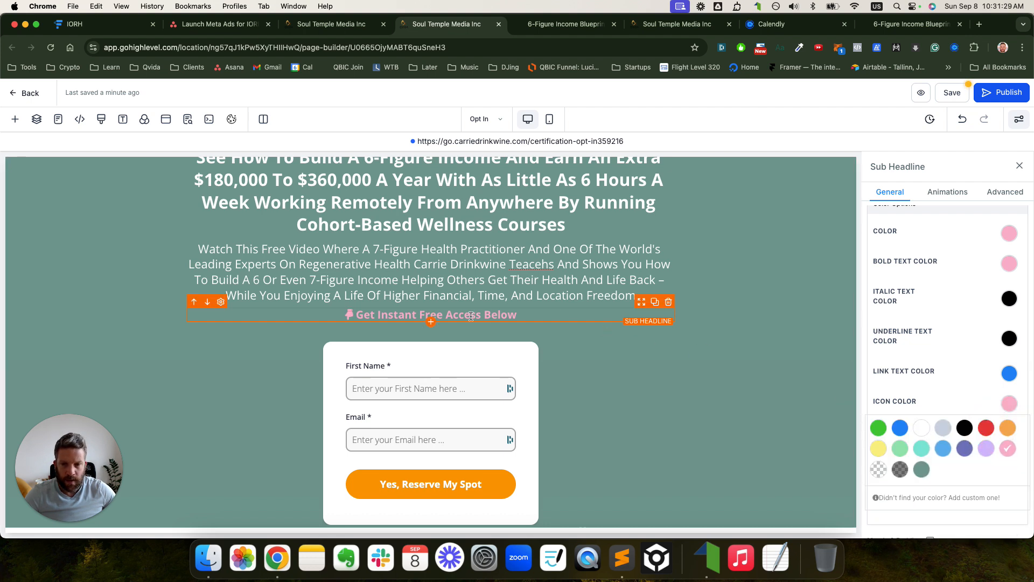
pyautogui.scroll(-3, 949, 431)
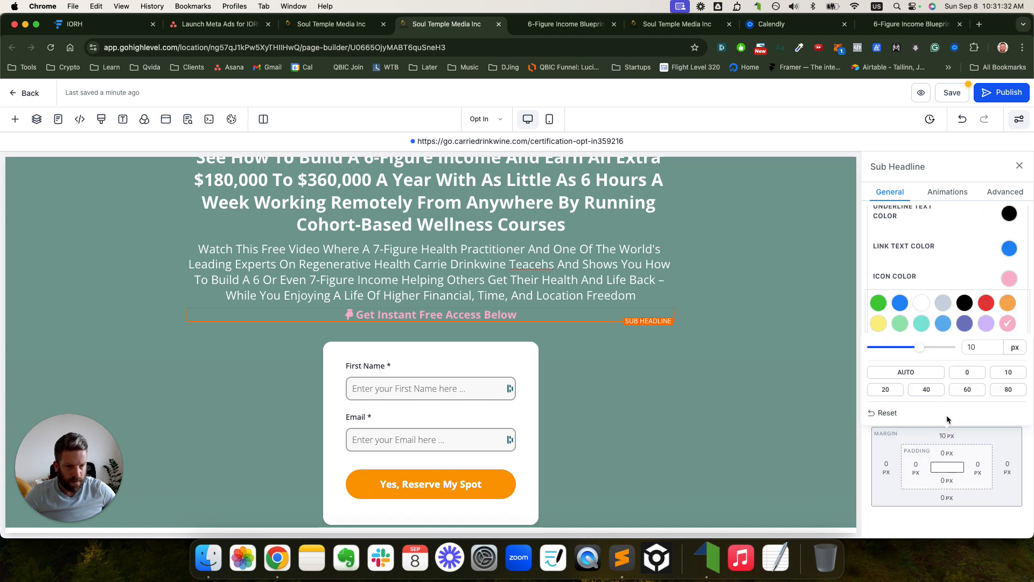
pyautogui.click(886, 389)
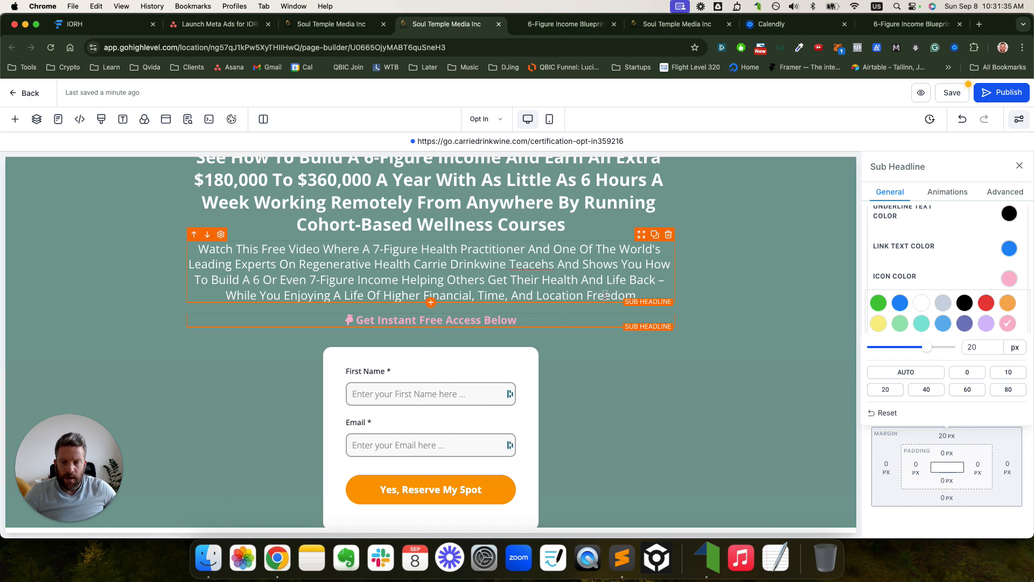
# - Hide the Instructor section in Layers so the Blueprint image leads straight to the footer
pyautogui.scroll(2, 592, 280)
pyautogui.scroll(-8, 552, 275)
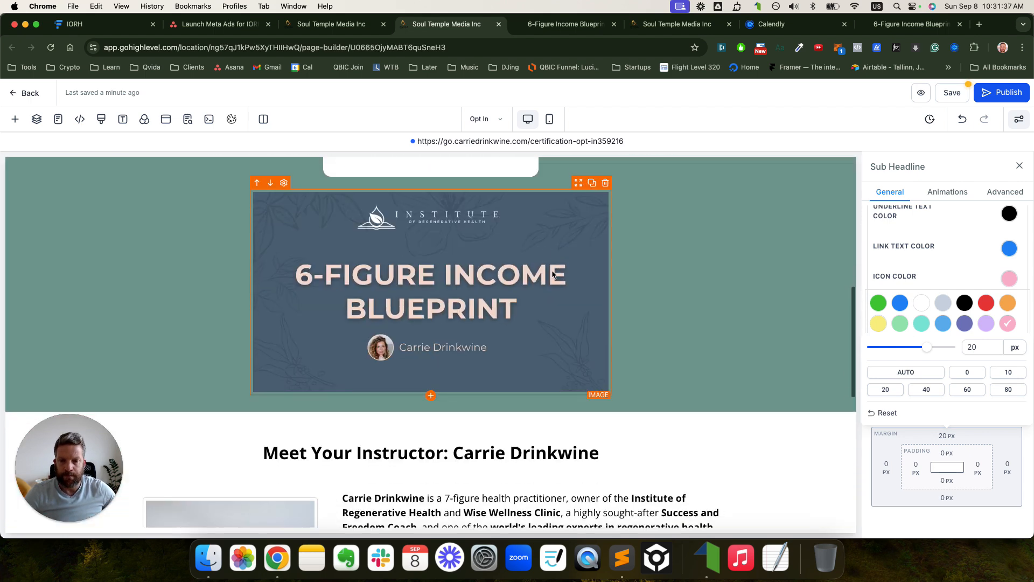
pyautogui.scroll(3, 550, 277)
pyautogui.scroll(-6, 550, 276)
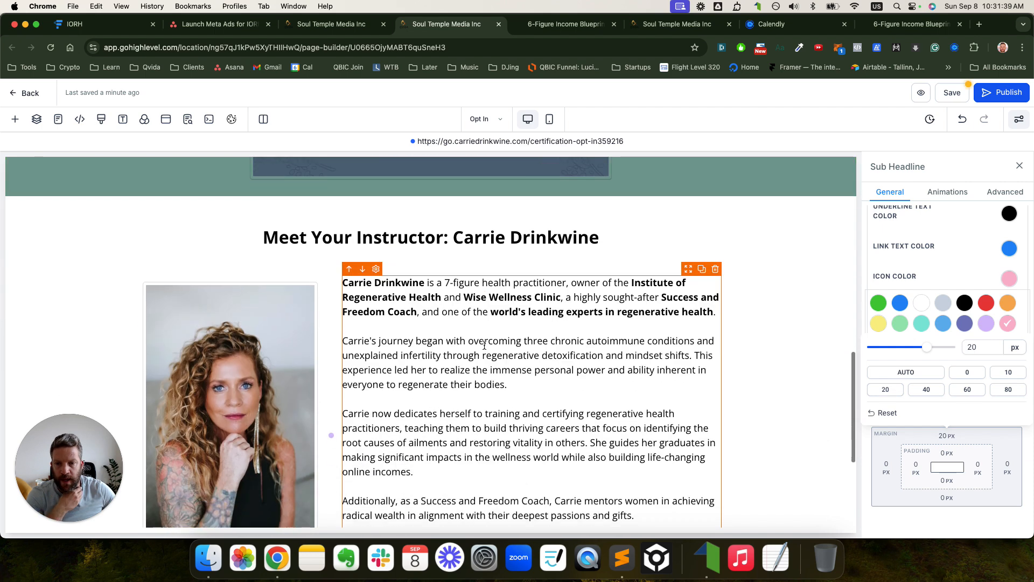
pyautogui.scroll(2, 405, 227)
pyautogui.scroll(1, 405, 227)
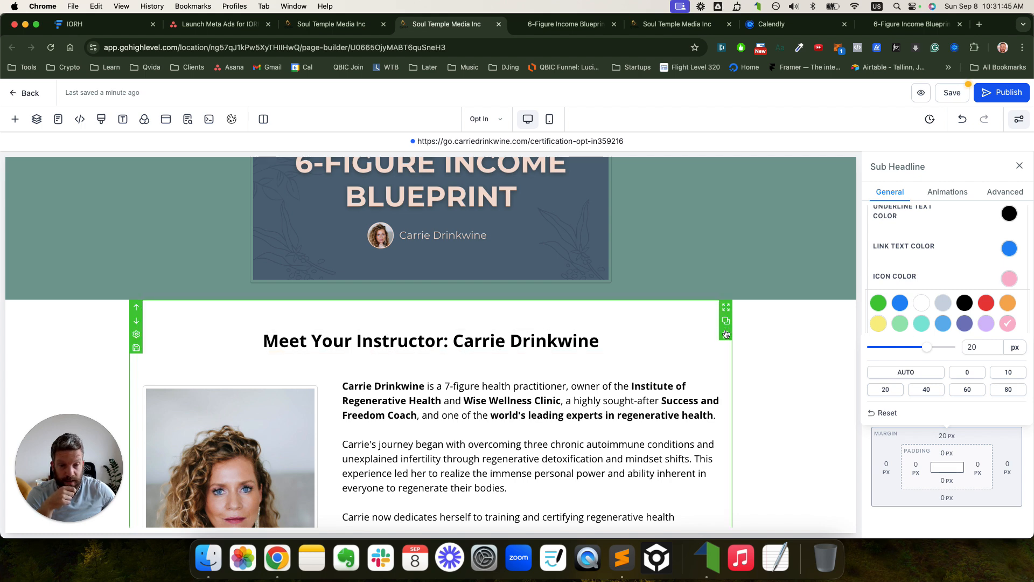
pyautogui.click(37, 119)
pyautogui.click(11, 201)
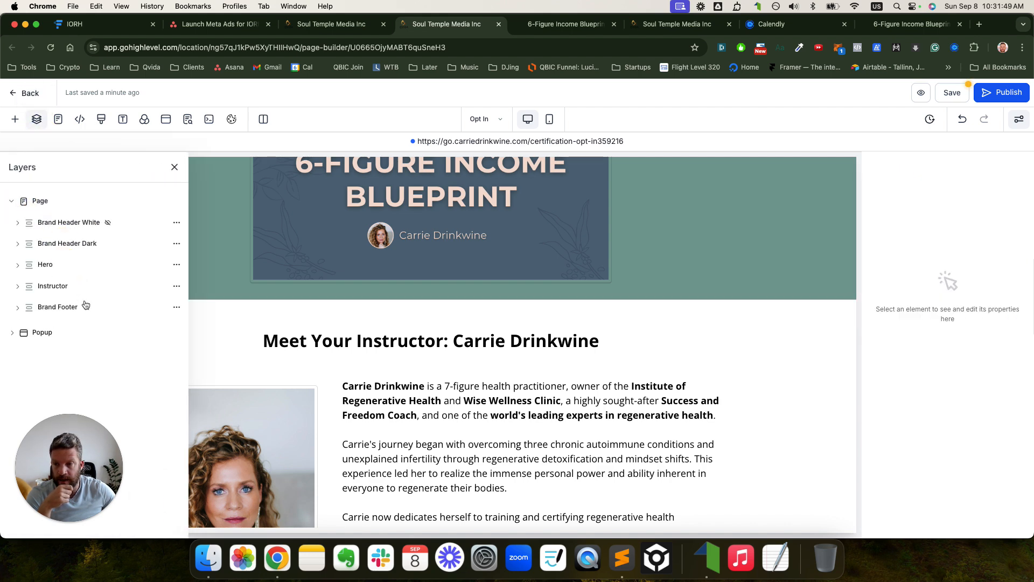
pyautogui.click(176, 286)
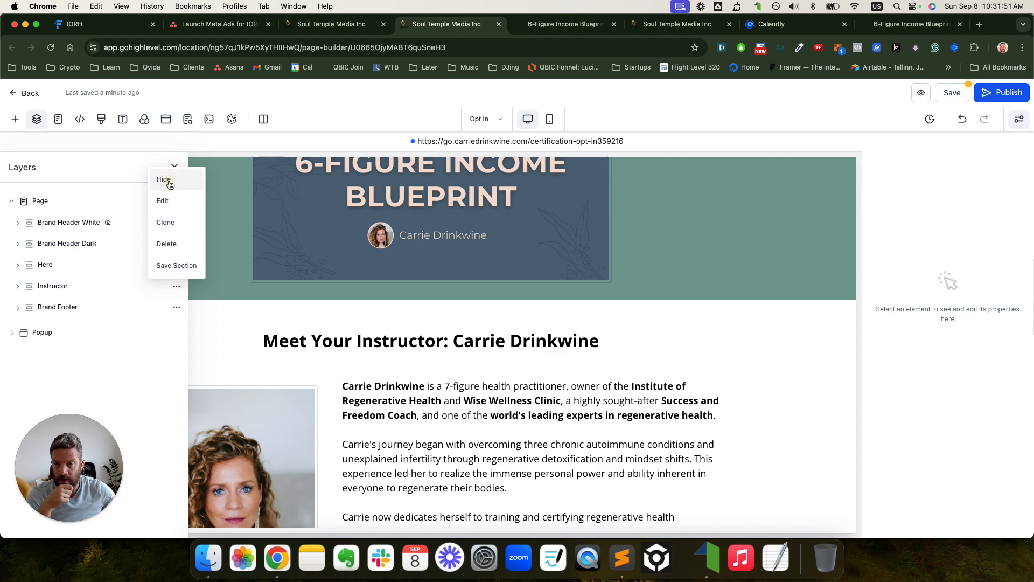
pyautogui.click(165, 178)
pyautogui.click(175, 167)
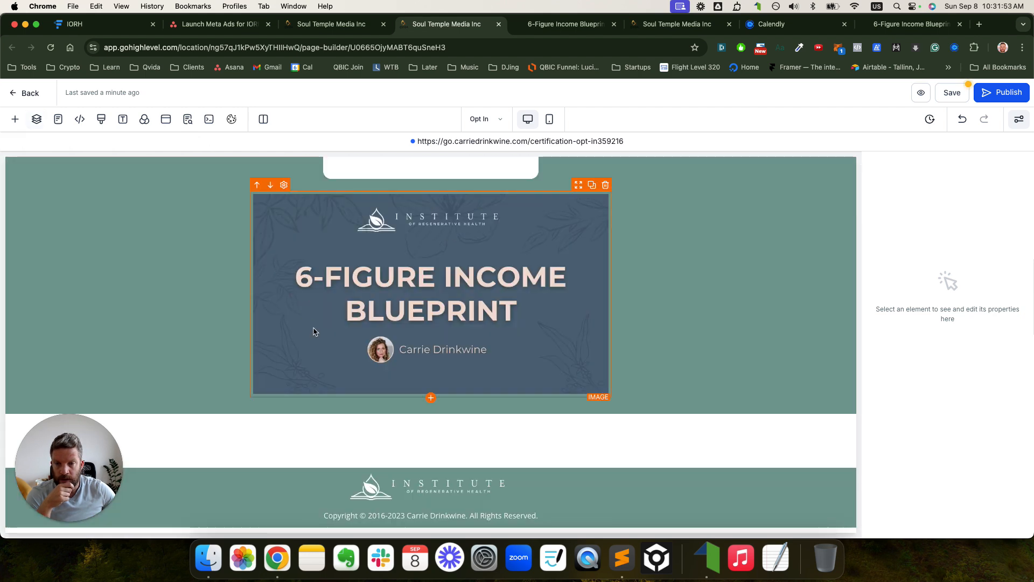
pyautogui.scroll(3, 319, 327)
pyautogui.scroll(-3, 321, 328)
pyautogui.scroll(3, 321, 323)
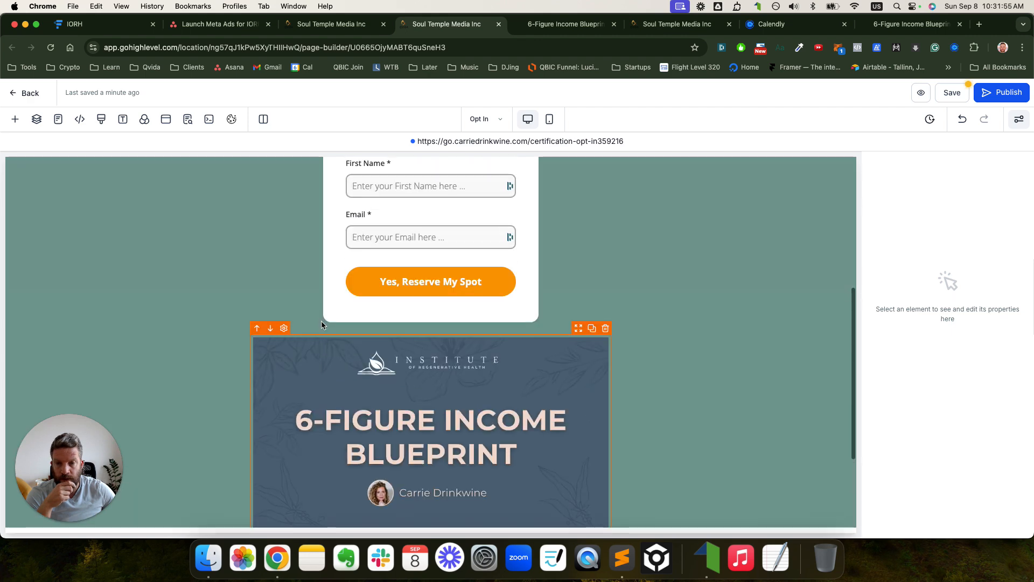
pyautogui.scroll(5, 703, 224)
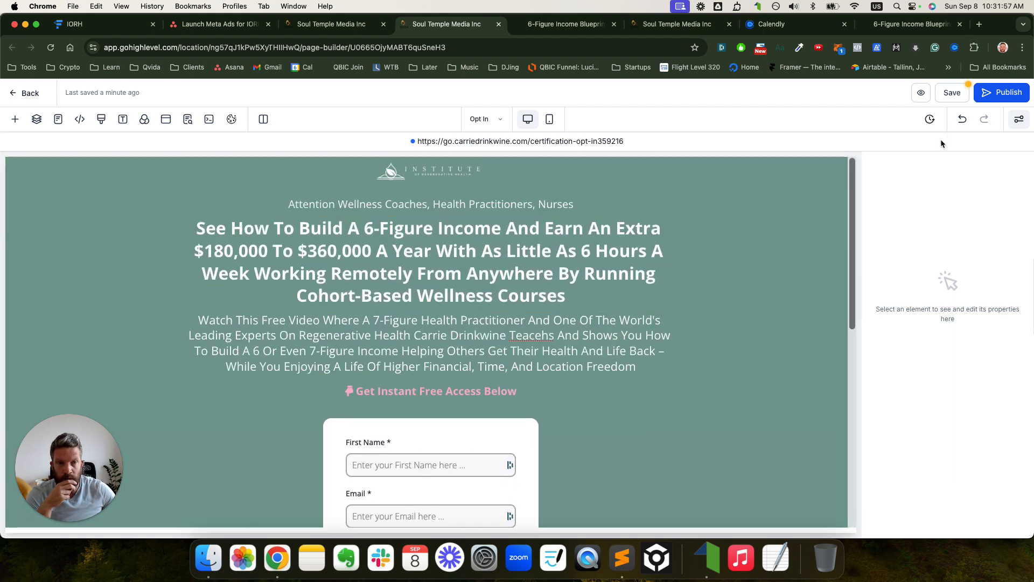
# - Save the opt-in page edits, dismissing the SEO Meta Data panel, then view the mobile layout
pyautogui.click(951, 93)
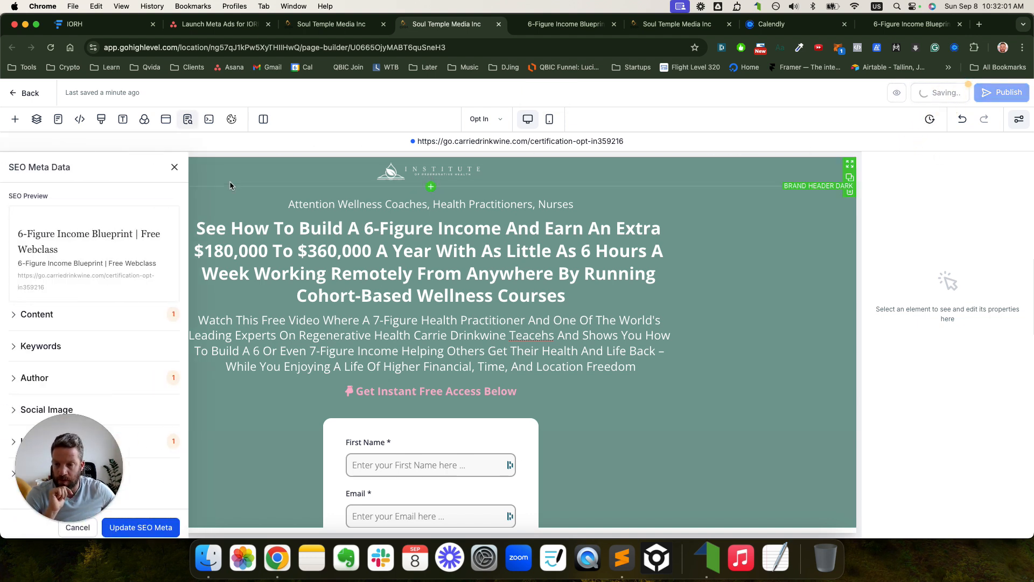
pyautogui.click(175, 167)
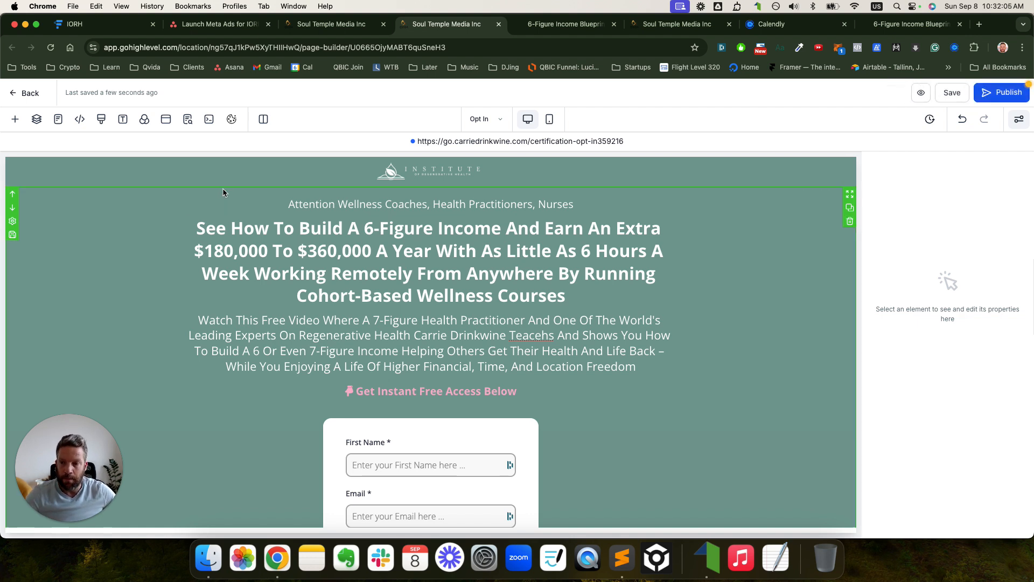
pyautogui.click(950, 95)
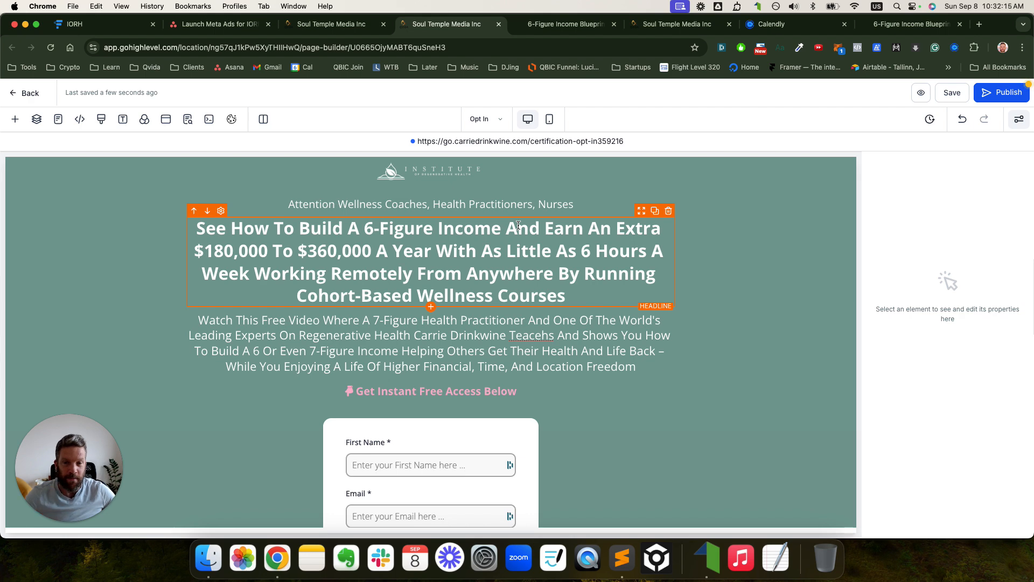
pyautogui.scroll(-10, 498, 241)
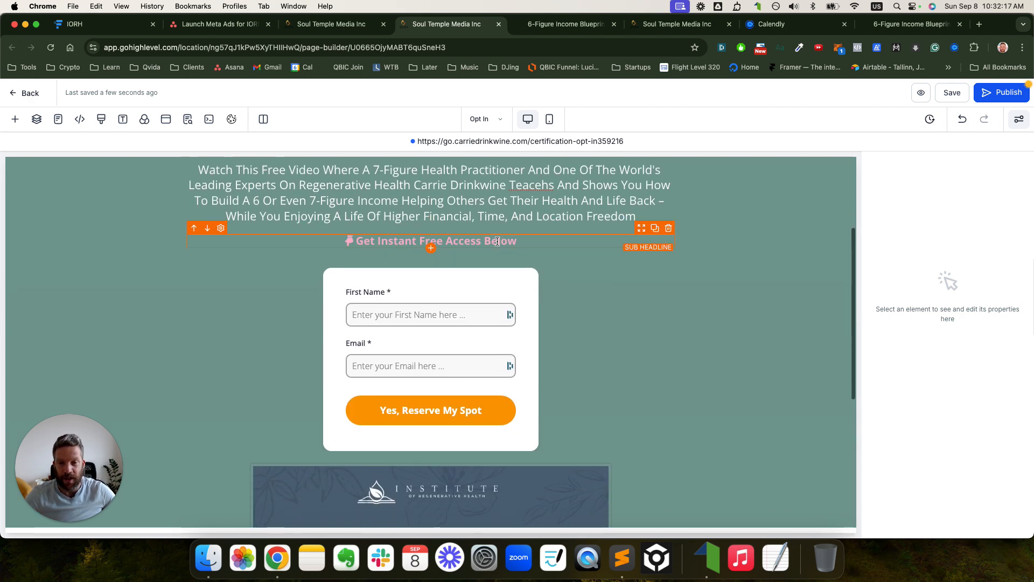
pyautogui.scroll(10, 499, 239)
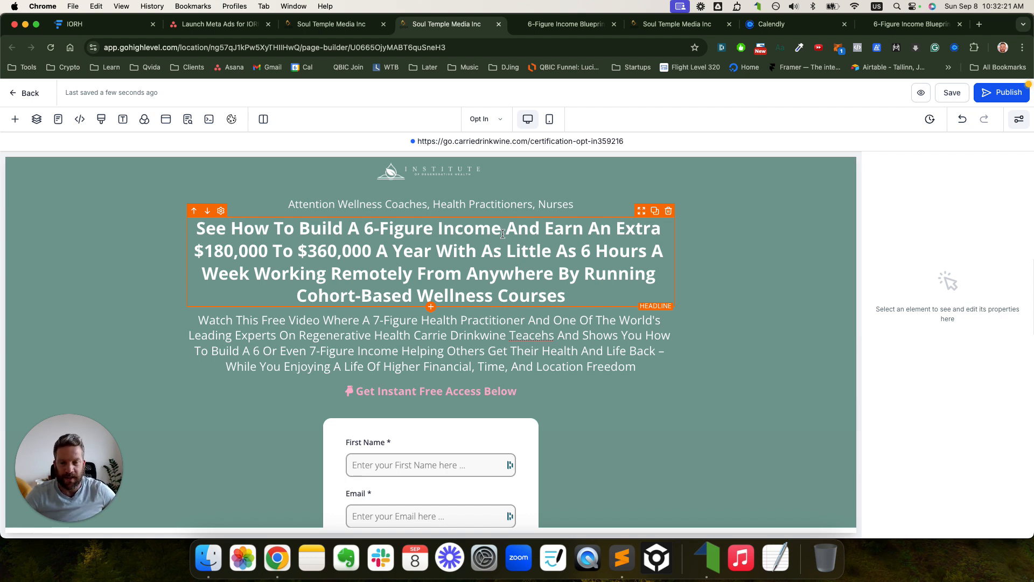
pyautogui.click(955, 94)
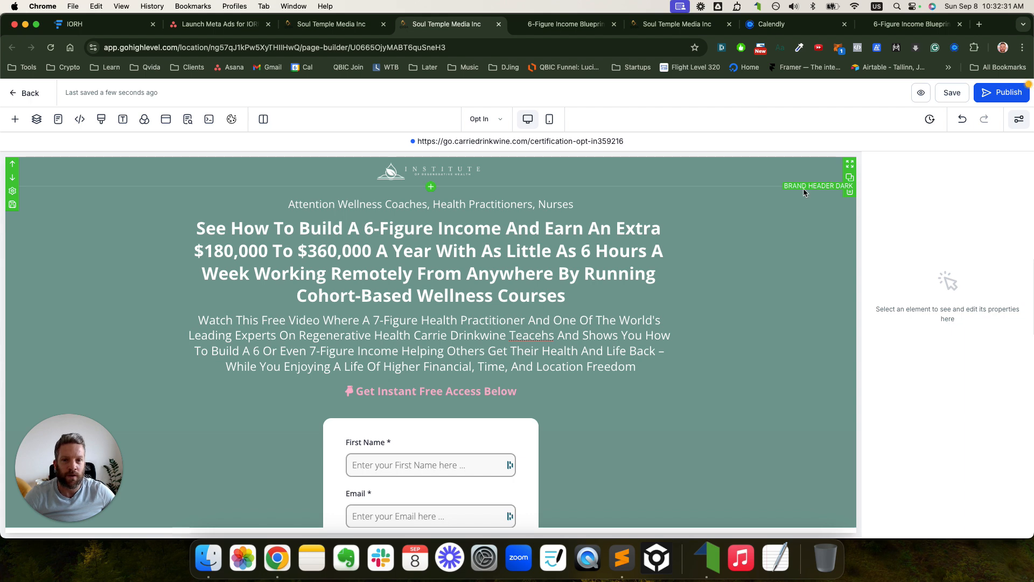
pyautogui.click(550, 119)
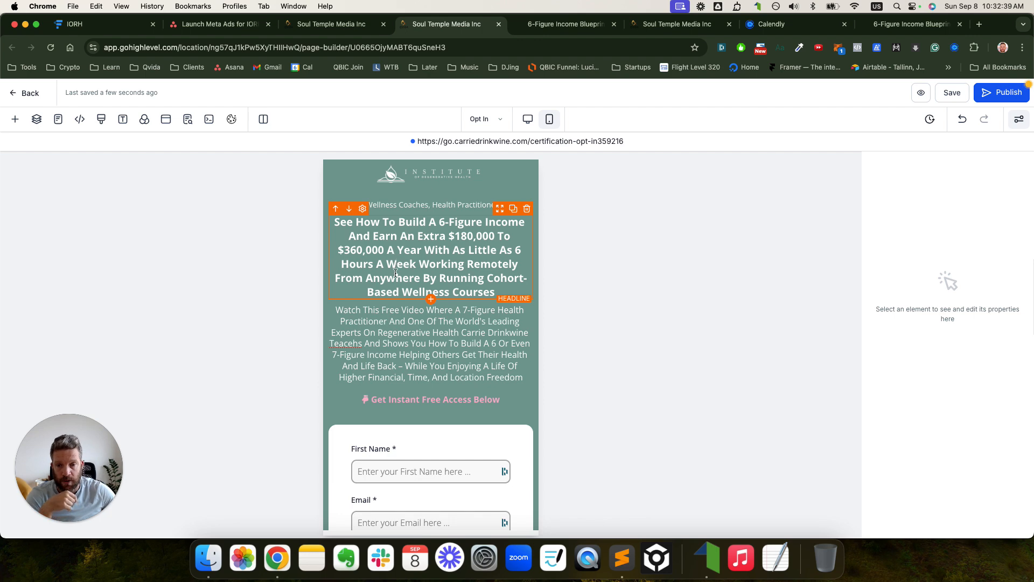
# - Correct 'Teacehs' to 'Teaches' in the sub-headline using the spelling suggestion
pyautogui.click(349, 343)
pyautogui.rightClick(348, 343)
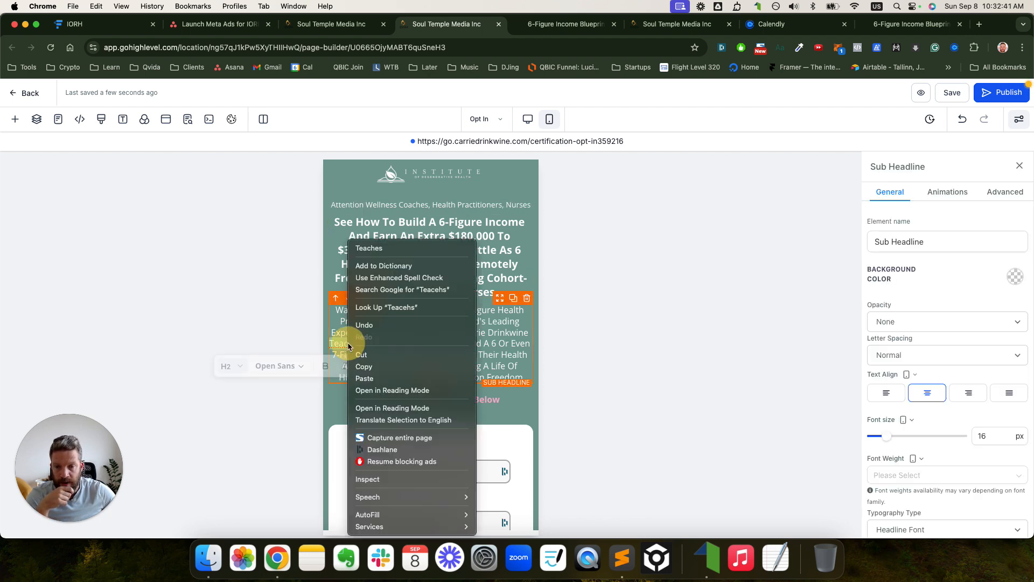
pyautogui.click(377, 249)
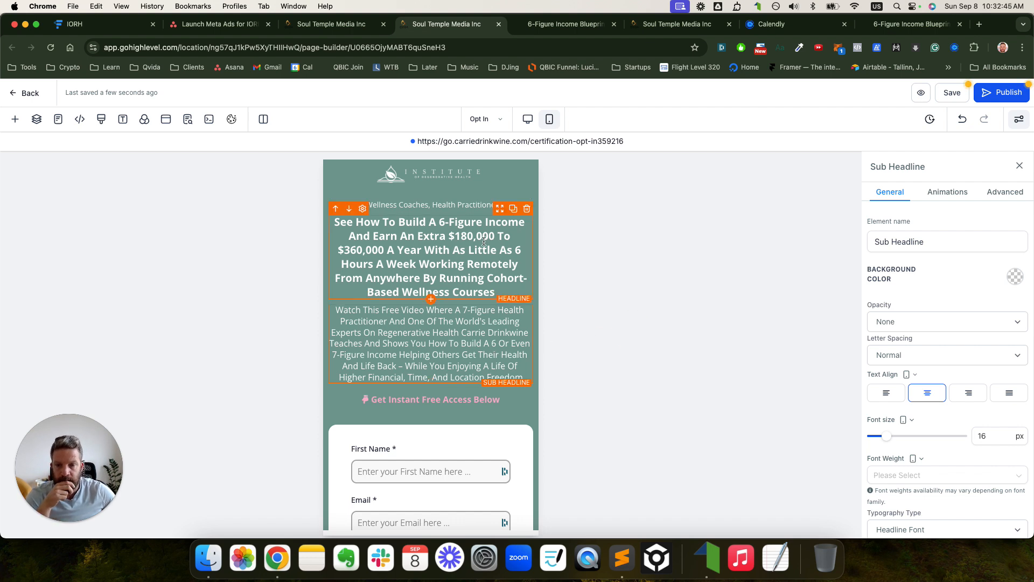
# - Publish the opt-in page and return to the Certification funnel's steps
pyautogui.scroll(-3, 442, 364)
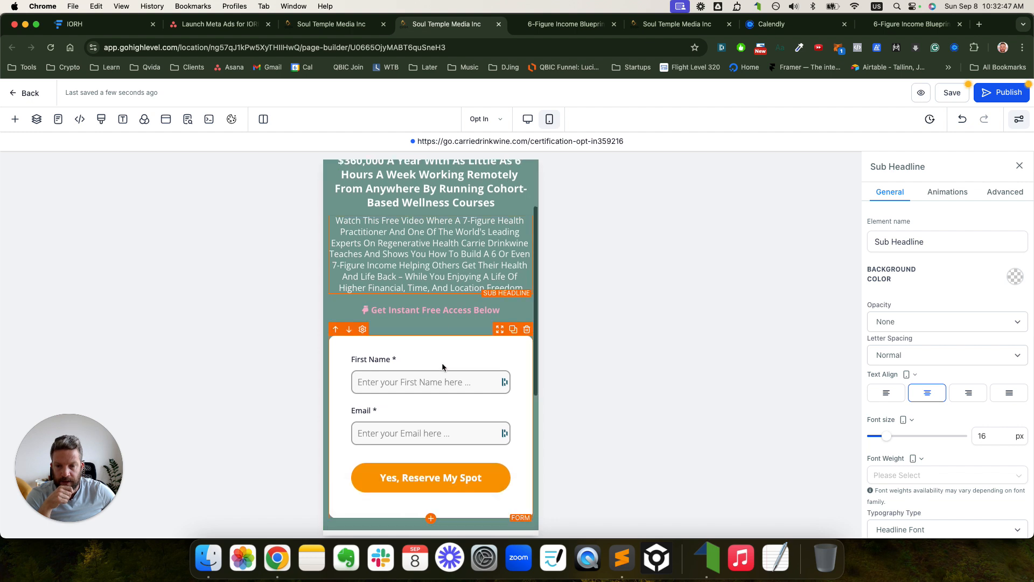
pyautogui.scroll(-4, 442, 367)
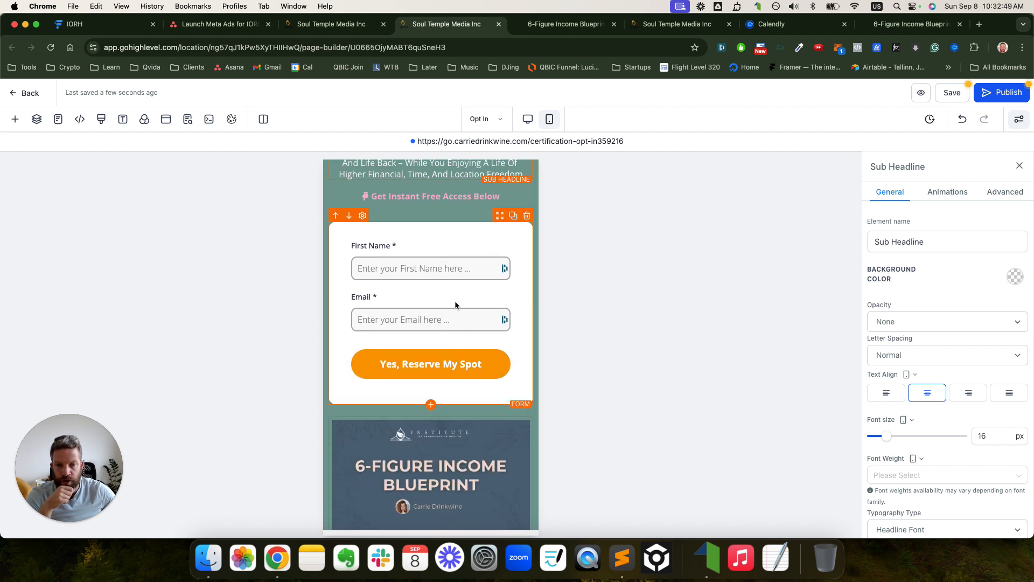
pyautogui.scroll(-5, 455, 301)
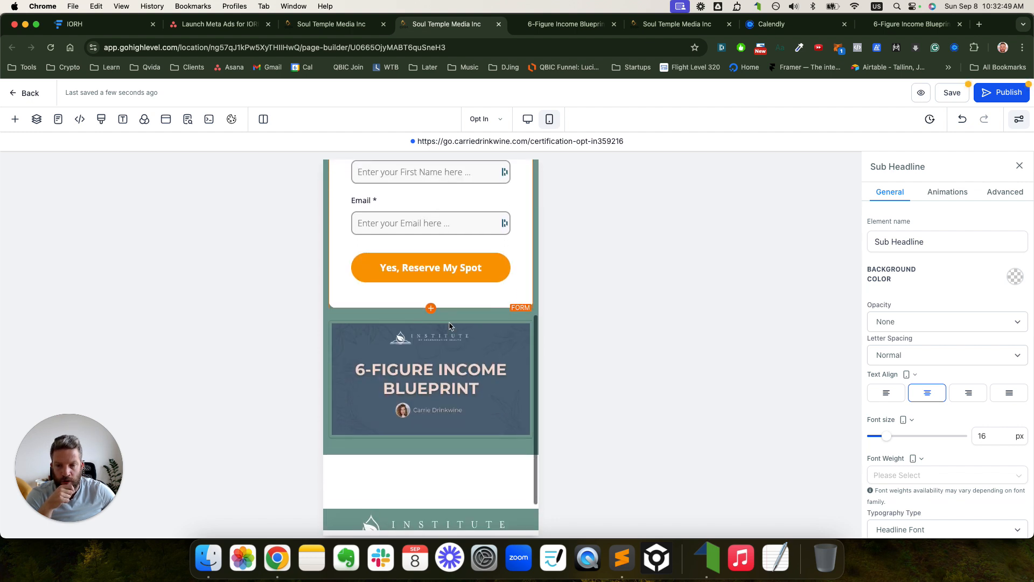
pyautogui.click(997, 94)
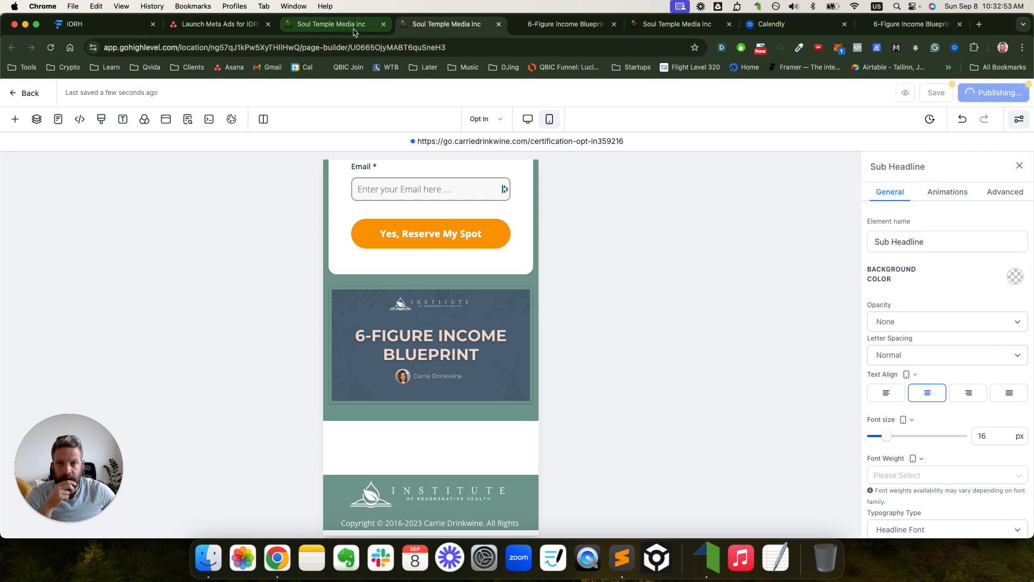
pyautogui.click(340, 28)
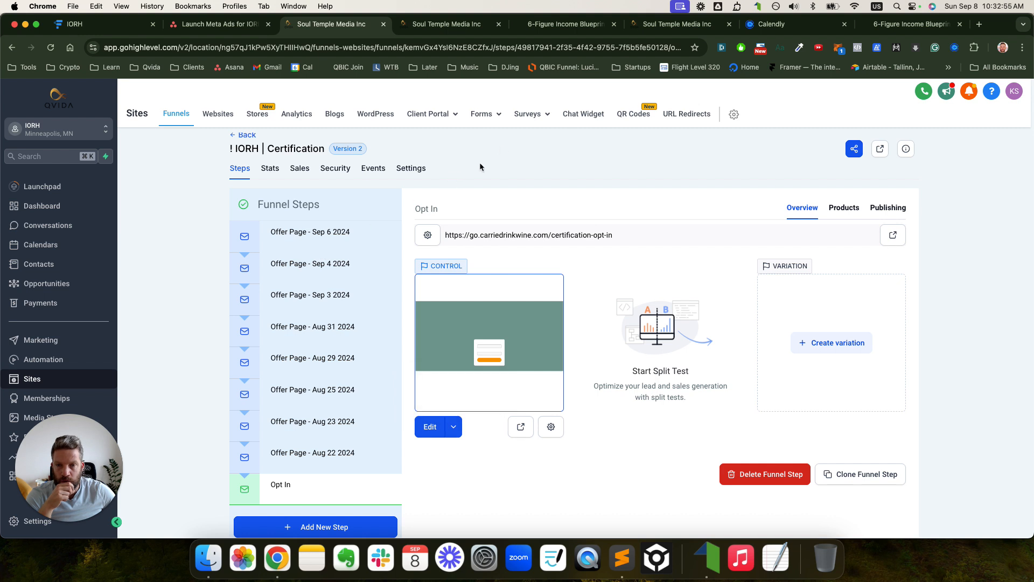
# - Open the Forms builder in its own browser tab
pyautogui.rightClick(483, 138)
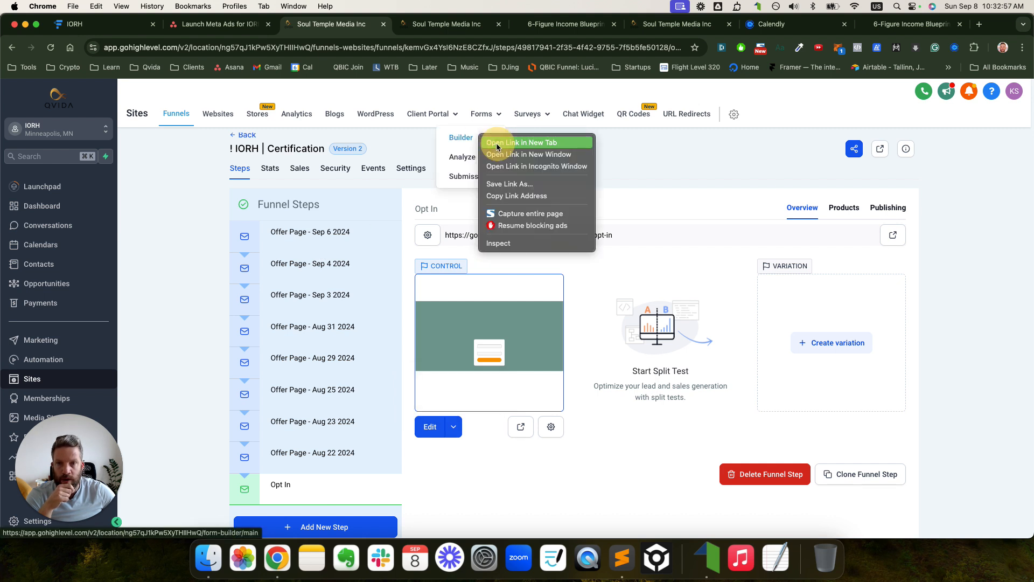
pyautogui.click(496, 142)
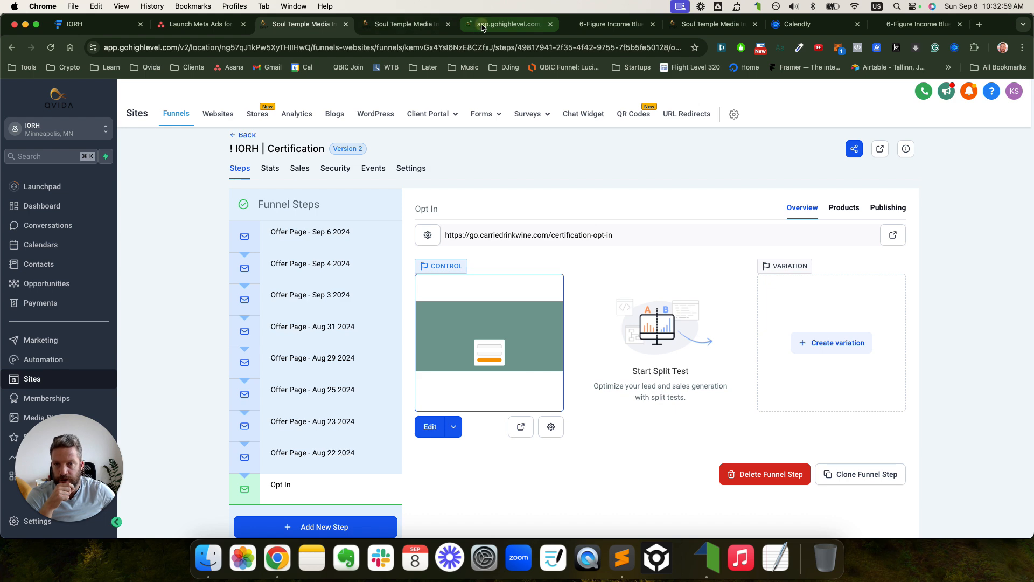
pyautogui.click(483, 26)
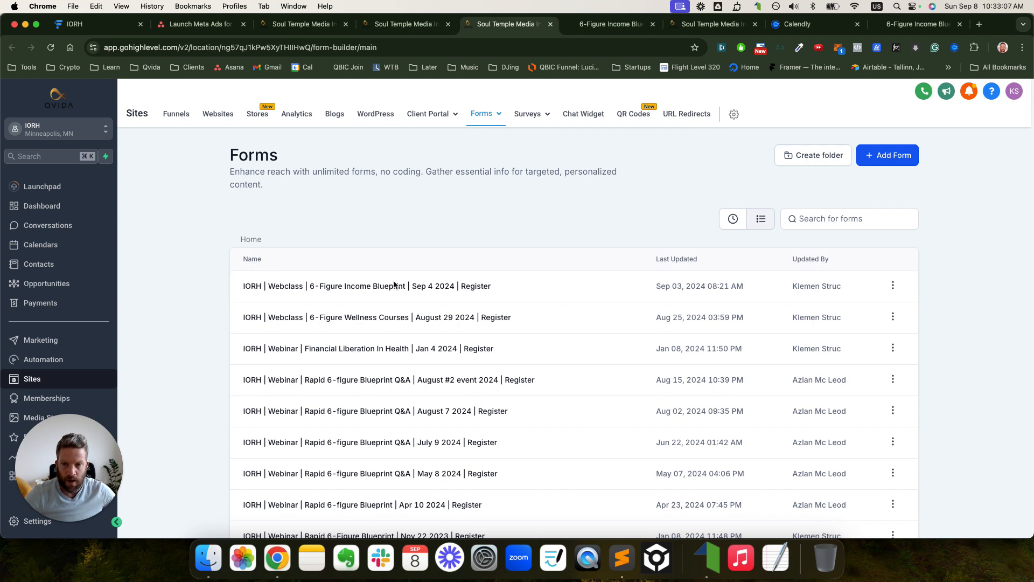
# - Duplicate the Sep 4 2024 Webclass form, naming the copy 'IORH | Opt In | Sep 8 2024'
pyautogui.click(892, 285)
pyautogui.click(882, 192)
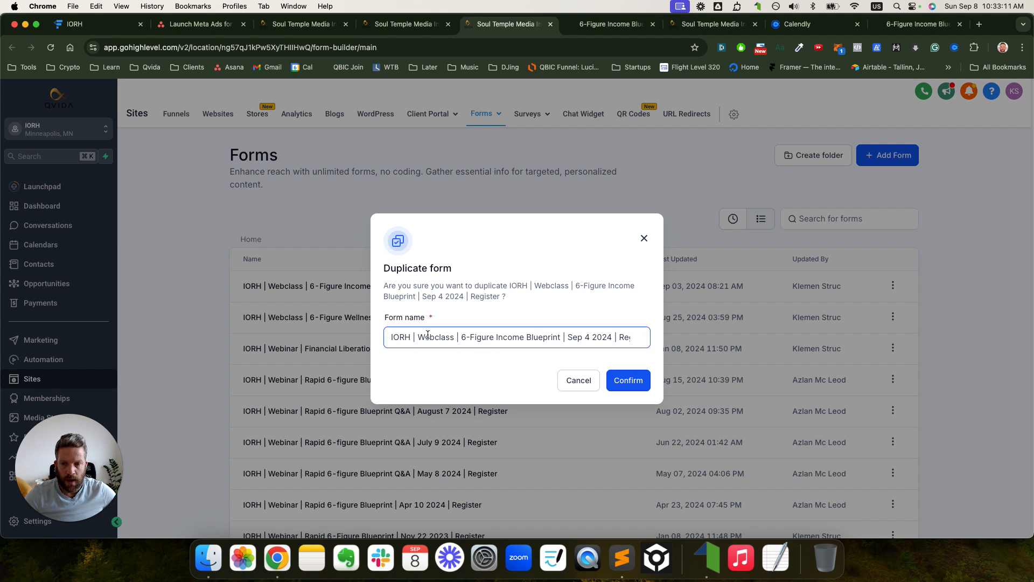
pyautogui.moveTo(420, 338); pyautogui.dragTo(456, 340)
pyautogui.write('Opt-')
pyautogui.press('BackSpace')
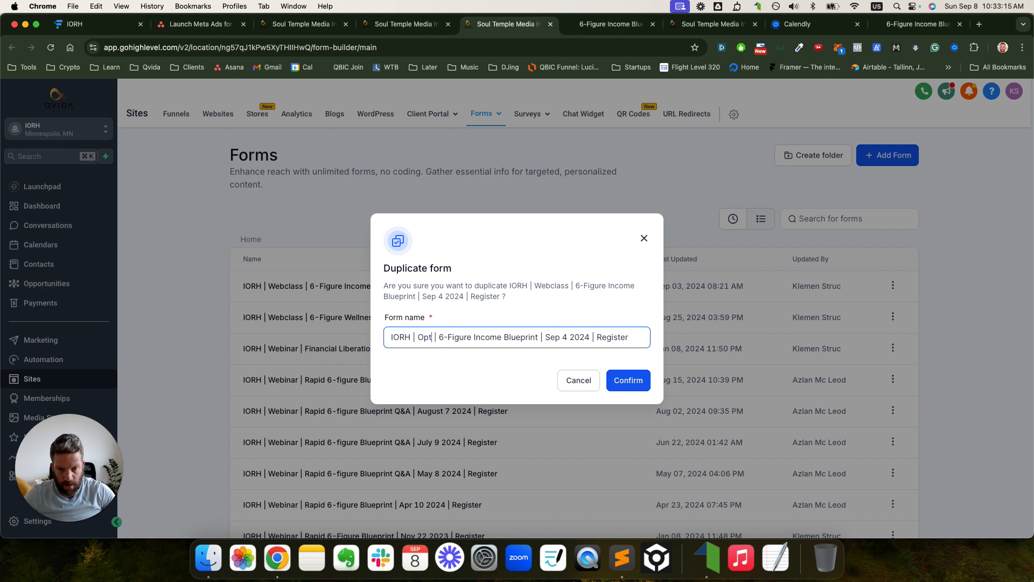
pyautogui.write('In')
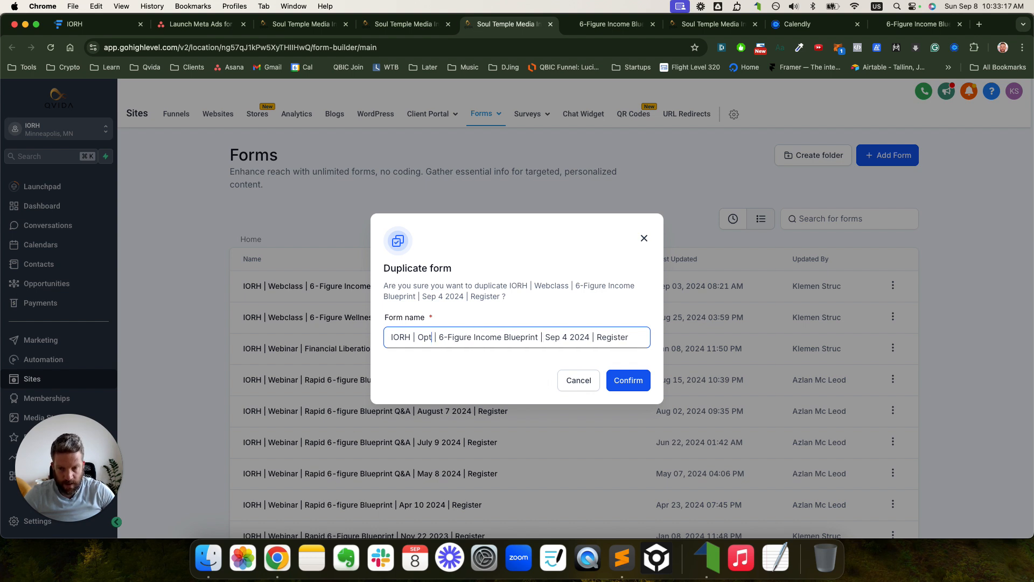
pyautogui.press('shift+super+Right')
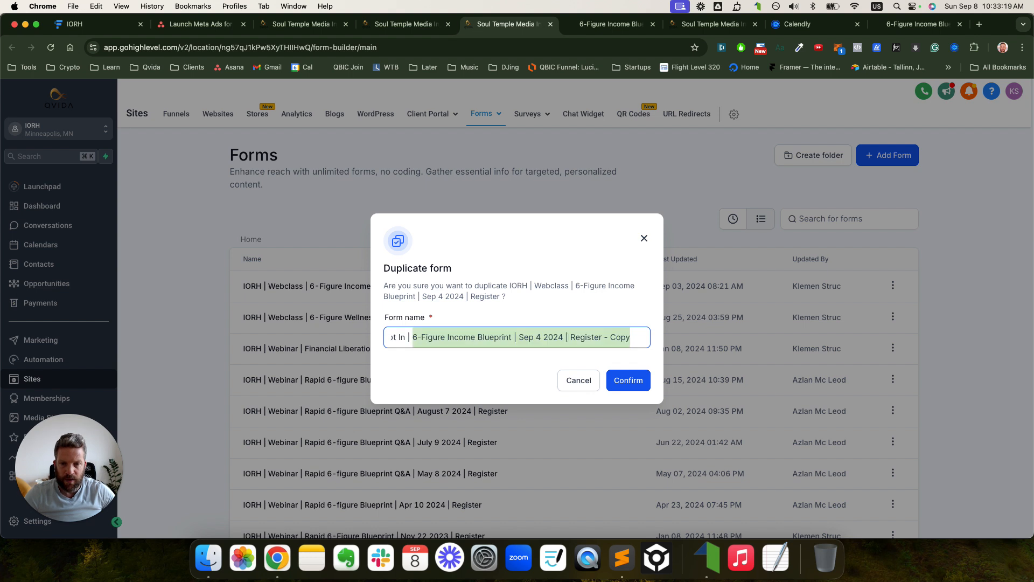
pyautogui.write('Sep')
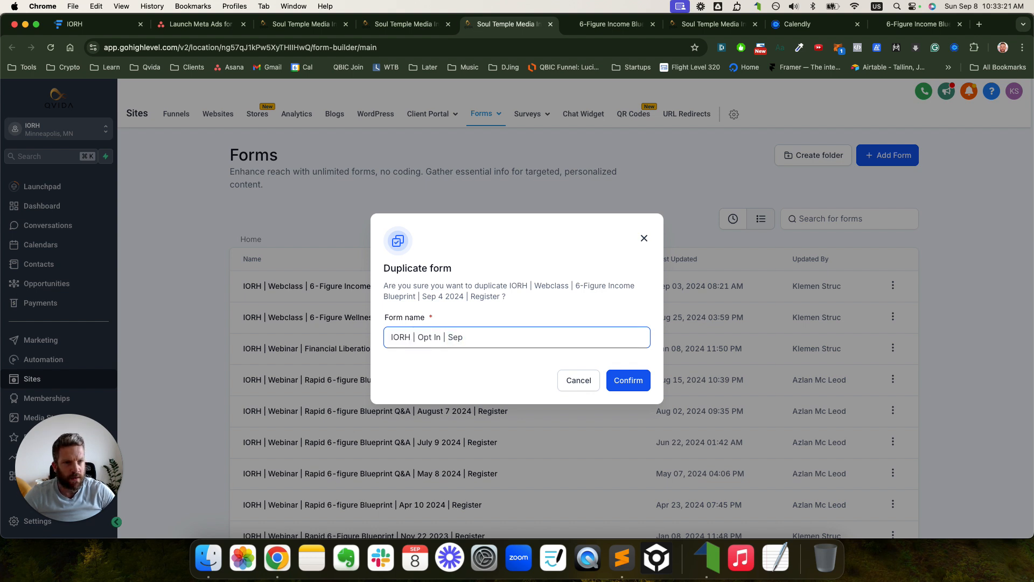
pyautogui.write(' 8 202')
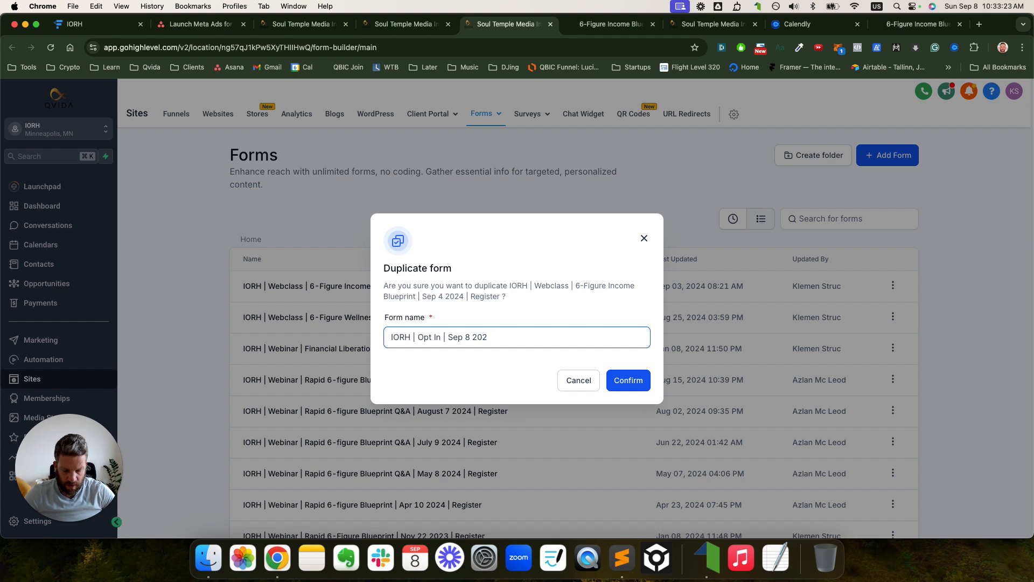
pyautogui.write('4')
pyautogui.press('super+a')
pyautogui.click(617, 387)
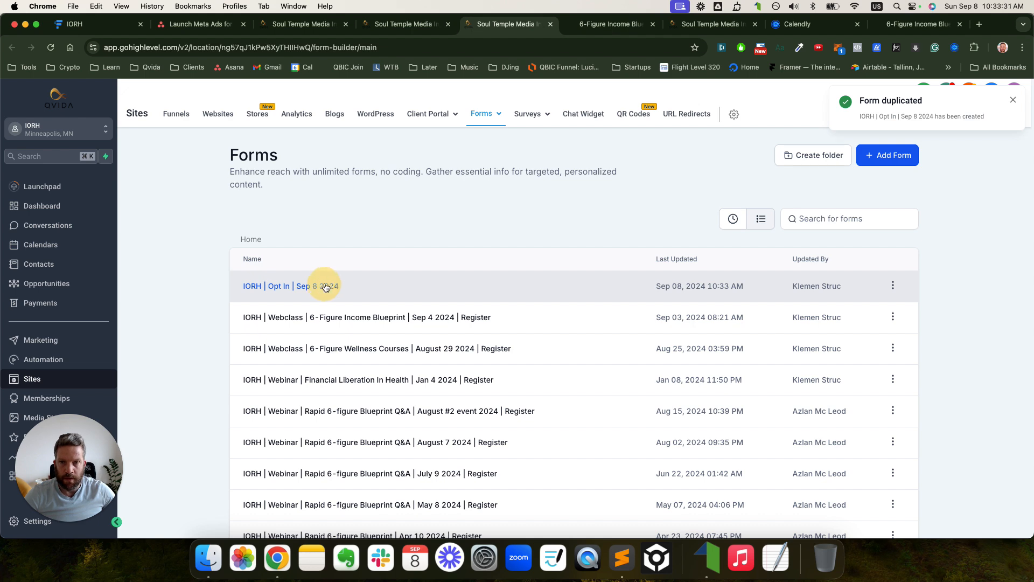
# - Open the new 'IORH | Opt In | Sep 8 2024' form in the form builder
pyautogui.rightClick(332, 286)
pyautogui.click(300, 290)
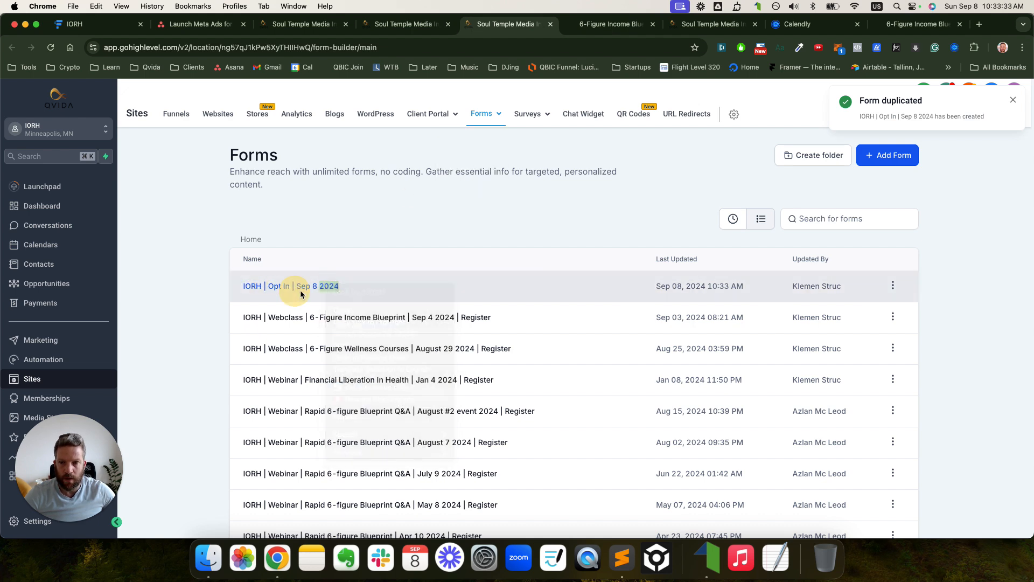
pyautogui.click(303, 291)
pyautogui.click(312, 290)
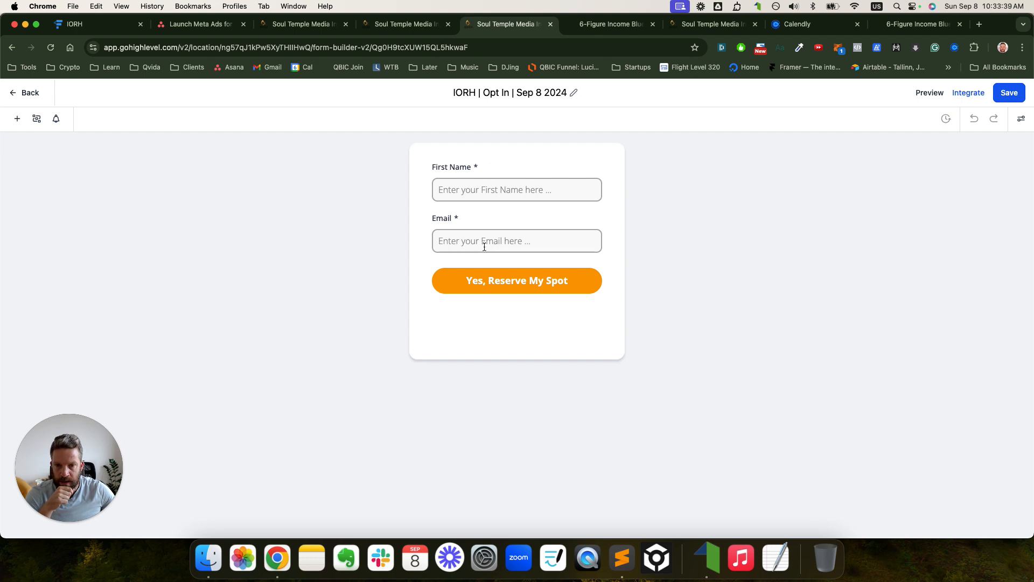
# - Change the submit button text from 'Reserve My Spot' to 'Yes, Show Me The Video' and save
pyautogui.click(537, 280)
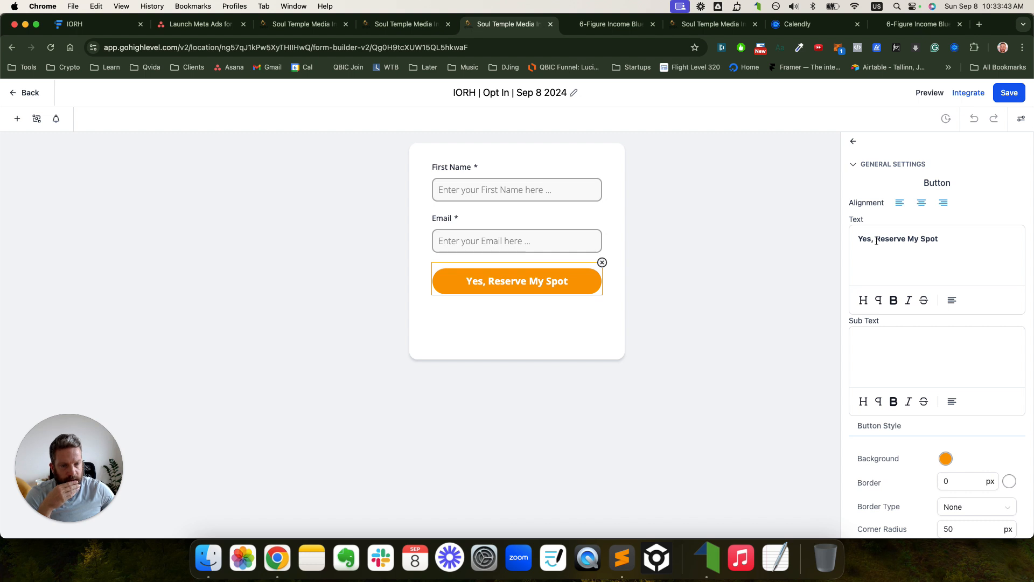
pyautogui.moveTo(877, 241); pyautogui.dragTo(943, 240)
pyautogui.write('S')
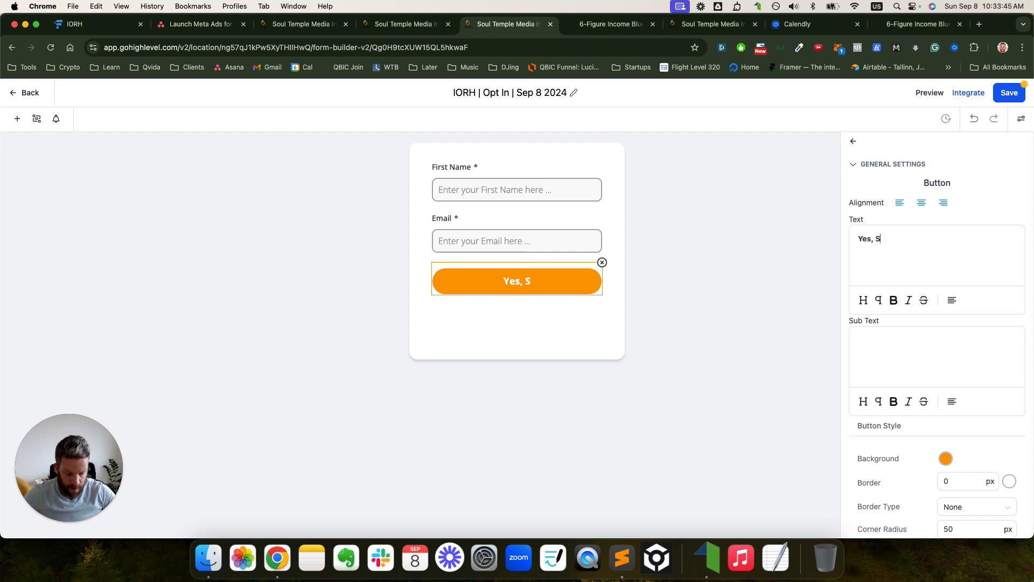
pyautogui.write('how Me The')
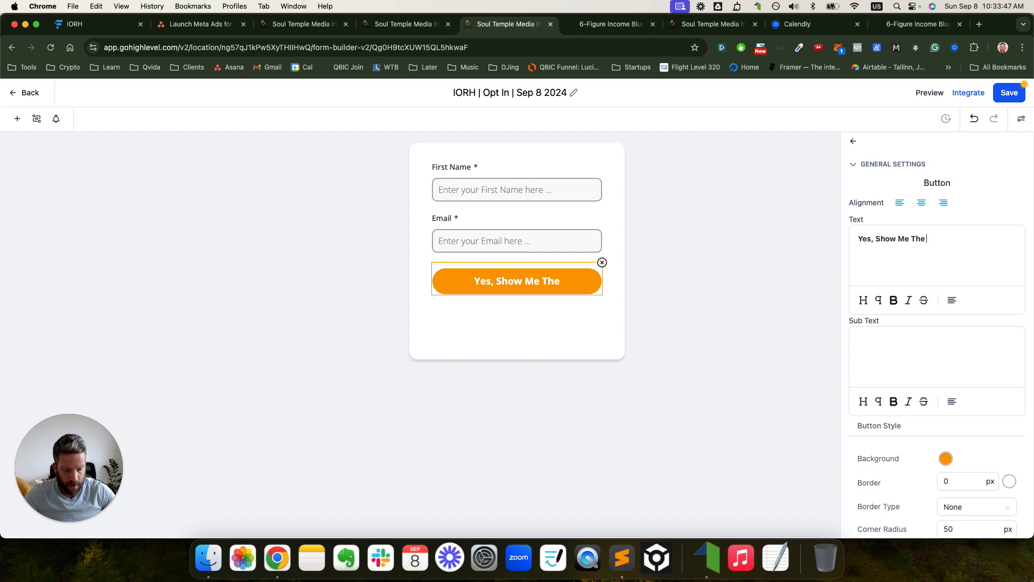
pyautogui.write(' Video')
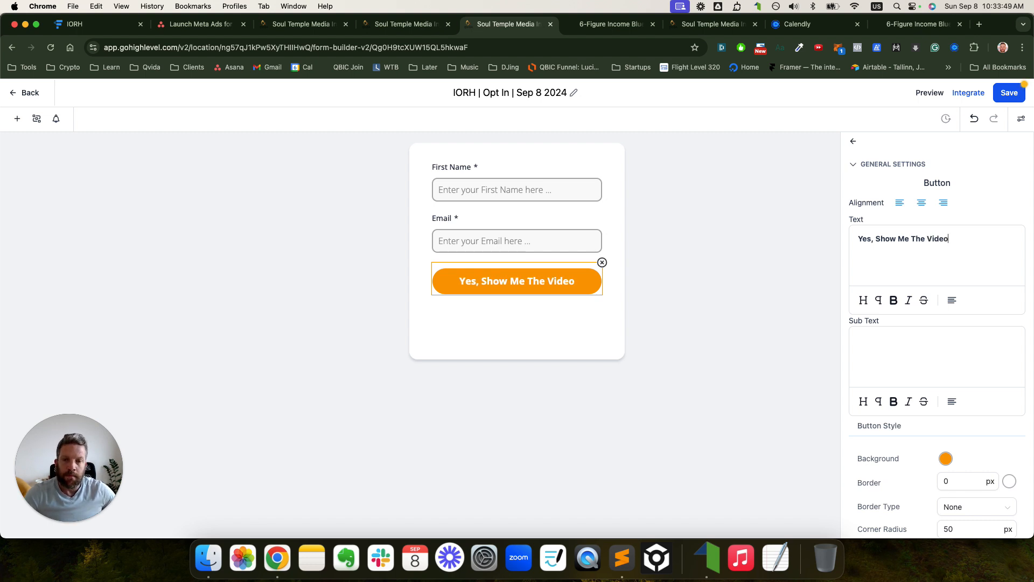
pyautogui.click(1005, 96)
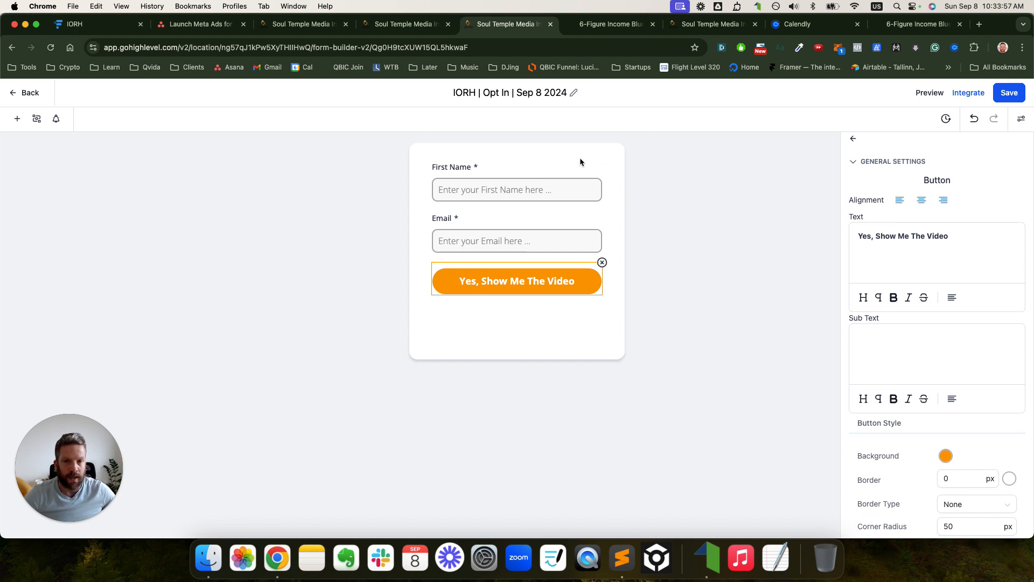
# - Expand the form's Form Settings and On Submit sections under Styles & Options
pyautogui.click(838, 253)
pyautogui.click(1021, 119)
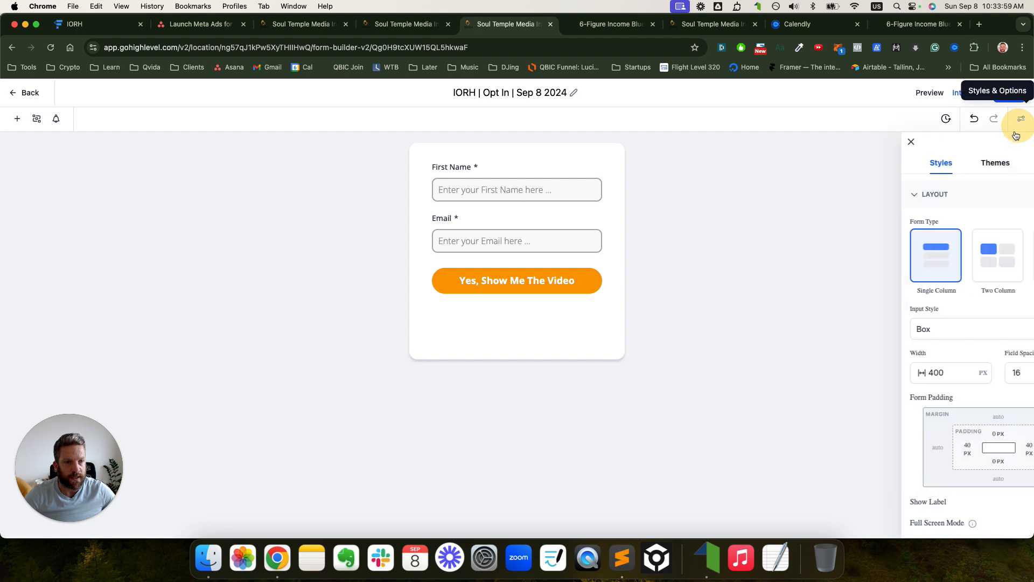
pyautogui.click(991, 163)
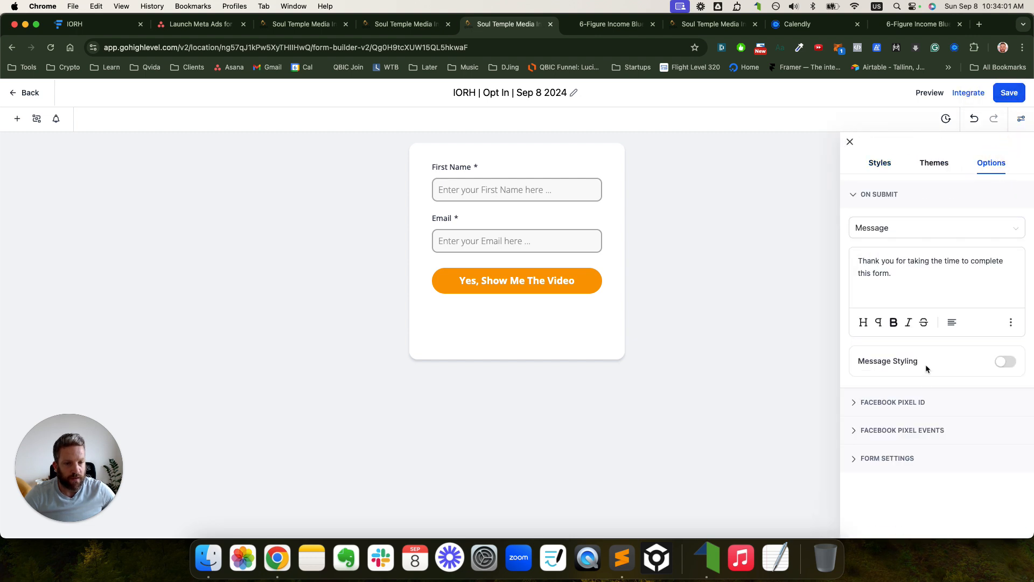
pyautogui.click(868, 459)
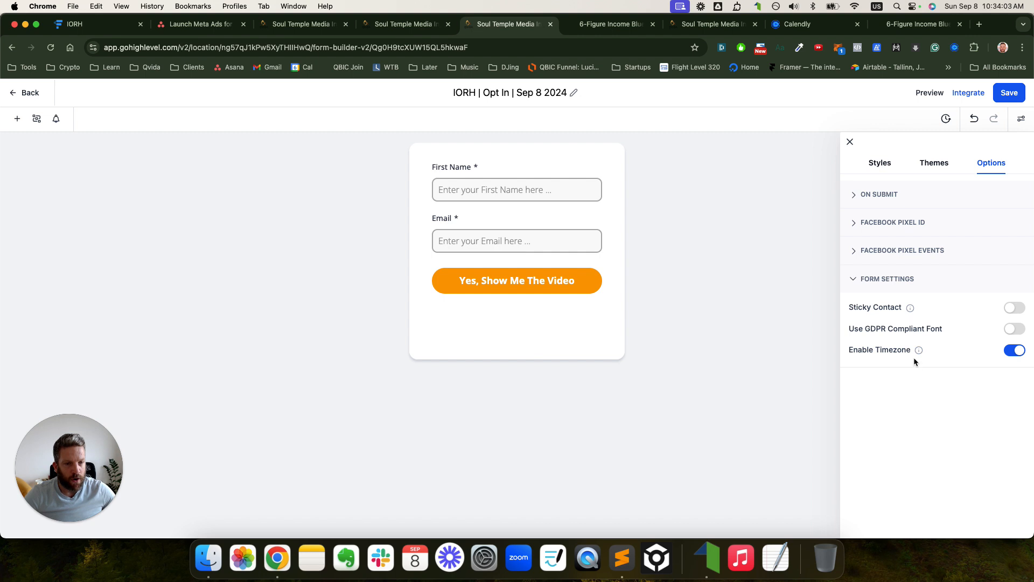
pyautogui.click(865, 199)
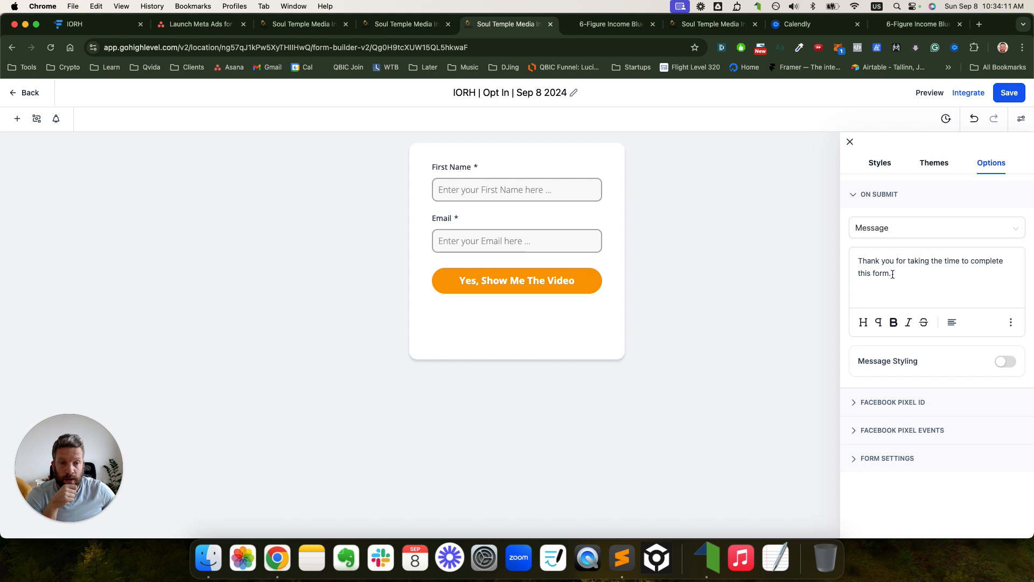
# - Keep the on-submit action as the thank-you Message, save the form, and return to the page builder
pyautogui.click(886, 232)
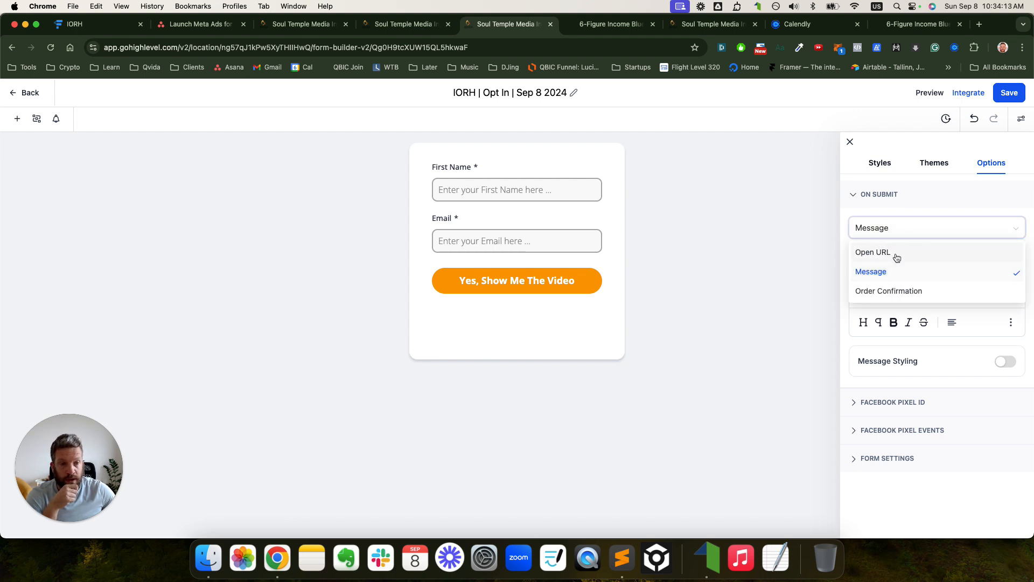
pyautogui.click(897, 257)
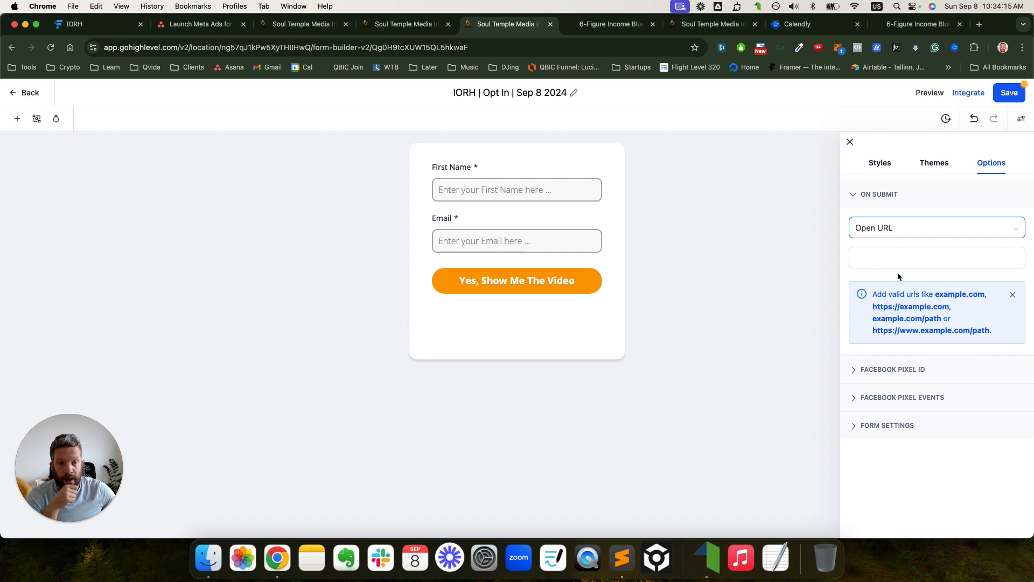
pyautogui.click(885, 227)
pyautogui.click(885, 268)
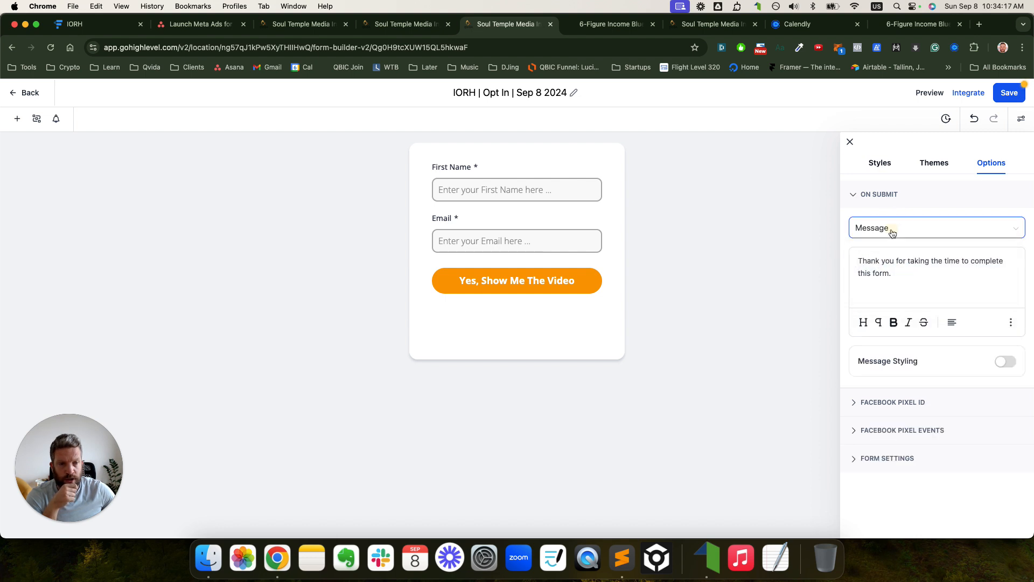
pyautogui.click(893, 233)
pyautogui.click(889, 287)
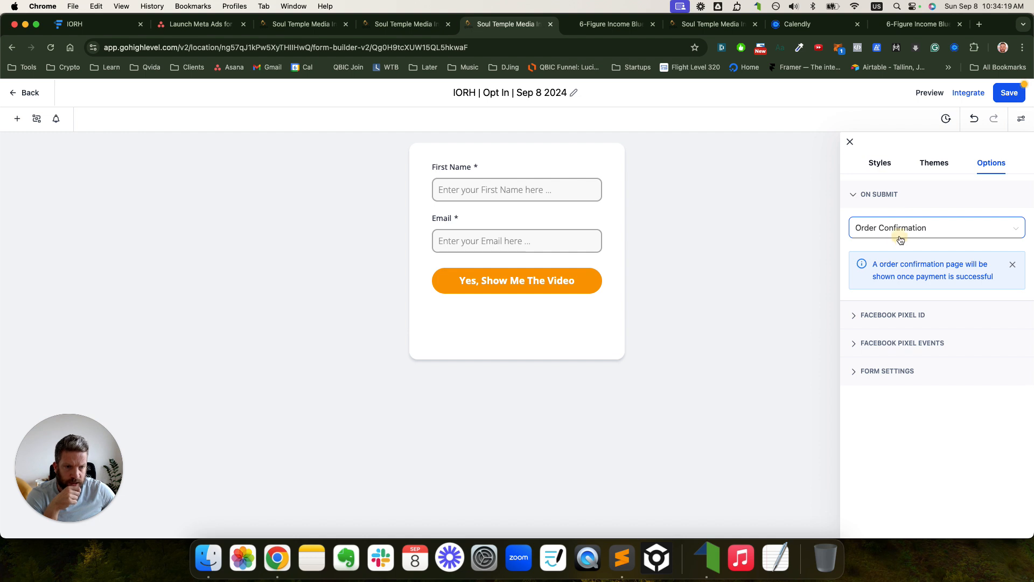
pyautogui.click(901, 237)
pyautogui.click(894, 271)
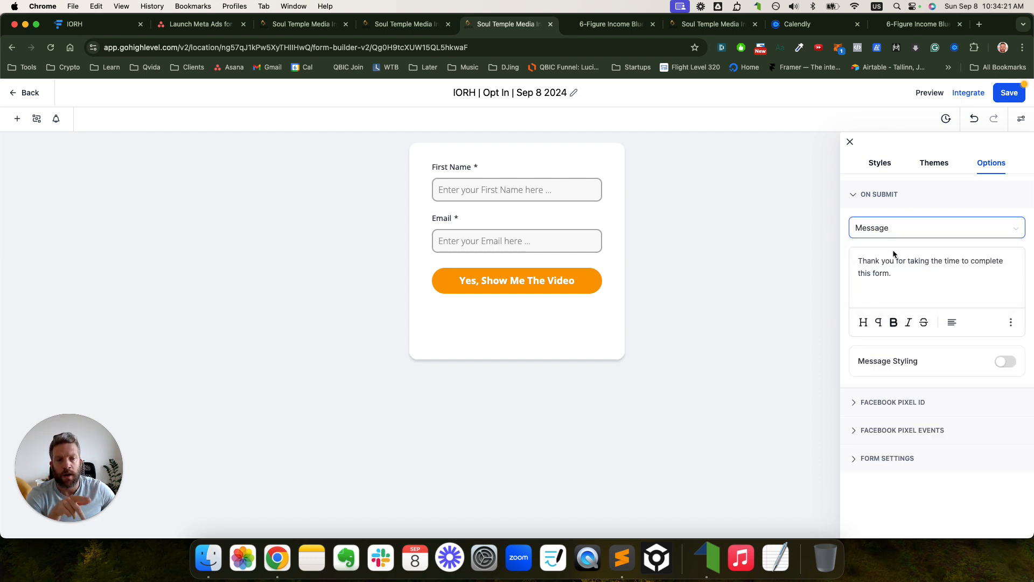
pyautogui.click(1000, 97)
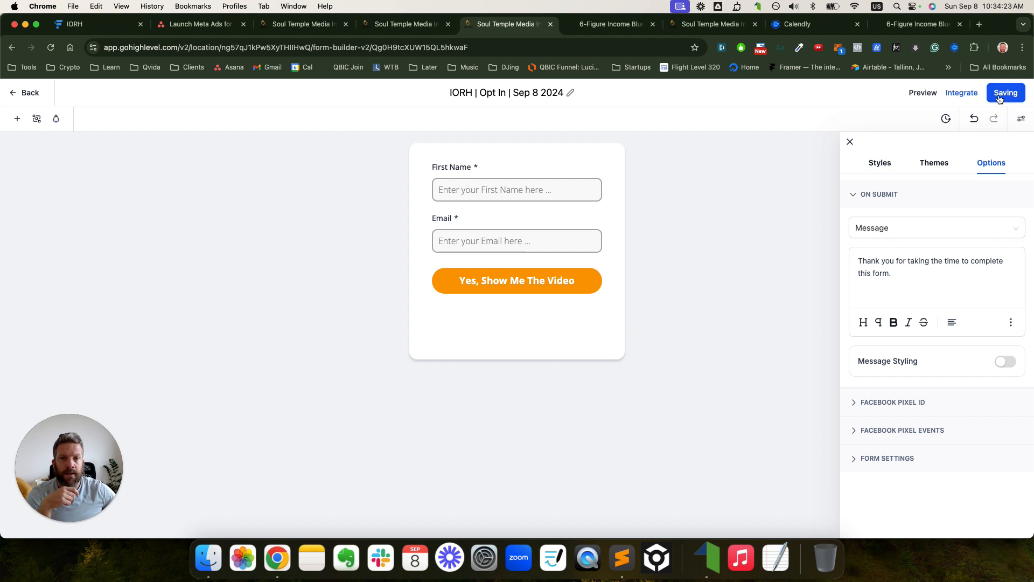
pyautogui.click(414, 23)
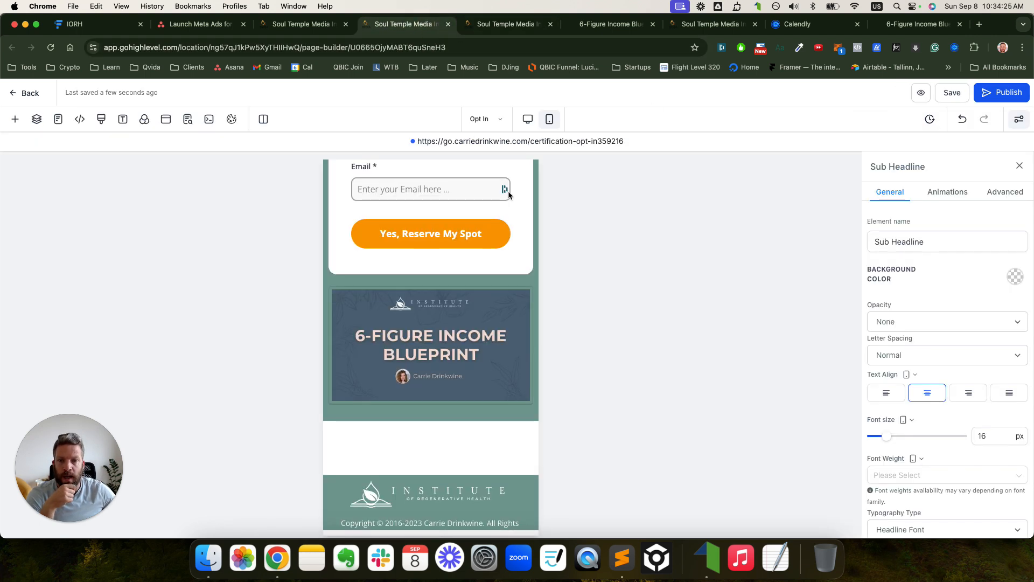
# - Select the opt-in form to confirm it still uses the Sep 4 2024 Webclass register form
pyautogui.click(51, 47)
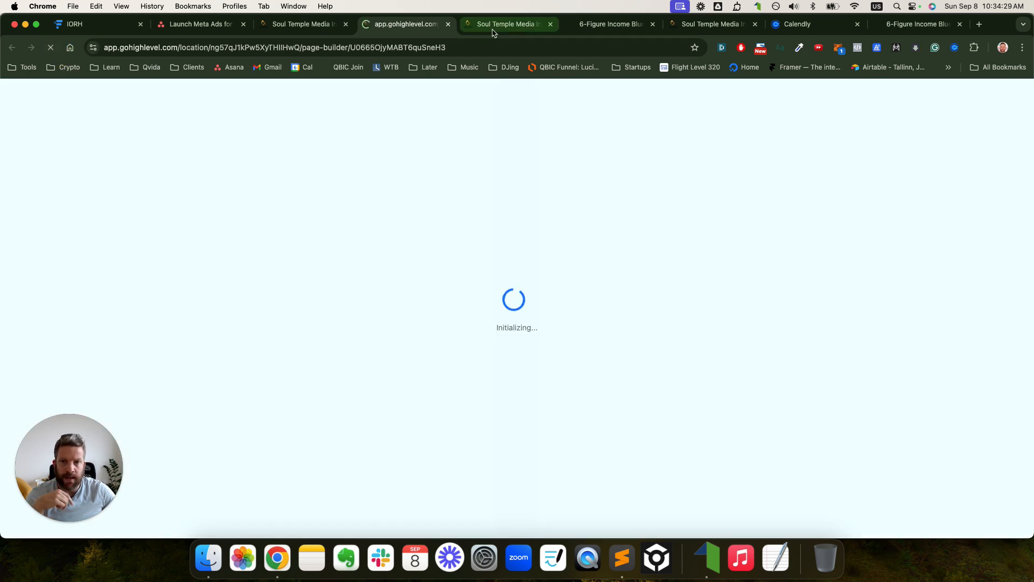
pyautogui.click(504, 24)
pyautogui.click(407, 23)
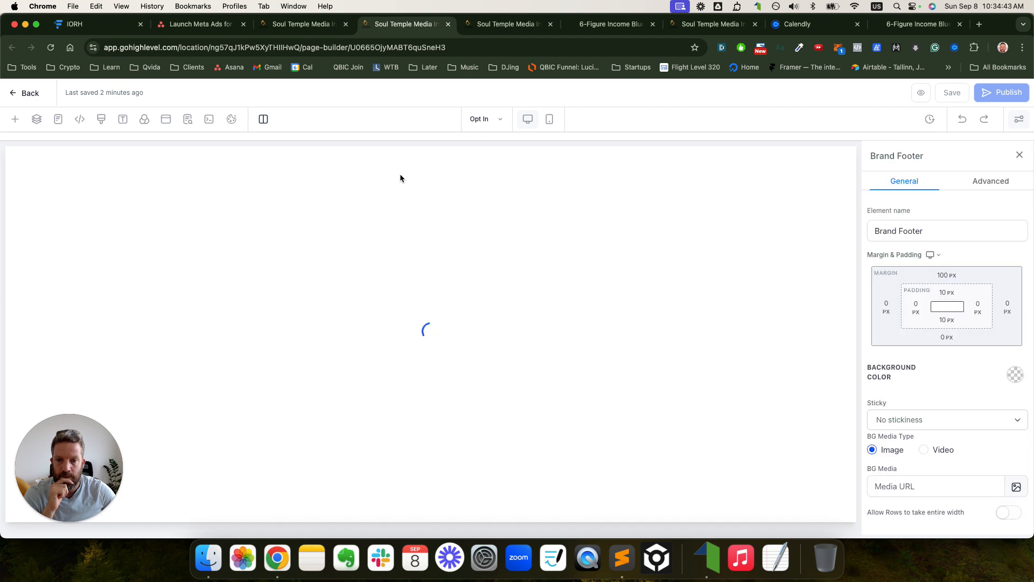
pyautogui.scroll(-5, 460, 248)
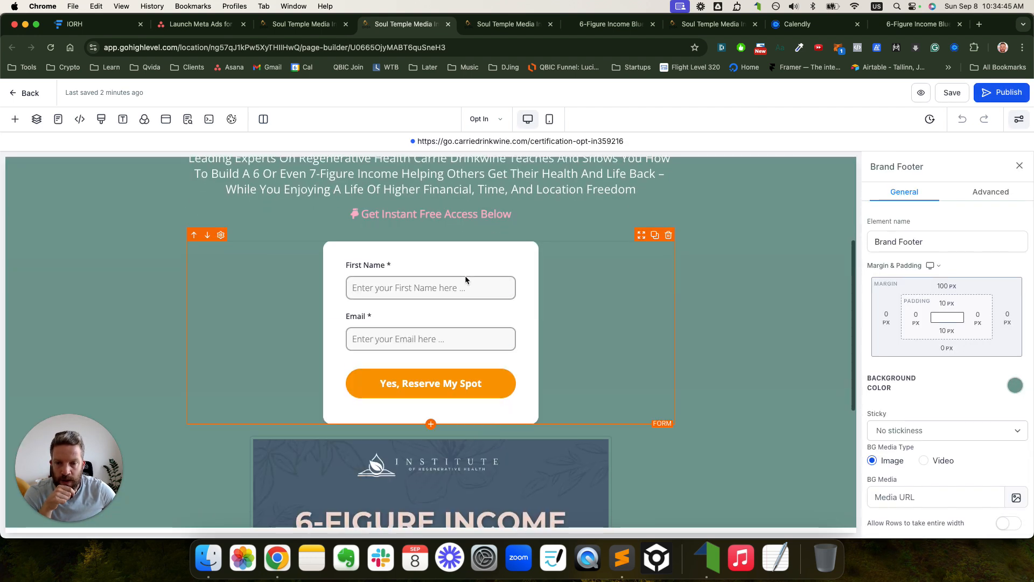
pyautogui.click(463, 264)
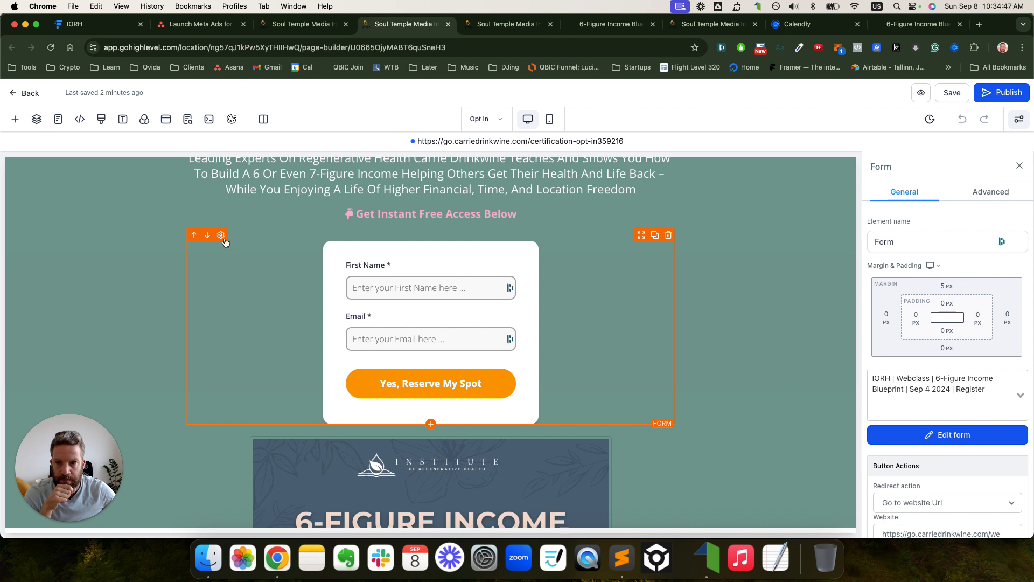
# - Search the forms list for 'Sep 8 2' and try picking the IORH | Opt In | Sep 8 2024 form
pyautogui.click(959, 435)
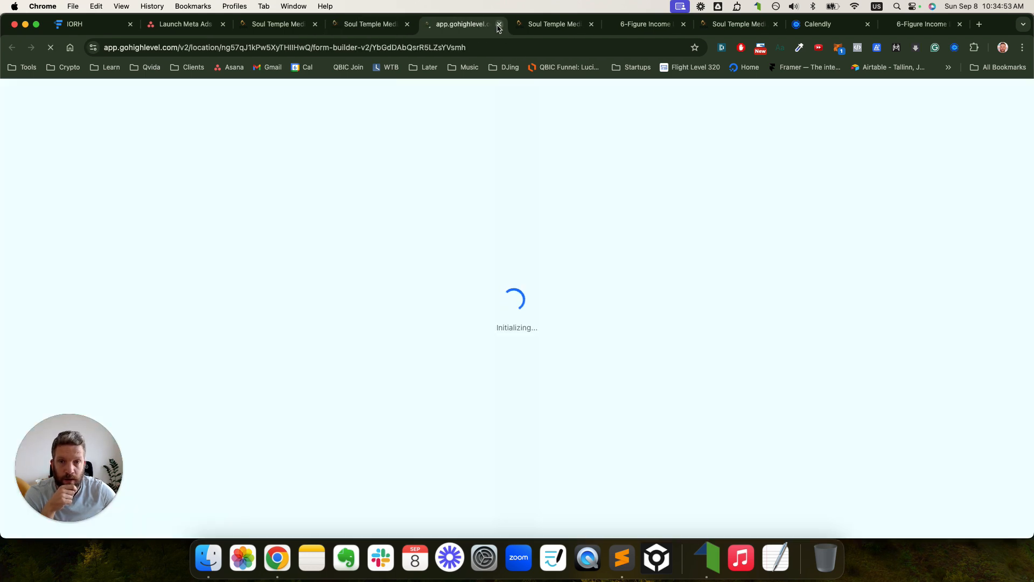
pyautogui.press('super+w')
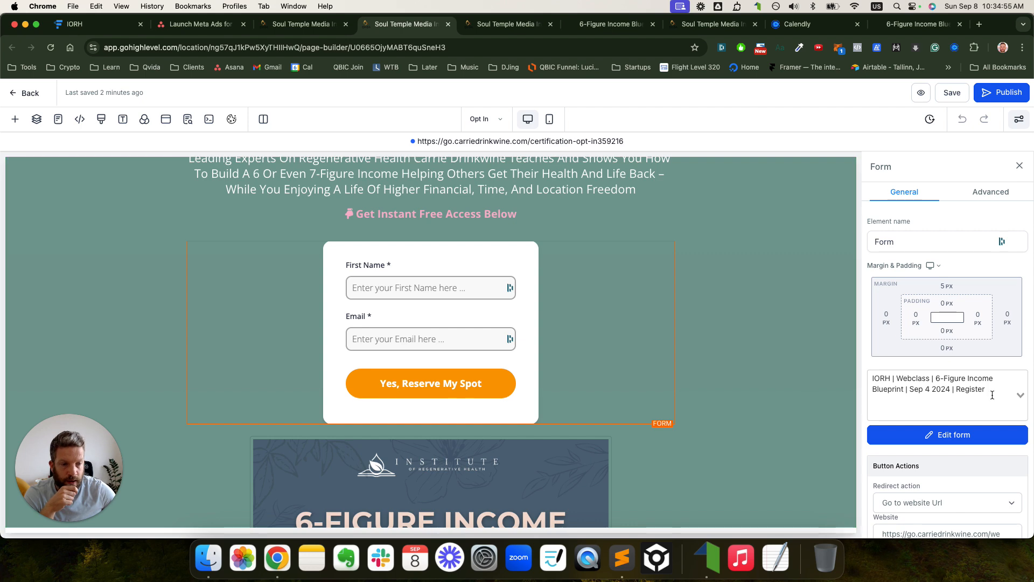
pyautogui.click(1020, 395)
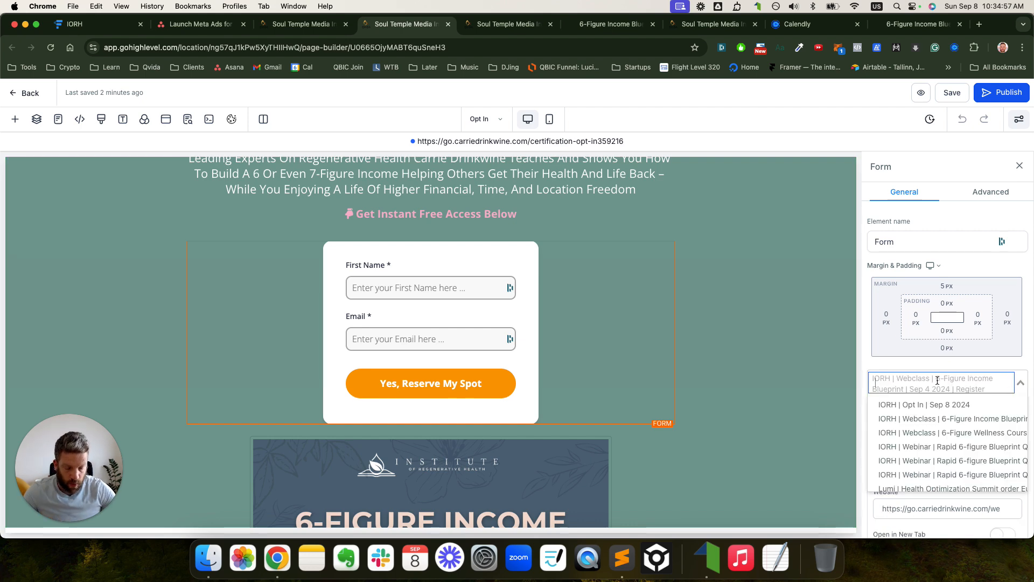
pyautogui.scroll(-2, 967, 435)
pyautogui.scroll(2, 967, 441)
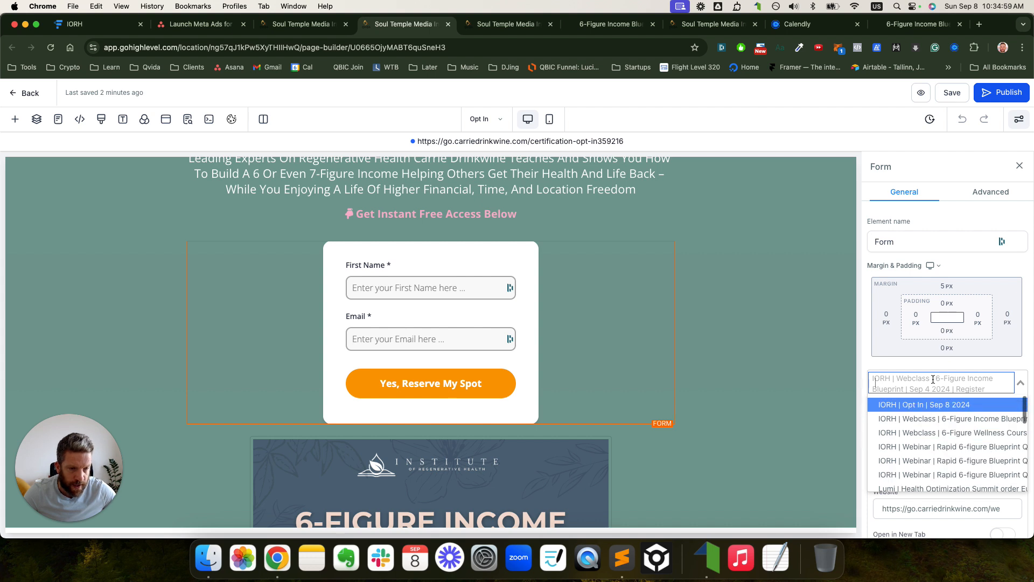
pyautogui.write('Sep 8')
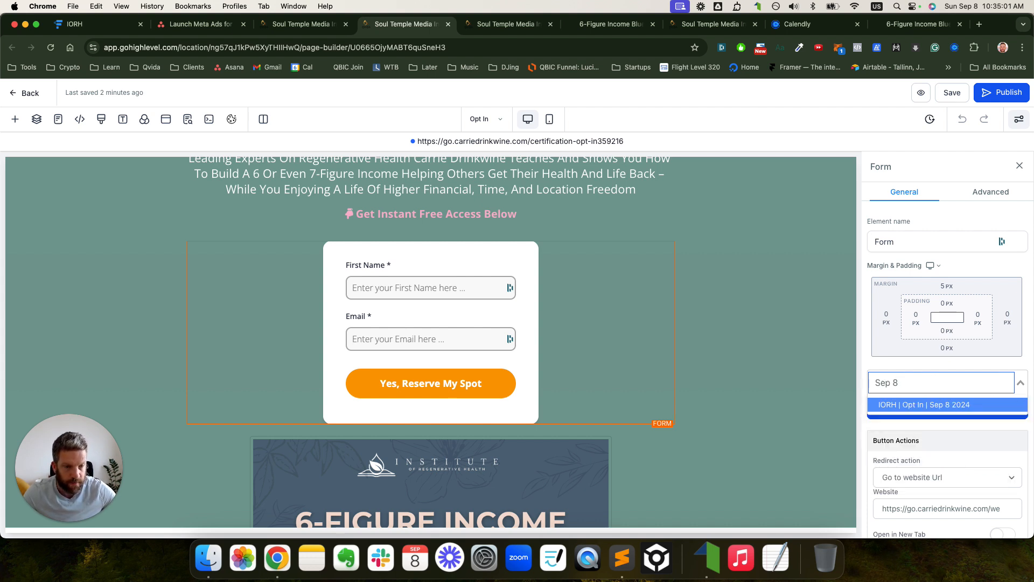
pyautogui.write(' 2')
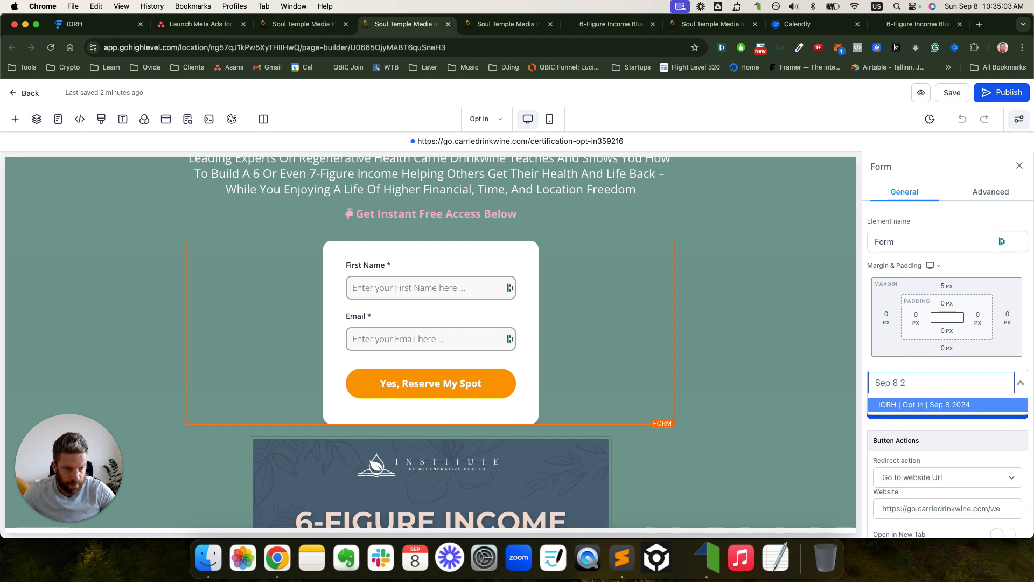
pyautogui.doubleClick(908, 405)
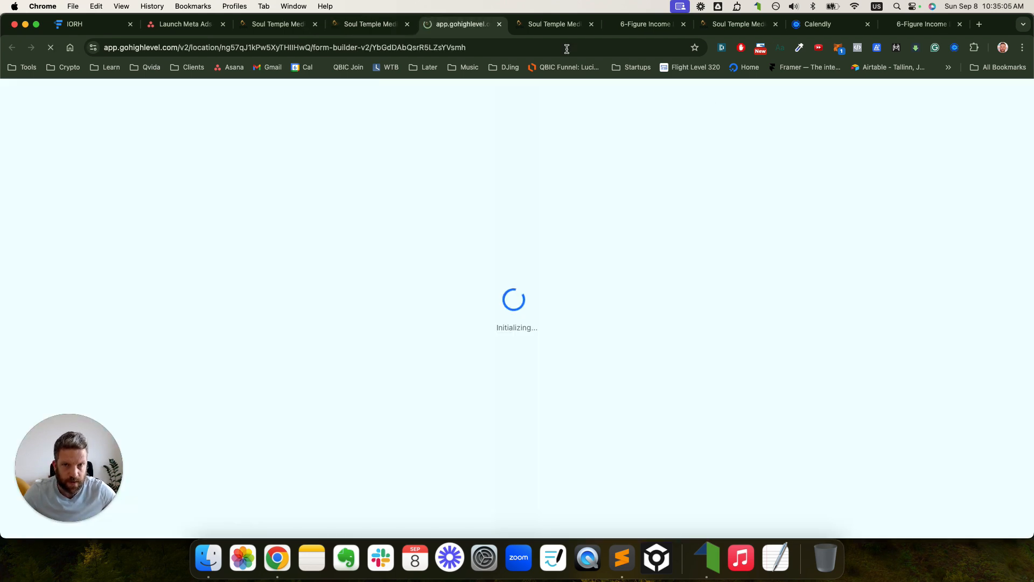
pyautogui.click(500, 24)
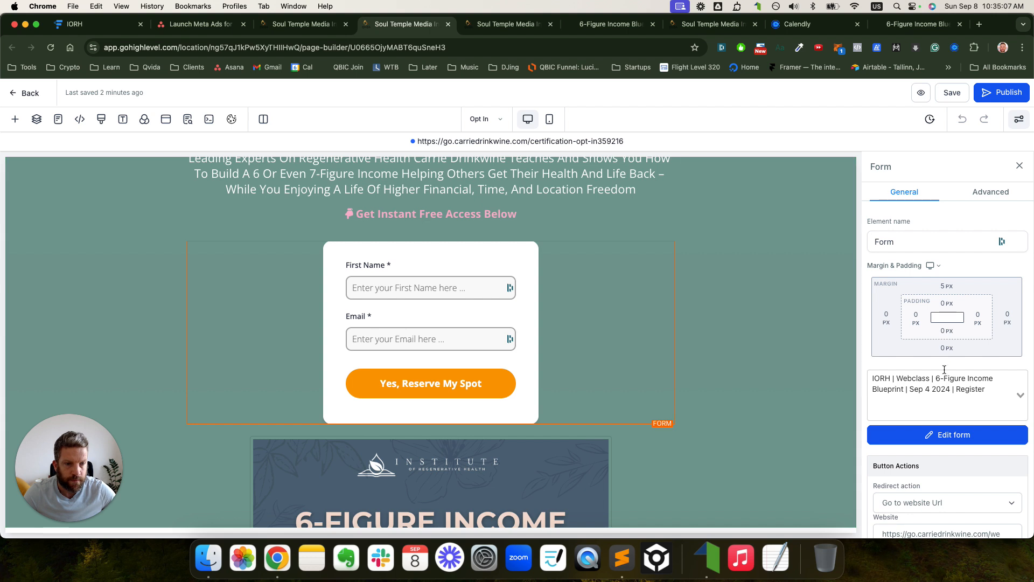
# - Attach the IORH | Opt In | Sep 8 2024 form via a 'sep 8' search and publish the page
pyautogui.click(953, 391)
pyautogui.write('sepo 8')
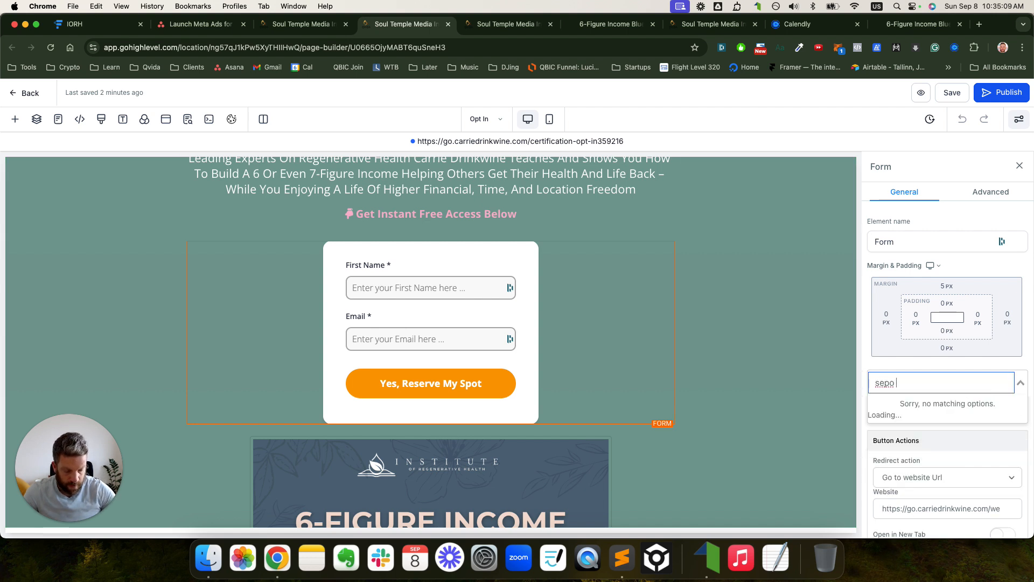
pyautogui.press('BackSpace')
pyautogui.press('BackSpace')
pyautogui.press('BackSpace')
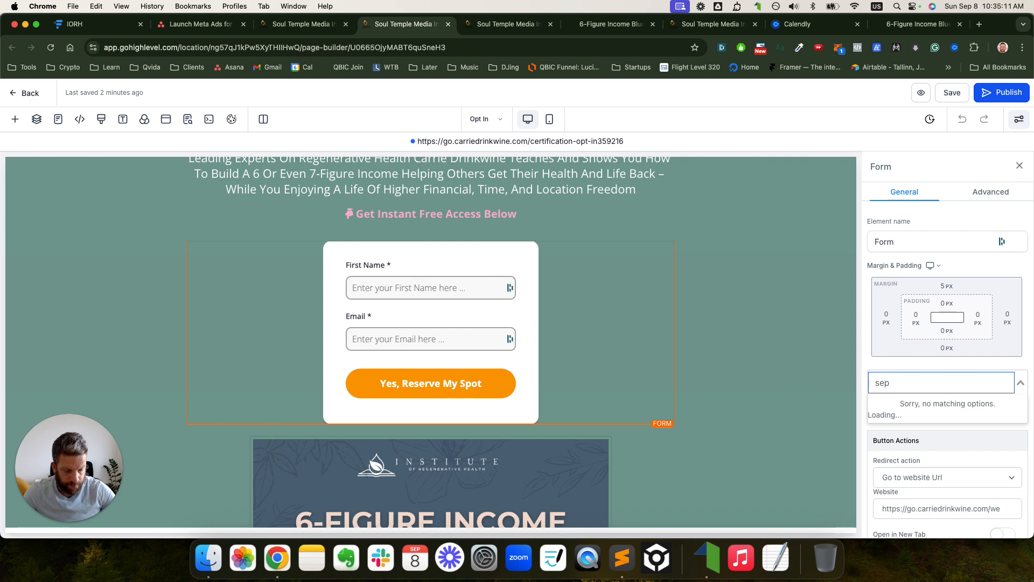
pyautogui.write('8')
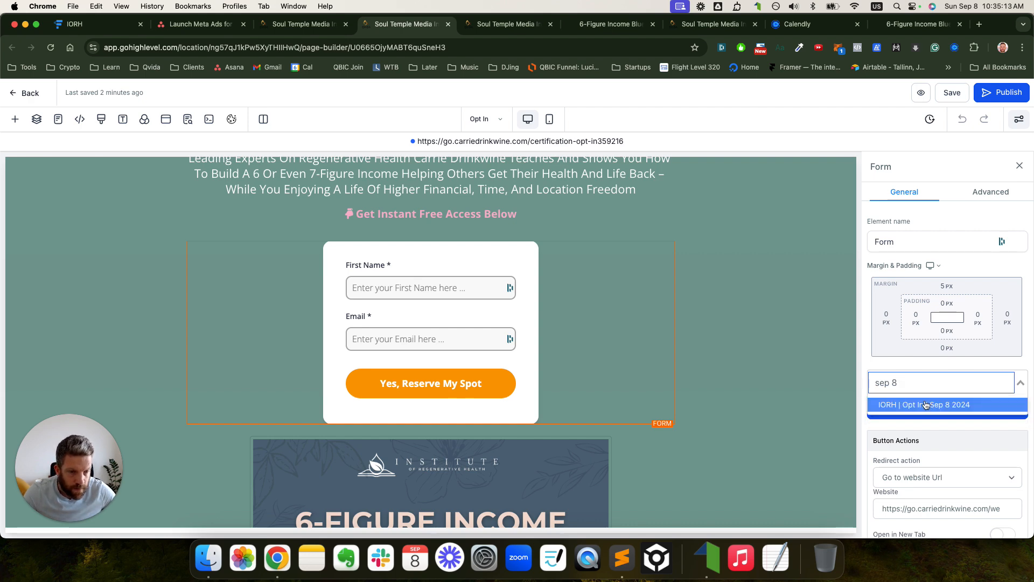
pyautogui.click(918, 406)
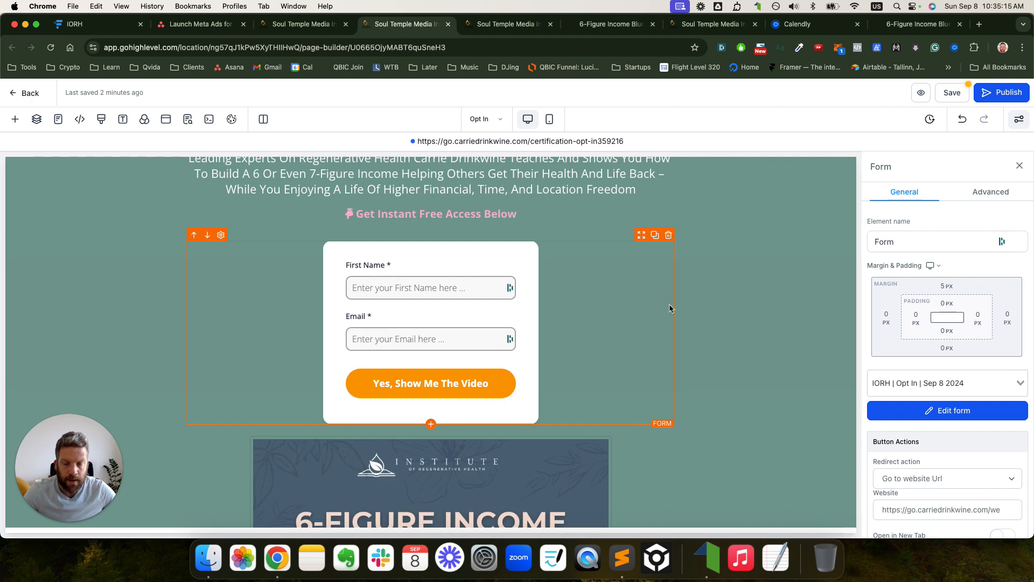
pyautogui.click(1004, 93)
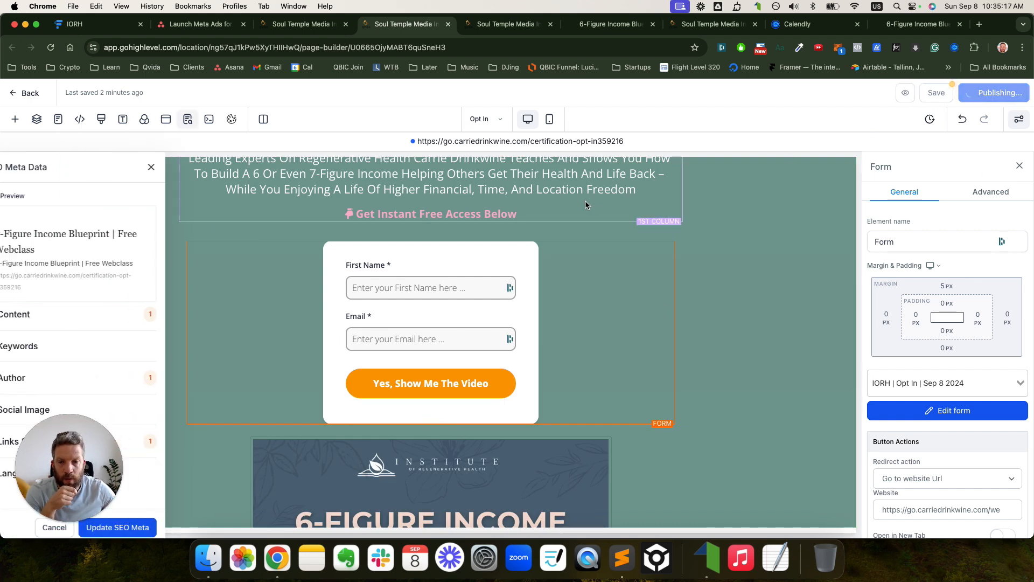
pyautogui.click(173, 169)
# - Swap the Blueprint banner under the form for the Screenshot 2024-09-05 video image from Media Storage
pyautogui.scroll(-3, 247, 231)
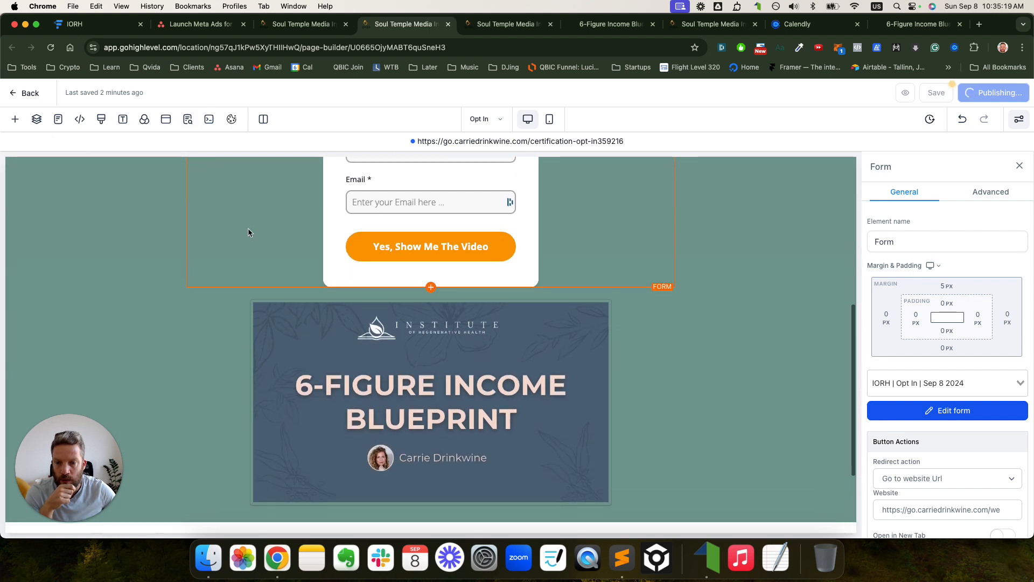
pyautogui.click(370, 318)
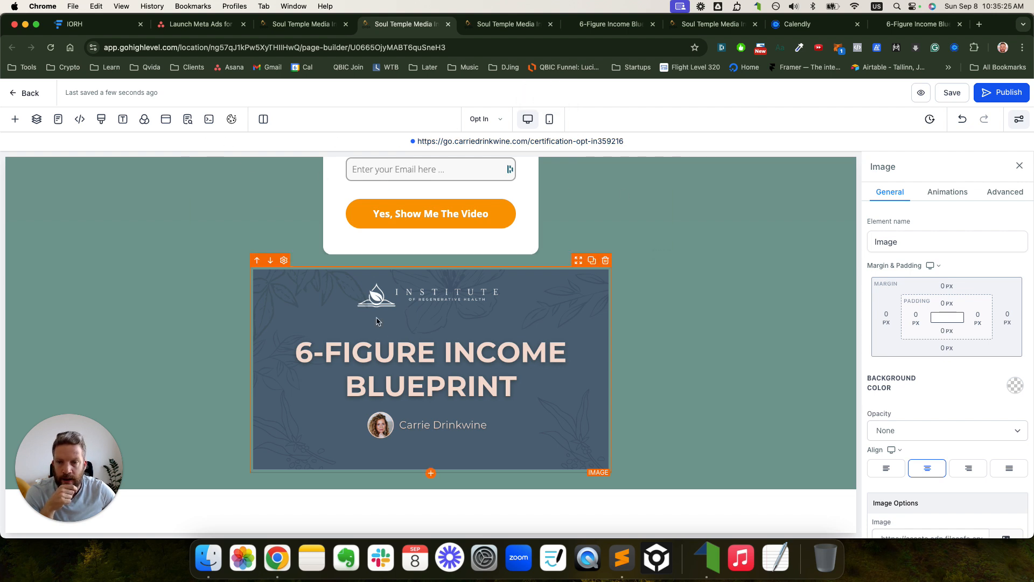
pyautogui.scroll(-5, 948, 351)
pyautogui.click(1003, 264)
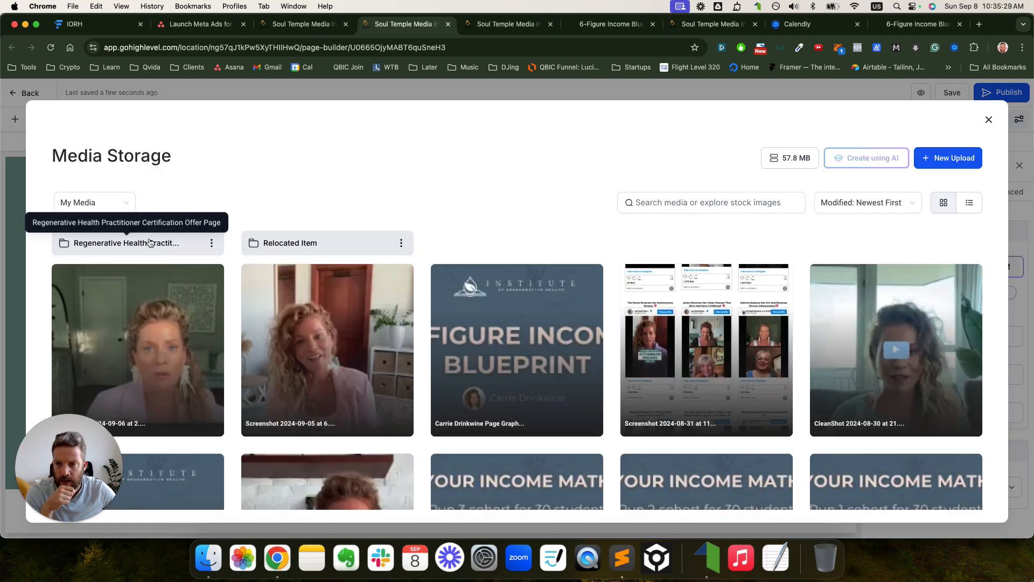
pyautogui.click(148, 243)
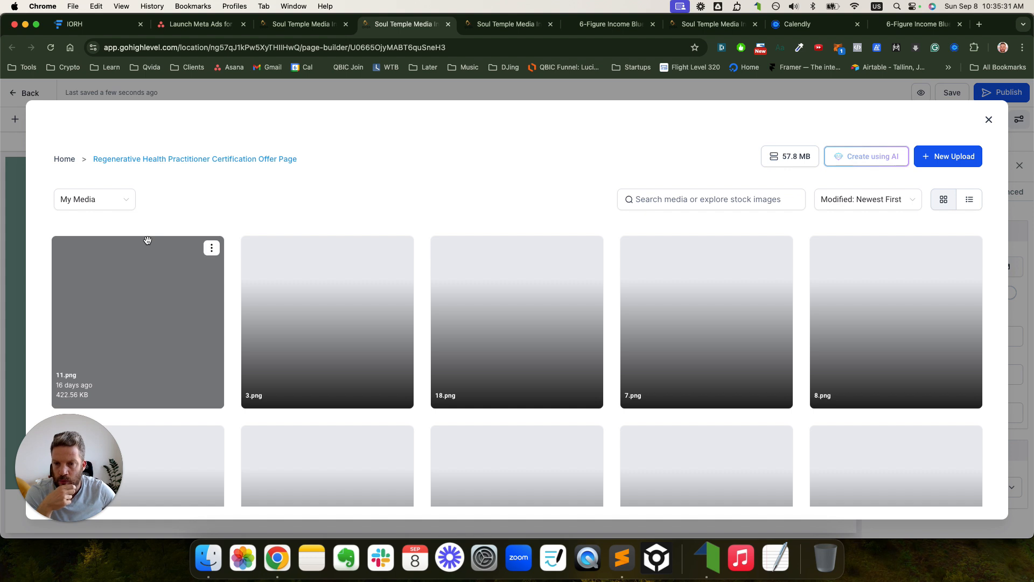
pyautogui.click(64, 159)
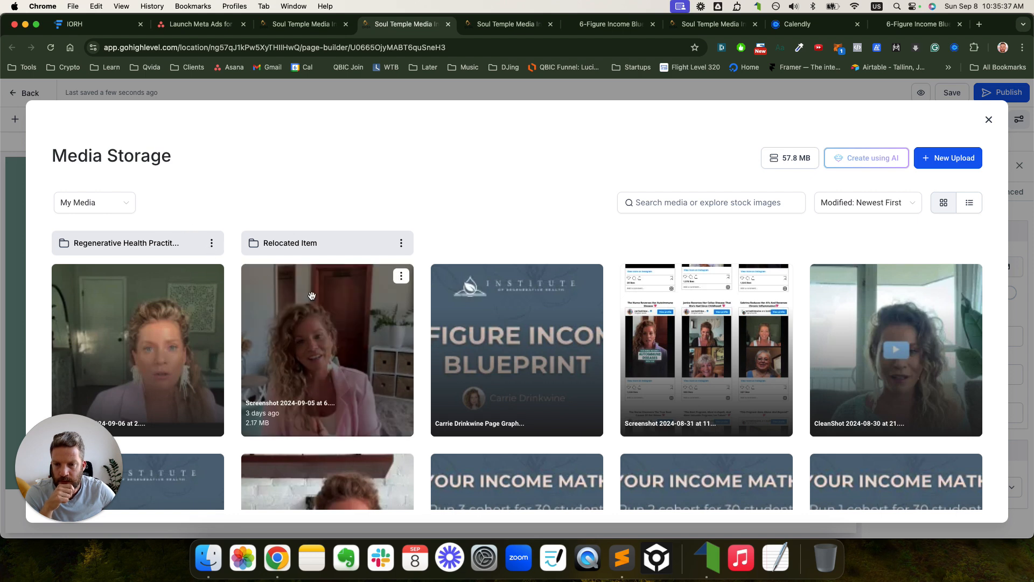
pyautogui.click(158, 301)
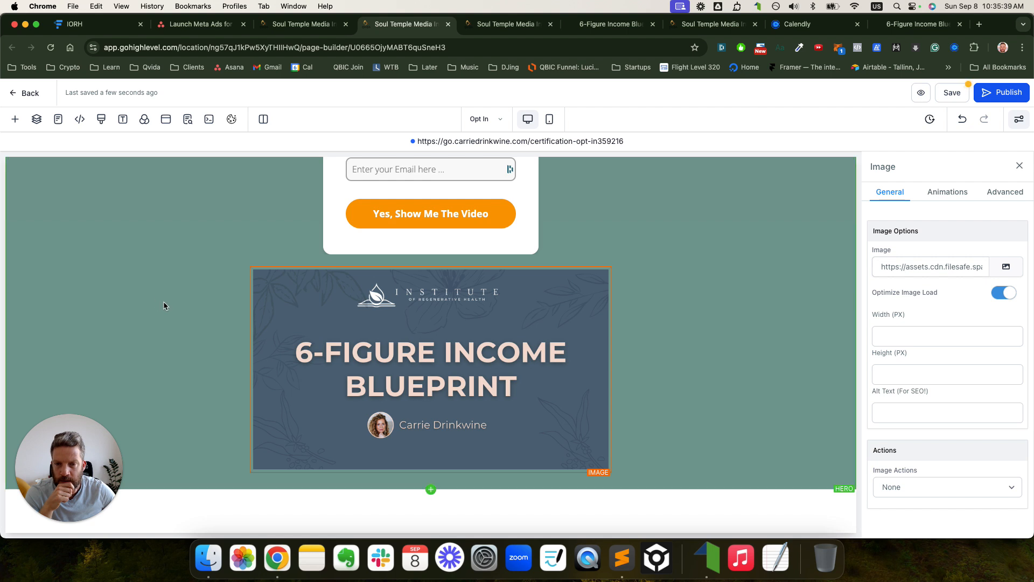
pyautogui.scroll(-3, 728, 307)
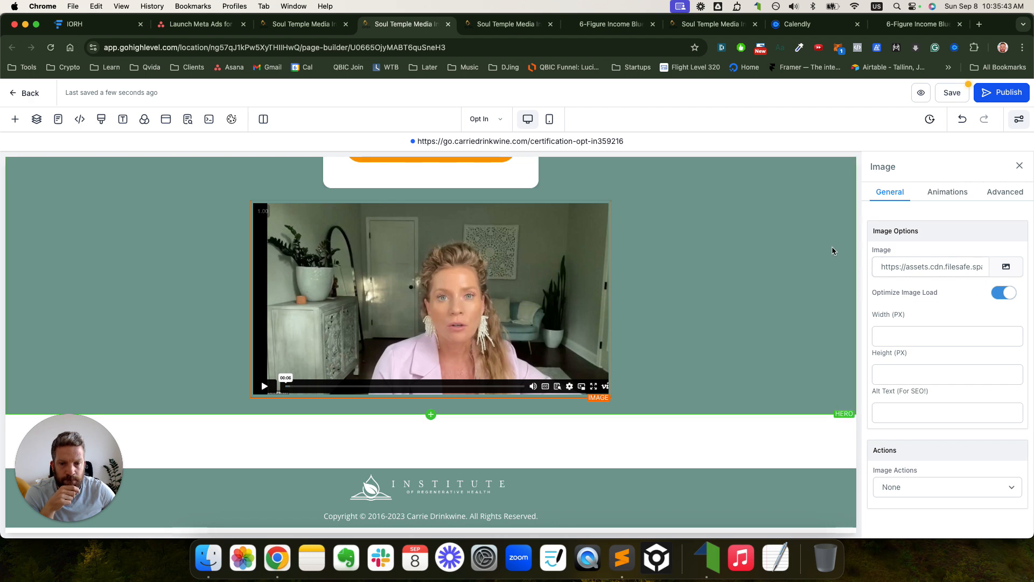
pyautogui.scroll(15, 836, 250)
pyautogui.scroll(-5, 836, 250)
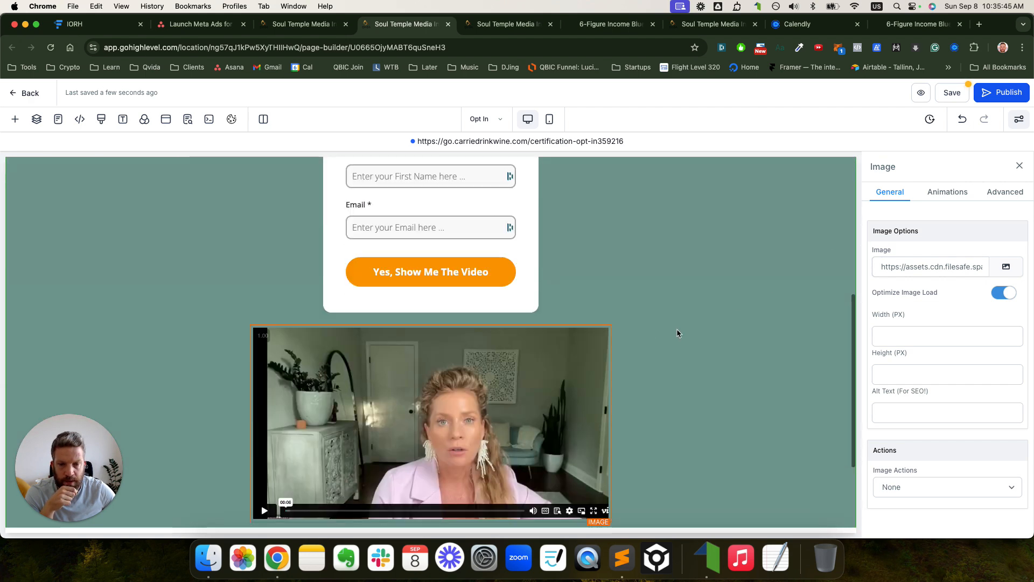
# - Review the screenshot image's animation and advanced settings, keep Round Corners, and publish the page
pyautogui.click(964, 193)
pyautogui.click(1005, 192)
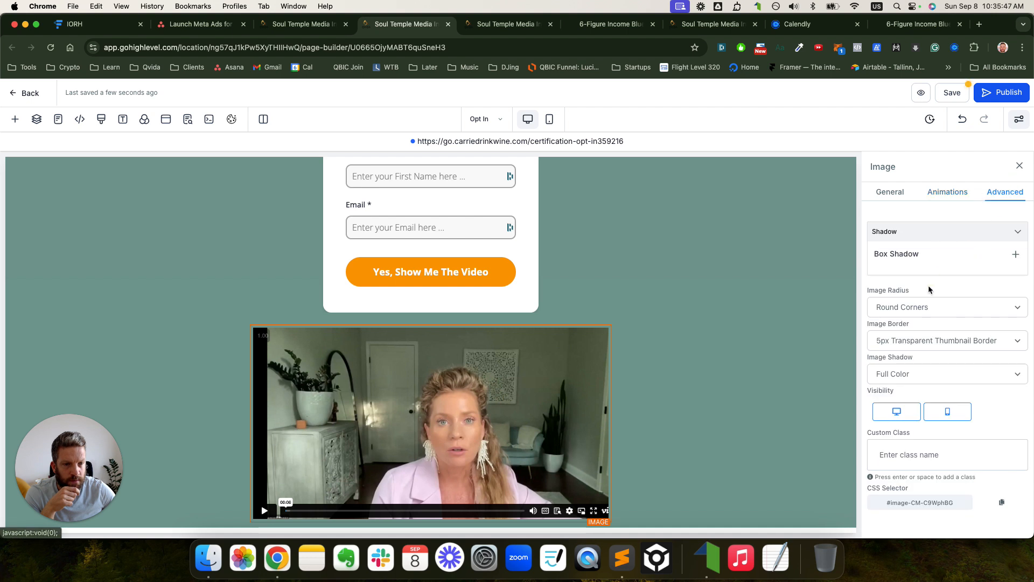
pyautogui.click(920, 307)
pyautogui.click(920, 307)
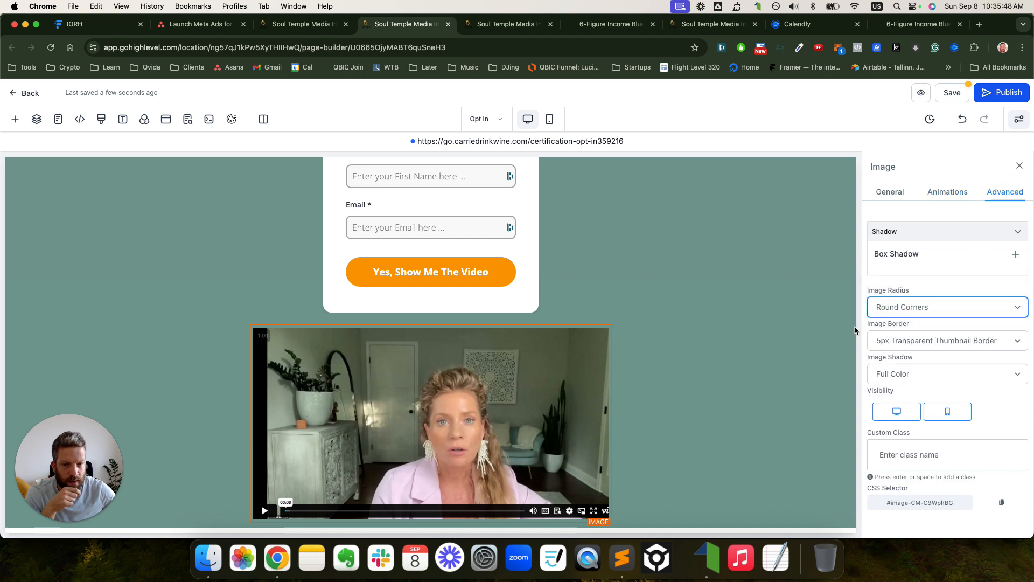
pyautogui.click(769, 336)
pyautogui.click(646, 340)
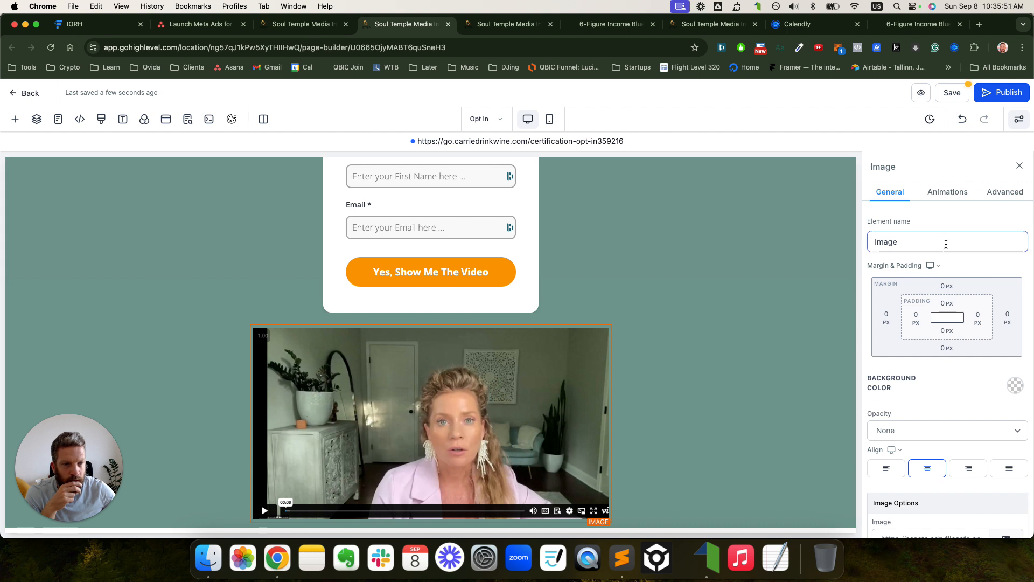
pyautogui.click(964, 193)
pyautogui.click(1001, 192)
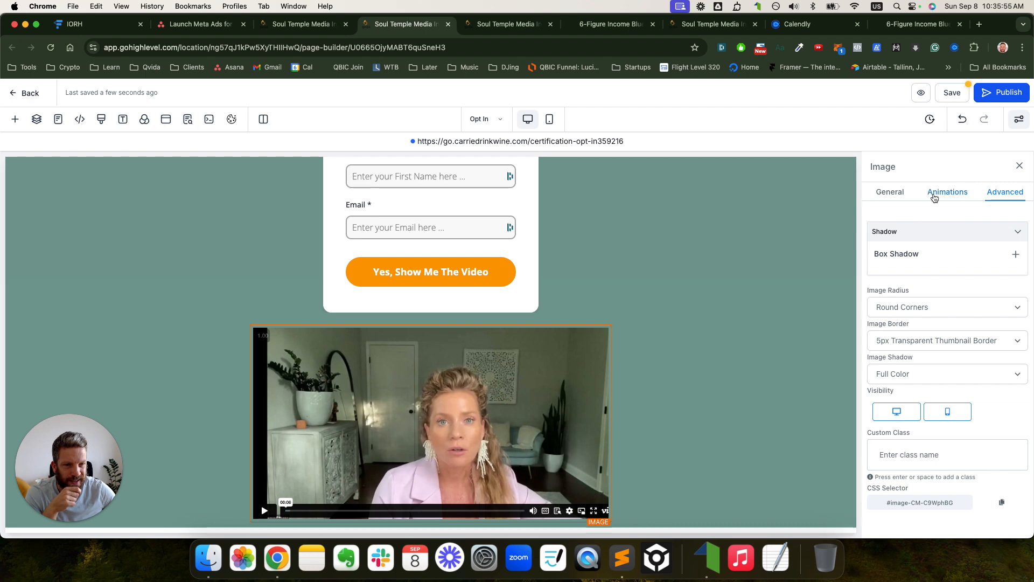
pyautogui.click(935, 195)
pyautogui.click(897, 193)
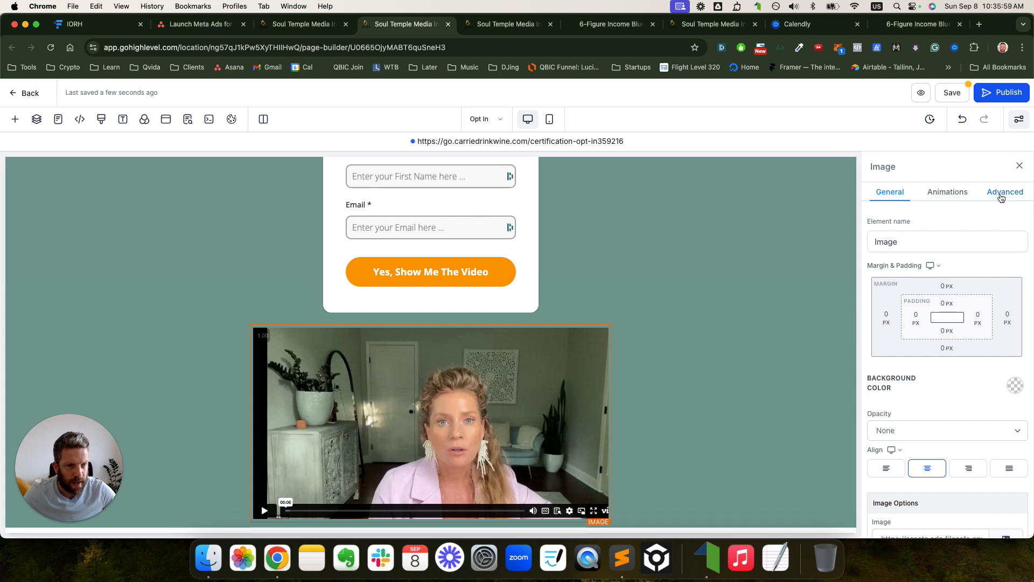
pyautogui.click(1001, 193)
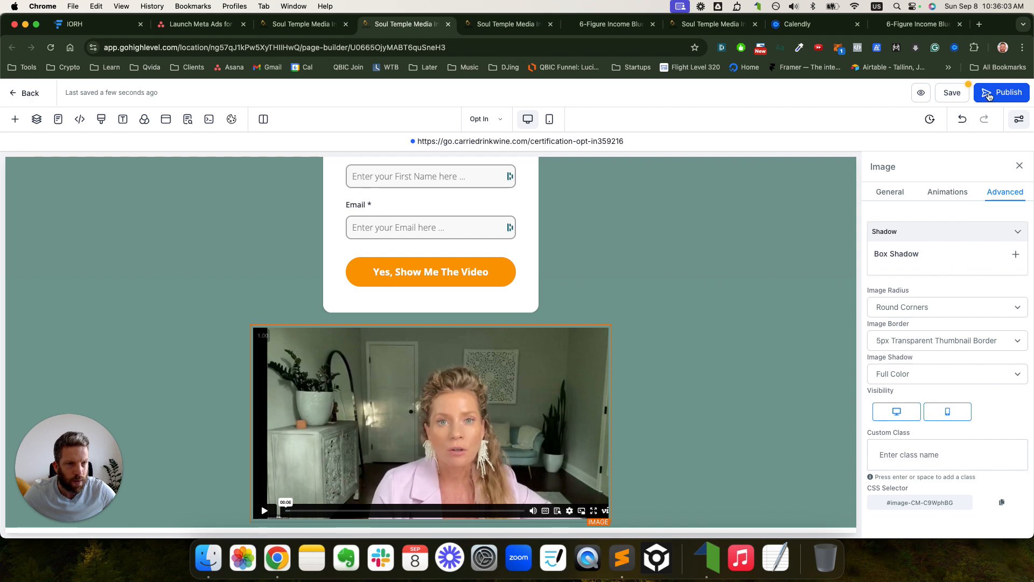
pyautogui.click(991, 92)
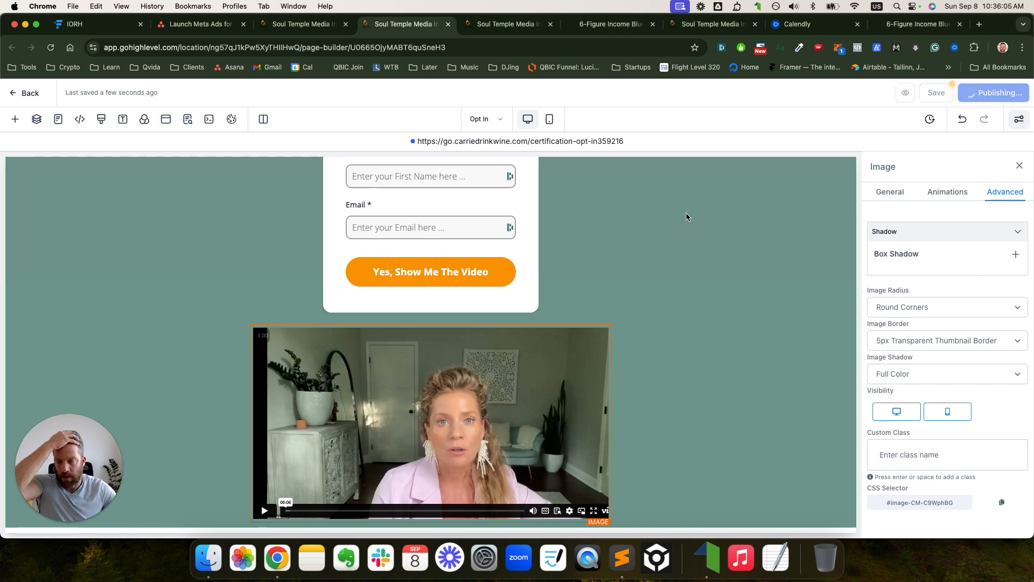
# - Check the opt-in form's redirect settings and bring the Funnel Deck document into this window
pyautogui.scroll(8, 647, 226)
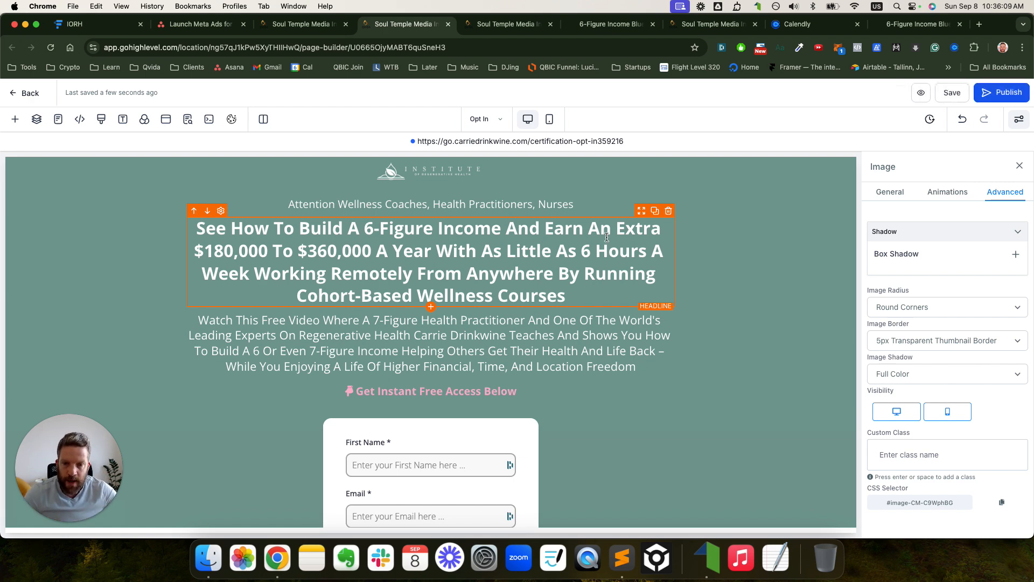
pyautogui.scroll(-5, 608, 237)
pyautogui.click(452, 345)
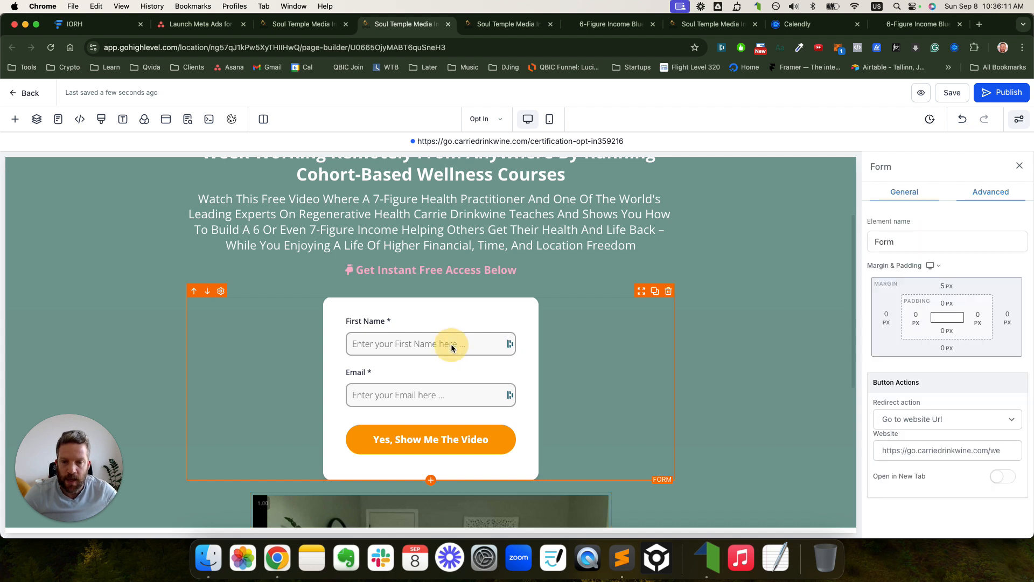
pyautogui.scroll(-2, 978, 422)
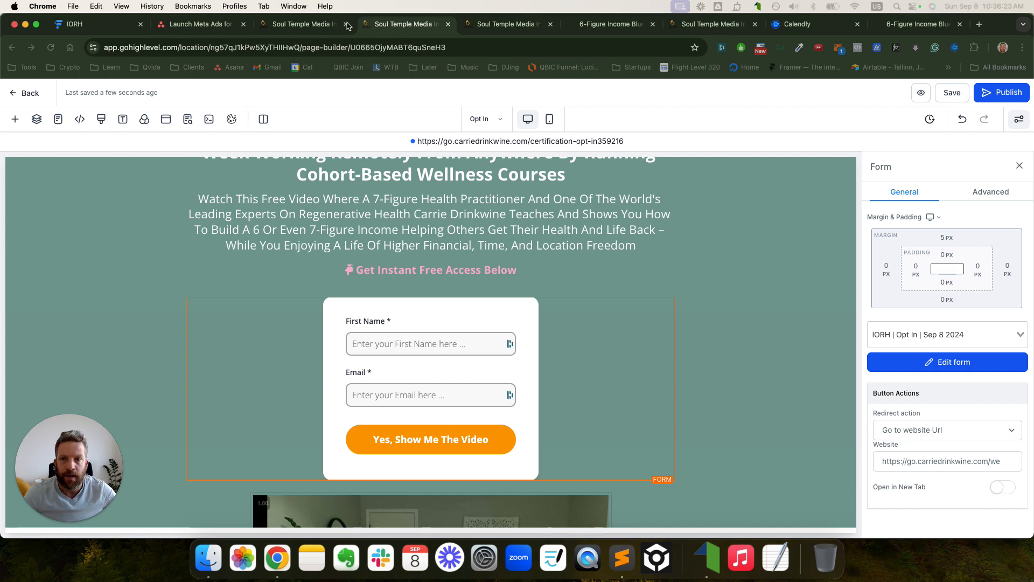
pyautogui.moveTo(229, 2); pyautogui.dragTo(275, 30)
pyautogui.scroll(6, 631, 383)
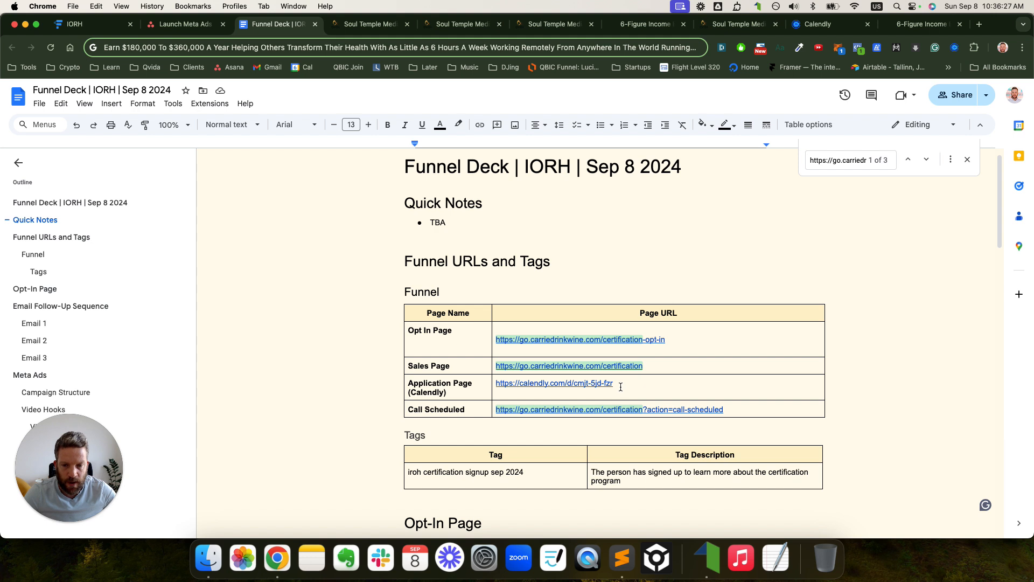
# - Insert a row below Application Page holding a copy of the Sales Page row, renamed Lead
pyautogui.moveTo(643, 368); pyautogui.dragTo(527, 367)
pyautogui.click(654, 369)
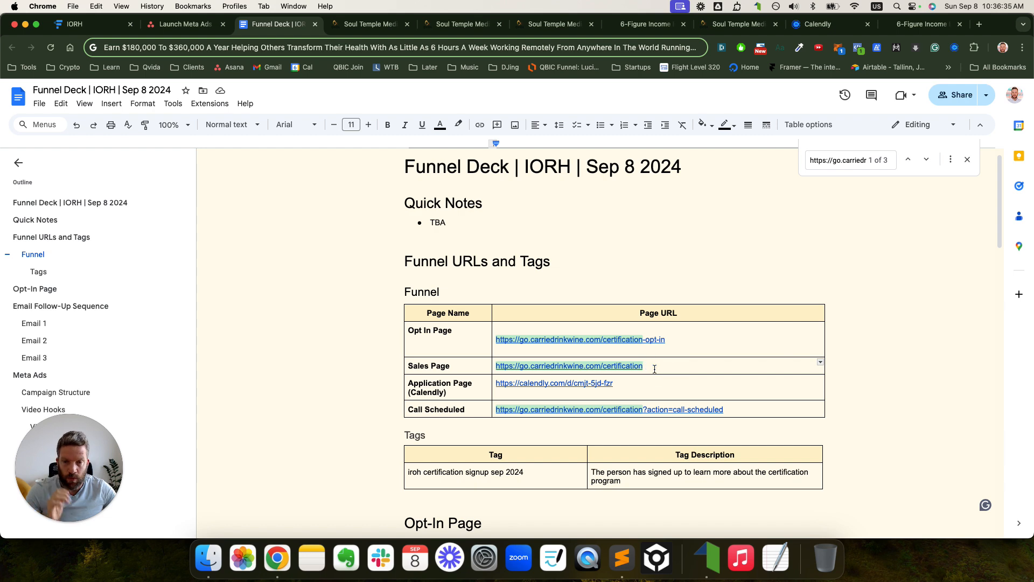
pyautogui.rightClick(520, 391)
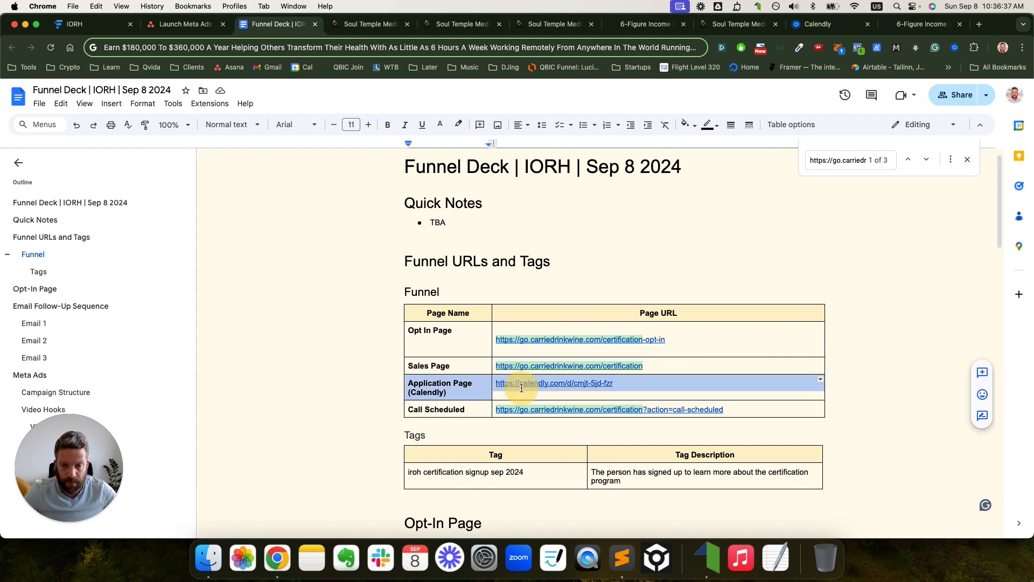
pyautogui.click(579, 282)
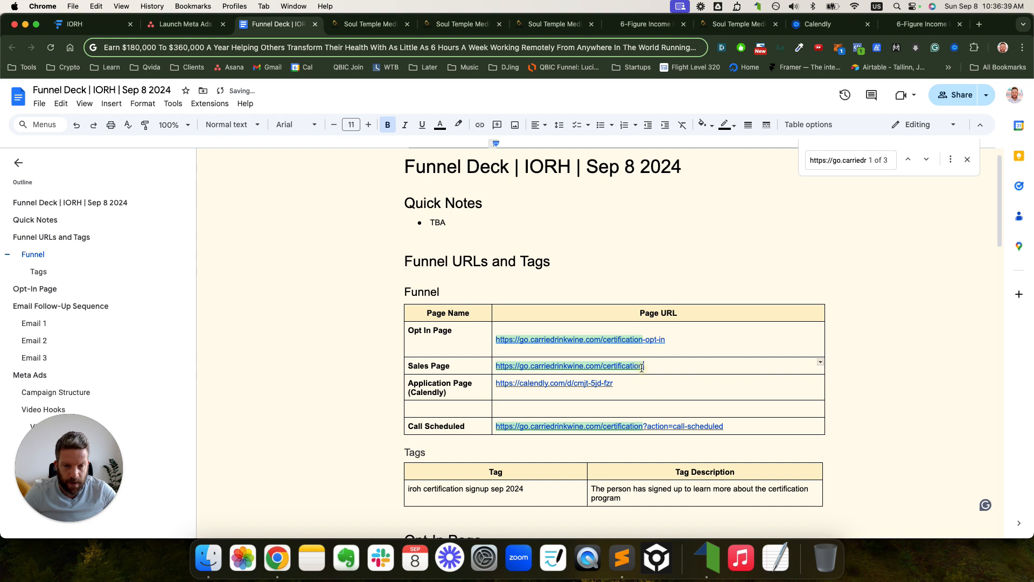
pyautogui.click(466, 407)
pyautogui.write('Sales Page\thttps://go.carriedrinkwine.com/certification')
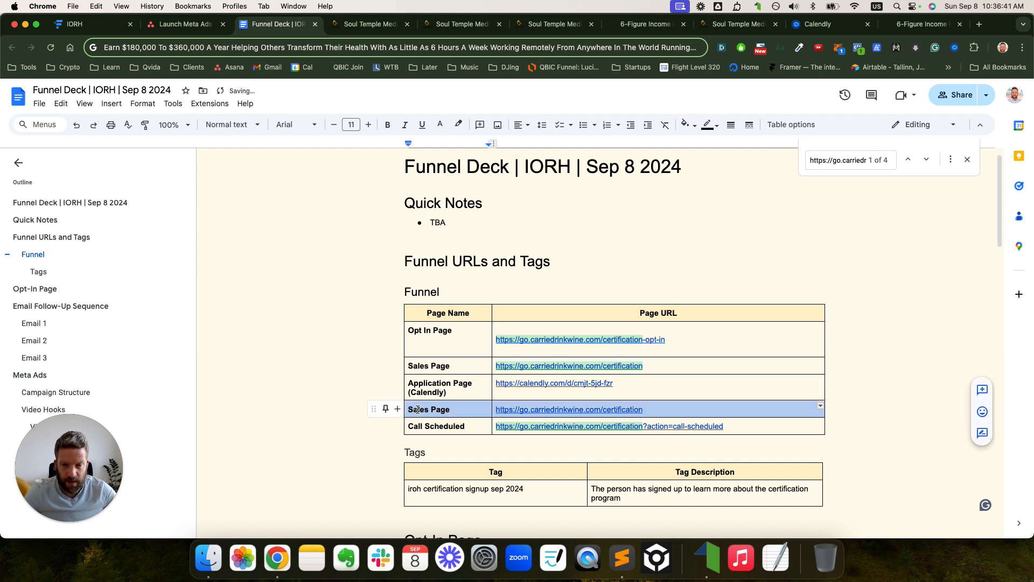
pyautogui.click(426, 406)
pyautogui.doubleClick(426, 407)
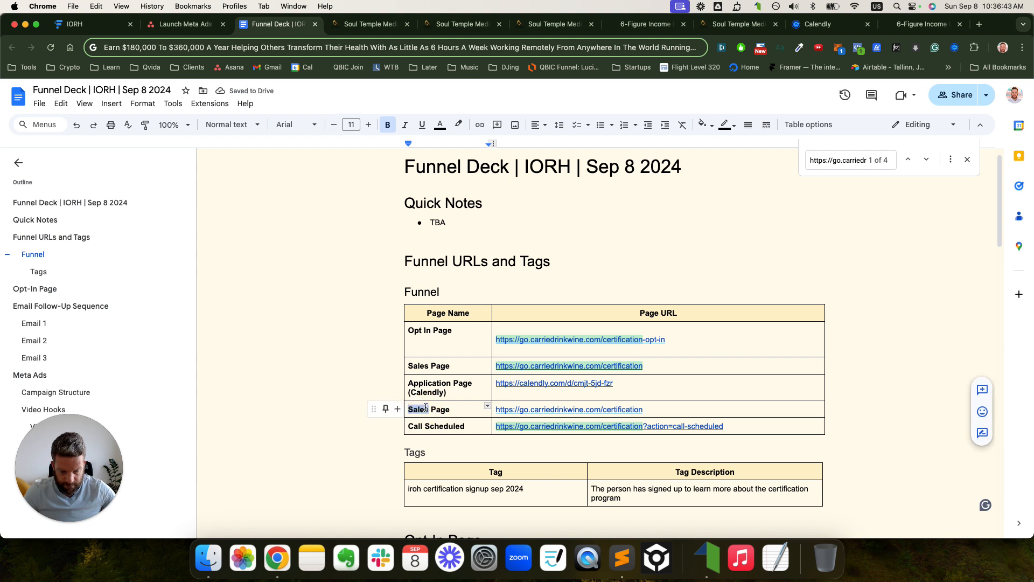
pyautogui.write('Lead')
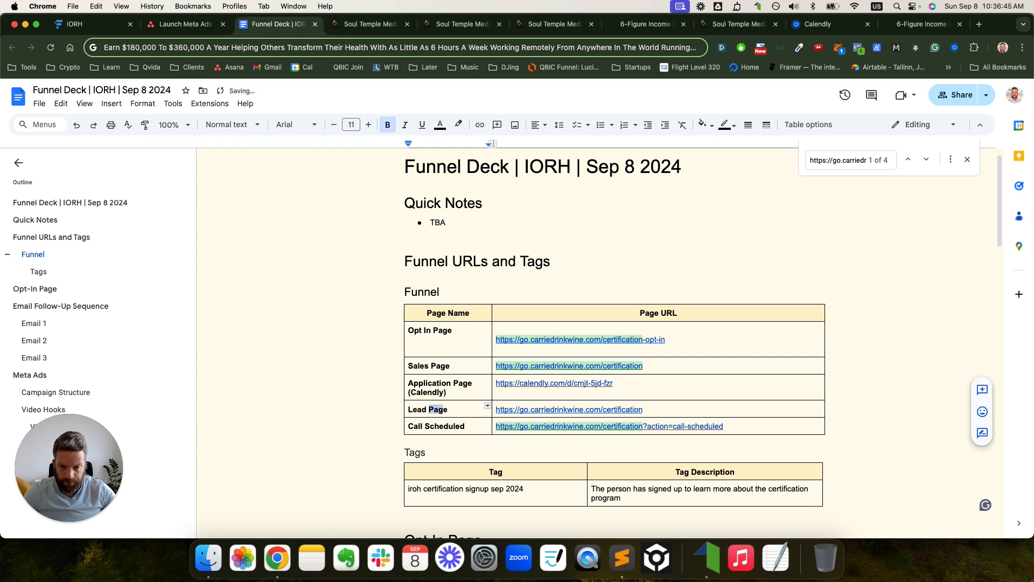
pyautogui.press('End')
pyautogui.press('BackSpace')
pyautogui.press('BackSpace')
pyautogui.press('BackSpace')
pyautogui.press('BackSpace')
pyautogui.press('BackSpace')
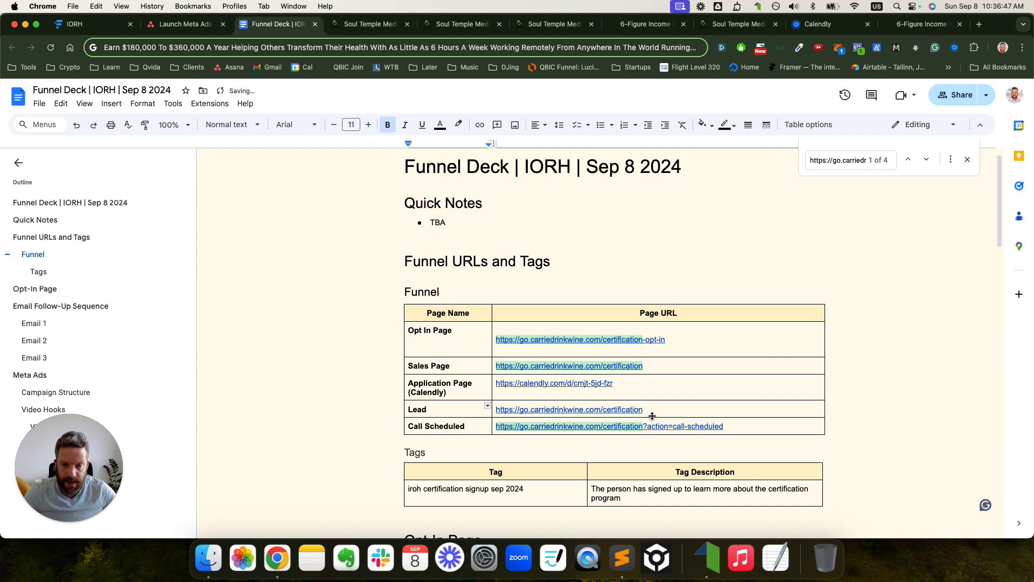
# - Append the ?action=lead parameter to the Lead row's URL
pyautogui.moveTo(732, 428); pyautogui.dragTo(644, 426)
pyautogui.press('super+c')
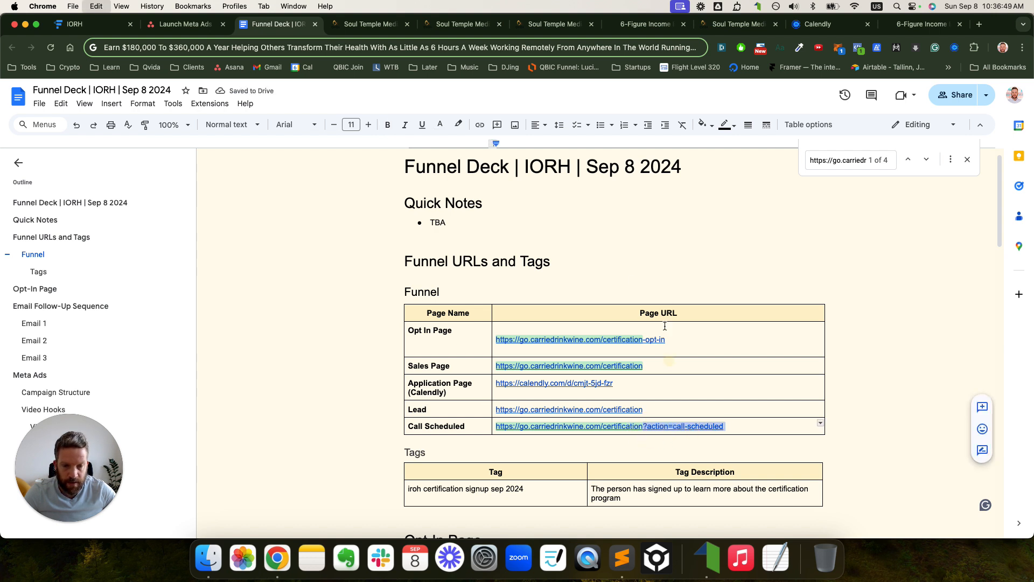
pyautogui.click(426, 52)
pyautogui.press('super+v')
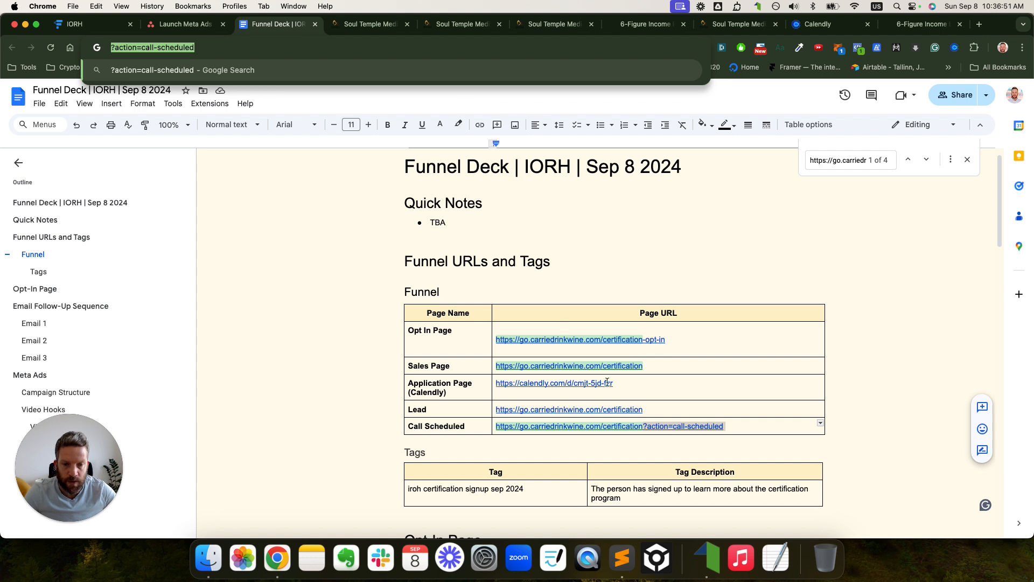
pyautogui.click(651, 409)
pyautogui.press('super+v')
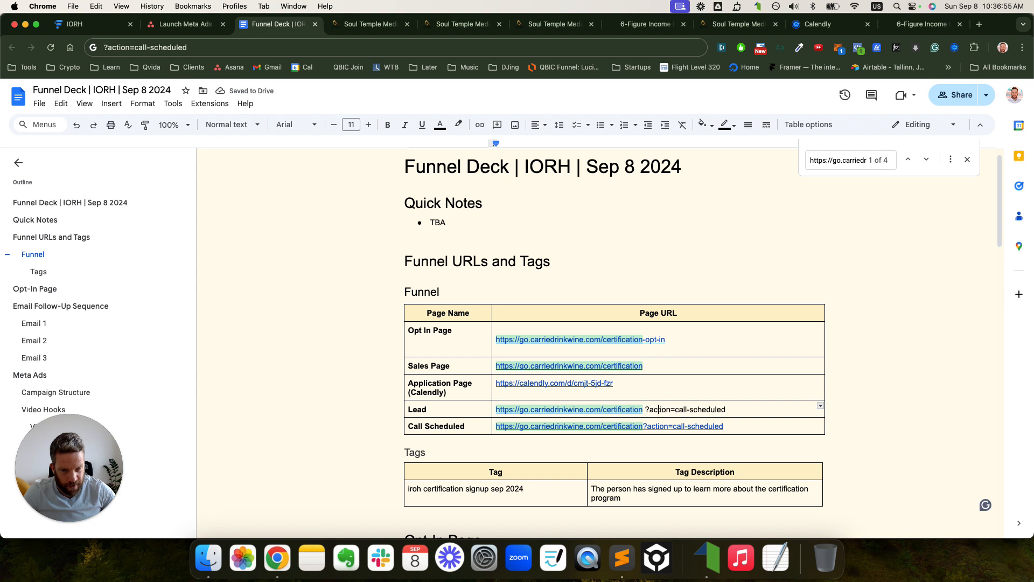
pyautogui.press('BackSpace')
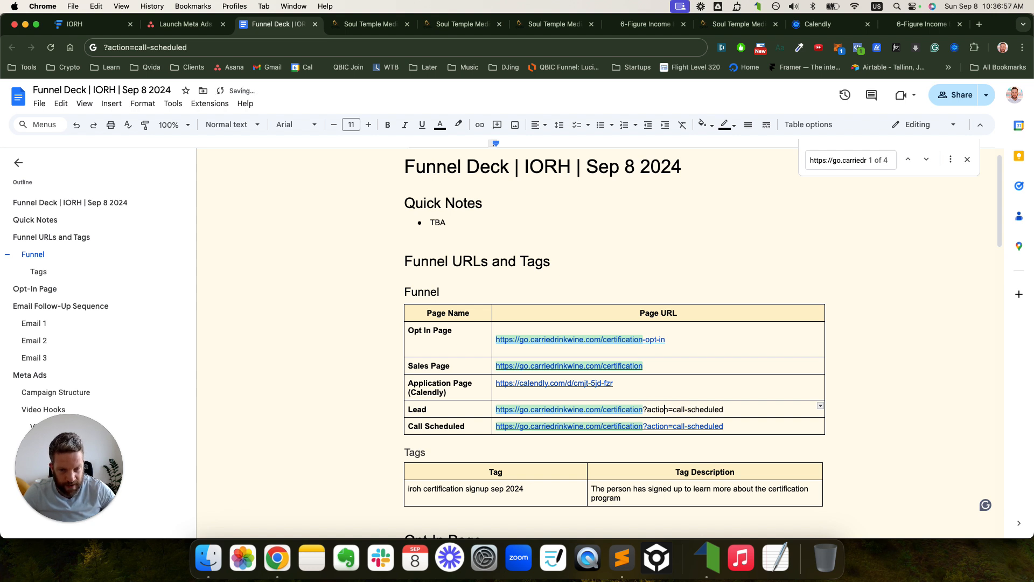
pyautogui.write('lead')
pyautogui.hotkey('shift', 'Right')
pyautogui.hotkey('shift', 'Right')
pyautogui.hotkey('shift', 'Right')
pyautogui.hotkey('shift', 'Right')
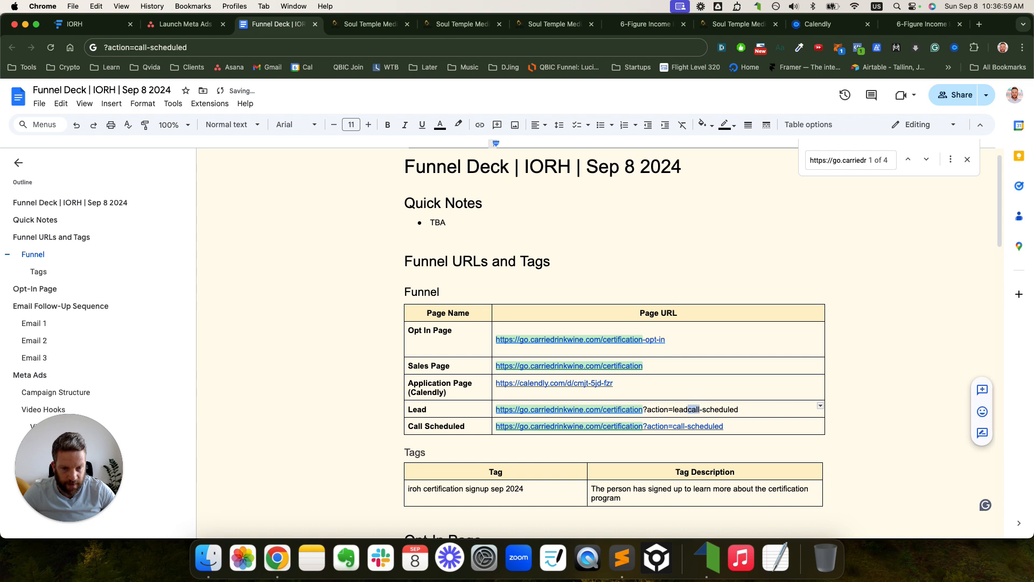
pyautogui.hotkey('shift', 'Right')
pyautogui.hotkey('shift', 'Right')
pyautogui.hotkey('shift', 'Right')
pyautogui.hotkey('shift', 'Right')
pyautogui.press('BackSpace')
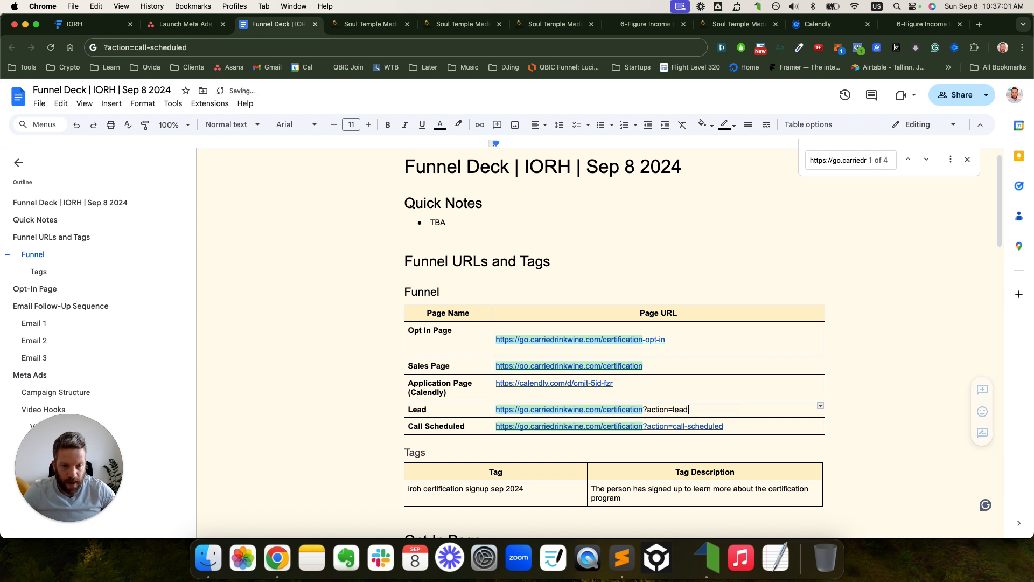
pyautogui.moveTo(719, 412); pyautogui.dragTo(488, 384)
# - Cross-check the ?action=lead URL against the funnel diagram's Email 1 node
pyautogui.click(88, 23)
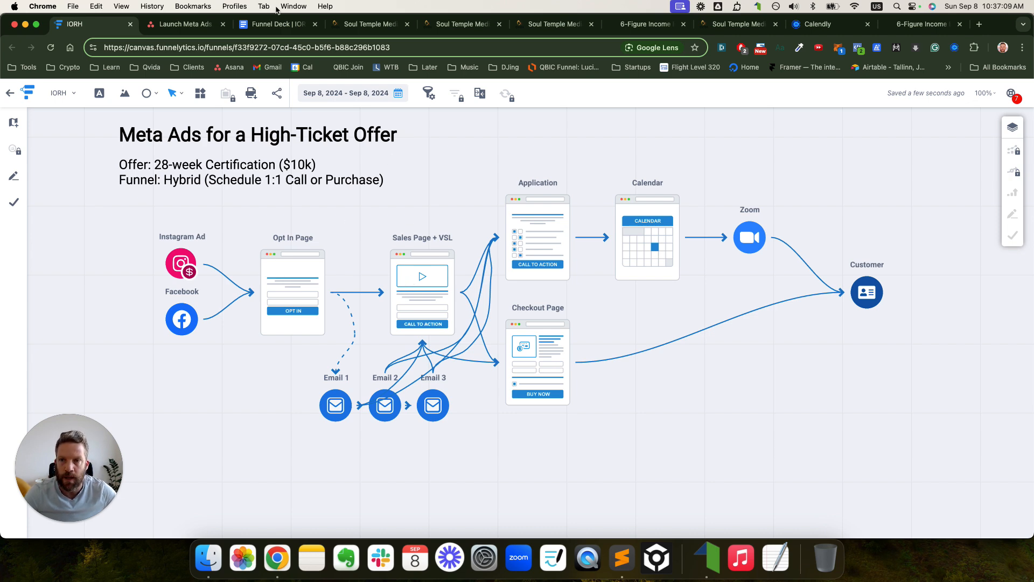
pyautogui.click(273, 23)
pyautogui.click(671, 408)
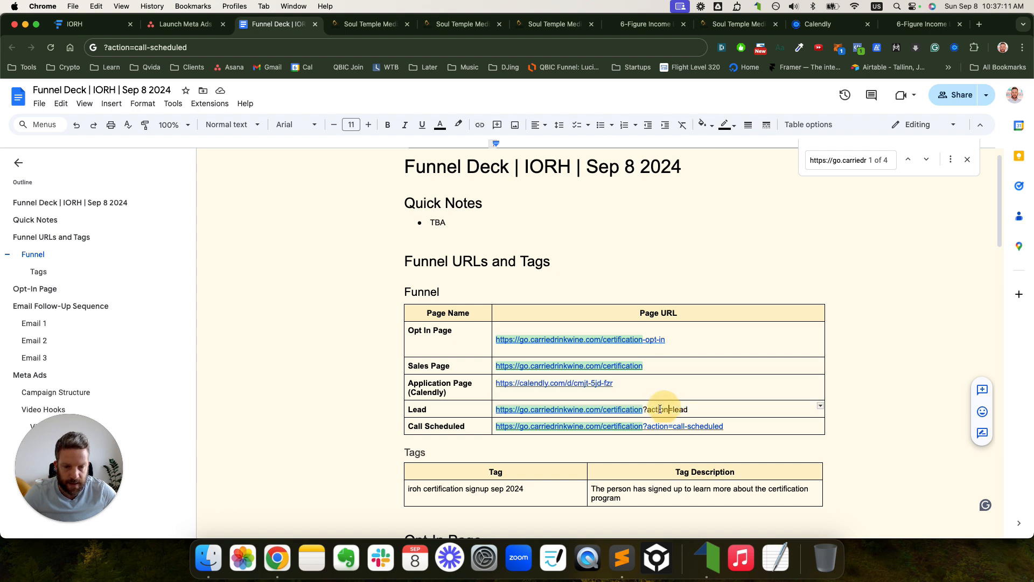
pyautogui.moveTo(643, 410); pyautogui.dragTo(689, 410)
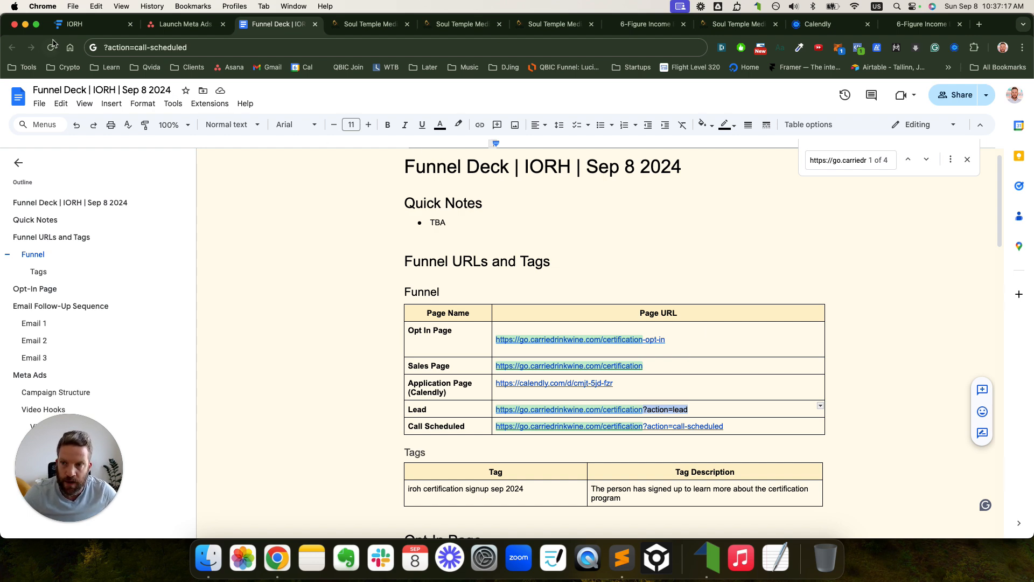
pyautogui.click(73, 24)
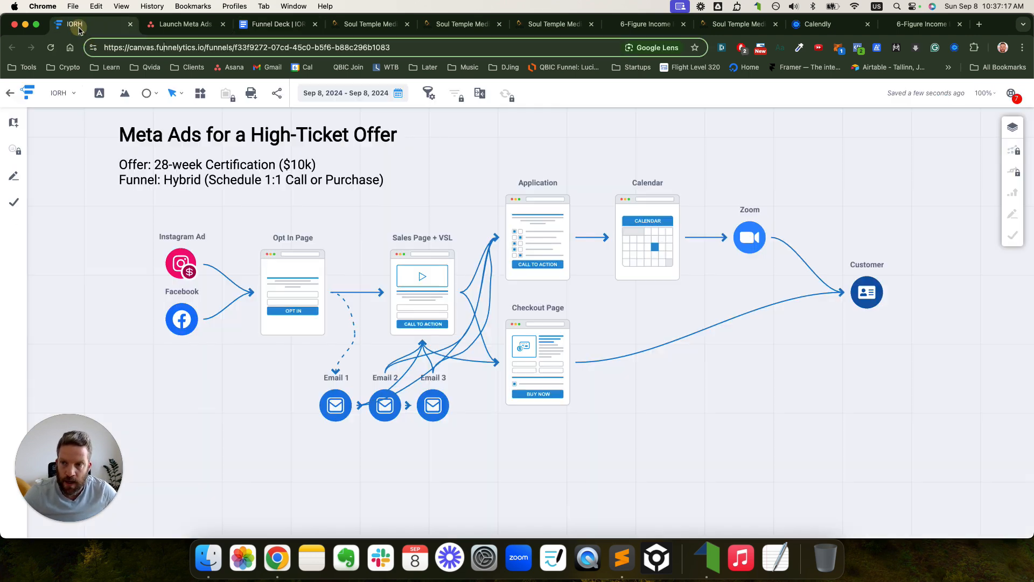
pyautogui.click(331, 412)
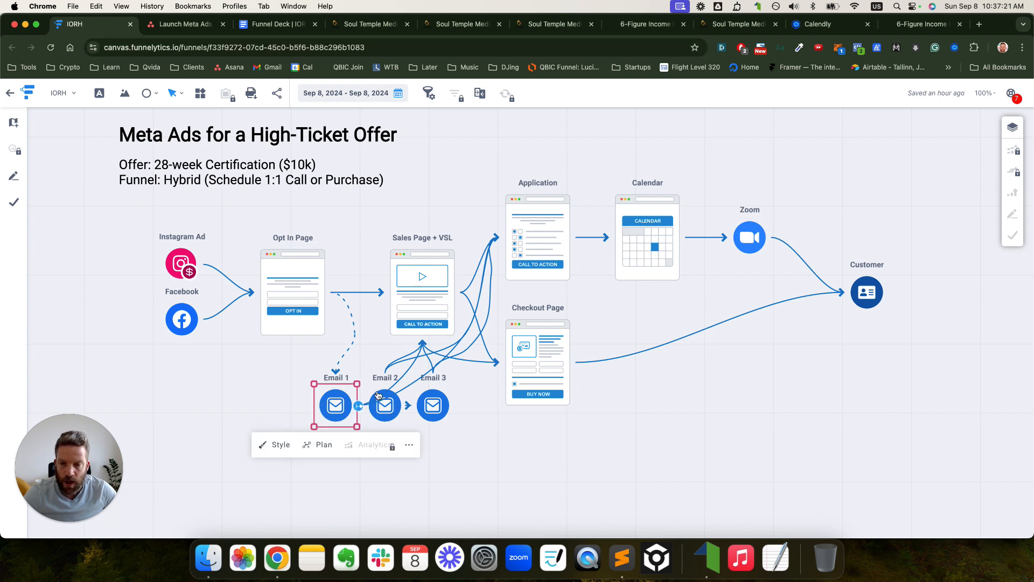
pyautogui.click(275, 23)
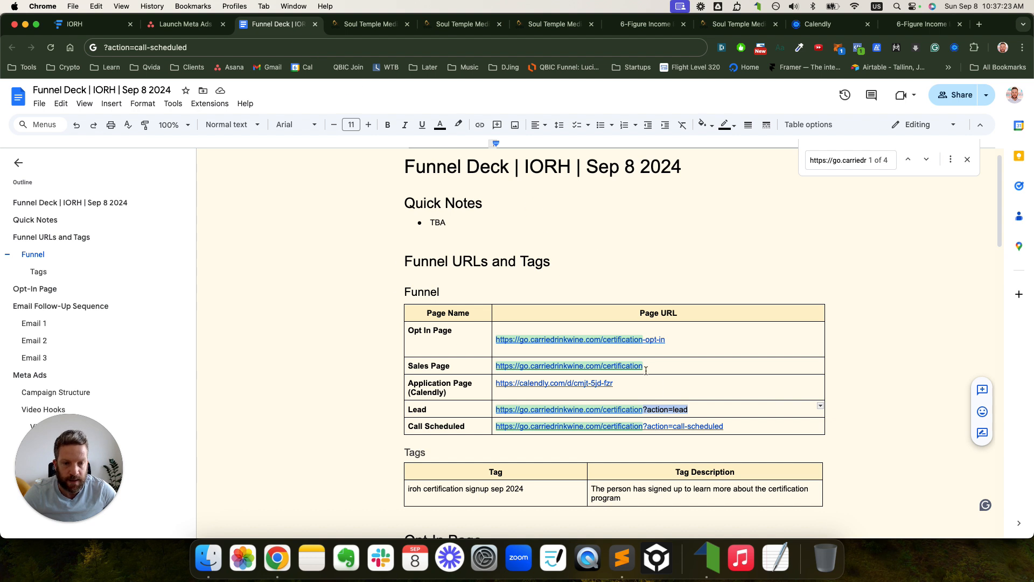
pyautogui.click(721, 413)
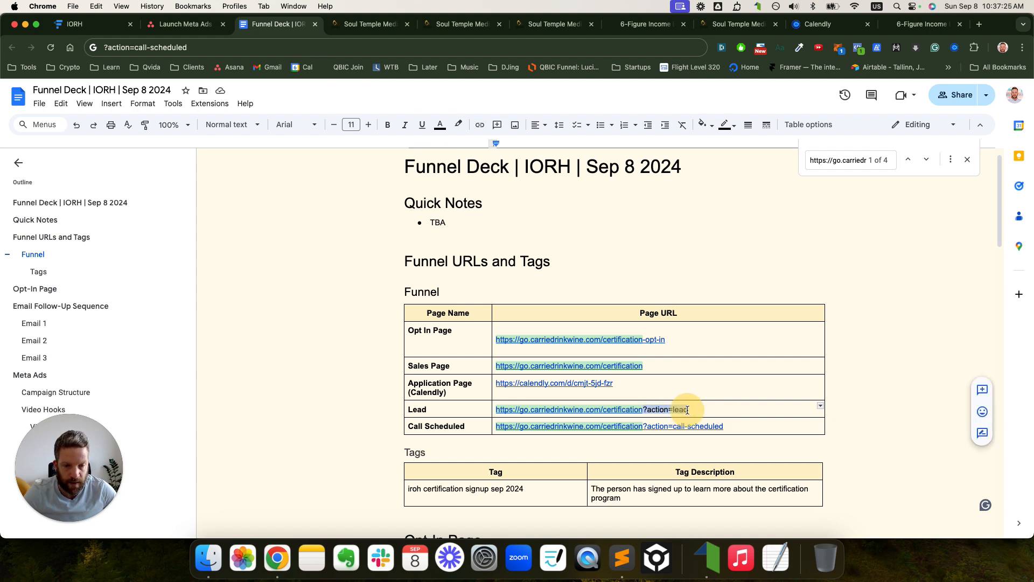
# - Open the full Lead URL in a new browser tab
pyautogui.moveTo(643, 366); pyautogui.dragTo(497, 366)
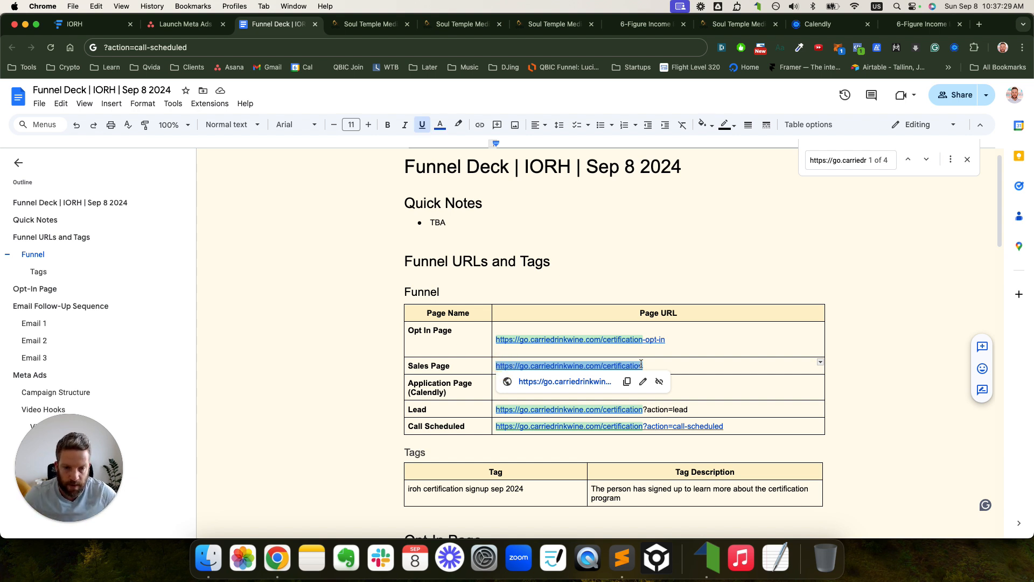
pyautogui.moveTo(685, 408); pyautogui.dragTo(503, 408)
pyautogui.press('super+c')
pyautogui.click(980, 24)
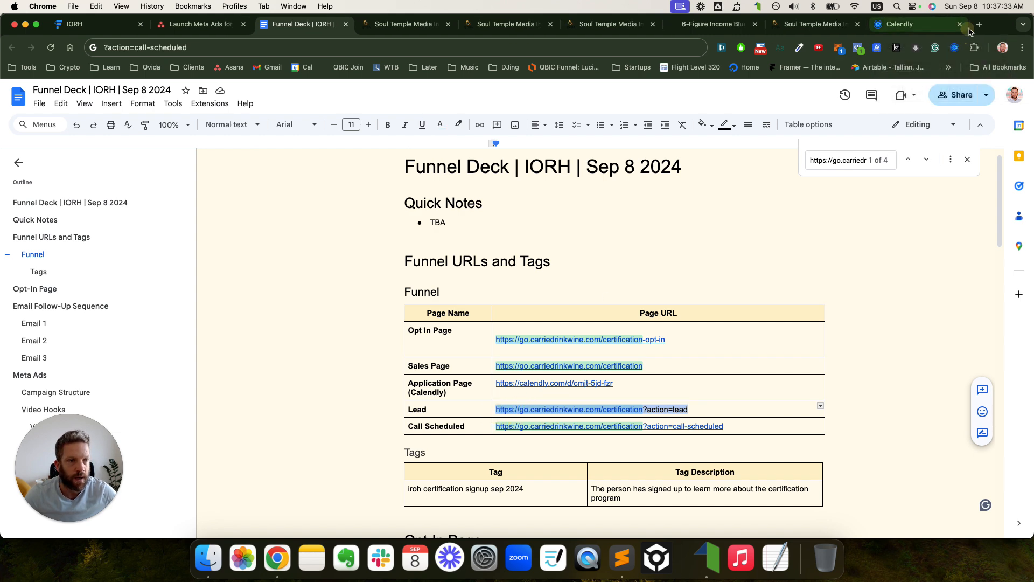
pyautogui.press('super+v')
pyautogui.press('Return')
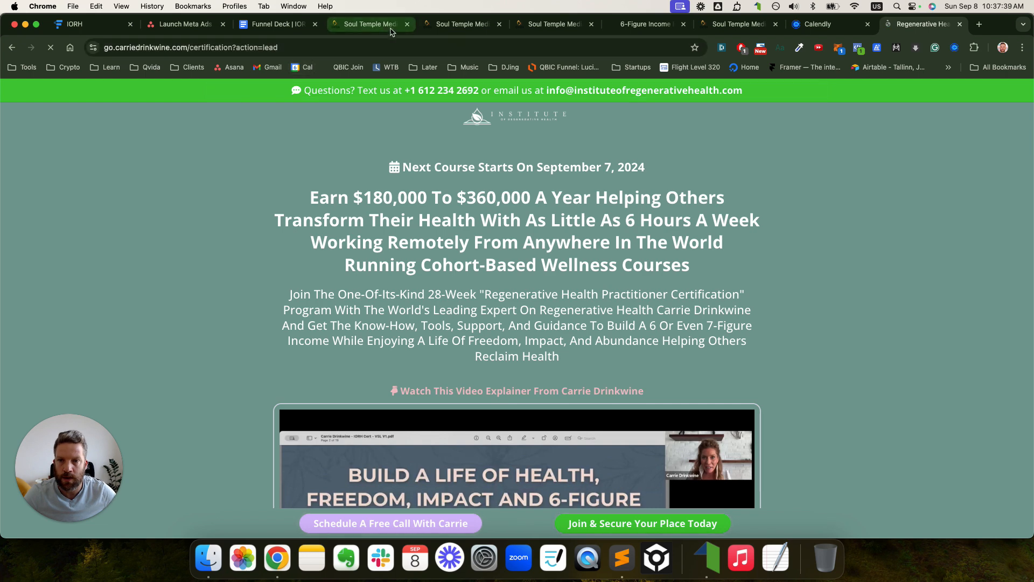
# - Replace the form's redirect Website with the pasted certification URL and publish the page
pyautogui.click(435, 25)
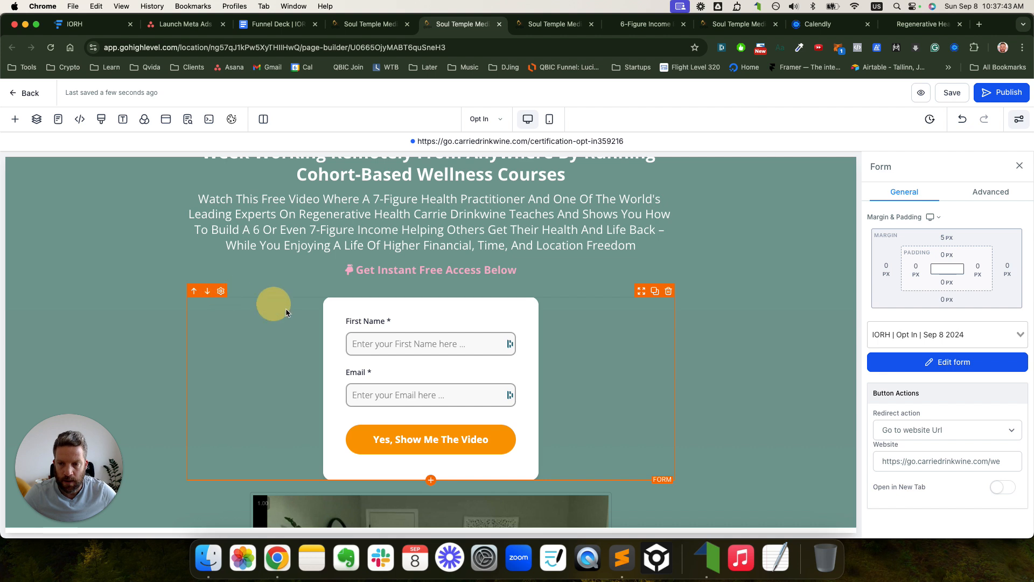
pyautogui.tripleClick(914, 459)
pyautogui.press('BackSpace')
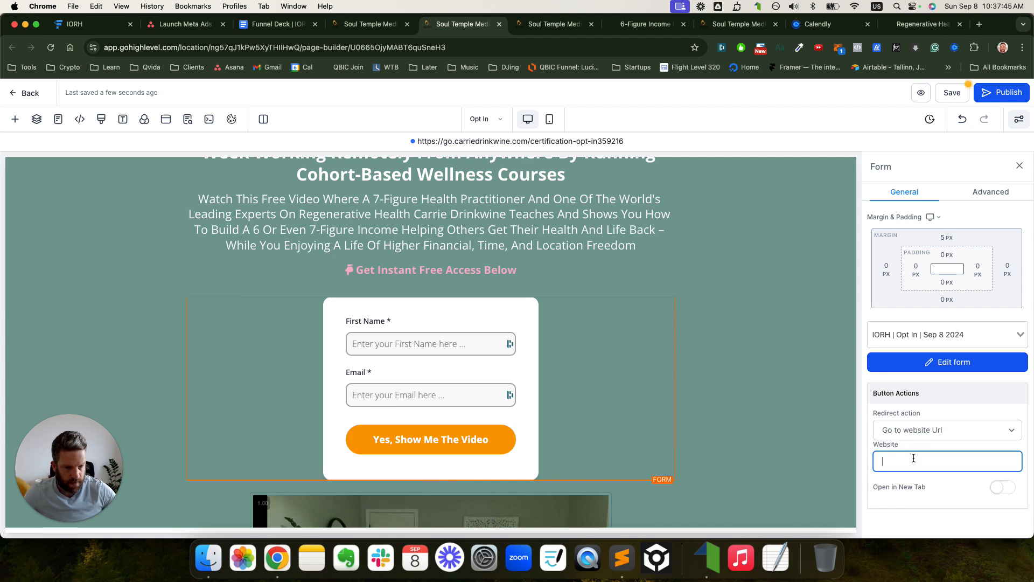
pyautogui.rightClick(913, 459)
pyautogui.click(959, 385)
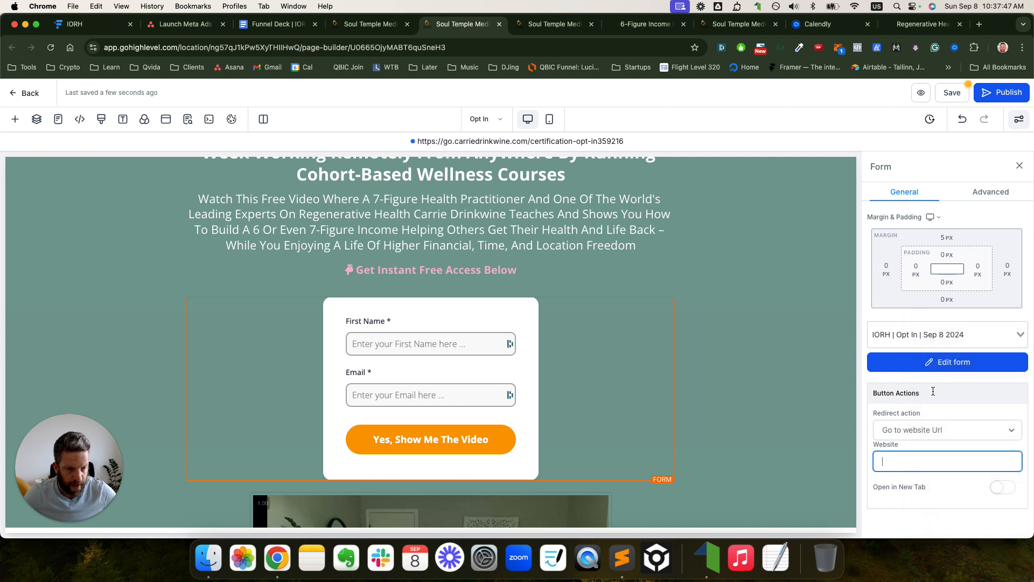
pyautogui.click(992, 97)
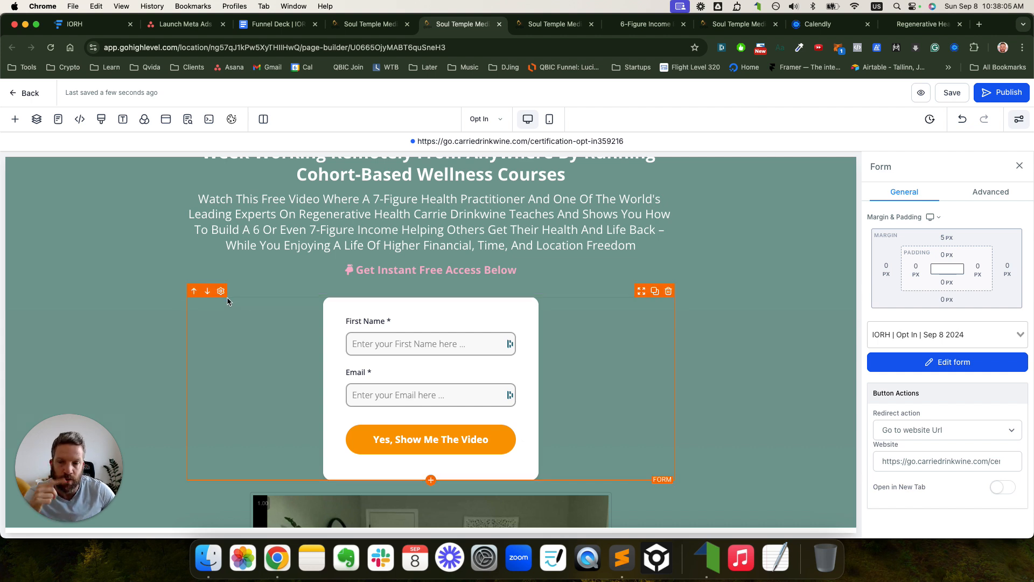
# - Recheck the form's redirect URL setting and republish the opt-in page
pyautogui.click(920, 457)
pyautogui.press('super+a')
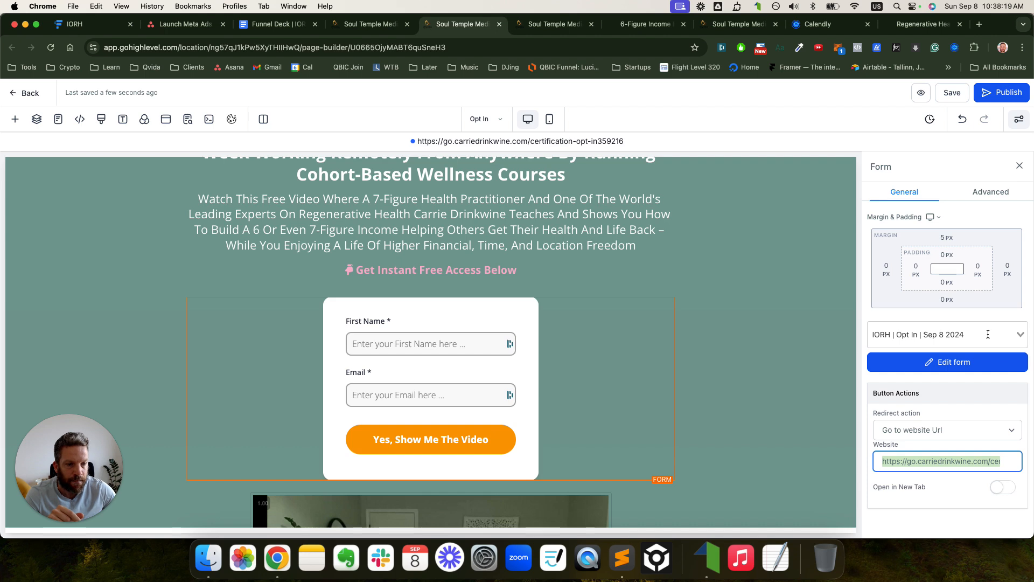
pyautogui.click(829, 321)
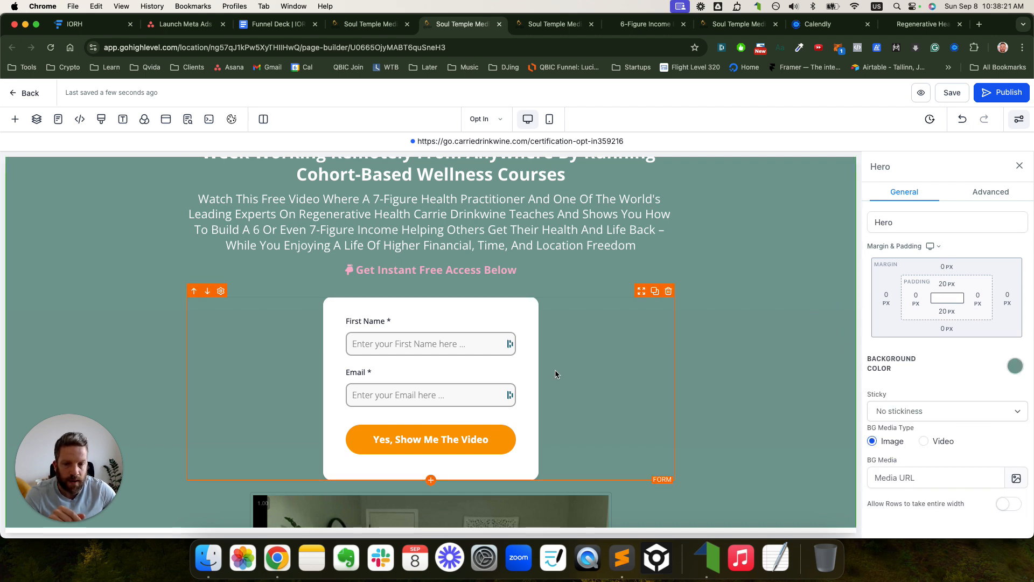
pyautogui.click(431, 355)
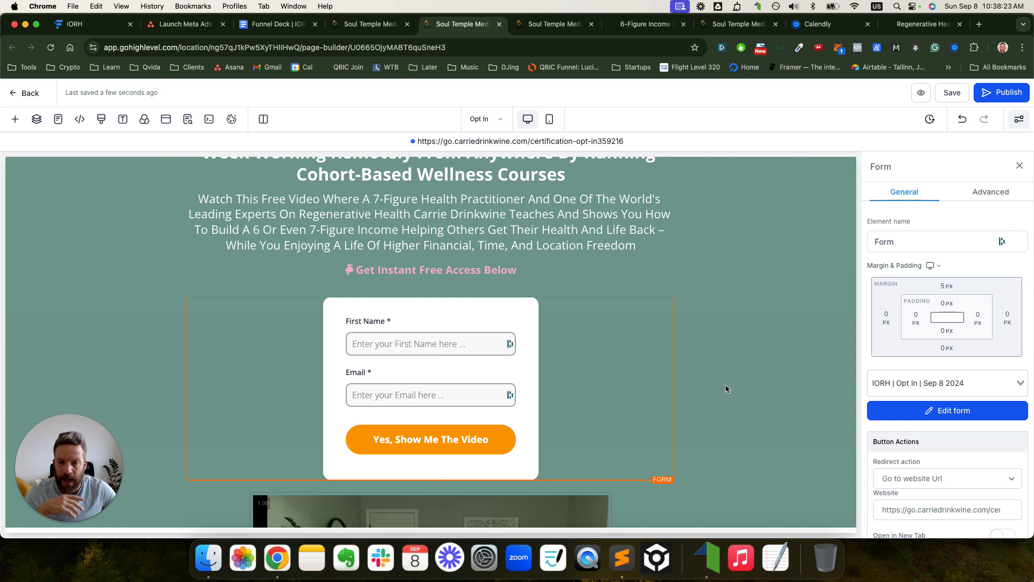
pyautogui.scroll(-2, 894, 474)
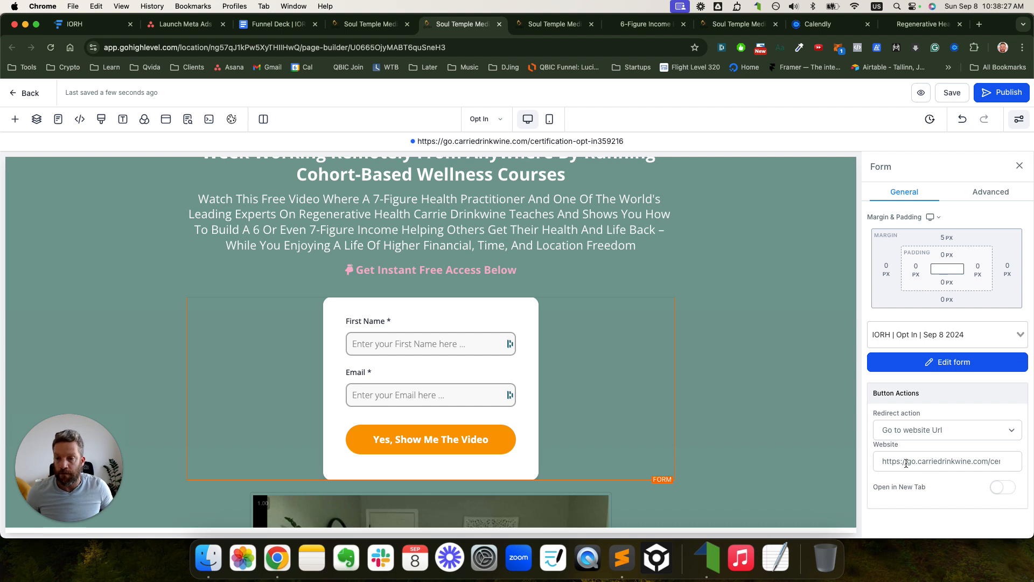
pyautogui.click(996, 93)
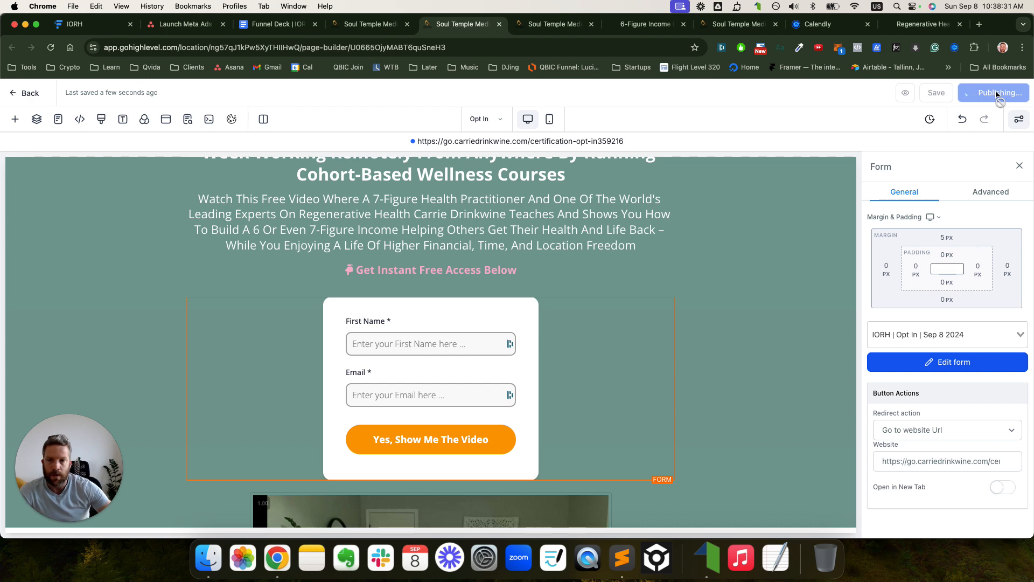
pyautogui.click(189, 23)
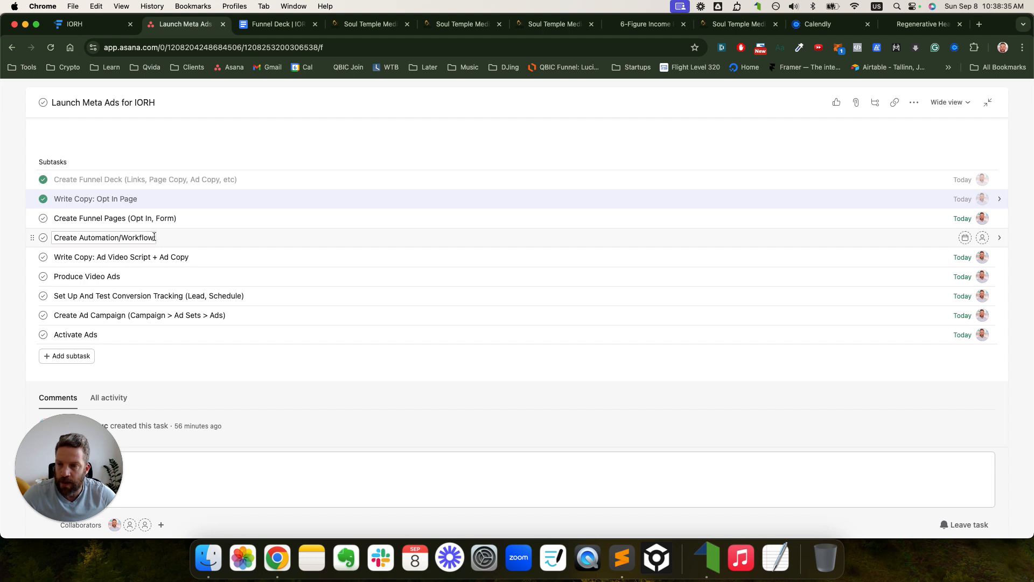
# - Check off the Create Funnel Pages (Opt In, Form) subtask and return to the GoHighLevel workflows
pyautogui.click(43, 218)
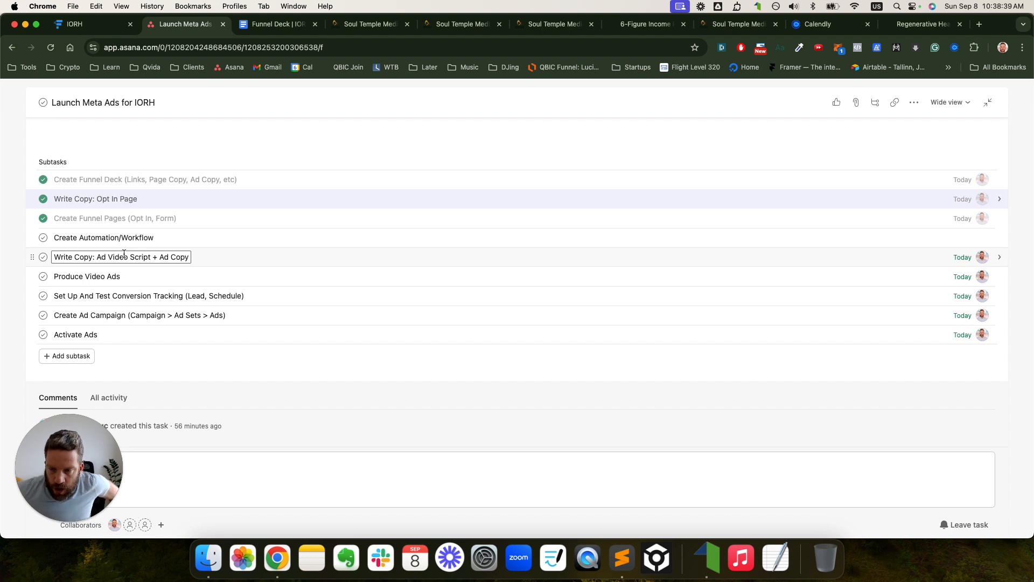
pyautogui.click(372, 24)
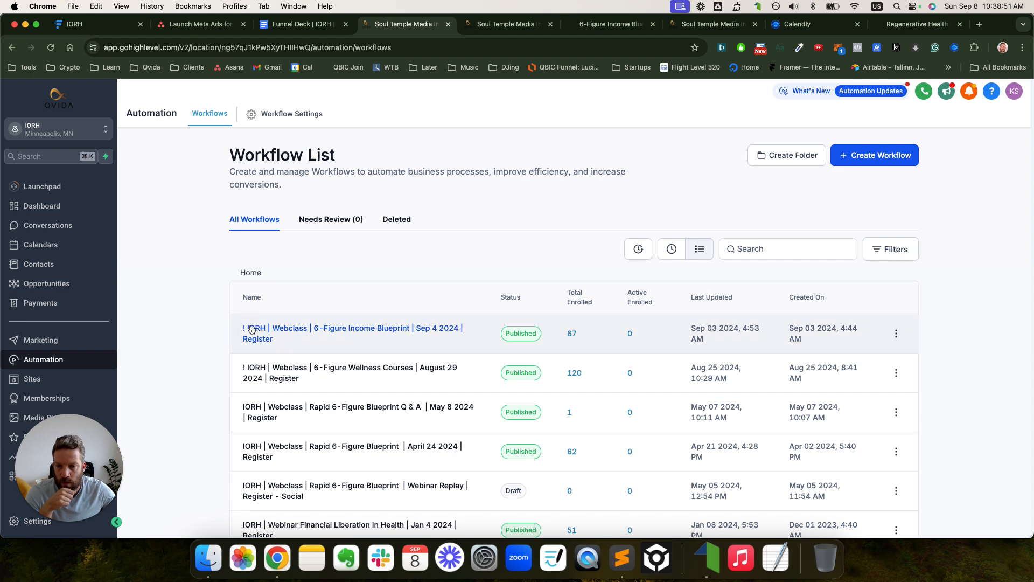
# - Duplicate the 6-Figure Income Blueprint workflow, renaming the copy from Webclass to Opt-In without the Blueprint part
pyautogui.click(897, 333)
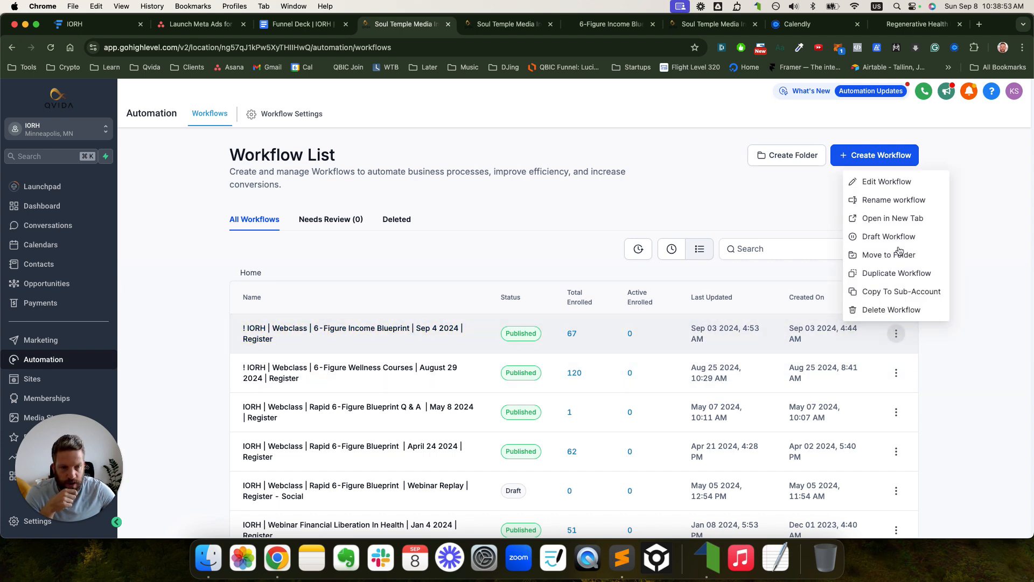
pyautogui.click(898, 274)
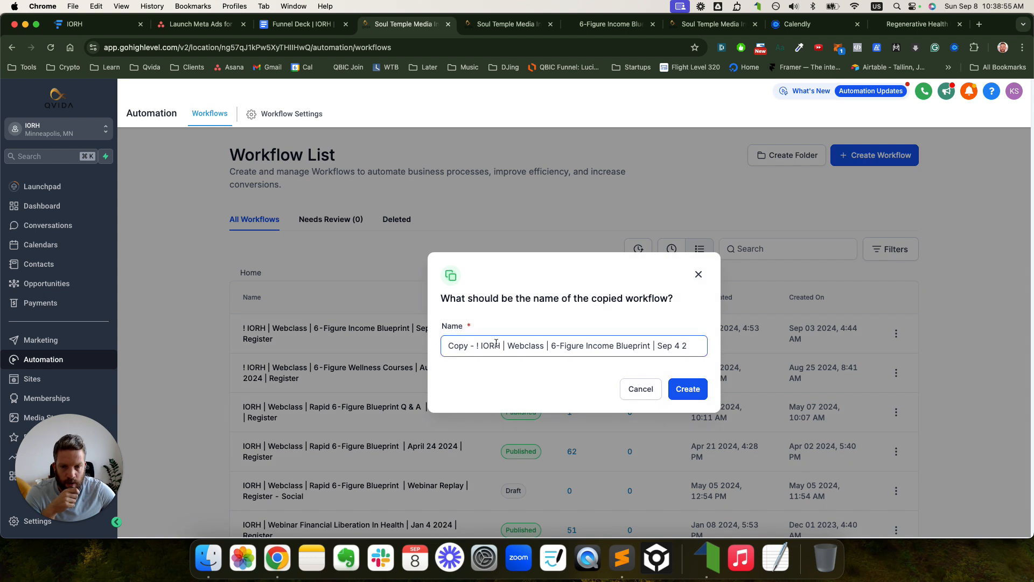
pyautogui.moveTo(476, 346); pyautogui.dragTo(428, 346)
pyautogui.press('BackSpace')
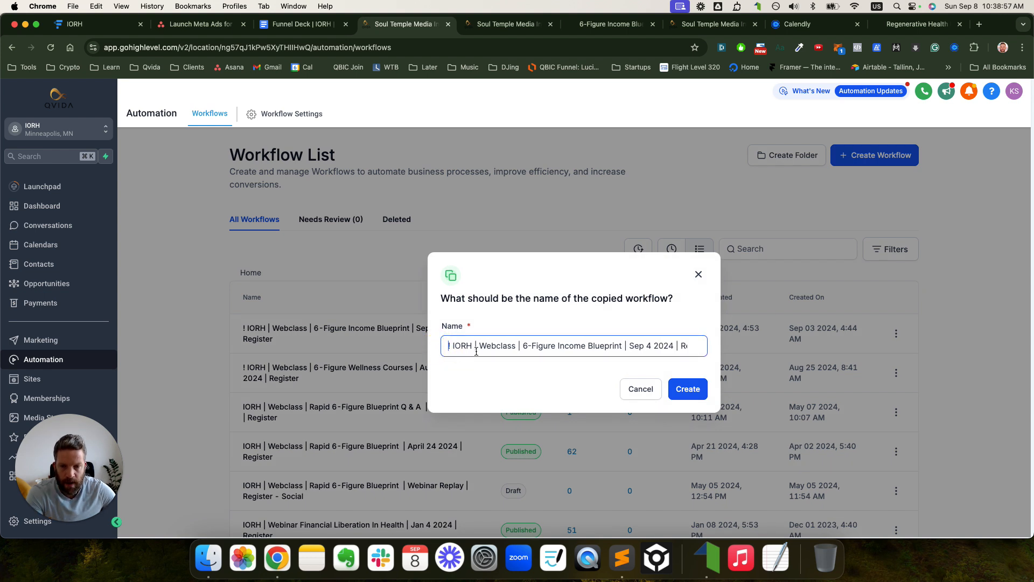
pyautogui.doubleClick(482, 347)
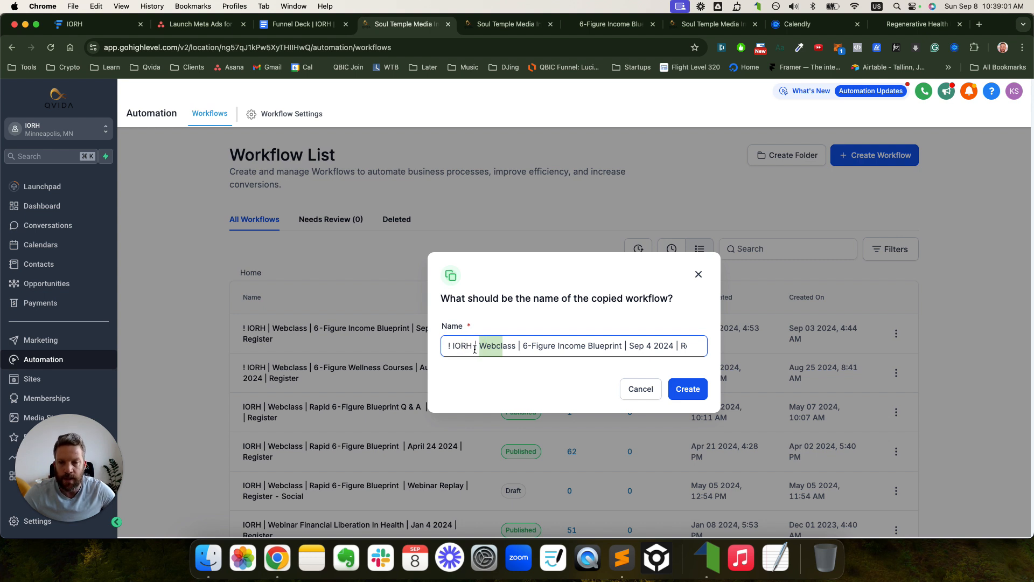
pyautogui.doubleClick(486, 347)
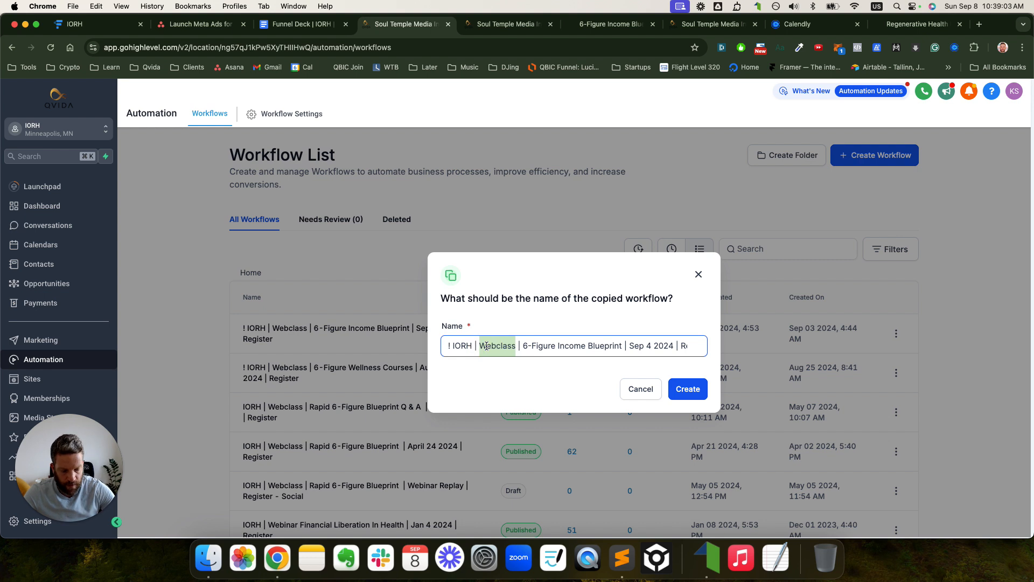
pyautogui.write('Opt-In')
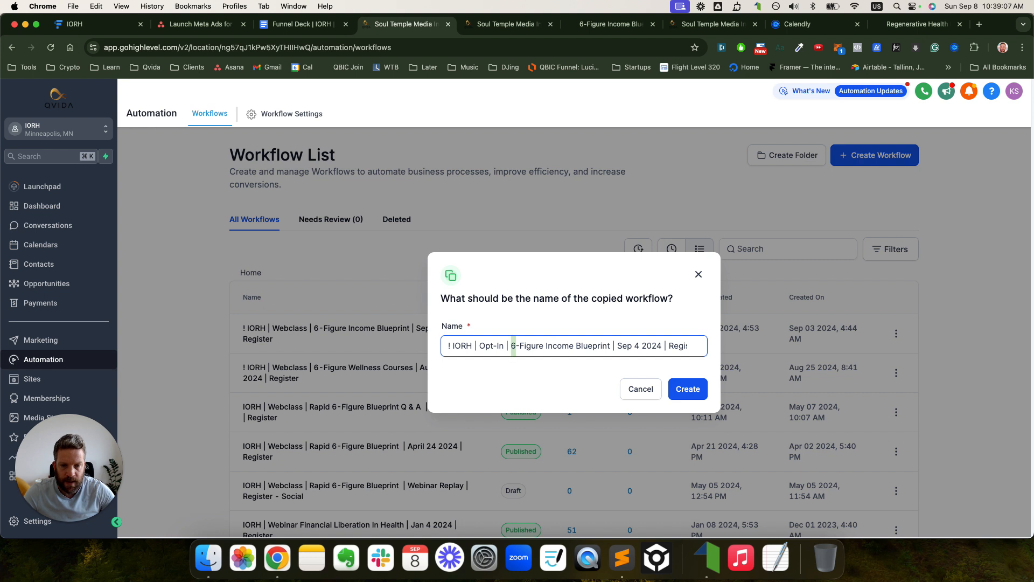
pyautogui.hotkey('shift', 'Right')
pyautogui.hotkey('shift', 'Right')
pyautogui.hotkey('shift', 'Right')
pyautogui.hotkey('shift', 'Right')
pyautogui.hotkey('shift', 'Right')
pyautogui.hotkey('shift', 'Right')
pyautogui.hotkey('shift', 'Right')
pyautogui.hotkey('shift', 'Right')
pyautogui.hotkey('shift', 'Right')
pyautogui.hotkey('shift', 'Right')
pyautogui.hotkey('shift', 'Right')
pyautogui.hotkey('shift', 'Right')
pyautogui.hotkey('shift', 'Right')
pyautogui.hotkey('shift', 'Right')
pyautogui.hotkey('shift', 'Right')
pyautogui.hotkey('shift', 'Right')
pyautogui.hotkey('shift', 'Right')
pyautogui.hotkey('shift', 'Right')
pyautogui.hotkey('shift', 'Right')
pyautogui.hotkey('shift', 'Right')
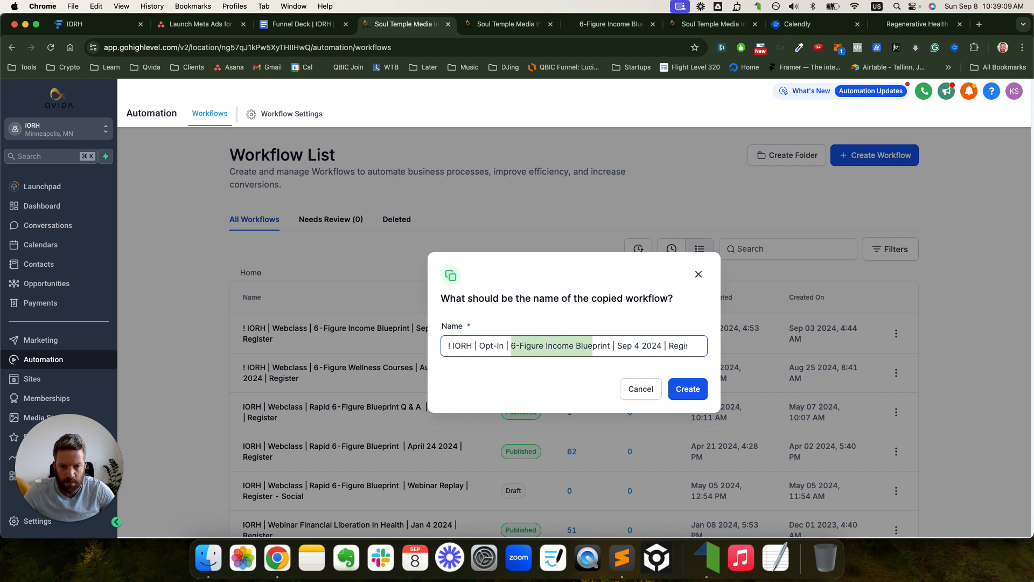
pyautogui.press('BackSpace')
pyautogui.press('Delete')
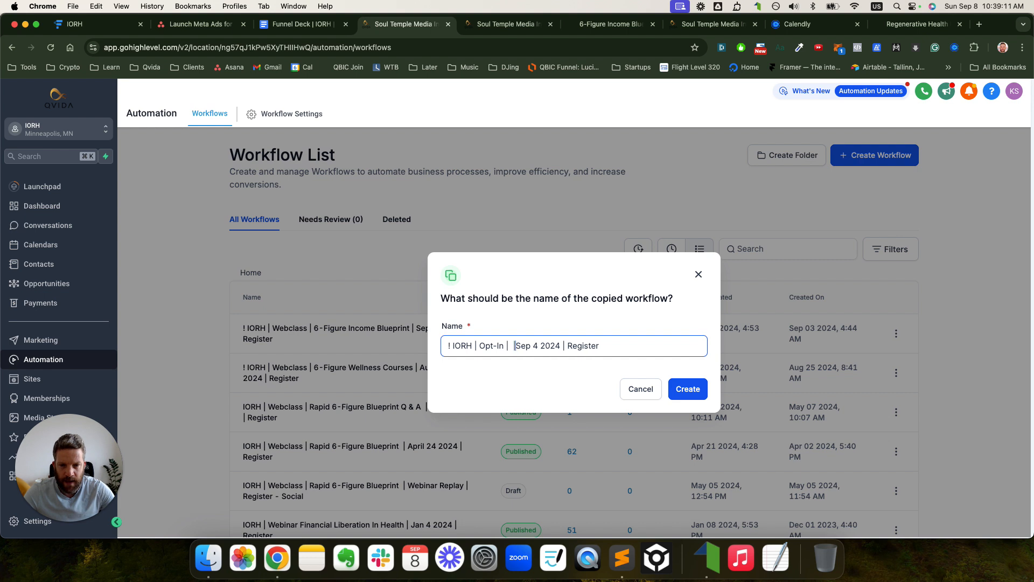
pyautogui.press('BackSpace')
# - Change the name's date to Sep 8 2024, create the copy, and open the new workflow
pyautogui.press('Right')
pyautogui.press('Right')
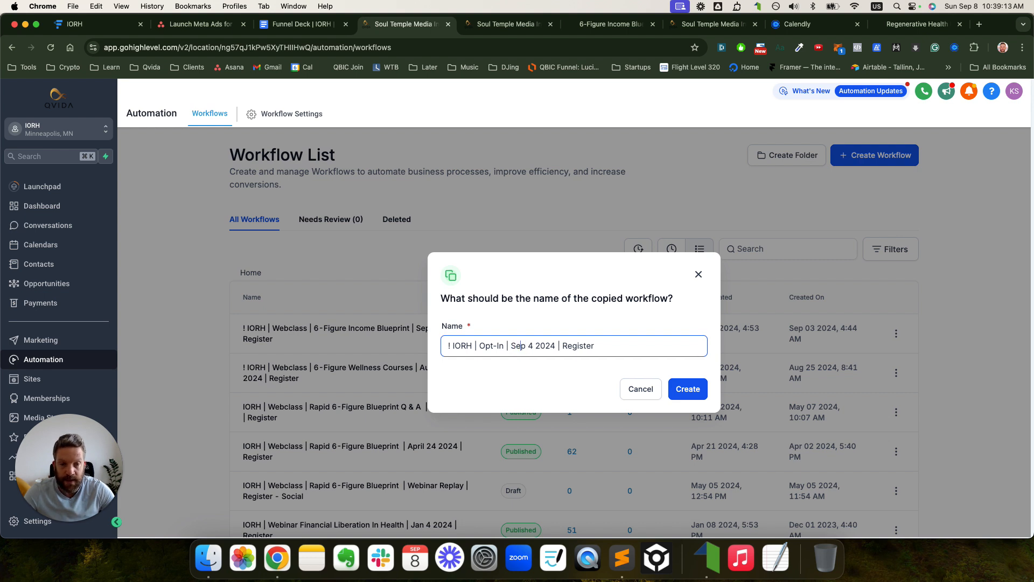
pyautogui.press('BackSpace')
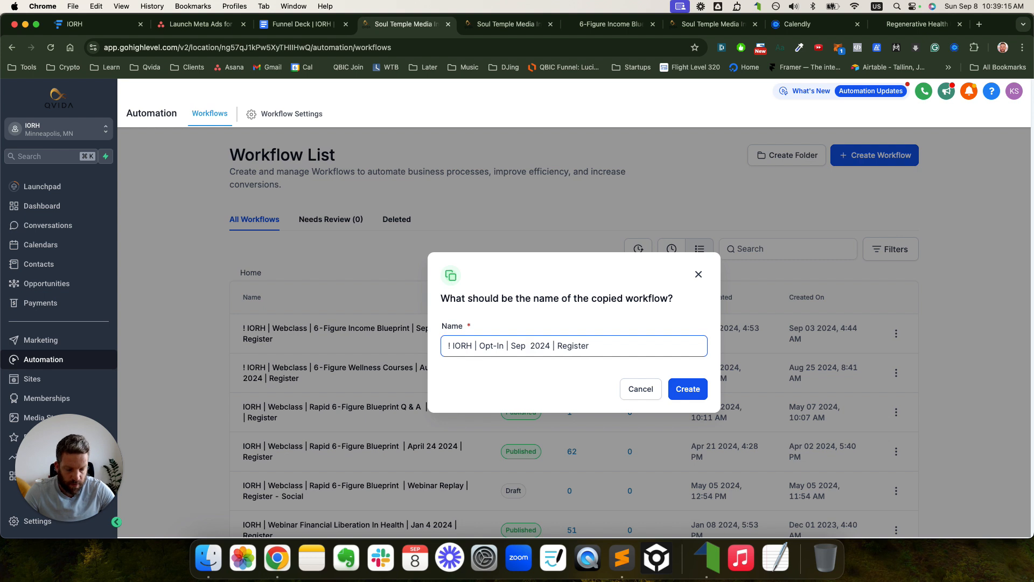
pyautogui.write('8')
pyautogui.press('Right')
pyautogui.press('Right')
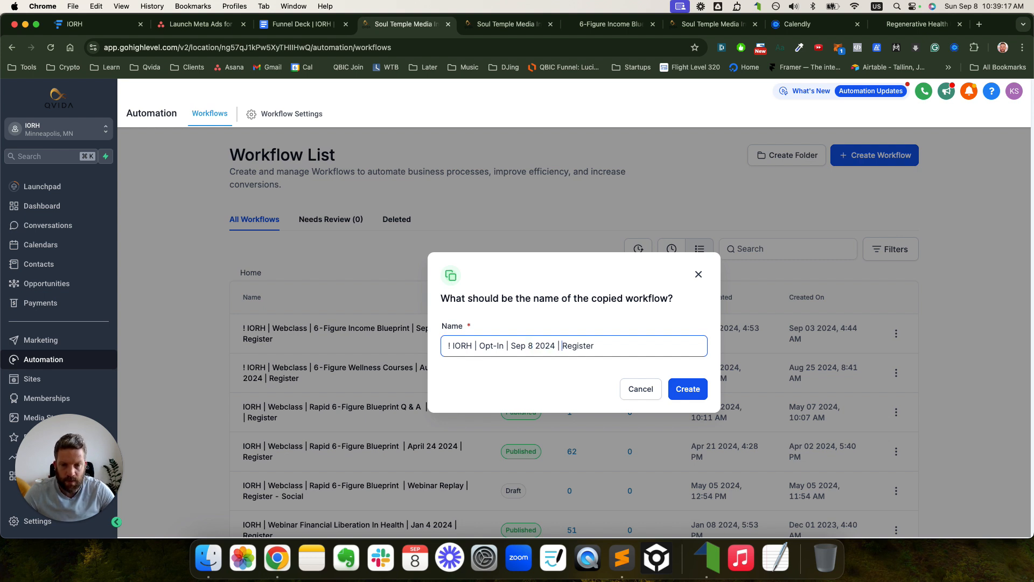
pyautogui.press('super+a')
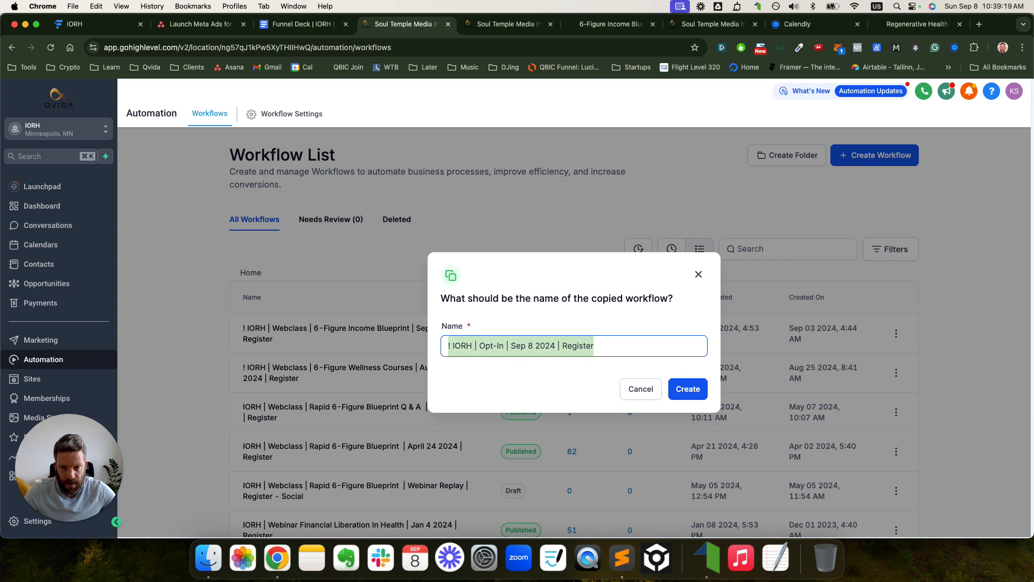
pyautogui.click(680, 388)
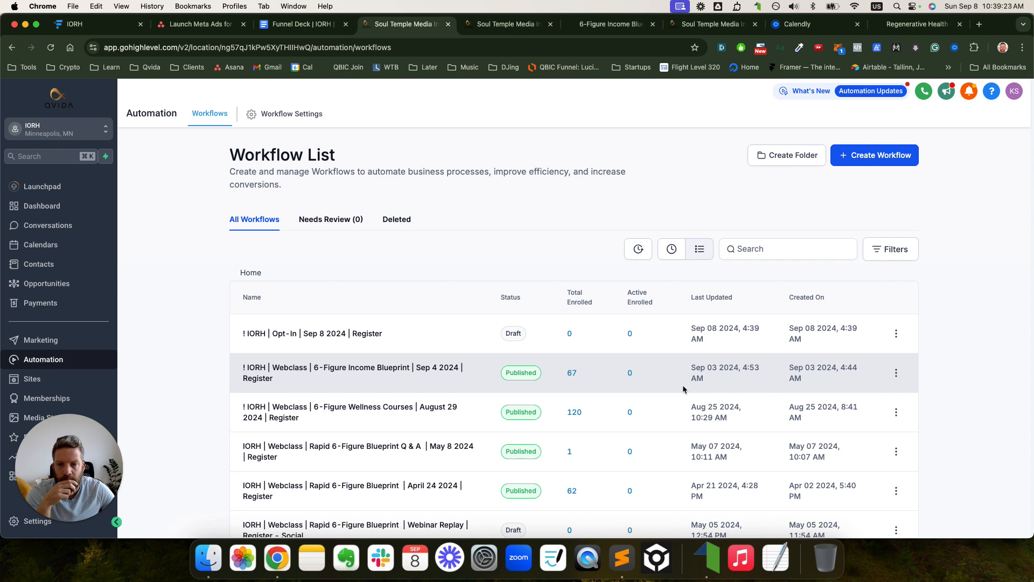
pyautogui.click(397, 333)
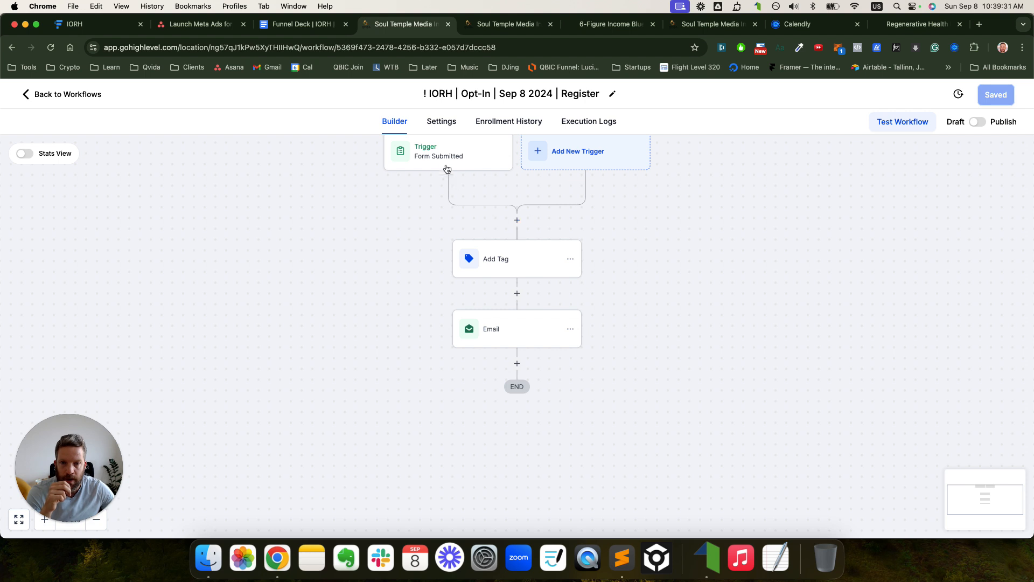
# - Limit the Form Submitted trigger to the IORH | Opt In | Sep 8 2024 form and save it
pyautogui.click(445, 163)
pyautogui.click(827, 339)
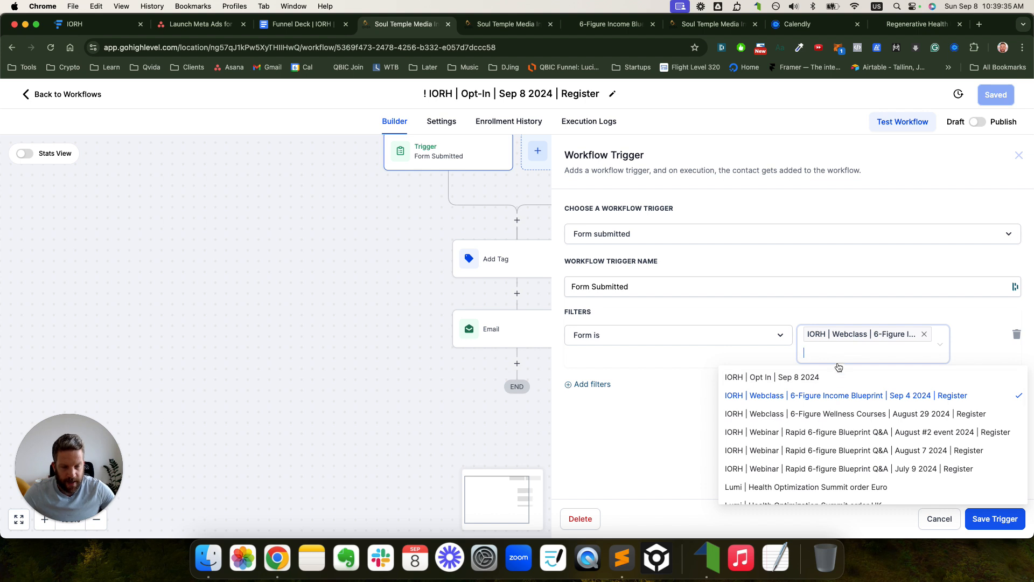
pyautogui.click(799, 378)
pyautogui.click(925, 335)
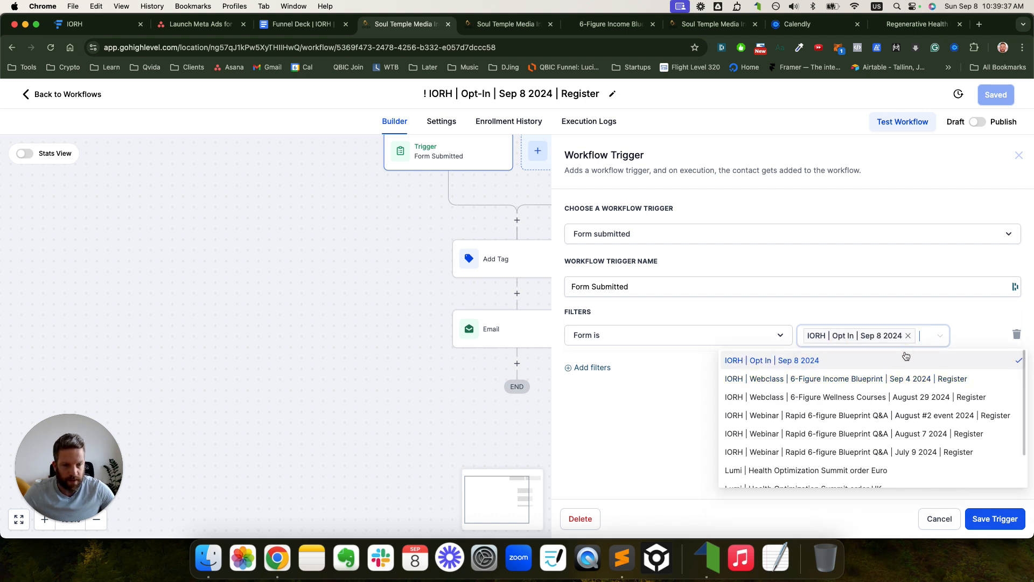
pyautogui.click(915, 335)
pyautogui.write('Sep 8')
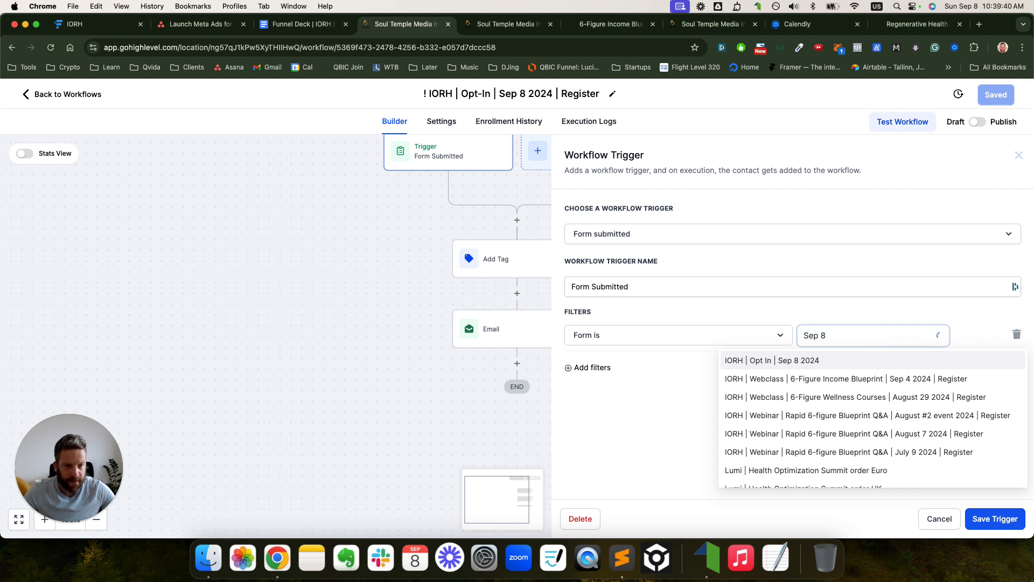
pyautogui.click(838, 360)
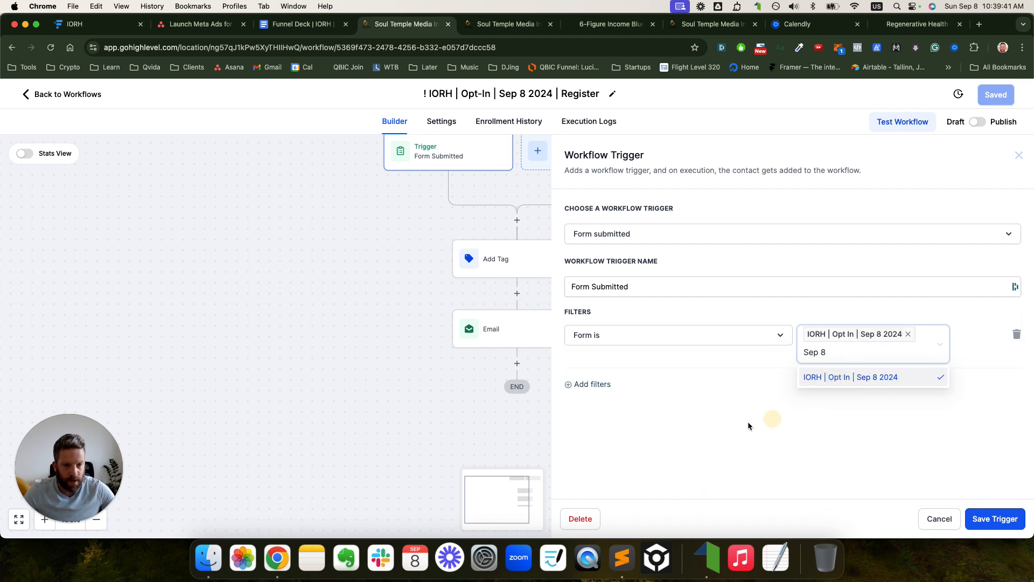
pyautogui.click(727, 422)
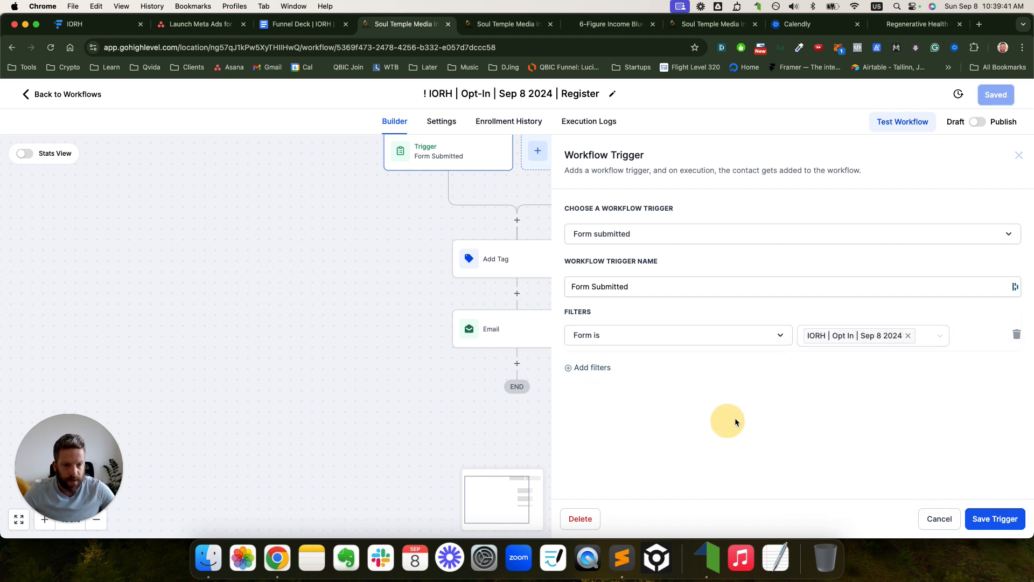
pyautogui.click(997, 518)
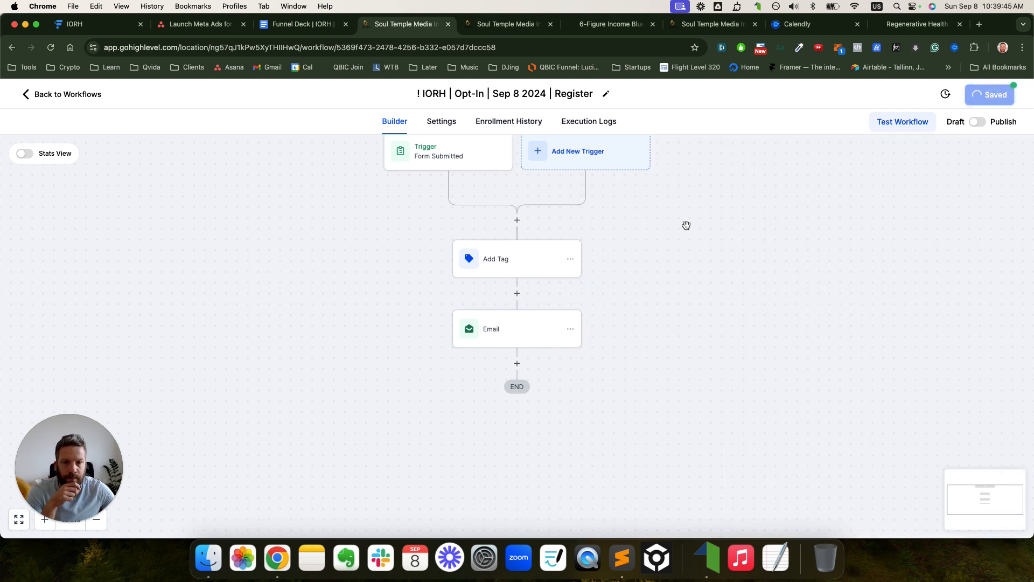
# - Remove the old webclass tag from the Add Tag step
pyautogui.click(528, 262)
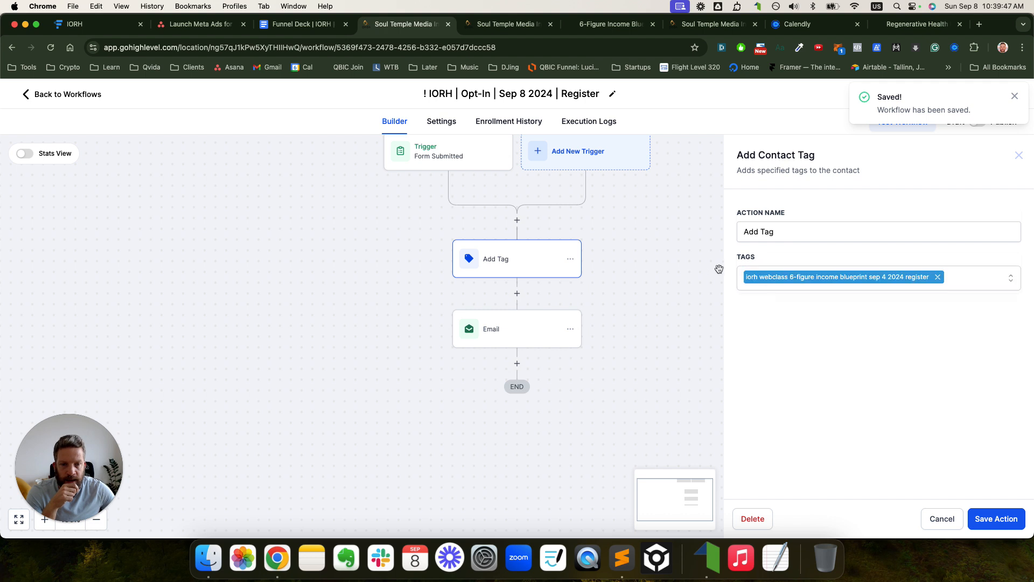
pyautogui.click(938, 277)
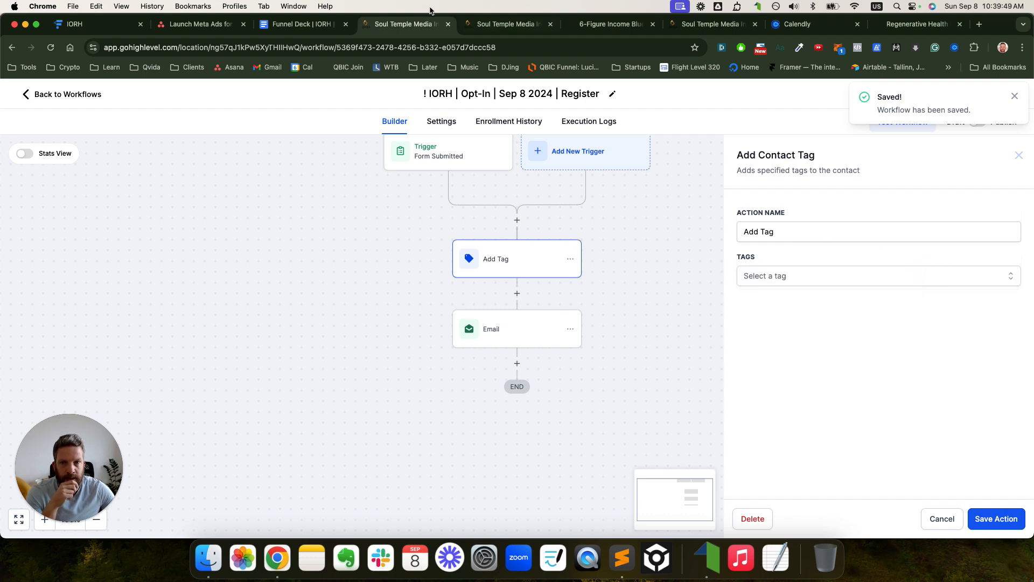
pyautogui.click(303, 24)
# - Grab 'iroh certification signup sep 2024' from the Tags table and return to GoHighLevel
pyautogui.scroll(-5, 656, 391)
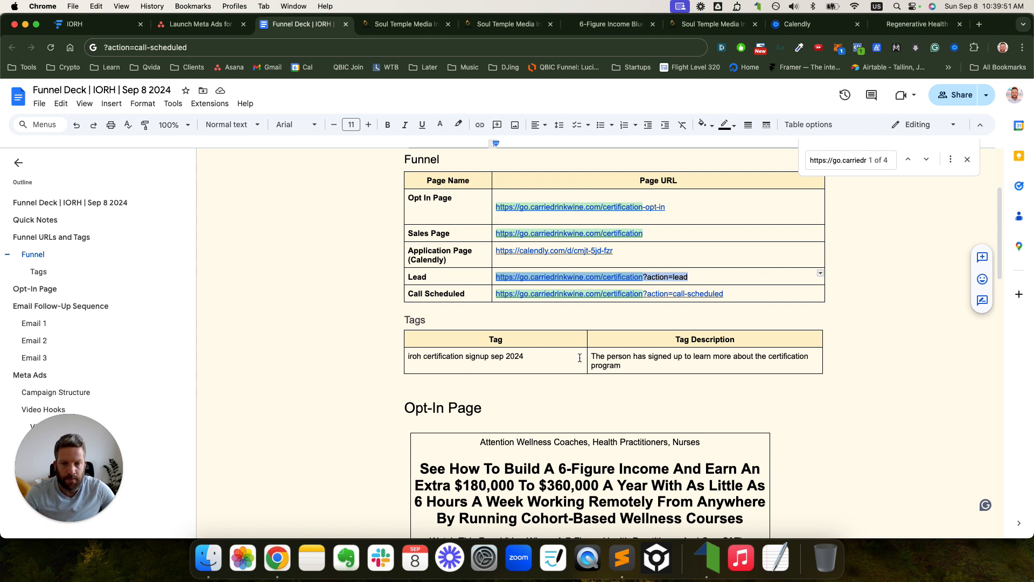
pyautogui.moveTo(532, 356); pyautogui.dragTo(392, 358)
pyautogui.press('super+c')
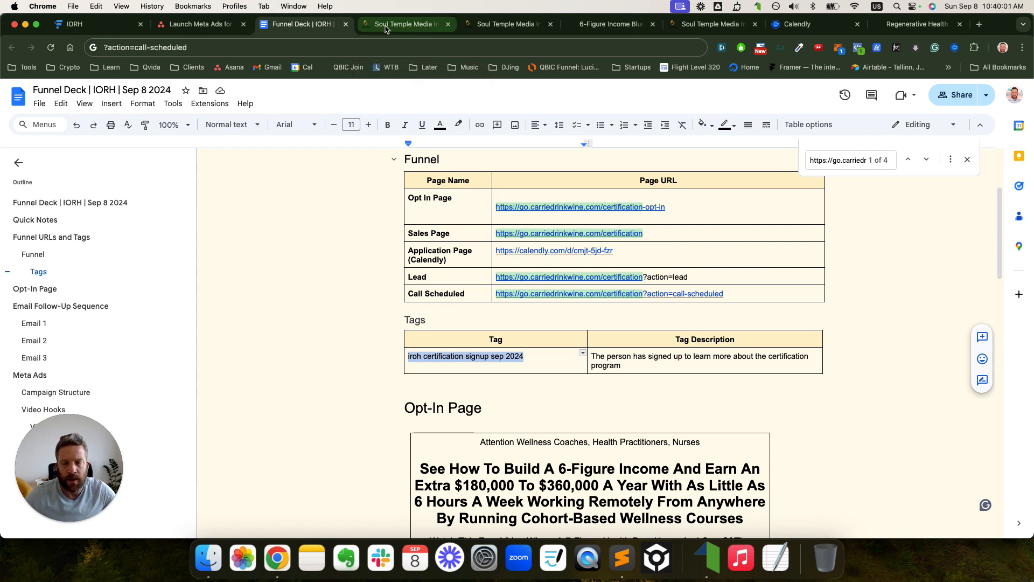
pyautogui.click(405, 24)
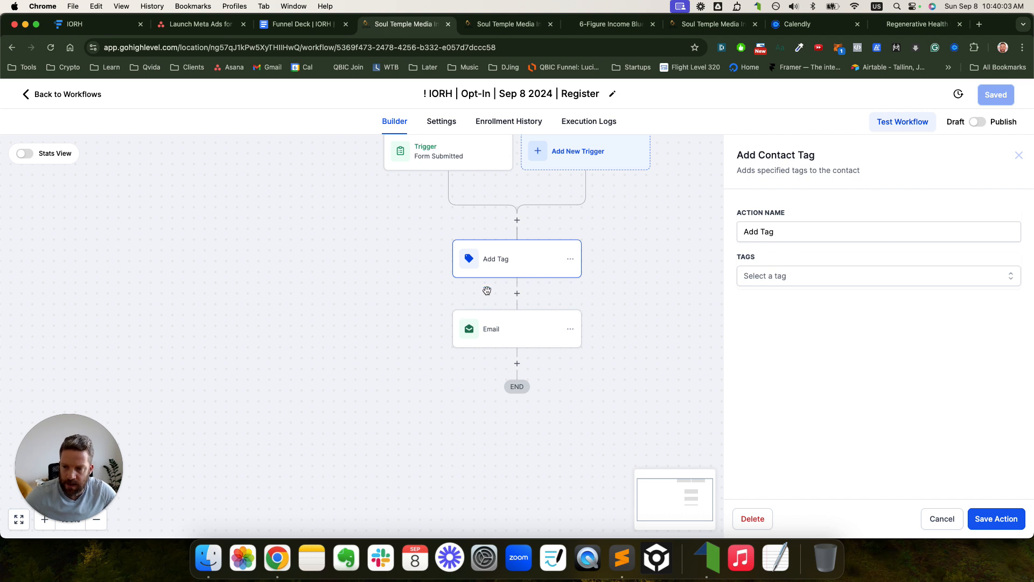
# - Set the Add Tag step to a new tag 'iroh certification signup sep 2024' and save it
pyautogui.click(815, 275)
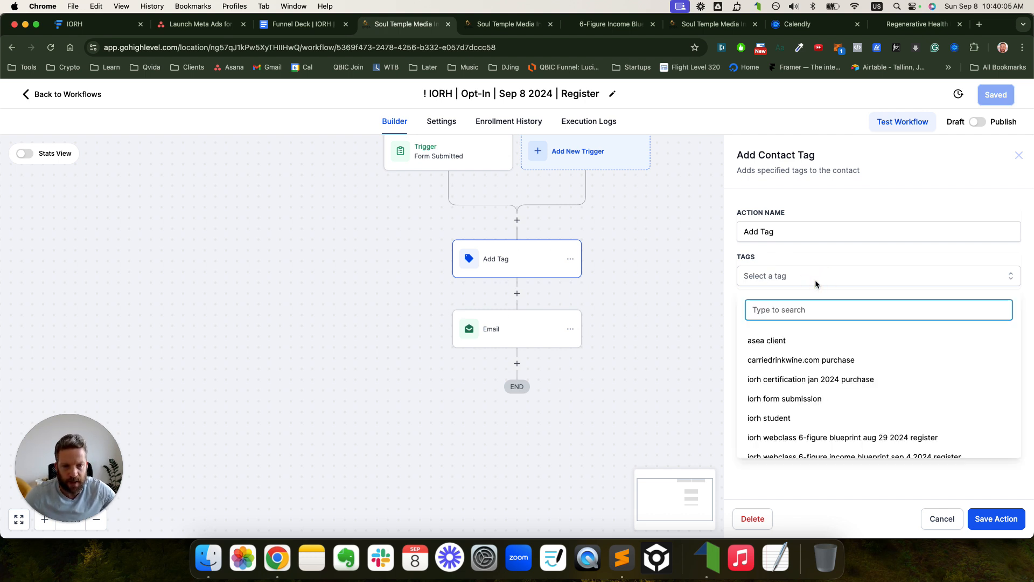
pyautogui.press('super+v')
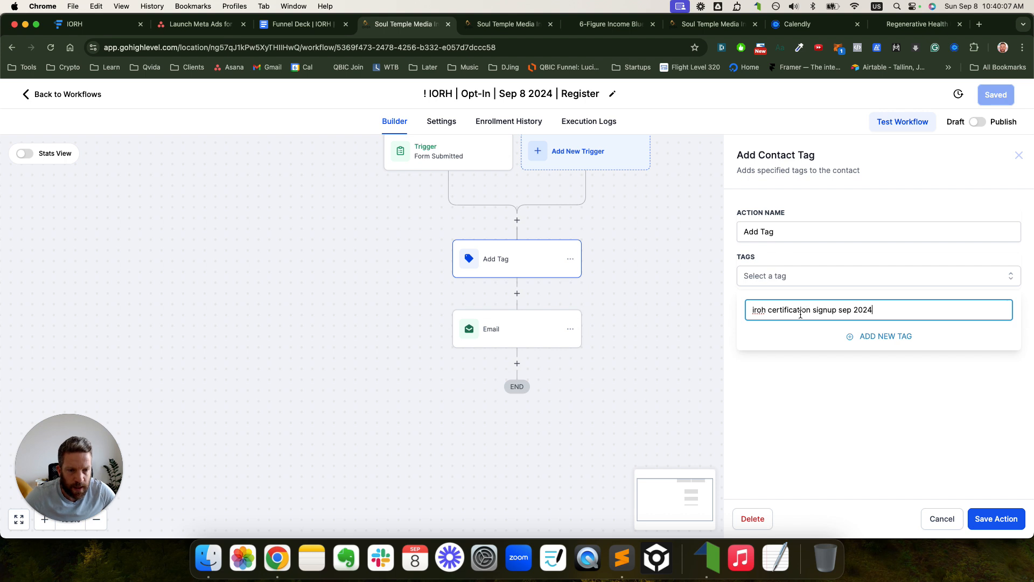
pyautogui.click(857, 337)
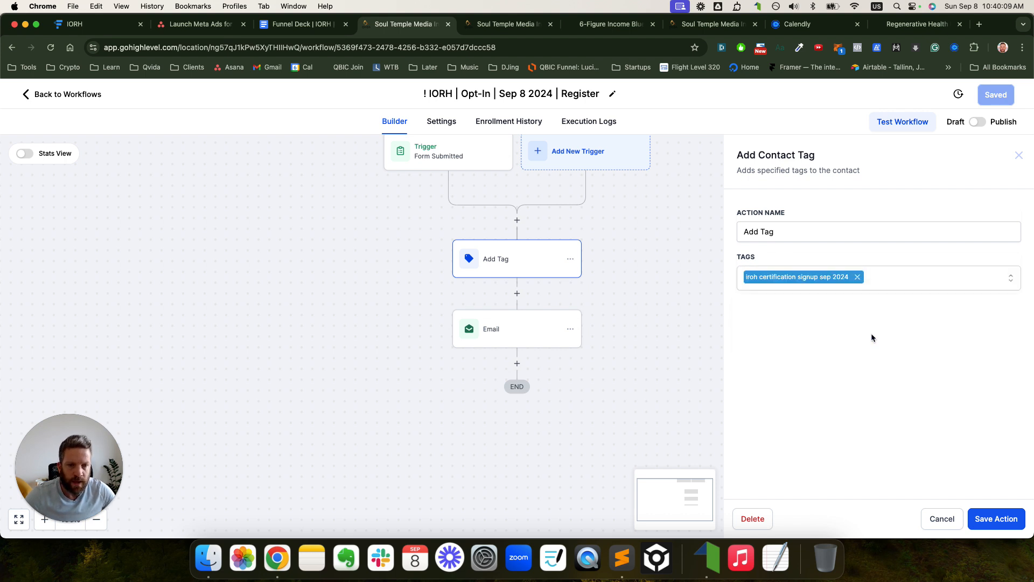
pyautogui.click(984, 519)
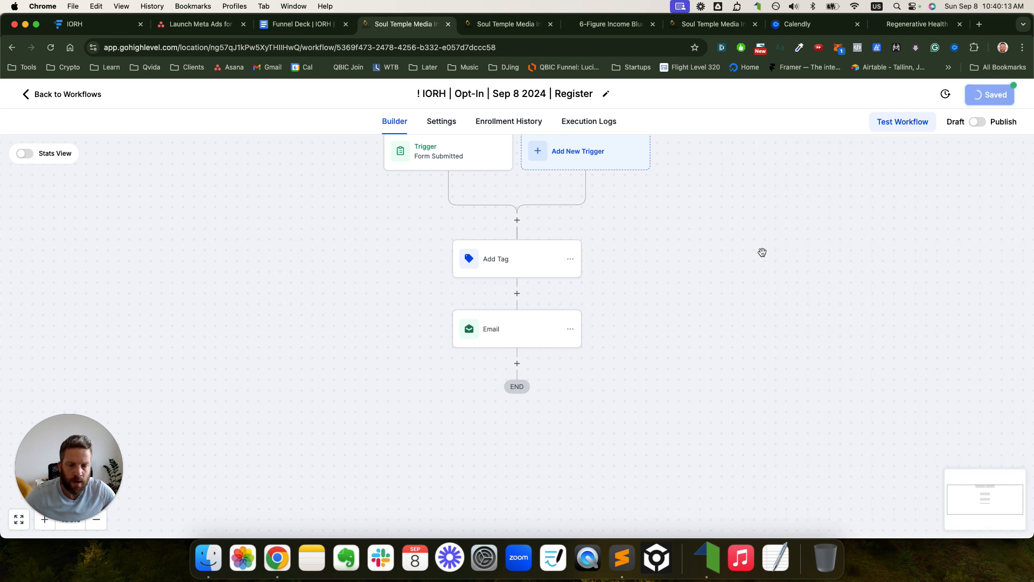
# - Rename the email step's action name to 'Email 1' and save it
pyautogui.click(513, 336)
pyautogui.click(799, 252)
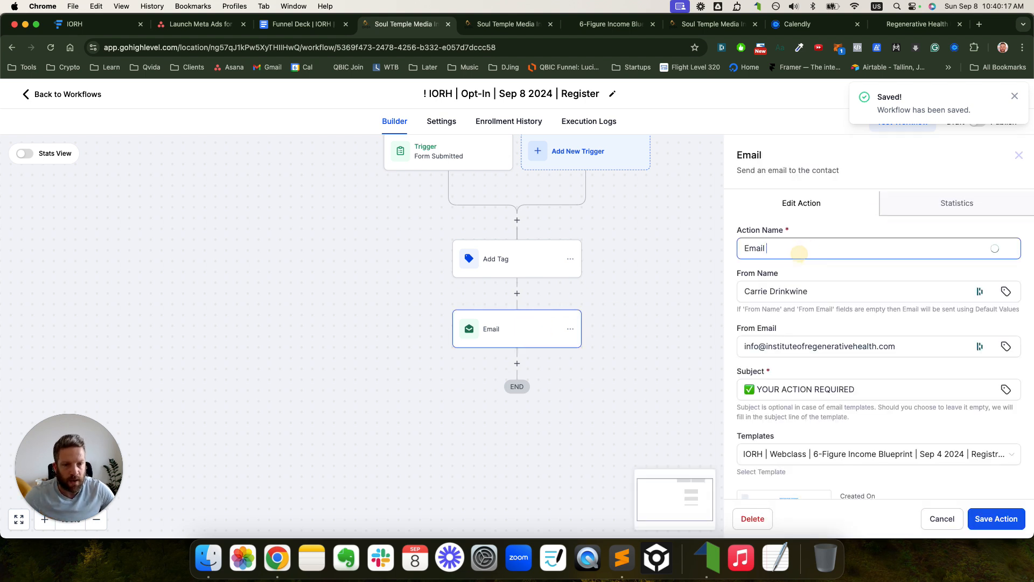
pyautogui.write('1')
pyautogui.press('super+a')
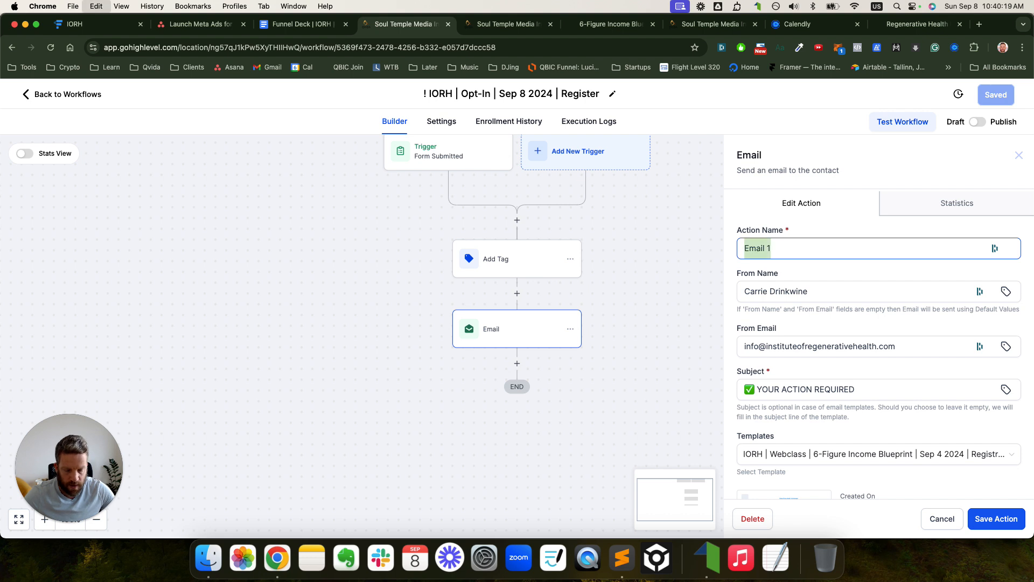
pyautogui.click(986, 518)
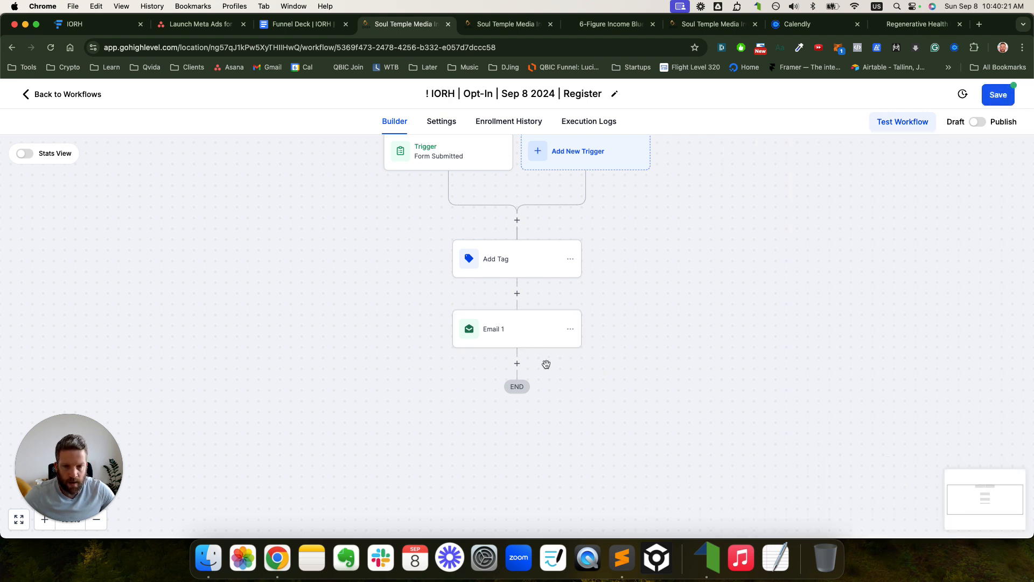
# - Add a 24-hour Wait step named 'Wait 24 Hrs' after Email 1
pyautogui.click(517, 363)
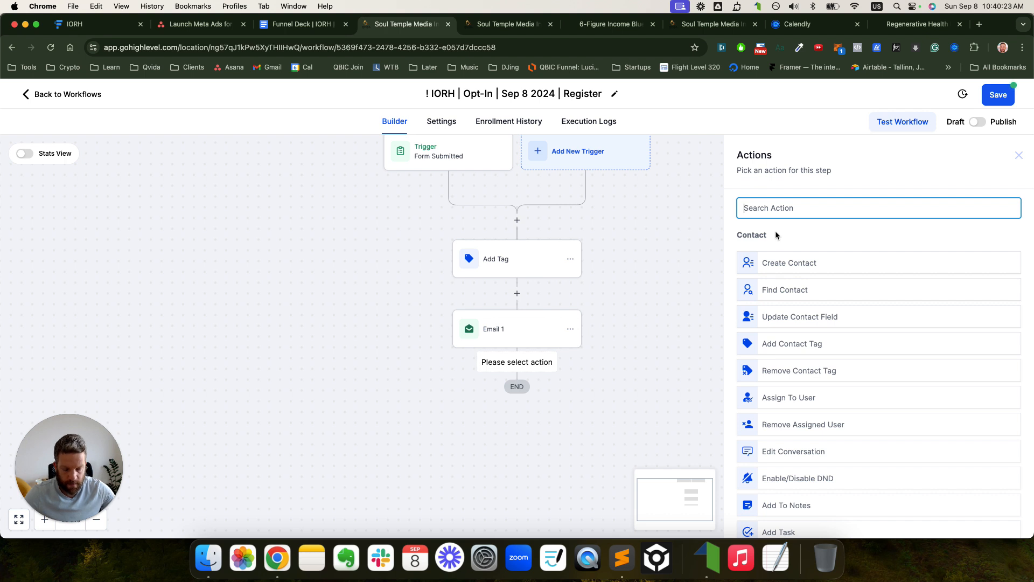
pyautogui.write('wait')
pyautogui.click(768, 256)
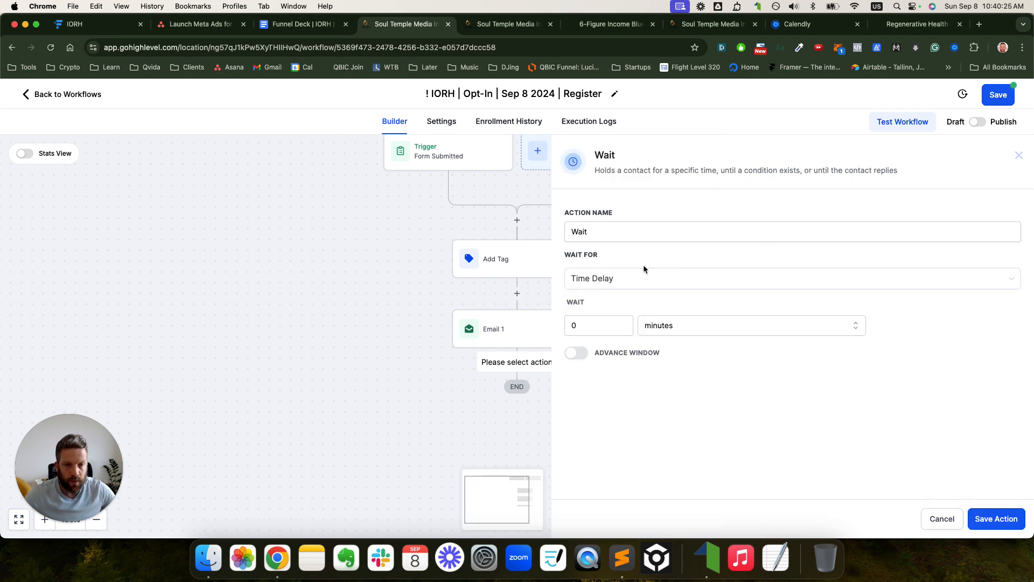
pyautogui.click(598, 322)
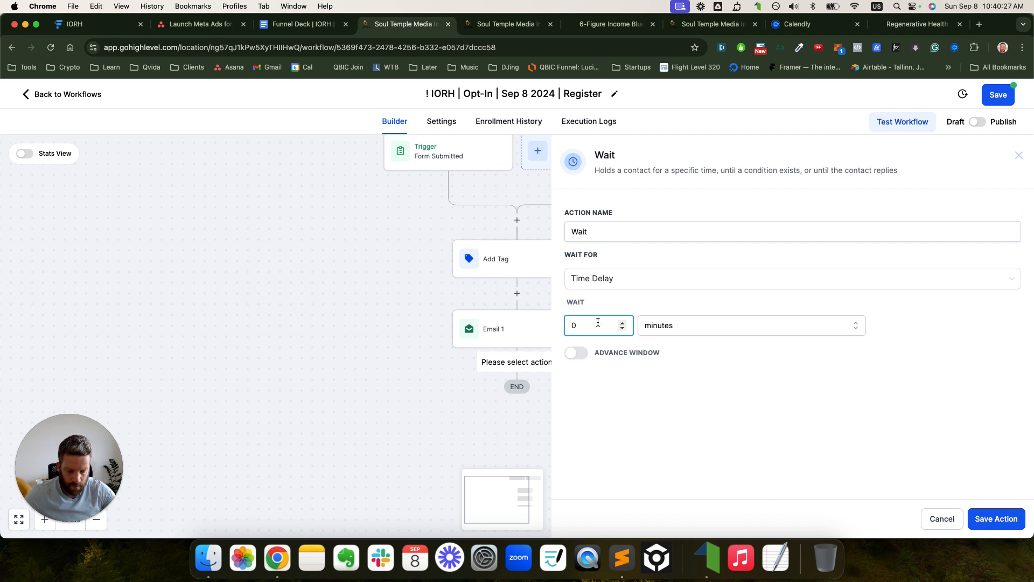
pyautogui.click(662, 326)
pyautogui.click(666, 349)
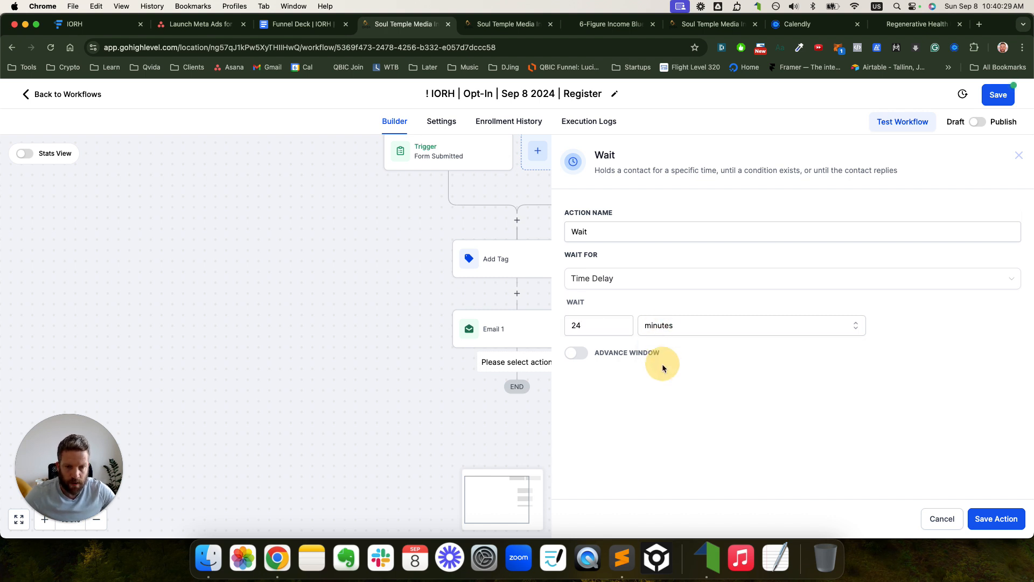
pyautogui.click(663, 329)
pyautogui.click(667, 369)
pyautogui.click(605, 232)
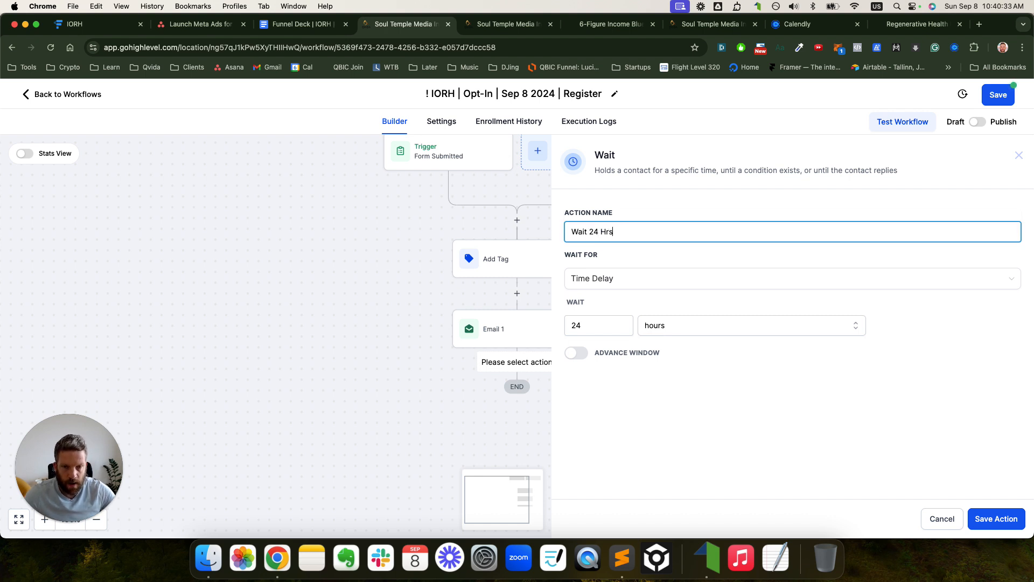
pyautogui.click(997, 518)
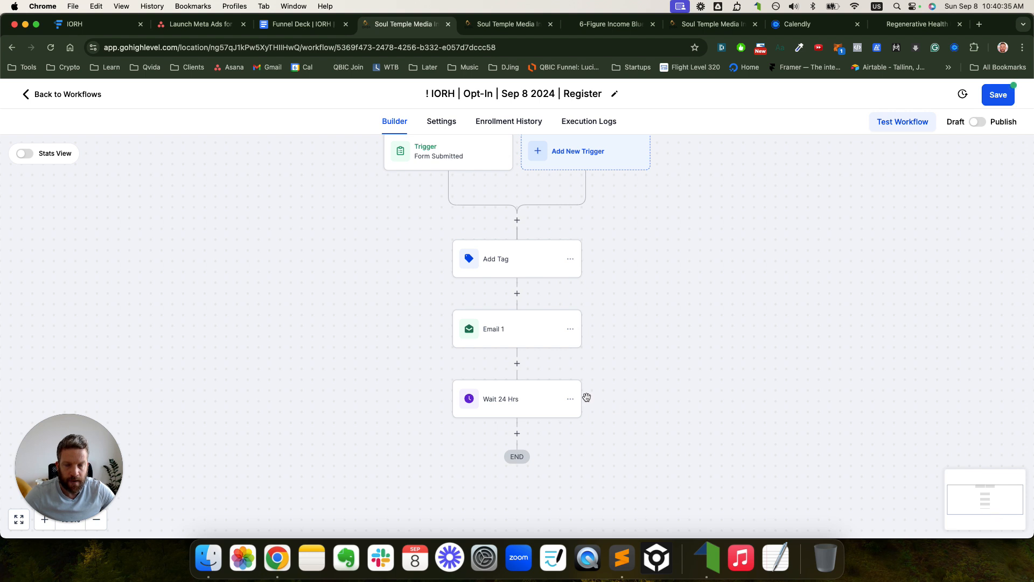
pyautogui.scroll(-3, 649, 355)
pyautogui.click(571, 254)
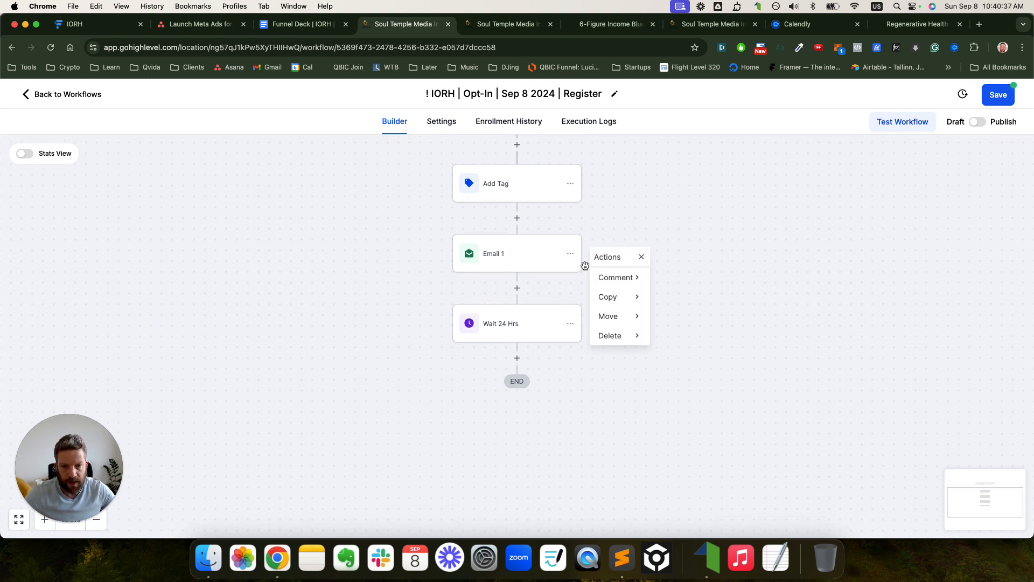
# - Copy Email 1 and its following steps to the workflow's end, twice
pyautogui.click(625, 299)
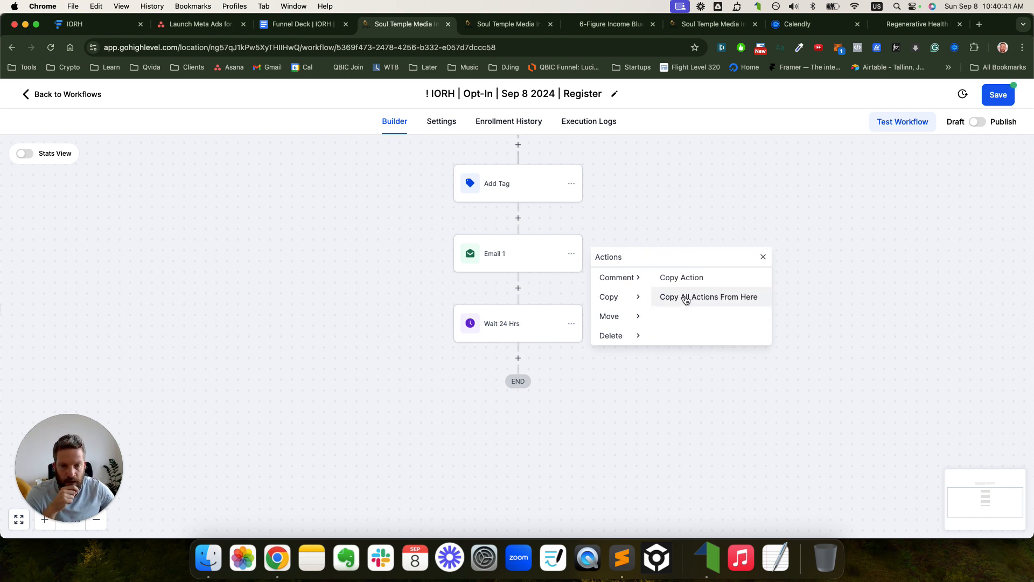
pyautogui.click(709, 298)
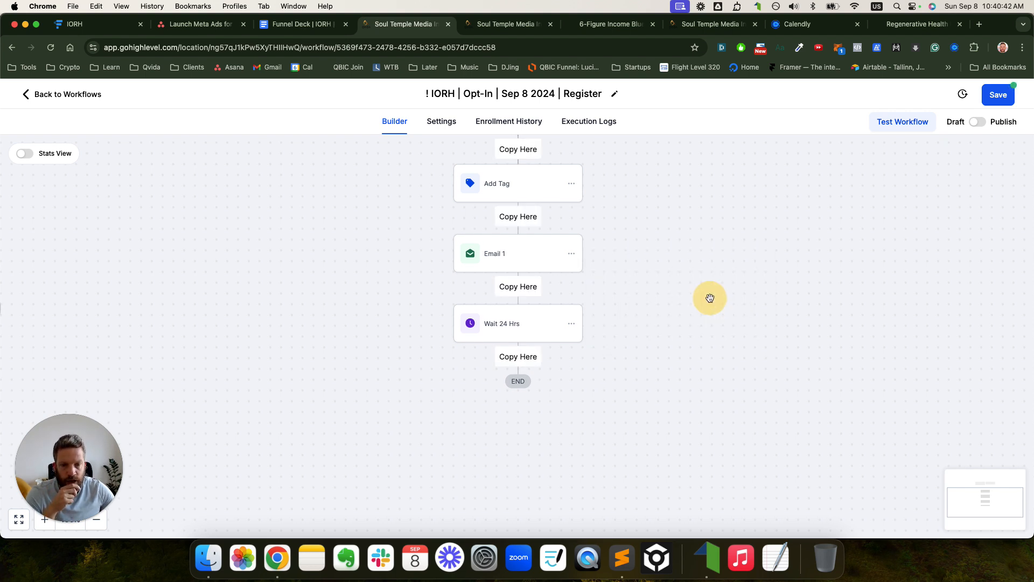
pyautogui.click(522, 358)
pyautogui.scroll(-3, 632, 327)
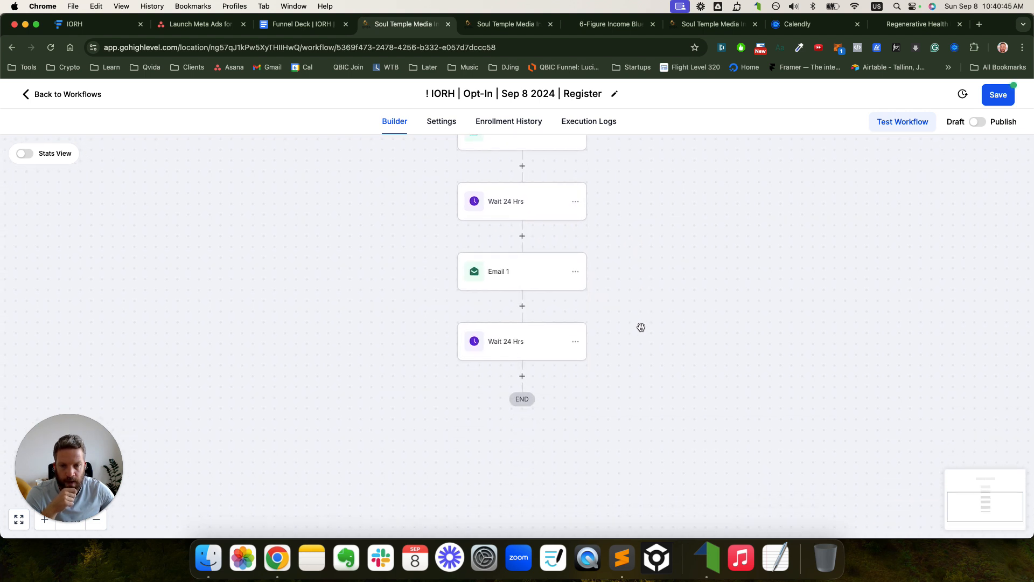
pyautogui.click(576, 273)
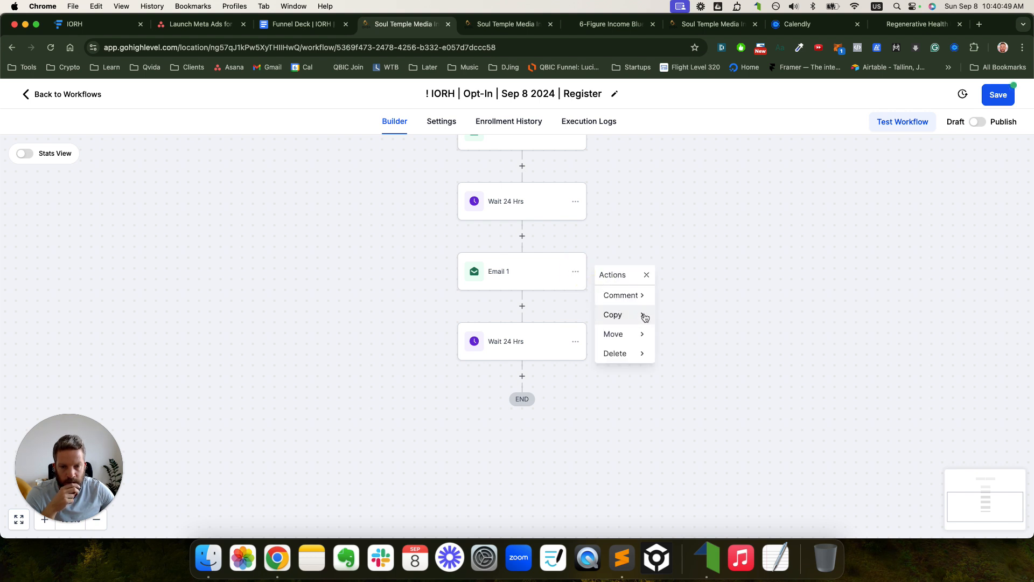
pyautogui.click(642, 315)
pyautogui.click(692, 316)
pyautogui.click(517, 372)
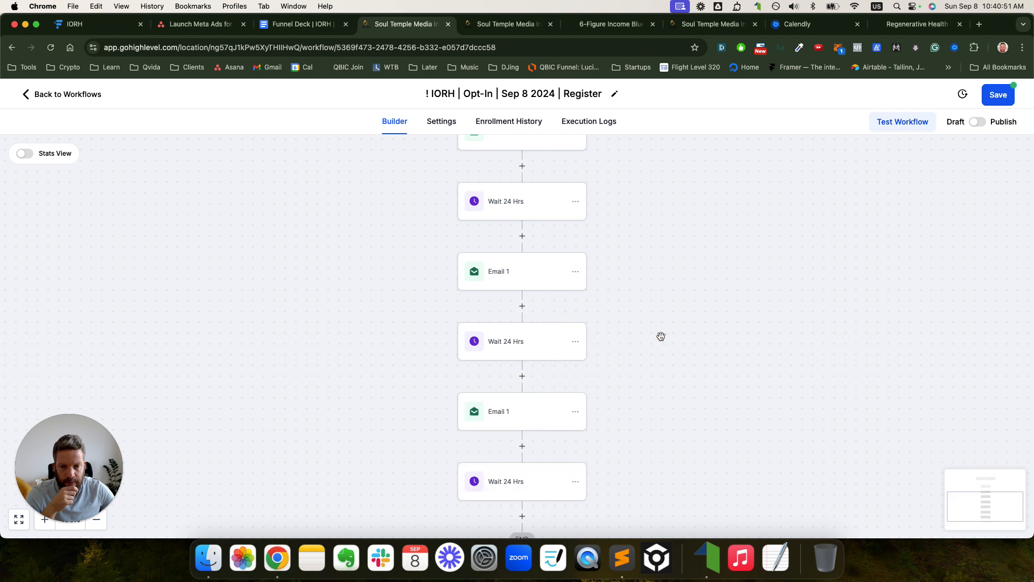
pyautogui.scroll(-2, 594, 322)
pyautogui.scroll(3, 593, 321)
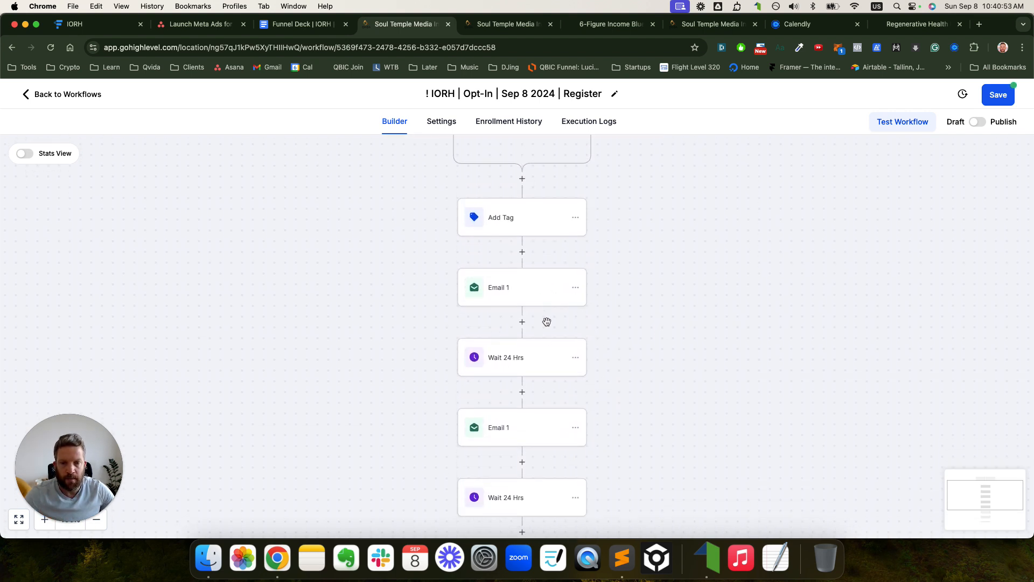
pyautogui.scroll(-2, 547, 321)
# - Edit the action names of the two copied email steps, closing both panels without saving
pyautogui.click(536, 342)
pyautogui.click(789, 248)
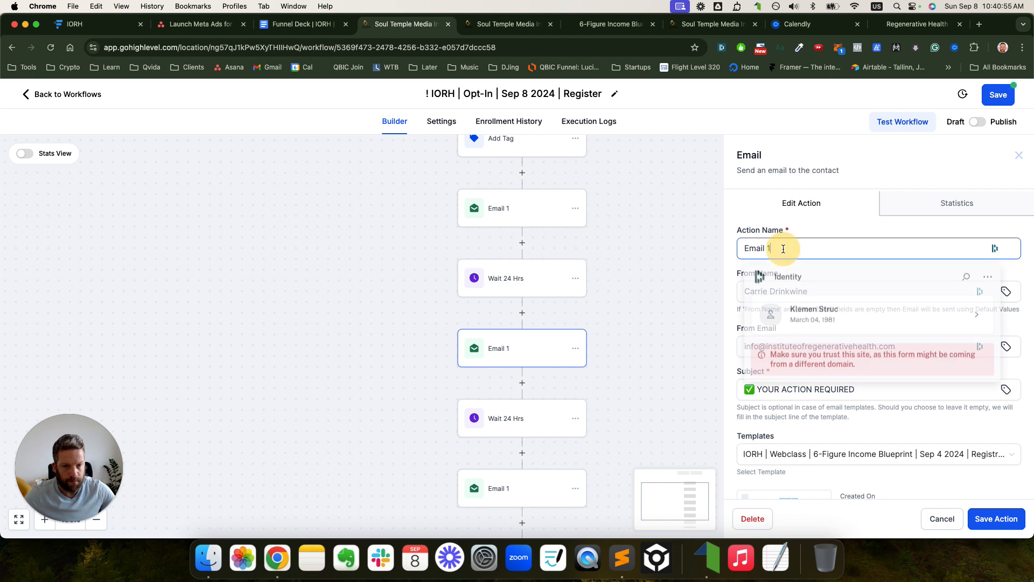
pyautogui.press('BackSpace')
pyautogui.write('2')
pyautogui.click(691, 286)
pyautogui.scroll(-5, 638, 291)
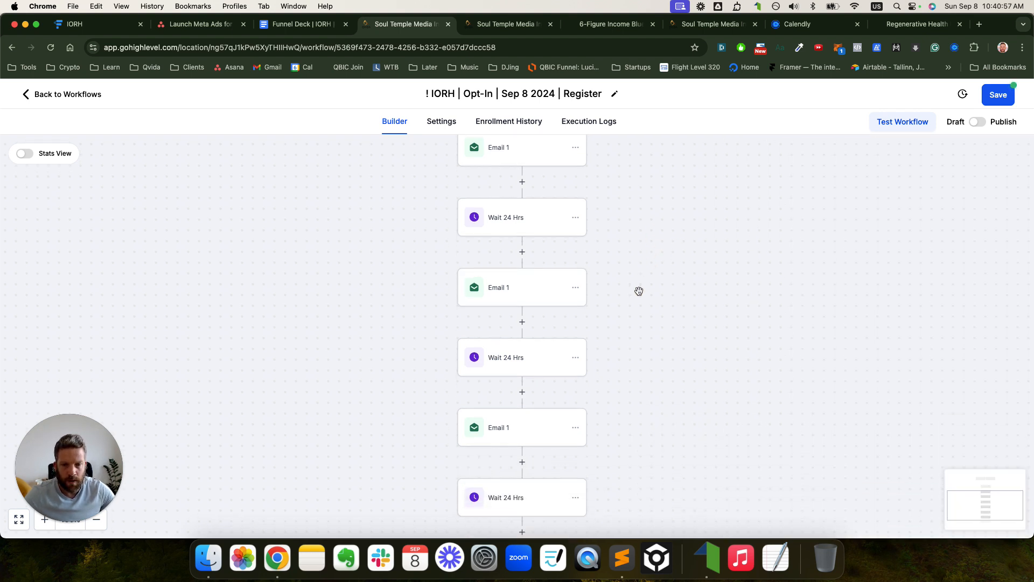
pyautogui.click(521, 393)
pyautogui.click(779, 248)
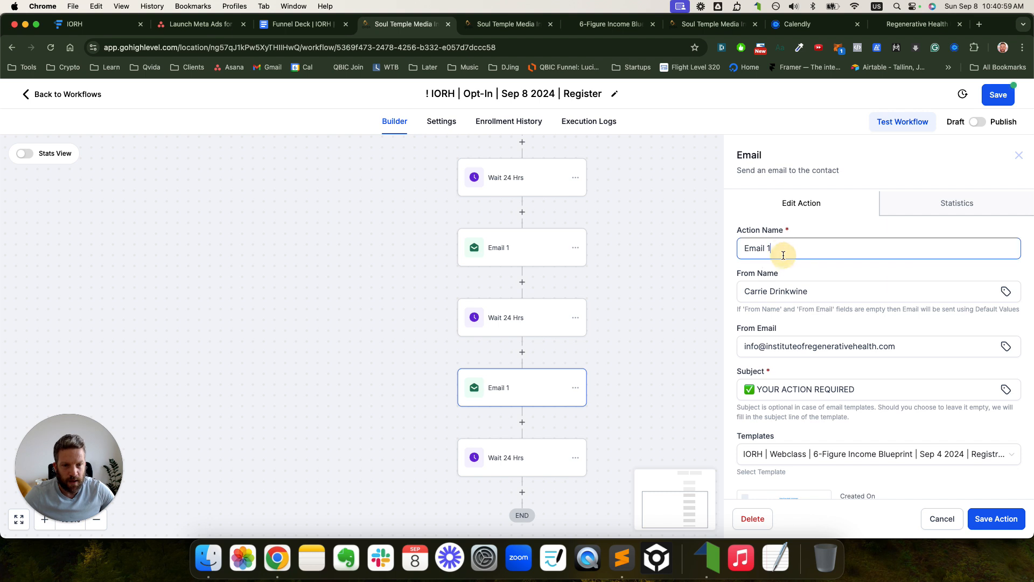
pyautogui.press('BackSpace')
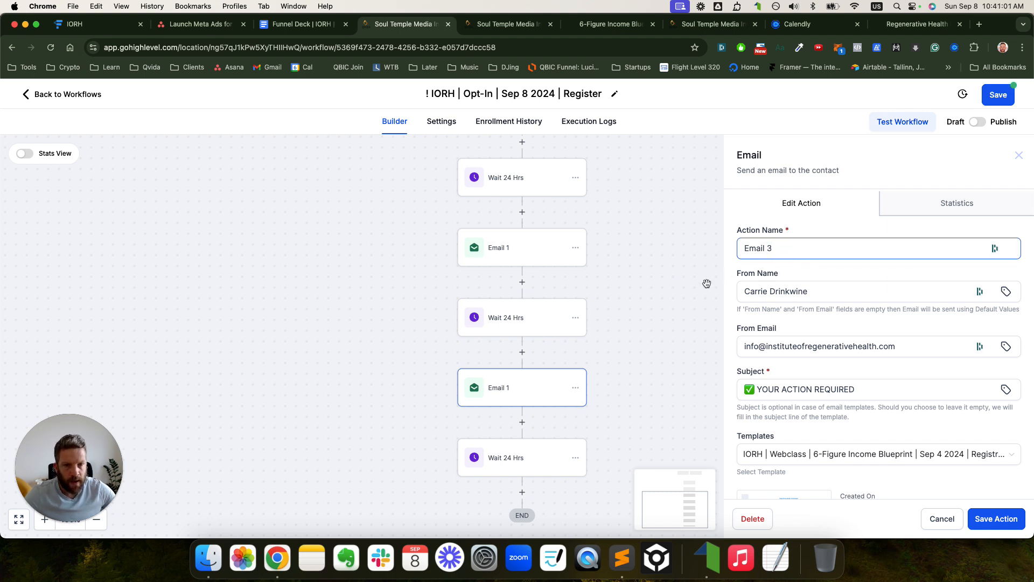
pyautogui.click(678, 289)
# - Delete the final trailing Wait step and save the workflow
pyautogui.scroll(-3, 620, 334)
pyautogui.click(576, 369)
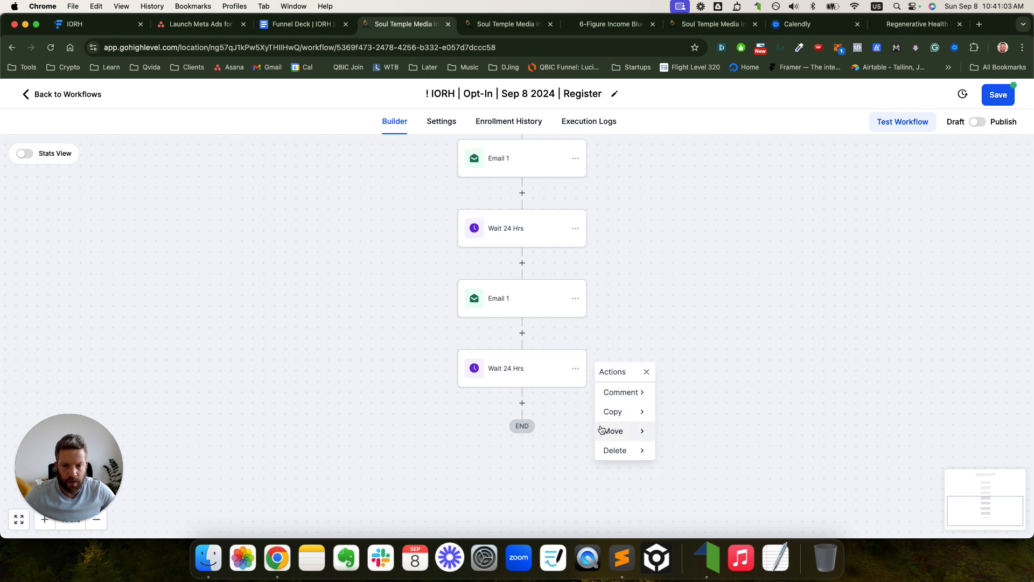
pyautogui.moveTo(612, 449)
pyautogui.click(695, 393)
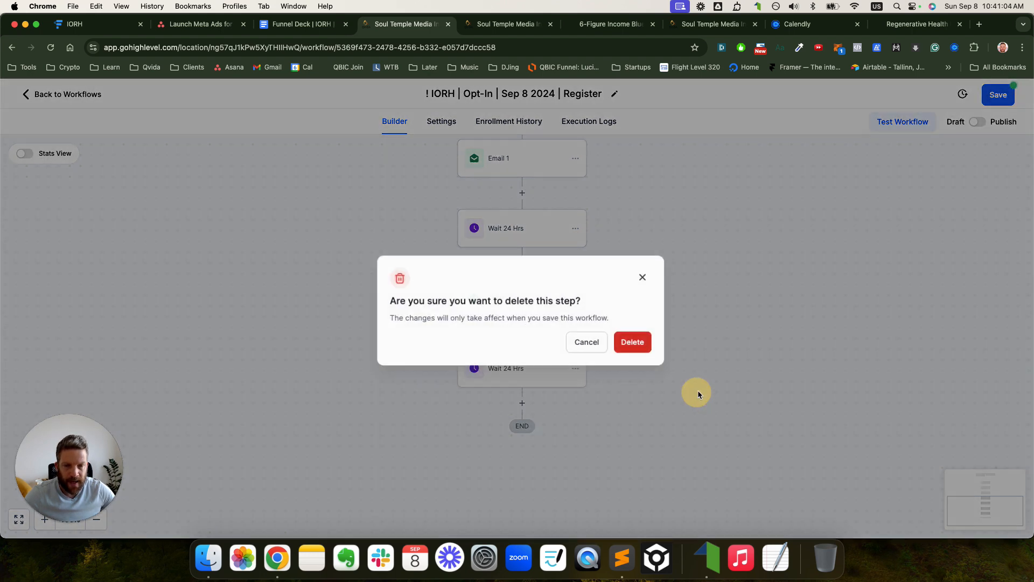
pyautogui.click(631, 341)
pyautogui.click(1004, 96)
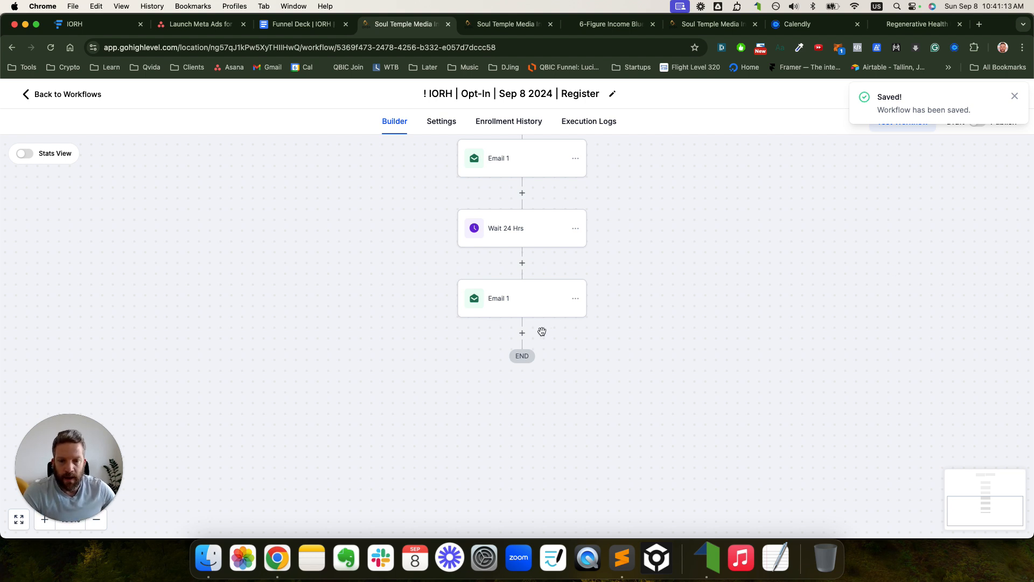
# - Add a Goal Event after the last email, triggered when the 'carriedrinkwine.com purchase' tag is added
pyautogui.click(522, 333)
pyautogui.write('goal')
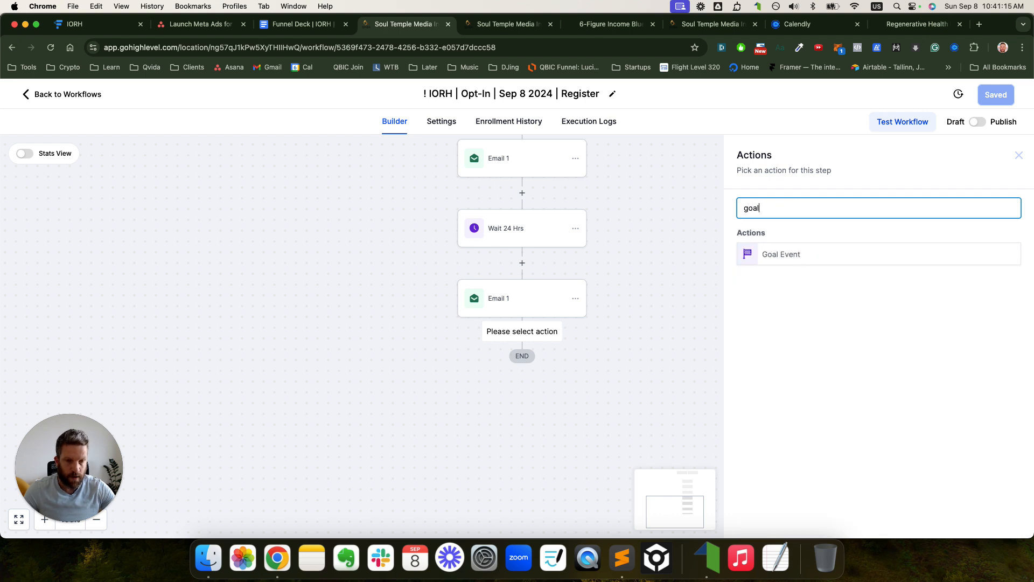
pyautogui.click(798, 263)
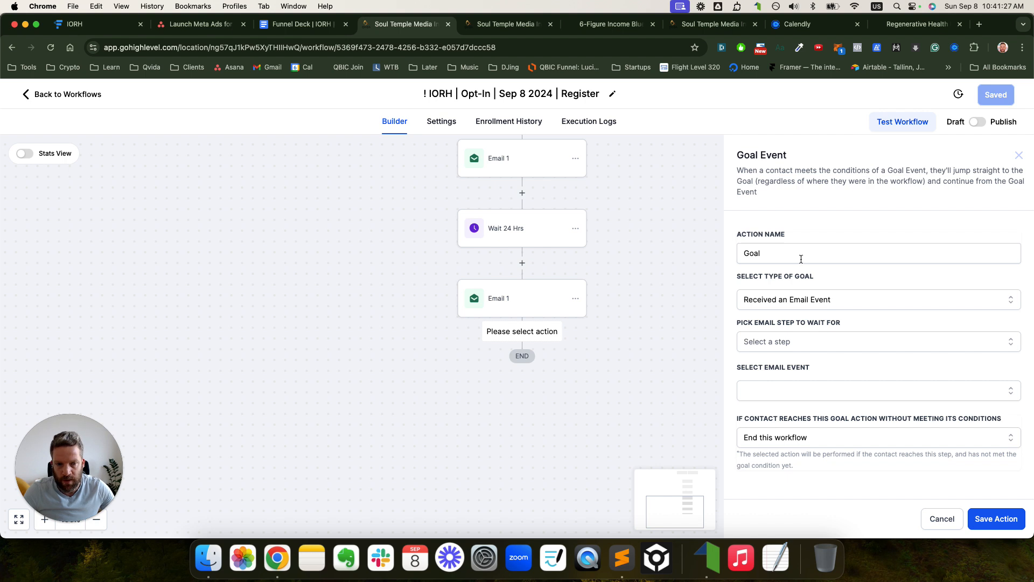
pyautogui.click(774, 305)
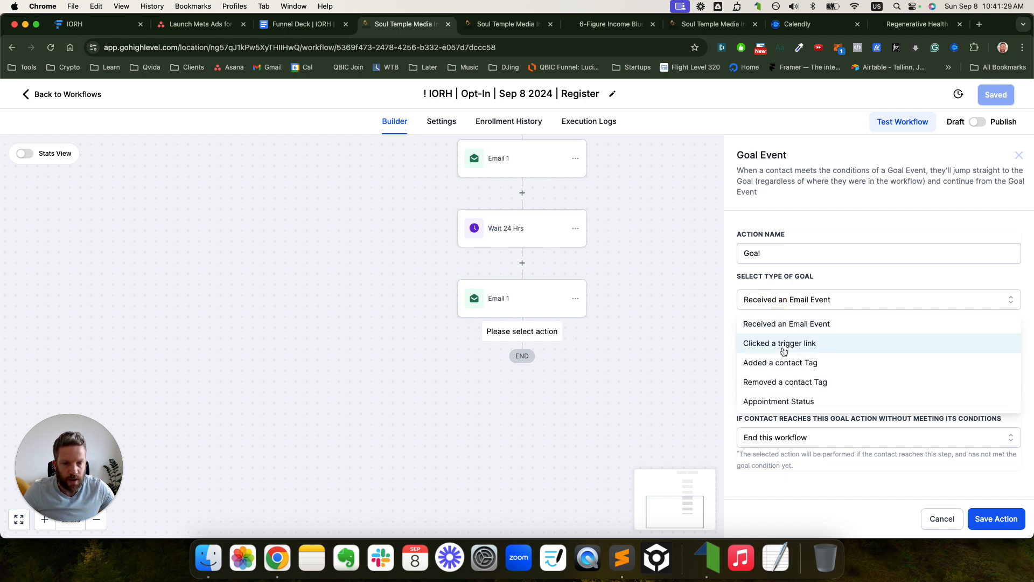
pyautogui.click(814, 364)
pyautogui.click(802, 347)
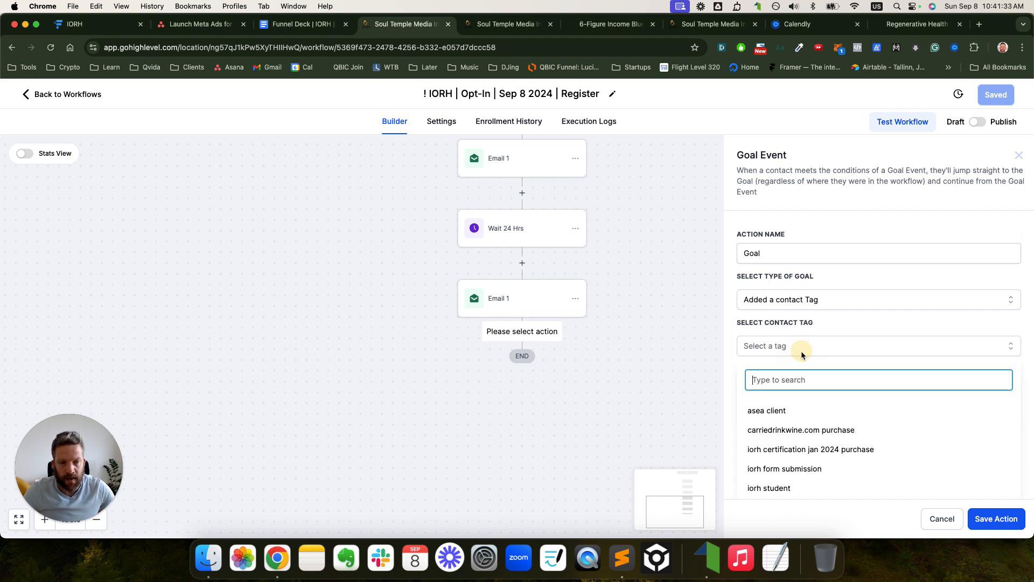
pyautogui.write('sc')
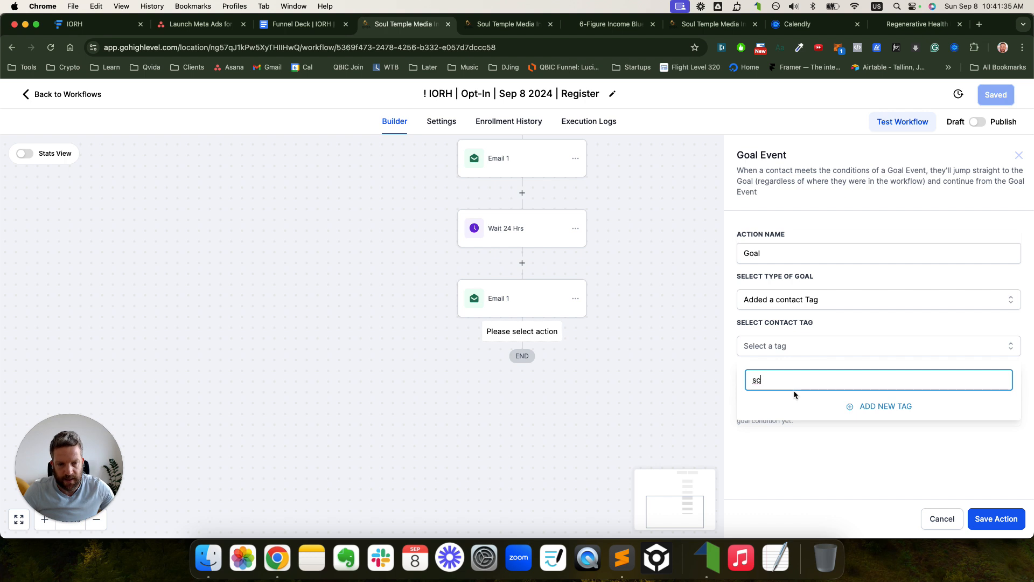
pyautogui.press('BackSpace')
pyautogui.press('BackSpace')
pyautogui.write('pur')
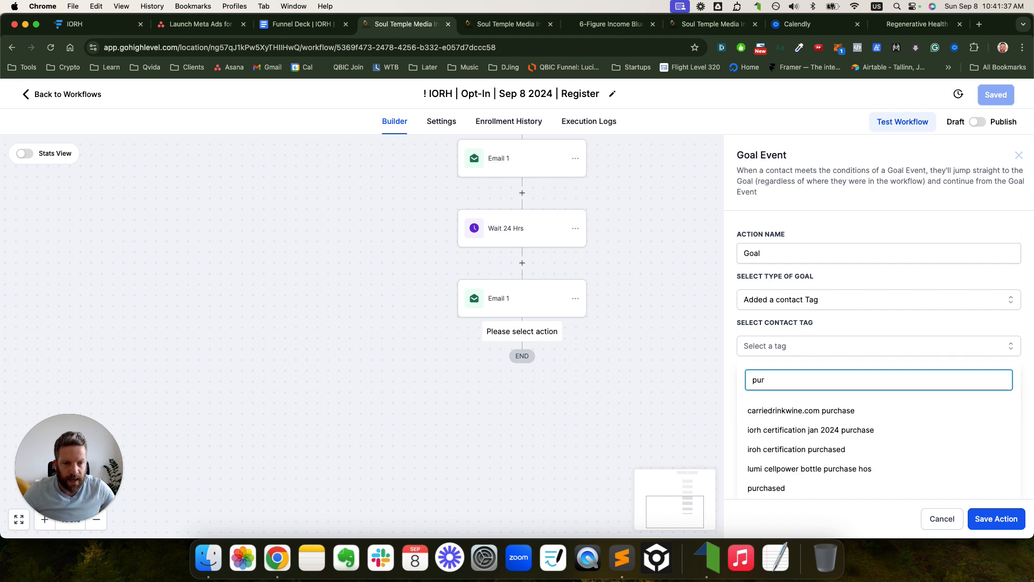
pyautogui.click(805, 413)
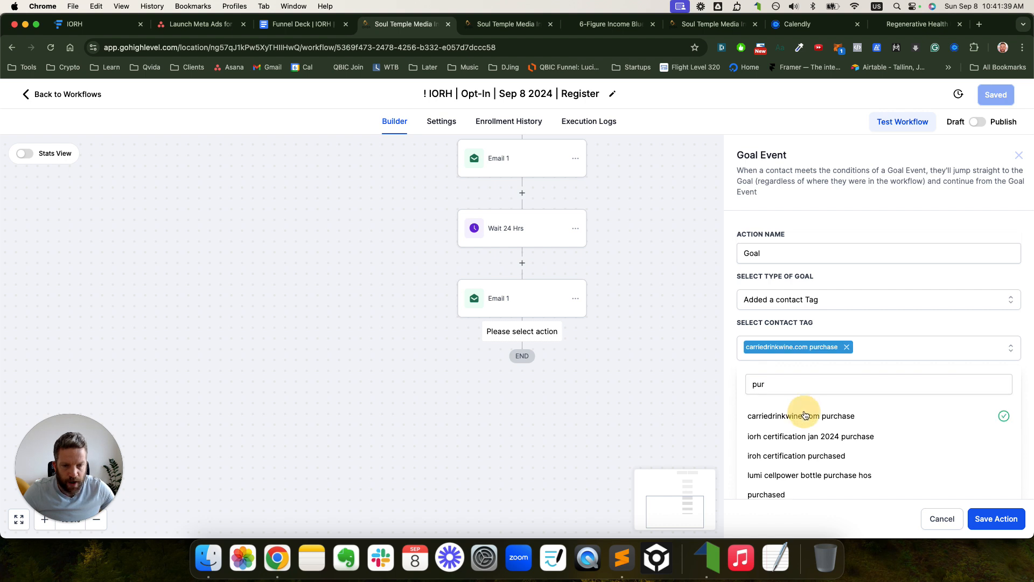
pyautogui.click(996, 518)
# - Delete the Goal step from the end of the workflow
pyautogui.scroll(2, 577, 382)
pyautogui.scroll(3, 560, 220)
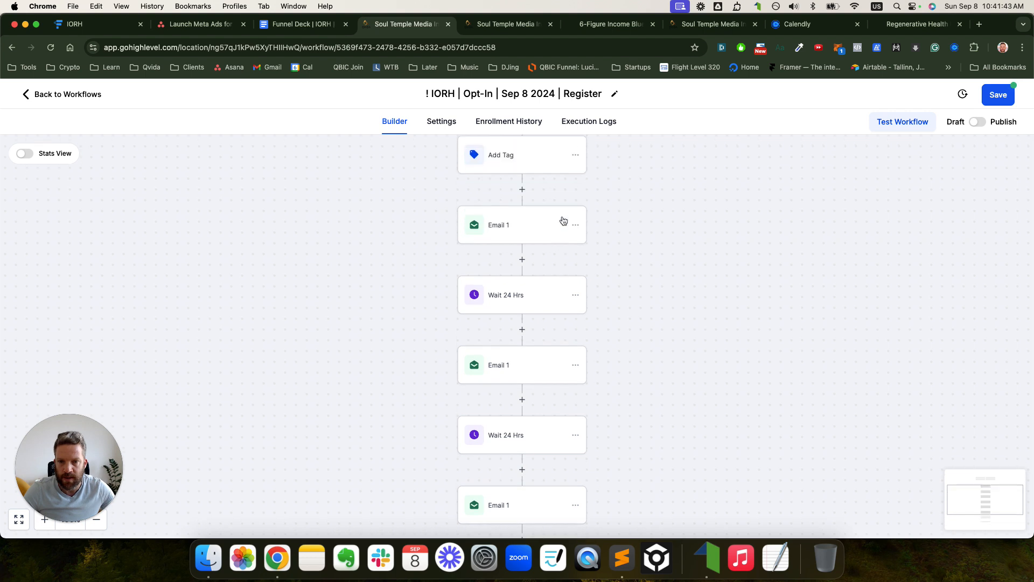
pyautogui.scroll(-6, 560, 226)
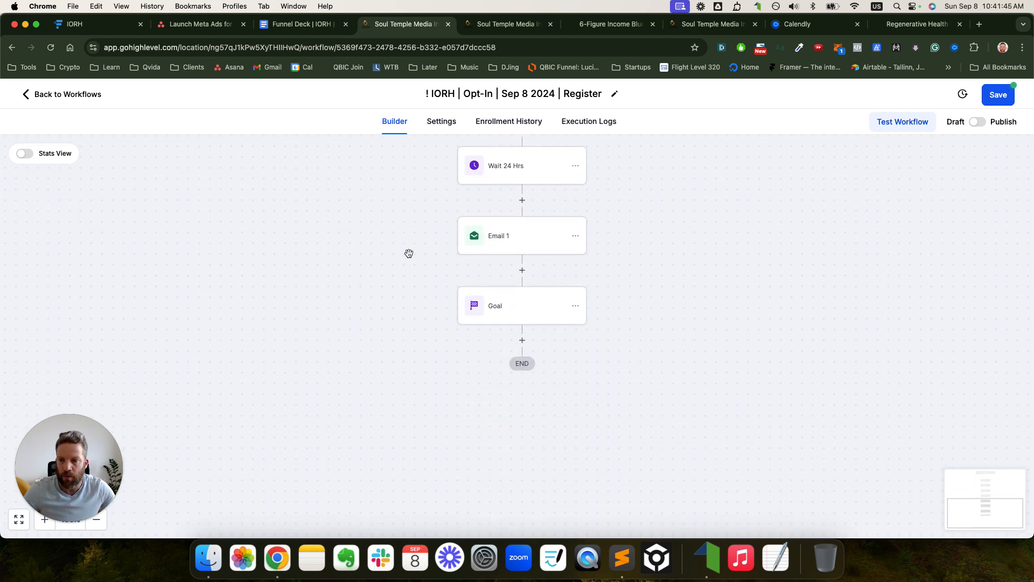
pyautogui.click(576, 306)
pyautogui.moveTo(614, 368)
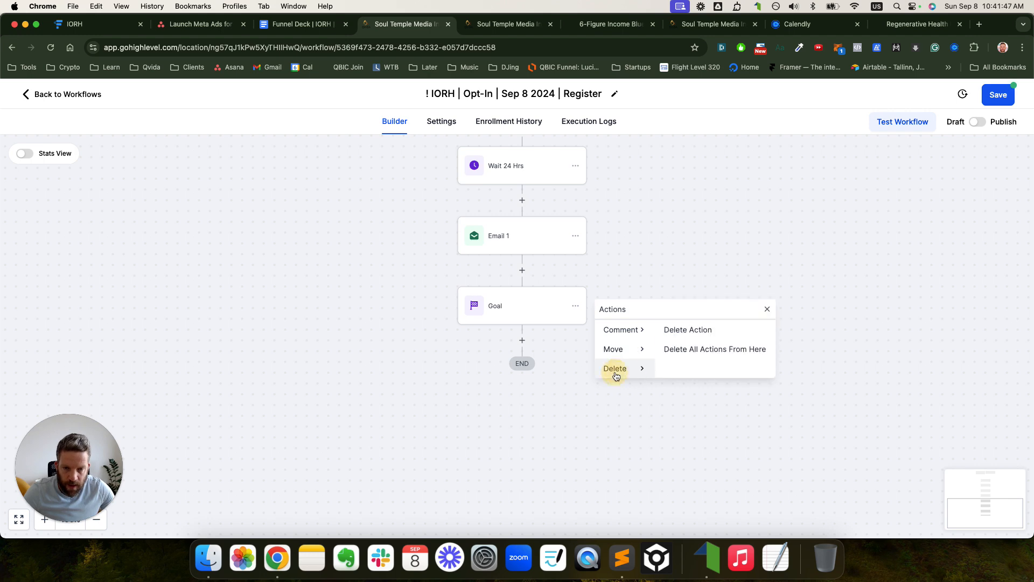
pyautogui.click(684, 330)
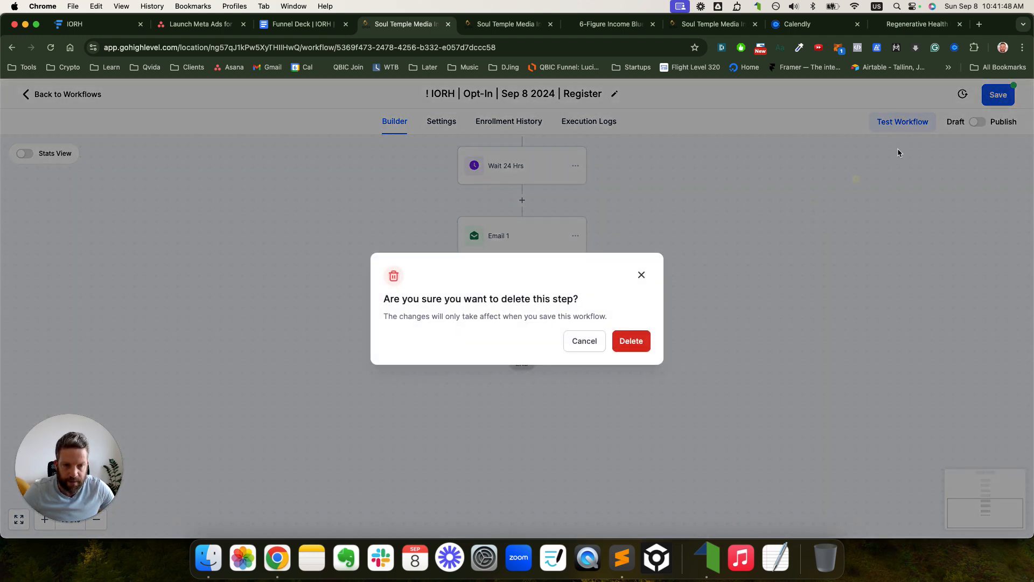
pyautogui.click(631, 339)
# - Save the workflow and switch to the Asana Launch Meta Ads task
pyautogui.click(1002, 95)
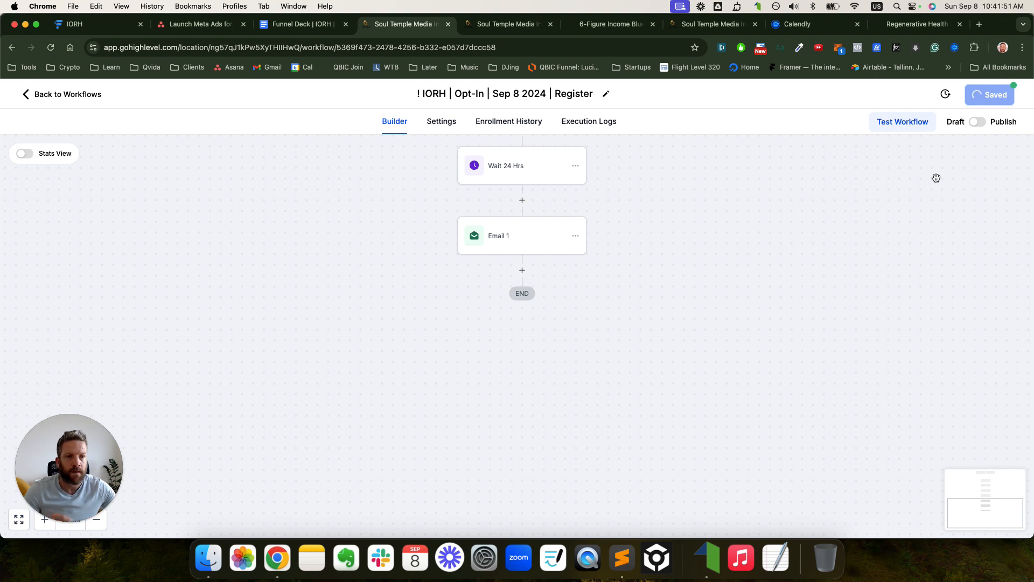
pyautogui.click(1014, 98)
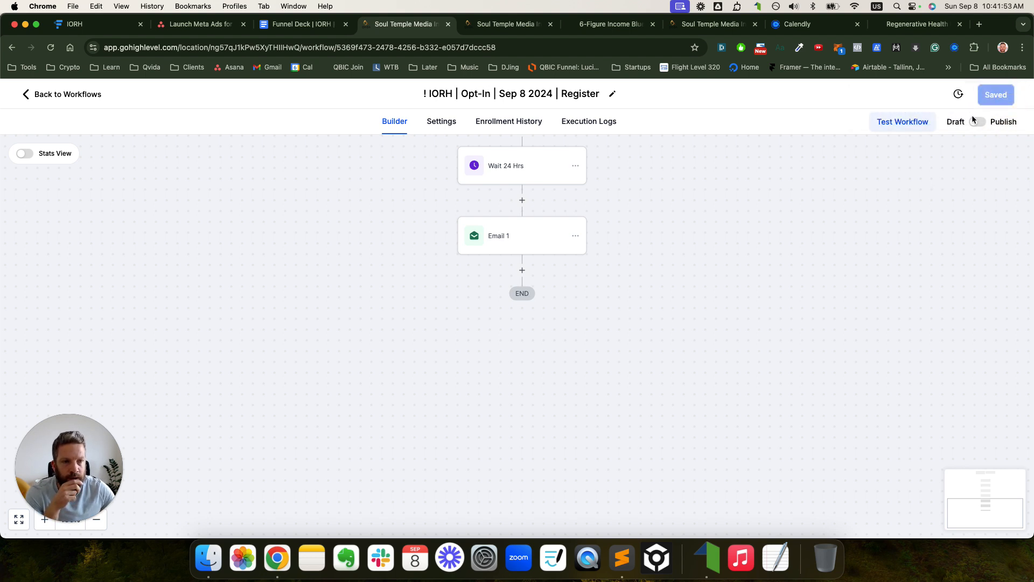
pyautogui.click(201, 24)
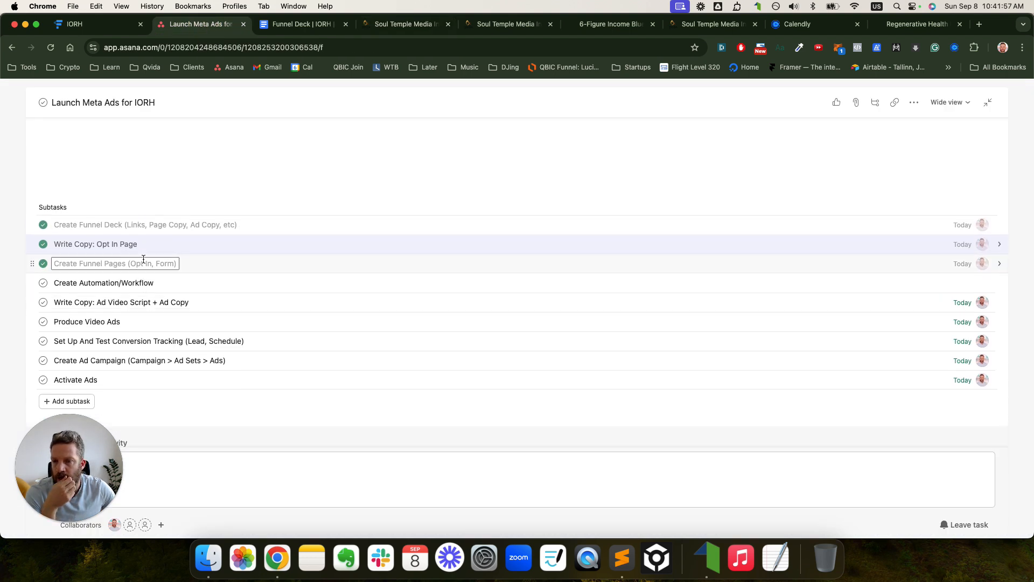
# - Add the subtask 'Write Emails And Add Them To Automation/Workflow' next to Create Automation/Workflow
pyautogui.click(101, 283)
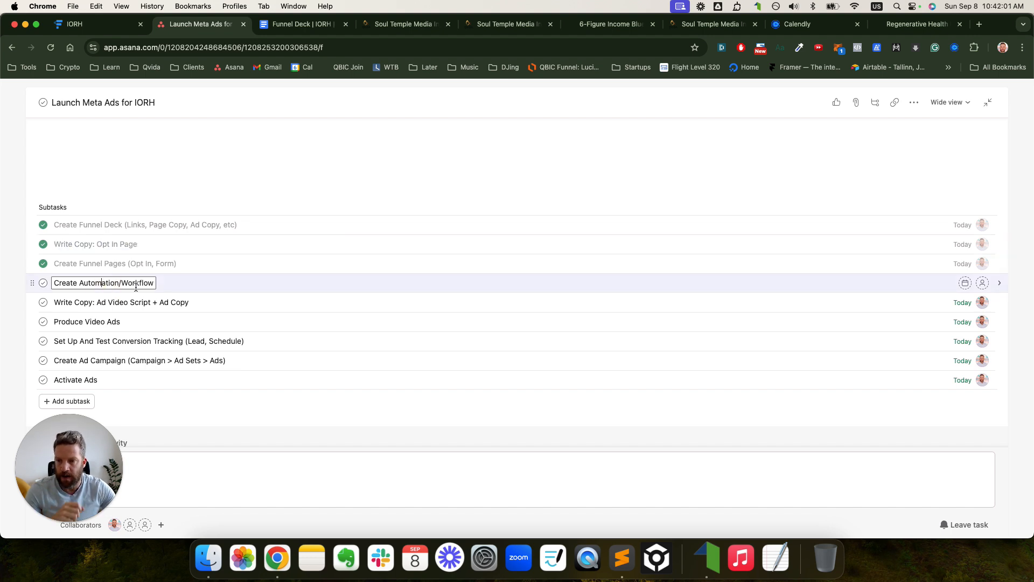
pyautogui.press('Return')
pyautogui.write('Write')
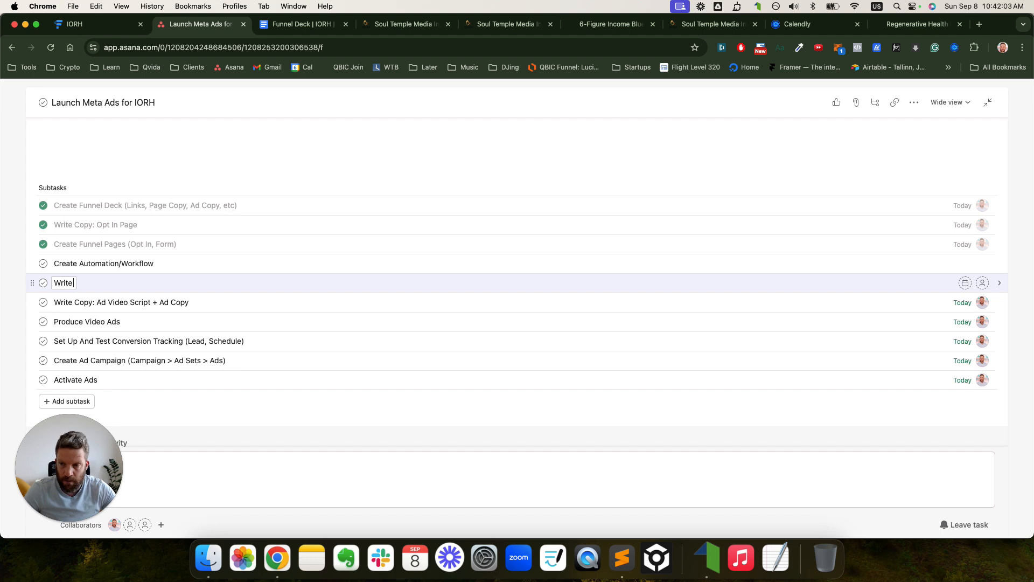
pyautogui.write(' ema')
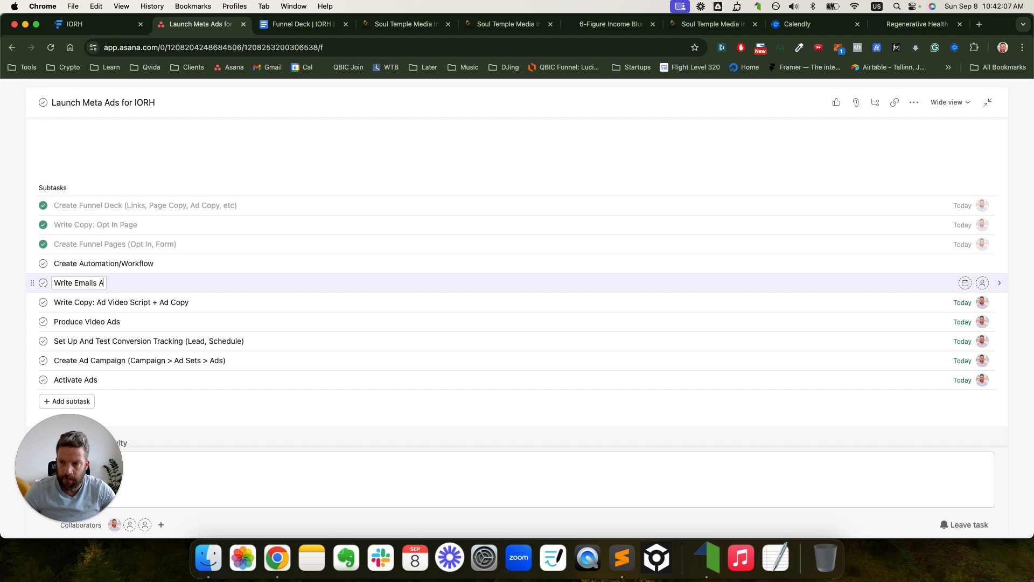
pyautogui.write('ils And Add Them')
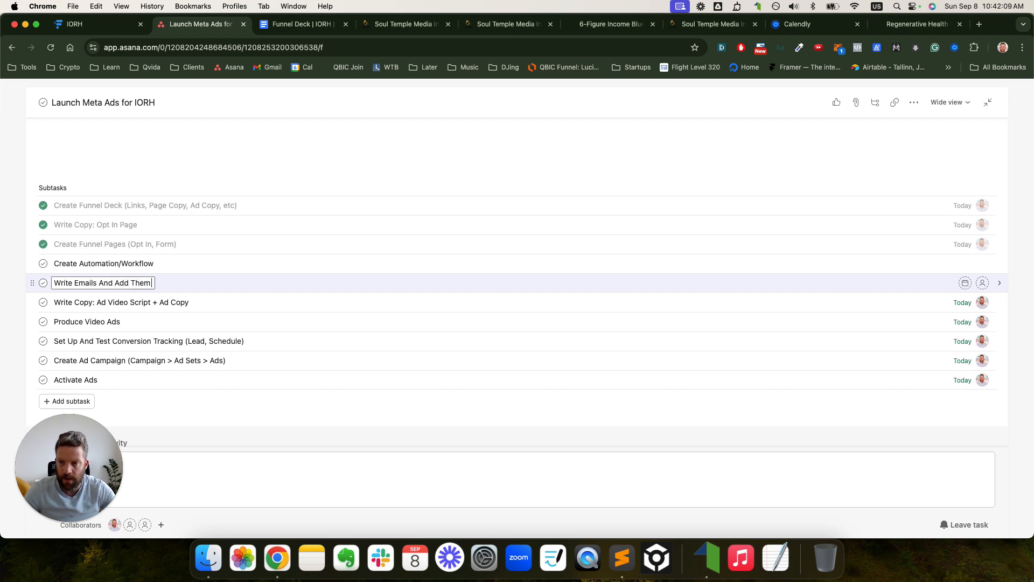
pyautogui.write(' To')
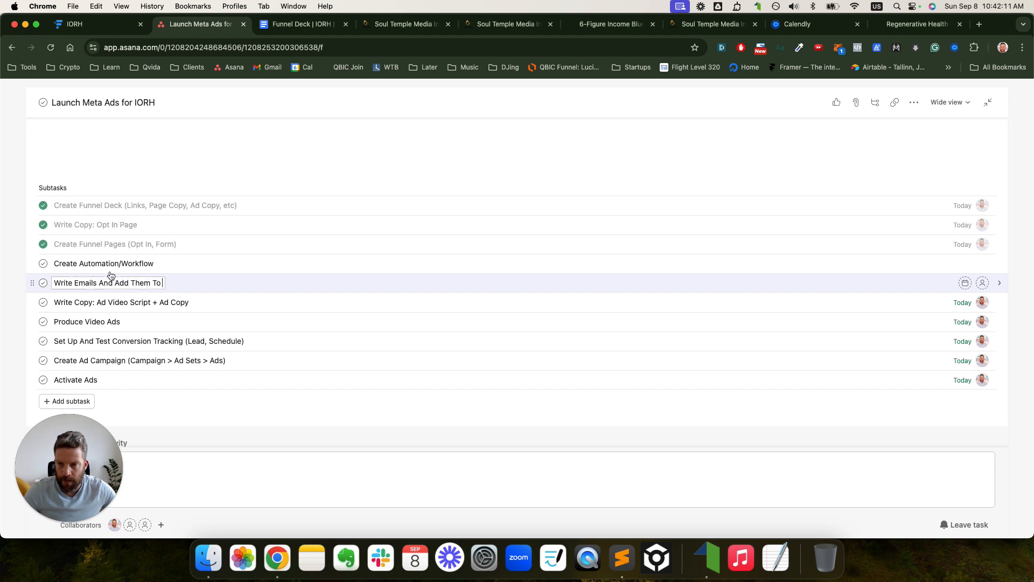
pyautogui.moveTo(79, 263); pyautogui.dragTo(156, 263)
pyautogui.press('super+c')
pyautogui.click(162, 281)
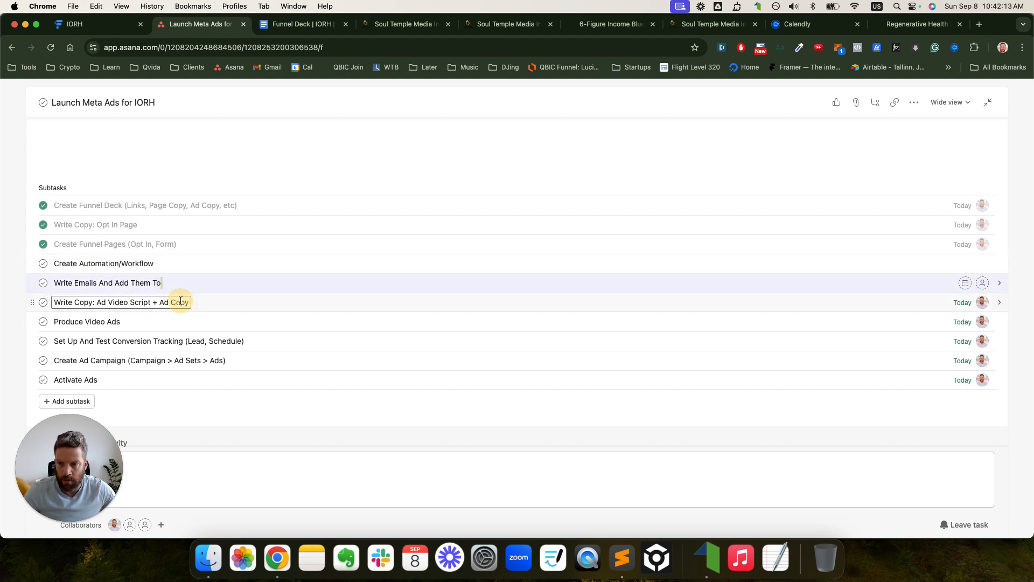
pyautogui.press('super+v')
# - Move Create Automation/Workflow below the new subtask, leaving it not completed
pyautogui.click(43, 266)
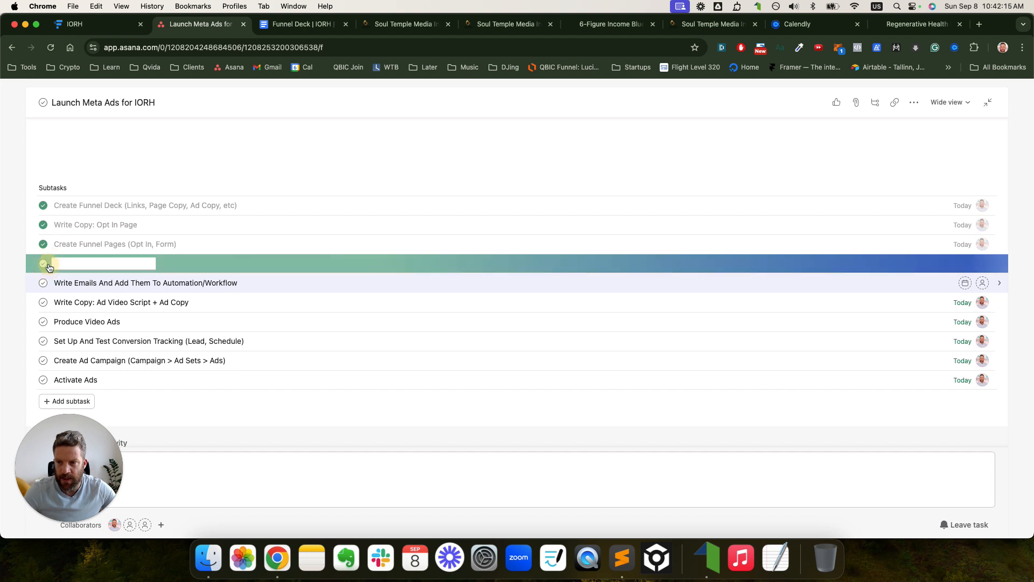
pyautogui.moveTo(31, 266); pyautogui.dragTo(33, 285)
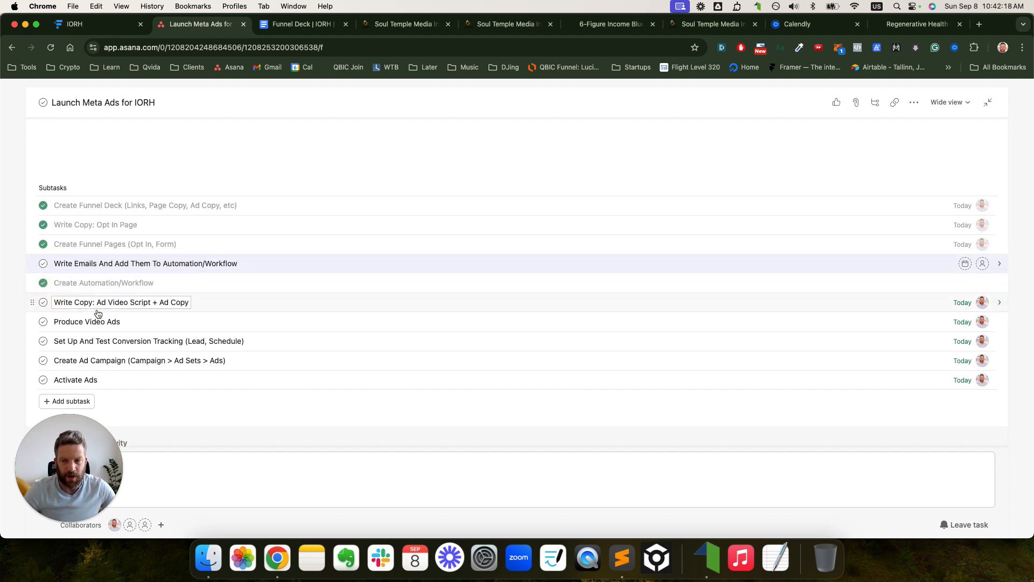
pyautogui.click(43, 283)
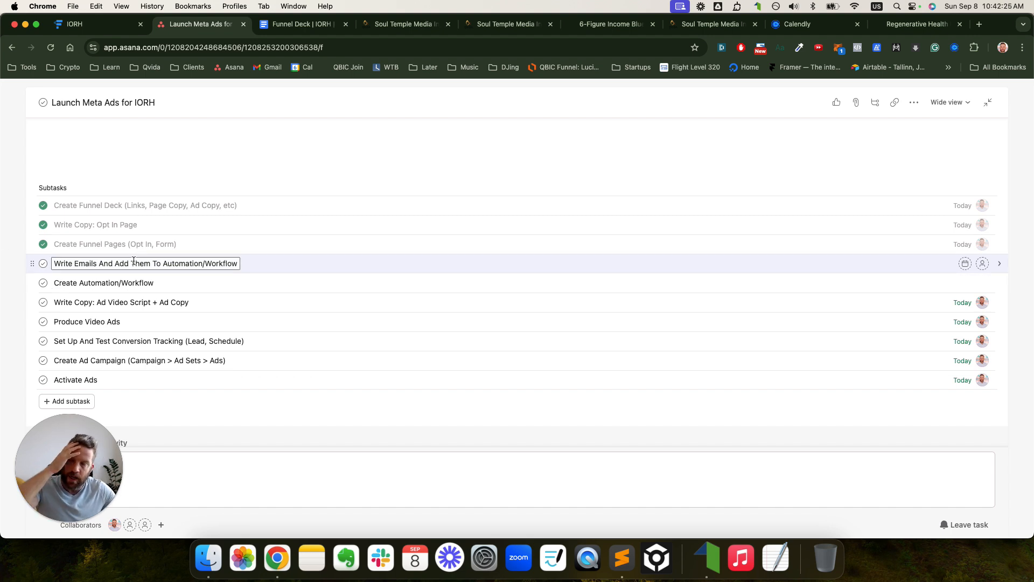
# - Close the 6-Figure Income webclass landing page tab and leave the tag settings
pyautogui.click(393, 25)
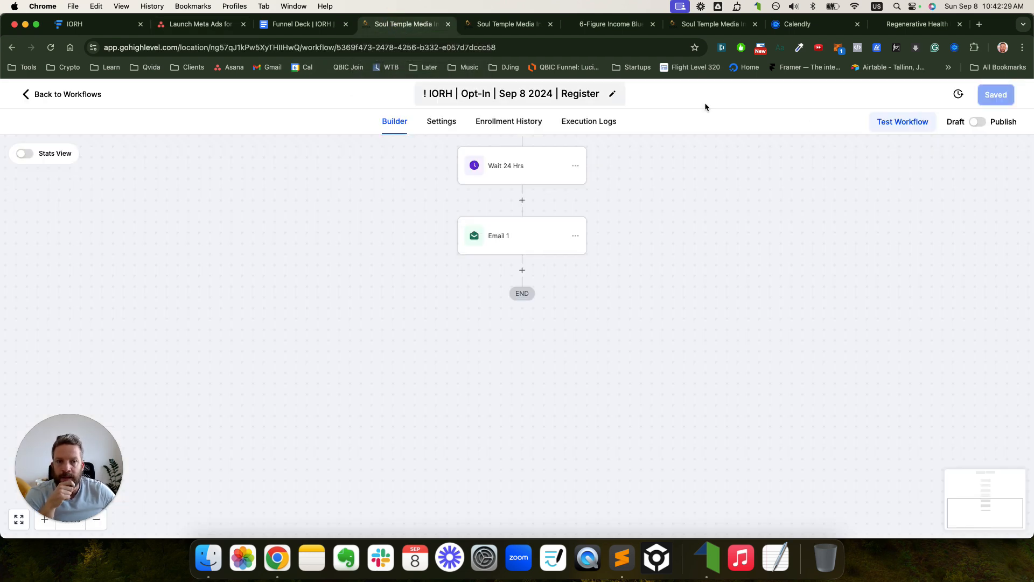
pyautogui.click(492, 25)
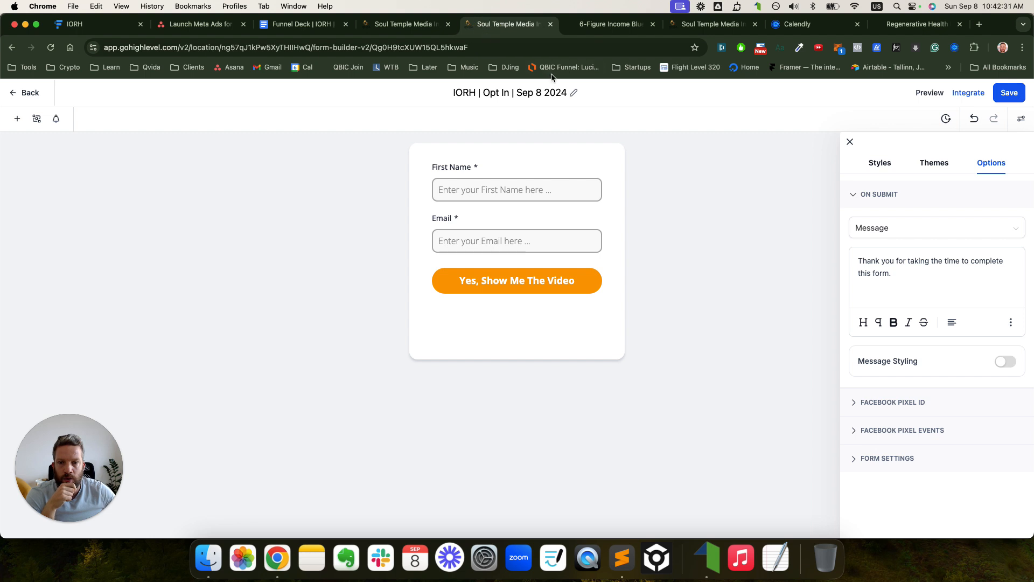
pyautogui.click(1008, 94)
pyautogui.click(614, 24)
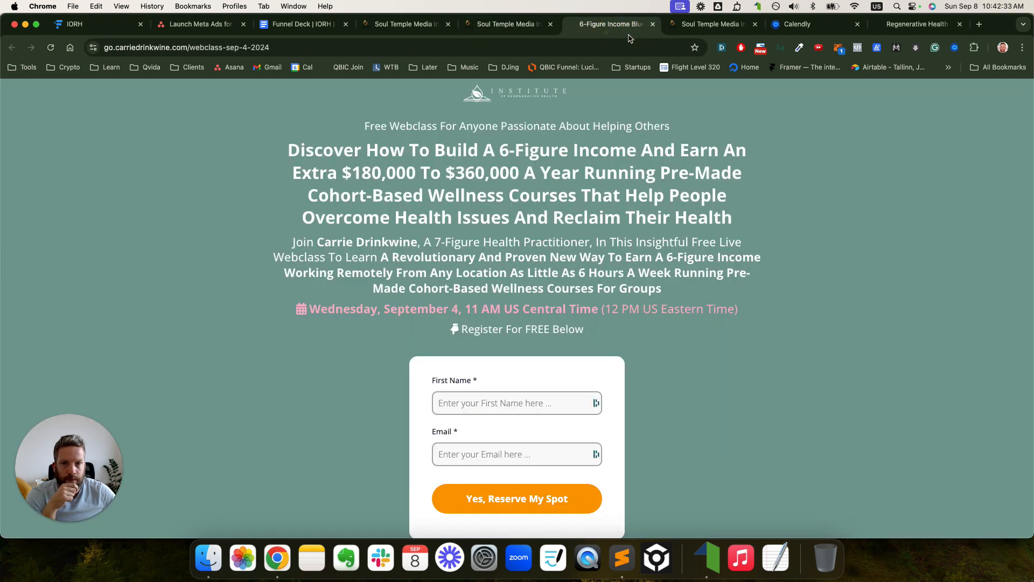
pyautogui.click(653, 24)
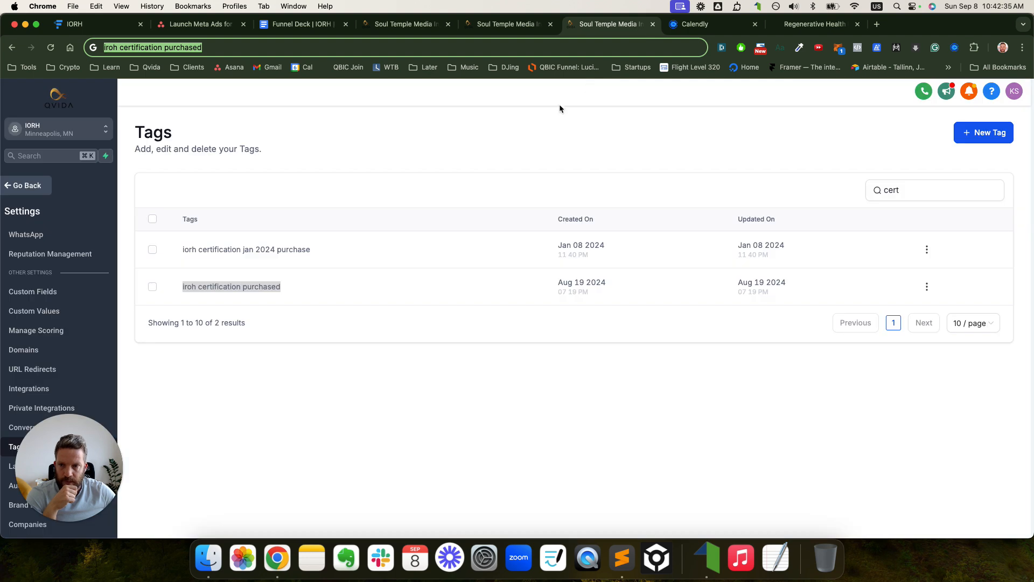
pyautogui.click(20, 185)
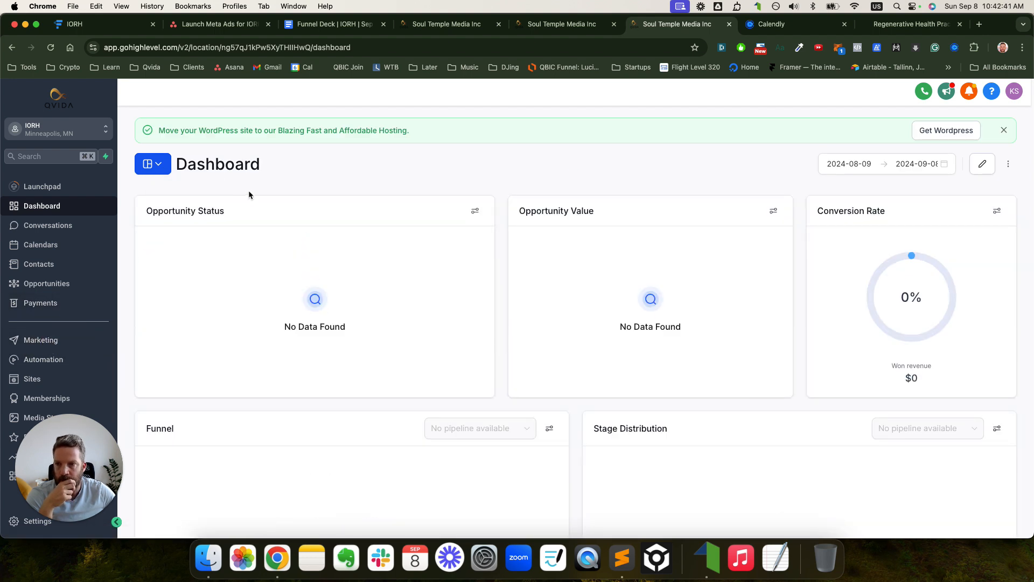
# - Open Marketing > Emails > Templates, then return to the Opt-In workflow builder
pyautogui.click(272, 115)
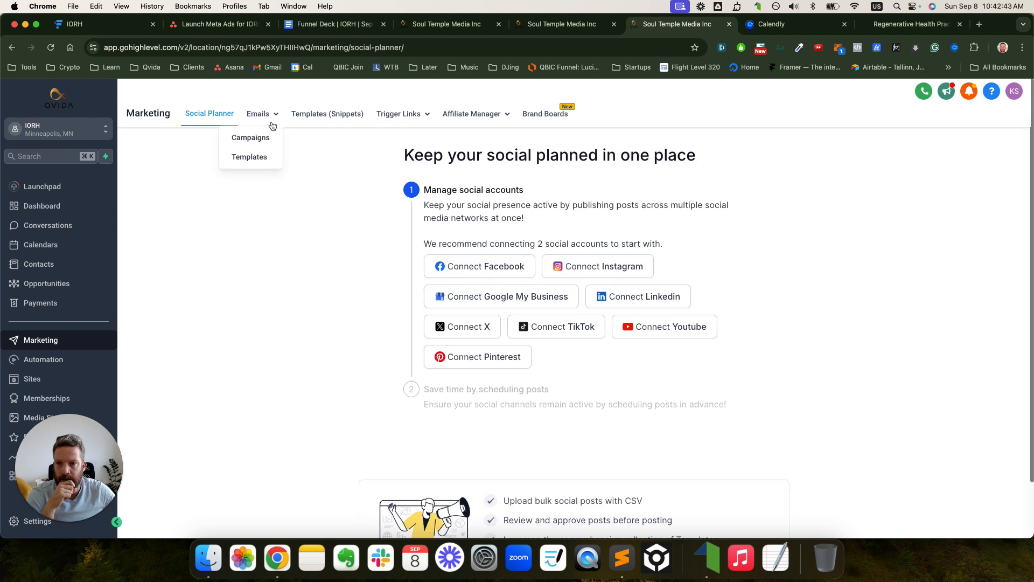
pyautogui.click(253, 157)
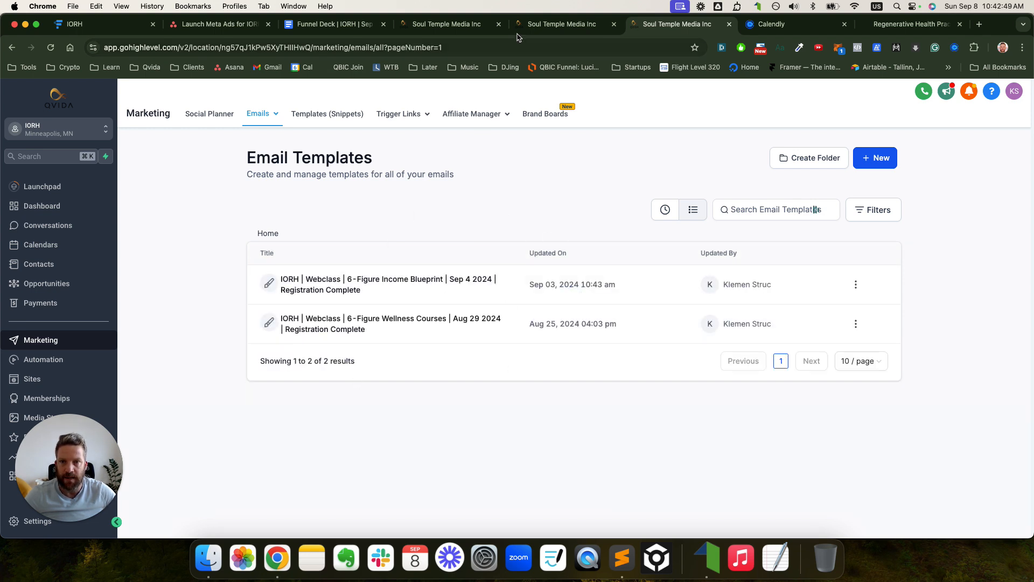
pyautogui.click(540, 26)
pyautogui.click(473, 24)
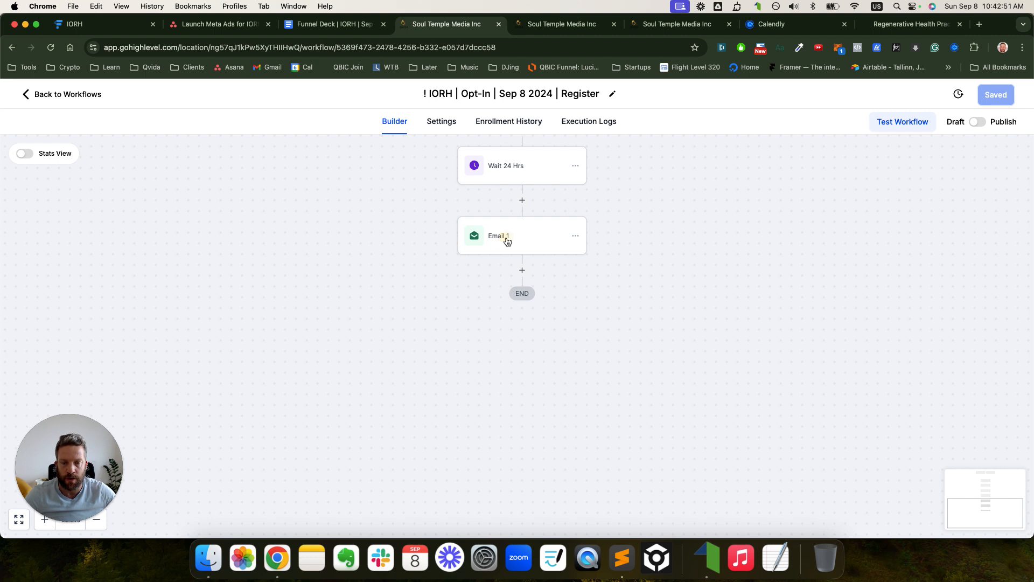
# - Rename the middle email step to 'Email 2' and save it
pyautogui.click(507, 241)
pyautogui.click(645, 260)
pyautogui.scroll(3, 640, 260)
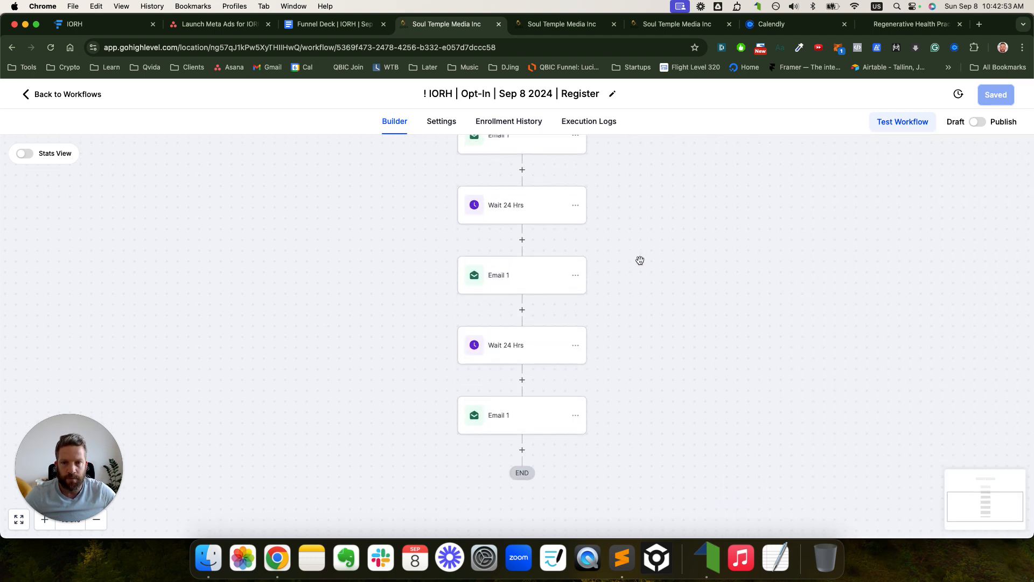
pyautogui.scroll(2, 625, 259)
pyautogui.click(524, 364)
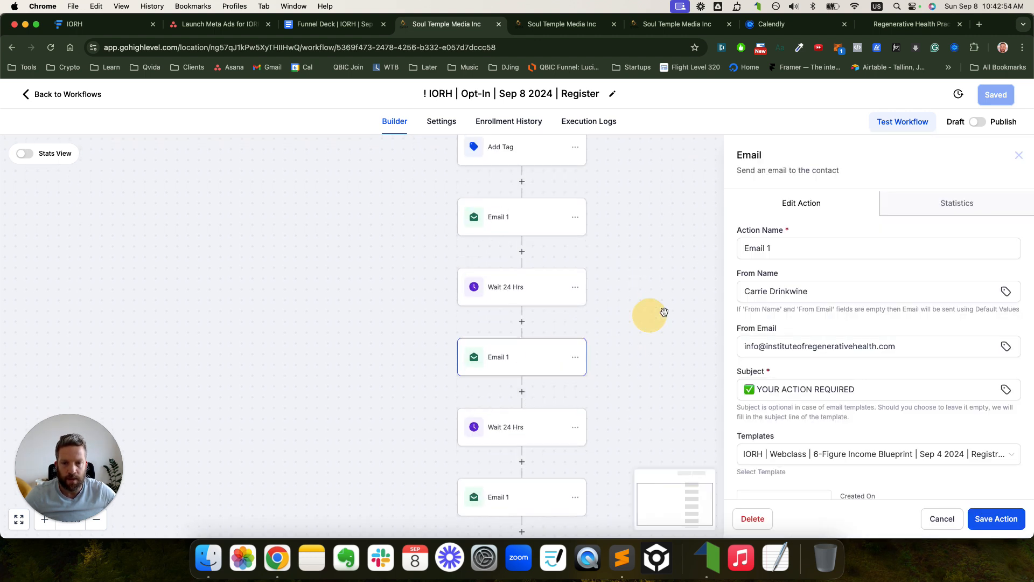
pyautogui.click(778, 255)
pyautogui.press('BackSpace')
pyautogui.write('2')
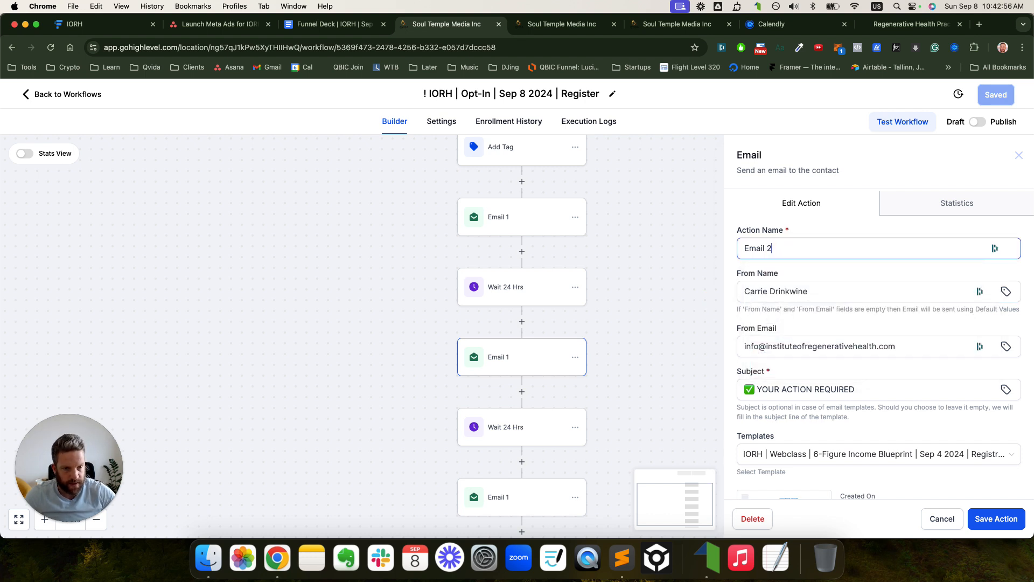
pyautogui.click(998, 519)
# - Rename the last email step to 'Email 3' and save the workflow
pyautogui.click(515, 498)
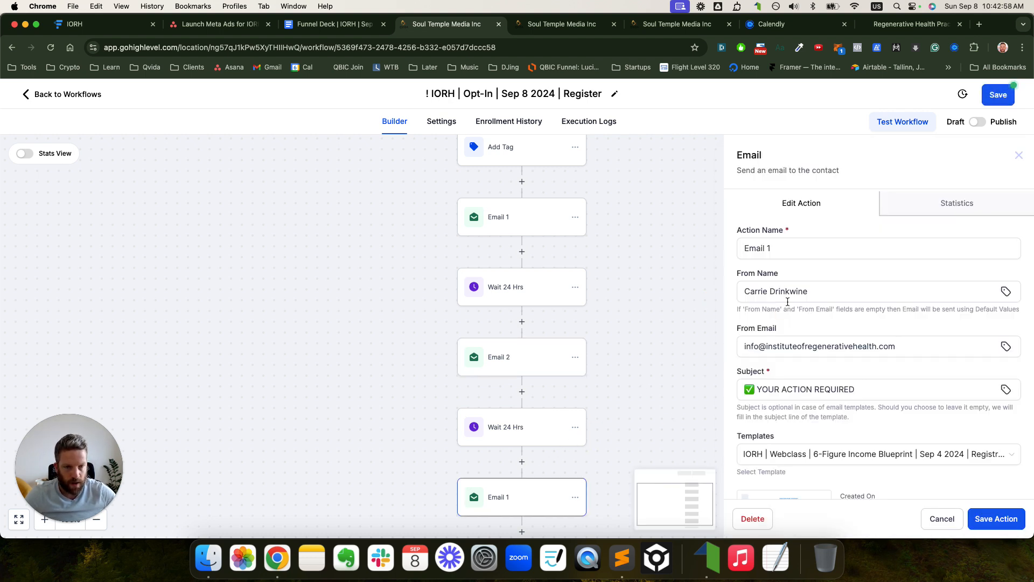
pyautogui.click(796, 256)
pyautogui.press('BackSpace')
pyautogui.write('3')
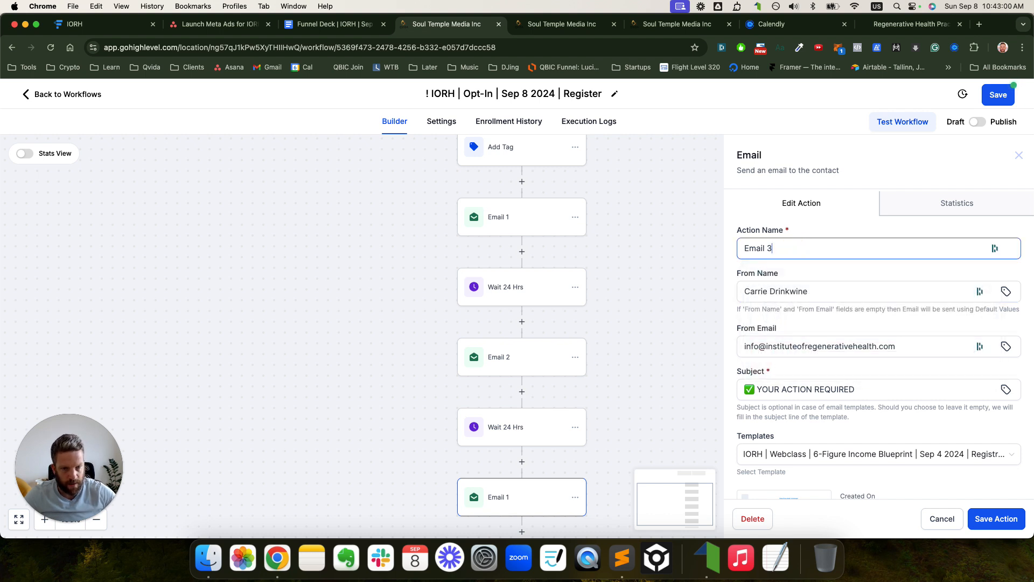
pyautogui.click(996, 519)
pyautogui.click(997, 94)
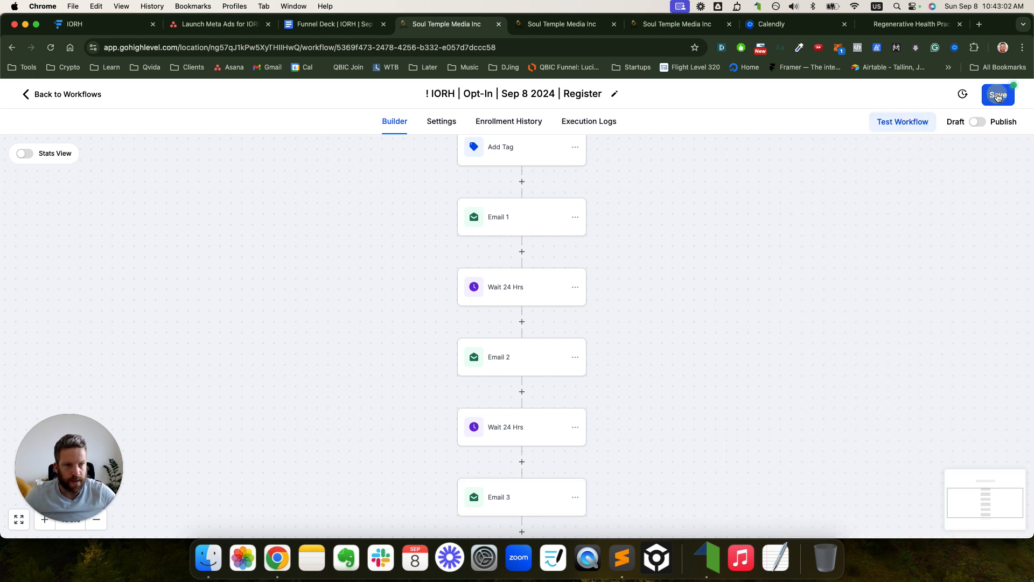
pyautogui.click(536, 229)
# - Set Email 1's template to None, then type and delete test text in the message
pyautogui.scroll(-3, 819, 364)
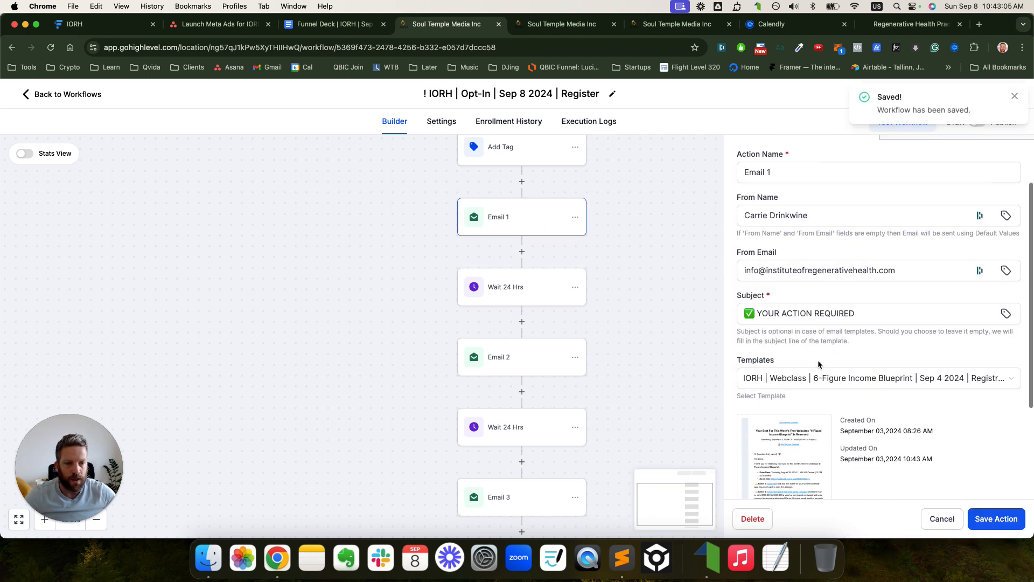
pyautogui.scroll(-2, 798, 394)
pyautogui.scroll(3, 792, 356)
pyautogui.scroll(-1, 835, 336)
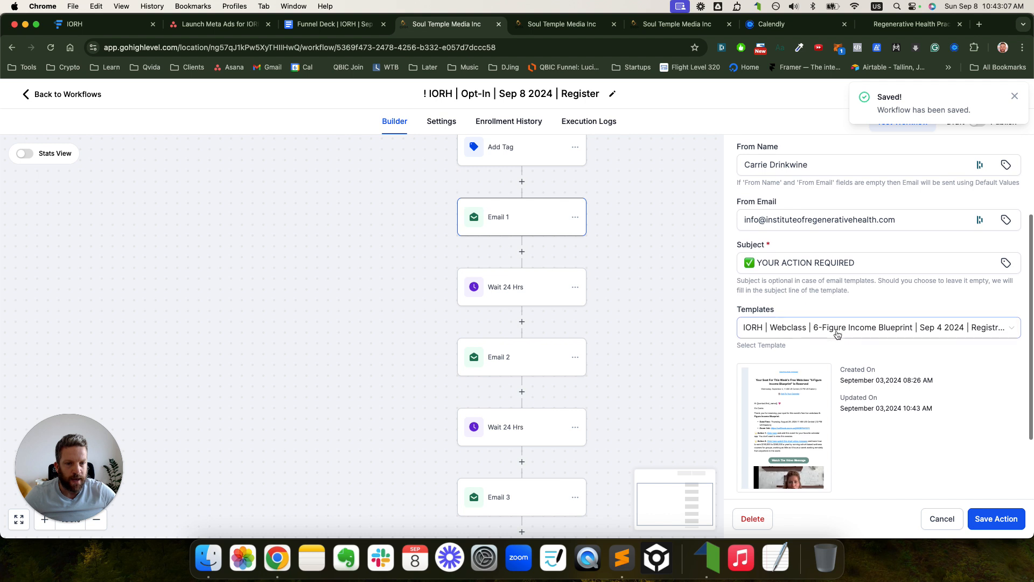
pyautogui.click(833, 331)
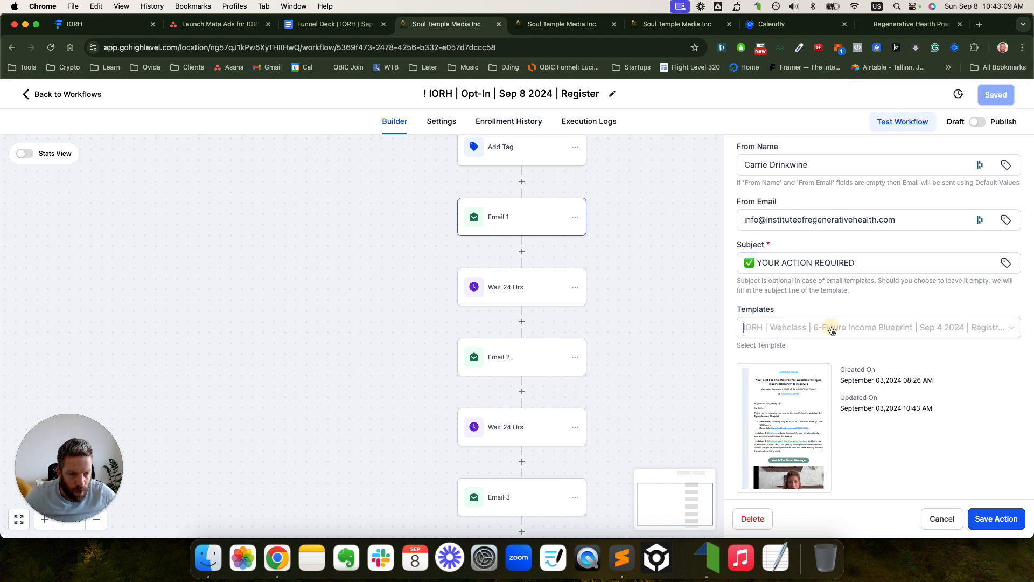
pyautogui.click(792, 353)
pyautogui.scroll(-2, 844, 362)
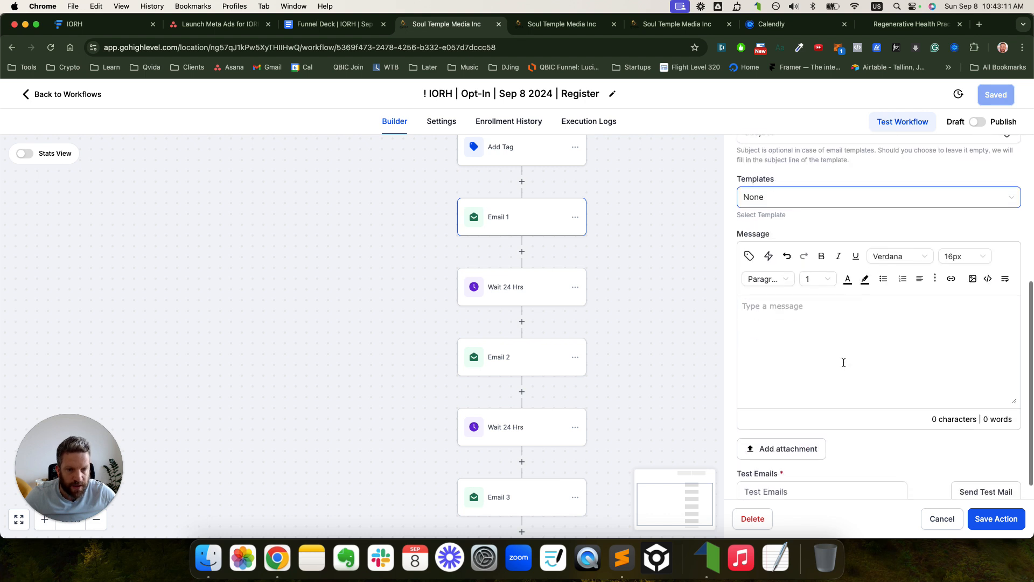
pyautogui.scroll(-1, 844, 363)
pyautogui.click(792, 317)
pyautogui.write('sfsfsdfsdfs')
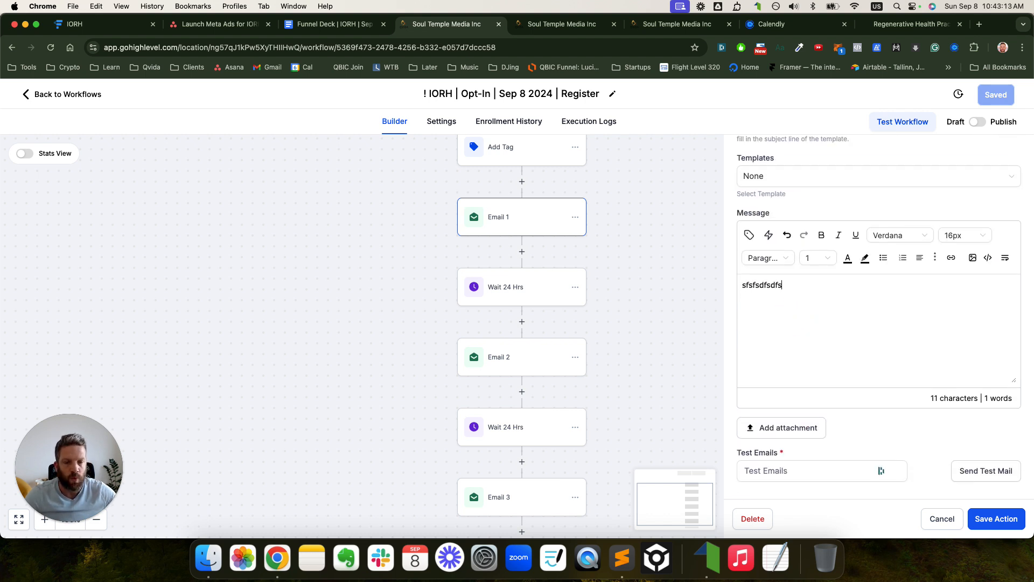
pyautogui.press('Return')
pyautogui.write('\\fsdfsfds')
pyautogui.press('Return')
pyautogui.write('fsdf')
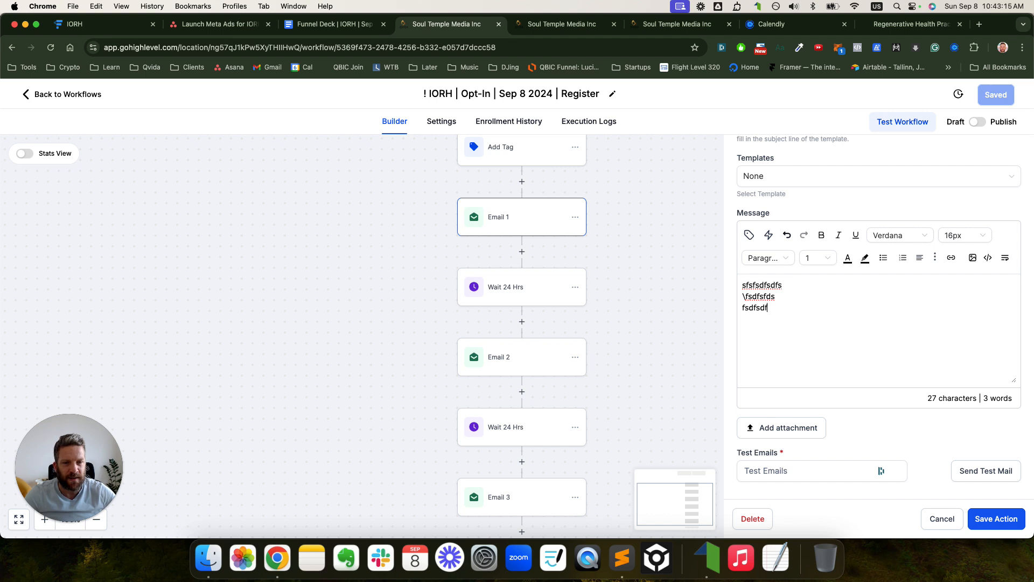
pyautogui.write('sdf')
pyautogui.press('super+a')
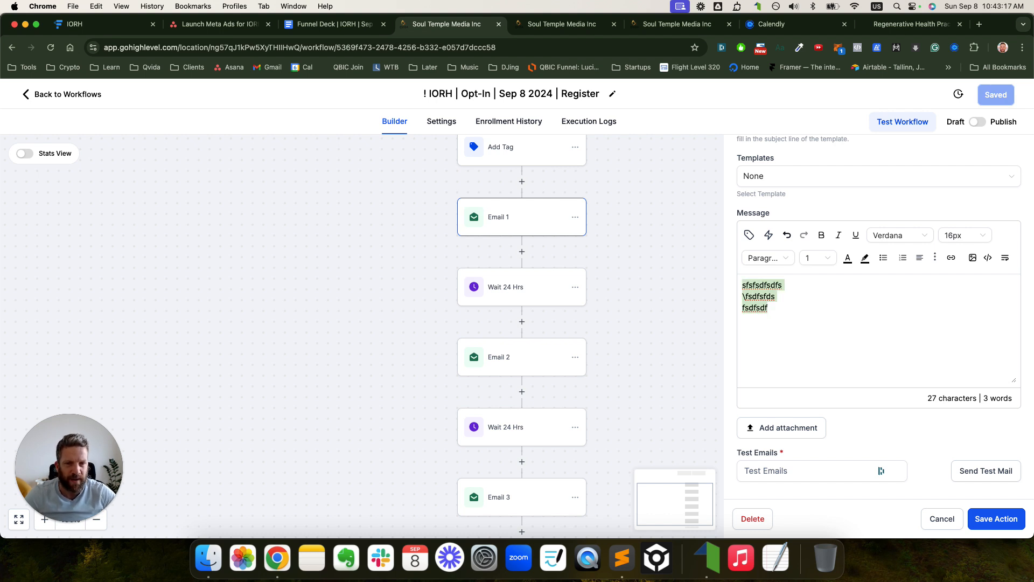
pyautogui.press('BackSpace')
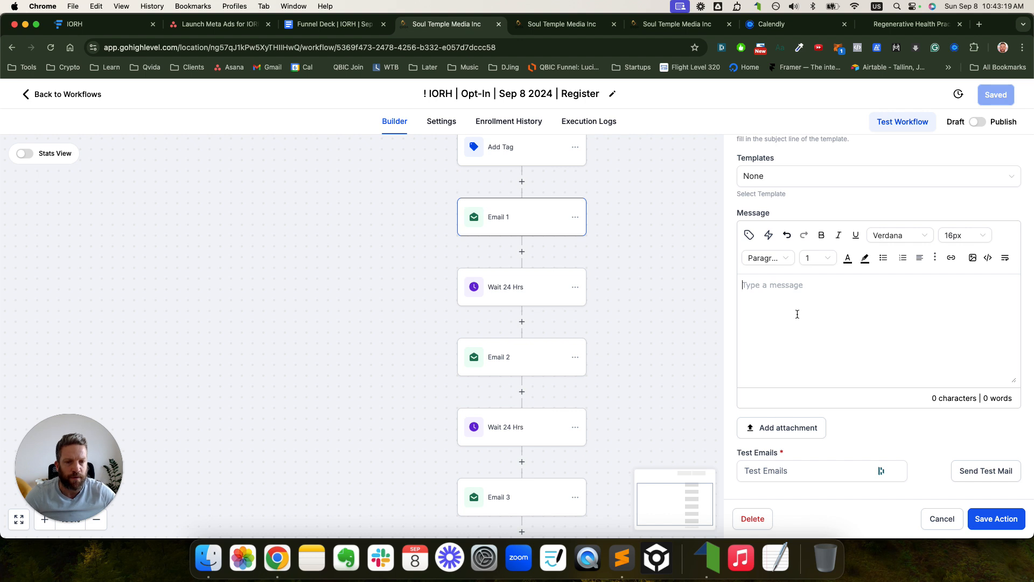
# - Reselect the 6-Figure Income Blueprint template for Email 1, saving the step and workflow
pyautogui.scroll(2, 805, 286)
pyautogui.click(780, 234)
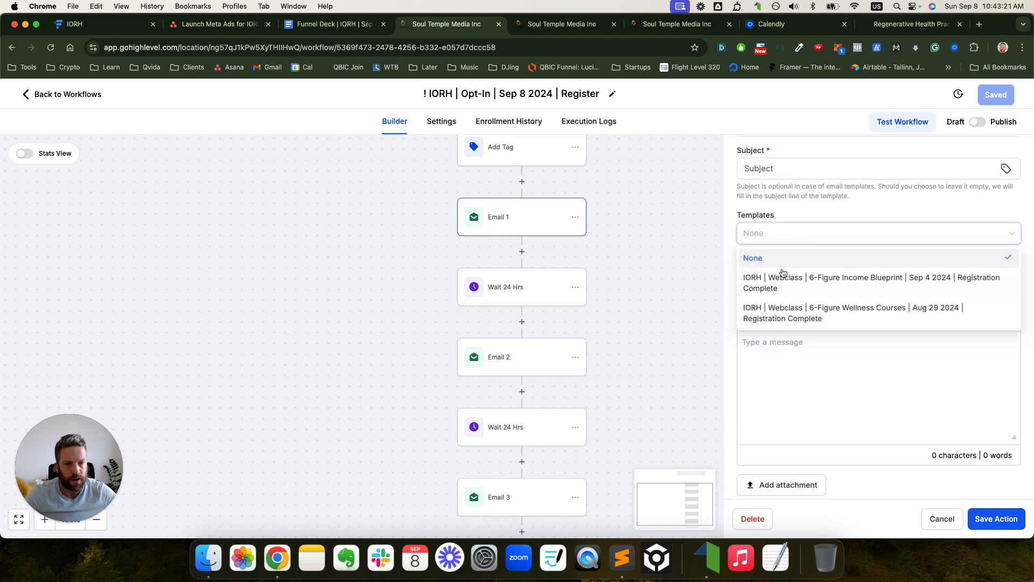
pyautogui.click(788, 275)
pyautogui.click(976, 517)
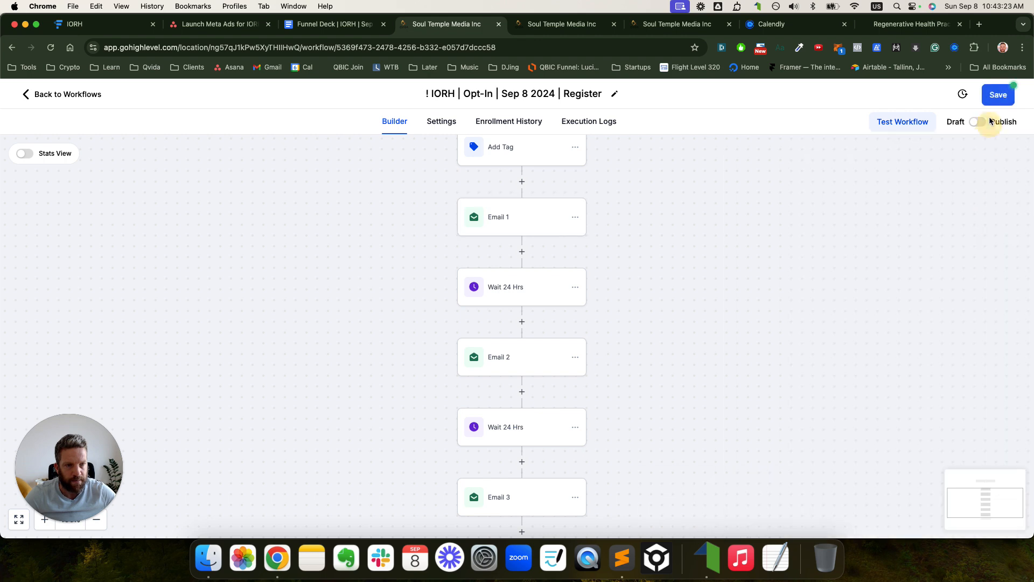
pyautogui.click(996, 95)
pyautogui.click(559, 24)
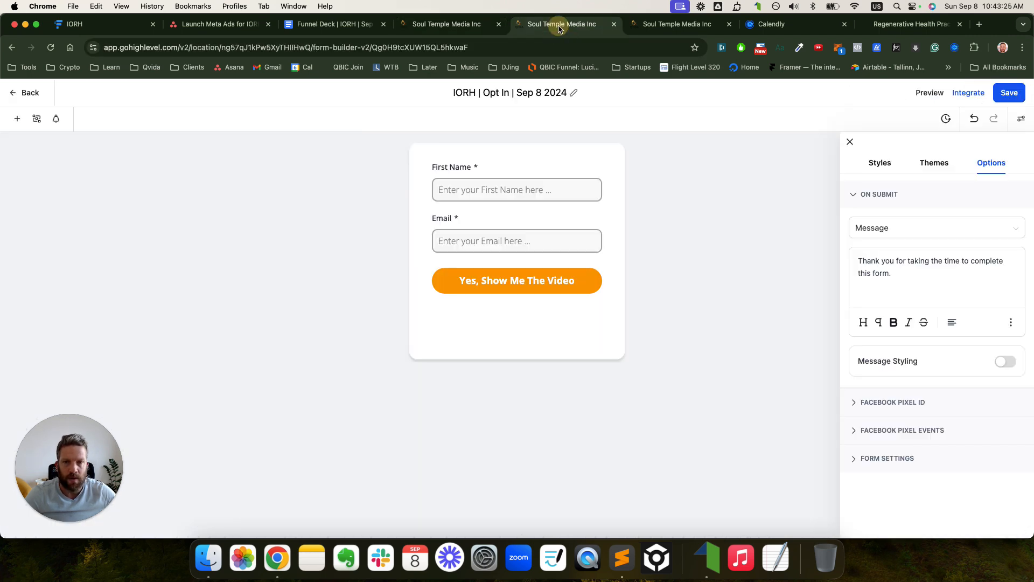
# - Clone the 6-Figure Income Blueprint registration template in the email templates list
pyautogui.click(636, 24)
pyautogui.click(615, 24)
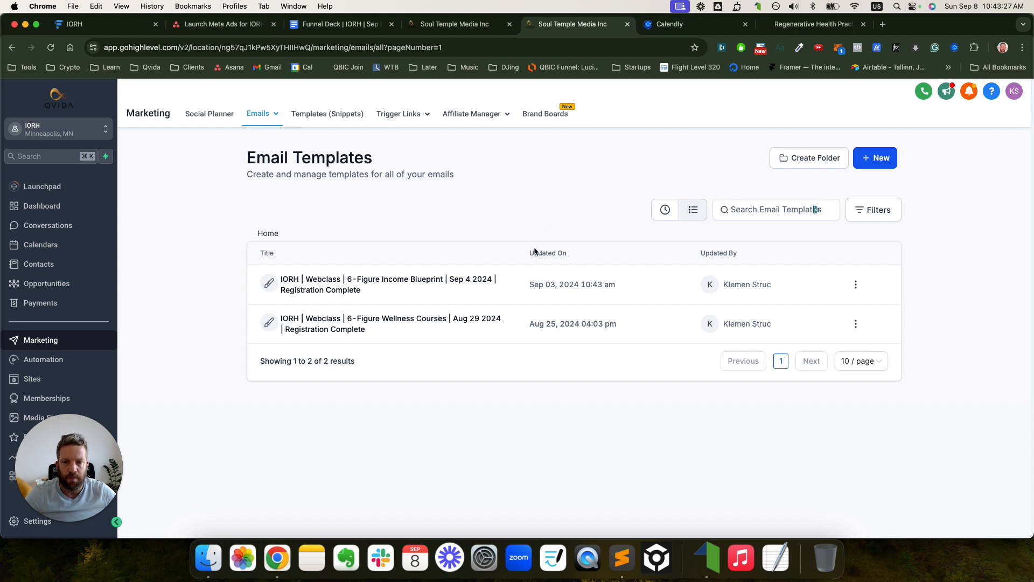
pyautogui.click(855, 284)
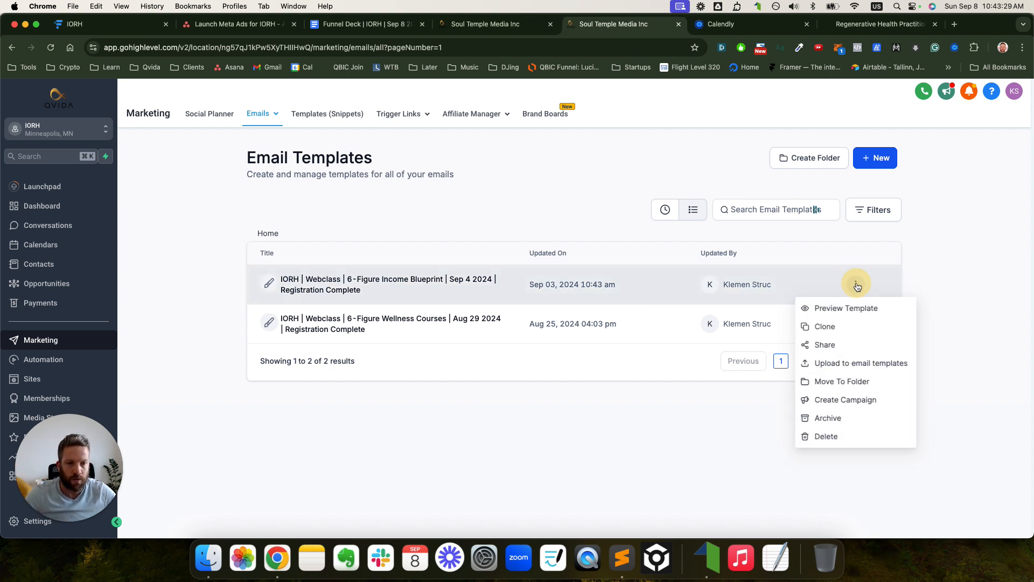
pyautogui.click(856, 327)
# - Name the clone 'IORH | Opt-In | Sep 8 2024 | Email 1' and create it
pyautogui.doubleClick(479, 333)
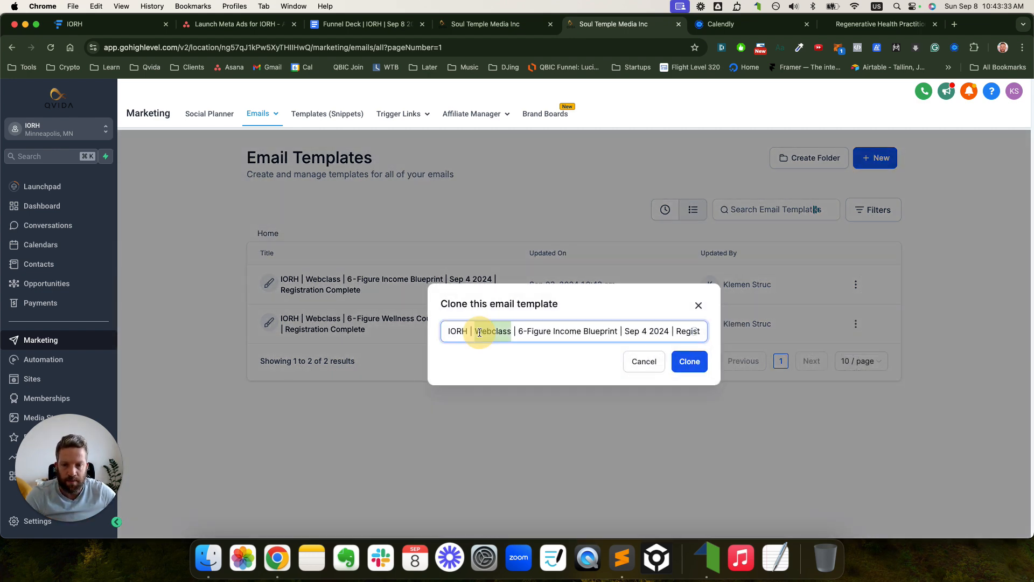
pyautogui.write('Opt-')
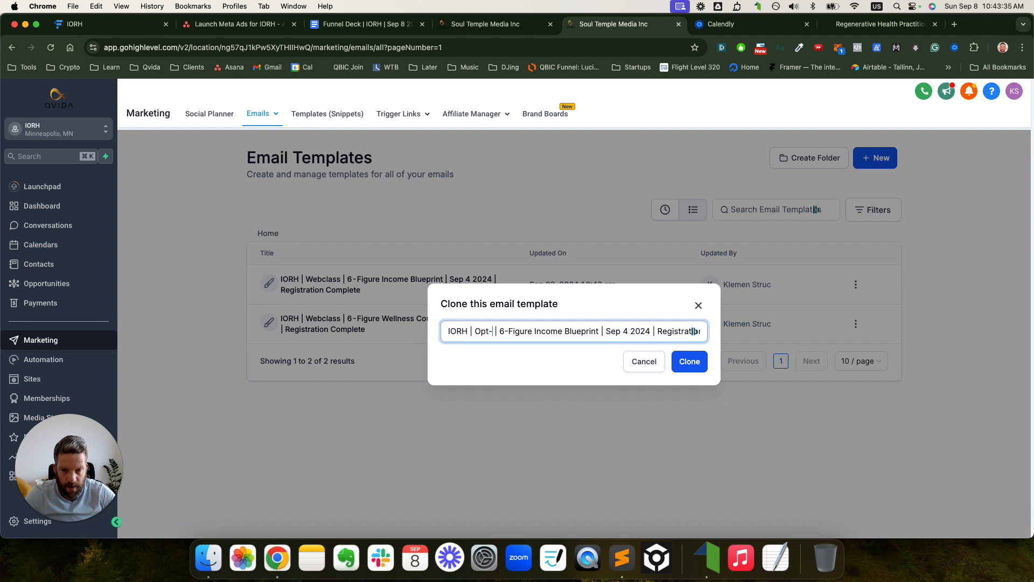
pyautogui.write('In')
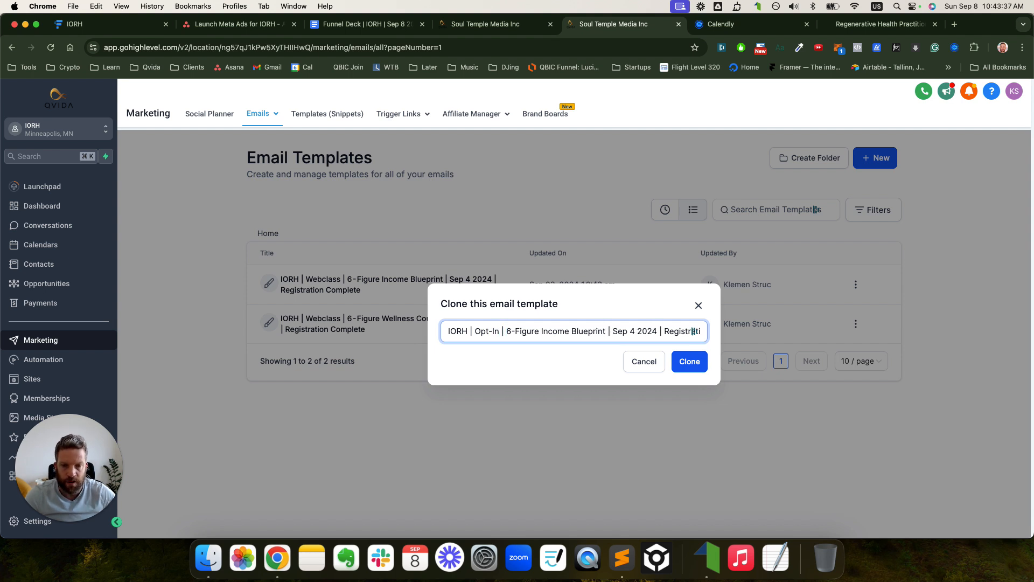
pyautogui.moveTo(611, 333); pyautogui.dragTo(506, 332)
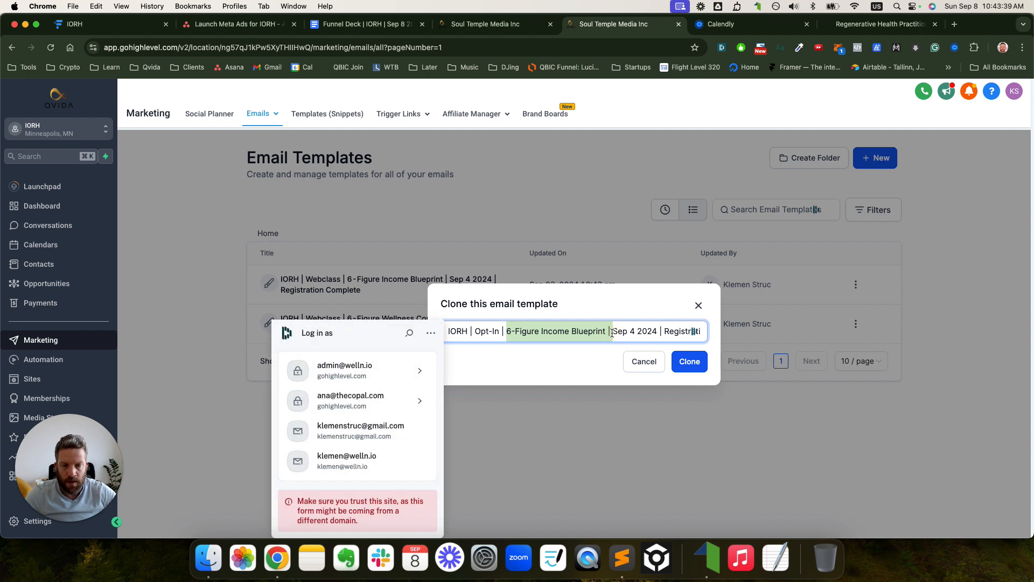
pyautogui.press('BackSpace')
pyautogui.press('BackSpace')
pyautogui.write('8')
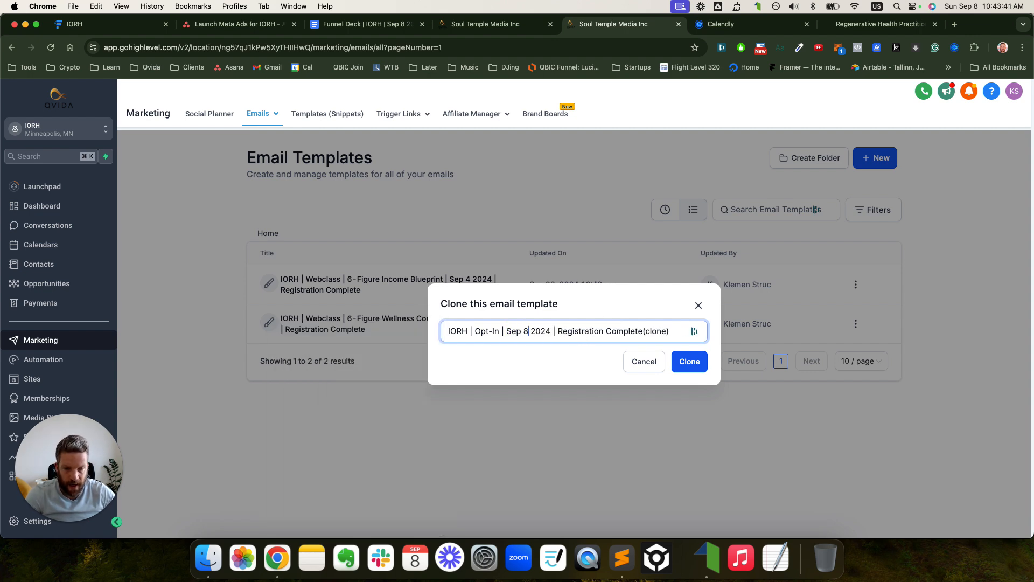
pyautogui.press('shift+super+Right')
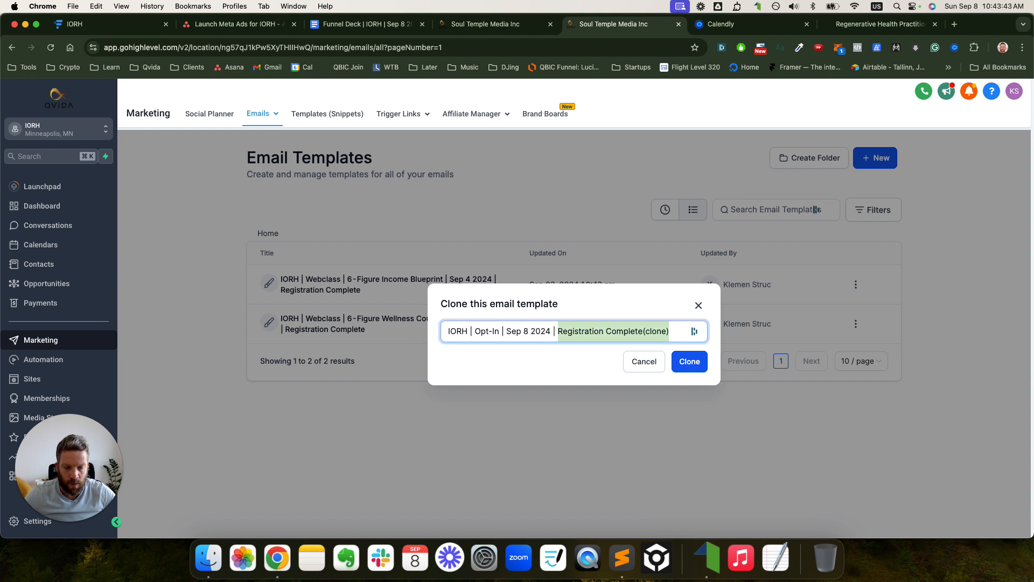
pyautogui.write('Email')
pyautogui.press('super+a')
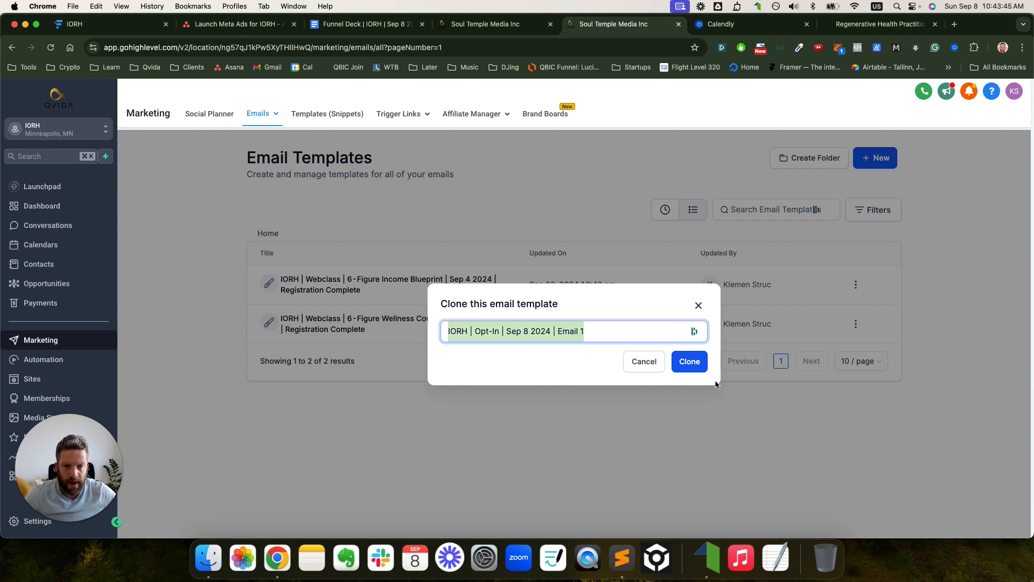
pyautogui.click(696, 368)
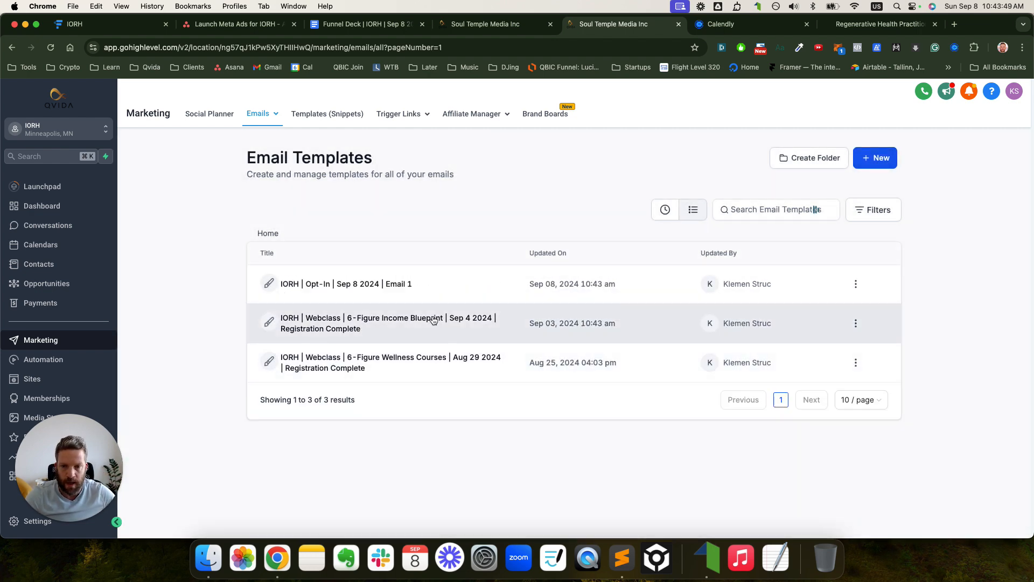
# - In the Email 1 template's settings, replace the preview text with 'Open to watch now'
pyautogui.click(395, 286)
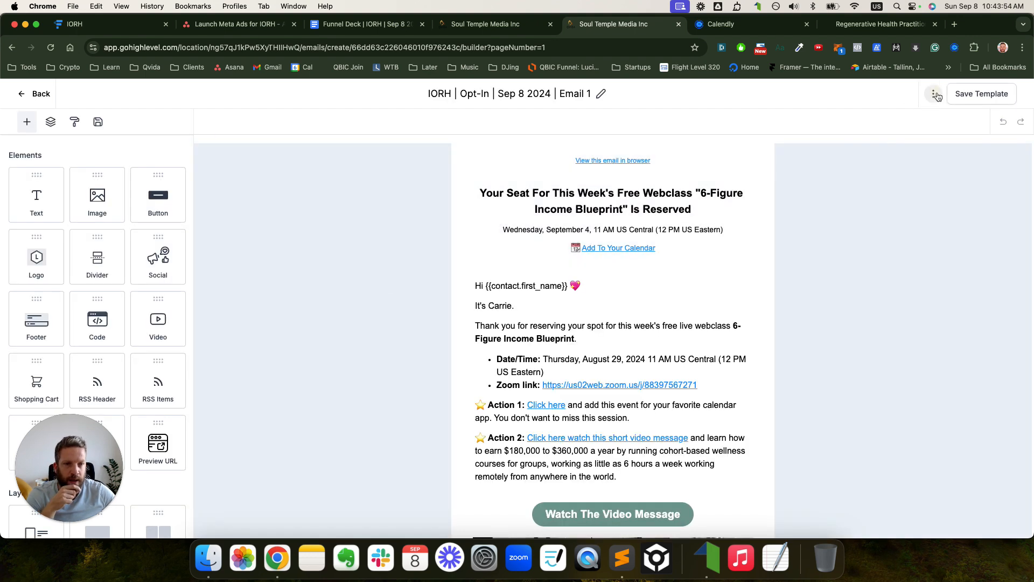
pyautogui.click(937, 95)
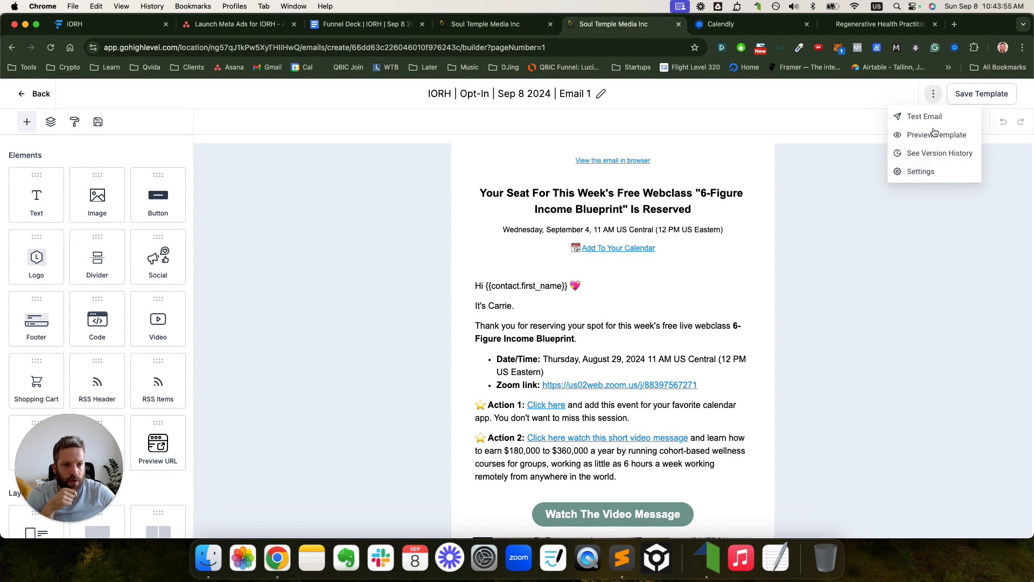
pyautogui.click(930, 173)
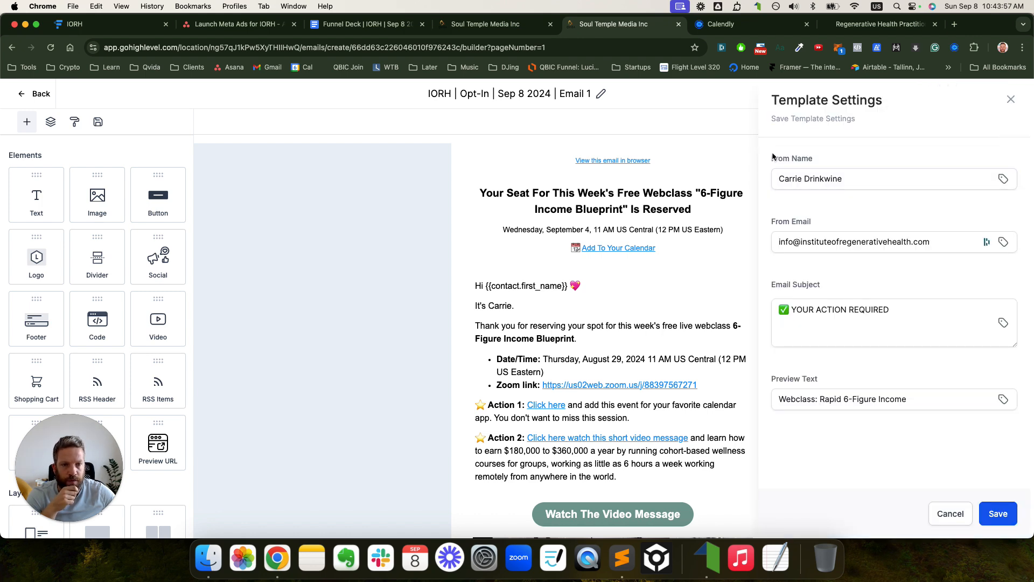
pyautogui.tripleClick(802, 304)
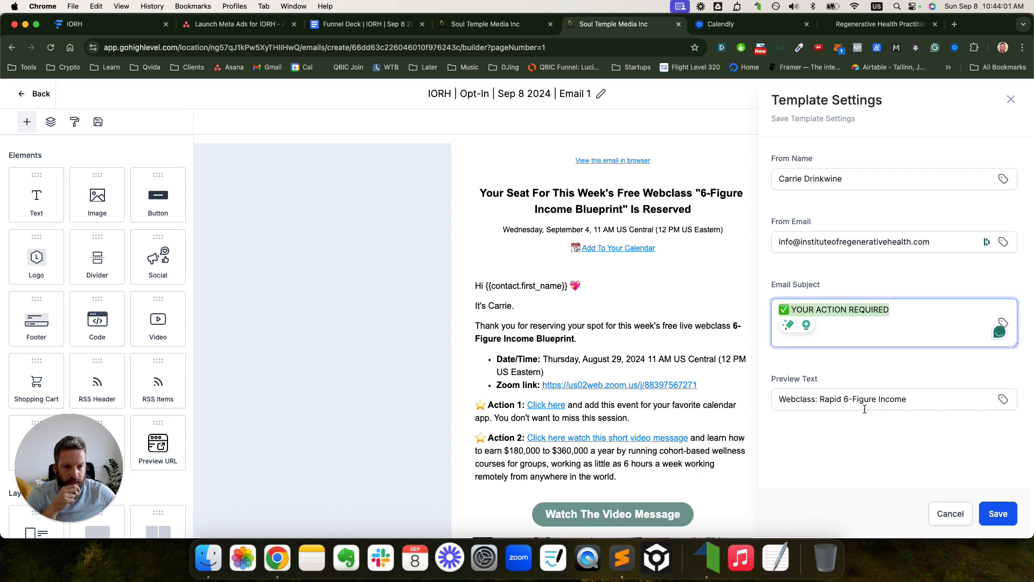
pyautogui.tripleClick(828, 401)
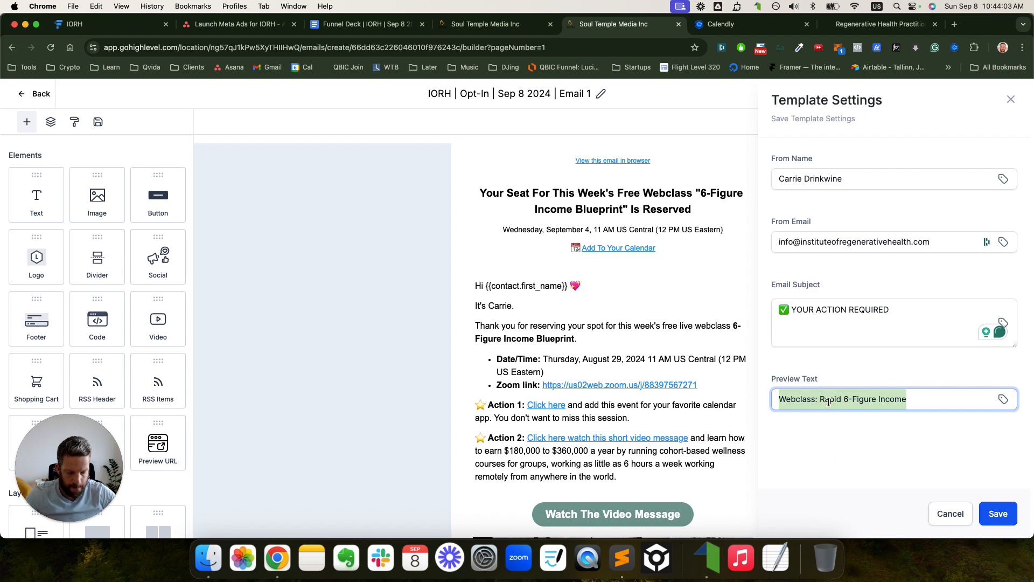
pyautogui.write('Opt')
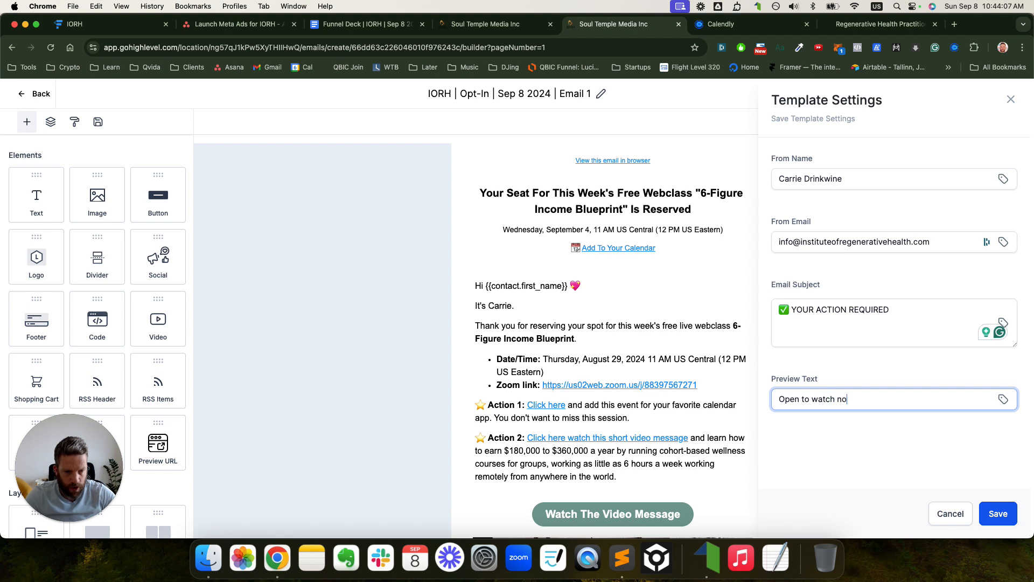
# - Change the email subject to '💰Your Video: Build A 6-Figure Income', swapping the checkmark for a money bag
pyautogui.click(796, 310)
pyautogui.press('BackSpace')
pyautogui.press('ctrl+super+space')
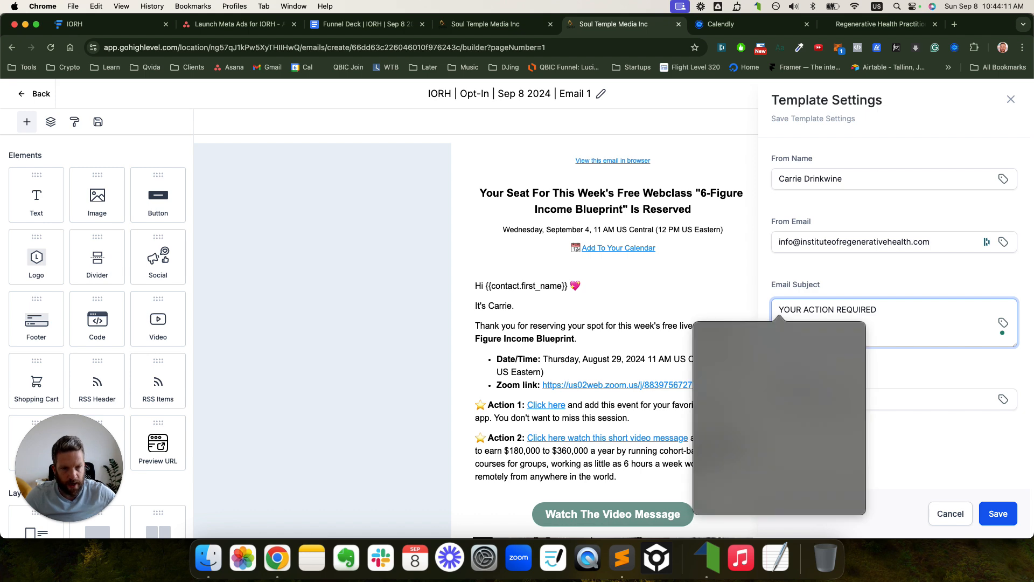
pyautogui.click(728, 366)
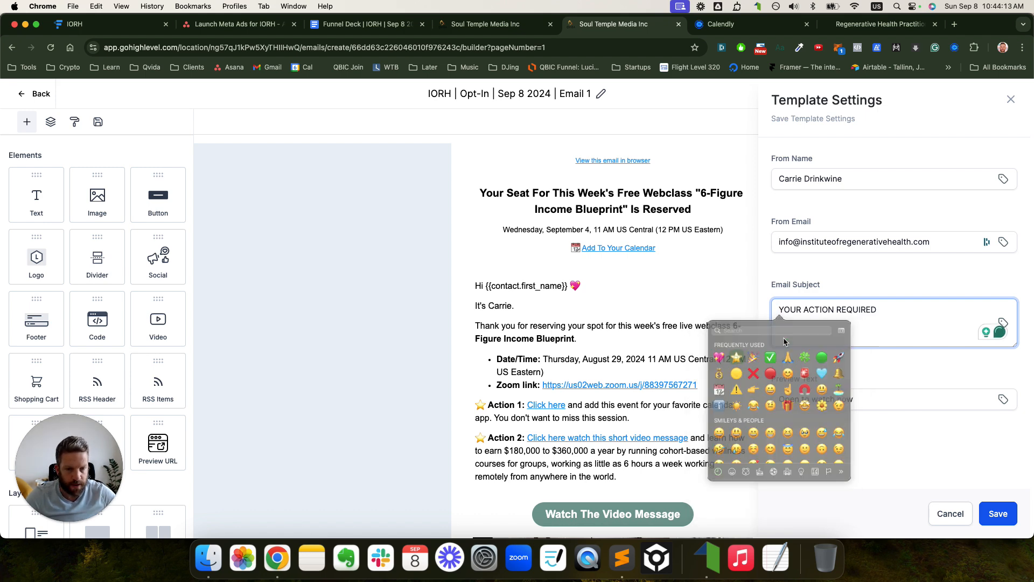
pyautogui.press('ctrl+super+space')
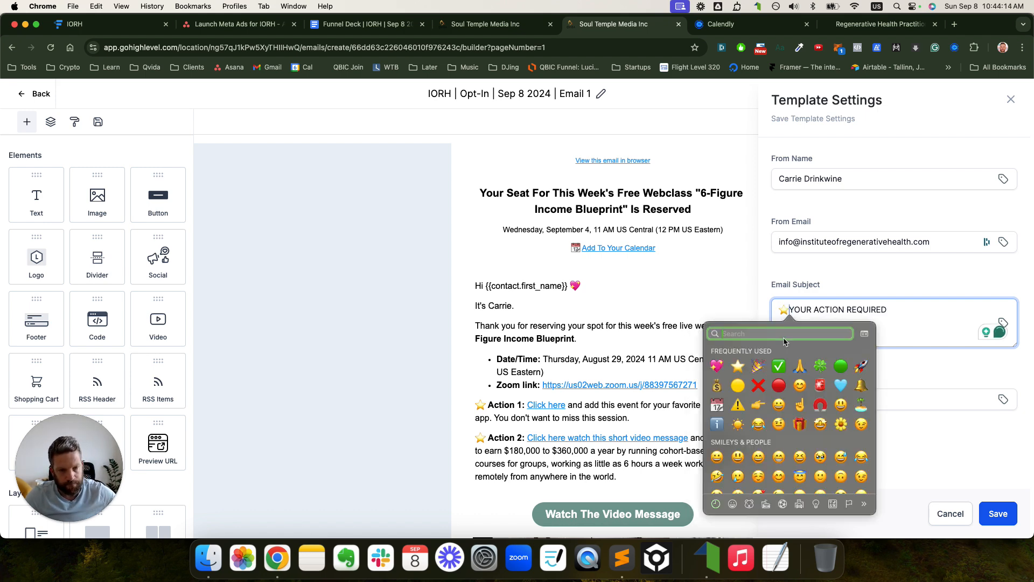
pyautogui.click(718, 384)
pyautogui.press('Left')
pyautogui.press('BackSpace')
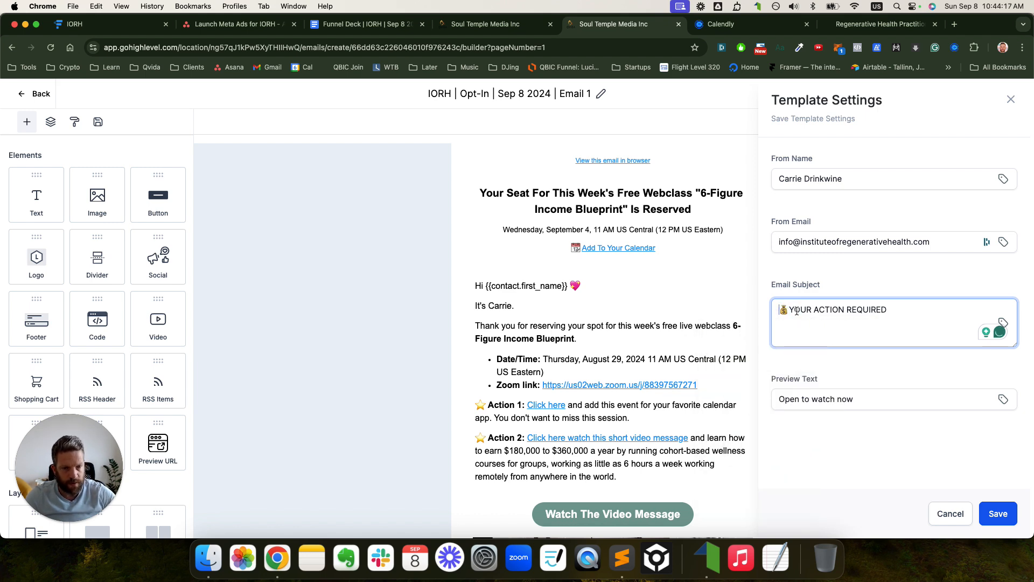
pyautogui.press('shift+super+Right')
pyautogui.press('BackSpace')
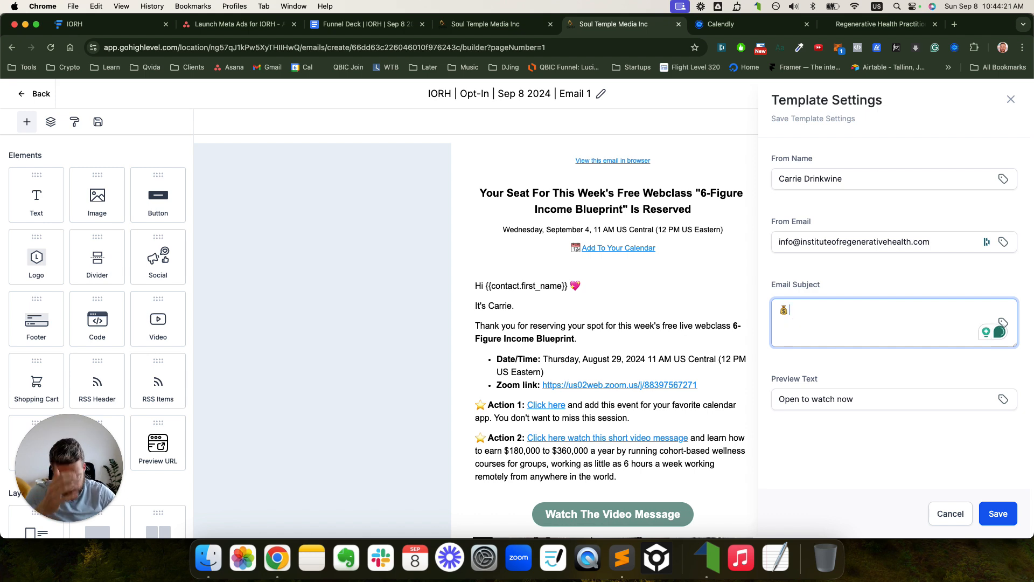
pyautogui.write('Your Video: Build A 6-Figure Income')
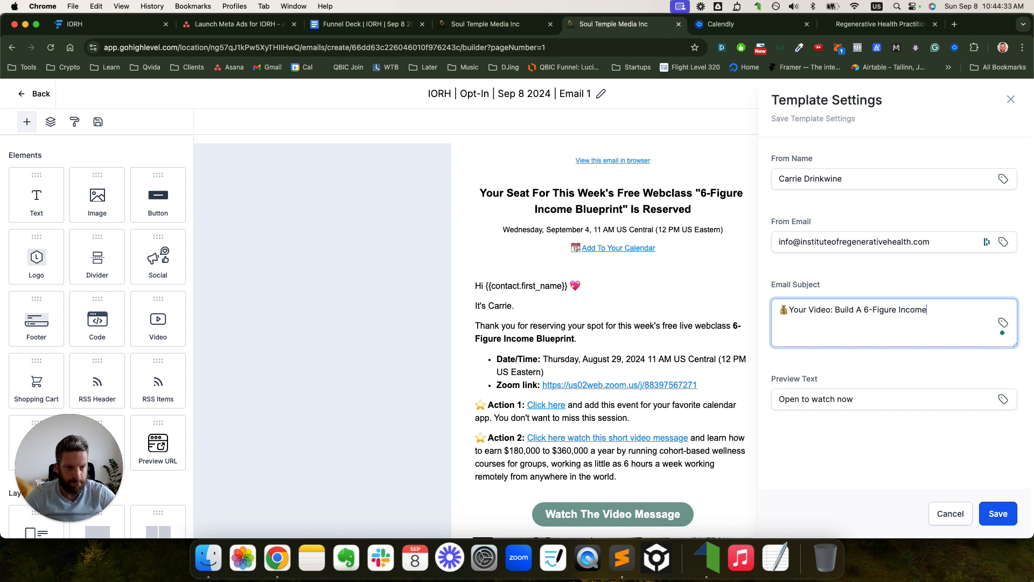
pyautogui.press('super+a')
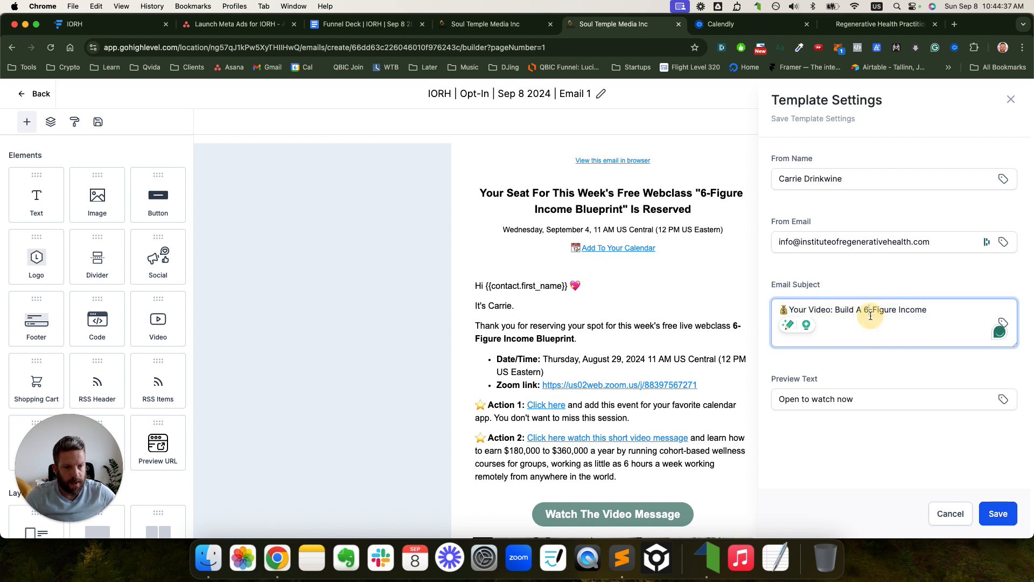
# - Save the new subject and preview text, then save the Email 1 template
pyautogui.click(999, 520)
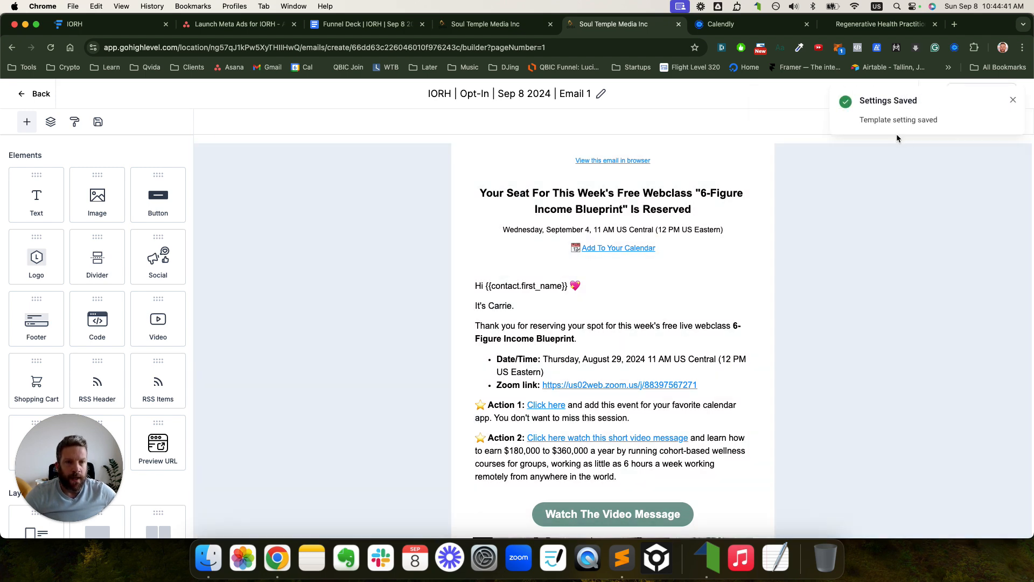
pyautogui.click(1013, 100)
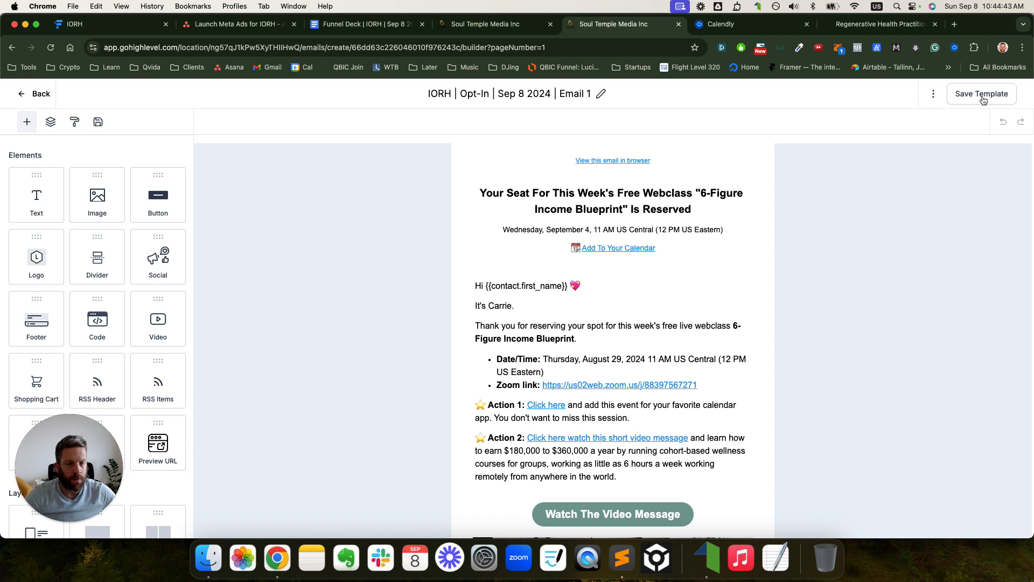
pyautogui.click(984, 100)
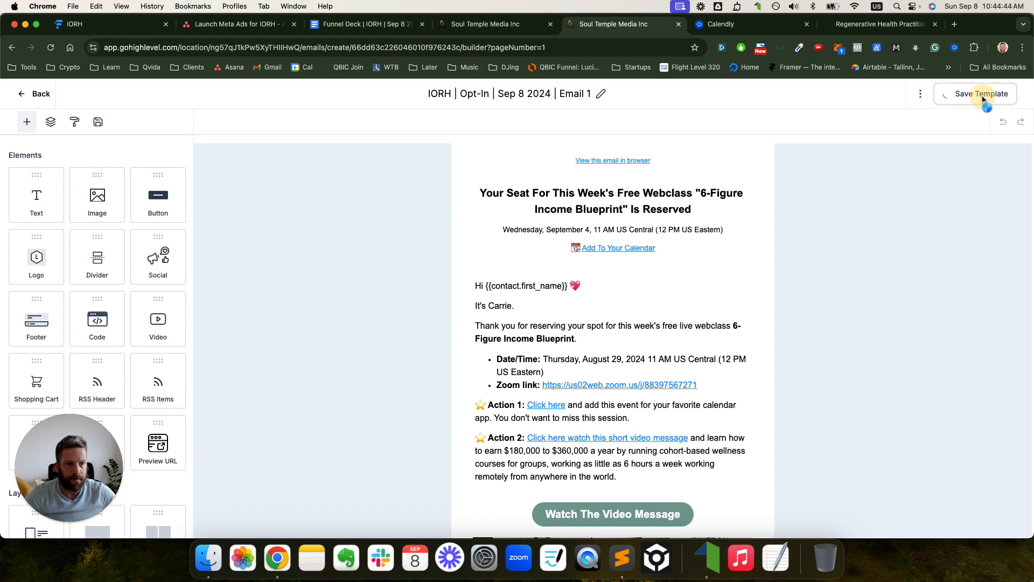
pyautogui.click(372, 23)
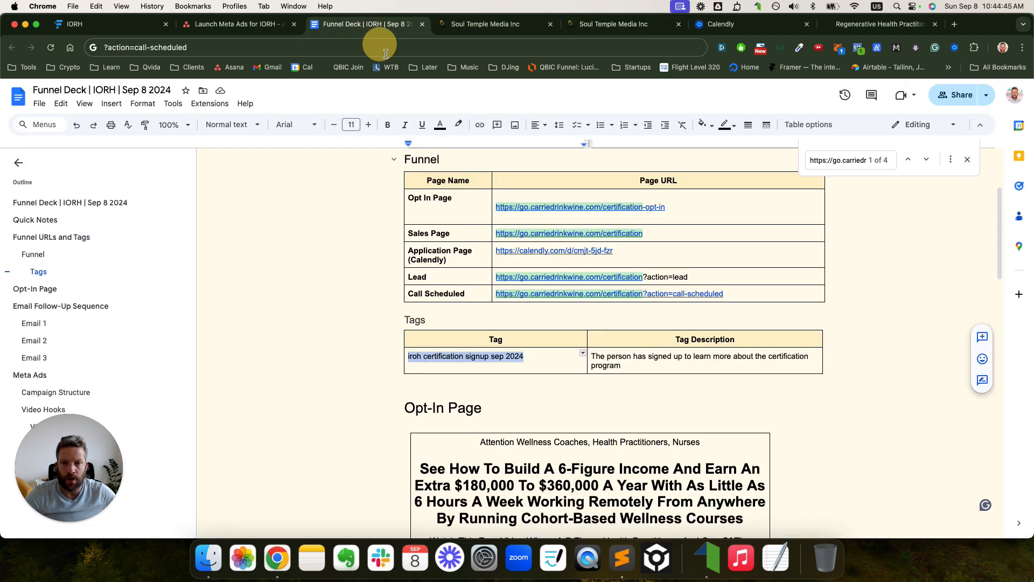
# - In the Funnel Deck's Email 1 table, enter 'Immediately after opt-in' in the When cell
pyautogui.click(37, 322)
pyautogui.click(512, 210)
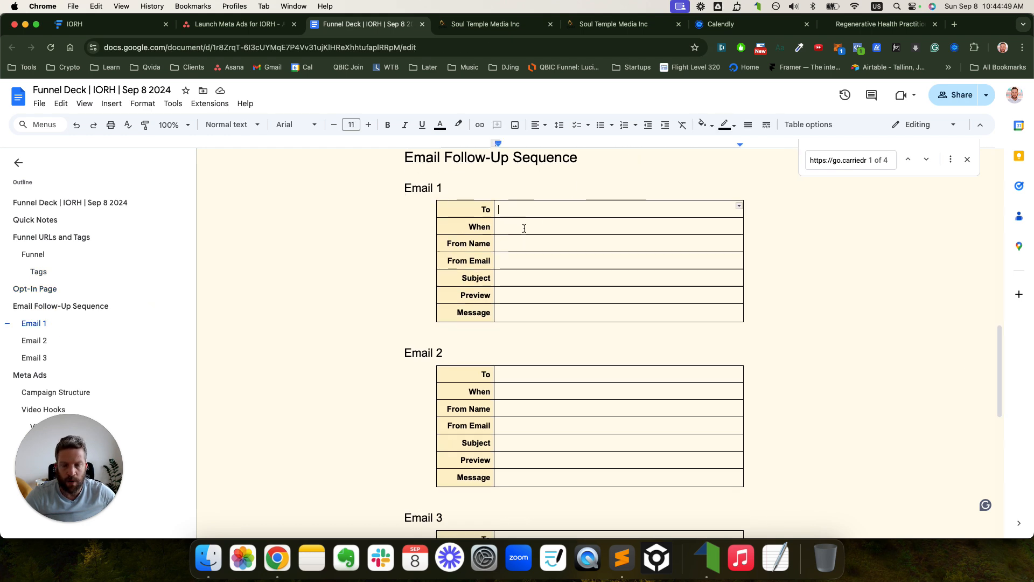
pyautogui.click(512, 227)
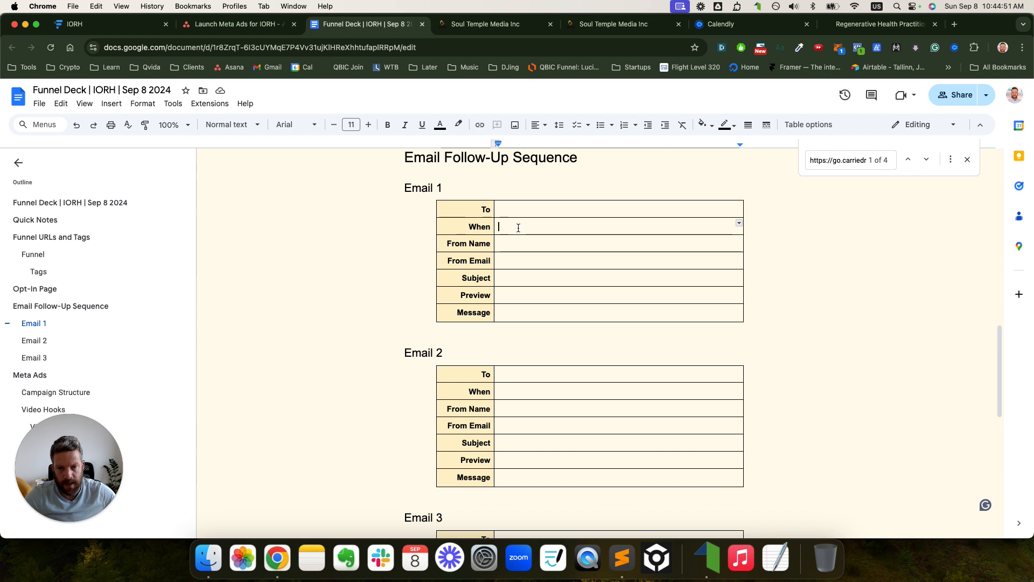
pyautogui.write('Immediatel')
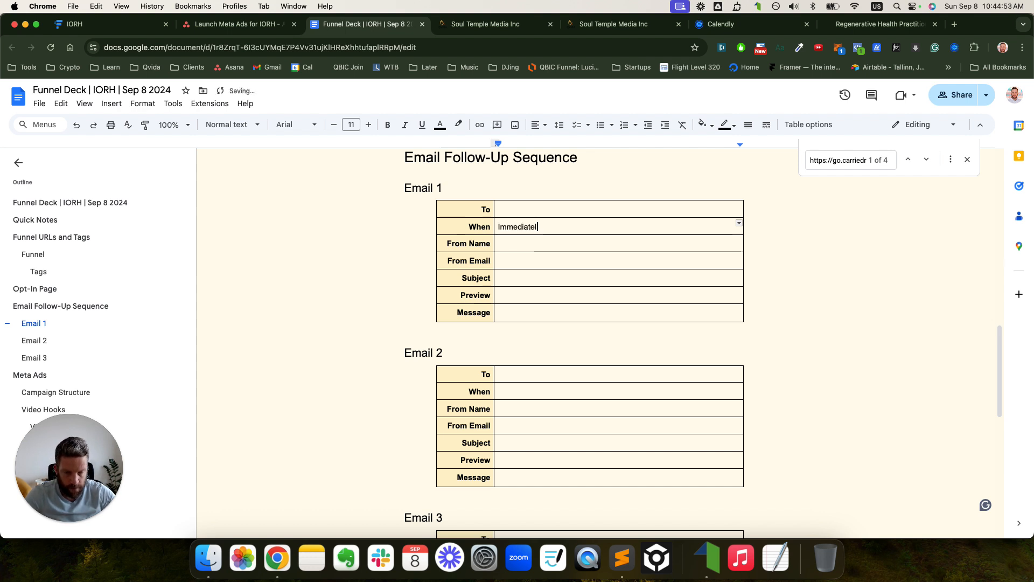
pyautogui.write('opt')
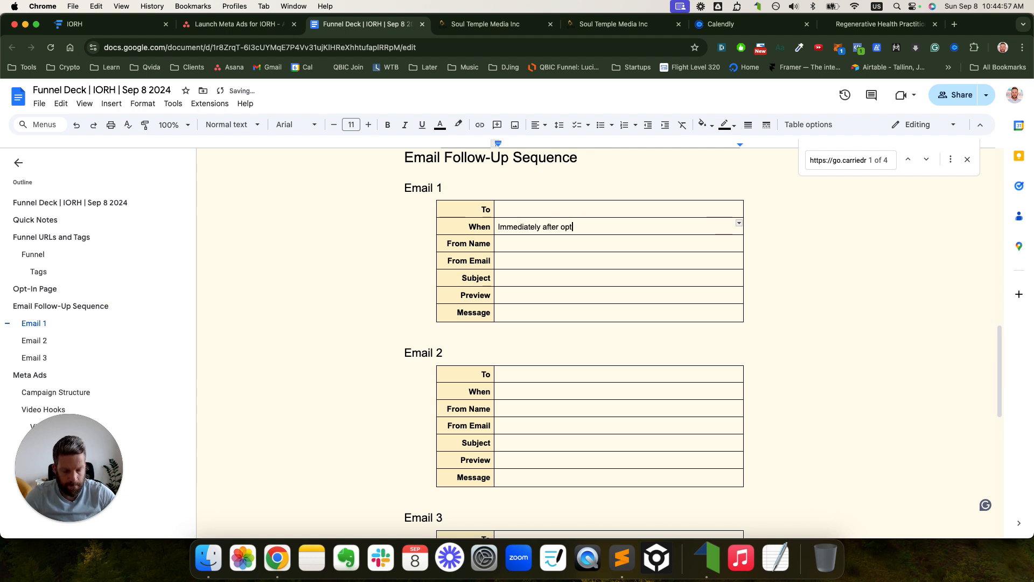
pyautogui.write('=in')
pyautogui.press('BackSpace')
pyautogui.press('BackSpace')
pyautogui.press('BackSpace')
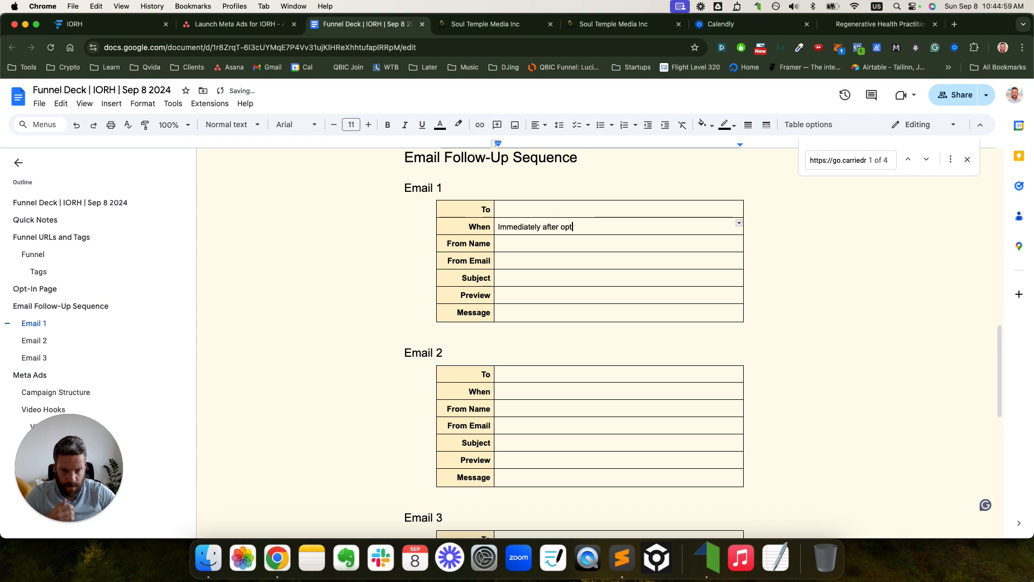
pyautogui.write('-in')
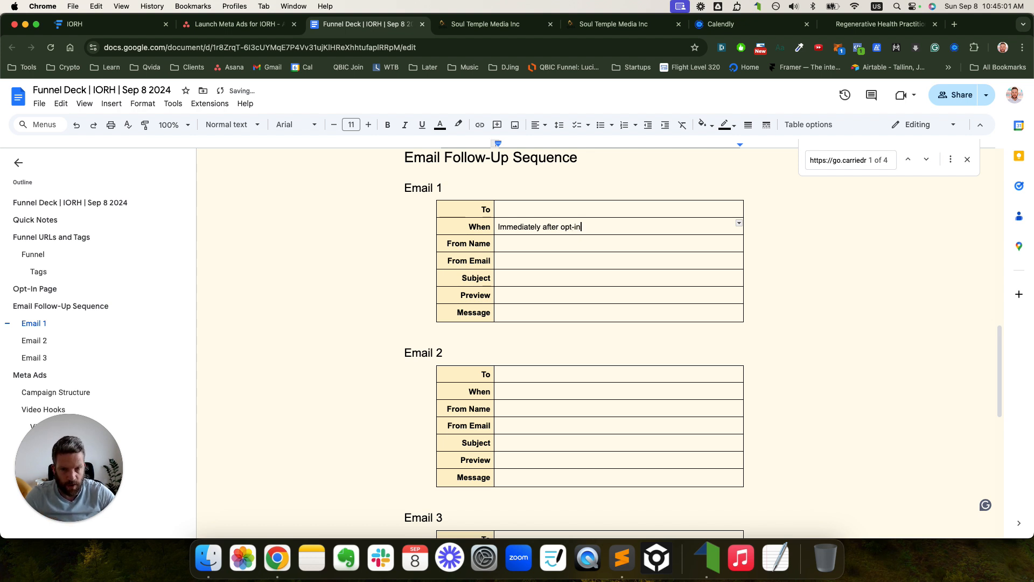
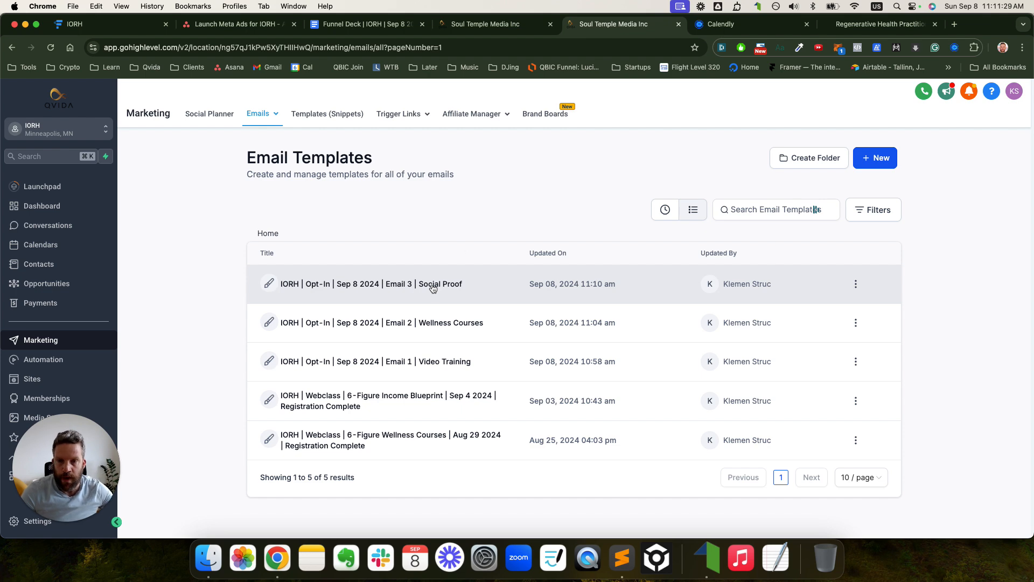
# - Check the Email 1, 2 and 3 steps on the Funnelytics funnel map, then go back to the Funnel Deck
pyautogui.click(115, 21)
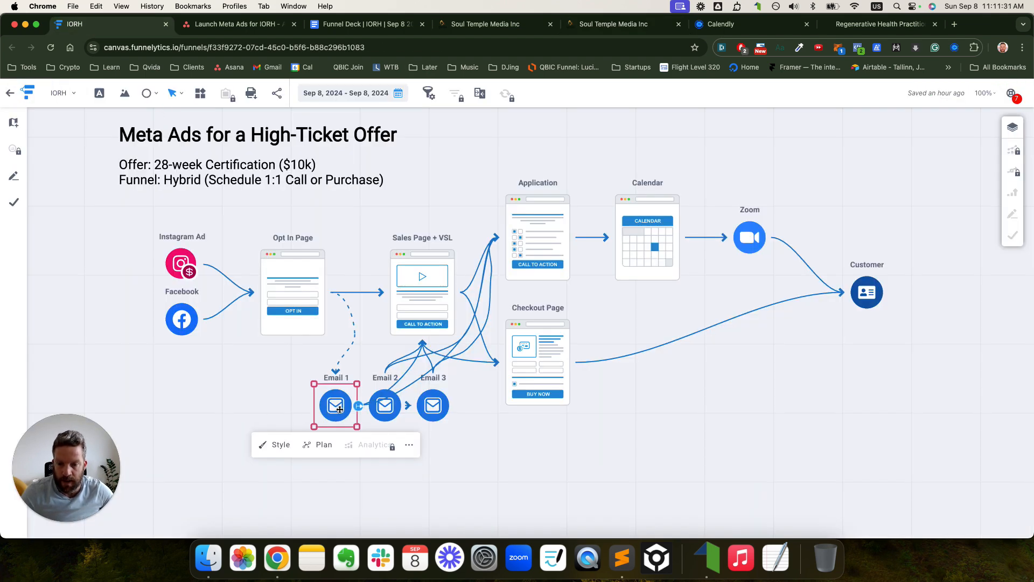
pyautogui.click(383, 410)
pyautogui.click(431, 409)
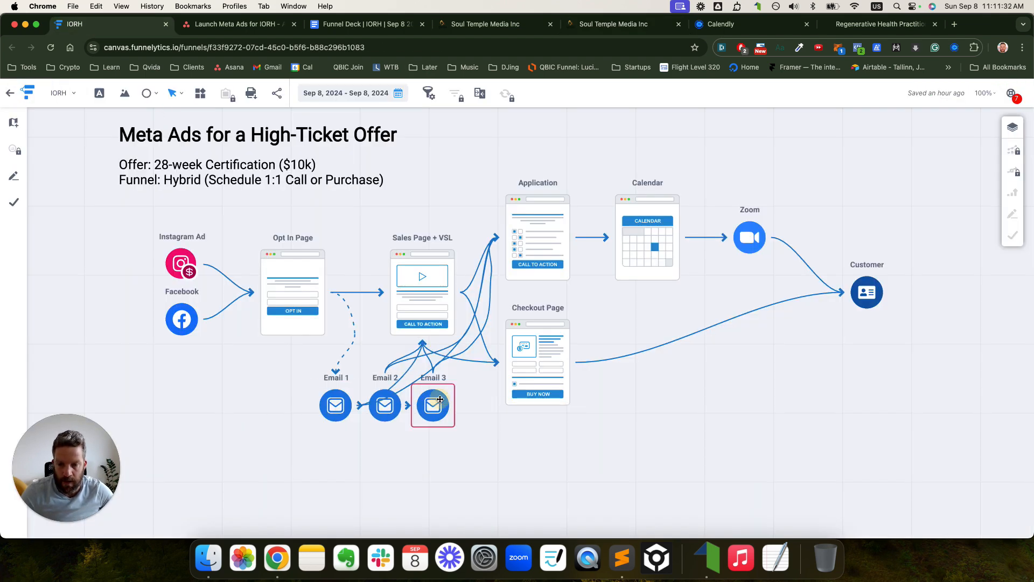
pyautogui.click(399, 411)
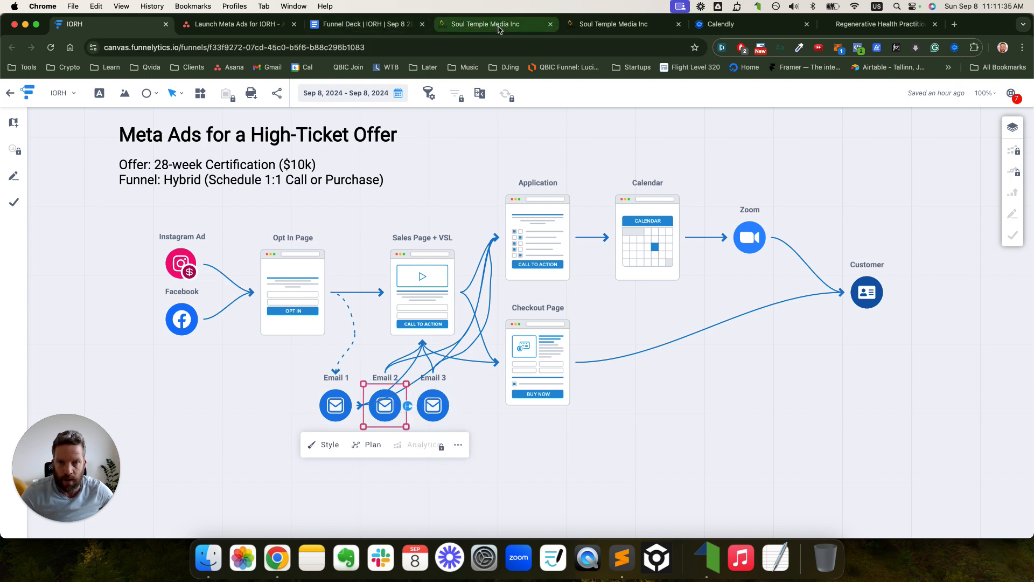
pyautogui.click(377, 24)
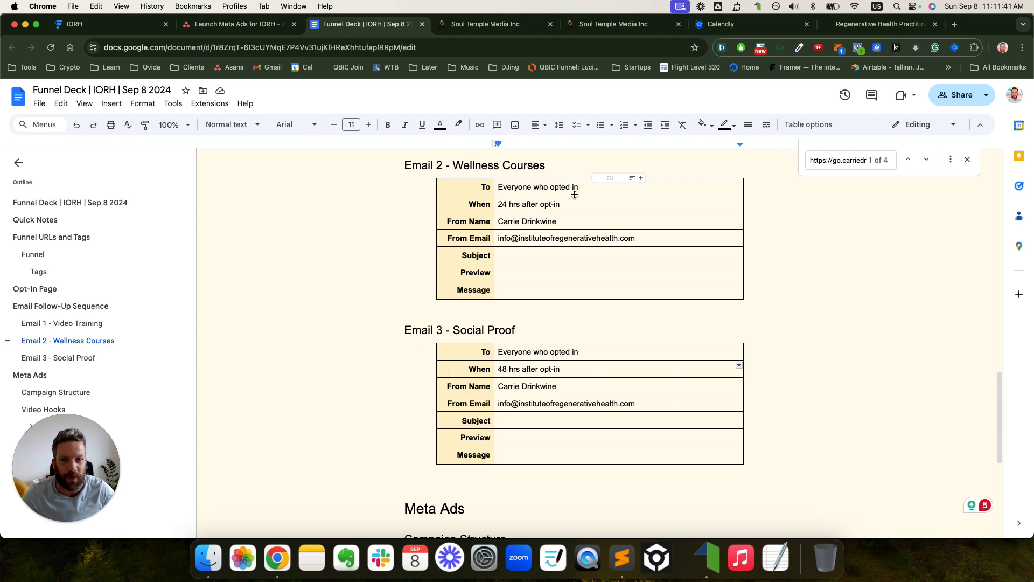
# - Review the Email 3, Email 2 and Email 1 tables in the Funnel Deck's follow-up sequence
pyautogui.click(532, 324)
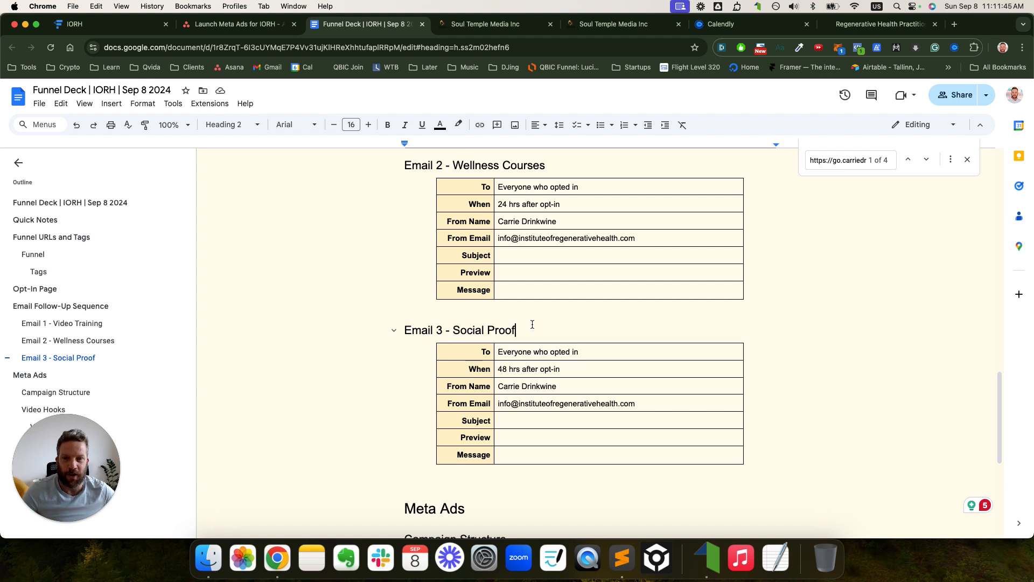
pyautogui.scroll(3, 531, 324)
pyautogui.moveTo(512, 317); pyautogui.dragTo(517, 351)
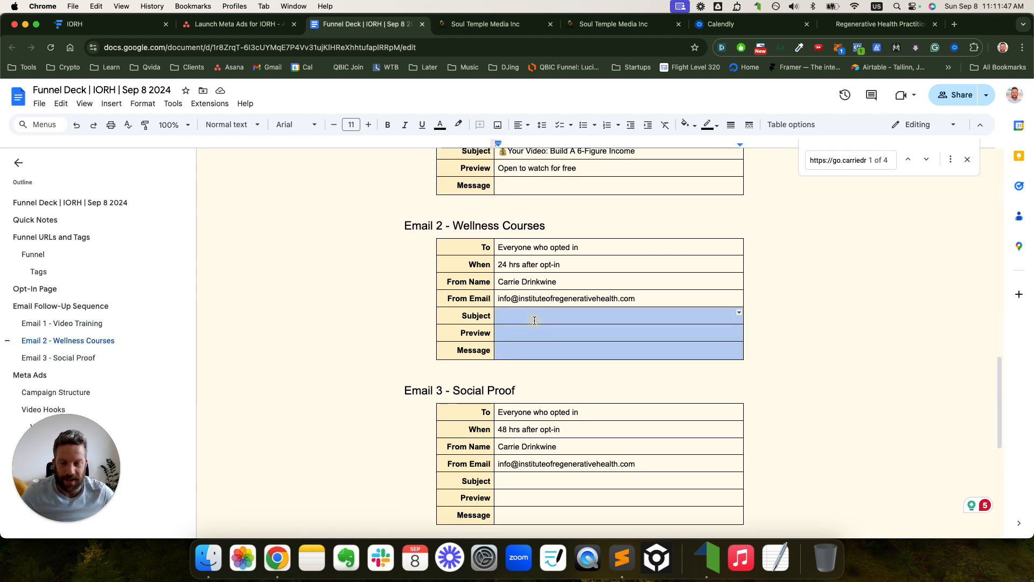
pyautogui.scroll(9, 536, 317)
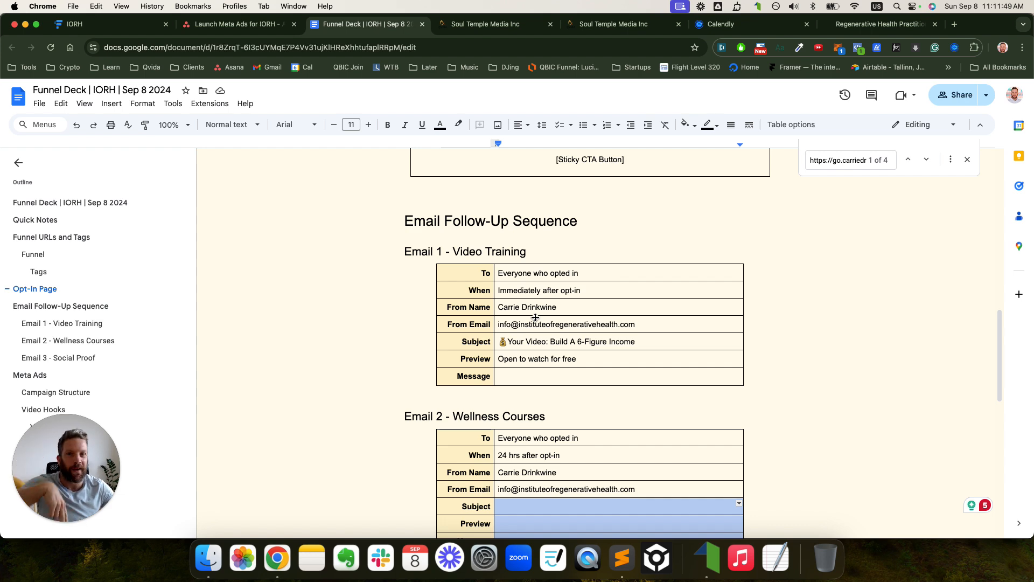
# - Open Preview Template for the IORH Opt-In Email 1, 2 and 3 templates, each in a new tab
pyautogui.click(485, 23)
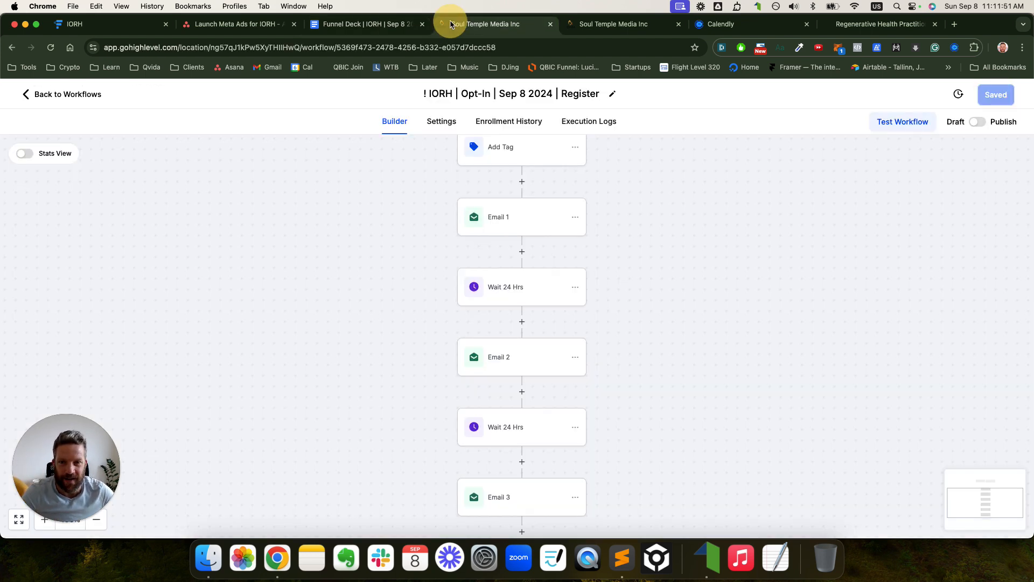
pyautogui.click(589, 27)
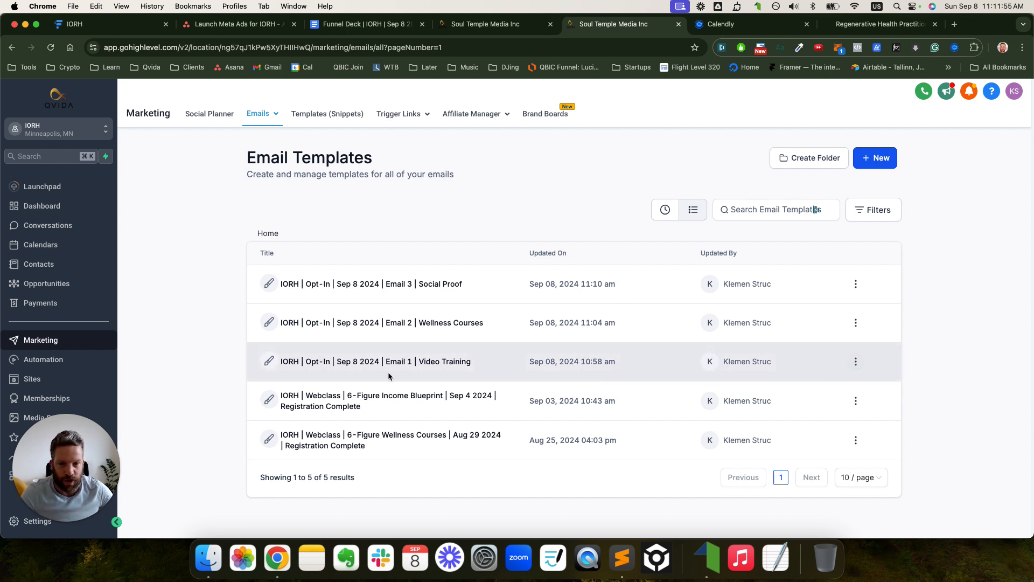
pyautogui.click(855, 362)
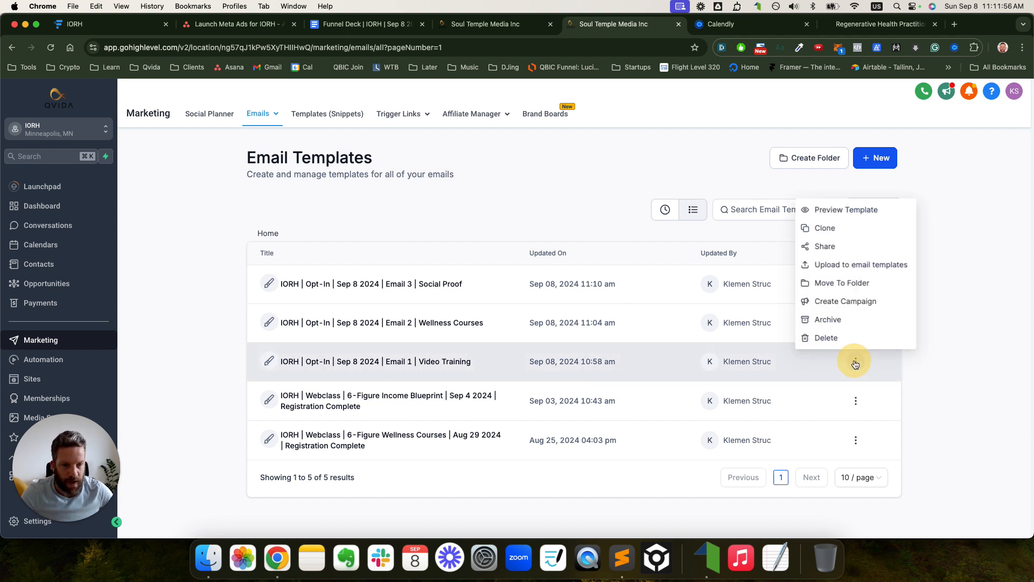
pyautogui.click(843, 211)
pyautogui.click(855, 323)
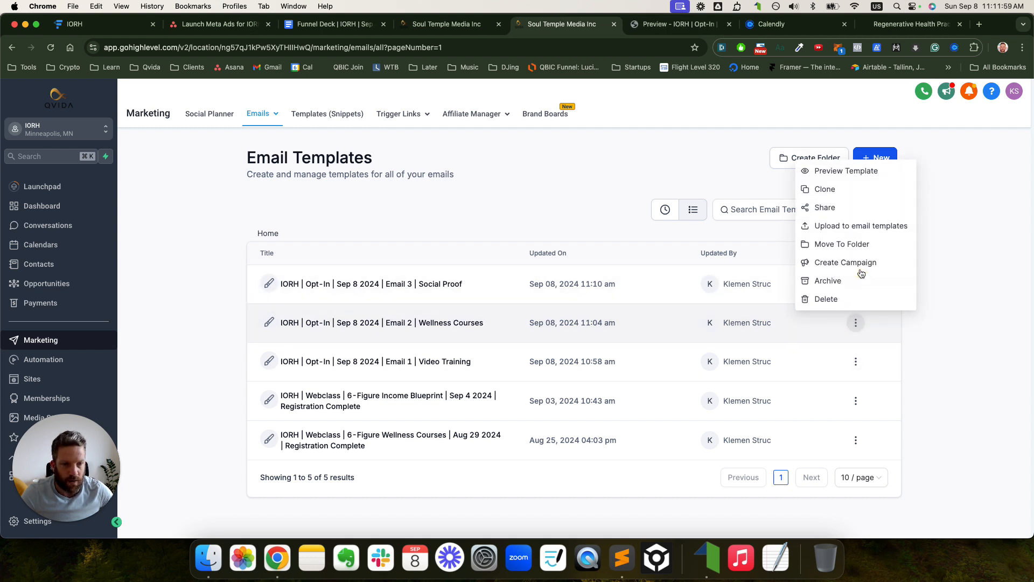
pyautogui.click(846, 171)
pyautogui.click(855, 284)
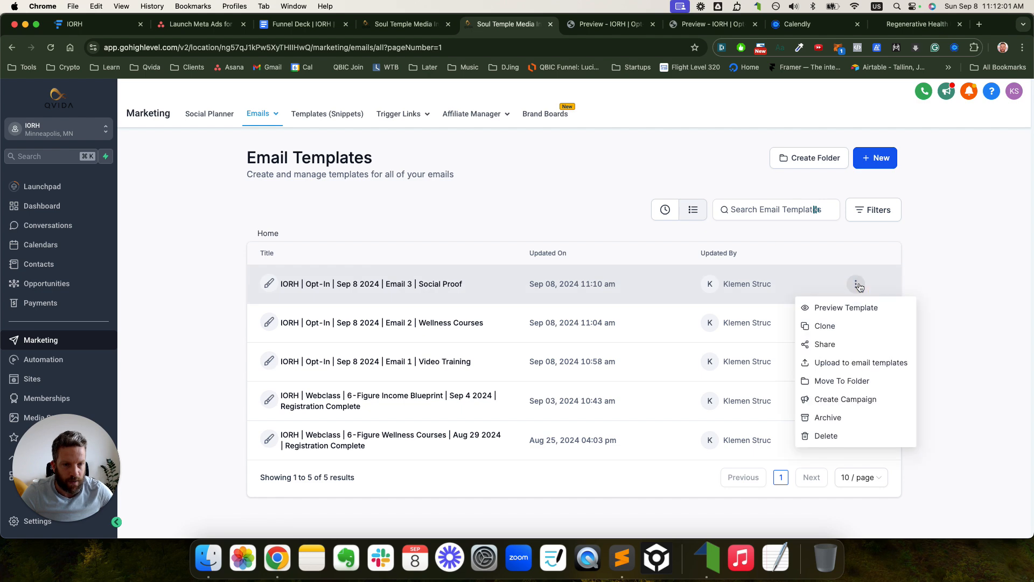
pyautogui.click(857, 310)
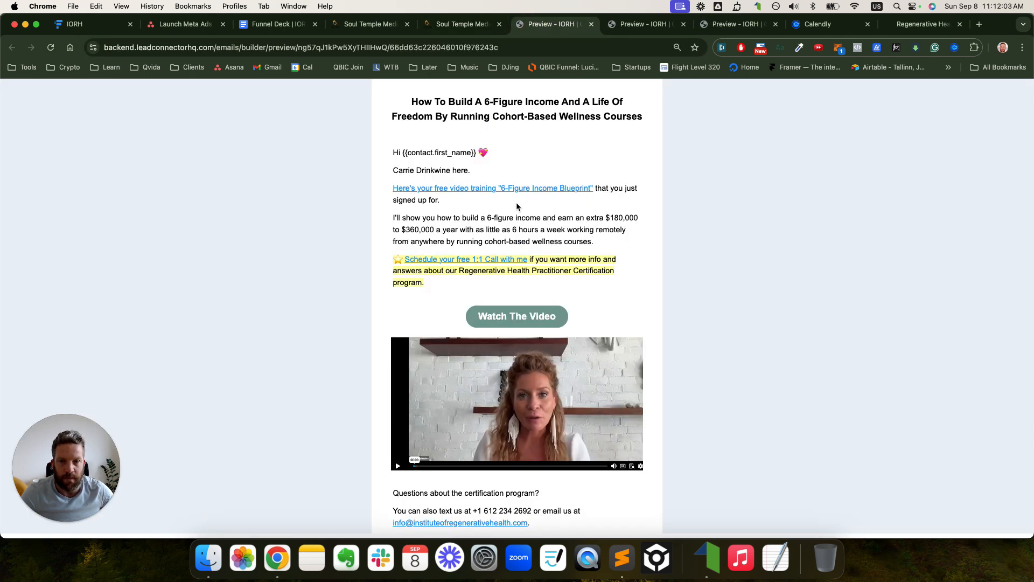
# - Read the Email 1 video training preview, highlighting the free 1:1 call line and contact details
pyautogui.press('super+equal')
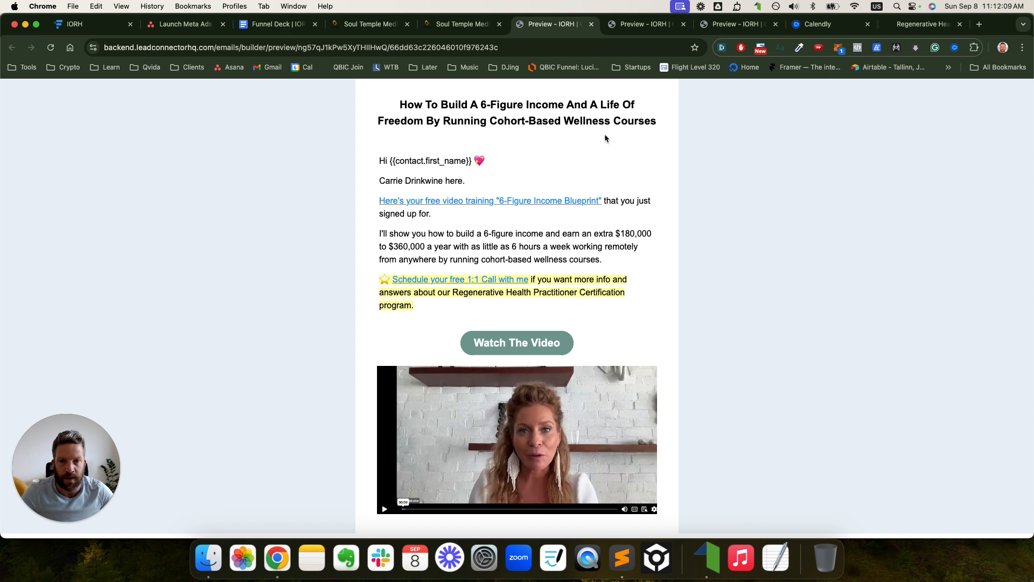
pyautogui.scroll(-1, 588, 177)
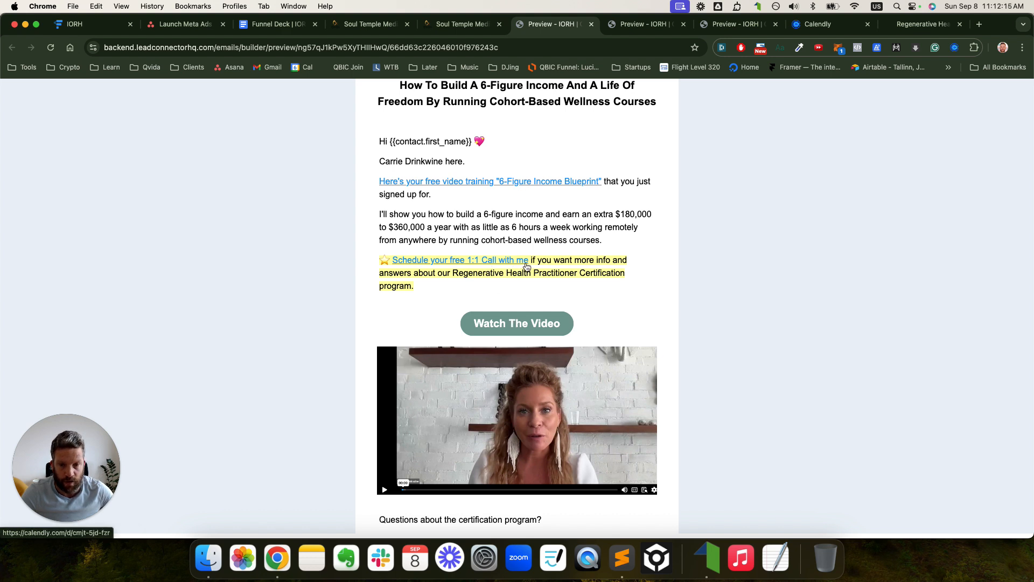
pyautogui.moveTo(528, 261); pyautogui.dragTo(391, 261)
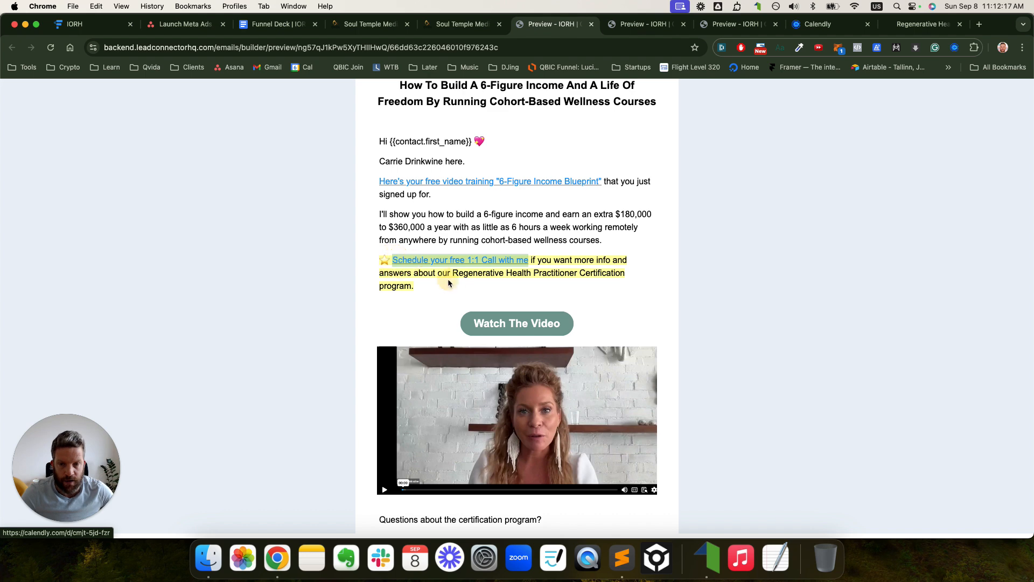
pyautogui.scroll(-3, 485, 259)
pyautogui.scroll(-3, 512, 247)
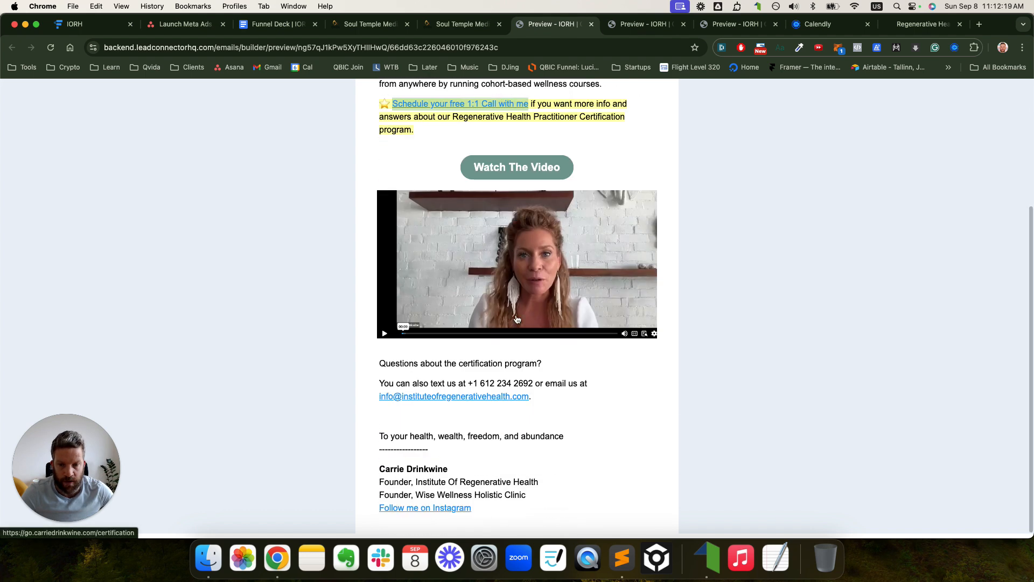
pyautogui.moveTo(546, 400); pyautogui.dragTo(376, 384)
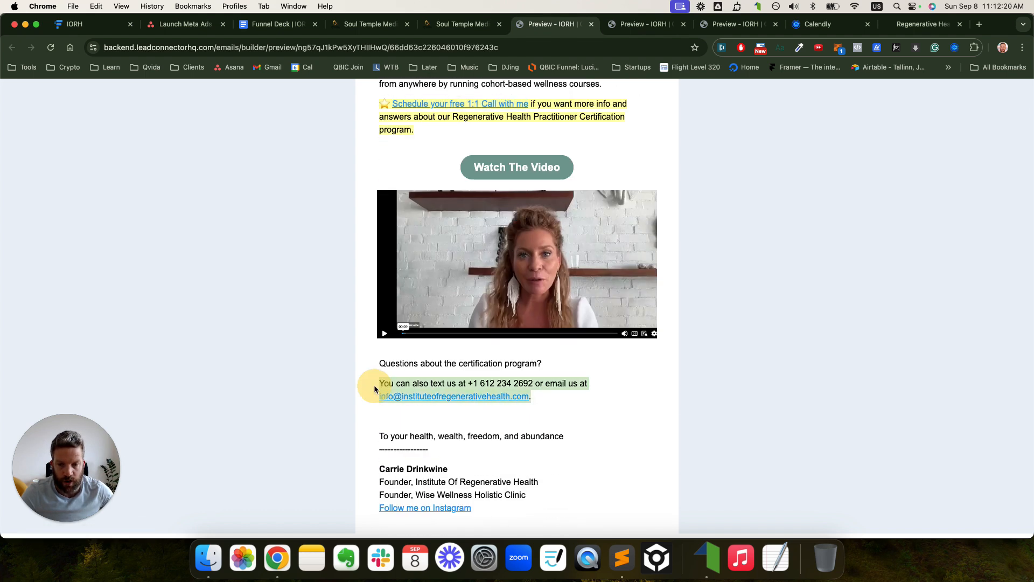
pyautogui.click(444, 376)
pyautogui.click(641, 24)
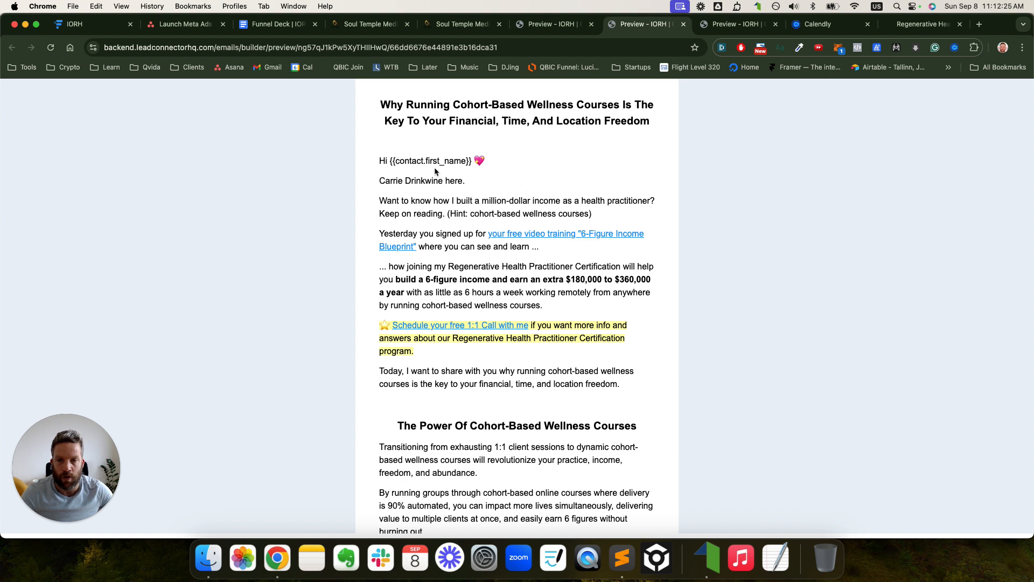
# - Read through the Email 2 cohort-based wellness courses preview
pyautogui.moveTo(381, 104); pyautogui.dragTo(525, 105)
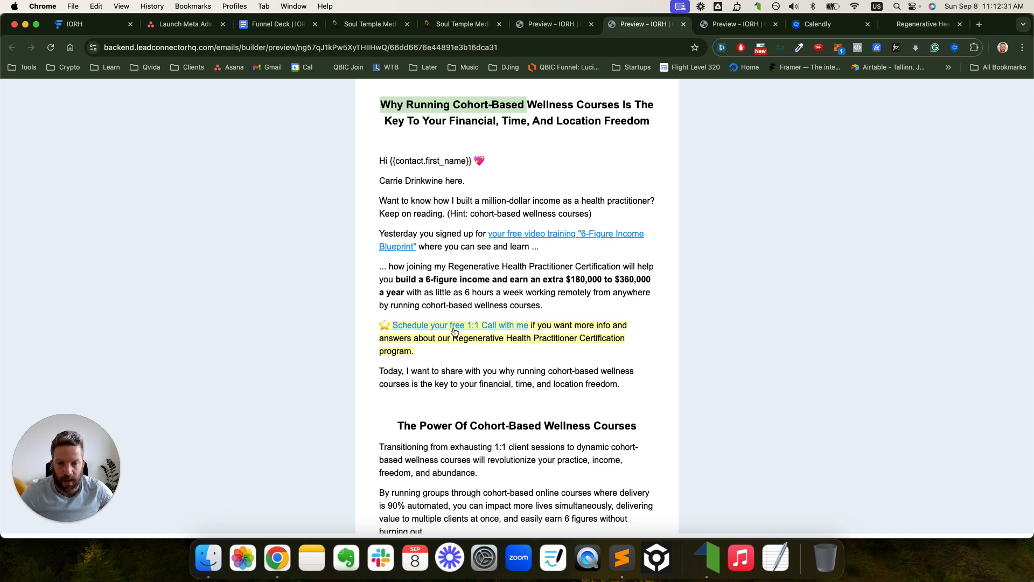
pyautogui.scroll(-5, 454, 330)
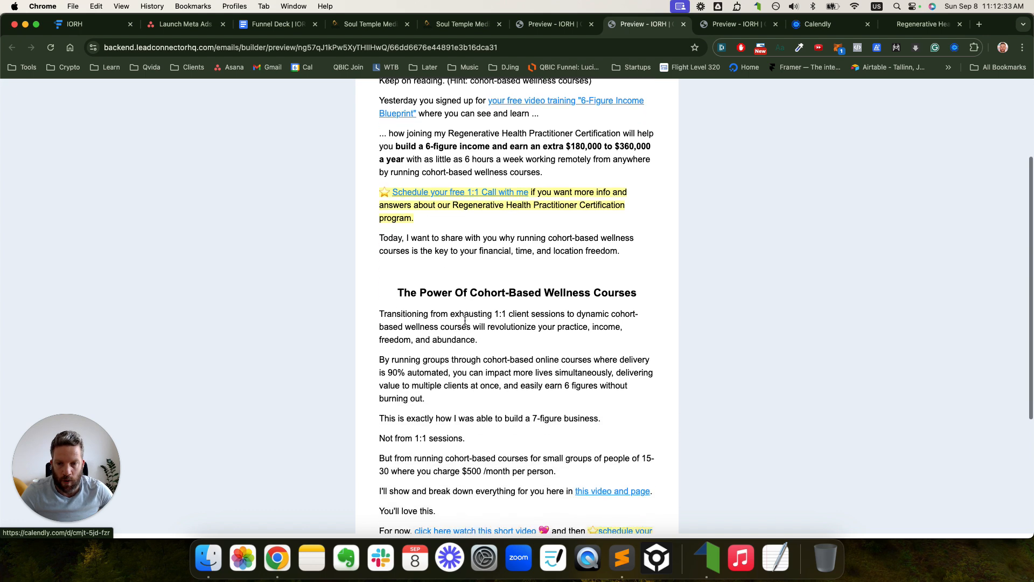
pyautogui.scroll(-2, 529, 253)
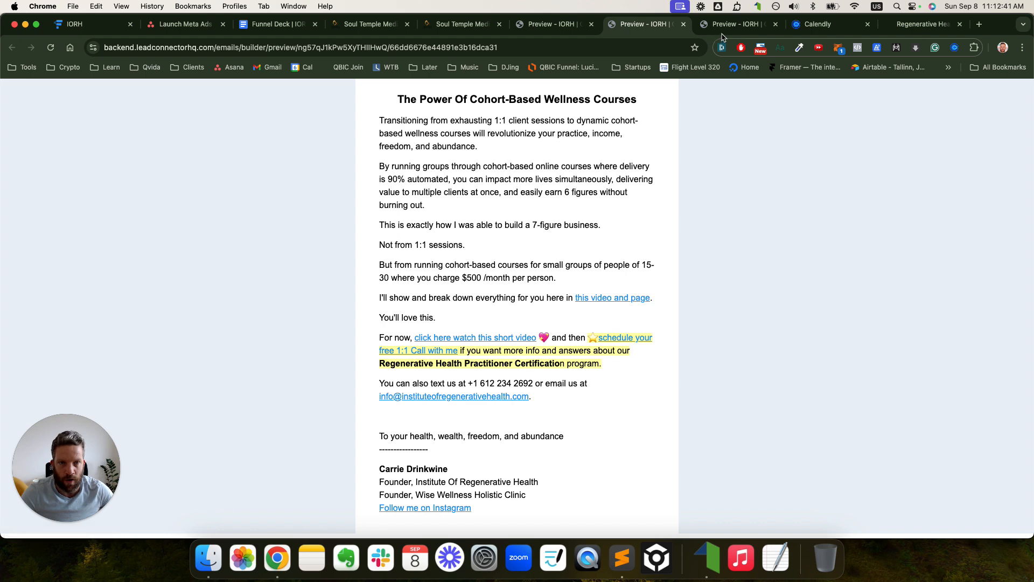
# - Scroll through the Email 3 student testimonial preview, then return to Funnelytics
pyautogui.hotkey('ctrl', 'Tab')
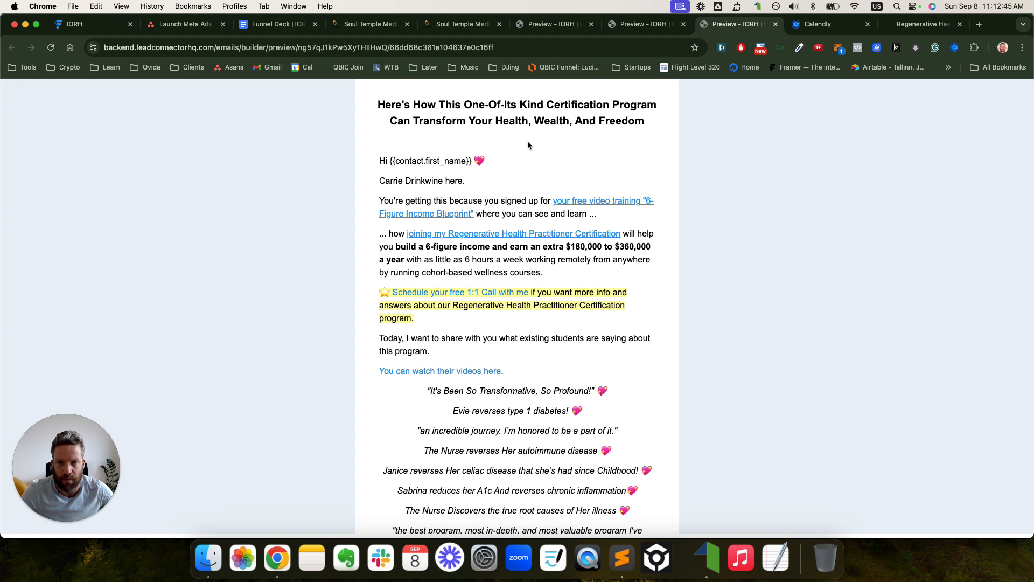
pyautogui.scroll(-5, 558, 172)
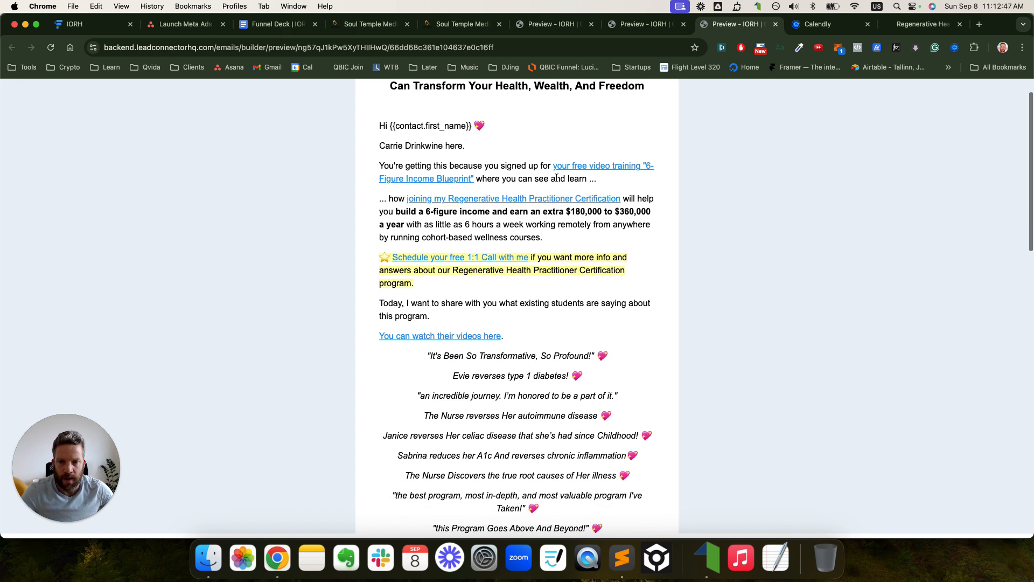
pyautogui.scroll(-12, 559, 182)
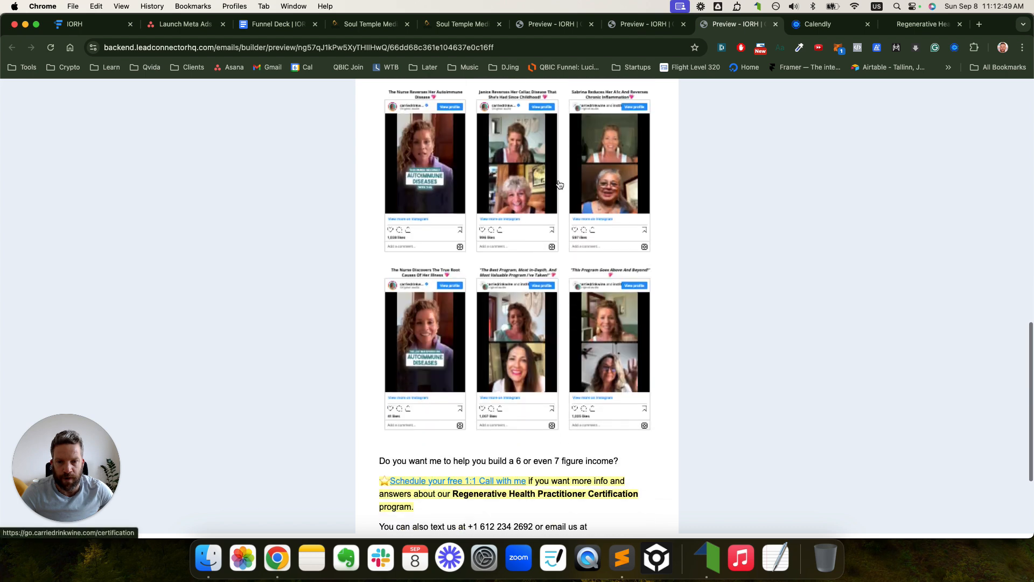
pyautogui.scroll(15, 559, 185)
pyautogui.click(76, 24)
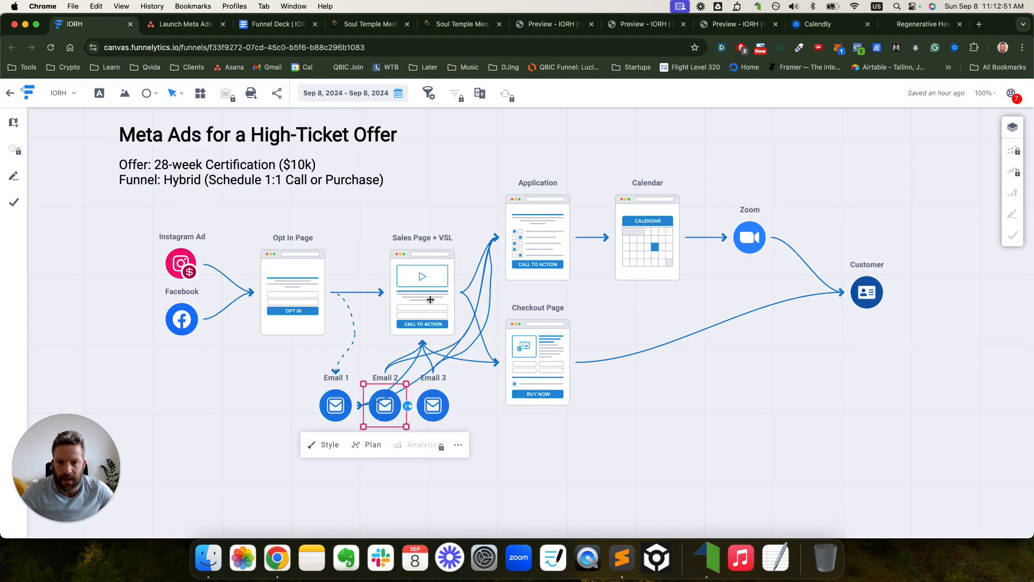
# - Trace the funnel from the Sales Page + VSL step to the Application step
pyautogui.click(427, 283)
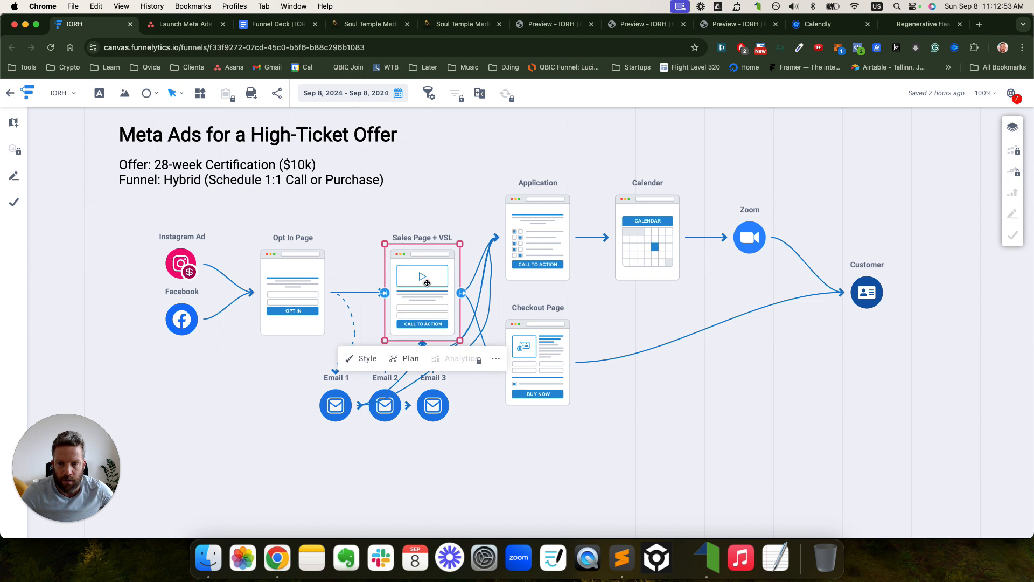
pyautogui.click(534, 216)
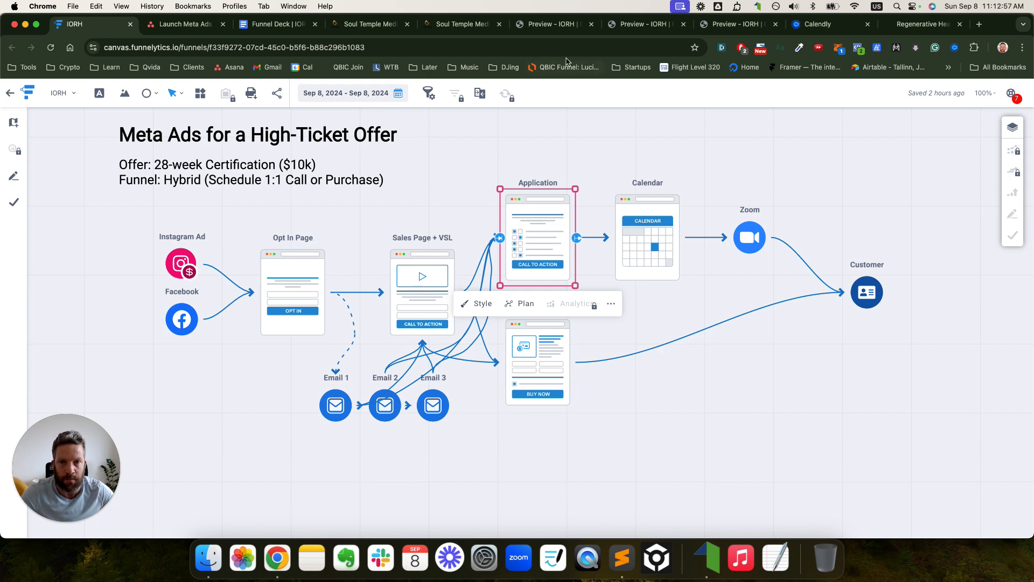
pyautogui.click(552, 24)
# - Open the email's 1:1 call booking link, then close the extra preview and booking tabs
pyautogui.scroll(3, 543, 323)
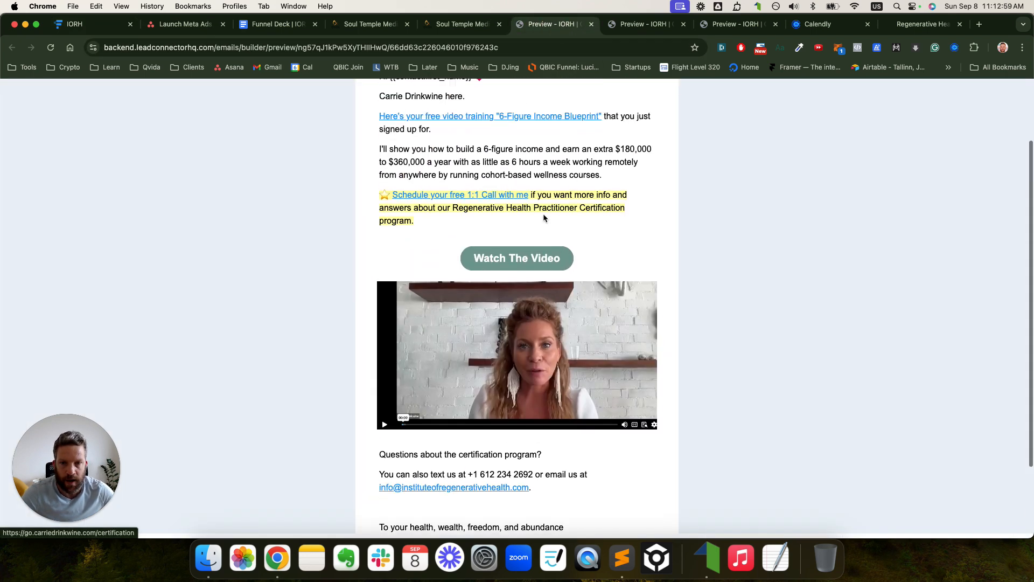
pyautogui.keyDown('super'); pyautogui.click(520, 198); pyautogui.keyUp('super')
pyautogui.click(584, 24)
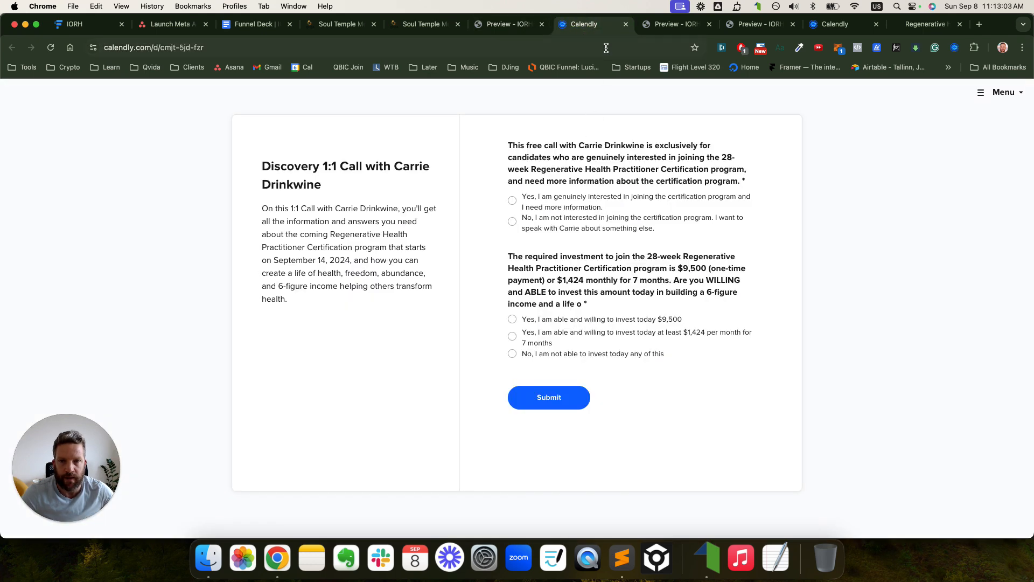
pyautogui.click(626, 23)
pyautogui.click(479, 202)
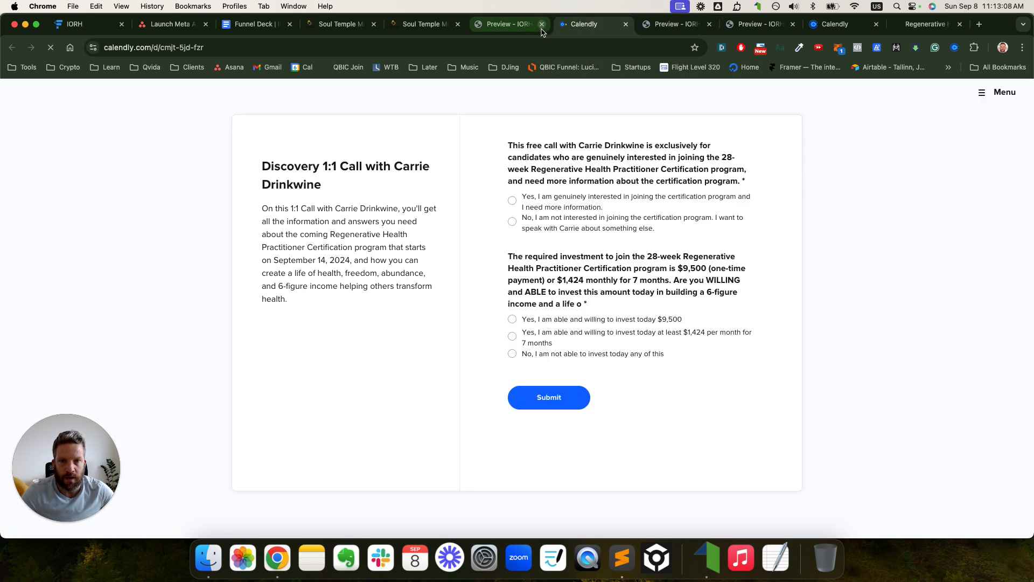
pyautogui.click(542, 25)
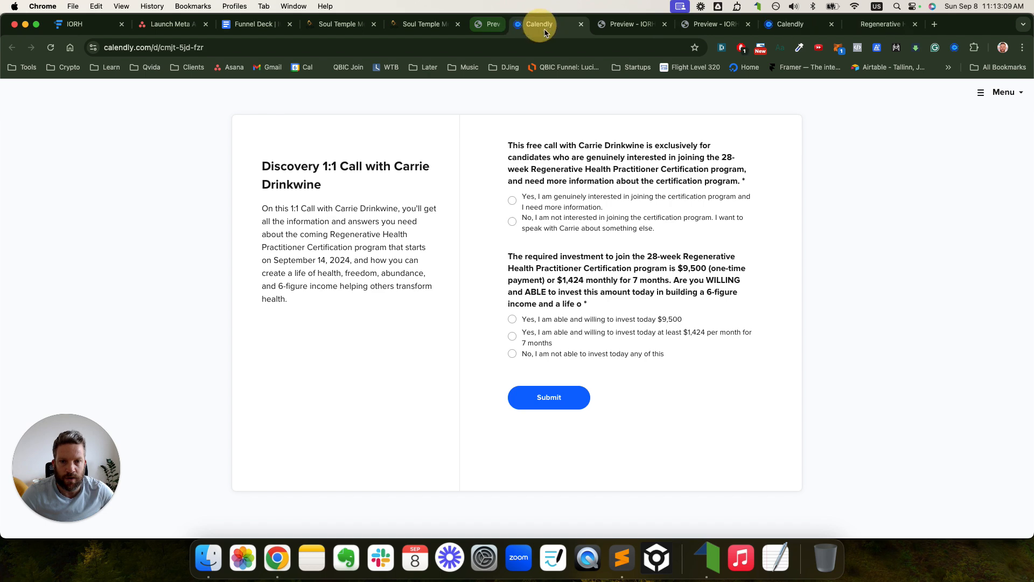
pyautogui.click(542, 25)
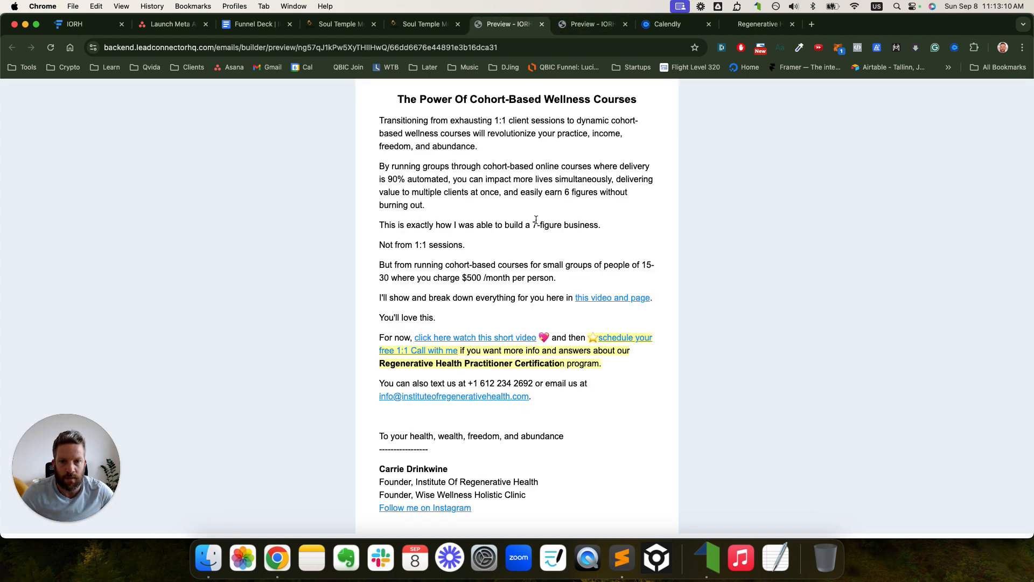
# - Close the leftover certification and booking tabs, then open the free-call booking link in a new tab
pyautogui.keyDown('super'); pyautogui.click(598, 297); pyautogui.keyUp('super')
pyautogui.keyDown('super'); pyautogui.click(619, 338); pyautogui.keyUp('super')
pyautogui.click(598, 24)
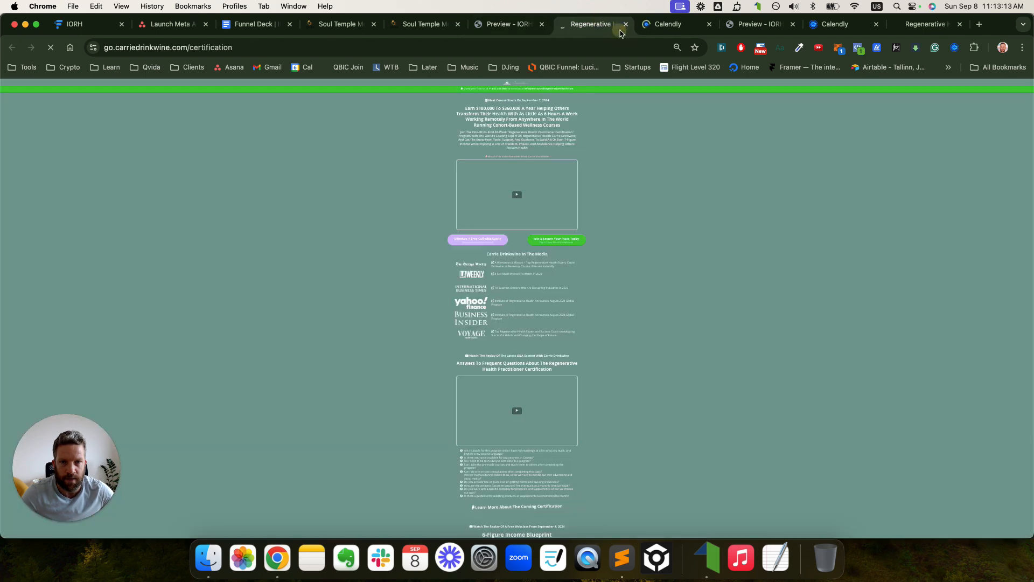
pyautogui.click(626, 24)
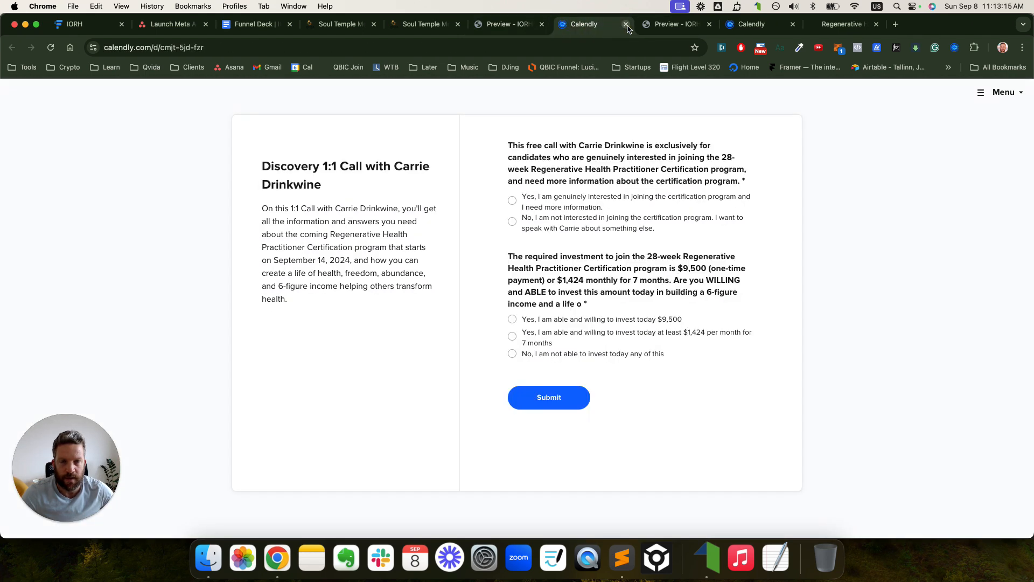
pyautogui.click(626, 24)
pyautogui.click(626, 24)
pyautogui.click(626, 25)
pyautogui.click(626, 24)
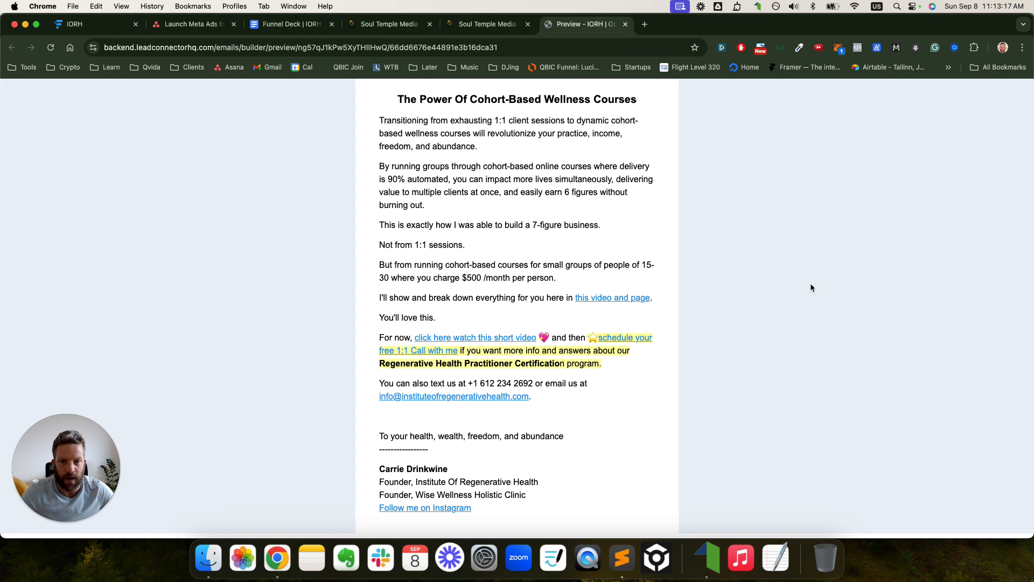
pyautogui.keyDown('super'); pyautogui.click(620, 340); pyautogui.keyUp('super')
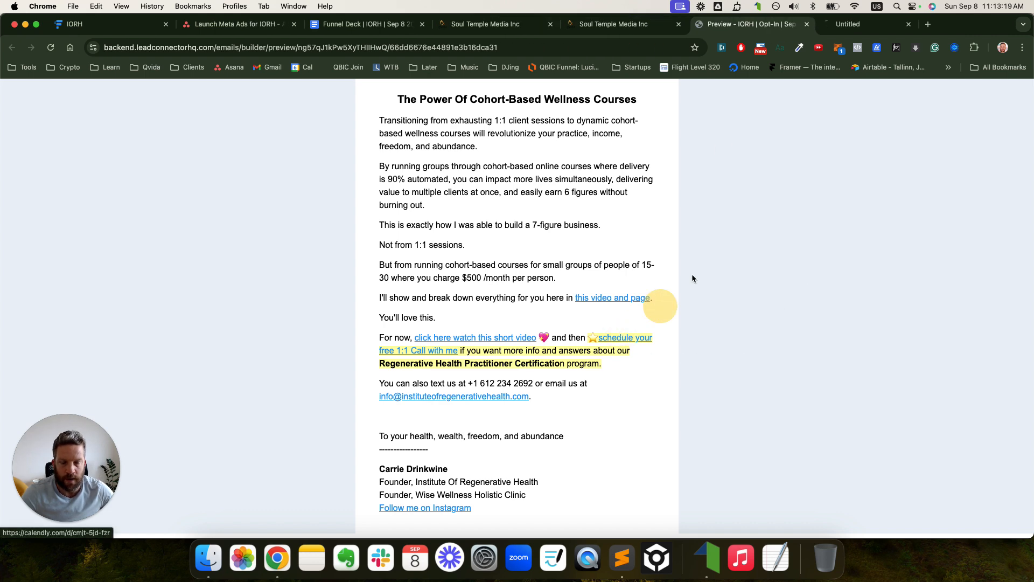
pyautogui.click(860, 24)
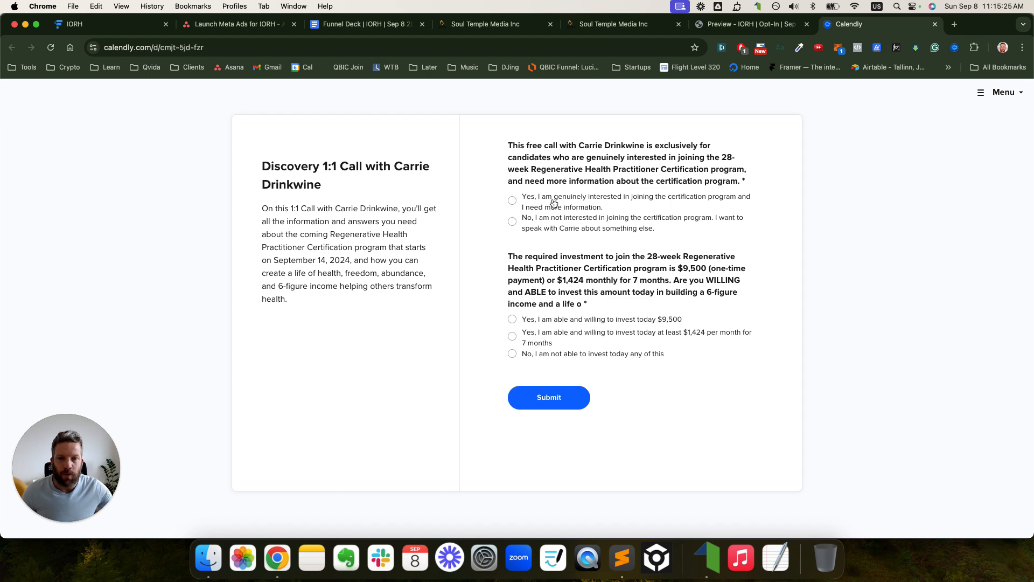
# - Zoom into the Calendly form and review the interest and $9,500 / $1,424-per-month investment questions
pyautogui.press('super+equal')
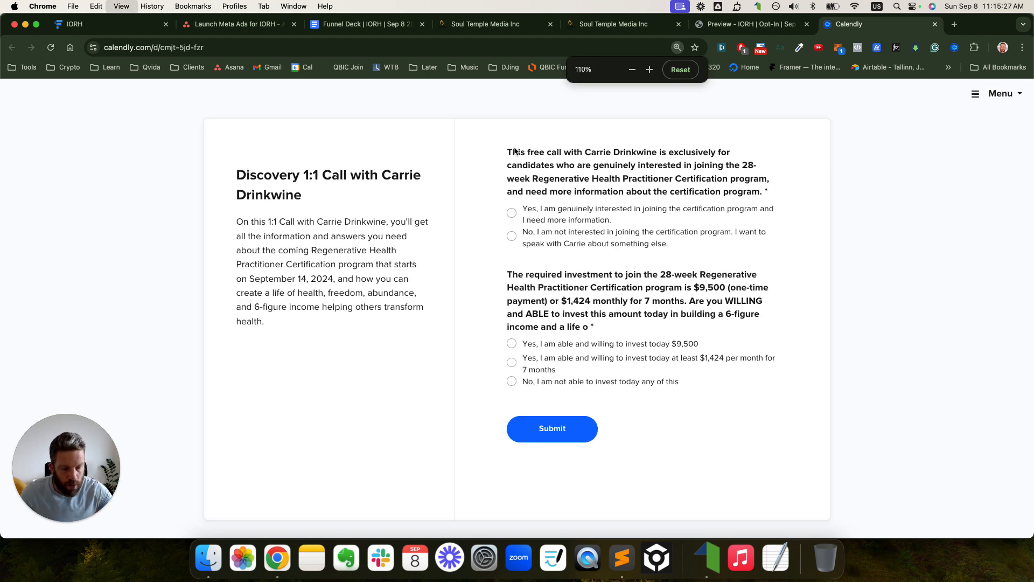
pyautogui.press('super+equal')
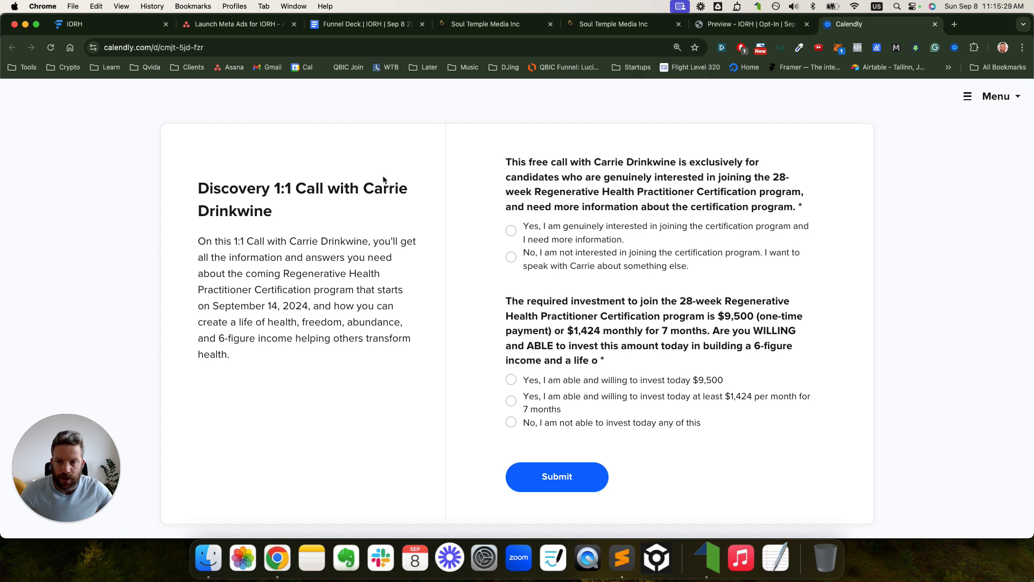
pyautogui.moveTo(500, 164); pyautogui.dragTo(798, 194)
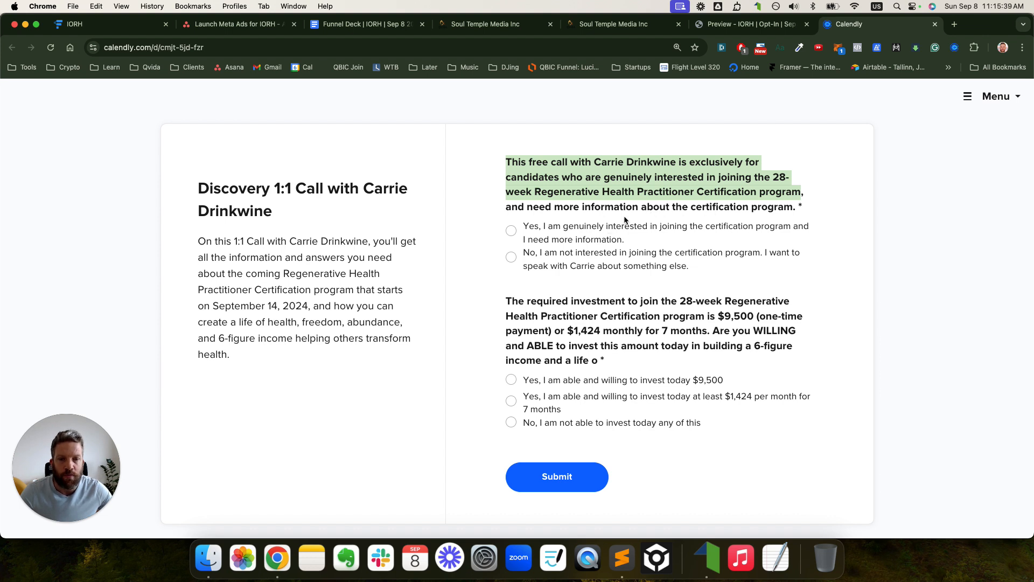
pyautogui.click(511, 233)
pyautogui.click(512, 257)
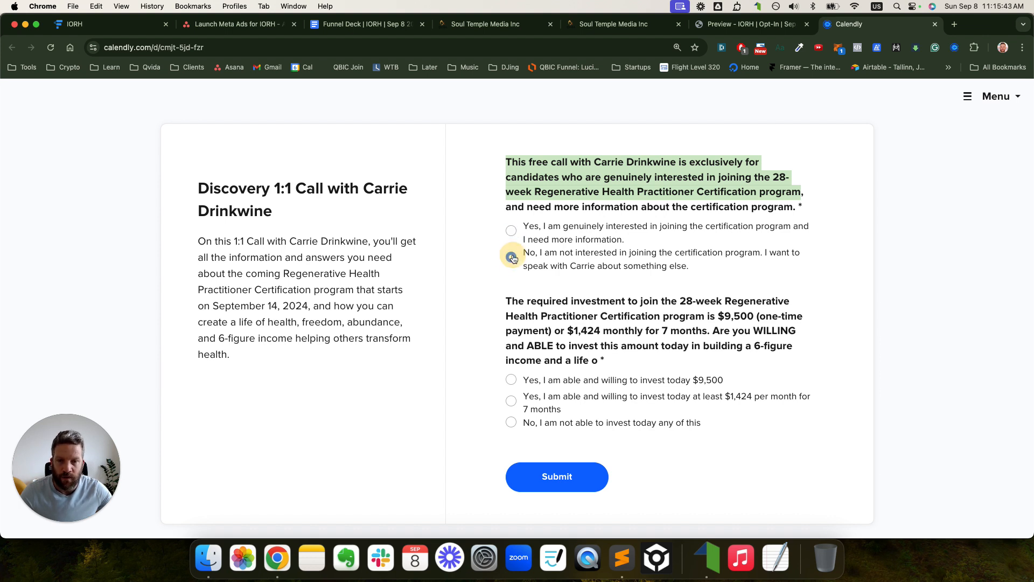
pyautogui.click(575, 241)
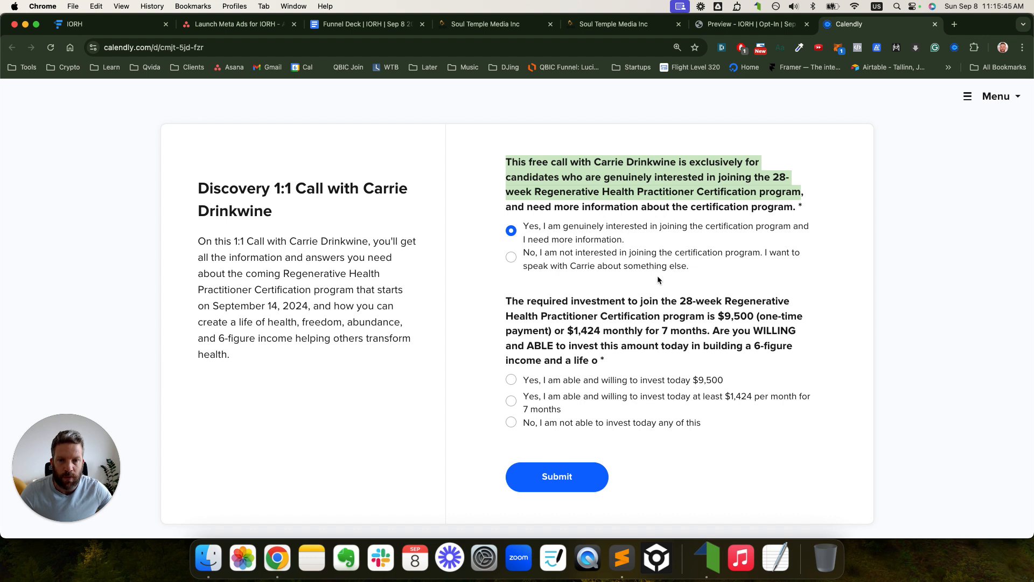
pyautogui.moveTo(697, 276); pyautogui.dragTo(508, 170)
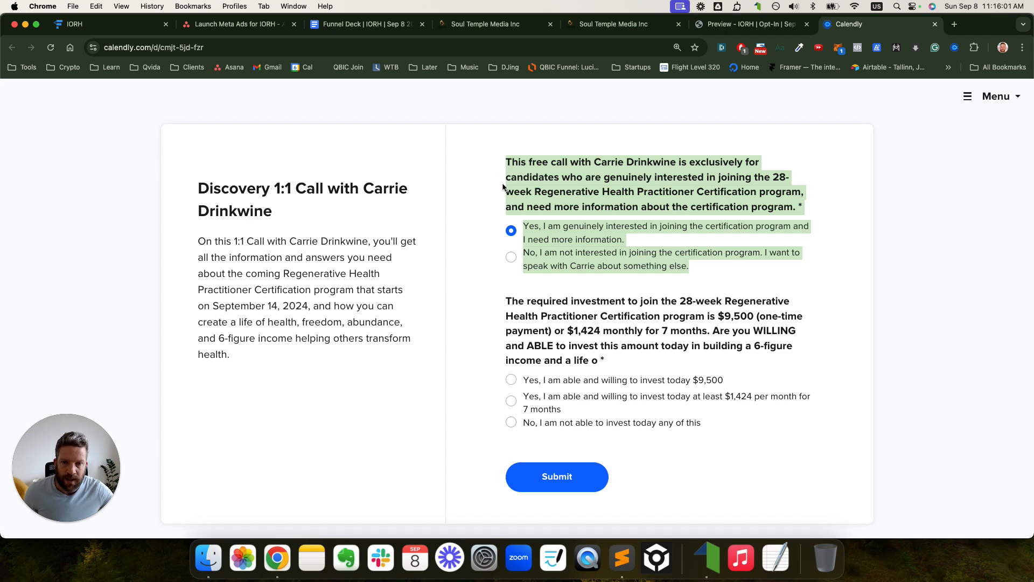
pyautogui.click(505, 189)
pyautogui.click(509, 304)
pyautogui.moveTo(509, 305); pyautogui.dragTo(570, 351)
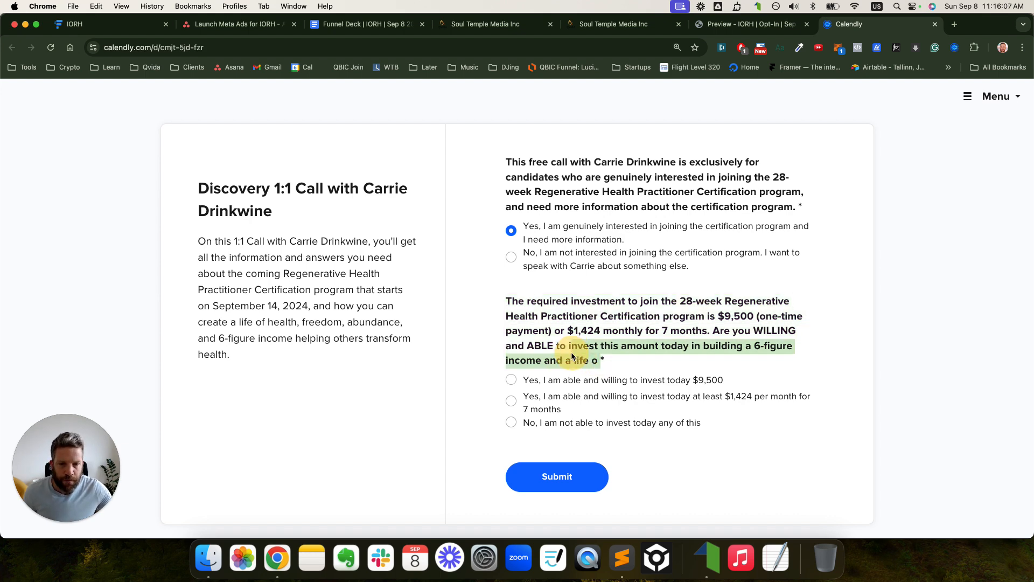
pyautogui.moveTo(506, 309); pyautogui.dragTo(709, 309)
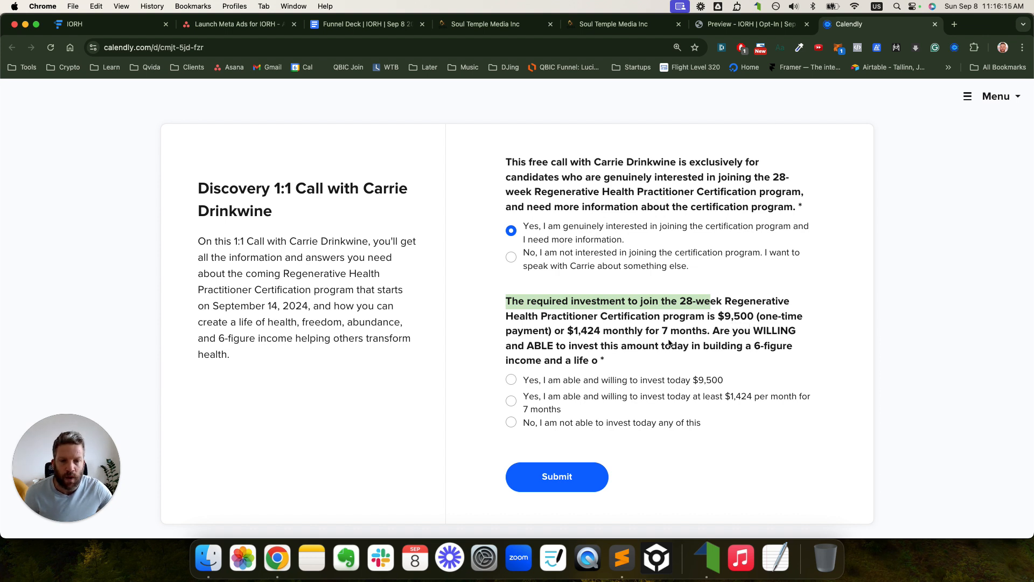
pyautogui.click(570, 336)
pyautogui.moveTo(570, 334); pyautogui.dragTo(612, 335)
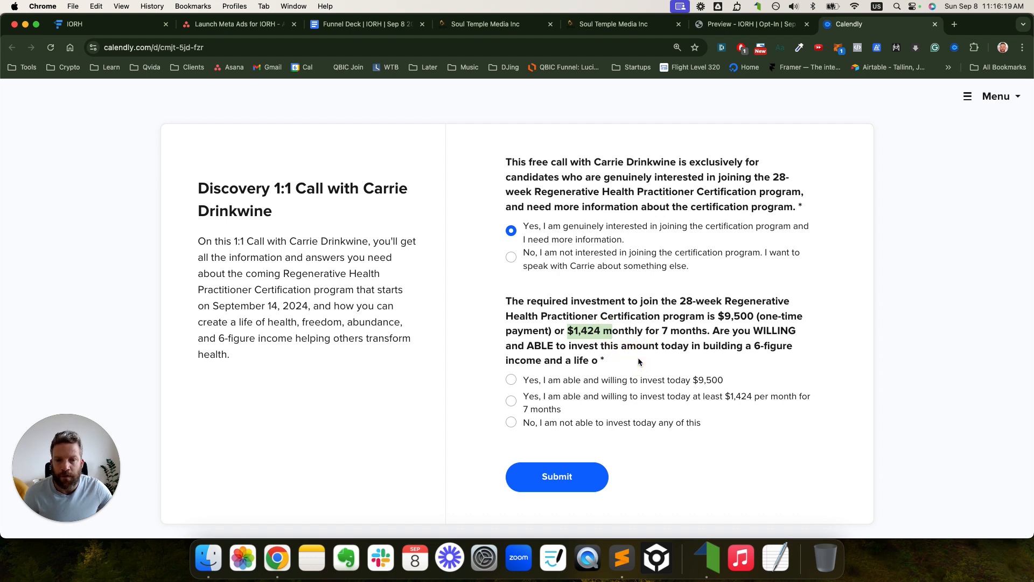
pyautogui.moveTo(650, 334); pyautogui.dragTo(686, 334)
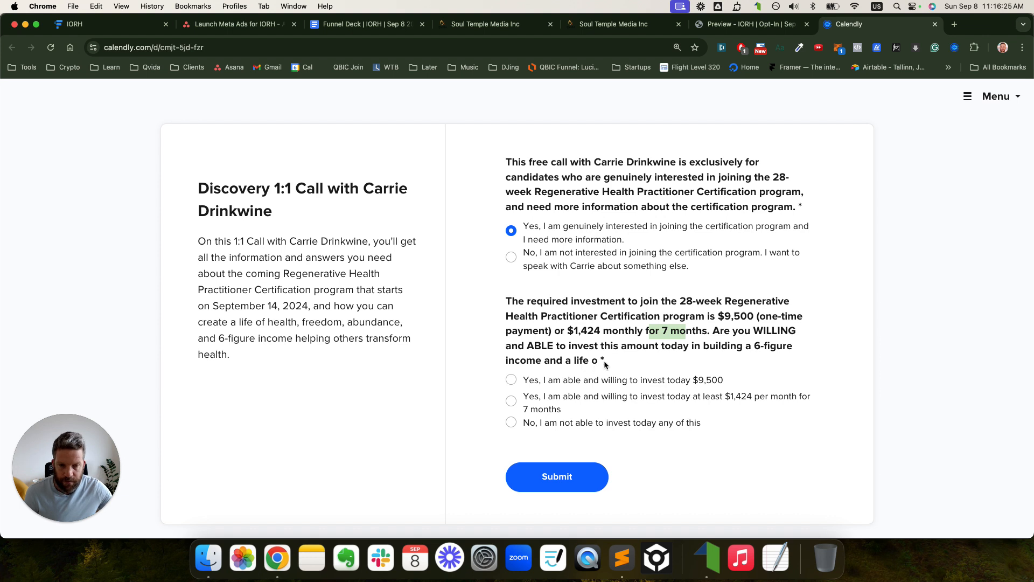
# - Answer 'No, I am not able' to the investment question and submit as an unqualified lead
pyautogui.click(512, 380)
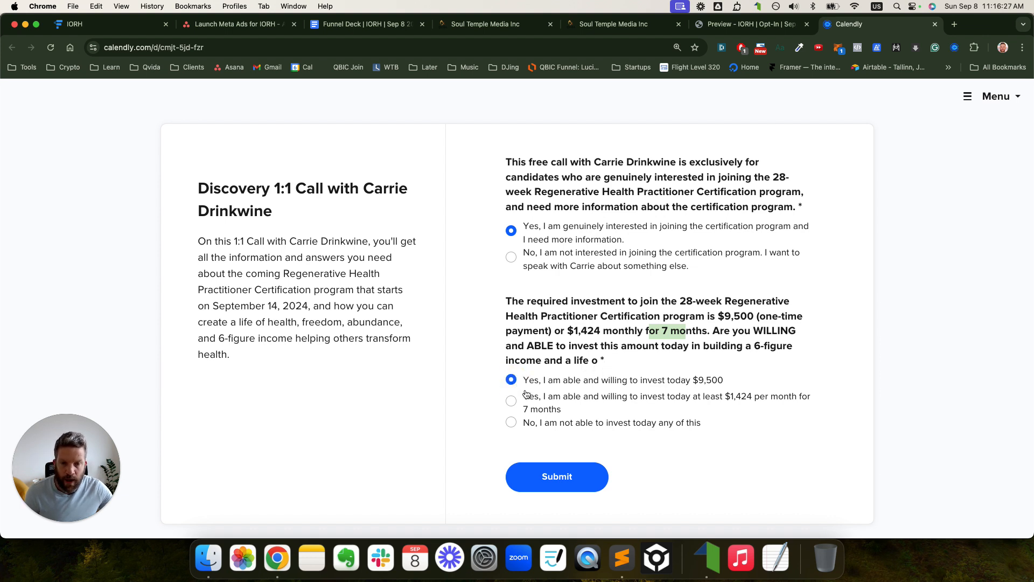
pyautogui.click(512, 402)
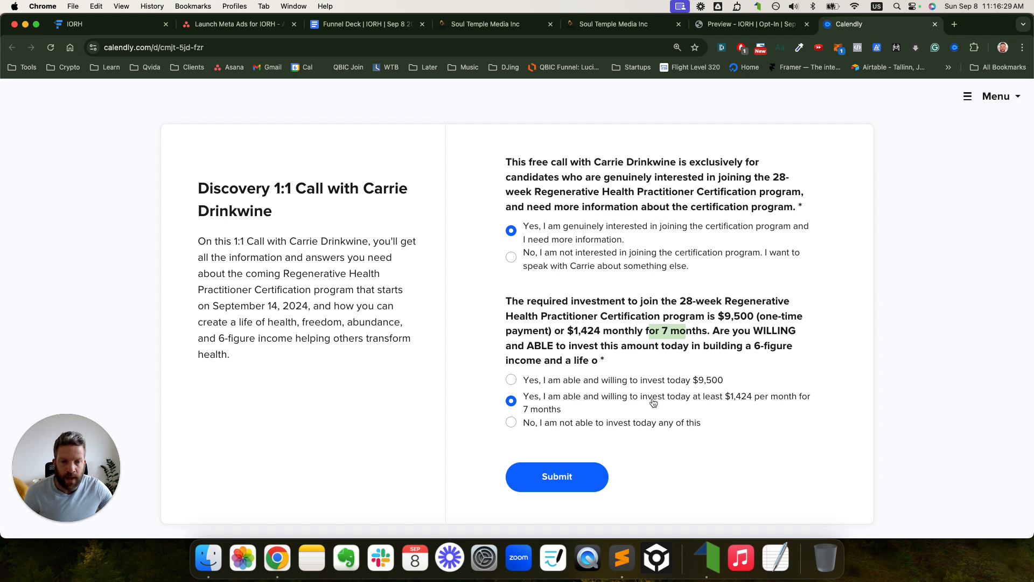
pyautogui.click(512, 425)
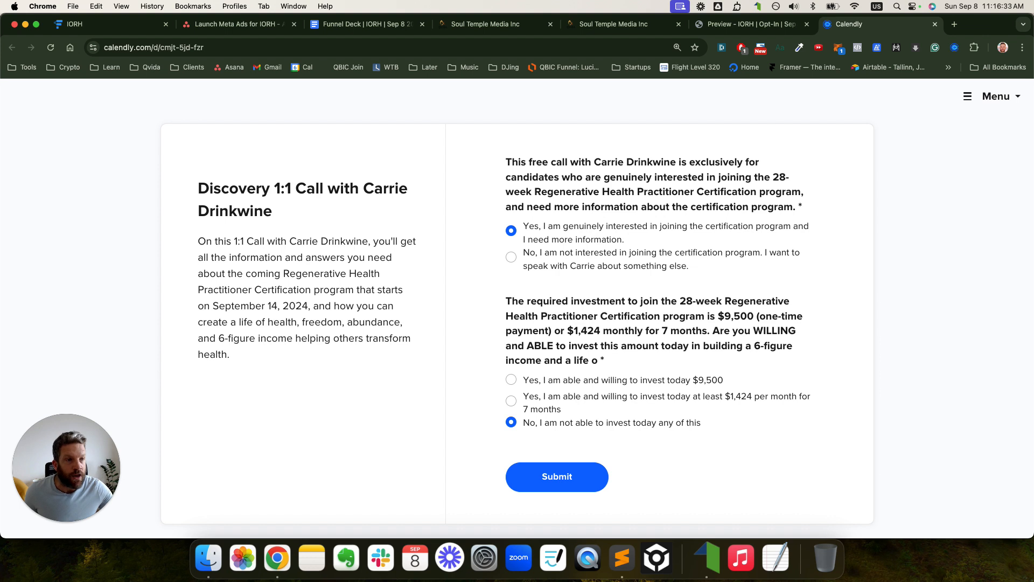
pyautogui.click(509, 258)
pyautogui.click(516, 426)
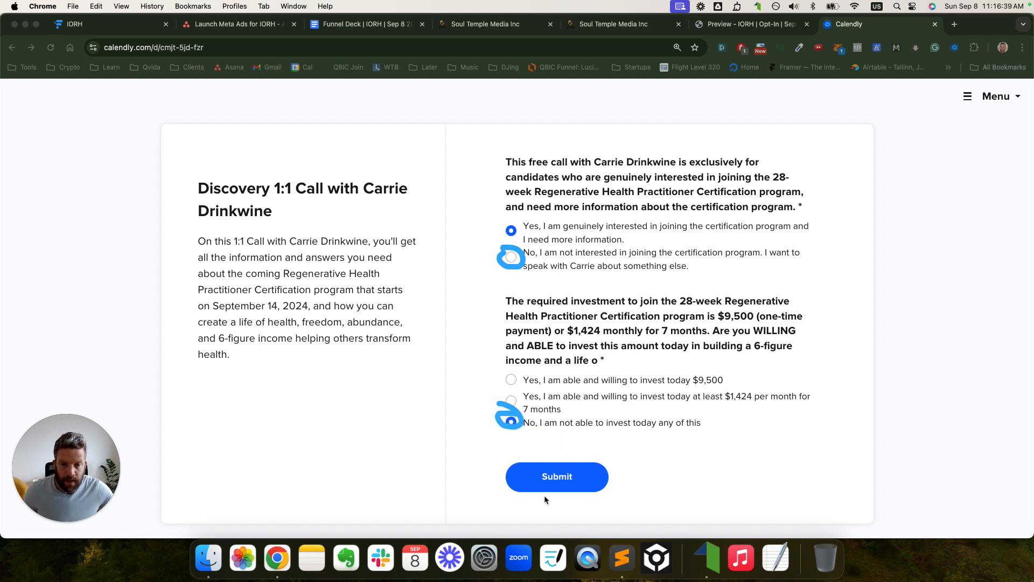
pyautogui.click(570, 479)
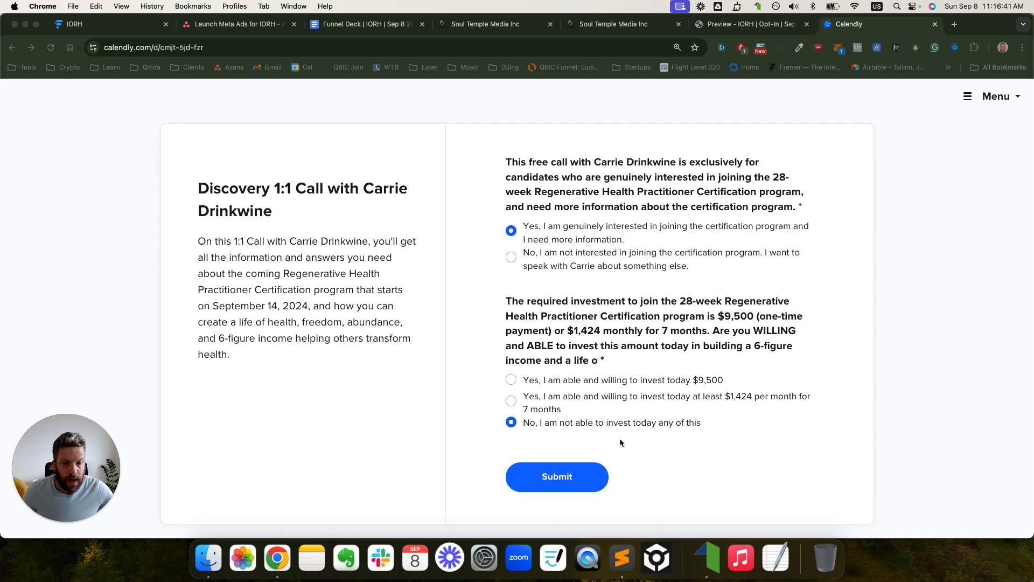
pyautogui.click(553, 484)
pyautogui.click(561, 478)
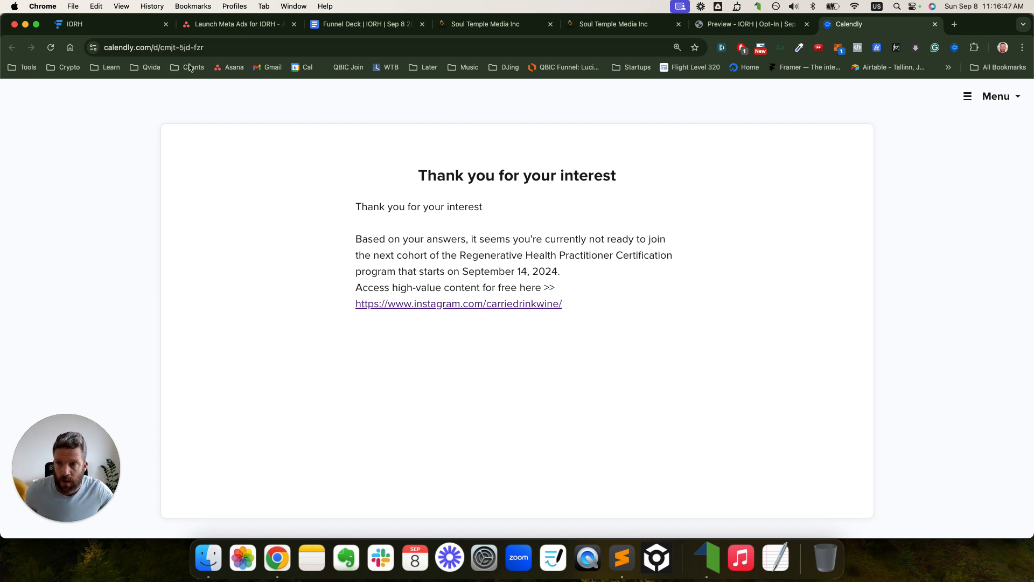
# - Reload the form, answer Yes and $9,500 today, submit, then close the Calendly tab
pyautogui.click(190, 46)
pyautogui.press('Return')
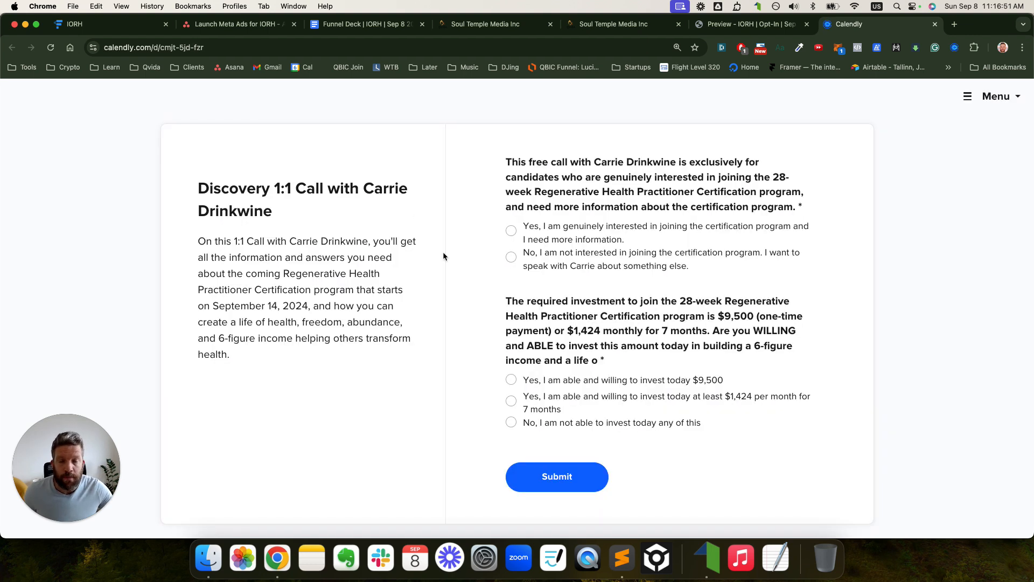
pyautogui.click(511, 230)
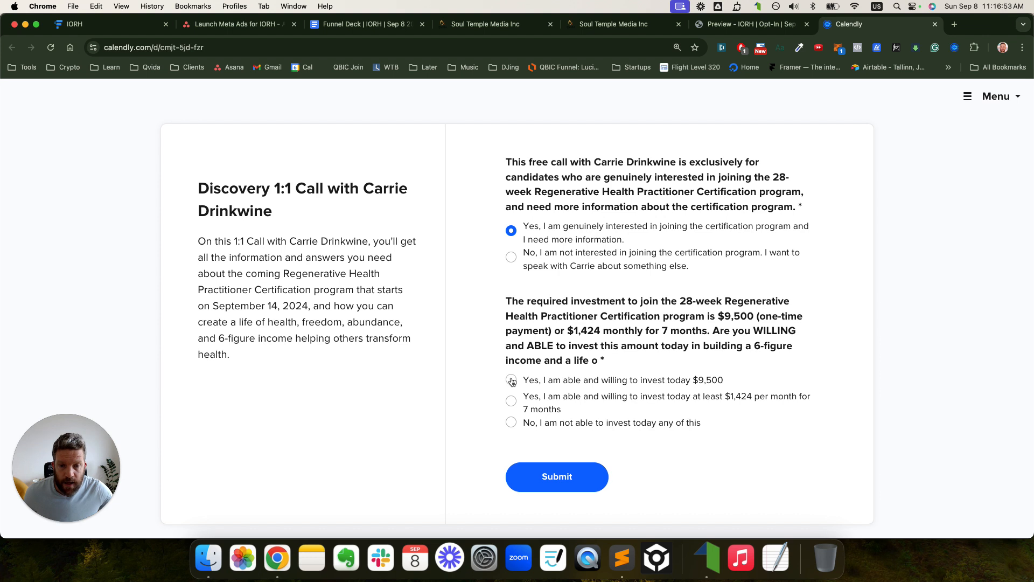
pyautogui.click(511, 380)
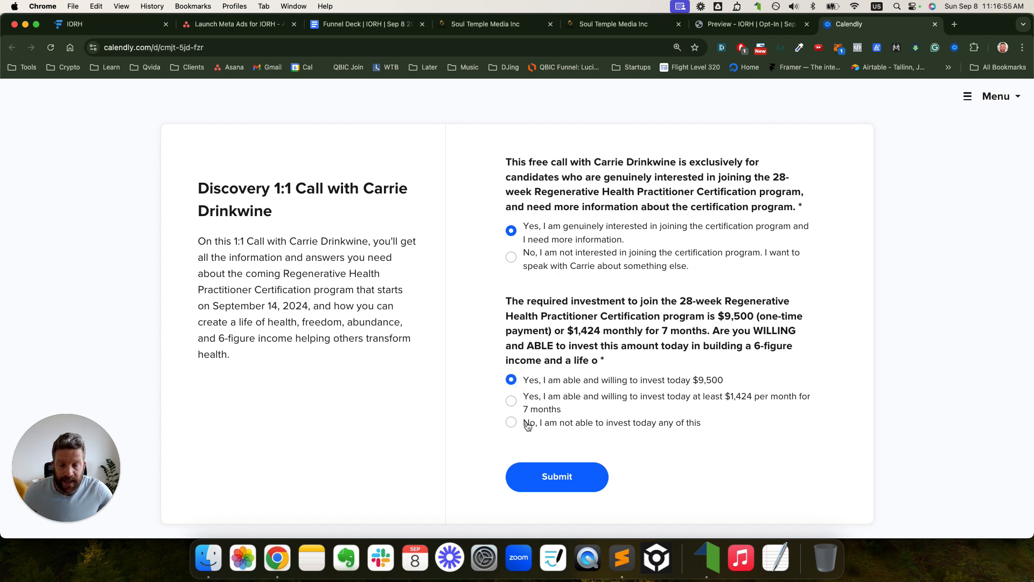
pyautogui.click(547, 475)
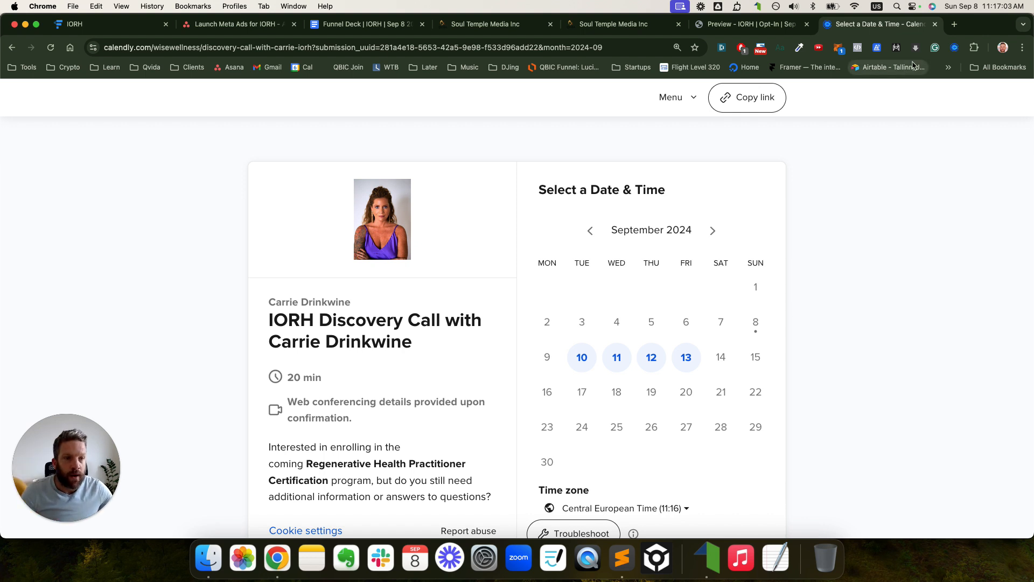
pyautogui.click(936, 25)
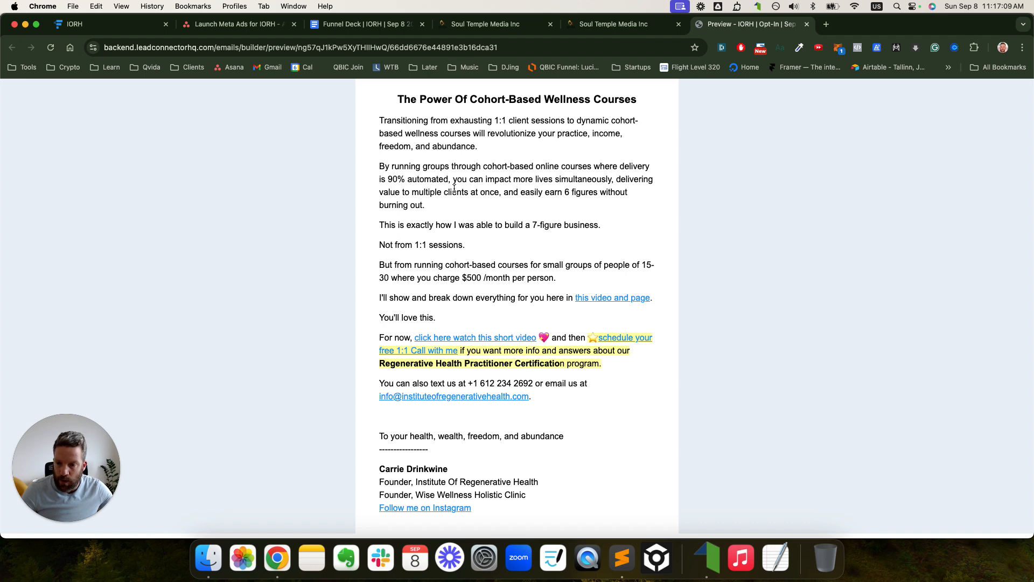
pyautogui.scroll(6, 492, 203)
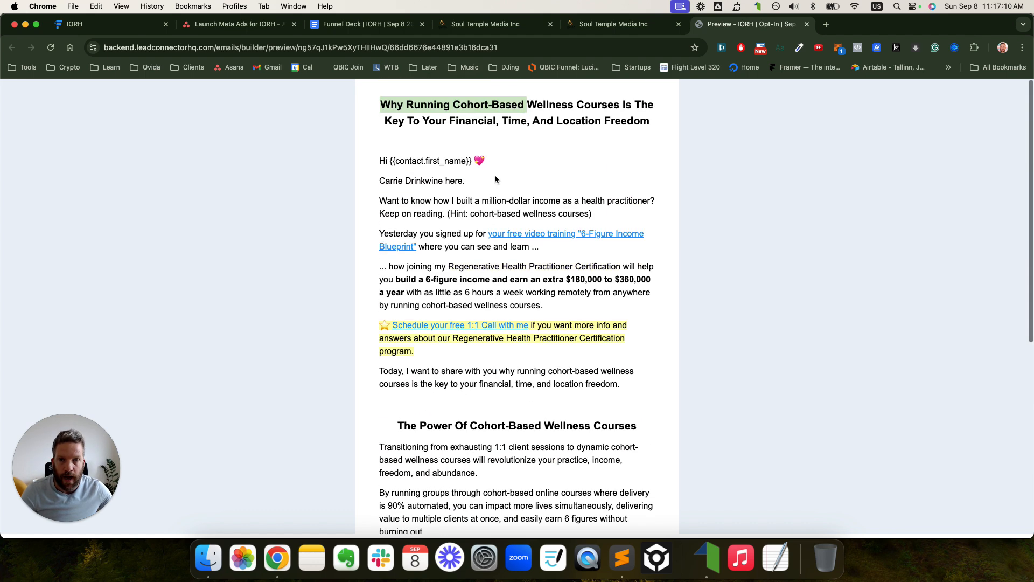
pyautogui.click(492, 24)
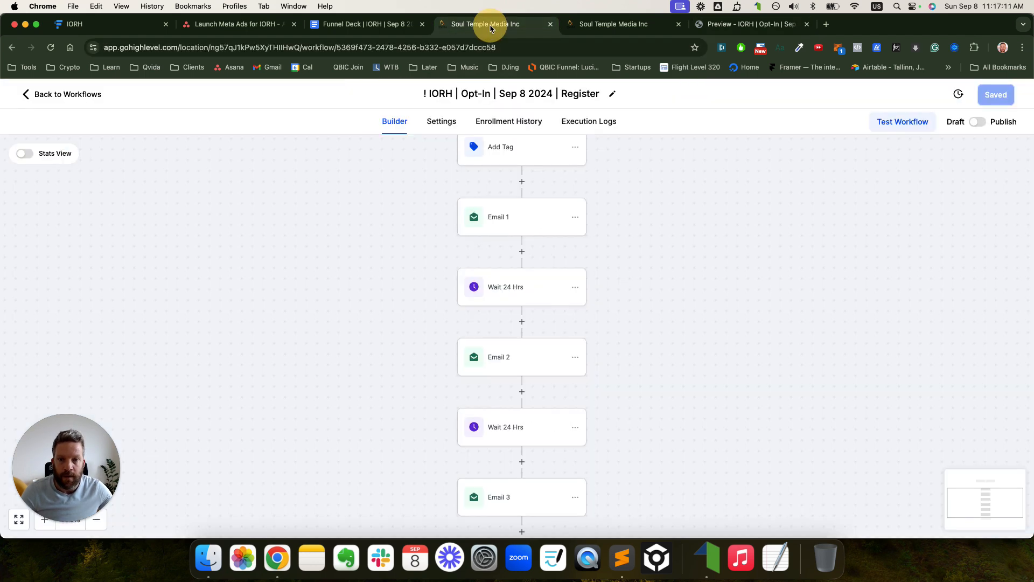
# - Assign the Opt-In Video Training template to Email 1 and save the action
pyautogui.click(535, 222)
pyautogui.scroll(-2, 857, 307)
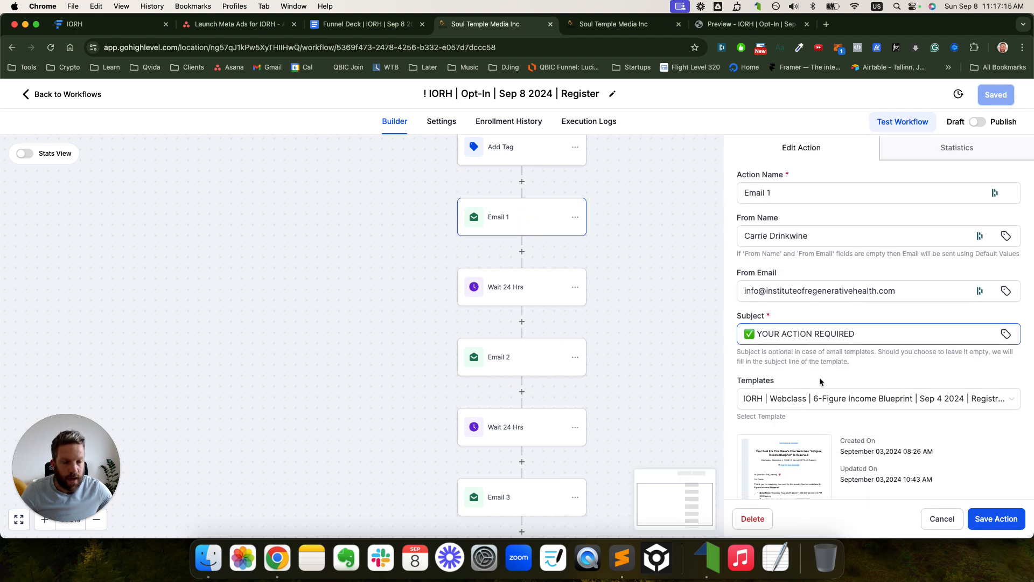
pyautogui.click(813, 397)
pyautogui.click(443, 314)
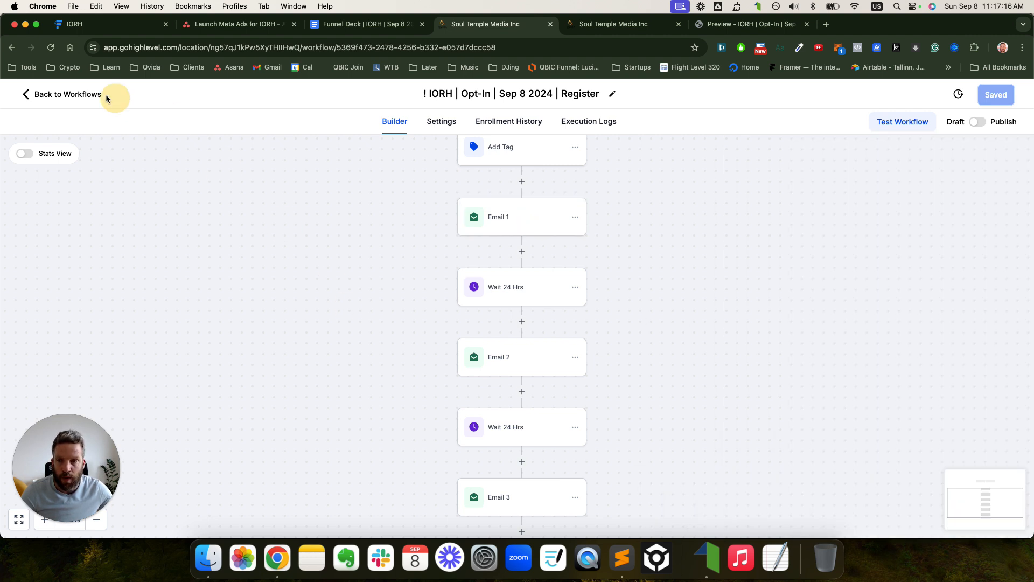
pyautogui.click(50, 50)
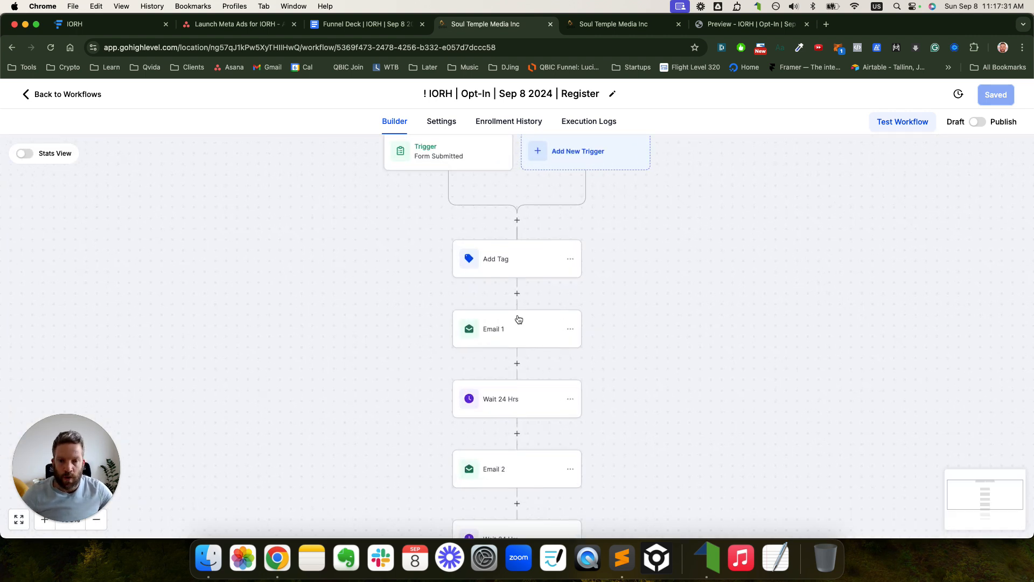
pyautogui.click(519, 320)
pyautogui.scroll(-2, 819, 396)
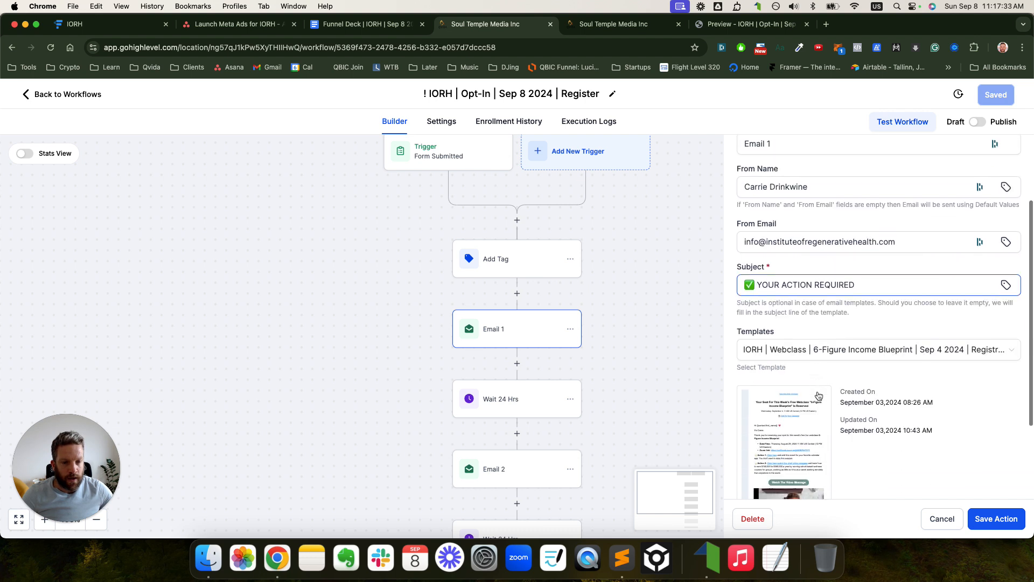
pyautogui.click(807, 350)
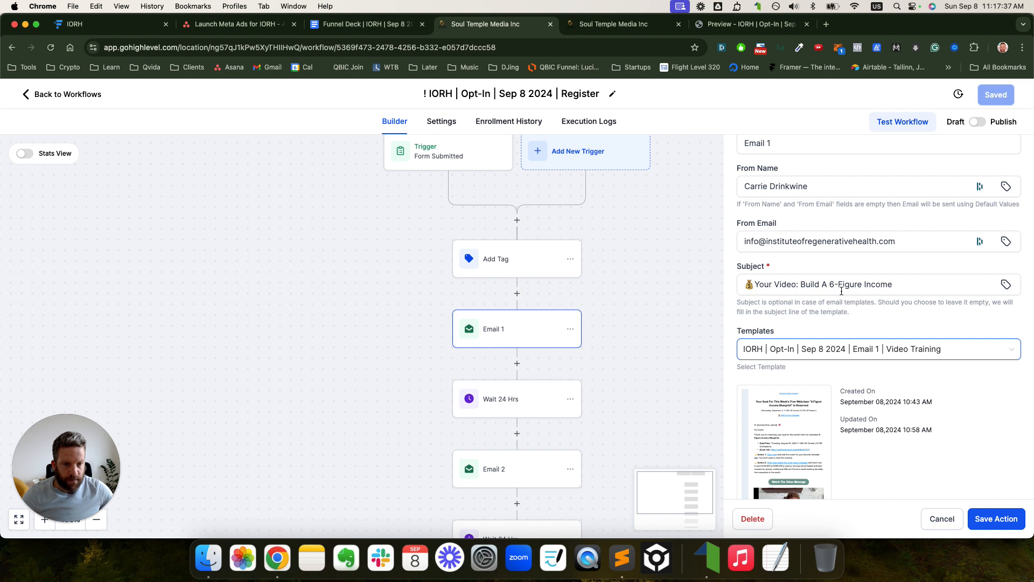
pyautogui.scroll(-2, 842, 291)
pyautogui.click(988, 518)
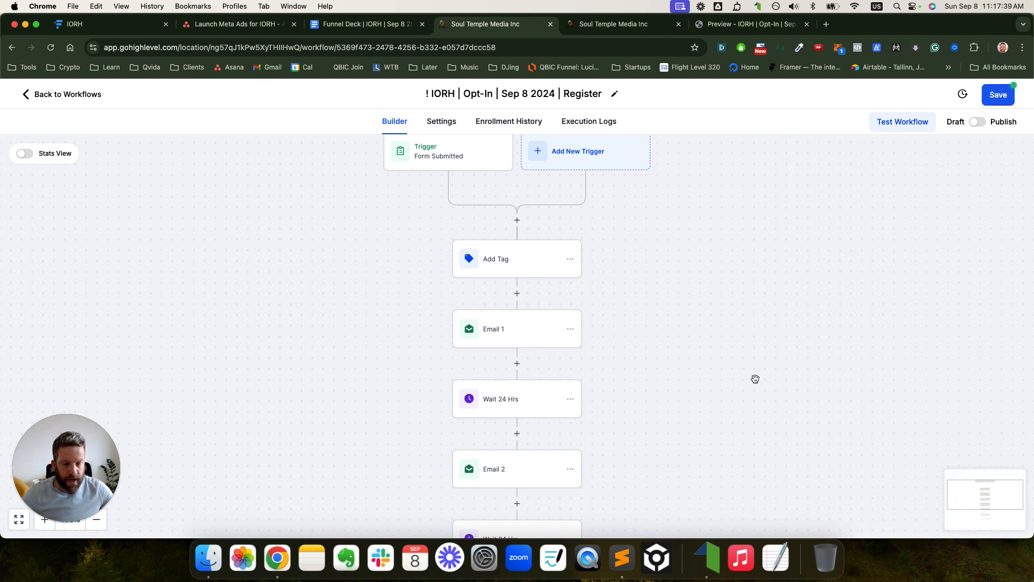
# - Set Email 2 to the Wellness Courses template and Email 3 to the Social Proof template
pyautogui.click(509, 459)
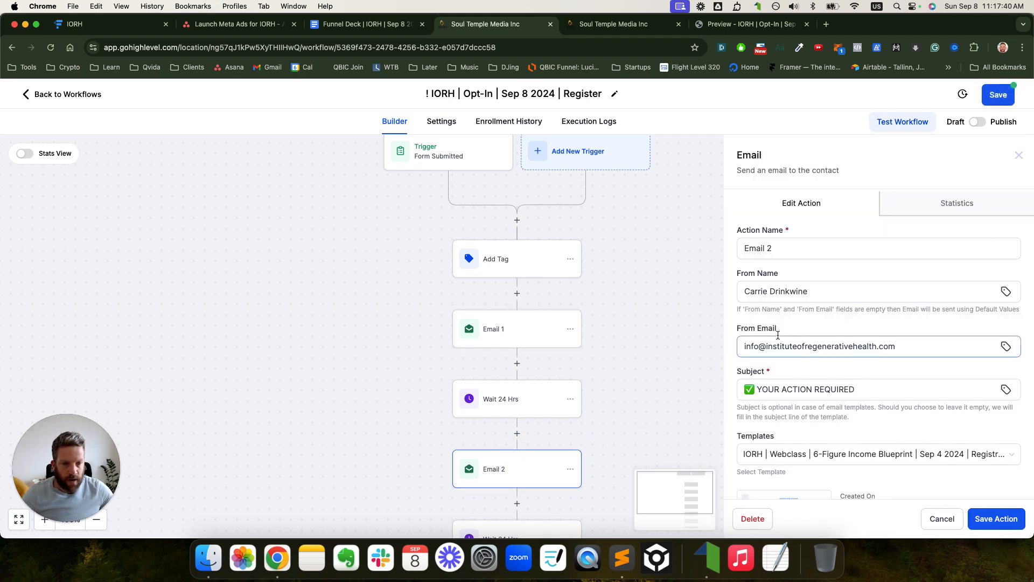
pyautogui.click(801, 455)
pyautogui.click(790, 351)
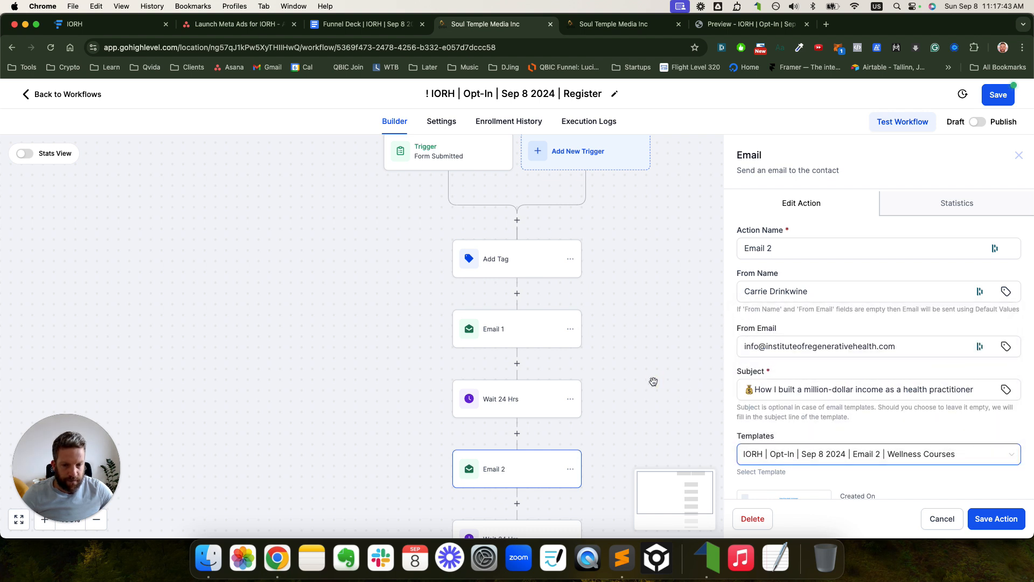
pyautogui.click(984, 520)
pyautogui.scroll(-5, 544, 431)
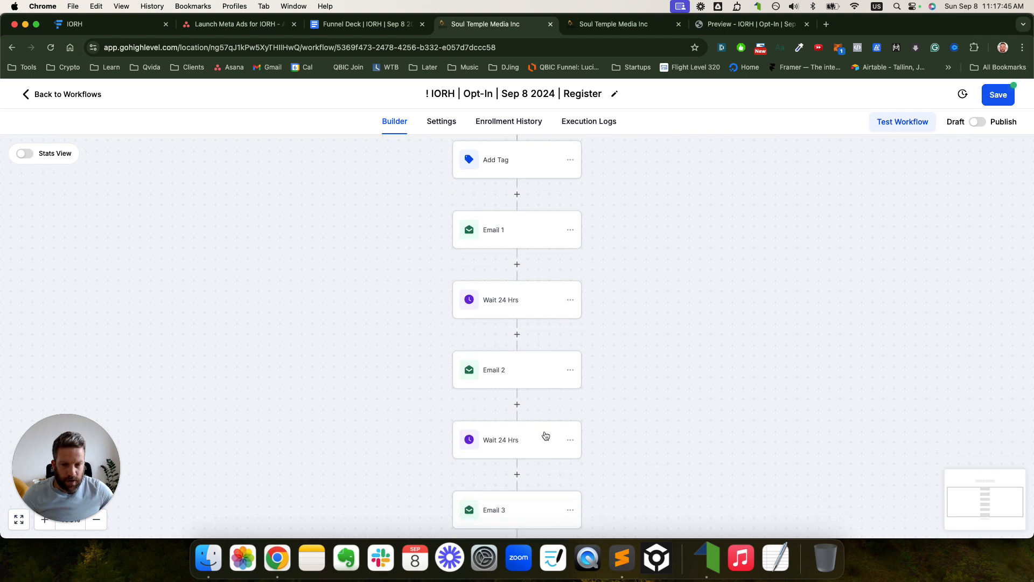
pyautogui.click(515, 456)
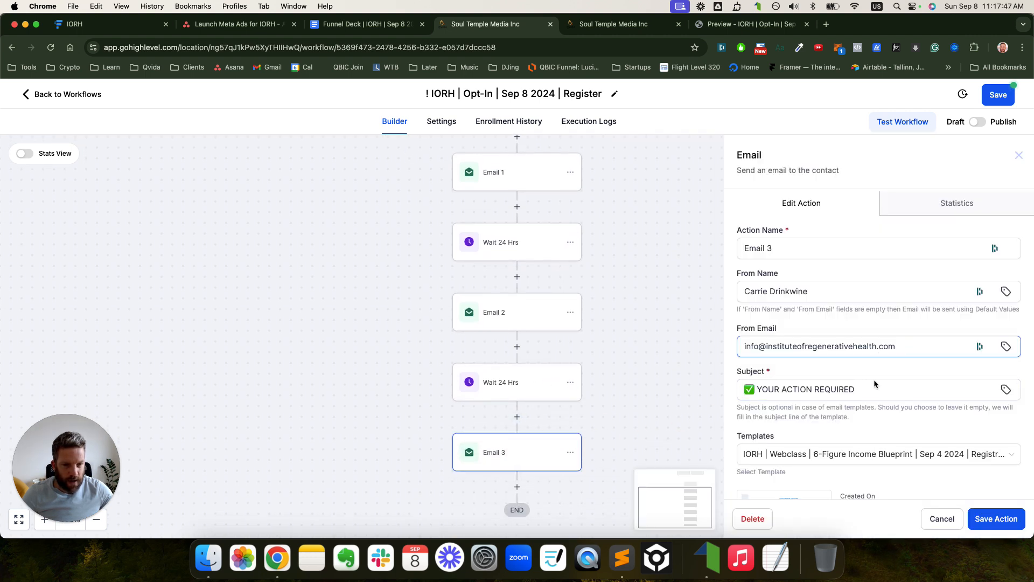
pyautogui.click(859, 454)
pyautogui.click(873, 369)
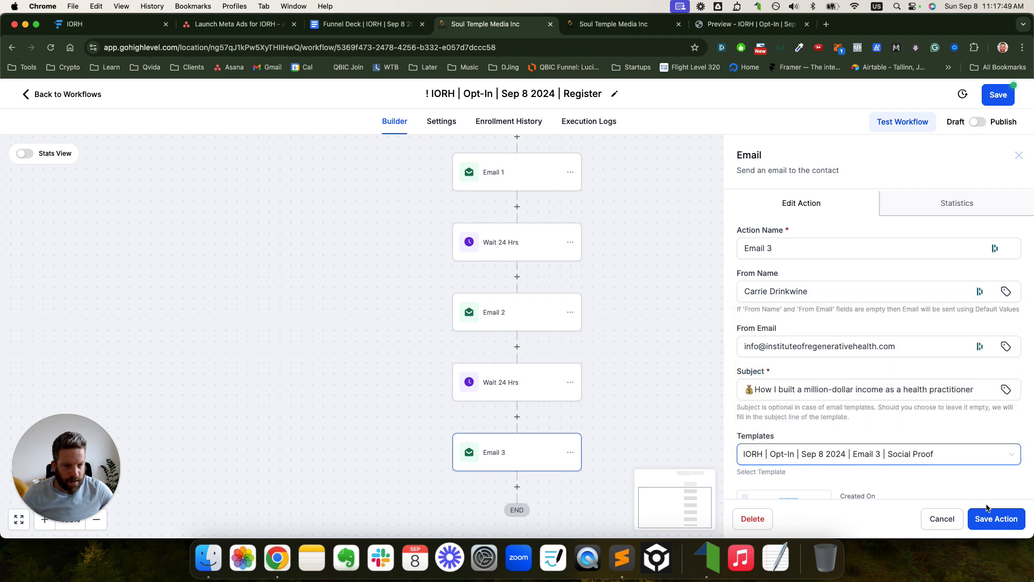
pyautogui.click(997, 518)
# - Save the workflow and switch it from Draft to Published
pyautogui.click(999, 102)
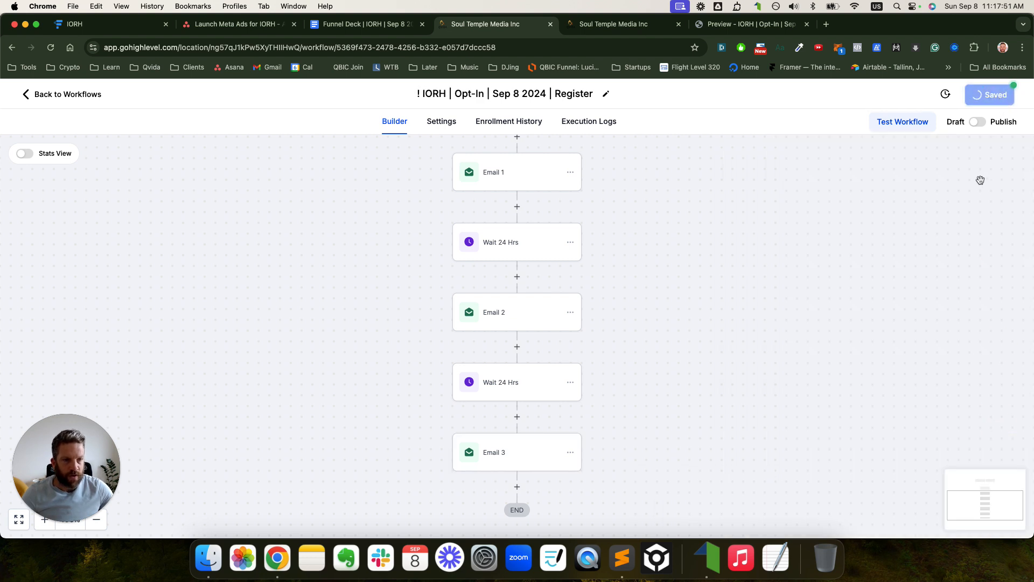
pyautogui.click(1015, 97)
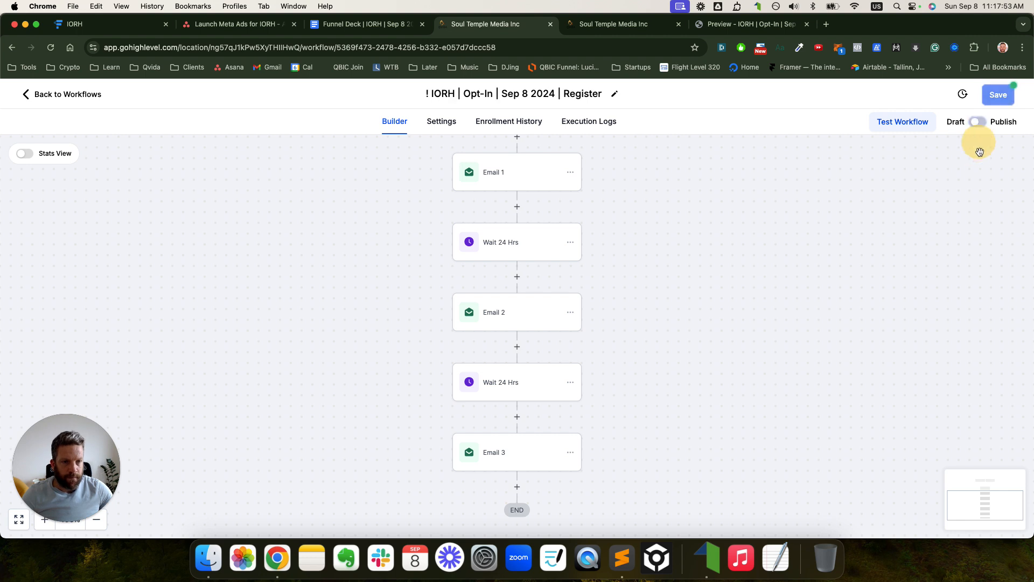
pyautogui.click(978, 122)
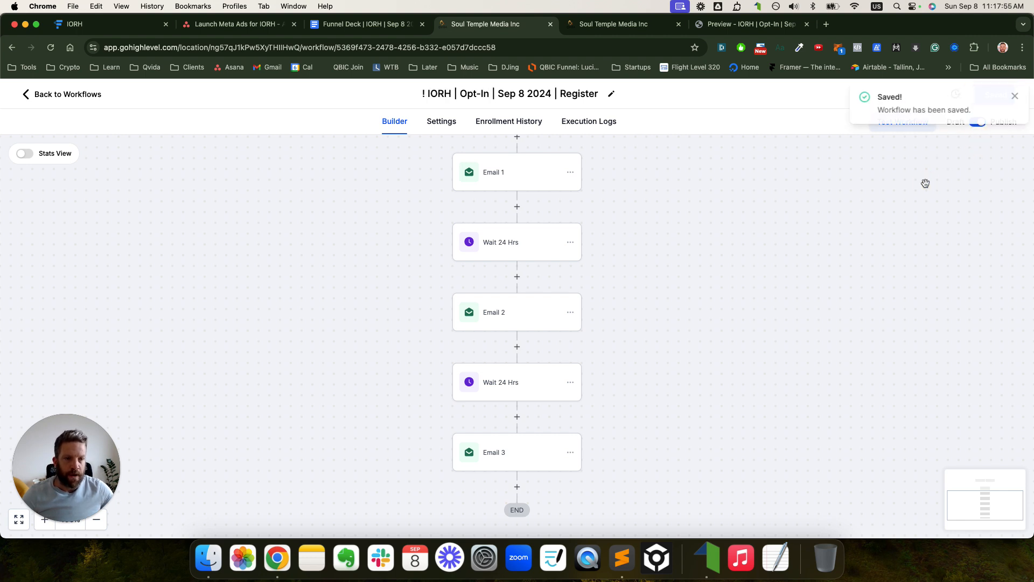
pyautogui.click(1014, 98)
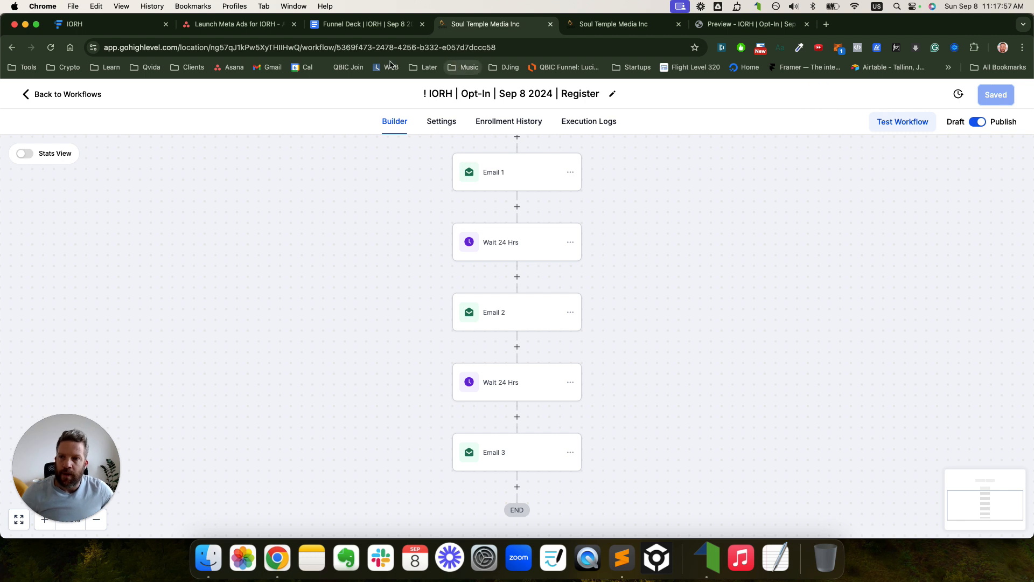
pyautogui.click(214, 28)
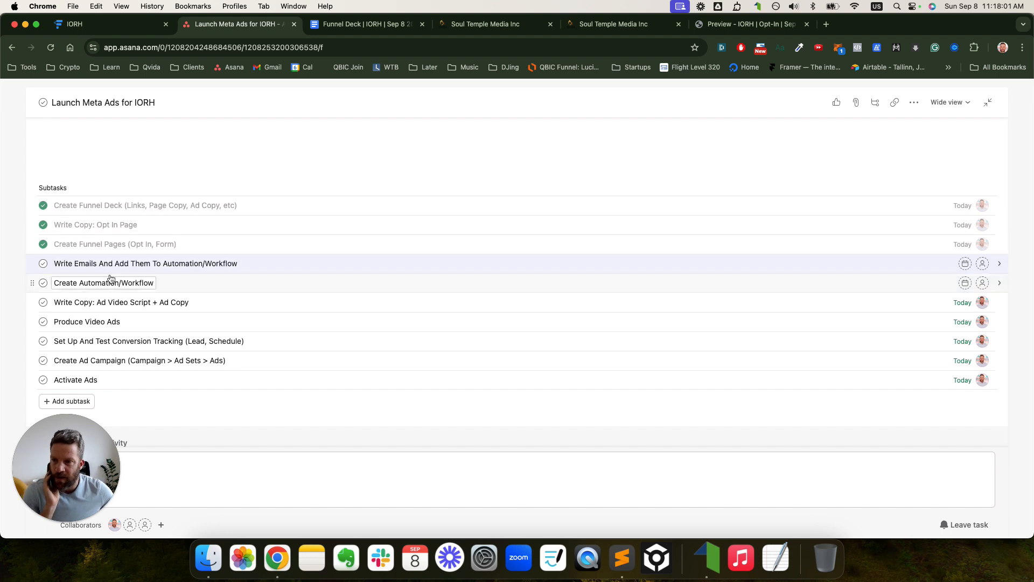
# - Check off the email-writing and Create Automation/Workflow subtasks and add a 'QA The Funnel' subtask
pyautogui.click(44, 264)
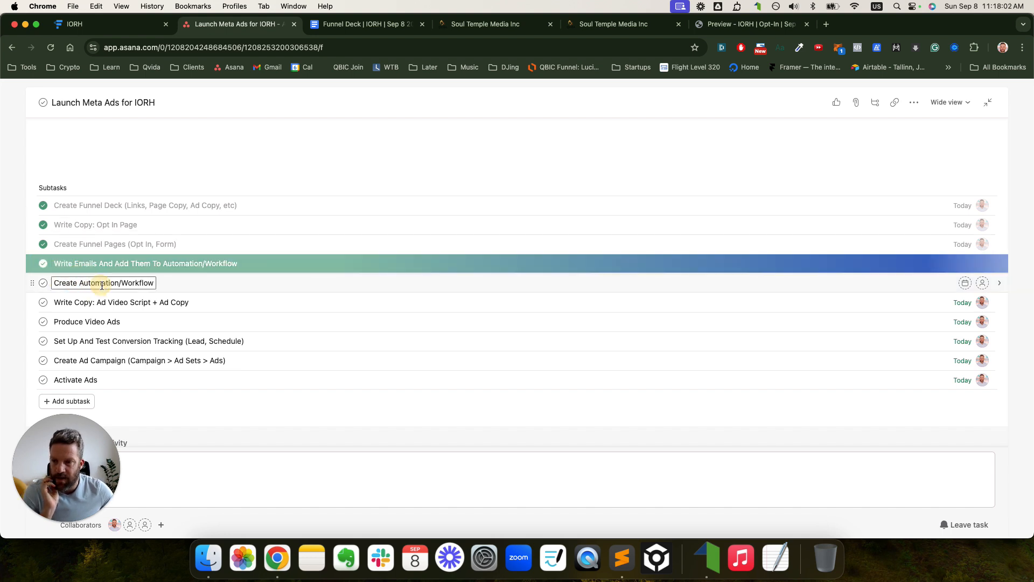
pyautogui.click(43, 283)
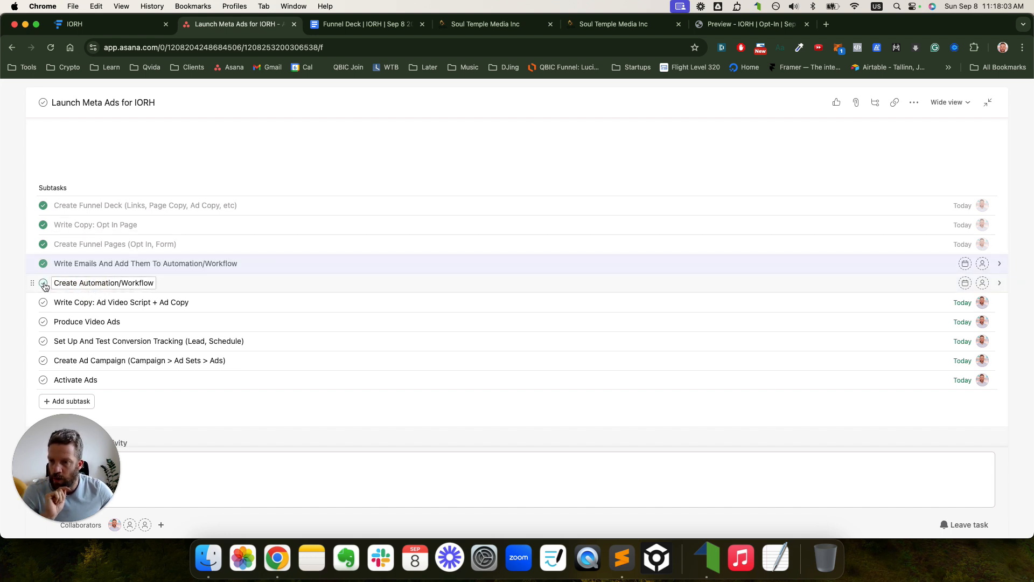
pyautogui.click(143, 284)
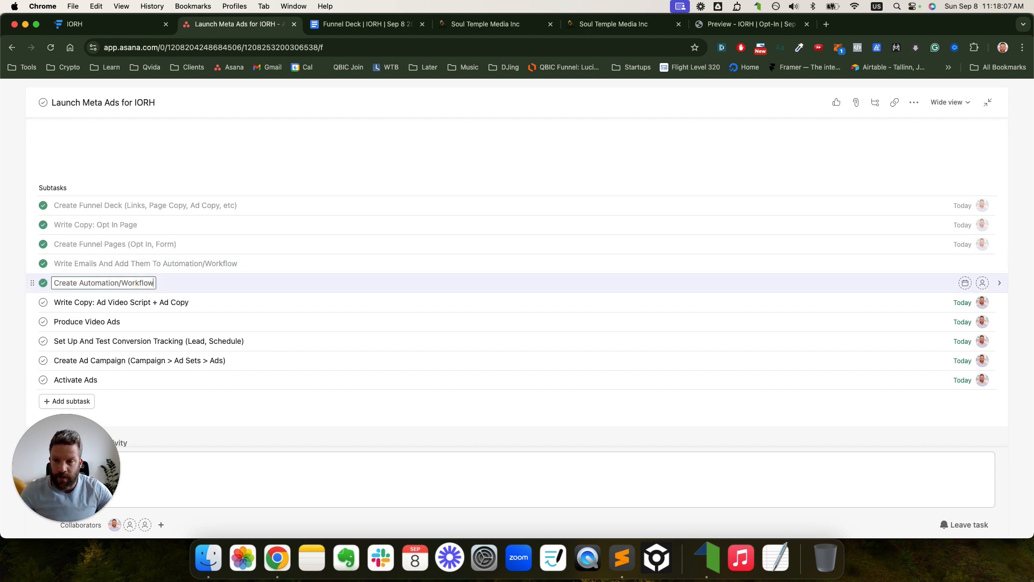
pyautogui.press('Return')
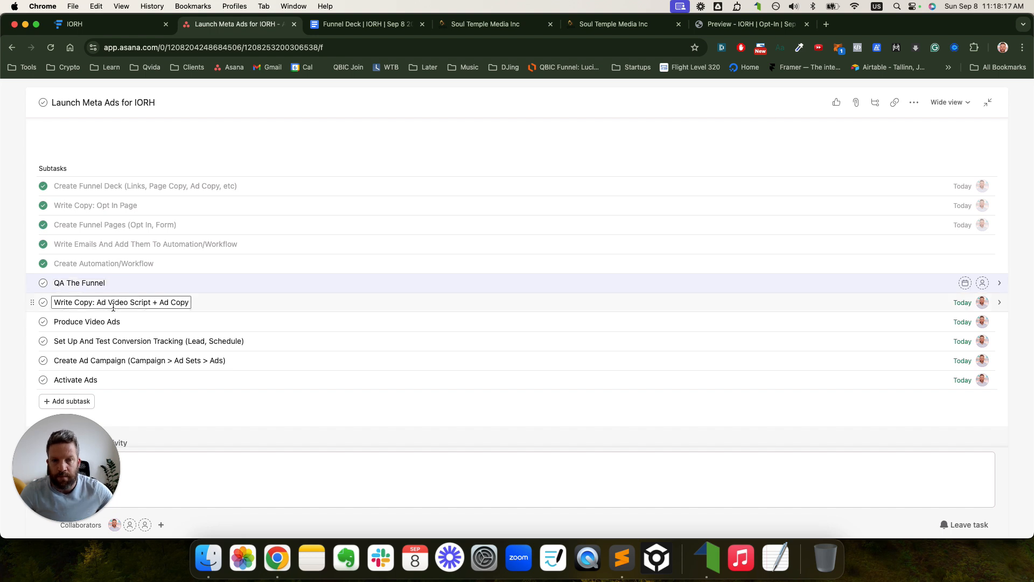
pyautogui.click(158, 267)
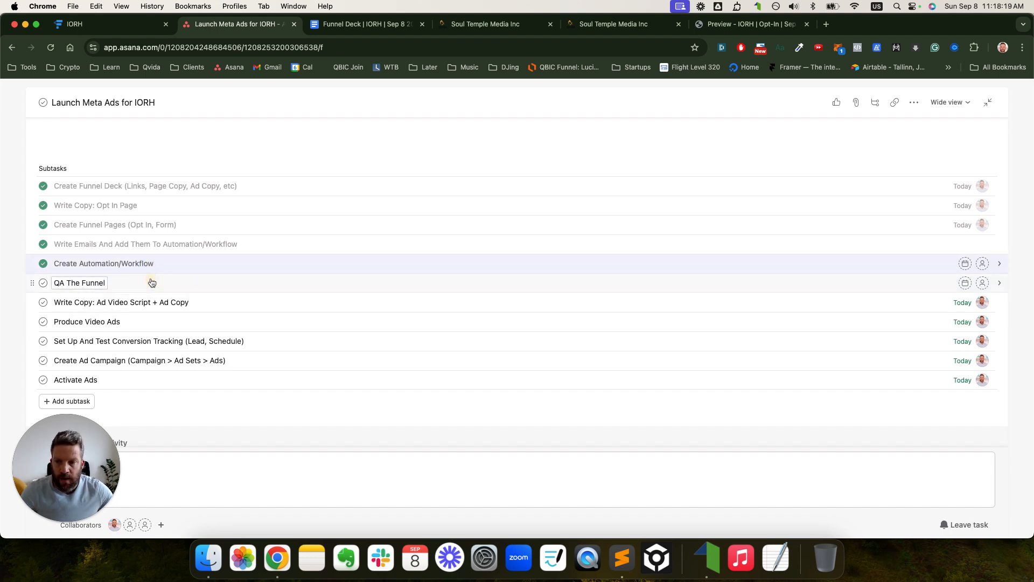
# - Give QA The Funnel and Create Automation/Workflow a due date of today, Sep 8, and an assignee
pyautogui.keyDown('shift'); pyautogui.click(153, 281); pyautogui.keyUp('shift')
pyautogui.click(970, 245)
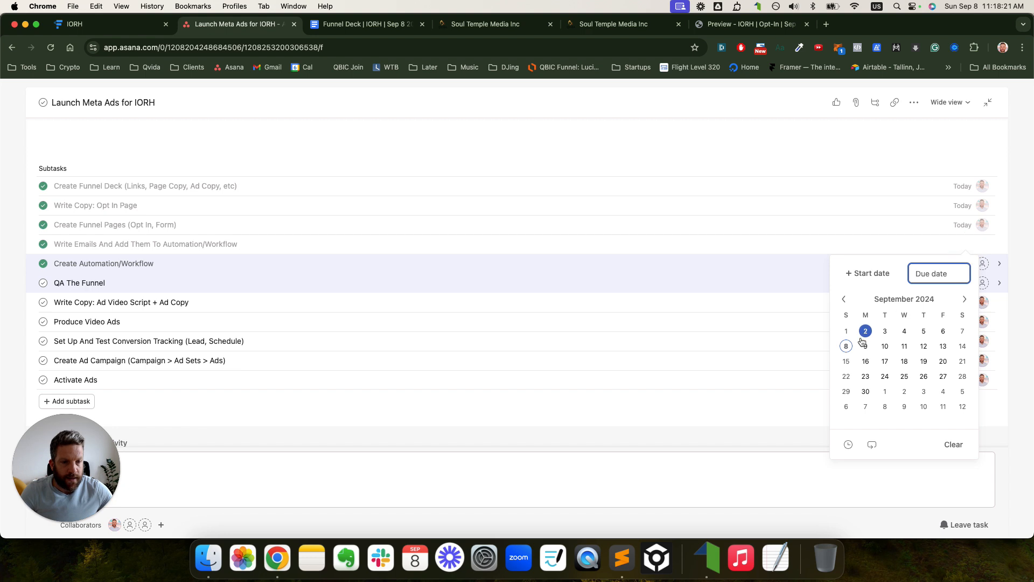
pyautogui.click(846, 346)
pyautogui.click(982, 245)
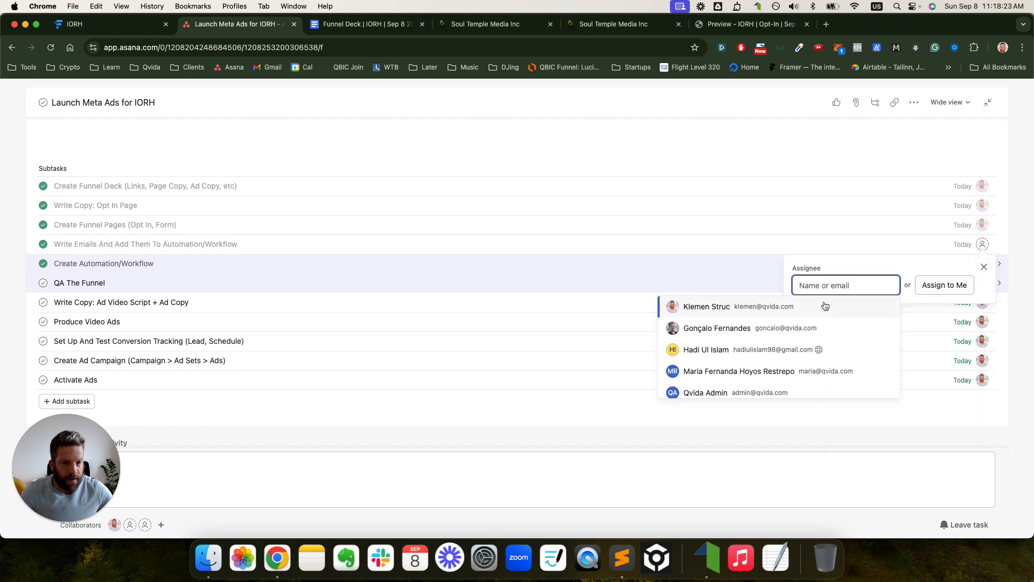
pyautogui.click(784, 308)
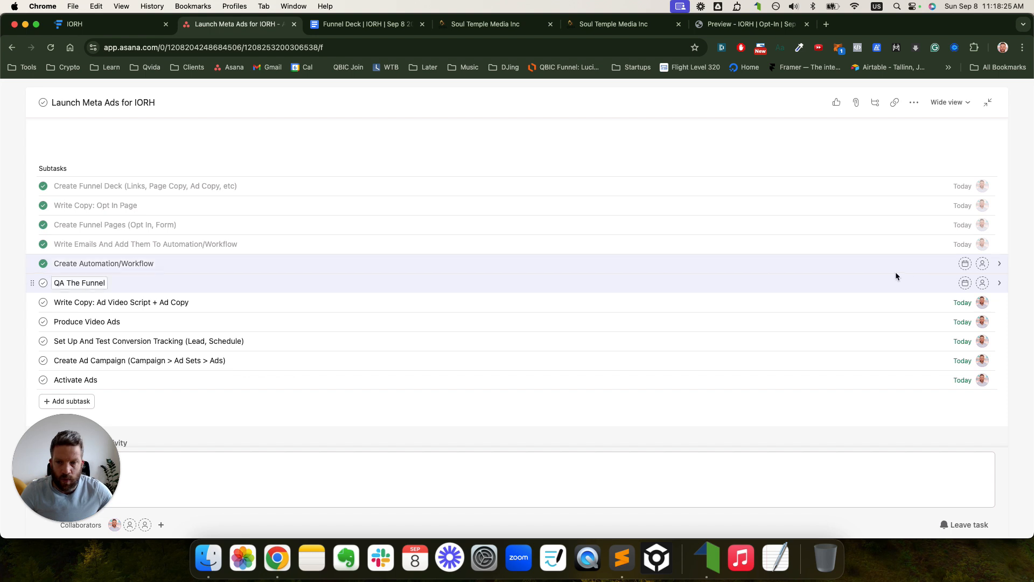
pyautogui.click(965, 264)
pyautogui.click(850, 365)
pyautogui.click(983, 263)
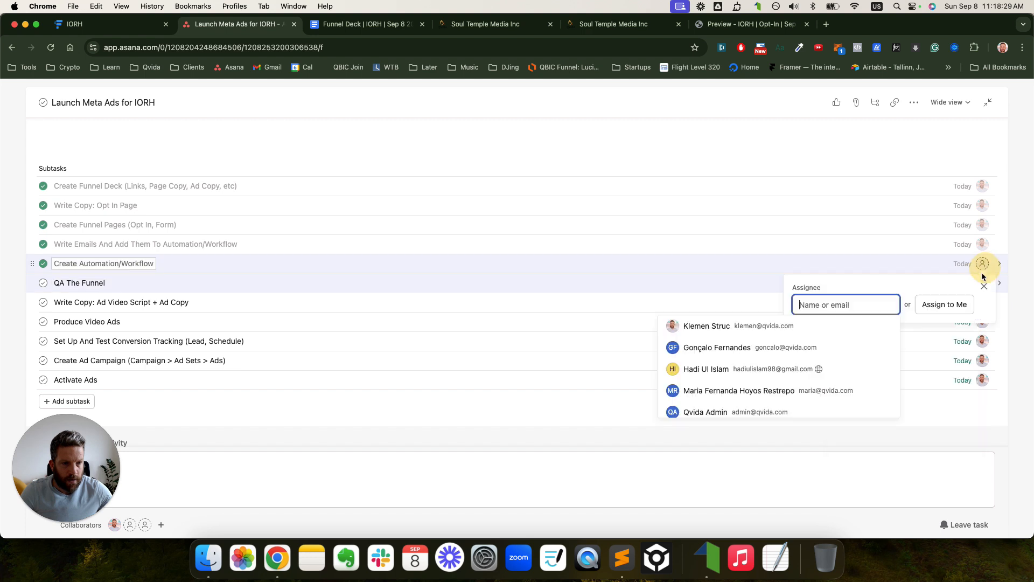
pyautogui.click(794, 325)
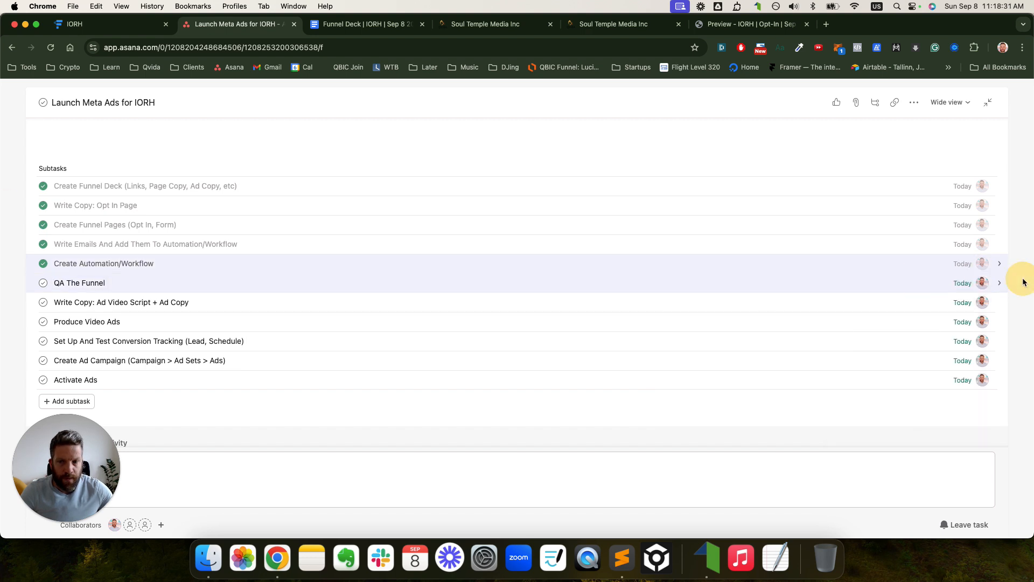
pyautogui.click(66, 283)
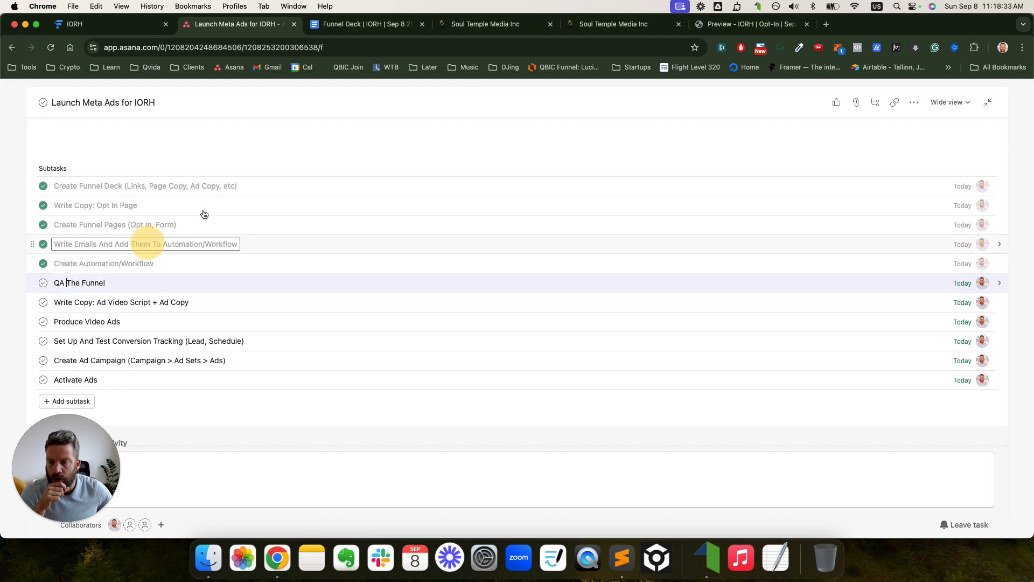
# - Open the opt-in page link from the Funnel Deck in a new tab at 100% zoom
pyautogui.click(366, 24)
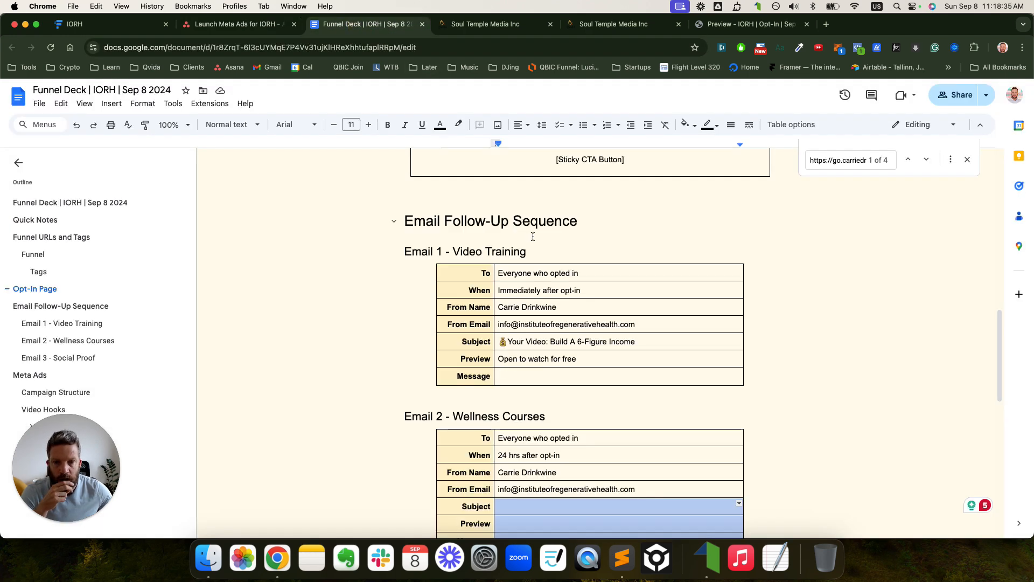
pyautogui.scroll(10, 533, 231)
pyautogui.scroll(-3, 593, 269)
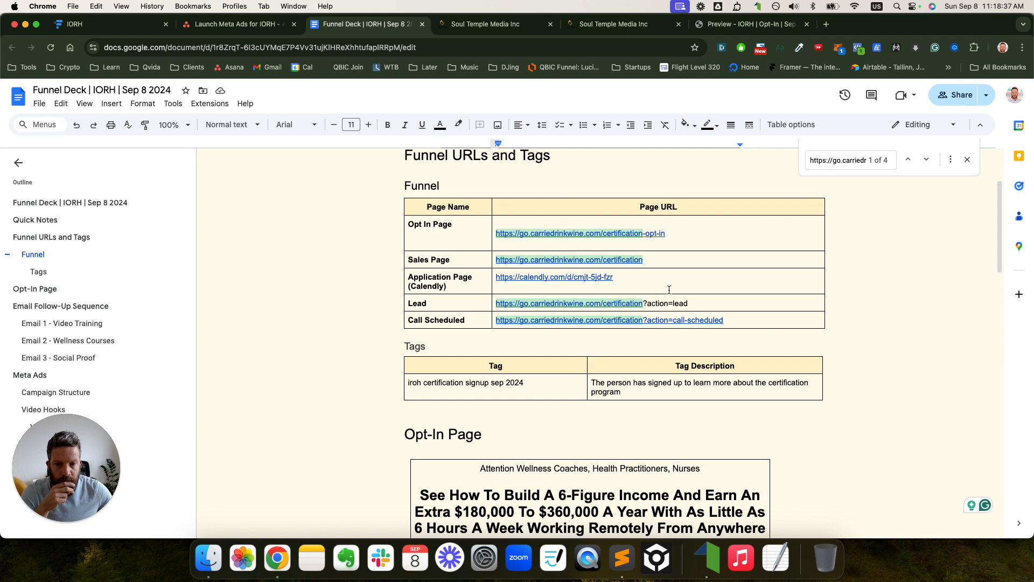
pyautogui.click(631, 236)
pyautogui.click(590, 248)
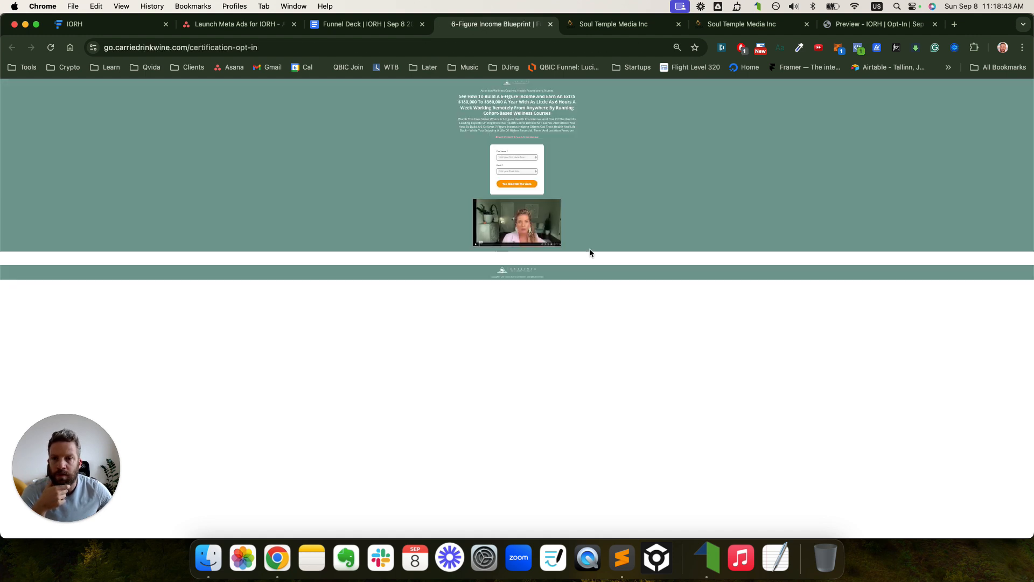
pyautogui.press('super+0')
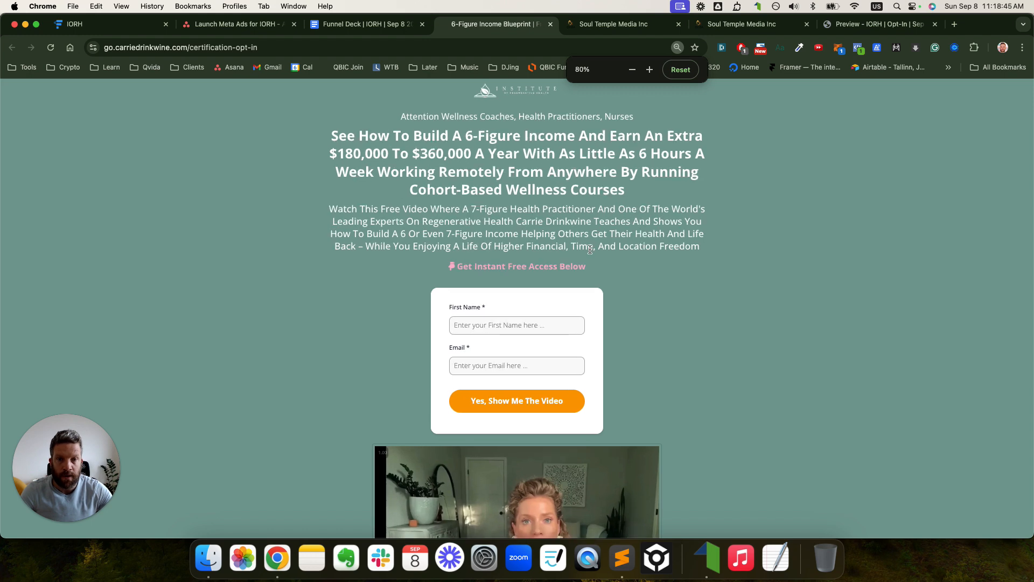
# - Inspect the headline and preview the opt-in page at iPhone 12 Pro size
pyautogui.scroll(-6, 605, 254)
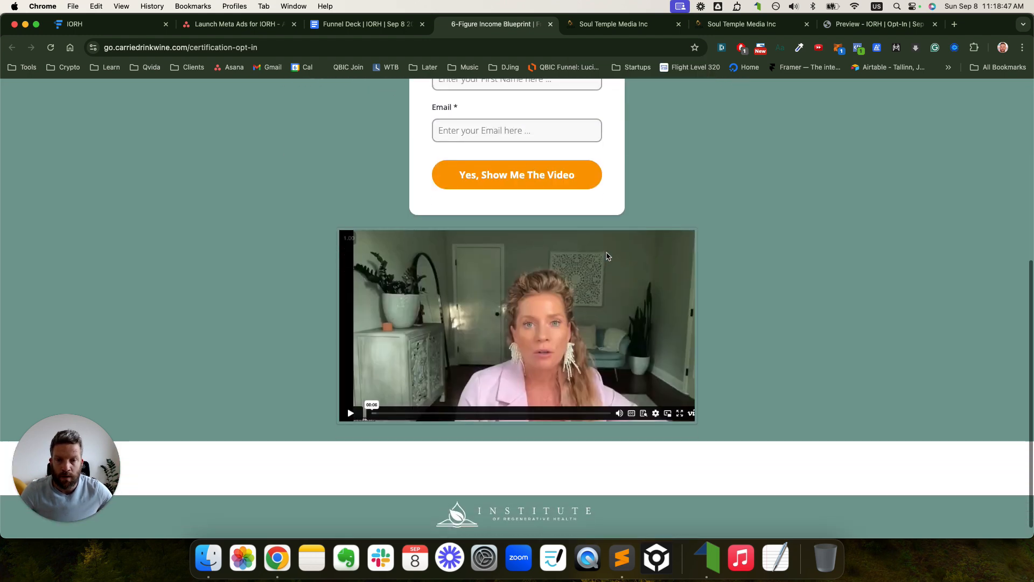
pyautogui.scroll(6, 605, 254)
pyautogui.rightClick(733, 241)
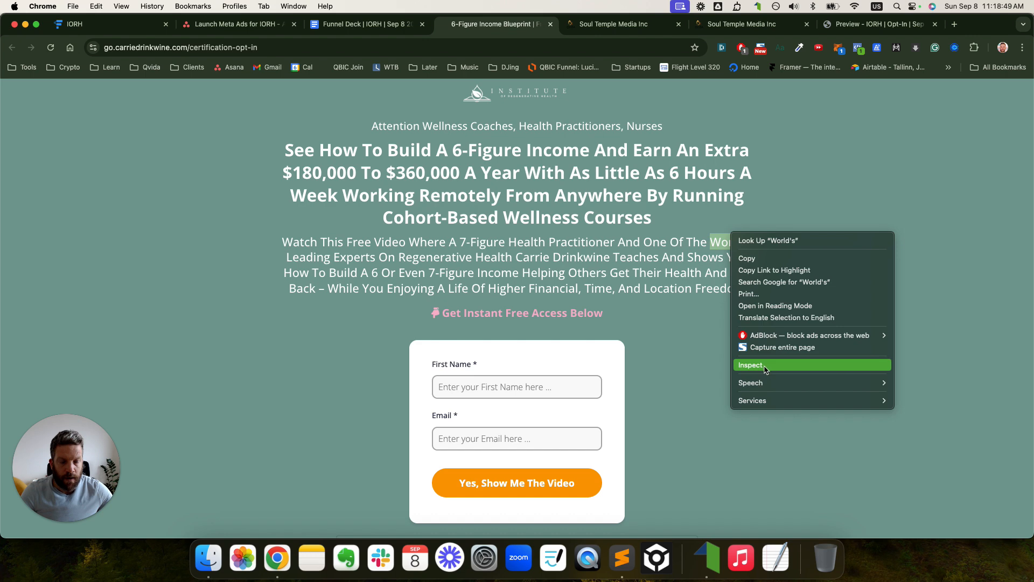
pyautogui.click(611, 183)
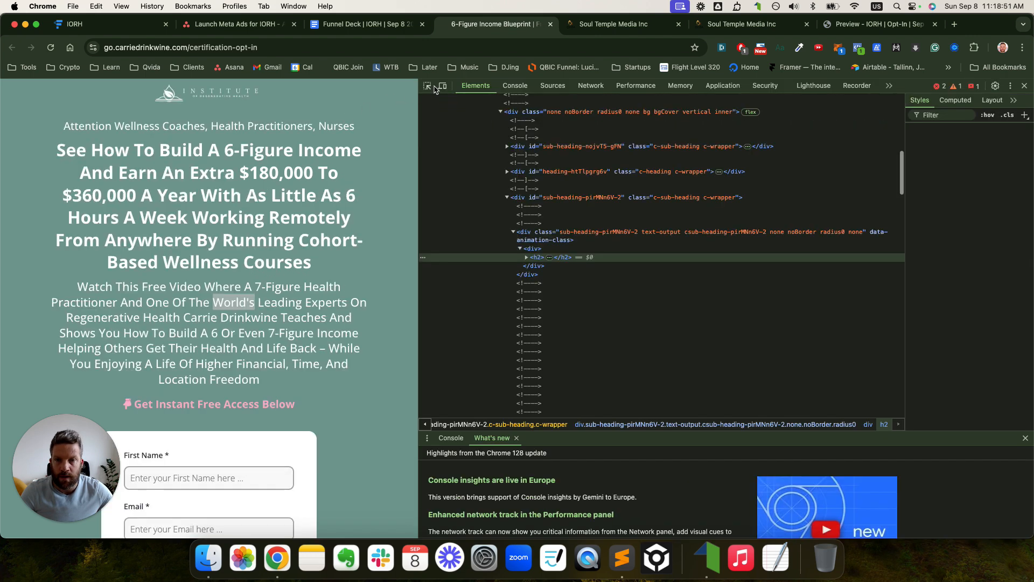
pyautogui.click(442, 86)
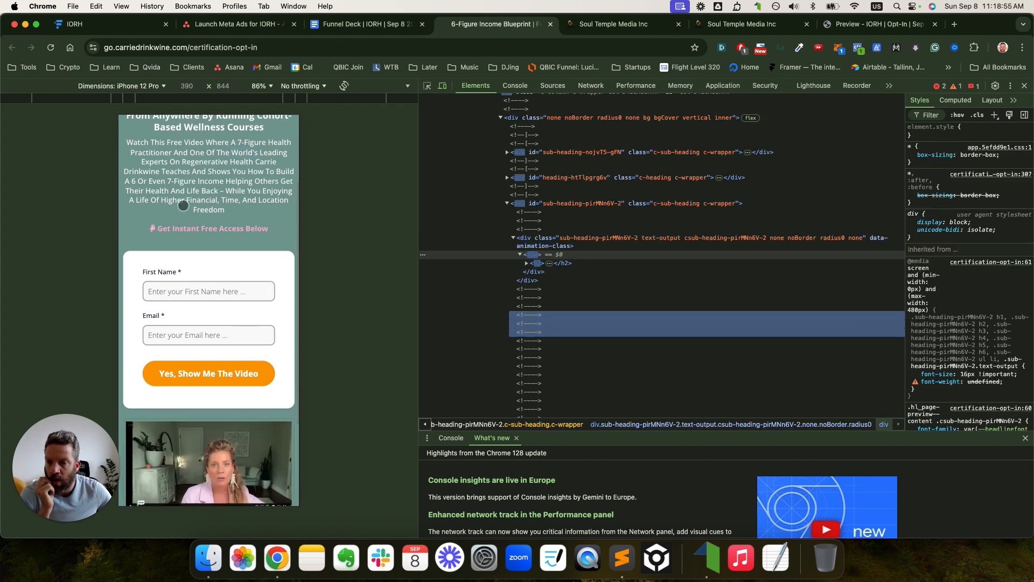
# - Close DevTools and enter a test first name in the First Name field
pyautogui.click(1025, 87)
pyautogui.click(499, 394)
pyautogui.write('K')
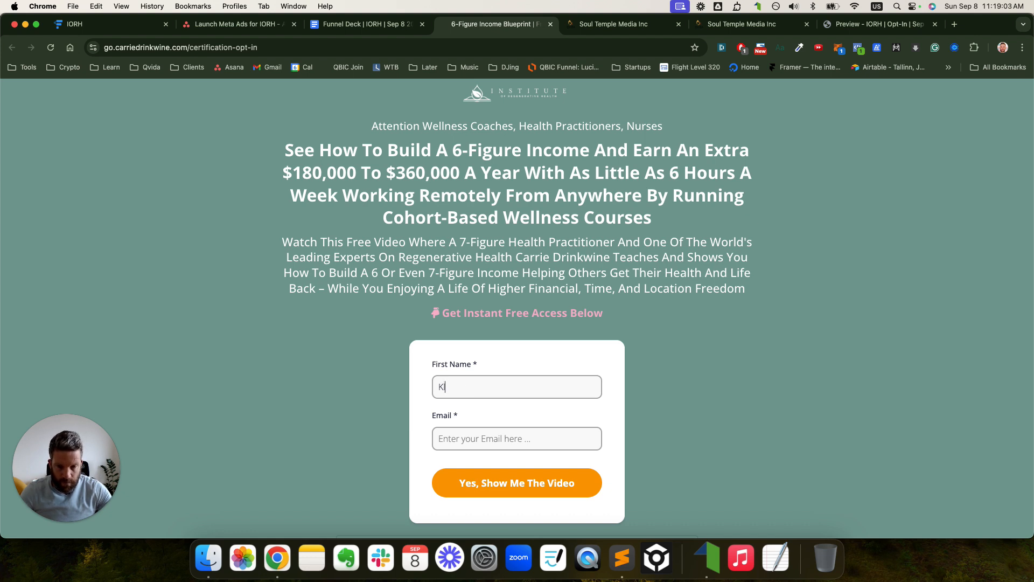
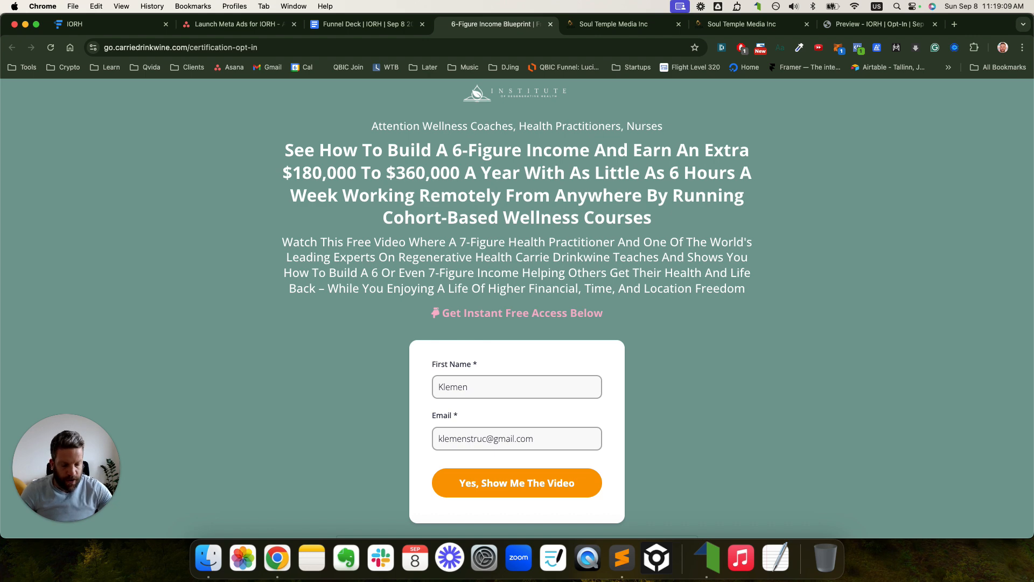
# - Insert a plus tag before the @ sign of the email address
pyautogui.press('super+plus')
pyautogui.press('super+plus')
pyautogui.press('super+plus')
pyautogui.scroll(-6, 516, 261)
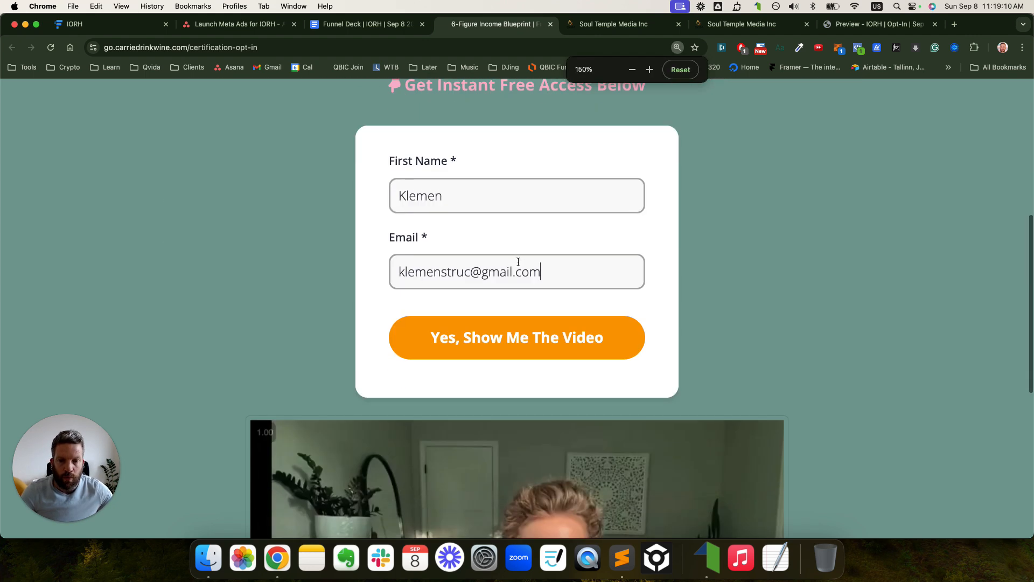
pyautogui.click(478, 273)
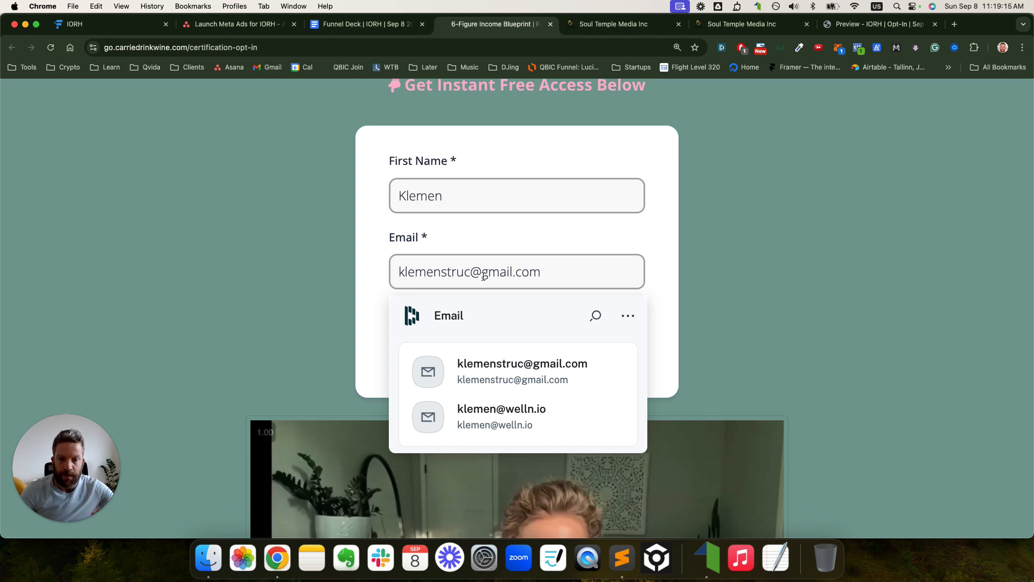
pyautogui.write('+')
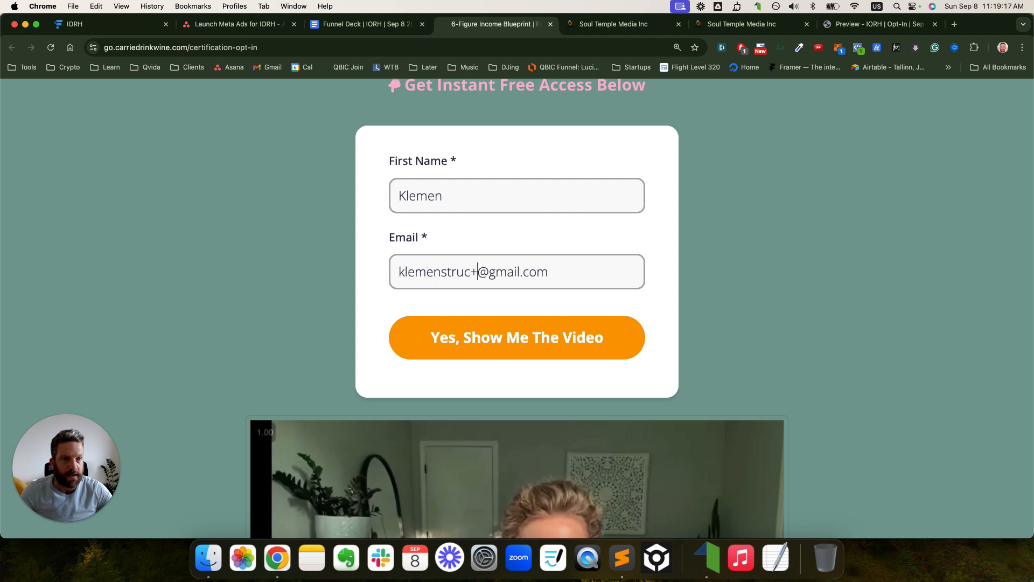
pyautogui.write('sp')
pyautogui.press('BackSpace')
pyautogui.write('ep')
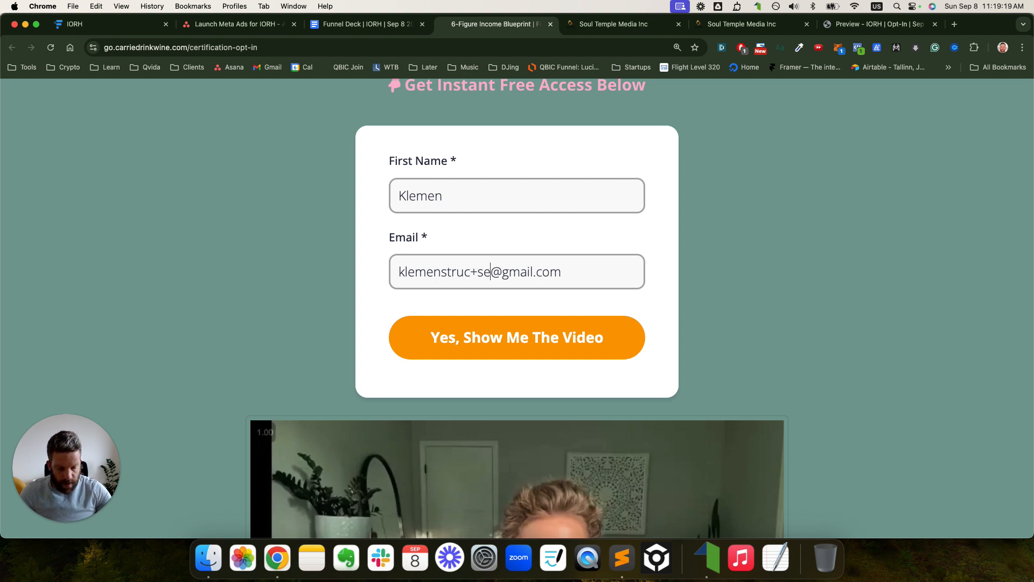
pyautogui.write('801')
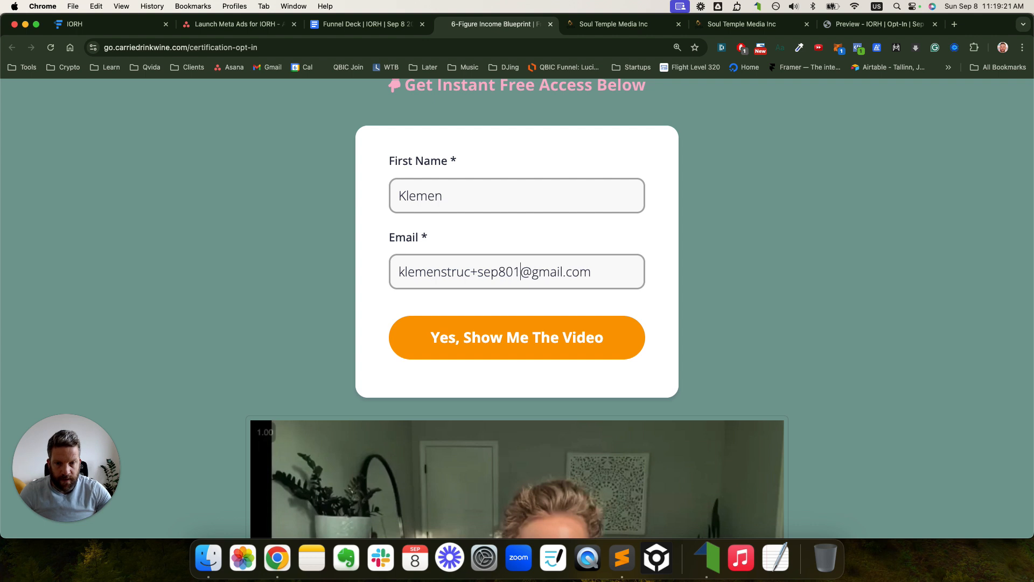
pyautogui.press('super+a')
pyautogui.click(491, 274)
pyautogui.tripleClick(480, 275)
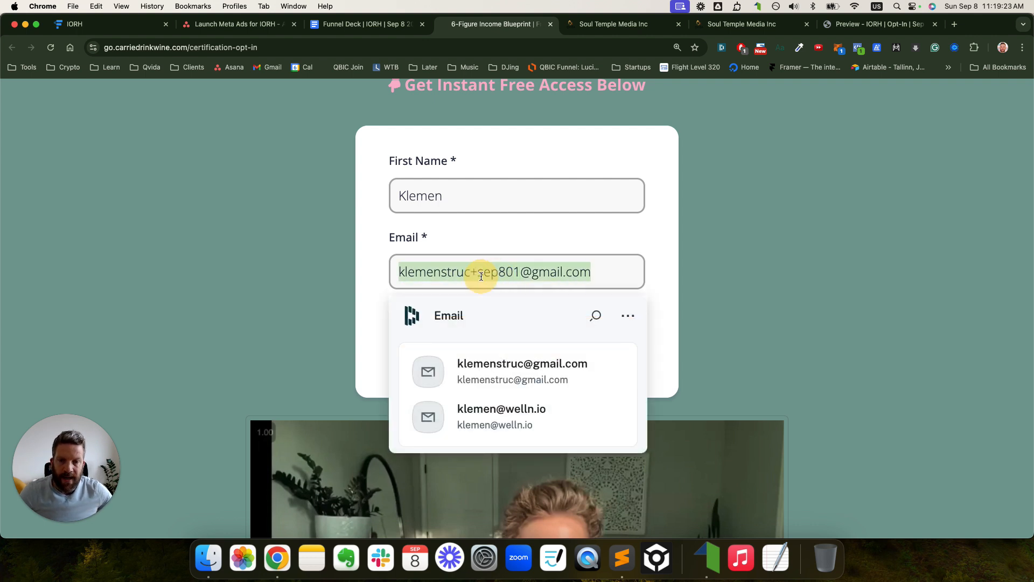
pyautogui.click(475, 275)
pyautogui.moveTo(472, 273); pyautogui.dragTo(482, 274)
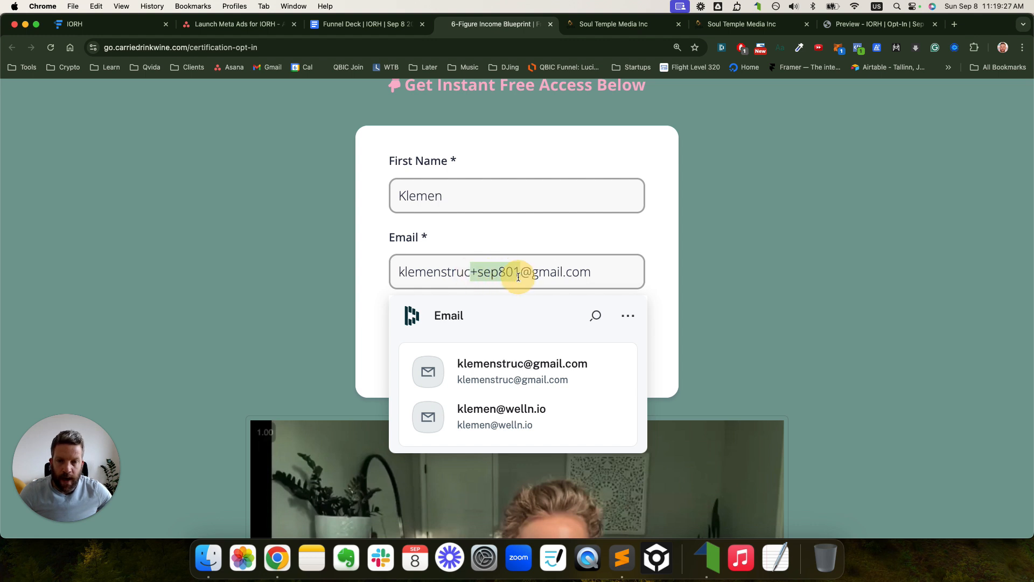
pyautogui.press('Right')
pyautogui.press('BackSpace')
pyautogui.write('2')
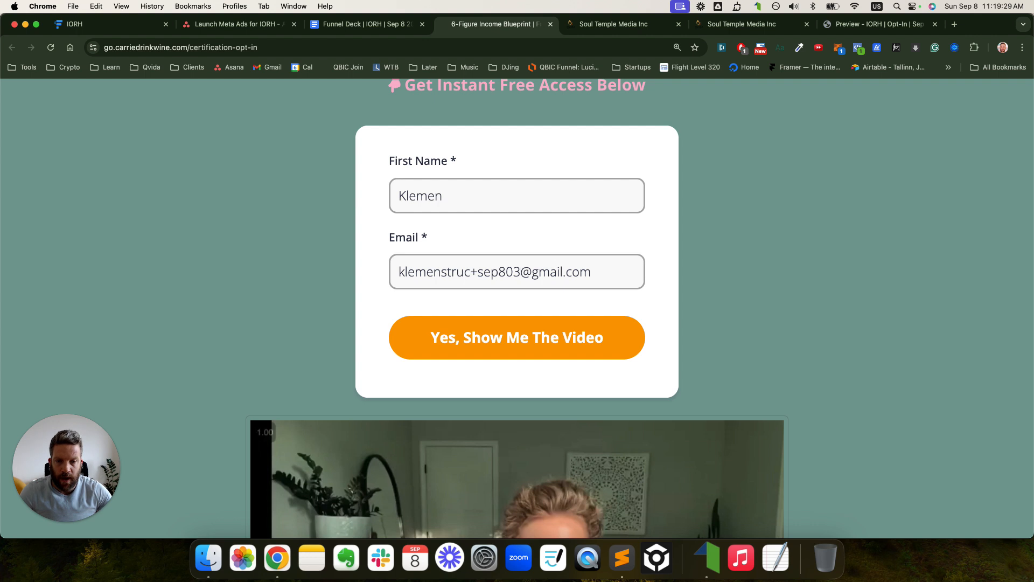
pyautogui.write('XXXXXXX')
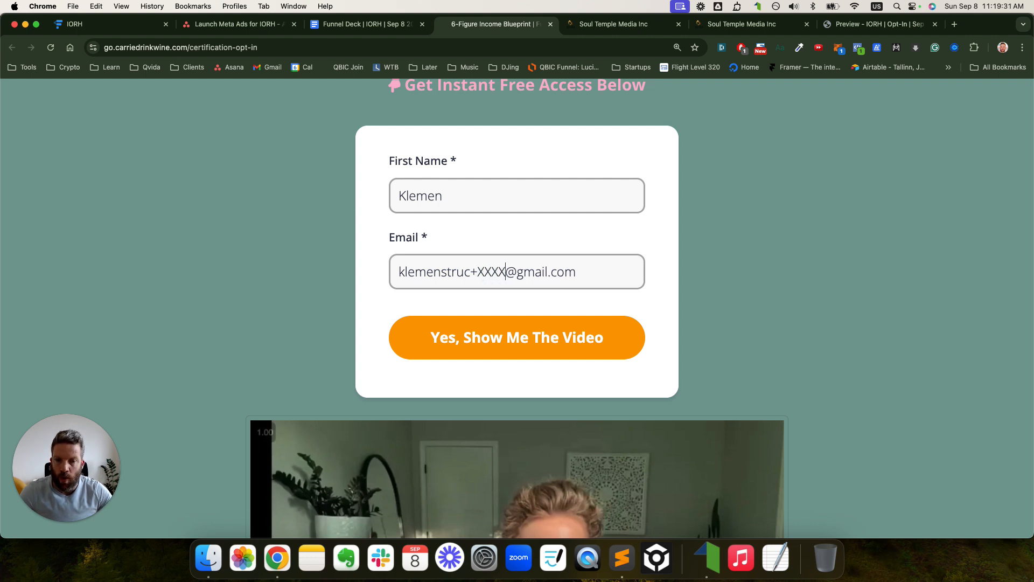
# - Replace the placeholder tag with the correct plus tag and restore the page zoom
pyautogui.doubleClick(532, 275)
pyautogui.click(472, 275)
pyautogui.moveTo(483, 276); pyautogui.dragTo(500, 277)
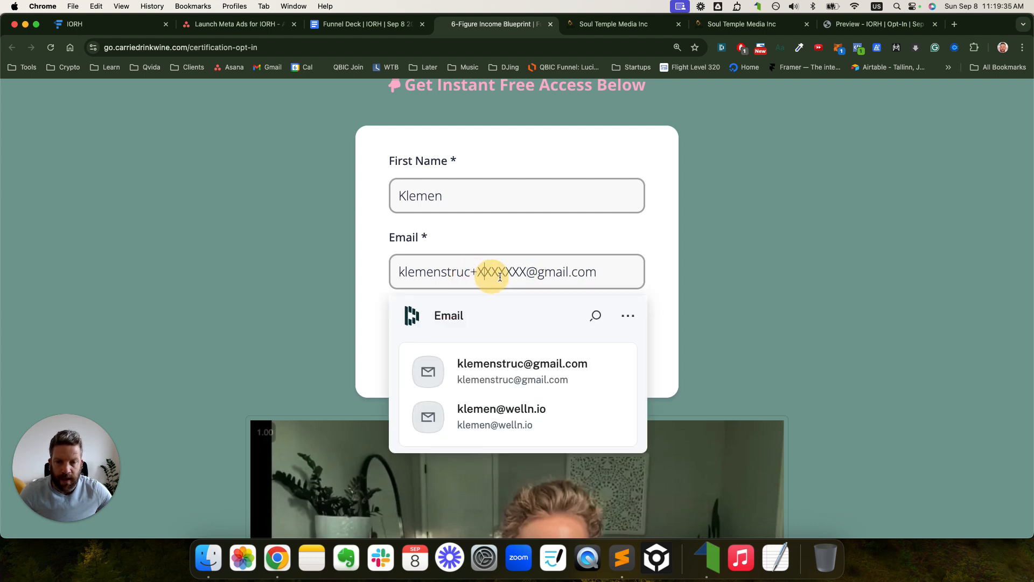
pyautogui.moveTo(614, 275); pyautogui.dragTo(397, 275)
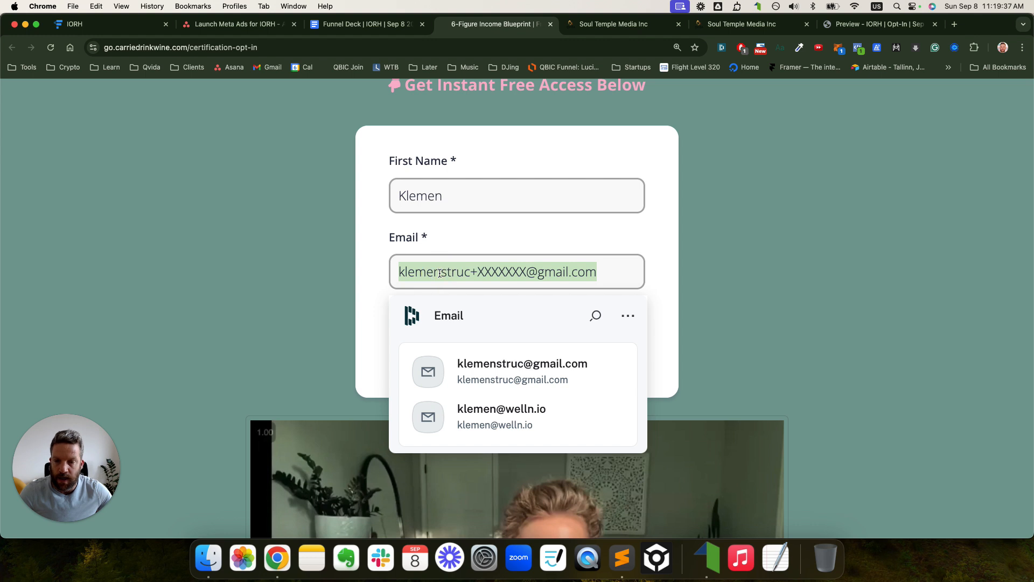
pyautogui.doubleClick(440, 273)
pyautogui.click(512, 272)
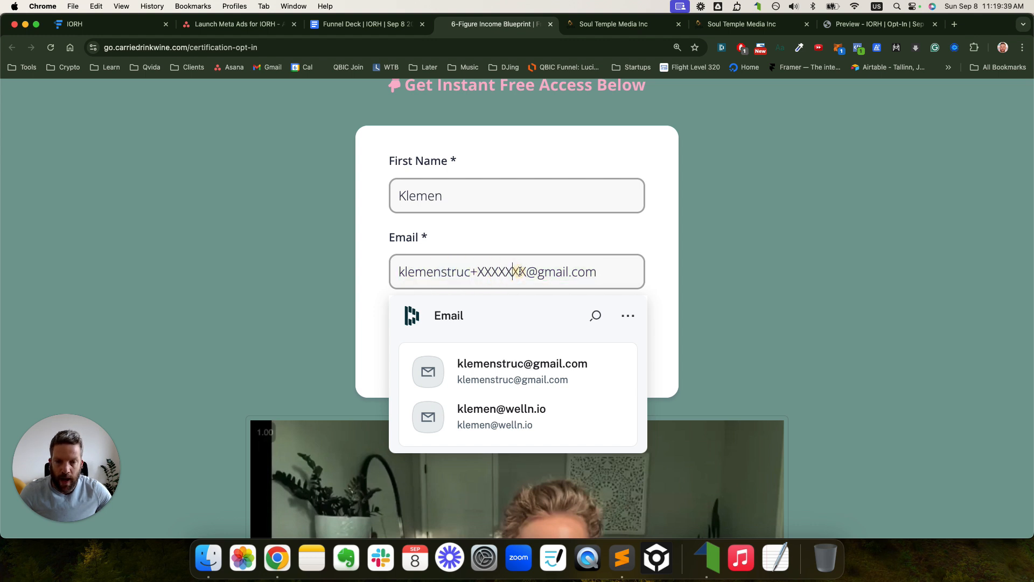
pyautogui.moveTo(526, 273); pyautogui.dragTo(493, 271)
pyautogui.press('BackSpace')
pyautogui.press('BackSpace')
pyautogui.press('BackSpace')
pyautogui.press('BackSpace')
pyautogui.press('BackSpace')
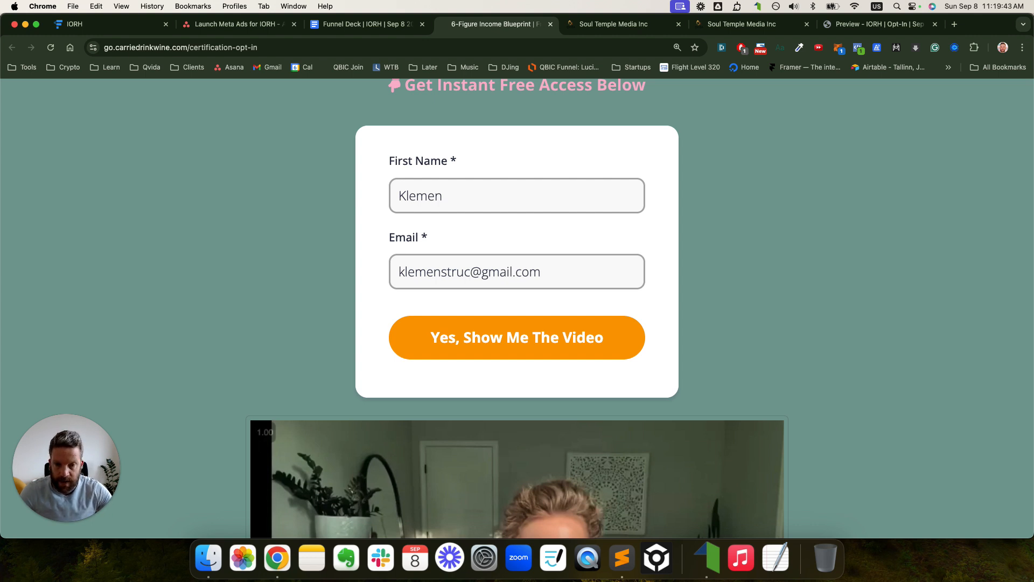
pyautogui.write('+sep801')
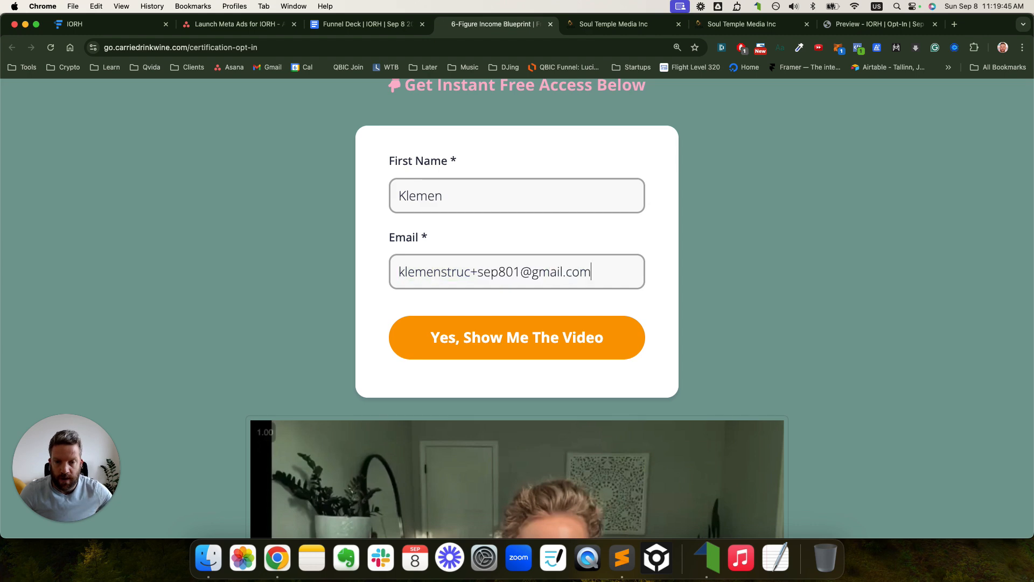
pyautogui.press('super+minus')
pyautogui.press('super+minus')
pyautogui.press('super+minus')
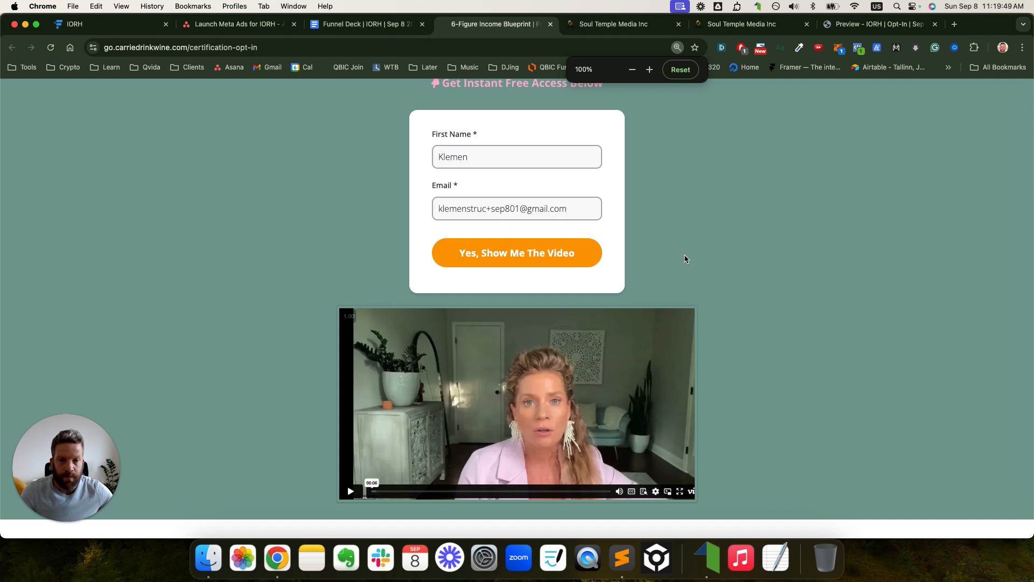
pyautogui.scroll(5, 685, 259)
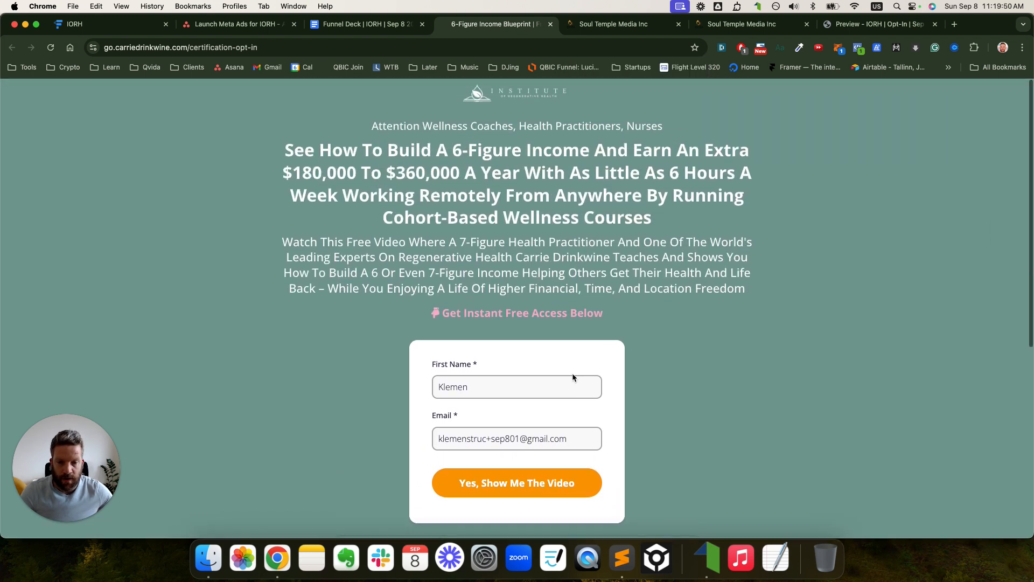
# - Submit the test opt-in via 'Yes, Show Me The Video' and land on the certification page
pyautogui.click(536, 486)
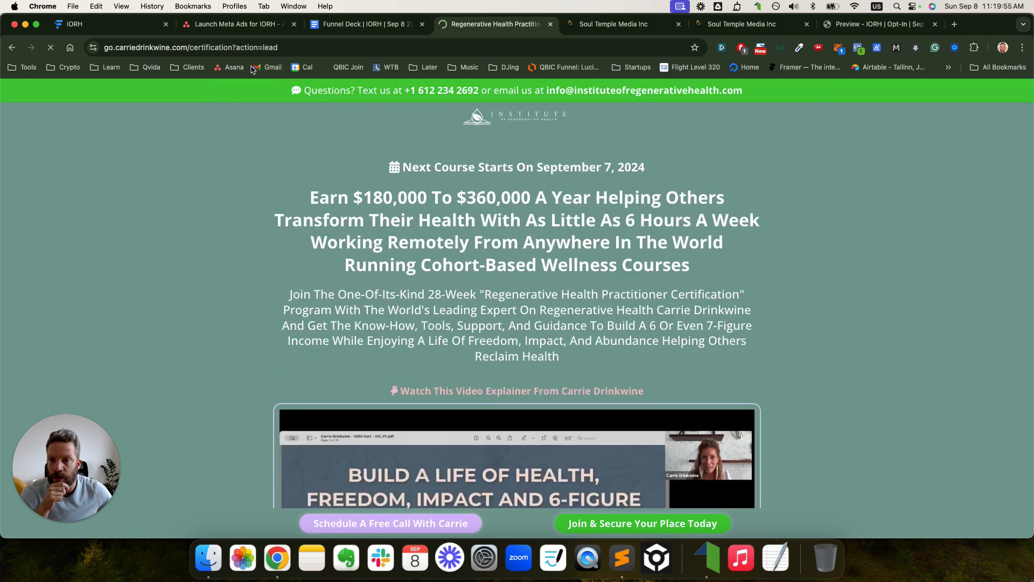
pyautogui.click(241, 48)
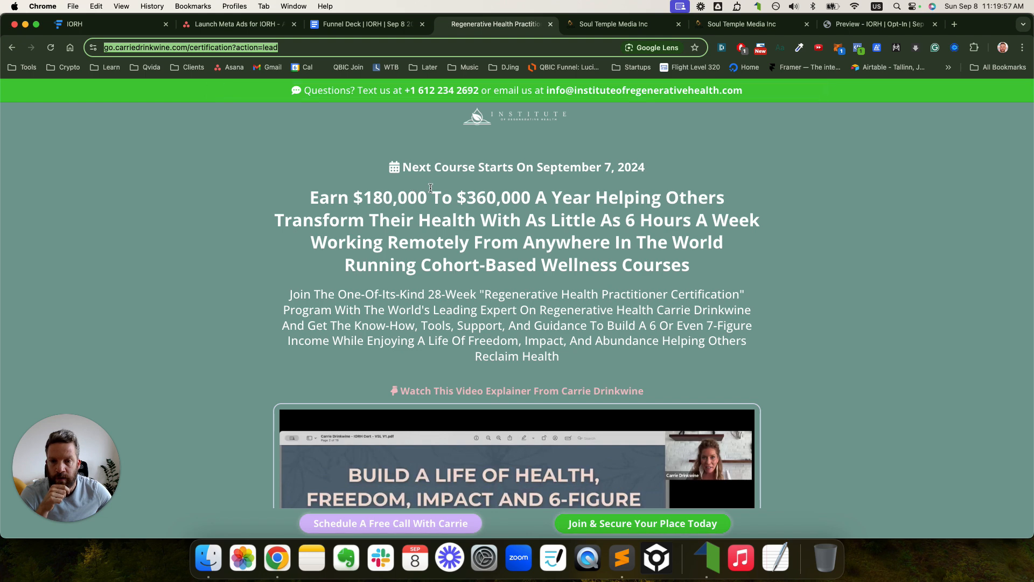
pyautogui.scroll(-5, 458, 226)
# - Play and pause the explainer video, then return to the Register workflow
pyautogui.click(504, 261)
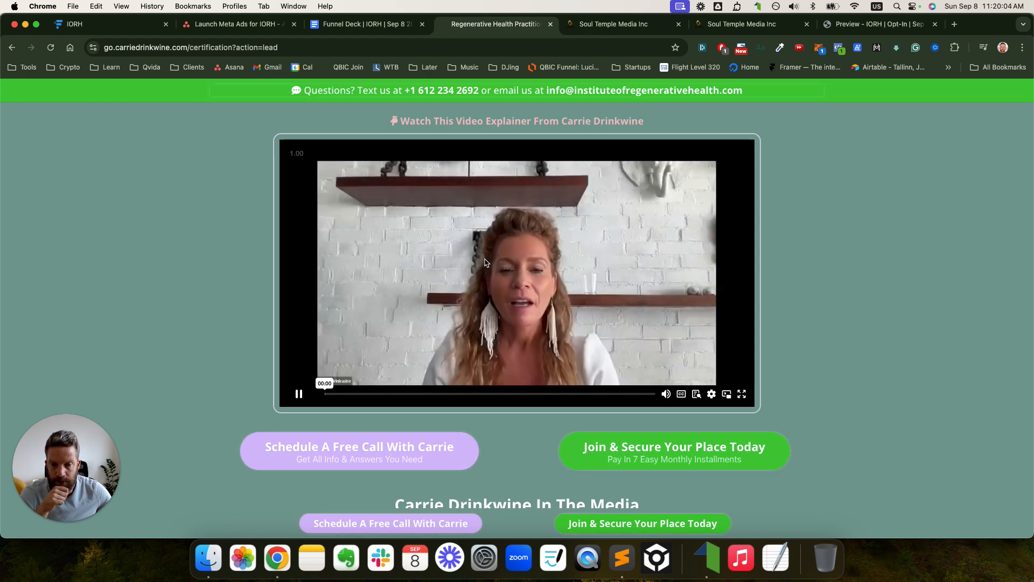
pyautogui.click(299, 393)
pyautogui.scroll(2, 541, 221)
pyautogui.scroll(5, 541, 221)
pyautogui.click(606, 24)
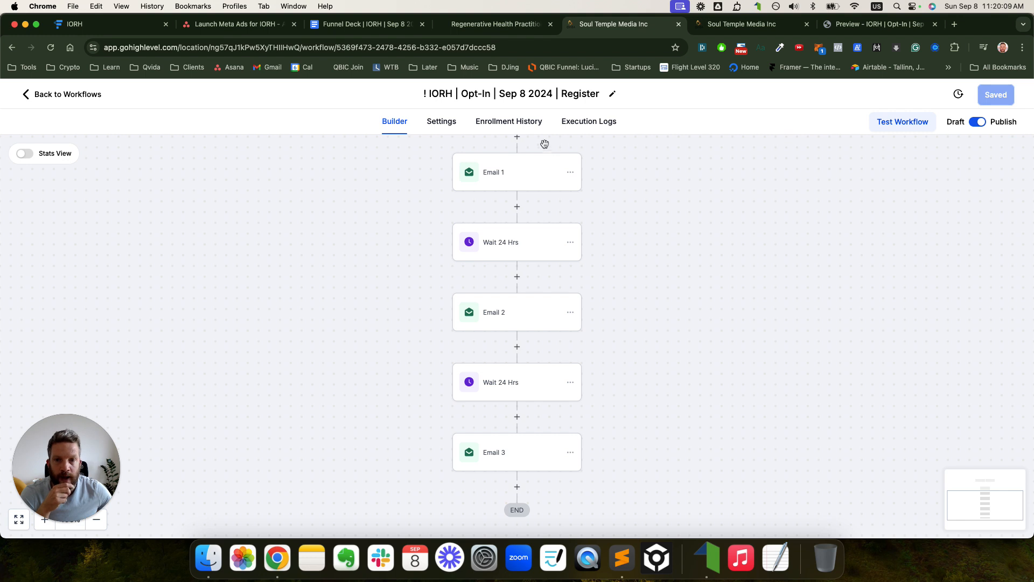
# - Check Enrollment History shows the test contact on Wait 24 Hrs, then open Gmail in its own window
pyautogui.click(512, 124)
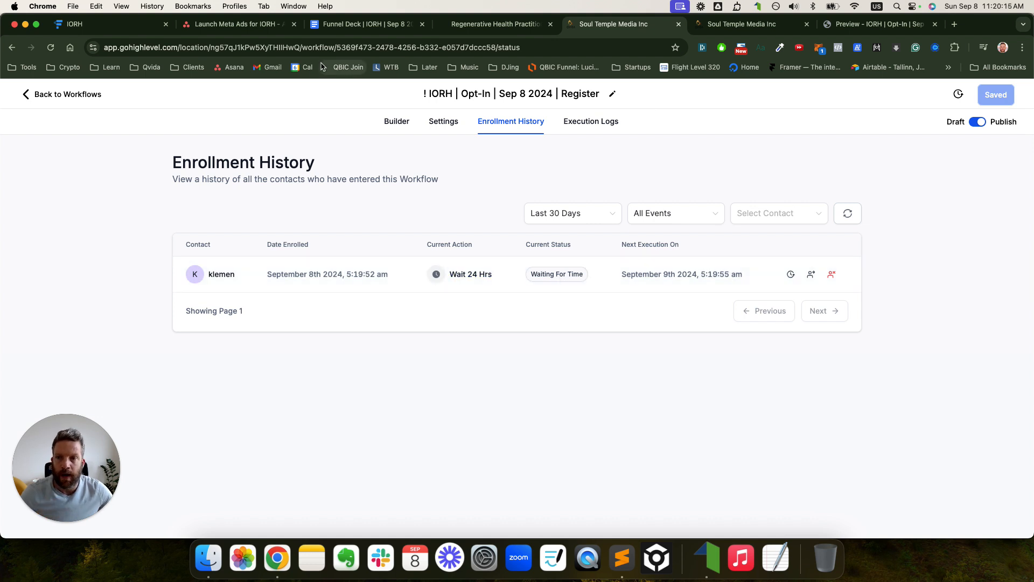
pyautogui.keyDown('super'); pyautogui.click(268, 69); pyautogui.keyUp('super')
pyautogui.moveTo(866, 27); pyautogui.dragTo(351, 39)
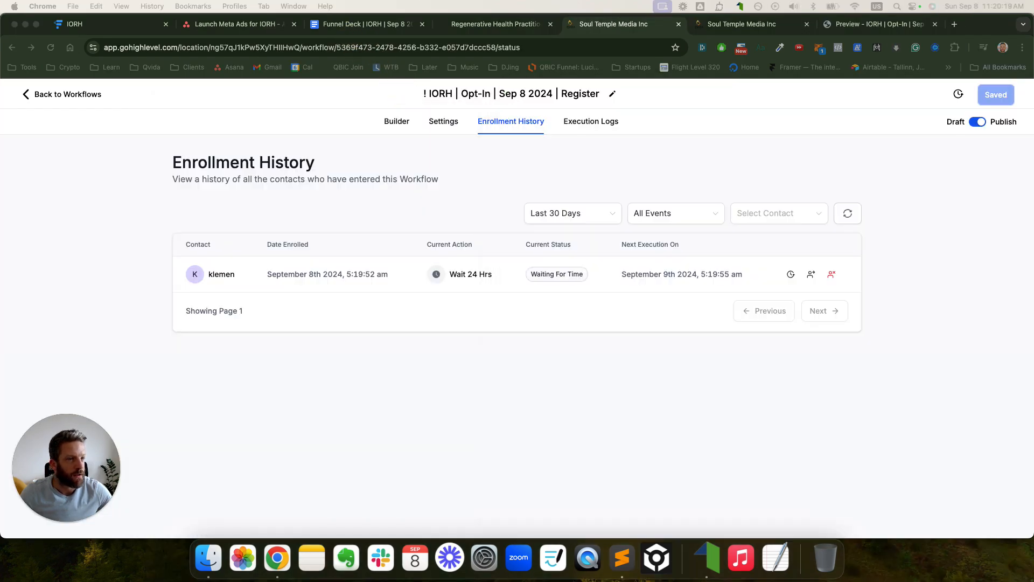
pyautogui.moveTo(1033, 81); pyautogui.dragTo(734, 37)
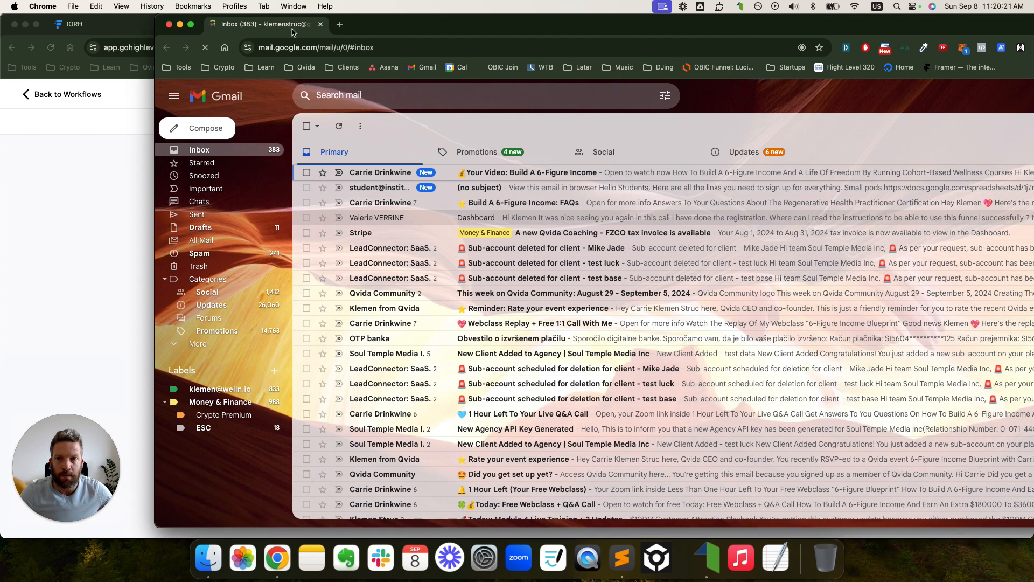
# - Find the test contact's 'Your Video: Build A 6-Figure Income' email by searching its recipient address
pyautogui.moveTo(291, 28); pyautogui.dragTo(839, 36)
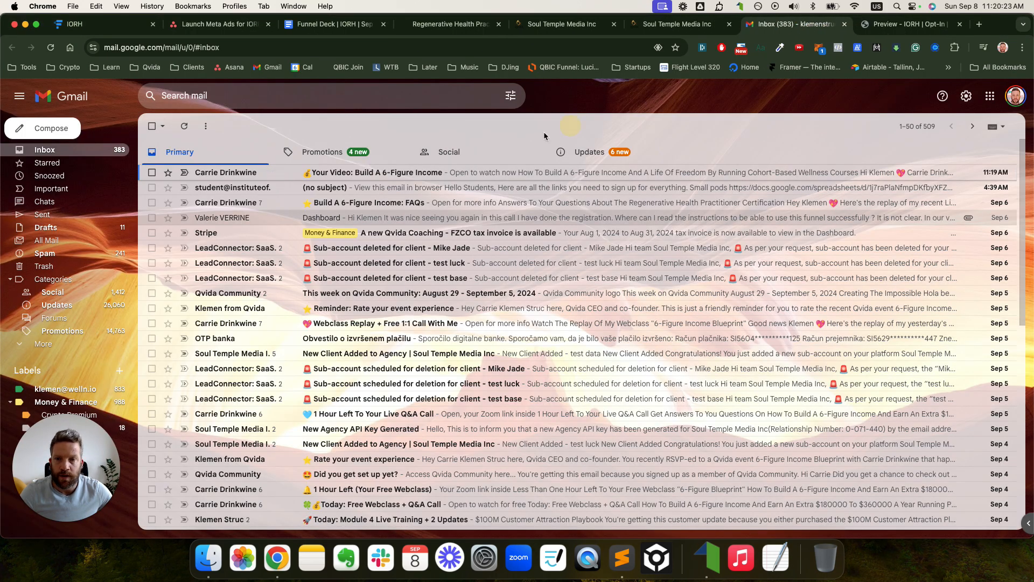
pyautogui.click(374, 174)
pyautogui.scroll(-2, 569, 242)
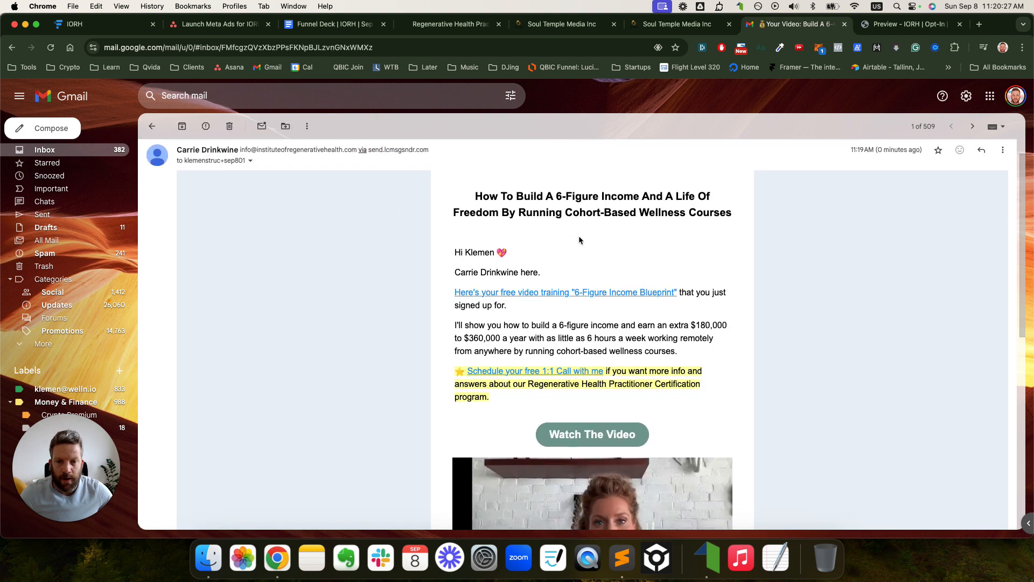
pyautogui.click(250, 161)
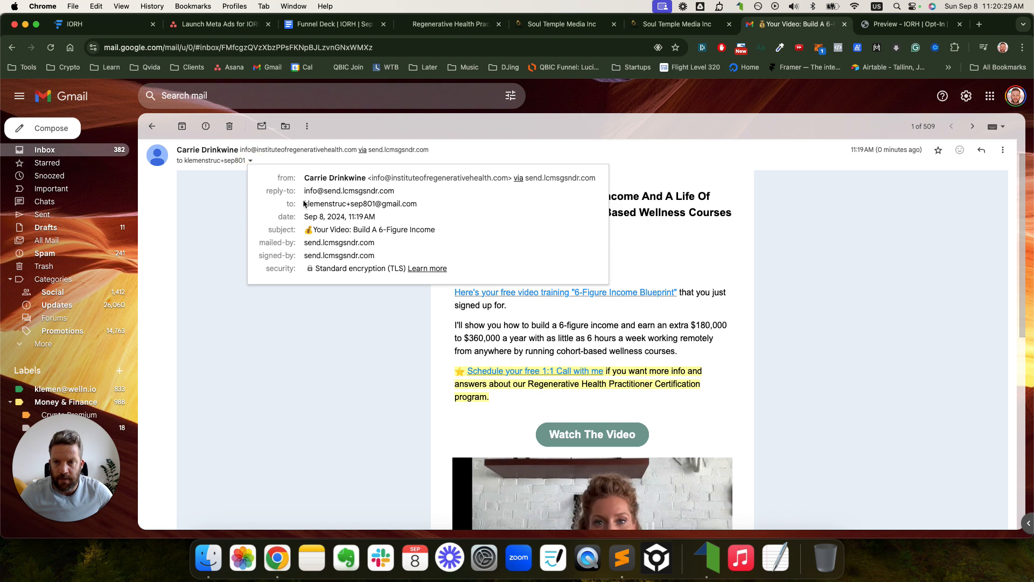
pyautogui.moveTo(304, 205); pyautogui.dragTo(415, 203)
pyautogui.press('super+c')
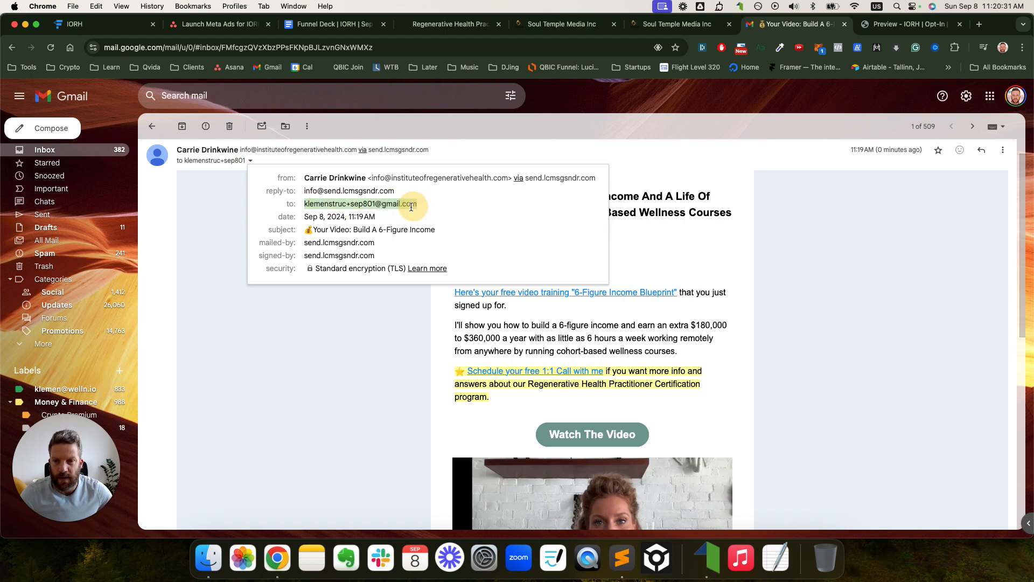
pyautogui.click(256, 102)
pyautogui.press('super+v')
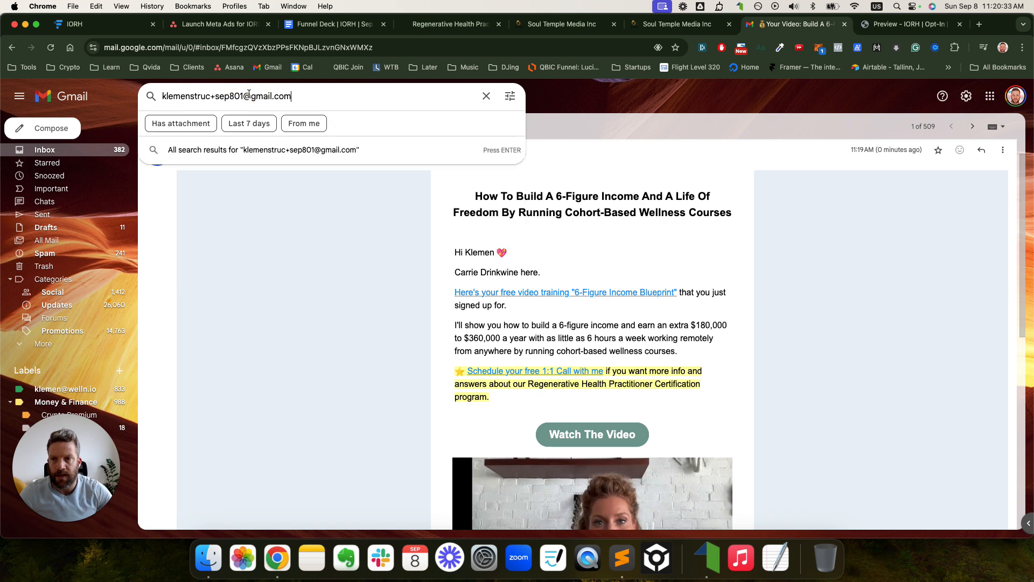
pyautogui.press('Return')
pyautogui.click(380, 222)
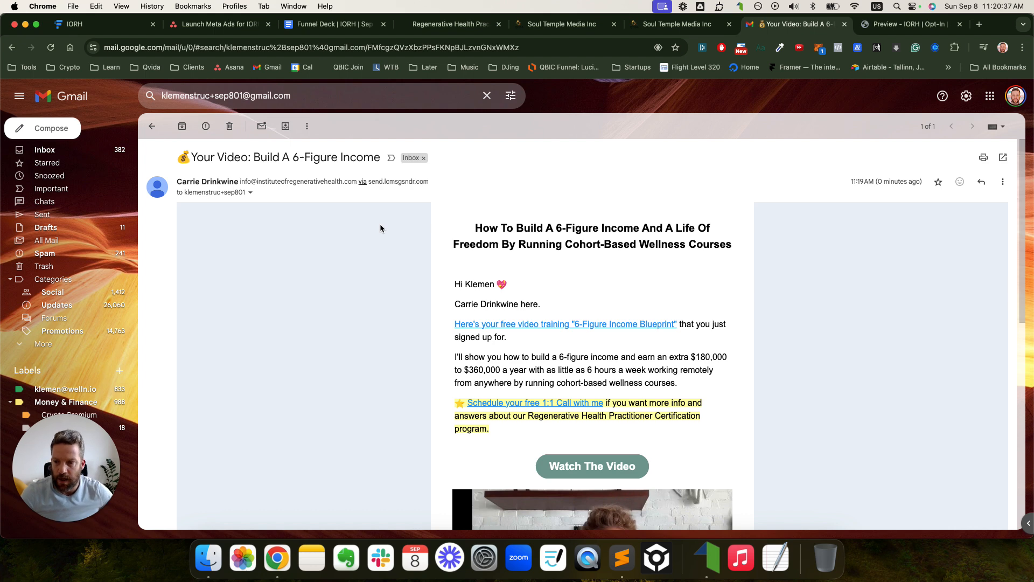
# - Verify the training and Watch The Video links open the certification page, then close those tabs and the opt-in preview
pyautogui.scroll(-2, 585, 290)
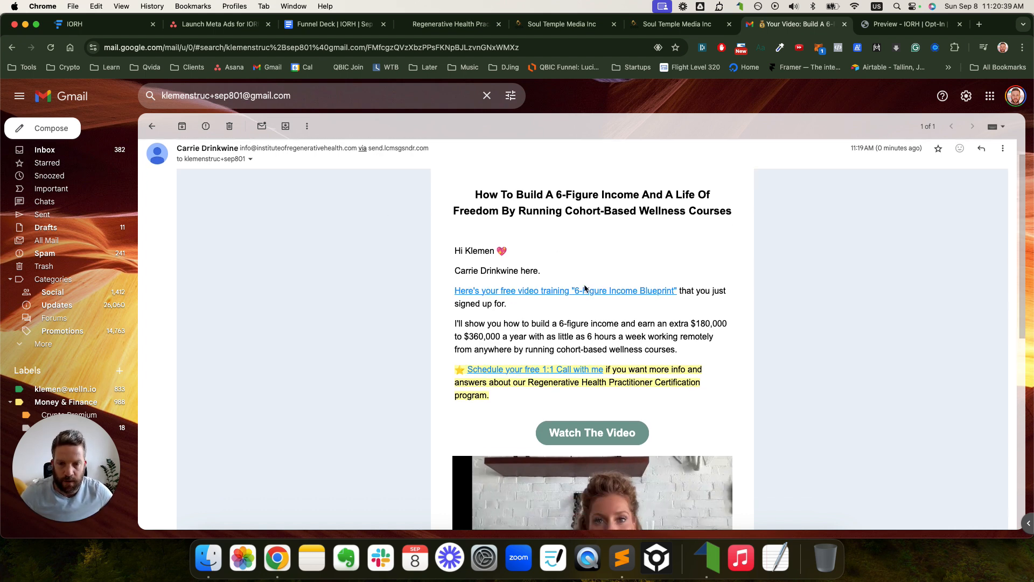
pyautogui.click(589, 269)
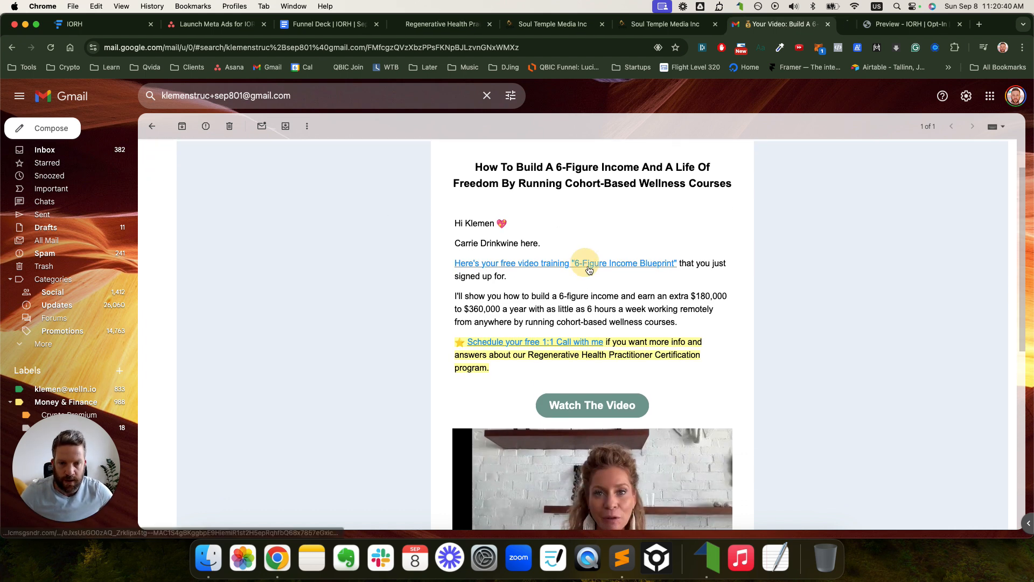
pyautogui.keyDown('super'); pyautogui.click(589, 403); pyautogui.keyUp('super')
pyautogui.scroll(-3, 636, 387)
pyautogui.keyDown('super'); pyautogui.click(630, 370); pyautogui.keyUp('super')
pyautogui.scroll(-2, 629, 370)
pyautogui.scroll(5, 630, 370)
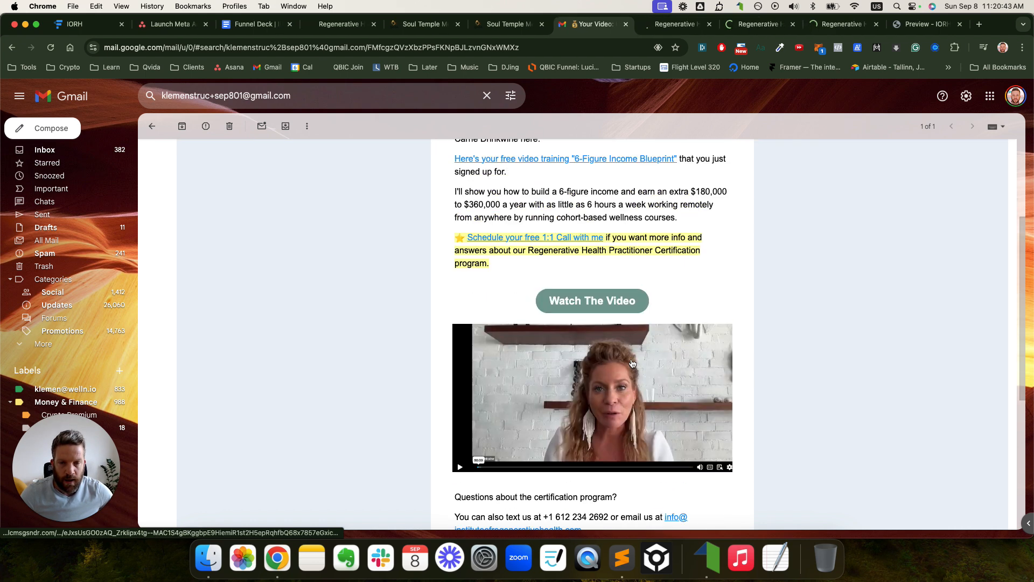
pyautogui.click(676, 31)
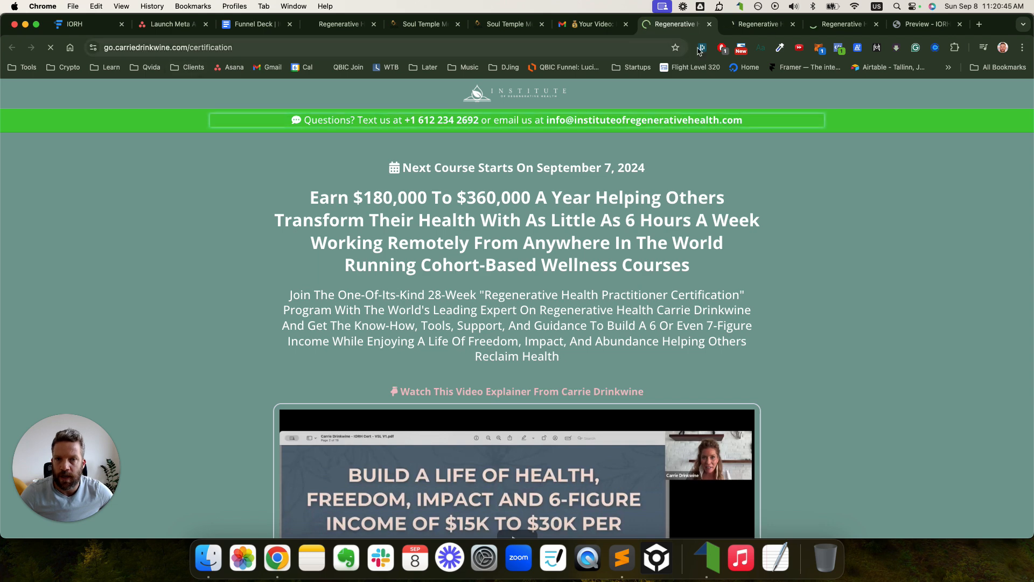
pyautogui.click(709, 24)
pyautogui.click(709, 24)
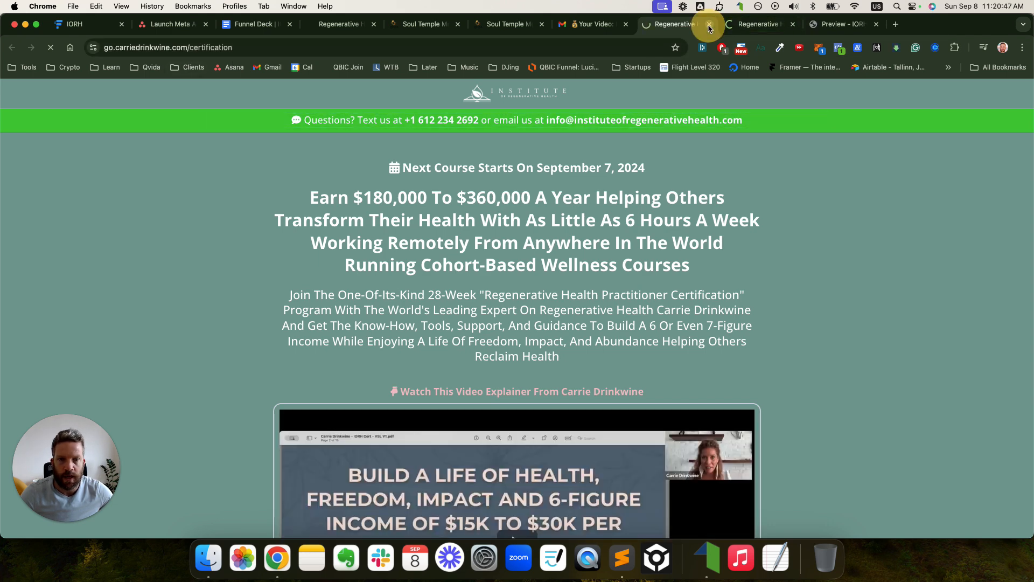
pyautogui.click(709, 25)
pyautogui.click(709, 25)
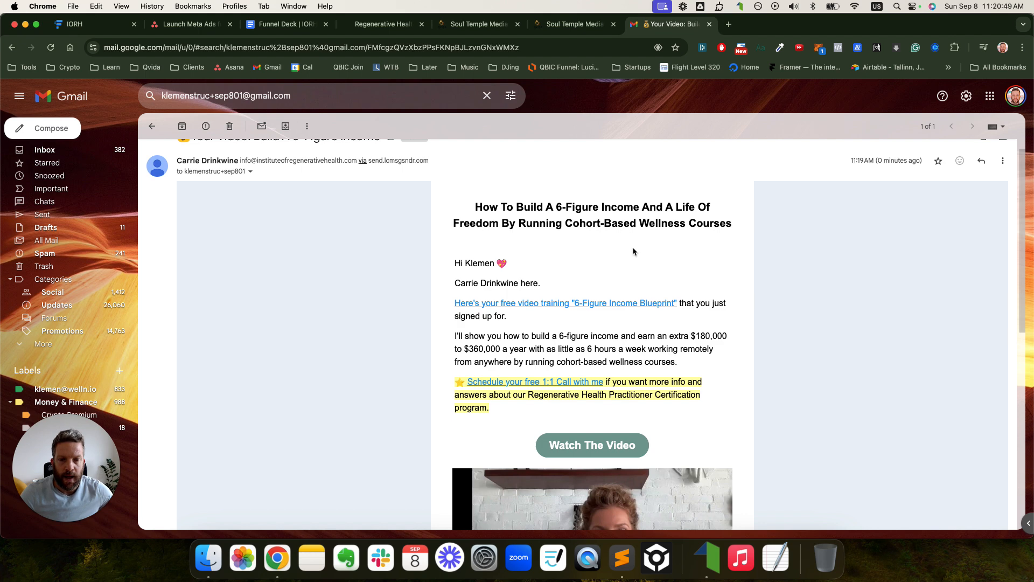
# - Verify the Schedule-a-call link opens the Calendly booking form, zoomed out to fit, then close it
pyautogui.keyDown('super'); pyautogui.click(593, 382); pyautogui.keyUp('super')
pyautogui.click(882, 27)
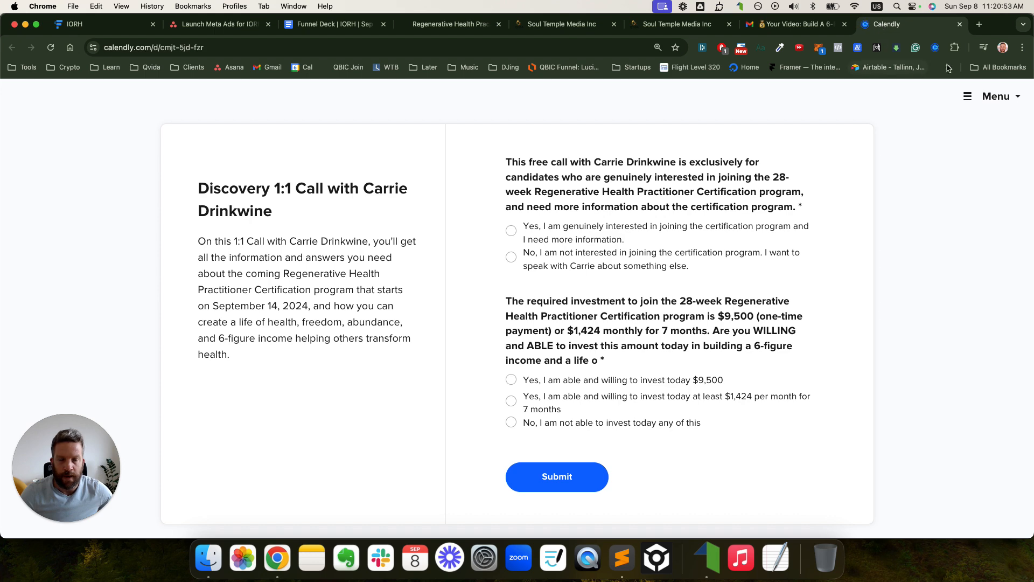
pyautogui.press('super+minus')
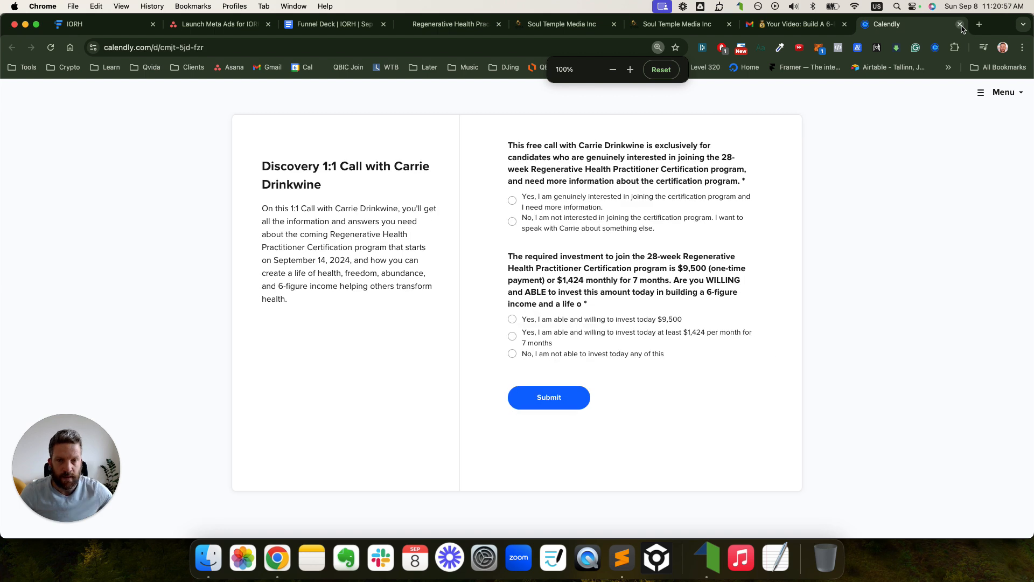
pyautogui.click(960, 24)
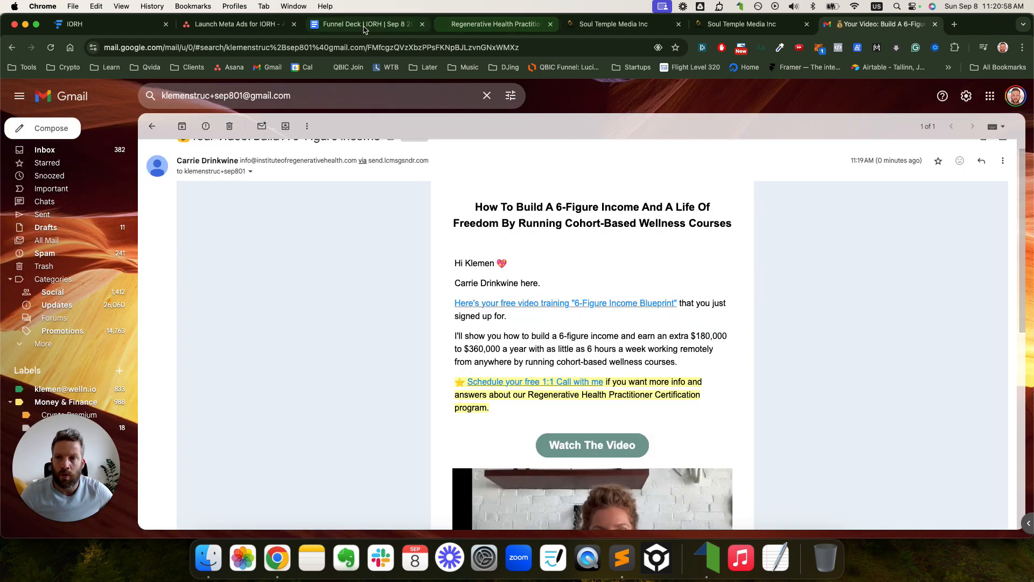
pyautogui.click(238, 24)
pyautogui.click(66, 283)
# - Mark the QA The Funnel subtask complete in Asana
pyautogui.click(43, 284)
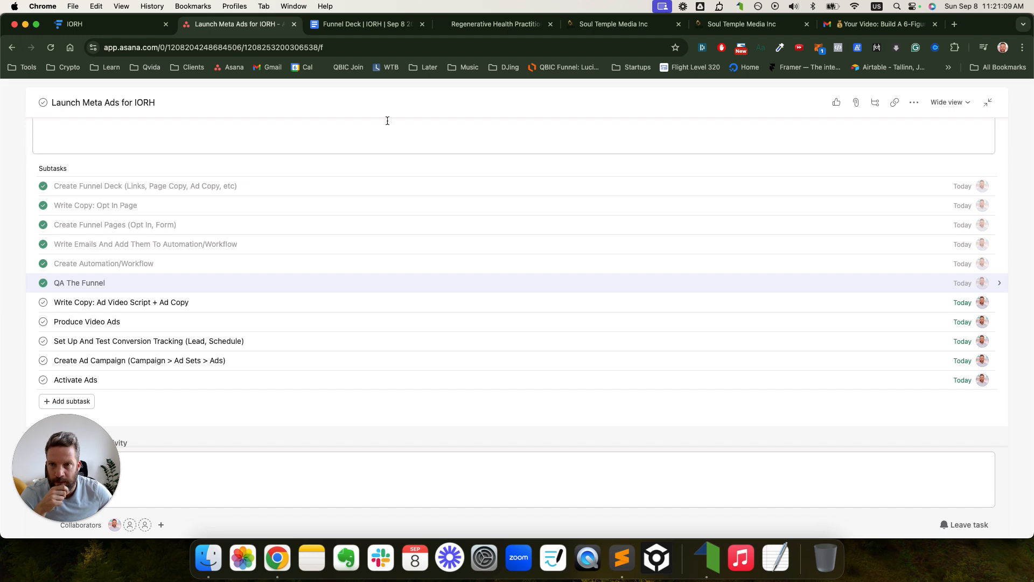
pyautogui.click(364, 24)
pyautogui.scroll(-20, 523, 255)
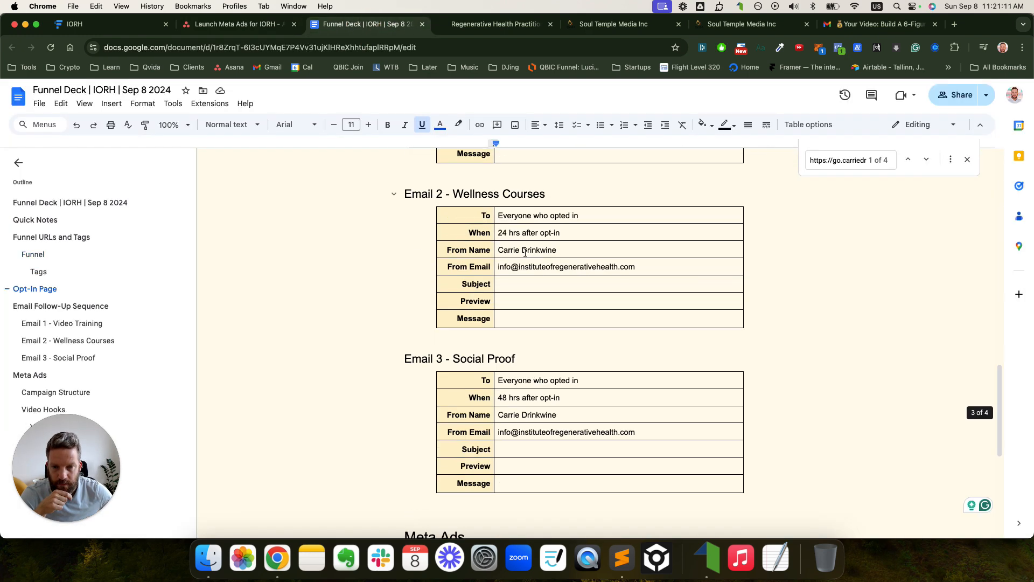
pyautogui.click(361, 246)
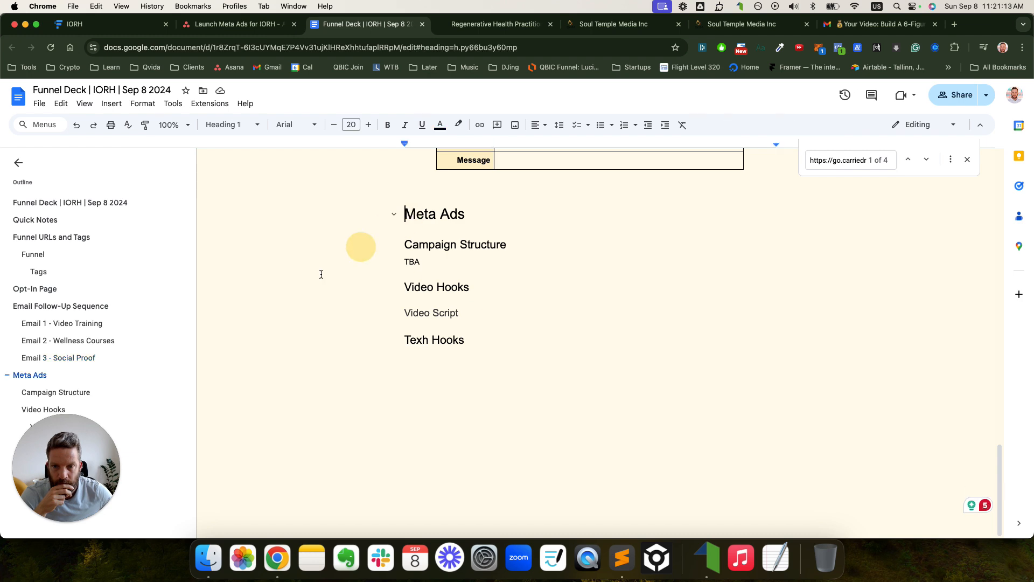
# - Move Create Ad Campaign up under QA The Funnel and delete the temporary placeholder subtask
pyautogui.hotkey('ctrl', 'shift', 'Tab')
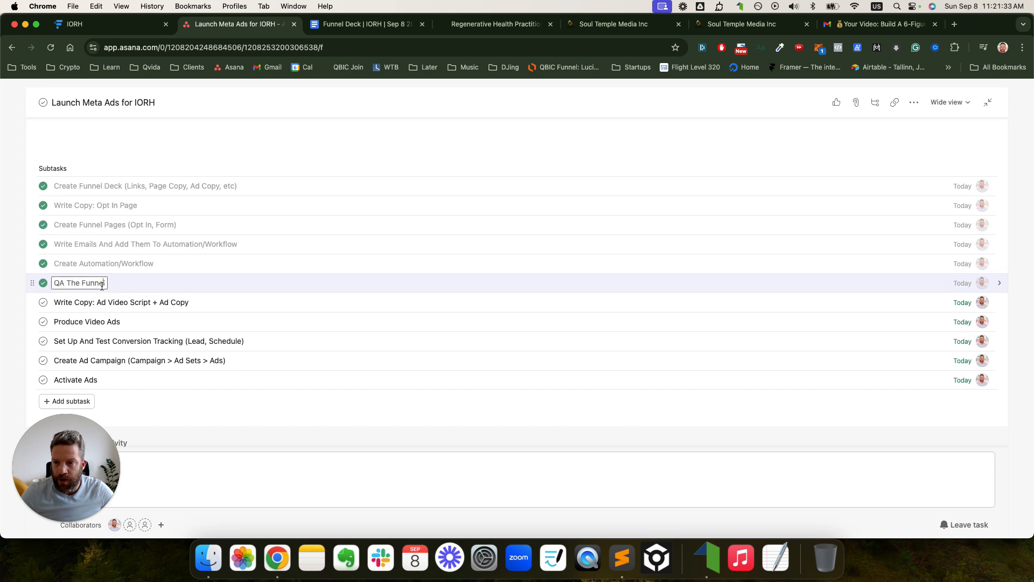
pyautogui.press('Return')
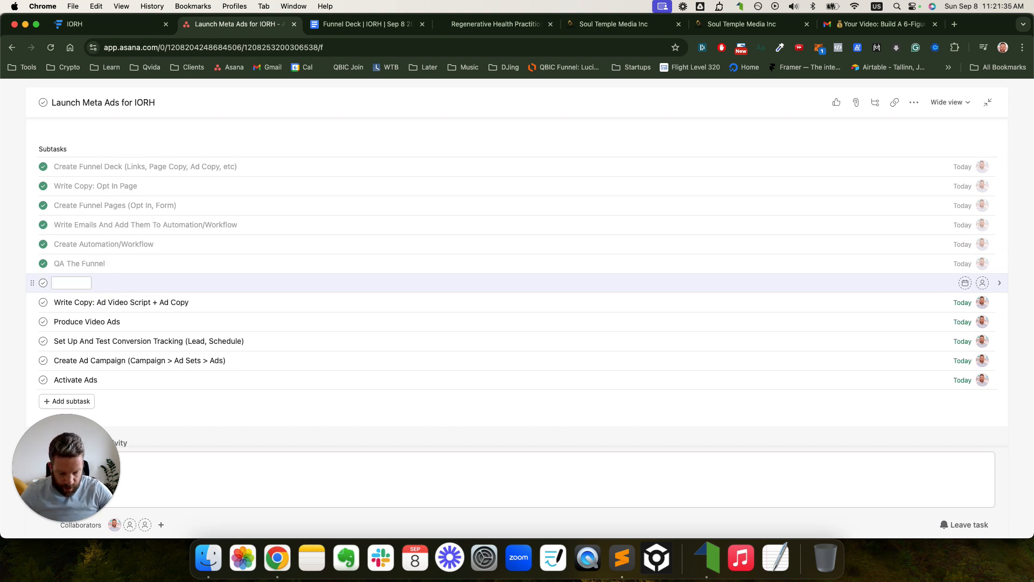
pyautogui.write('Create')
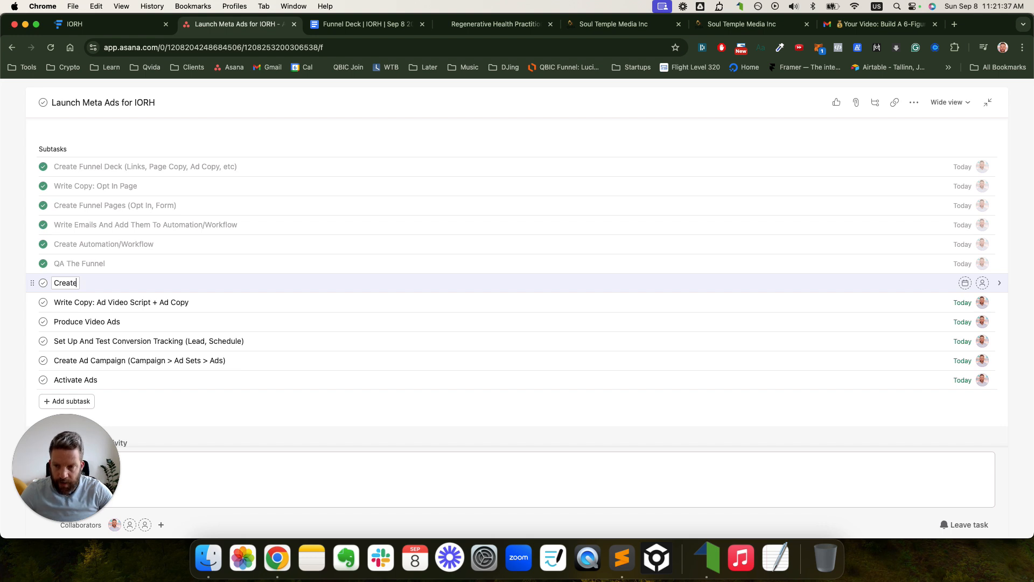
pyautogui.moveTo(32, 360); pyautogui.dragTo(40, 300)
pyautogui.doubleClick(67, 282)
pyautogui.press('BackSpace')
pyautogui.press('BackSpace')
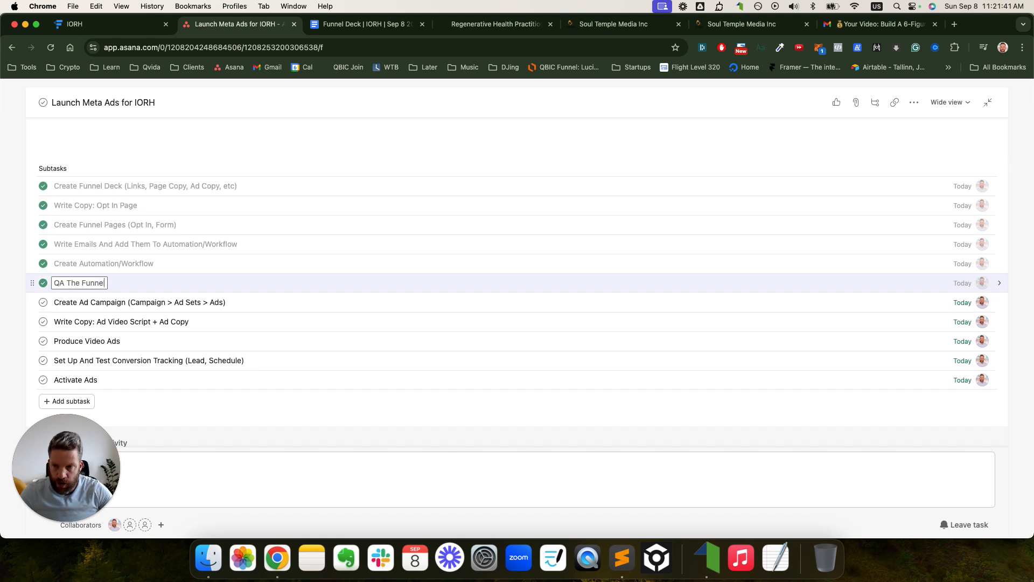
pyautogui.click(358, 24)
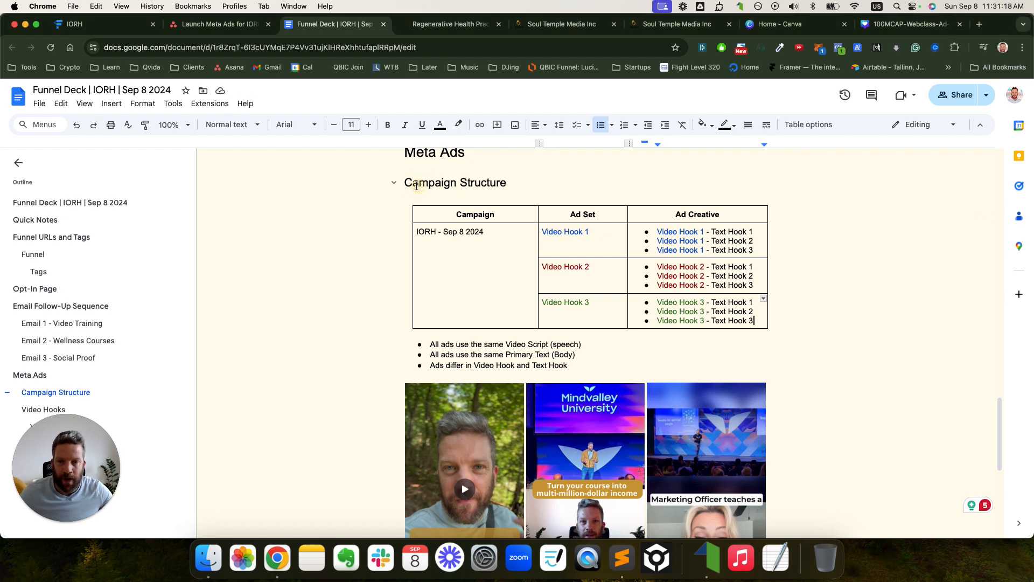
pyautogui.moveTo(403, 183); pyautogui.dragTo(460, 183)
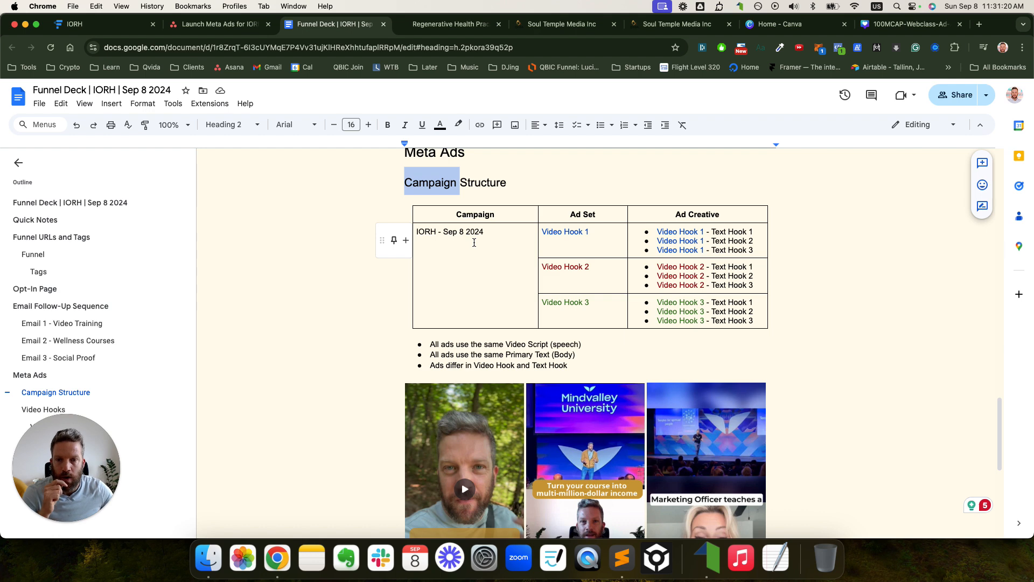
pyautogui.moveTo(487, 232); pyautogui.dragTo(416, 231)
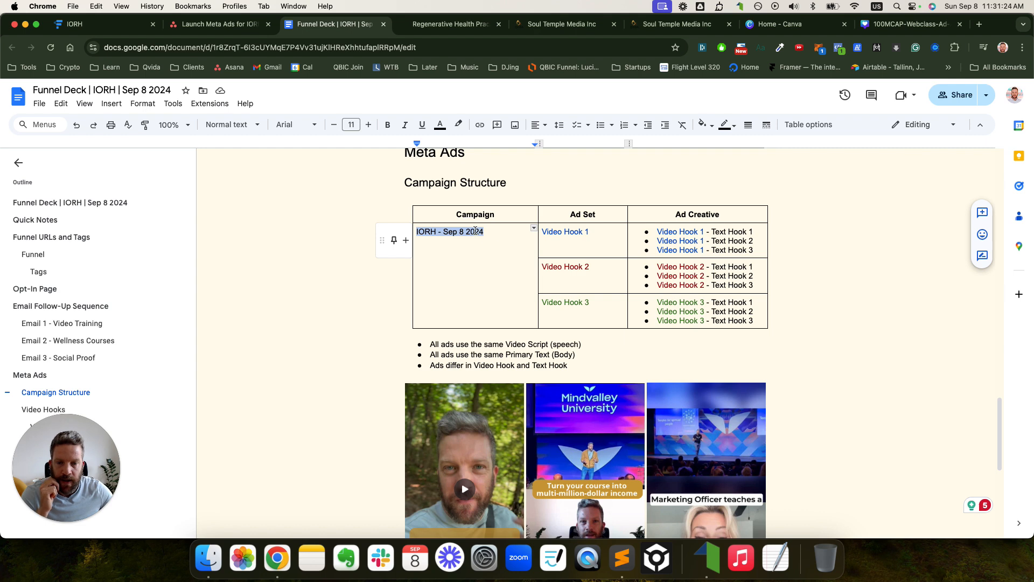
pyautogui.click(476, 232)
pyautogui.moveTo(584, 232); pyautogui.dragTo(590, 309)
pyautogui.click(545, 233)
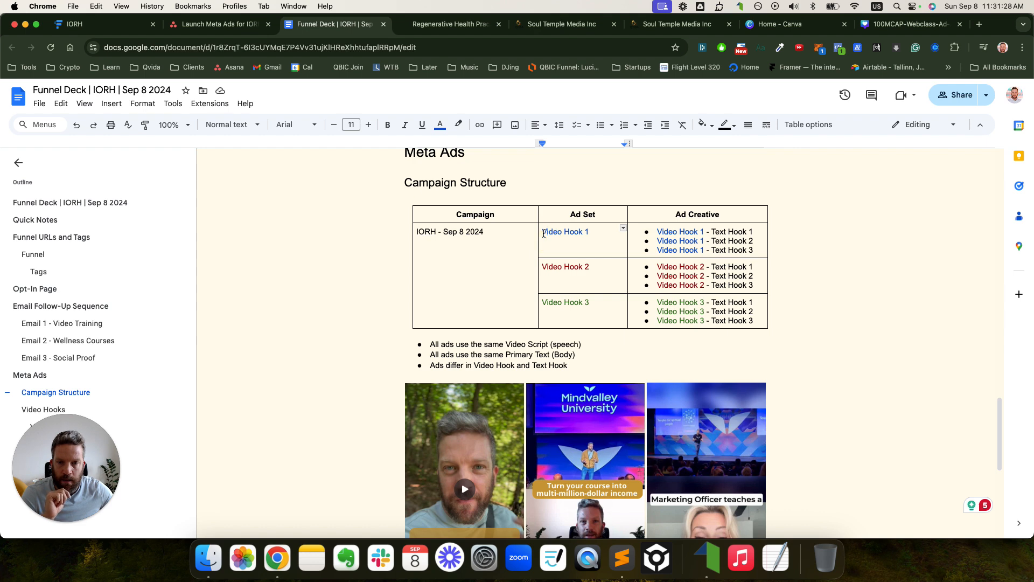
pyautogui.moveTo(543, 233); pyautogui.dragTo(598, 233)
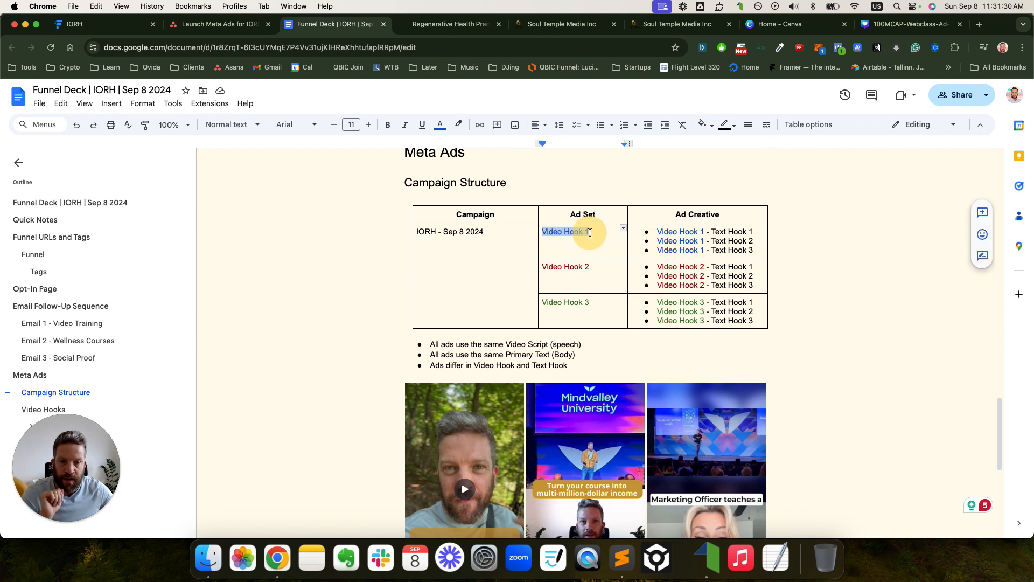
pyautogui.moveTo(543, 268); pyautogui.dragTo(579, 268)
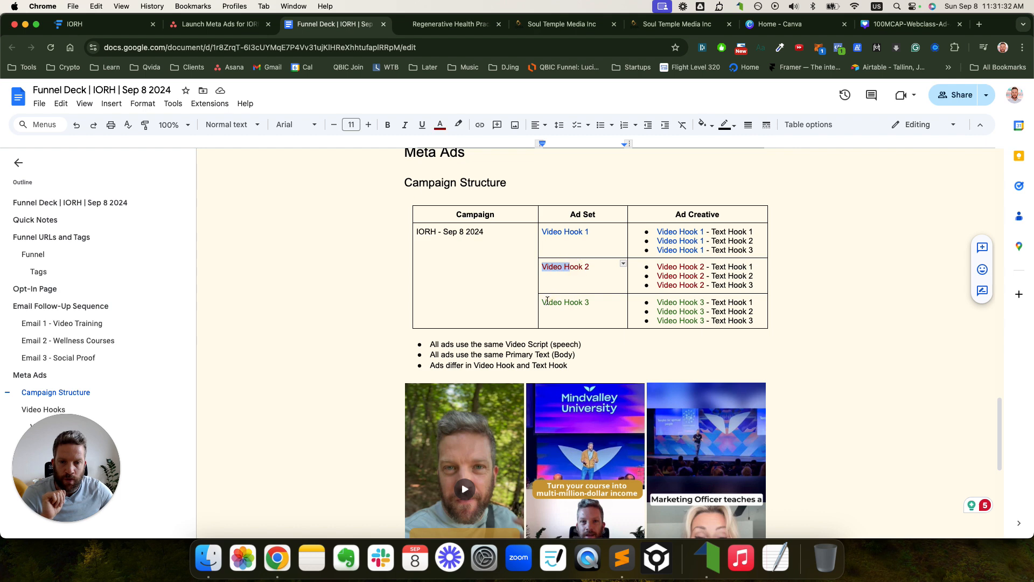
pyautogui.moveTo(542, 302); pyautogui.dragTo(581, 305)
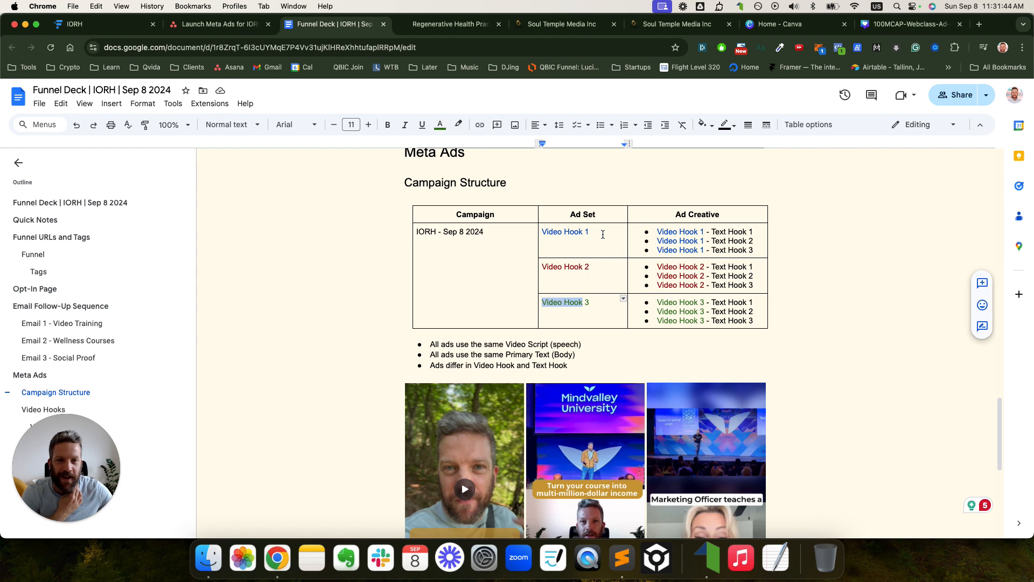
pyautogui.click(620, 232)
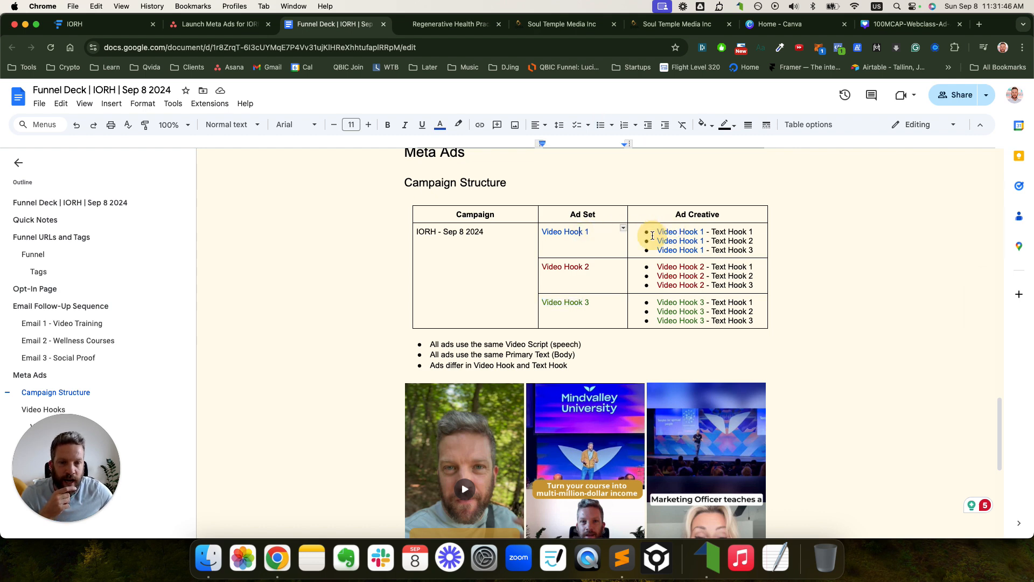
pyautogui.moveTo(657, 232); pyautogui.dragTo(752, 249)
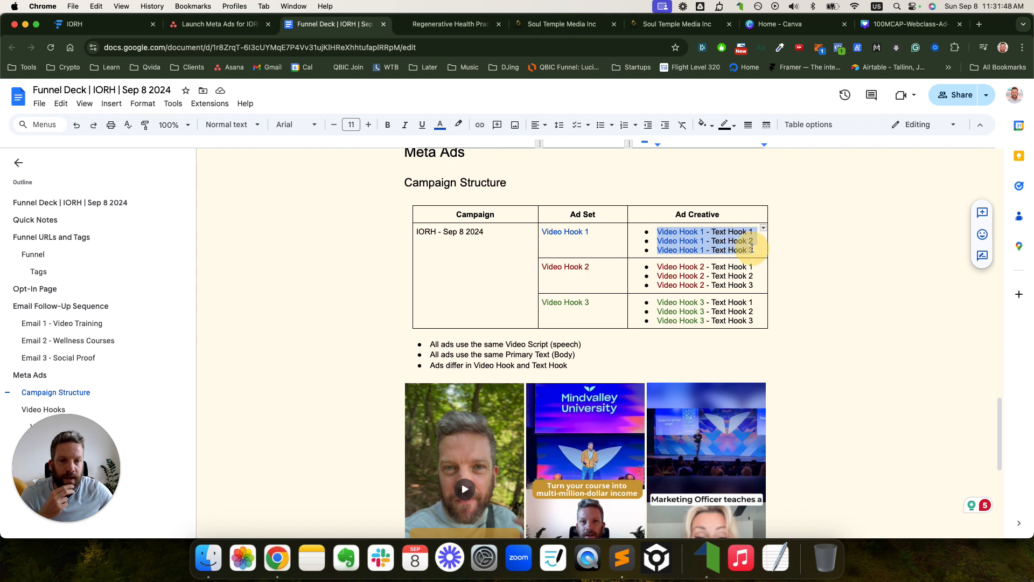
pyautogui.click(753, 249)
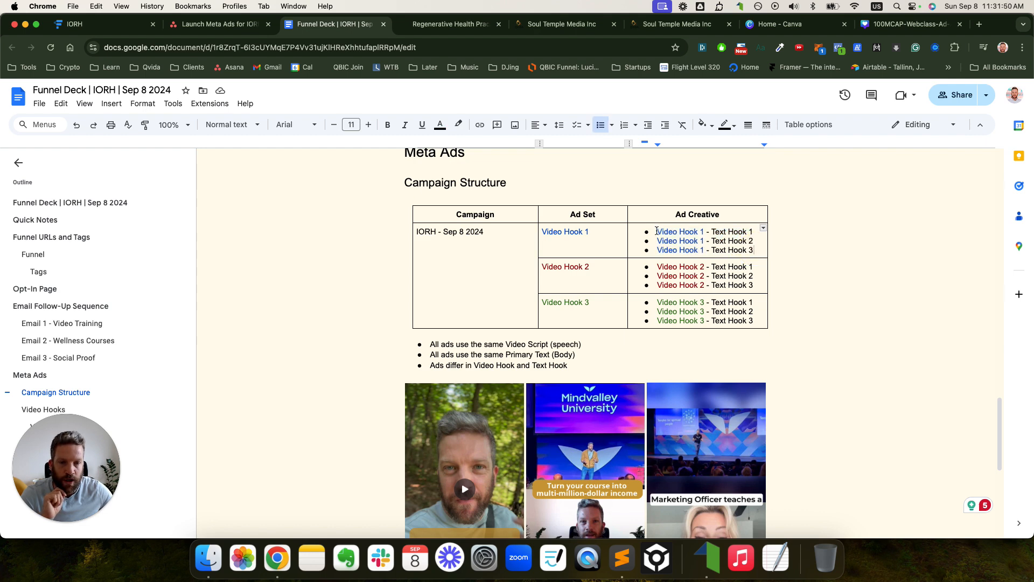
pyautogui.moveTo(658, 231); pyautogui.dragTo(694, 232)
pyautogui.moveTo(611, 233); pyautogui.dragTo(551, 232)
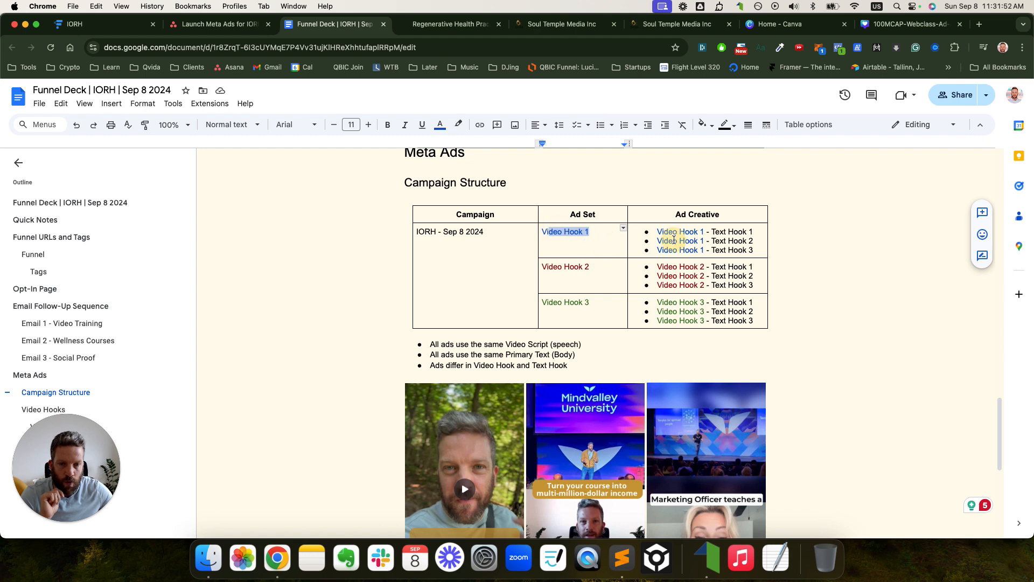
pyautogui.click(664, 238)
pyautogui.moveTo(657, 233); pyautogui.dragTo(750, 232)
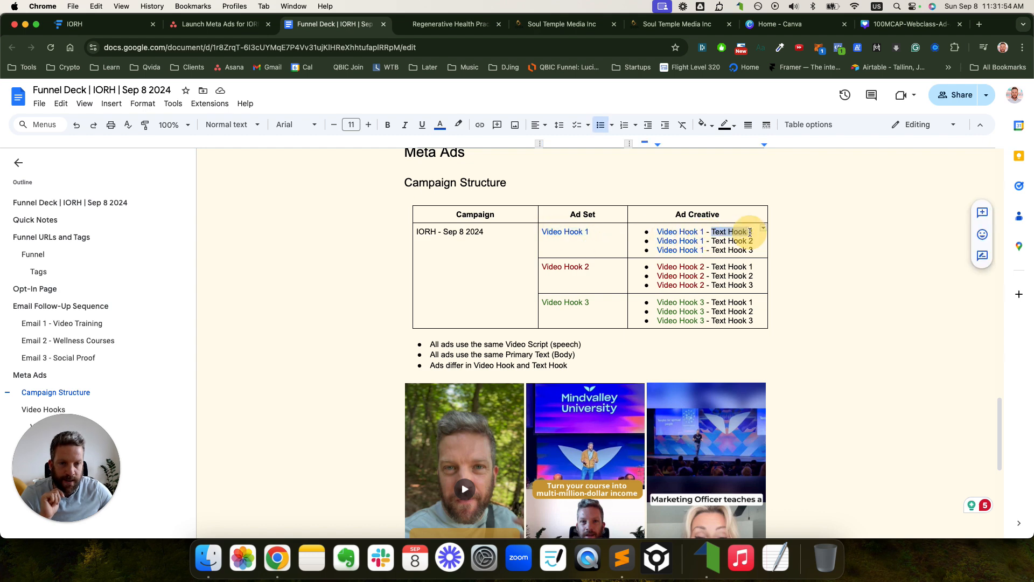
pyautogui.moveTo(658, 242); pyautogui.dragTo(751, 243)
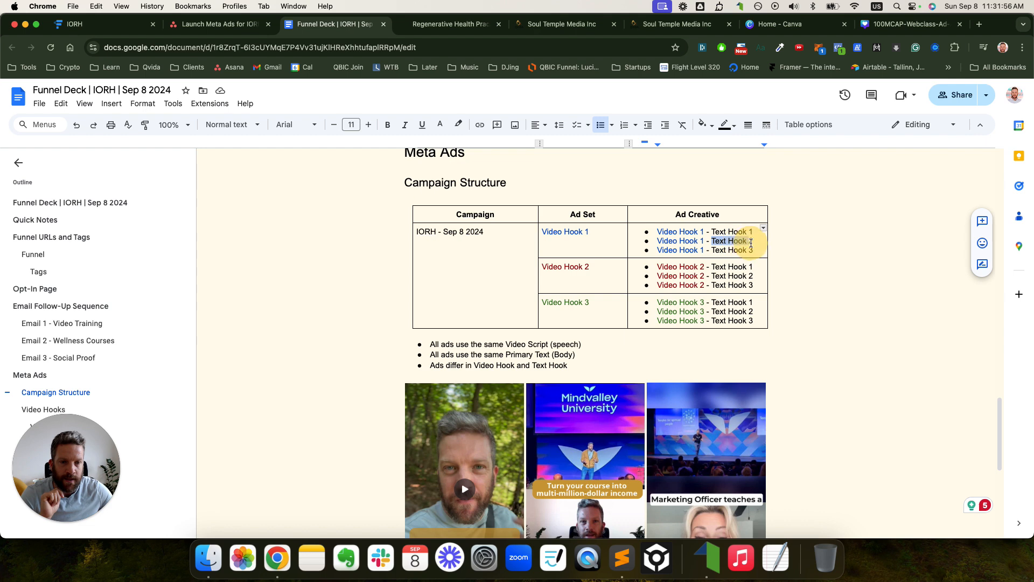
pyautogui.moveTo(657, 251); pyautogui.dragTo(679, 251)
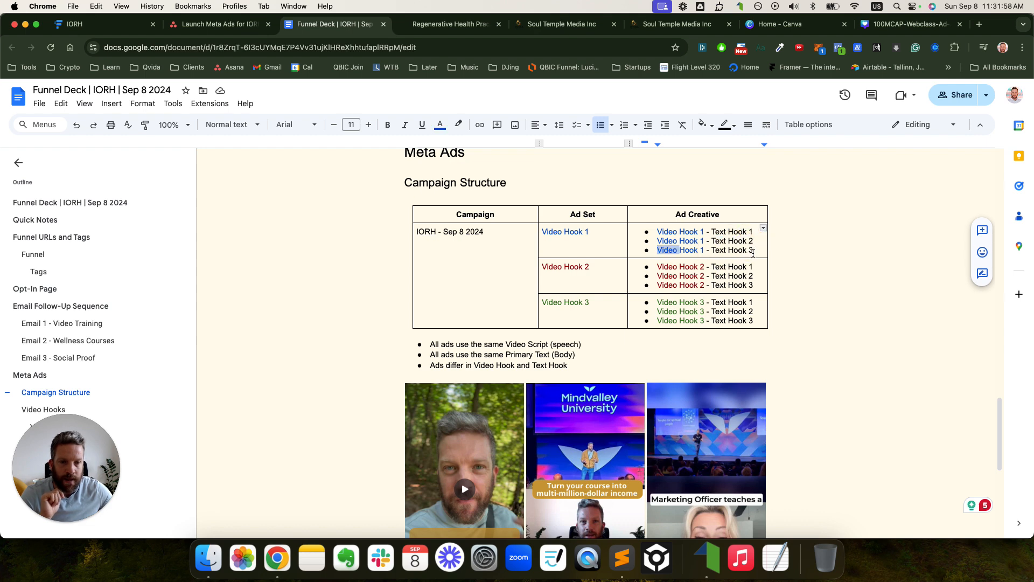
pyautogui.moveTo(753, 252); pyautogui.dragTo(712, 251)
pyautogui.moveTo(658, 233); pyautogui.dragTo(754, 233)
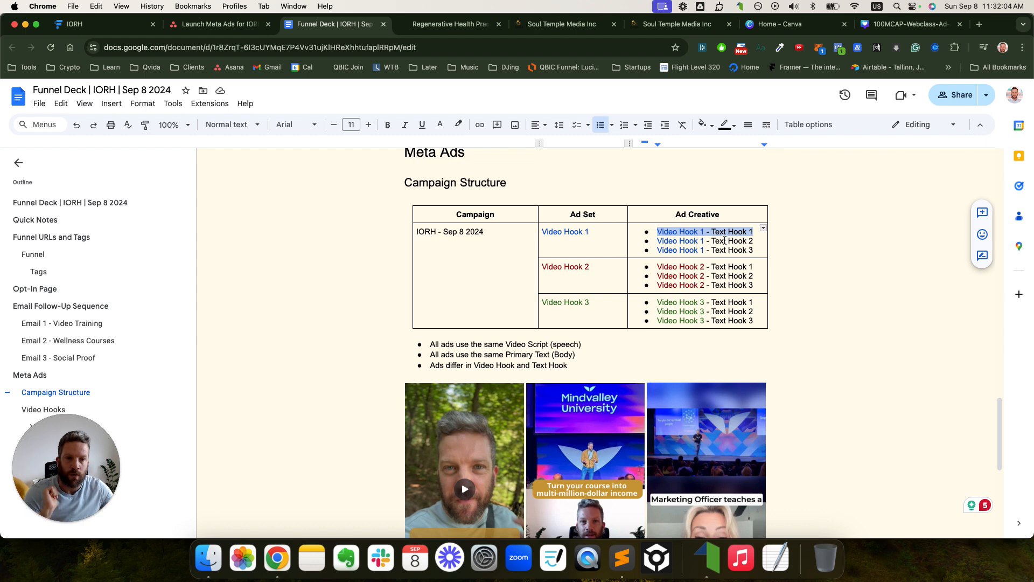
pyautogui.scroll(-1, 724, 241)
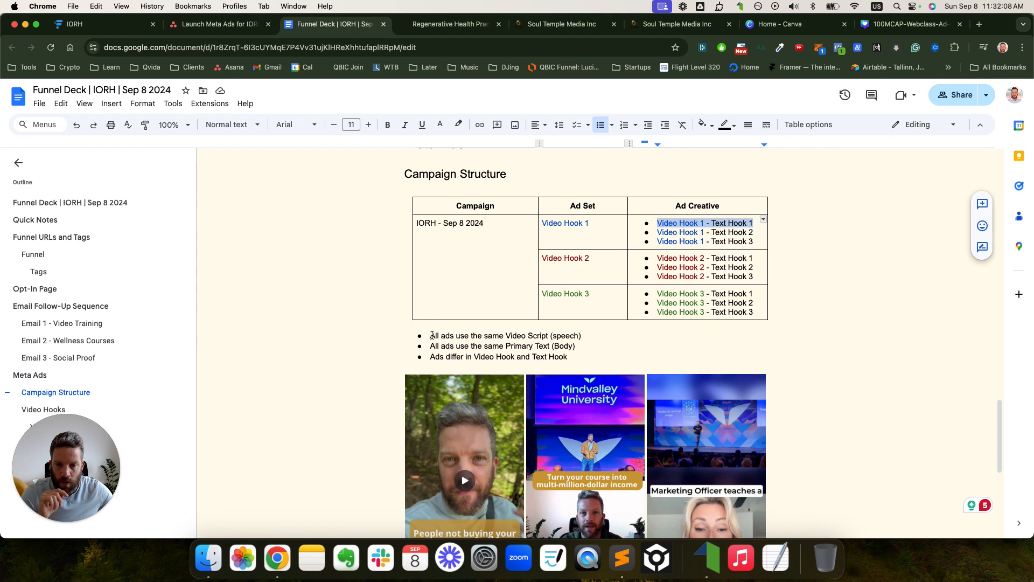
pyautogui.moveTo(430, 335); pyautogui.dragTo(580, 336)
pyautogui.click(582, 335)
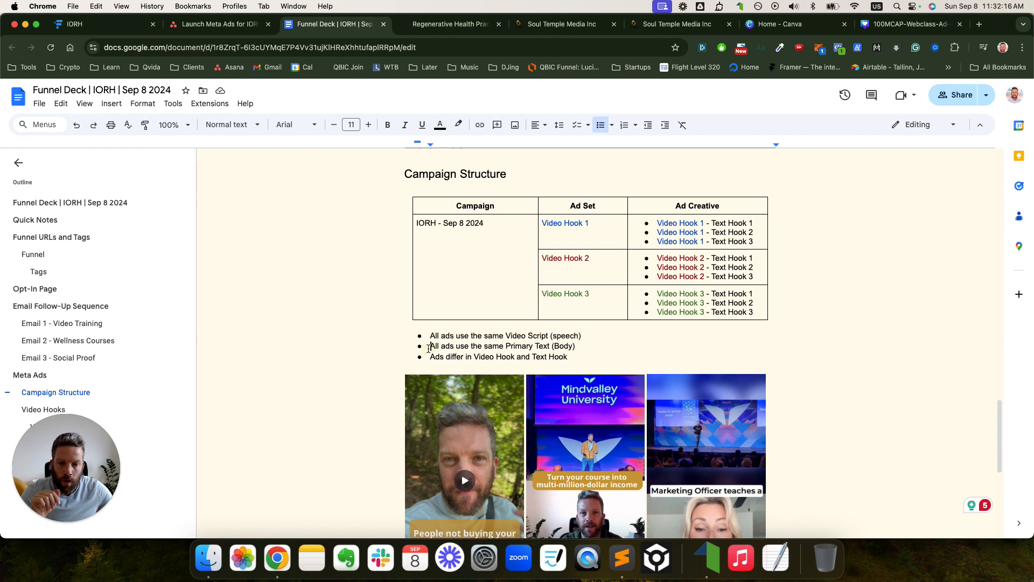
pyautogui.moveTo(431, 346); pyautogui.dragTo(484, 345)
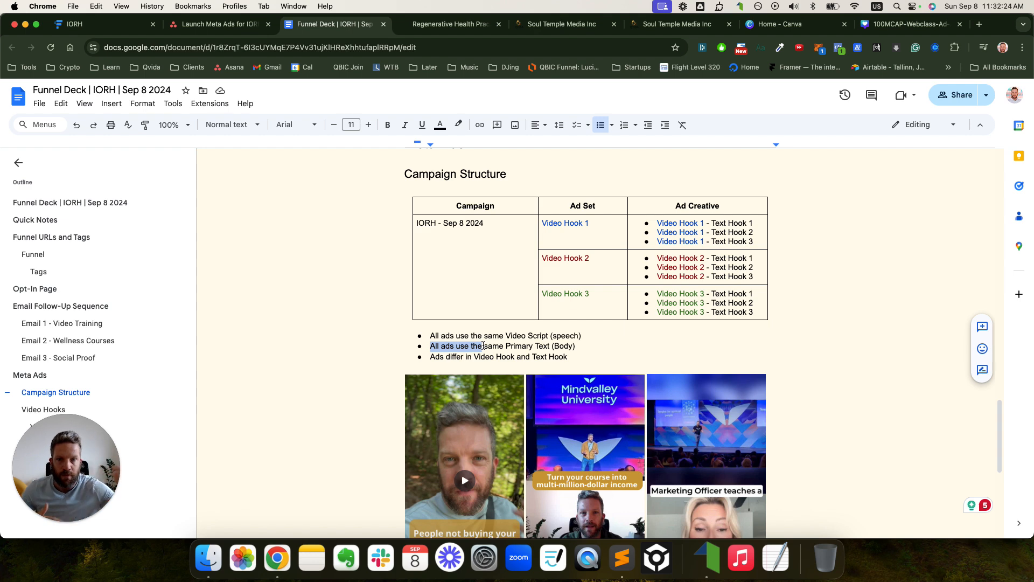
pyautogui.click(431, 358)
pyautogui.moveTo(431, 357); pyautogui.dragTo(548, 360)
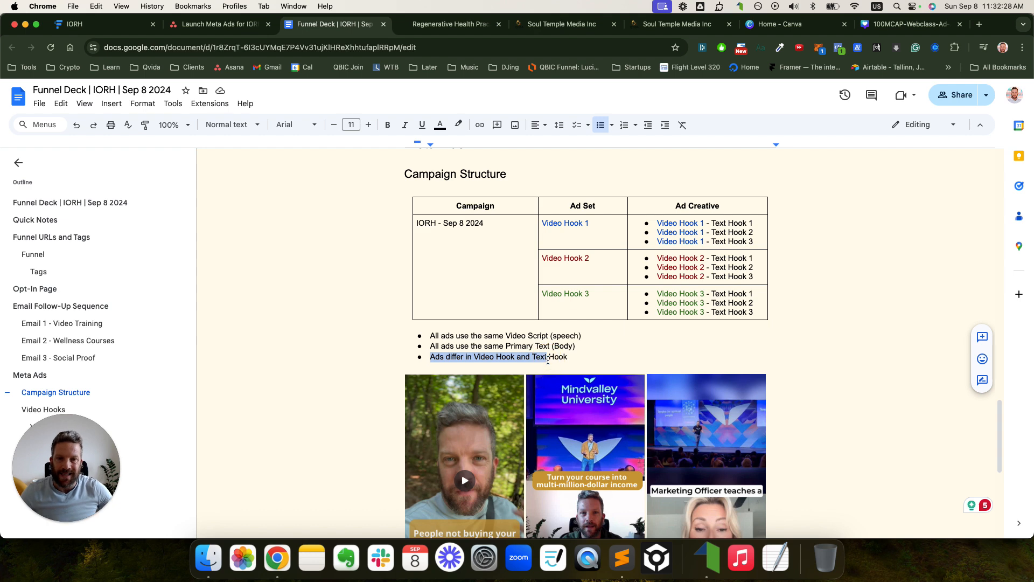
pyautogui.scroll(-2, 548, 359)
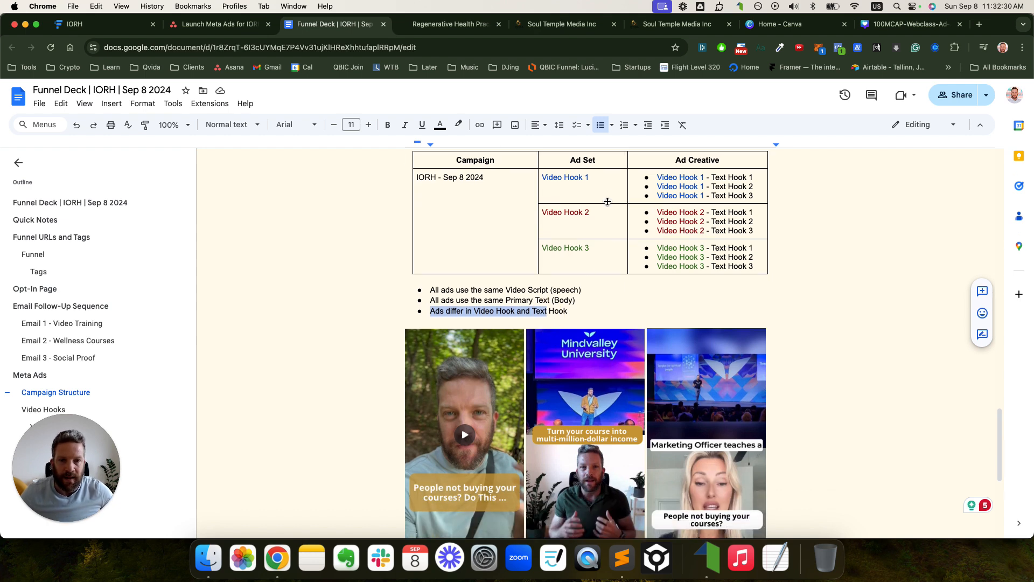
pyautogui.moveTo(590, 179); pyautogui.dragTo(548, 178)
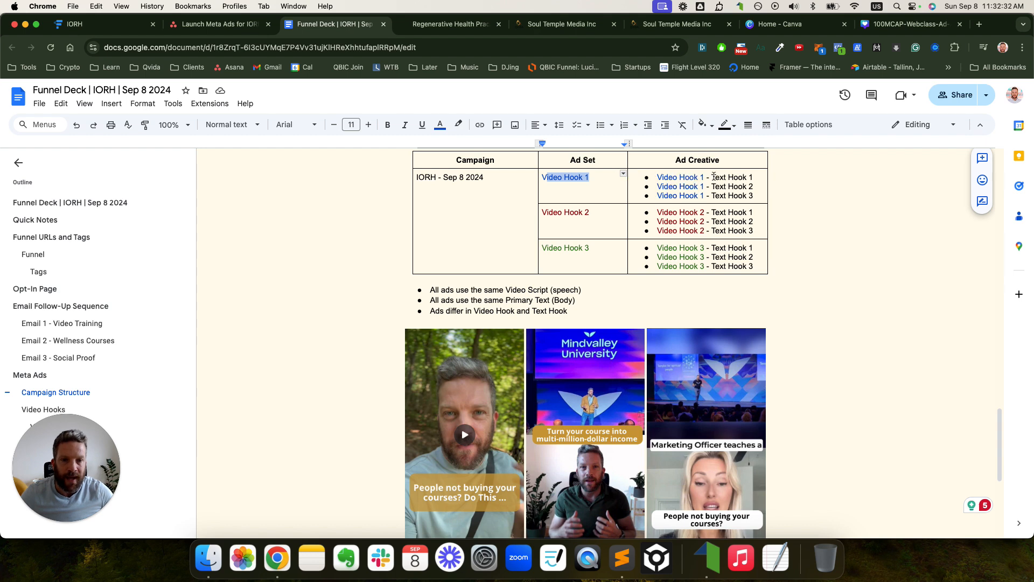
pyautogui.moveTo(713, 177); pyautogui.dragTo(742, 179)
pyautogui.scroll(-2, 658, 270)
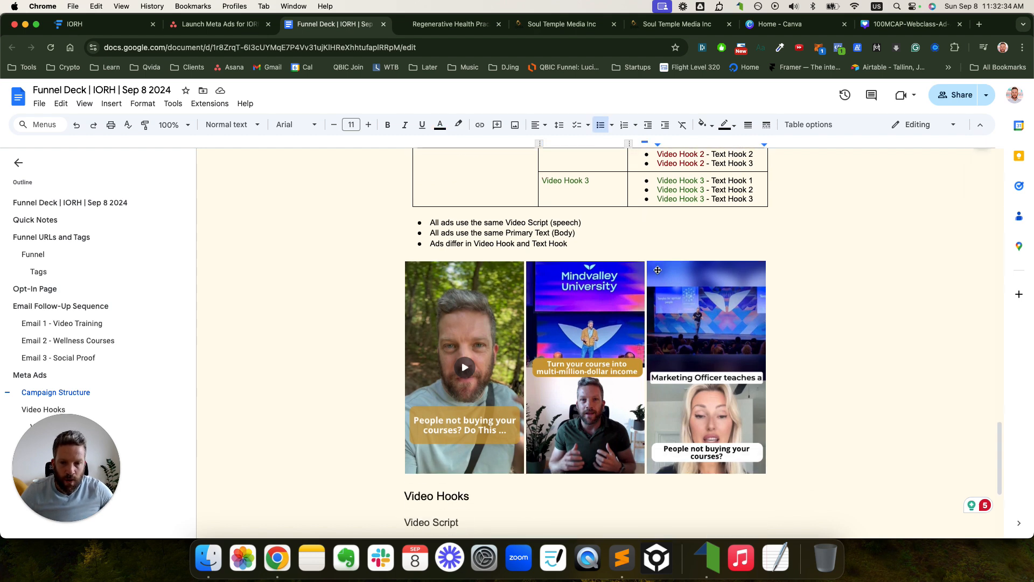
pyautogui.click(497, 278)
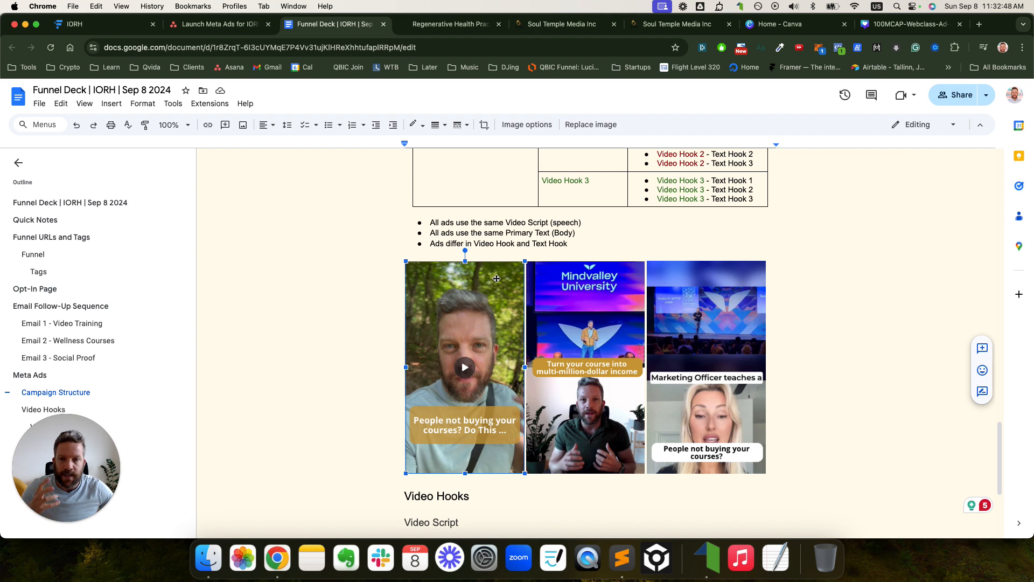
pyautogui.scroll(2, 601, 274)
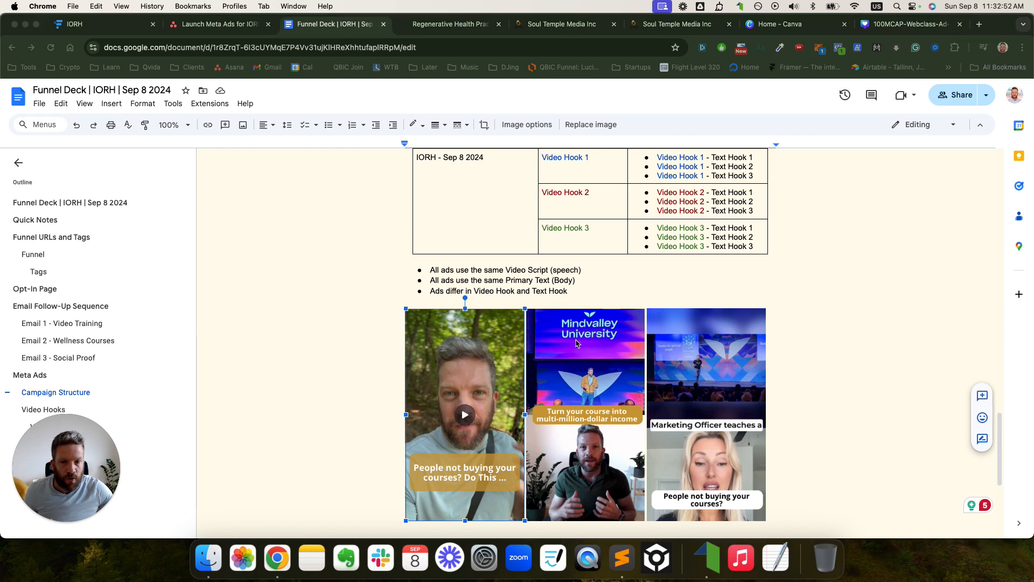
pyautogui.moveTo(411, 309)
pyautogui.mouseDown()
pyautogui.moveTo(398, 323)
pyautogui.moveTo(401, 522)
pyautogui.moveTo(503, 523)
pyautogui.moveTo(527, 502)
pyautogui.moveTo(522, 307)
pyautogui.moveTo(399, 311)
pyautogui.mouseUp()
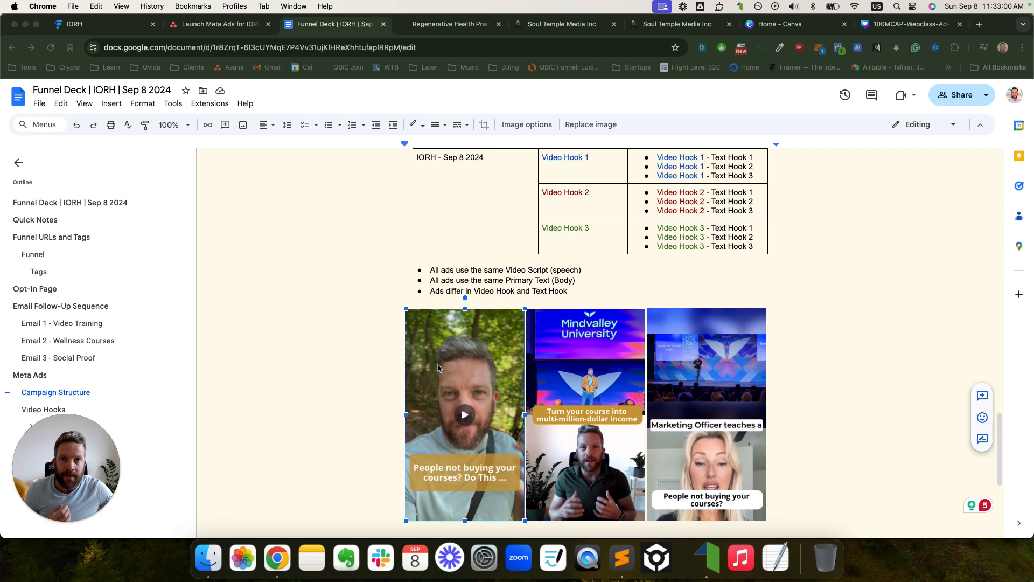
pyautogui.moveTo(428, 455)
pyautogui.mouseDown()
pyautogui.moveTo(414, 456)
pyautogui.moveTo(414, 491)
pyautogui.moveTo(518, 488)
pyautogui.moveTo(518, 461)
pyautogui.moveTo(424, 454)
pyautogui.mouseUp()
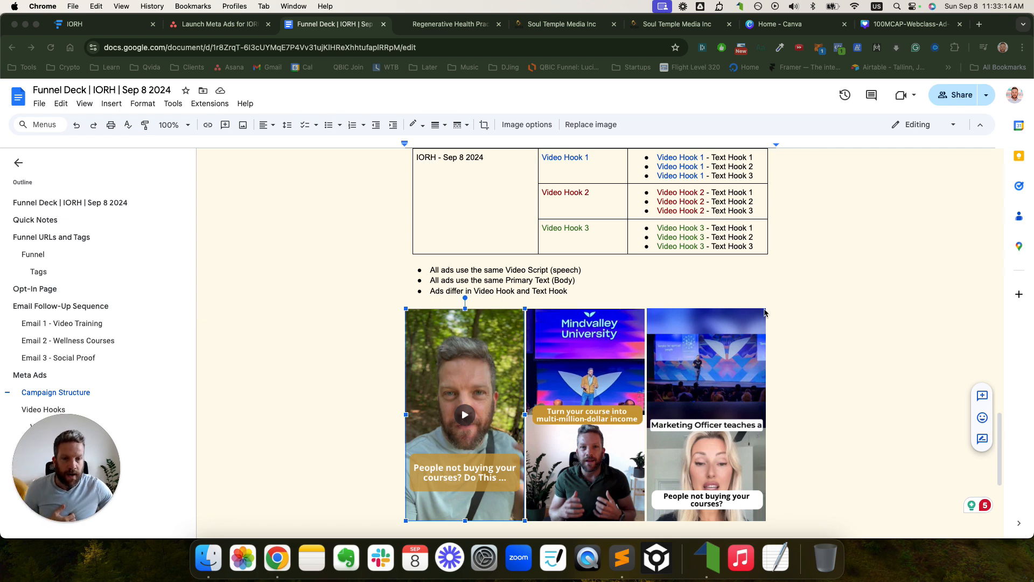
pyautogui.click(533, 274)
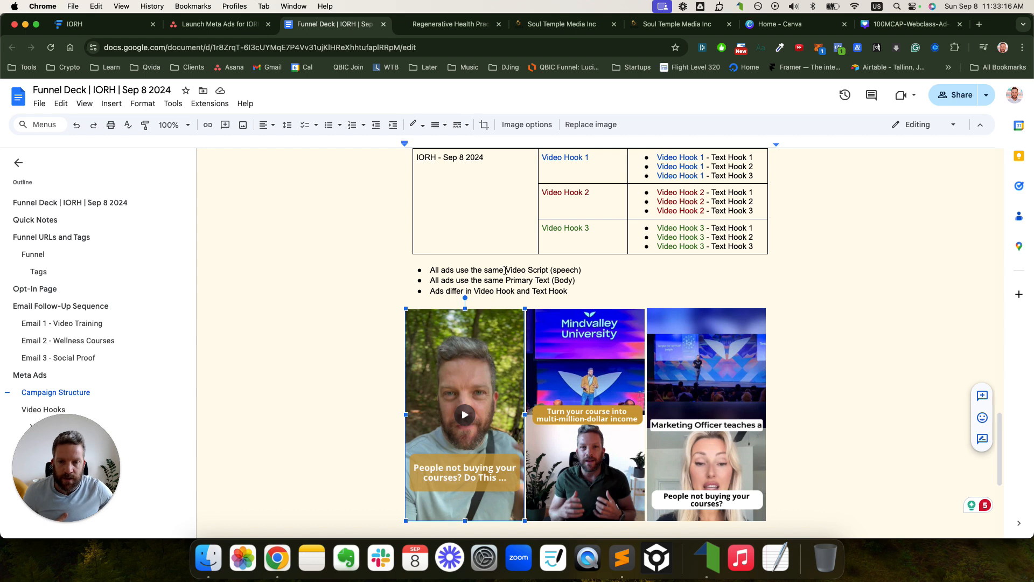
pyautogui.moveTo(505, 270); pyautogui.dragTo(576, 270)
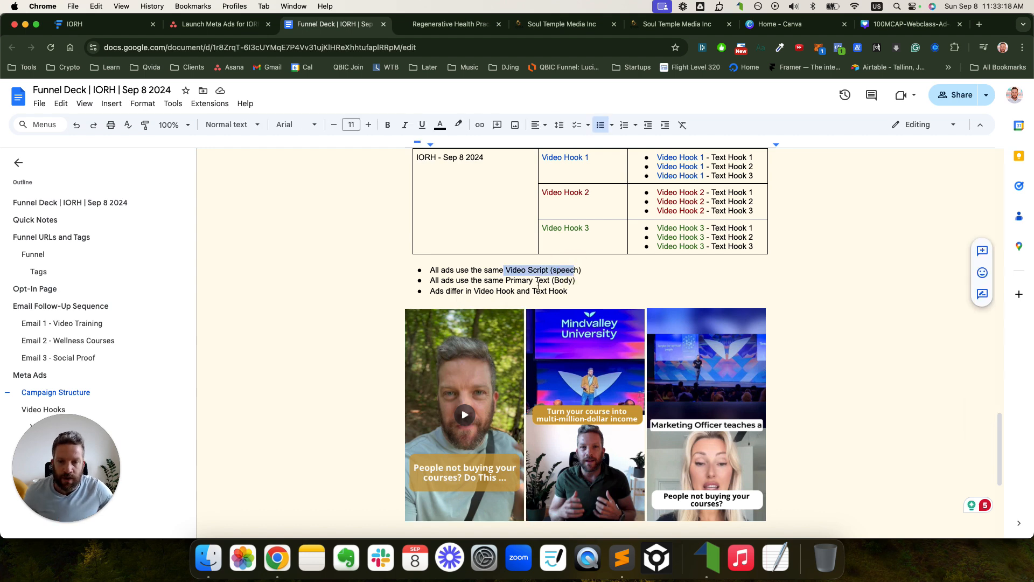
pyautogui.moveTo(506, 280); pyautogui.dragTo(558, 280)
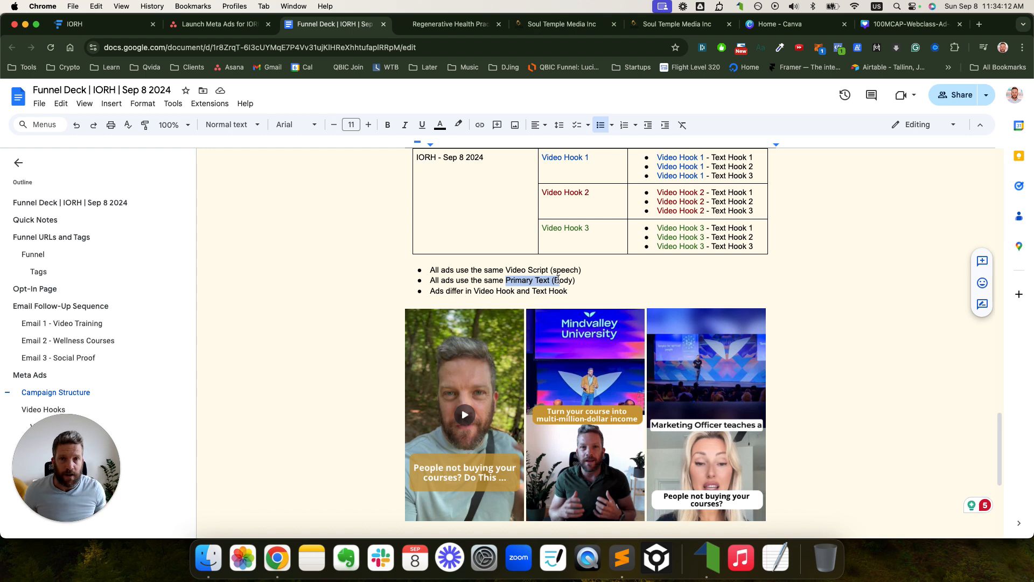
pyautogui.scroll(-1, 558, 280)
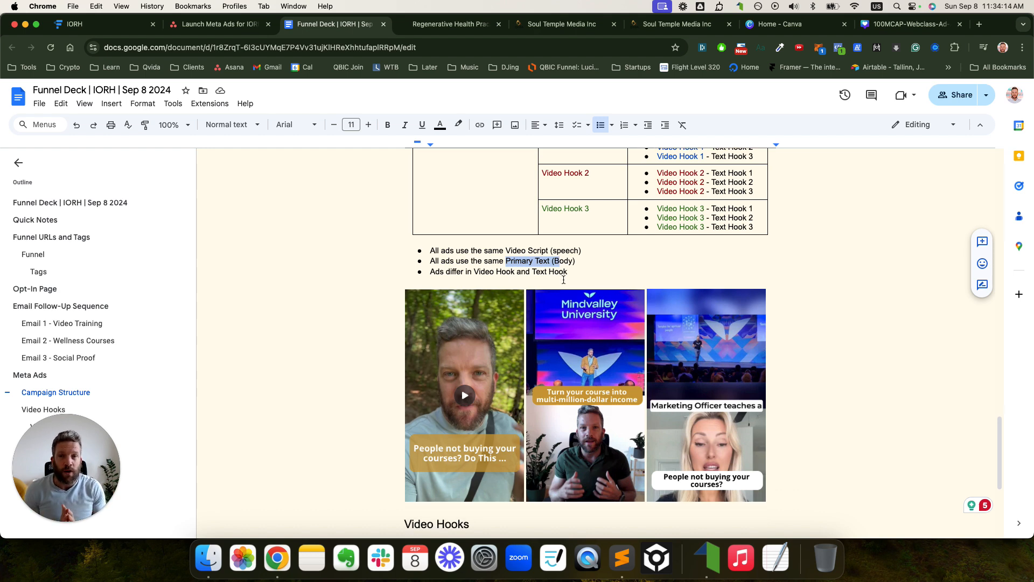
pyautogui.scroll(4, 564, 280)
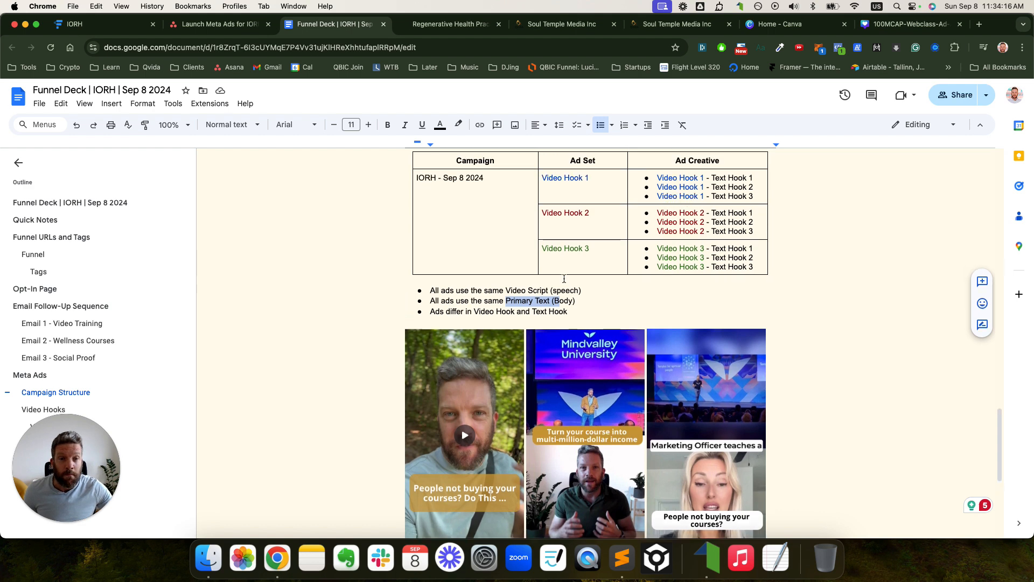
pyautogui.moveTo(692, 223); pyautogui.dragTo(702, 296)
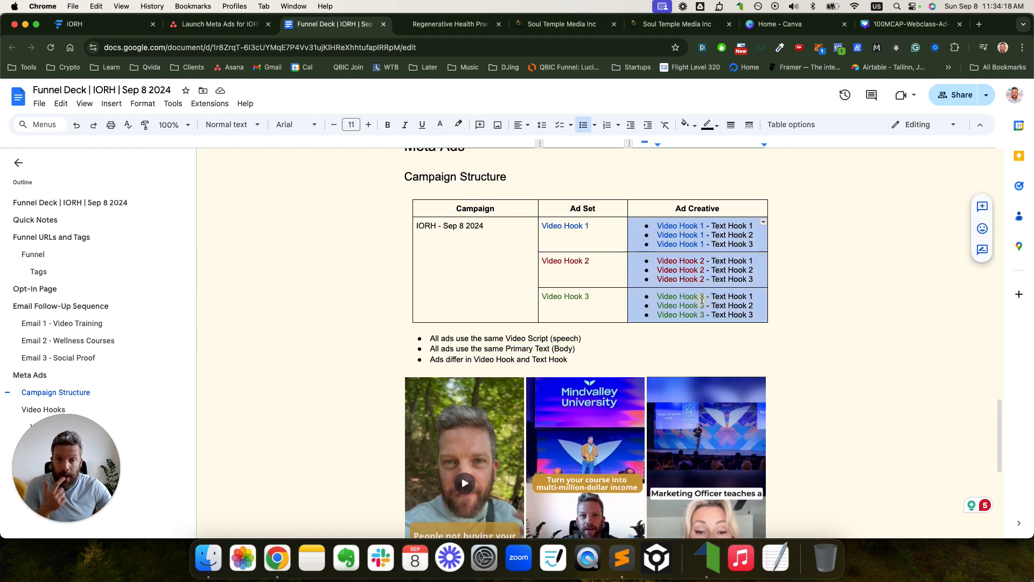
pyautogui.click(600, 236)
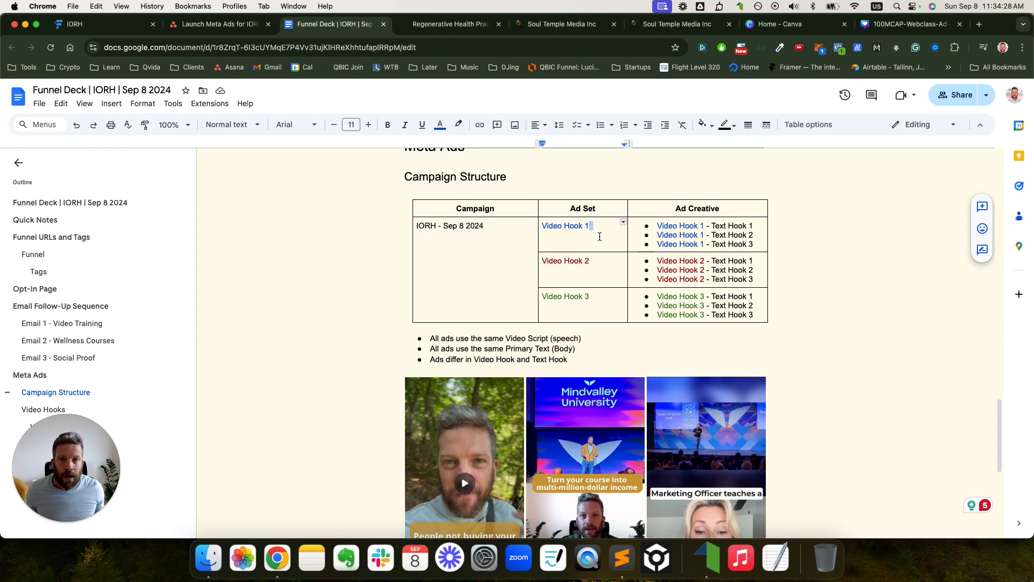
pyautogui.moveTo(600, 236); pyautogui.dragTo(670, 297)
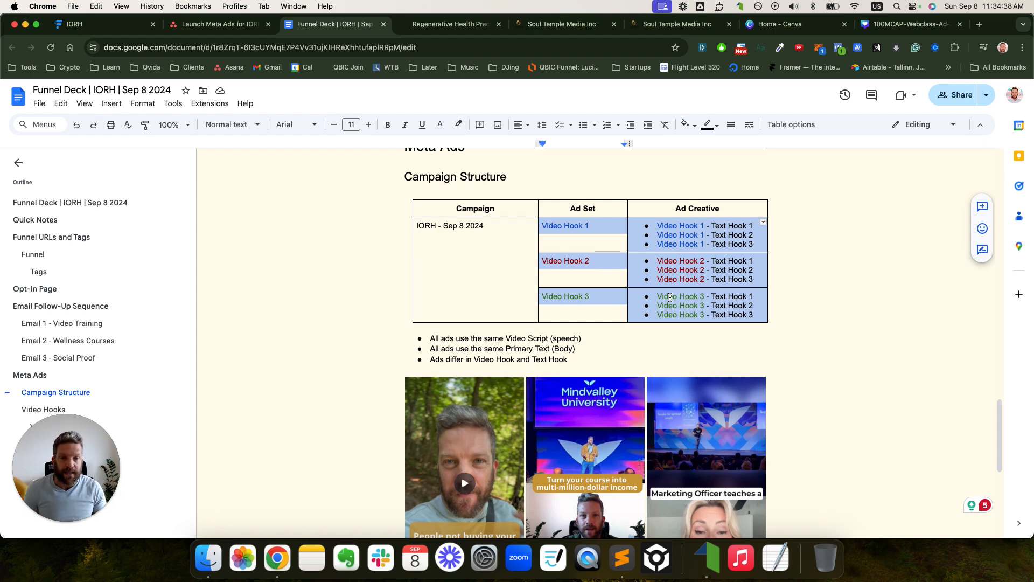
pyautogui.scroll(-2, 671, 297)
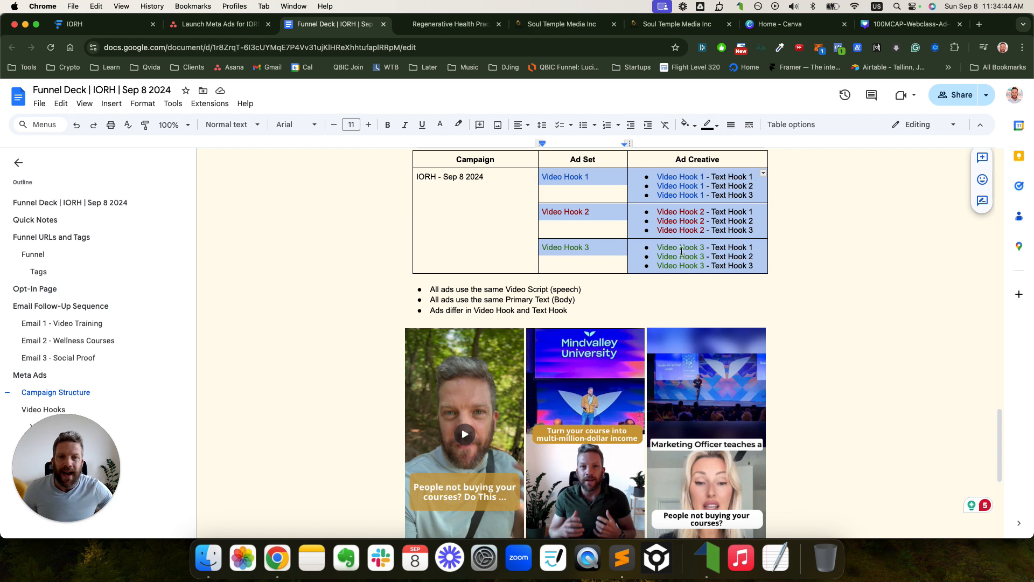
pyautogui.click(755, 187)
pyautogui.moveTo(755, 187); pyautogui.dragTo(659, 178)
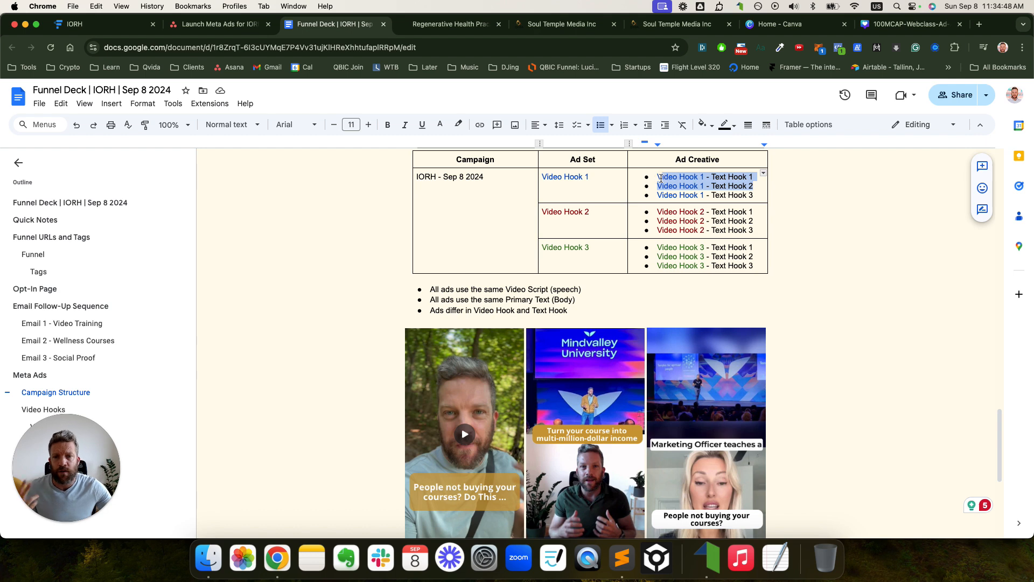
pyautogui.click(660, 205)
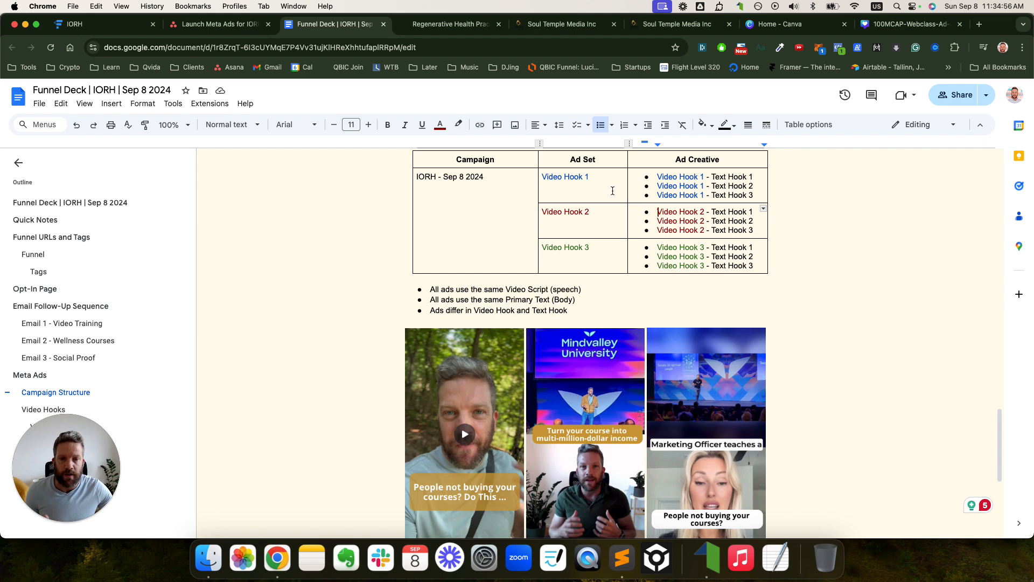
pyautogui.moveTo(610, 188); pyautogui.dragTo(584, 257)
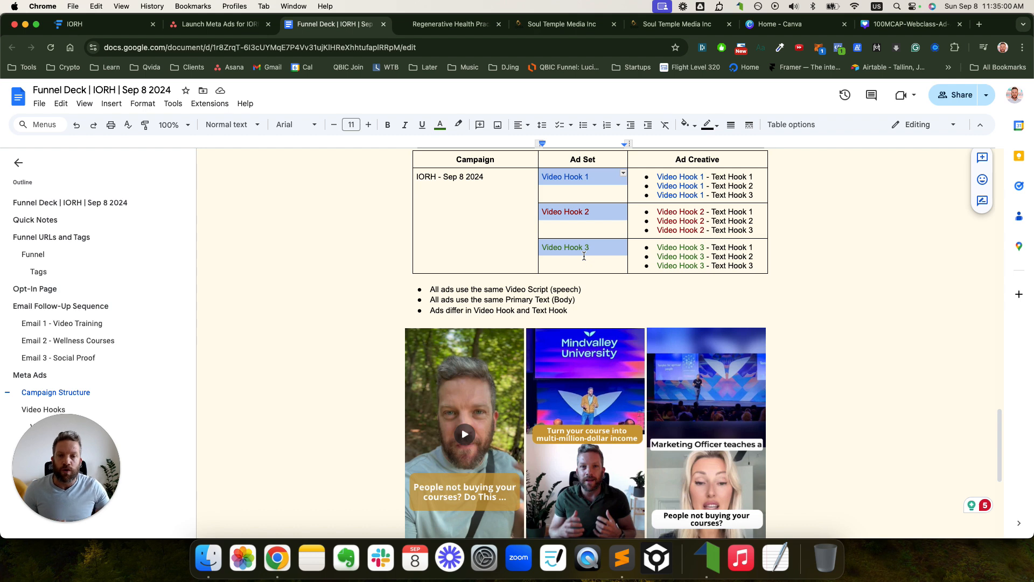
# - Add the bullet 'All ad sets will have the same settings' above the existing campaign notes
pyautogui.click(434, 289)
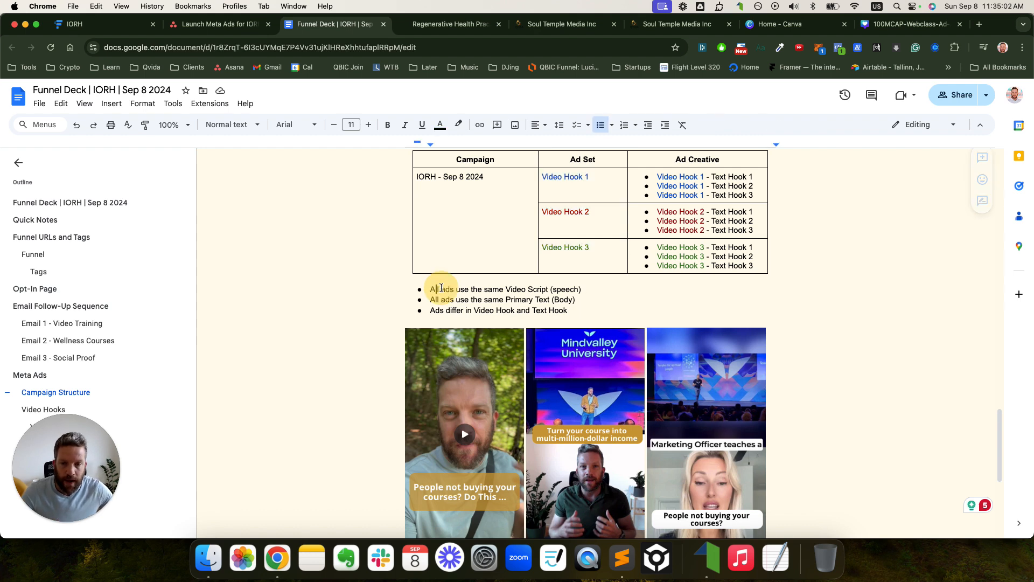
pyautogui.press('Return')
pyautogui.press('Up')
pyautogui.write('Add')
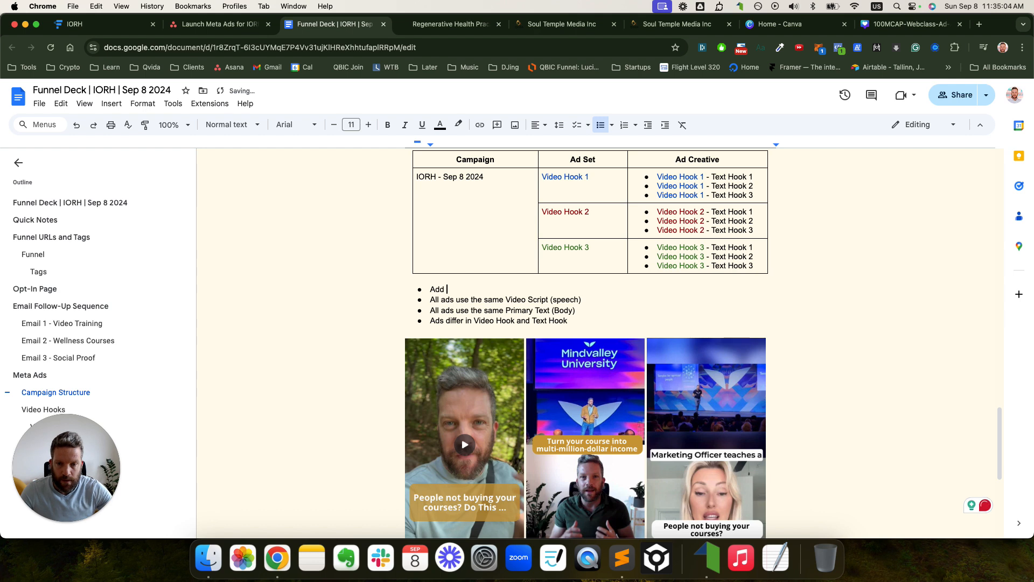
pyautogui.press('BackSpace')
pyautogui.write('ll ')
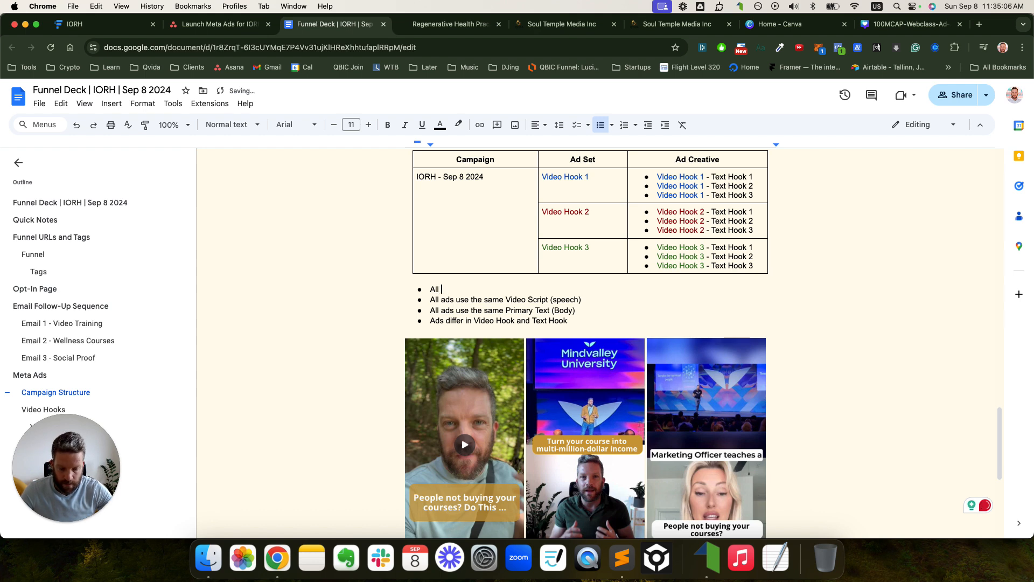
pyautogui.write('ad sets will')
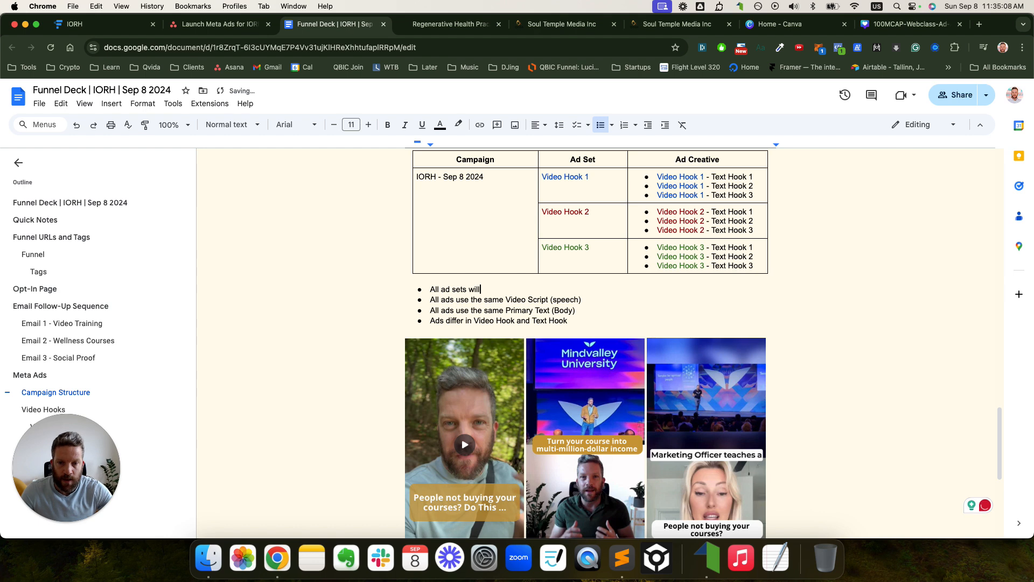
pyautogui.write(' have the same ')
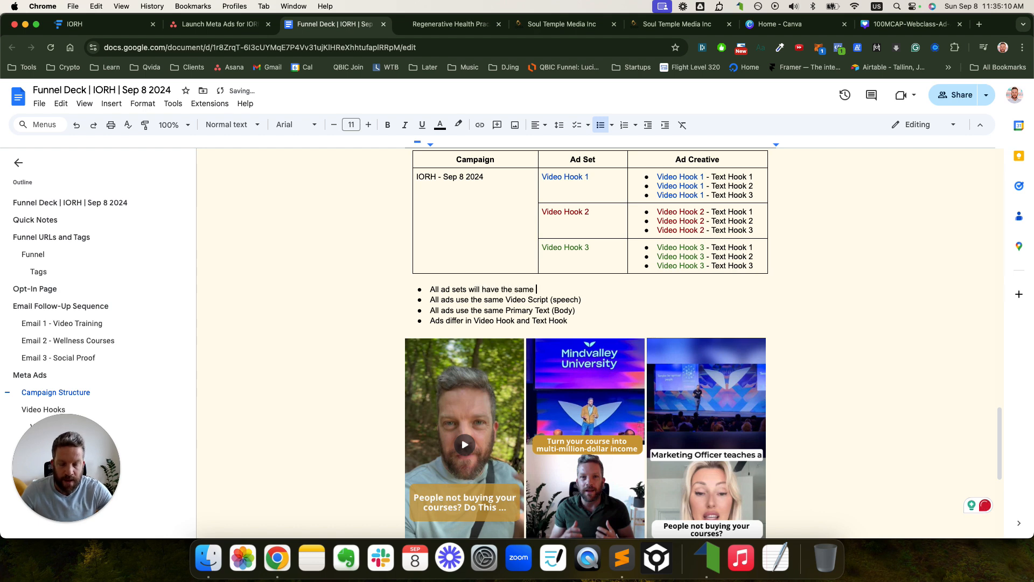
pyautogui.write('settings')
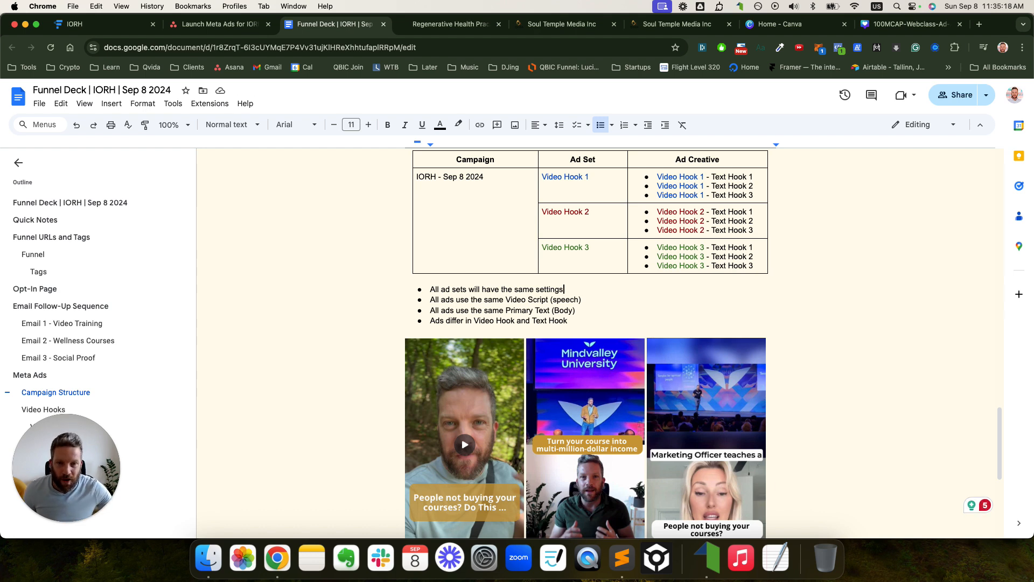
pyautogui.moveTo(656, 176); pyautogui.dragTo(714, 240)
pyautogui.click(699, 192)
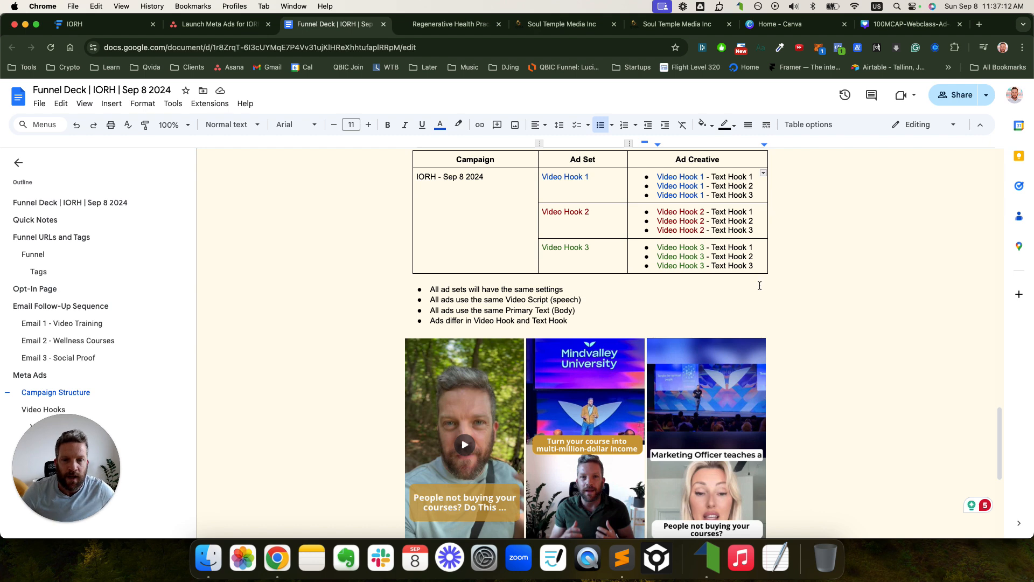
# - Select the first and third video hook thumbnails in the campaign section
pyautogui.scroll(-2, 757, 281)
pyautogui.click(476, 326)
pyautogui.scroll(-1, 476, 326)
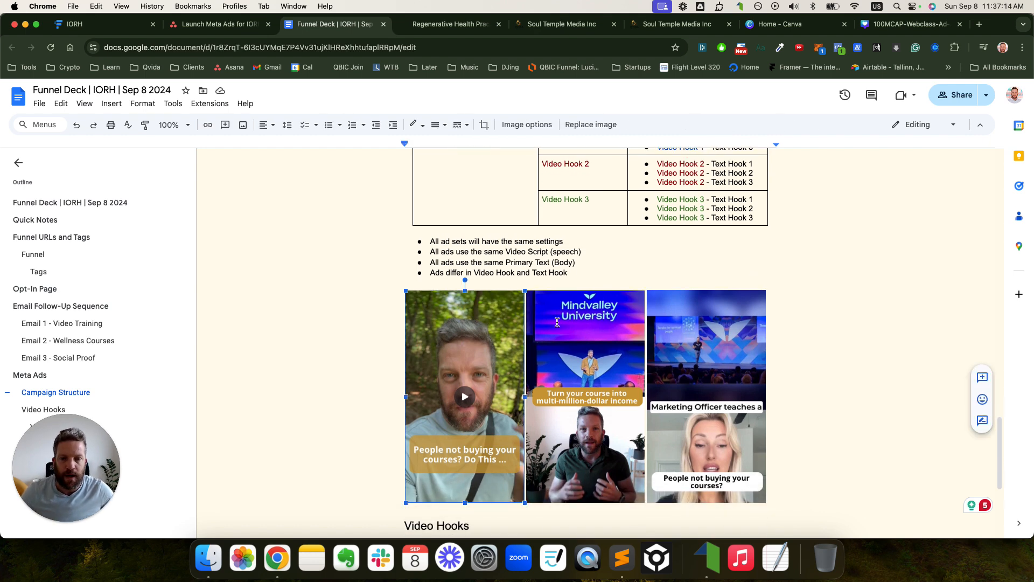
pyautogui.click(696, 323)
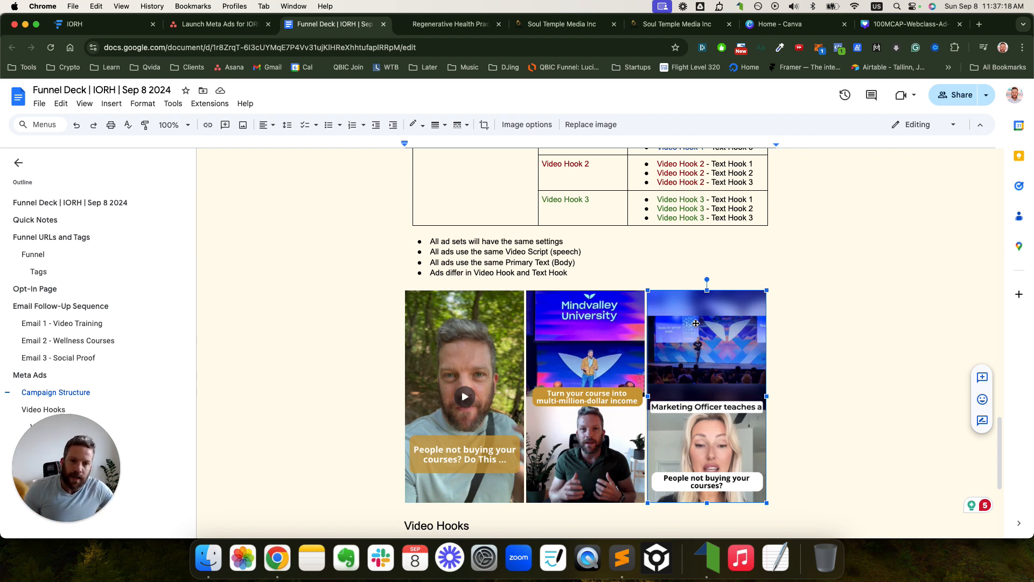
pyautogui.scroll(3, 697, 324)
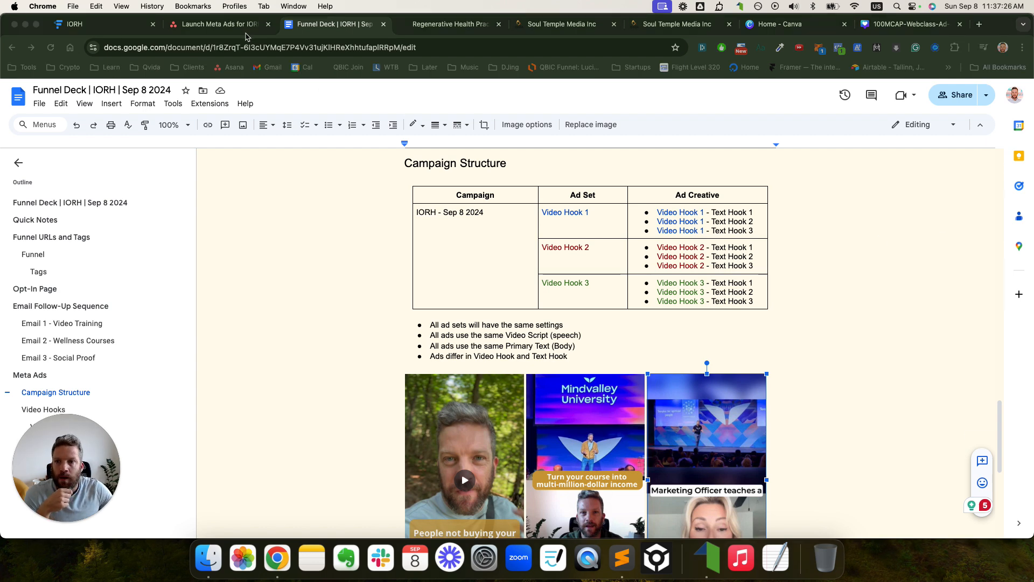
# - Finish editing the Asana subtask name, then go back to the Funnel Deck's Video Hooks section
pyautogui.click(245, 25)
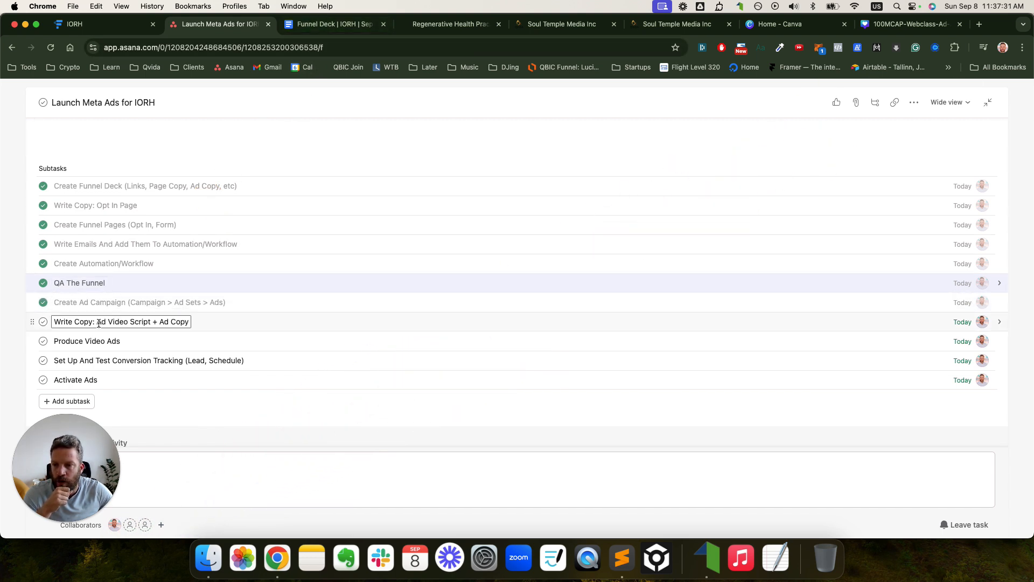
pyautogui.click(492, 147)
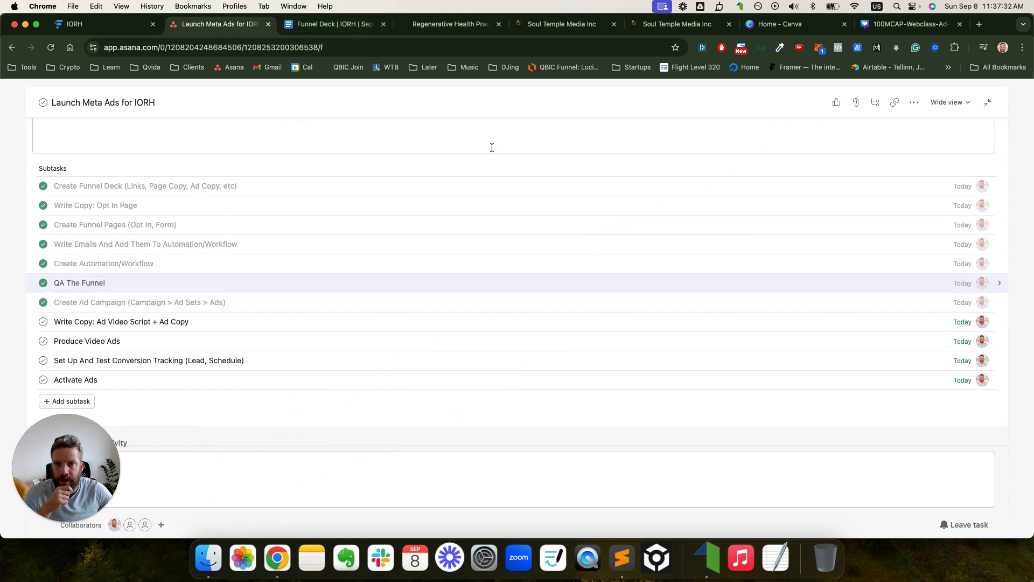
pyautogui.click(350, 24)
pyautogui.scroll(-5, 538, 269)
pyautogui.scroll(-1, 538, 270)
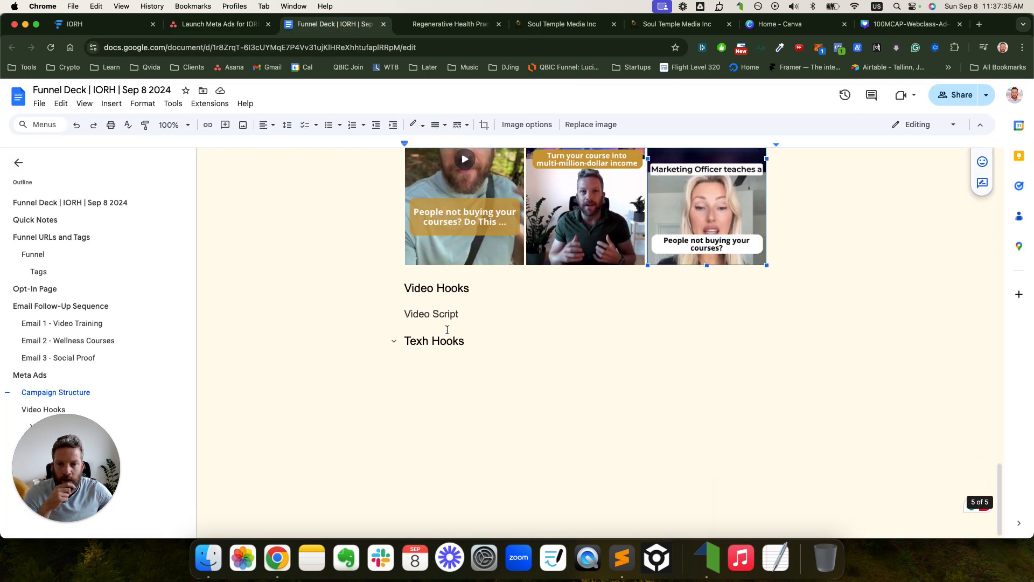
pyautogui.click(489, 315)
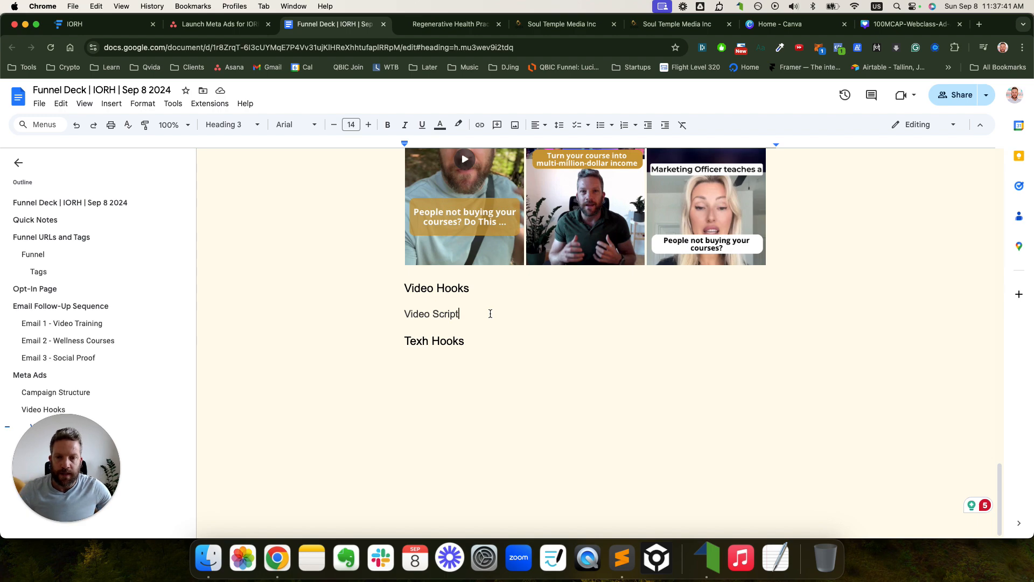
pyautogui.scroll(20, 508, 314)
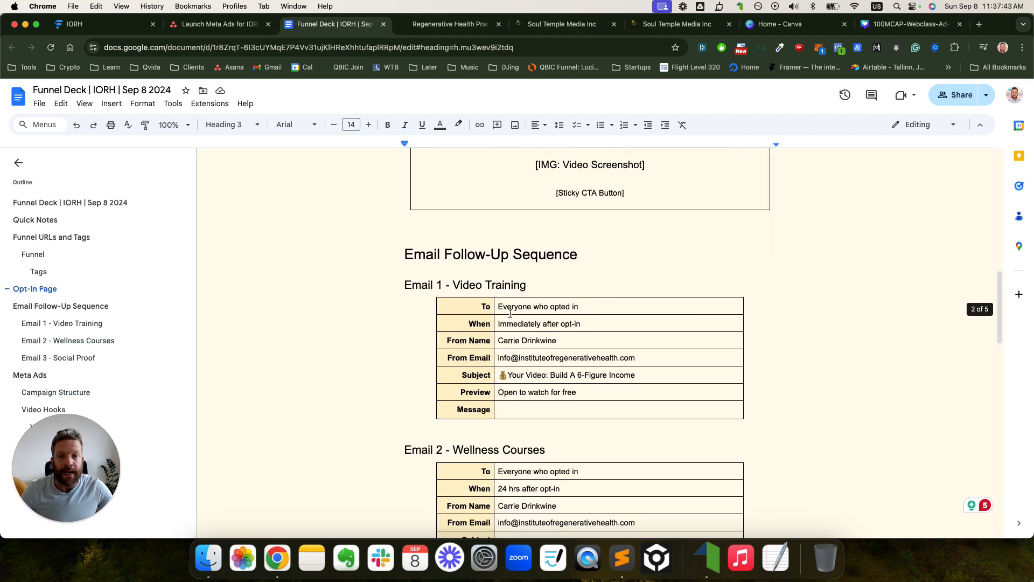
pyautogui.scroll(-10, 510, 314)
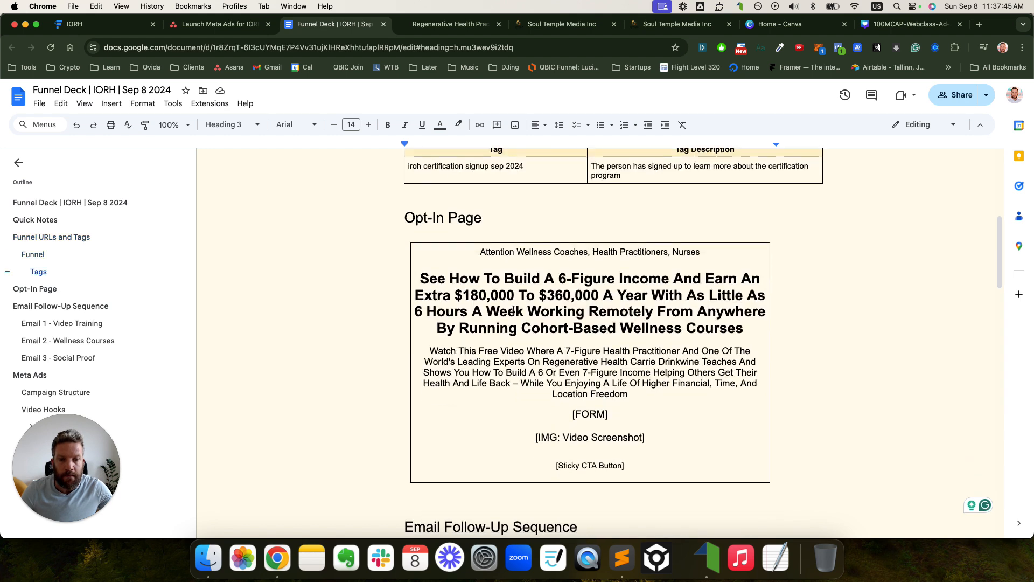
pyautogui.click(483, 241)
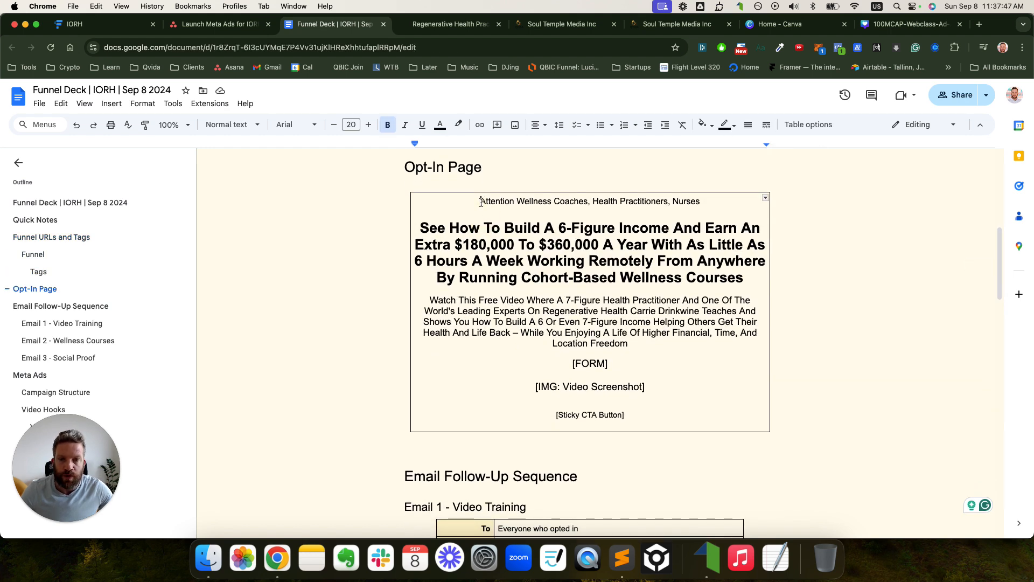
pyautogui.moveTo(481, 201); pyautogui.dragTo(688, 345)
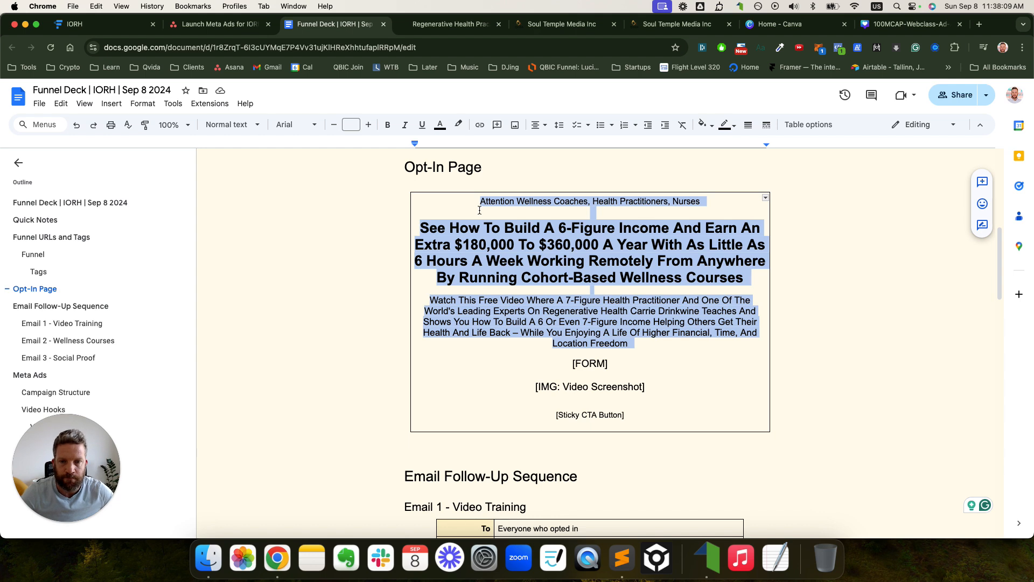
pyautogui.moveTo(480, 200); pyautogui.dragTo(629, 345)
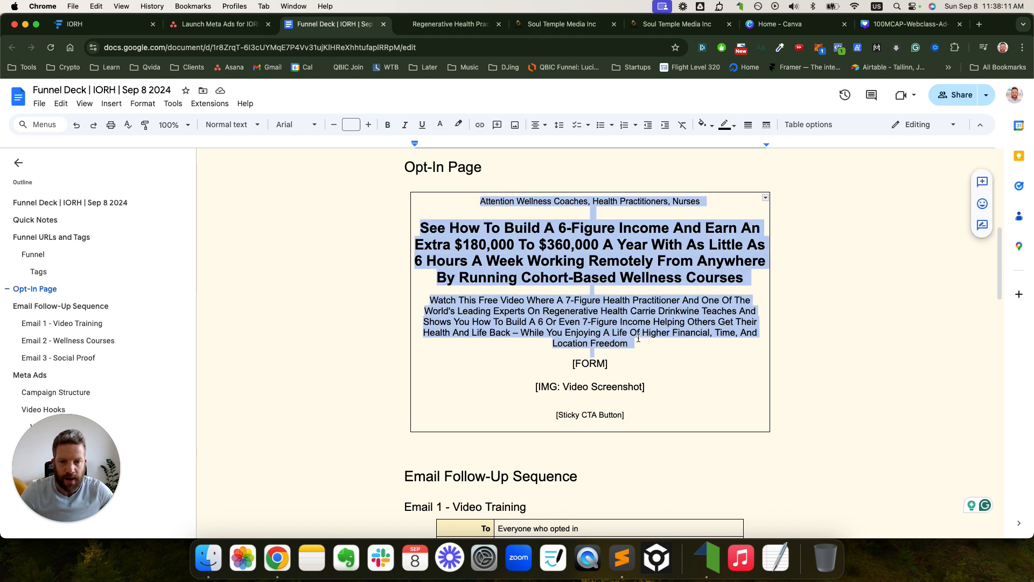
pyautogui.scroll(-15, 639, 330)
pyautogui.scroll(-10, 639, 329)
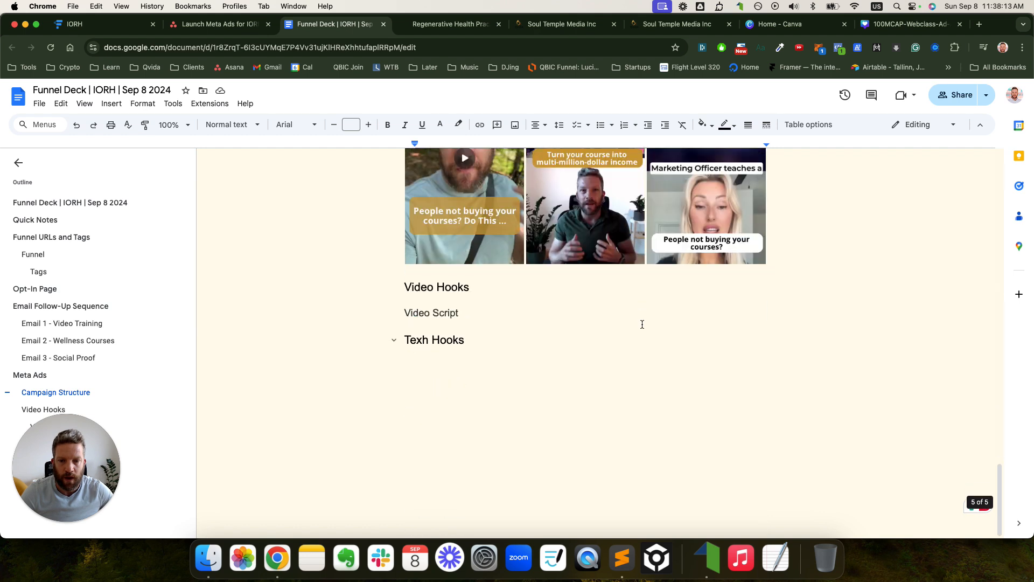
# - Select the Video Script heading, the V1 label and V1's first paragraph
pyautogui.click(504, 320)
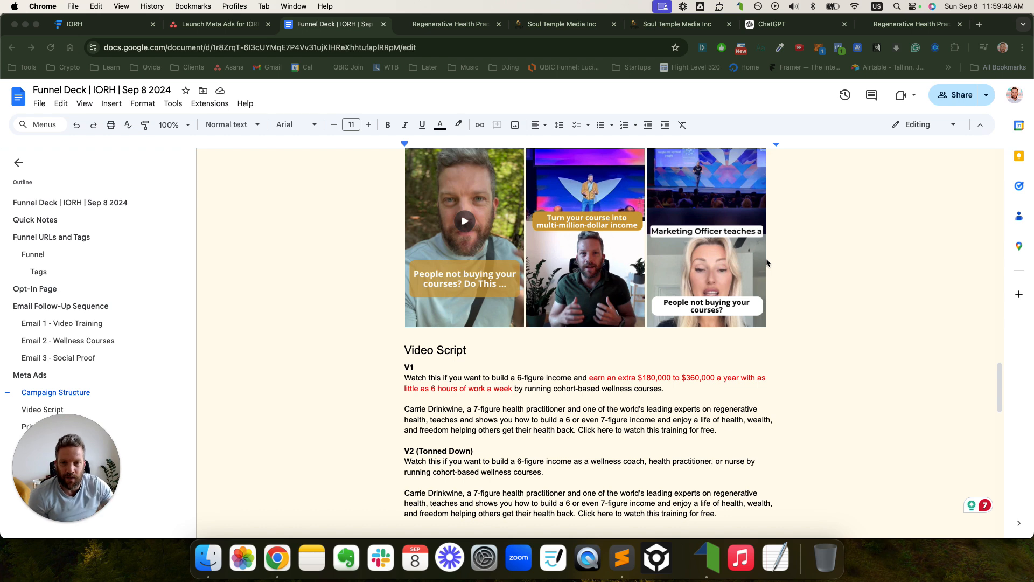
pyautogui.moveTo(405, 350); pyautogui.dragTo(506, 362)
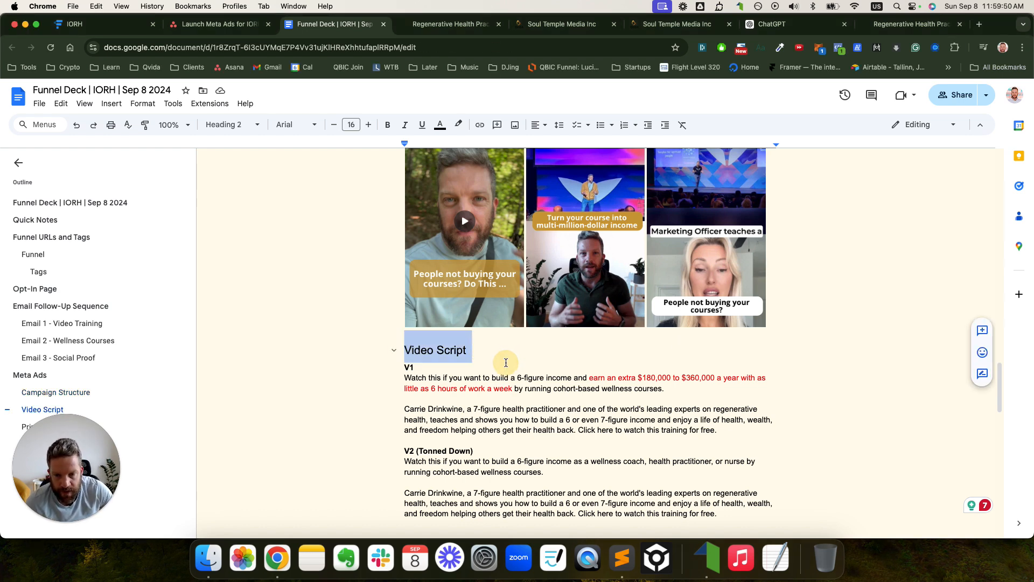
pyautogui.scroll(-2, 506, 362)
pyautogui.scroll(-1, 505, 365)
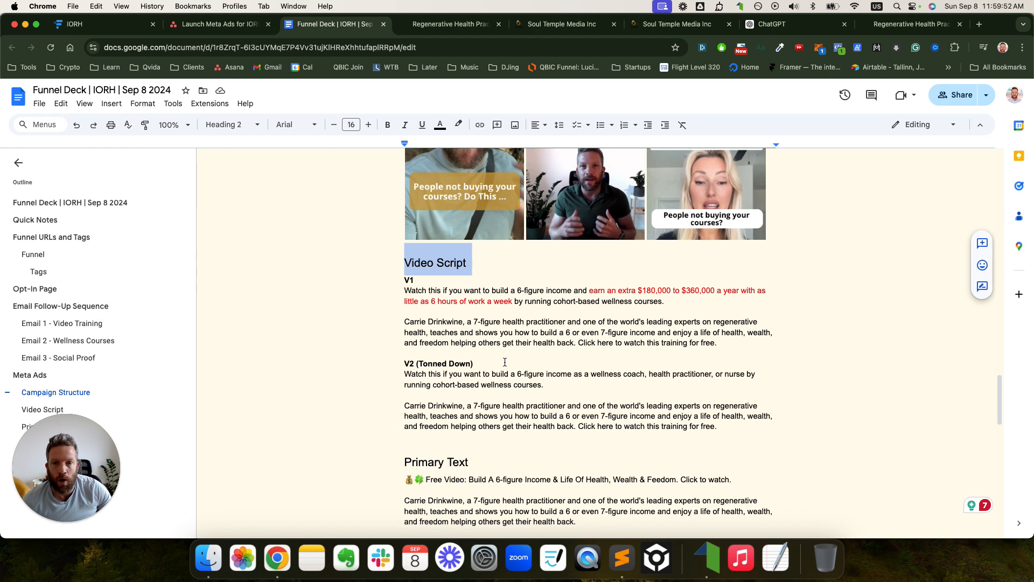
pyautogui.moveTo(404, 281); pyautogui.dragTo(416, 282)
pyautogui.click(412, 298)
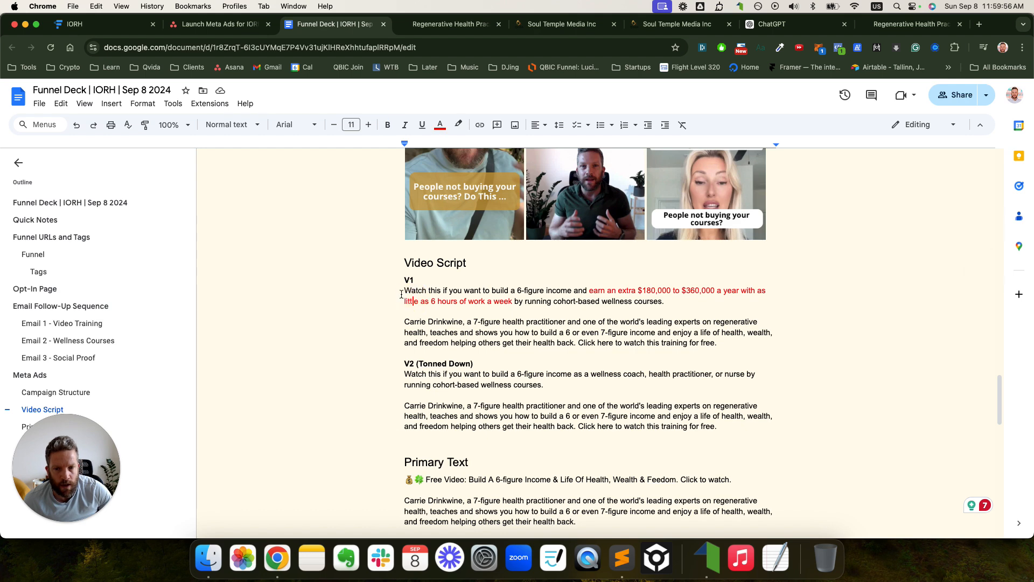
pyautogui.tripleClick(402, 294)
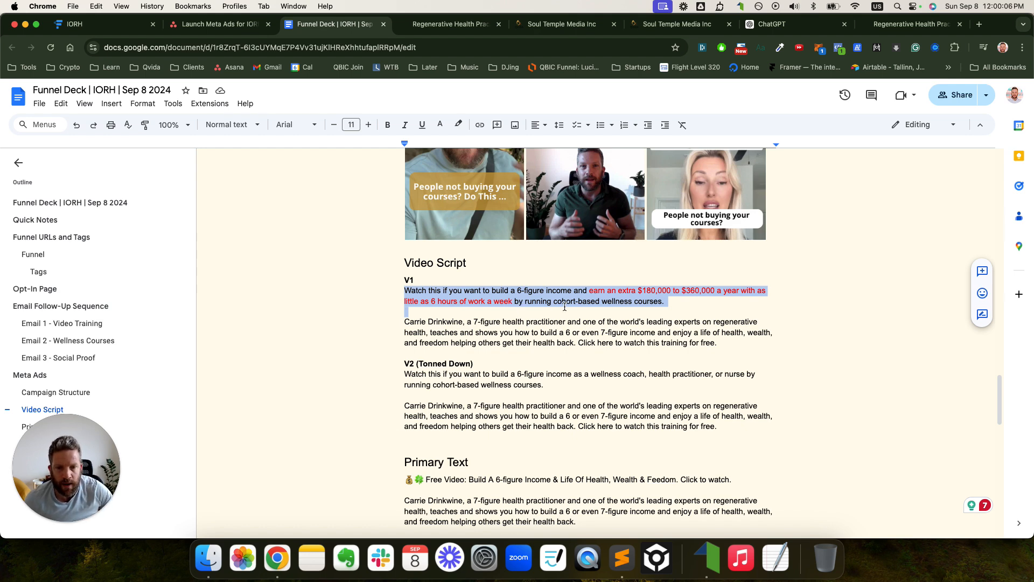
pyautogui.click(694, 307)
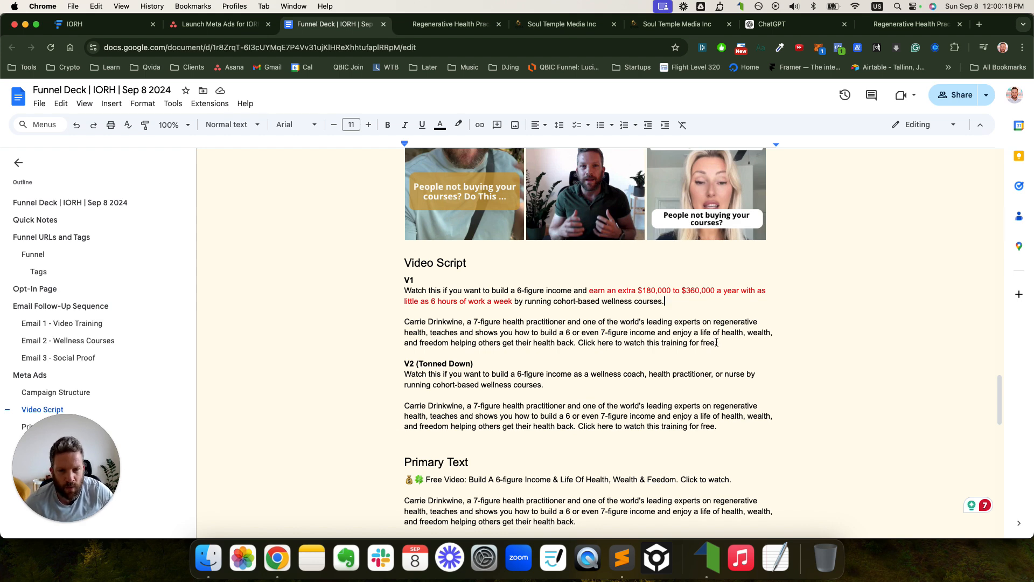
# - Select the whole V1 script, the Tonned Down label and V1's red income claim
pyautogui.click(709, 343)
pyautogui.moveTo(704, 343); pyautogui.dragTo(388, 326)
pyautogui.click(384, 325)
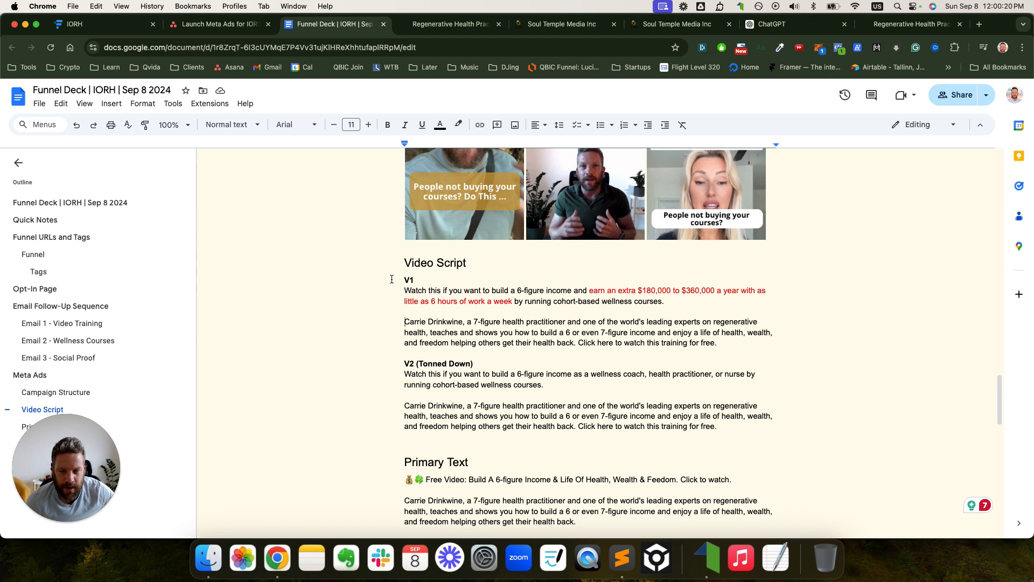
pyautogui.moveTo(405, 280); pyautogui.dragTo(718, 343)
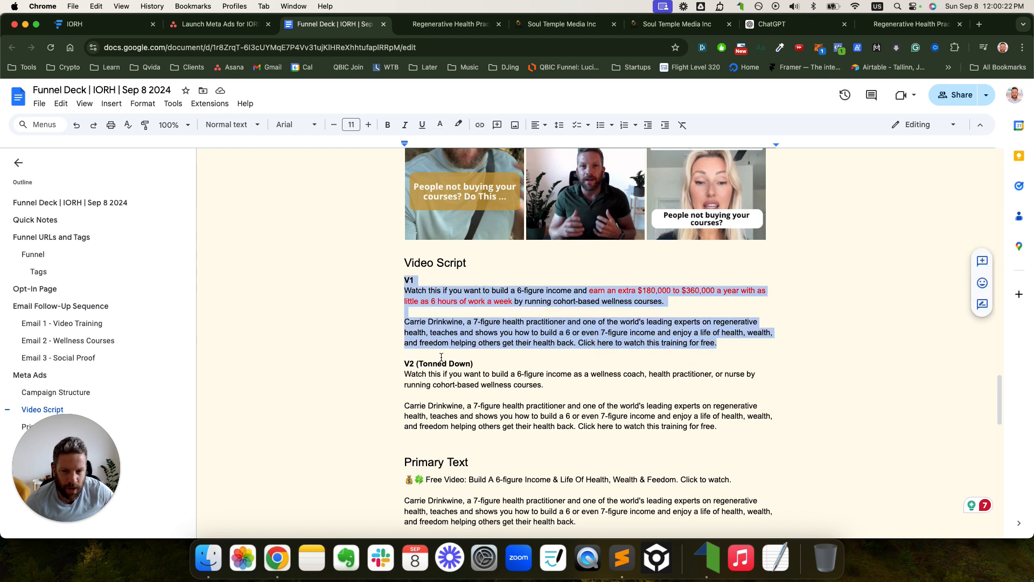
pyautogui.moveTo(418, 363); pyautogui.dragTo(467, 364)
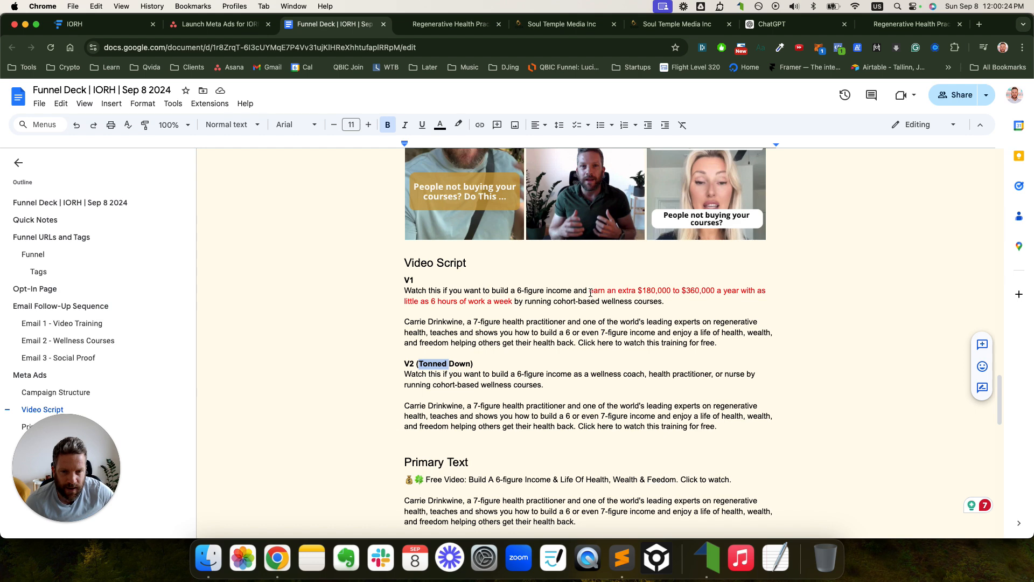
pyautogui.moveTo(588, 291); pyautogui.dragTo(512, 302)
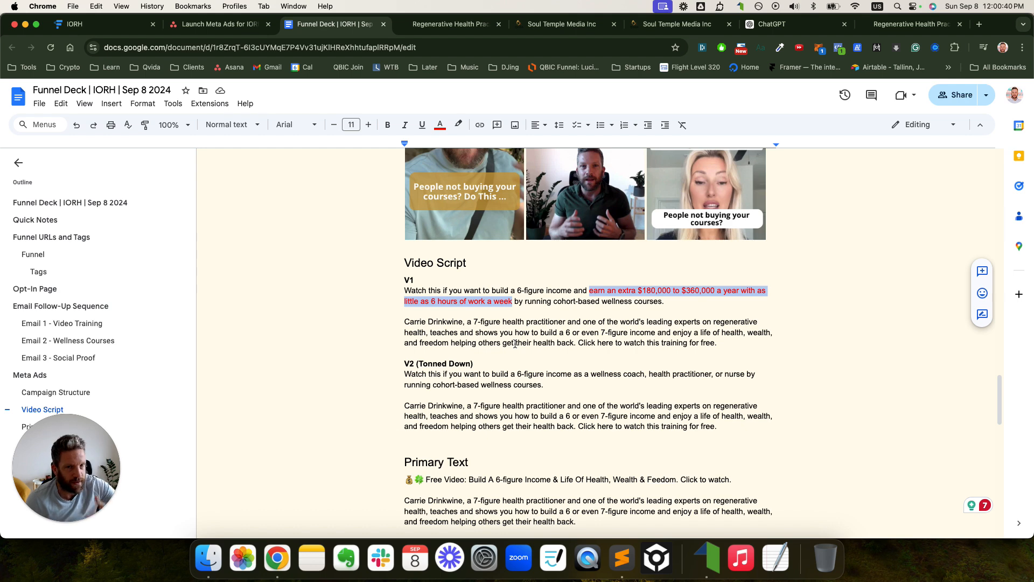
pyautogui.click(401, 374)
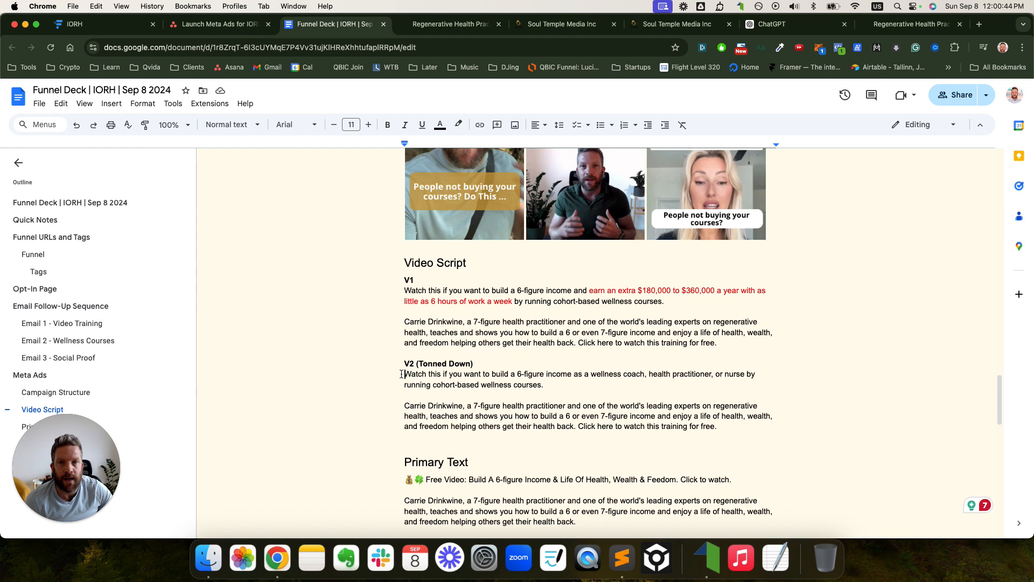
pyautogui.moveTo(400, 374); pyautogui.dragTo(722, 426)
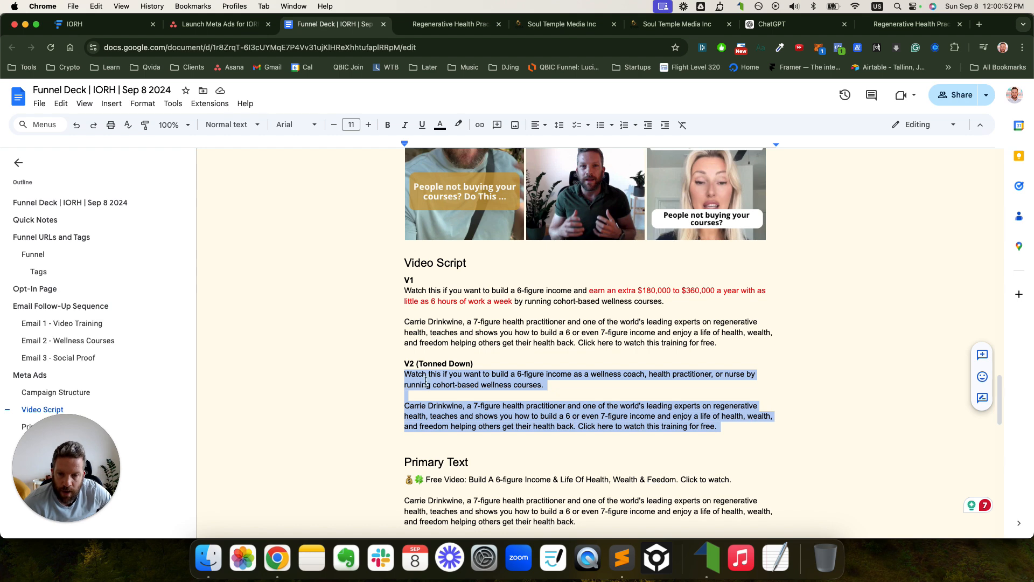
pyautogui.moveTo(404, 363); pyautogui.dragTo(553, 384)
pyautogui.click(456, 380)
pyautogui.click(552, 384)
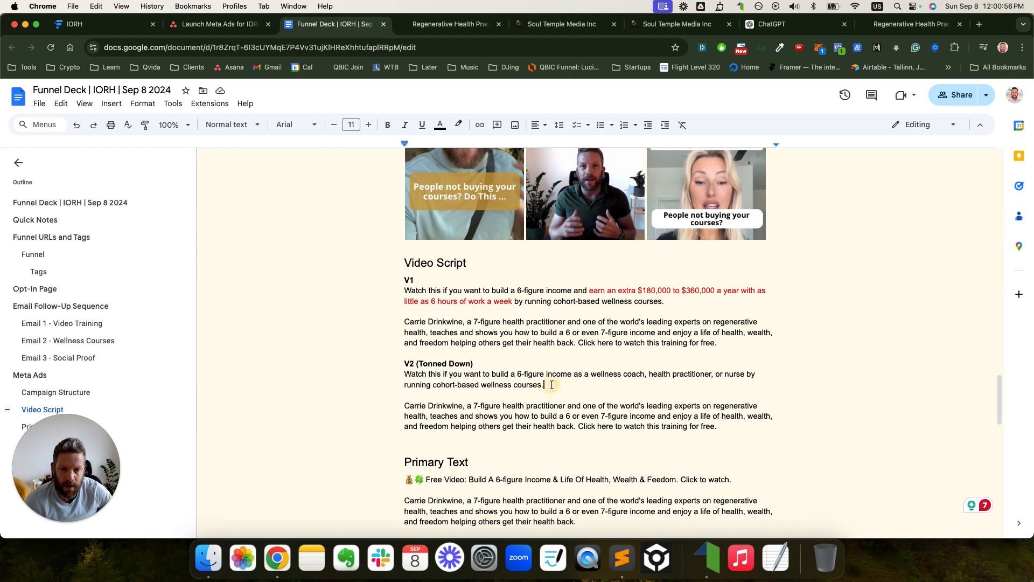
pyautogui.moveTo(403, 376); pyautogui.dragTo(609, 386)
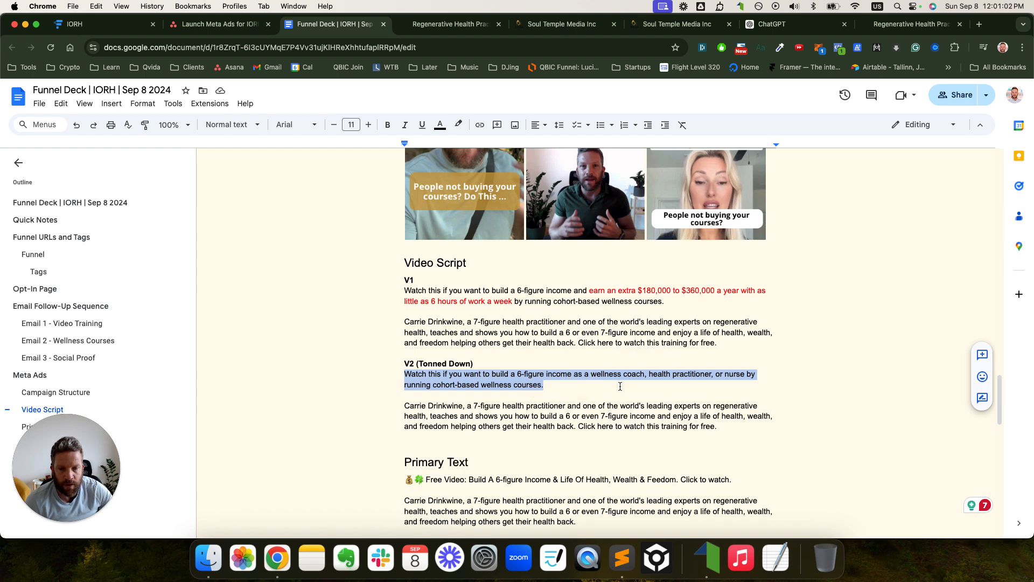
pyautogui.click(562, 387)
pyautogui.moveTo(404, 405); pyautogui.dragTo(733, 429)
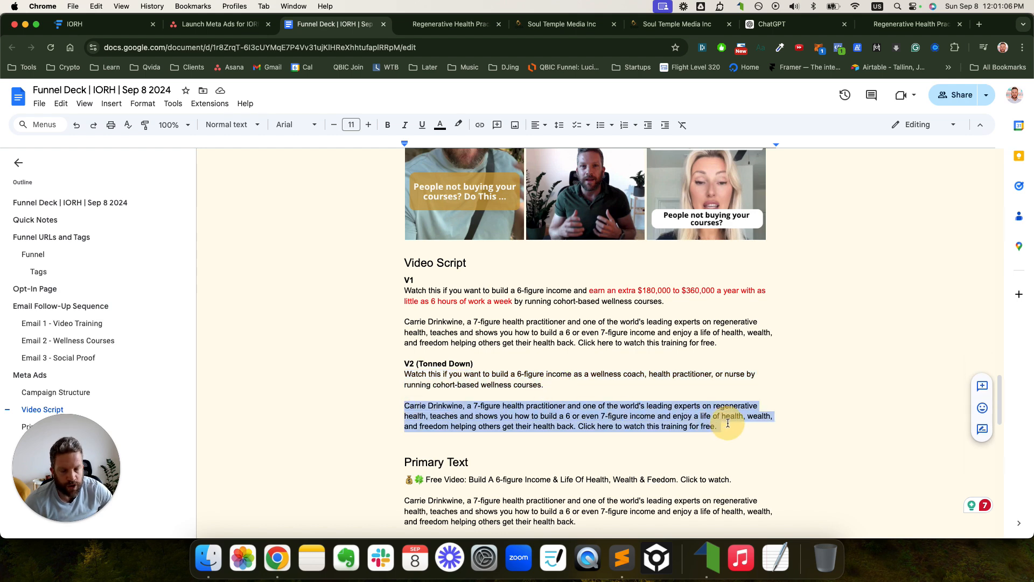
pyautogui.scroll(-3, 631, 383)
pyautogui.scroll(2, 634, 374)
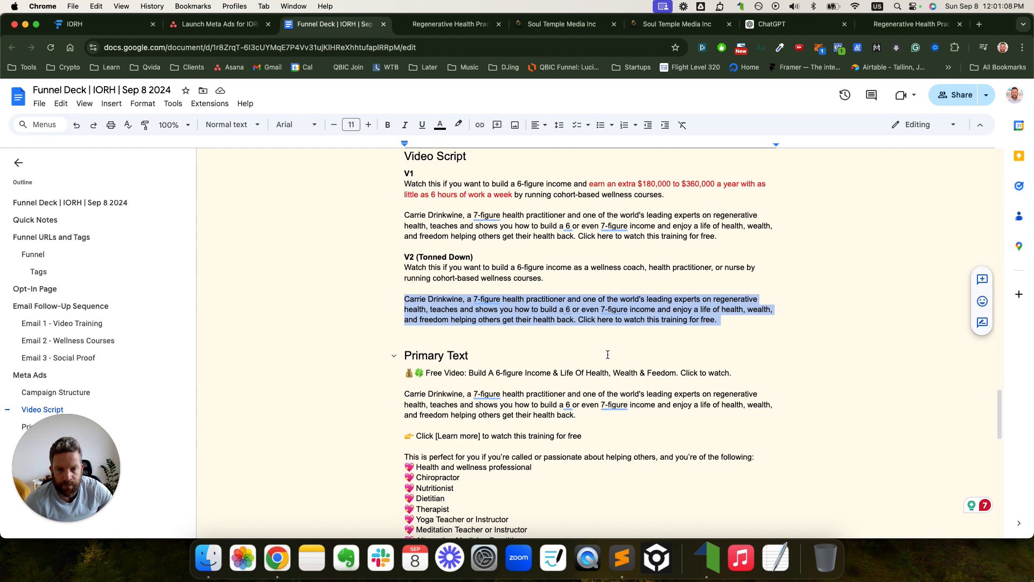
pyautogui.moveTo(407, 230); pyautogui.dragTo(465, 226)
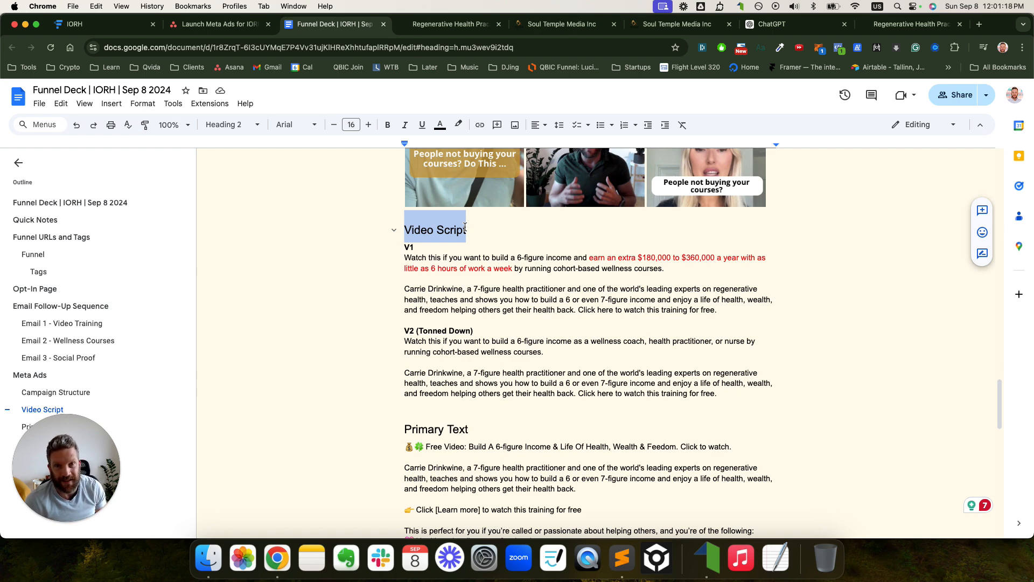
pyautogui.scroll(-5, 470, 323)
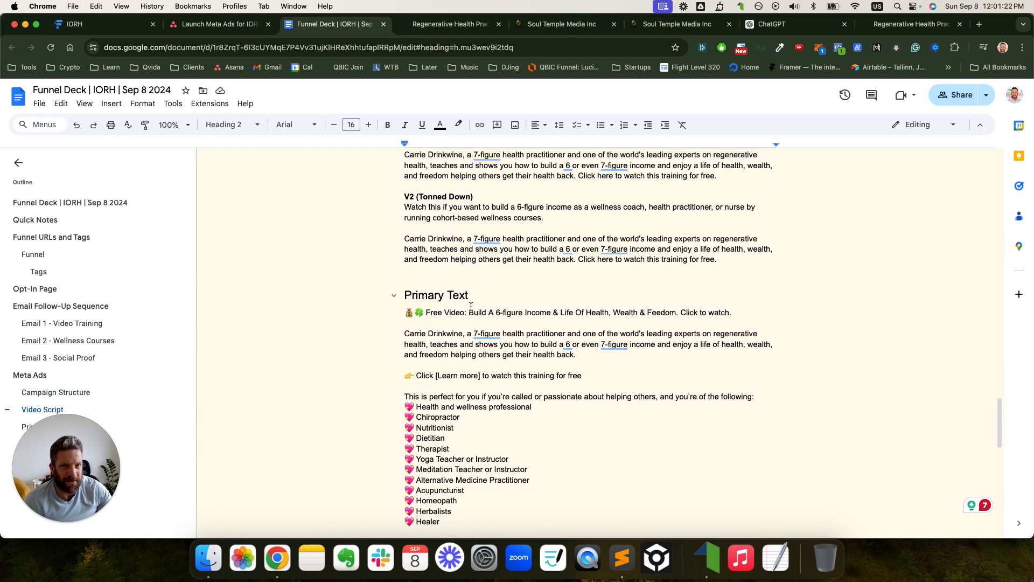
pyautogui.moveTo(405, 295); pyautogui.dragTo(492, 298)
pyautogui.scroll(-1, 493, 297)
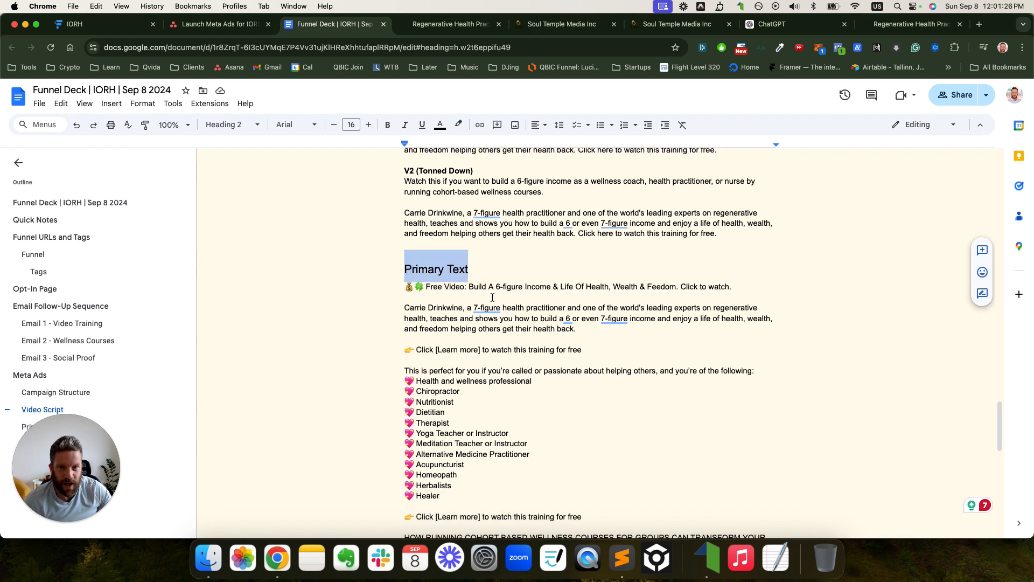
pyautogui.click(493, 297)
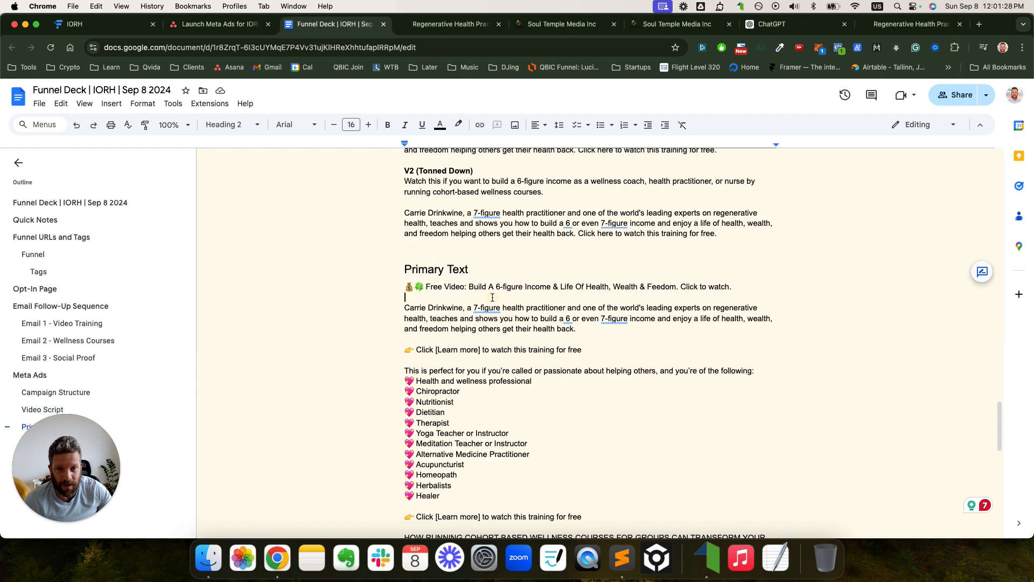
pyautogui.scroll(-2, 488, 310)
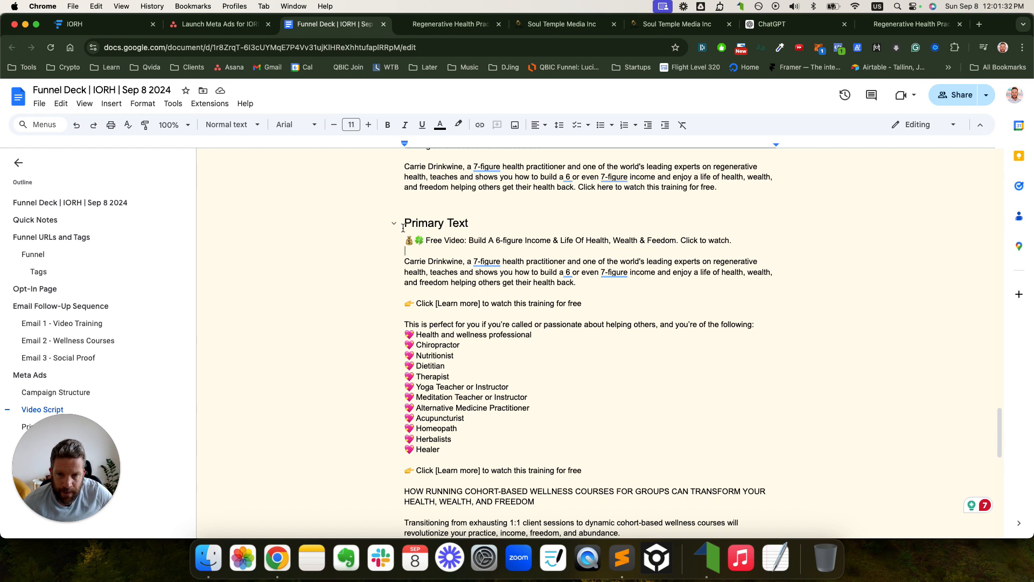
pyautogui.moveTo(404, 213); pyautogui.dragTo(467, 304)
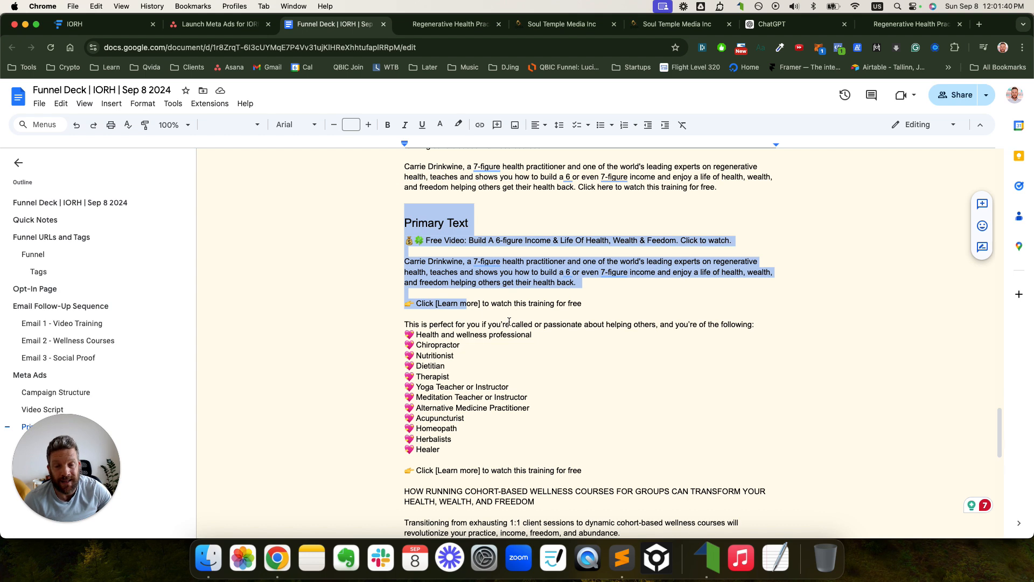
pyautogui.click(510, 324)
pyautogui.click(403, 239)
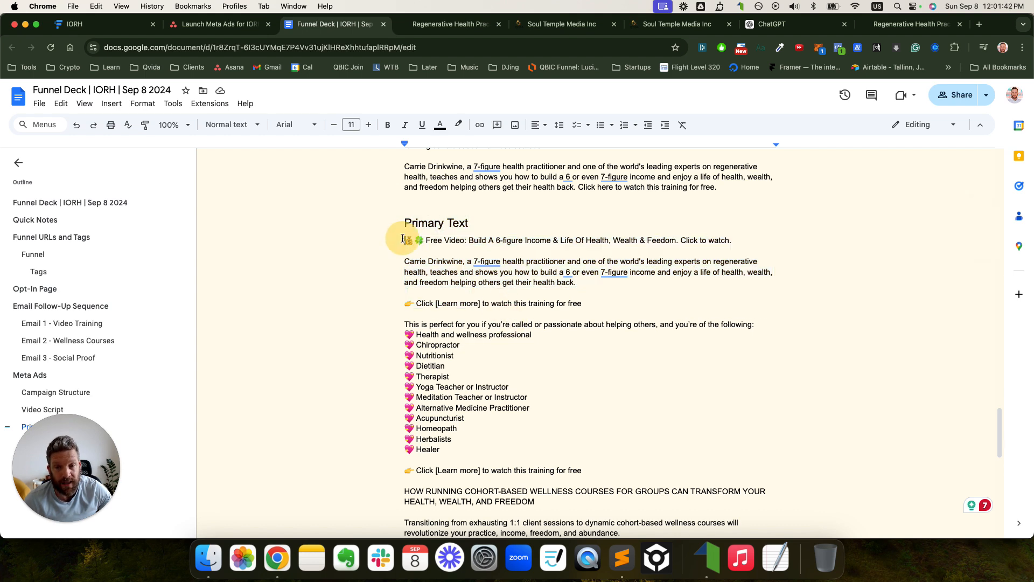
pyautogui.moveTo(403, 240); pyautogui.dragTo(741, 241)
pyautogui.moveTo(403, 240); pyautogui.dragTo(741, 242)
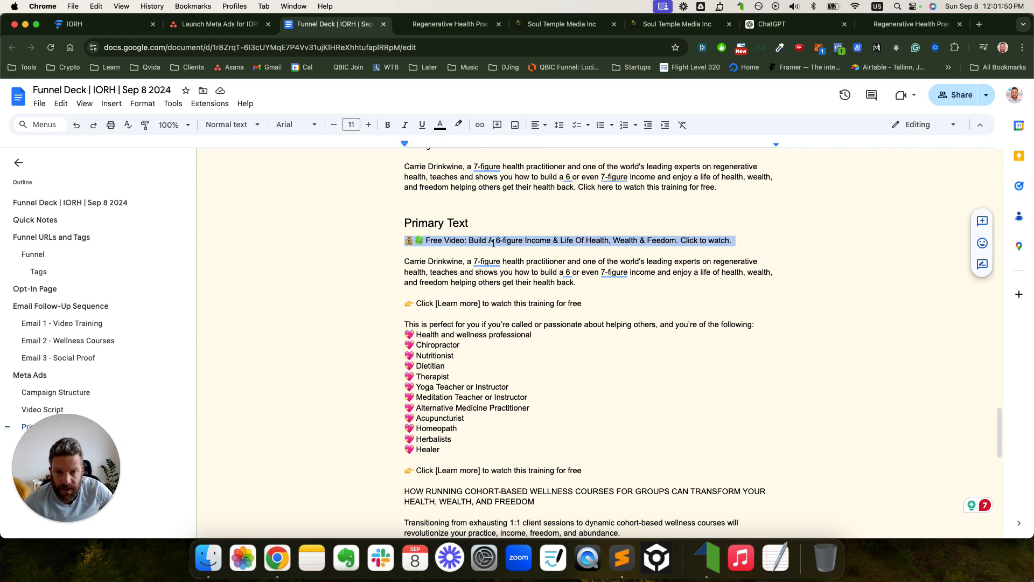
# - Change the headline ending 'to watch.' to 'To Watch' without the trailing period
pyautogui.click(470, 241)
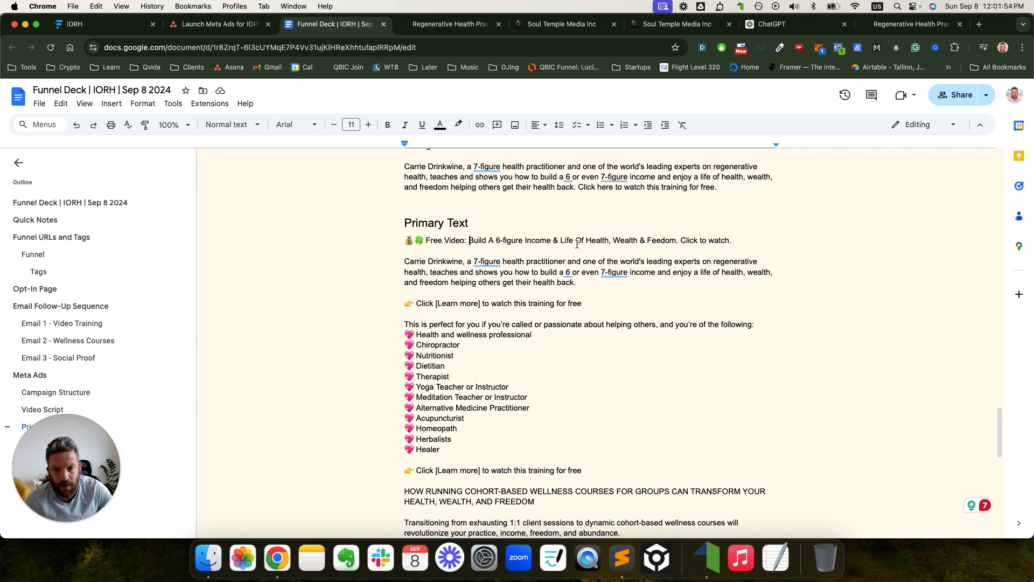
pyautogui.click(717, 242)
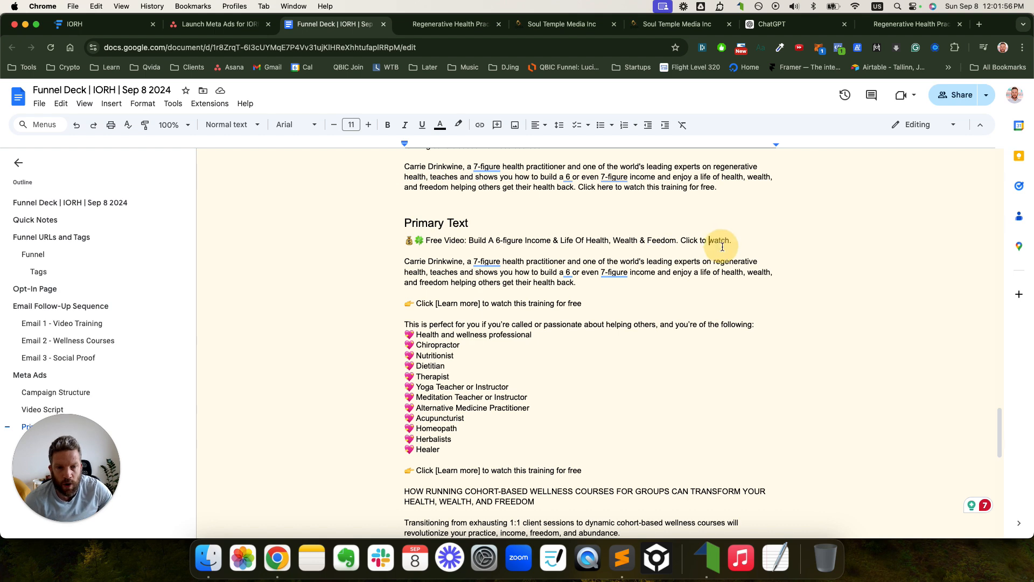
pyautogui.press('BackSpace')
pyautogui.write('W')
pyautogui.press('Left')
pyautogui.press('Left')
pyautogui.press('BackSpace')
pyautogui.press('BackSpace')
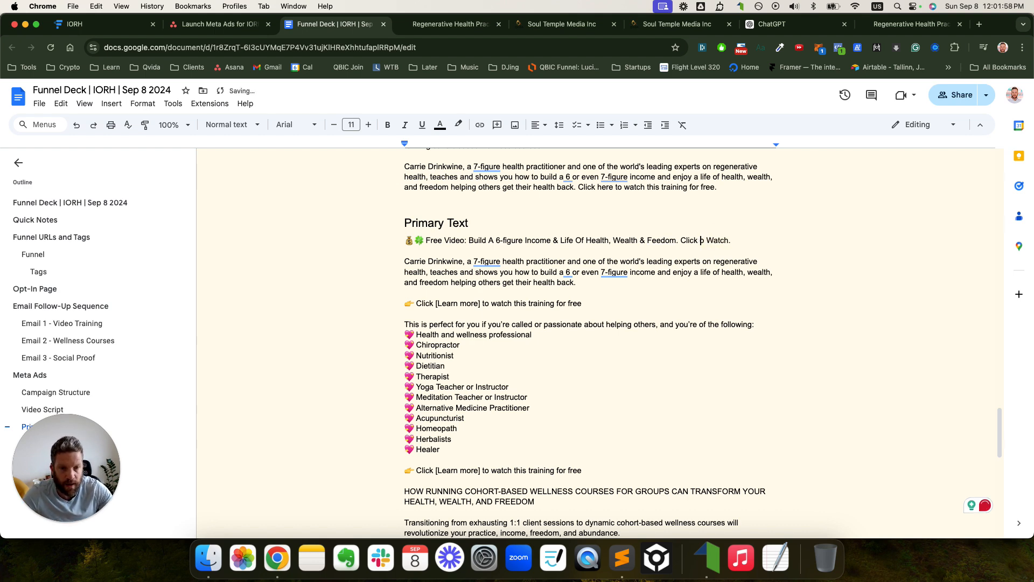
pyautogui.write('To')
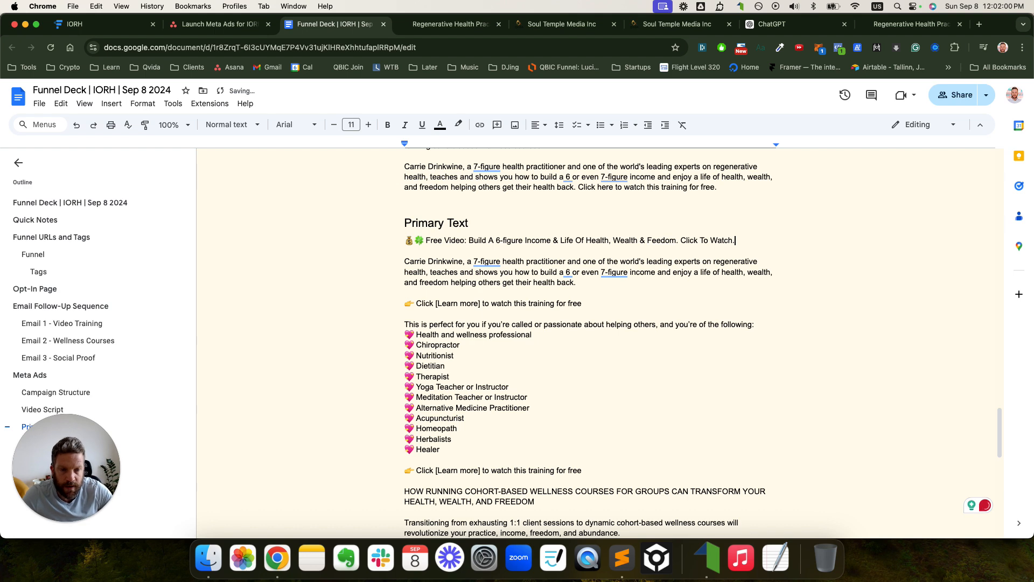
pyautogui.moveTo(734, 240); pyautogui.dragTo(406, 259)
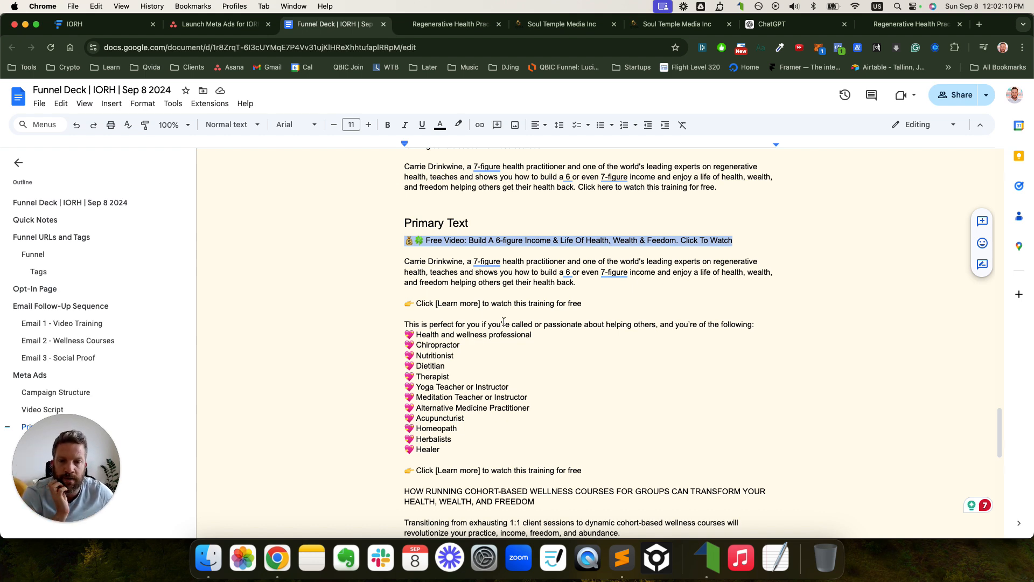
pyautogui.moveTo(406, 303); pyautogui.dragTo(619, 303)
# - Insert an empty line between the 'following:' line and the practitioner list
pyautogui.click(619, 303)
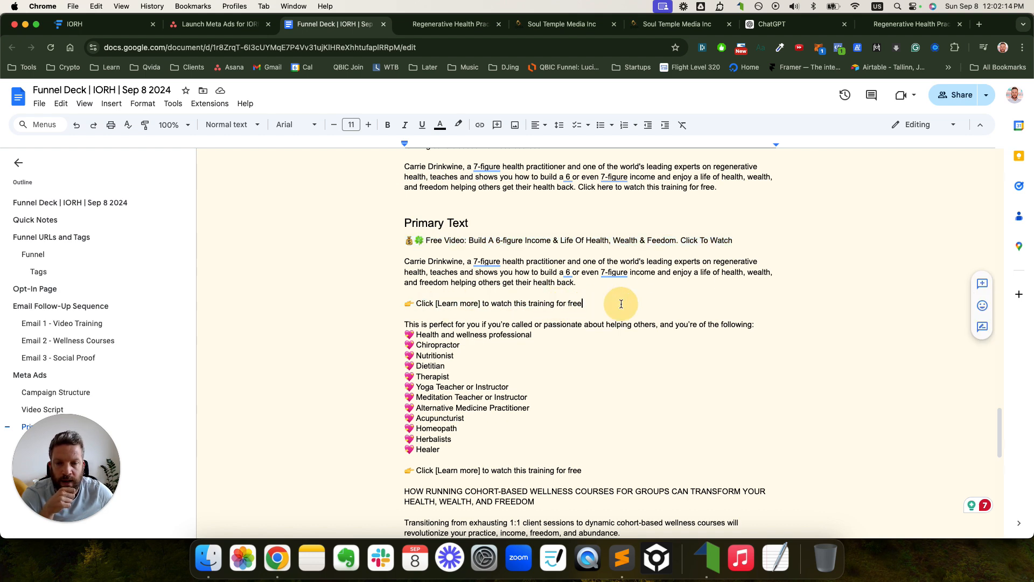
pyautogui.scroll(-3, 622, 303)
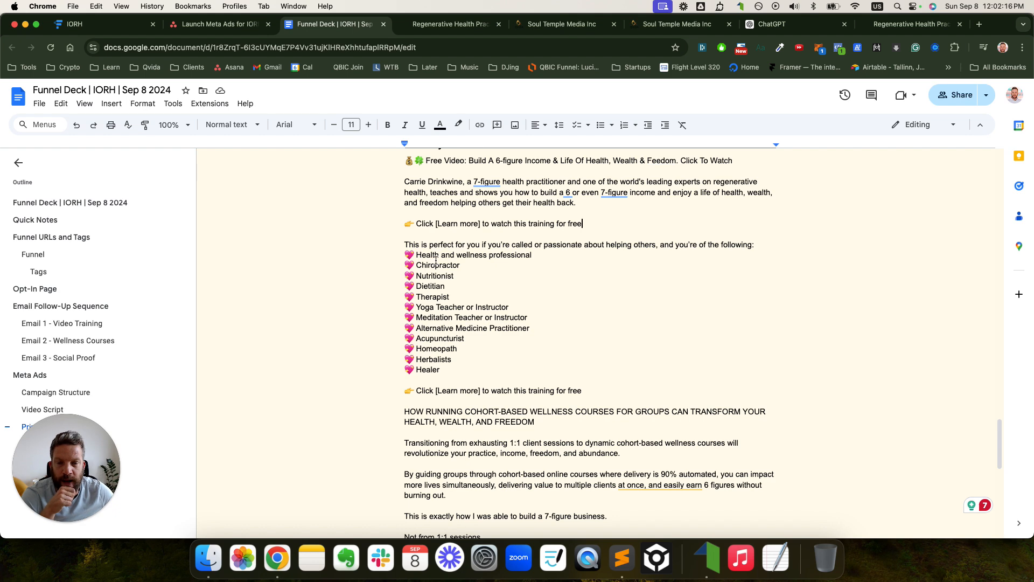
pyautogui.click(761, 244)
pyautogui.press('Return')
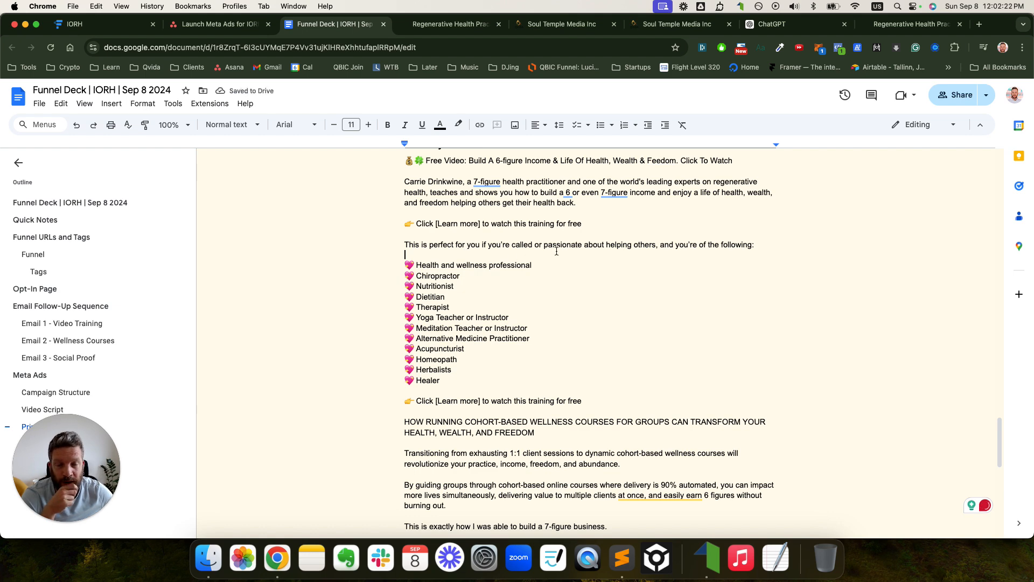
# - Reword the audience sentence to 'transform or improve their health and wellness', using 'any' and fixing 'transfor'
pyautogui.click(658, 246)
pyautogui.press('BackSpace')
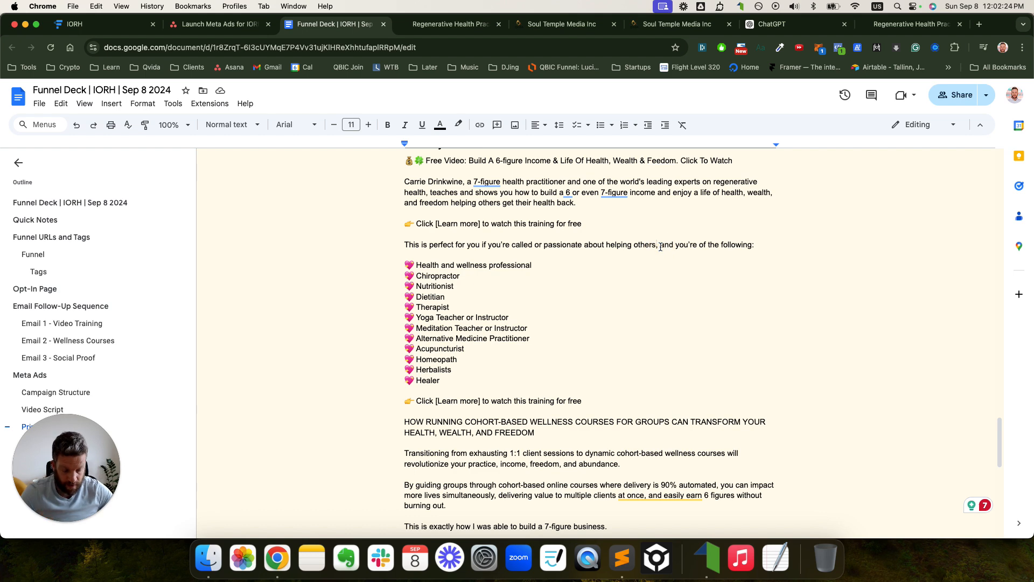
pyautogui.write('trans')
pyautogui.write('for or im')
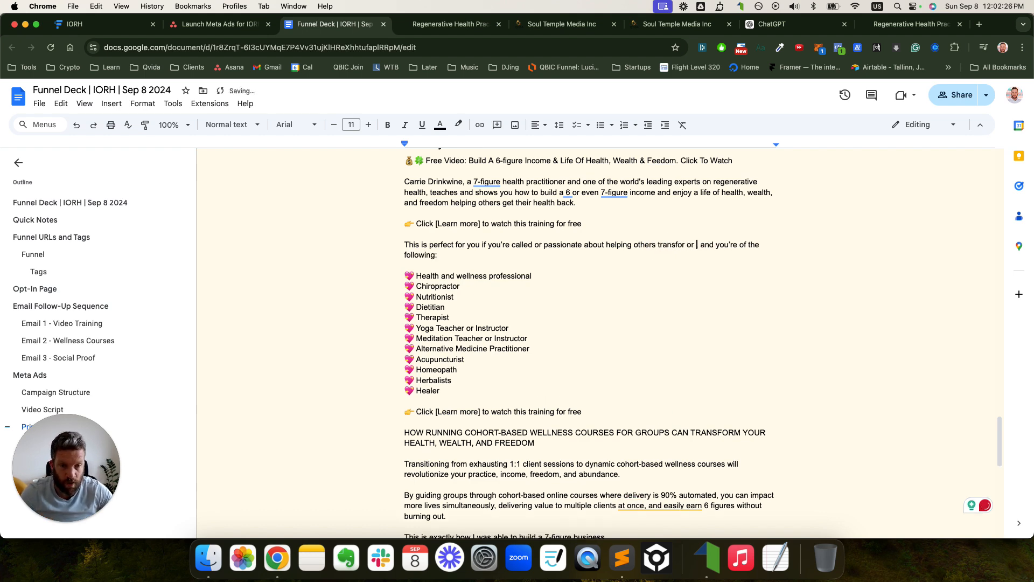
pyautogui.write('prove their health and')
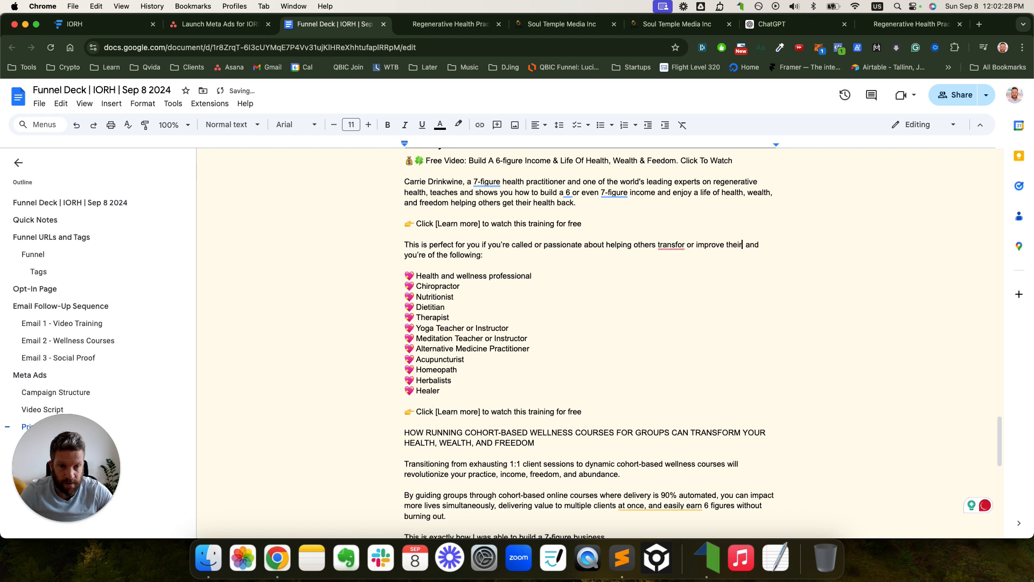
pyautogui.write(' wellness,')
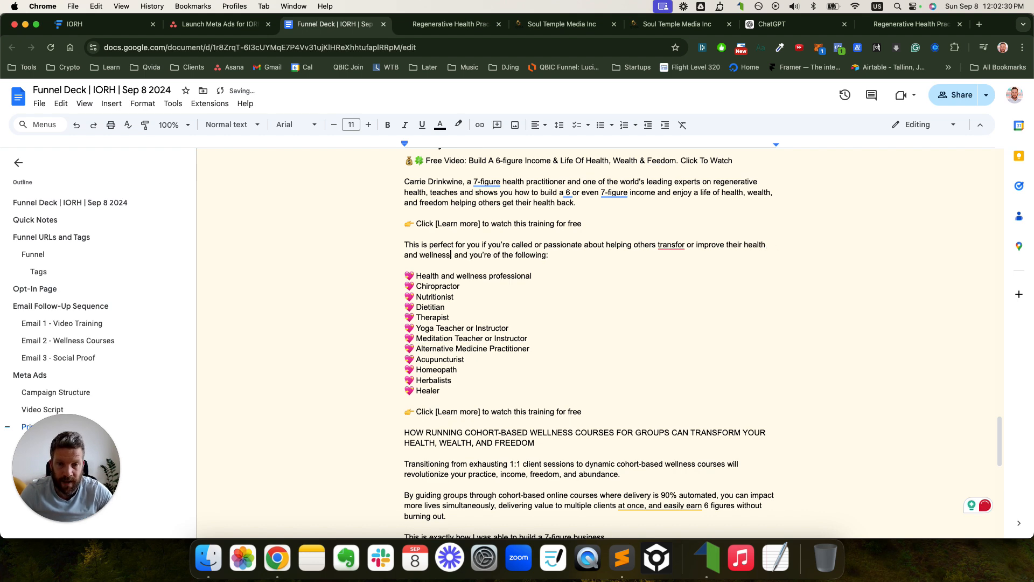
pyautogui.doubleClick(496, 255)
pyautogui.write('any')
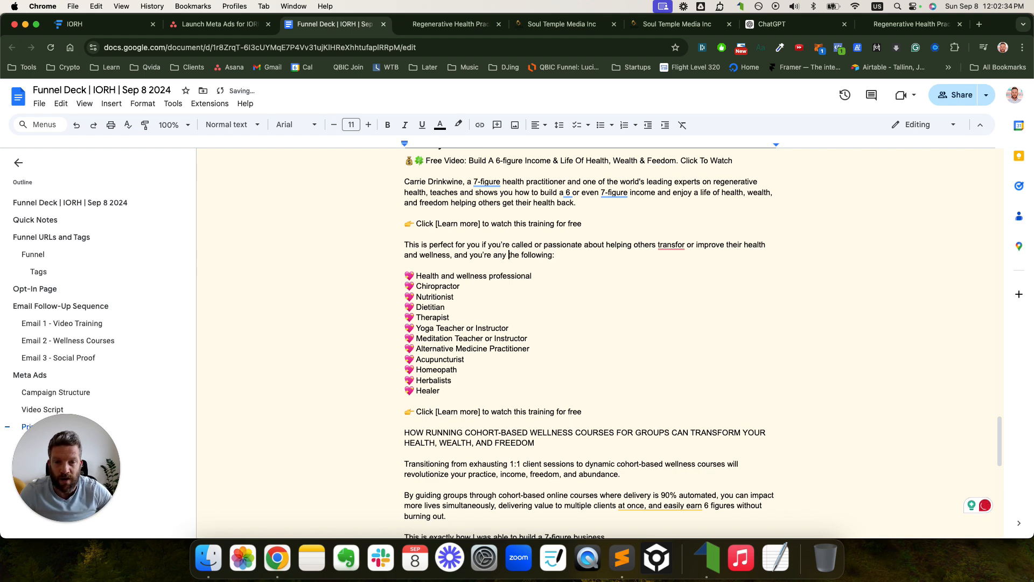
pyautogui.click(672, 245)
pyautogui.click(677, 275)
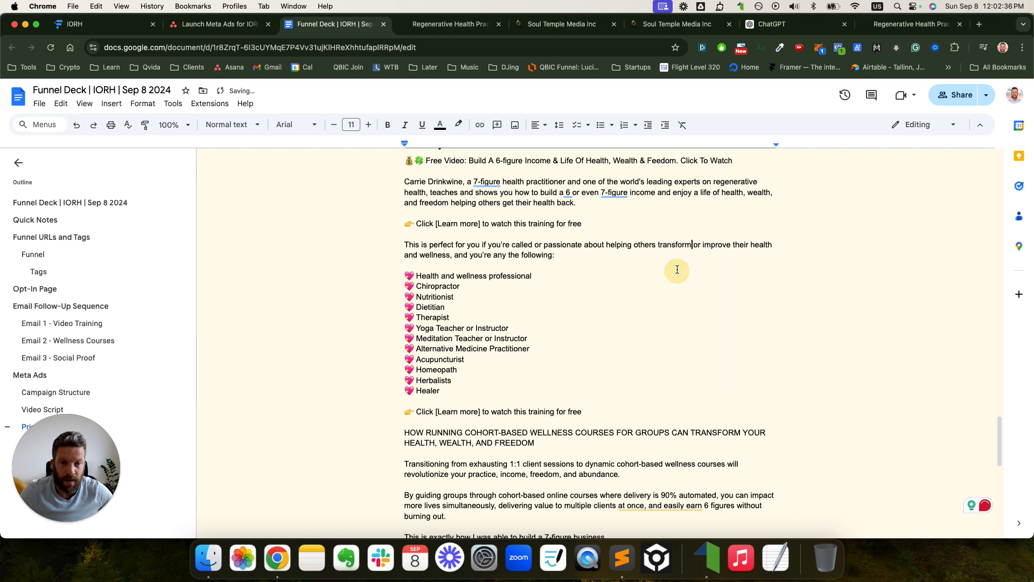
# - Compare the practitioner list with the ChatGPT list and accept the 'of the' grammar fix
pyautogui.moveTo(404, 248)
pyautogui.mouseDown()
pyautogui.moveTo(431, 276)
pyautogui.moveTo(461, 387)
pyautogui.mouseUp()
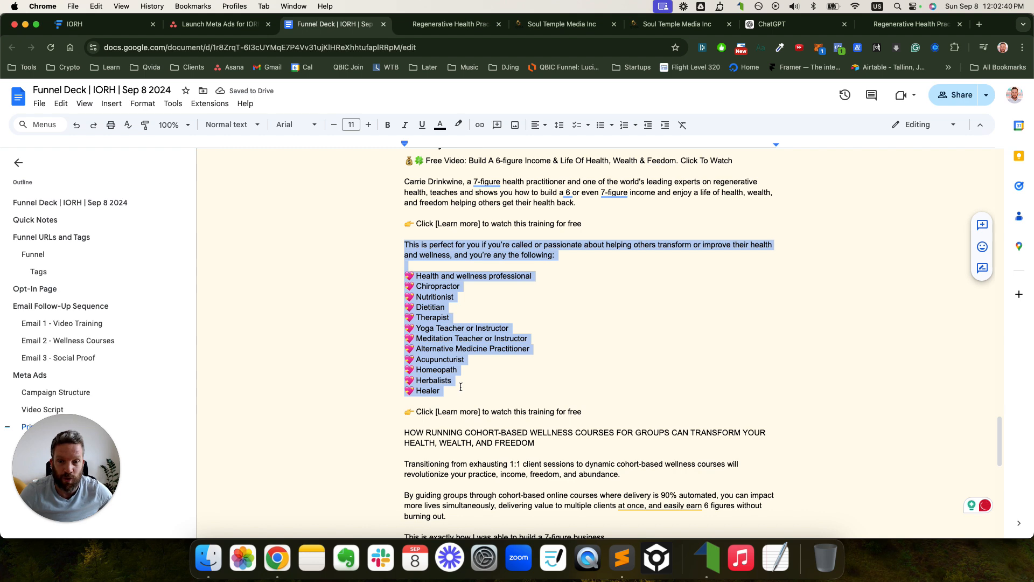
pyautogui.click(460, 387)
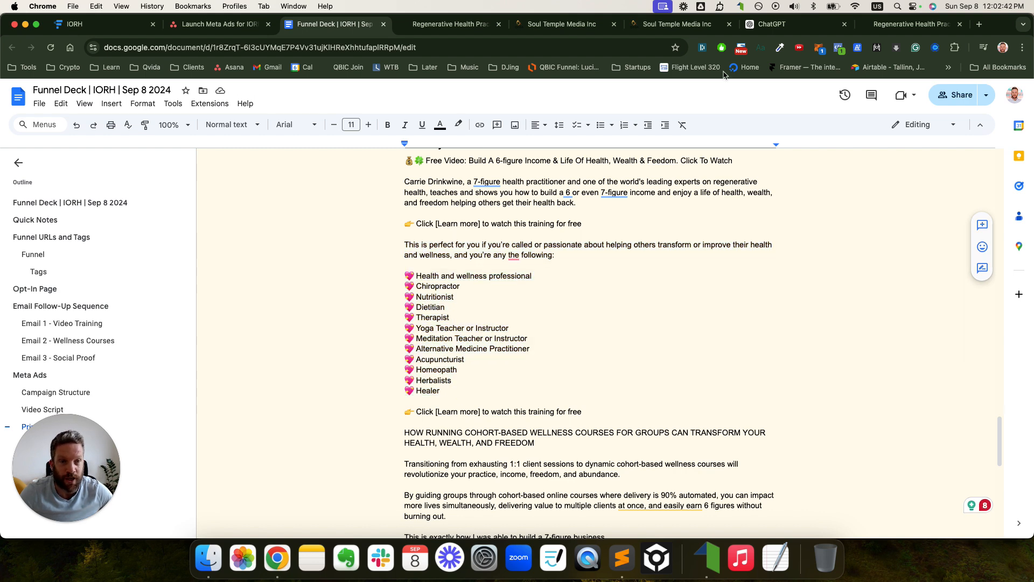
pyautogui.click(765, 25)
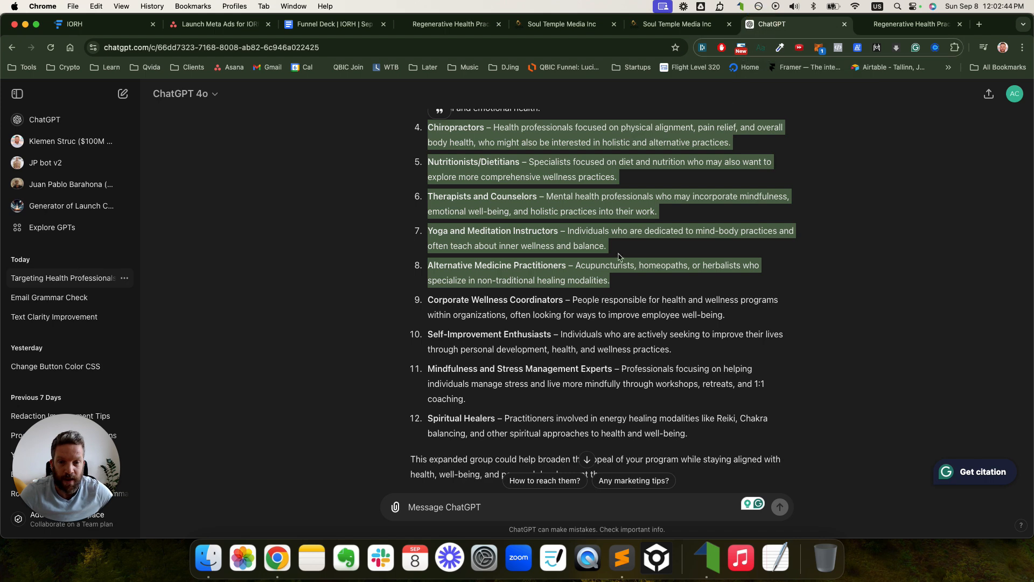
pyautogui.click(352, 26)
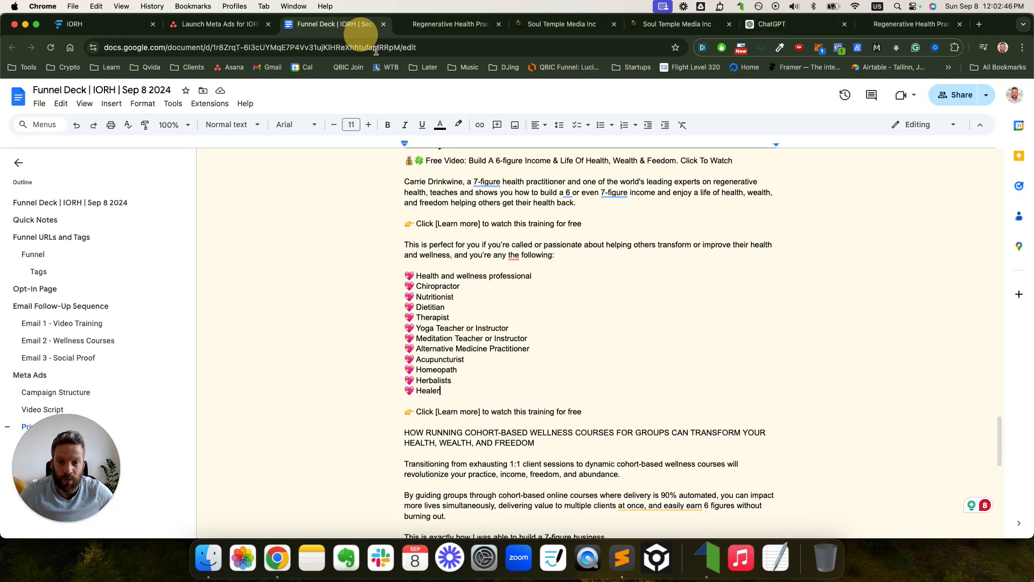
pyautogui.moveTo(398, 277); pyautogui.dragTo(493, 293)
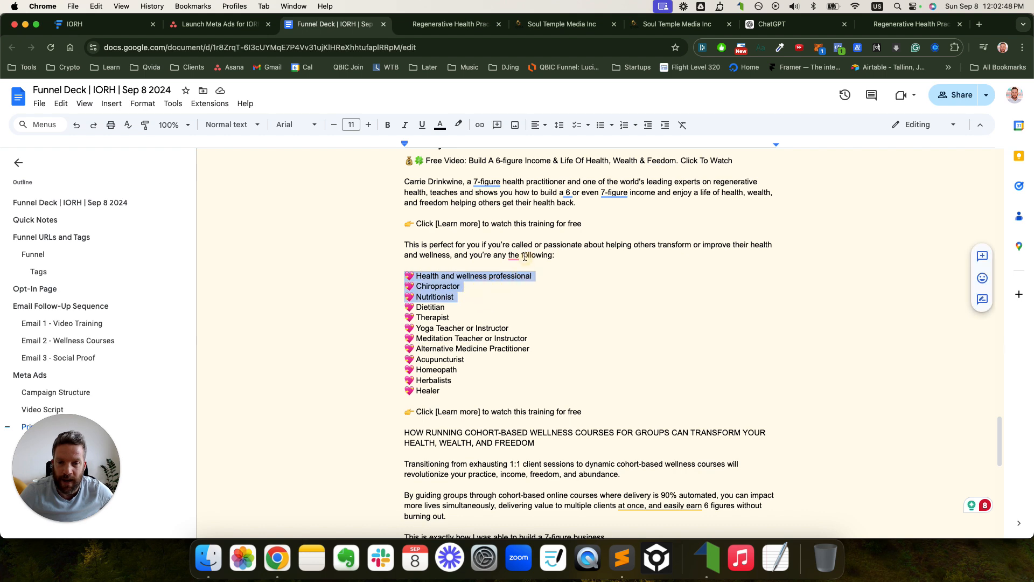
pyautogui.moveTo(516, 255)
pyautogui.click(526, 283)
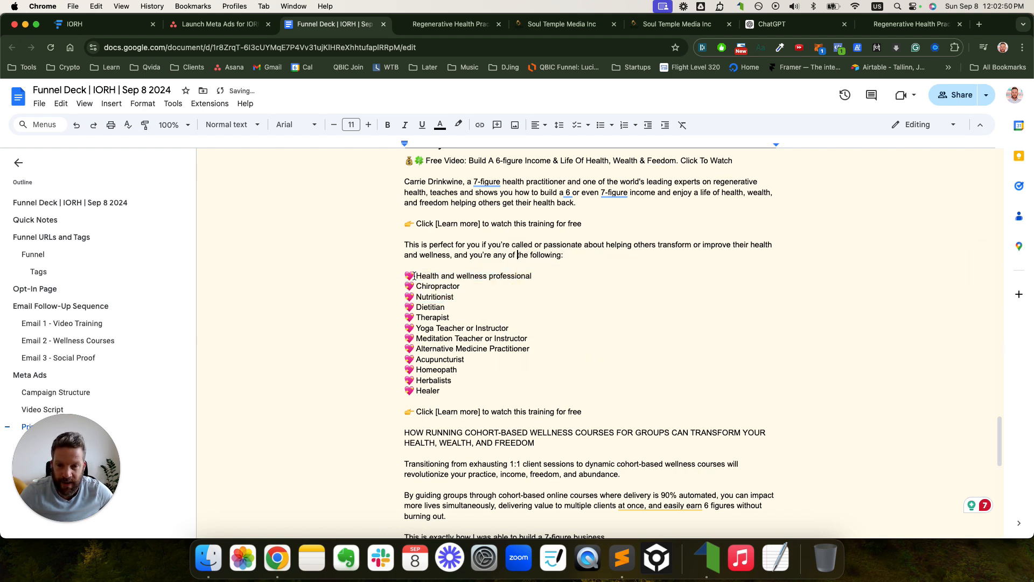
# - Review the practitioner entries from Health and wellness professional through Healer
pyautogui.moveTo(415, 276); pyautogui.dragTo(485, 280)
pyautogui.click(444, 289)
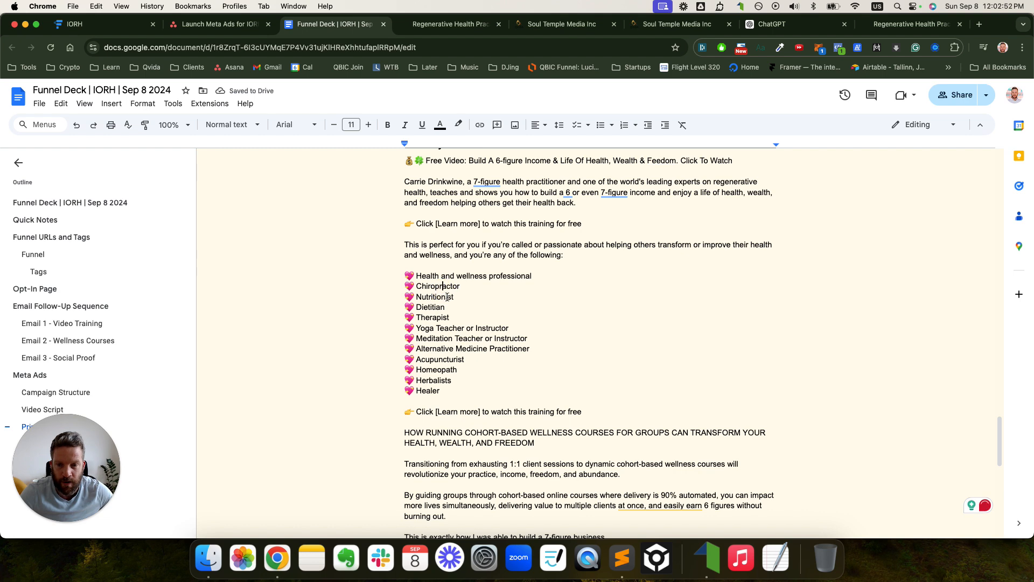
pyautogui.click(438, 297)
pyautogui.click(433, 307)
pyautogui.click(437, 317)
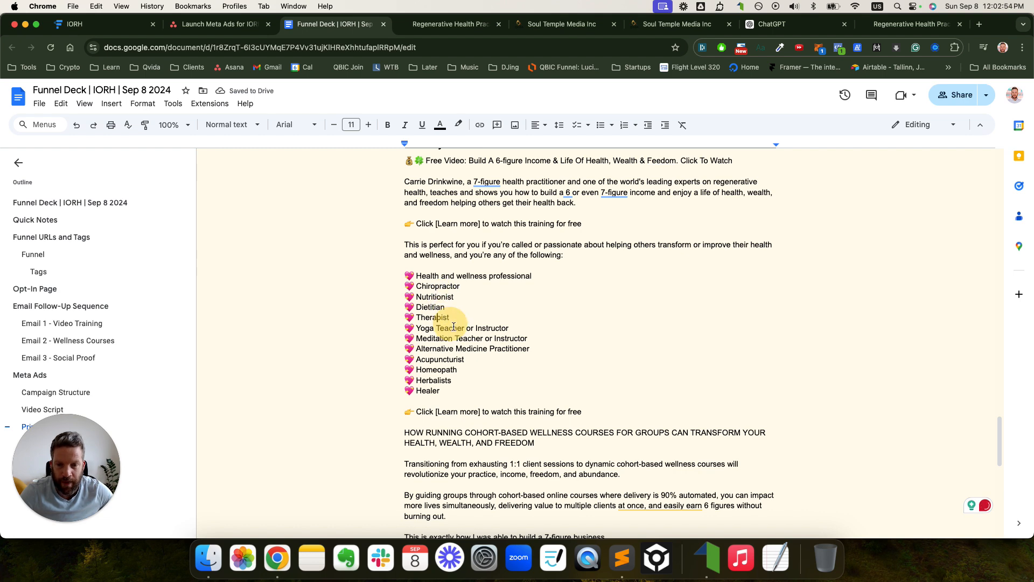
pyautogui.click(438, 357)
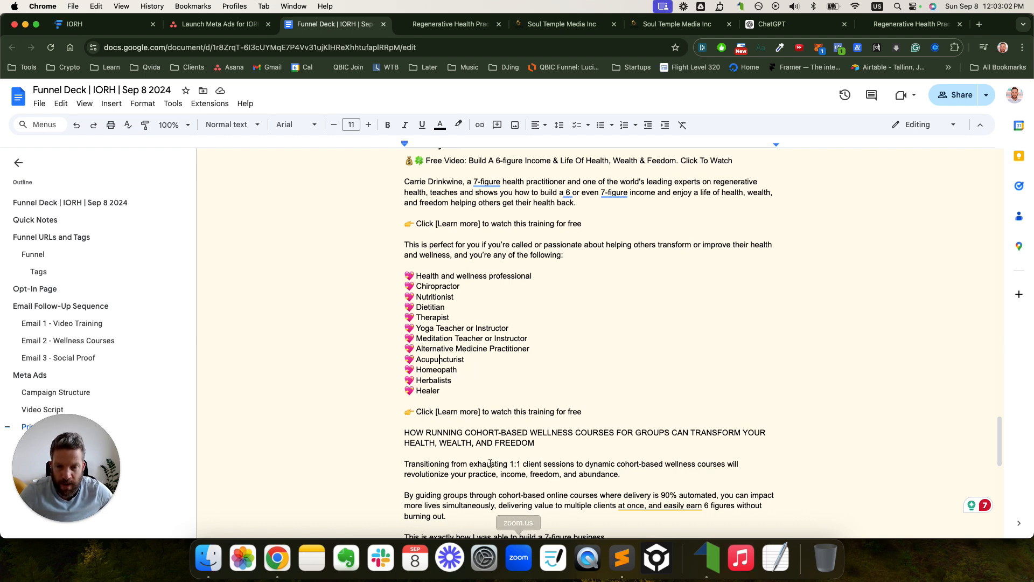
pyautogui.click(445, 395)
pyautogui.moveTo(445, 395)
pyautogui.mouseDown()
pyautogui.moveTo(363, 307)
pyautogui.moveTo(366, 274)
pyautogui.mouseUp()
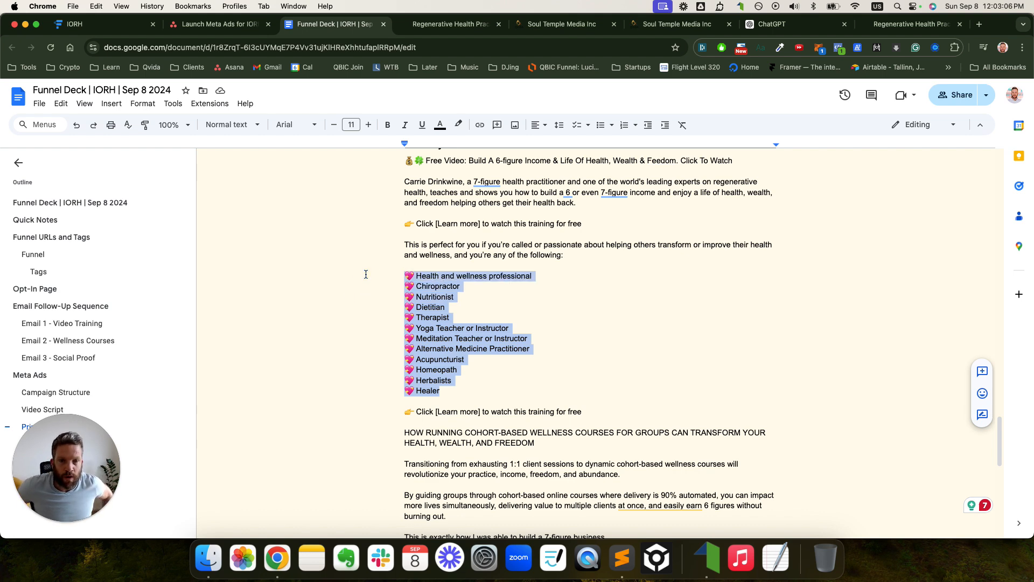
# - Duplicate the Dietitian entry below itself and retype it as Nurse
pyautogui.doubleClick(433, 307)
pyautogui.press('super+c')
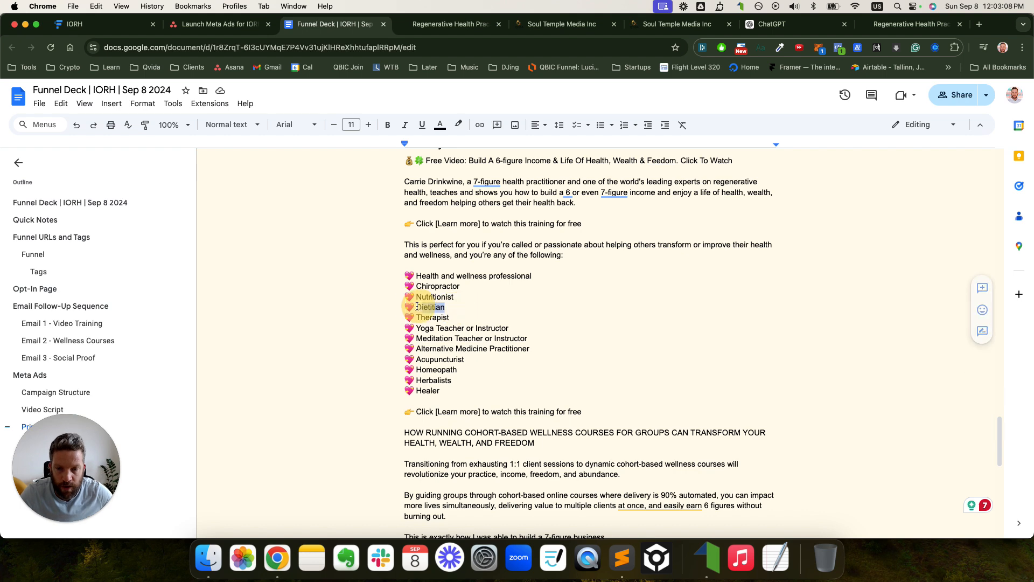
pyautogui.press('Right')
pyautogui.press('Return')
pyautogui.press('super+v')
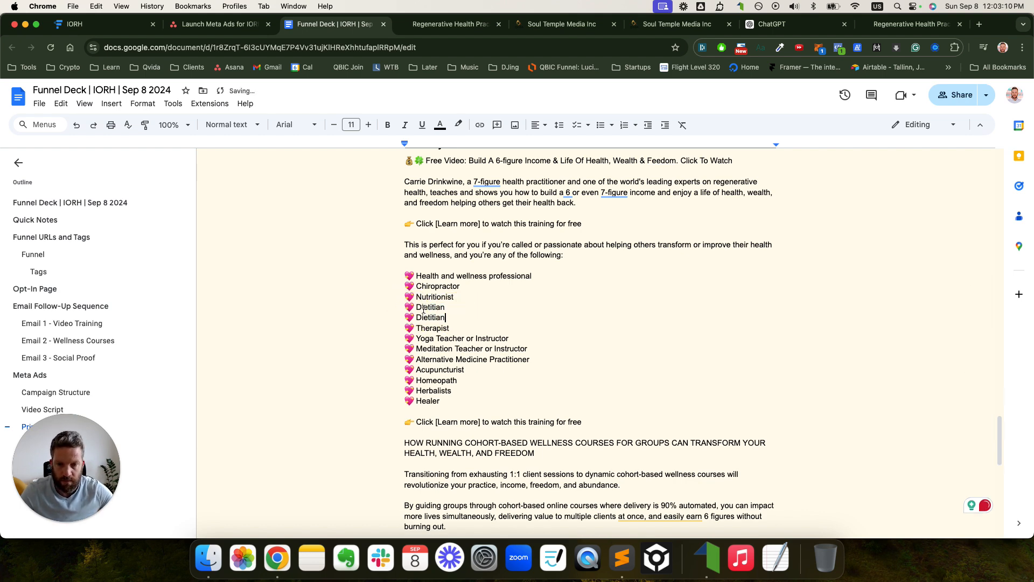
pyautogui.doubleClick(430, 318)
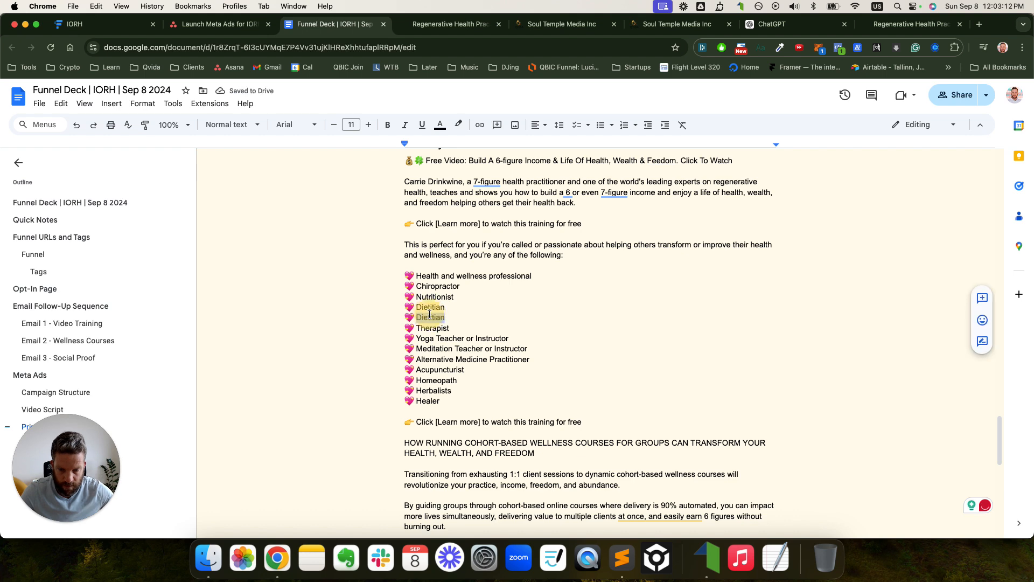
pyautogui.write('Nus')
pyautogui.press('BackSpace')
pyautogui.write('rse')
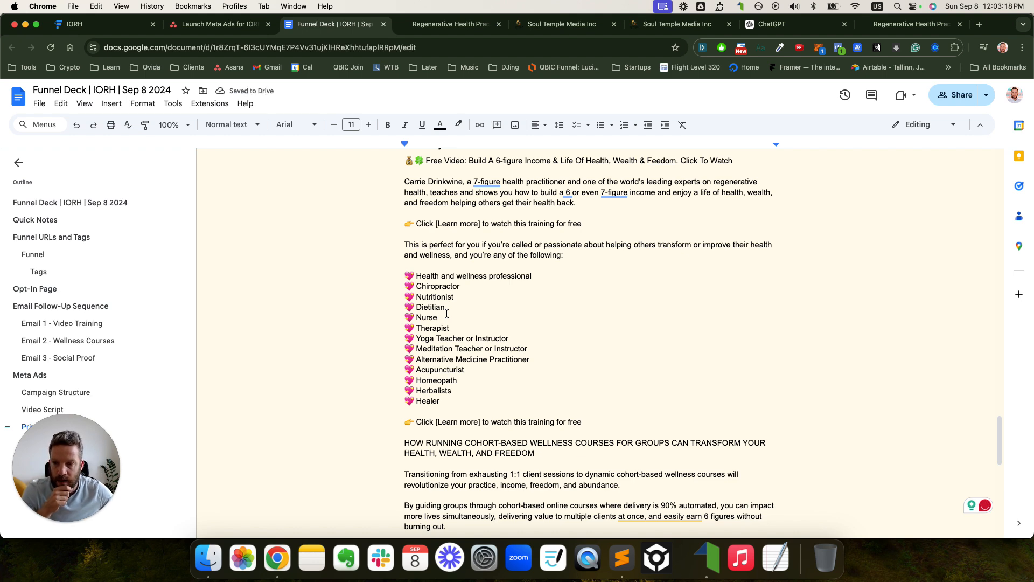
pyautogui.click(454, 403)
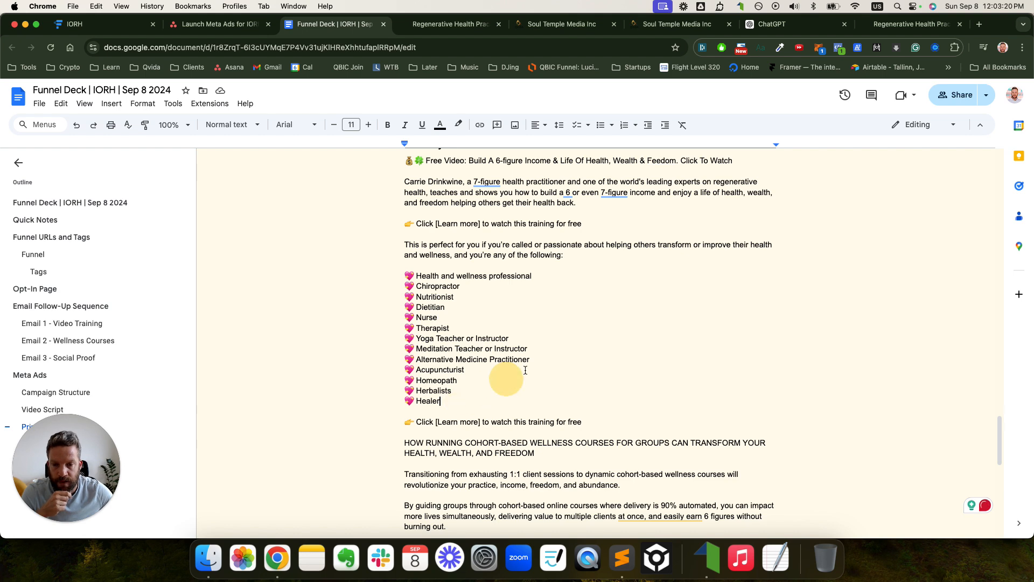
pyautogui.scroll(-3, 456, 350)
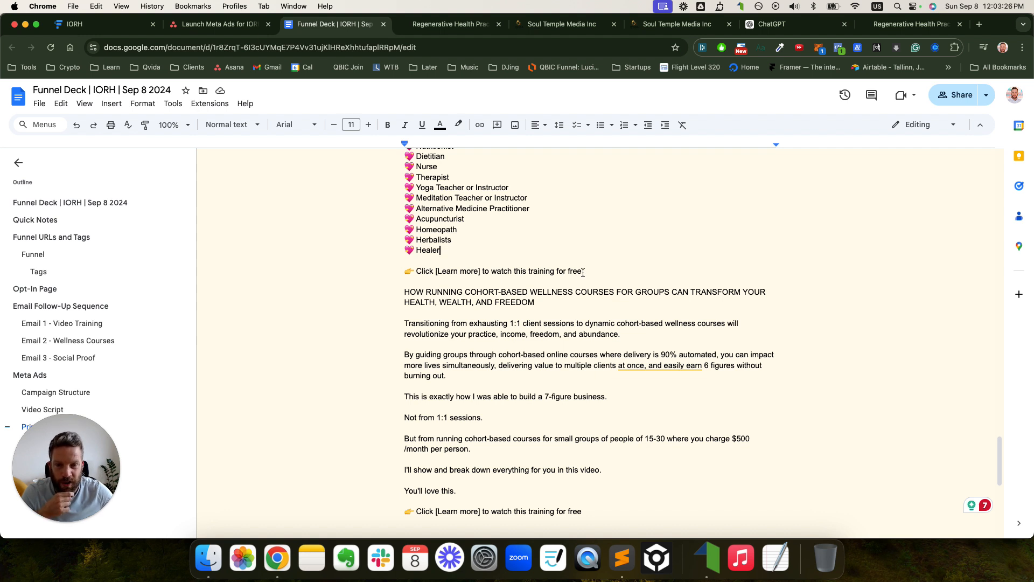
pyautogui.moveTo(404, 292); pyautogui.dragTo(538, 302)
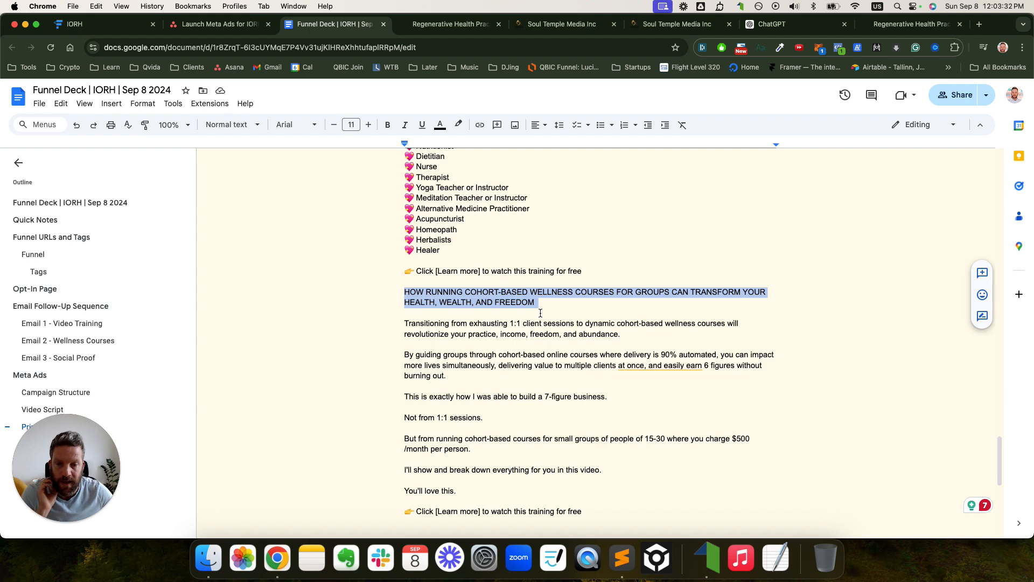
pyautogui.scroll(-4, 444, 325)
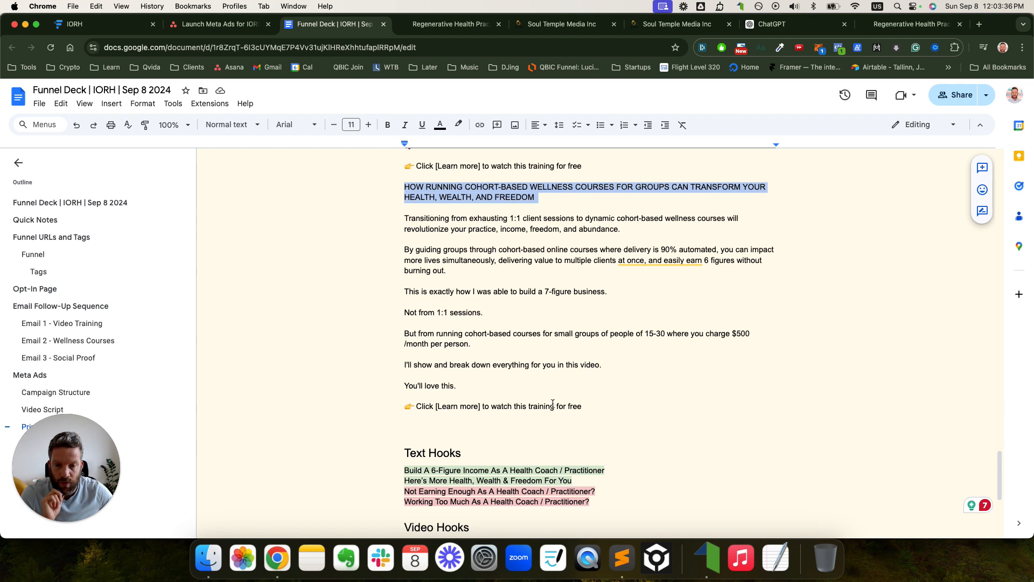
pyautogui.click(581, 406)
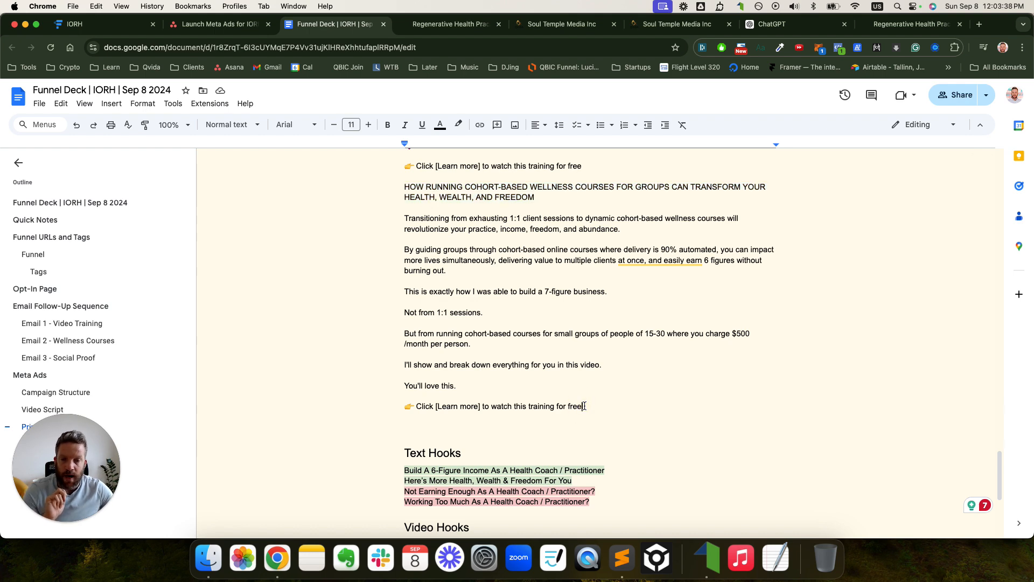
pyautogui.scroll(-3, 584, 405)
pyautogui.scroll(15, 582, 403)
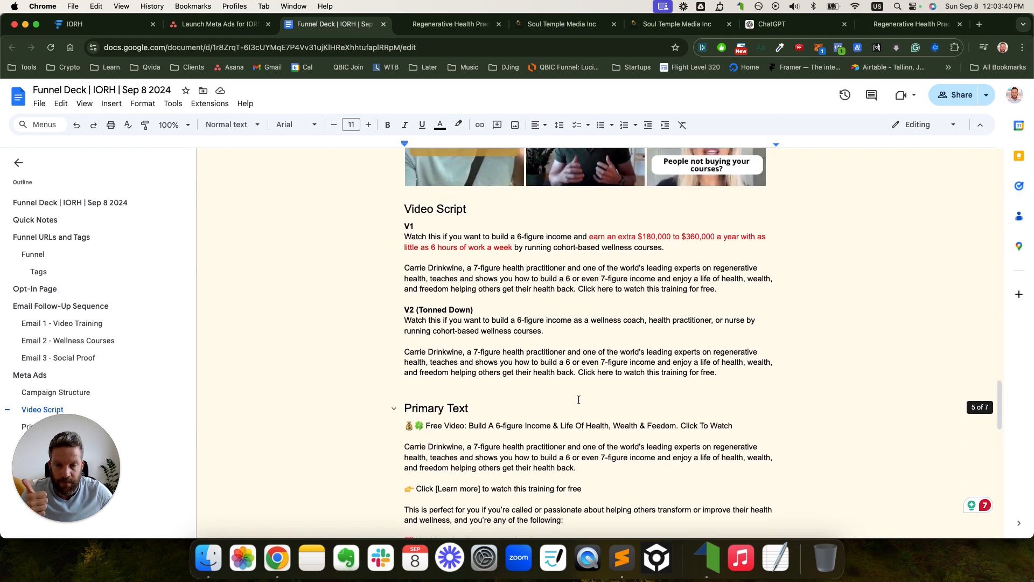
pyautogui.scroll(-1, 579, 399)
pyautogui.click(502, 348)
pyautogui.scroll(-10, 503, 347)
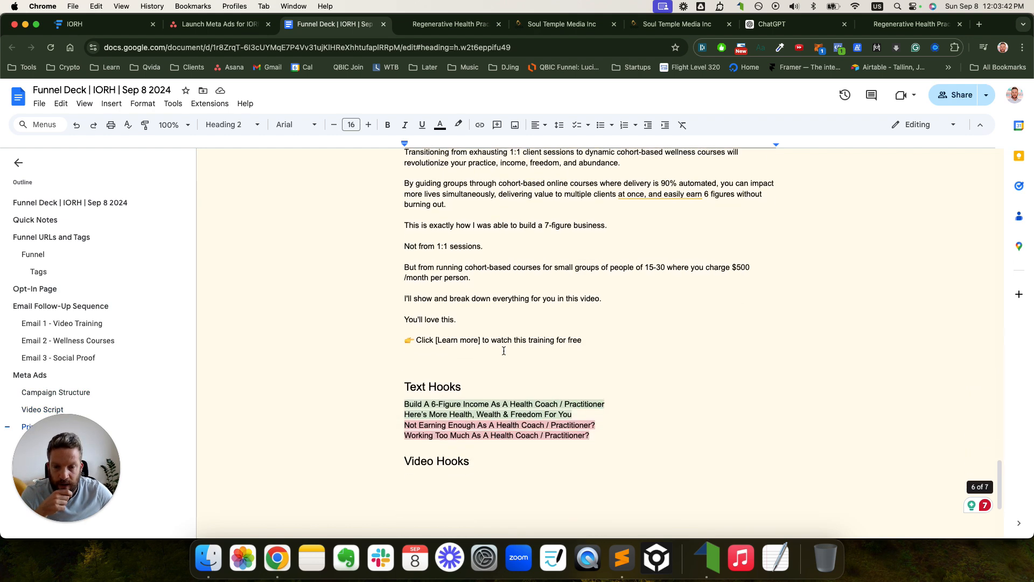
pyautogui.scroll(-3, 504, 350)
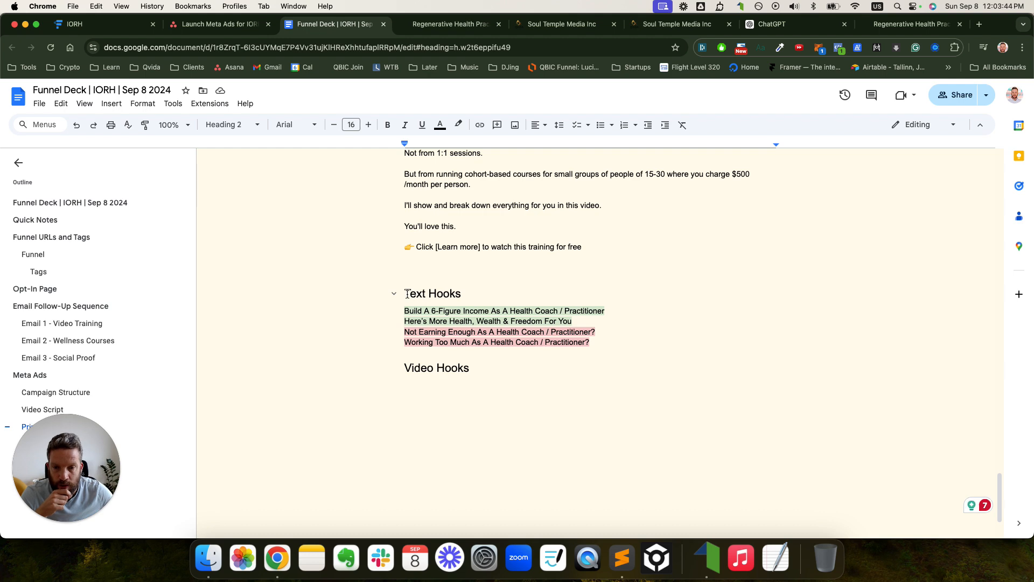
pyautogui.doubleClick(425, 295)
pyautogui.scroll(15, 485, 307)
pyautogui.scroll(-3, 487, 310)
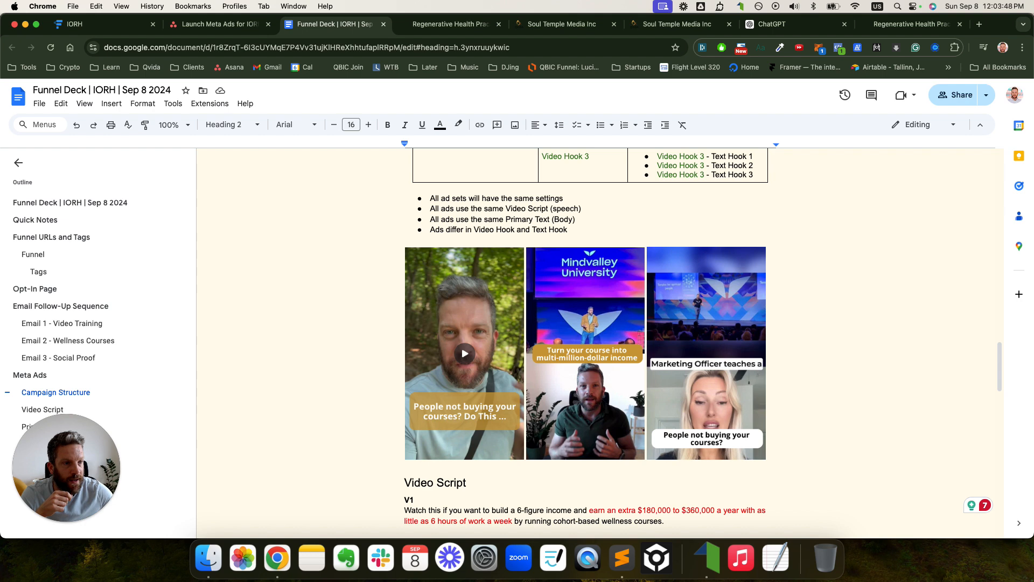
pyautogui.moveTo(426, 397)
pyautogui.mouseDown()
pyautogui.moveTo(411, 409)
pyautogui.moveTo(498, 434)
pyautogui.moveTo(517, 395)
pyautogui.moveTo(443, 391)
pyautogui.mouseUp()
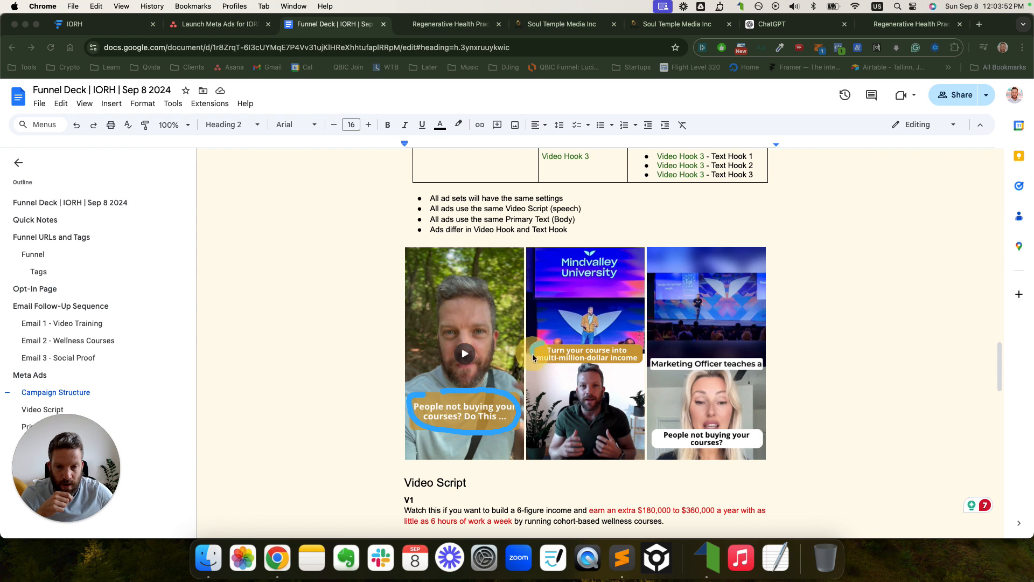
pyautogui.moveTo(533, 357)
pyautogui.mouseDown()
pyautogui.moveTo(639, 364)
pyautogui.moveTo(537, 348)
pyautogui.mouseUp()
pyautogui.moveTo(684, 358); pyautogui.dragTo(658, 360)
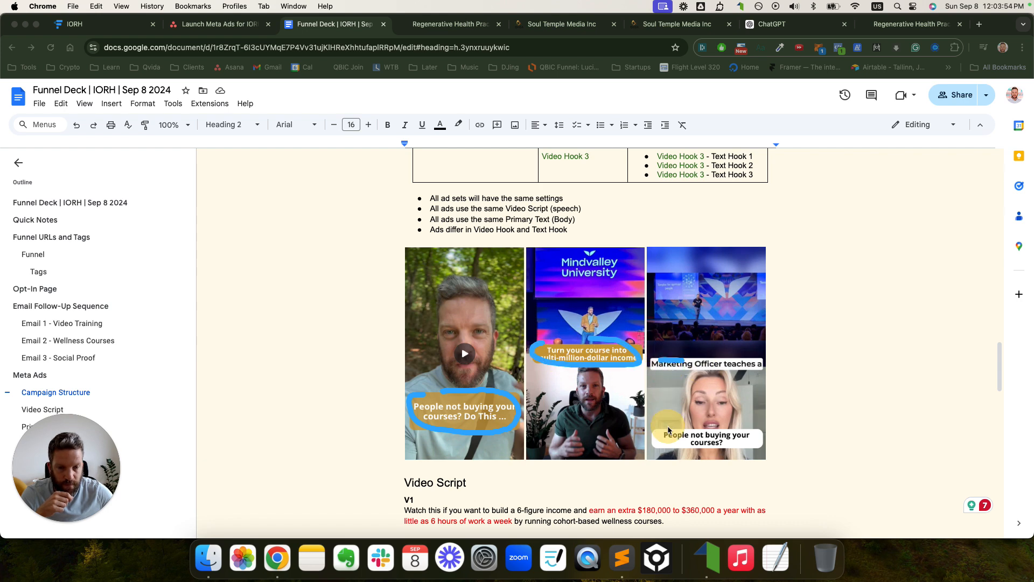
pyautogui.moveTo(668, 430)
pyautogui.mouseDown()
pyautogui.moveTo(649, 439)
pyautogui.moveTo(744, 449)
pyautogui.moveTo(700, 418)
pyautogui.mouseUp()
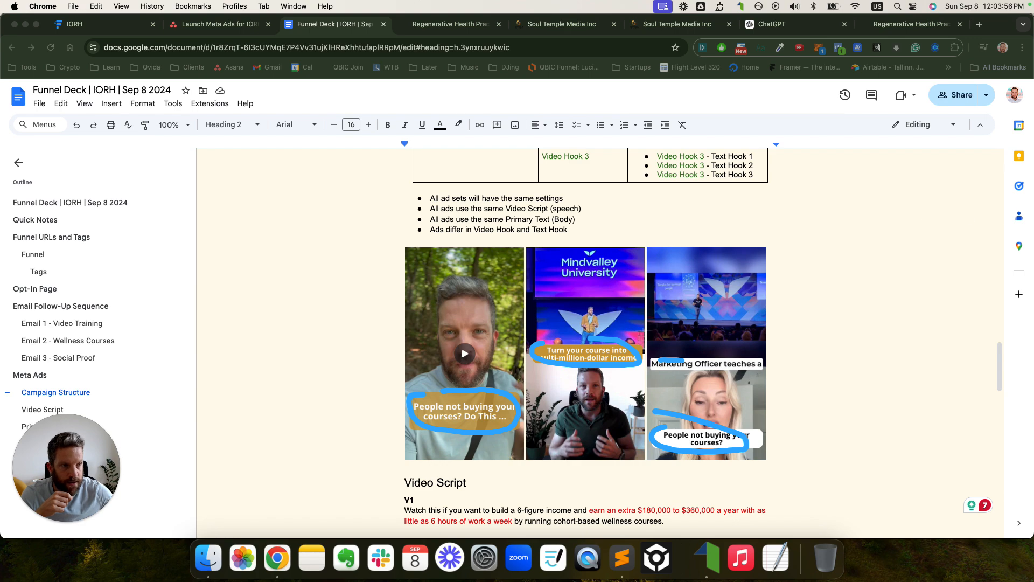
pyautogui.scroll(-20, 494, 403)
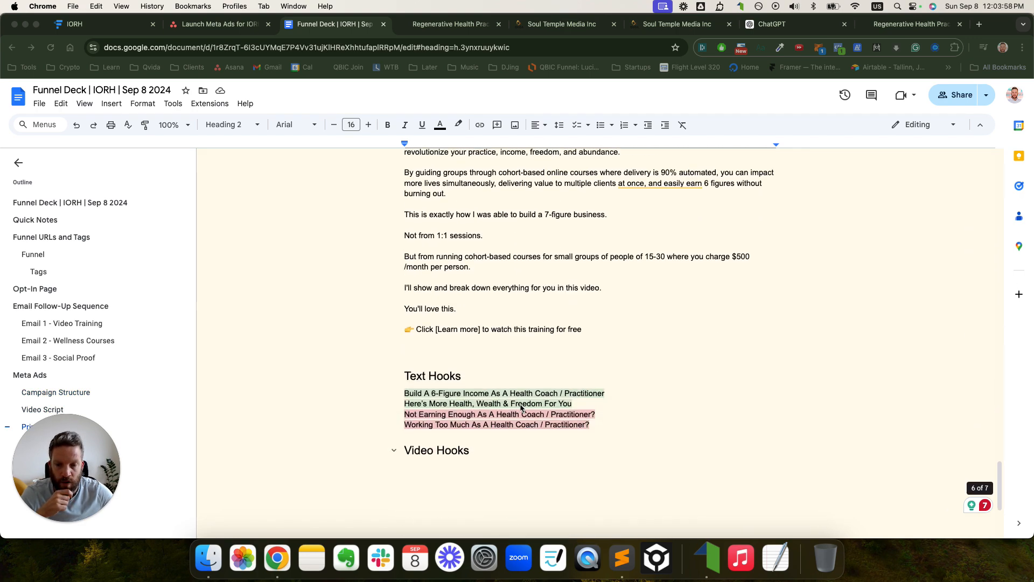
pyautogui.moveTo(405, 304); pyautogui.dragTo(620, 327)
pyautogui.scroll(15, 620, 327)
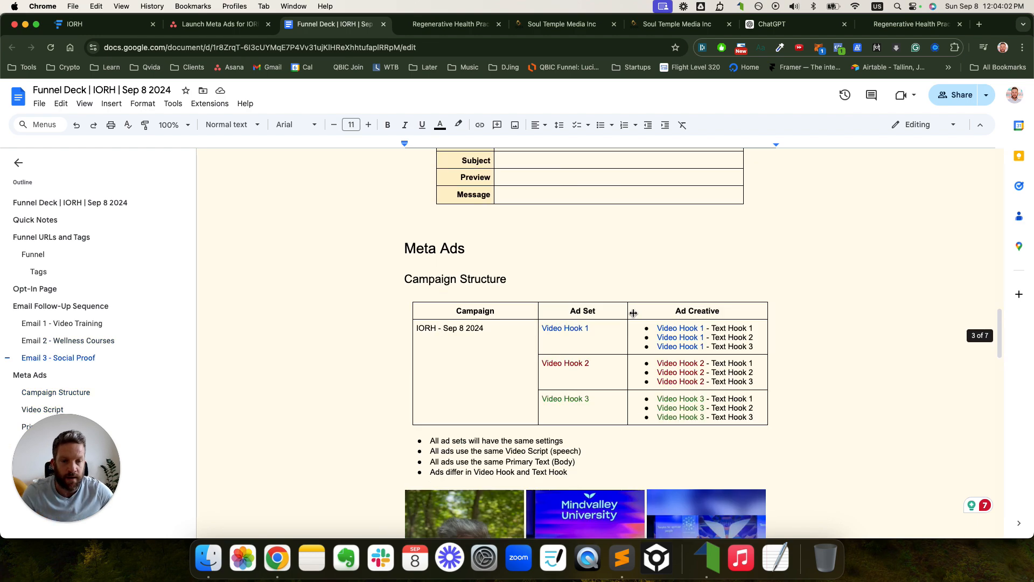
# - Add a 'Video Hook 1 - Text Hook 4' bullet below Text Hook 3
pyautogui.moveTo(755, 348); pyautogui.dragTo(655, 351)
pyautogui.press('super+c')
pyautogui.press('Right')
pyautogui.press('Return')
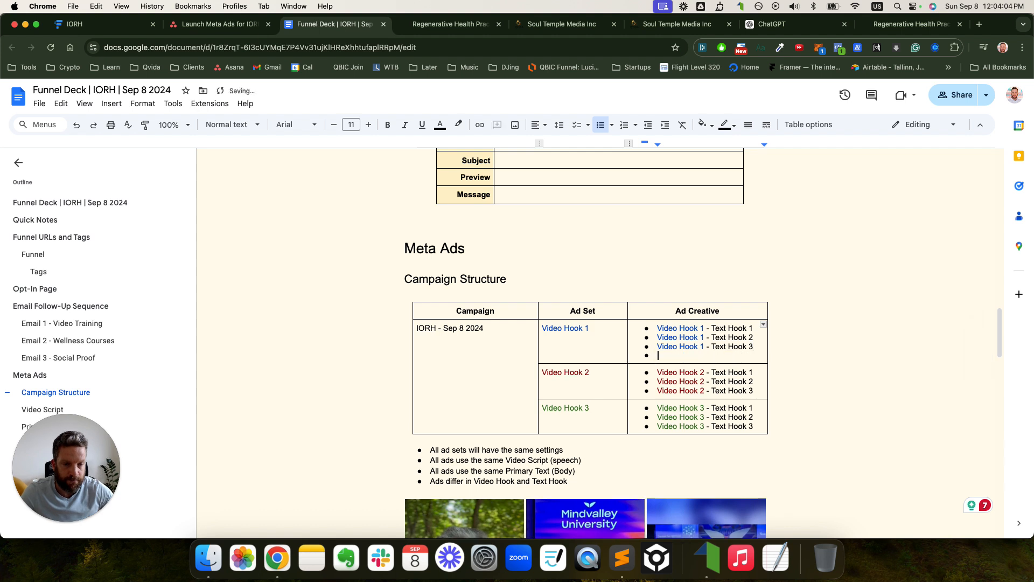
pyautogui.press('super+v')
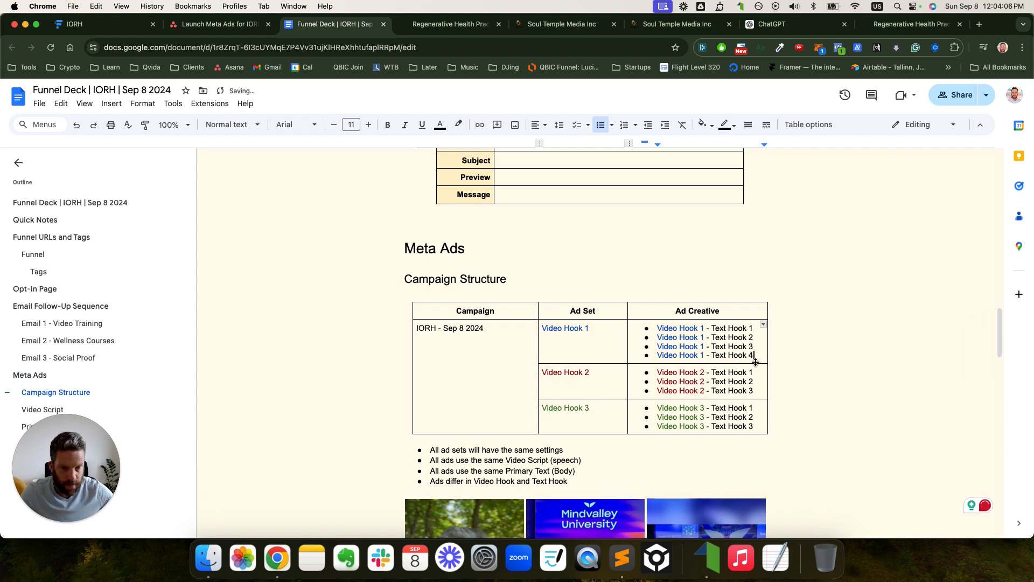
# - Add a 'Video Hook 2 - Text Hook 4' bullet below Text Hook 3
pyautogui.moveTo(755, 390); pyautogui.dragTo(656, 390)
pyautogui.press('super+c')
pyautogui.press('Right')
pyautogui.press('Return')
pyautogui.press('super+v')
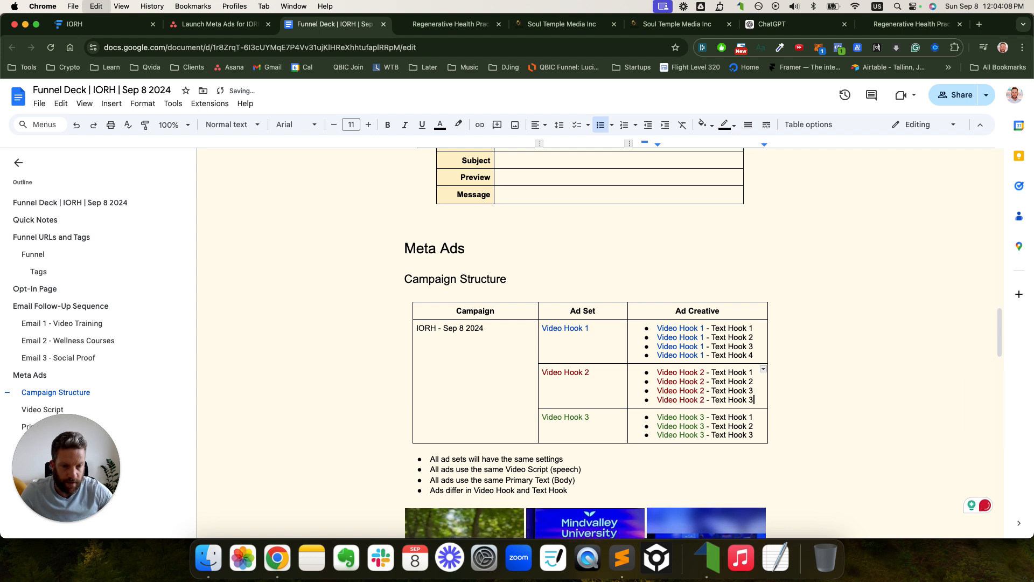
pyautogui.press('BackSpace')
pyautogui.write('4')
# - Add a 'Video Hook 3 - Text Hook 4' bullet below Text Hook 3
pyautogui.moveTo(754, 435); pyautogui.dragTo(655, 435)
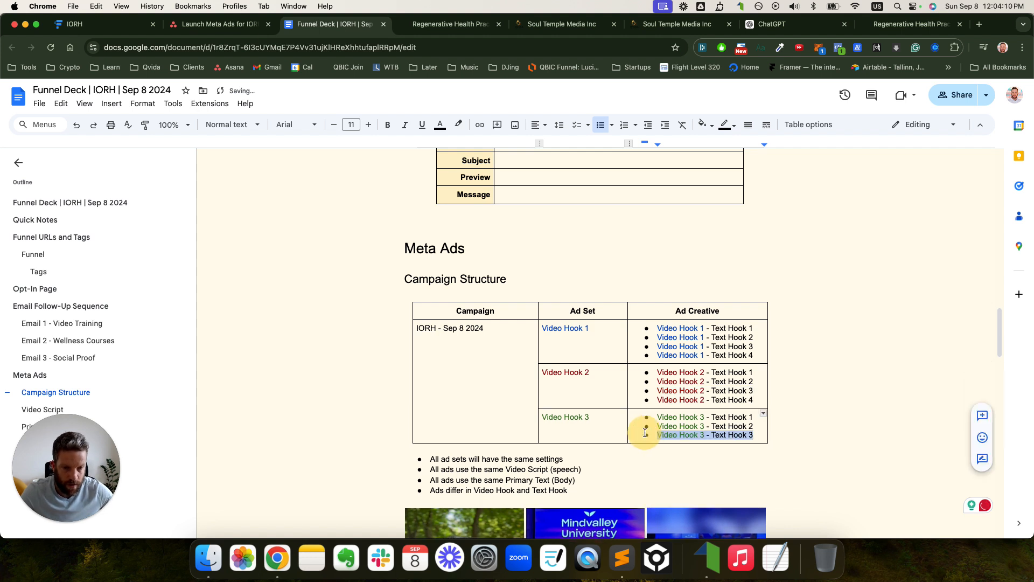
pyautogui.press('super+c')
pyautogui.press('Right')
pyautogui.press('Return')
pyautogui.press('super+v')
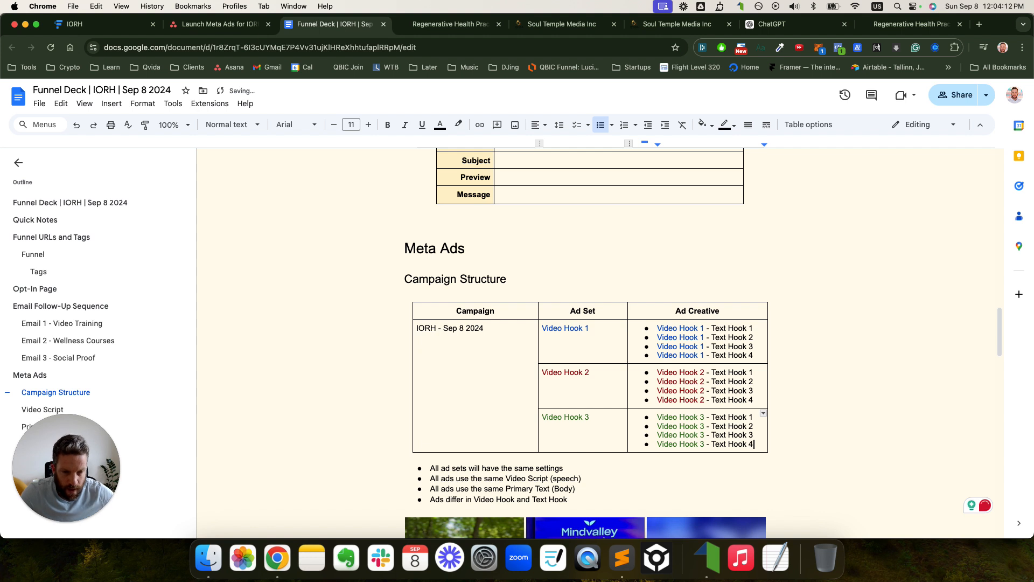
pyautogui.click(591, 350)
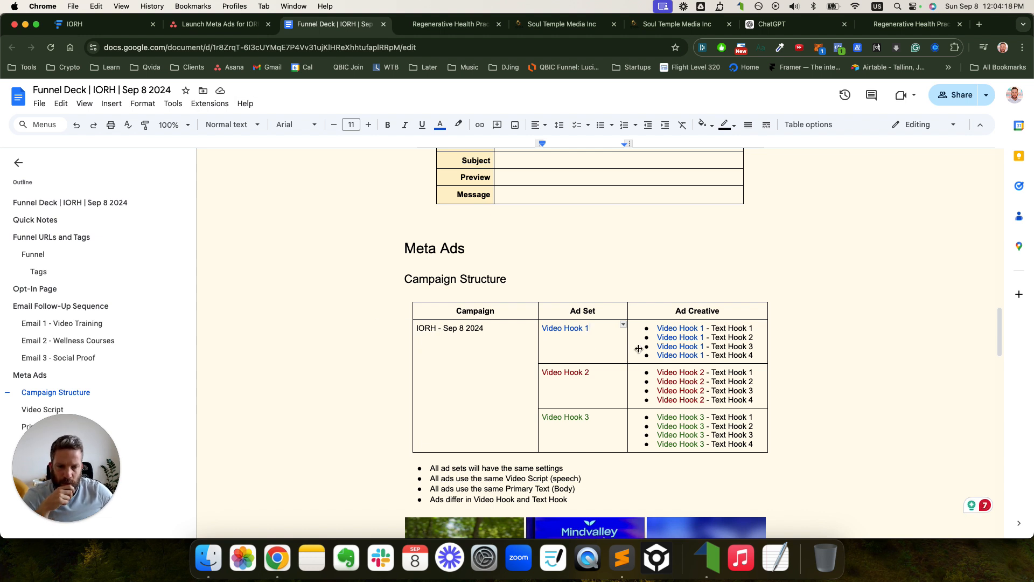
# - Insert a blank line before the 'Not Earning Enough…' hook to separate the two groups
pyautogui.moveTo(754, 355); pyautogui.dragTo(676, 354)
pyautogui.scroll(-20, 676, 354)
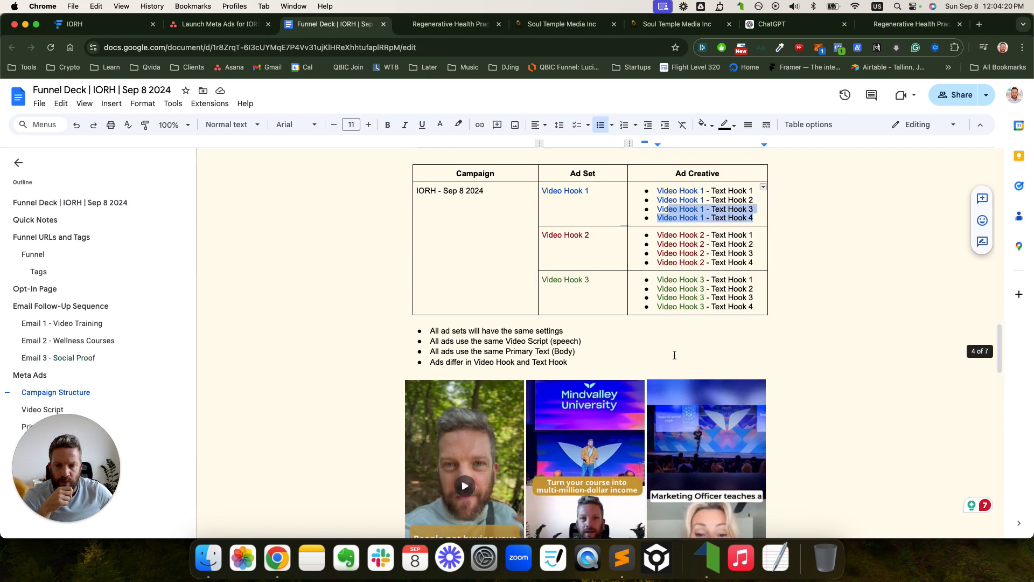
pyautogui.scroll(-3, 668, 353)
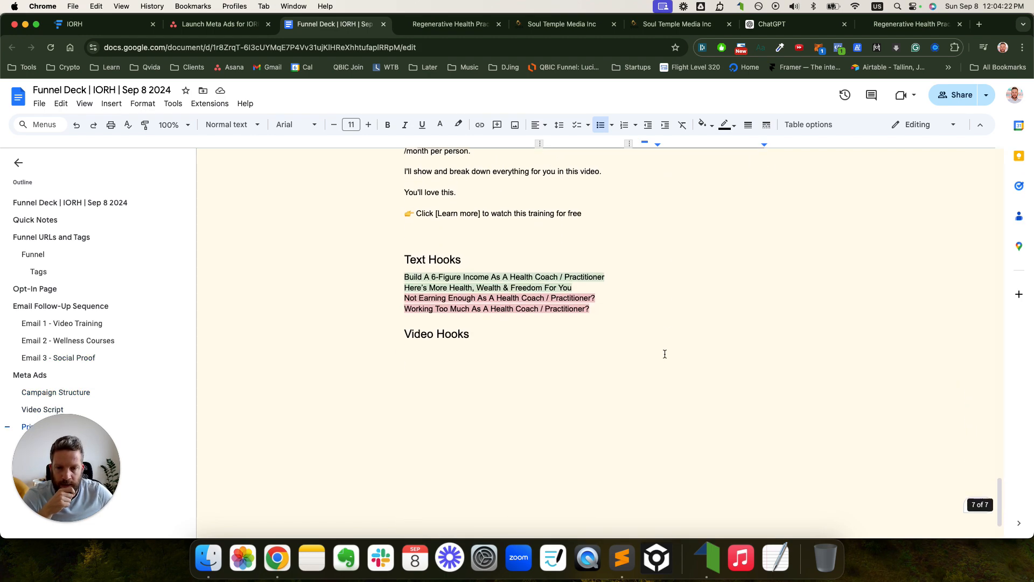
pyautogui.click(405, 298)
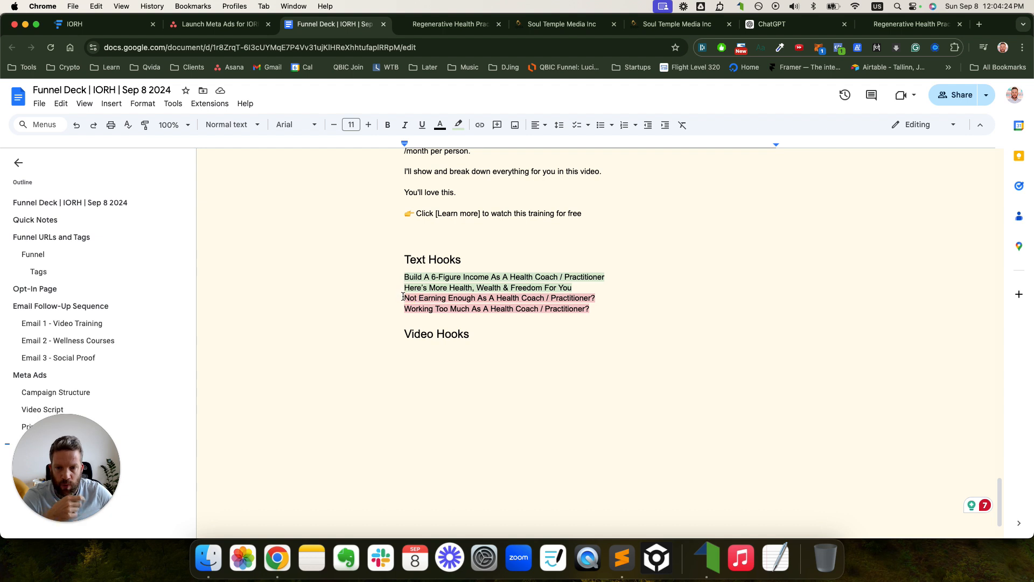
pyautogui.click(577, 288)
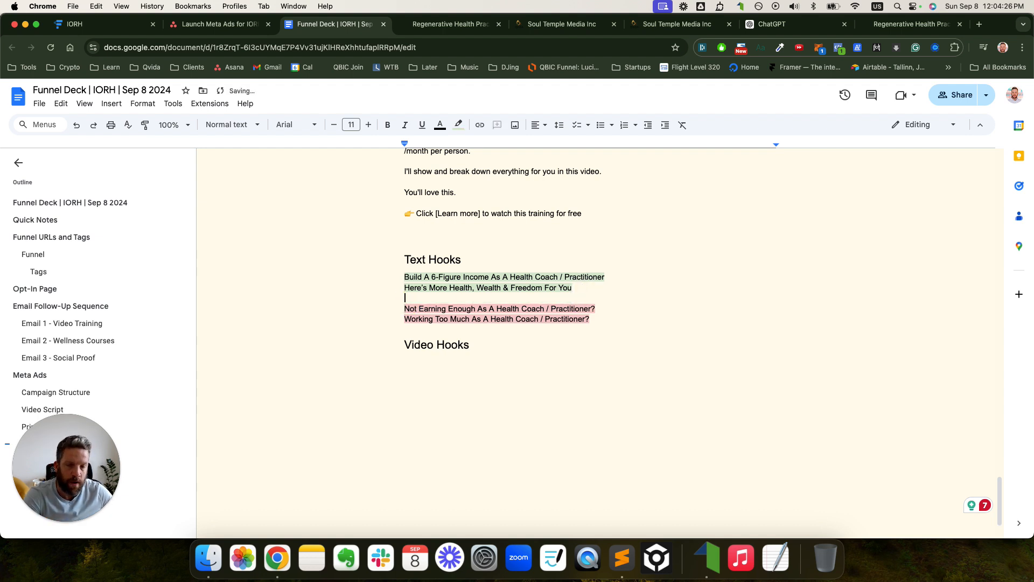
pyautogui.press('Return')
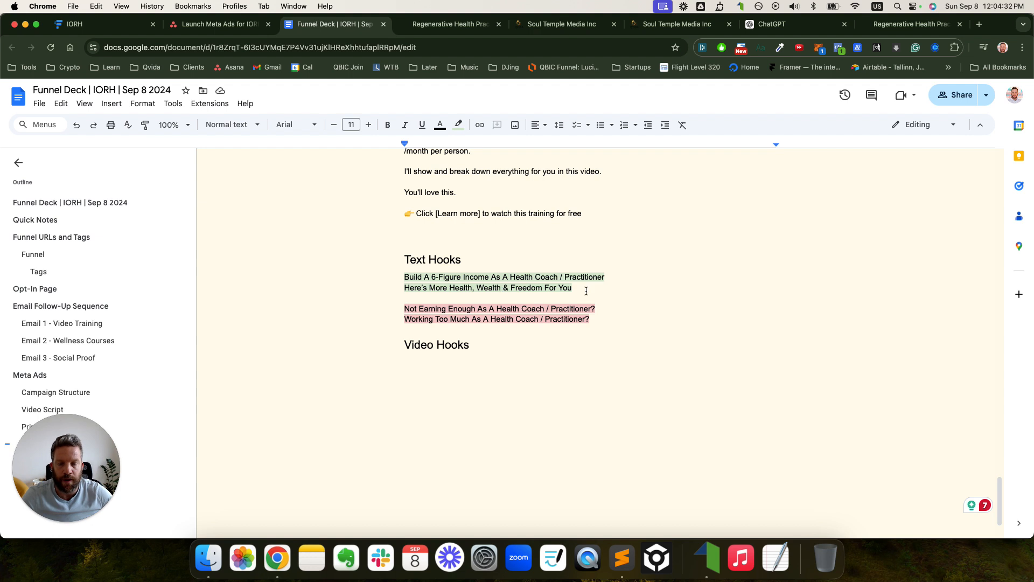
# - Check the pink hooks 'Not Earning Enough…' and 'Working Too Much…' after the split
pyautogui.moveTo(406, 309); pyautogui.dragTo(607, 328)
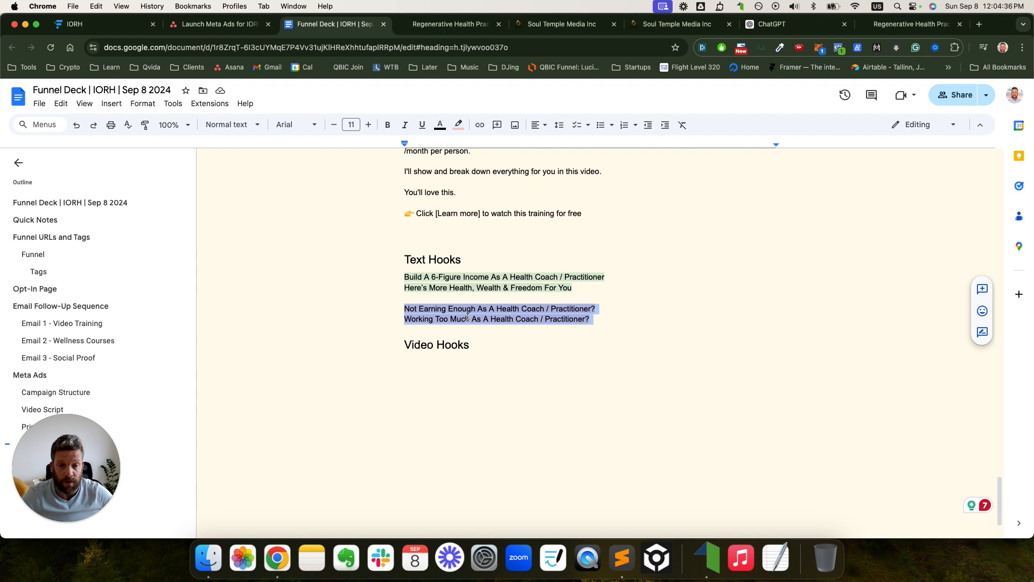
pyautogui.click(425, 319)
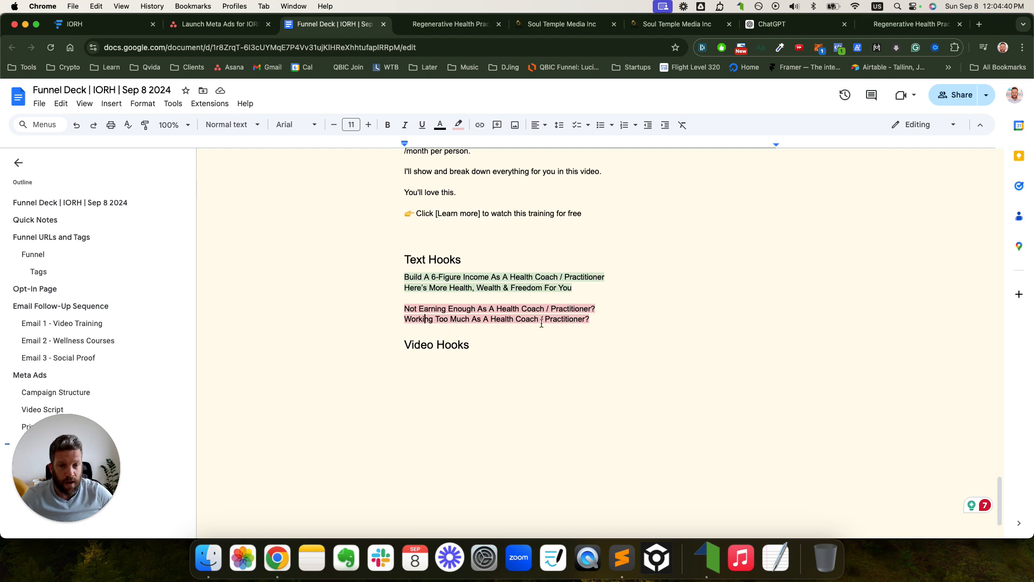
pyautogui.click(593, 321)
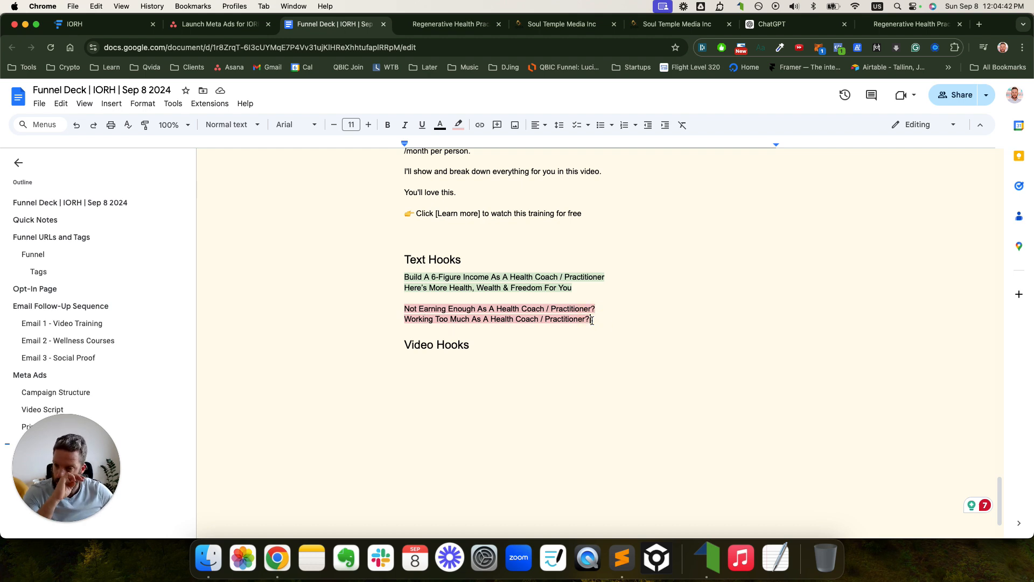
pyautogui.scroll(5, 592, 321)
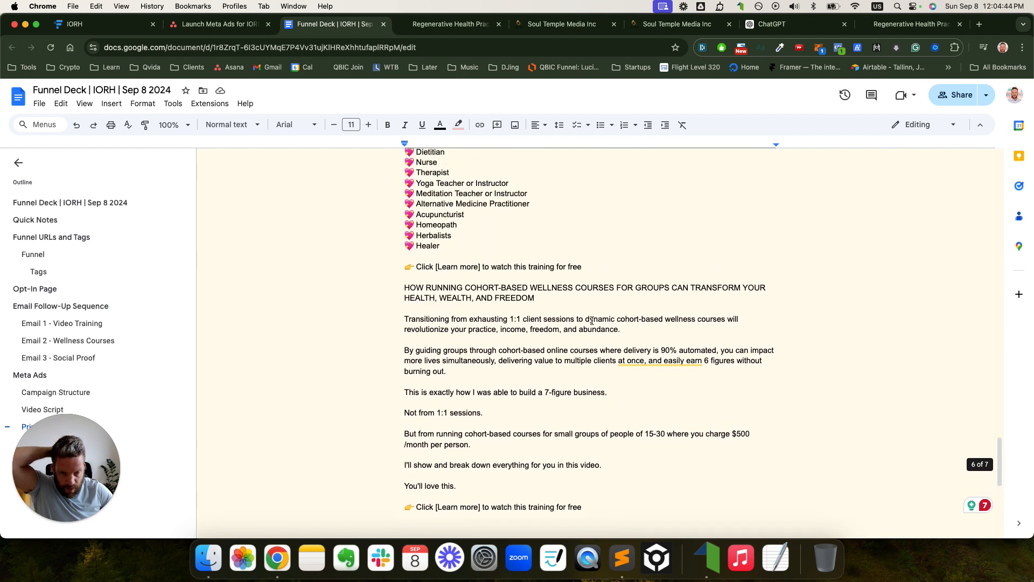
pyautogui.scroll(-3, 595, 318)
pyautogui.scroll(-1, 599, 315)
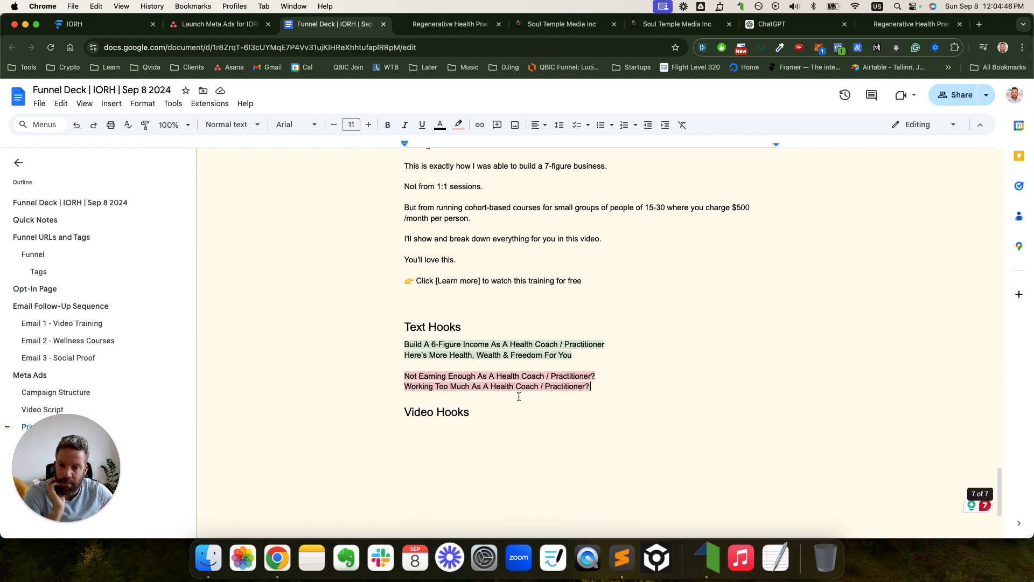
pyautogui.moveTo(493, 416); pyautogui.dragTo(406, 417)
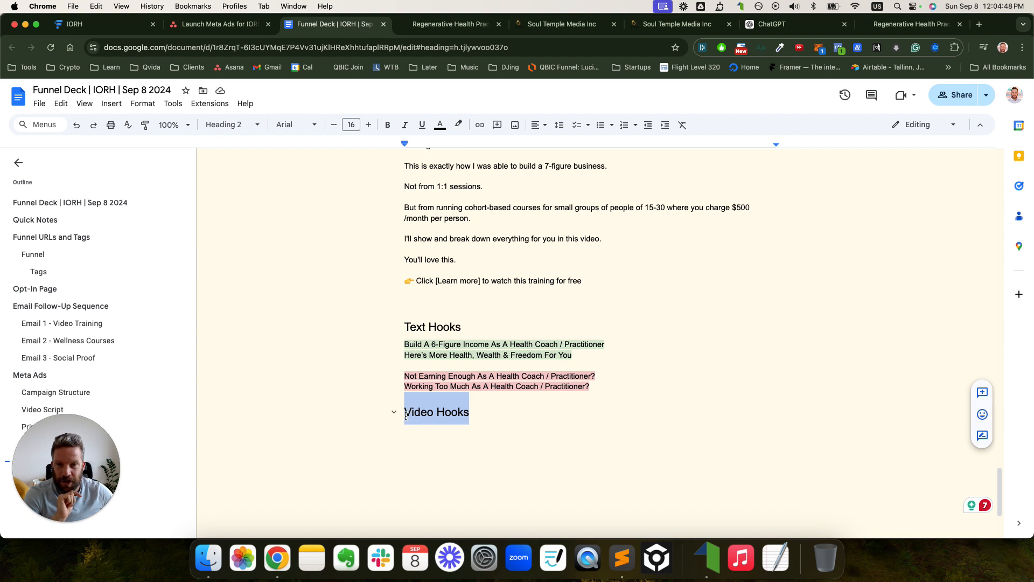
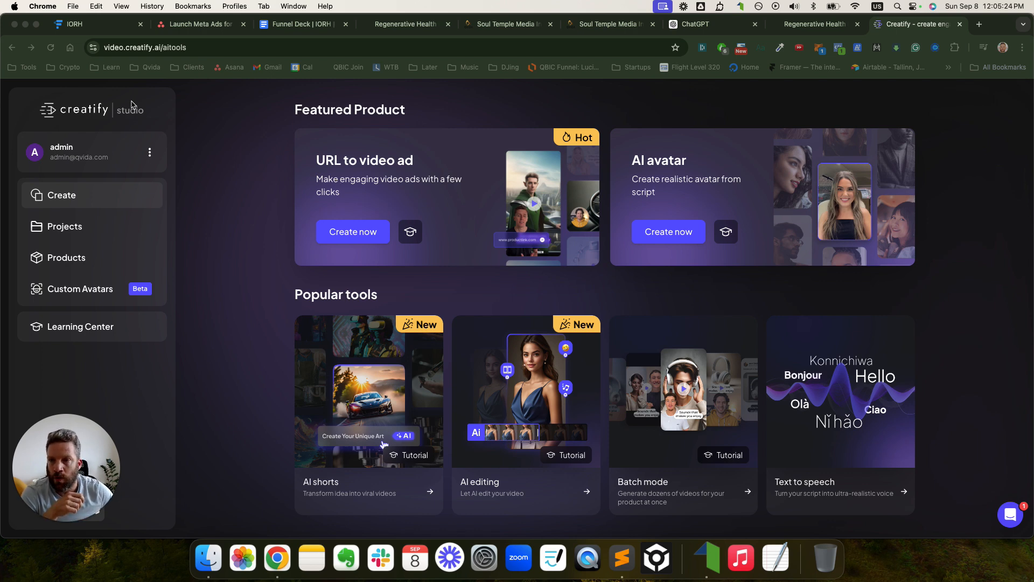
# - Start a new URL-to-video ad from the Creatify AI tools page
pyautogui.doubleClick(150, 48)
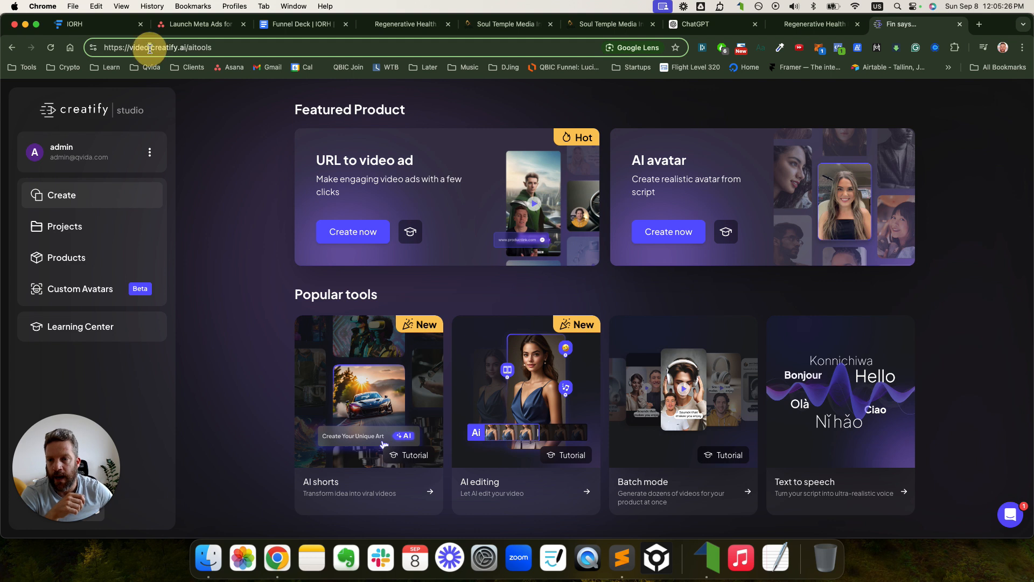
pyautogui.click(150, 48)
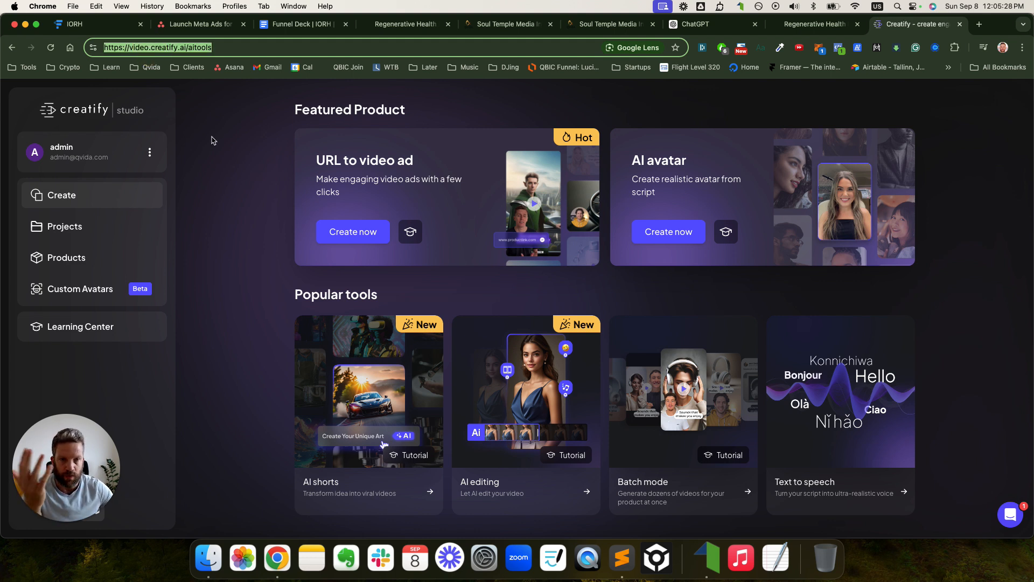
pyautogui.click(271, 158)
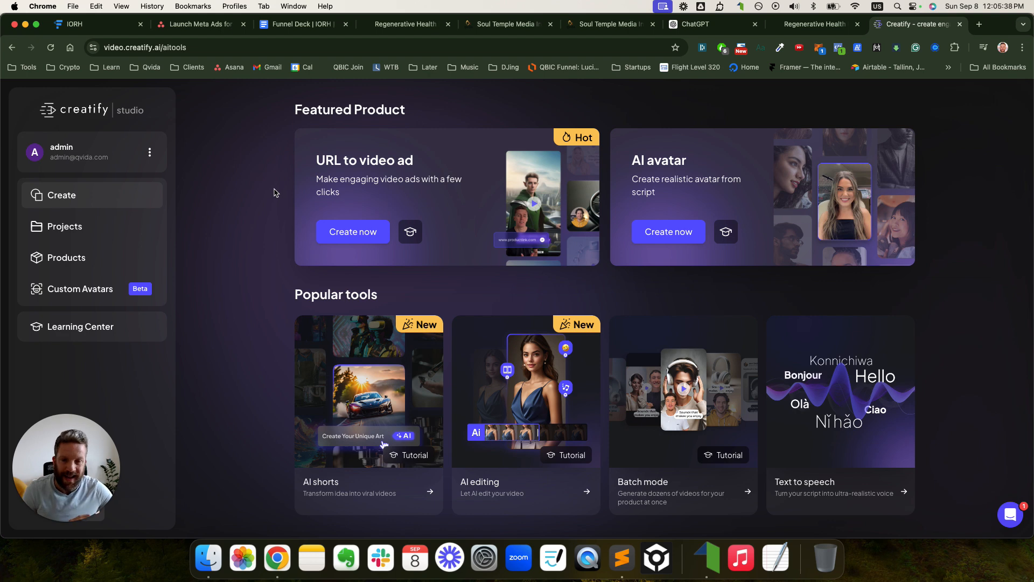
pyautogui.click(348, 233)
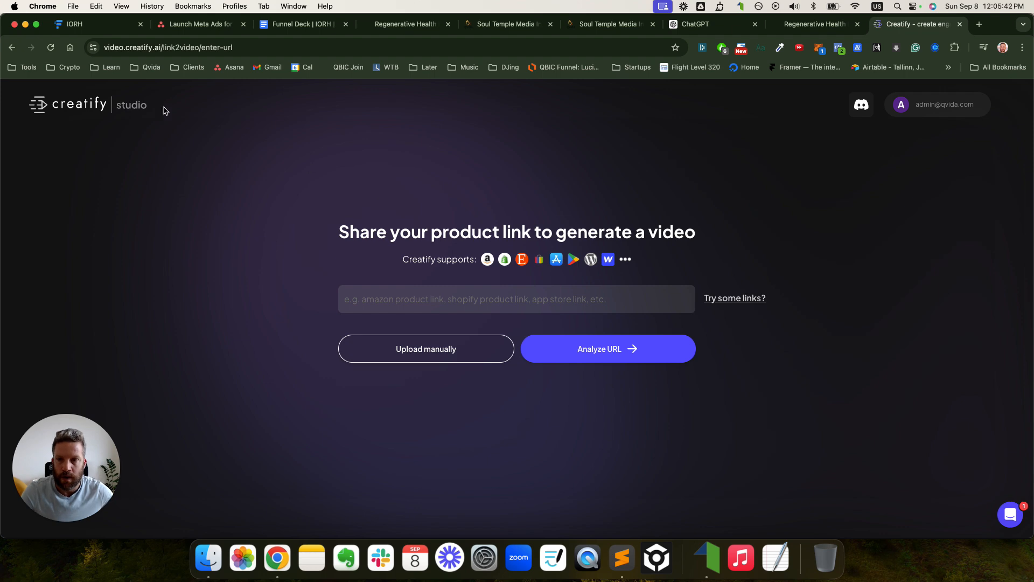
# - Find the certification page tab and move the Creatify tab into fourth position
pyautogui.click(577, 28)
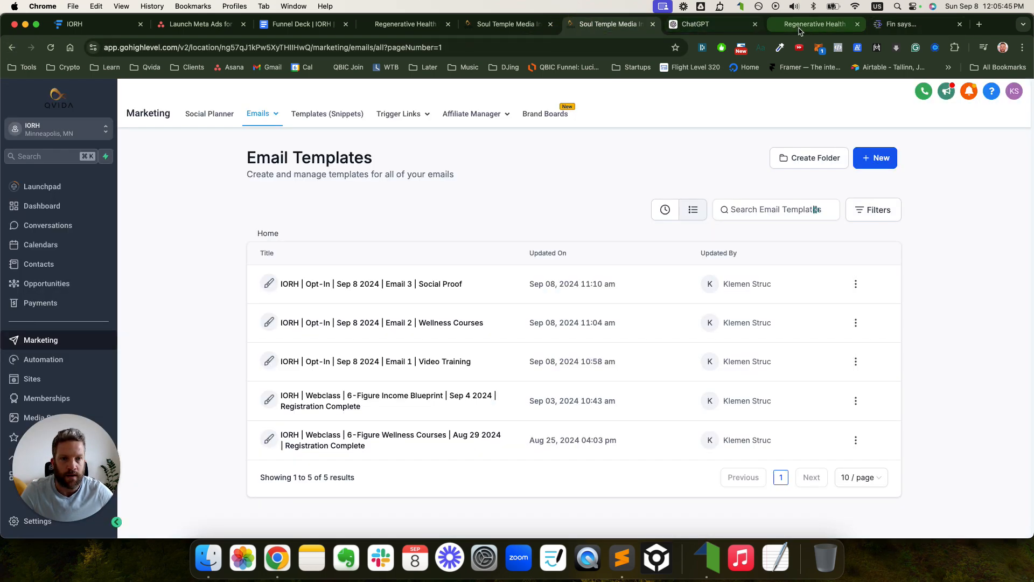
pyautogui.click(802, 26)
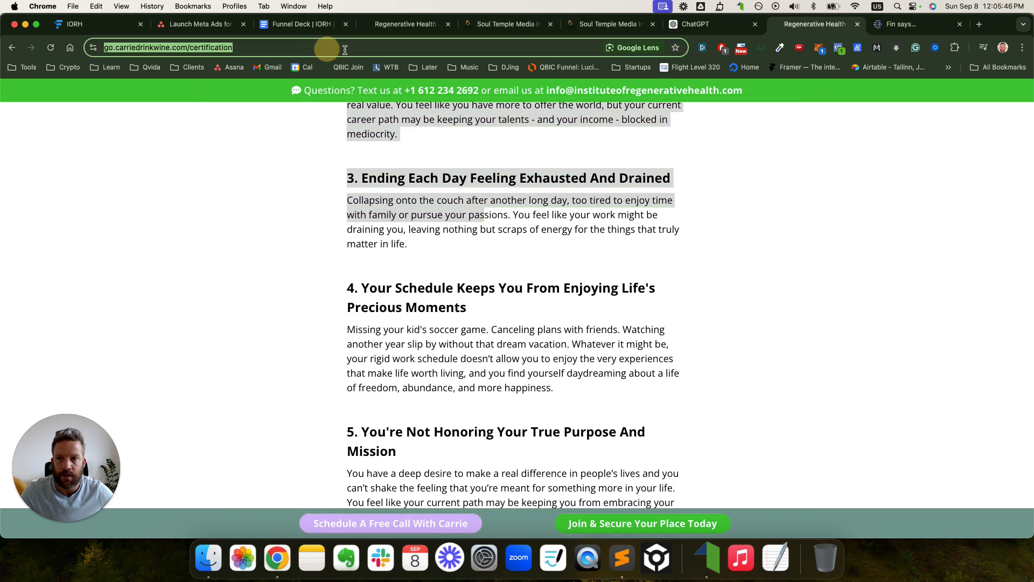
pyautogui.click(606, 26)
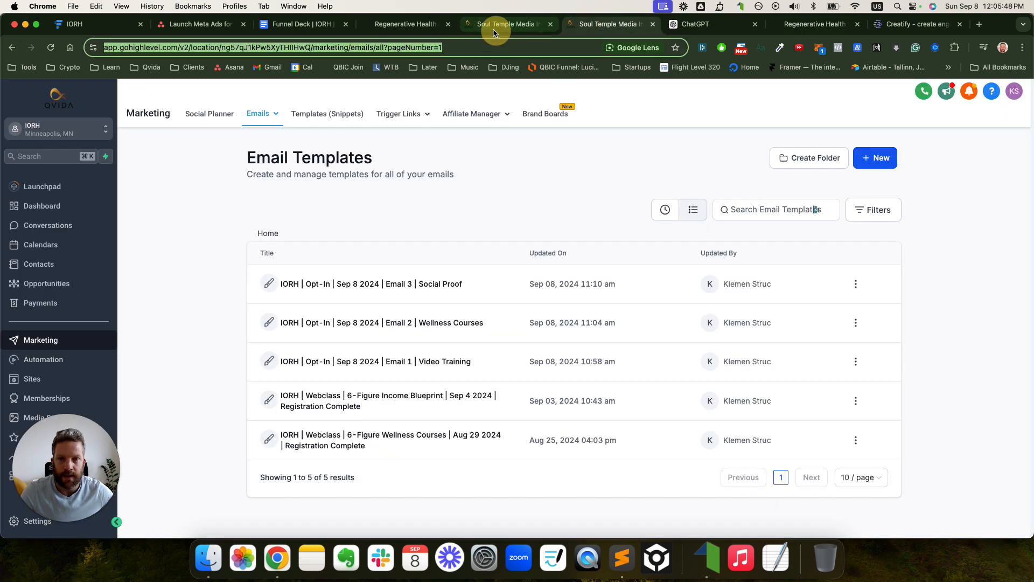
pyautogui.click(406, 24)
pyautogui.moveTo(909, 33); pyautogui.dragTo(393, 20)
# - Paste the certification page link into the product link field and analyze it
pyautogui.click(400, 307)
pyautogui.press('cmd+v')
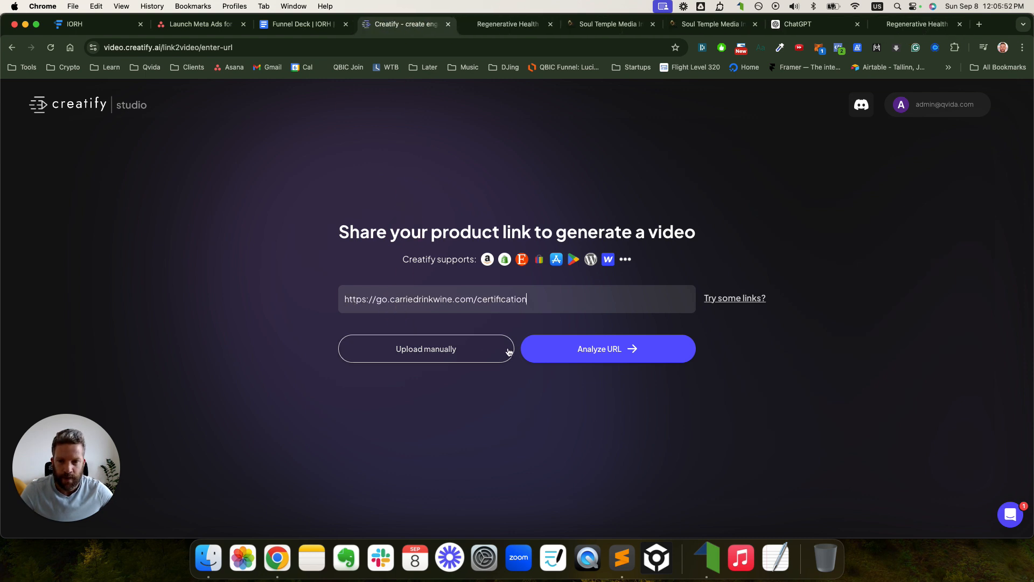
pyautogui.click(584, 346)
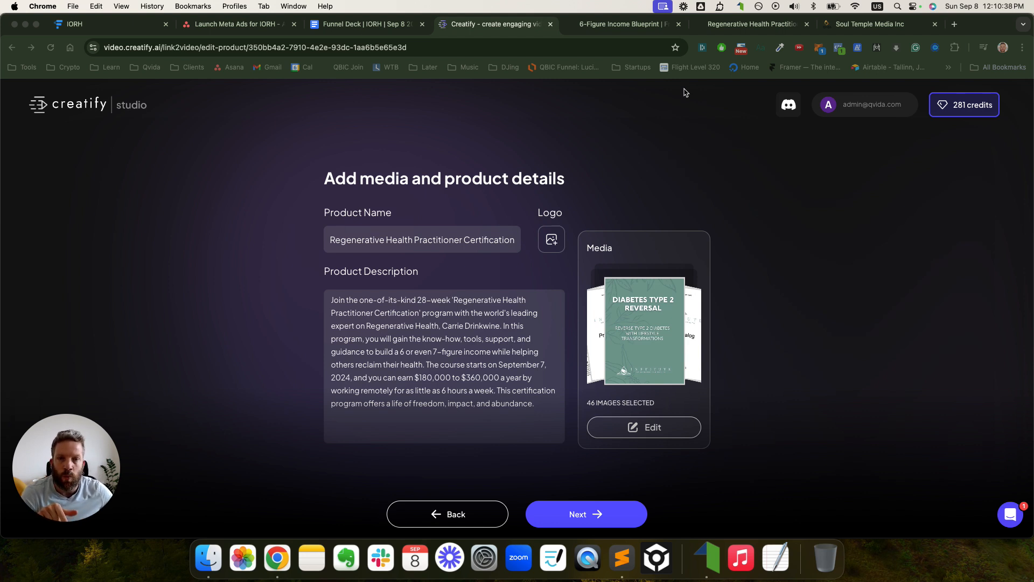
pyautogui.click(620, 25)
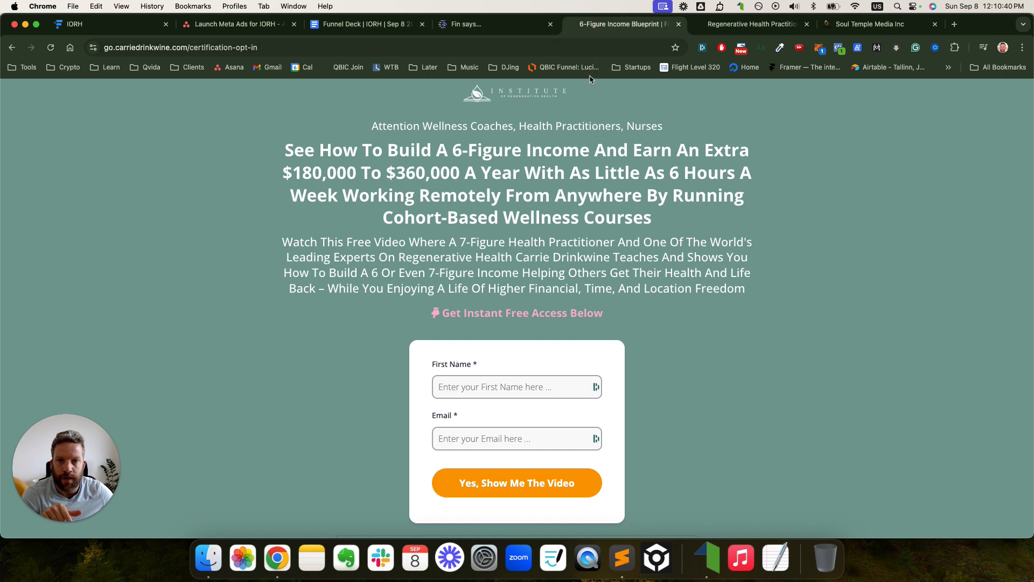
pyautogui.scroll(-6, 544, 118)
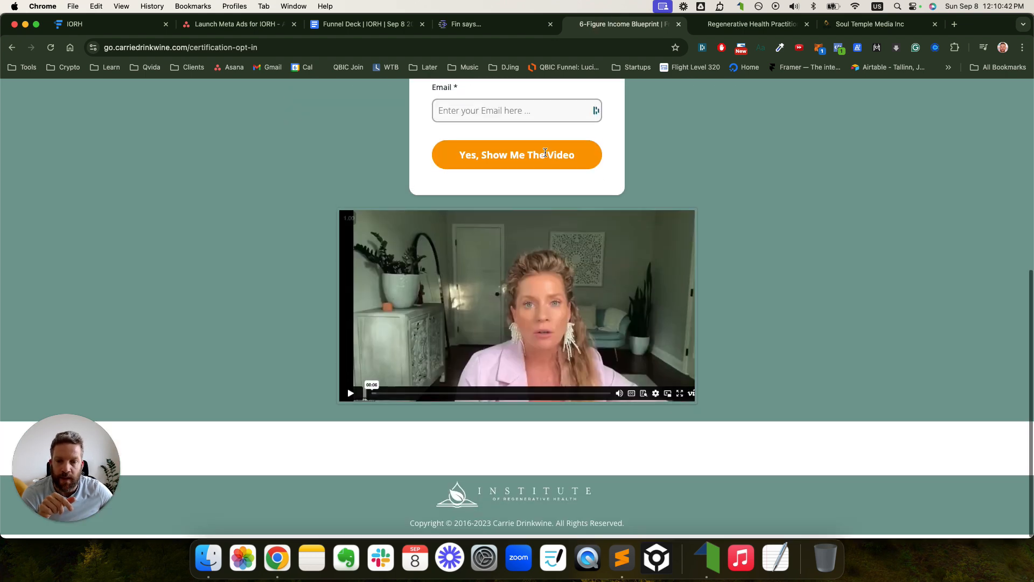
pyautogui.scroll(6, 545, 119)
pyautogui.click(717, 25)
pyautogui.scroll(-20, 649, 162)
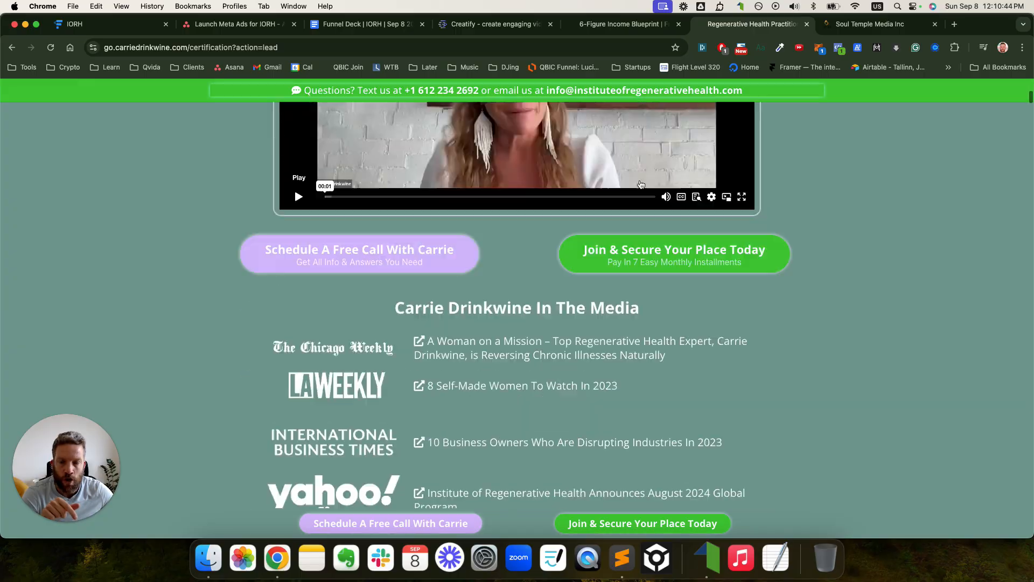
pyautogui.scroll(-20, 643, 184)
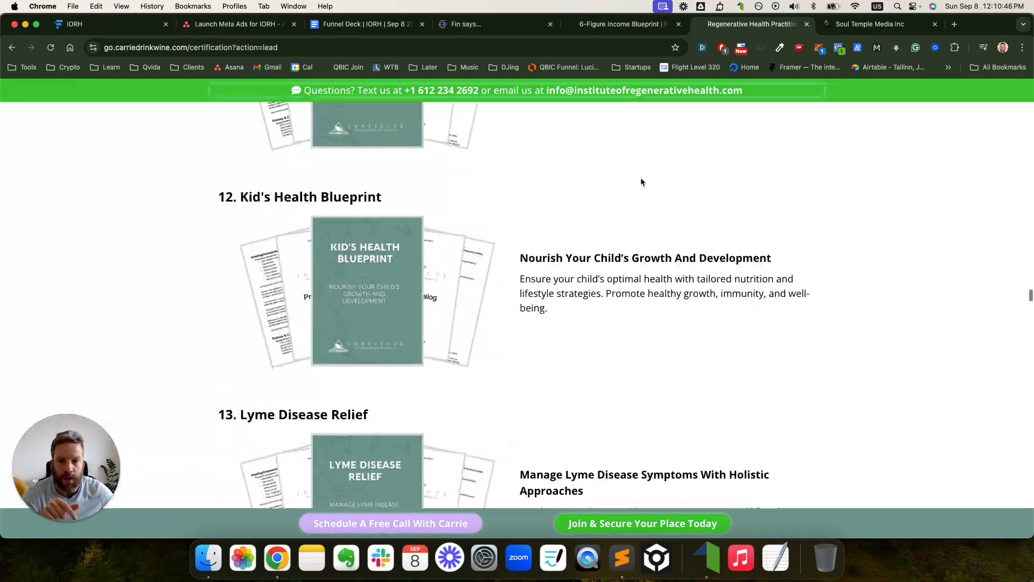
pyautogui.scroll(-20, 642, 183)
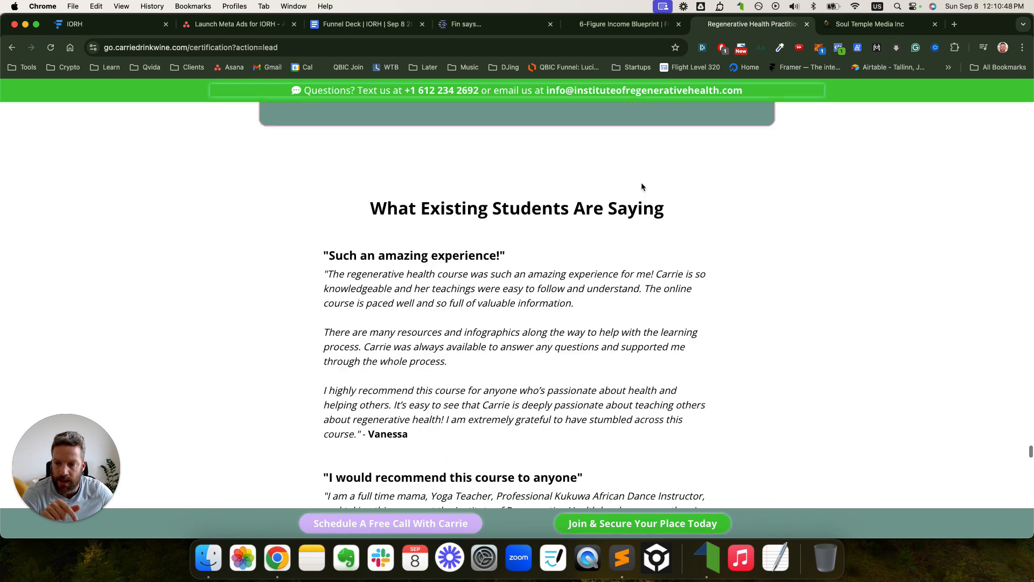
pyautogui.scroll(-3, 642, 187)
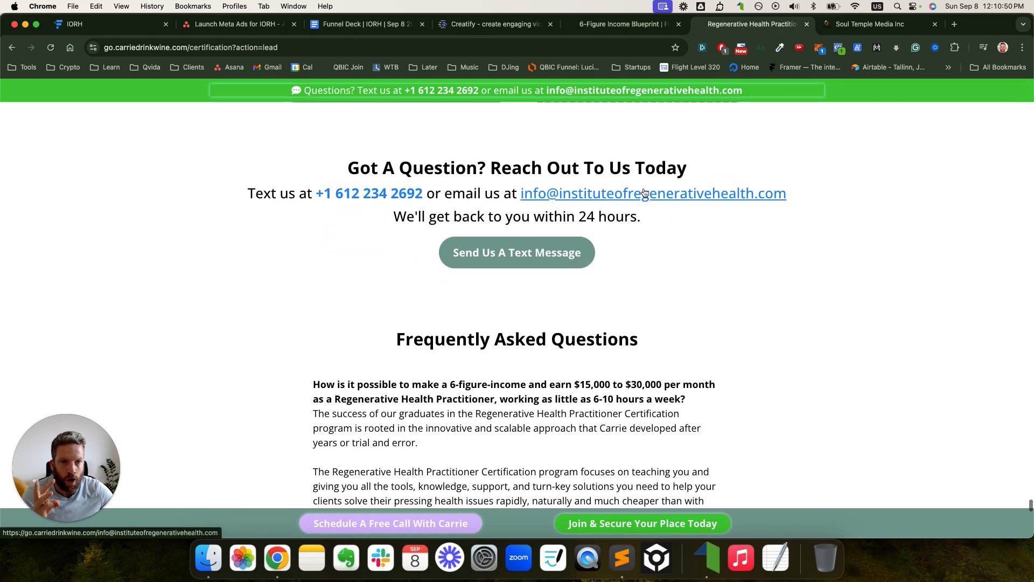
pyautogui.click(512, 24)
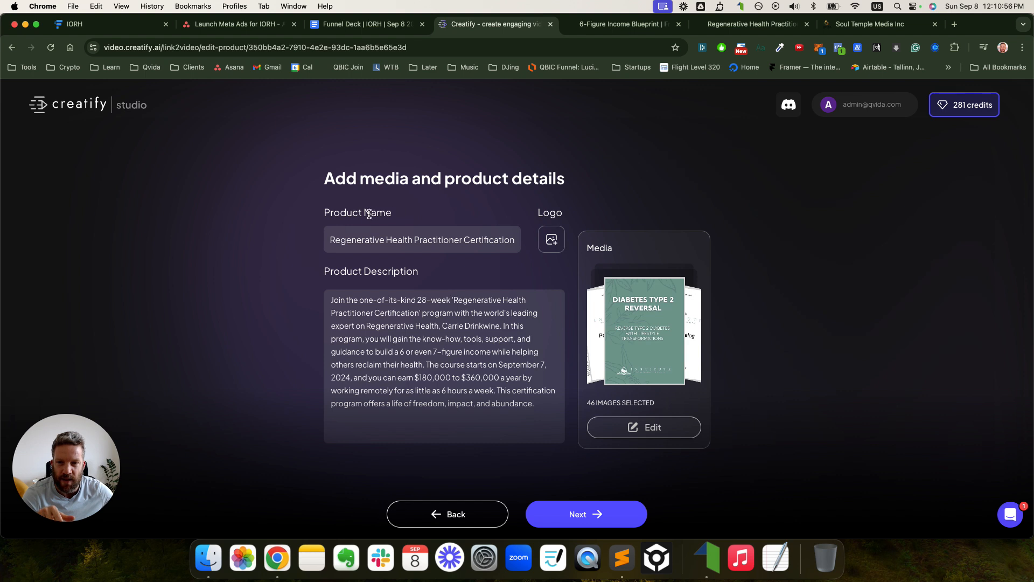
# - Replace the certification title with the product name 'IORH - Opt In - Sep 8 2024'
pyautogui.tripleClick(366, 231)
pyautogui.press('BackSpace')
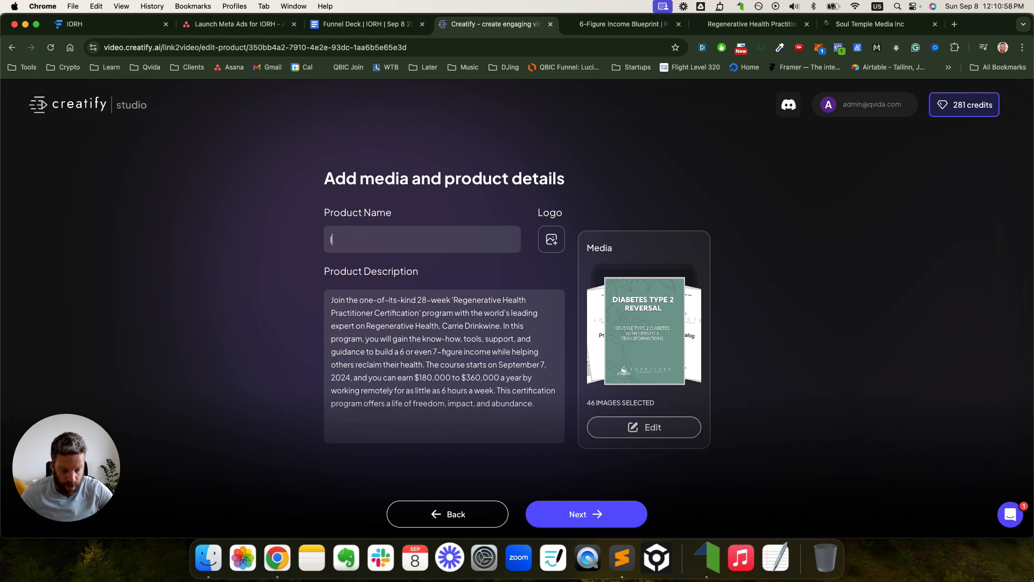
pyautogui.write('IO')
pyautogui.press('BackSpace')
pyautogui.press('BackSpace')
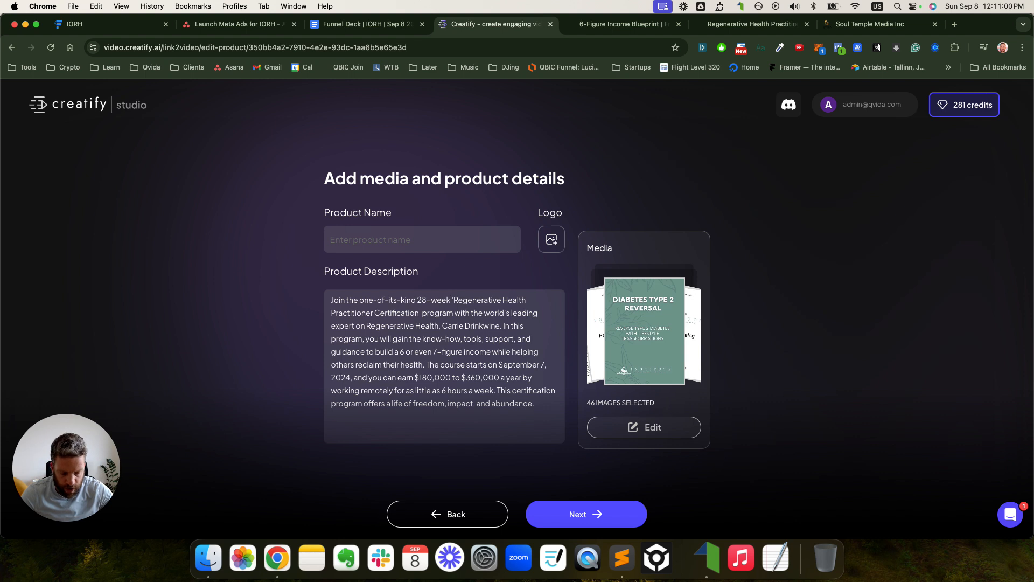
pyautogui.write('IORH  - Opt In - Sep')
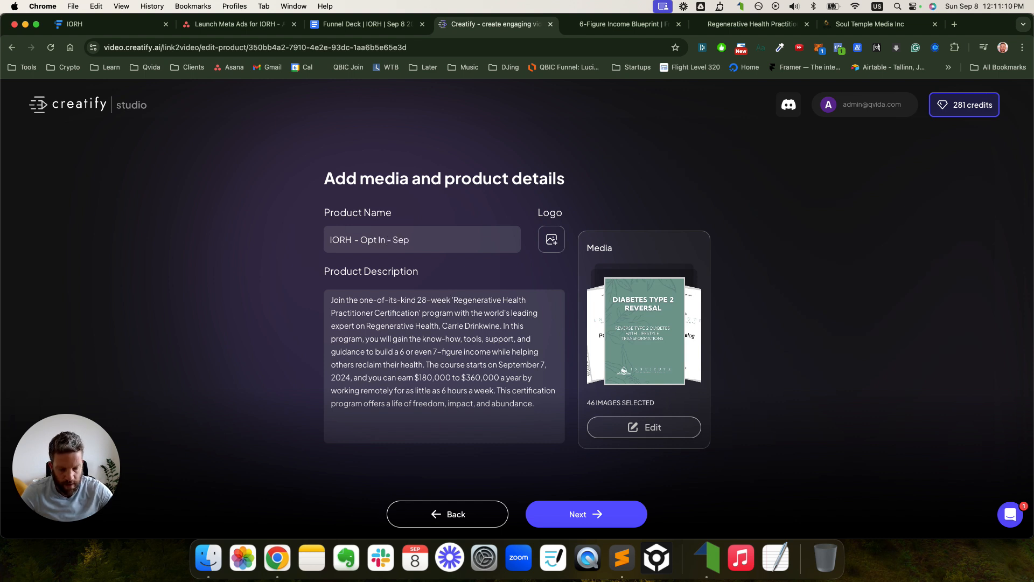
pyautogui.write('8 2024')
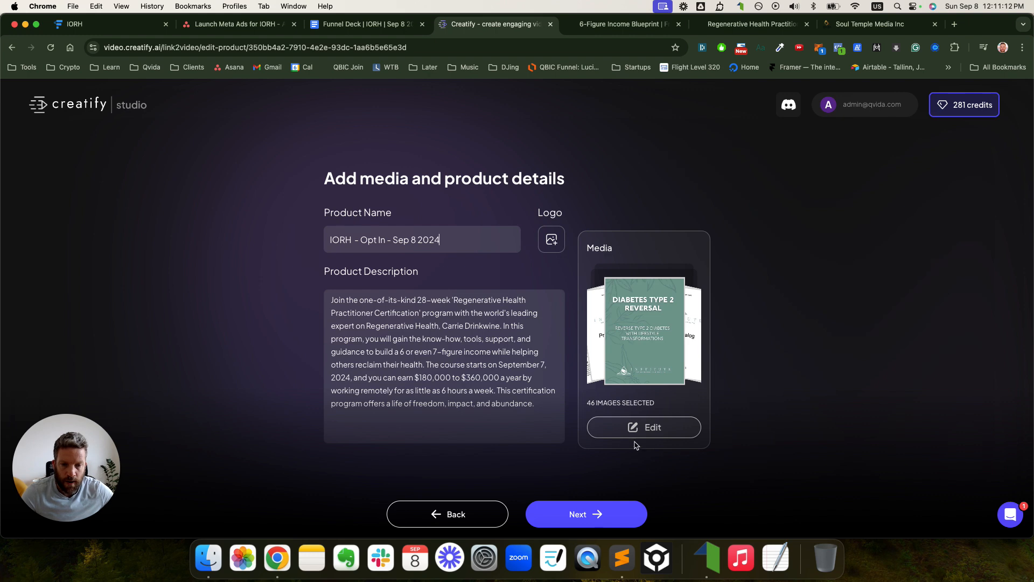
# - In the media gallery, delete Postpartum Recovery Plan, Income Math, Longevity, Iridology and module slide images
pyautogui.click(644, 427)
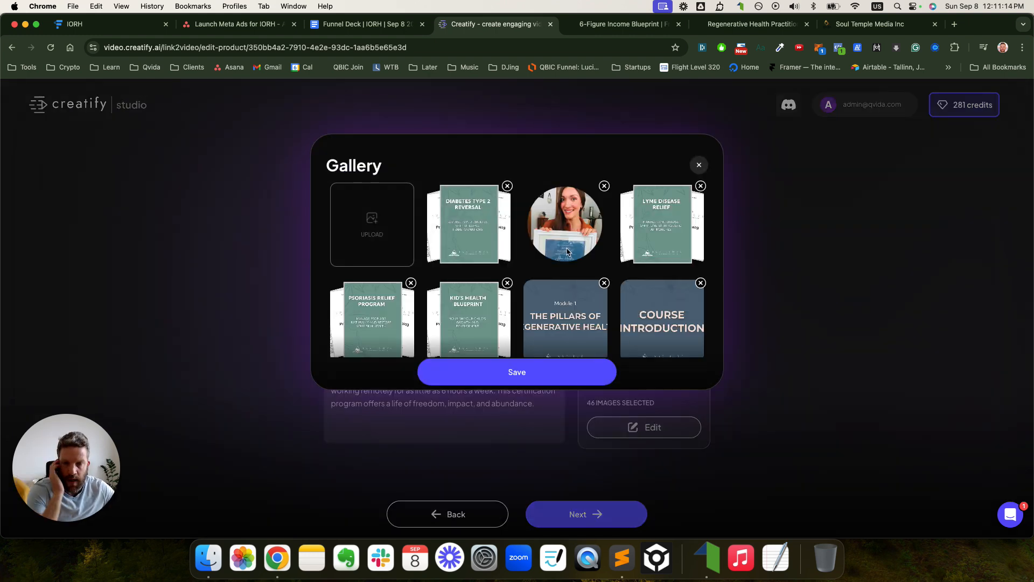
pyautogui.scroll(-10, 566, 251)
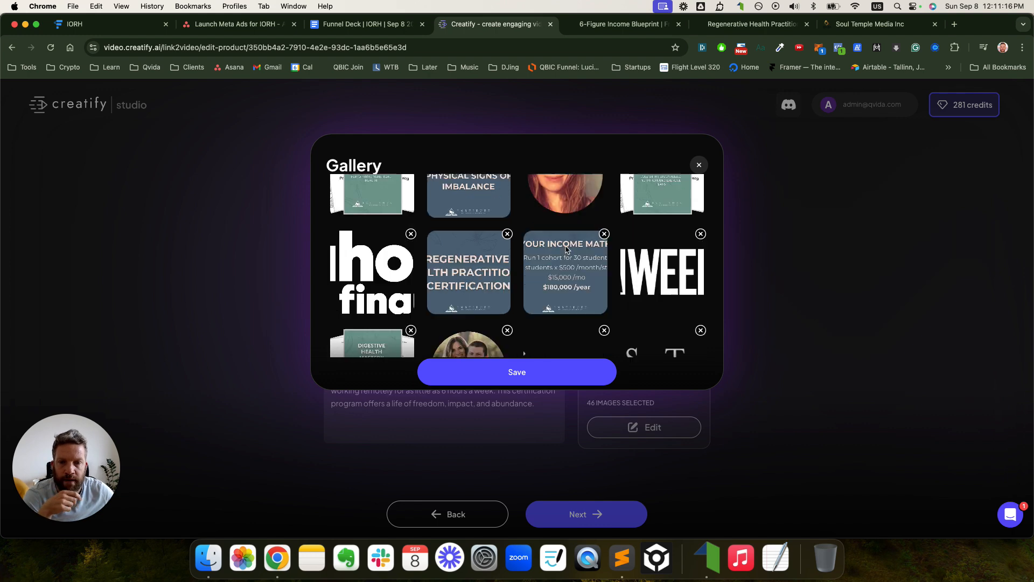
pyautogui.scroll(-3, 567, 249)
pyautogui.scroll(-8, 603, 264)
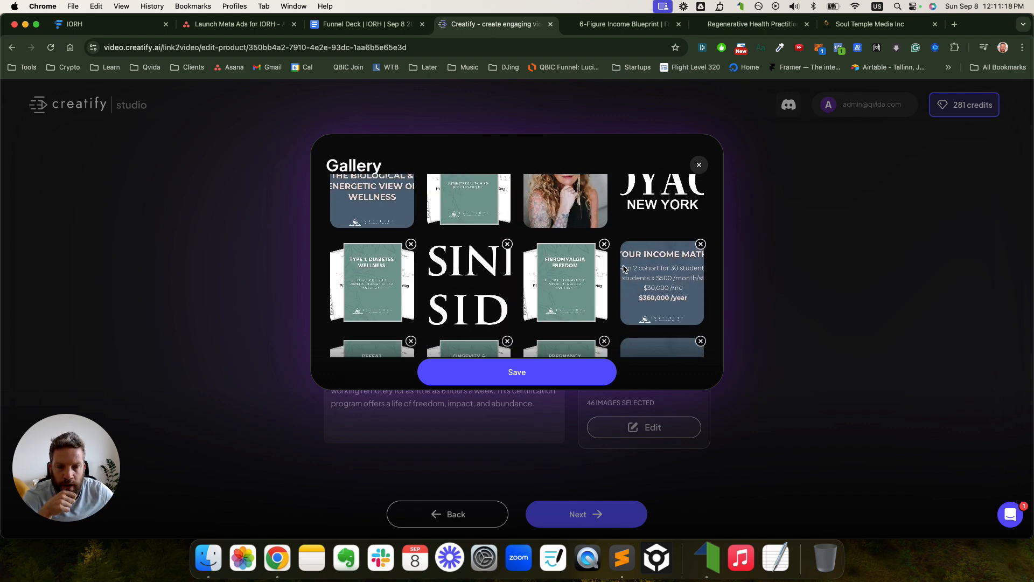
pyautogui.scroll(-3, 624, 268)
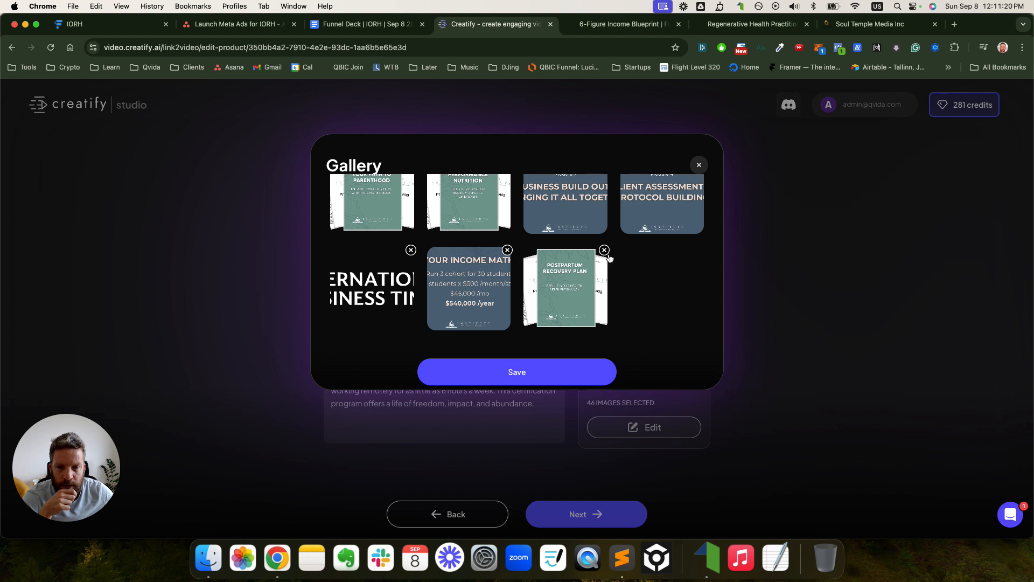
pyautogui.click(605, 250)
pyautogui.click(508, 250)
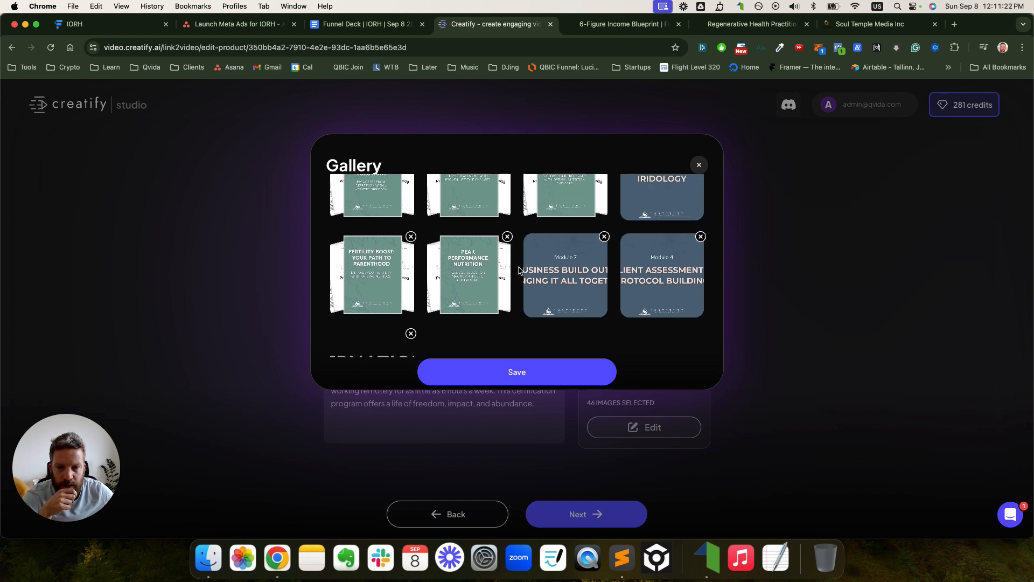
pyautogui.scroll(-2, 531, 269)
pyautogui.click(412, 251)
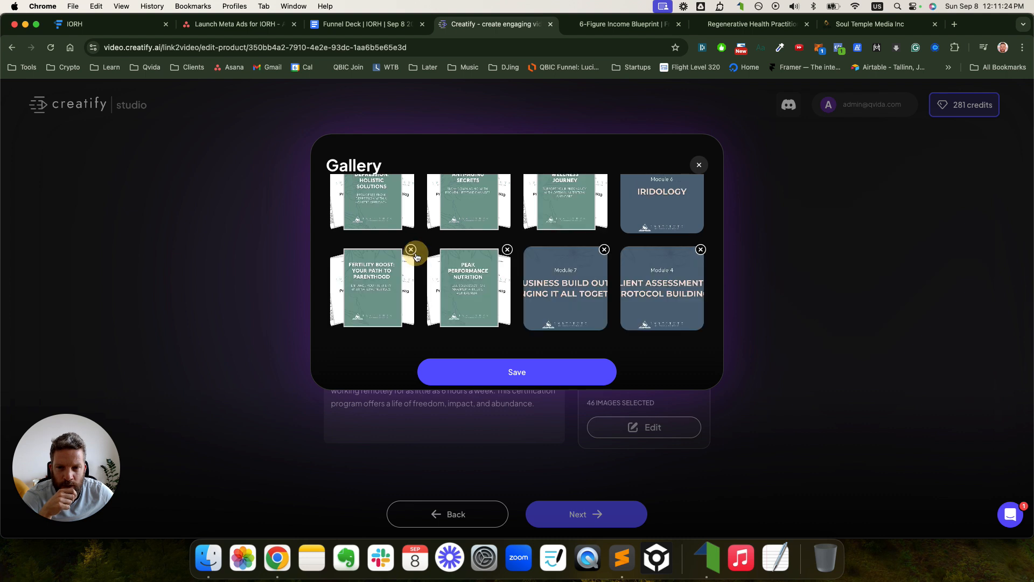
pyautogui.click(412, 299)
pyautogui.click(411, 301)
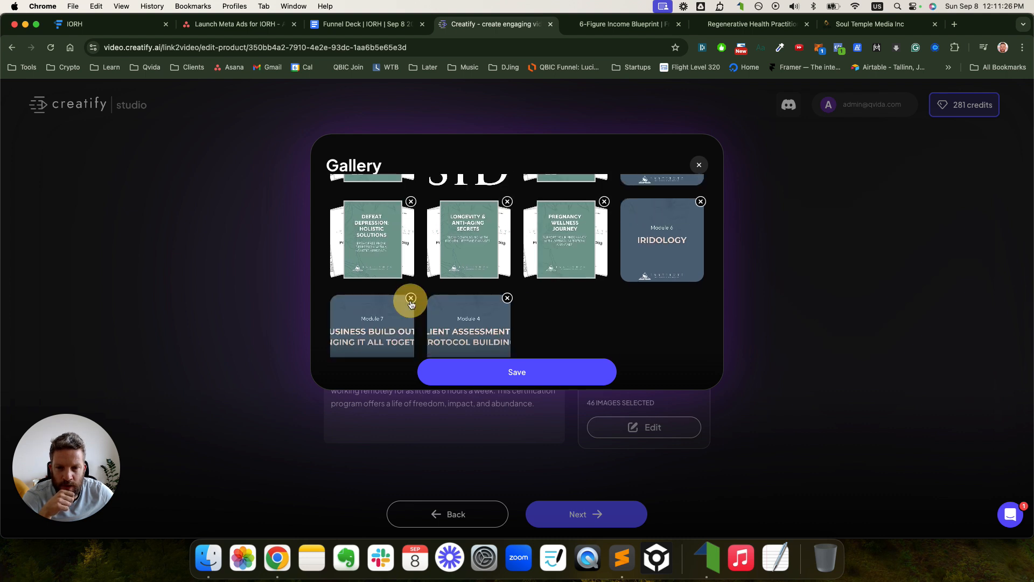
pyautogui.click(411, 299)
pyautogui.click(410, 298)
pyautogui.click(411, 250)
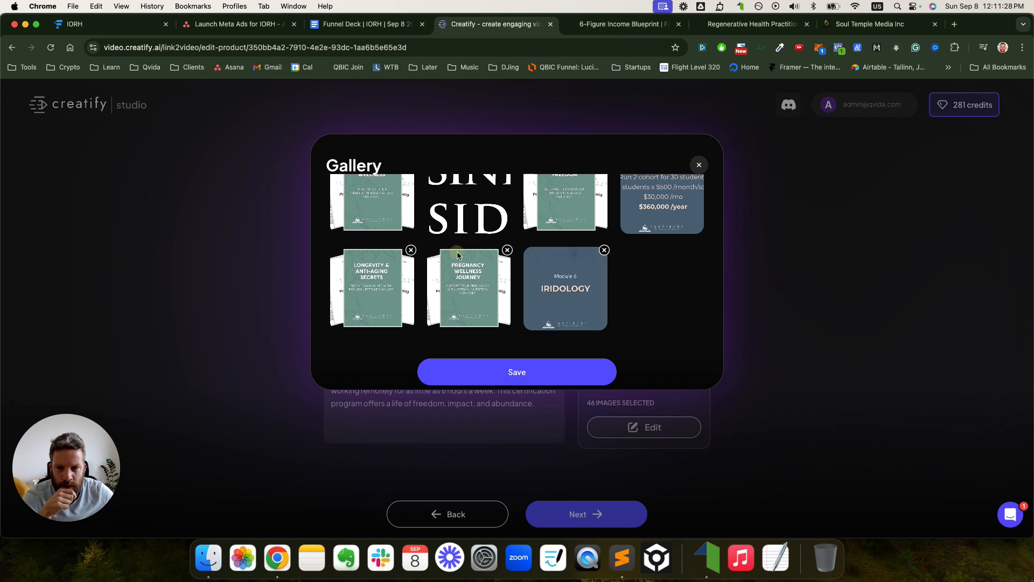
pyautogui.click(411, 251)
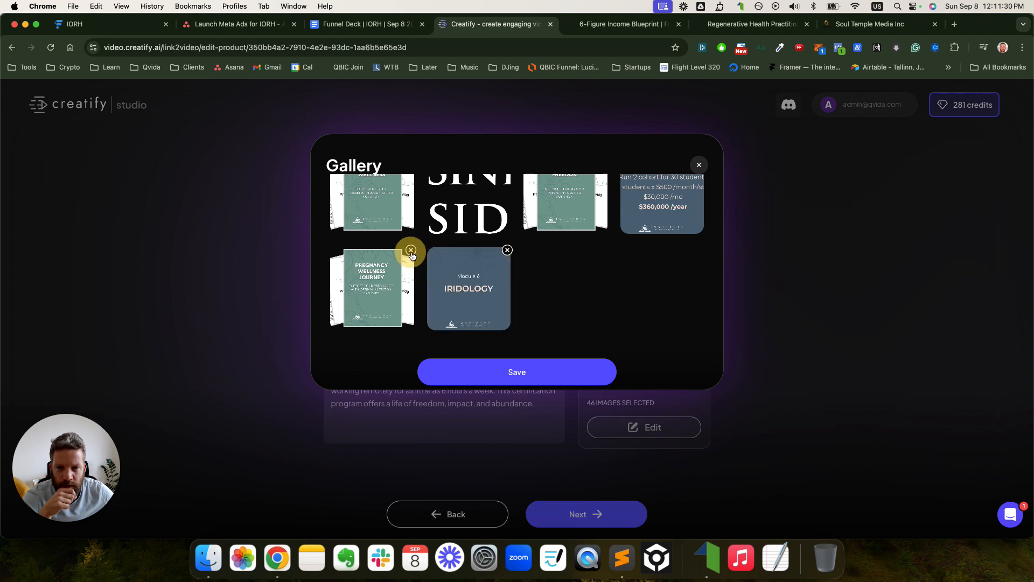
pyautogui.click(411, 250)
pyautogui.click(411, 251)
# - Remove guide images like Diabetes Type 2 Reversal, Lyme Disease Relief, Hashimoto's, and more module slides
pyautogui.scroll(5, 416, 254)
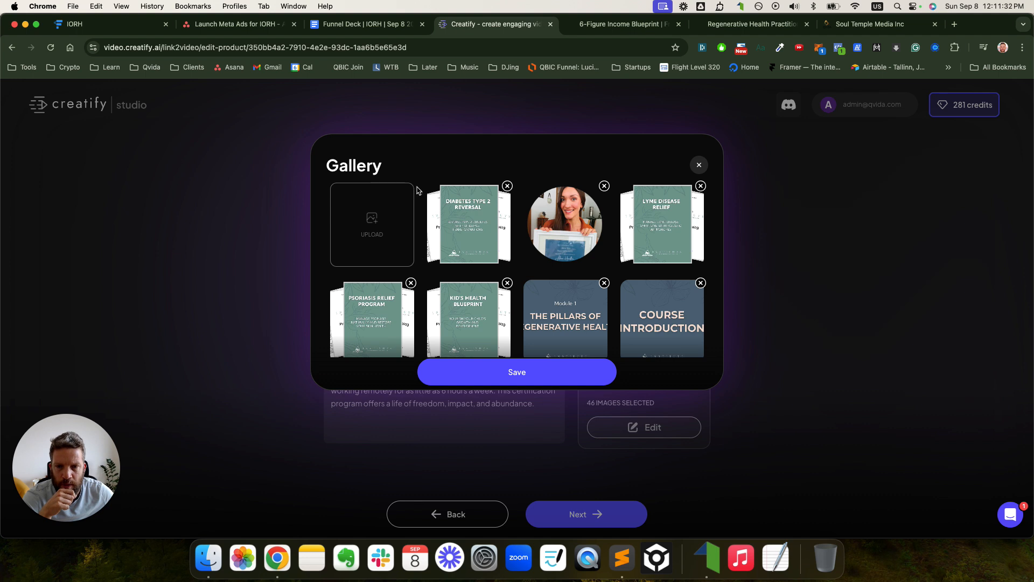
pyautogui.click(507, 186)
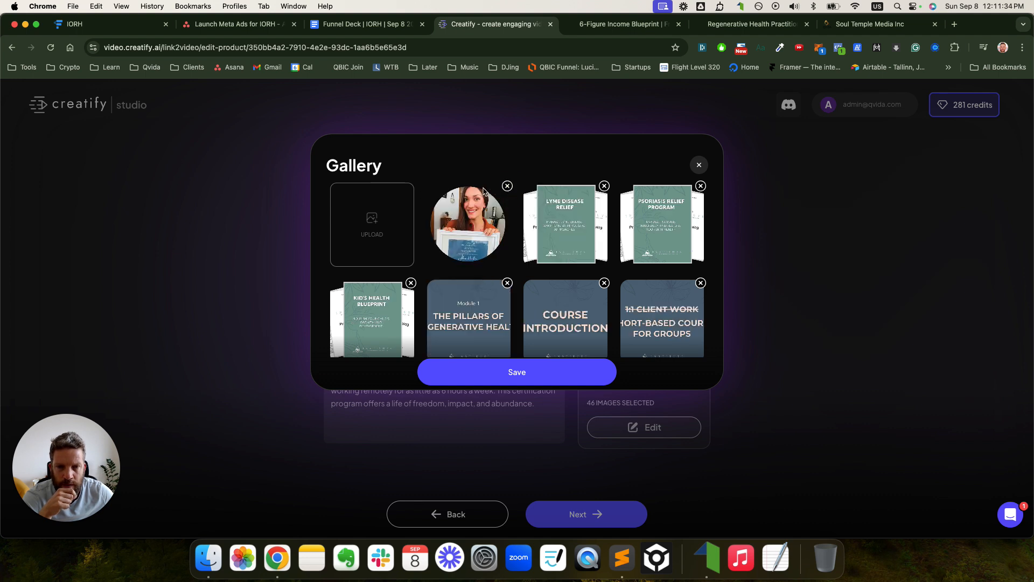
pyautogui.click(604, 188)
pyautogui.click(604, 187)
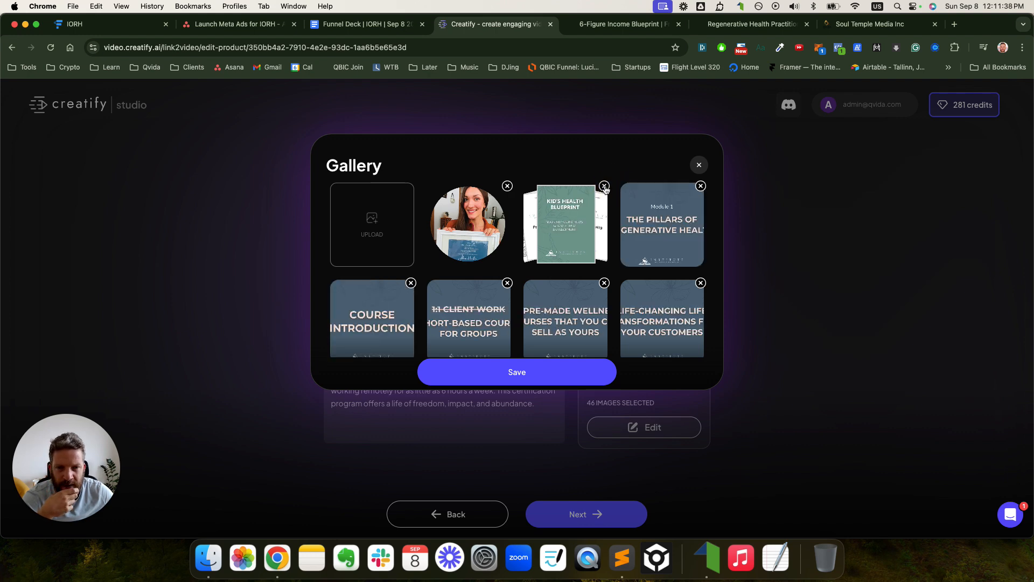
pyautogui.click(604, 187)
pyautogui.click(604, 187)
pyautogui.click(604, 187)
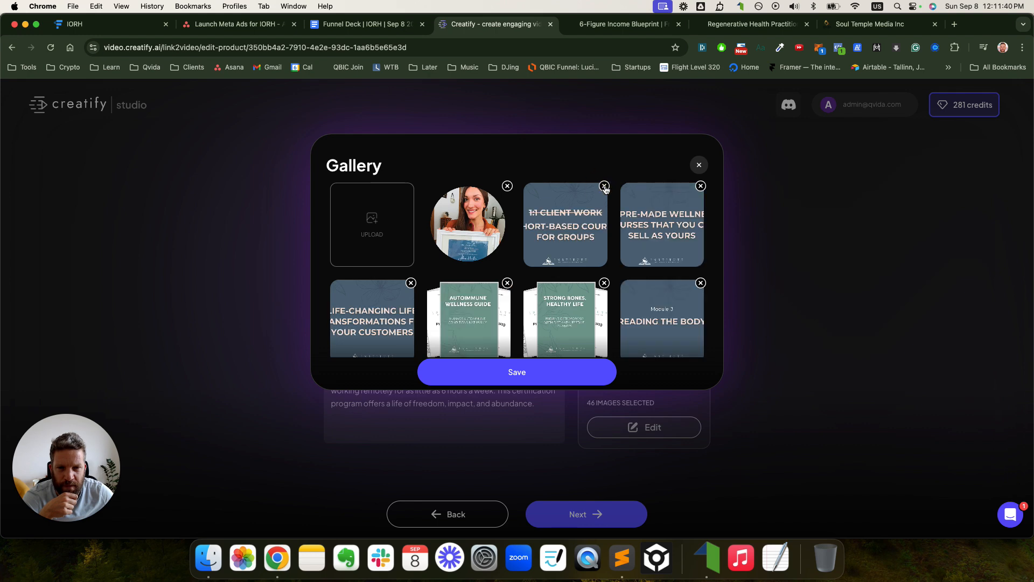
pyautogui.click(604, 187)
pyautogui.click(604, 187)
pyautogui.click(604, 187)
pyautogui.click(604, 187)
pyautogui.click(604, 187)
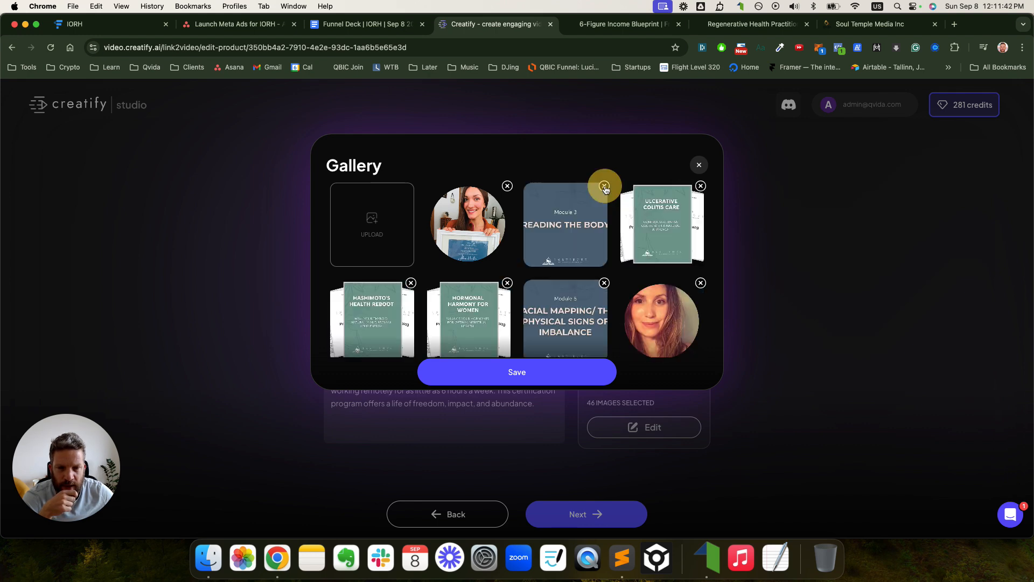
pyautogui.click(604, 187)
pyautogui.click(604, 187)
pyautogui.click(604, 187)
pyautogui.click(604, 187)
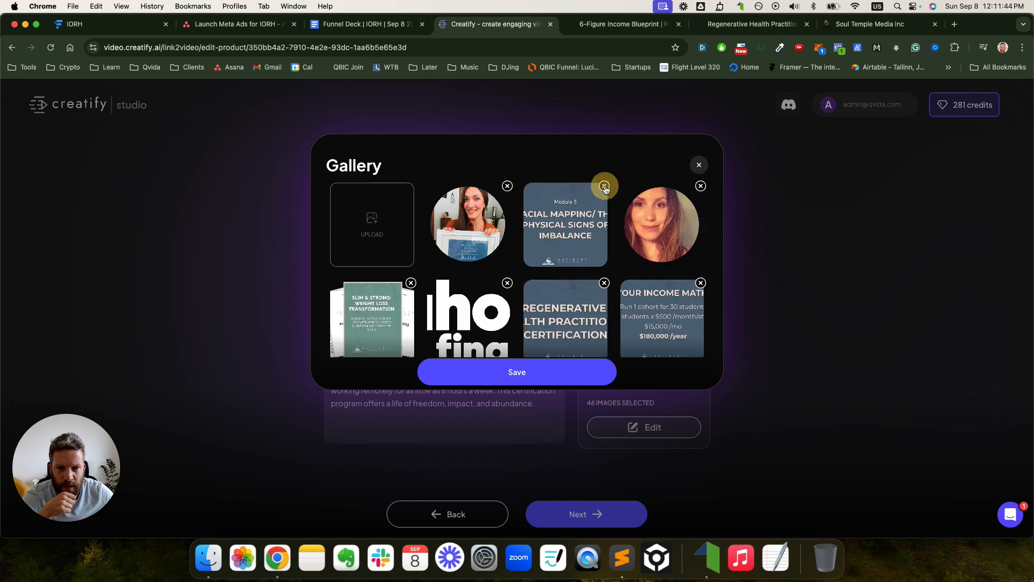
pyautogui.click(604, 187)
# - Remove the remaining WEEI, Chicago, New York and SINI SID logos plus leftover slides and guides
pyautogui.click(604, 186)
pyautogui.click(604, 187)
pyautogui.click(604, 187)
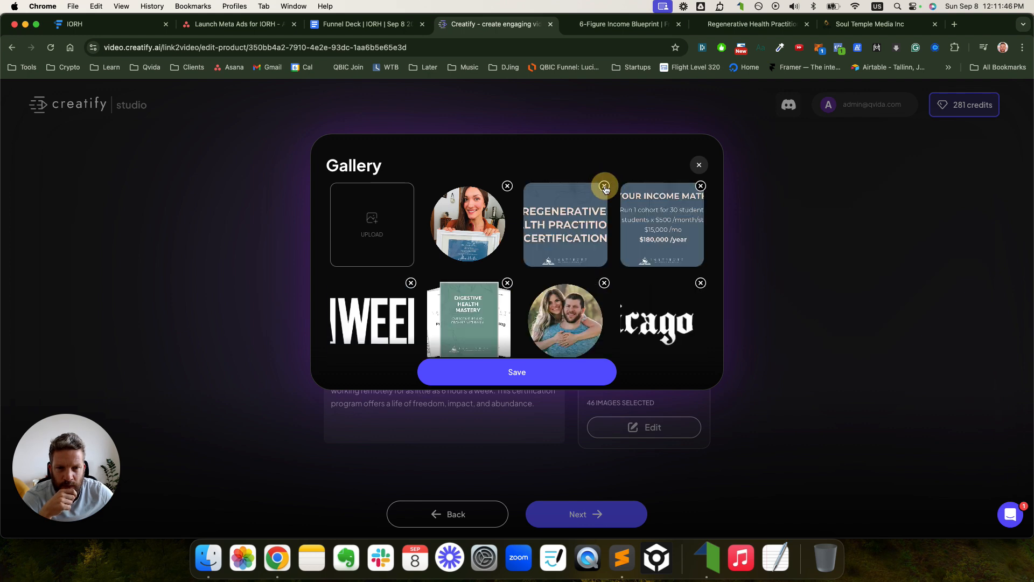
pyautogui.click(604, 187)
pyautogui.click(604, 187)
pyautogui.click(604, 187)
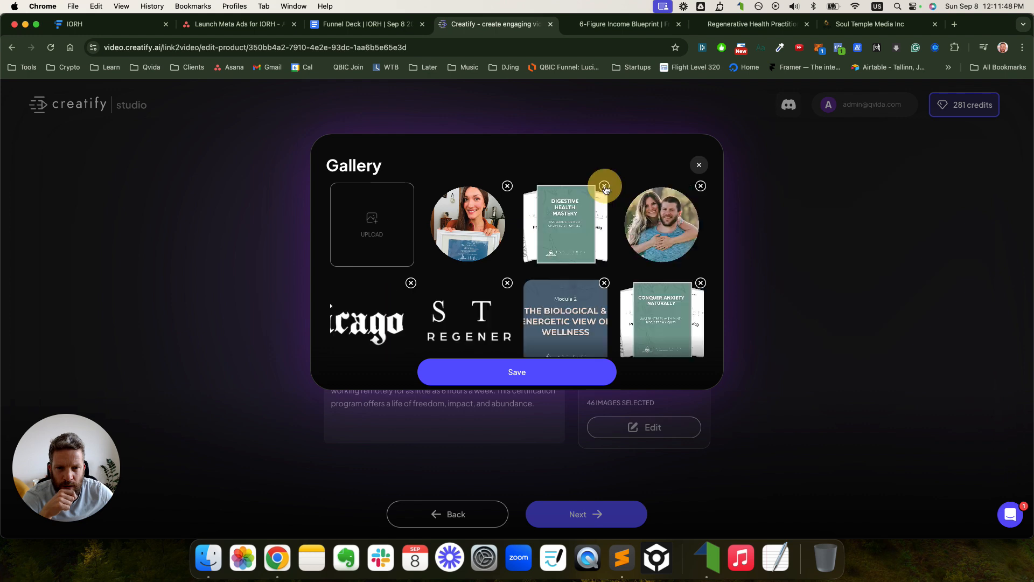
pyautogui.click(604, 187)
pyautogui.click(604, 187)
pyautogui.click(604, 187)
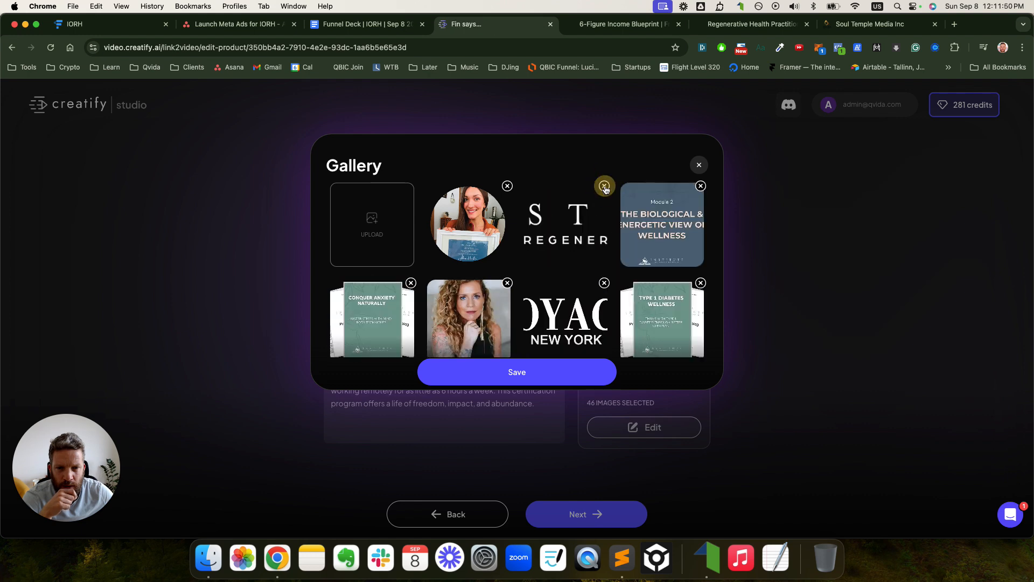
pyautogui.click(604, 187)
pyautogui.click(604, 187)
pyautogui.click(604, 187)
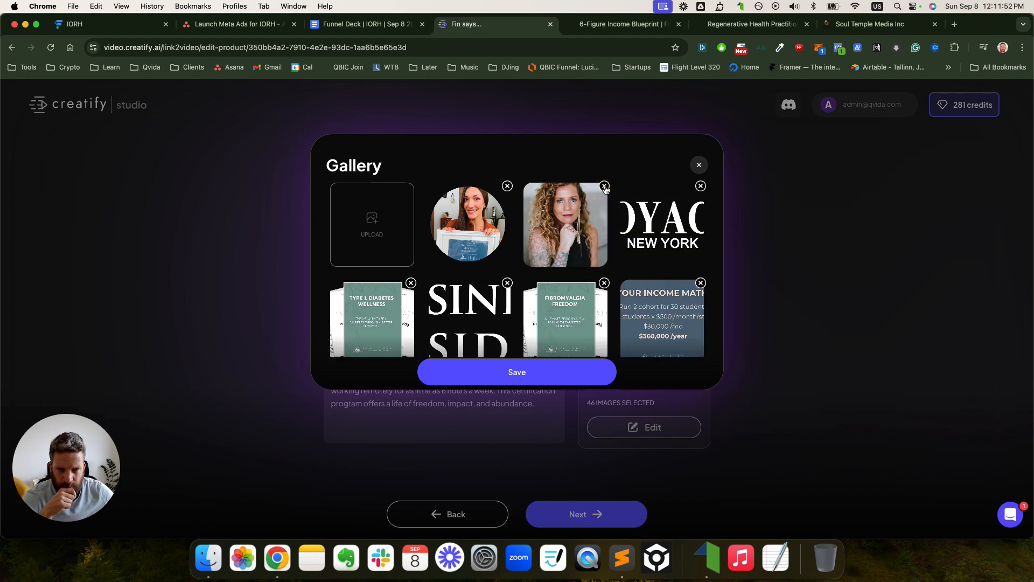
pyautogui.click(701, 186)
pyautogui.click(412, 284)
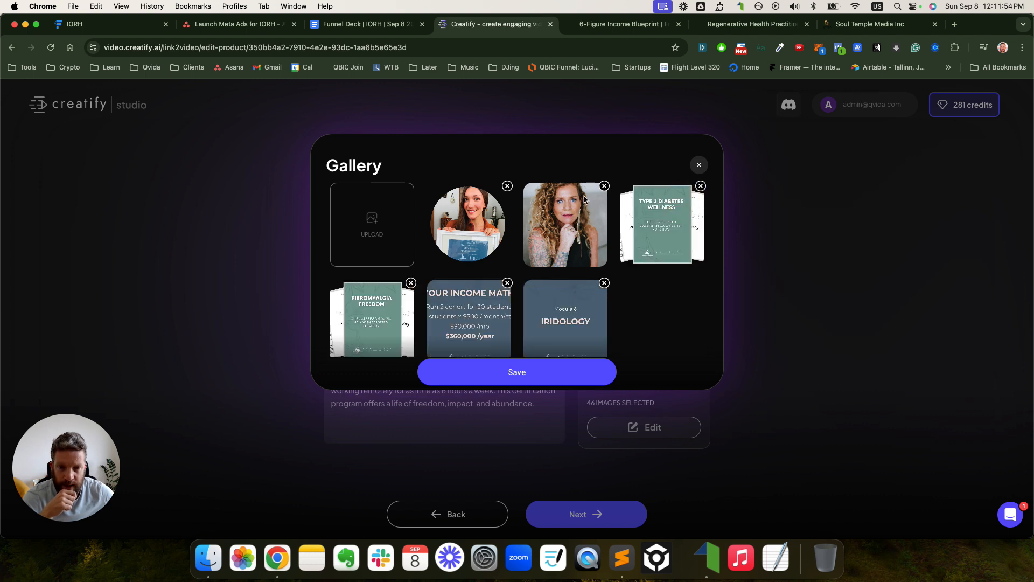
pyautogui.click(411, 283)
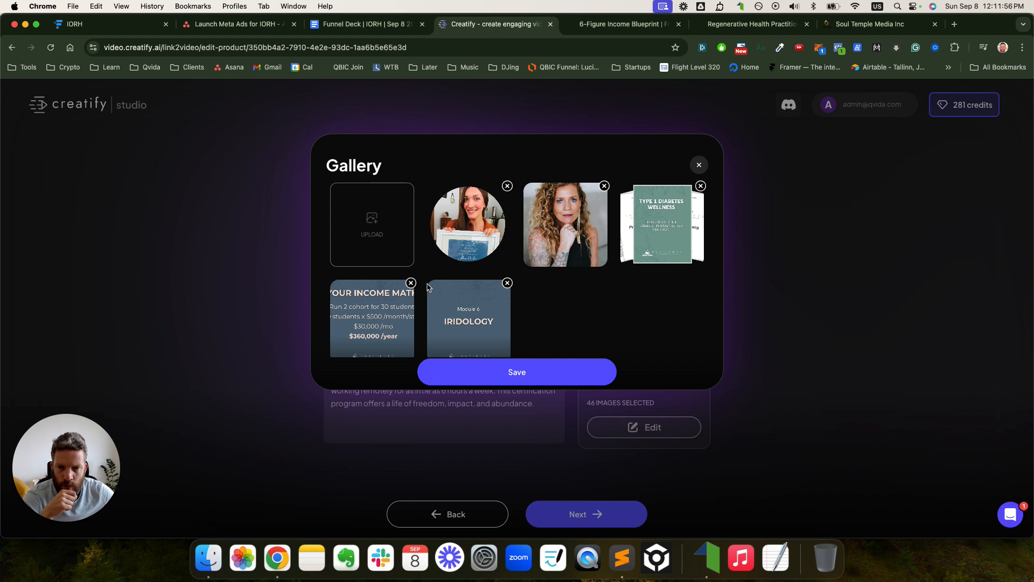
pyautogui.click(411, 284)
pyautogui.click(411, 283)
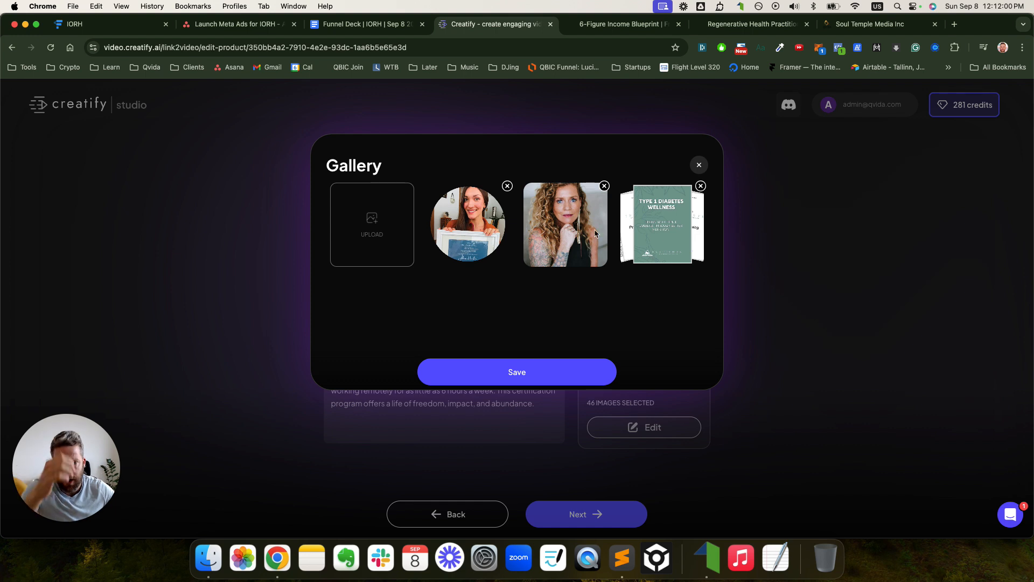
pyautogui.click(700, 187)
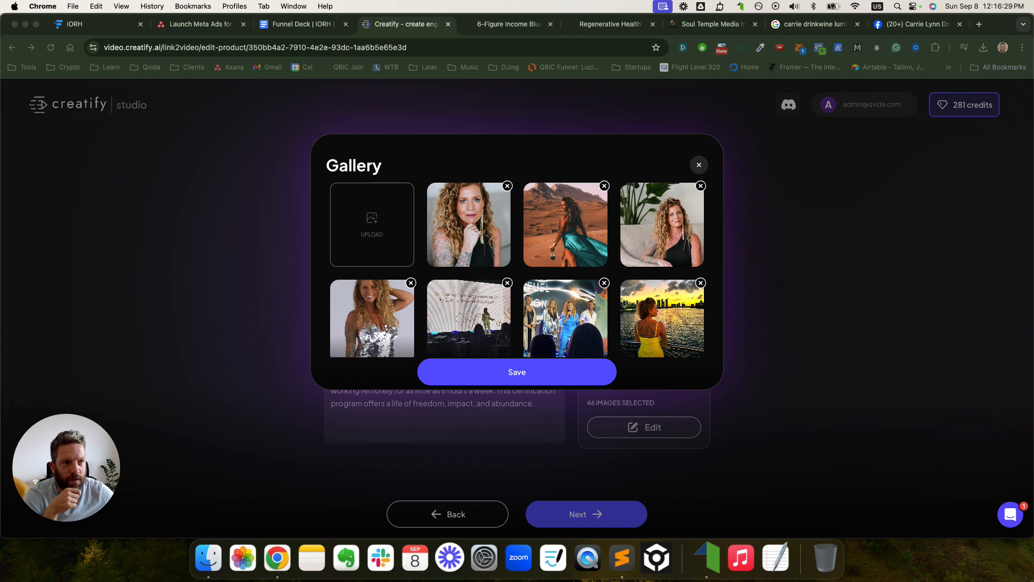
# - Review the seven remaining expert photos and save them as the product media
pyautogui.scroll(-1, 582, 255)
pyautogui.scroll(1, 582, 255)
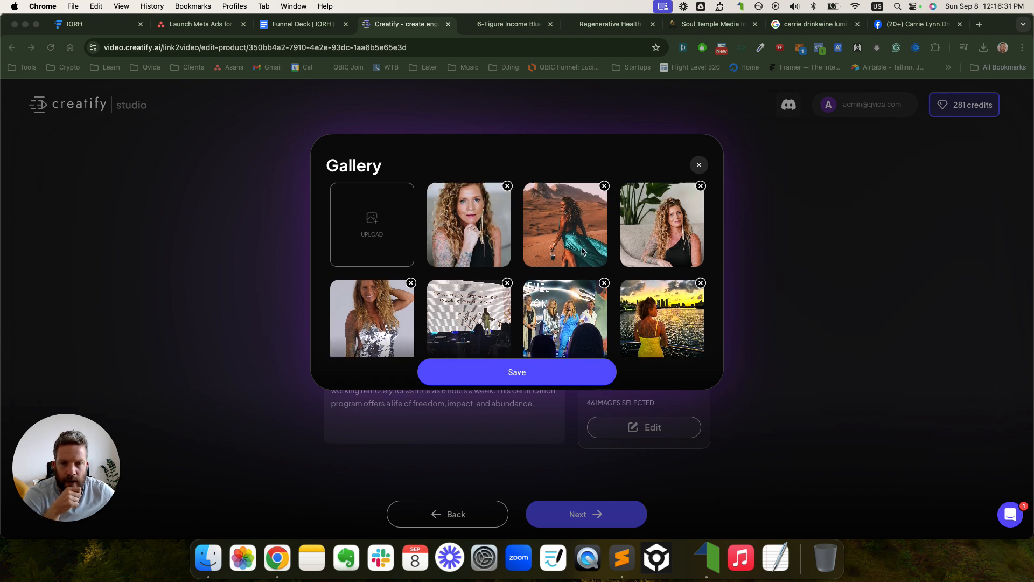
pyautogui.scroll(-1, 585, 250)
pyautogui.scroll(-1, 585, 250)
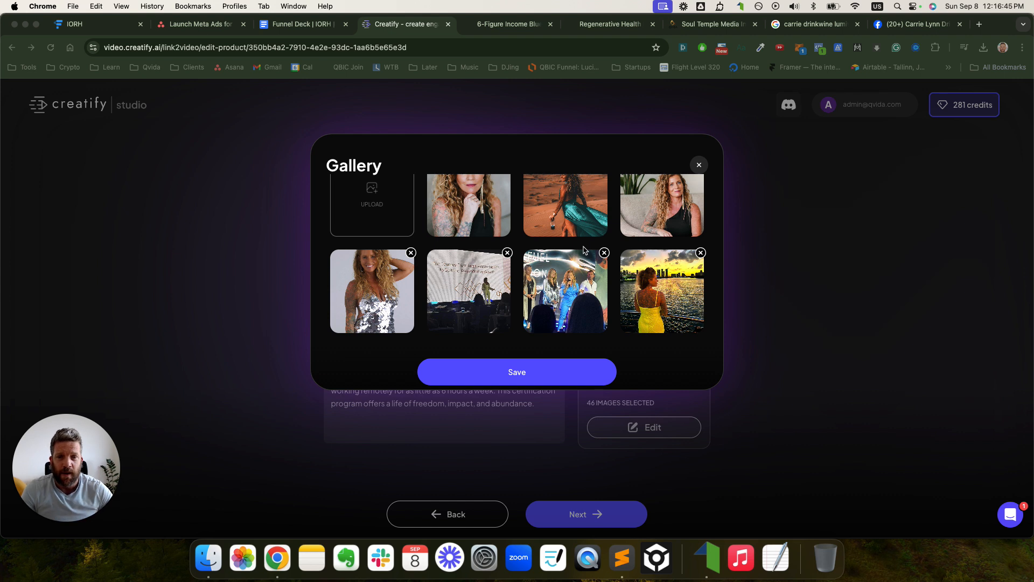
pyautogui.scroll(1, 585, 264)
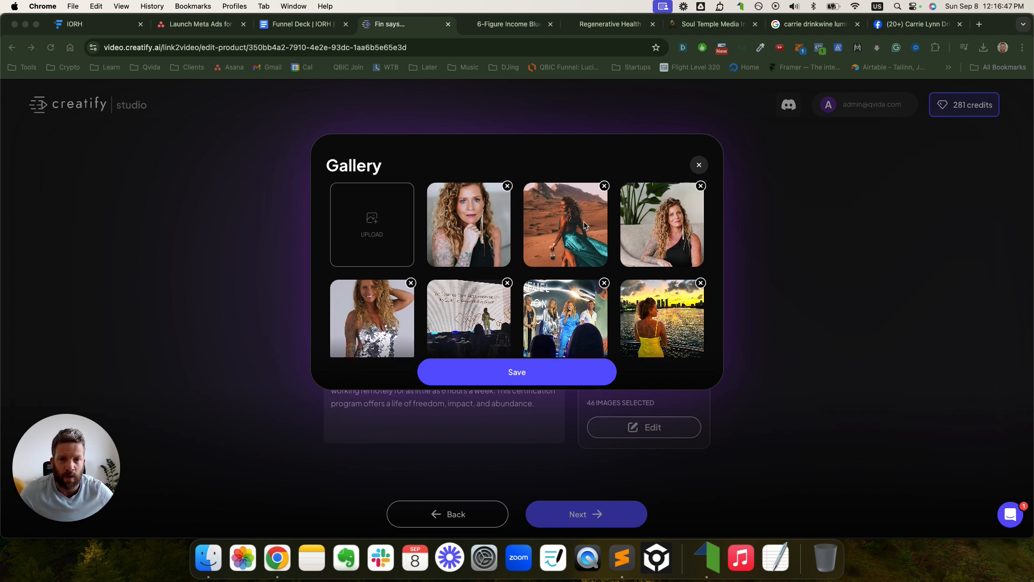
pyautogui.scroll(-1, 587, 227)
pyautogui.scroll(1, 587, 227)
pyautogui.scroll(-1, 588, 228)
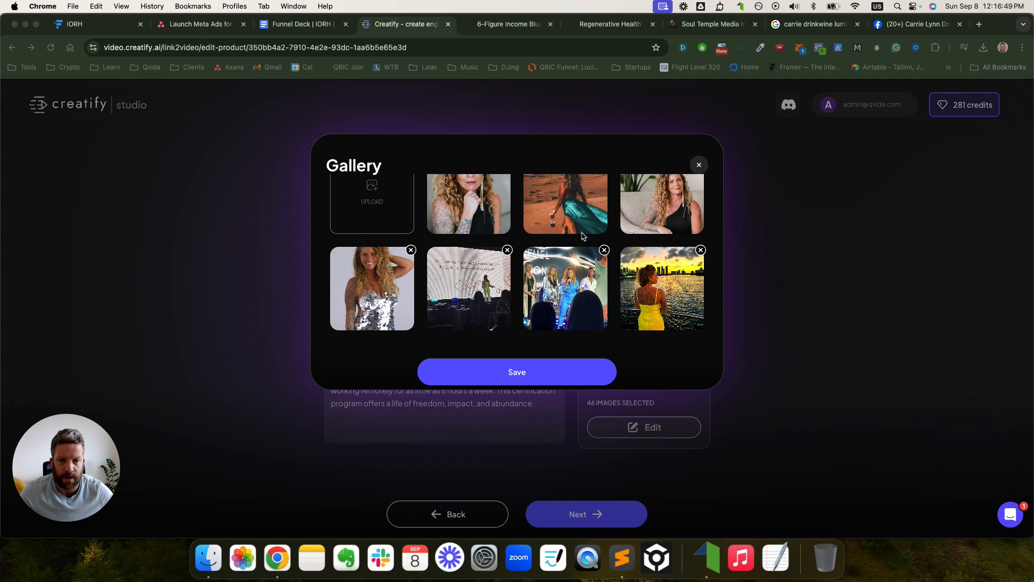
pyautogui.click(539, 367)
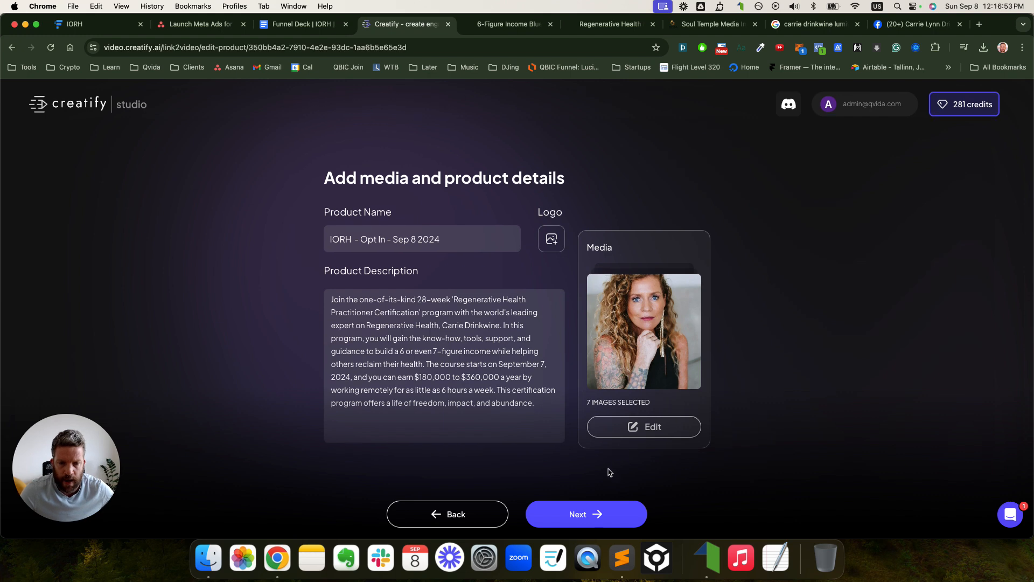
# - Confirm product details and keep 9:16, 15-second, English settings to generate AI scripts
pyautogui.click(589, 512)
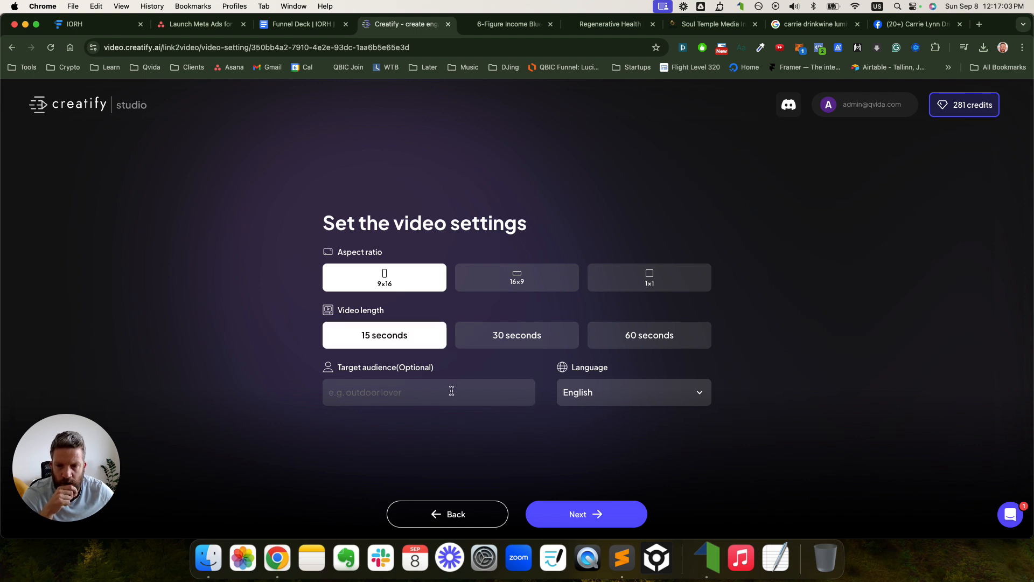
pyautogui.click(575, 517)
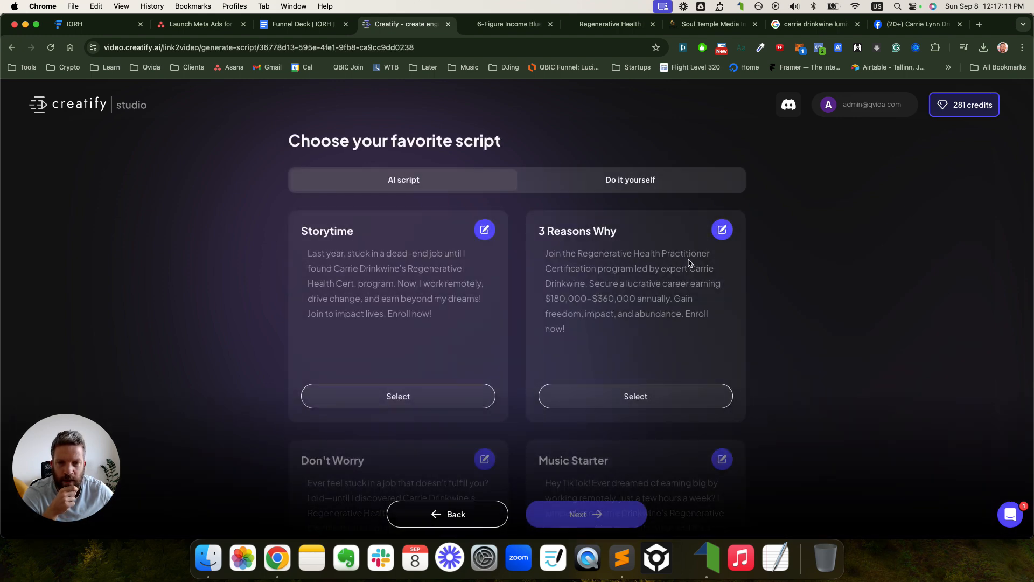
# - Skim the AI script cards, choose Do it yourself, then switch to the Funnel Deck doc
pyautogui.scroll(-5, 366, 245)
pyautogui.scroll(5, 377, 253)
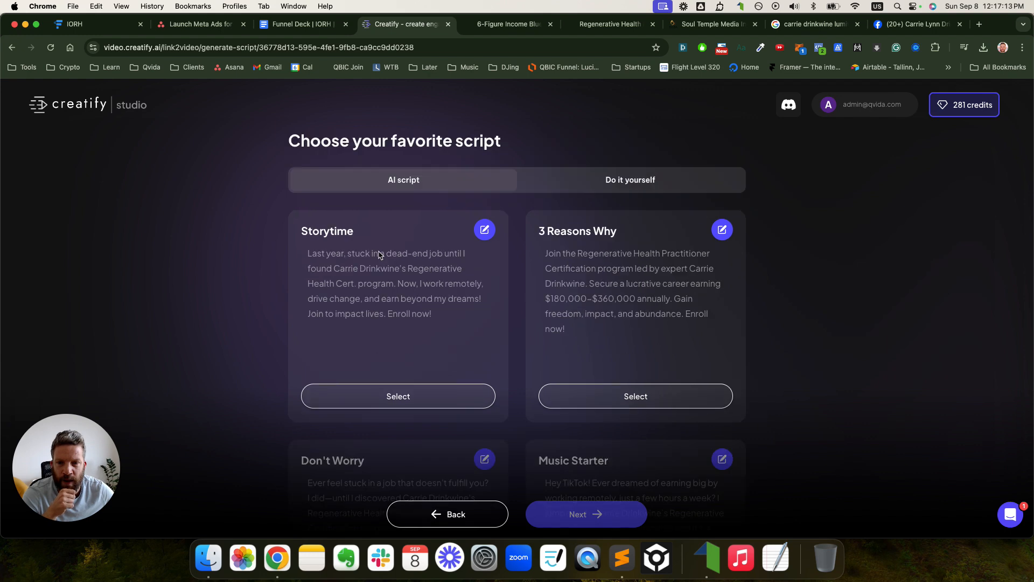
pyautogui.scroll(-3, 360, 283)
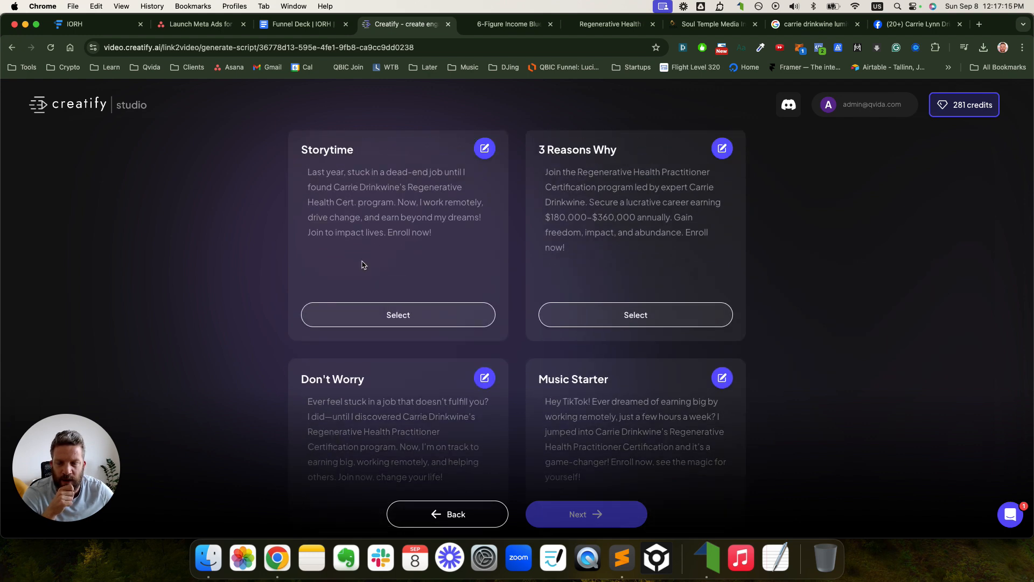
pyautogui.scroll(3, 358, 266)
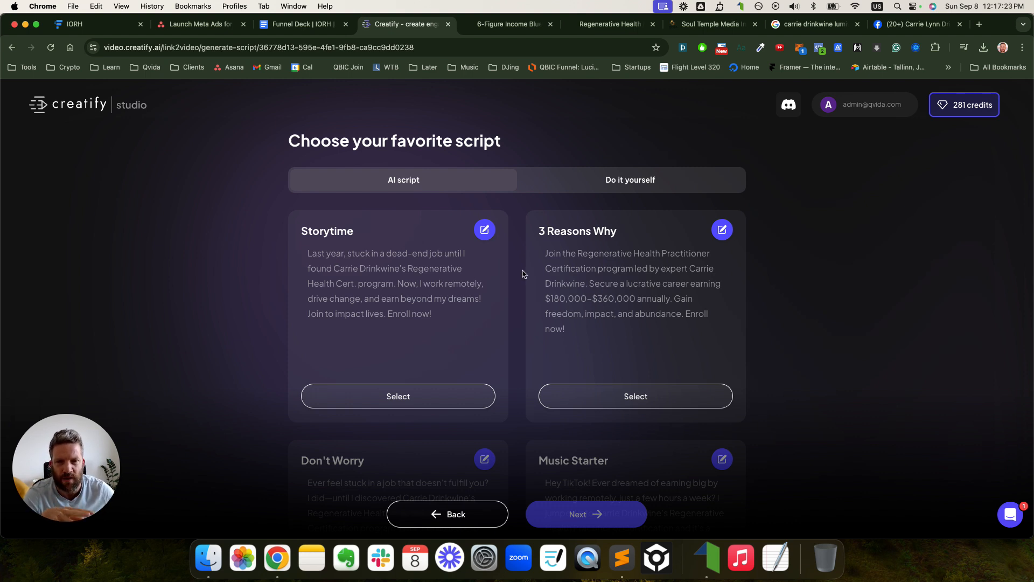
pyautogui.click(621, 191)
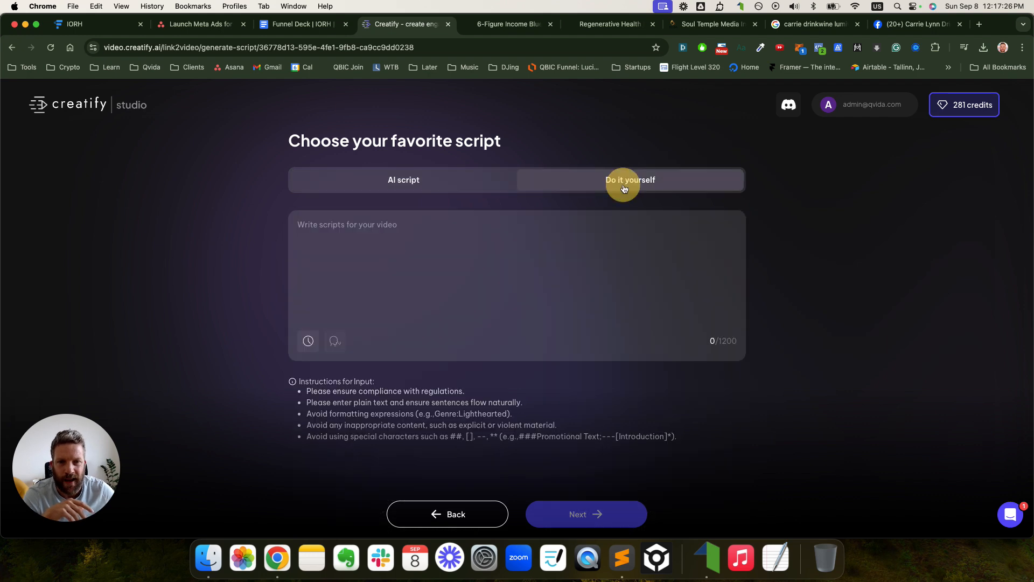
pyautogui.click(303, 26)
# - Select the V1 video script paragraphs in the Funnel Deck doc
pyautogui.scroll(10, 437, 243)
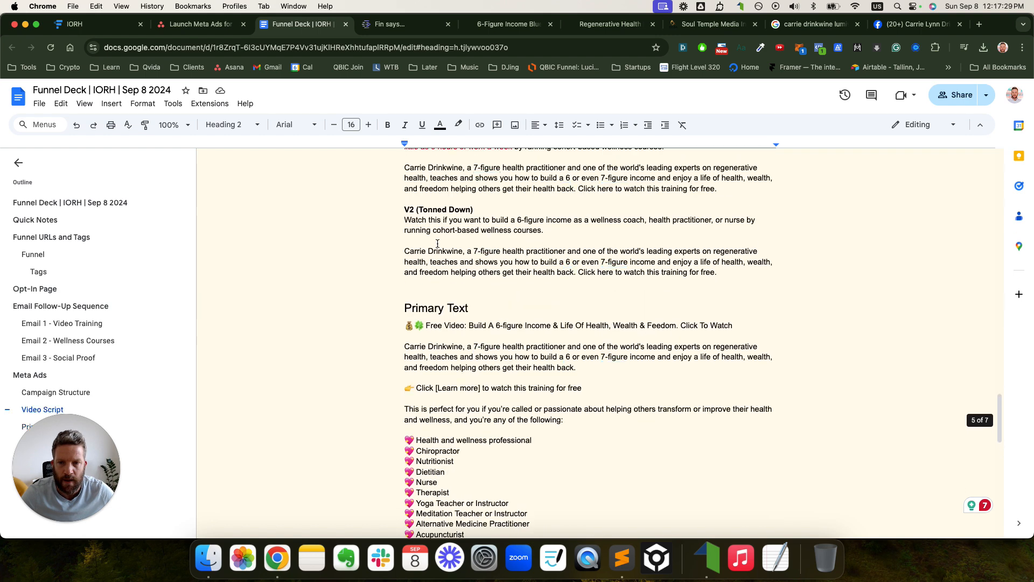
pyautogui.scroll(3, 438, 243)
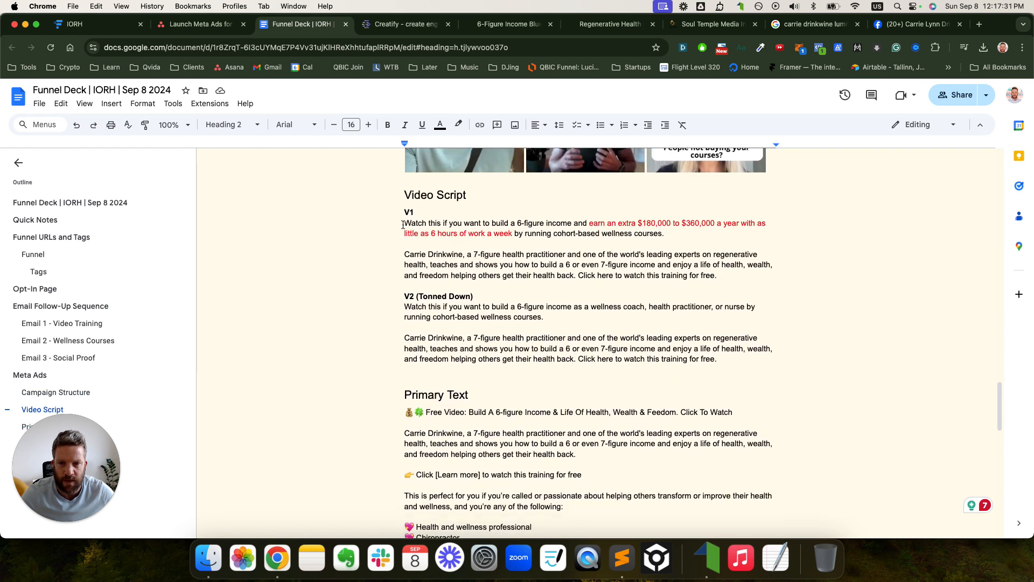
pyautogui.moveTo(403, 224); pyautogui.dragTo(722, 264)
pyautogui.press('super+c')
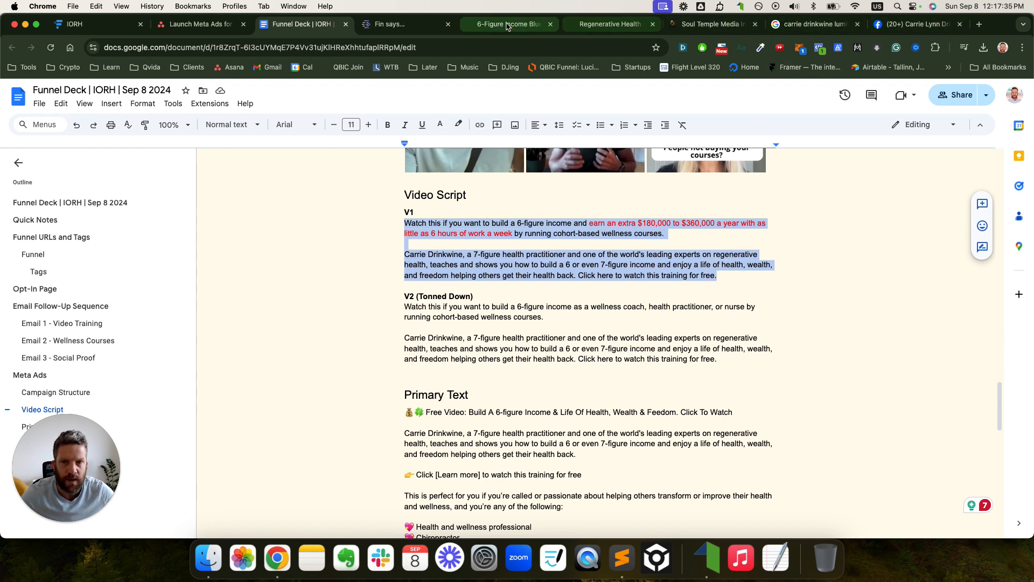
# - Close two extra tabs and paste the V1 script into Creatify's script box
pyautogui.click(857, 25)
pyautogui.click(857, 24)
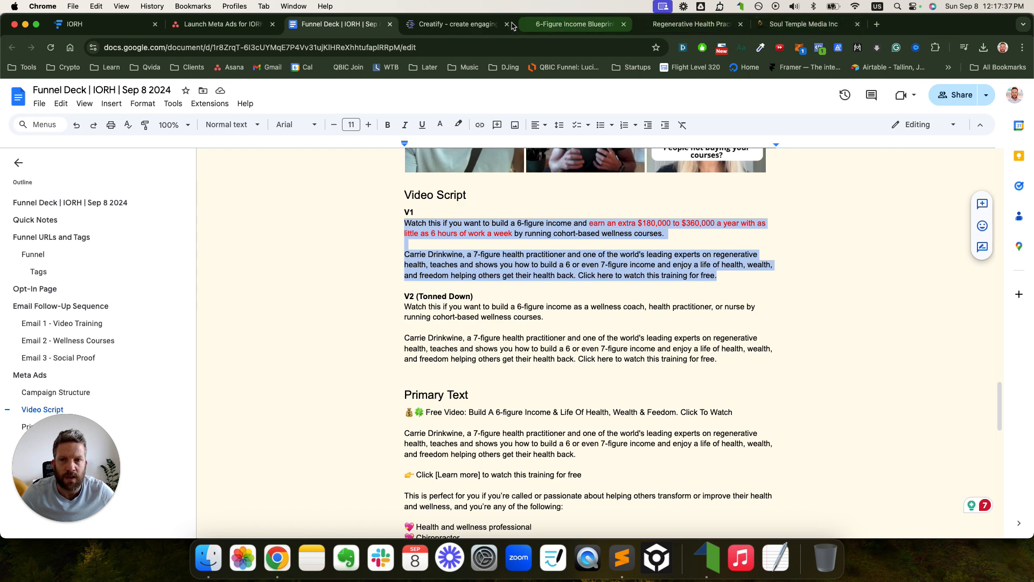
pyautogui.click(513, 26)
pyautogui.click(422, 249)
pyautogui.press('super+v')
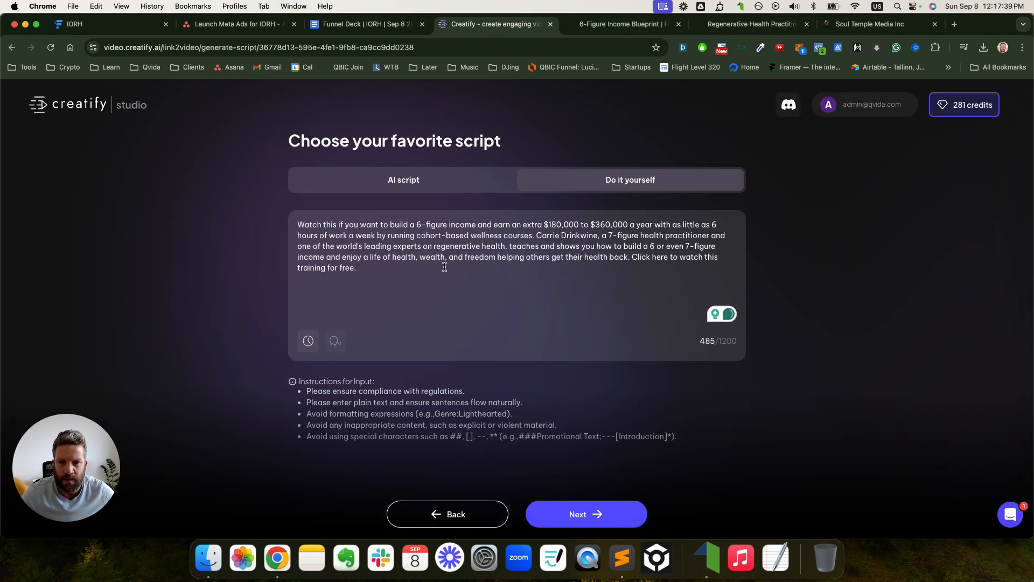
# - Generate the AI storyboard from the pasted V1 script to reach visual style selection
pyautogui.click(572, 512)
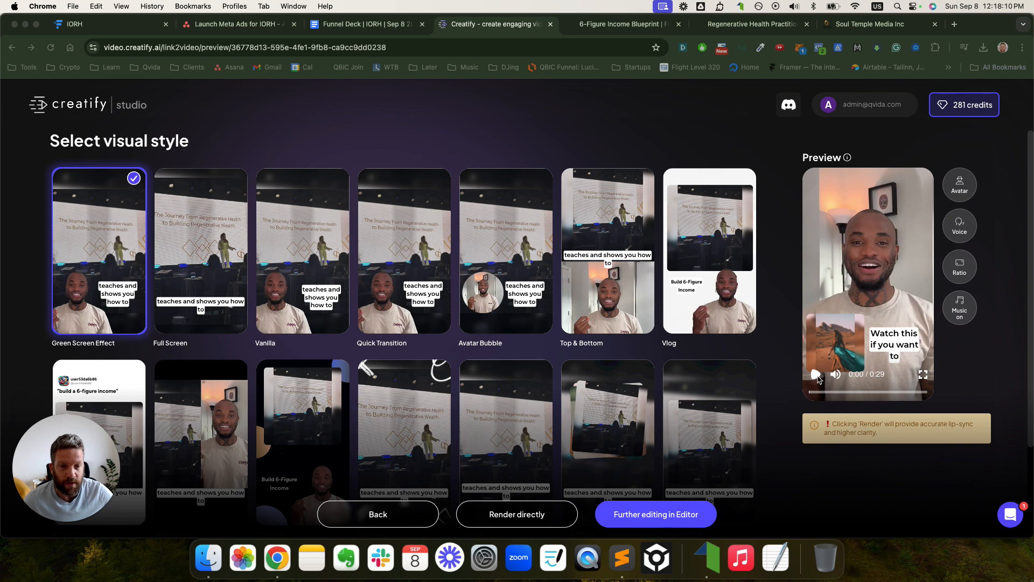
# - Play the preview video, pause it at 0:09, and bring up the avatar chooser
pyautogui.click(858, 148)
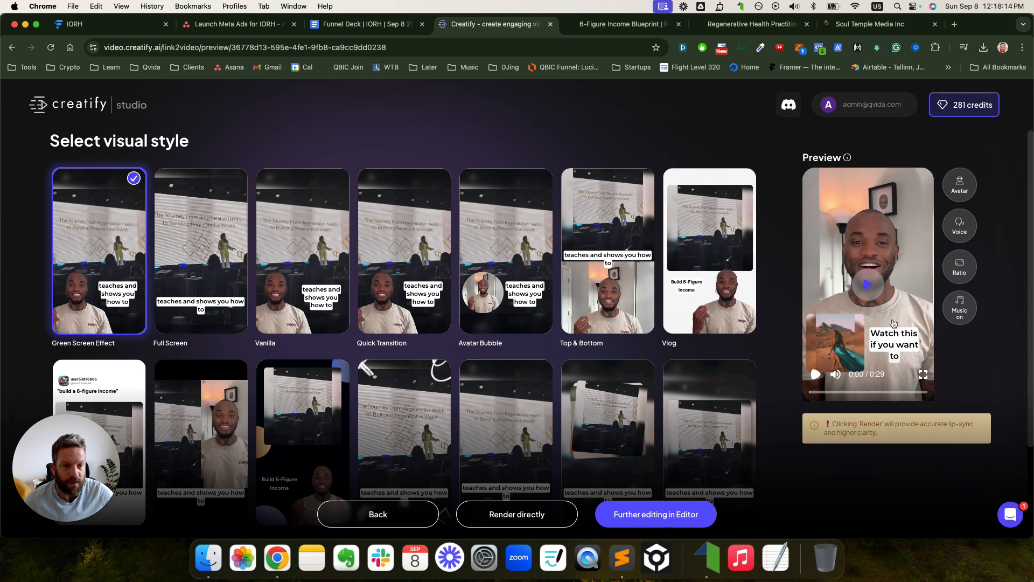
pyautogui.click(870, 286)
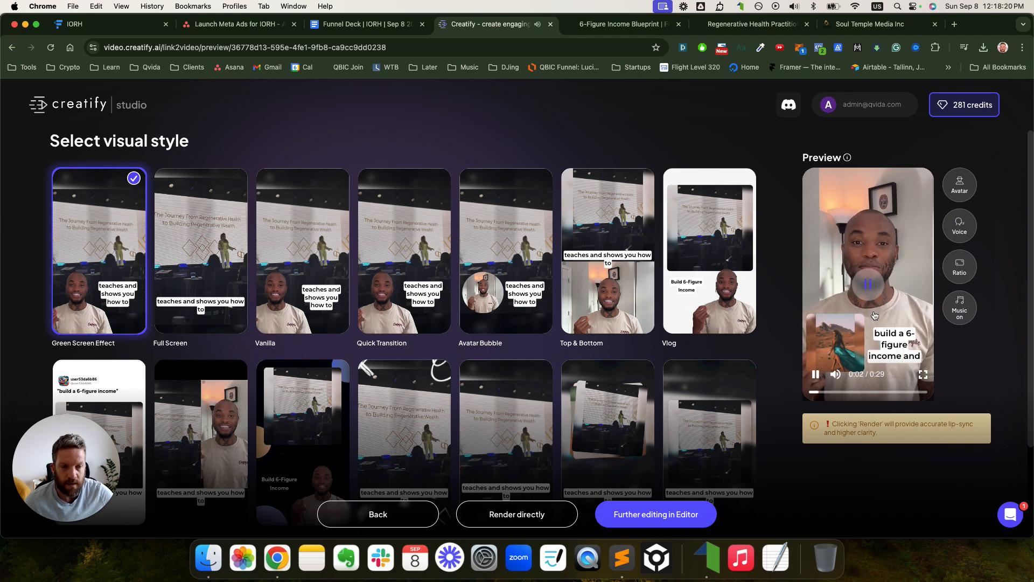
pyautogui.click(869, 286)
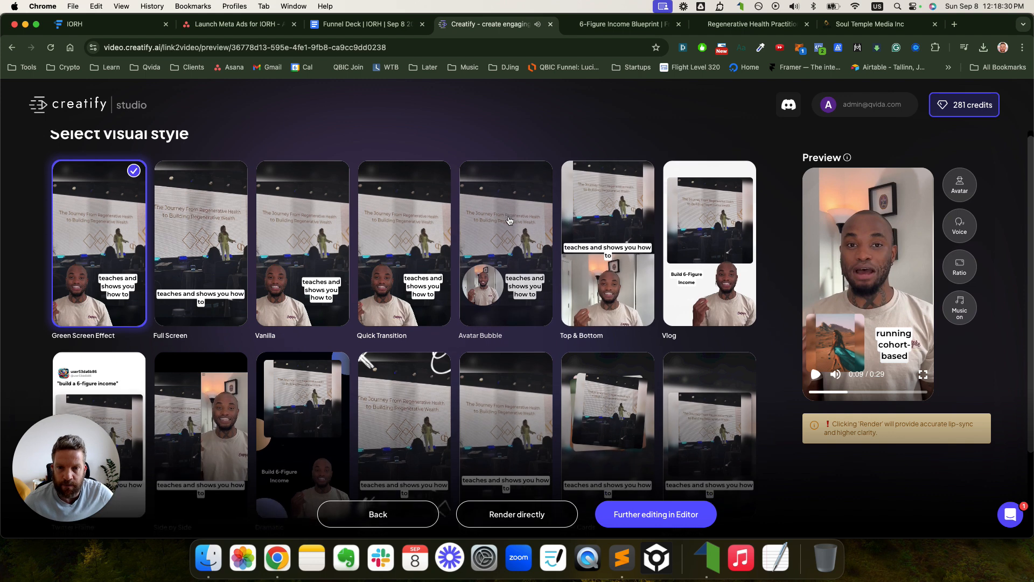
pyautogui.click(960, 184)
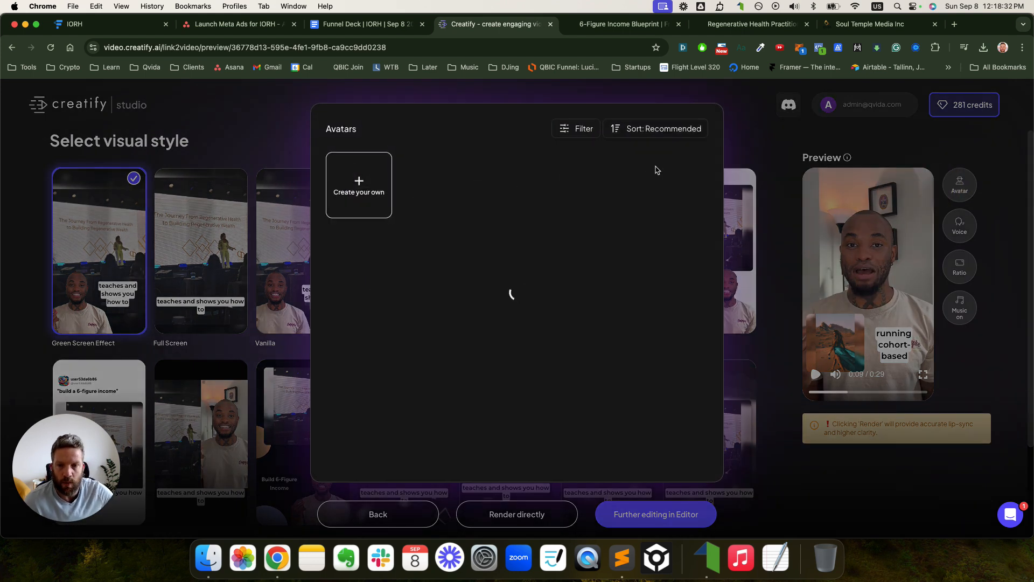
# - Filter avatars to Female and Premium and pick the woman in the dark blazer
pyautogui.click(587, 132)
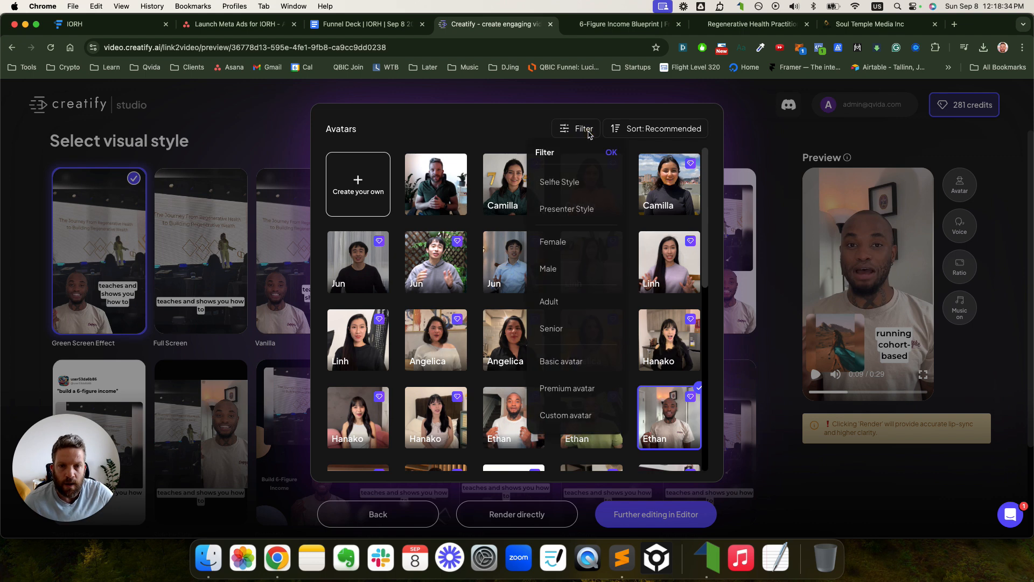
pyautogui.click(553, 244)
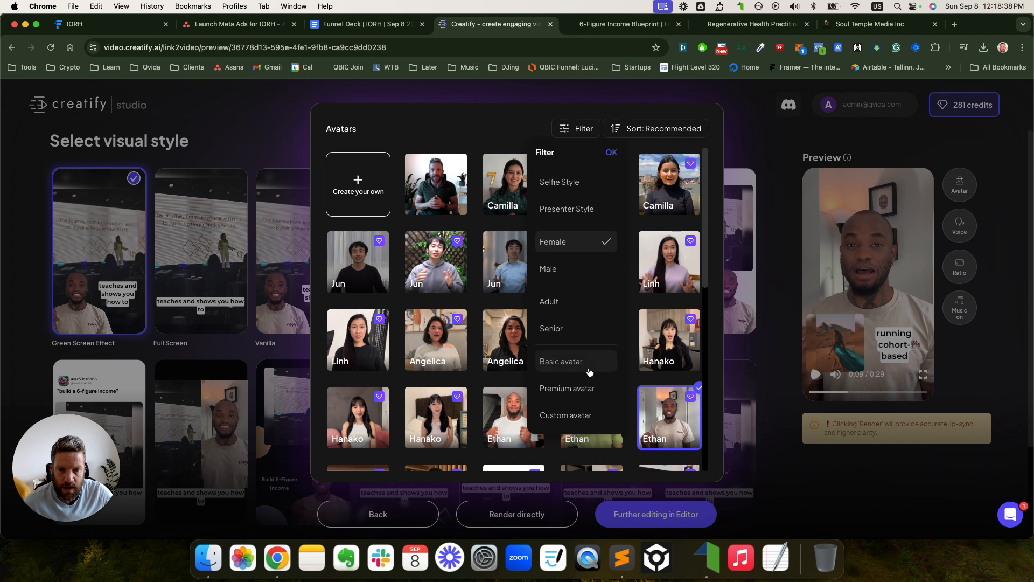
pyautogui.click(584, 395)
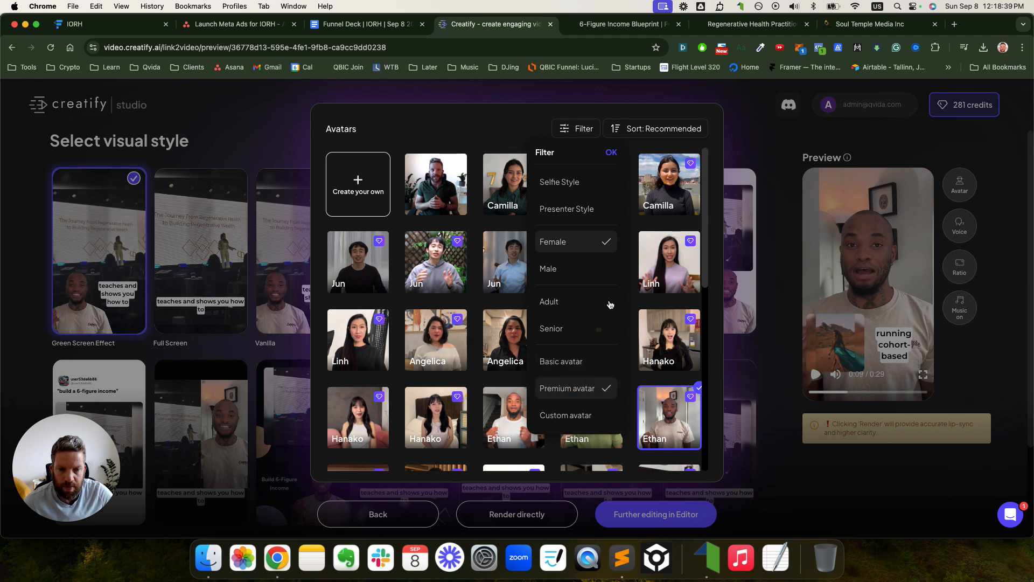
pyautogui.click(611, 151)
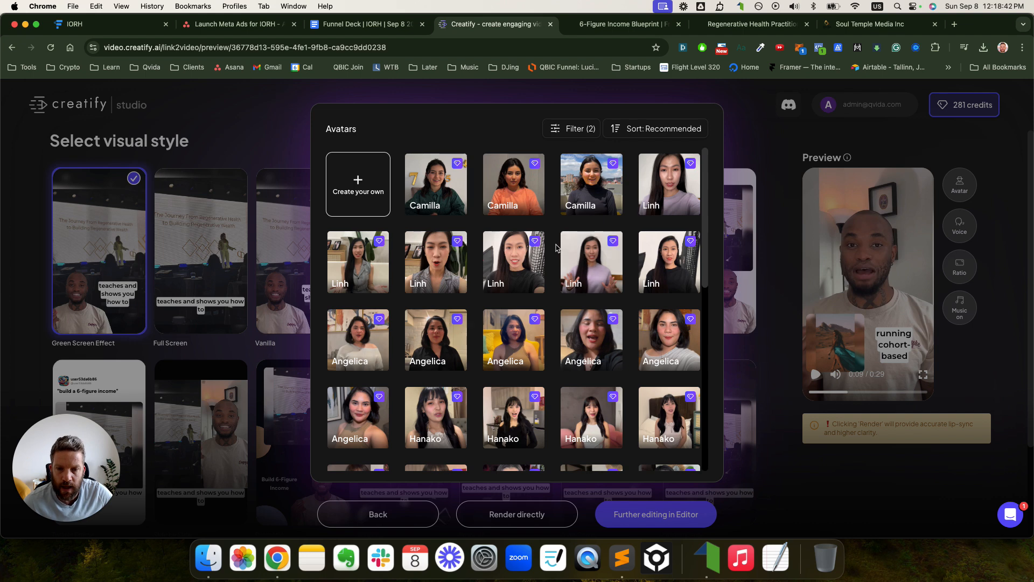
pyautogui.scroll(-5, 566, 233)
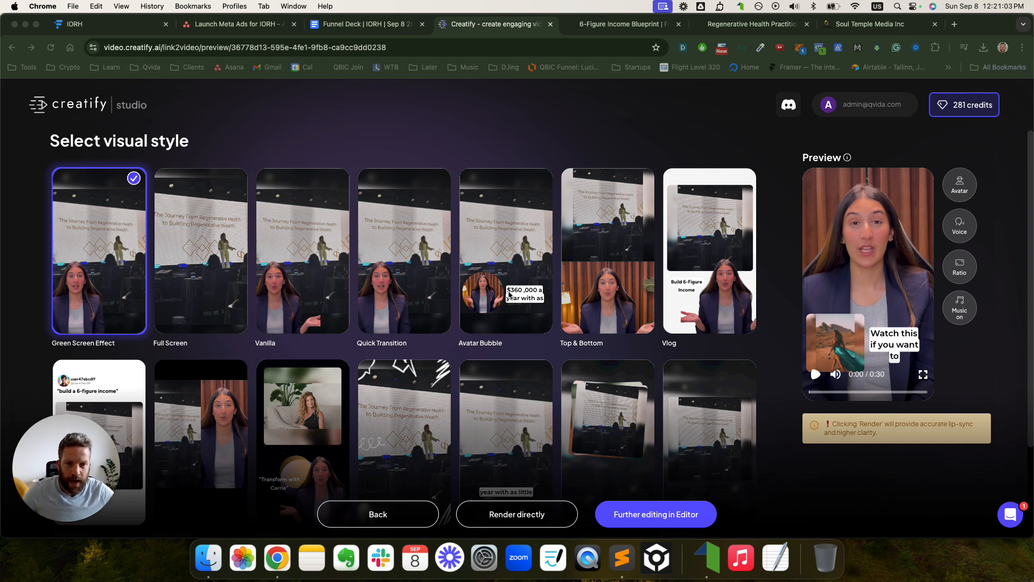
# - Set the voice to Anaya (female, American accent) after sampling it, and pick Top & Bottom style
pyautogui.click(955, 191)
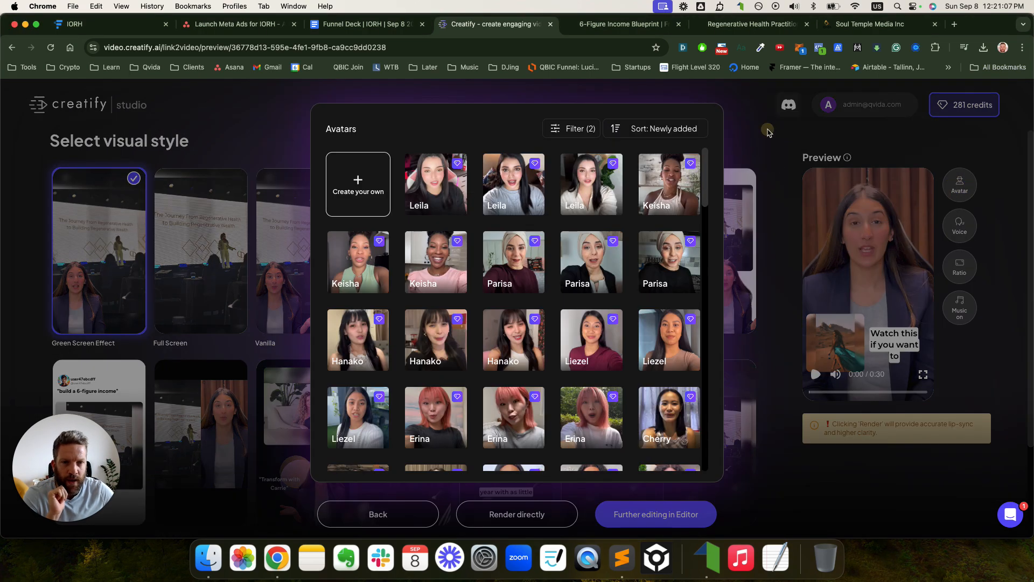
pyautogui.click(768, 131)
pyautogui.click(962, 229)
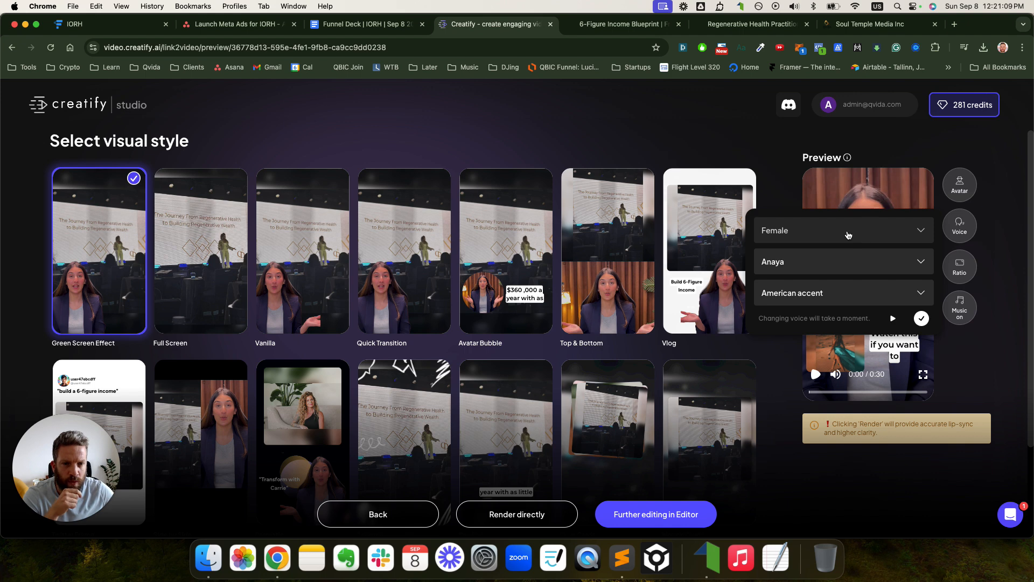
pyautogui.click(893, 319)
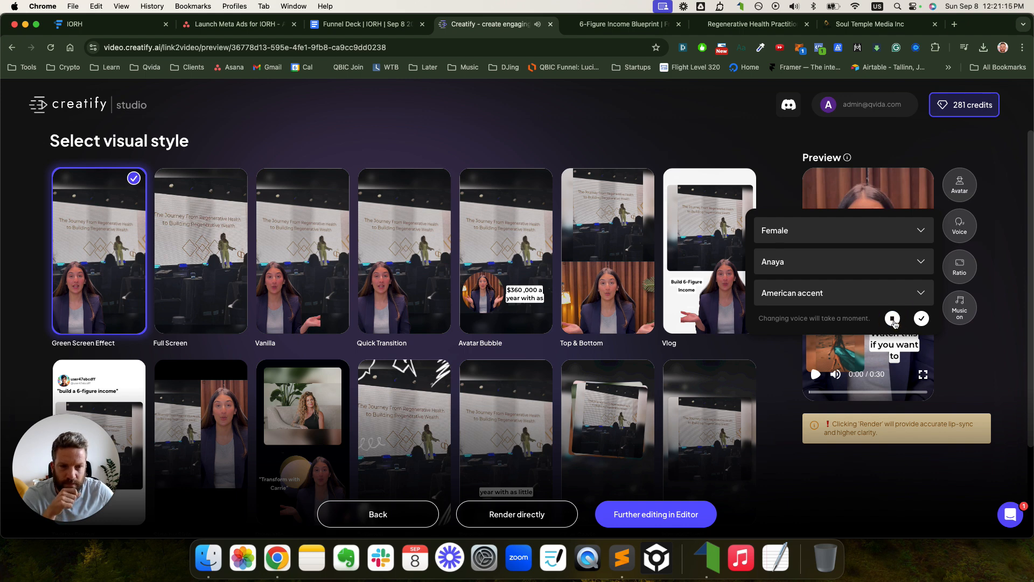
pyautogui.click(922, 319)
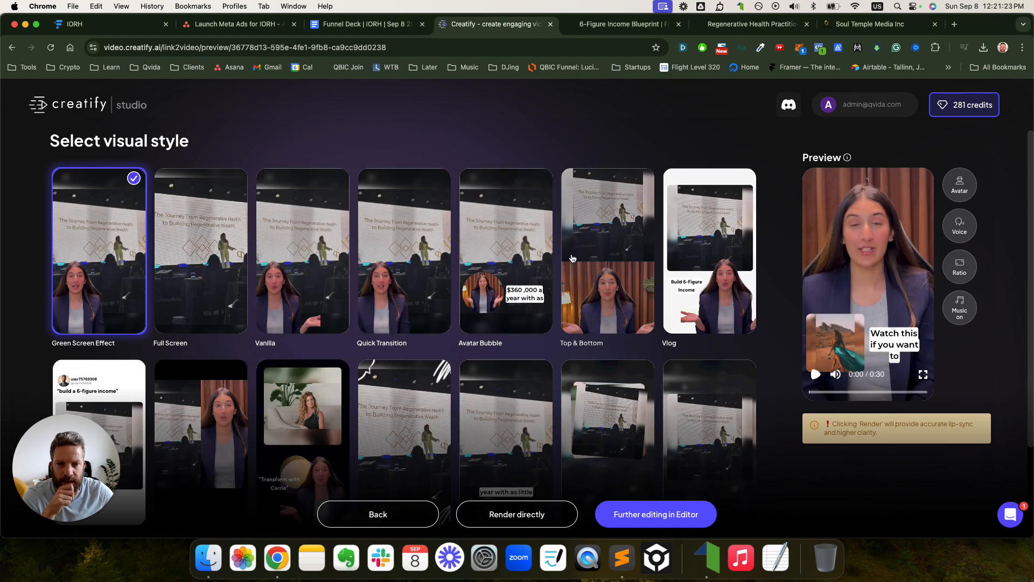
pyautogui.click(611, 261)
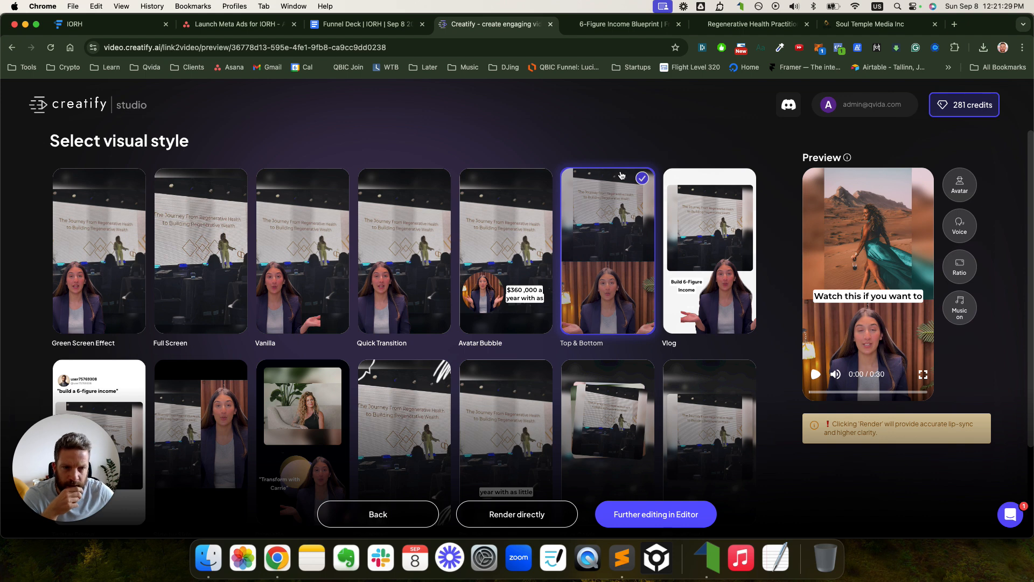
# - Open the Top & Bottom styled video in the full editor with its 30.63-second timeline
pyautogui.scroll(-4, 537, 214)
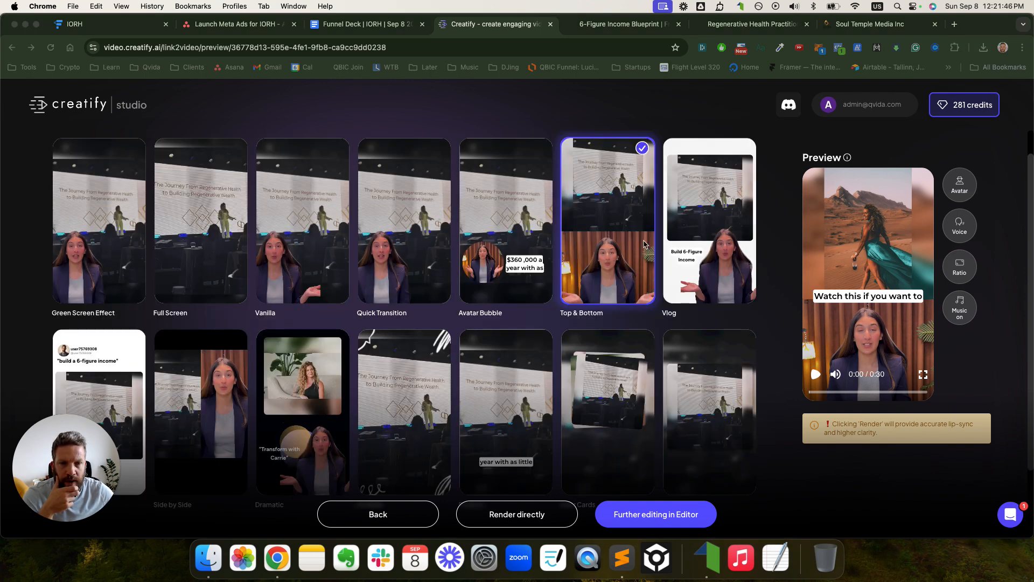
pyautogui.scroll(-3, 684, 216)
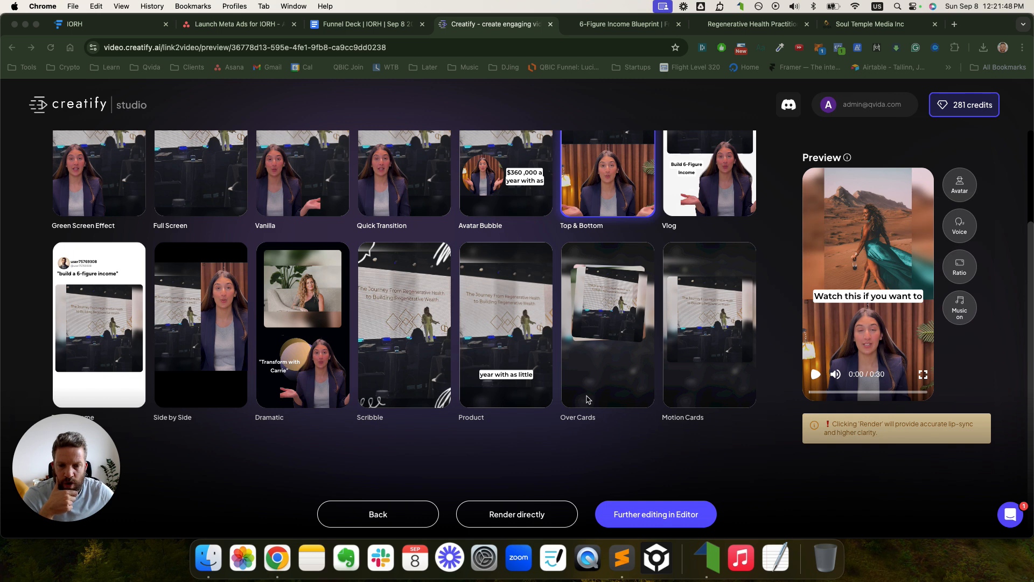
pyautogui.click(586, 488)
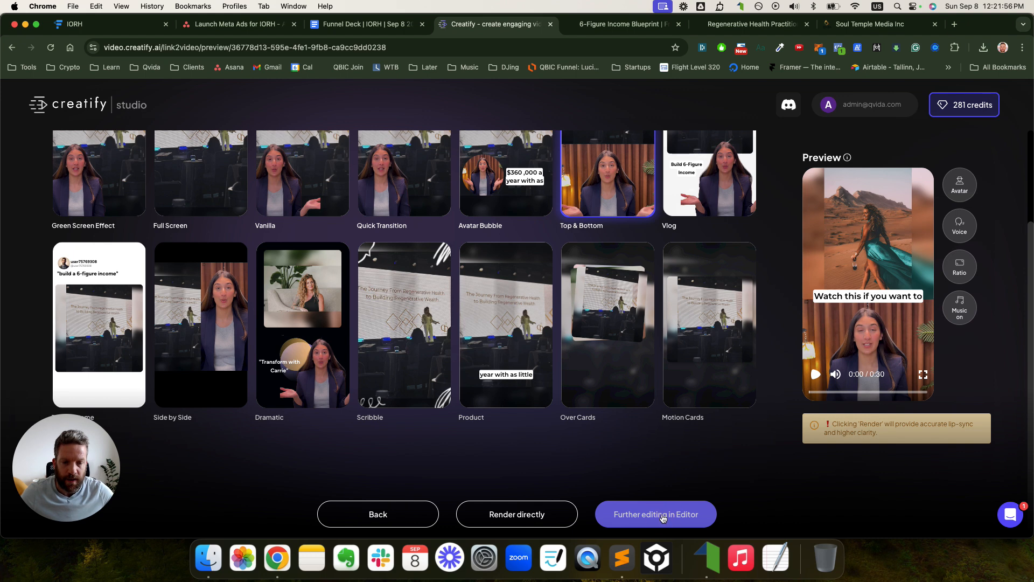
pyautogui.click(664, 516)
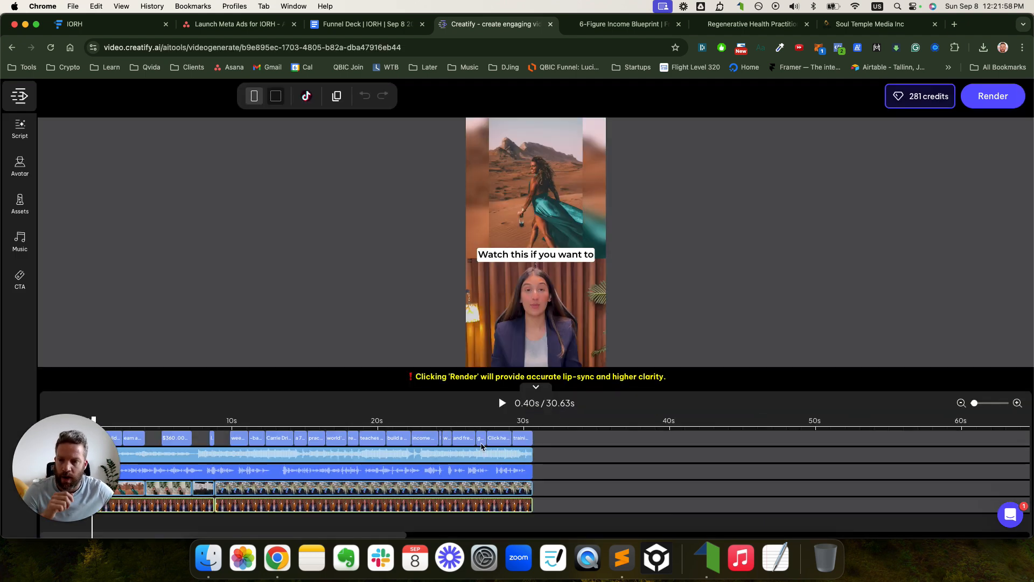
# - Rewind the 30.63-second draft to 0s and play it through to review
pyautogui.moveTo(75, 441); pyautogui.dragTo(989, 41)
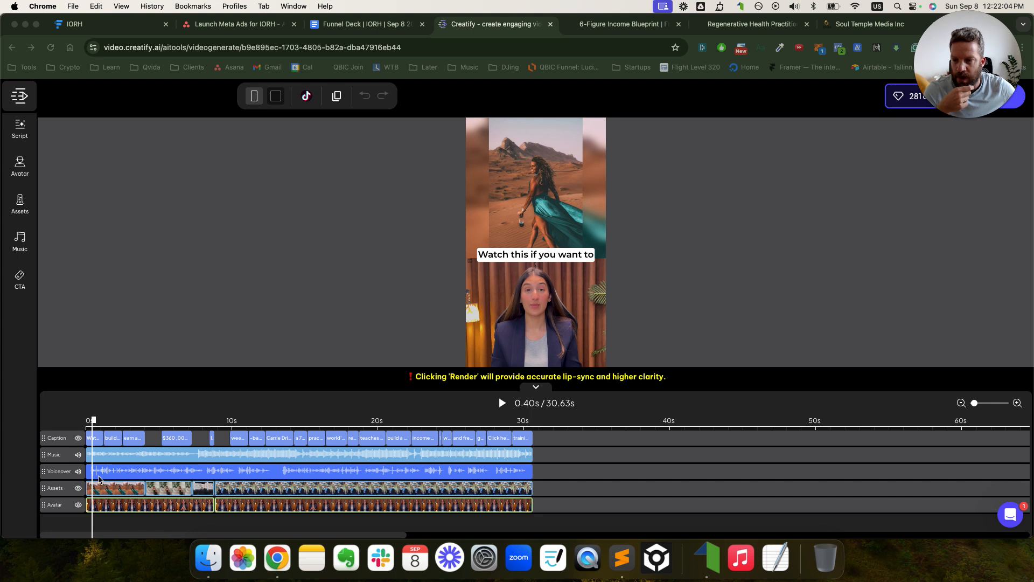
pyautogui.moveTo(94, 424); pyautogui.dragTo(81, 423)
pyautogui.press('space')
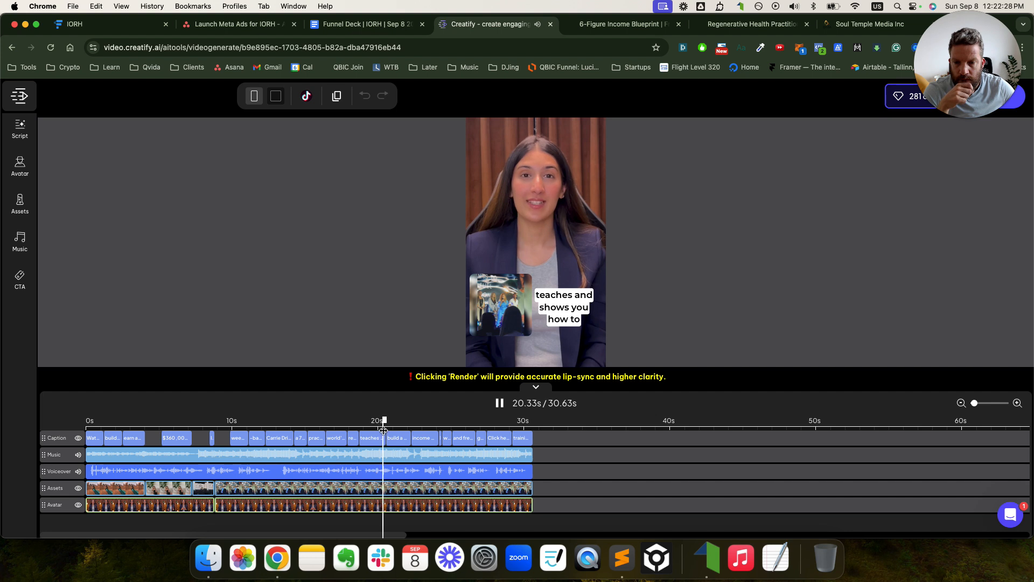
pyautogui.press('space')
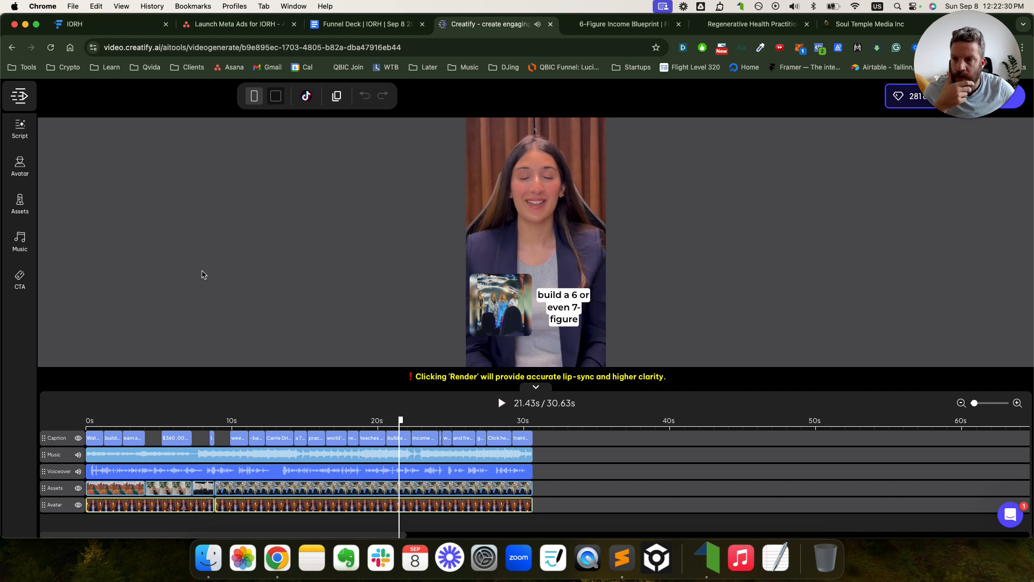
# - Inspect the four background image clips and shorten the last overlay clip
pyautogui.click(119, 494)
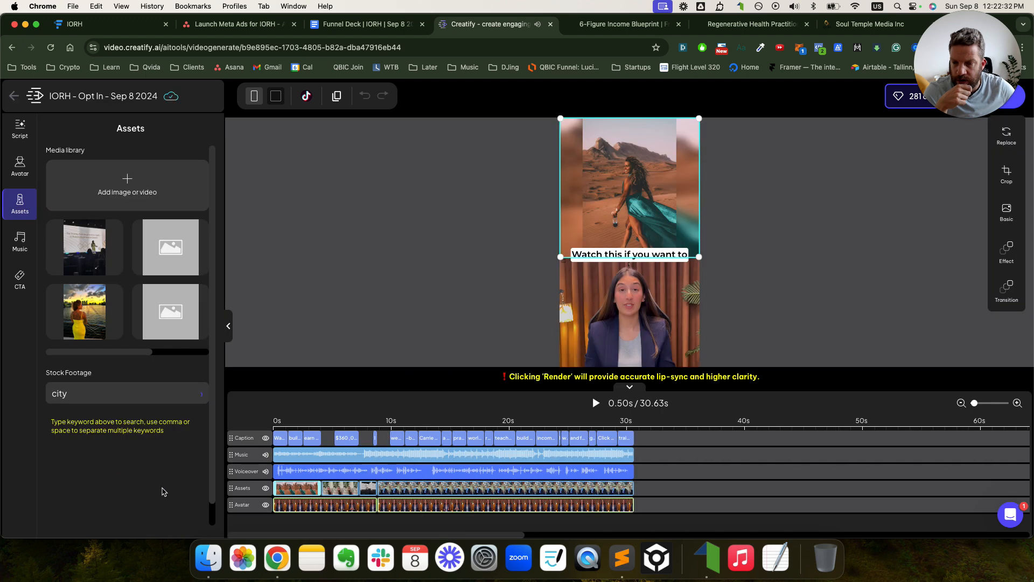
pyautogui.click(348, 492)
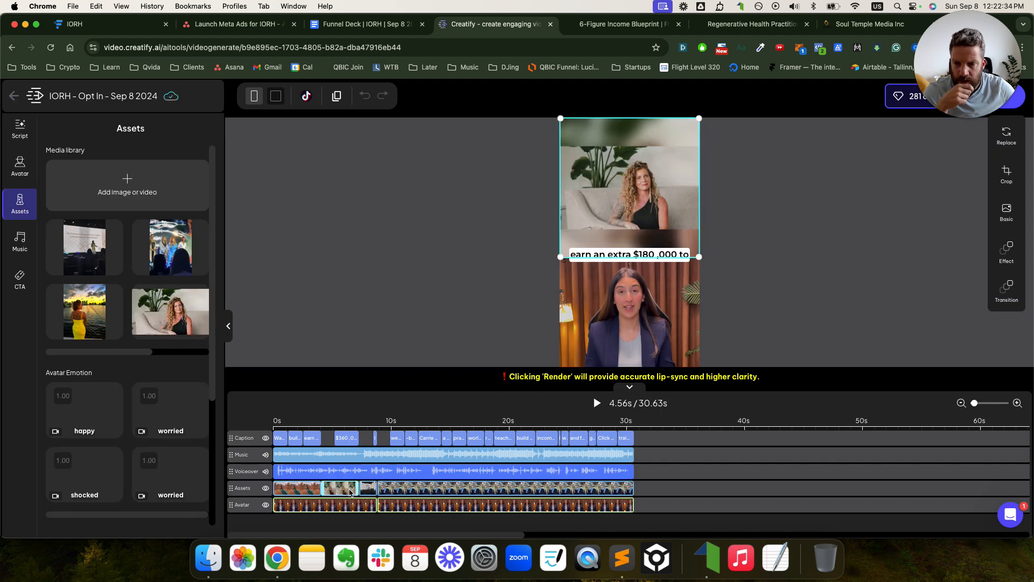
pyautogui.click(404, 491)
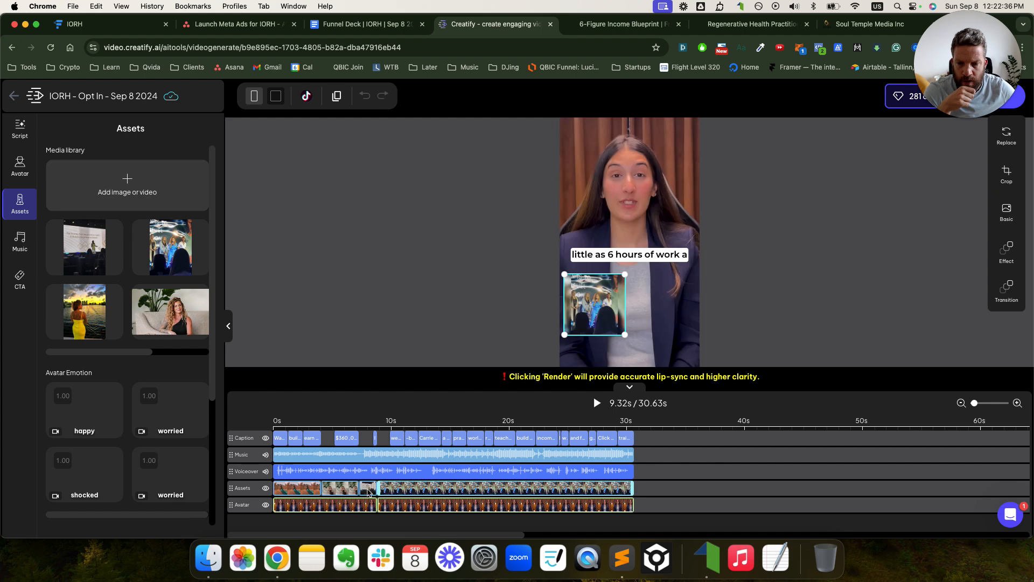
pyautogui.click(370, 491)
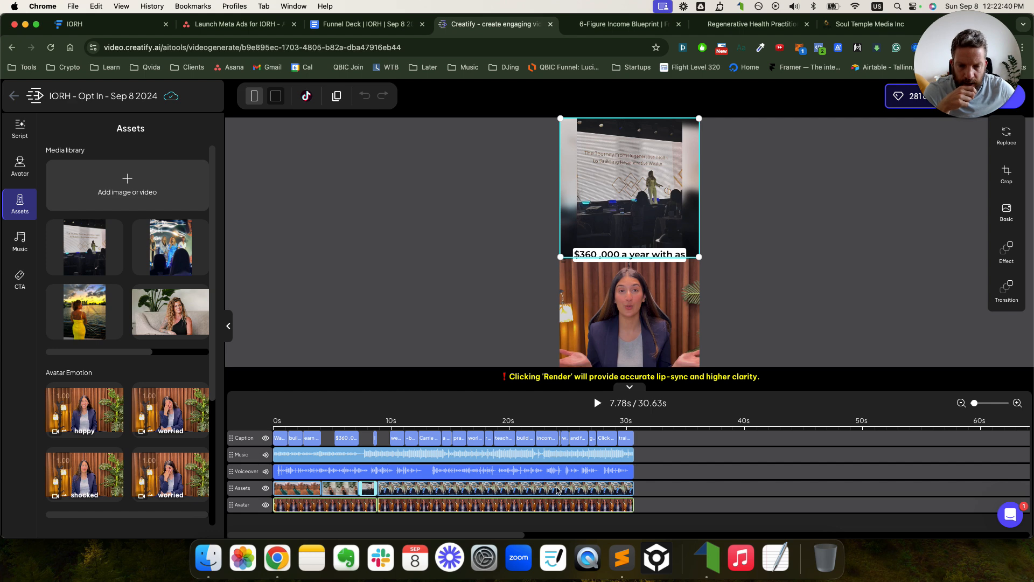
pyautogui.click(560, 489)
pyautogui.moveTo(632, 488); pyautogui.dragTo(431, 488)
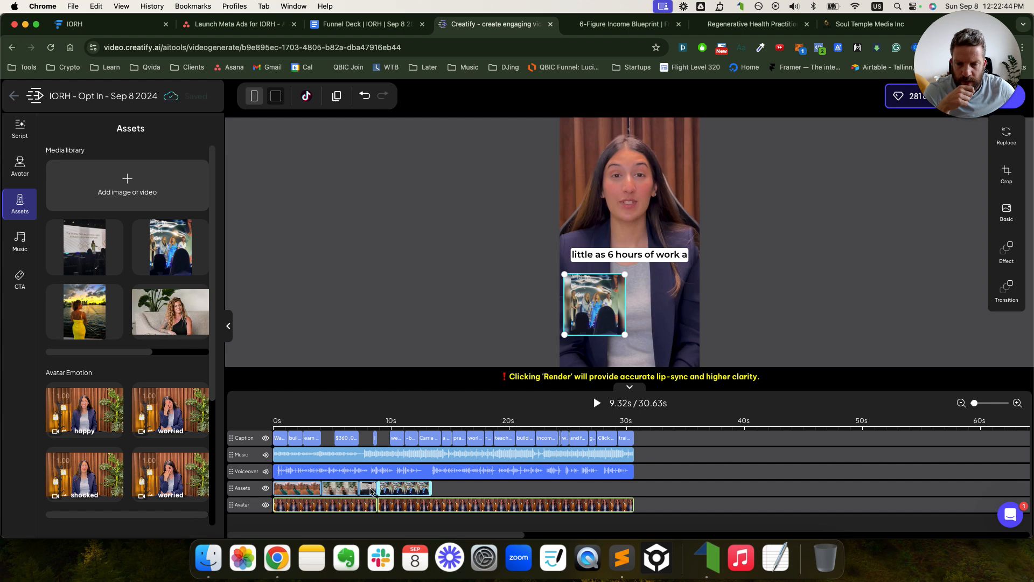
pyautogui.click(369, 489)
# - Drop the yellow-dress image onto the assets track, resize and move it, then undo those edits
pyautogui.moveTo(111, 328); pyautogui.dragTo(454, 491)
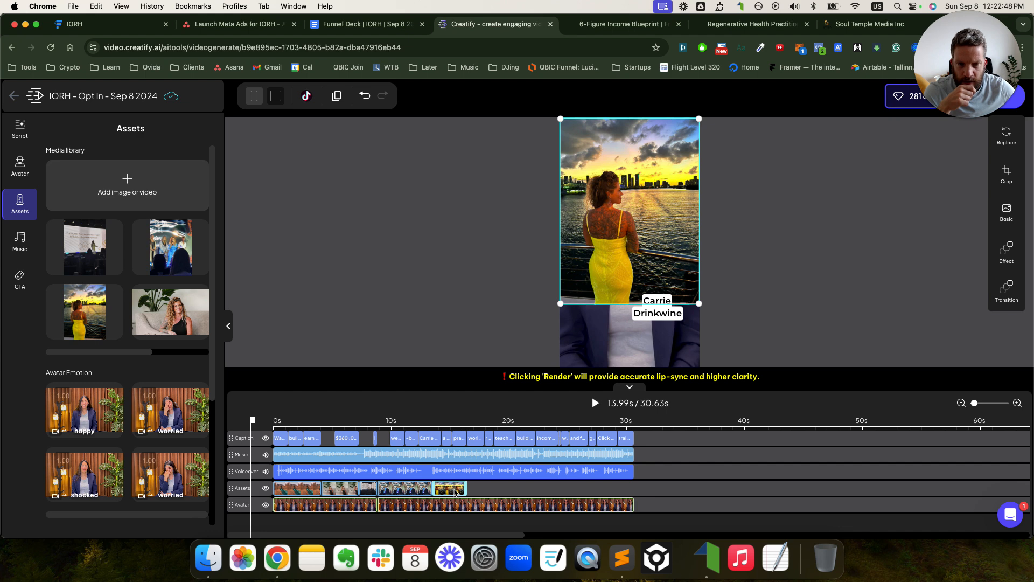
pyautogui.moveTo(561, 305); pyautogui.dragTo(593, 219)
pyautogui.moveTo(641, 197); pyautogui.dragTo(609, 169)
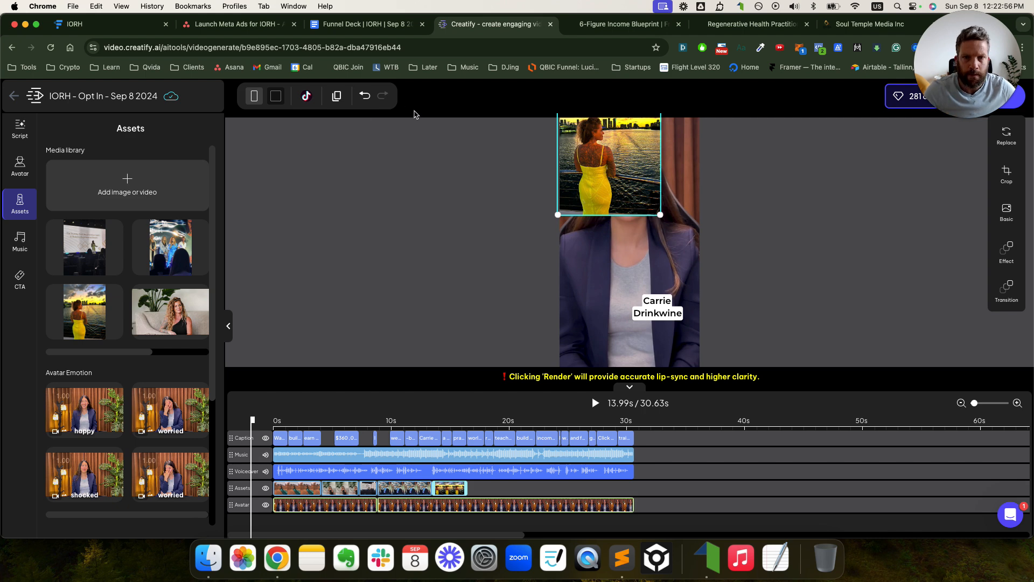
pyautogui.click(369, 99)
pyautogui.click(367, 99)
pyautogui.click(366, 99)
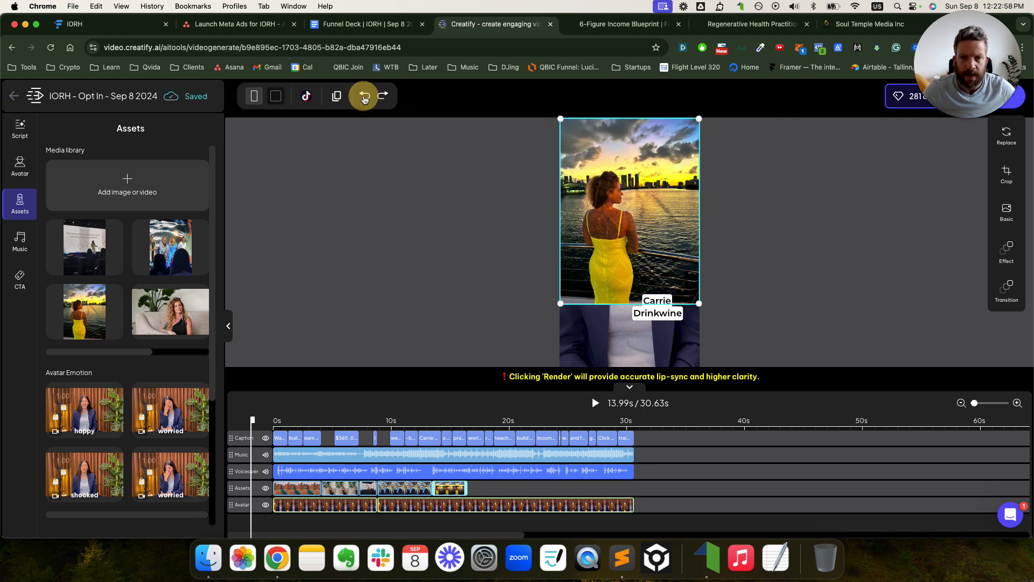
pyautogui.click(364, 99)
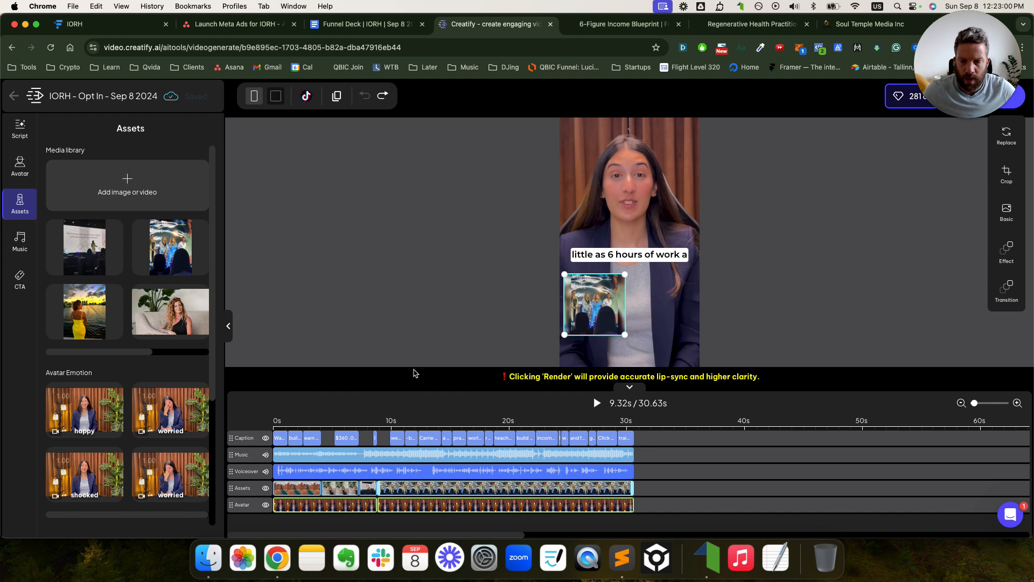
# - Review the desert, couch and concert overlay clips, then show the avatar clip's settings
pyautogui.click(583, 319)
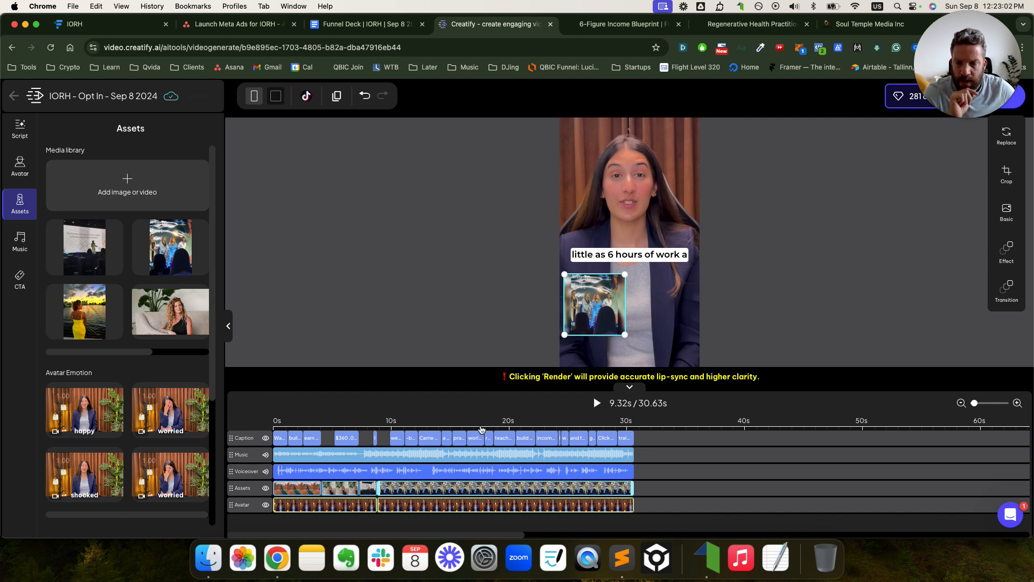
pyautogui.click(308, 490)
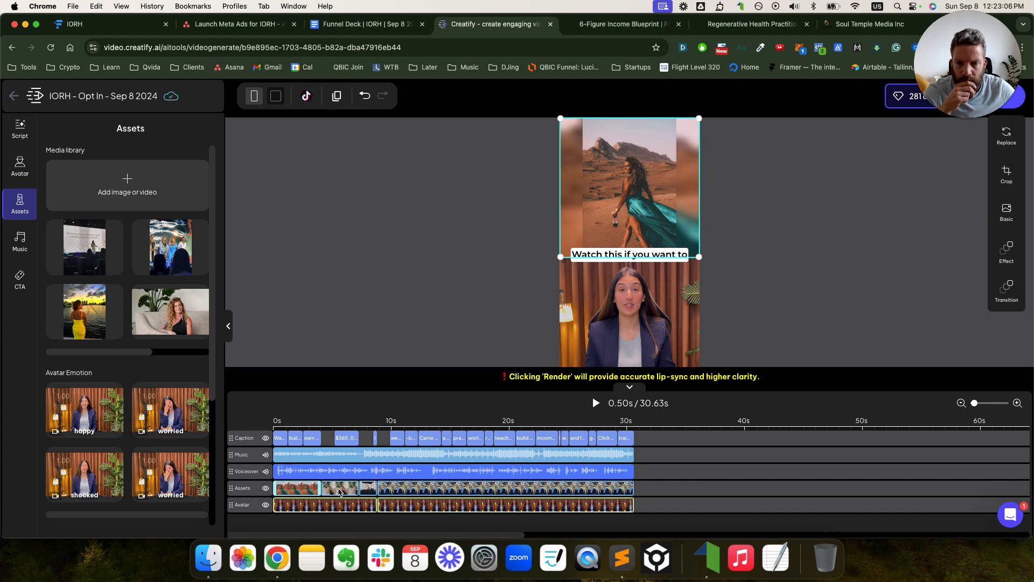
pyautogui.click(340, 492)
pyautogui.click(380, 489)
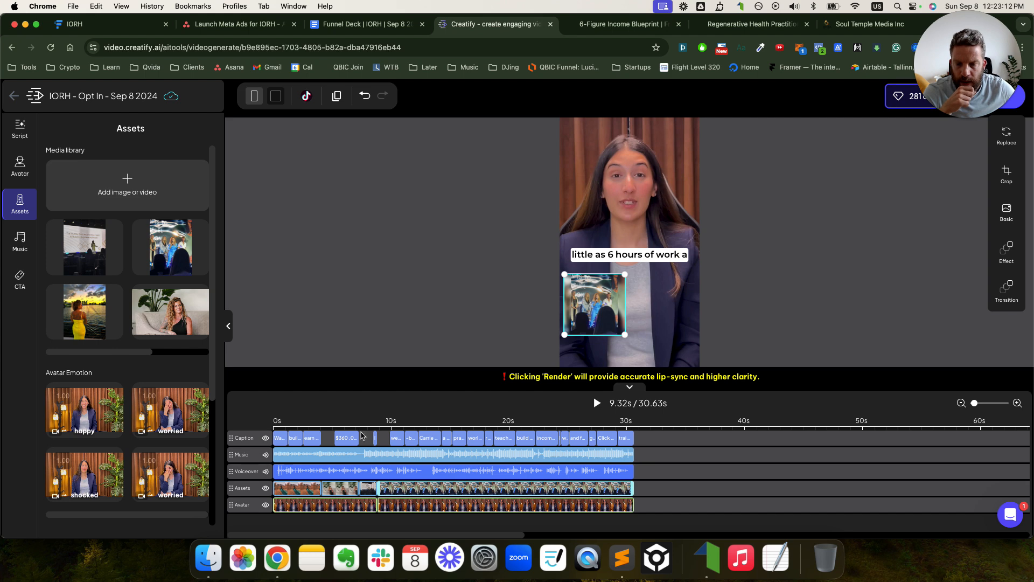
pyautogui.click(360, 507)
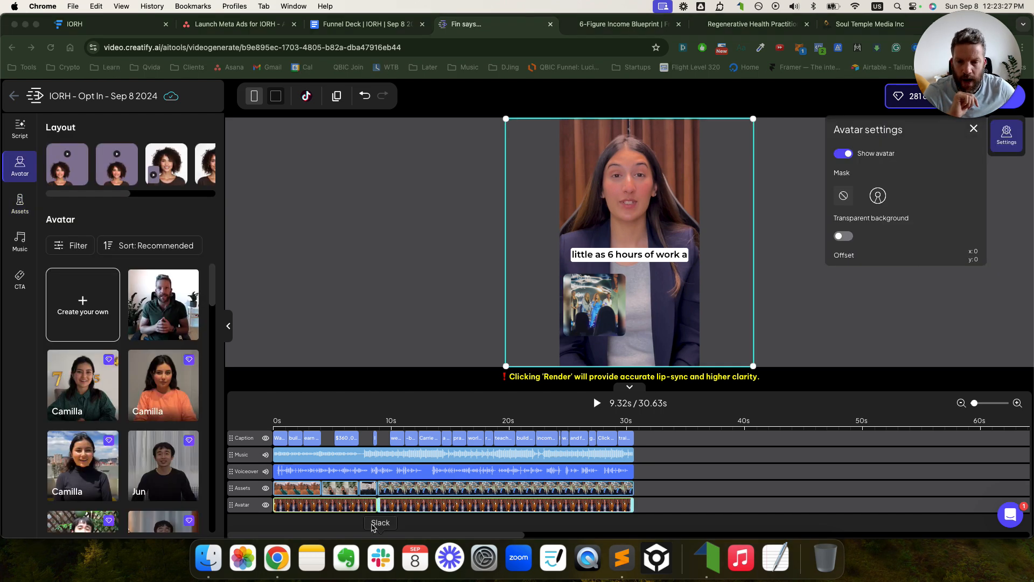
# - Delete the second avatar clip, extend the first across the video, and delete the concert overlay
pyautogui.click(373, 507)
pyautogui.click(440, 506)
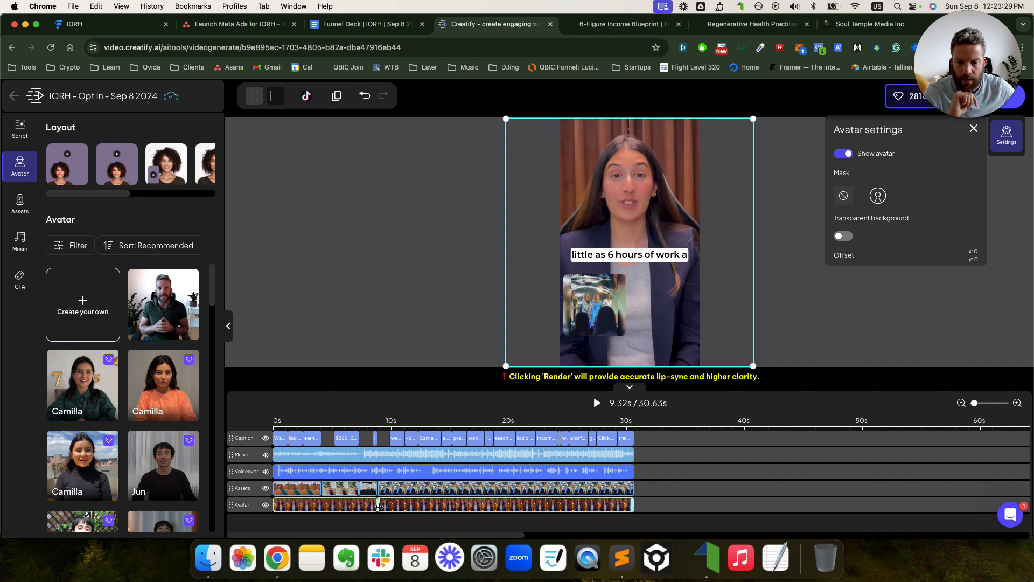
pyautogui.click(368, 507)
pyautogui.click(441, 506)
pyautogui.press('Delete')
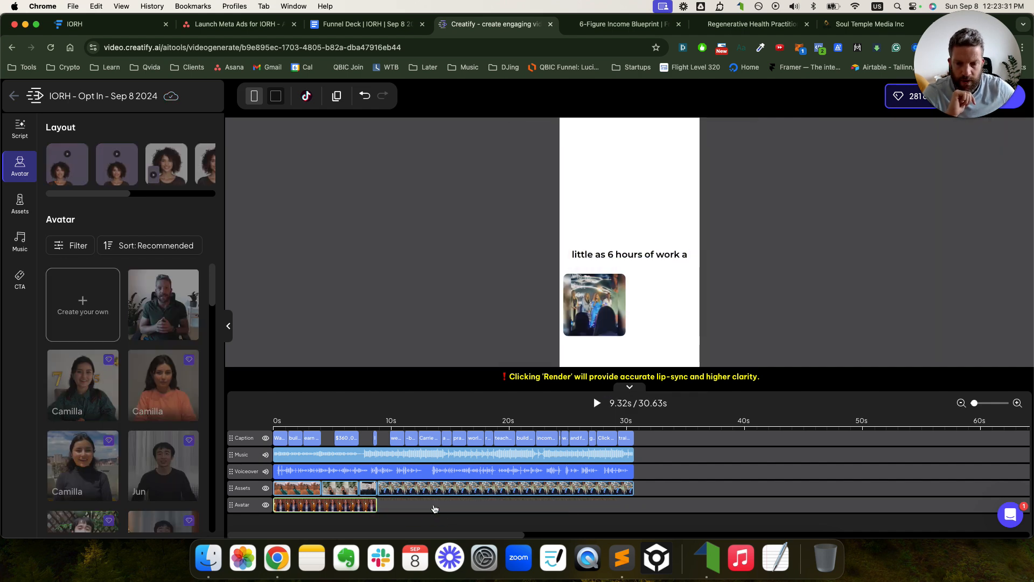
pyautogui.click(363, 507)
pyautogui.moveTo(375, 504); pyautogui.dragTo(423, 488)
pyautogui.click(479, 487)
pyautogui.press('Delete')
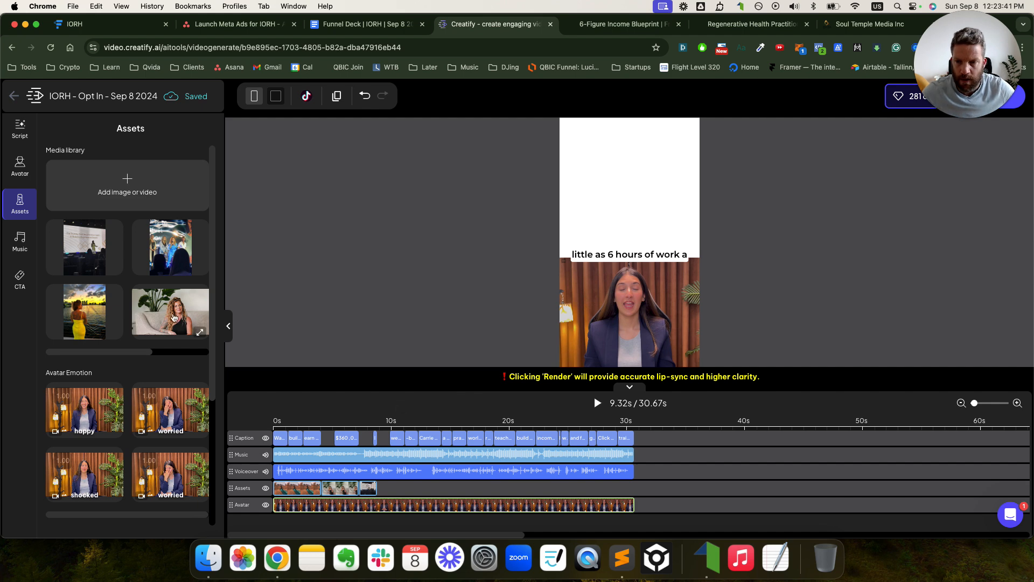
# - Review the desert, couch and stage clips, then add the yellow-dress image as a fourth overlay
pyautogui.click(318, 487)
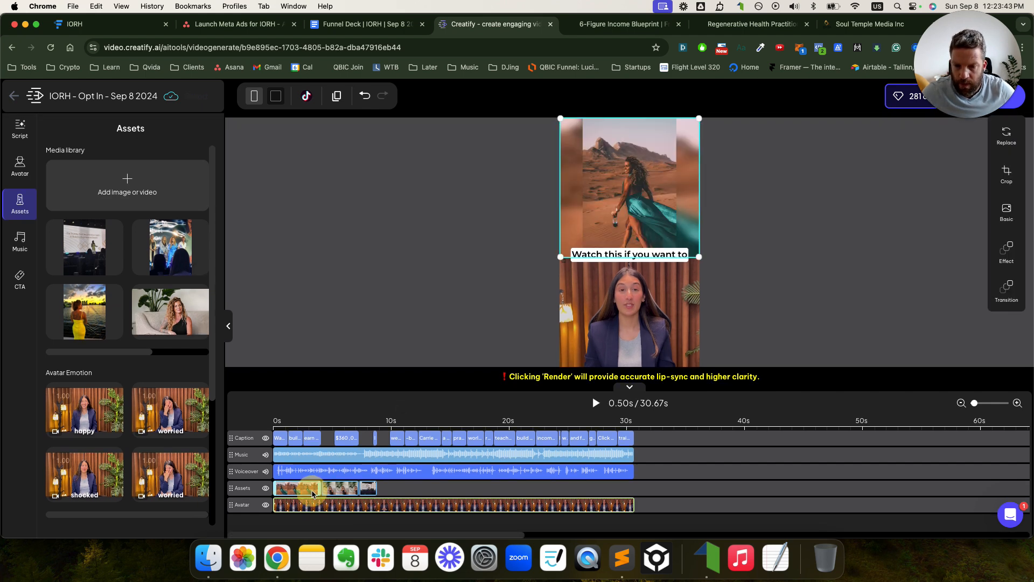
pyautogui.click(332, 492)
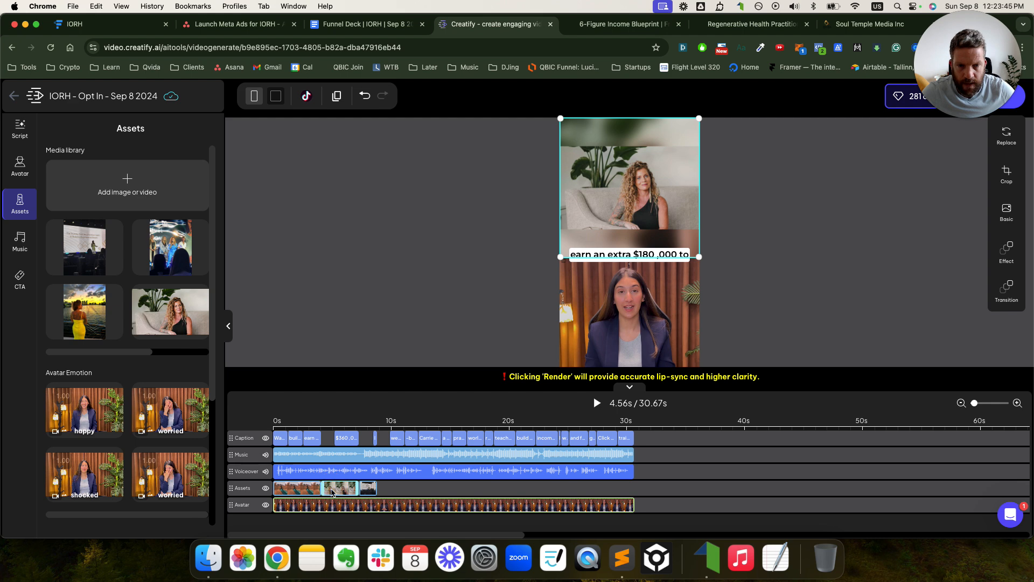
pyautogui.click(372, 491)
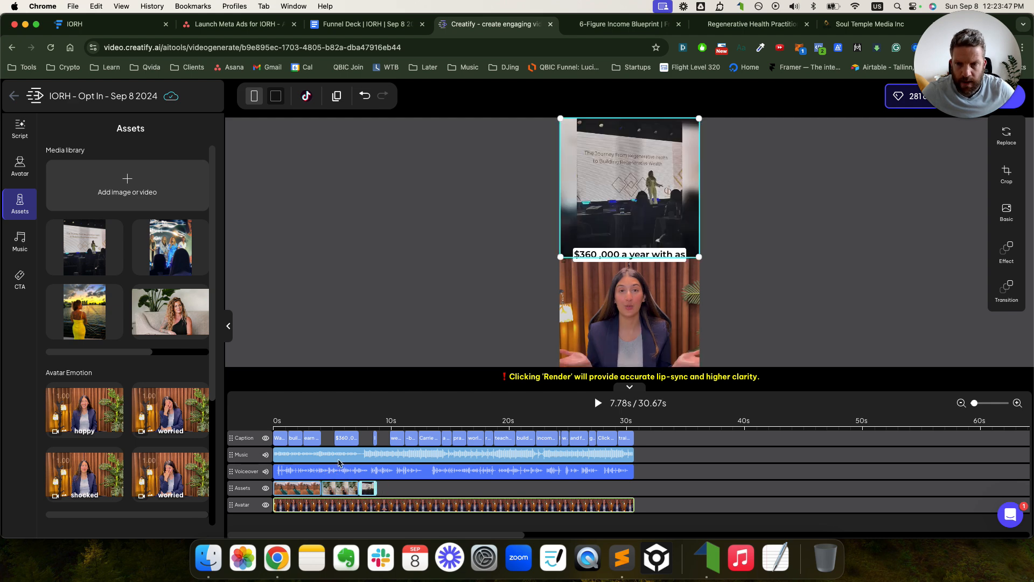
pyautogui.moveTo(93, 302); pyautogui.dragTo(415, 492)
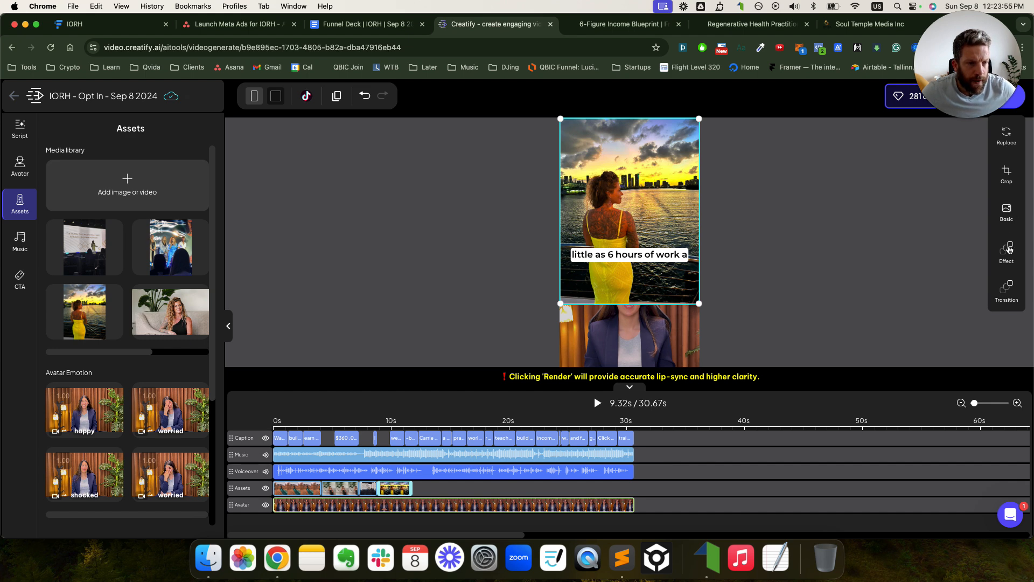
# - Fit the yellow-dress image, then enlarge it and move it up to reveal the avatar
pyautogui.click(1007, 213)
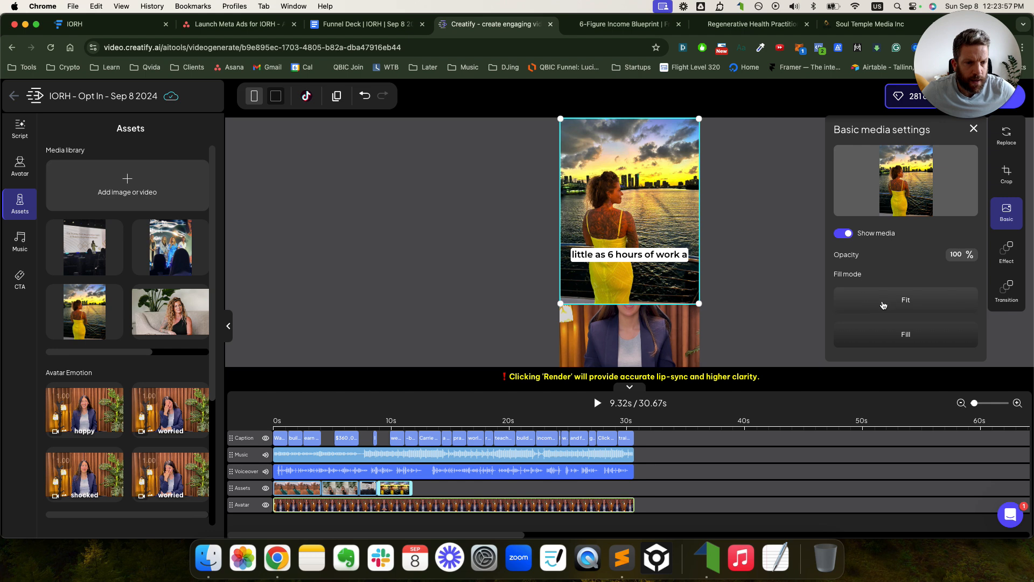
pyautogui.click(879, 297)
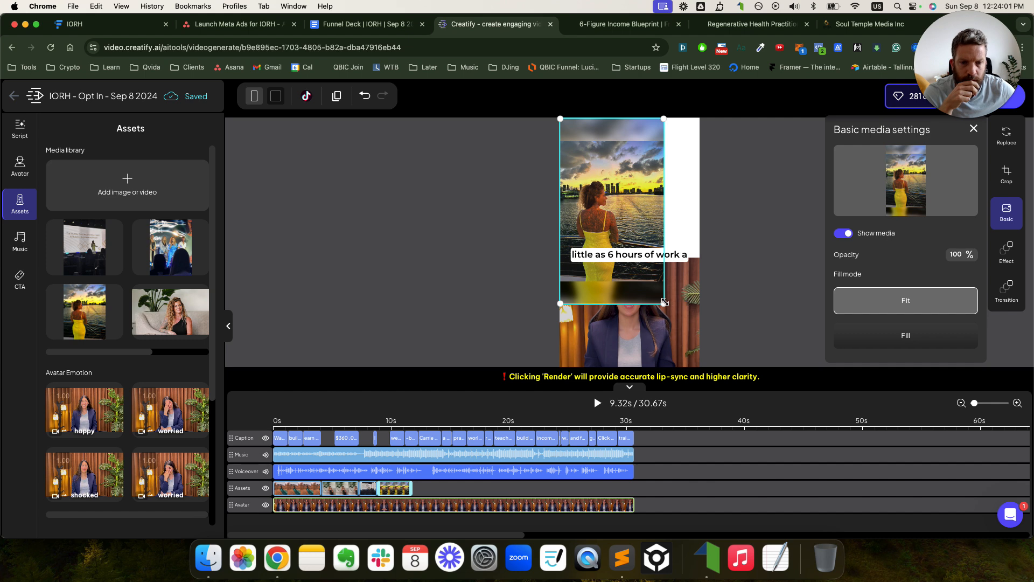
pyautogui.moveTo(644, 203); pyautogui.dragTo(628, 176)
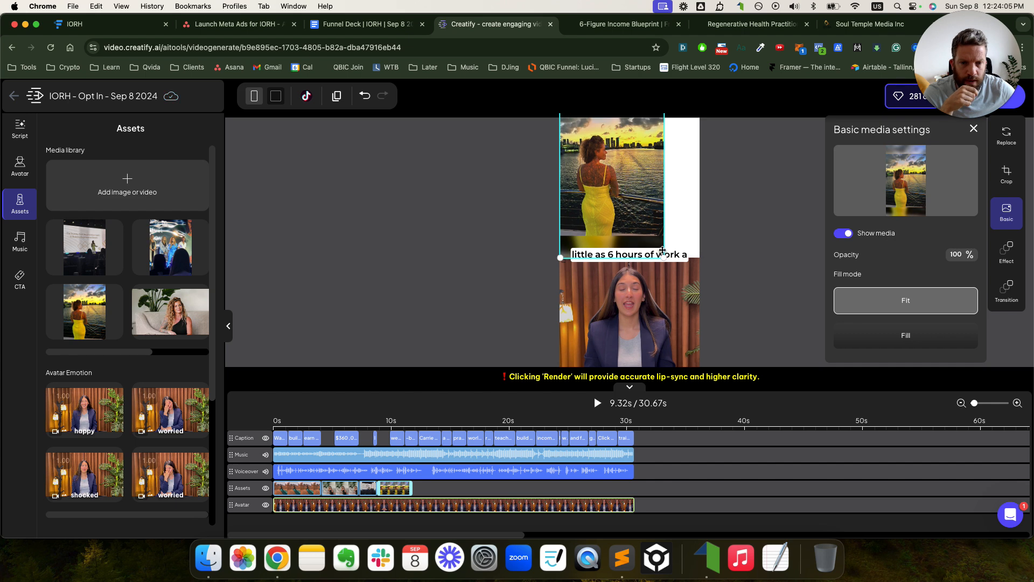
pyautogui.moveTo(665, 257); pyautogui.dragTo(721, 310)
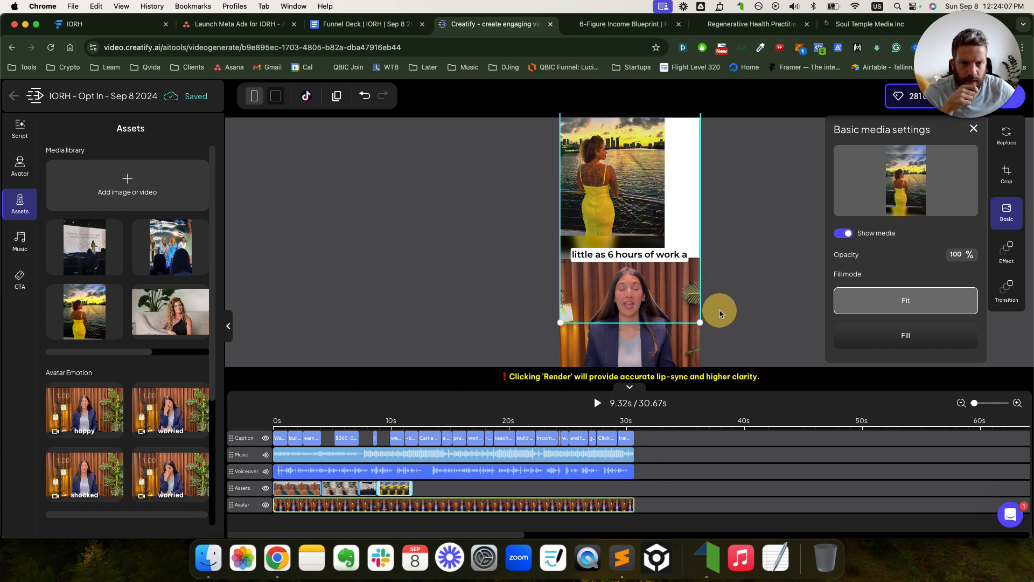
pyautogui.moveTo(673, 239); pyautogui.dragTo(645, 201)
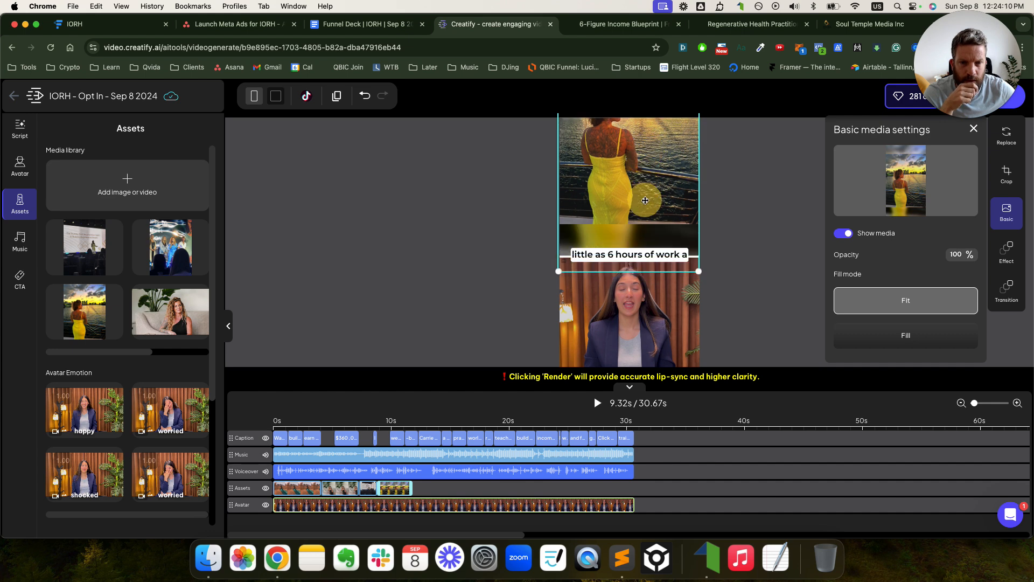
pyautogui.click(894, 300)
# - Undo the layout changes back to the concert image overlay
pyautogui.click(362, 98)
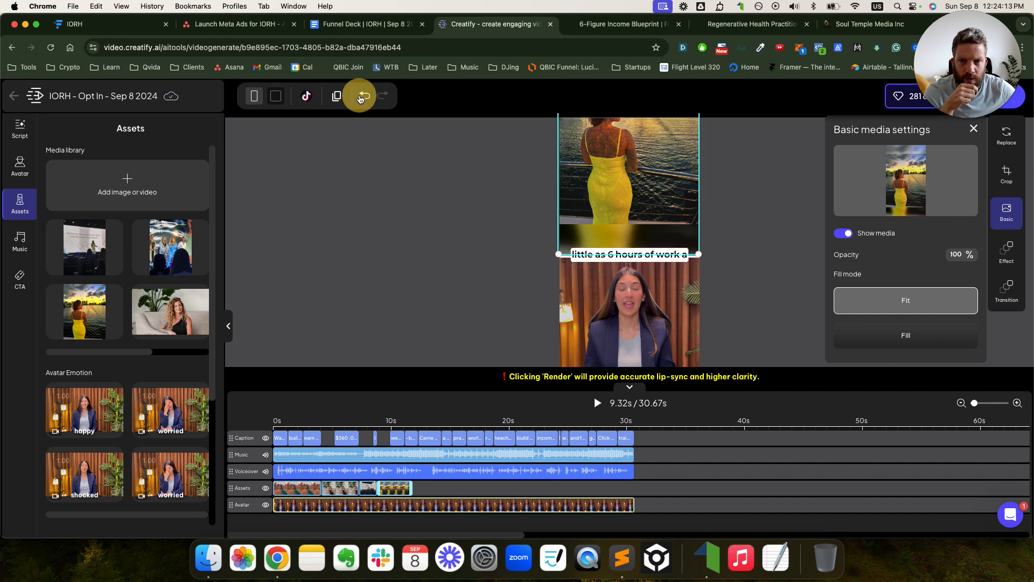
pyautogui.click(361, 98)
pyautogui.click(361, 98)
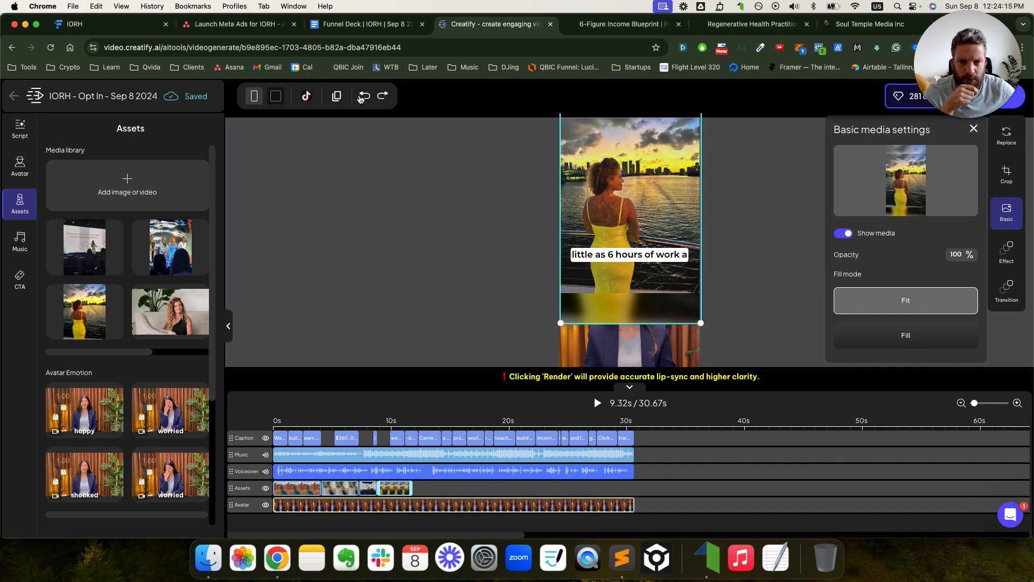
pyautogui.click(361, 99)
pyautogui.click(362, 102)
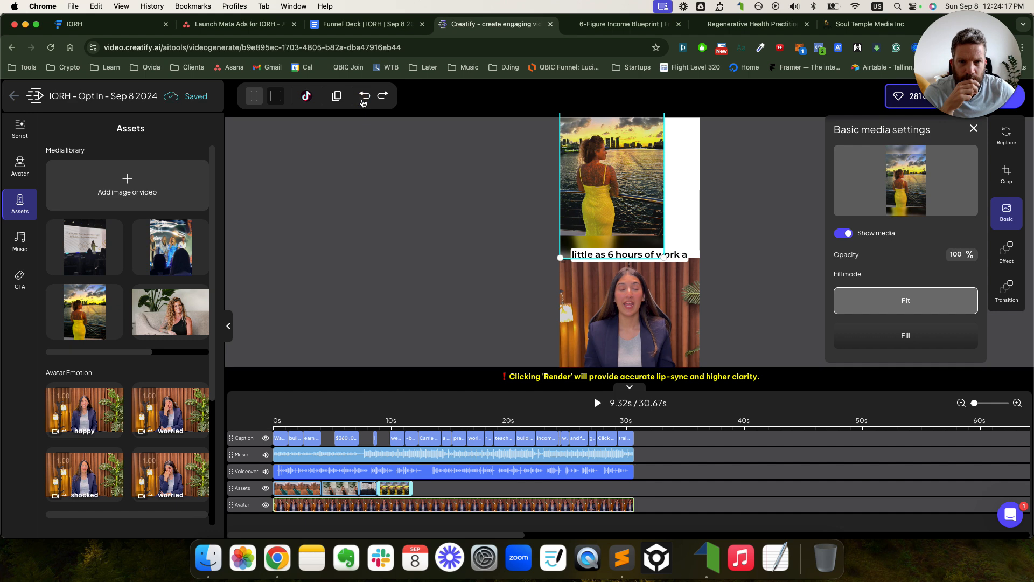
pyautogui.click(362, 102)
pyautogui.click(363, 103)
pyautogui.click(363, 103)
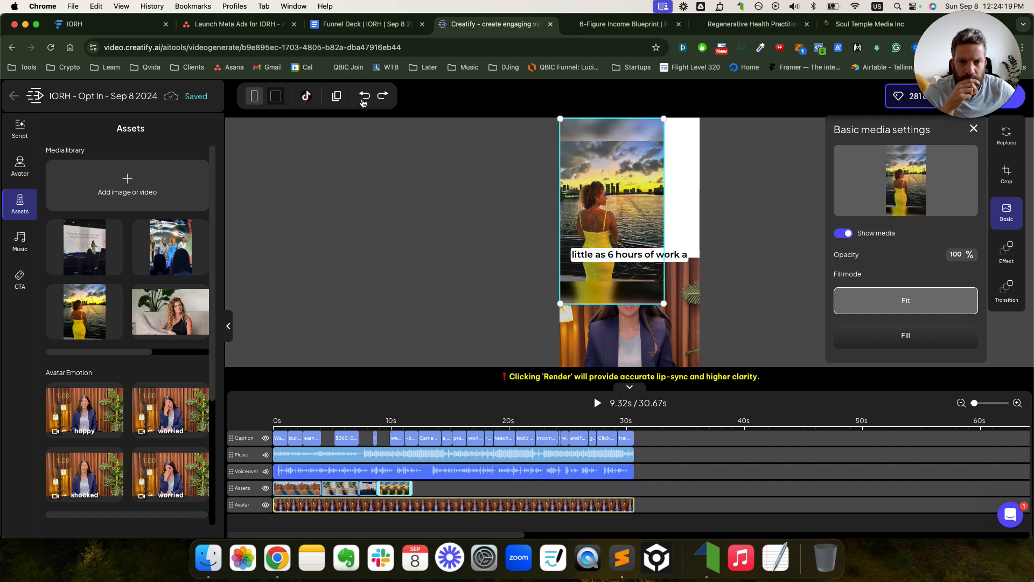
pyautogui.click(363, 102)
pyautogui.click(363, 102)
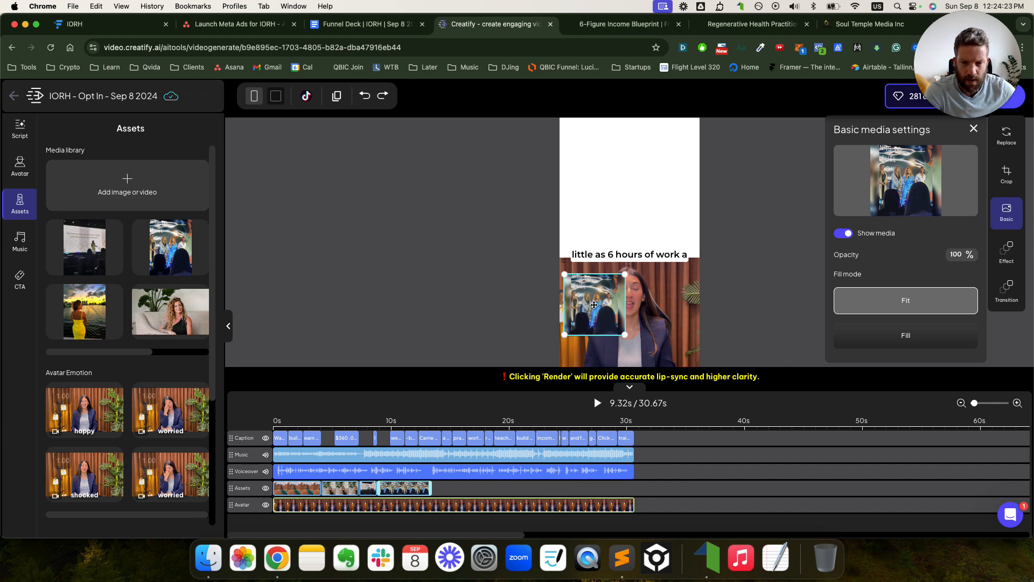
# - Replace the concert overlay with the yellow-dress image positioned at the top of the frame
pyautogui.press('Delete')
pyautogui.moveTo(98, 311); pyautogui.dragTo(446, 494)
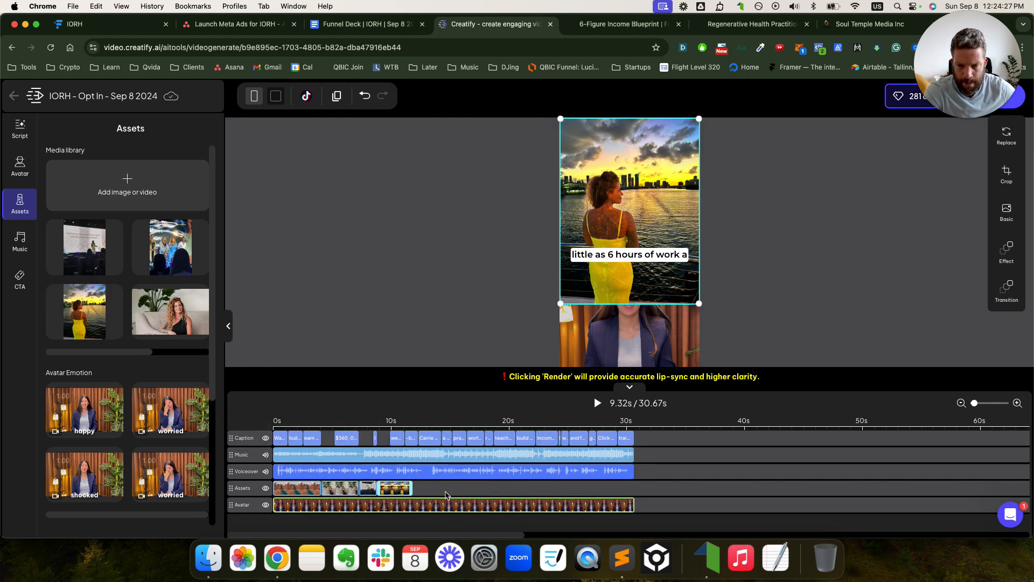
pyautogui.moveTo(683, 150); pyautogui.dragTo(667, 218)
# - Add the silver-dress image as the next overlay clip and position it high in the frame
pyautogui.click(803, 249)
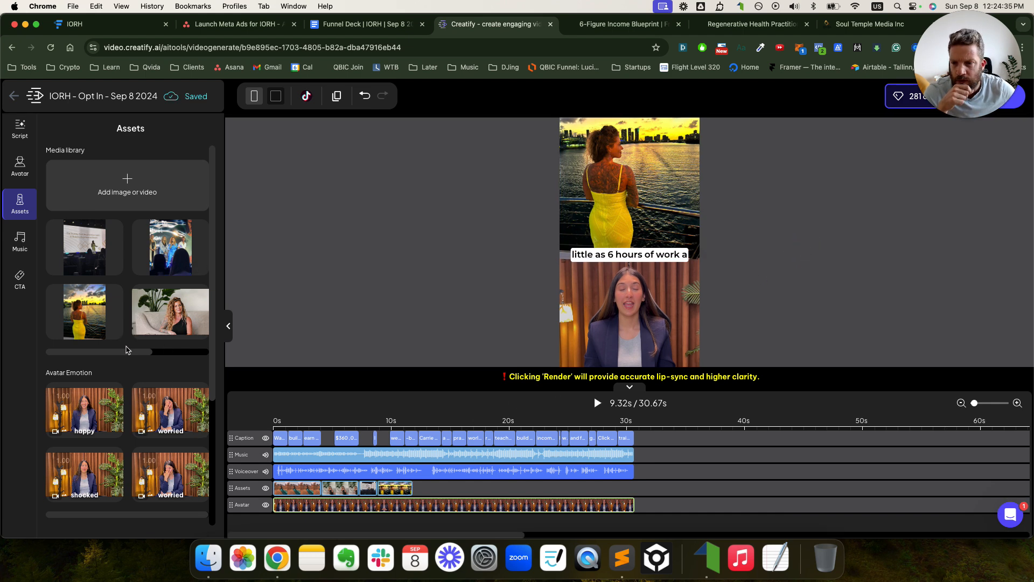
pyautogui.moveTo(138, 352); pyautogui.dragTo(185, 356)
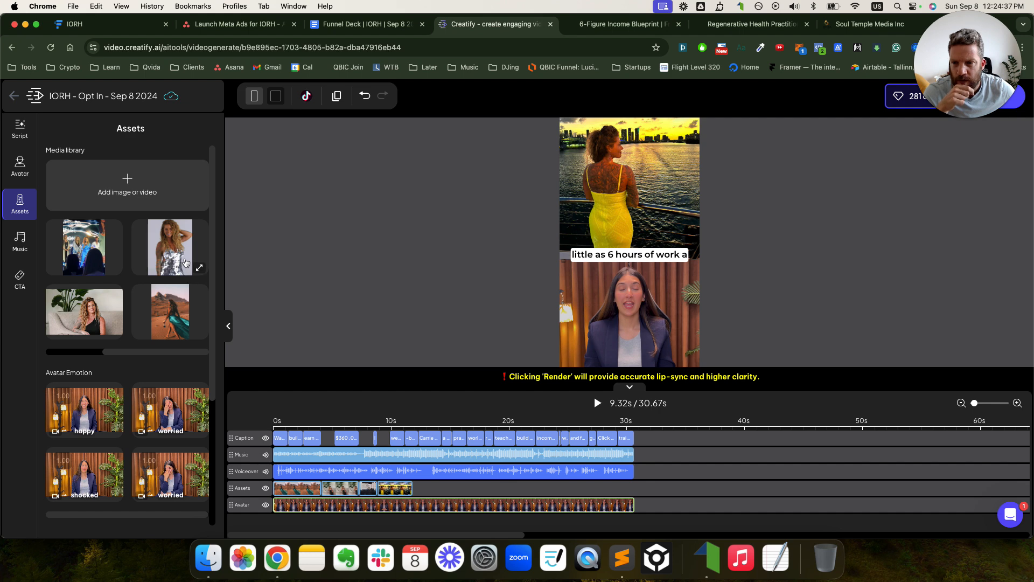
pyautogui.moveTo(184, 262); pyautogui.dragTo(426, 490)
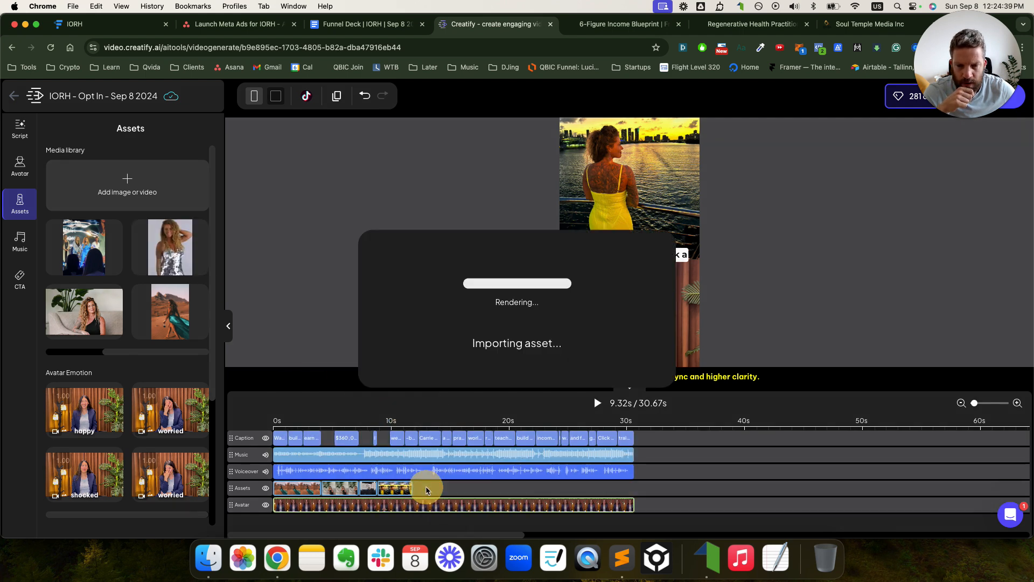
pyautogui.moveTo(633, 273); pyautogui.dragTo(624, 227)
pyautogui.click(746, 236)
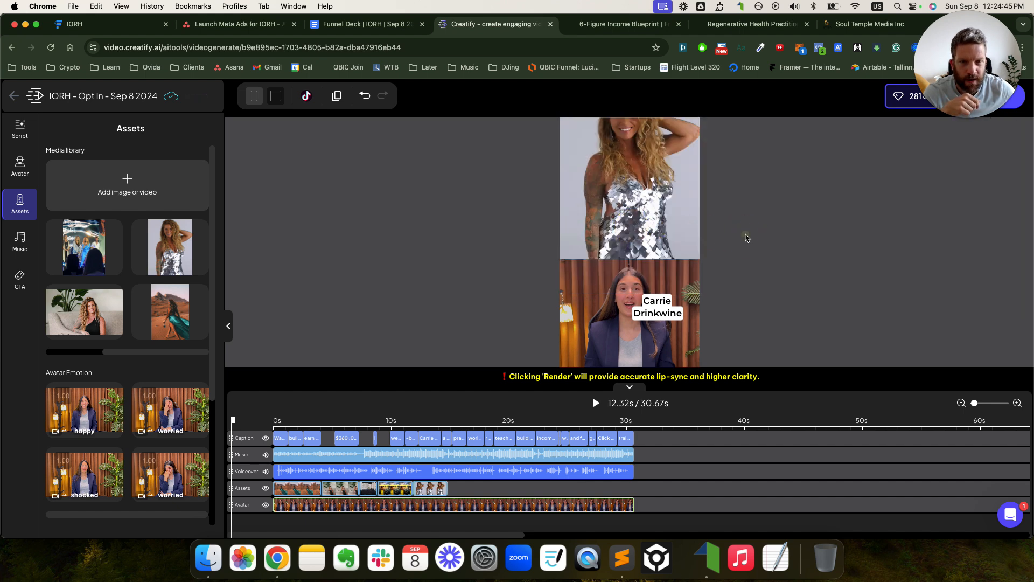
# - Reselect the silver-dress image in the preview and drag it lower in the frame
pyautogui.click(649, 221)
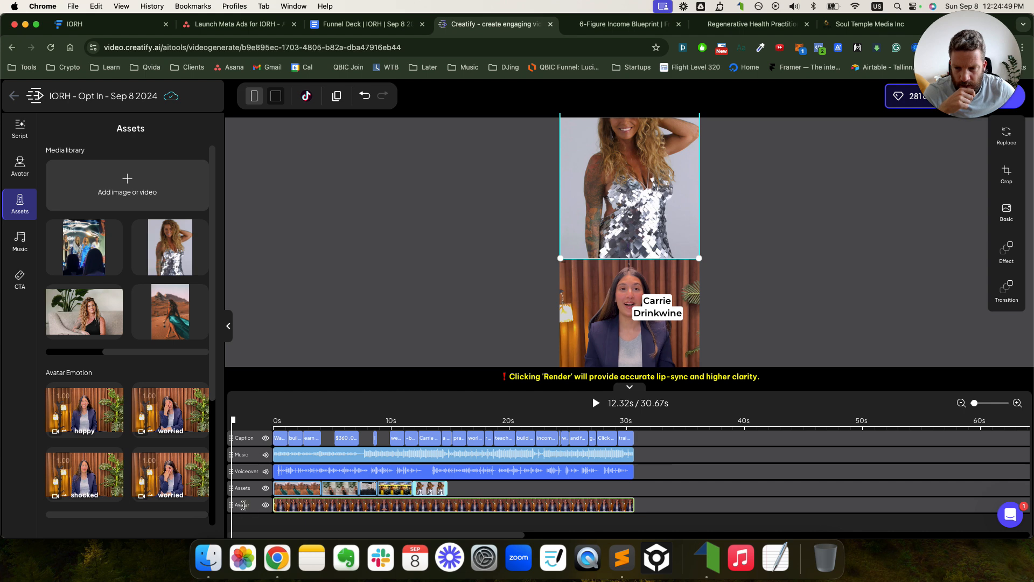
pyautogui.moveTo(247, 496); pyautogui.dragTo(232, 505)
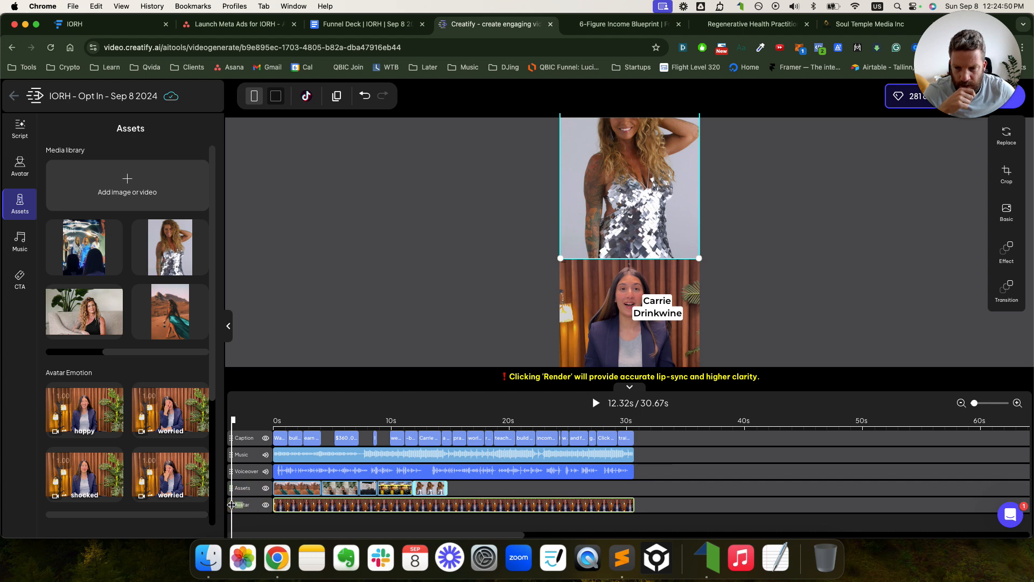
pyautogui.click(260, 418)
pyautogui.moveTo(644, 199); pyautogui.dragTo(644, 228)
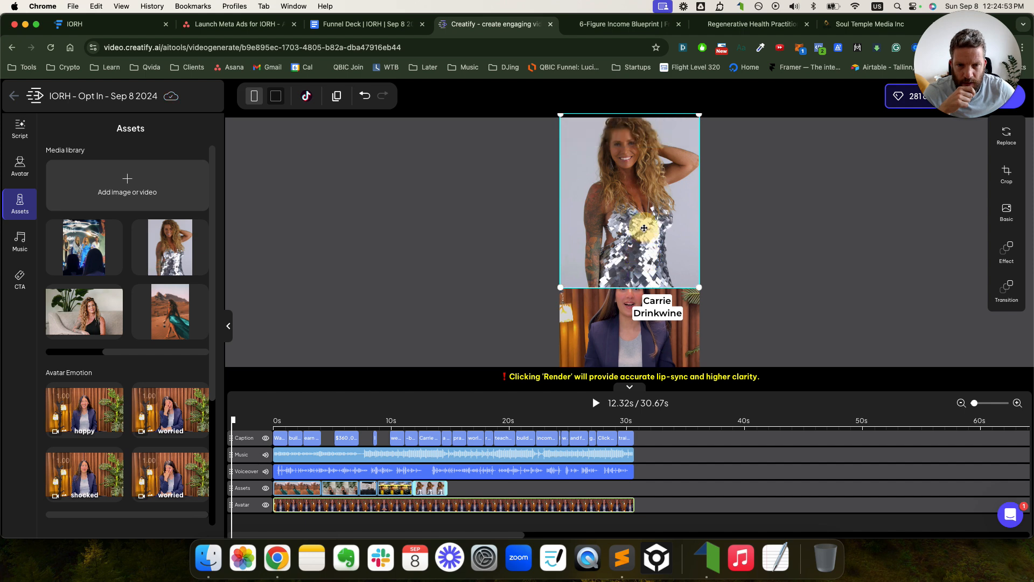
# - Crop the silver-dress image to her upper body, then enlarge and centre it in the top half
pyautogui.click(1006, 174)
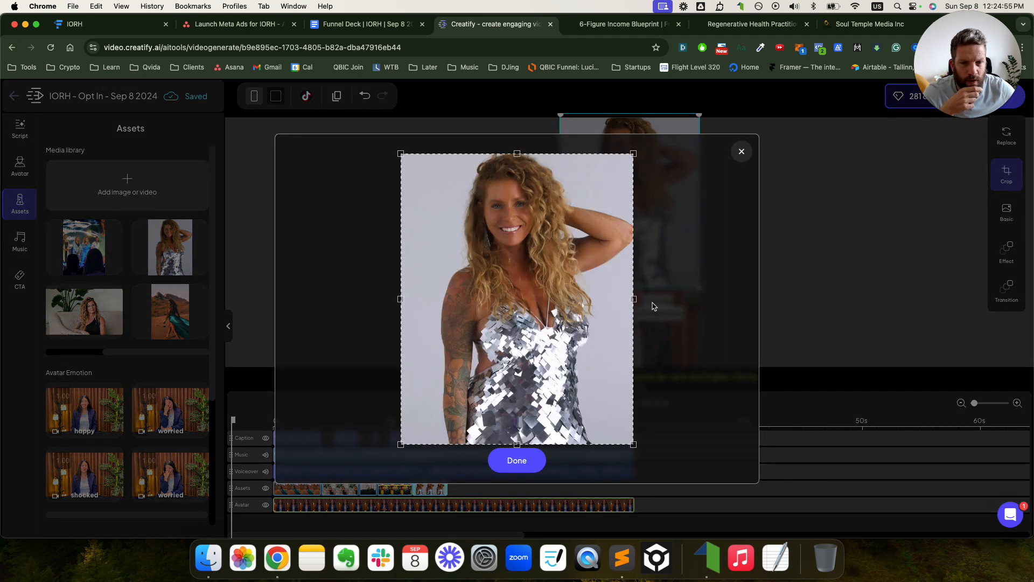
pyautogui.moveTo(633, 444); pyautogui.dragTo(630, 347)
pyautogui.click(518, 461)
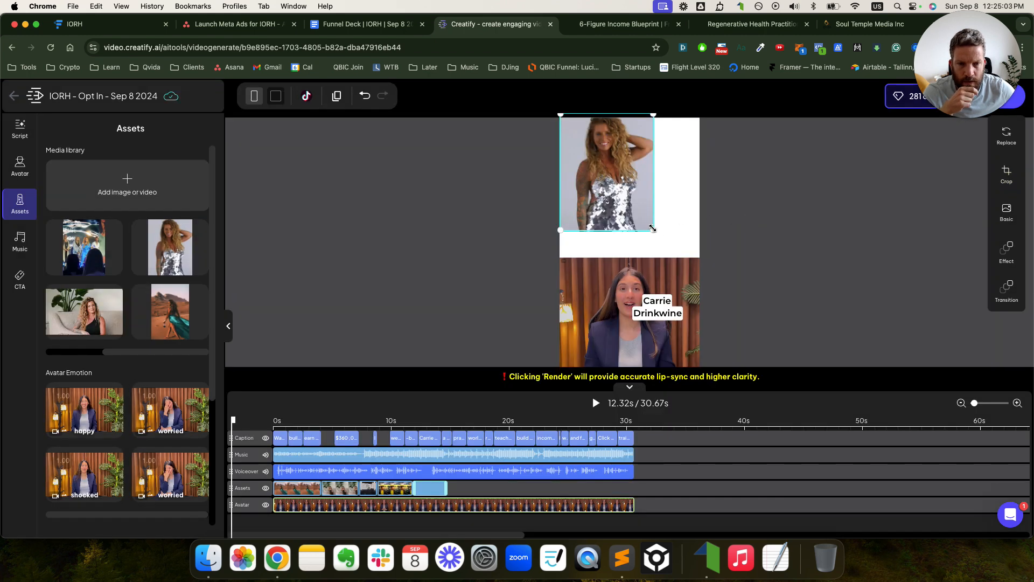
pyautogui.moveTo(653, 228); pyautogui.dragTo(685, 251)
pyautogui.moveTo(683, 213); pyautogui.dragTo(663, 213)
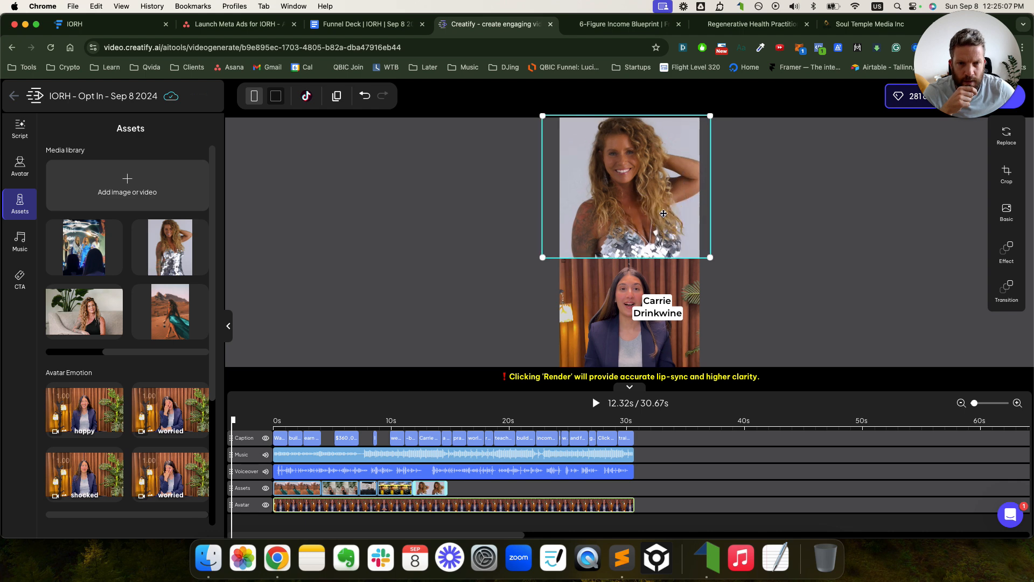
pyautogui.click(786, 220)
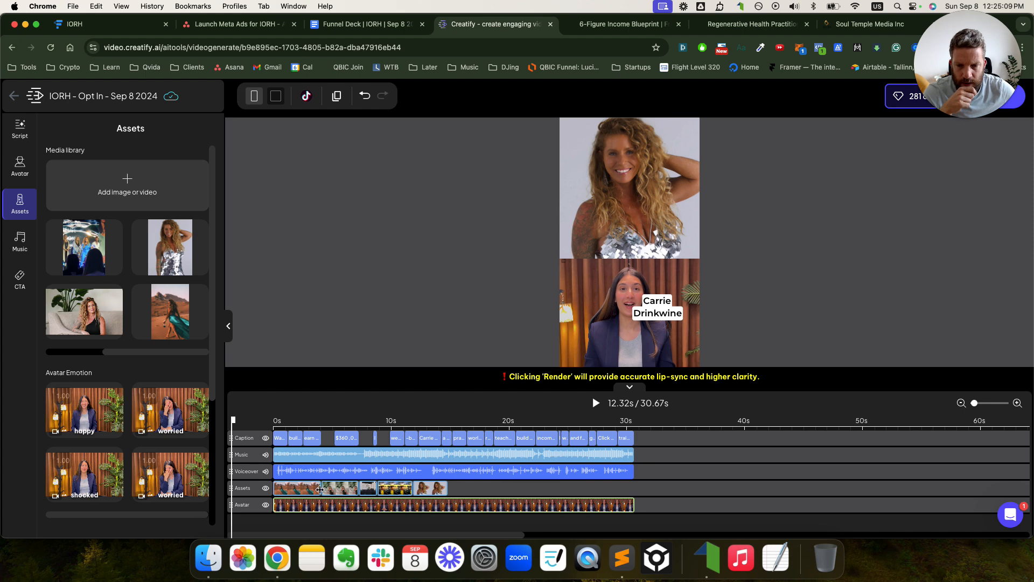
pyautogui.click(291, 488)
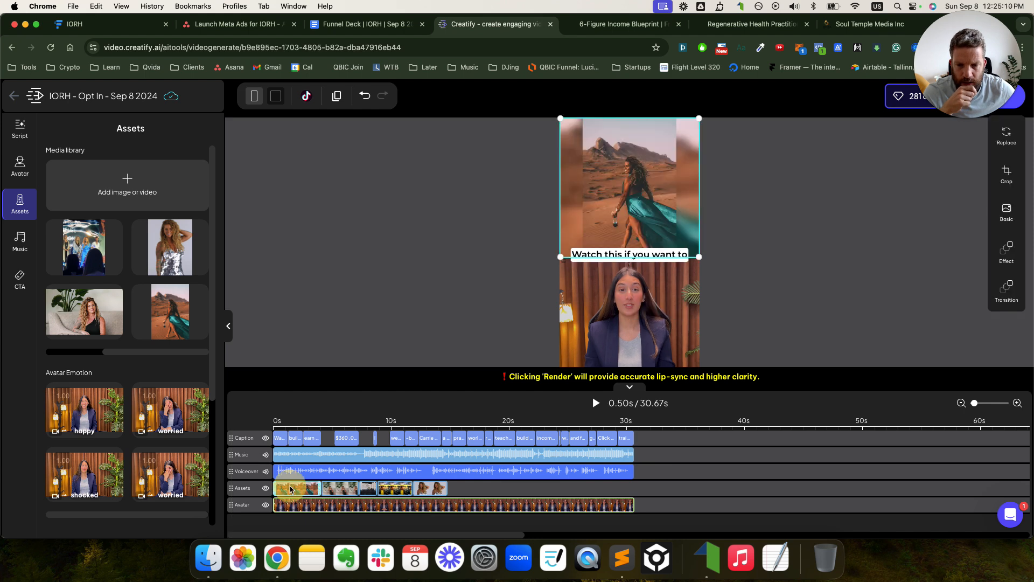
# - Append the conference stage photo after the silver-dress clip on the Assets track and select it
pyautogui.click(330, 493)
pyautogui.click(389, 492)
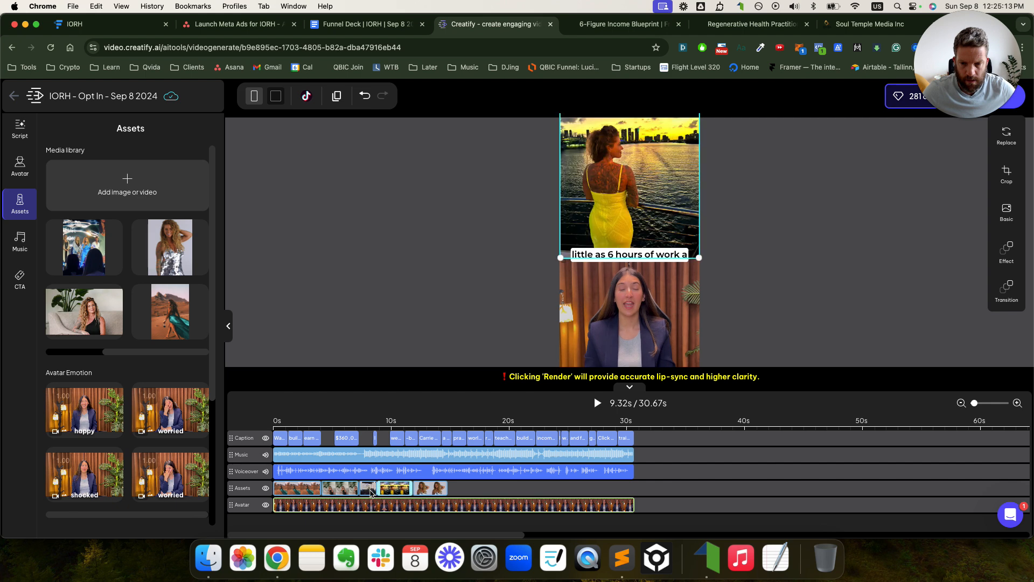
pyautogui.click(371, 492)
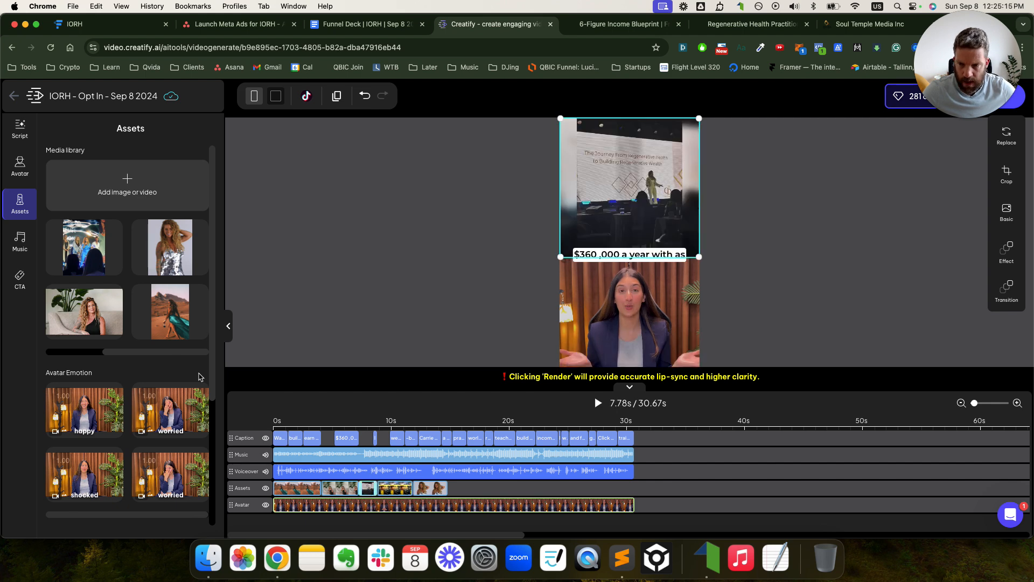
pyautogui.moveTo(112, 352); pyautogui.dragTo(59, 342)
pyautogui.moveTo(81, 264); pyautogui.dragTo(519, 490)
pyautogui.click(617, 248)
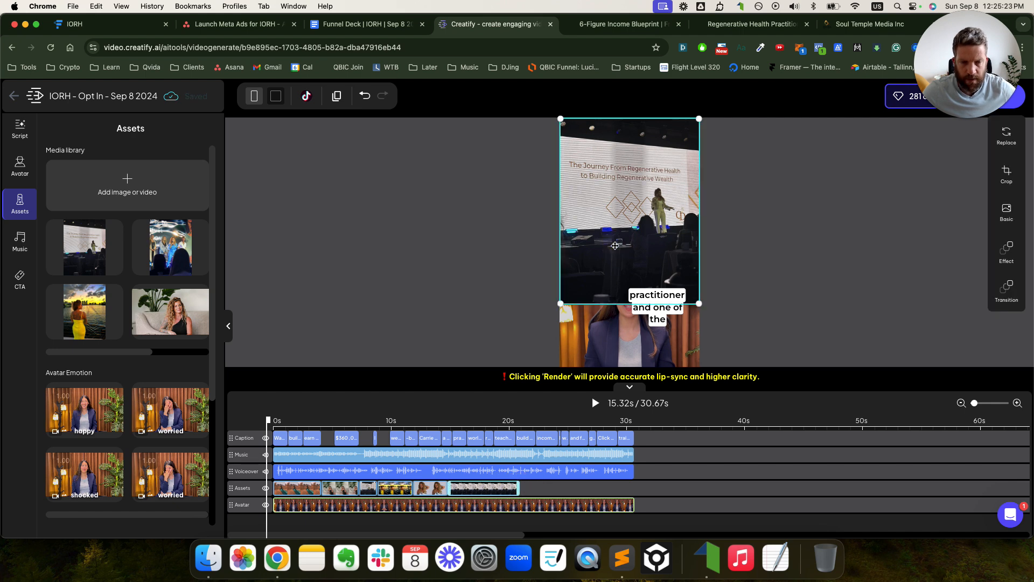
# - Crop the stage photo by trimming its top and bottom edges to the banner and speaker
pyautogui.click(1007, 174)
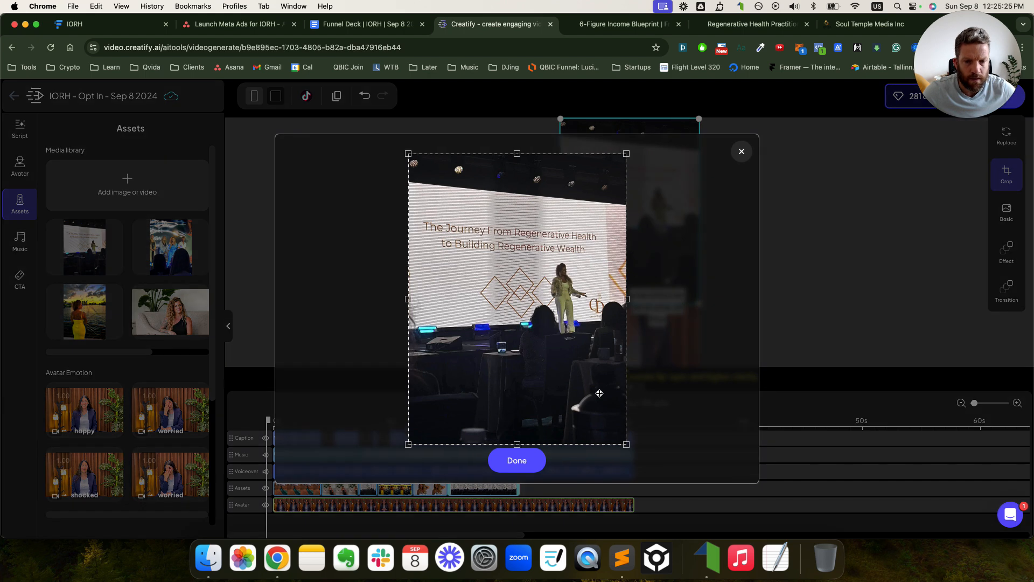
pyautogui.moveTo(623, 383); pyautogui.dragTo(628, 324)
pyautogui.moveTo(515, 154); pyautogui.dragTo(518, 189)
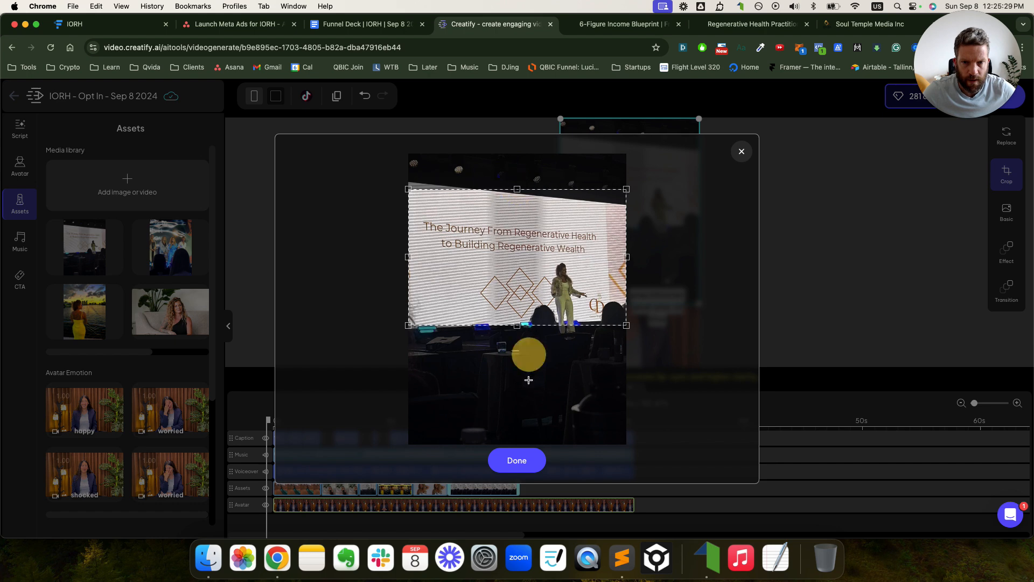
pyautogui.click(517, 460)
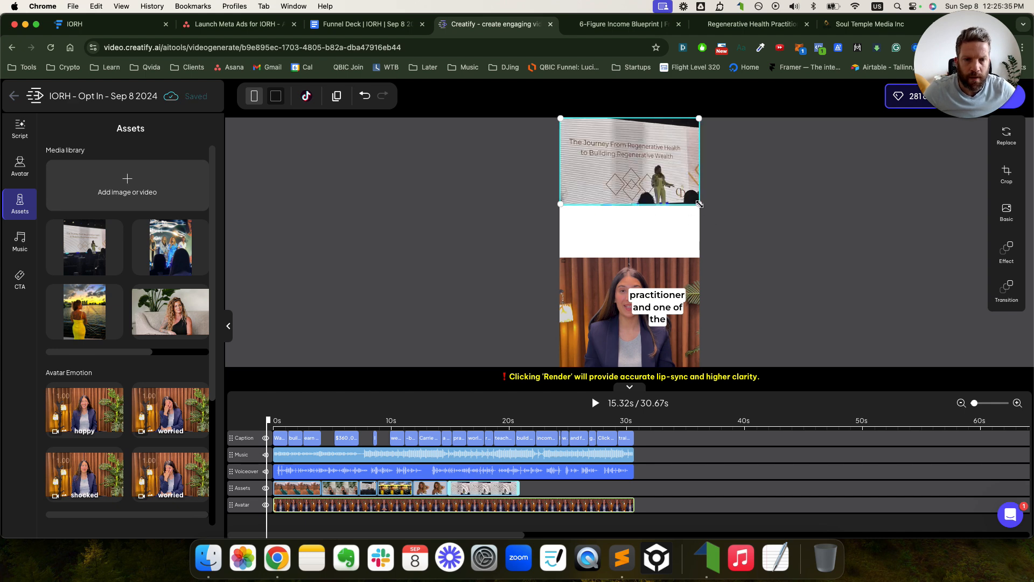
# - Enlarge and shift the cropped stage photo left so it fills the top half above the avatar
pyautogui.moveTo(700, 203); pyautogui.dragTo(786, 258)
pyautogui.moveTo(663, 203); pyautogui.dragTo(629, 200)
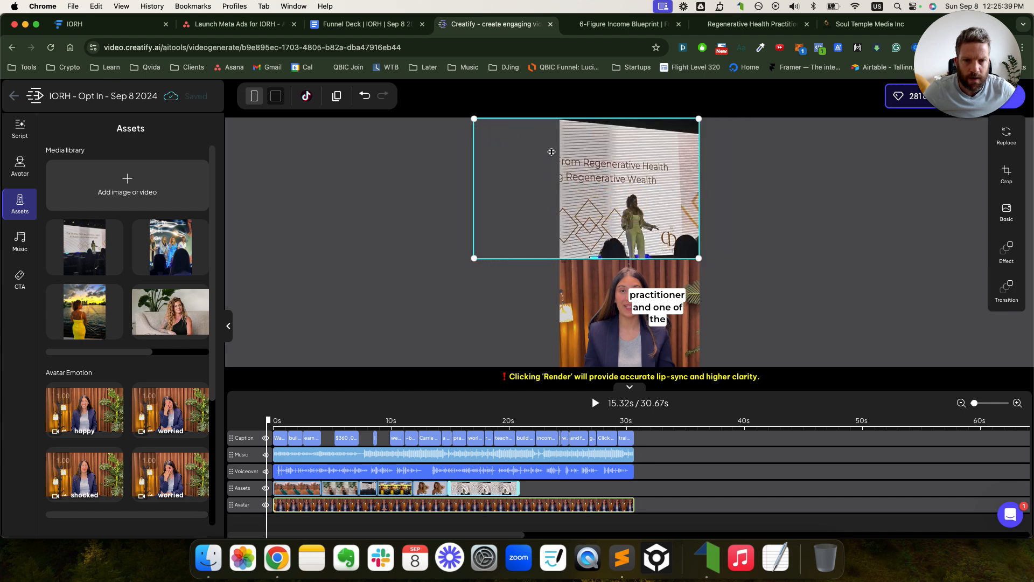
pyautogui.click(880, 194)
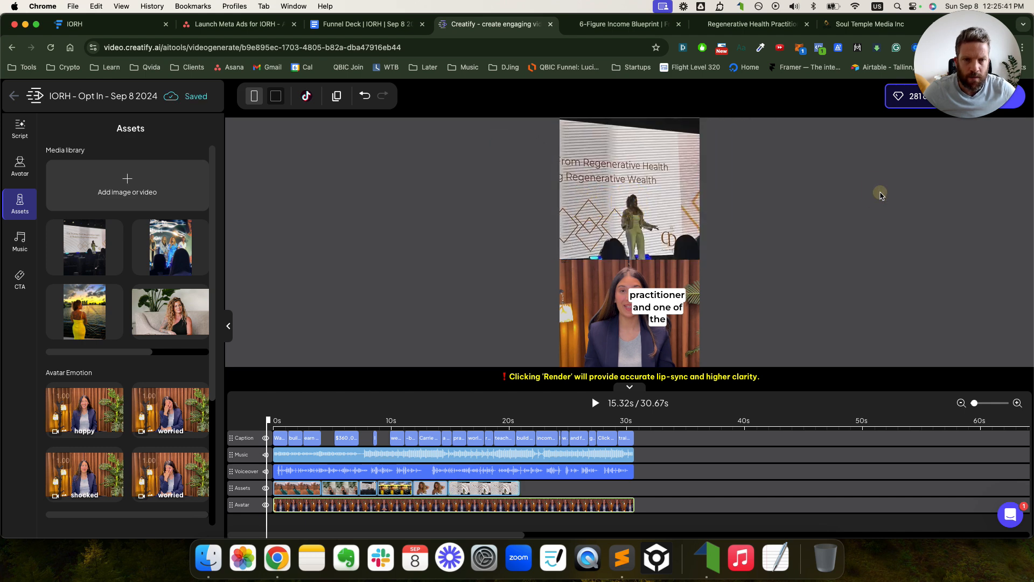
pyautogui.click(621, 185)
pyautogui.moveTo(473, 118); pyautogui.dragTo(468, 115)
pyautogui.click(619, 160)
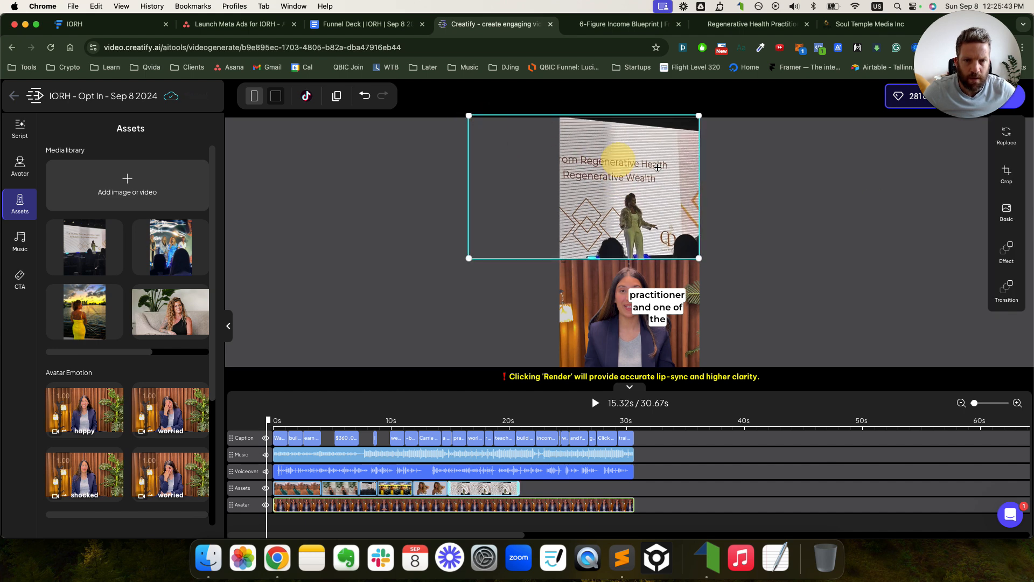
pyautogui.click(760, 194)
pyautogui.click(649, 199)
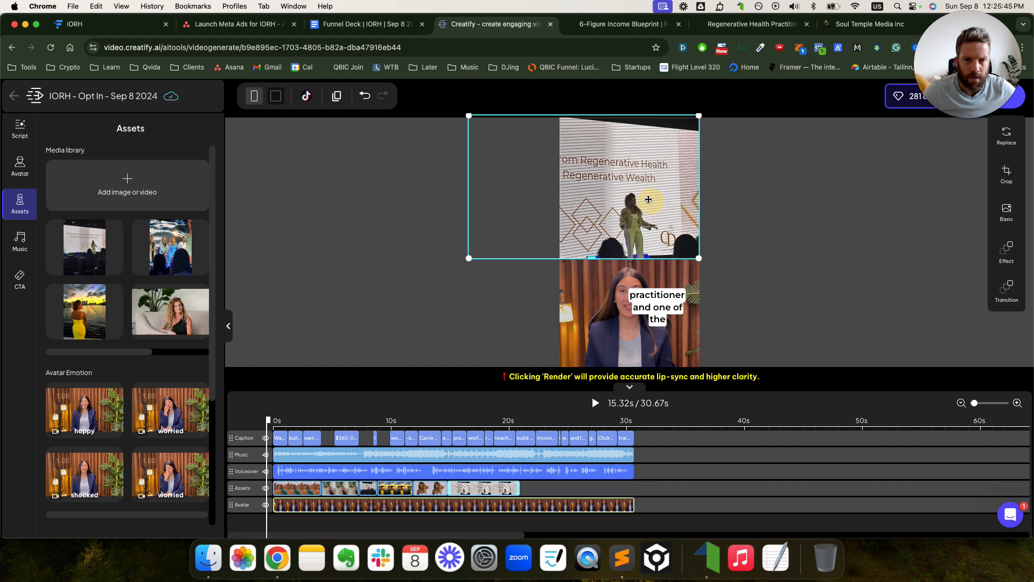
pyautogui.click(779, 182)
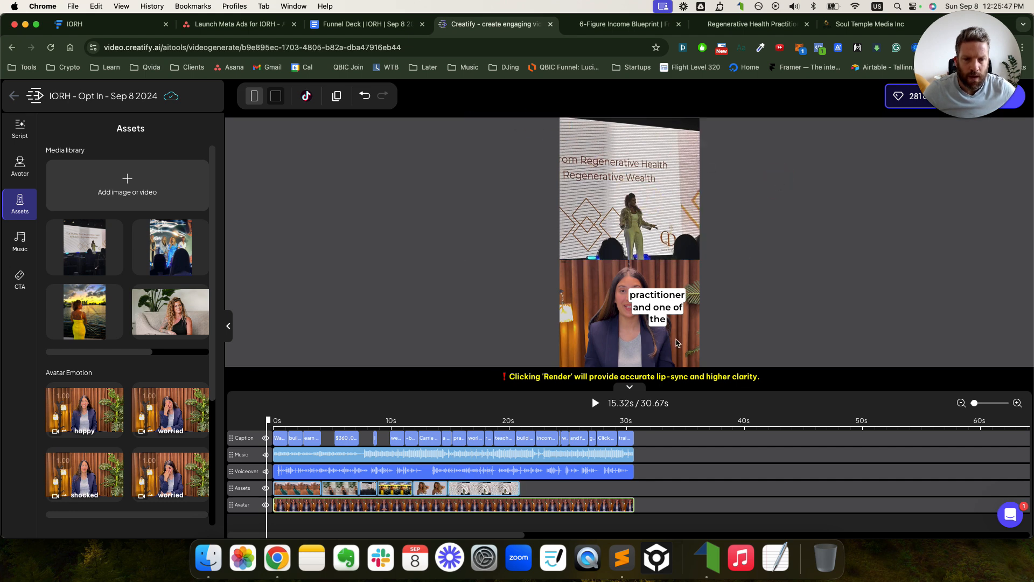
pyautogui.click(291, 488)
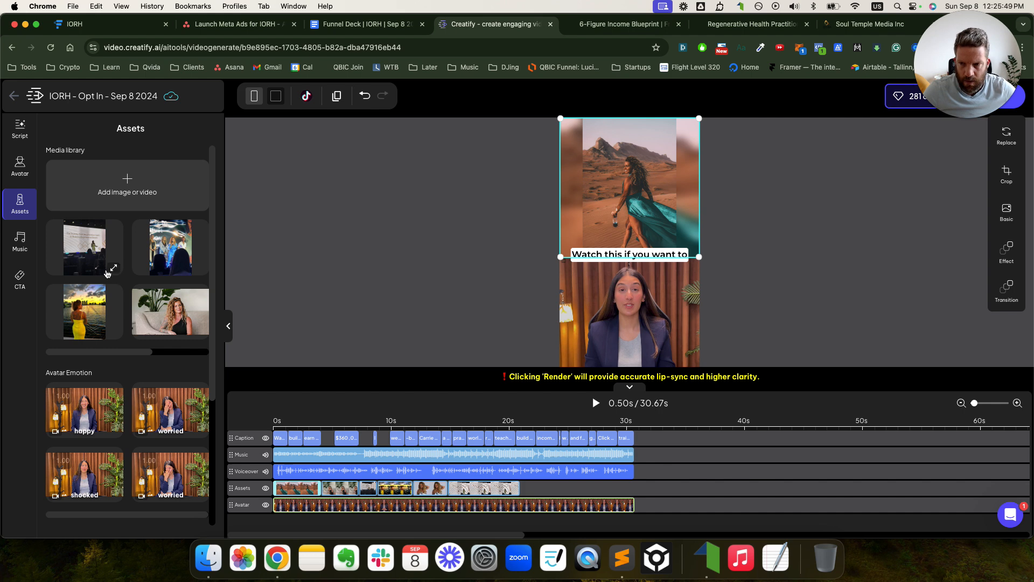
# - Add the desert teal-dress photo as the final Assets clip and nudge it up in the frame
pyautogui.moveTo(143, 351); pyautogui.dragTo(189, 351)
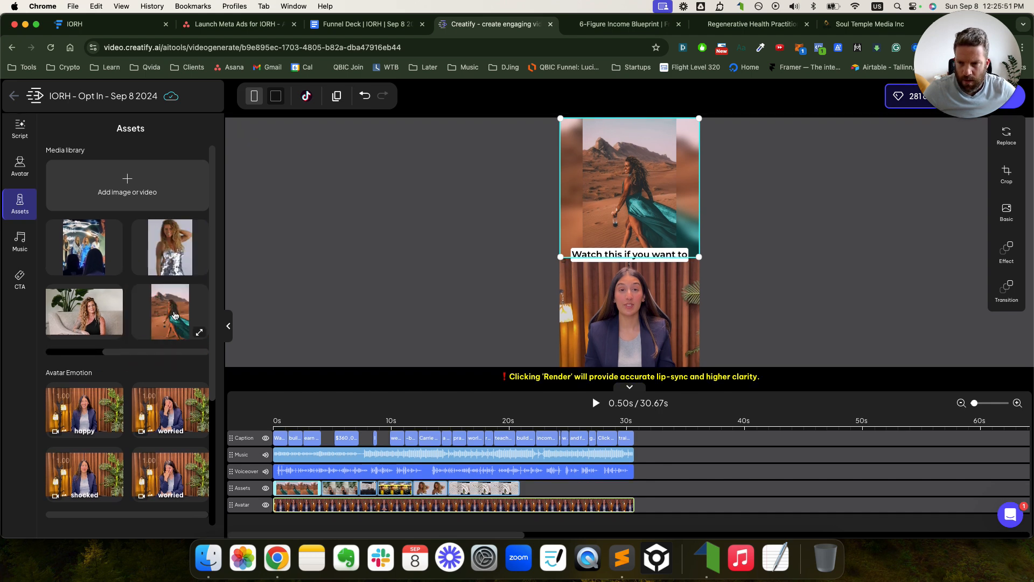
pyautogui.moveTo(174, 316); pyautogui.dragTo(637, 494)
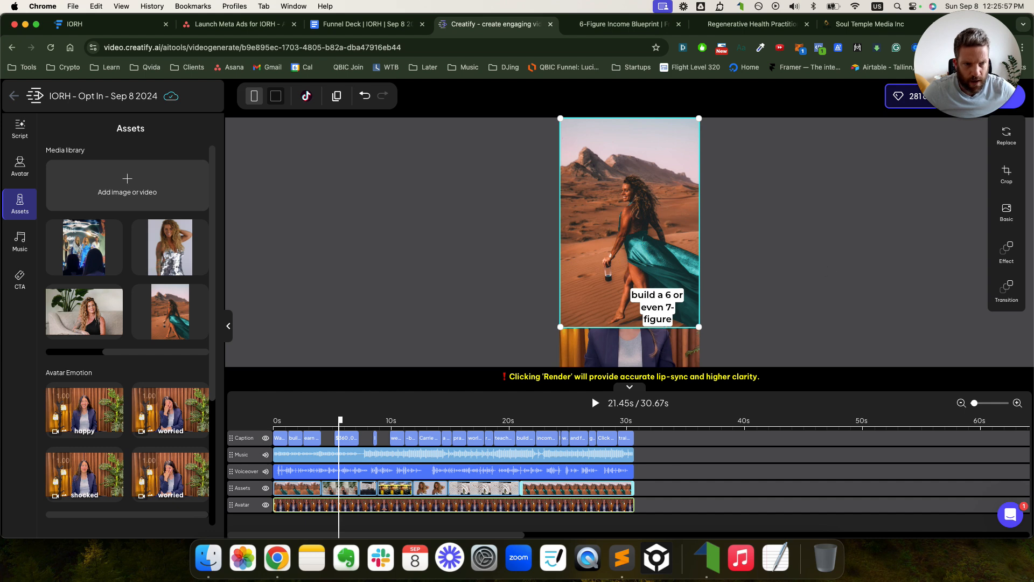
pyautogui.moveTo(674, 203)
pyautogui.mouseDown()
pyautogui.moveTo(671, 162)
pyautogui.moveTo(672, 192)
pyautogui.mouseUp()
# - Crop the desert photo's top and bottom edges, then enlarge it to fill the top half
pyautogui.click(1006, 175)
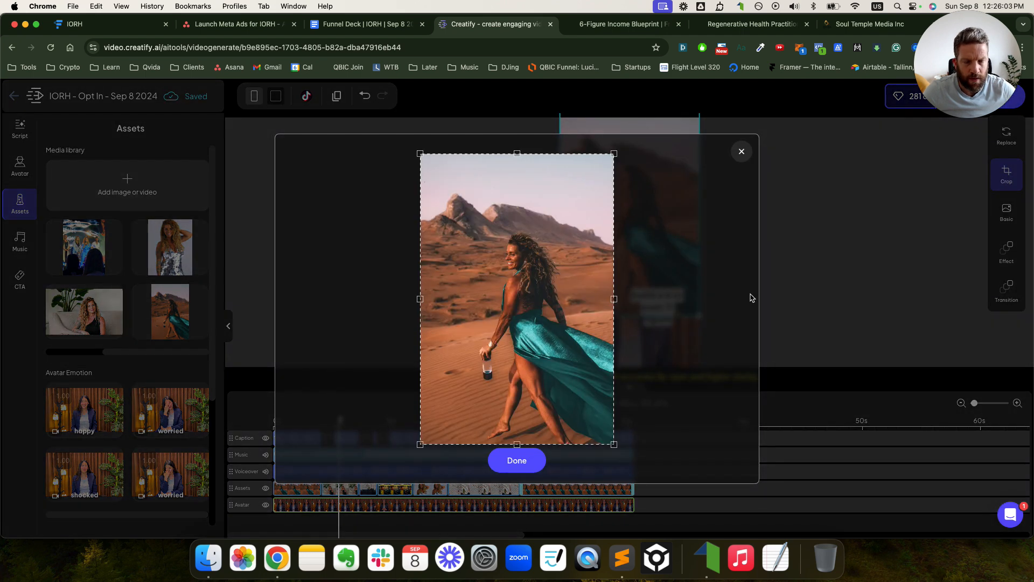
pyautogui.moveTo(616, 443); pyautogui.dragTo(615, 394)
pyautogui.moveTo(518, 155); pyautogui.dragTo(518, 221)
pyautogui.click(521, 462)
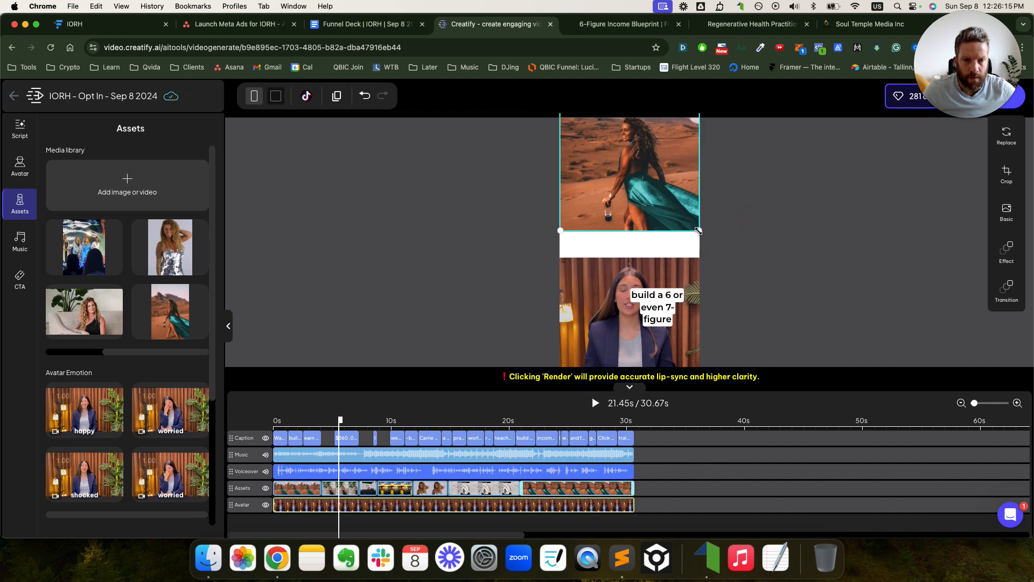
pyautogui.moveTo(698, 231); pyautogui.dragTo(659, 234)
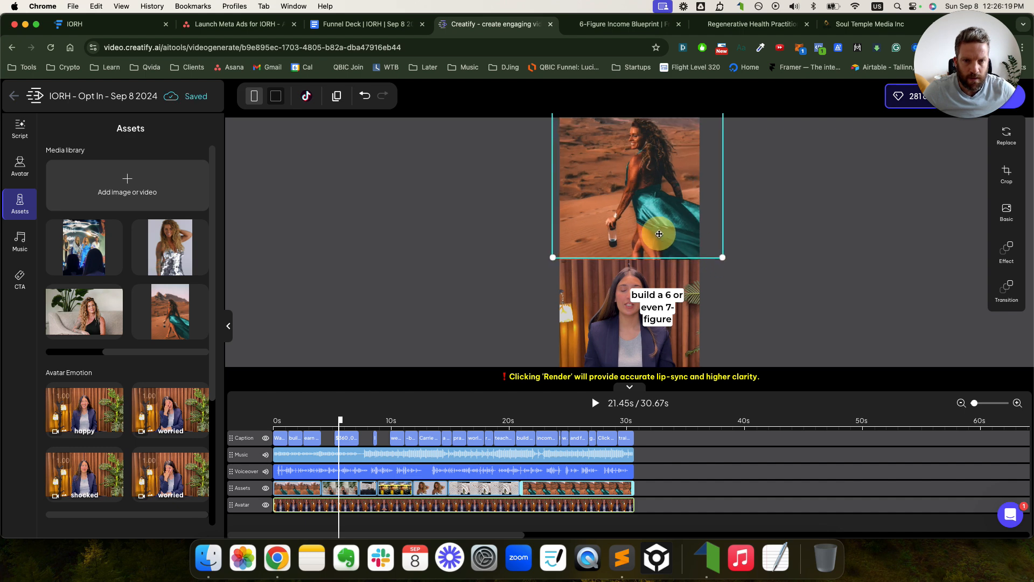
pyautogui.click(806, 234)
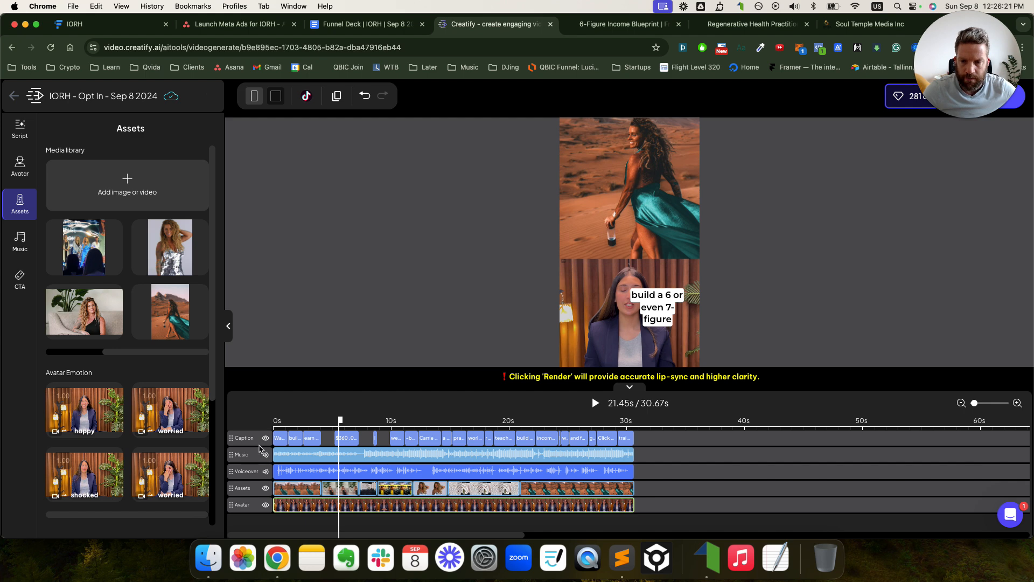
# - Play the edited video preview from the start, then render it and confirm the credit cost
pyautogui.moveTo(307, 421); pyautogui.dragTo(294, 419)
pyautogui.click(304, 413)
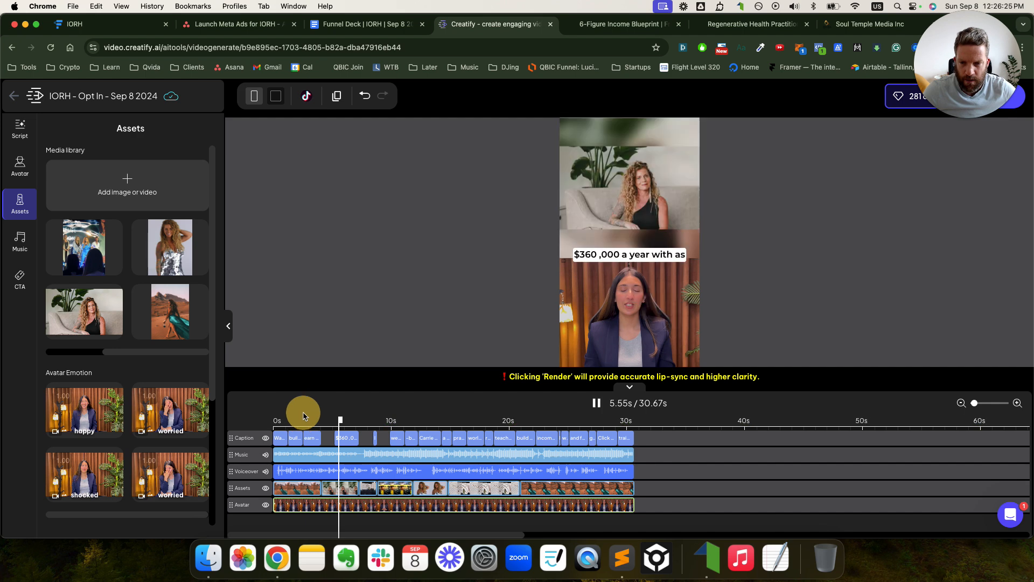
pyautogui.click(339, 415)
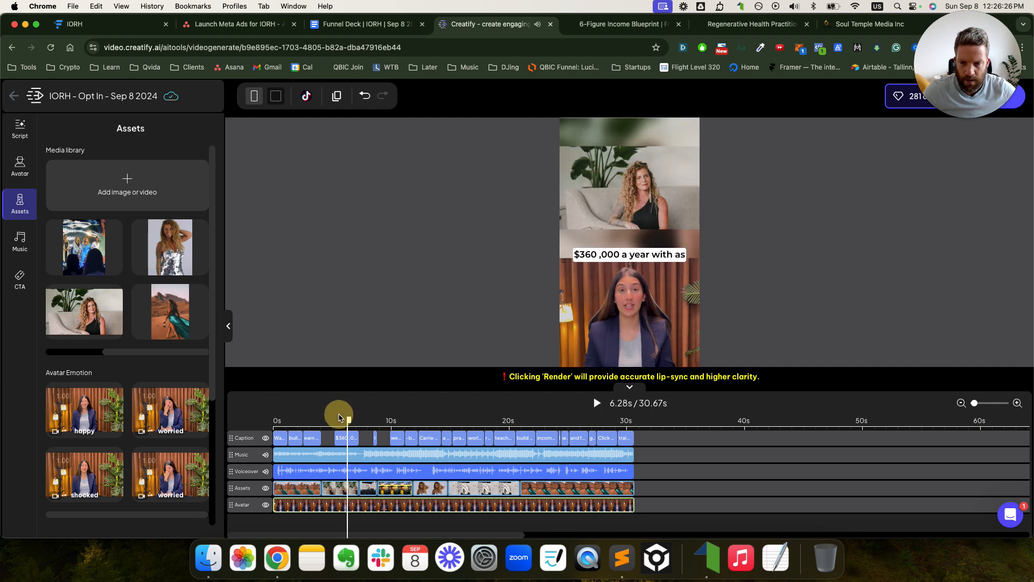
pyautogui.click(274, 421)
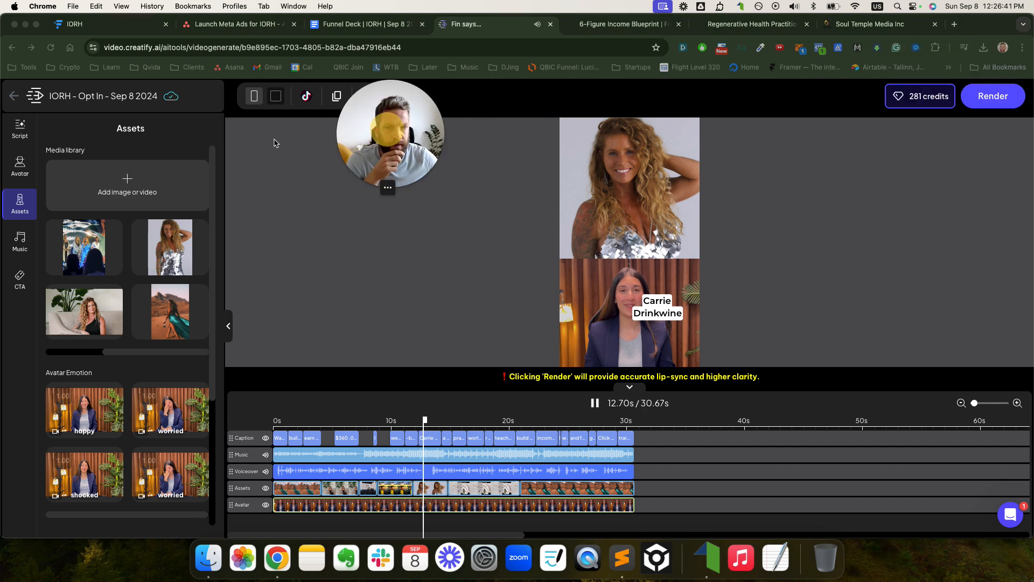
pyautogui.click(597, 404)
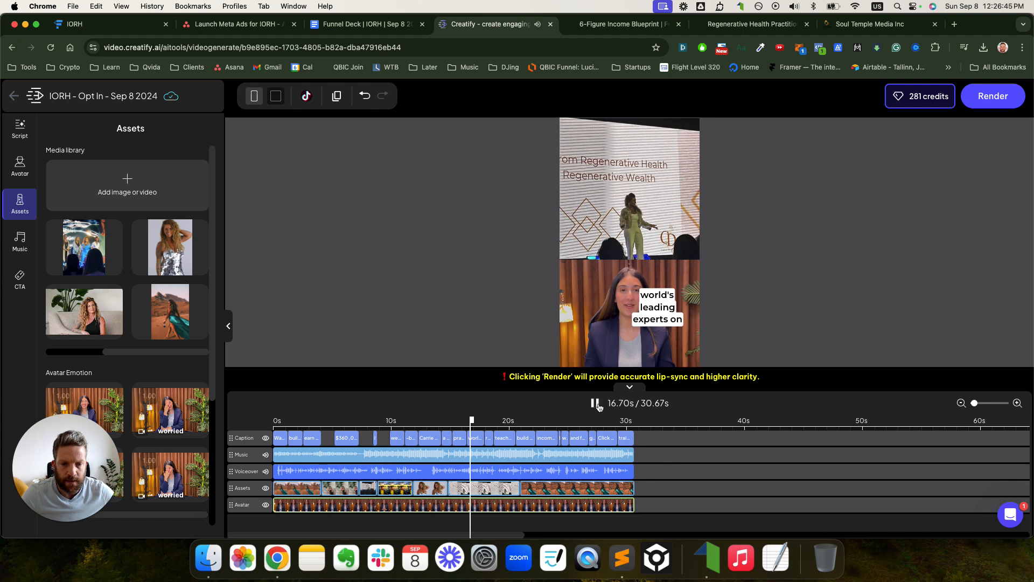
pyautogui.click(985, 108)
pyautogui.click(462, 358)
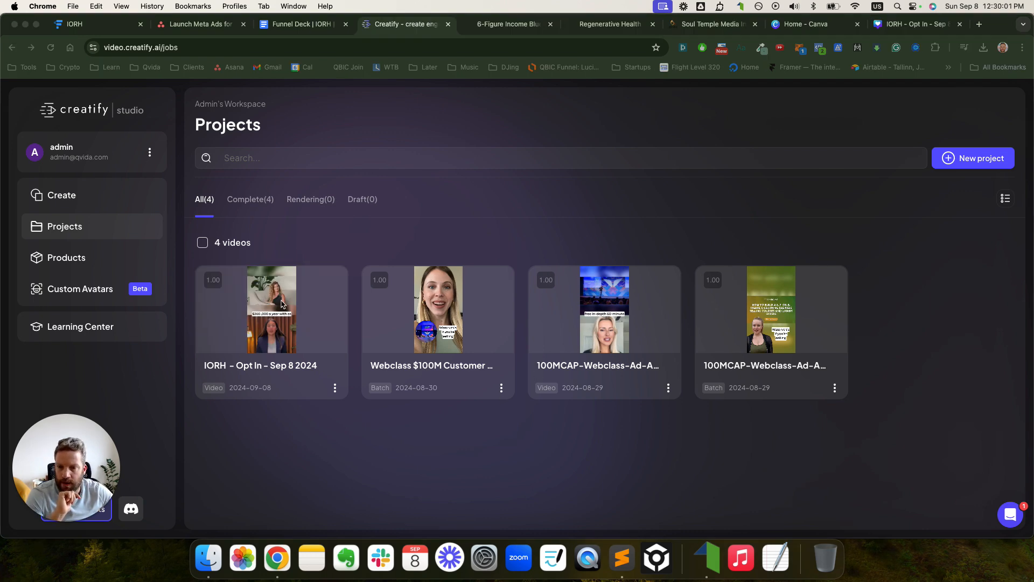
# - Open the finished IORH project and preview its video up to 0:12
pyautogui.click(282, 305)
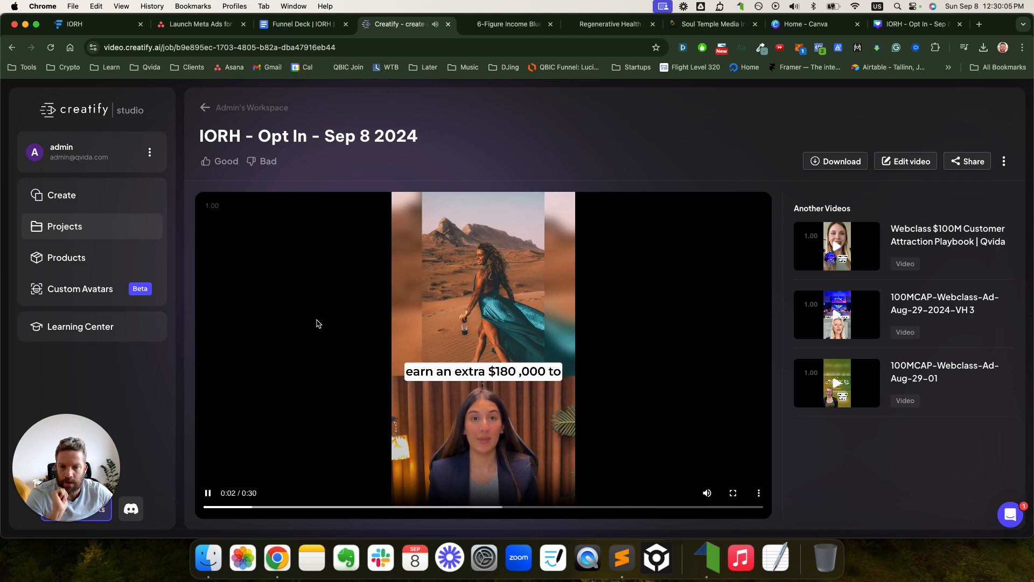
pyautogui.click(317, 323)
pyautogui.click(317, 323)
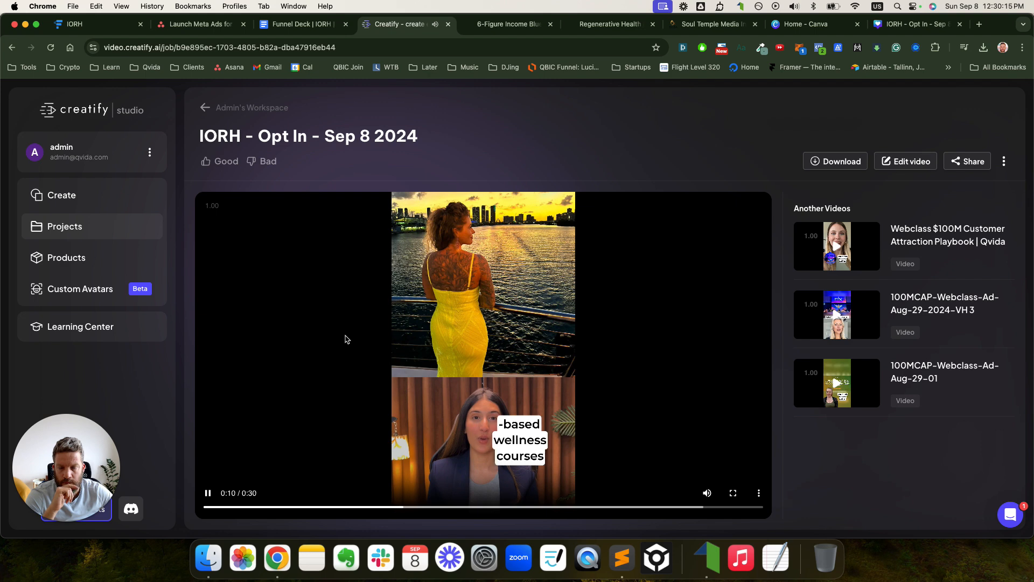
pyautogui.click(346, 339)
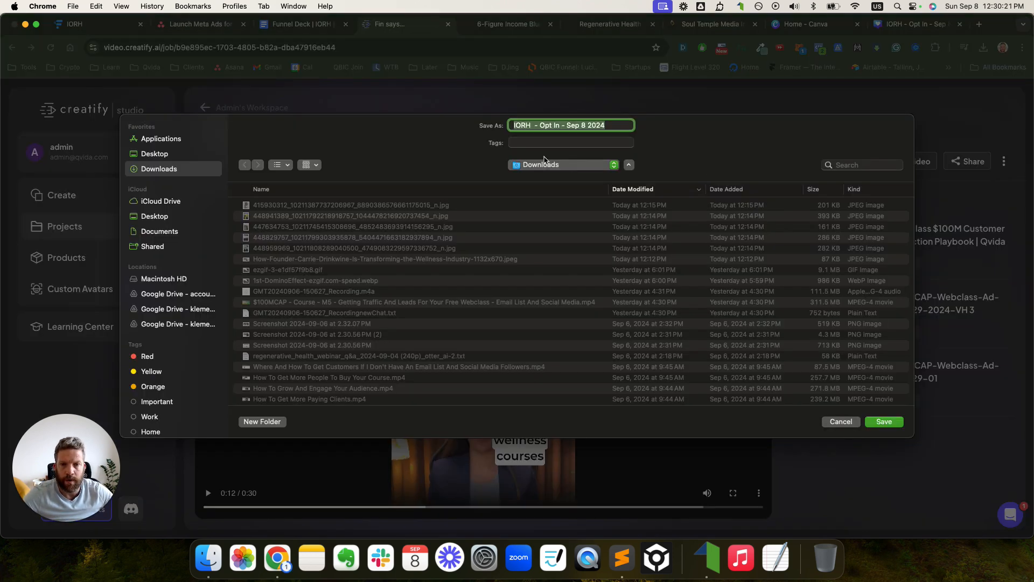
# - Download the video to Downloads as 'IORH - Opt In - Sep 8 2024 - Video Hook 1.mp4'
pyautogui.click(630, 127)
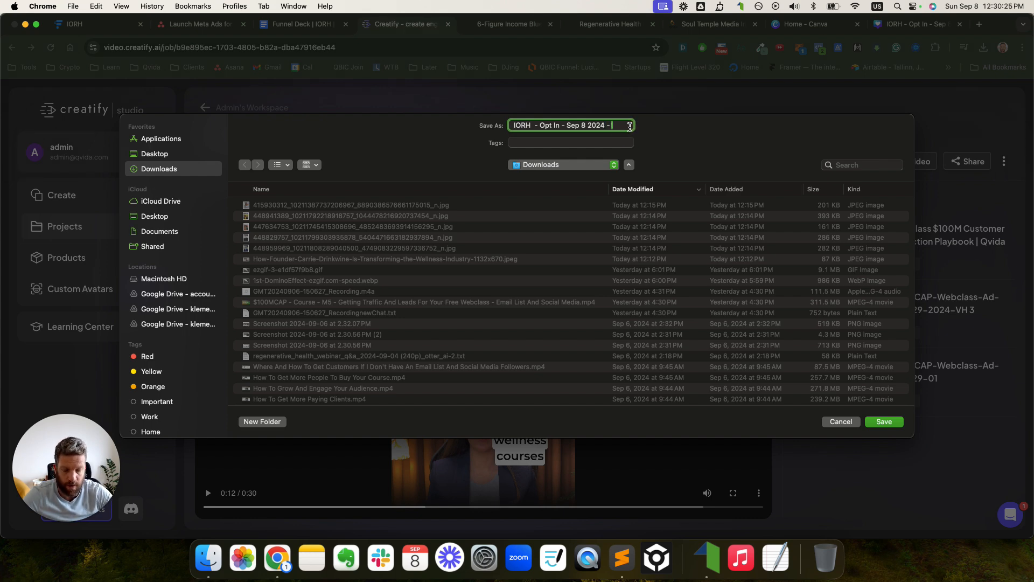
pyautogui.write('- Video Hook 1')
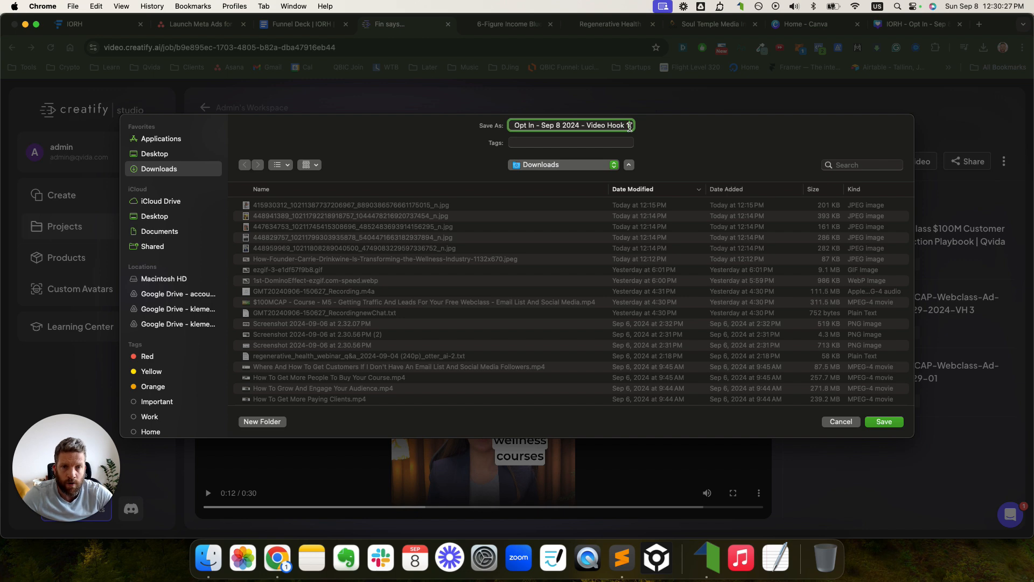
pyautogui.click(884, 421)
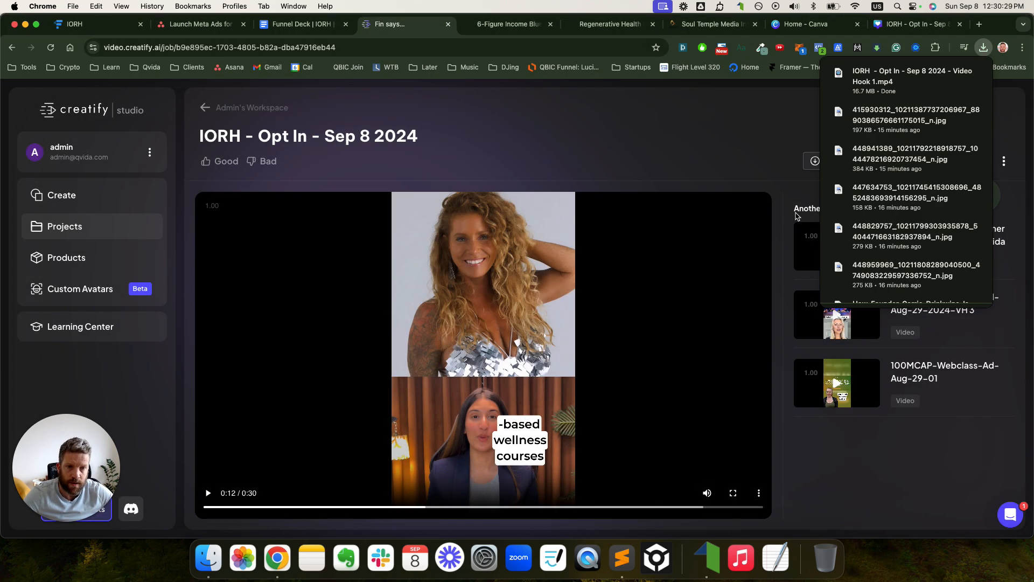
pyautogui.click(732, 121)
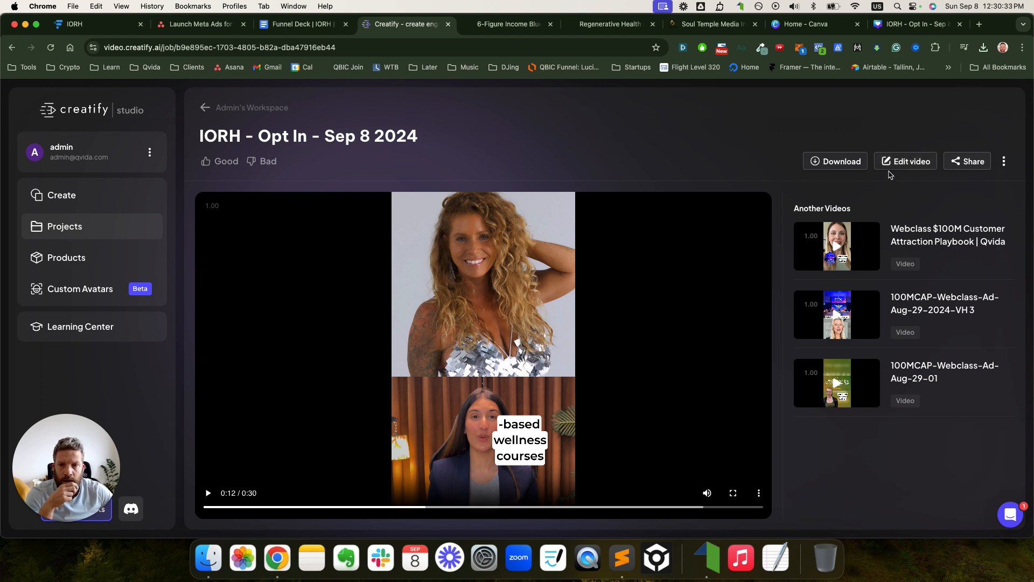
# - Check the More variations option, close it without rendering, and return to Projects
pyautogui.click(1005, 162)
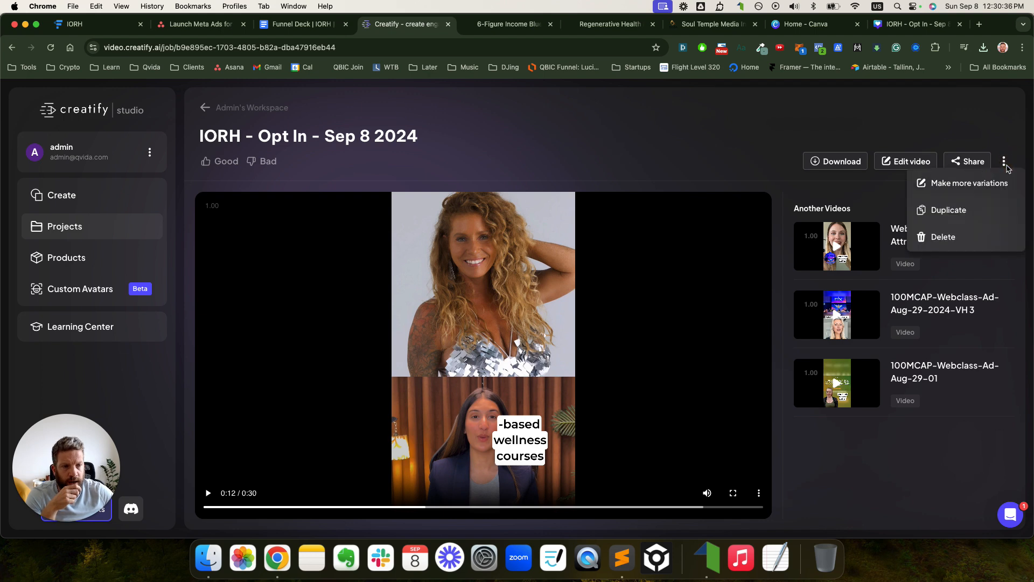
pyautogui.click(986, 189)
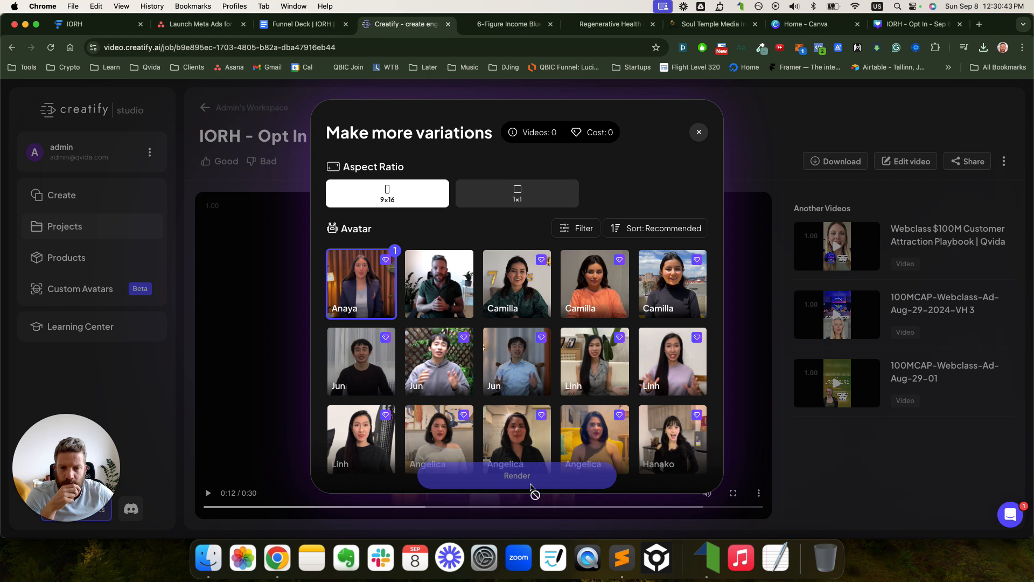
pyautogui.click(699, 133)
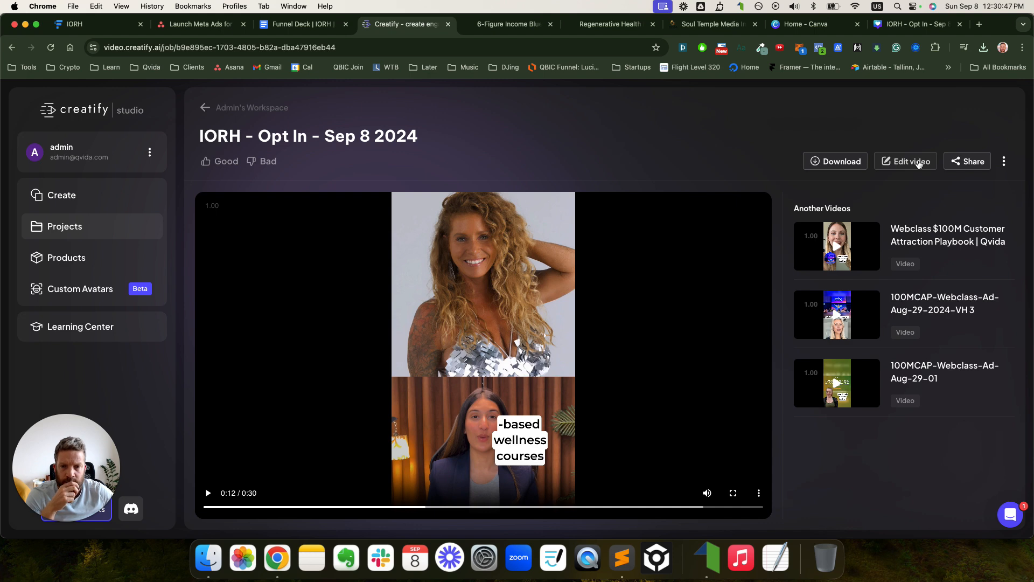
pyautogui.click(205, 107)
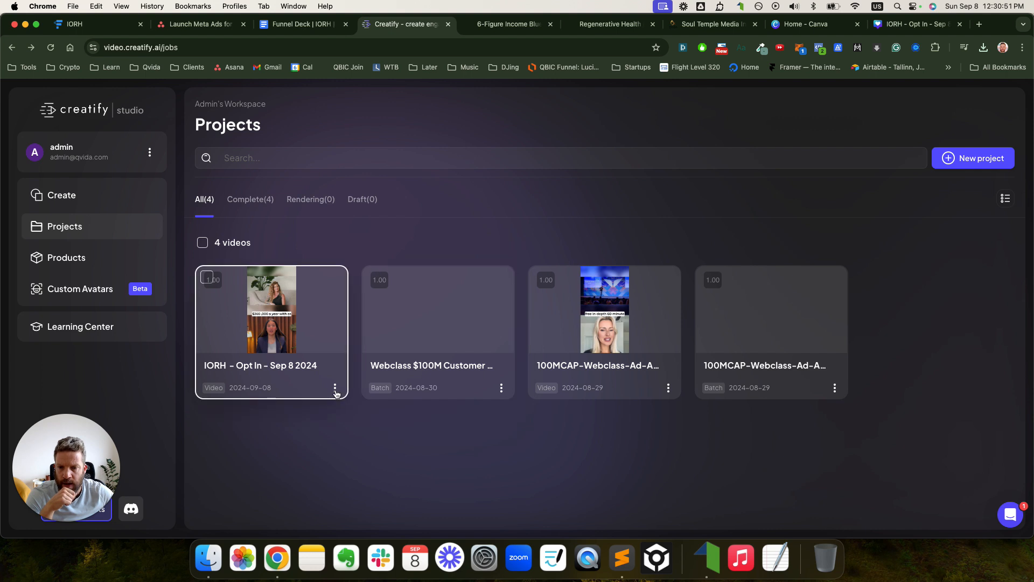
# - Rename the first project by pasting the name ending in 'Video Hook 1'
pyautogui.click(335, 388)
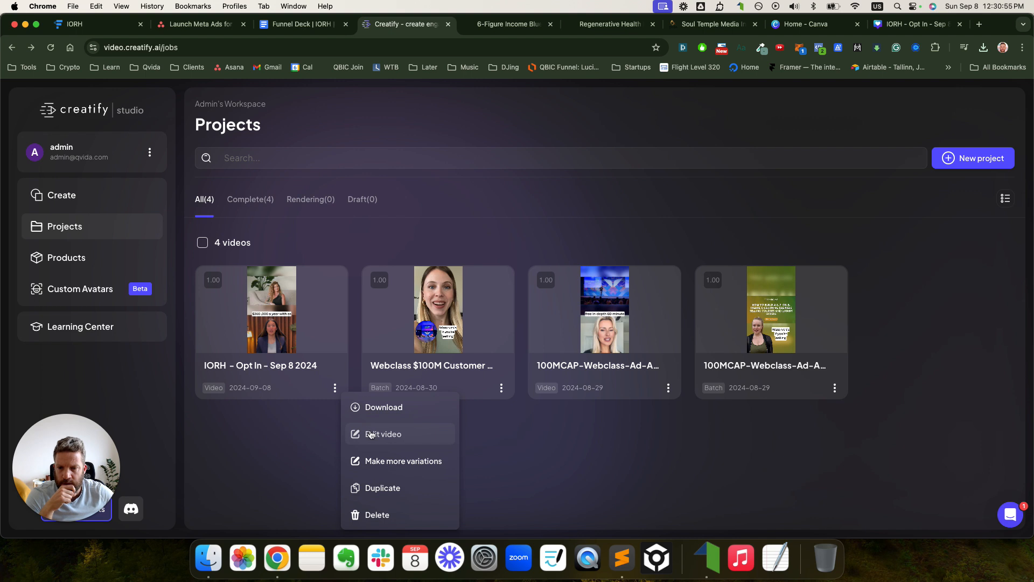
pyautogui.click(294, 368)
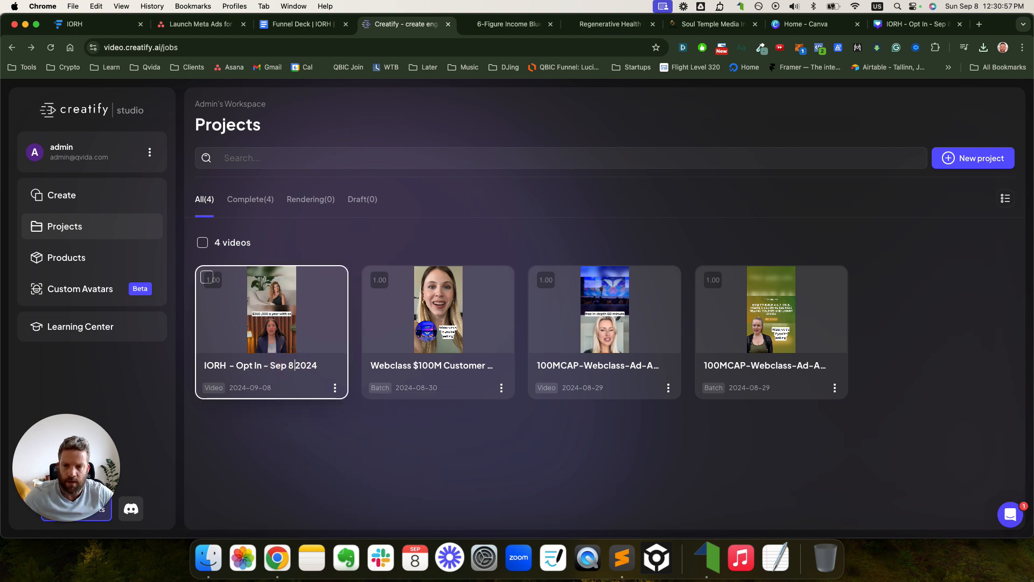
pyautogui.press('super+a')
pyautogui.press('super+v')
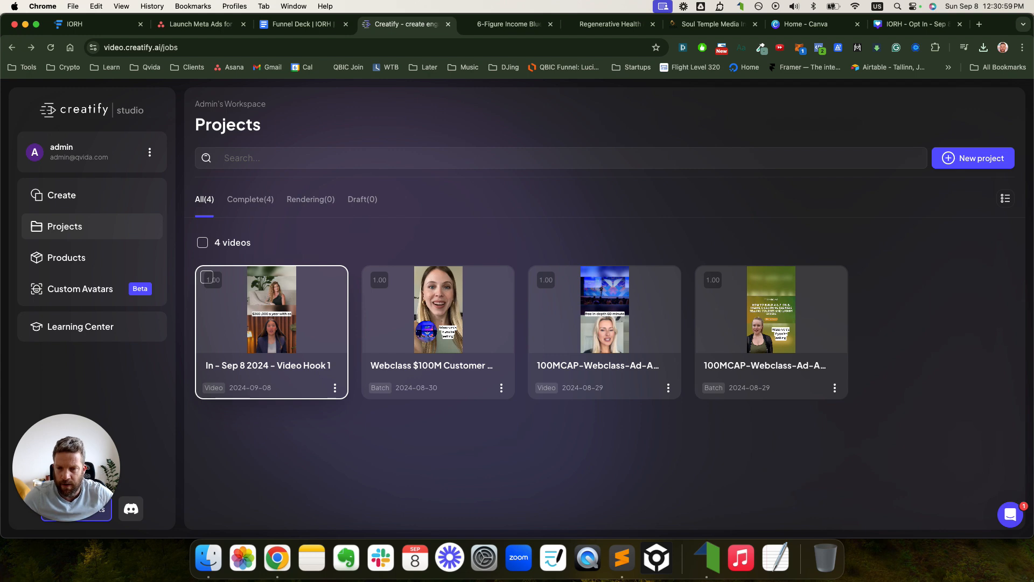
pyautogui.click(314, 434)
# - Duplicate the project and reload the Projects page to show the copy
pyautogui.click(335, 388)
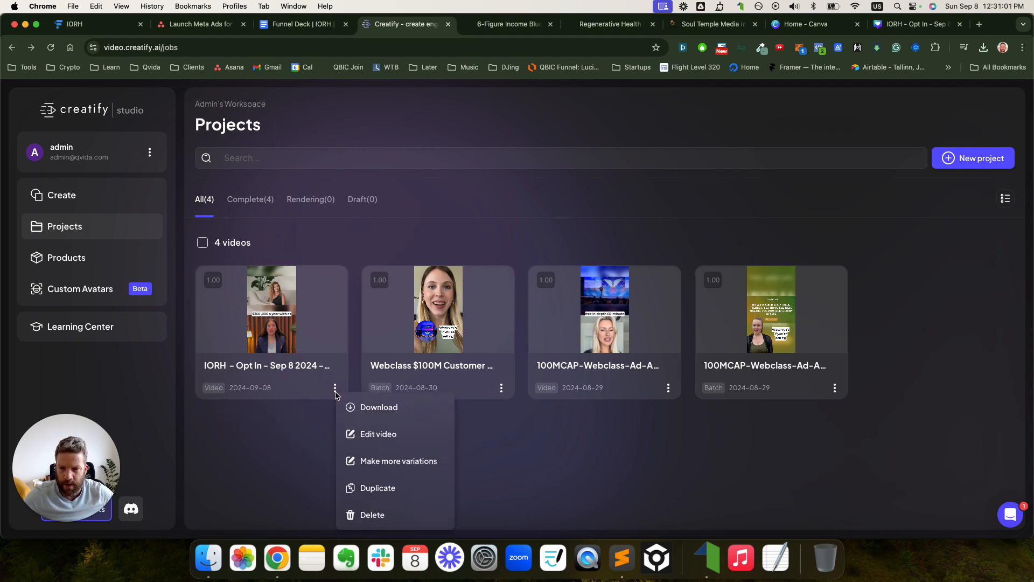
pyautogui.click(380, 488)
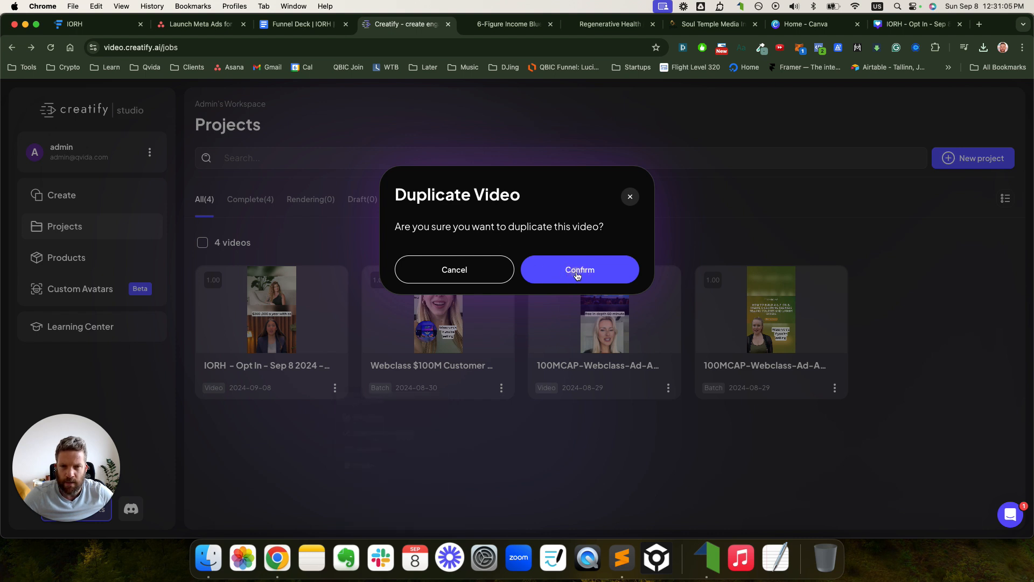
pyautogui.click(593, 266)
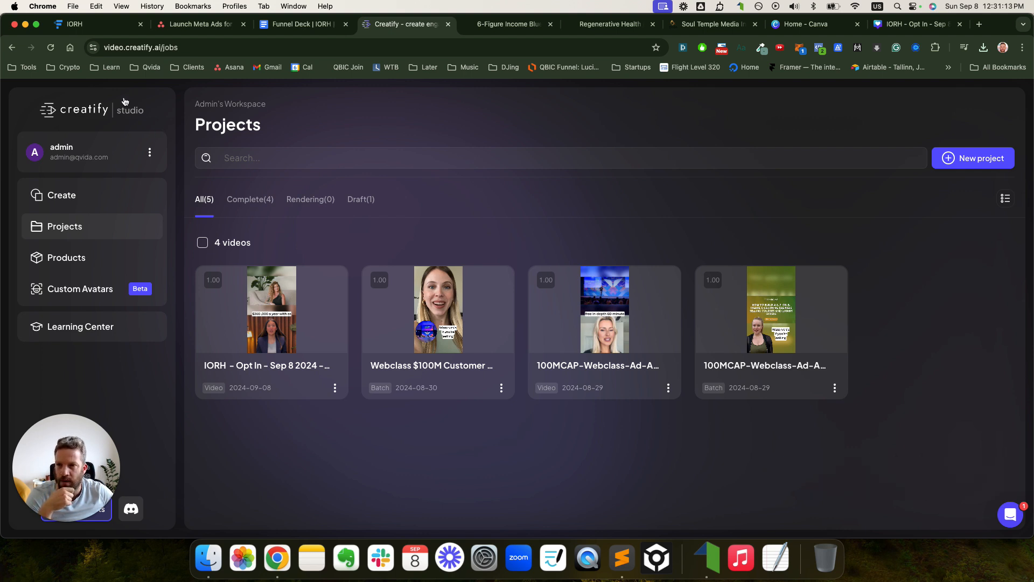
pyautogui.click(49, 50)
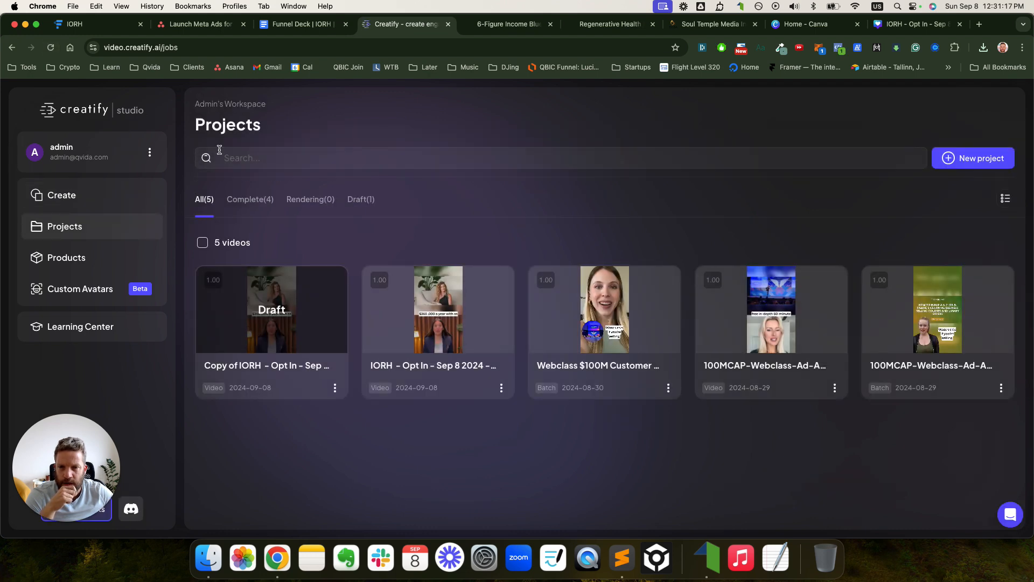
# - Rename the copied draft to 'IORH - Opt In - Sep 8 2024 - Video Hook 2'
pyautogui.click(334, 388)
pyautogui.click(317, 371)
pyautogui.click(314, 367)
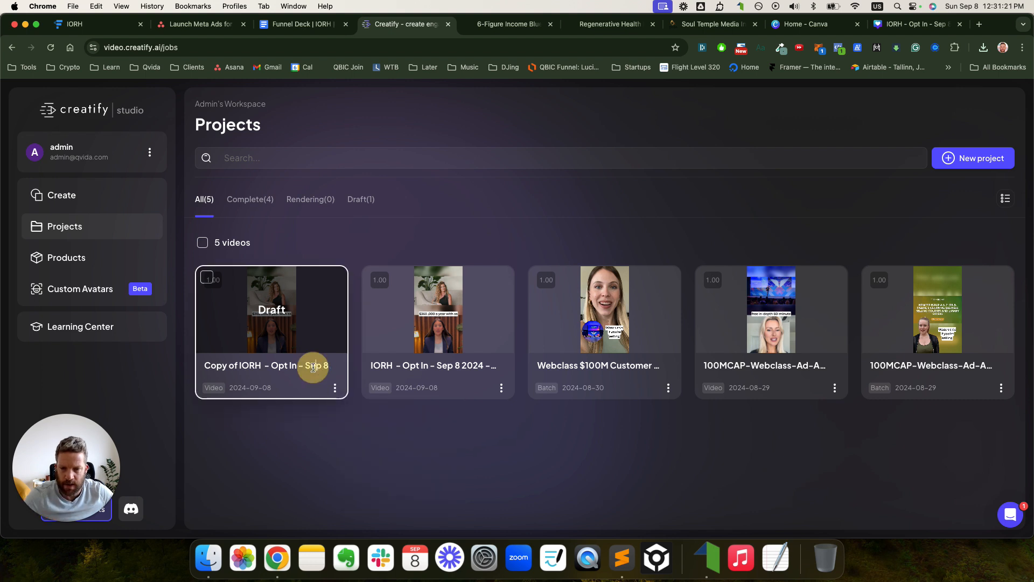
pyautogui.tripleClick(314, 367)
pyautogui.press('super+v')
pyautogui.press('BackSpace')
pyautogui.write('2')
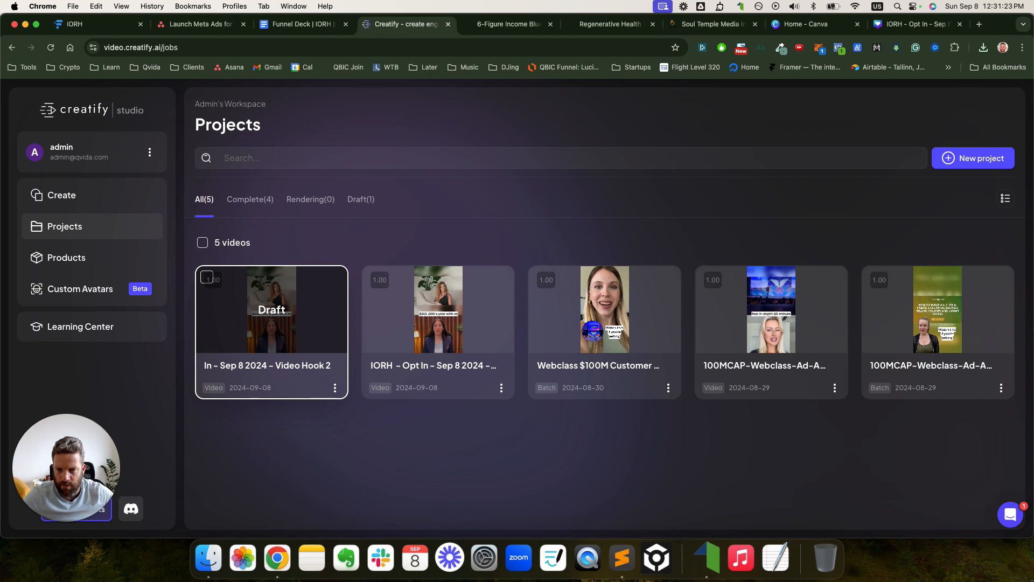
# - Open the Video Hook 2 draft in the video editor
pyautogui.click(315, 330)
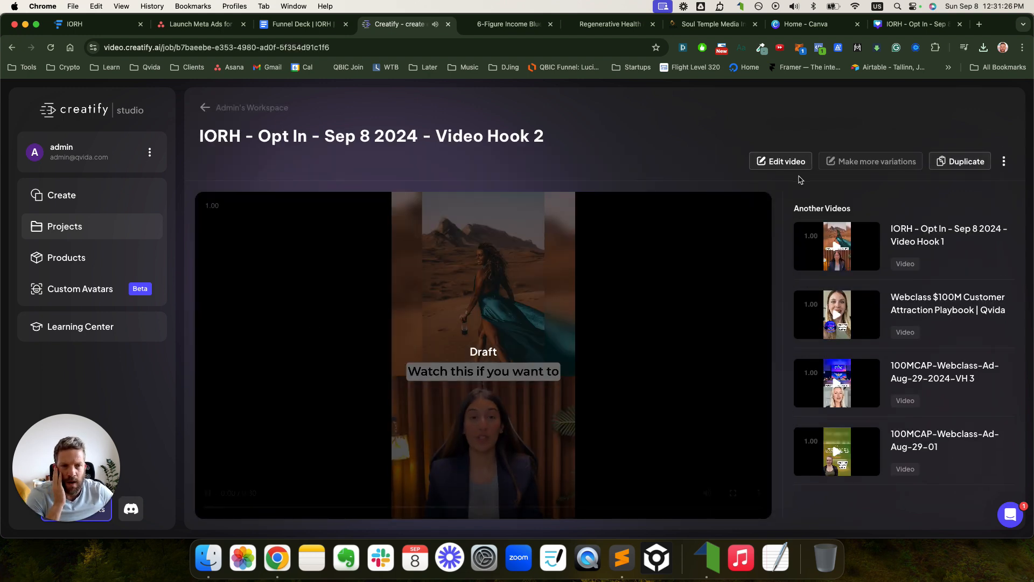
pyautogui.click(414, 421)
pyautogui.click(786, 168)
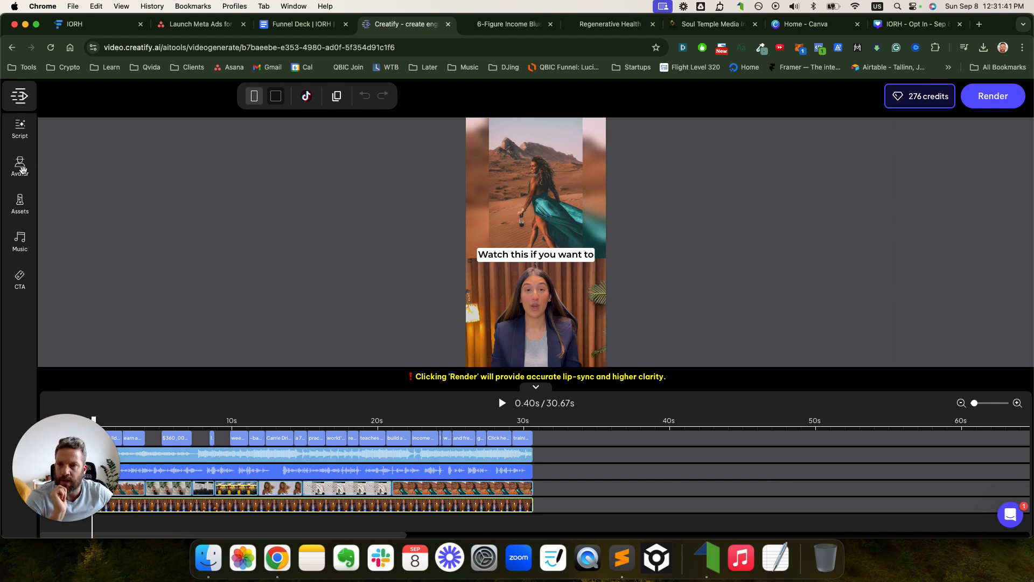
# - Switch the avatar layout to a full-frame background with a small avatar
pyautogui.click(20, 164)
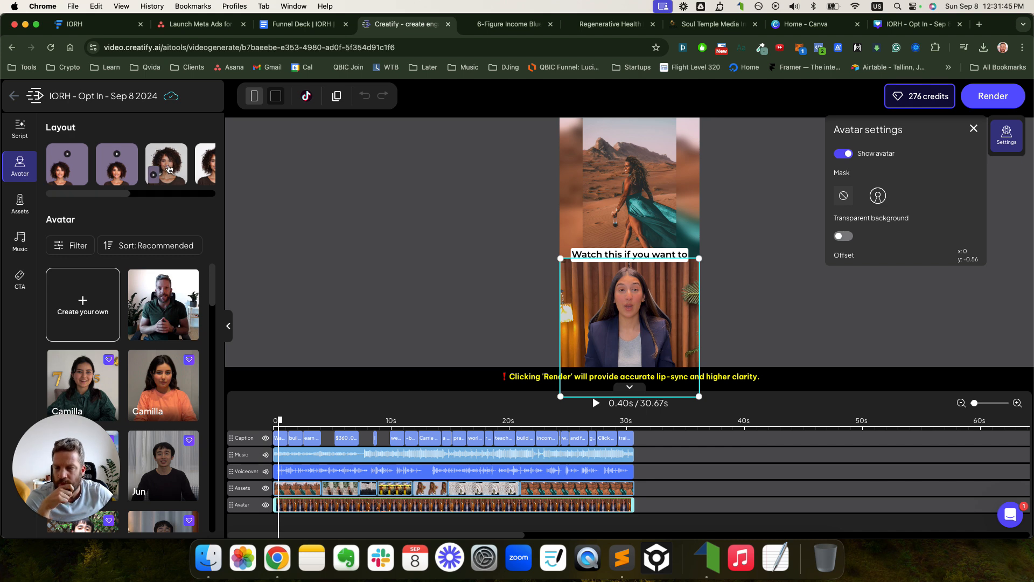
pyautogui.moveTo(122, 194); pyautogui.dragTo(200, 193)
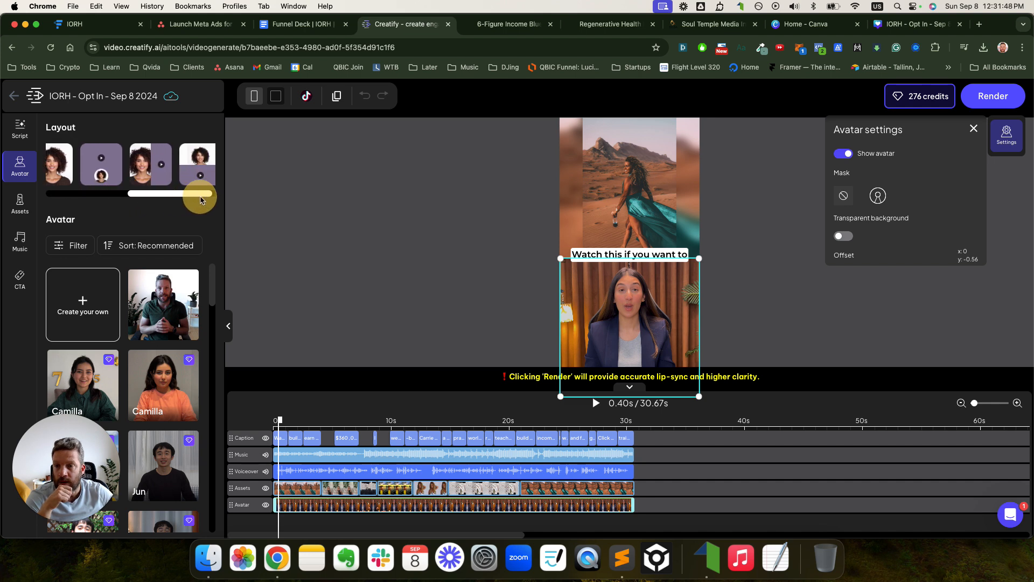
pyautogui.click(100, 175)
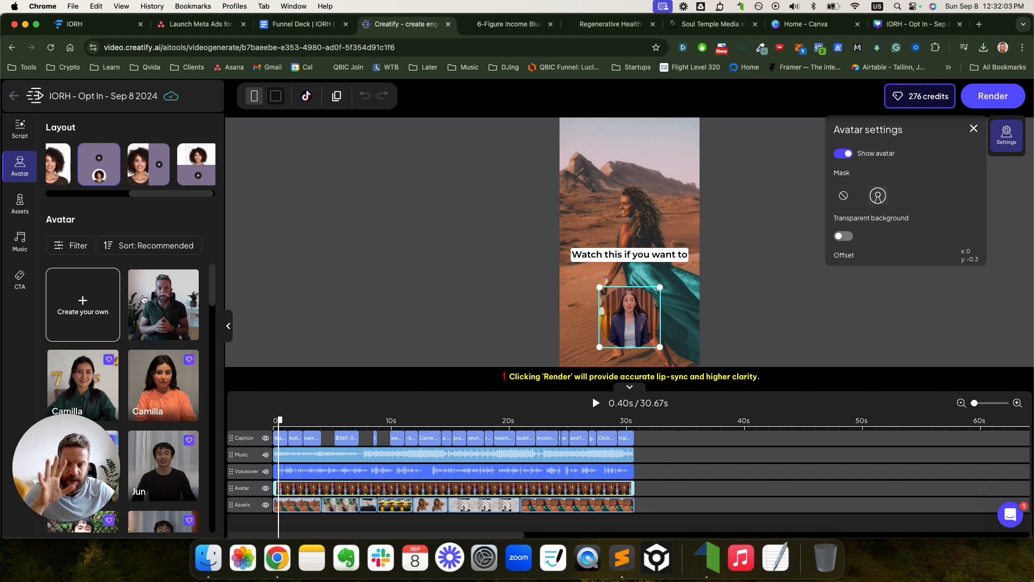
# - Browse the avatar library and filter it to female avatars only
pyautogui.scroll(-5, 162, 318)
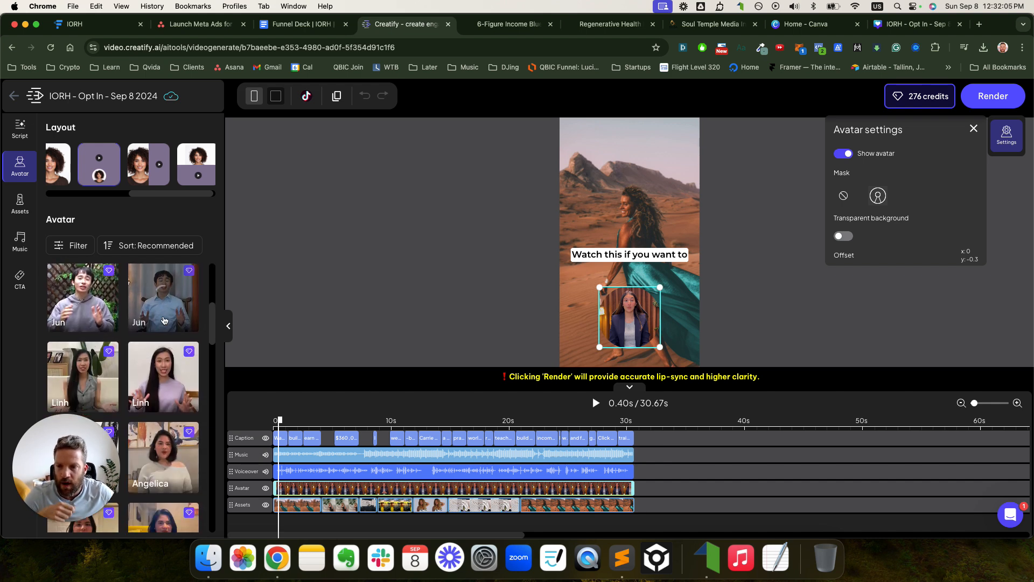
pyautogui.scroll(-10, 165, 320)
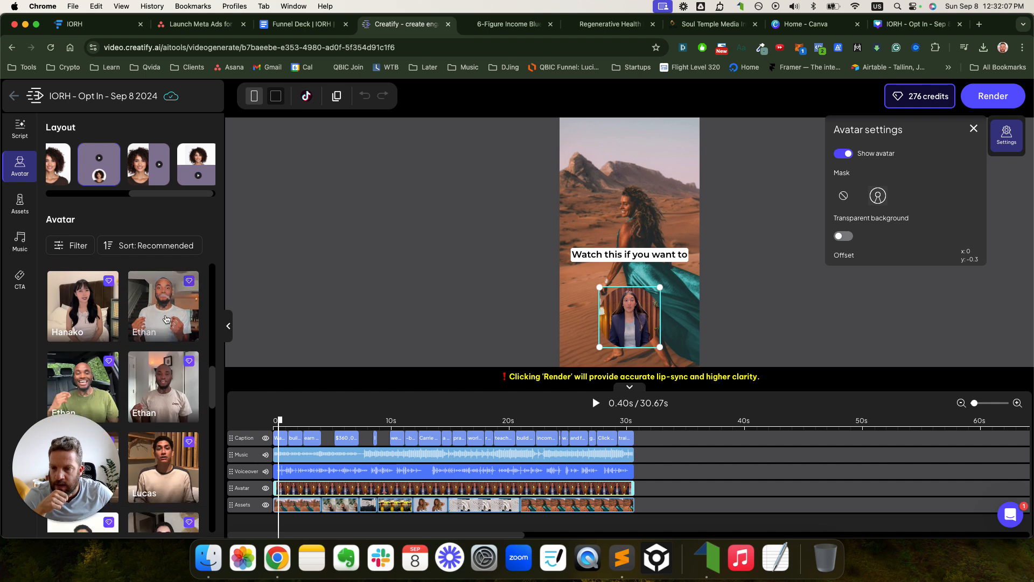
pyautogui.scroll(-5, 166, 319)
pyautogui.scroll(-3, 185, 345)
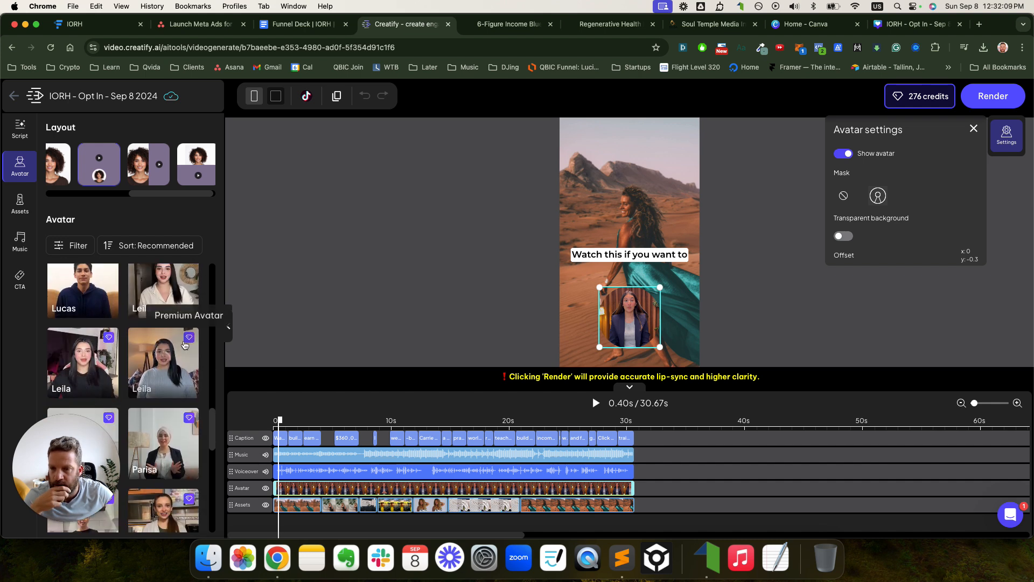
pyautogui.scroll(1, 183, 342)
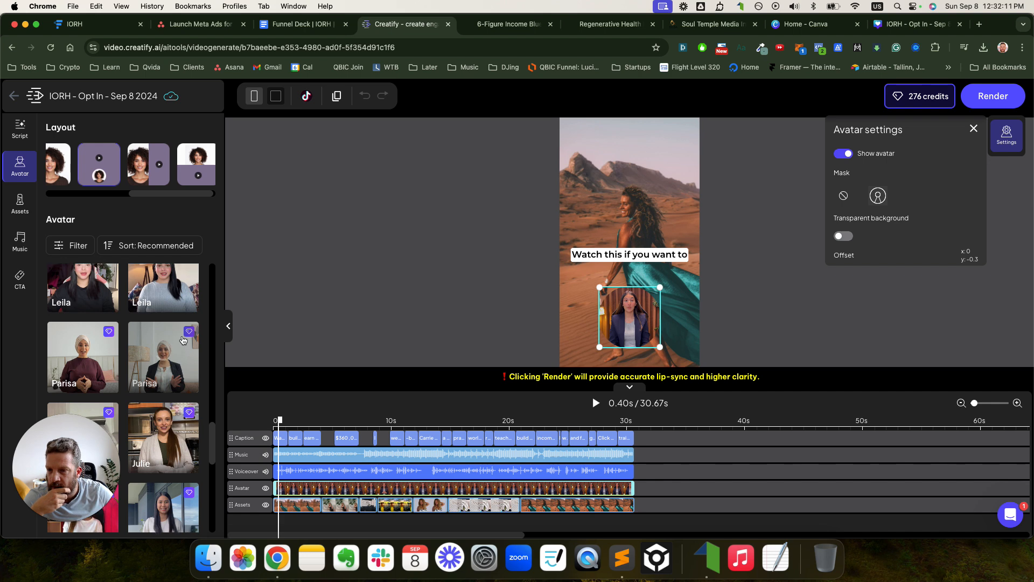
pyautogui.scroll(-4, 169, 338)
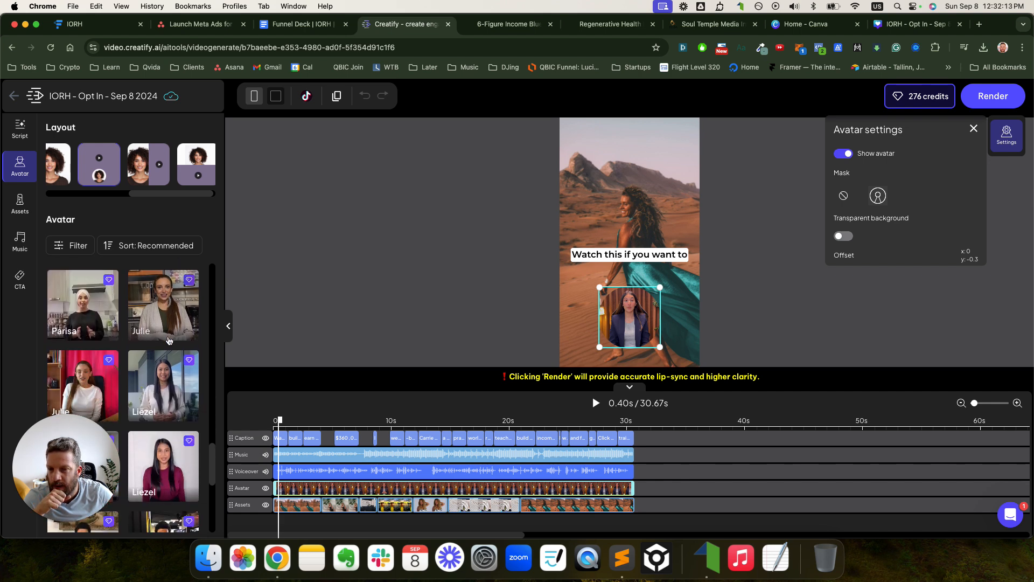
pyautogui.scroll(-4, 170, 340)
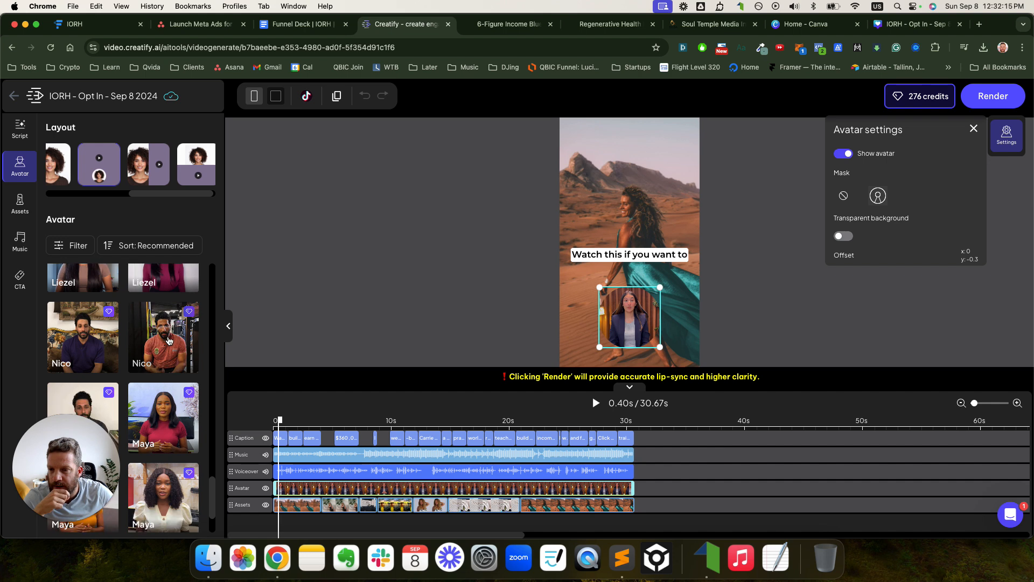
pyautogui.click(76, 245)
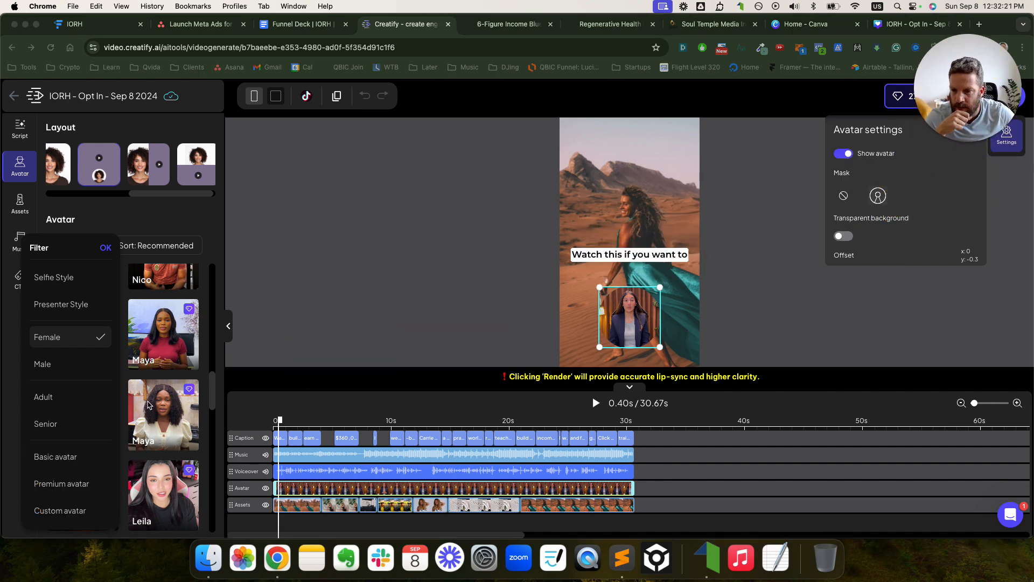
pyautogui.click(160, 429)
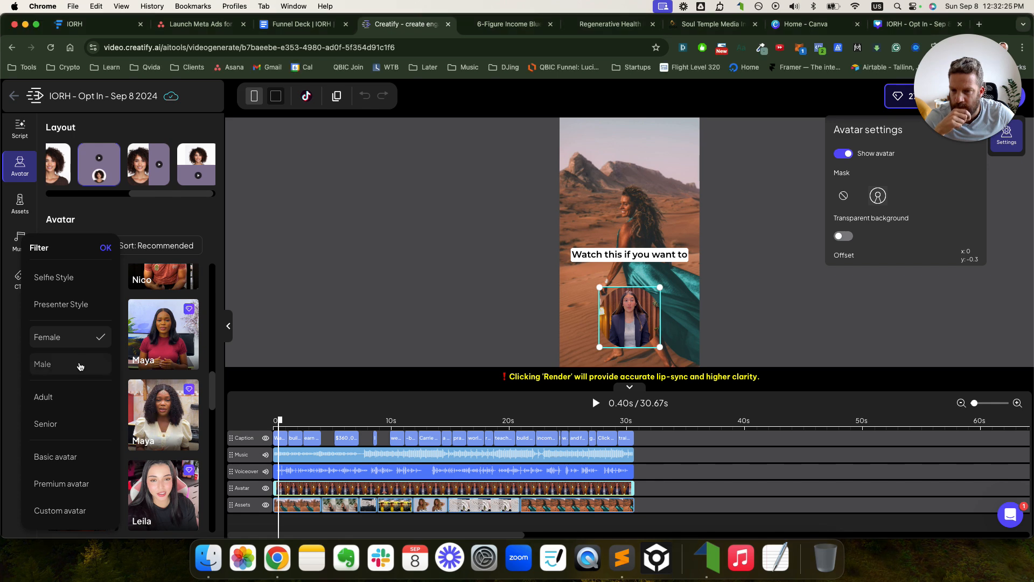
pyautogui.click(107, 247)
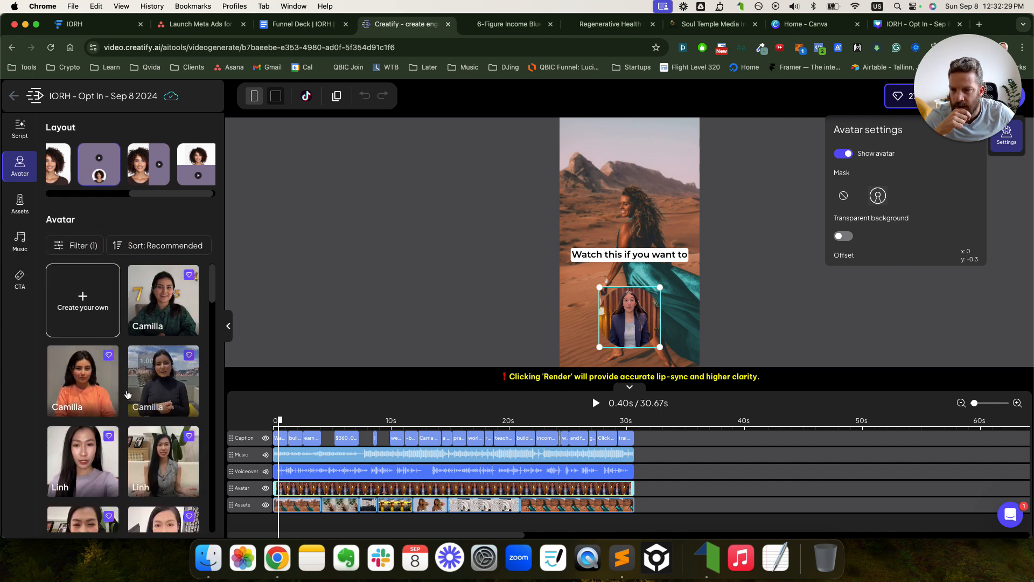
# - Scroll the filtered female avatar grid down to the Liezel cards
pyautogui.scroll(-3, 126, 364)
pyautogui.scroll(-4, 129, 391)
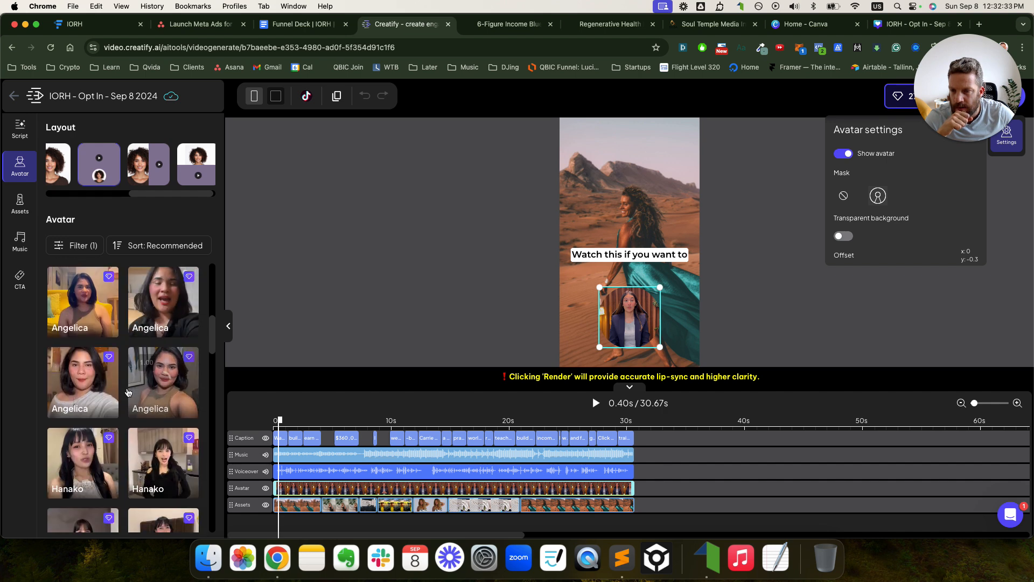
pyautogui.scroll(-4, 129, 392)
pyautogui.scroll(-5, 129, 392)
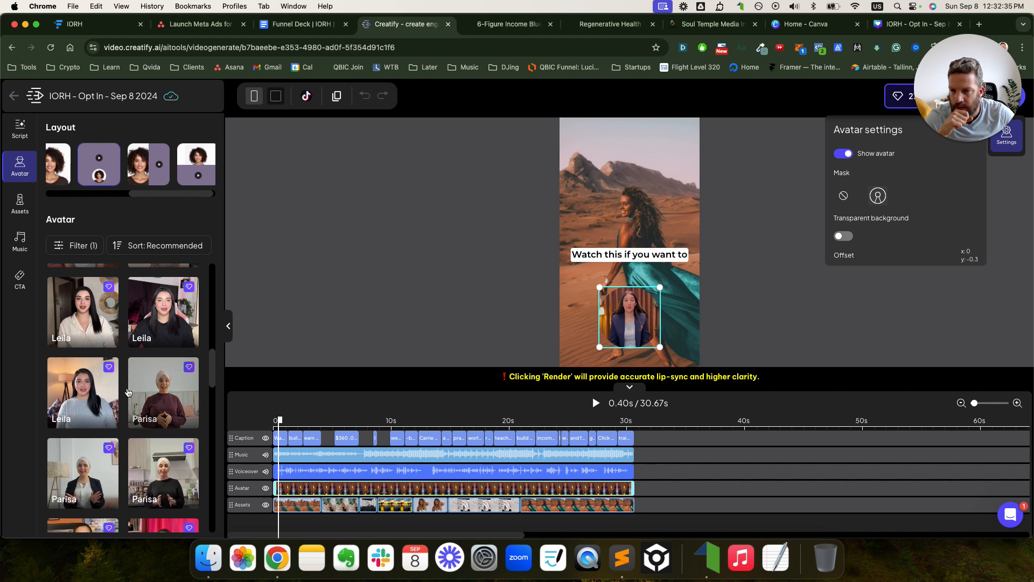
pyautogui.scroll(-5, 129, 392)
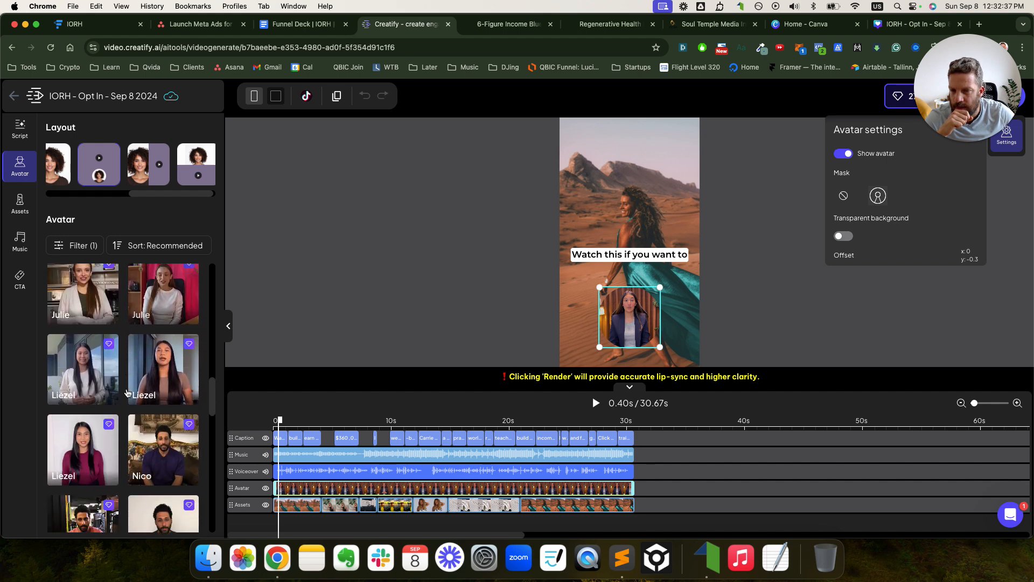
pyautogui.scroll(-1, 129, 392)
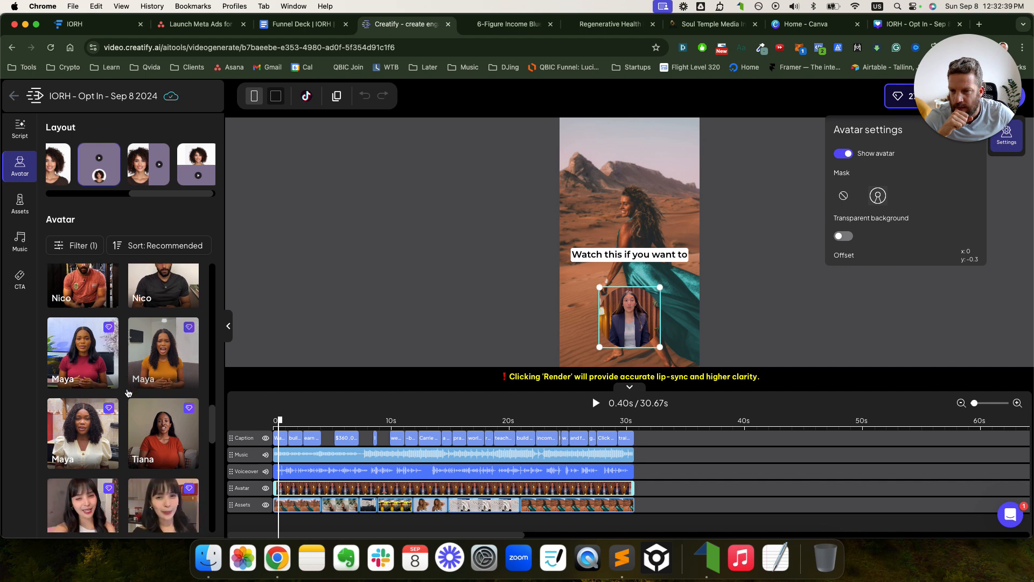
pyautogui.scroll(-1, 129, 393)
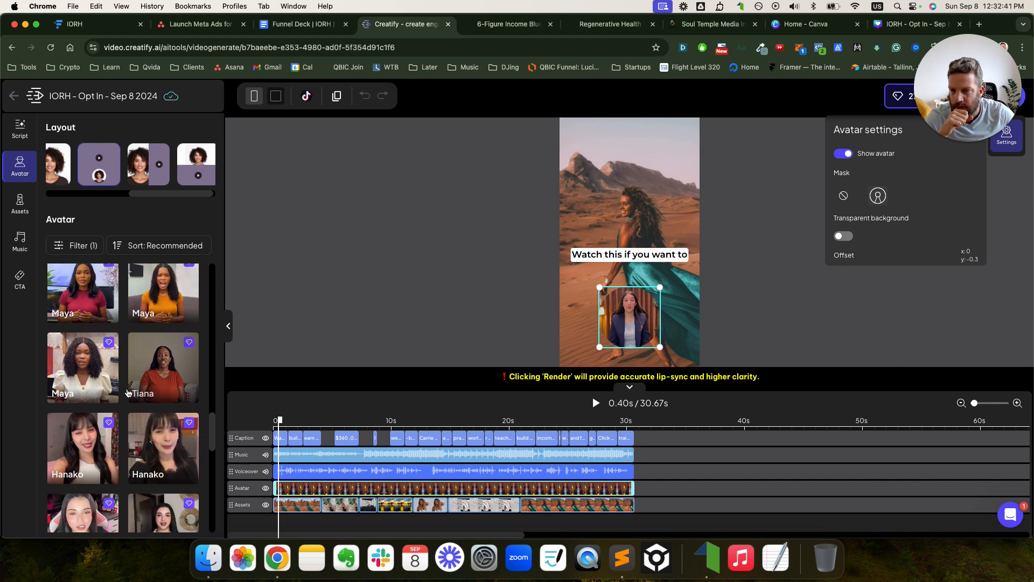
pyautogui.scroll(-5, 128, 392)
pyautogui.scroll(-4, 128, 392)
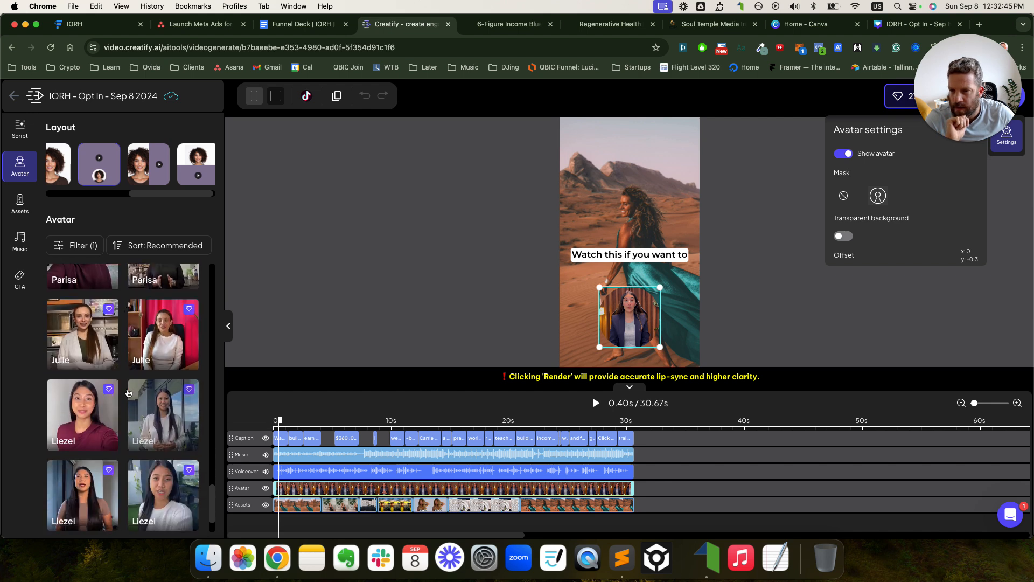
pyautogui.scroll(-1, 128, 393)
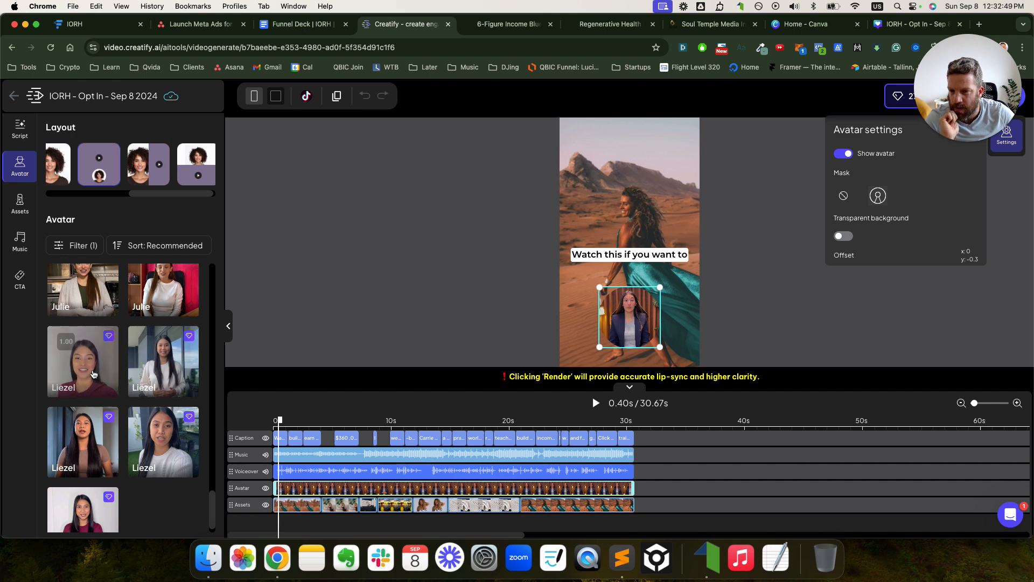
# - Switch the avatar to the first Liezel card and play the opening seconds from the start
pyautogui.click(93, 374)
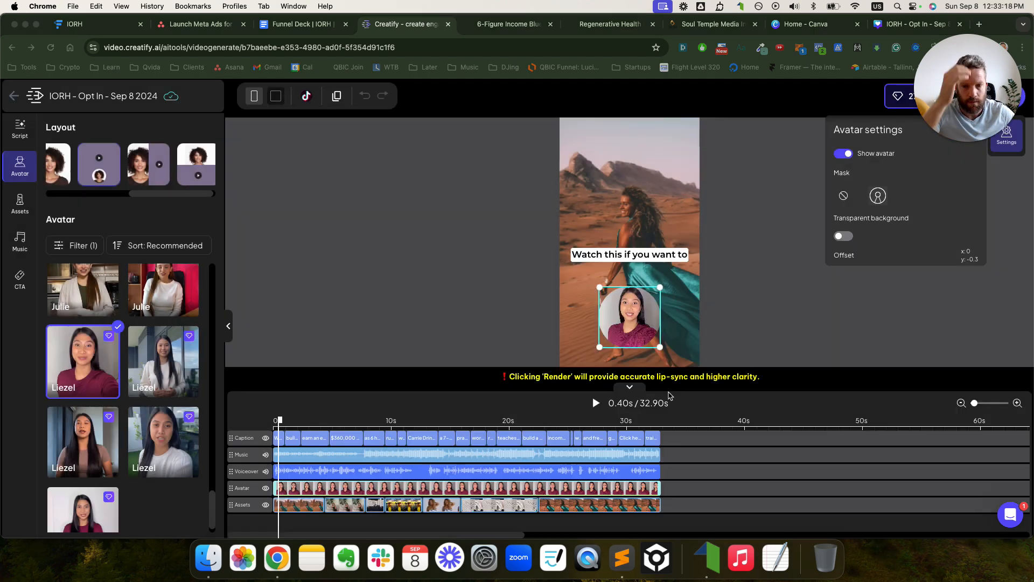
pyautogui.click(268, 423)
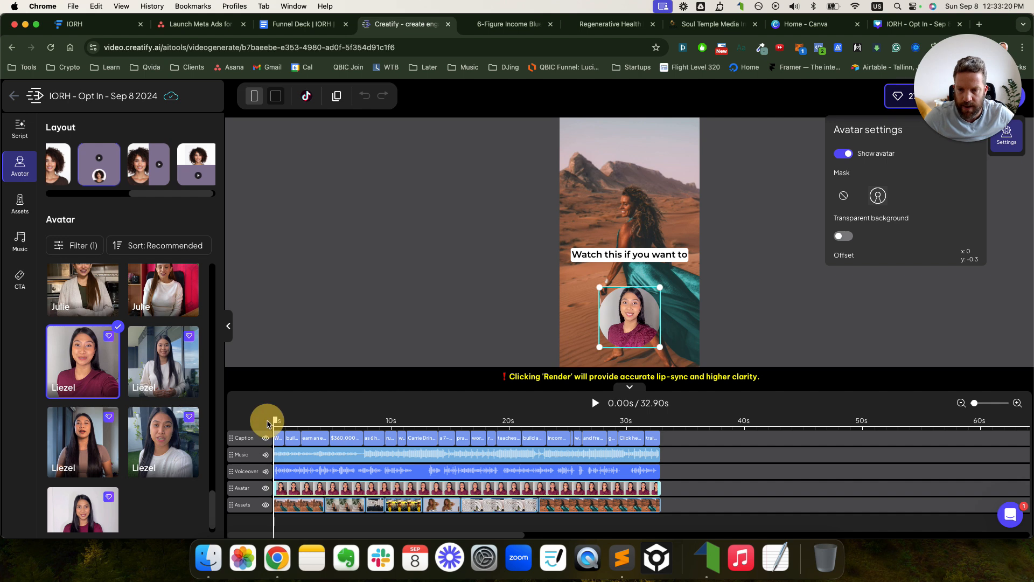
pyautogui.press('space')
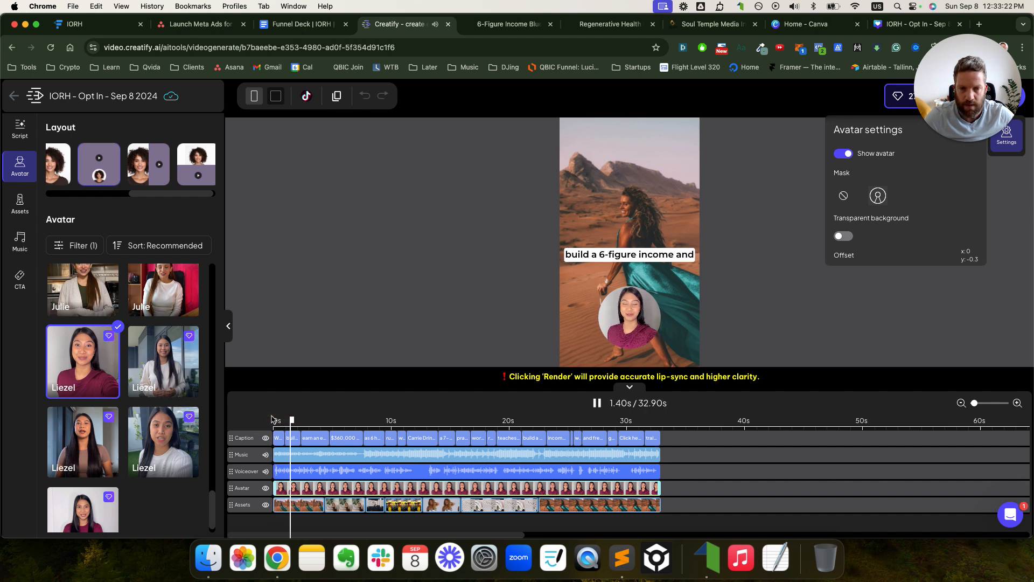
pyautogui.click(606, 289)
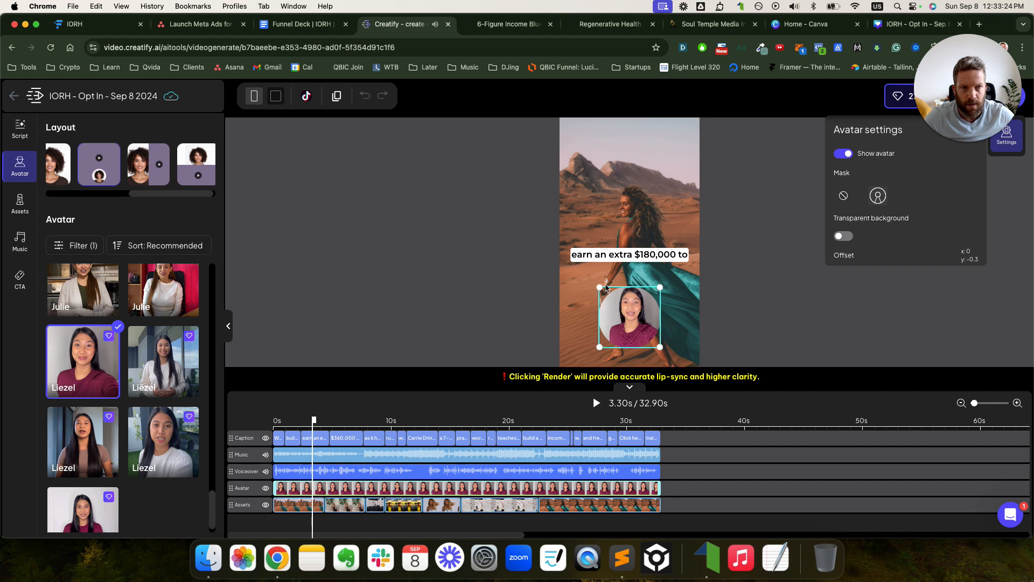
pyautogui.click(1006, 132)
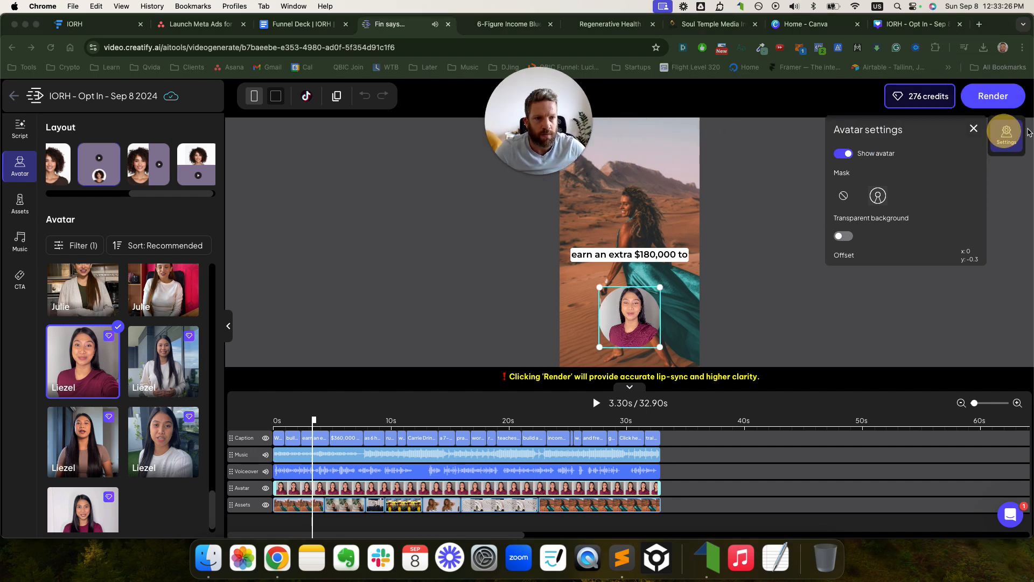
# - Enlarge the round Liezel avatar and place it beneath the caption on the desert photo
pyautogui.click(974, 129)
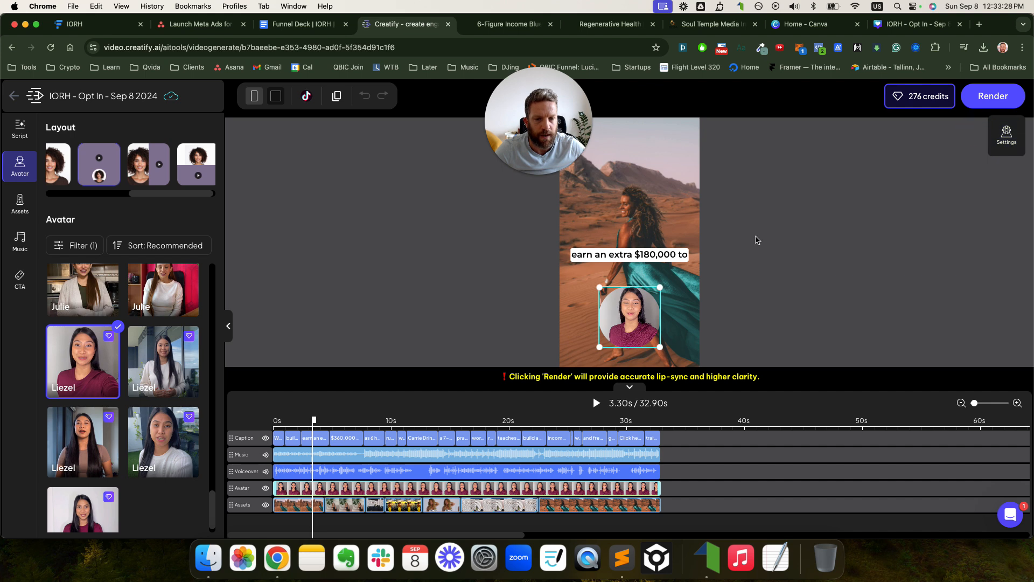
pyautogui.moveTo(599, 351); pyautogui.dragTo(626, 318)
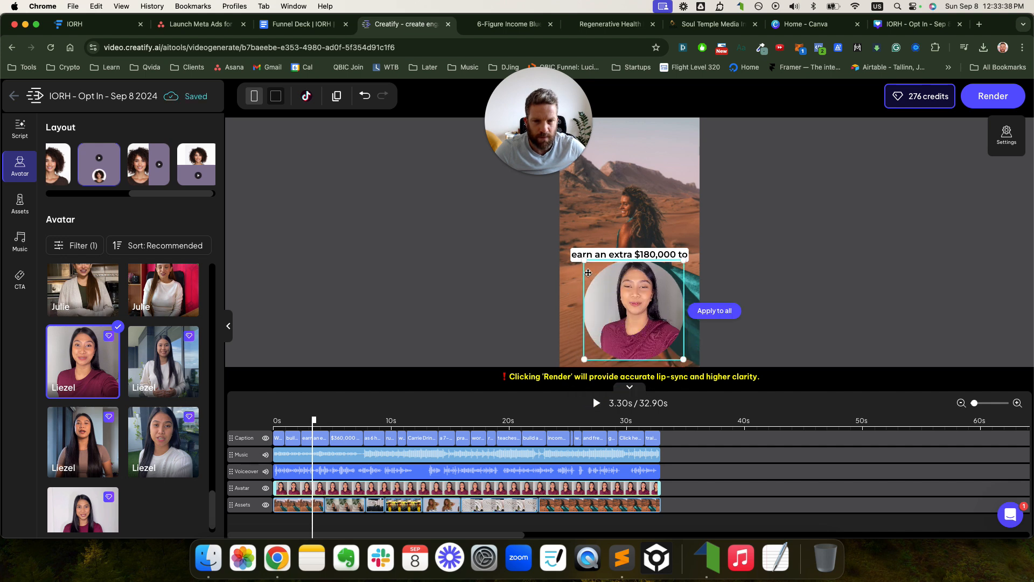
pyautogui.moveTo(584, 261); pyautogui.dragTo(612, 286)
pyautogui.moveTo(632, 302)
pyautogui.mouseDown()
pyautogui.moveTo(613, 307)
pyautogui.moveTo(623, 317)
pyautogui.moveTo(625, 306)
pyautogui.mouseUp()
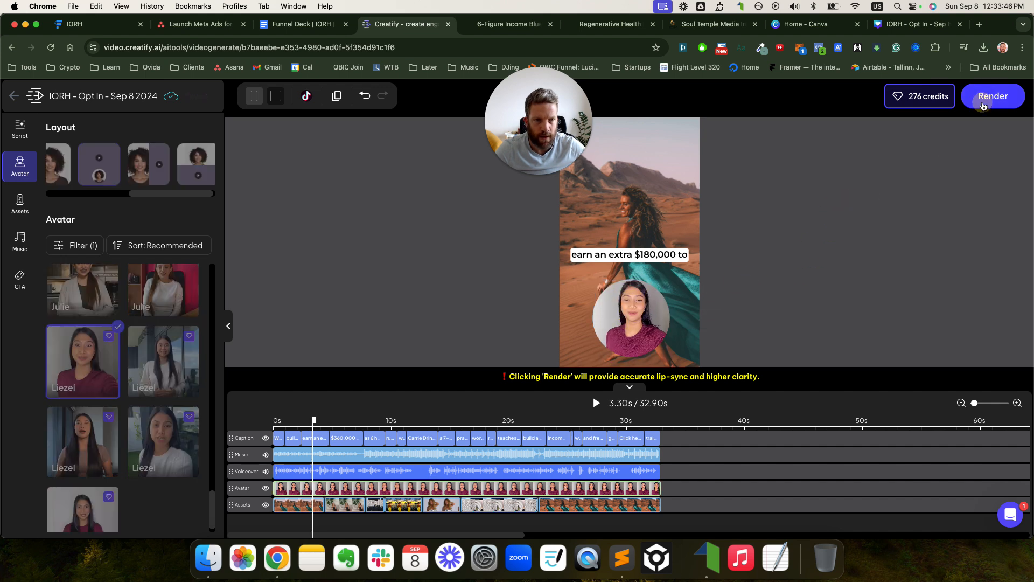
# - Start rendering the Liezel video, then duplicate the IORH opt-in video as a new draft
pyautogui.click(981, 105)
pyautogui.click(485, 356)
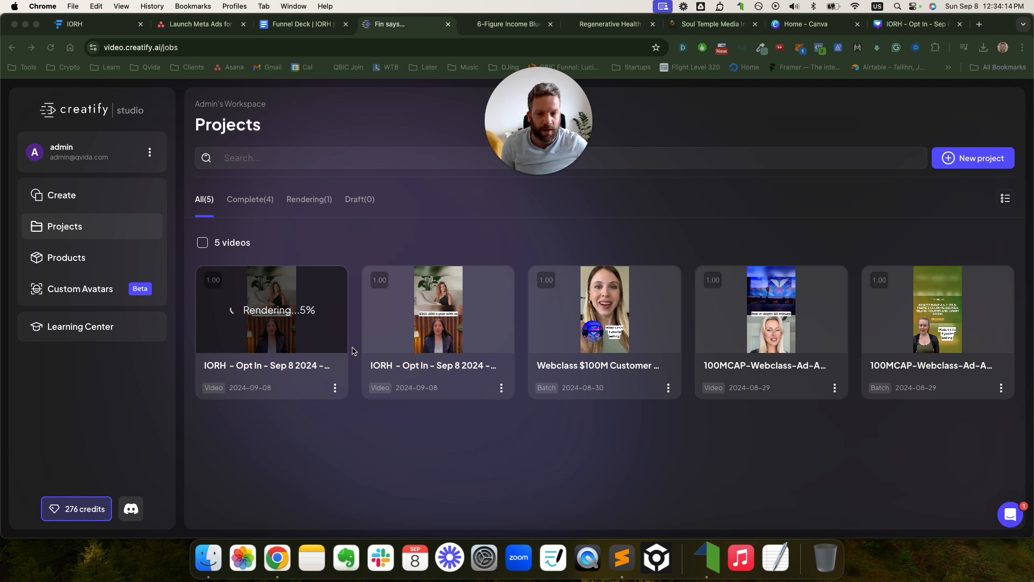
pyautogui.click(501, 388)
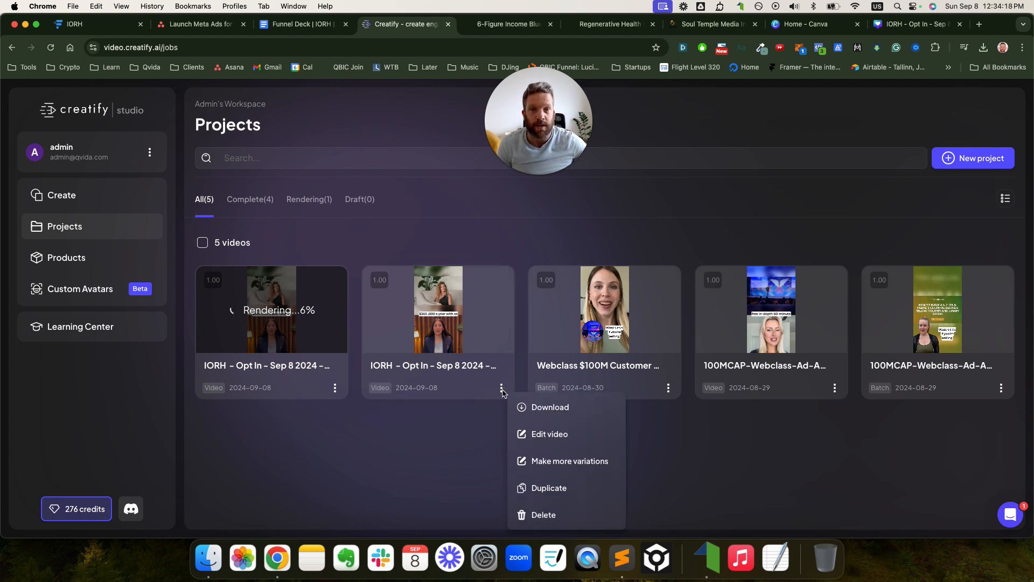
pyautogui.click(558, 490)
pyautogui.tripleClick(568, 274)
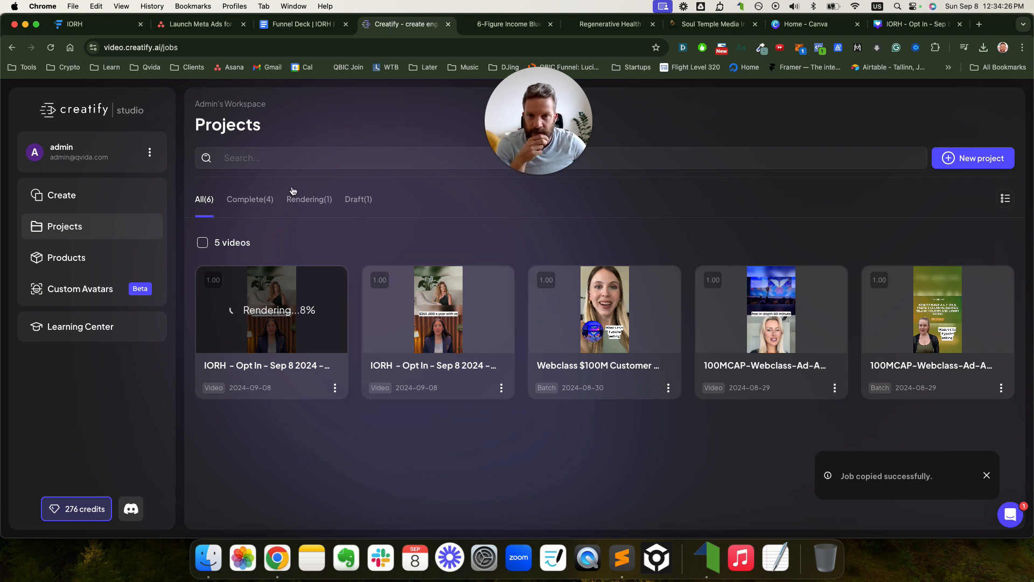
pyautogui.click(50, 47)
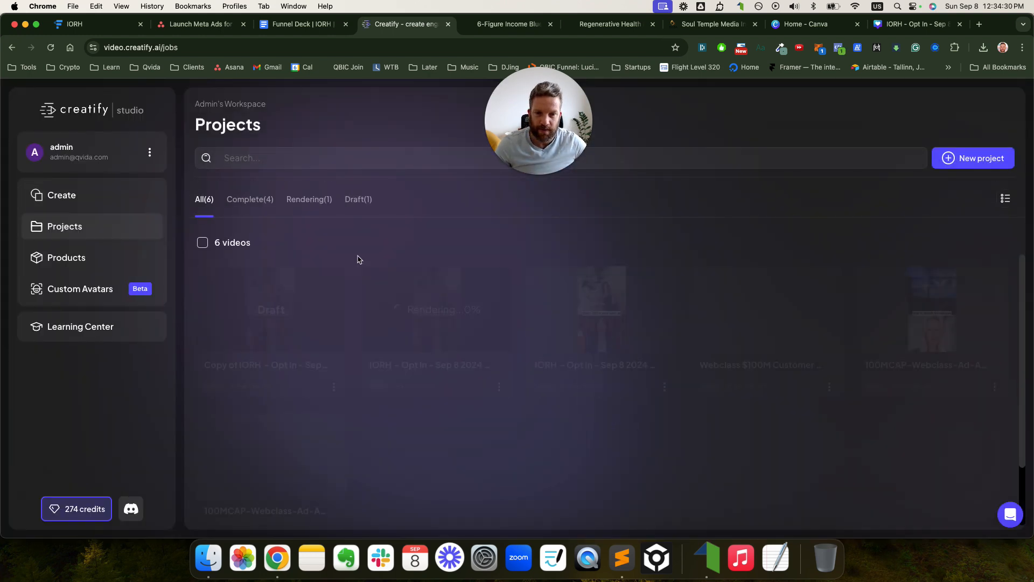
# - Rename the 'Copy of IORH - Opt In' draft to Video Hook 3
pyautogui.click(334, 386)
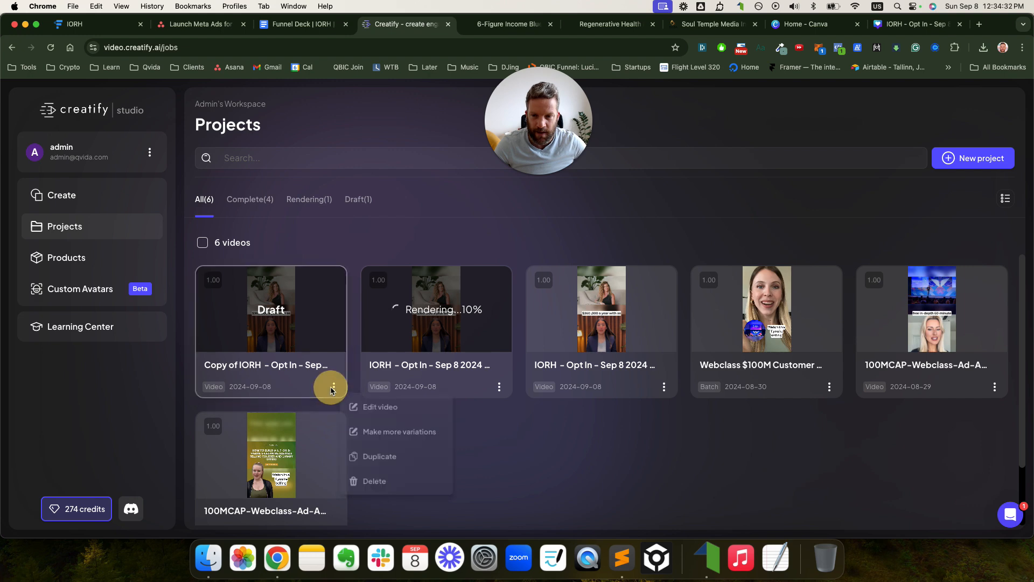
pyautogui.click(368, 407)
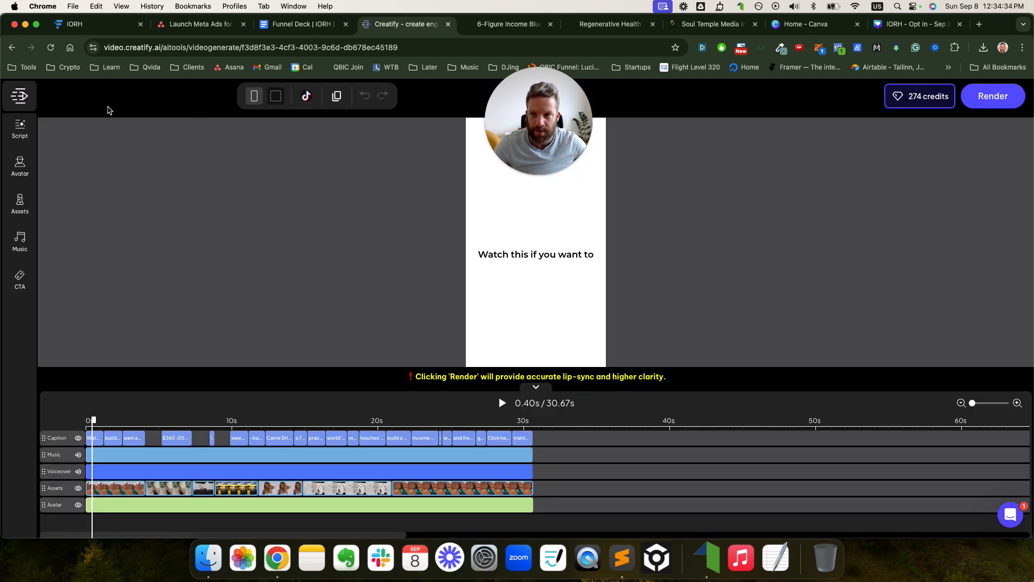
pyautogui.click(12, 47)
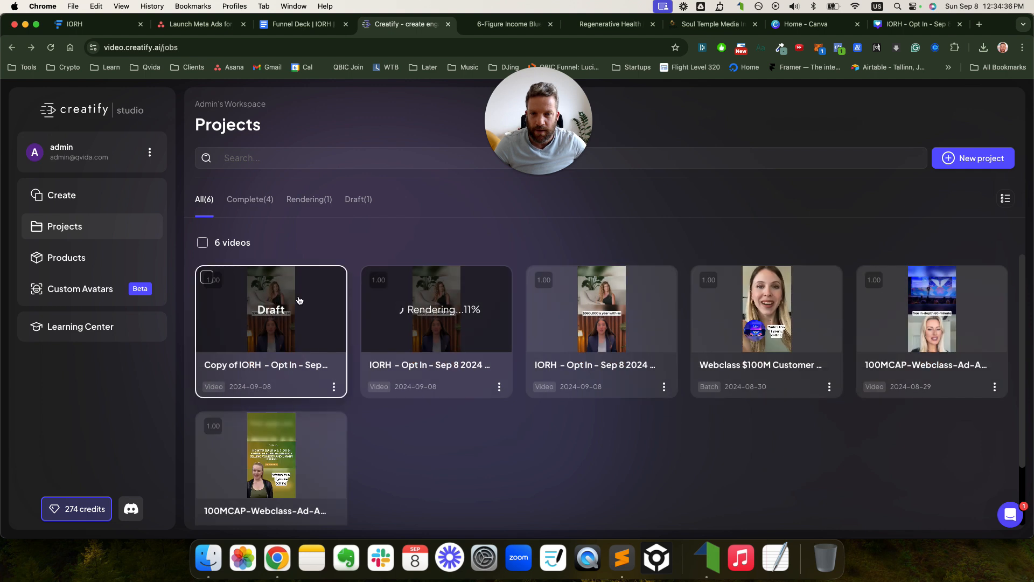
pyautogui.click(301, 362)
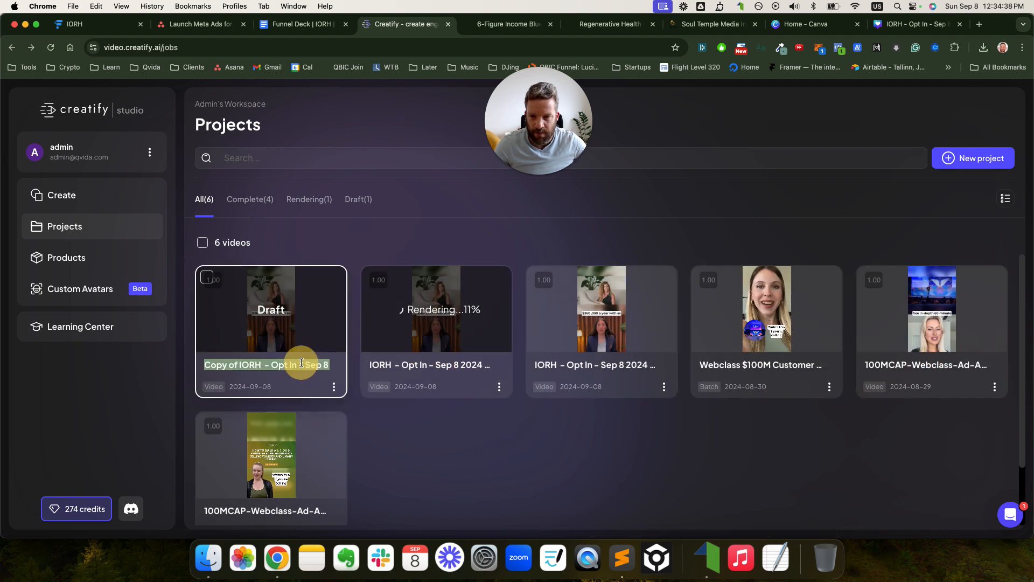
pyautogui.press('Right')
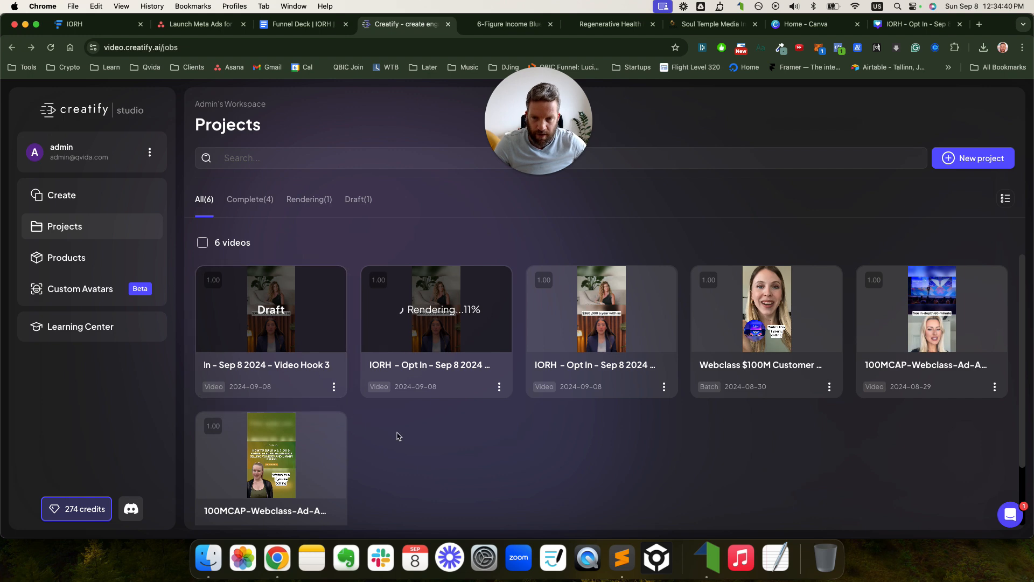
pyautogui.click(397, 435)
# - Open the Video Hook 3 draft's project page and load it into the video editor
pyautogui.click(272, 315)
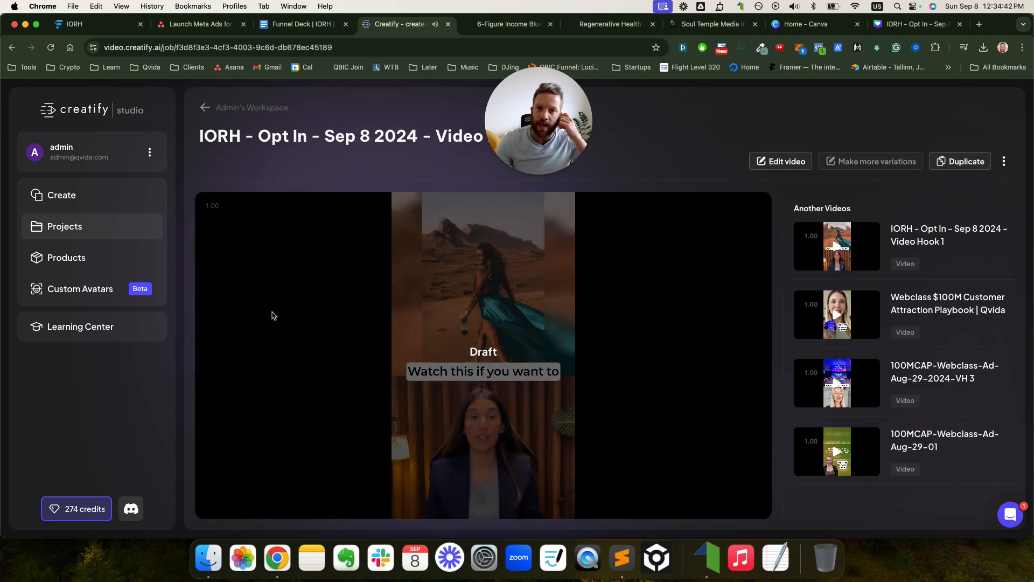
pyautogui.click(327, 335)
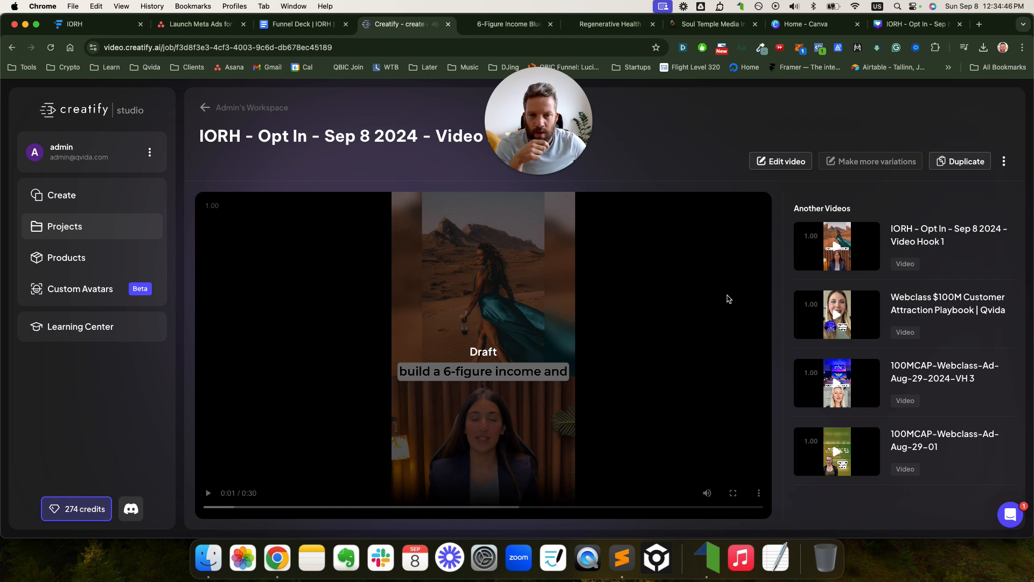
pyautogui.click(786, 161)
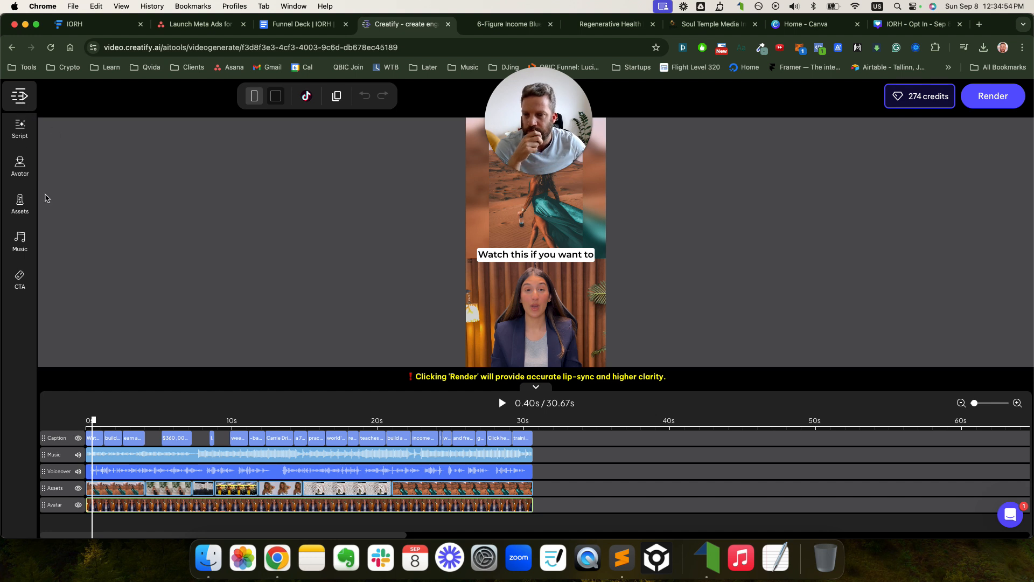
# - Apply the third layout: presenter full-frame, desert footage inset below the caption
pyautogui.moveTo(93, 420); pyautogui.dragTo(85, 421)
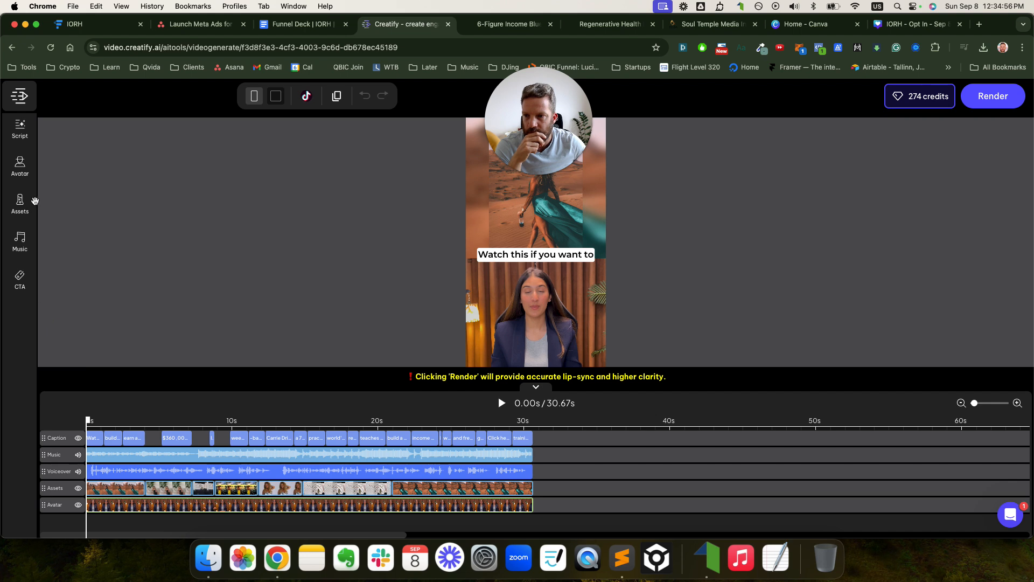
pyautogui.click(17, 169)
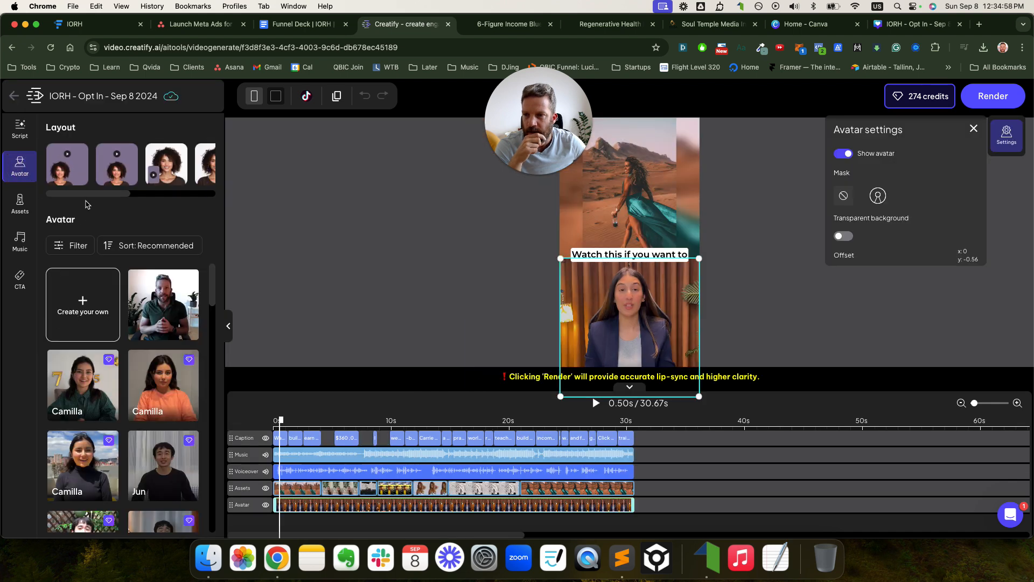
pyautogui.moveTo(85, 197)
pyautogui.mouseDown()
pyautogui.moveTo(186, 203)
pyautogui.moveTo(81, 199)
pyautogui.mouseUp()
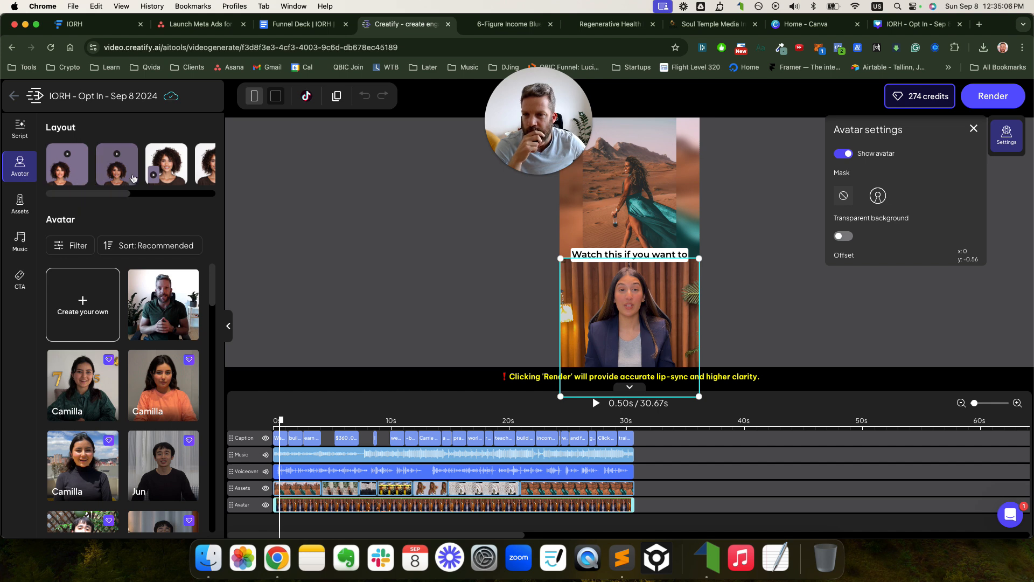
pyautogui.click(165, 159)
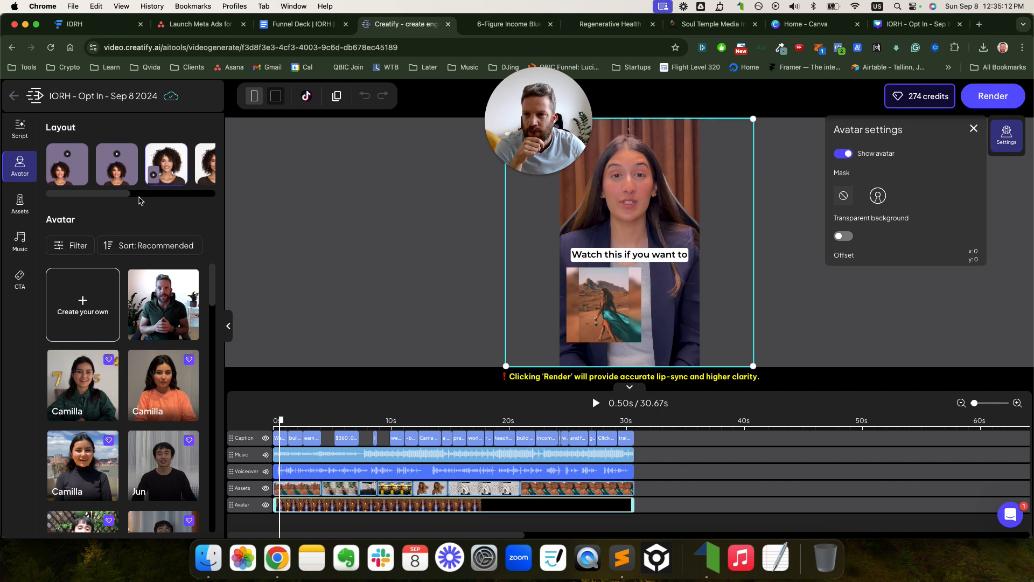
# - Filter the avatar library to show only female avatars
pyautogui.scroll(-5, 97, 301)
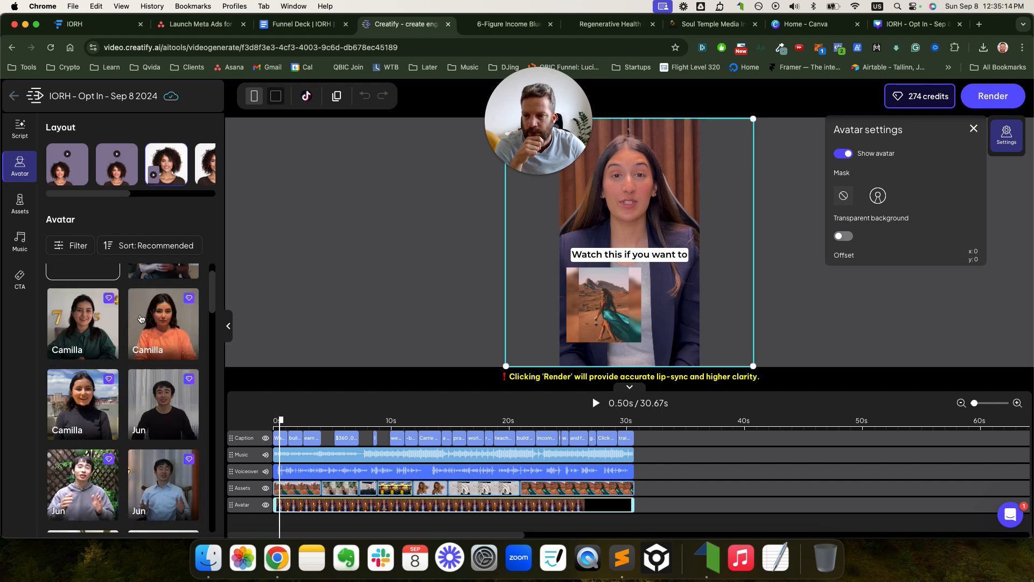
pyautogui.click(79, 245)
pyautogui.click(71, 337)
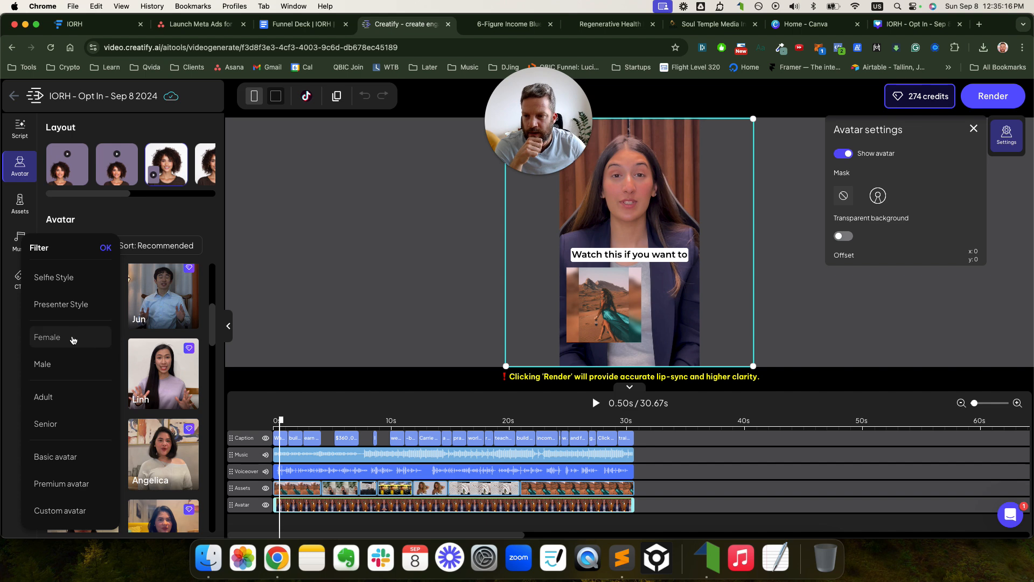
pyautogui.click(105, 250)
# - Find the Chloé avatar in the filtered grid and make her the presenter
pyautogui.scroll(-10, 158, 375)
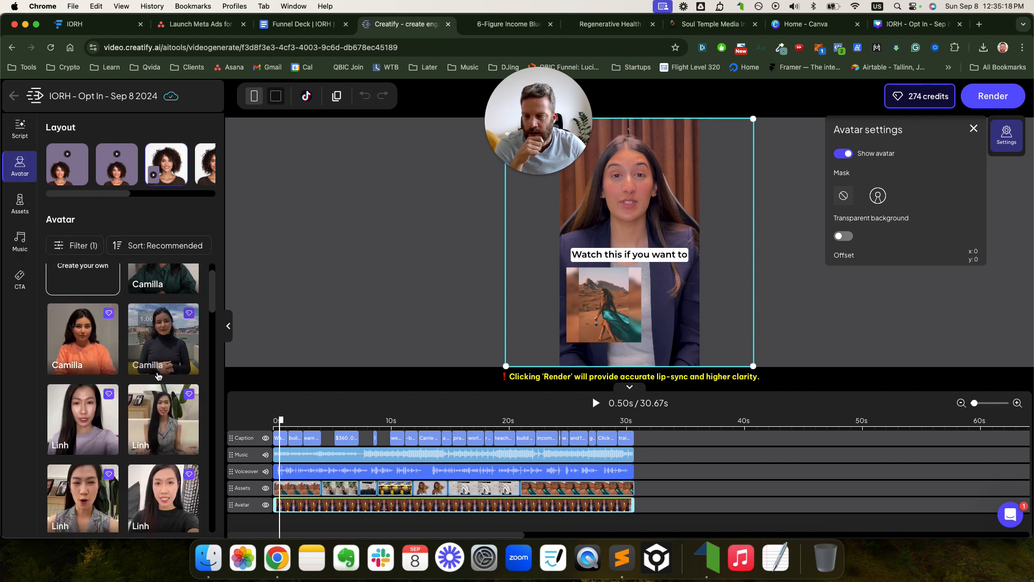
pyautogui.scroll(-5, 158, 375)
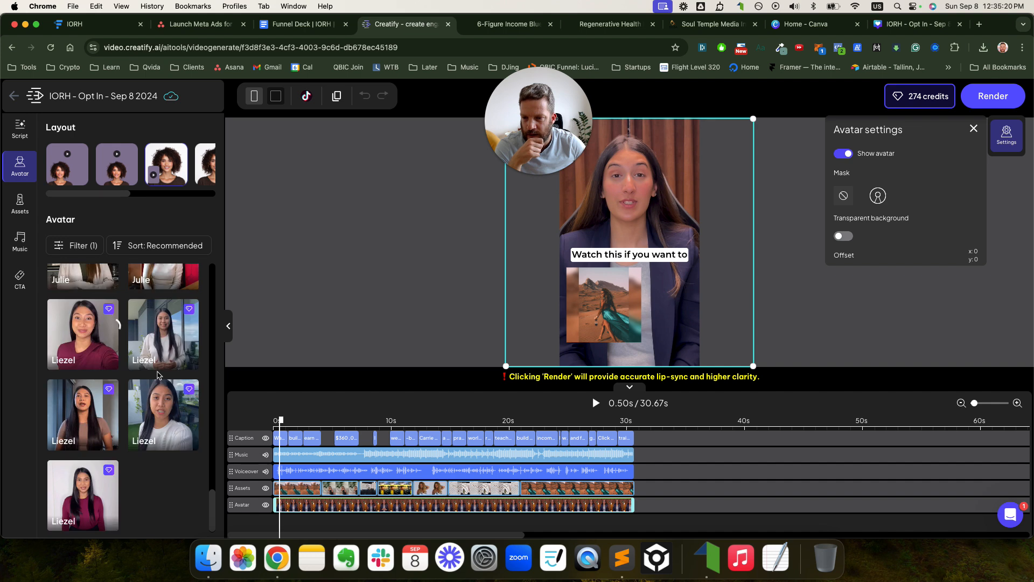
pyautogui.scroll(-5, 158, 376)
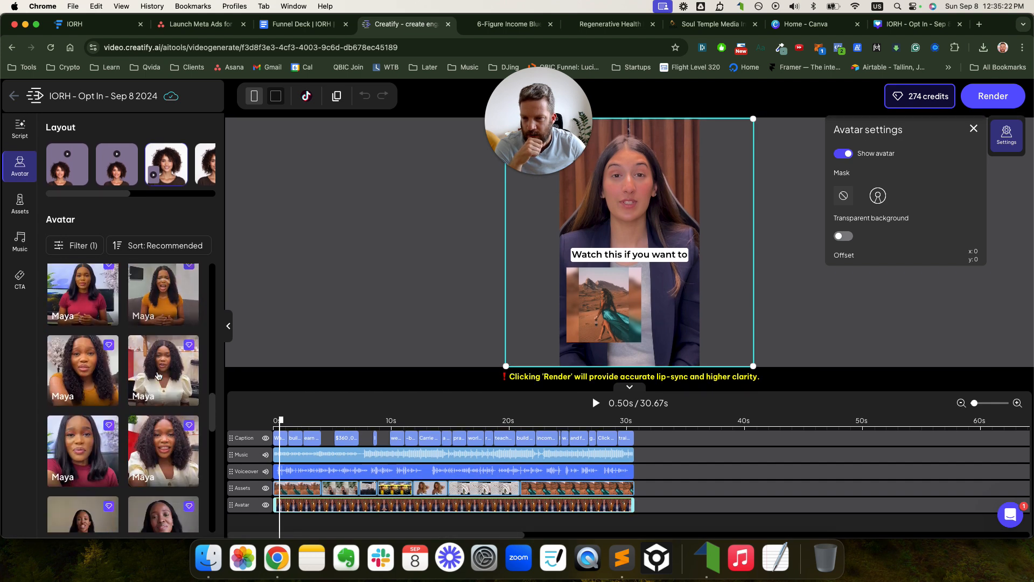
pyautogui.scroll(-3, 158, 375)
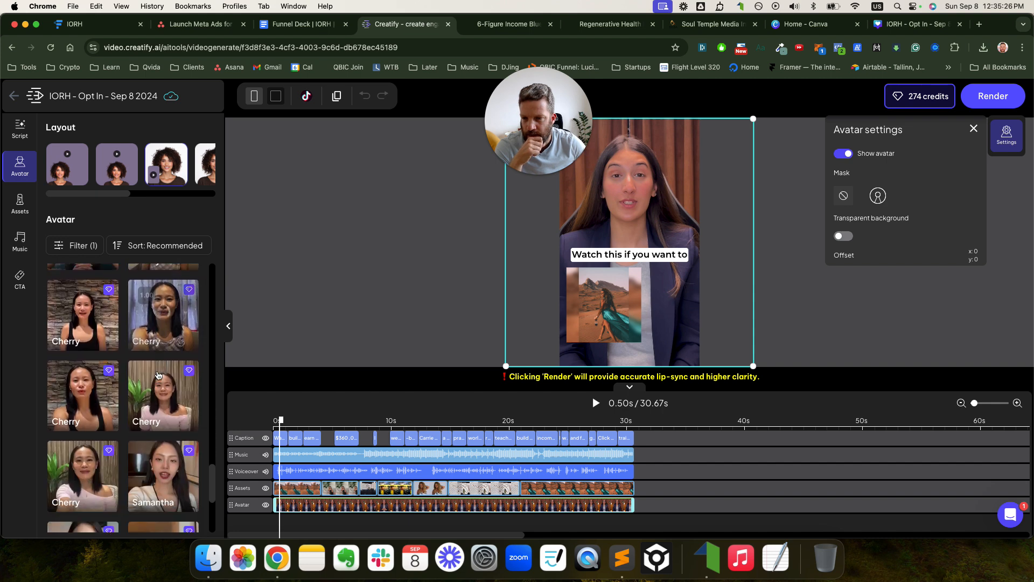
pyautogui.scroll(-1, 158, 376)
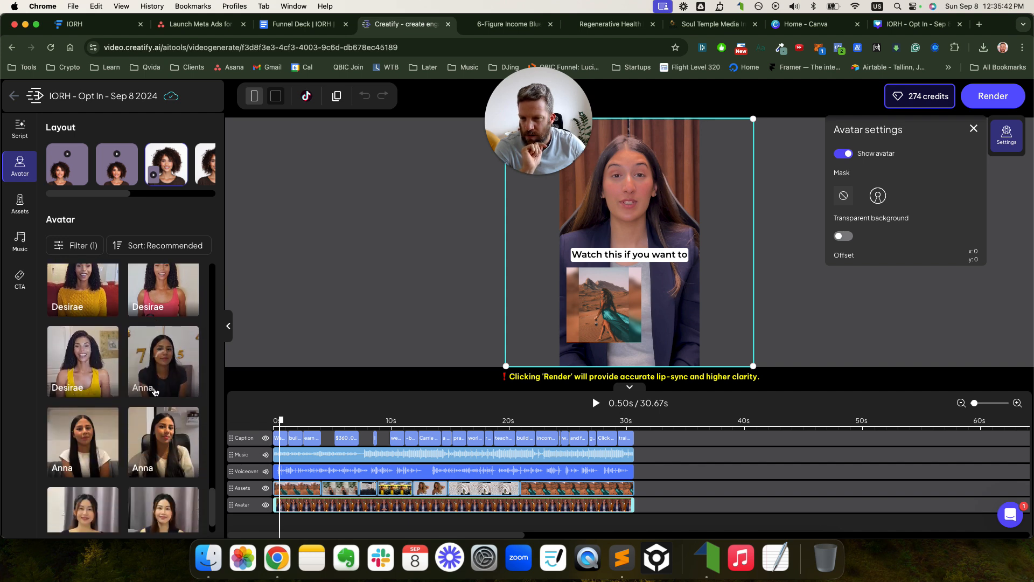
pyautogui.scroll(-3, 155, 392)
pyautogui.scroll(-1, 155, 391)
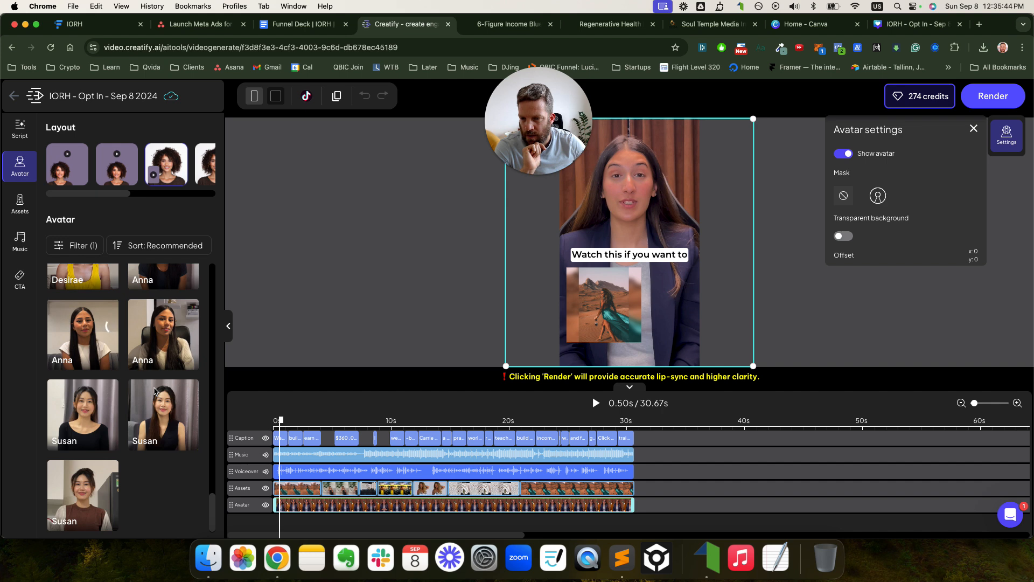
pyautogui.scroll(-5, 155, 391)
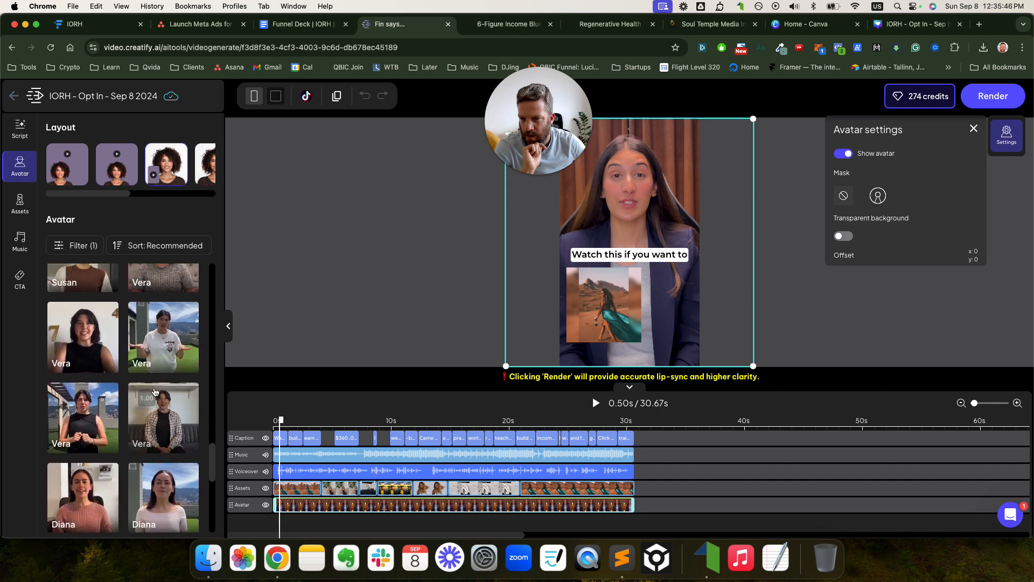
pyautogui.scroll(-5, 155, 391)
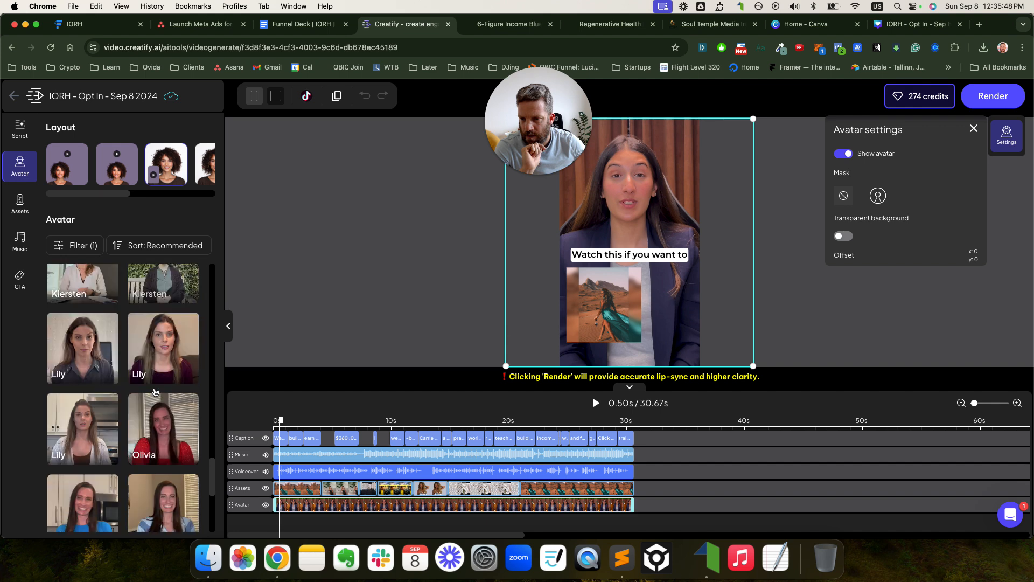
pyautogui.scroll(-5, 155, 392)
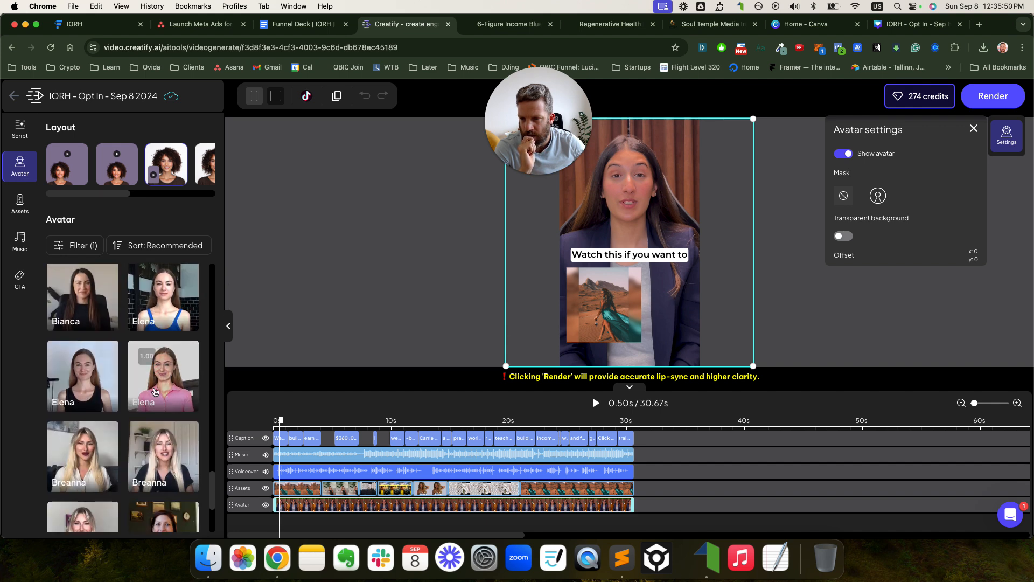
pyautogui.scroll(-2, 155, 392)
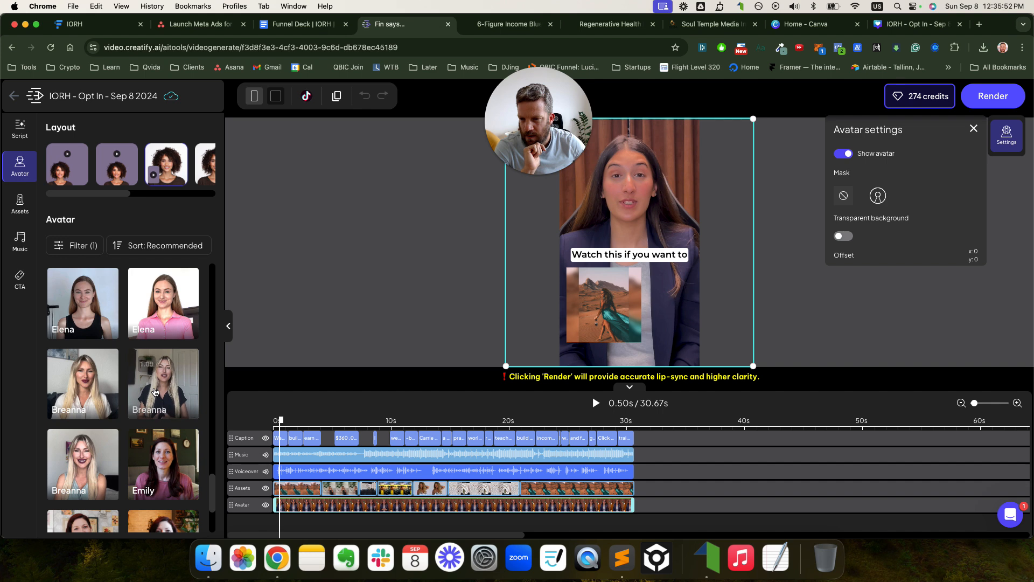
pyautogui.scroll(-4, 155, 392)
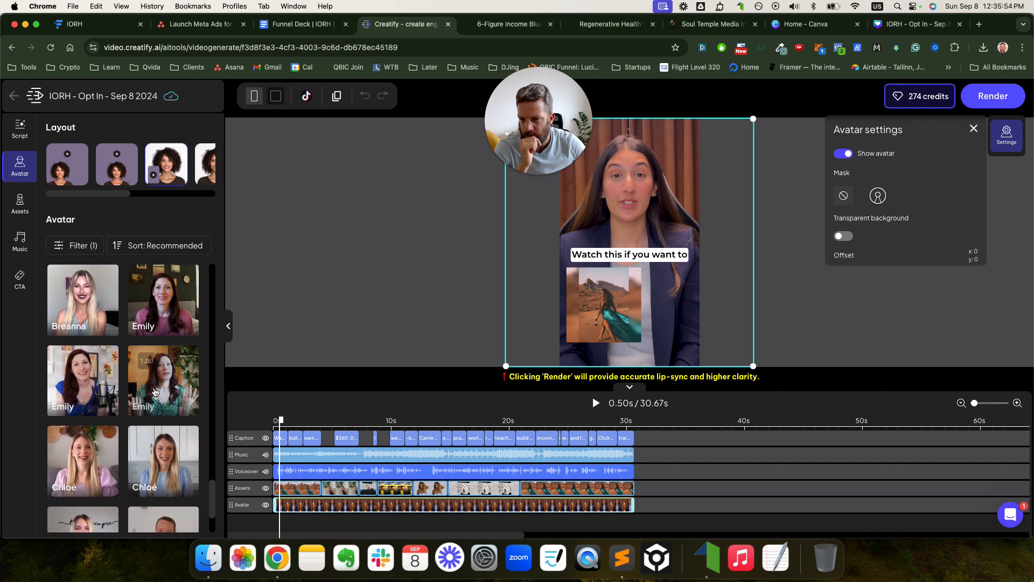
pyautogui.scroll(-2, 106, 397)
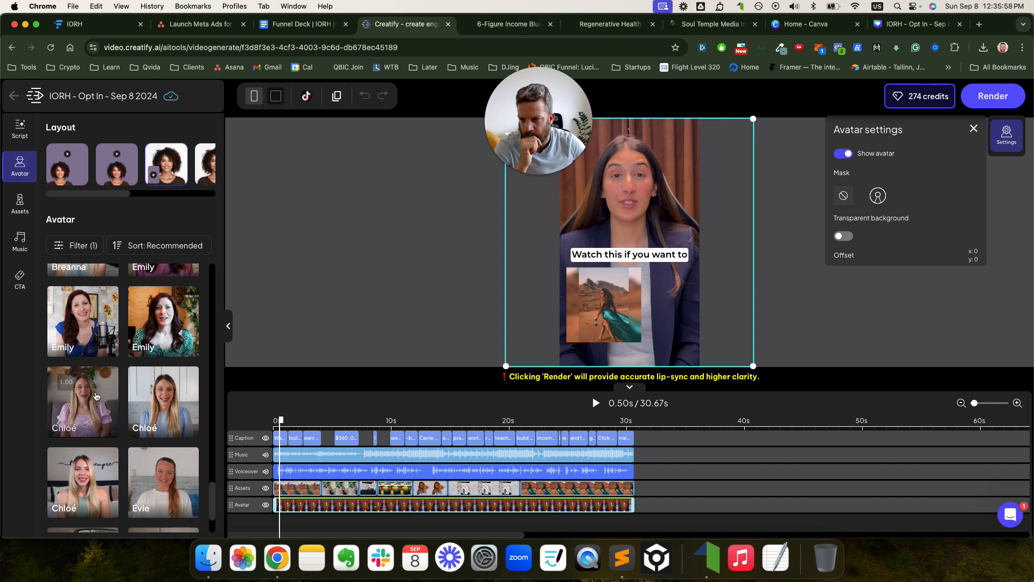
pyautogui.click(96, 397)
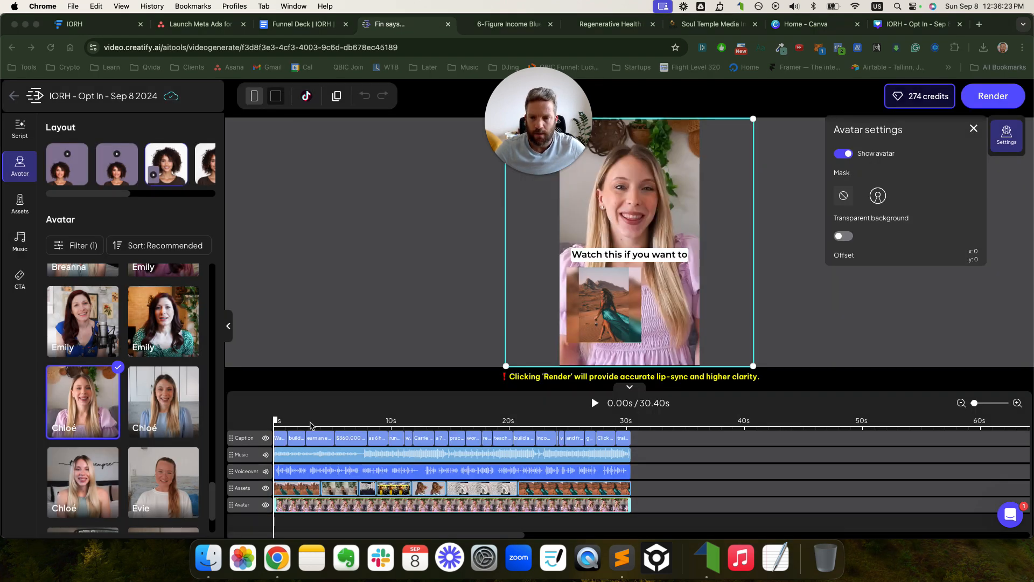
pyautogui.click(300, 411)
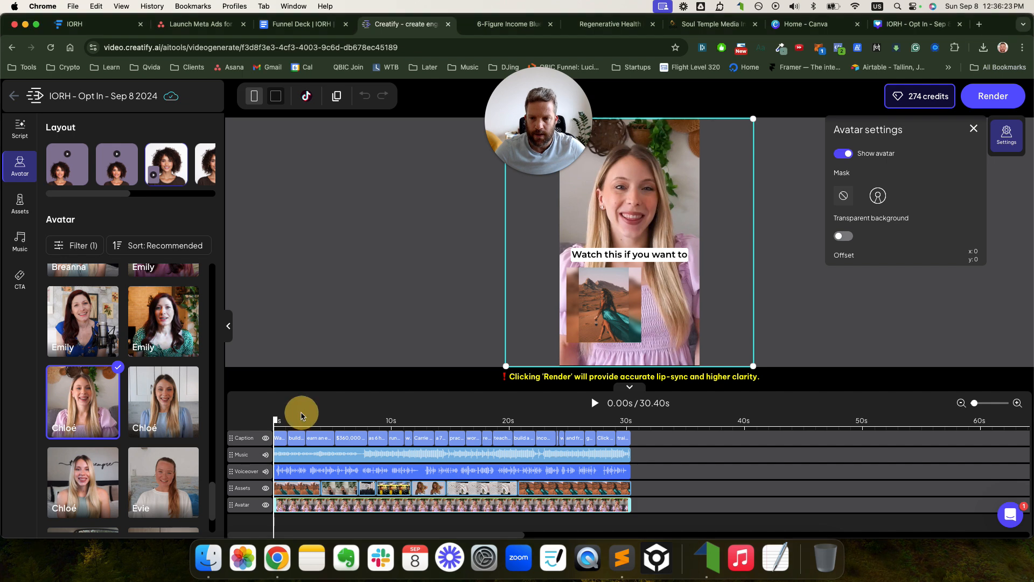
pyautogui.press('space')
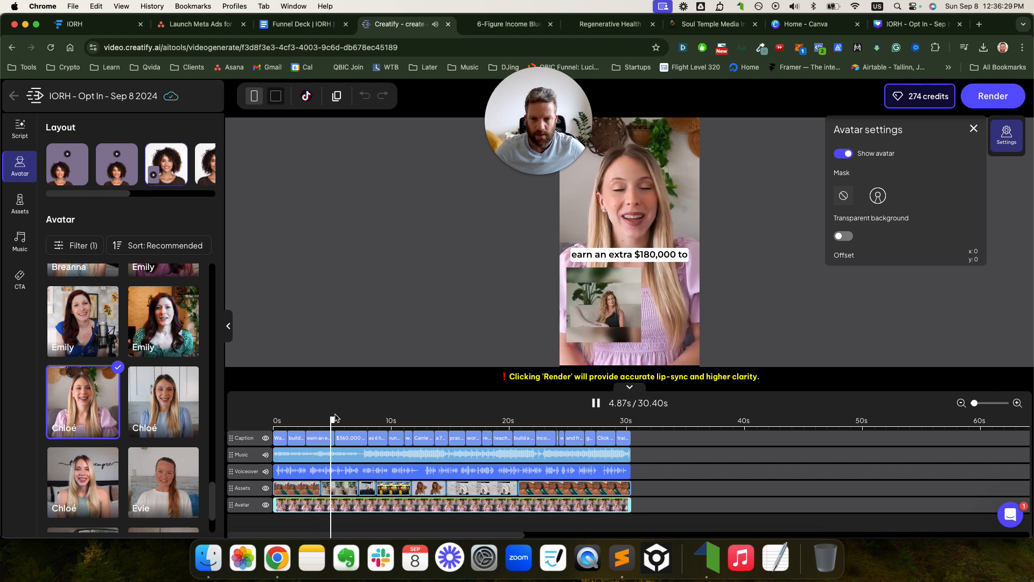
pyautogui.press('space')
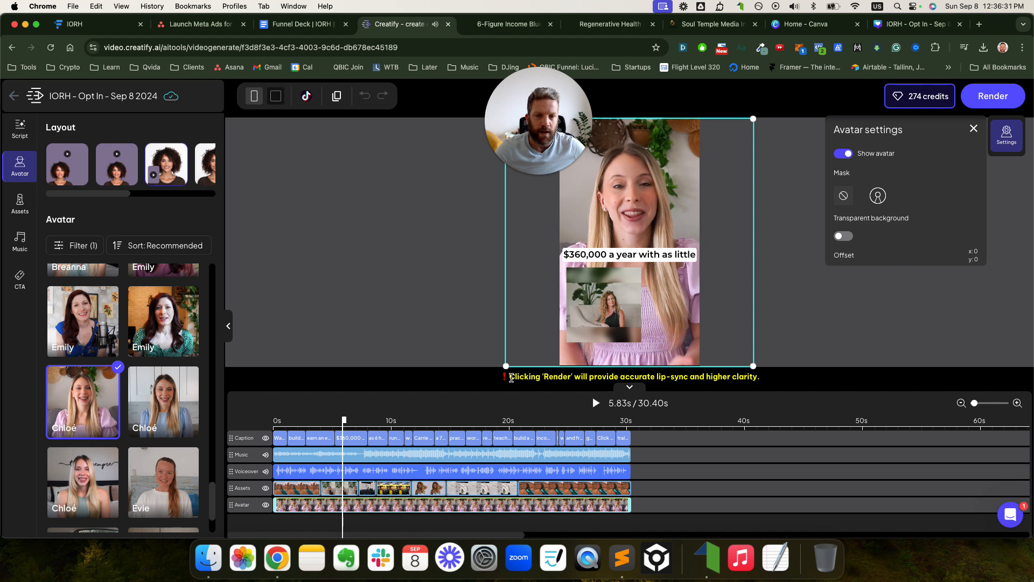
pyautogui.moveTo(511, 376); pyautogui.dragTo(761, 378)
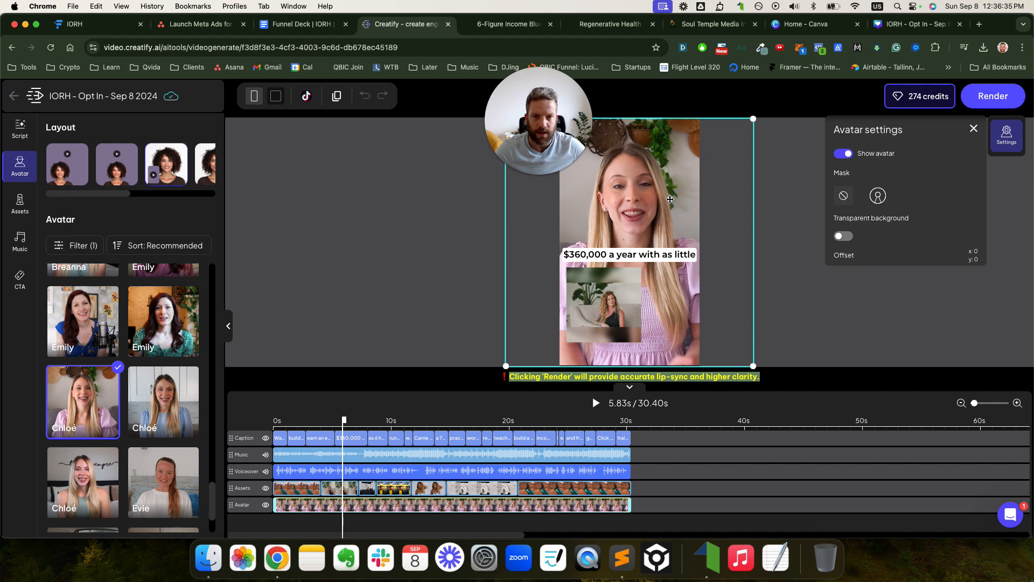
pyautogui.moveTo(539, 121); pyautogui.dragTo(1, 490)
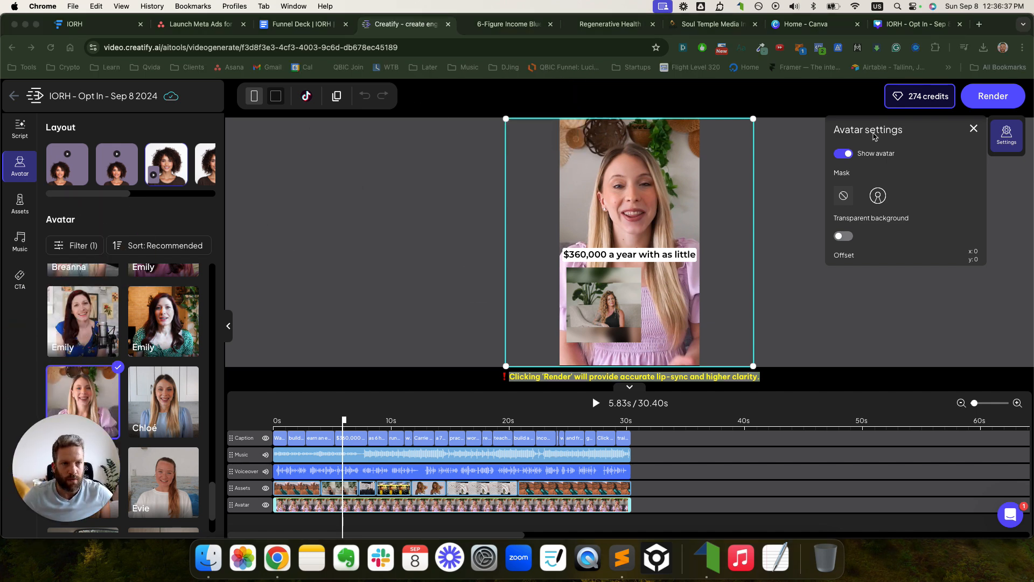
pyautogui.click(993, 97)
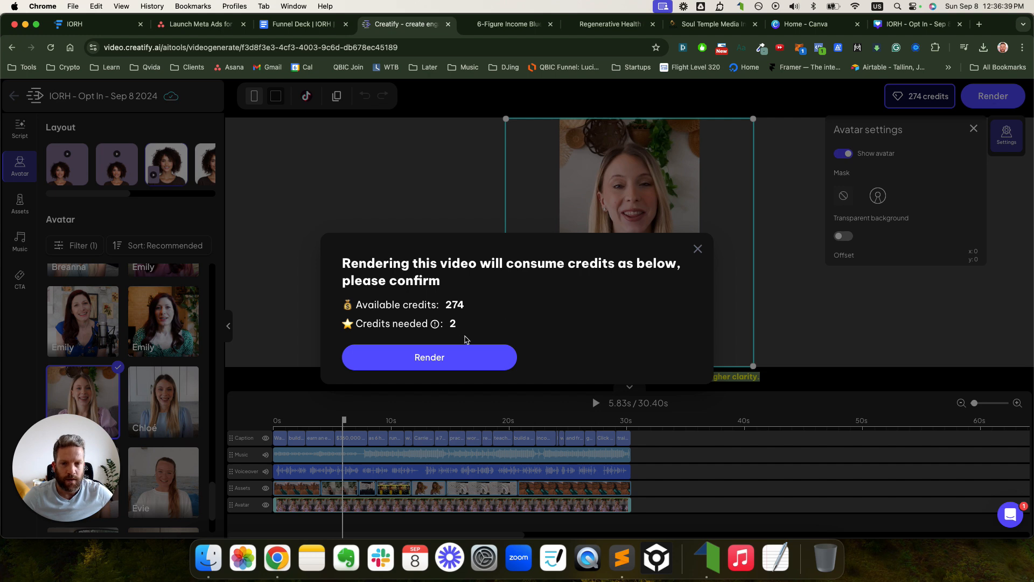
# - Confirm the 2-credit render and save Video Hook 2 (18.2 MB) into Downloads
pyautogui.click(448, 352)
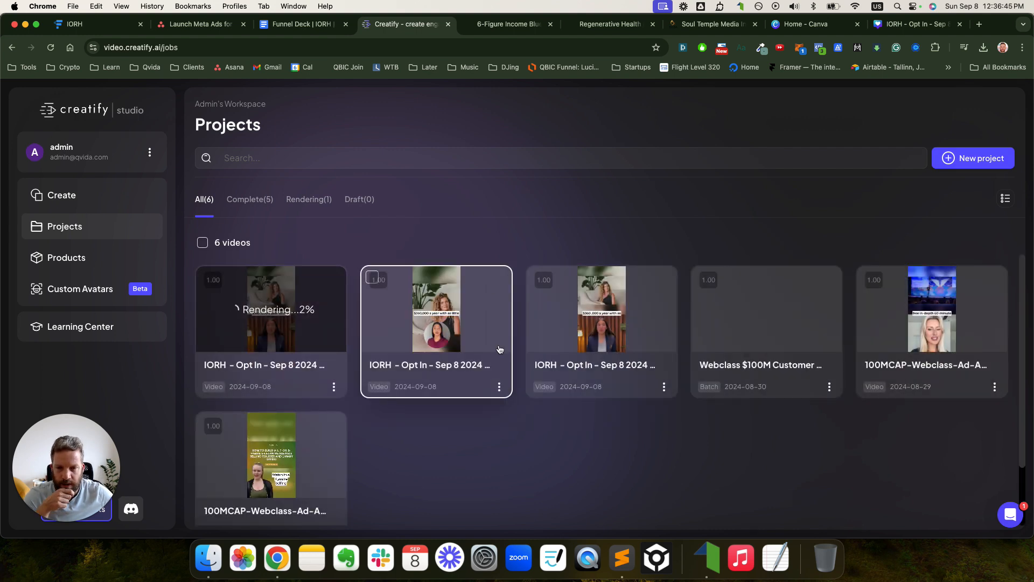
pyautogui.click(499, 387)
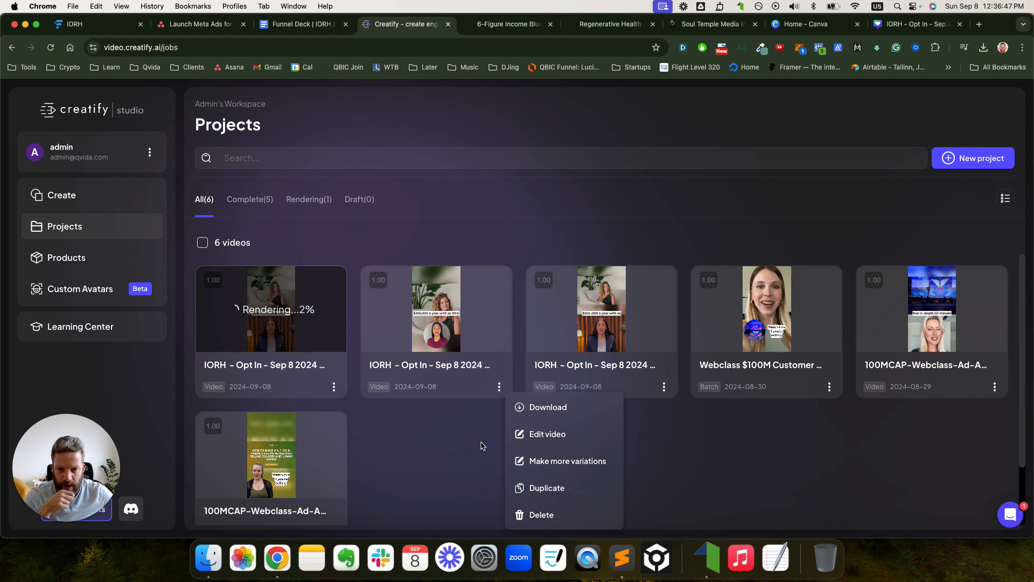
pyautogui.click(528, 407)
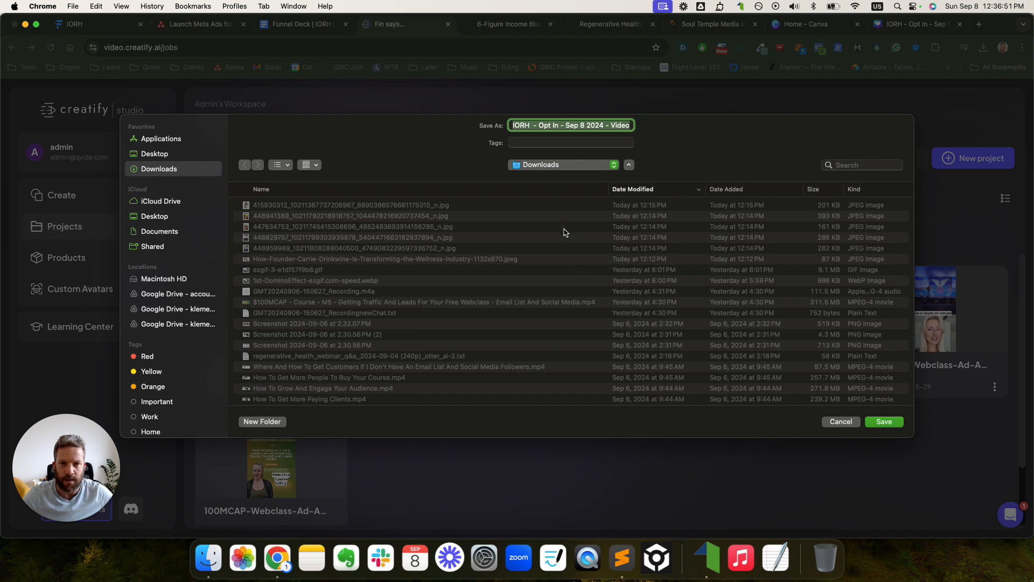
pyautogui.click(579, 127)
pyautogui.moveTo(579, 127); pyautogui.dragTo(635, 127)
pyautogui.click(884, 422)
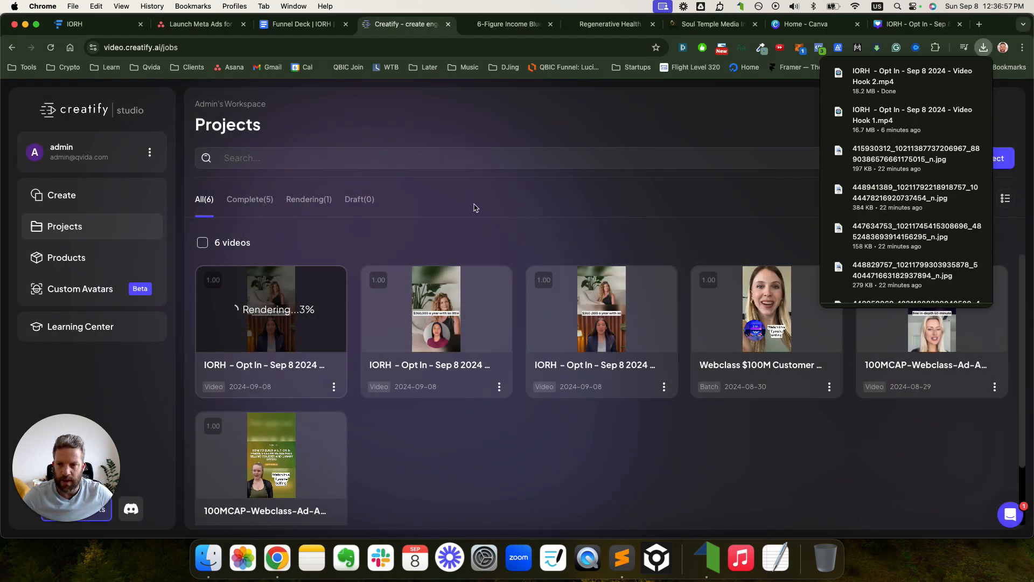
pyautogui.click(913, 24)
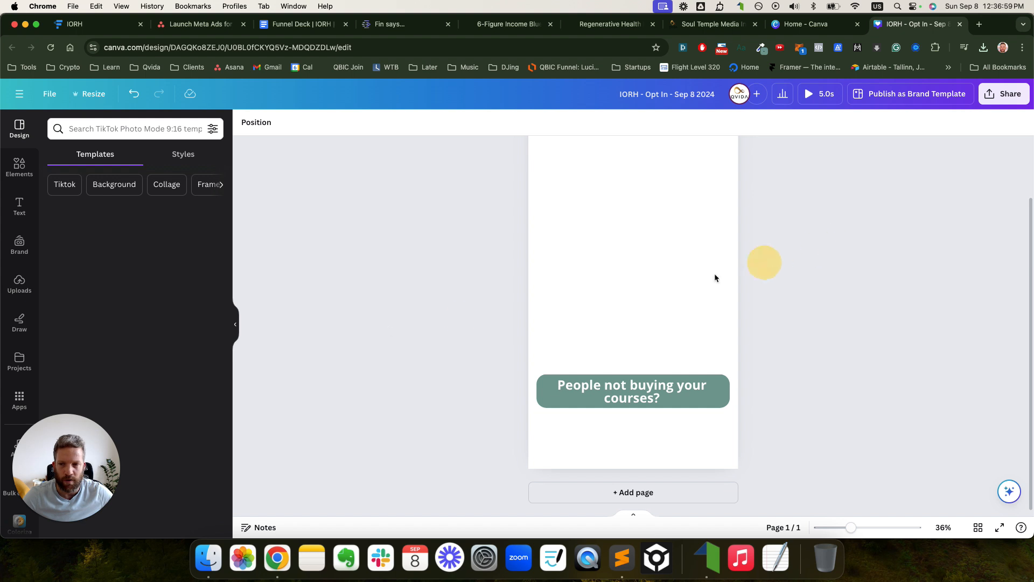
pyautogui.moveTo(110, 425); pyautogui.dragTo(985, 163)
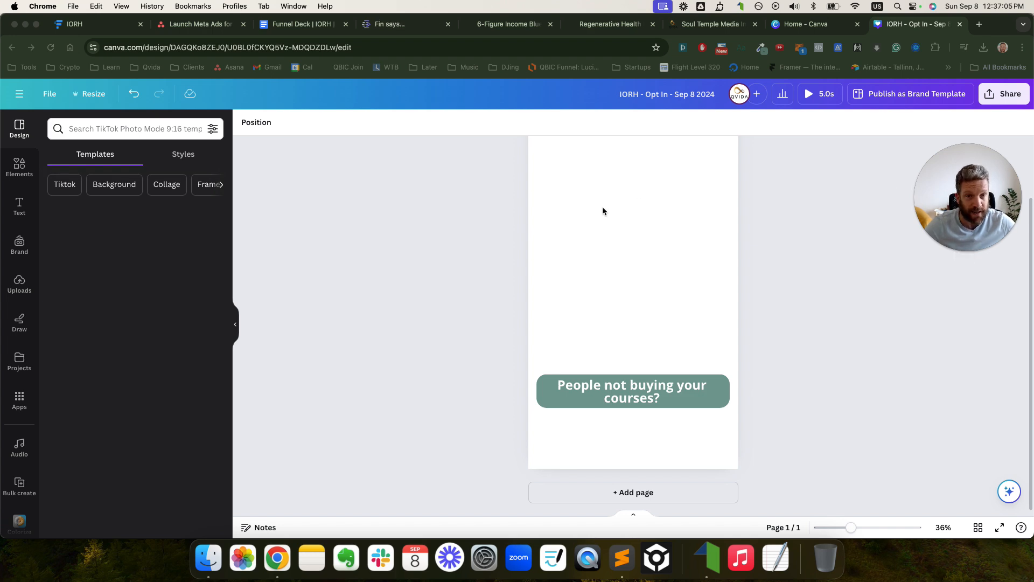
pyautogui.click(304, 26)
pyautogui.scroll(7, 472, 293)
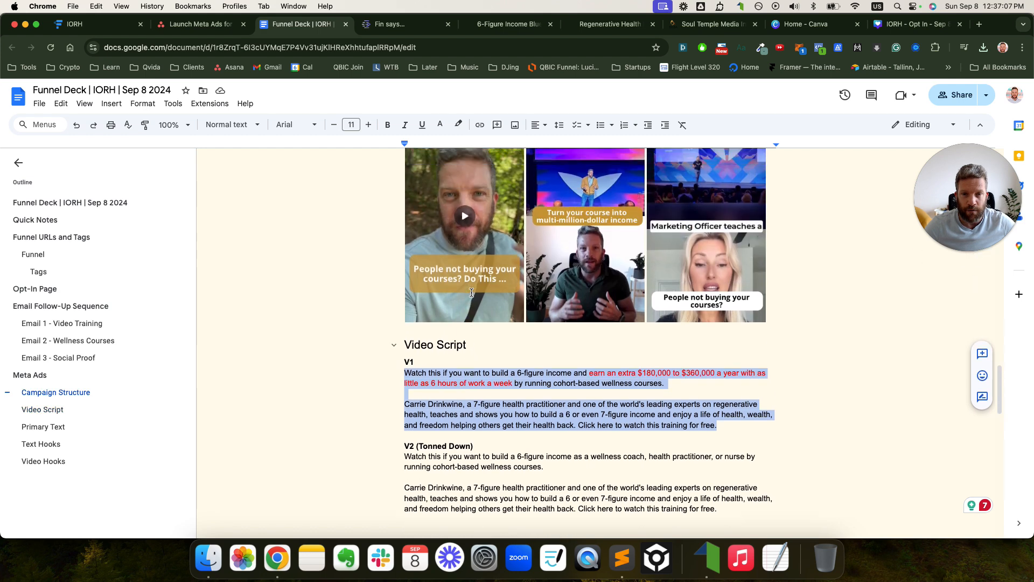
pyautogui.click(476, 280)
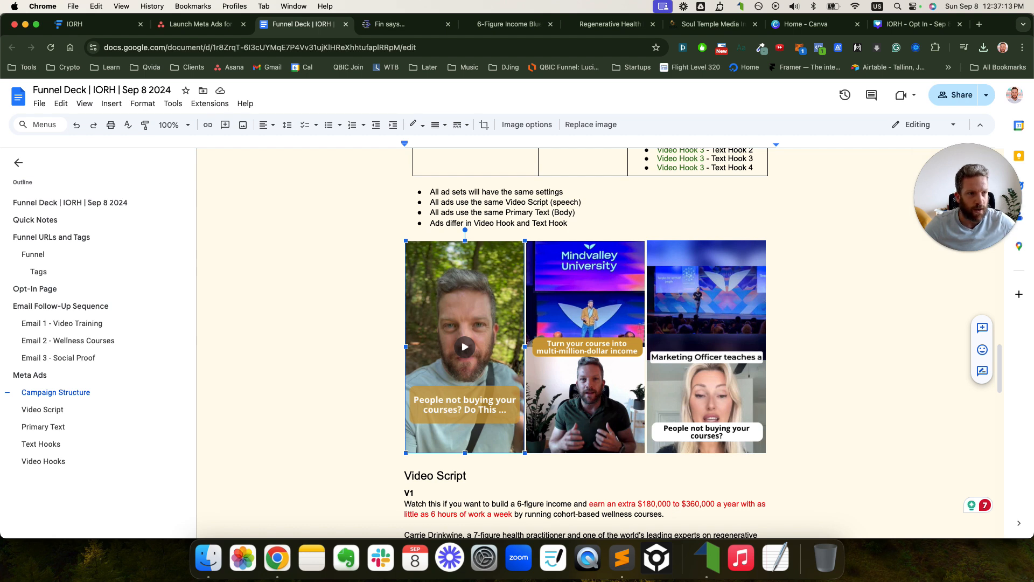
pyautogui.moveTo(434, 378)
pyautogui.mouseDown()
pyautogui.moveTo(409, 396)
pyautogui.moveTo(490, 433)
pyautogui.moveTo(465, 379)
pyautogui.mouseUp()
pyautogui.moveTo(541, 343)
pyautogui.mouseDown()
pyautogui.moveTo(533, 352)
pyautogui.moveTo(636, 350)
pyautogui.moveTo(571, 343)
pyautogui.mouseUp()
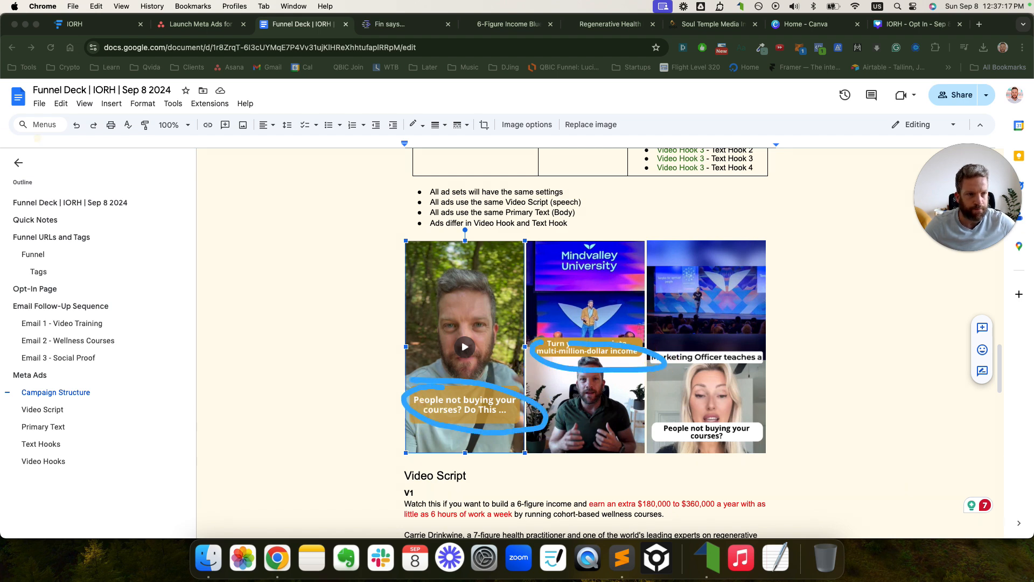
pyautogui.click(915, 27)
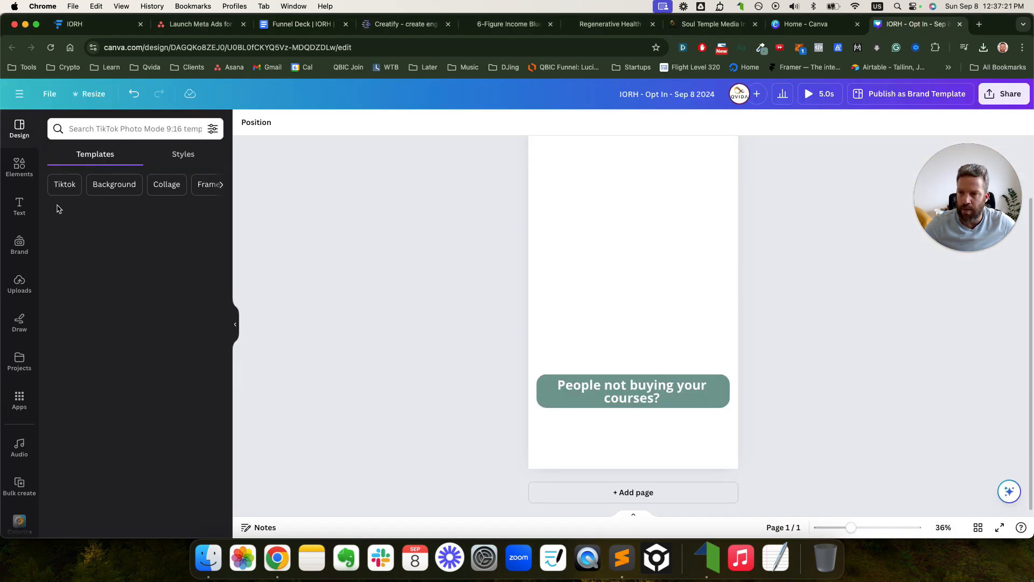
# - Upload Video Hook 1.mp4 and Video Hook 2.mp4 to Canva's Uploads
pyautogui.click(19, 284)
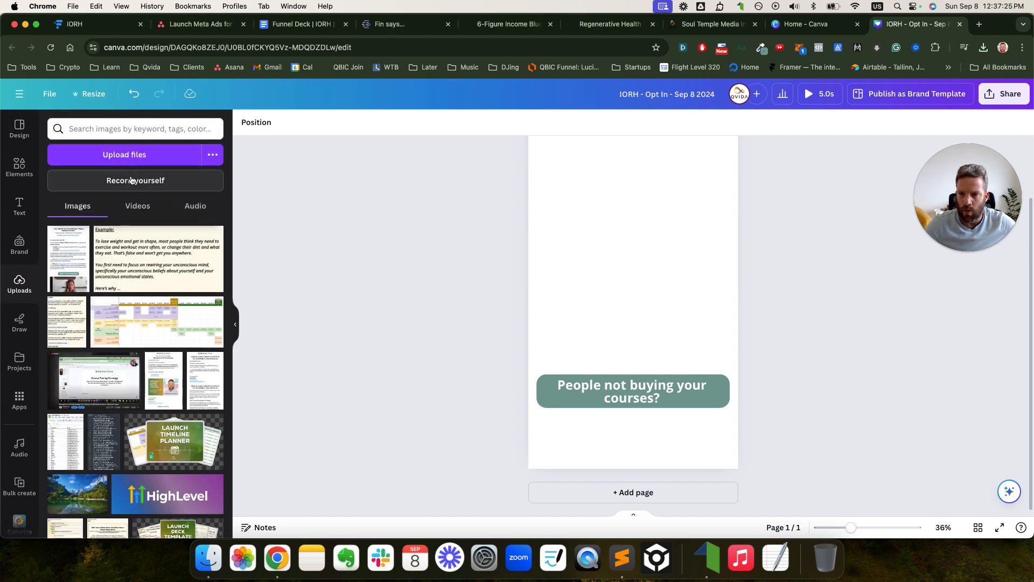
pyautogui.click(132, 153)
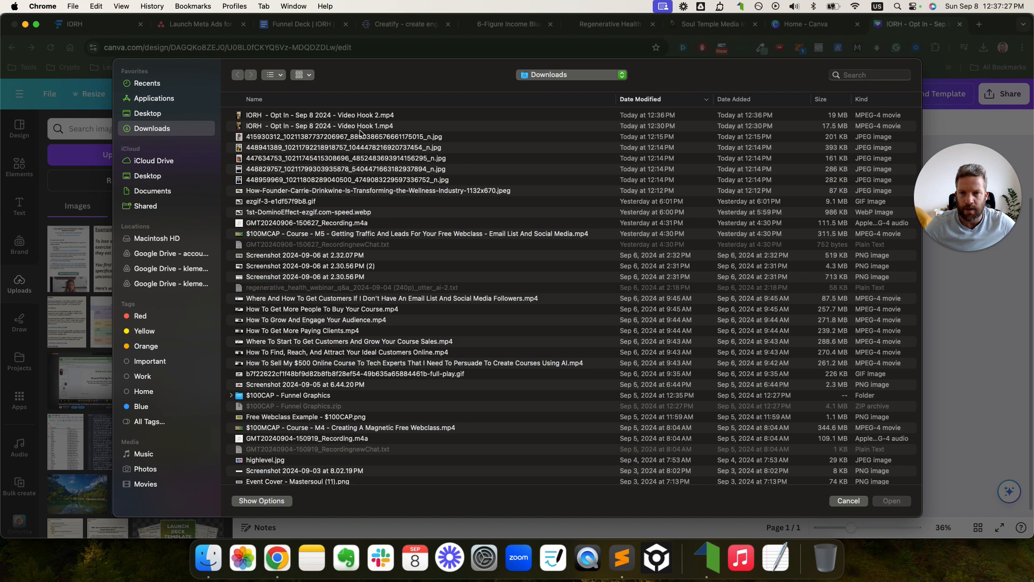
pyautogui.click(361, 128)
pyautogui.keyDown('shift'); pyautogui.click(361, 114); pyautogui.keyUp('shift')
pyautogui.click(891, 501)
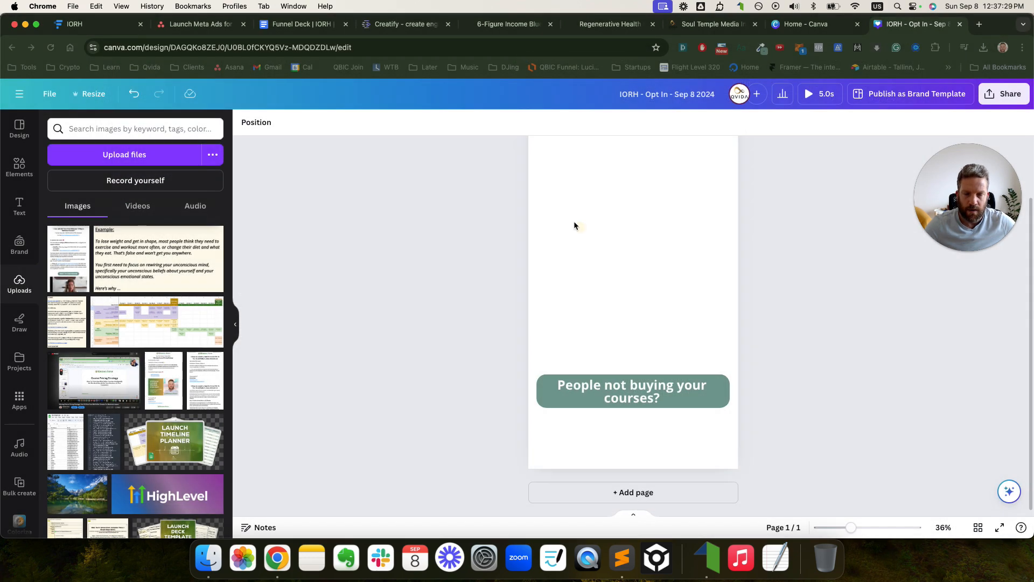
pyautogui.scroll(2, 579, 221)
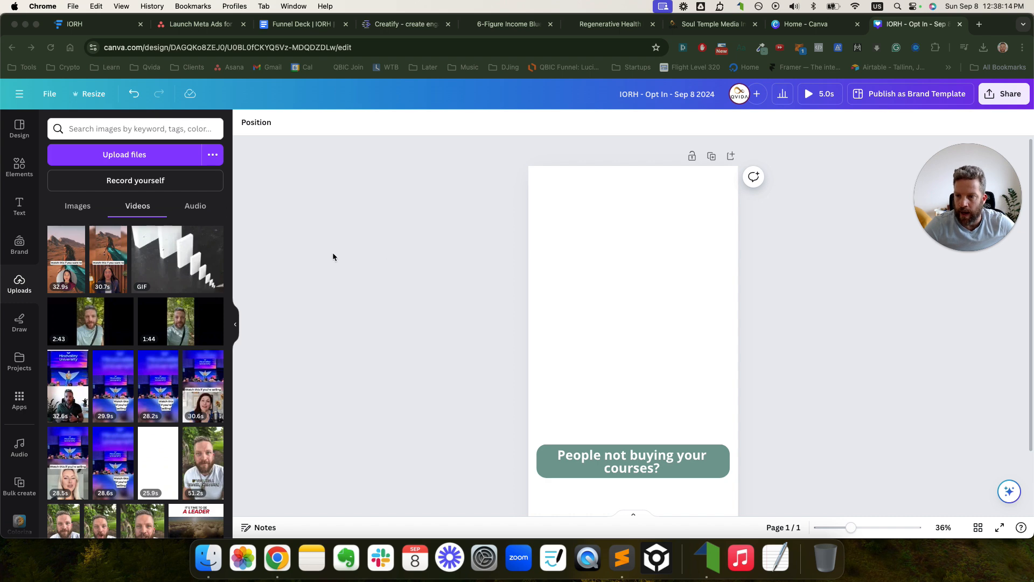
# - Place the 30.7s video clip onto the design page
pyautogui.click(499, 274)
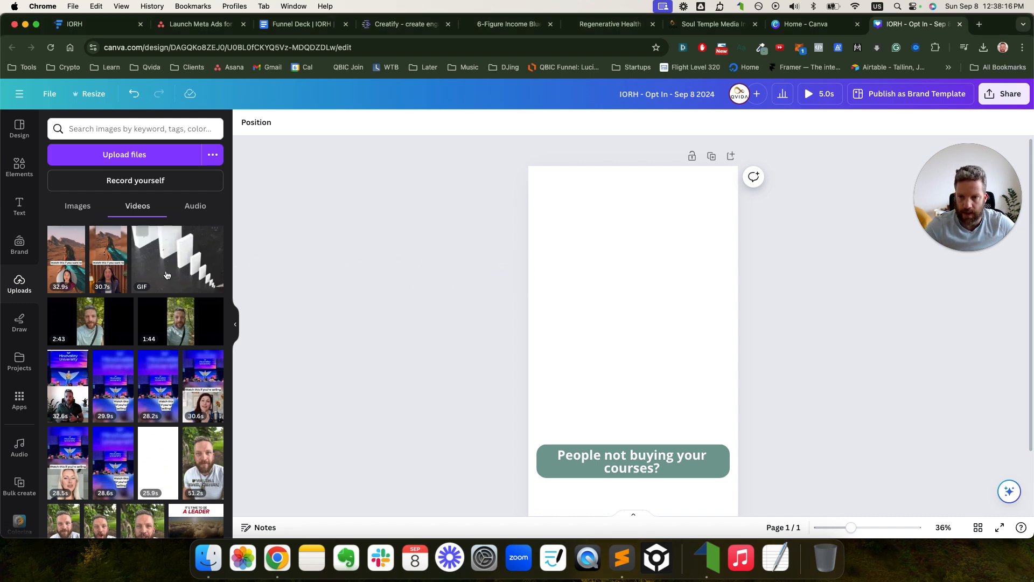
pyautogui.moveTo(114, 240); pyautogui.dragTo(441, 300)
pyautogui.moveTo(566, 261); pyautogui.dragTo(579, 256)
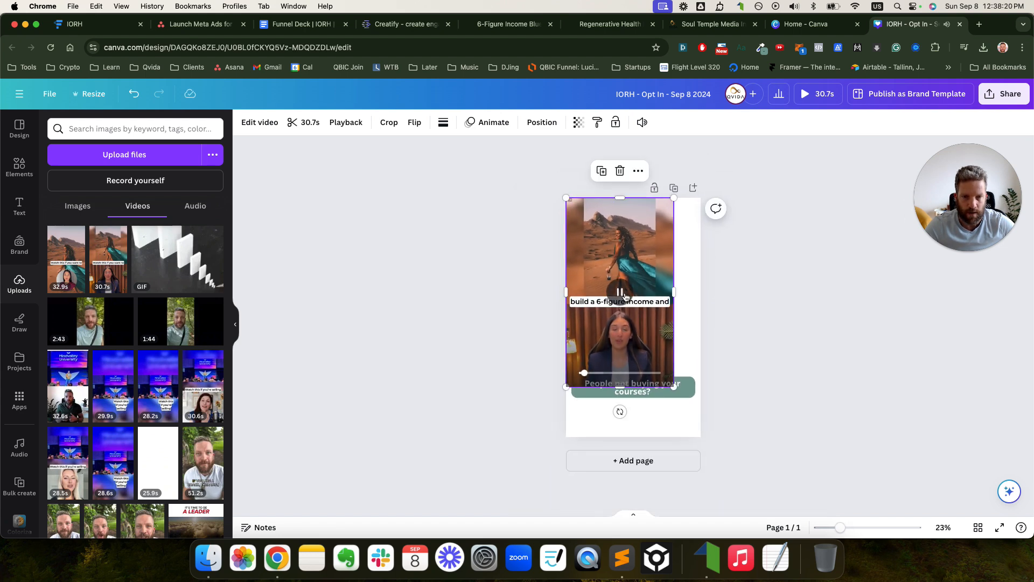
# - Pause the video and enlarge it to fill the whole page
pyautogui.click(625, 296)
pyautogui.moveTo(675, 386); pyautogui.dragTo(702, 437)
pyautogui.click(778, 429)
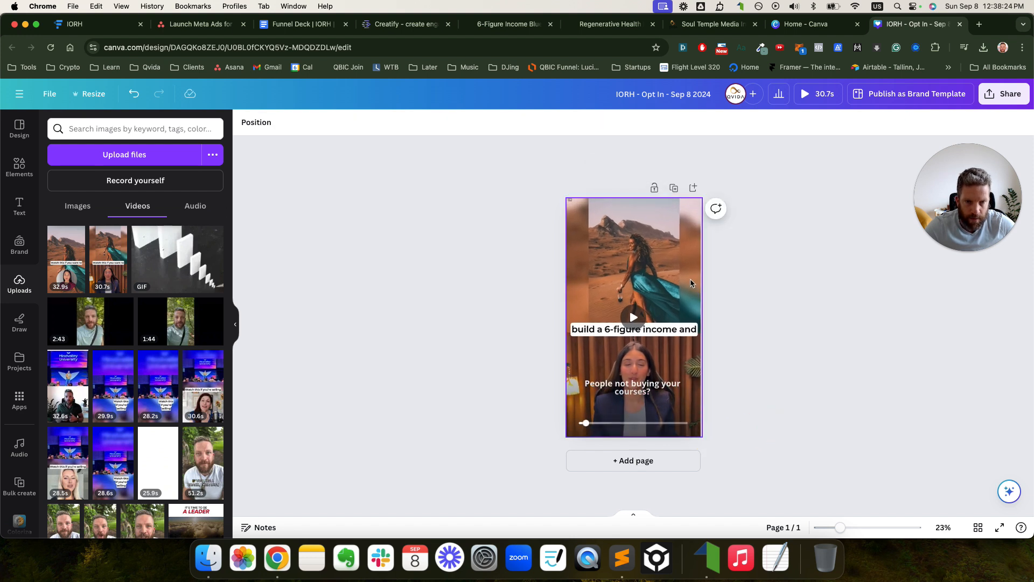
pyautogui.click(692, 283)
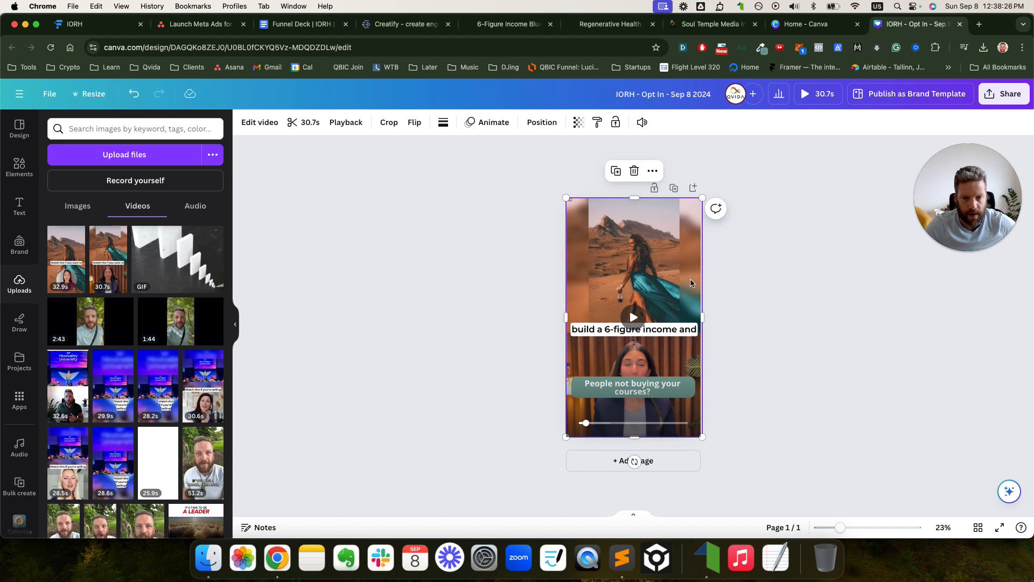
pyautogui.click(796, 351)
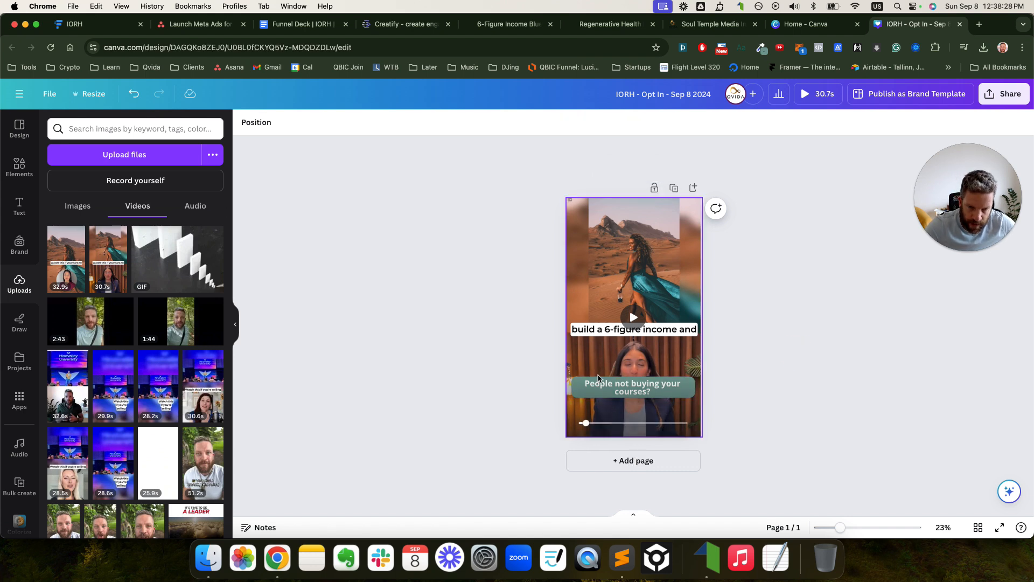
# - Shift the caption and green box slightly lower, then duplicate the page
pyautogui.click(590, 389)
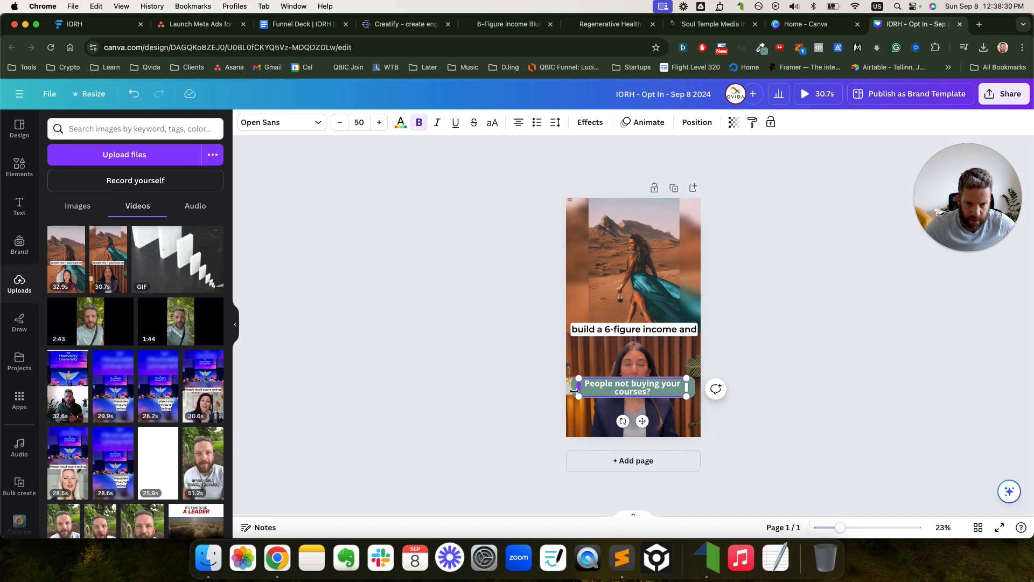
pyautogui.click(519, 374)
pyautogui.click(574, 389)
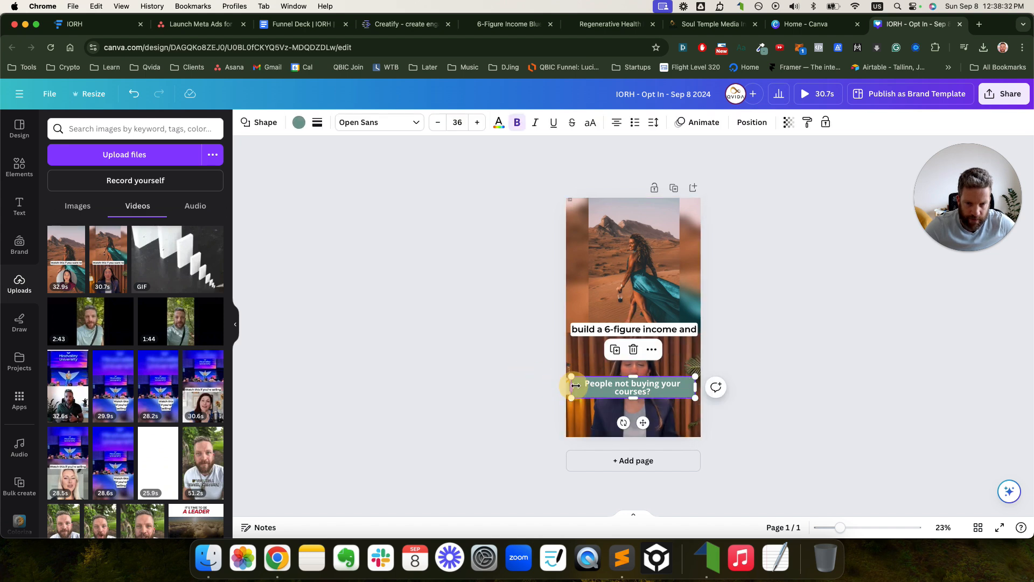
pyautogui.keyDown('shift'); pyautogui.click(597, 390); pyautogui.keyUp('shift')
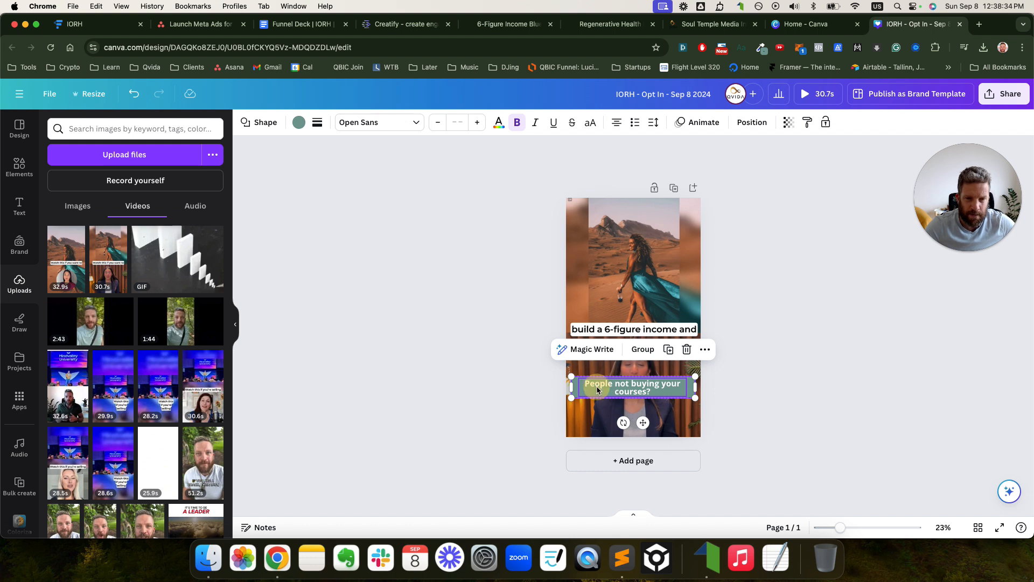
pyautogui.moveTo(598, 389)
pyautogui.mouseDown()
pyautogui.moveTo(596, 238)
pyautogui.moveTo(598, 397)
pyautogui.mouseUp()
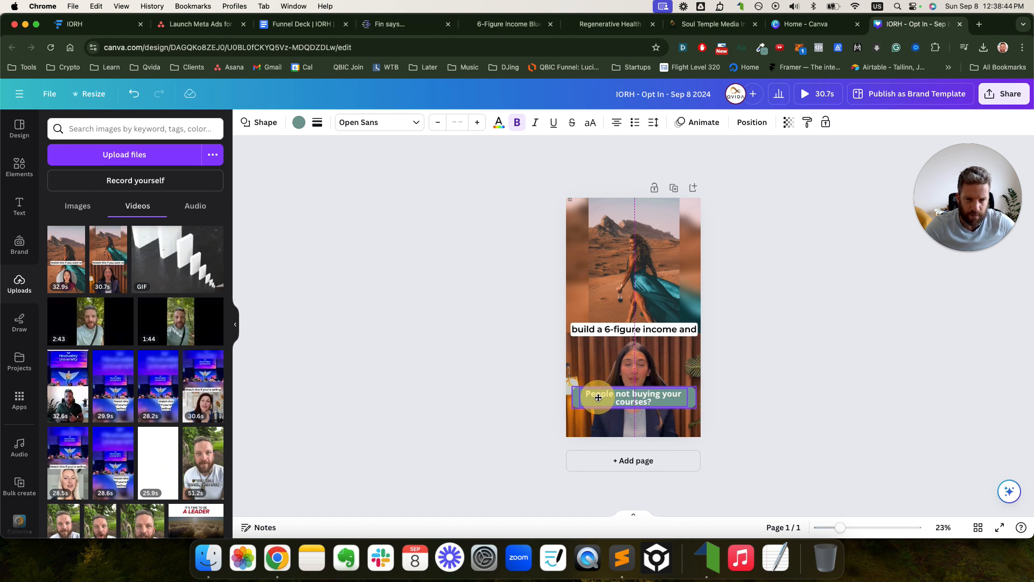
pyautogui.click(736, 397)
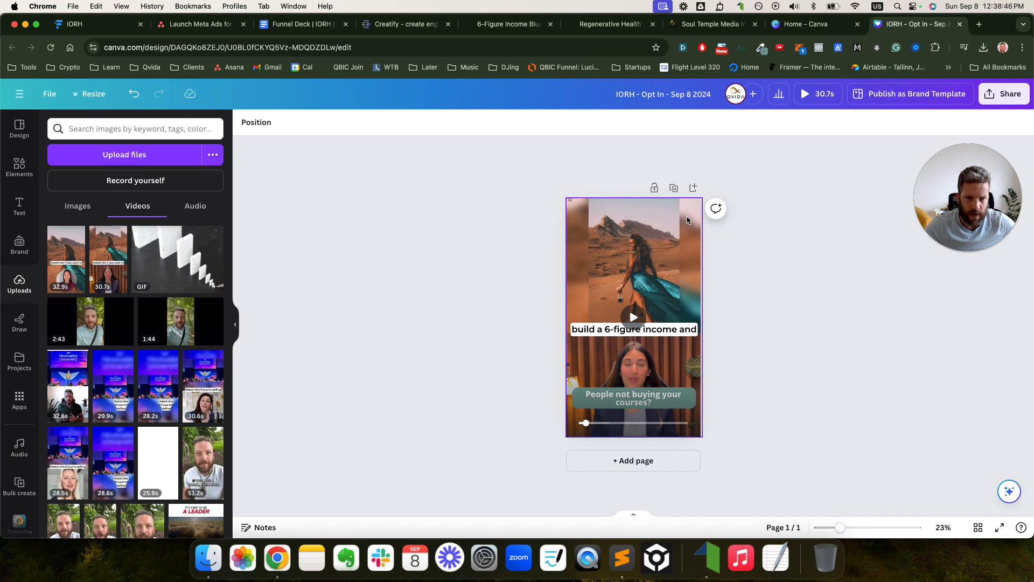
pyautogui.click(674, 189)
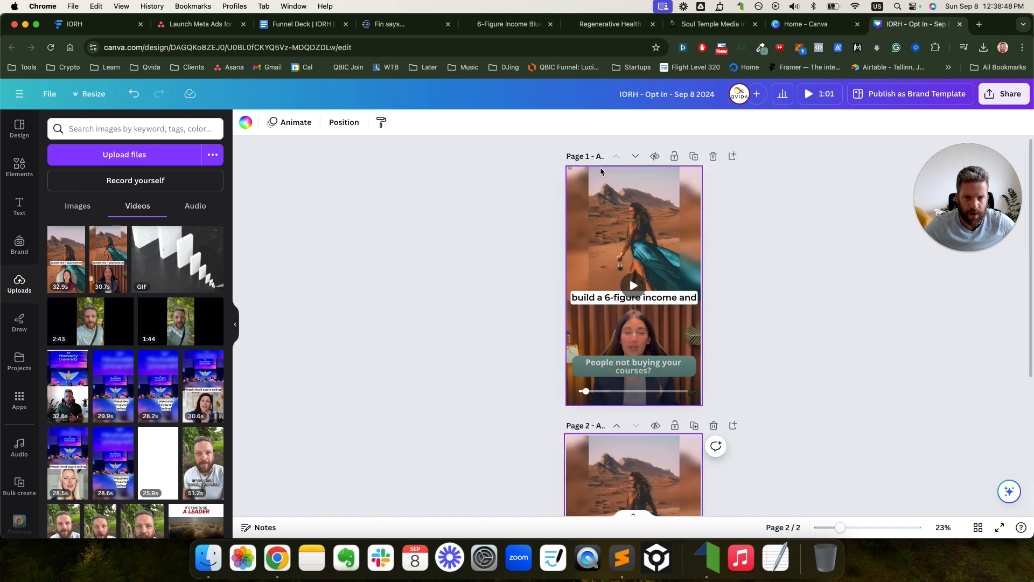
# - Zoom to about 59% and start retitling Page 1, typing 'IOR' over 'AI Avatar - VH 3 - TH 2'
pyautogui.moveTo(840, 527); pyautogui.dragTo(864, 528)
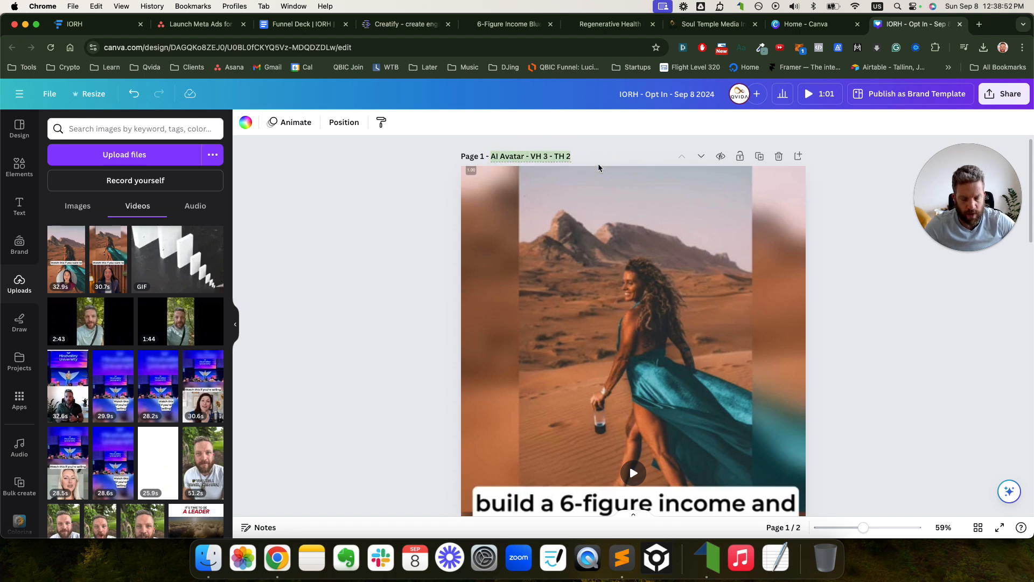
pyautogui.write('IORH')
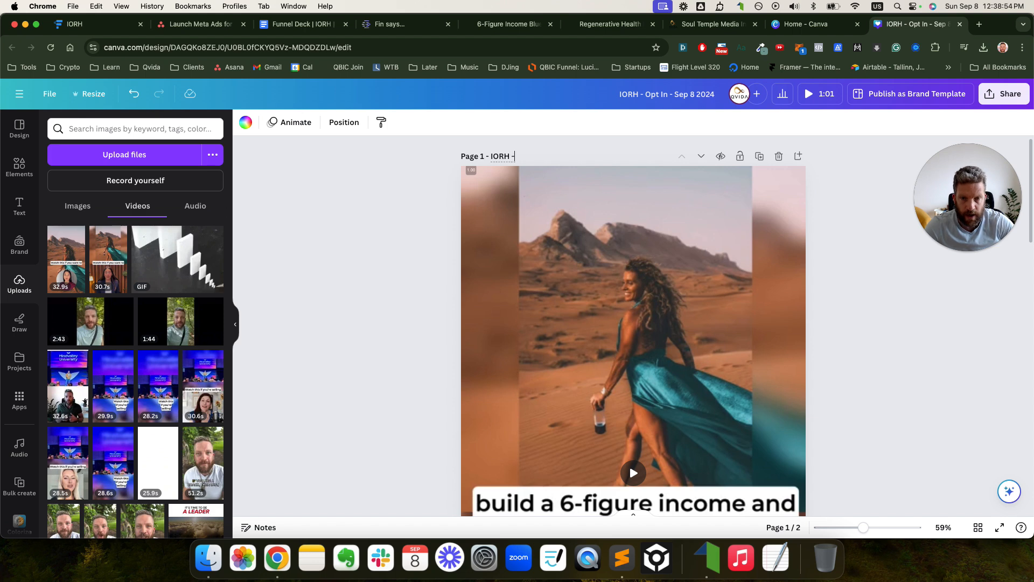
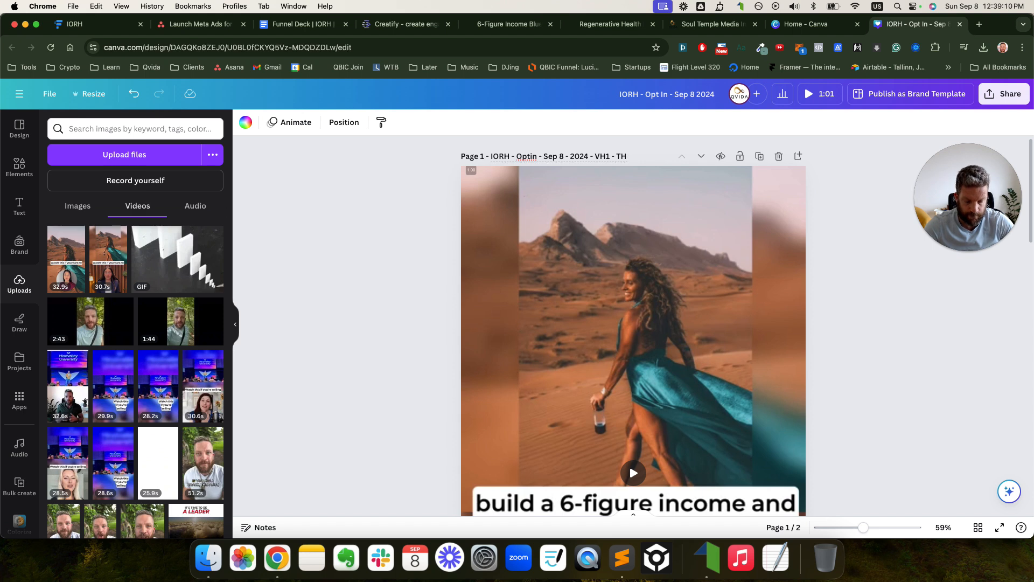
# - Copy the page title and duplicate page 2 into a third page, enlarging the grid to about 31%
pyautogui.press('super+a')
pyautogui.press('super+c')
pyautogui.scroll(-6, 684, 246)
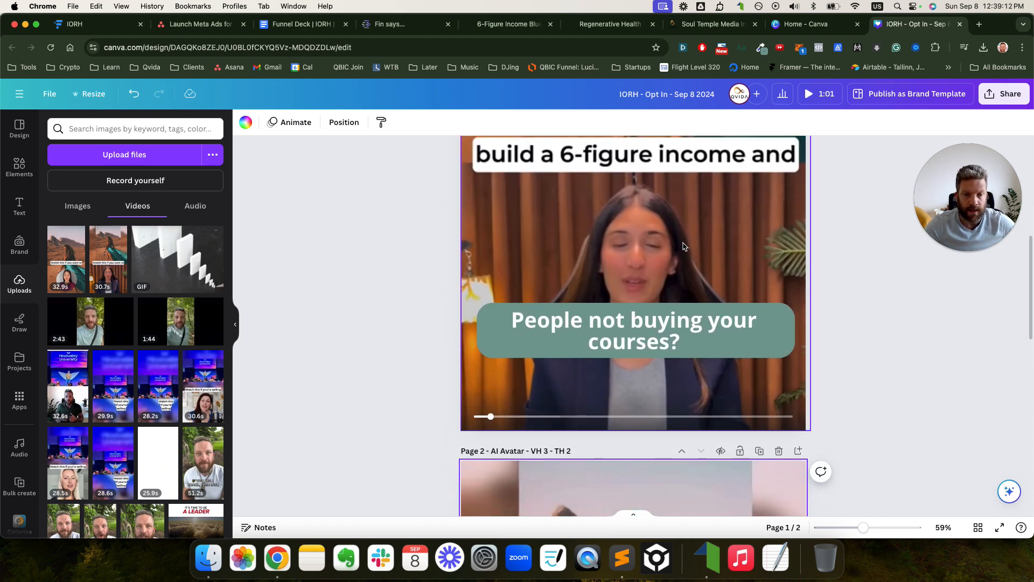
pyautogui.scroll(-5, 684, 247)
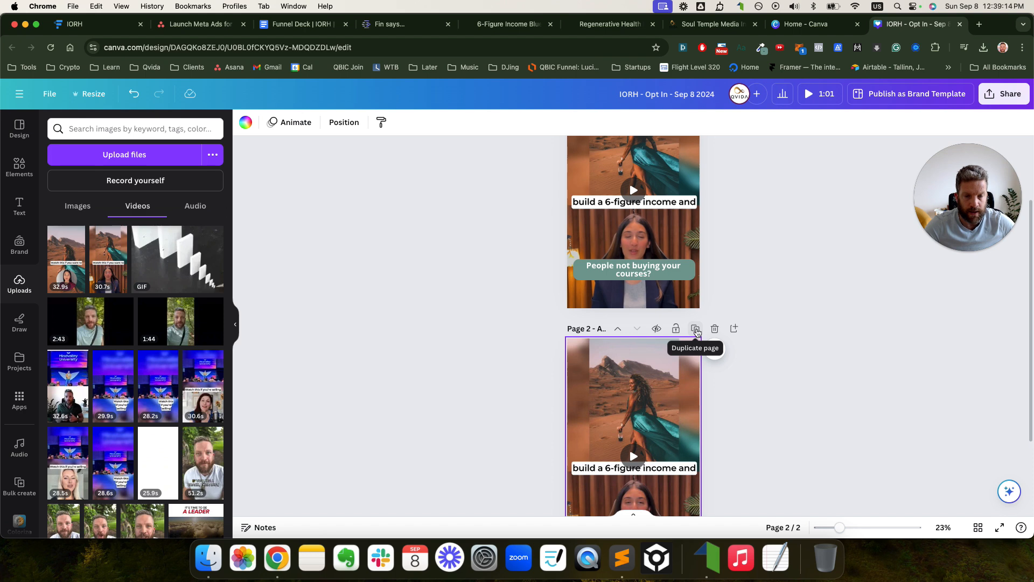
pyautogui.click(693, 331)
pyautogui.scroll(10, 675, 297)
pyautogui.scroll(-4, 646, 369)
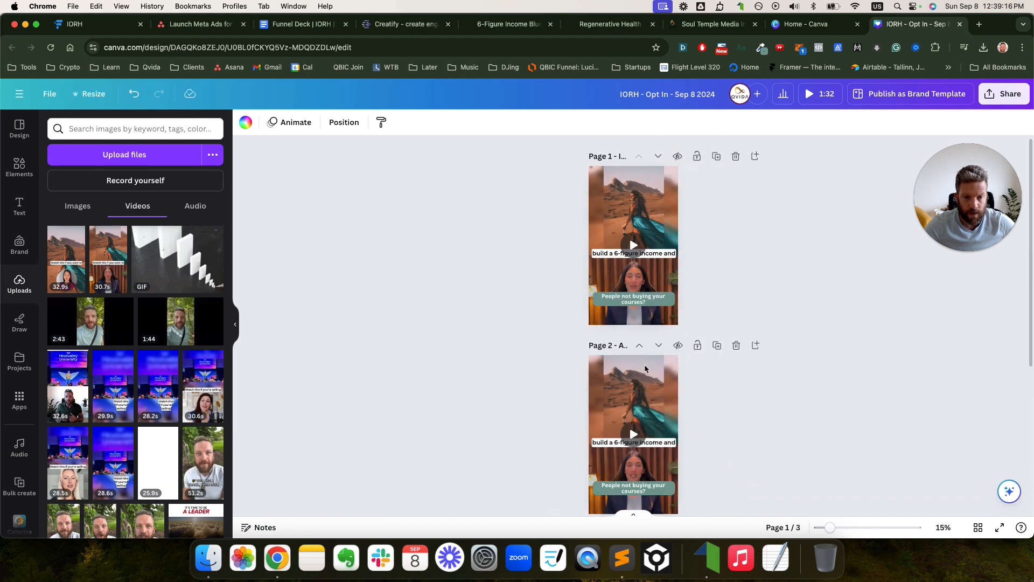
pyautogui.moveTo(822, 532); pyautogui.dragTo(845, 531)
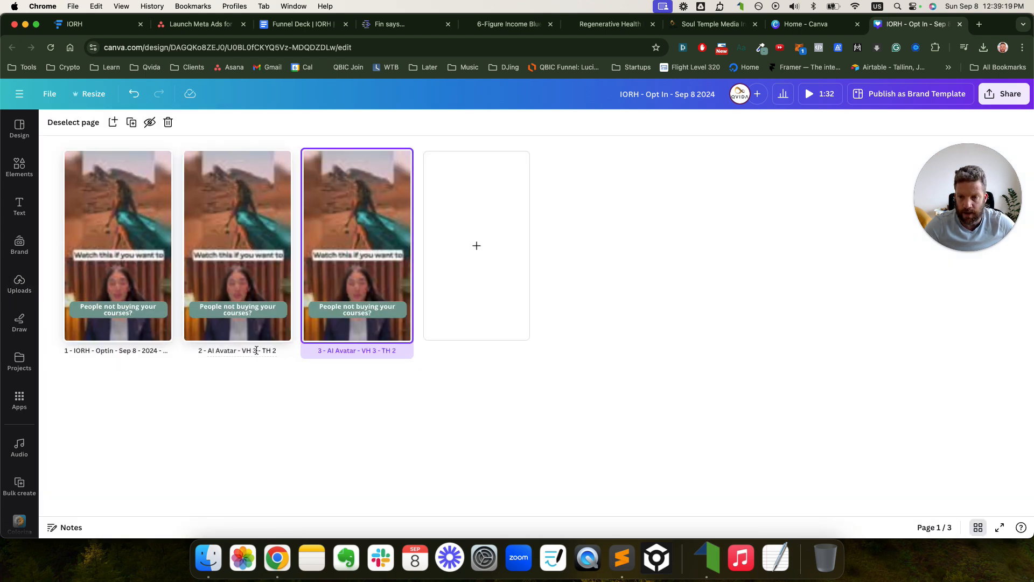
# - Retitle pages 2 and 3 with page 1's 'IORH - Optin - Sep 8 - 2024' title, ending page 2 with TH2
pyautogui.click(256, 352)
pyautogui.click(134, 351)
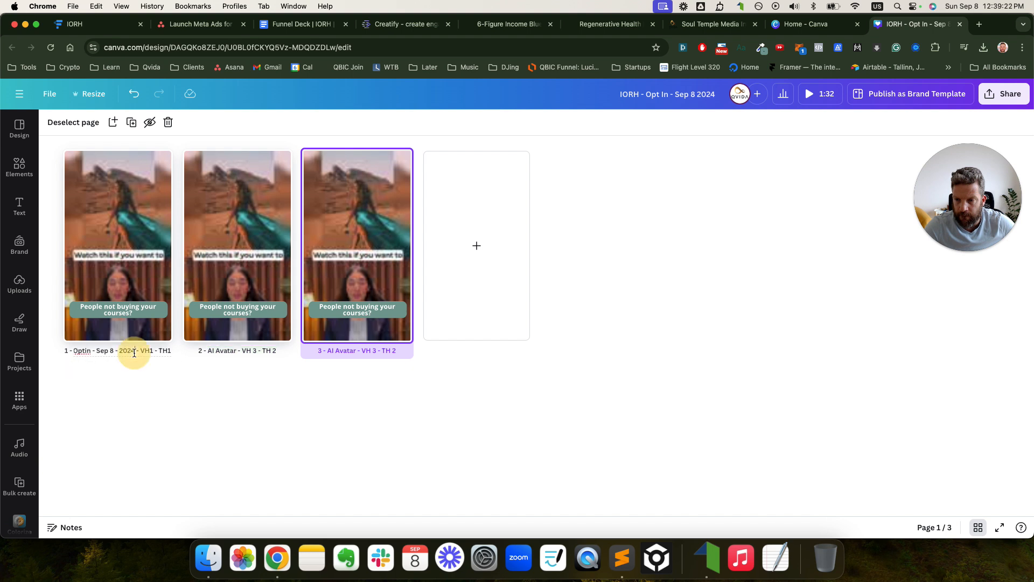
pyautogui.press('Right')
pyautogui.click(239, 352)
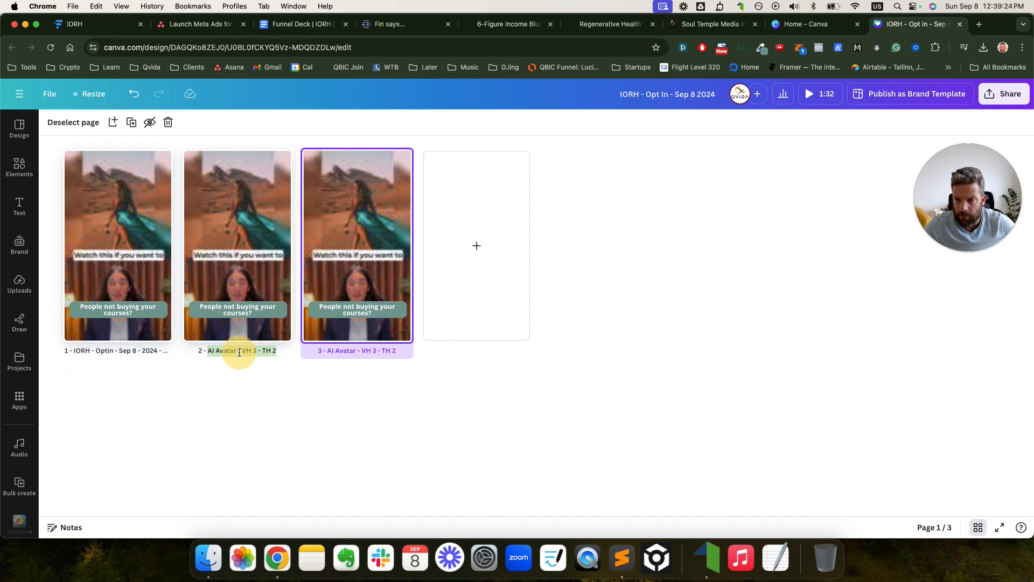
pyautogui.write('IORH - Optin - Sep 8 - 2024 - VH1 - TH1')
pyautogui.press('BackSpace')
pyautogui.write('2')
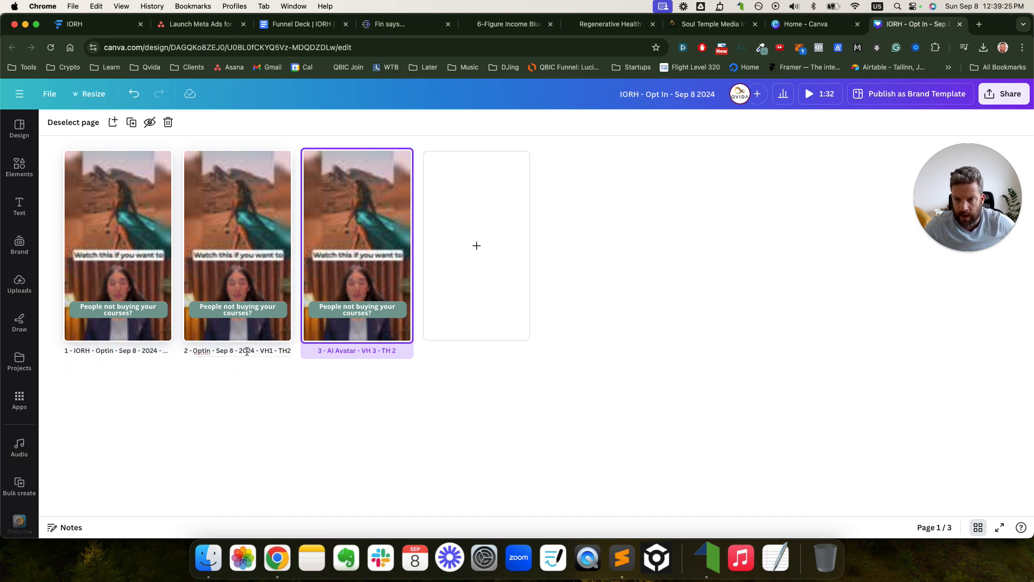
pyautogui.click(335, 351)
pyautogui.write('IORH - Optin - Sep 8 - 2024 - VH1 - TH1')
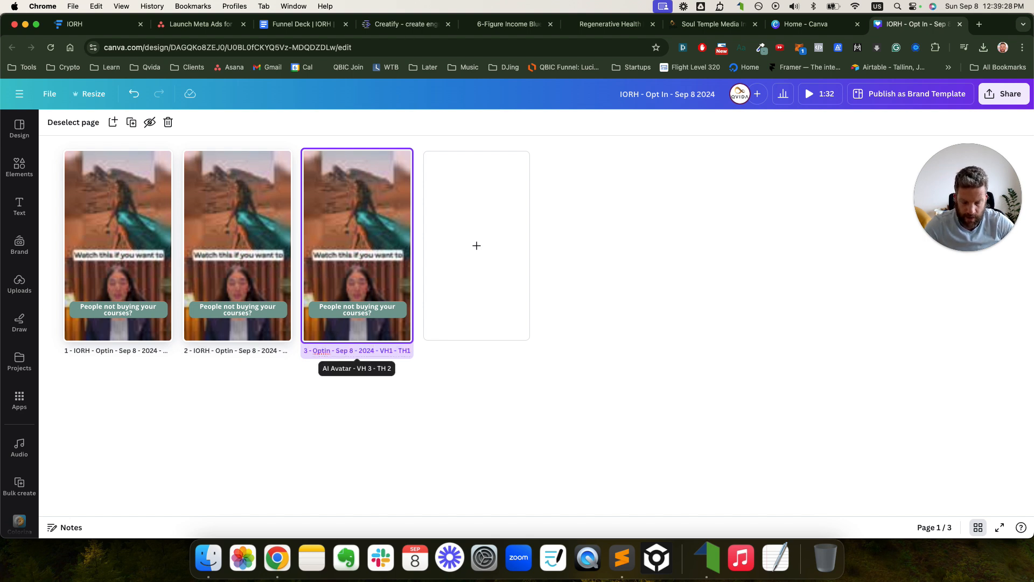
pyautogui.click(487, 399)
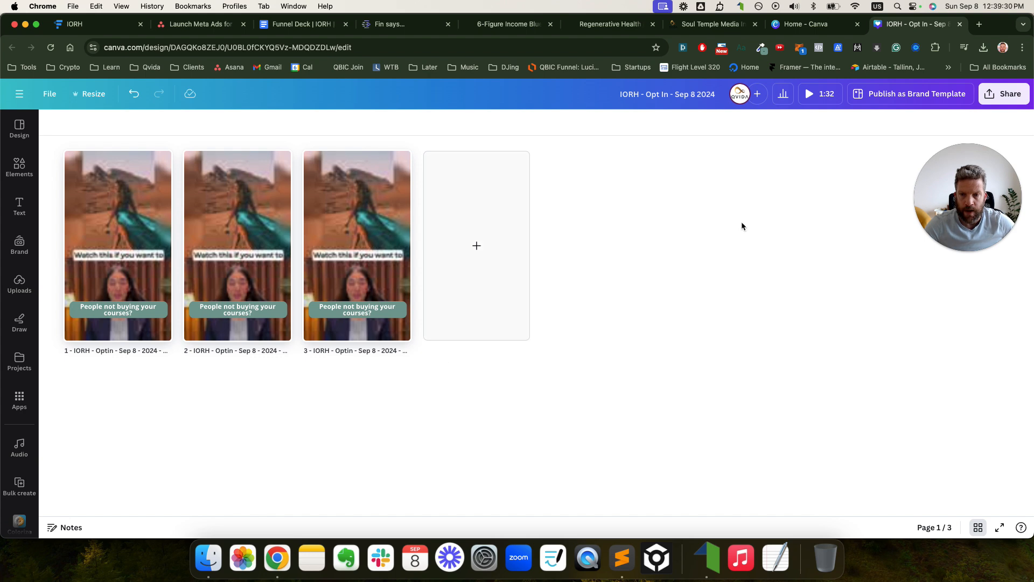
pyautogui.click(976, 525)
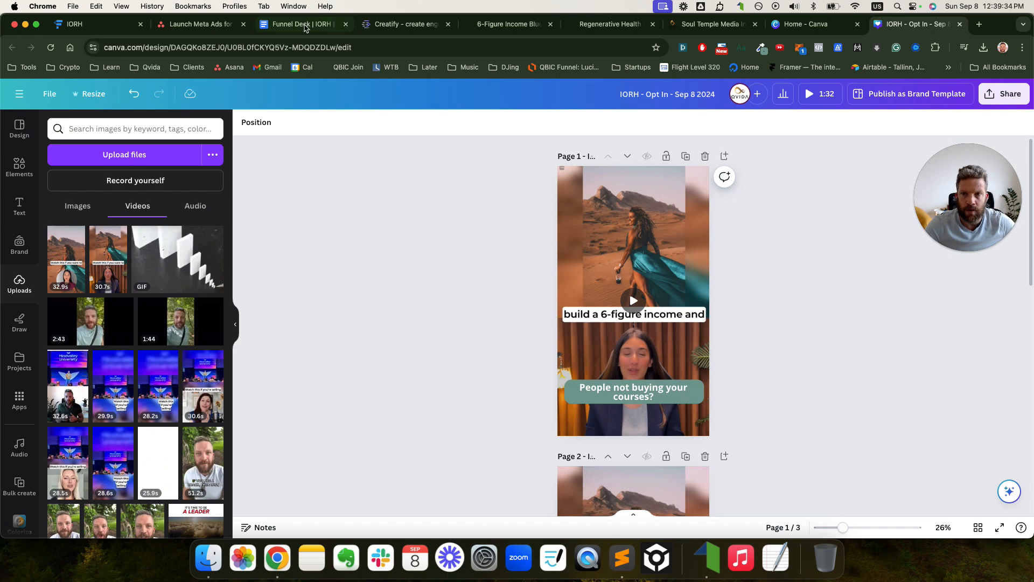
pyautogui.click(302, 24)
pyautogui.scroll(-3, 405, 341)
pyautogui.scroll(-10, 406, 341)
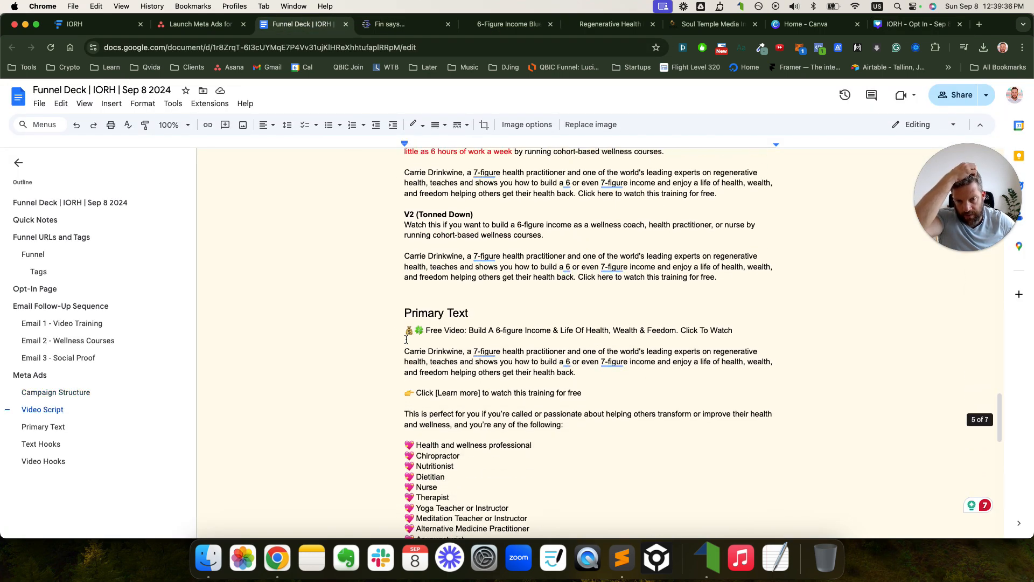
pyautogui.scroll(-4, 408, 334)
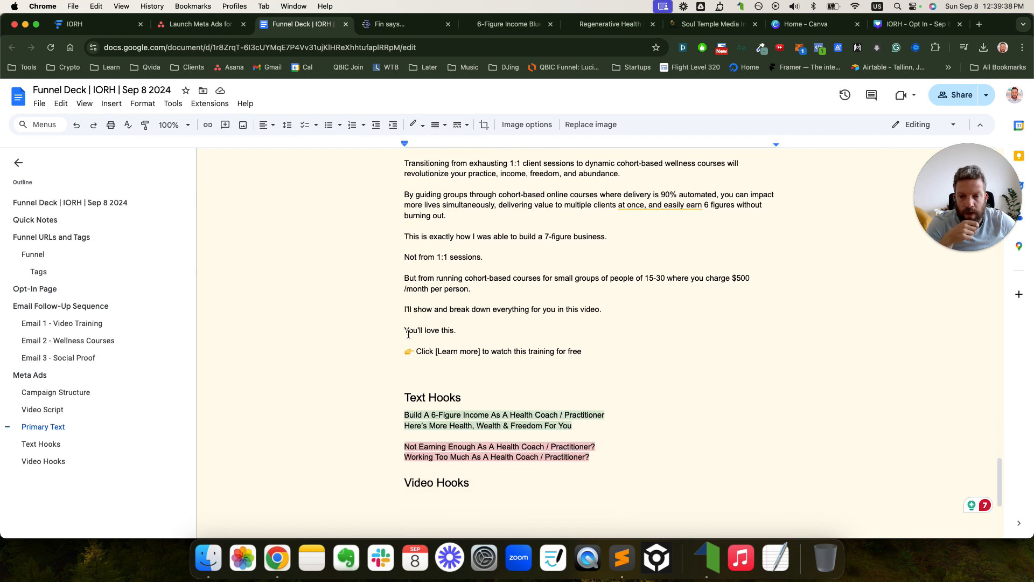
pyautogui.moveTo(597, 377); pyautogui.dragTo(399, 377)
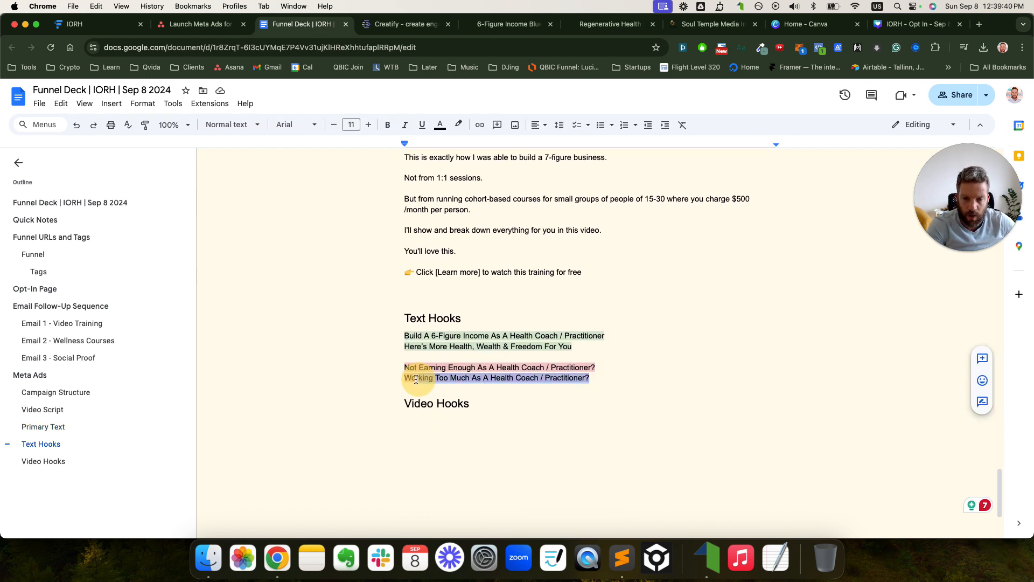
pyautogui.press('BackSpace')
pyautogui.press('BackSpace')
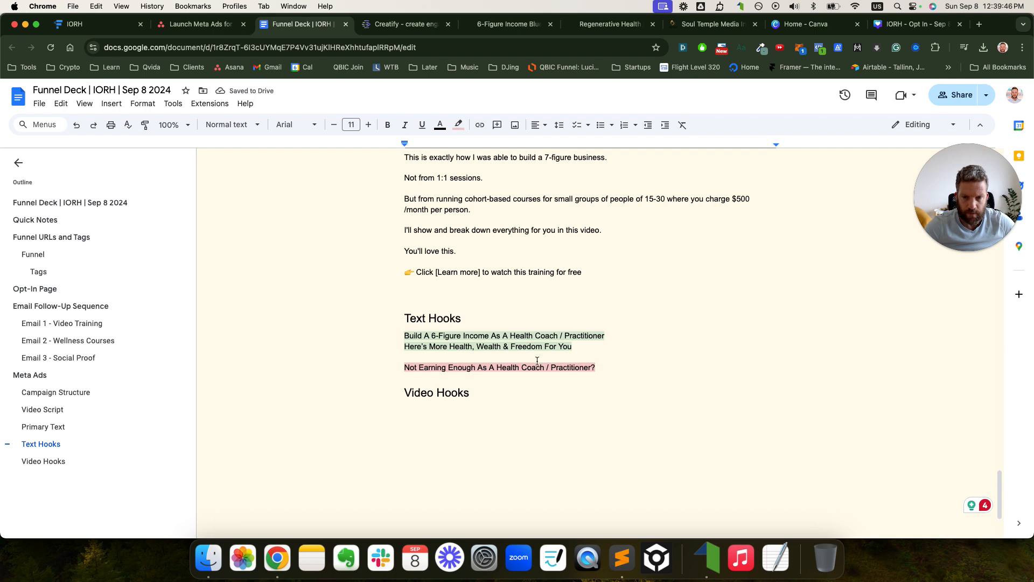
pyautogui.scroll(15, 627, 337)
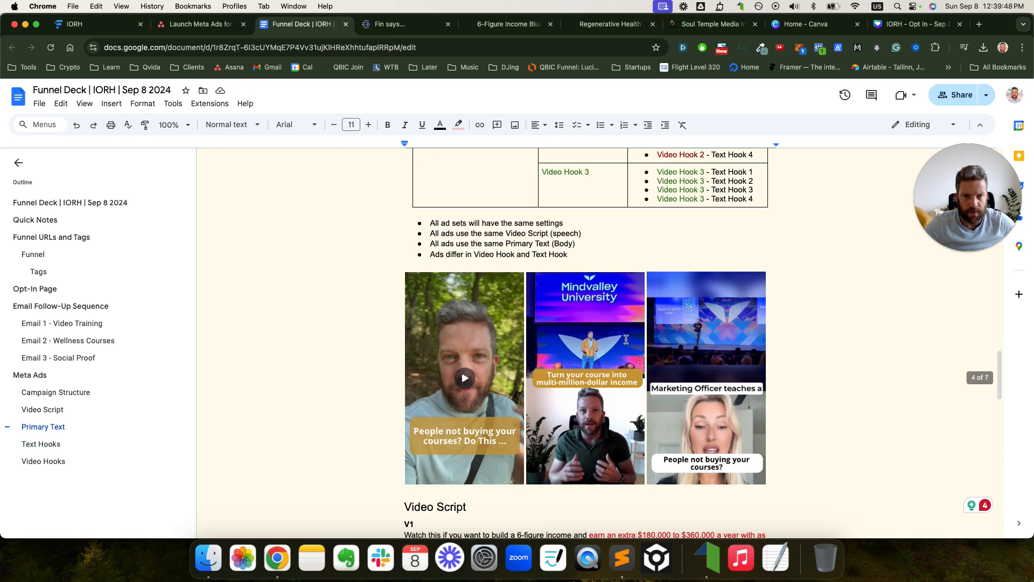
pyautogui.scroll(-5, 627, 337)
pyautogui.hotkey('ctrl', 'z')
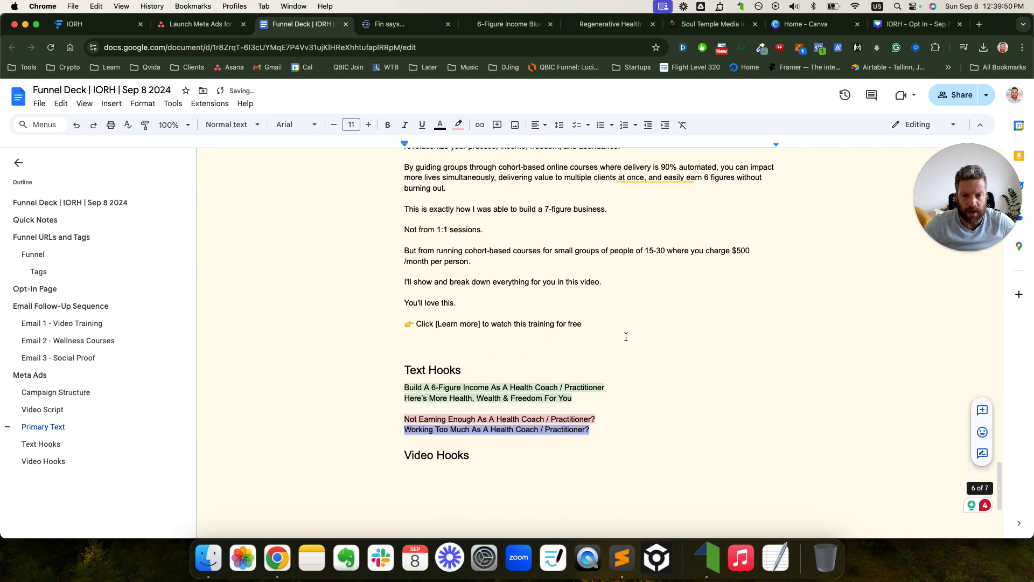
pyautogui.moveTo(609, 342); pyautogui.dragTo(370, 341)
pyautogui.hotkey('ctrl', 'c')
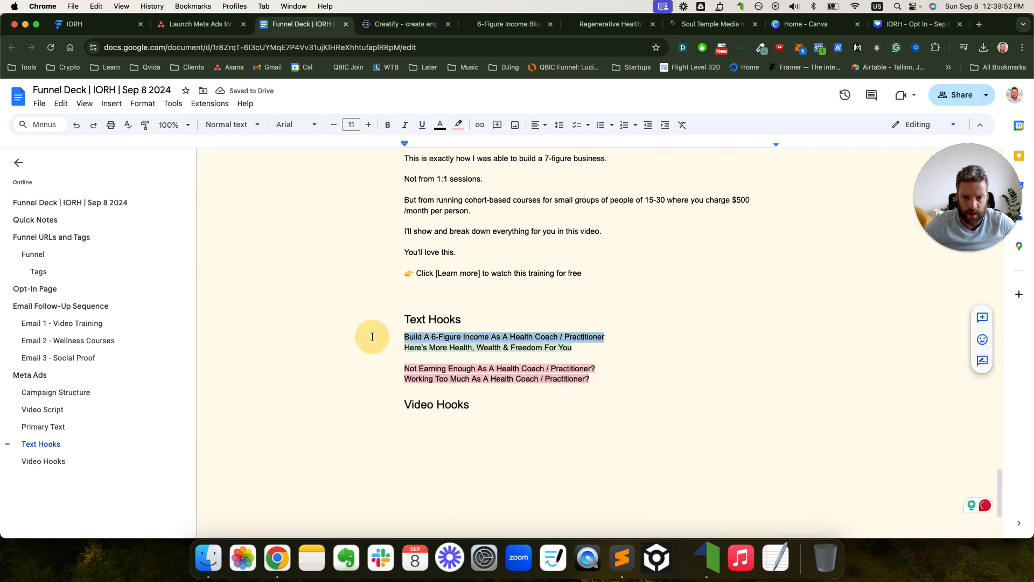
pyautogui.click(895, 25)
# - Paste the copied hook over page 1's caption and make its box tall enough for three lines
pyautogui.doubleClick(643, 394)
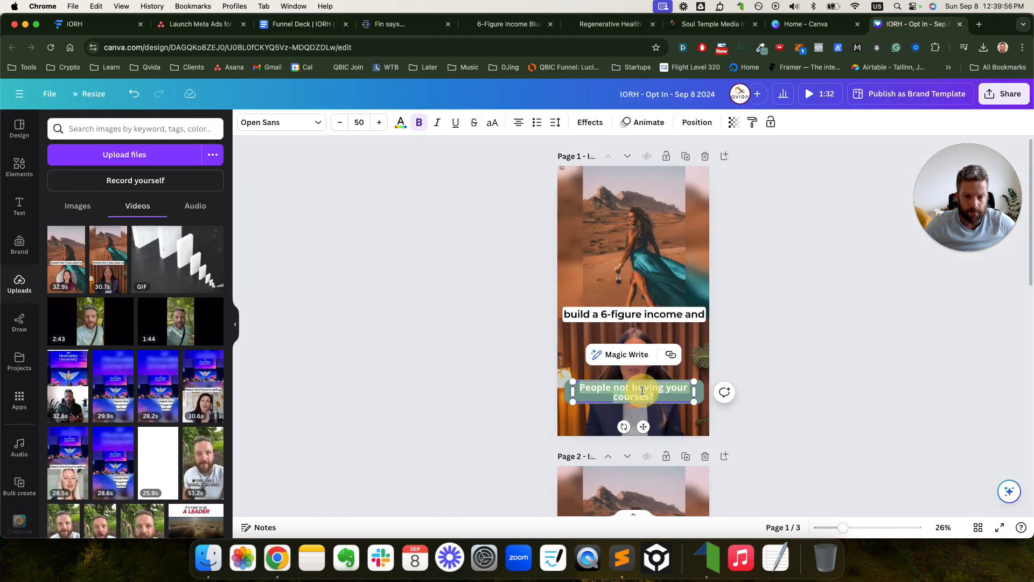
pyautogui.hotkey('ctrl', 'v')
pyautogui.click(745, 396)
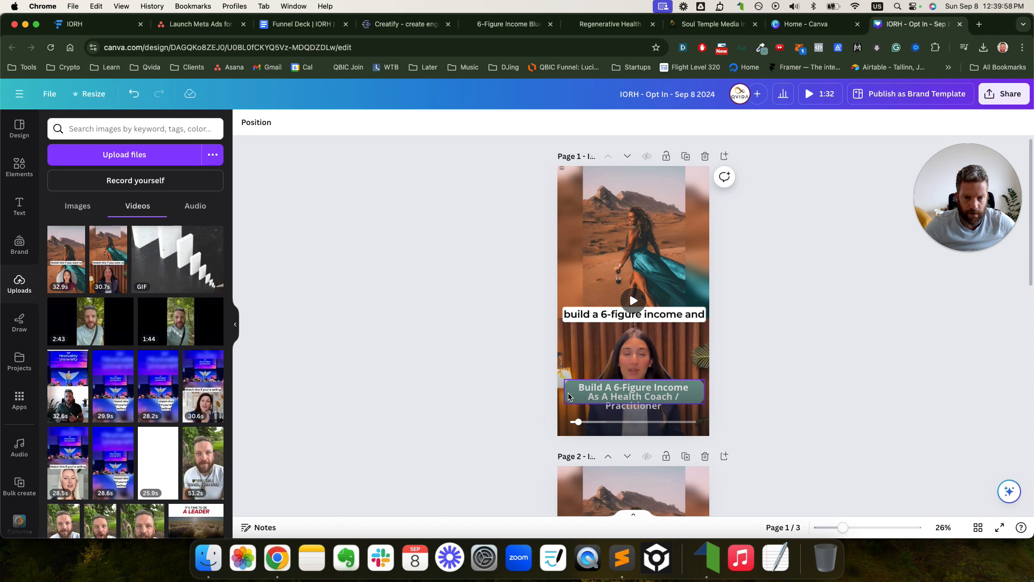
pyautogui.click(618, 404)
pyautogui.moveTo(632, 403); pyautogui.dragTo(632, 414)
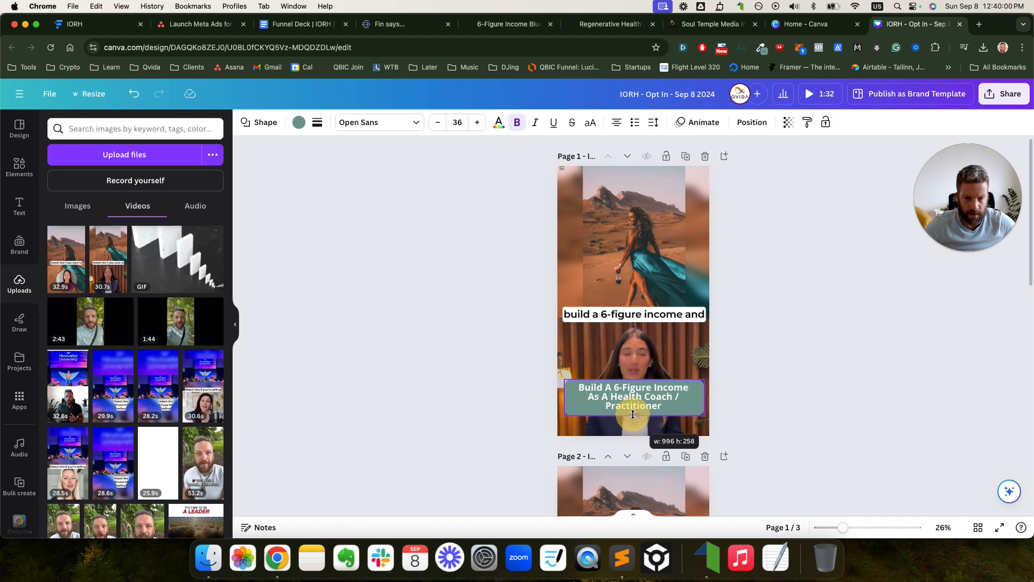
pyautogui.click(732, 276)
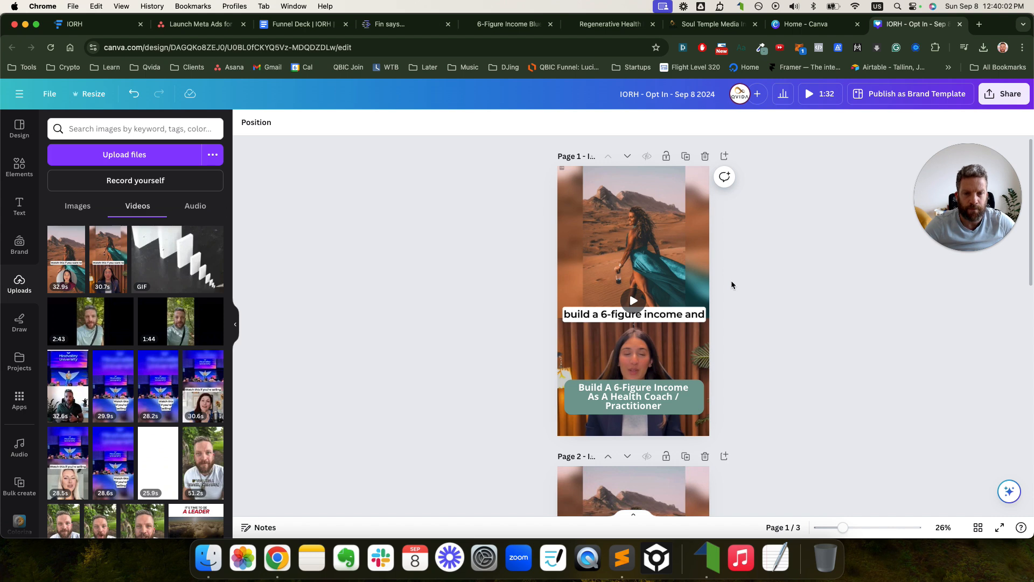
# - Paste 'Here's More Health, Wealth & Freedom For You' into page 2's caption and stretch its green box
pyautogui.scroll(-3, 732, 280)
pyautogui.scroll(-5, 732, 277)
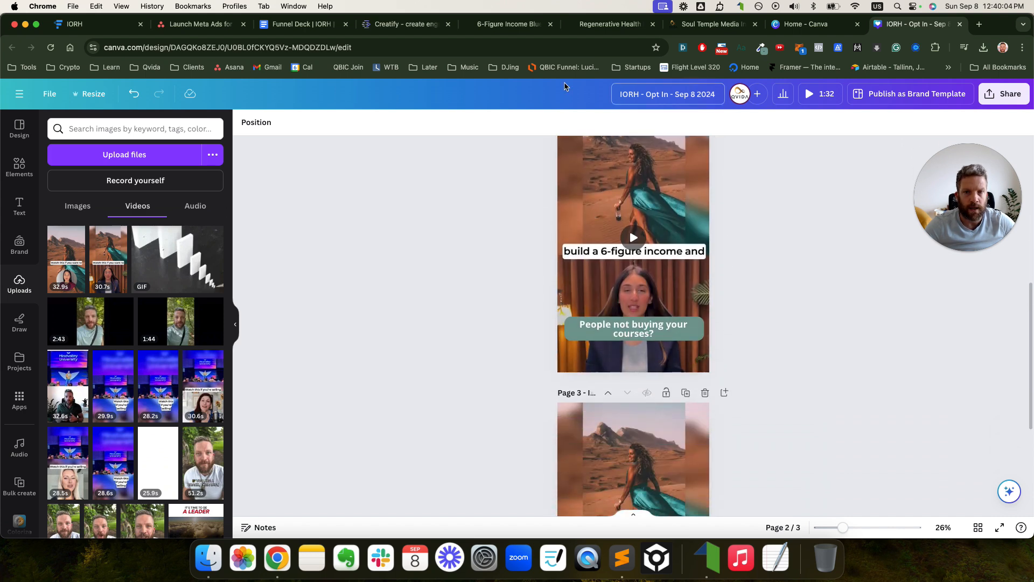
pyautogui.click(317, 30)
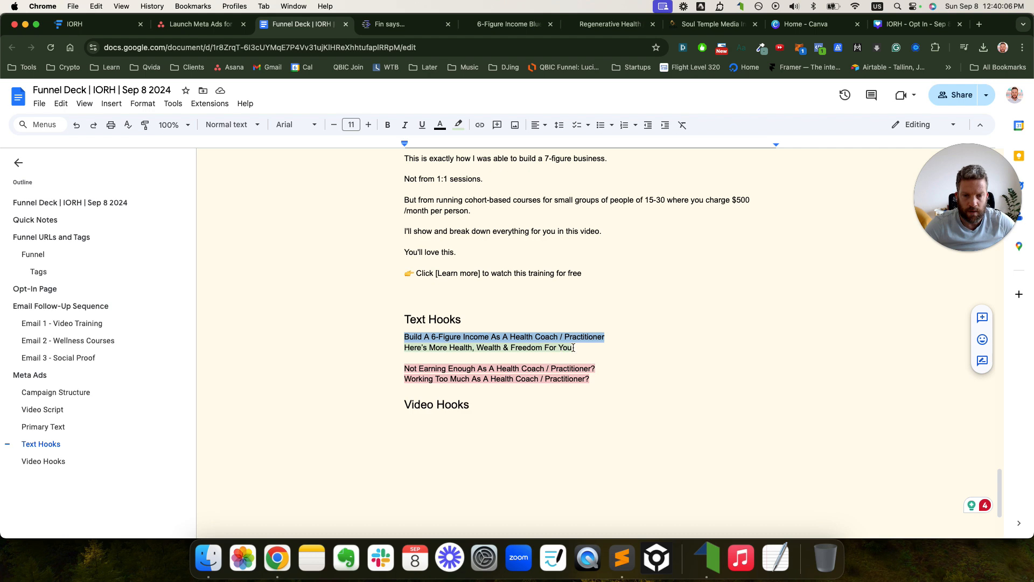
pyautogui.click(916, 24)
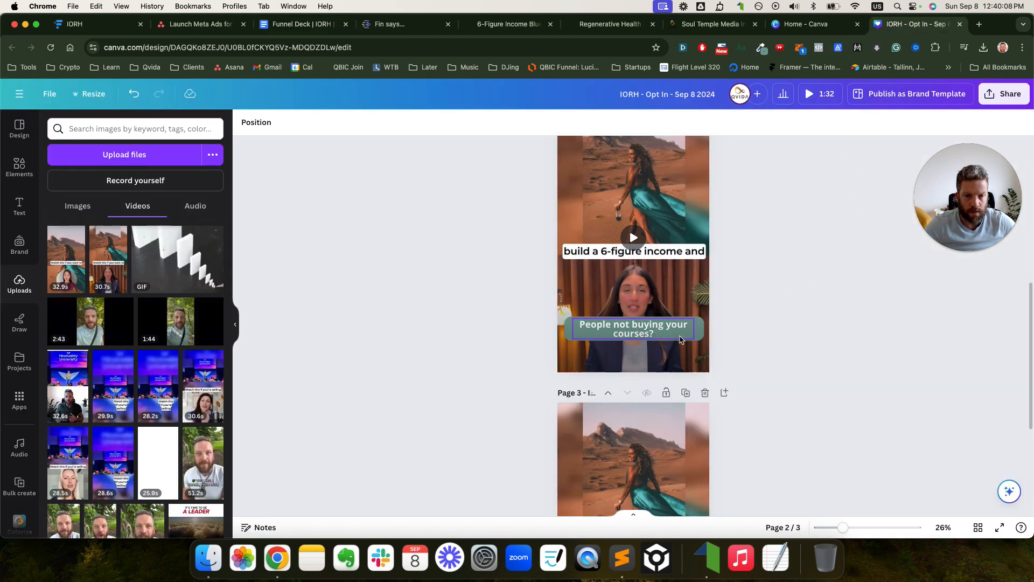
pyautogui.scroll(7, 681, 340)
pyautogui.scroll(-6, 694, 333)
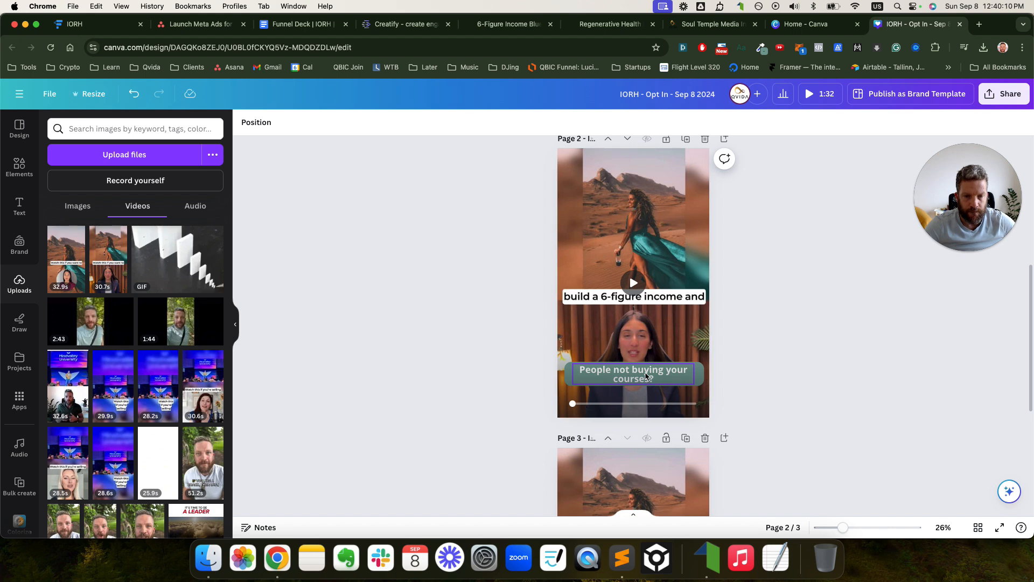
pyautogui.doubleClick(647, 376)
pyautogui.write('Here’s More Health, Wealth & Freedom For You')
pyautogui.click(784, 385)
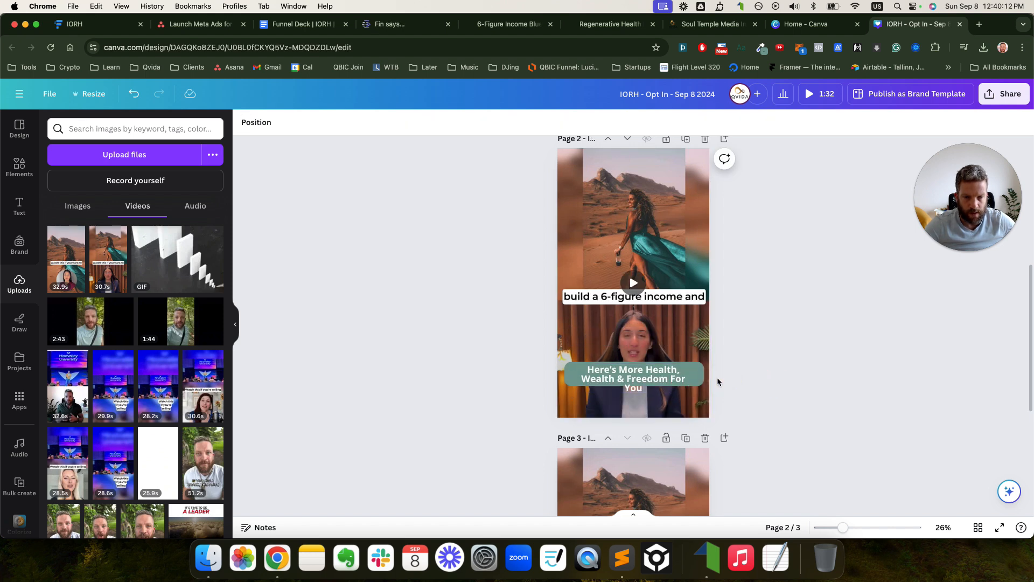
pyautogui.click(700, 380)
pyautogui.moveTo(634, 384); pyautogui.dragTo(635, 395)
pyautogui.click(819, 176)
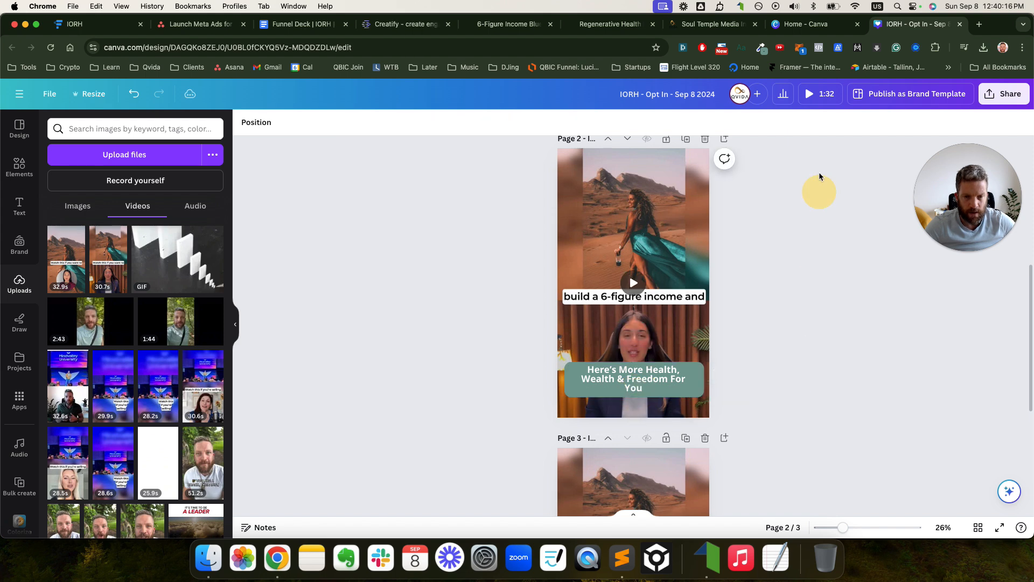
# - Shrink page 2's caption font so it fits on two lines, and shorten the green box to match
pyautogui.click(633, 383)
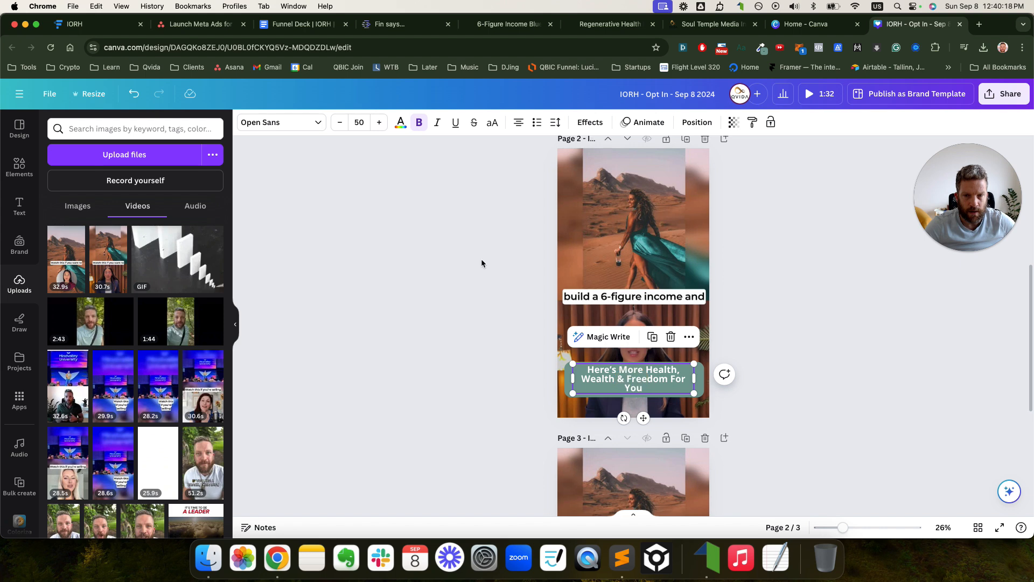
pyautogui.click(340, 122)
pyautogui.click(340, 122)
pyautogui.click(340, 123)
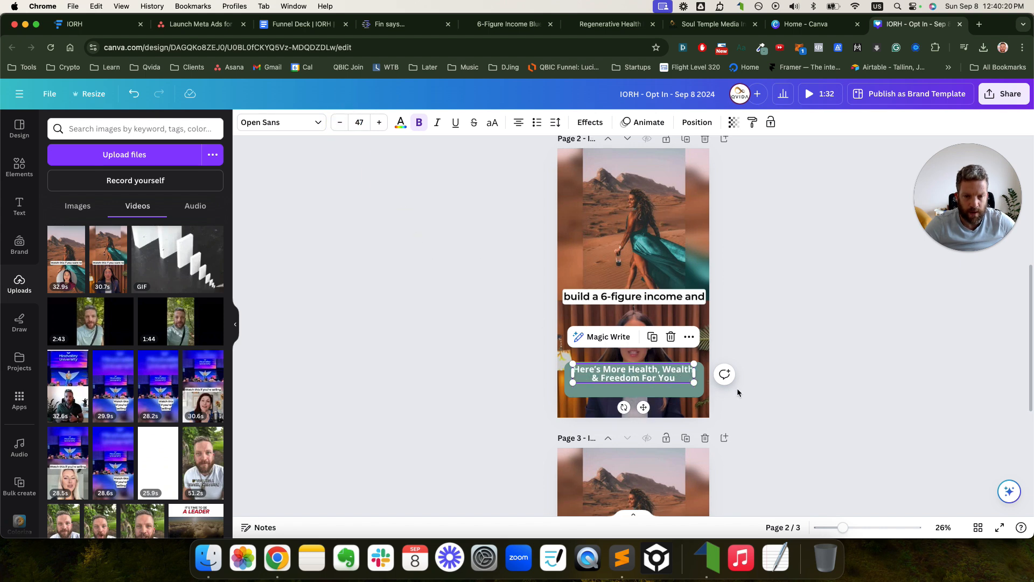
pyautogui.click(379, 127)
pyautogui.click(571, 414)
pyautogui.click(621, 401)
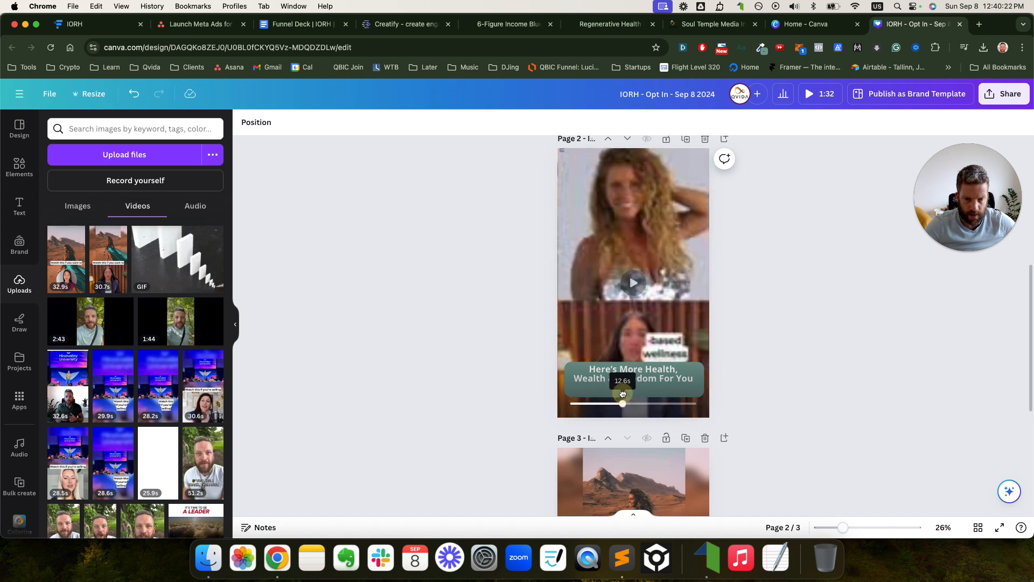
pyautogui.click(591, 390)
pyautogui.moveTo(638, 394); pyautogui.dragTo(636, 385)
pyautogui.click(765, 368)
pyautogui.scroll(3, 760, 372)
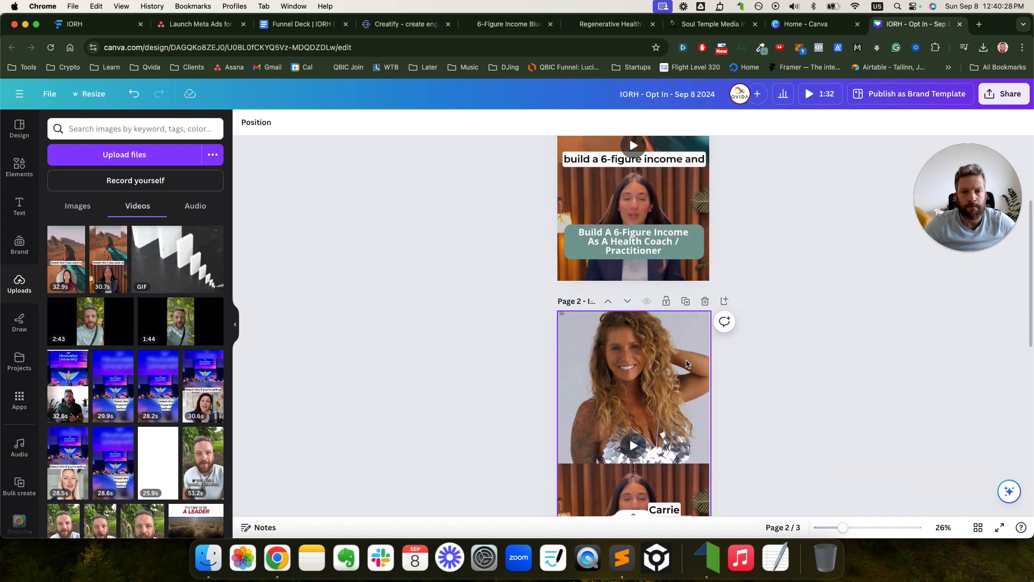
pyautogui.scroll(-5, 687, 365)
# - Replace page 3's caption with 'Not Earning Enough As A Health Coach / Practitioner?' and reduce its font size
pyautogui.click(301, 23)
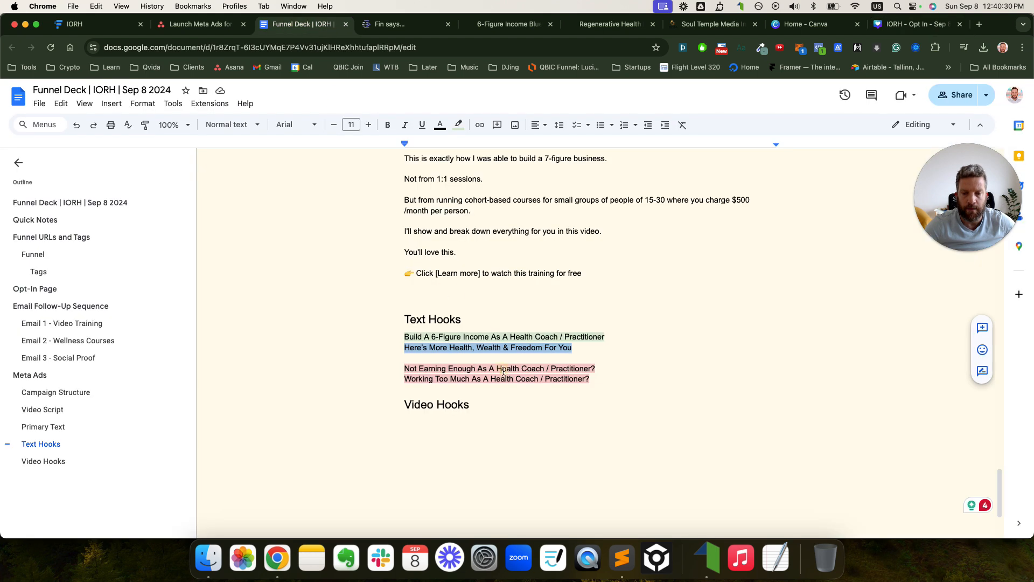
pyautogui.moveTo(597, 368); pyautogui.dragTo(399, 369)
pyautogui.press('super+c')
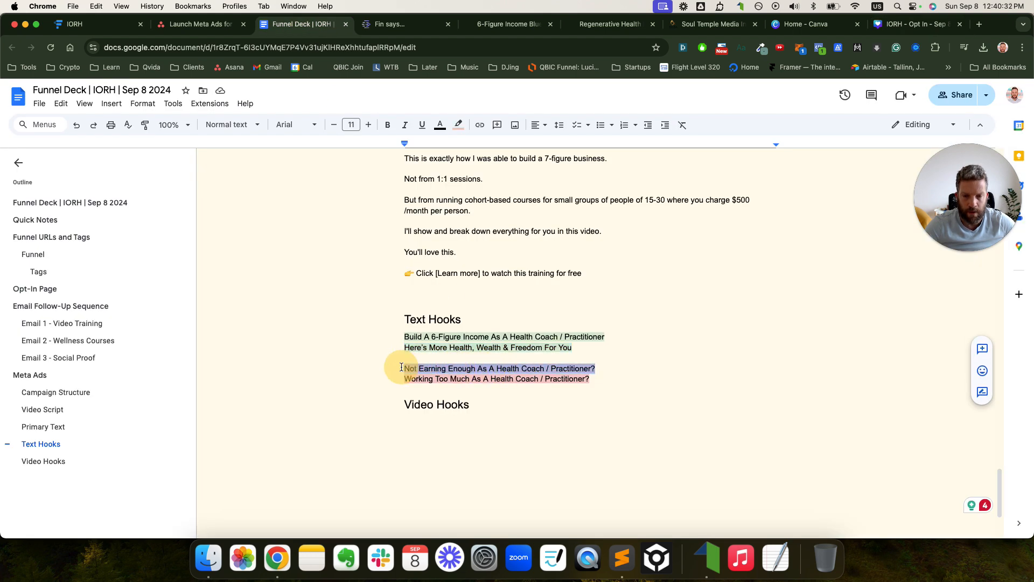
pyautogui.click(912, 24)
pyautogui.scroll(-5, 629, 378)
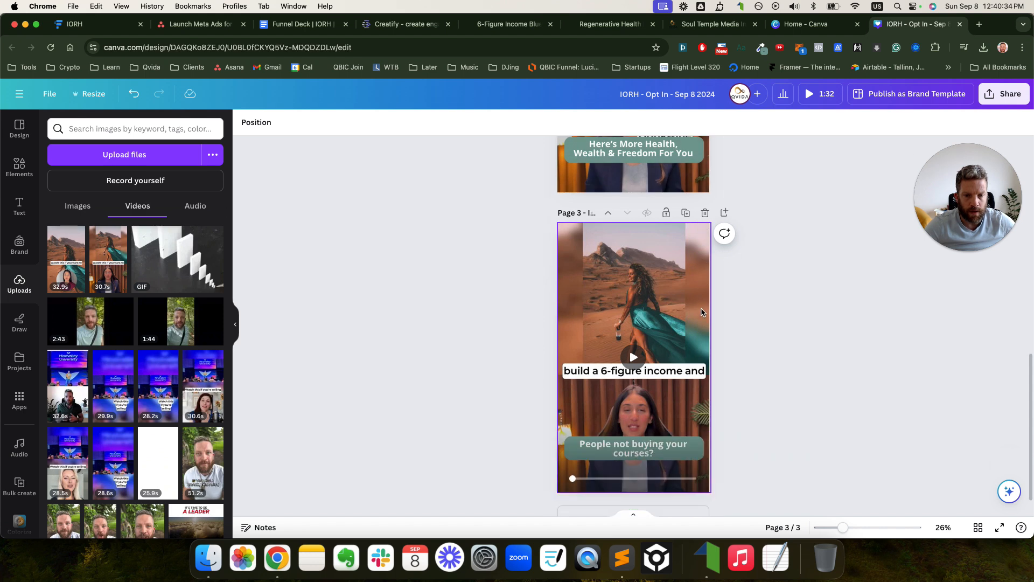
pyautogui.click(629, 423)
pyautogui.press('super+a')
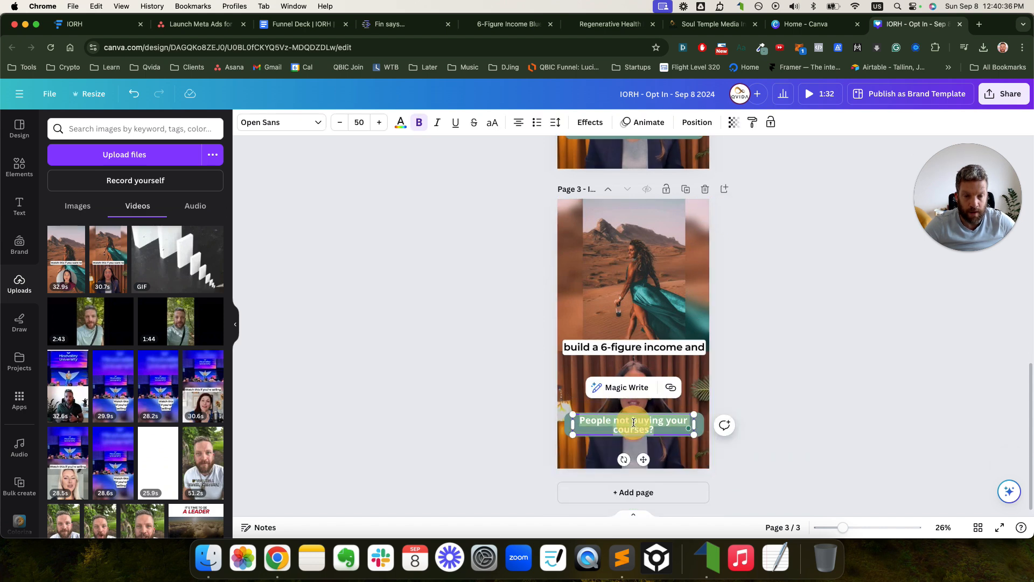
pyautogui.press('super+v')
pyautogui.click(698, 436)
pyautogui.click(688, 432)
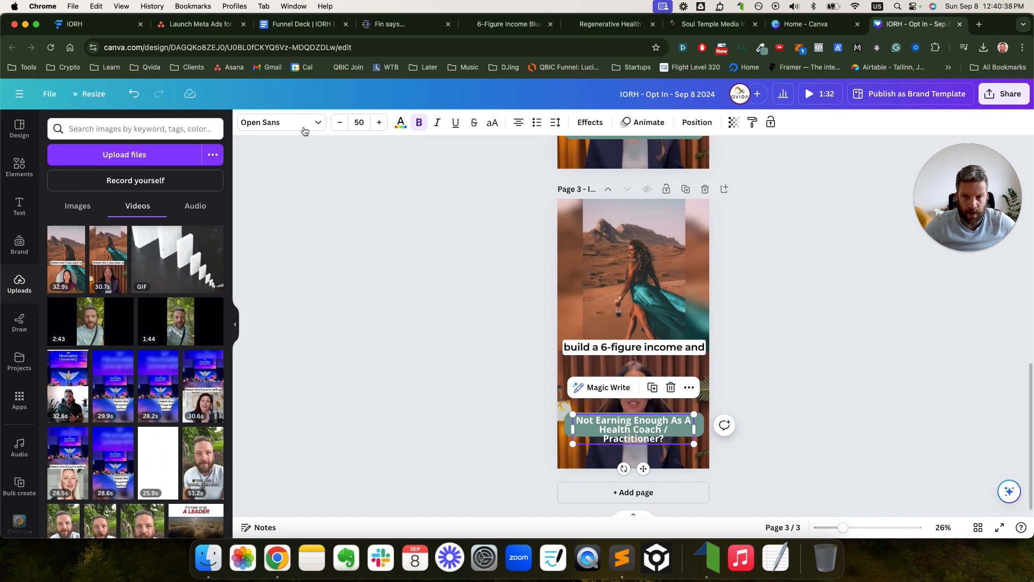
pyautogui.click(338, 121)
pyautogui.click(482, 294)
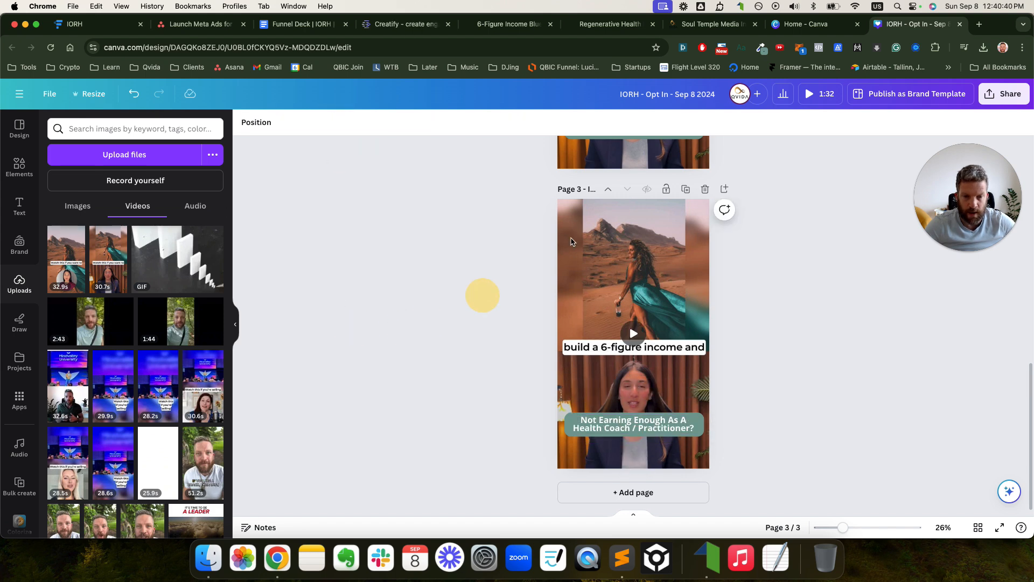
# - Duplicate page 3 as a new page 4
pyautogui.click(686, 190)
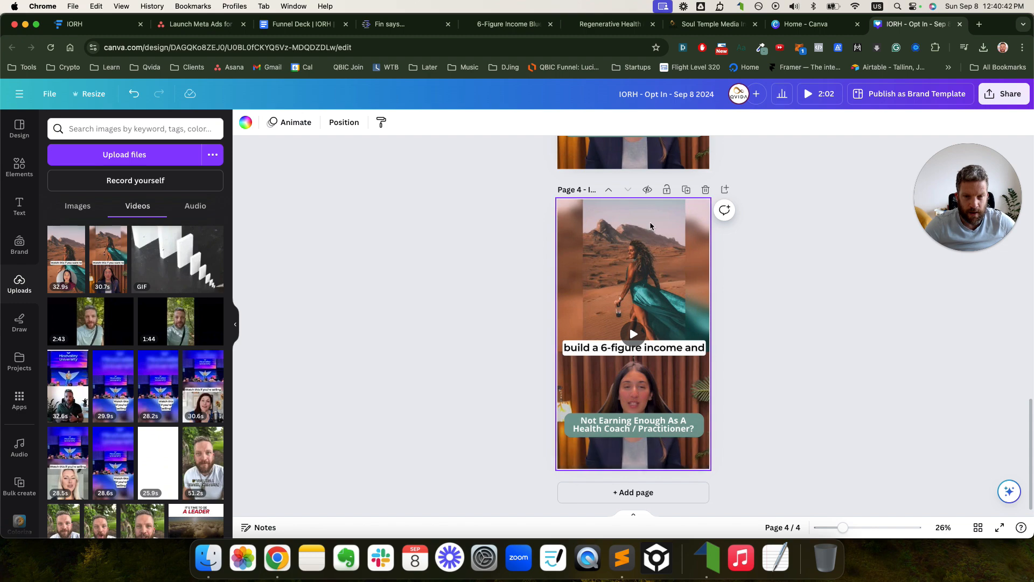
pyautogui.scroll(10, 629, 390)
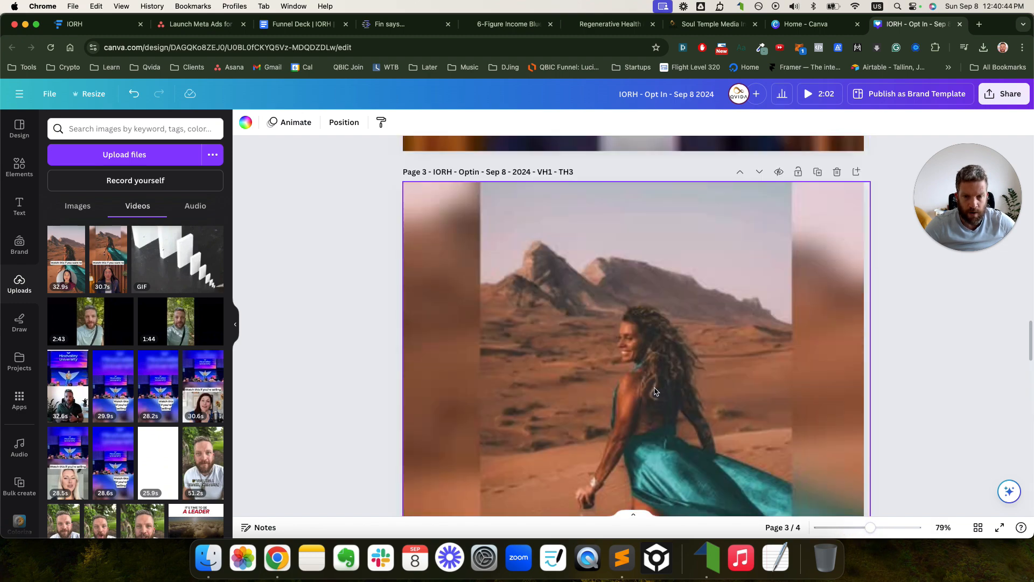
pyautogui.scroll(3, 654, 384)
pyautogui.scroll(-10, 621, 370)
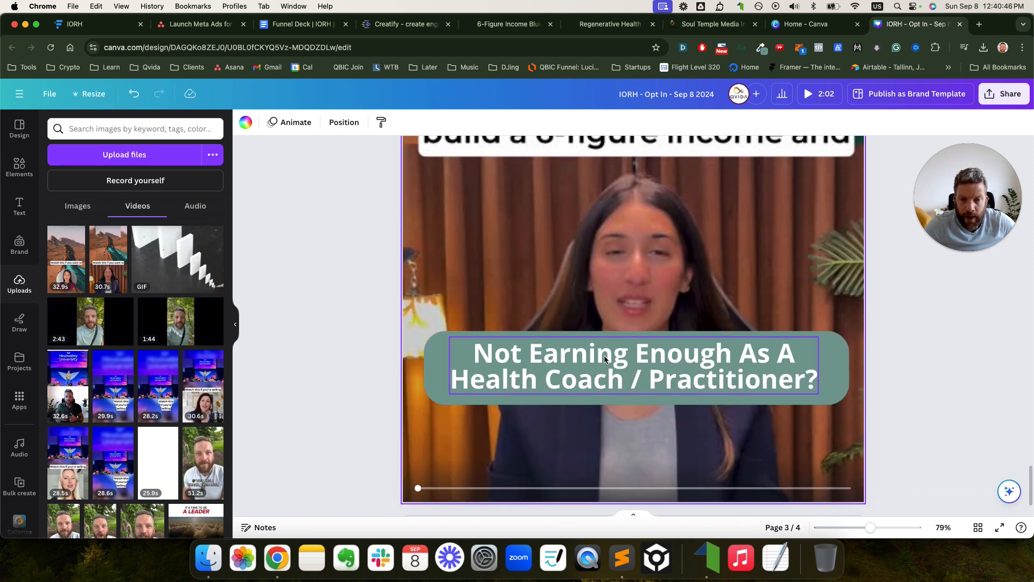
pyautogui.scroll(5, 603, 354)
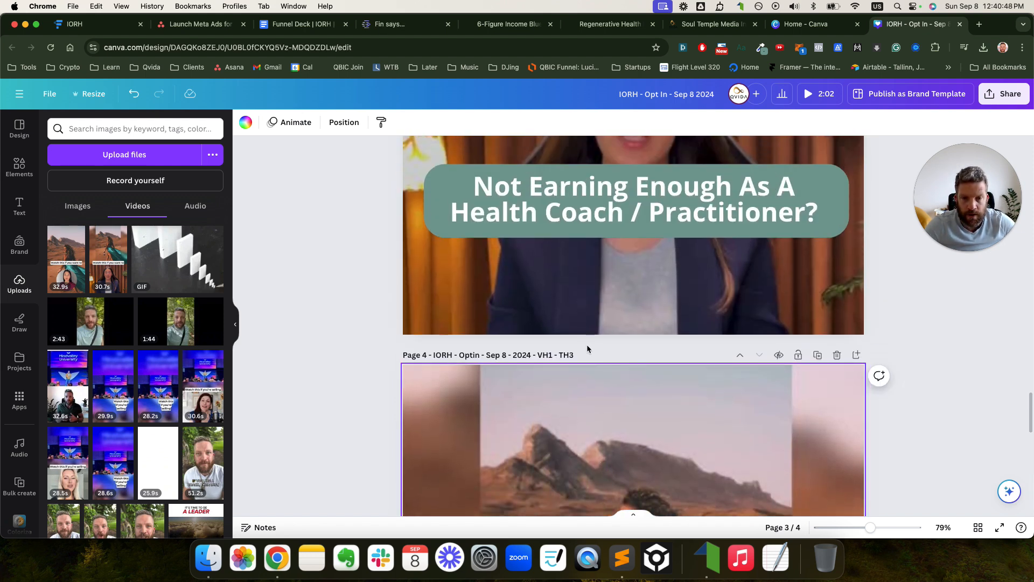
# - End page 4's title with TH4 and change its hook to 'Working Too Much As A Health Coach / Practitioner?'
pyautogui.press('BackSpace')
pyautogui.write('4')
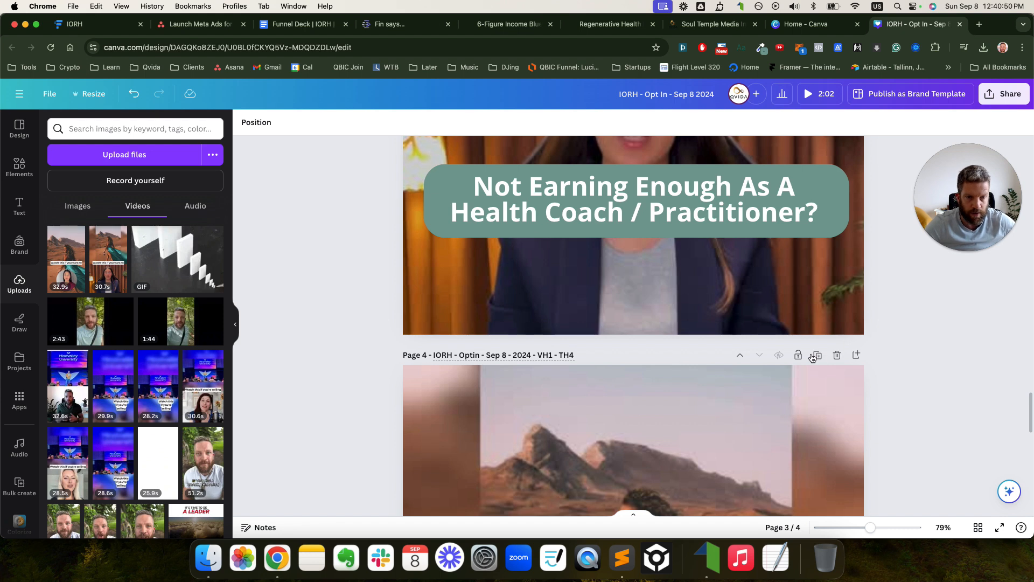
pyautogui.click(301, 25)
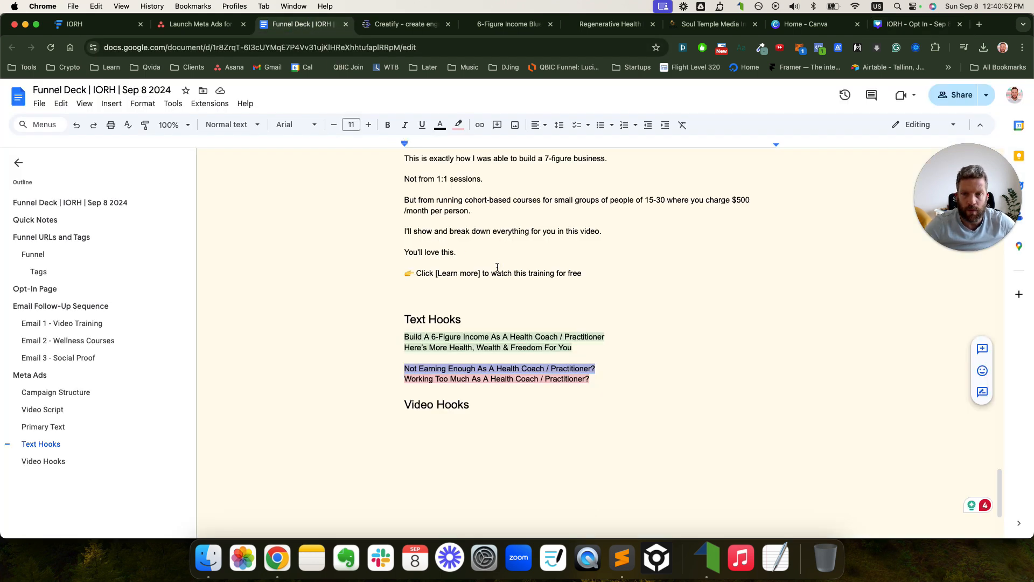
pyautogui.moveTo(593, 343); pyautogui.dragTo(396, 343)
pyautogui.press('super+c')
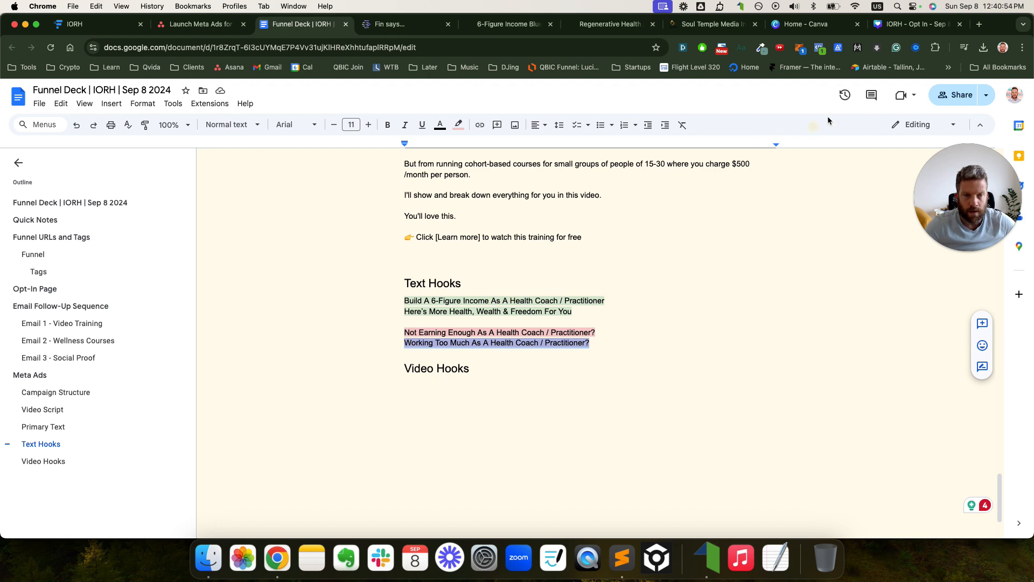
pyautogui.click(892, 24)
pyautogui.scroll(-8, 783, 258)
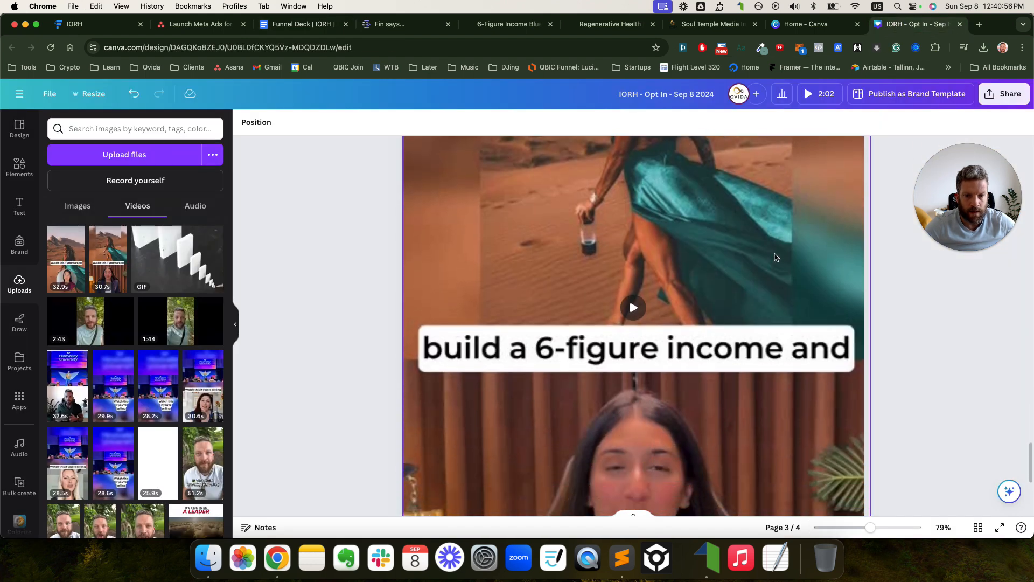
pyautogui.scroll(-5, 717, 292)
pyautogui.doubleClick(661, 401)
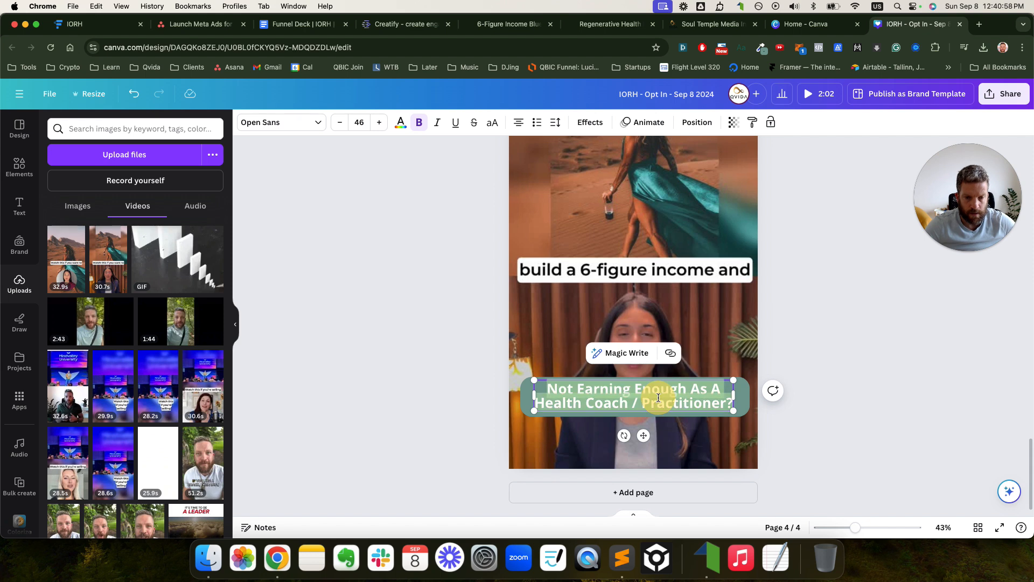
pyautogui.press('super+v')
pyautogui.click(836, 389)
pyautogui.scroll(6, 596, 311)
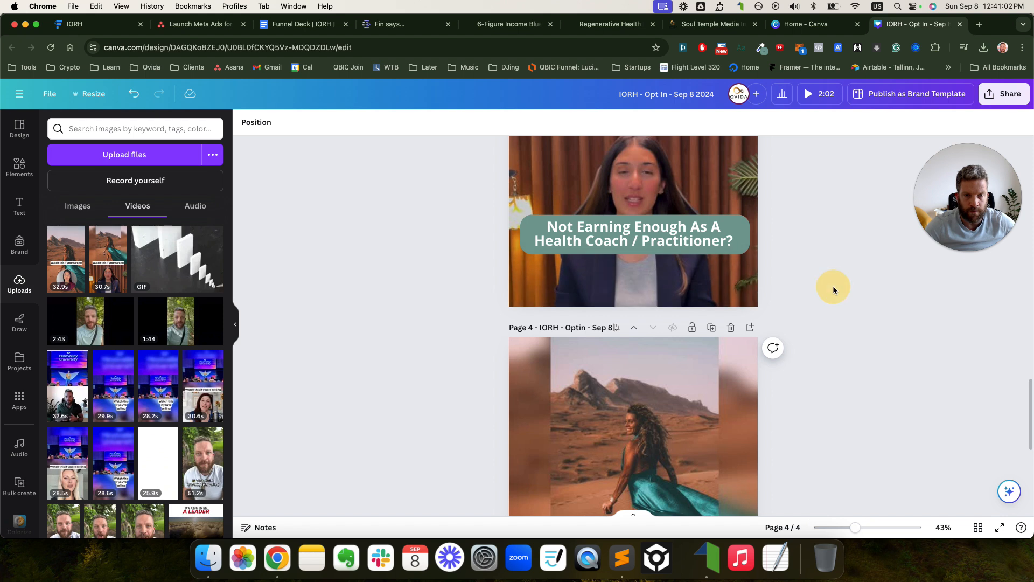
pyautogui.scroll(-8, 833, 286)
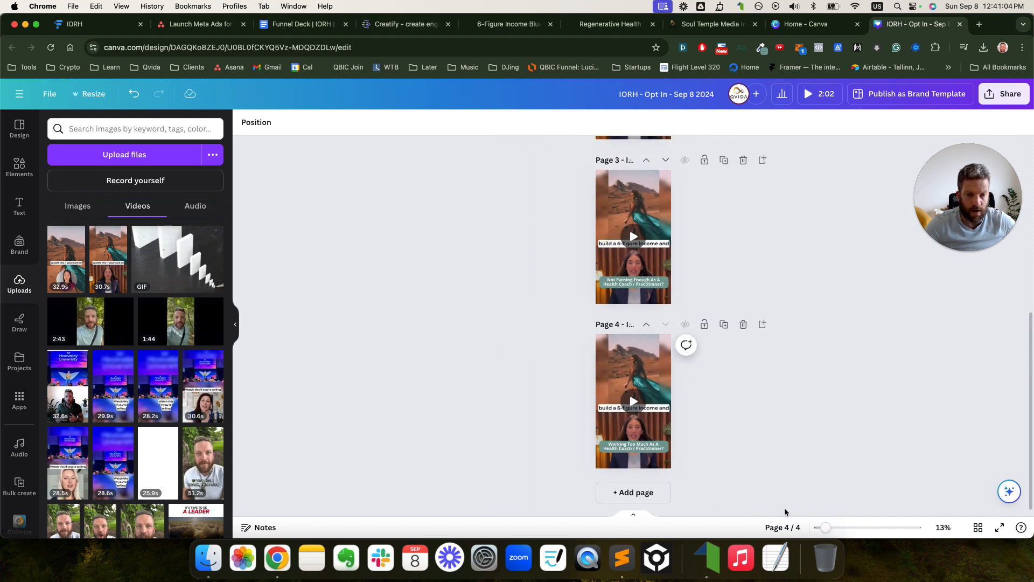
# - Show the pages in grid view and bring page 1's title into the 'IORH - Optin - Sep 8 - 2024' format
pyautogui.click(979, 528)
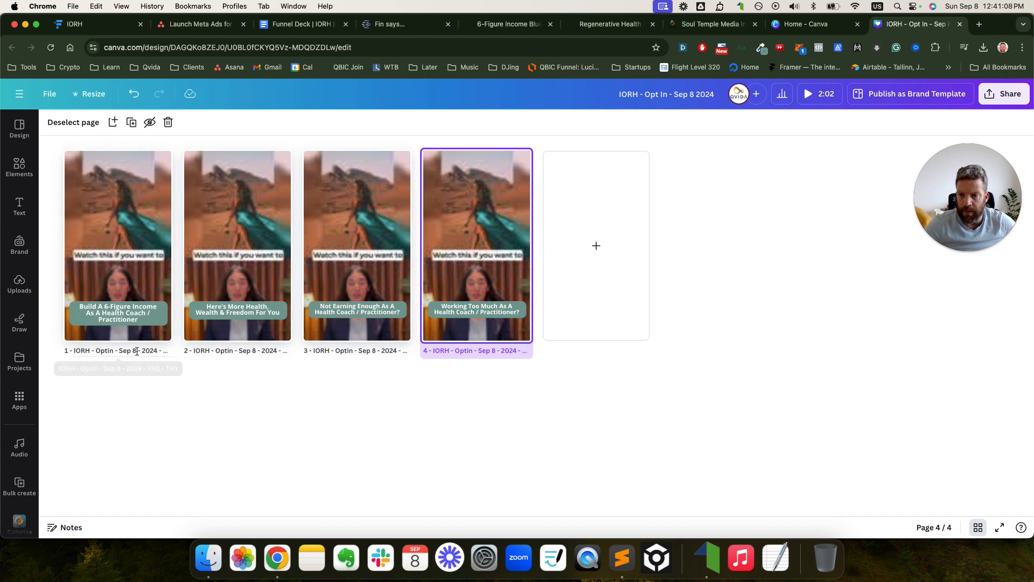
pyautogui.click(116, 351)
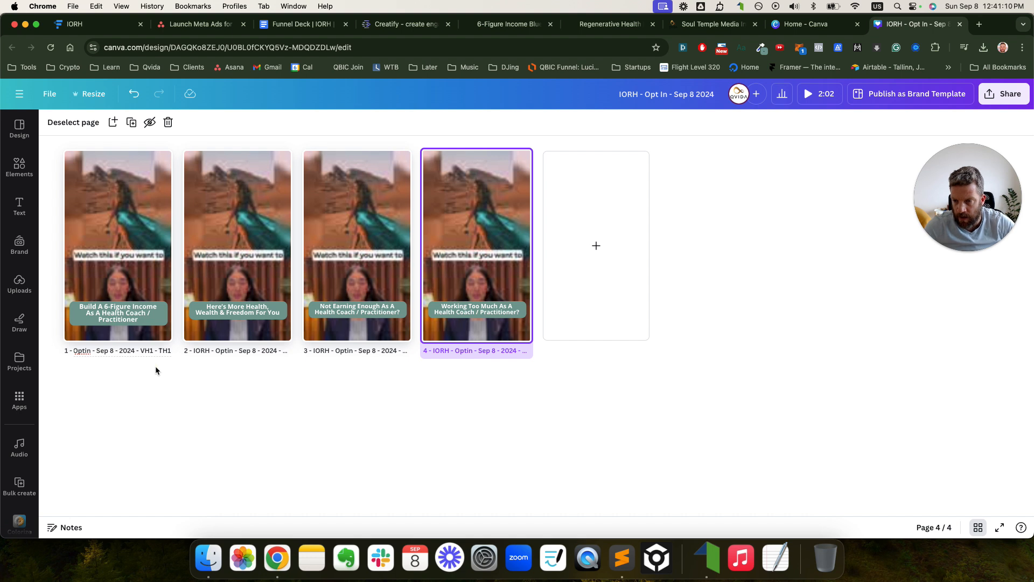
pyautogui.press('Left')
pyautogui.press('Left')
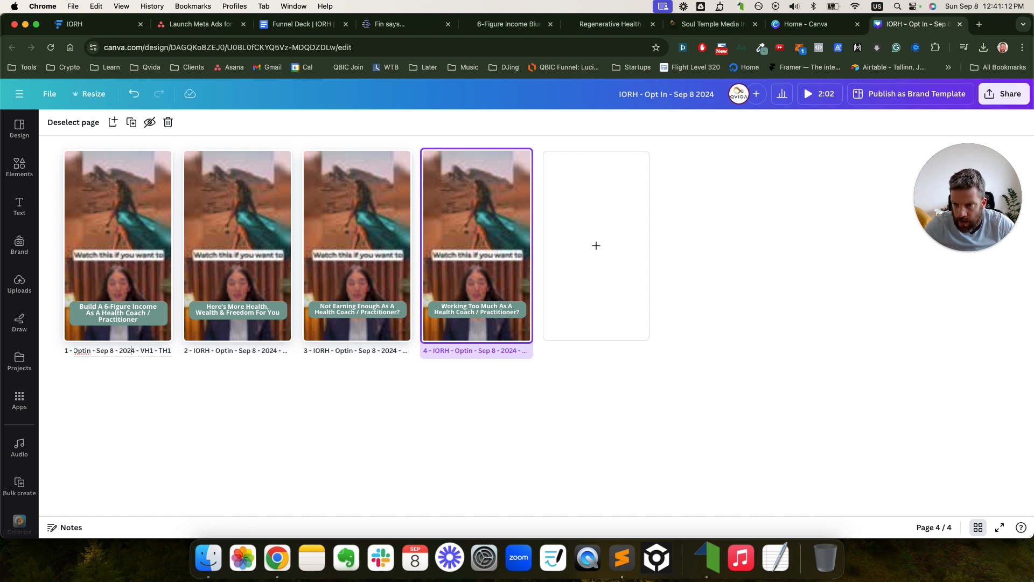
pyautogui.press('super+a')
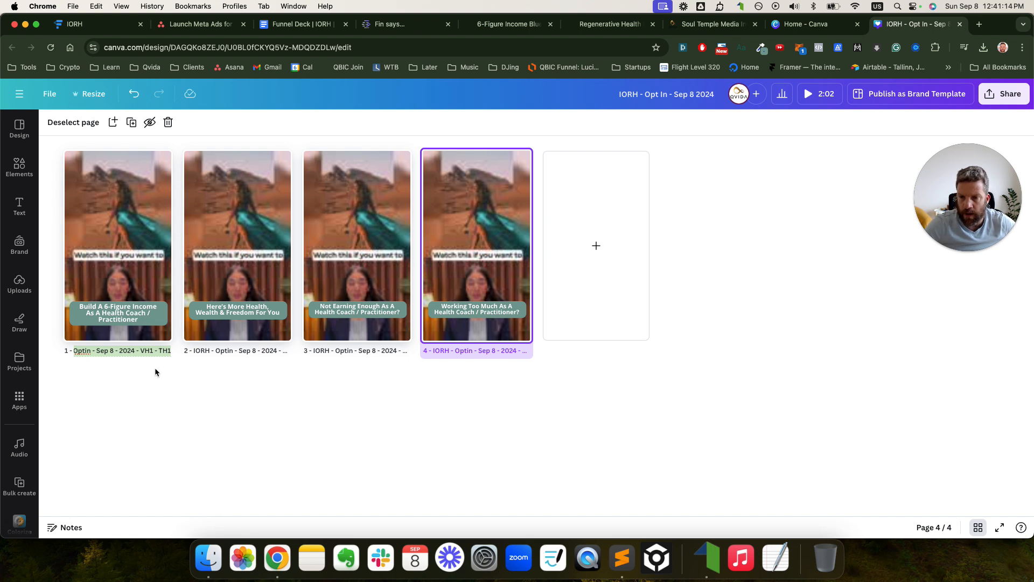
pyautogui.click(144, 351)
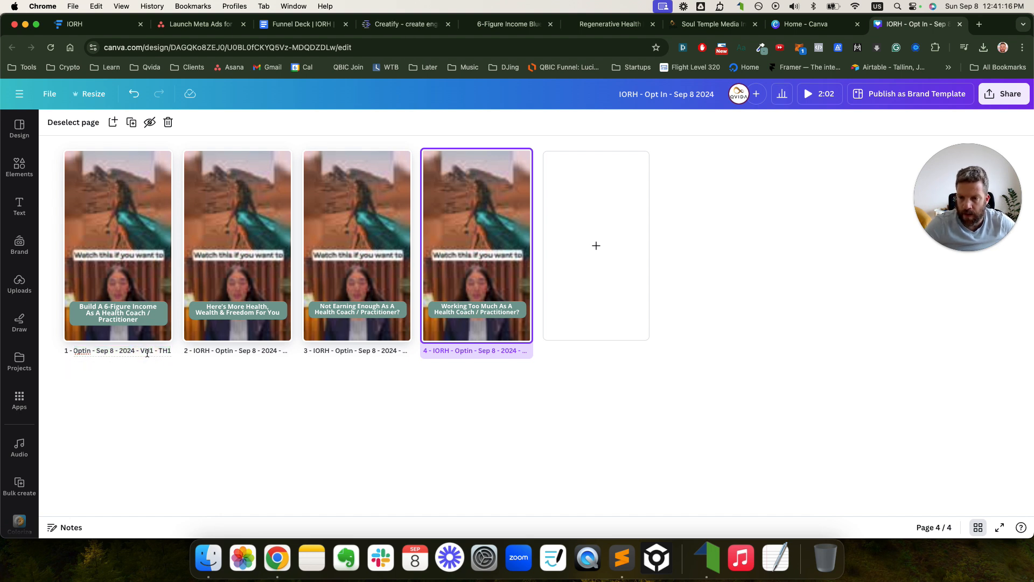
pyautogui.click(553, 464)
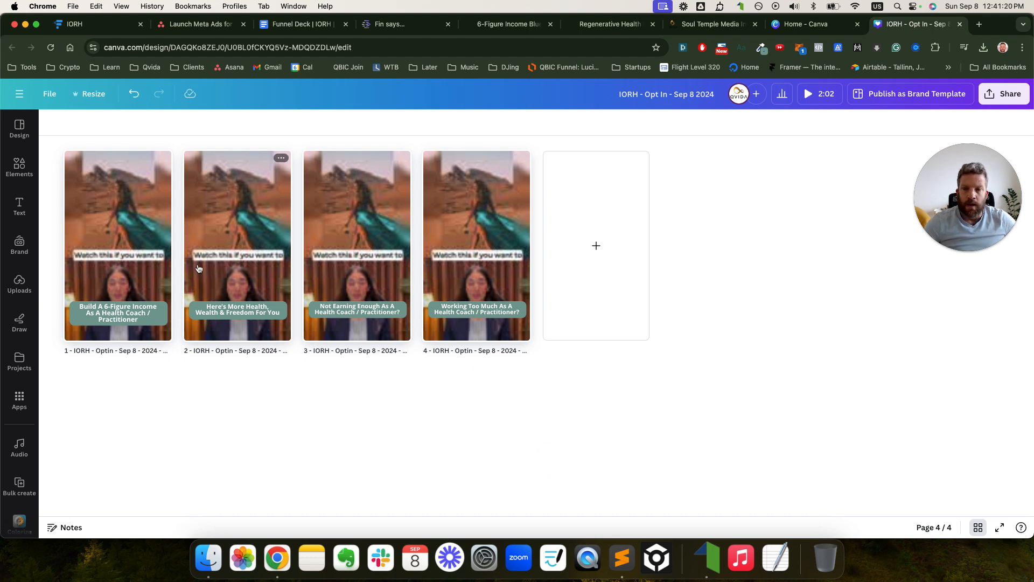
# - Select all four pages 1–4 together
pyautogui.click(150, 245)
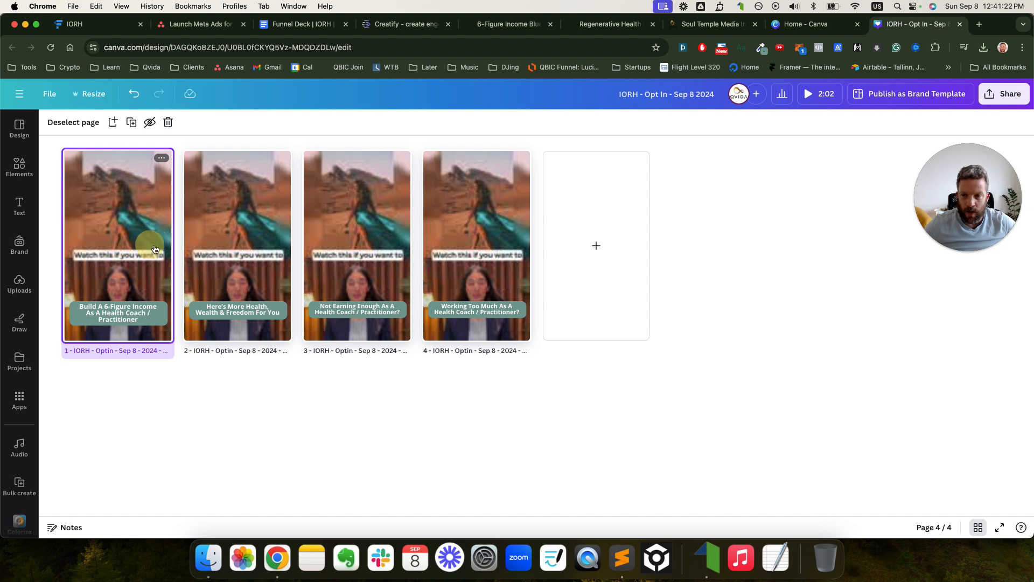
pyautogui.keyDown('shift'); pyautogui.click(259, 244); pyautogui.keyUp('shift')
pyautogui.keyDown('shift'); pyautogui.click(385, 246); pyautogui.keyUp('shift')
pyautogui.keyDown('shift'); pyautogui.click(473, 251); pyautogui.keyUp('shift')
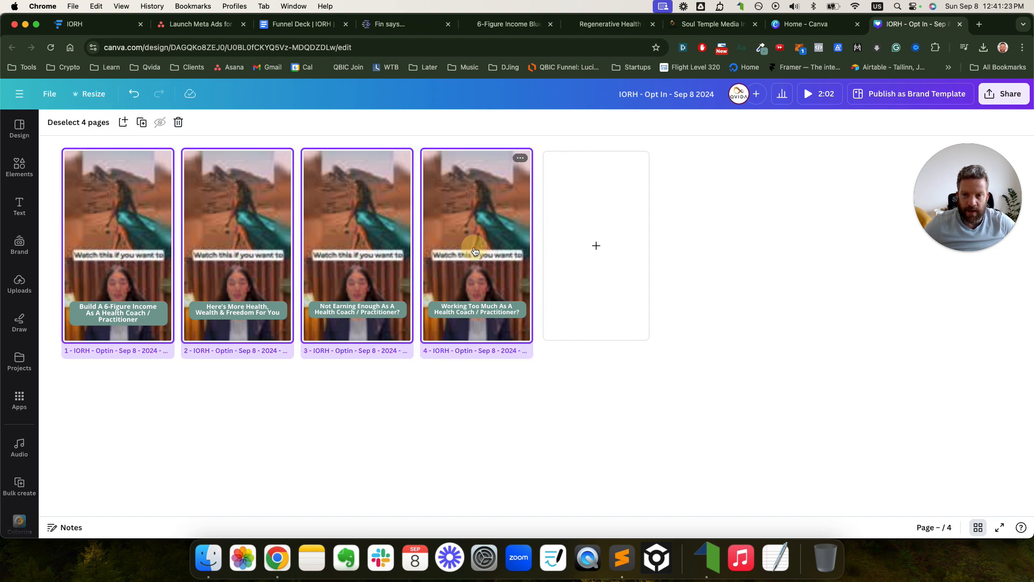
# - Duplicate the four selected pages, then duplicate pages 5–8 to create pages 9–12
pyautogui.rightClick(503, 193)
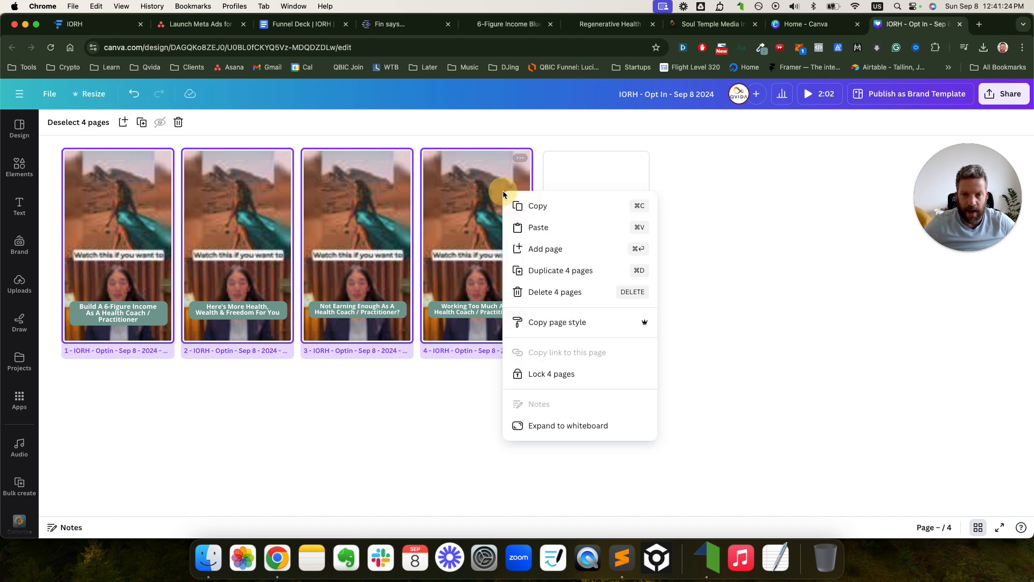
pyautogui.click(563, 268)
pyautogui.click(605, 387)
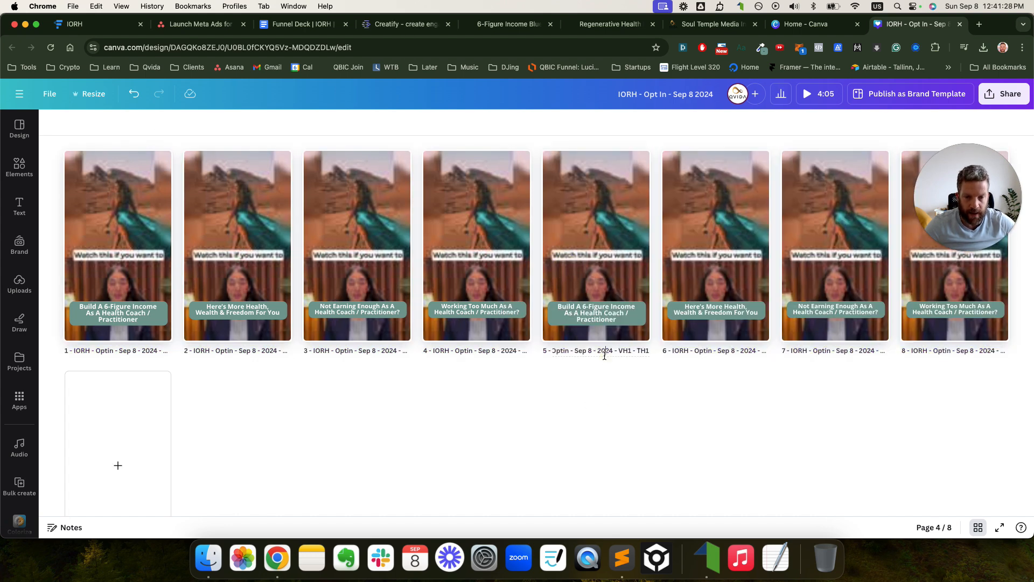
pyautogui.keyDown('shift'); pyautogui.click(614, 289); pyautogui.keyUp('shift')
pyautogui.keyDown('shift'); pyautogui.click(705, 281); pyautogui.keyUp('shift')
pyautogui.keyDown('shift'); pyautogui.click(820, 283); pyautogui.keyUp('shift')
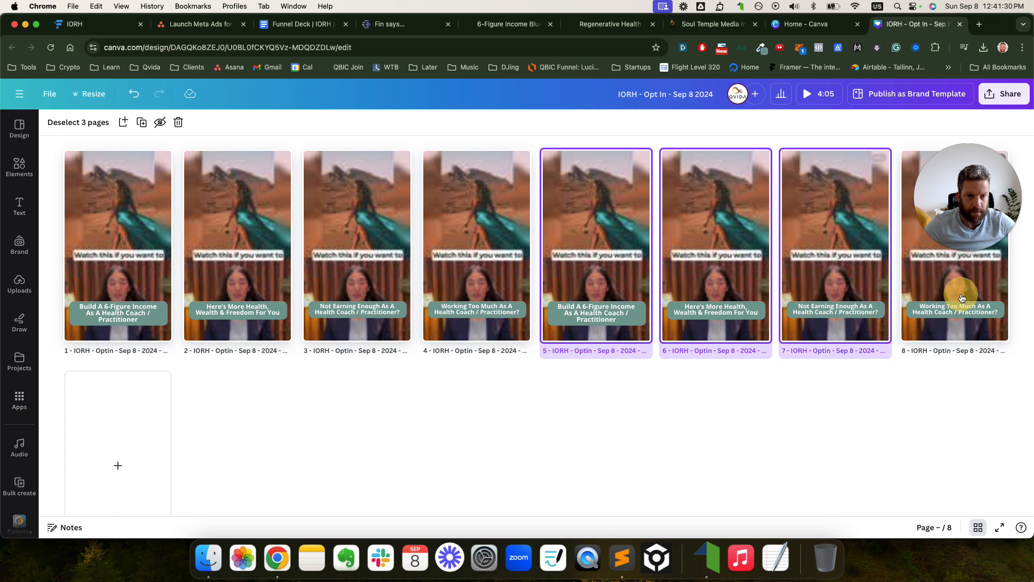
pyautogui.keyDown('shift'); pyautogui.click(962, 294); pyautogui.keyUp('shift')
pyautogui.rightClick(638, 170)
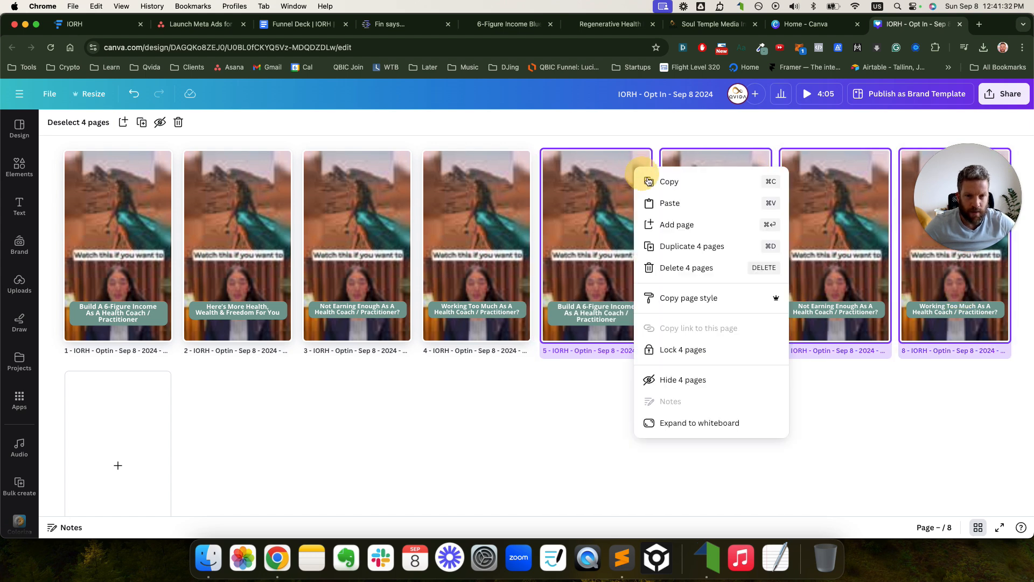
pyautogui.click(668, 249)
pyautogui.click(612, 358)
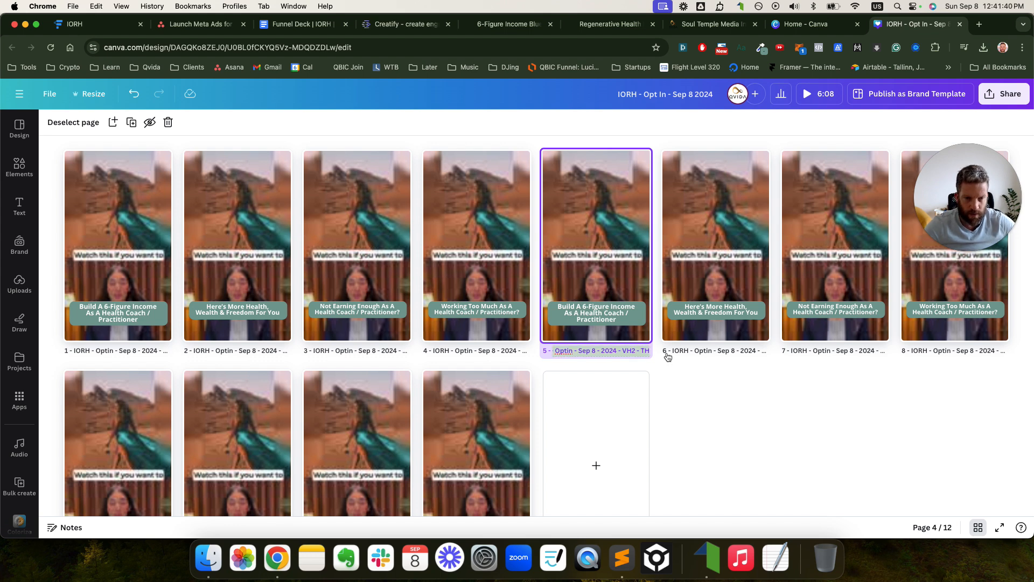
# - Change the titles of pages 6 and 7 from VH1 to VH2, then begin editing page 8's title
pyautogui.click(711, 353)
pyautogui.moveTo(746, 352); pyautogui.dragTo(787, 359)
pyautogui.click(753, 352)
pyautogui.press('Left')
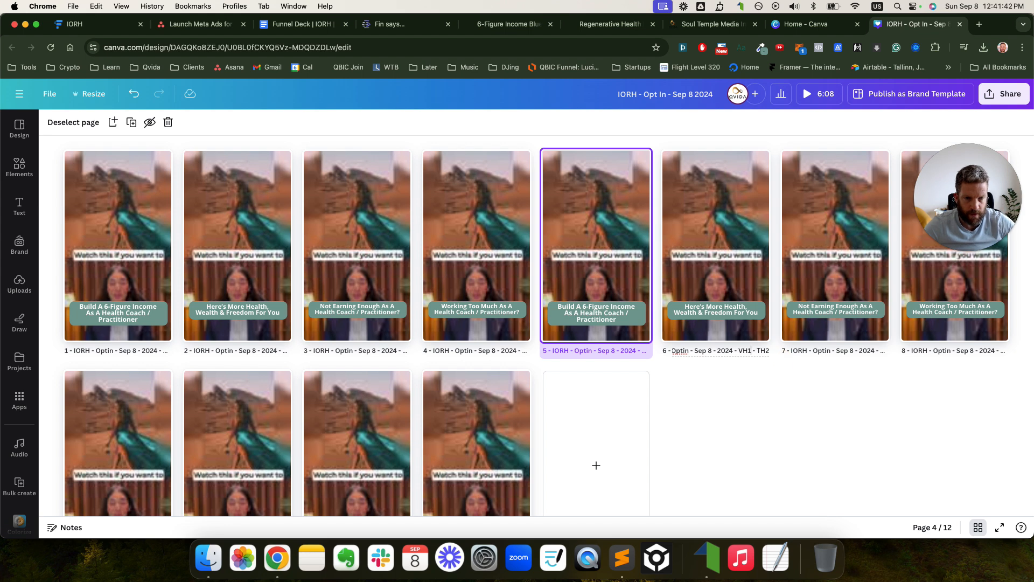
pyautogui.press('BackSpace')
pyautogui.write('2')
pyautogui.click(861, 353)
pyautogui.moveTo(863, 353); pyautogui.dragTo(934, 354)
pyautogui.click(878, 354)
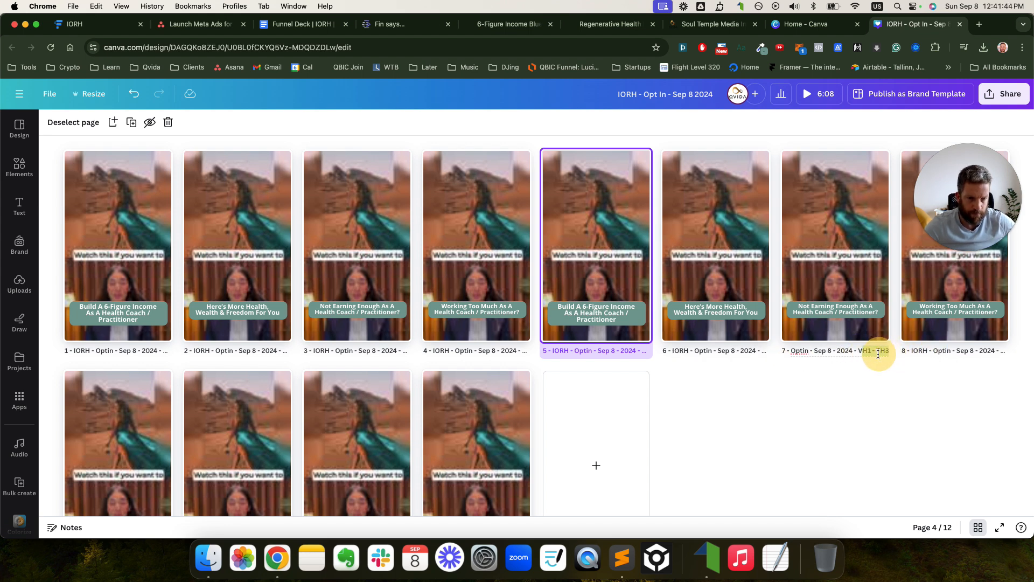
pyautogui.write('2')
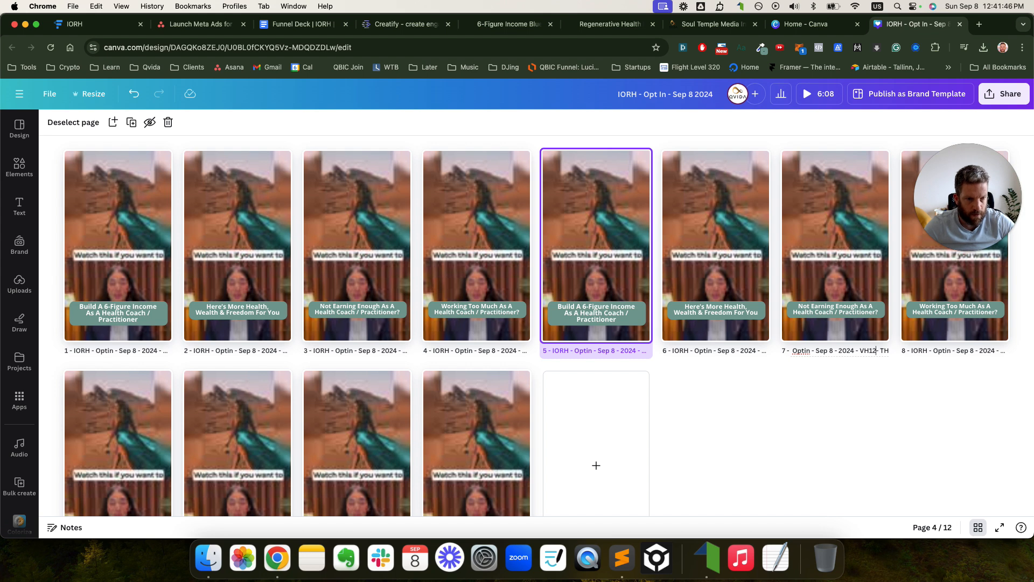
pyautogui.press('BackSpace')
pyautogui.press('BackSpace')
pyautogui.write('2')
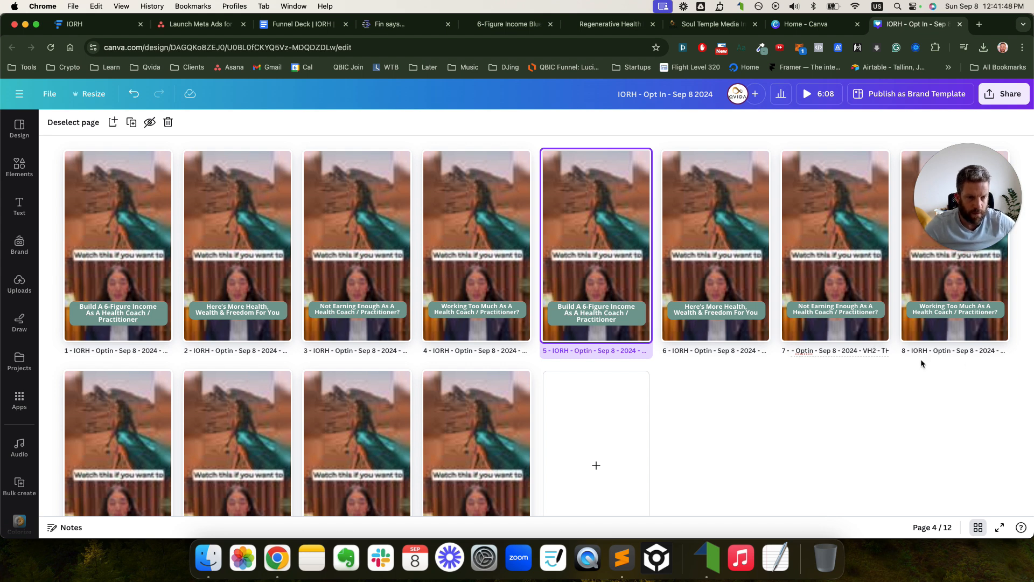
pyautogui.click(974, 351)
pyautogui.click(988, 352)
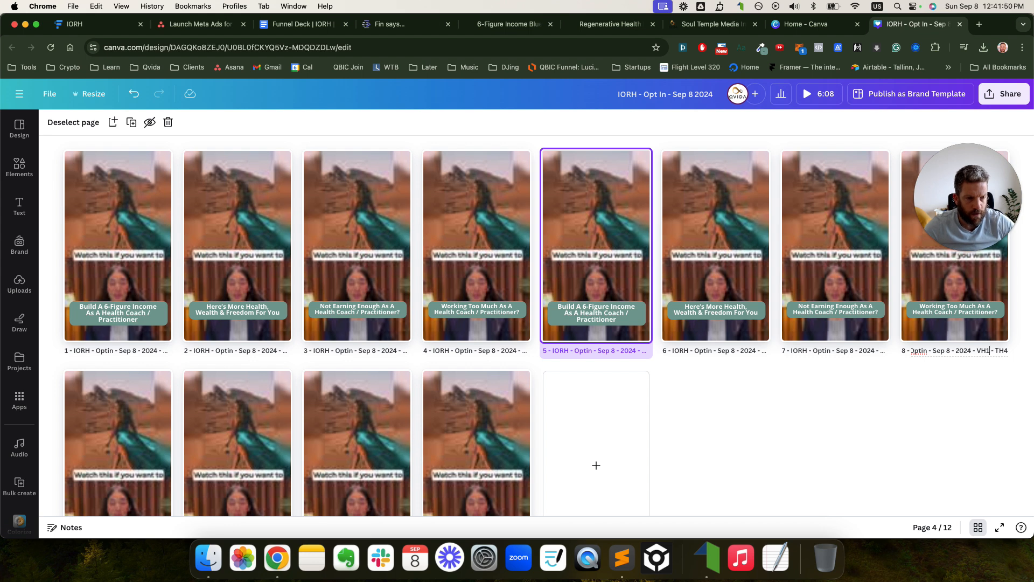
# - Edit the titles of pages 9–12 in turn to change VH1 to VH3
pyautogui.click(783, 432)
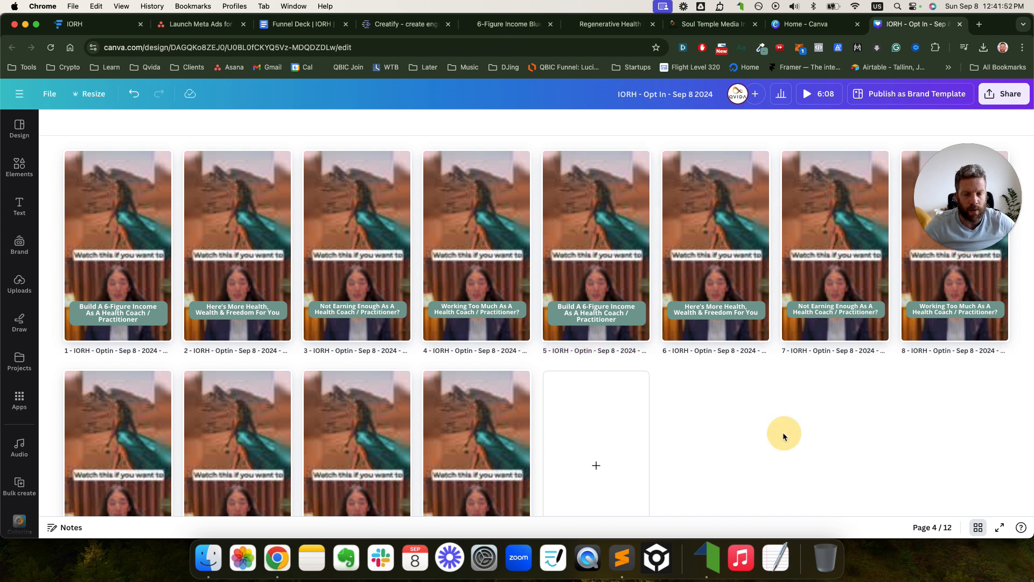
pyautogui.scroll(-2, 784, 432)
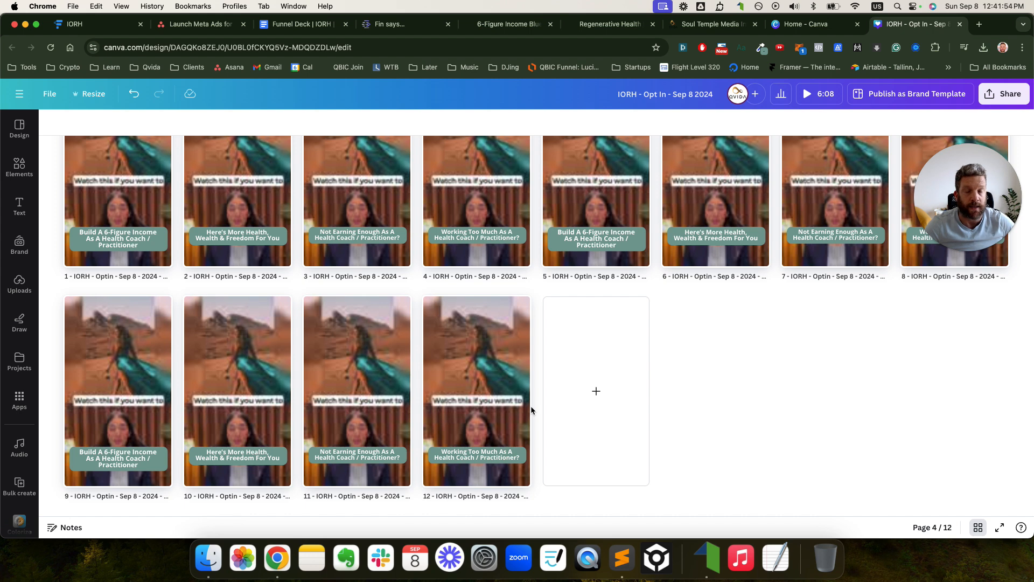
pyautogui.click(153, 494)
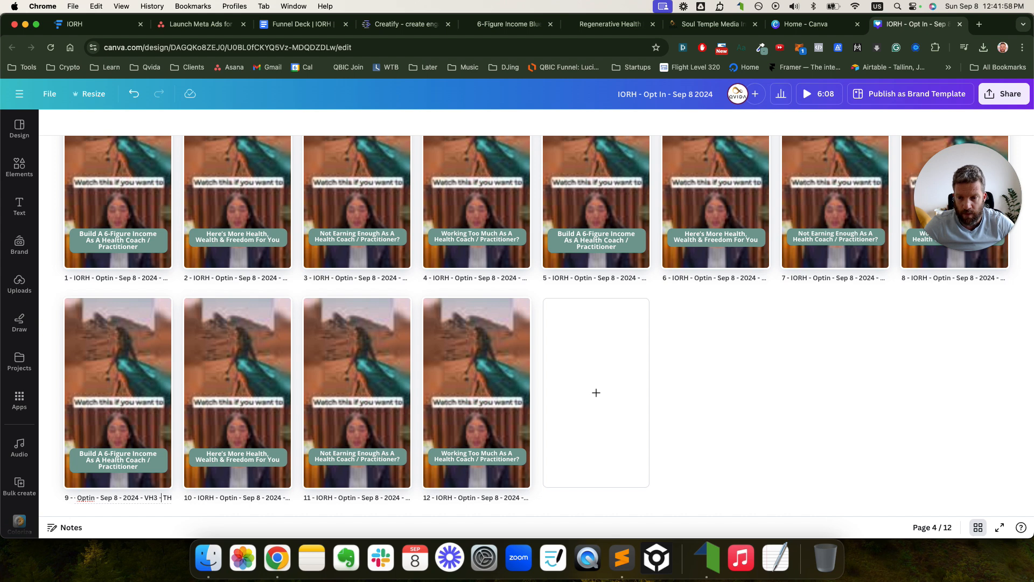
pyautogui.click(261, 498)
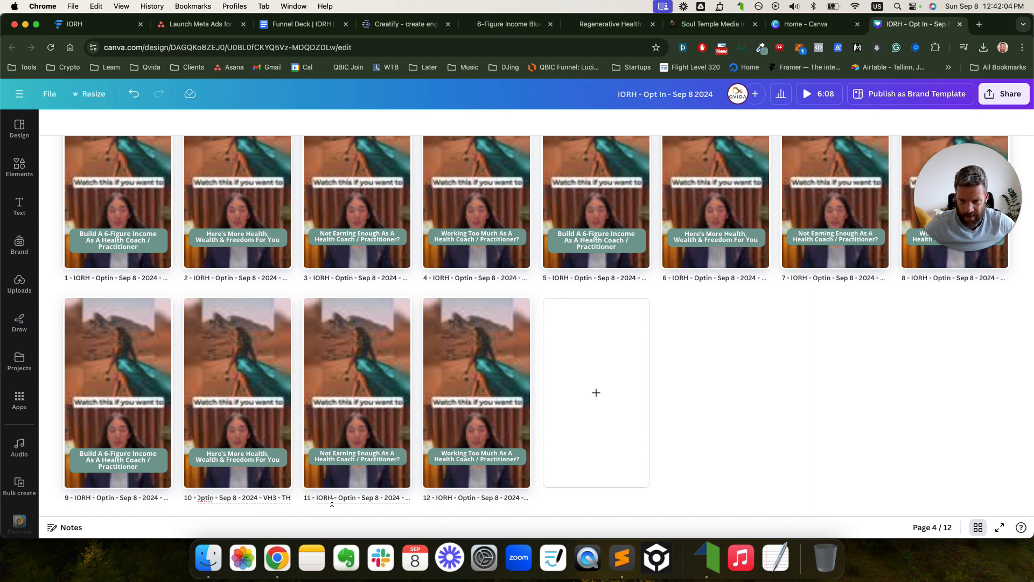
pyautogui.click(392, 497)
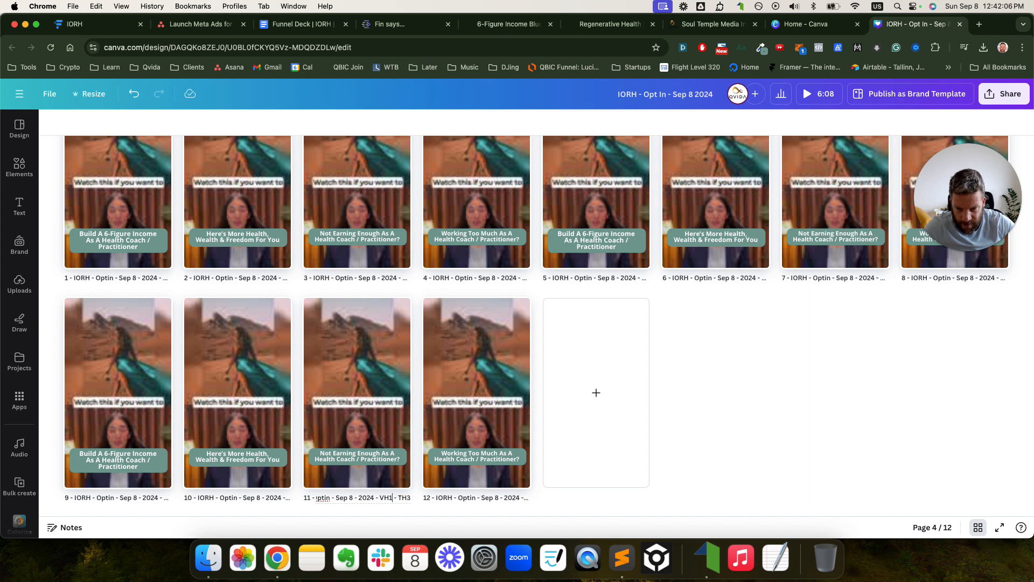
pyautogui.click(447, 498)
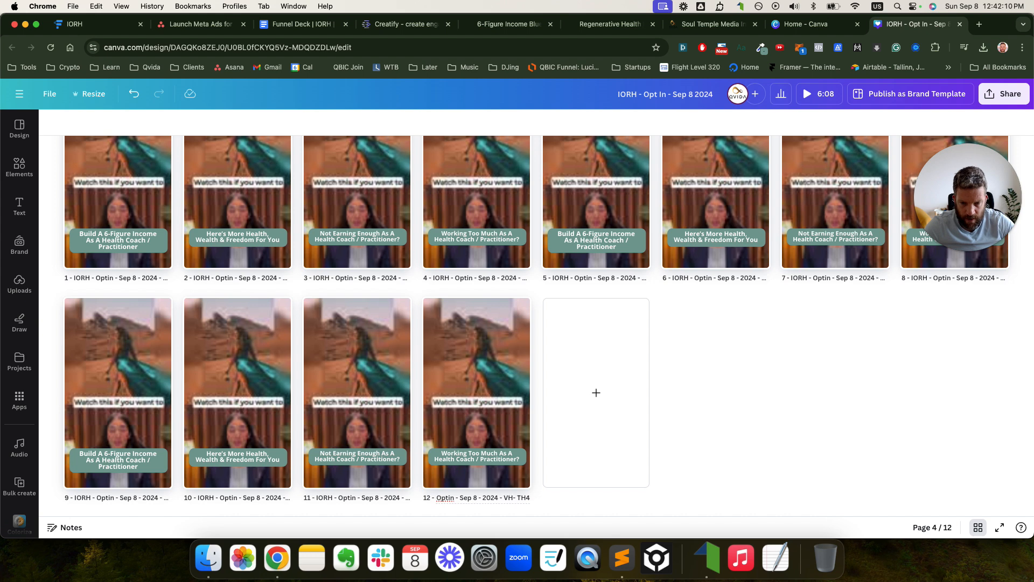
# - Leave grid view, zoom the pages to about 79%, and delete the desert videos on pages 5 and 6
pyautogui.click(979, 528)
pyautogui.scroll(-1, 792, 282)
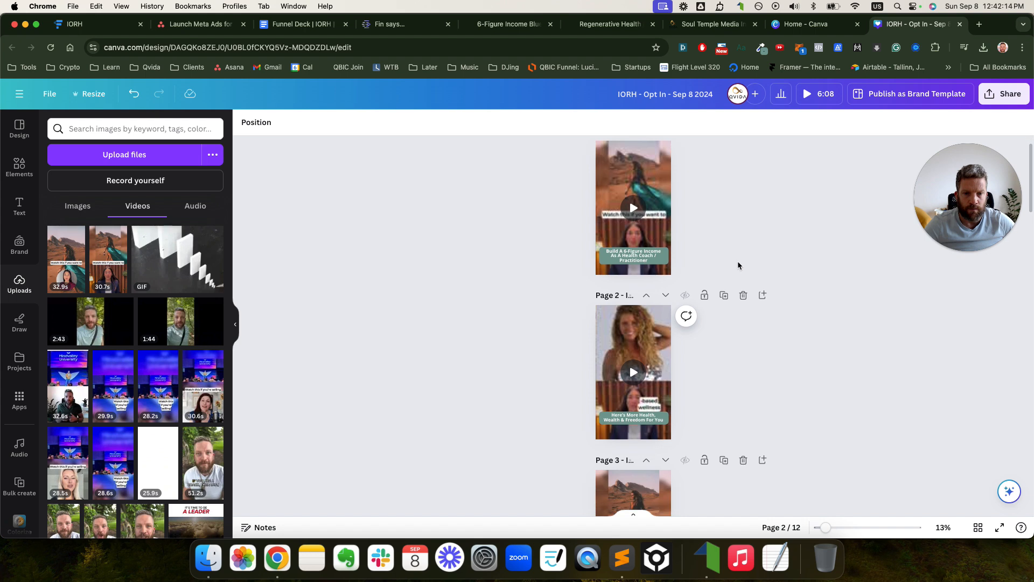
pyautogui.scroll(1, 701, 323)
pyautogui.scroll(-3, 668, 239)
pyautogui.scroll(-5, 658, 275)
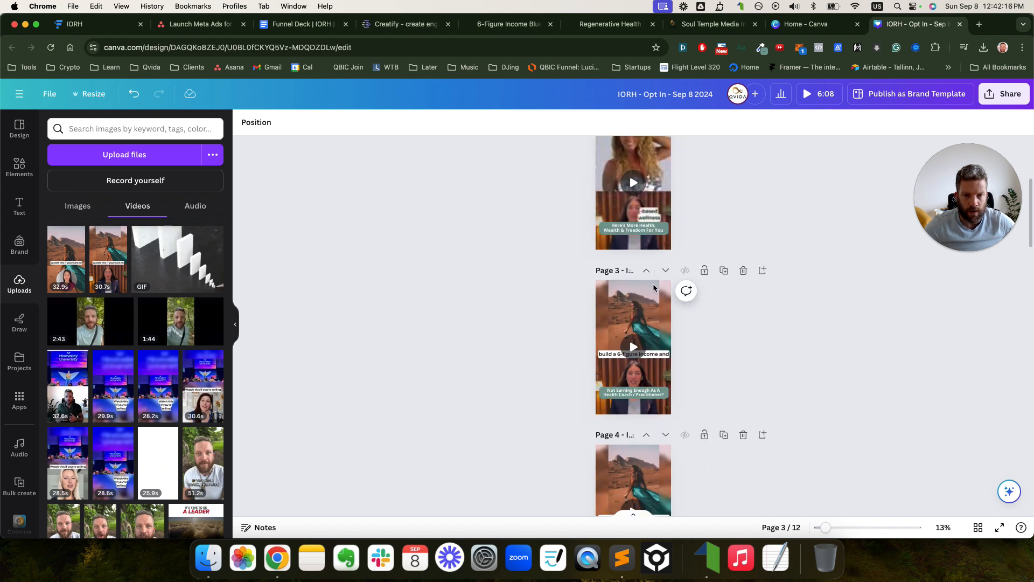
pyautogui.scroll(-2, 649, 312)
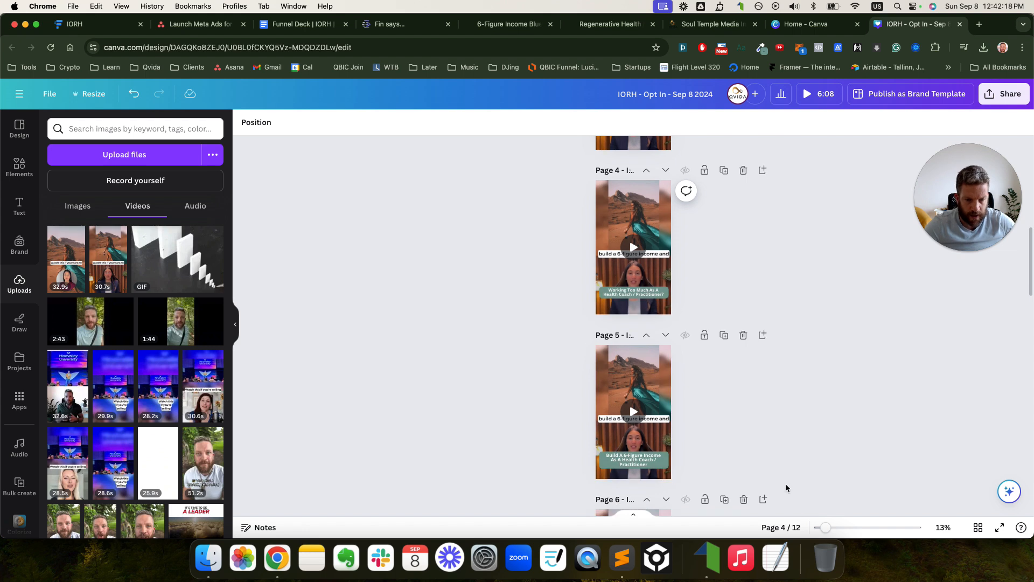
pyautogui.moveTo(826, 530); pyautogui.dragTo(870, 528)
pyautogui.click(535, 308)
pyautogui.press('Delete')
pyautogui.scroll(-3, 538, 312)
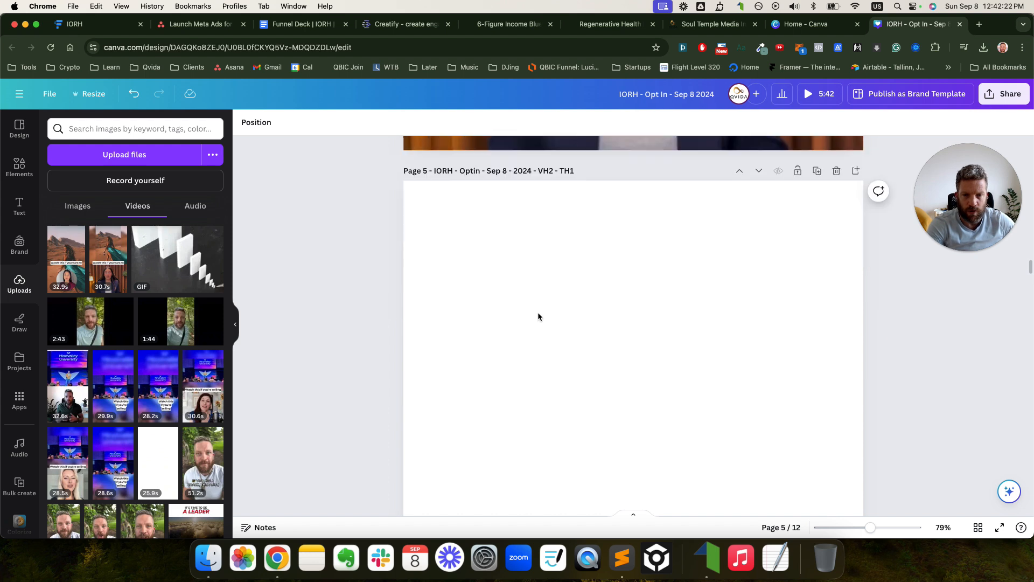
pyautogui.scroll(-5, 538, 309)
pyautogui.click(526, 338)
pyautogui.press('Delete')
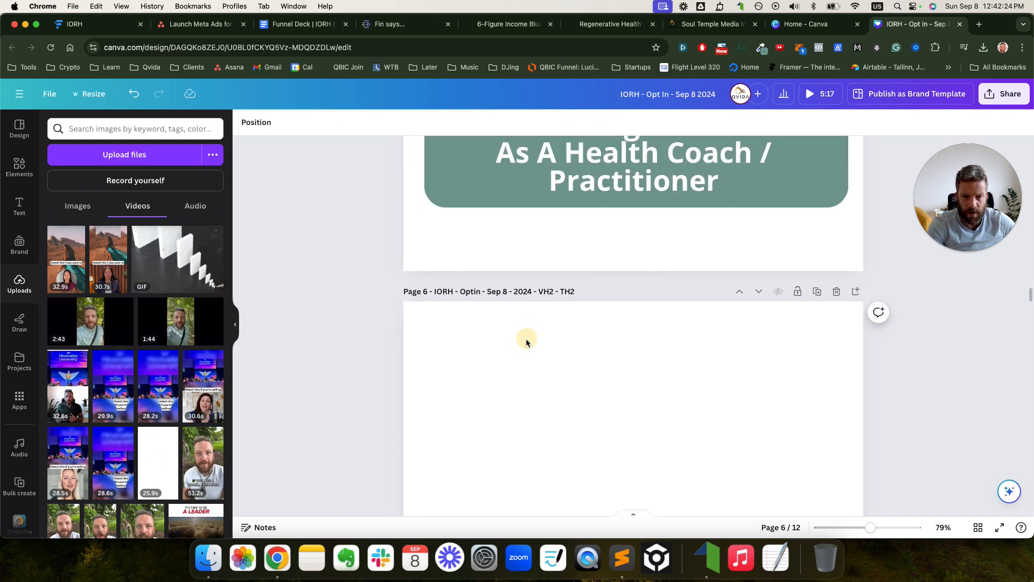
# - Delete the desert videos on pages 7 and 8 too, leaving white captioned pages
pyautogui.scroll(-4, 525, 338)
pyautogui.scroll(-5, 525, 338)
pyautogui.click(522, 337)
pyautogui.press('Delete')
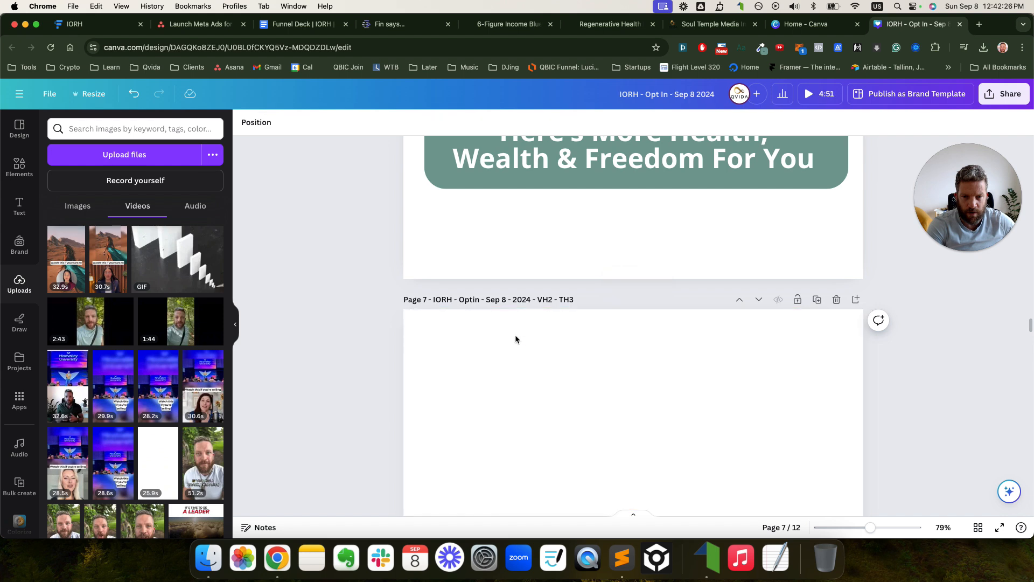
pyautogui.scroll(-3, 493, 334)
pyautogui.scroll(-3, 493, 337)
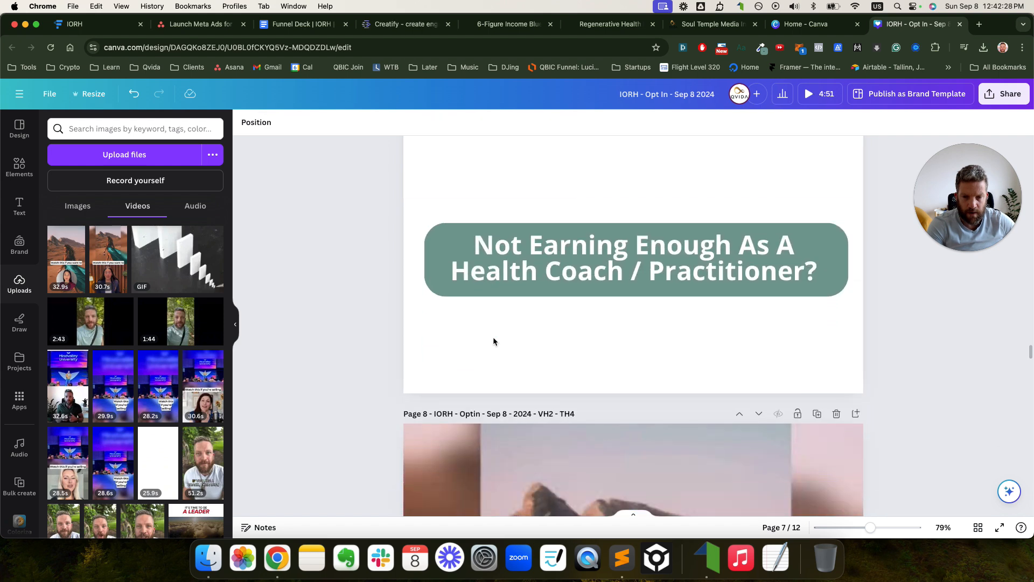
pyautogui.scroll(-2, 497, 429)
pyautogui.click(471, 354)
pyautogui.press('Delete')
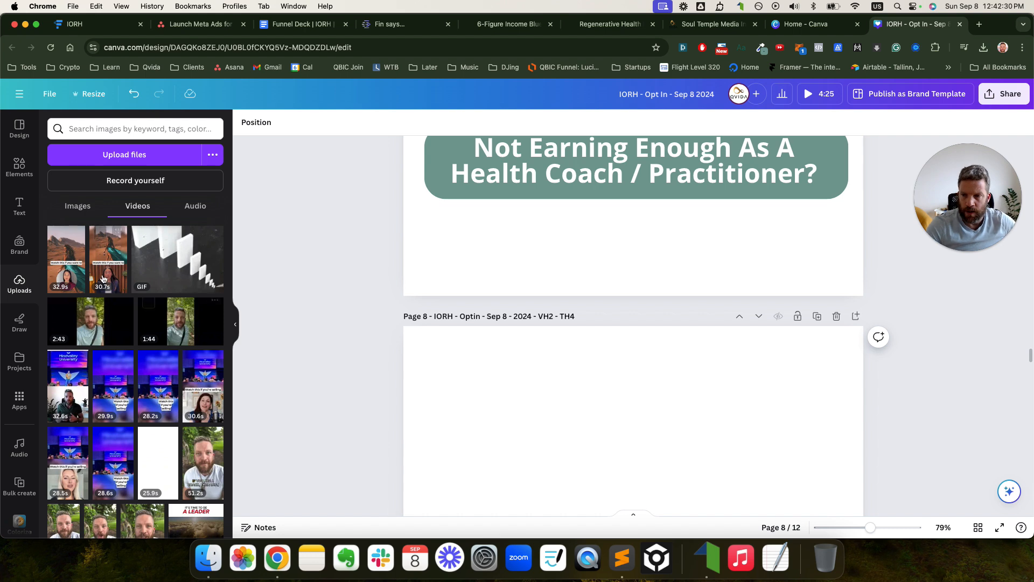
# - Drag the 32.9s uploaded video from Uploads onto page 5
pyautogui.scroll(-10, 454, 280)
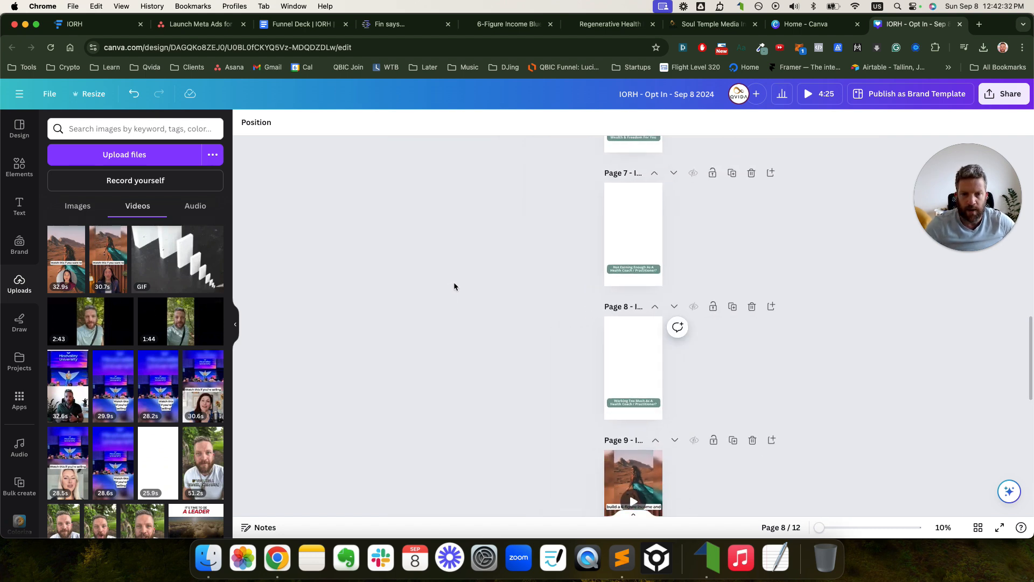
pyautogui.scroll(3, 536, 310)
pyautogui.scroll(3, 536, 310)
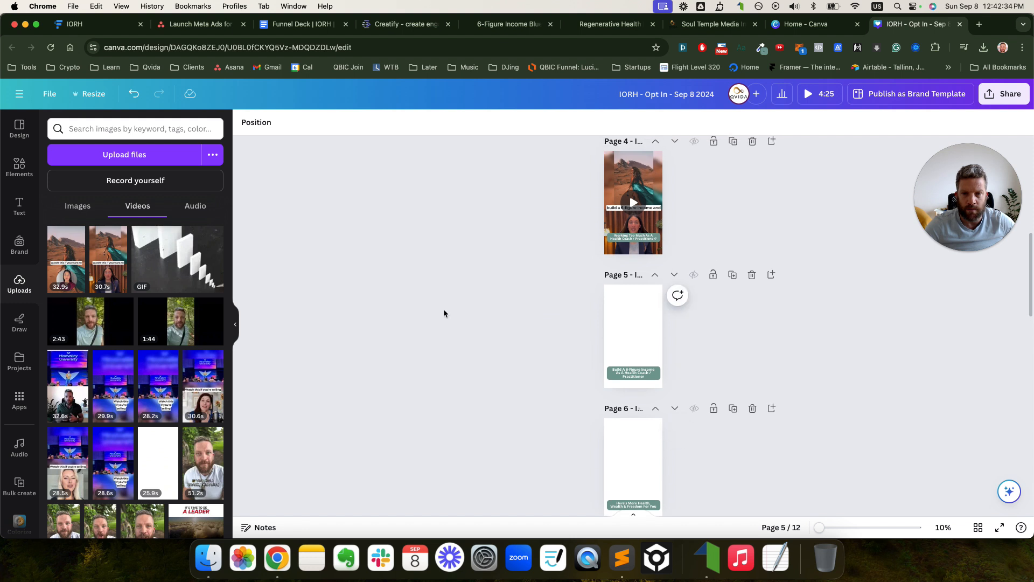
pyautogui.moveTo(76, 255); pyautogui.dragTo(625, 320)
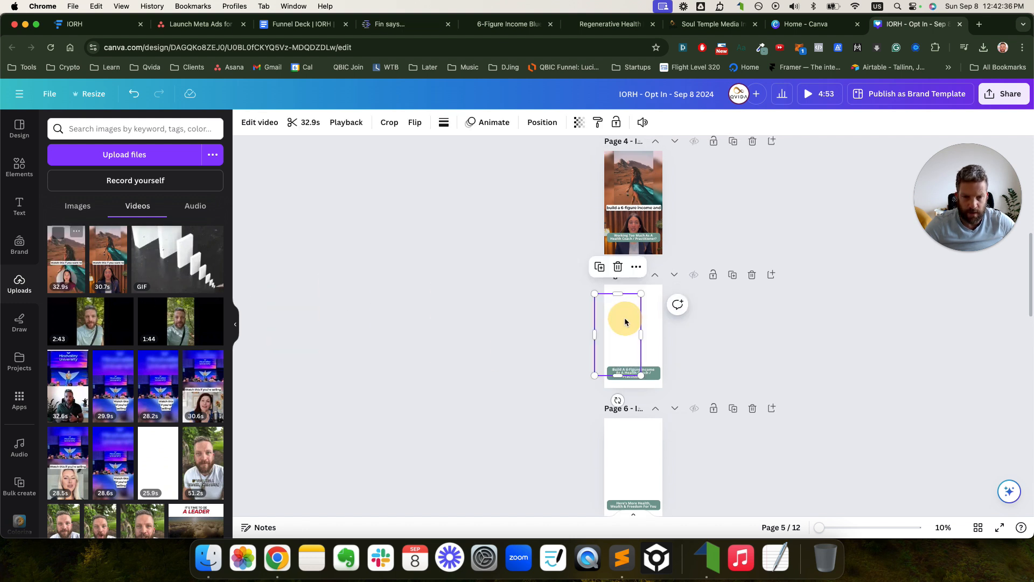
# - Resize the new video so it fills page 5, then play it to check
pyautogui.click(626, 318)
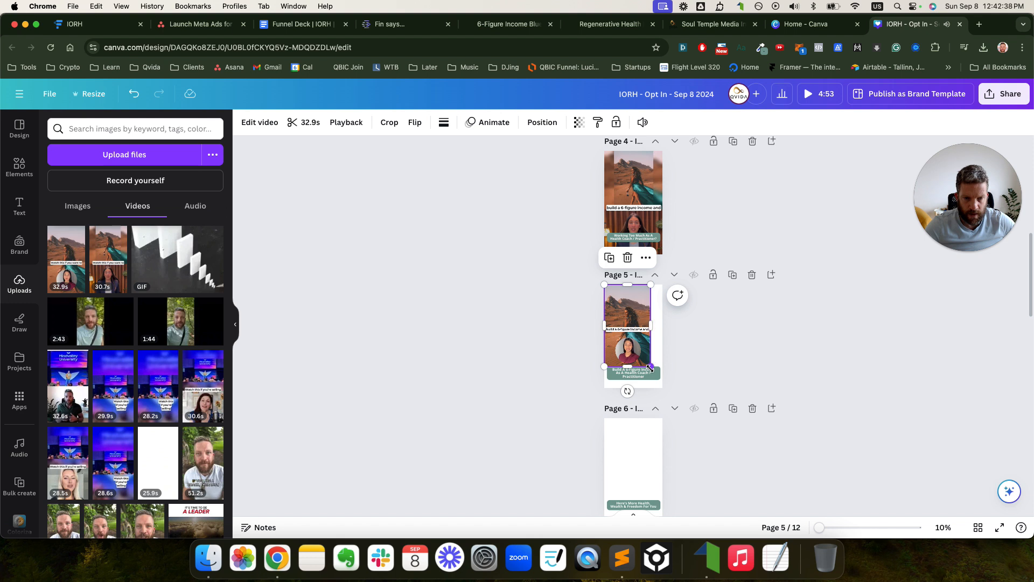
pyautogui.moveTo(651, 367); pyautogui.dragTo(669, 389)
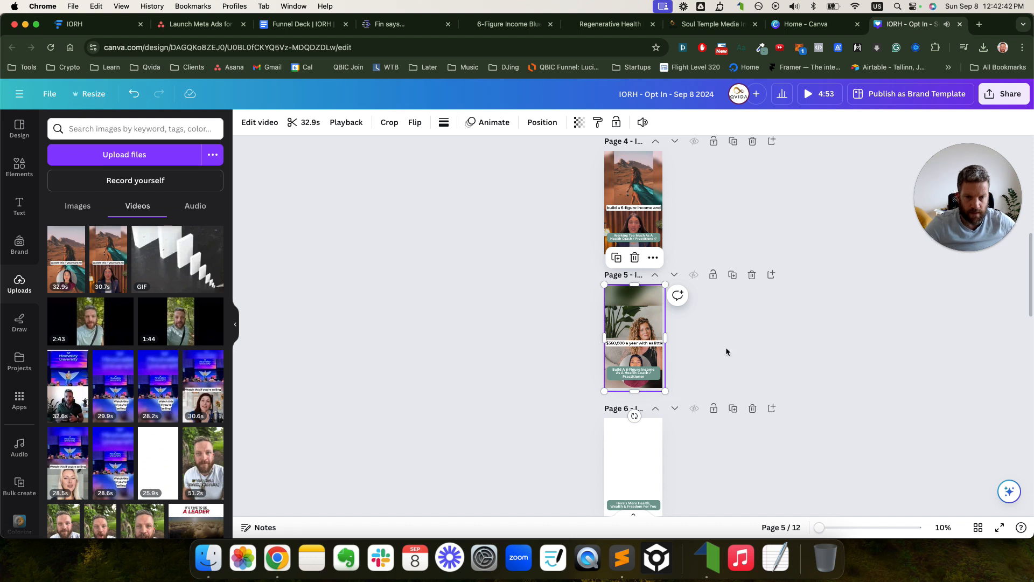
pyautogui.scroll(-2, 699, 338)
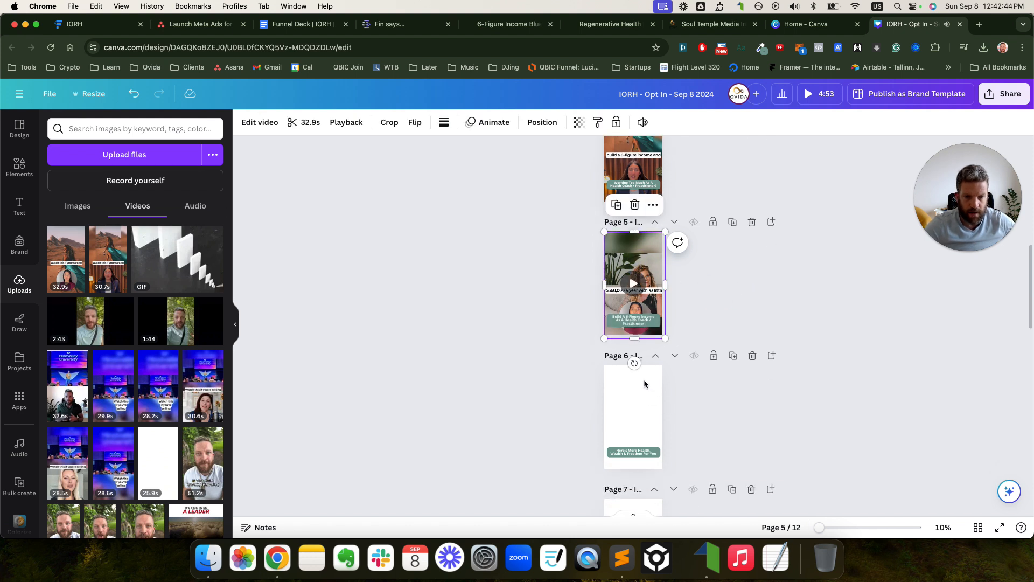
pyautogui.moveTo(665, 338); pyautogui.dragTo(663, 335)
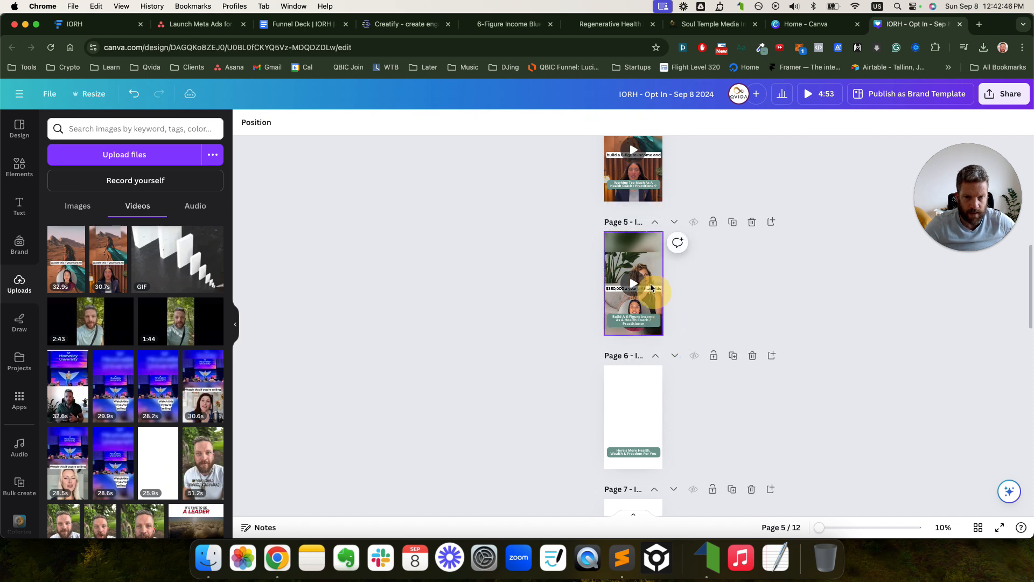
pyautogui.click(632, 264)
# - Paste the sunset video onto pages 7 and 8
pyautogui.click(636, 386)
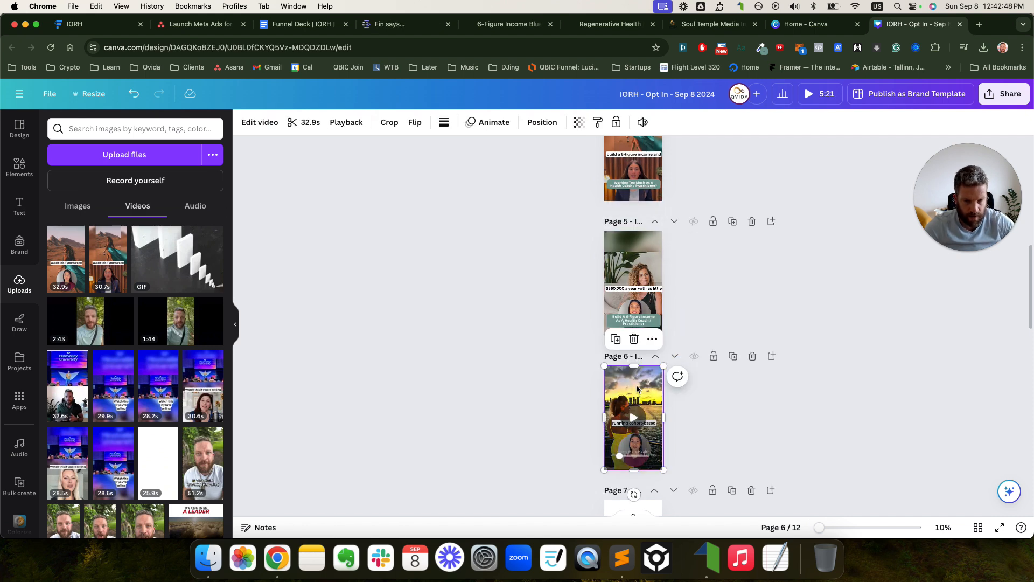
pyautogui.click(869, 409)
pyautogui.scroll(-4, 868, 408)
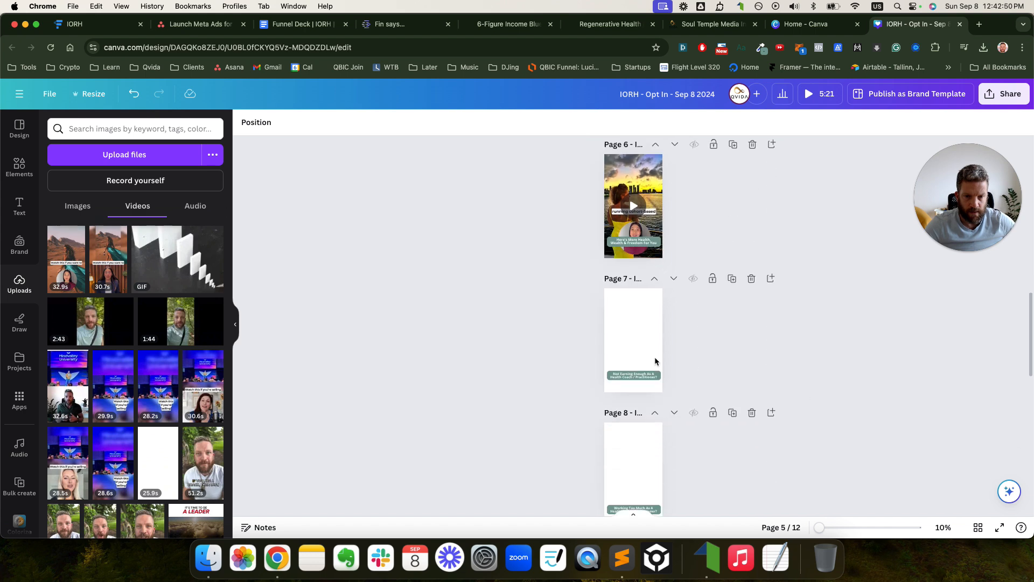
pyautogui.click(648, 329)
pyautogui.press('super+v')
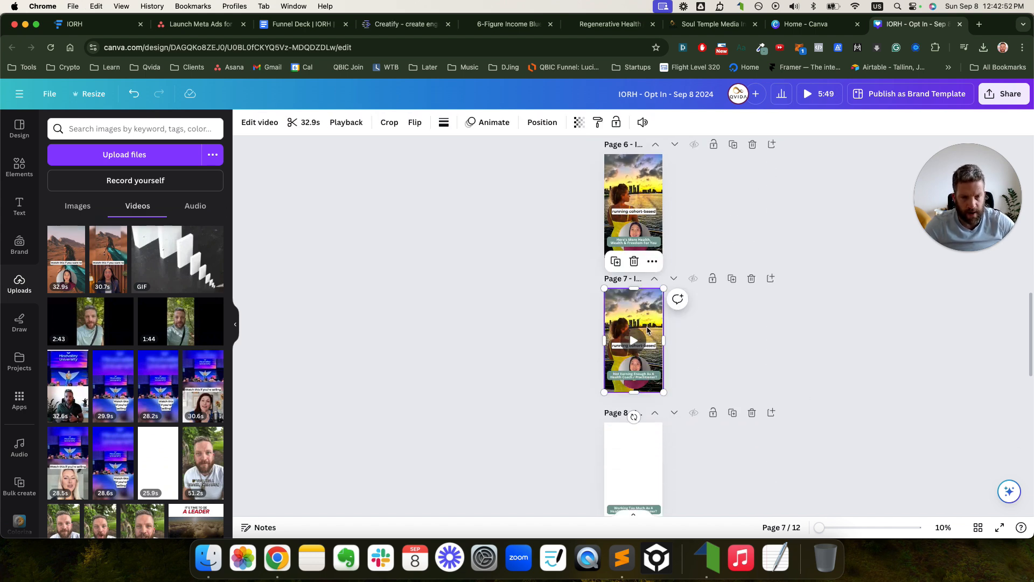
pyautogui.scroll(-3, 725, 370)
pyautogui.click(647, 345)
pyautogui.press('super+v')
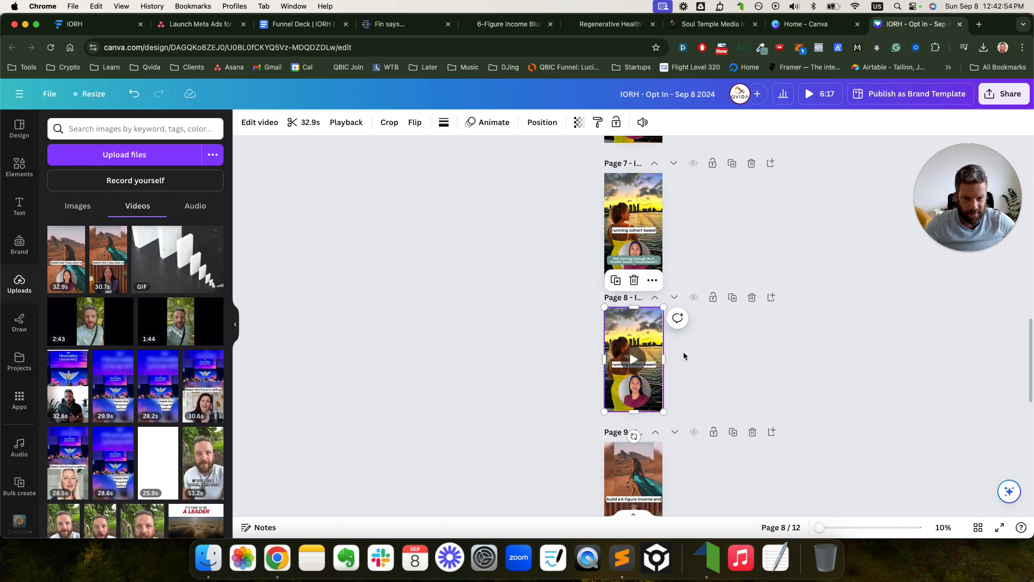
pyautogui.click(823, 383)
# - Delete the videos from pages 9, 10 and 11, leaving them blank
pyautogui.scroll(-2, 816, 380)
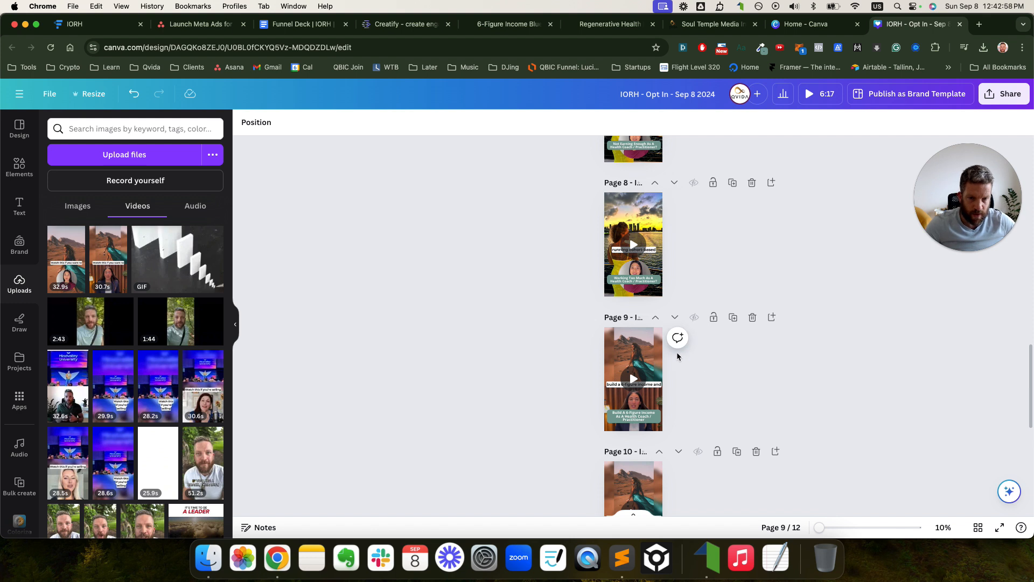
pyautogui.click(638, 377)
pyautogui.press('Delete')
pyautogui.scroll(-2, 650, 376)
pyautogui.click(643, 395)
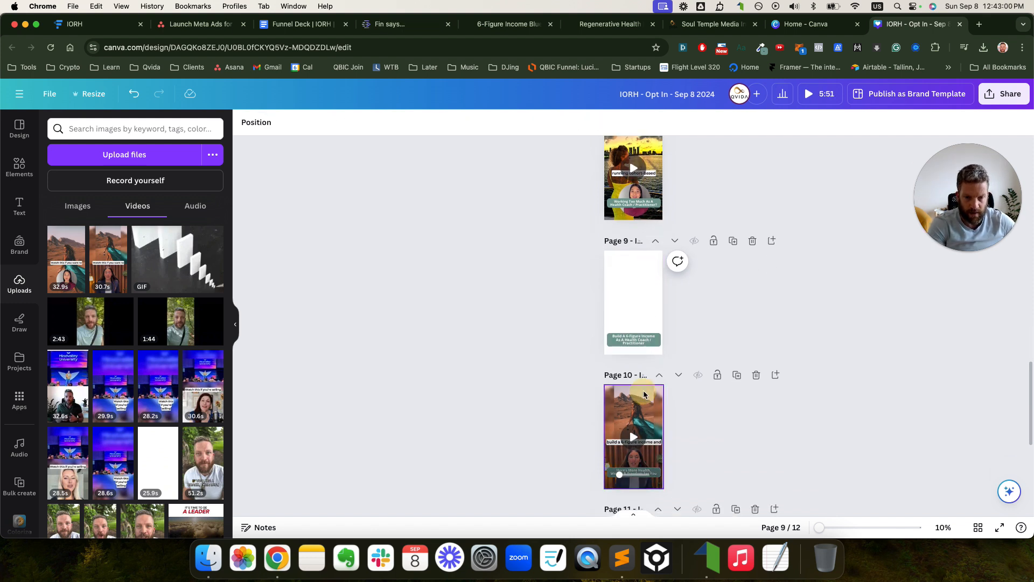
pyautogui.press('Delete')
pyautogui.scroll(-2, 649, 393)
pyautogui.click(644, 422)
pyautogui.press('Delete')
pyautogui.click(499, 194)
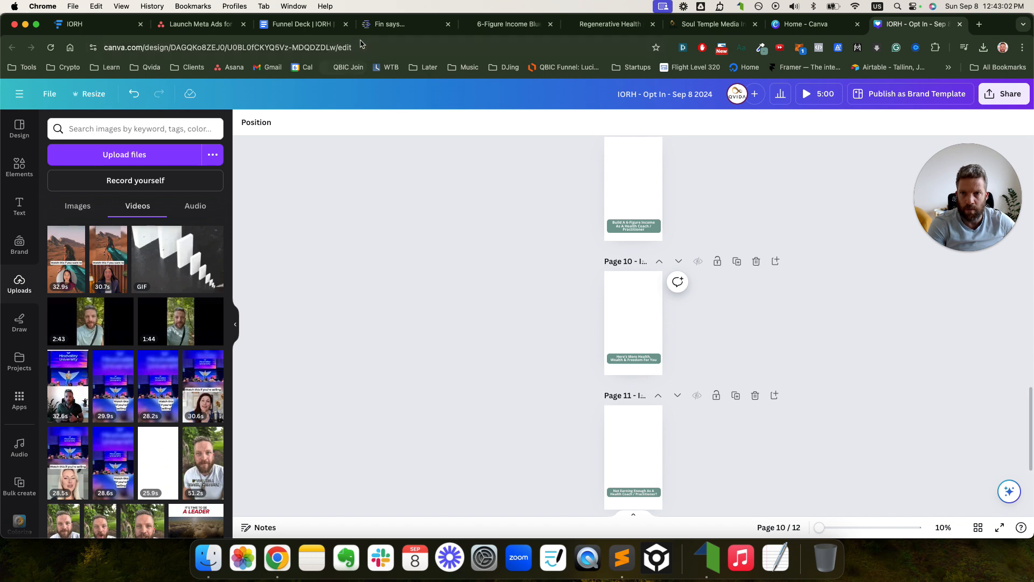
pyautogui.click(387, 24)
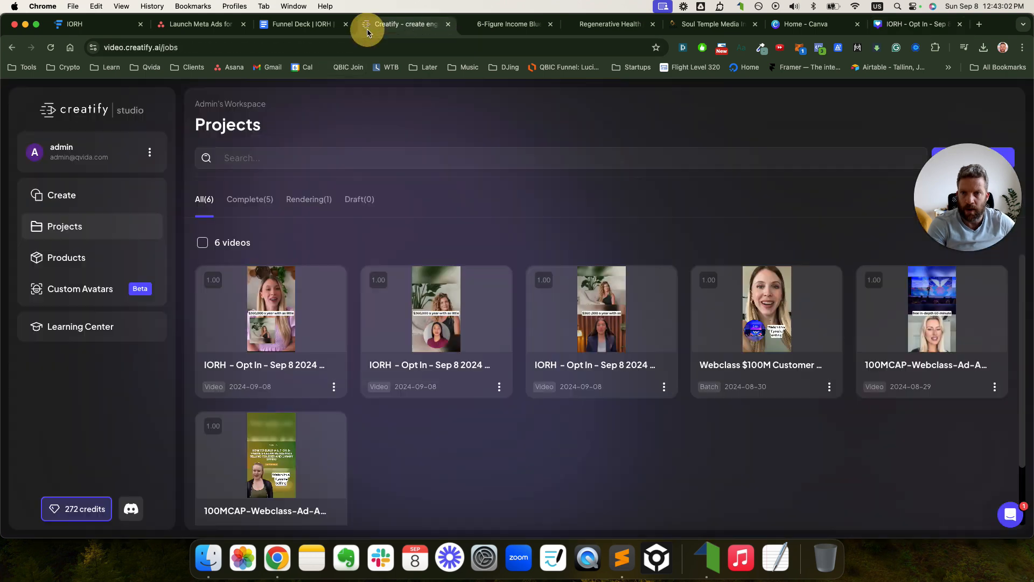
# - Download the newest Creatify video as 'IORH - Opt In - Sep 8 2024 - Video Hook 3.mp4' into Downloads
pyautogui.click(334, 387)
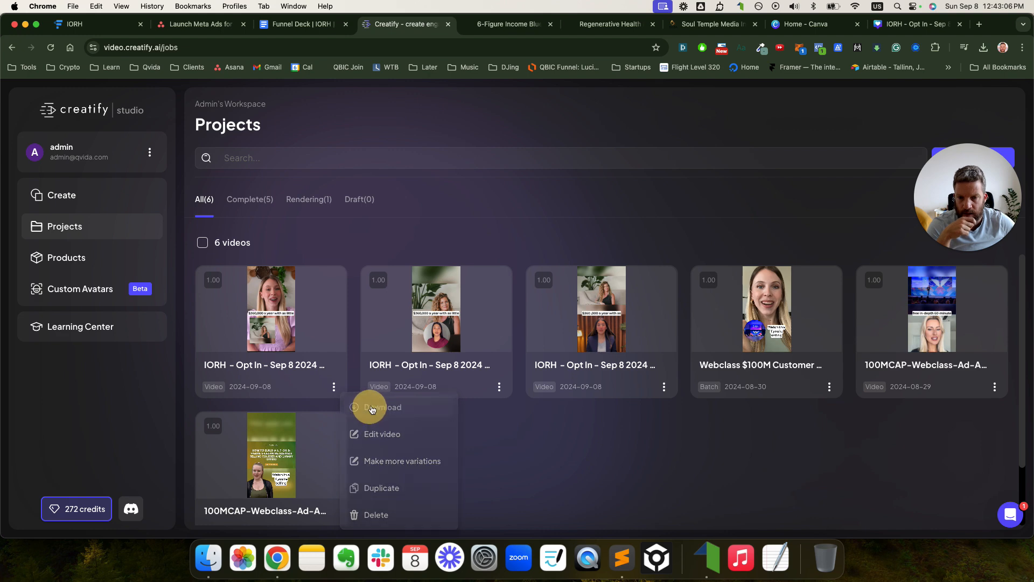
pyautogui.click(367, 408)
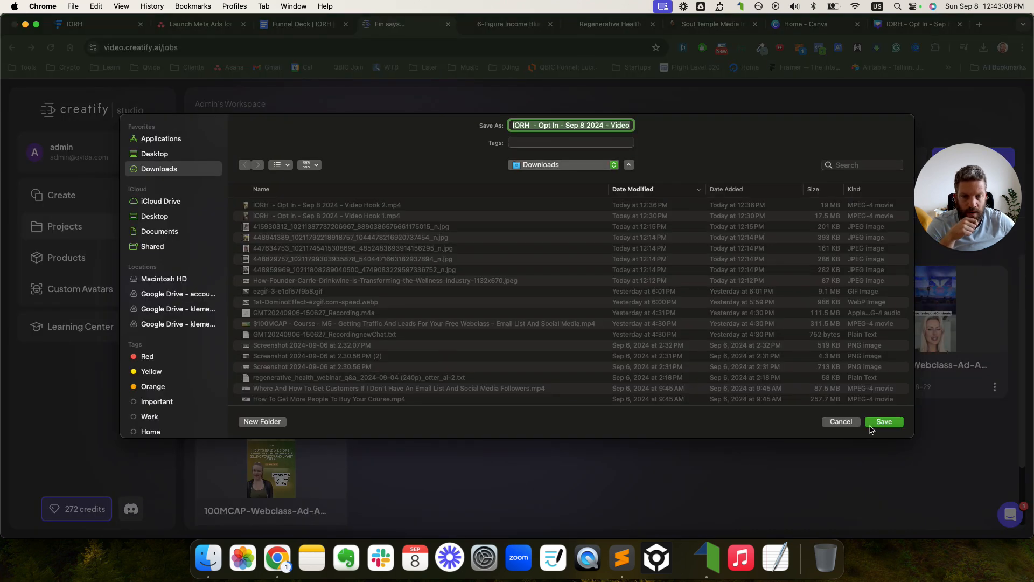
pyautogui.click(871, 426)
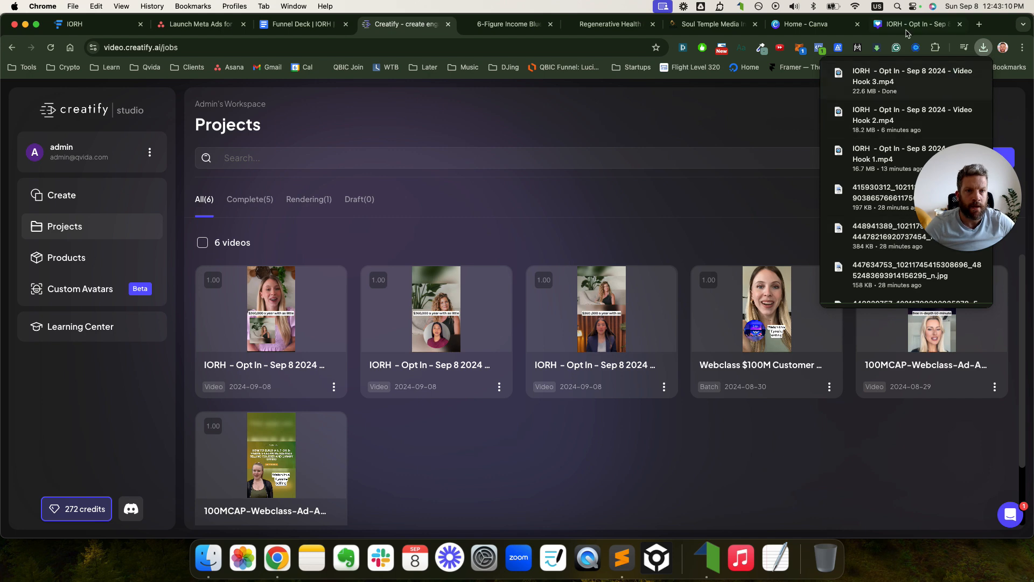
pyautogui.click(908, 24)
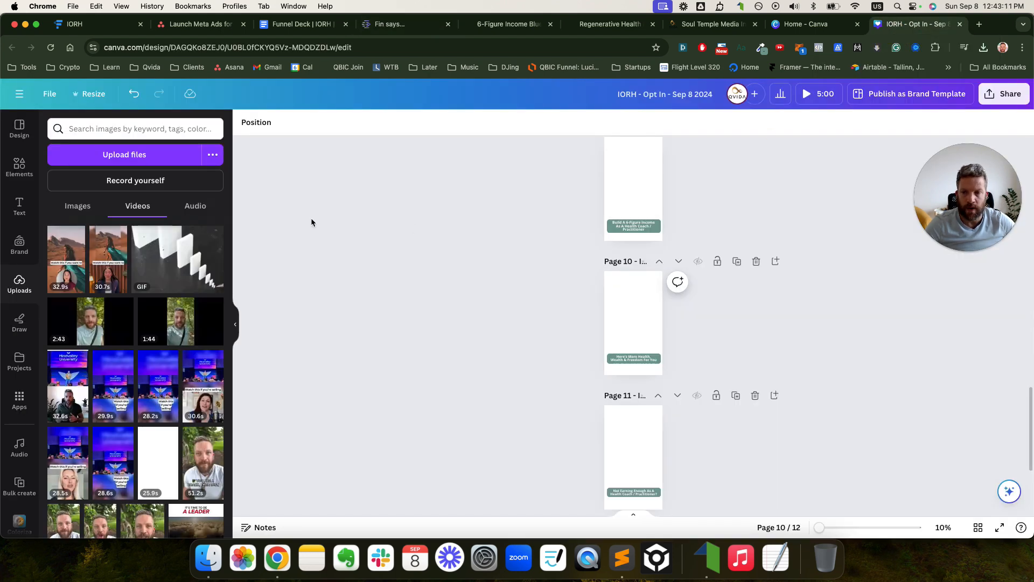
# - Upload Video Hook 3.mp4 to Canva and drag the 30.4s clip onto page 9
pyautogui.click(147, 153)
pyautogui.click(380, 116)
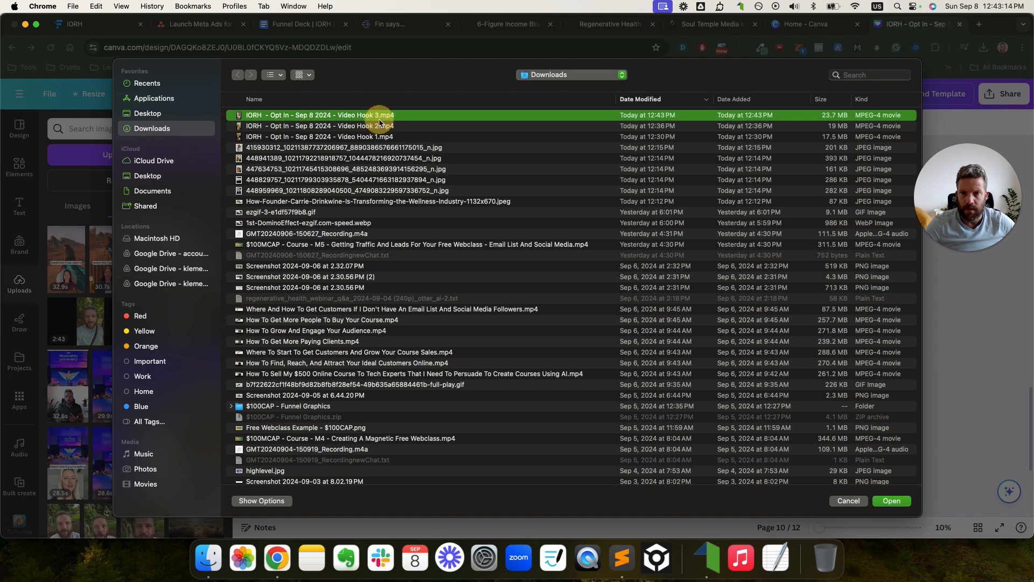
pyautogui.doubleClick(380, 116)
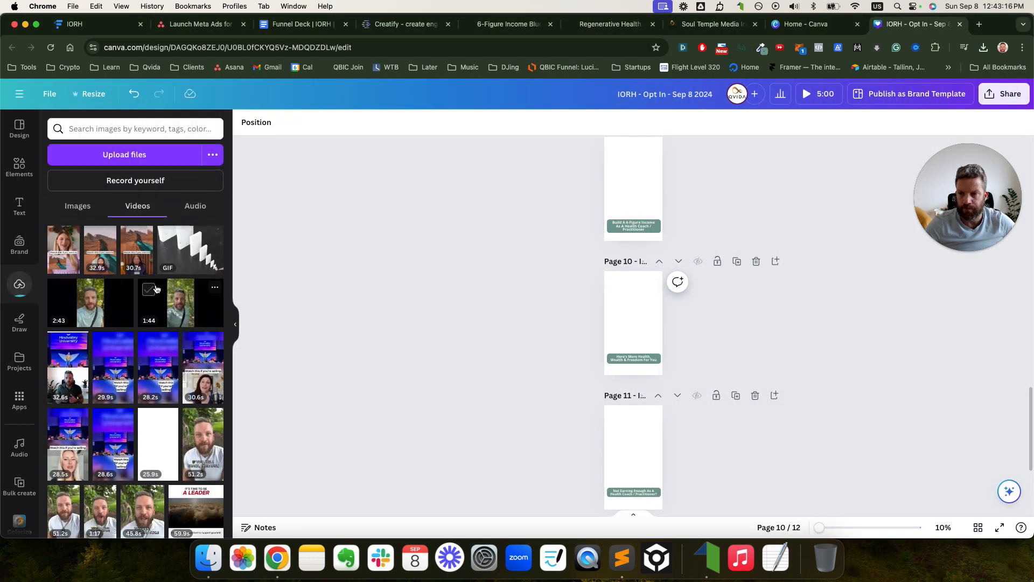
pyautogui.scroll(5, 440, 205)
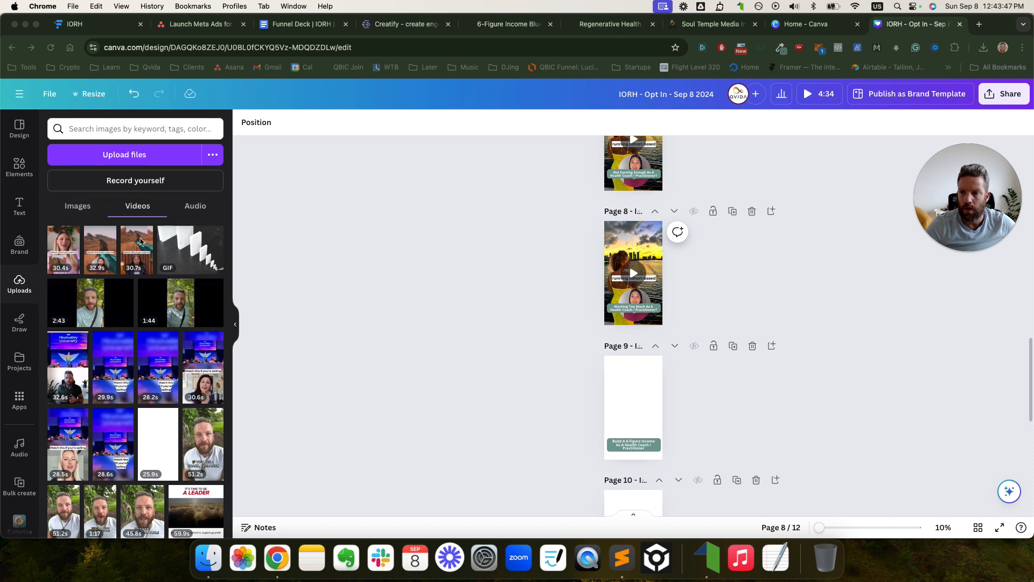
pyautogui.moveTo(66, 248); pyautogui.dragTo(636, 364)
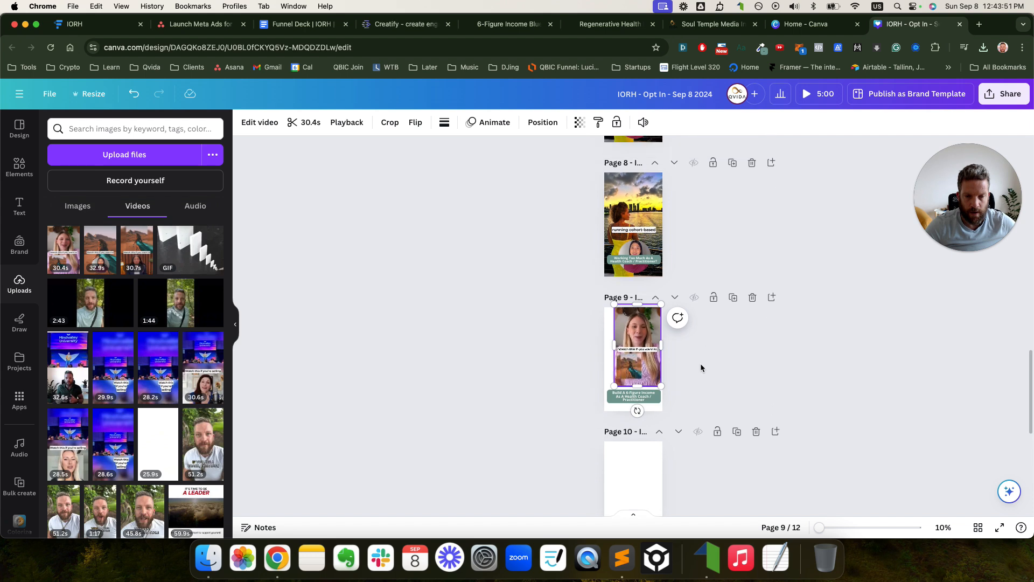
# - Align the clip to page 9's top-left corner and enlarge it to fill the page
pyautogui.scroll(5, 640, 365)
pyautogui.scroll(1, 636, 372)
pyautogui.moveTo(633, 383); pyautogui.dragTo(608, 395)
pyautogui.scroll(-3, 625, 388)
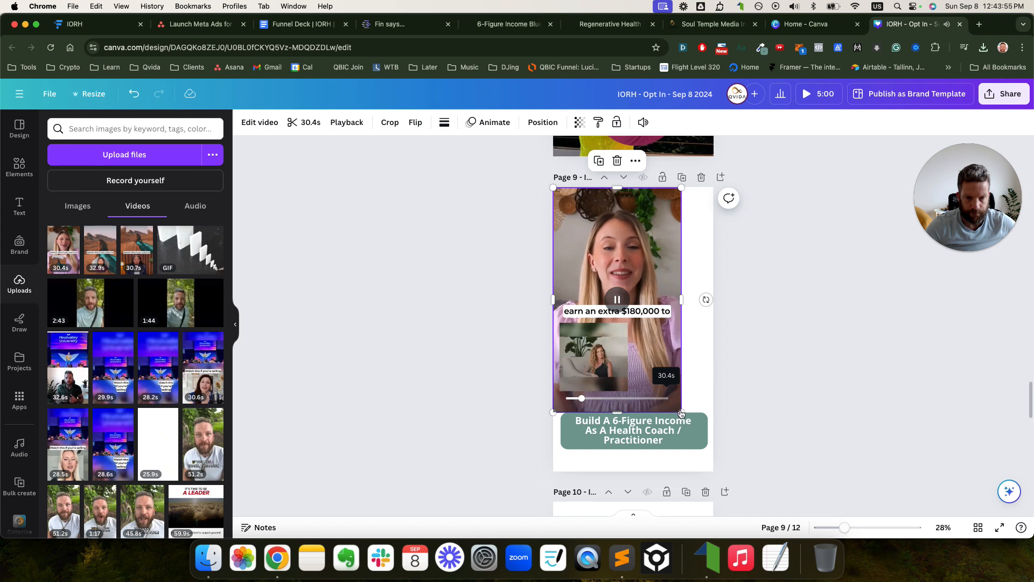
pyautogui.moveTo(681, 412); pyautogui.dragTo(714, 470)
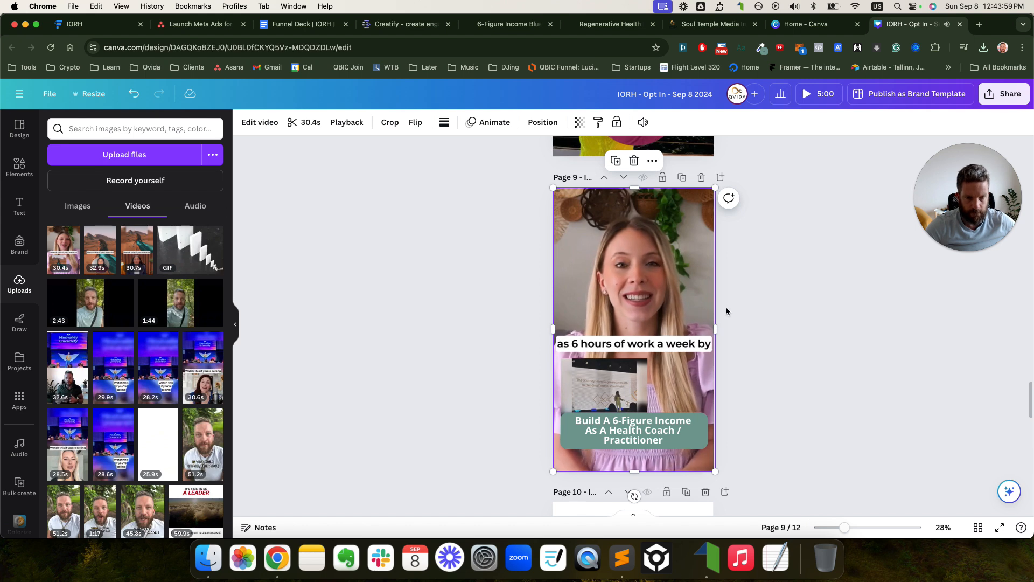
pyautogui.click(664, 276)
# - Paste the Video Hook 3 clip onto pages 10, 11 and 12
pyautogui.scroll(-5, 754, 315)
pyautogui.hotkey('ctrl', 'v')
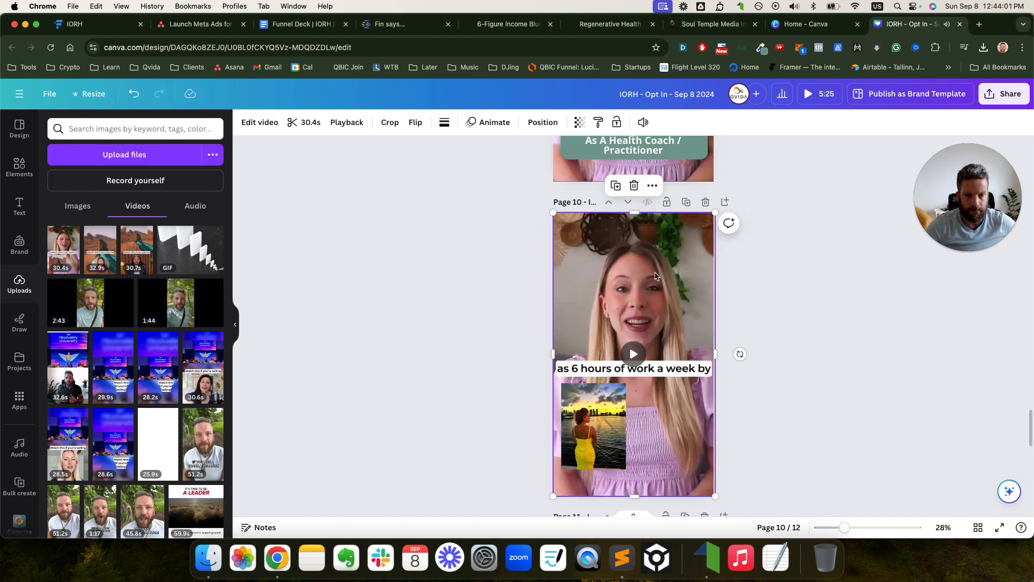
pyautogui.scroll(-3, 733, 290)
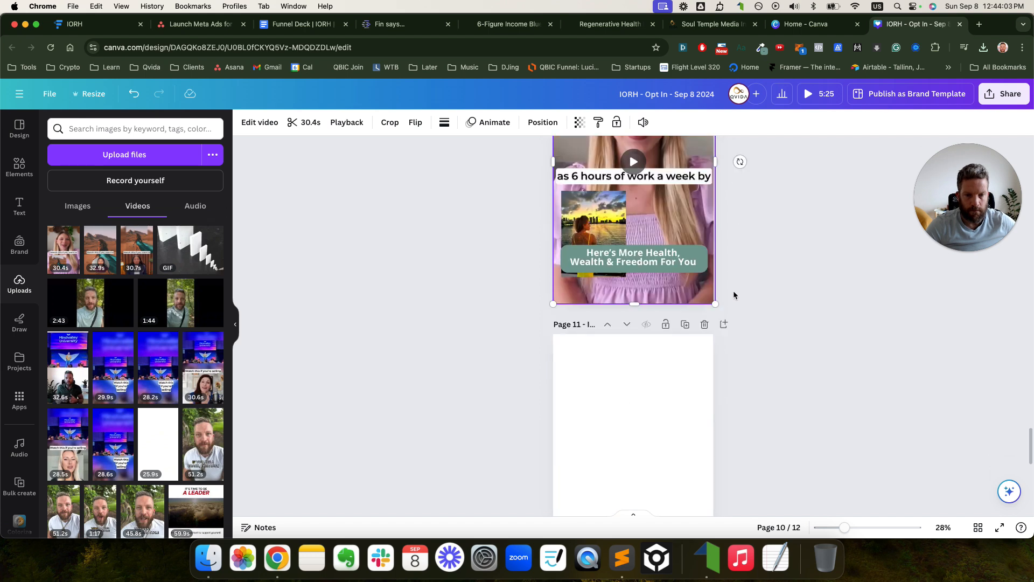
pyautogui.click(685, 333)
pyautogui.hotkey('ctrl', 'v')
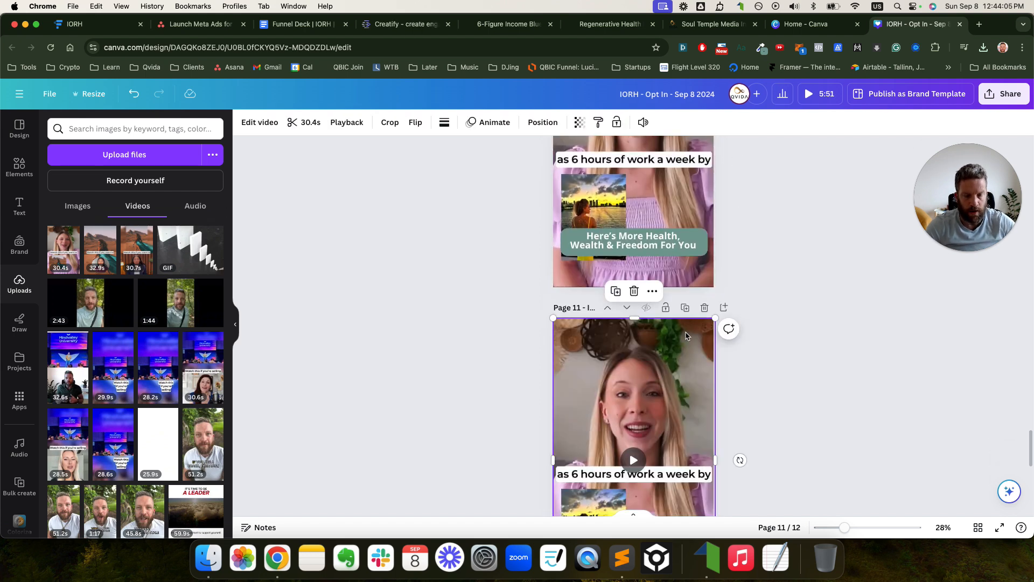
pyautogui.scroll(-3, 685, 335)
pyautogui.scroll(-4, 674, 345)
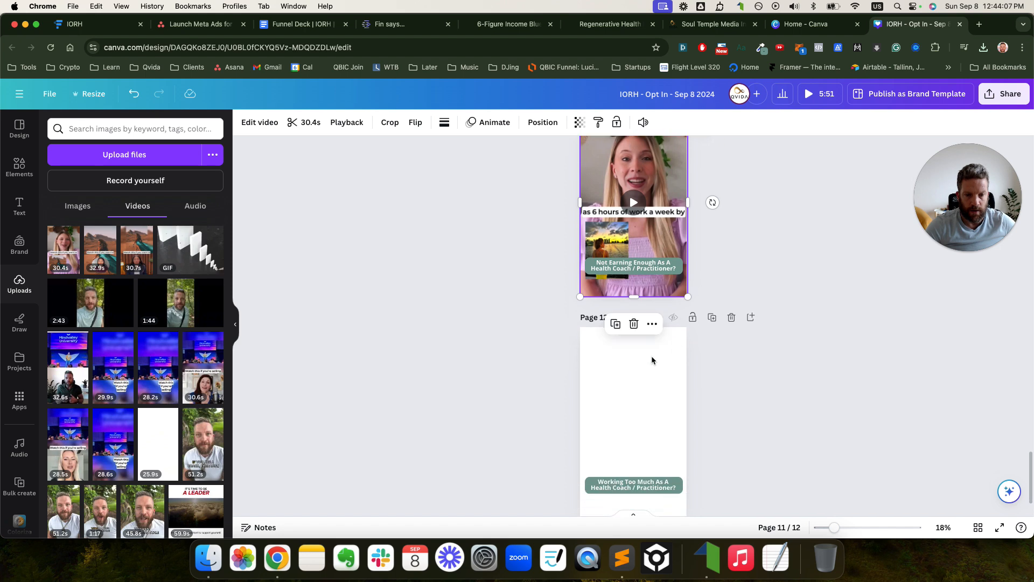
pyautogui.click(652, 360)
pyautogui.hotkey('ctrl', 'v')
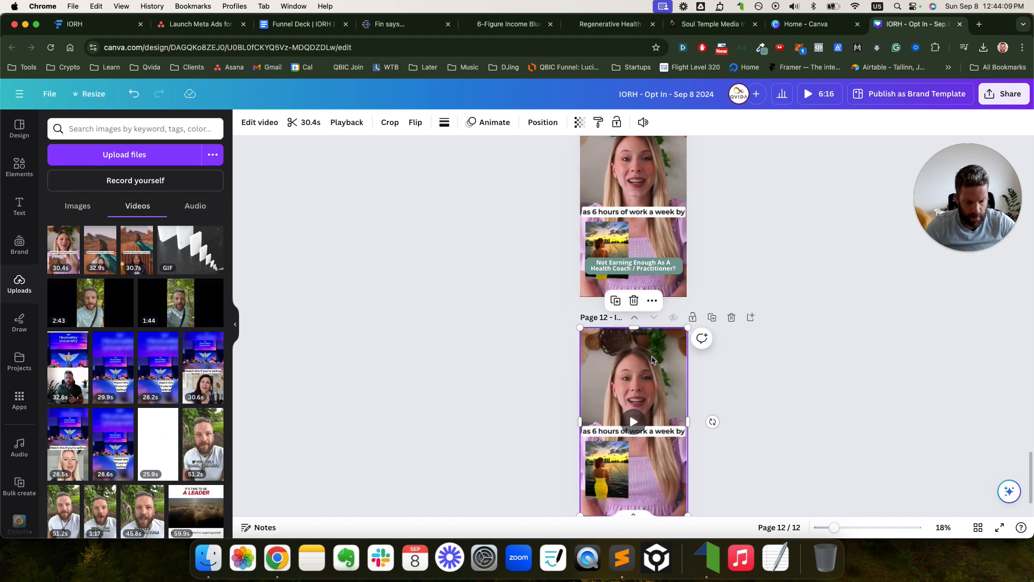
# - Zoom in and scroll through pages 9–12 to check the pasted clips
pyautogui.scroll(-2, 830, 345)
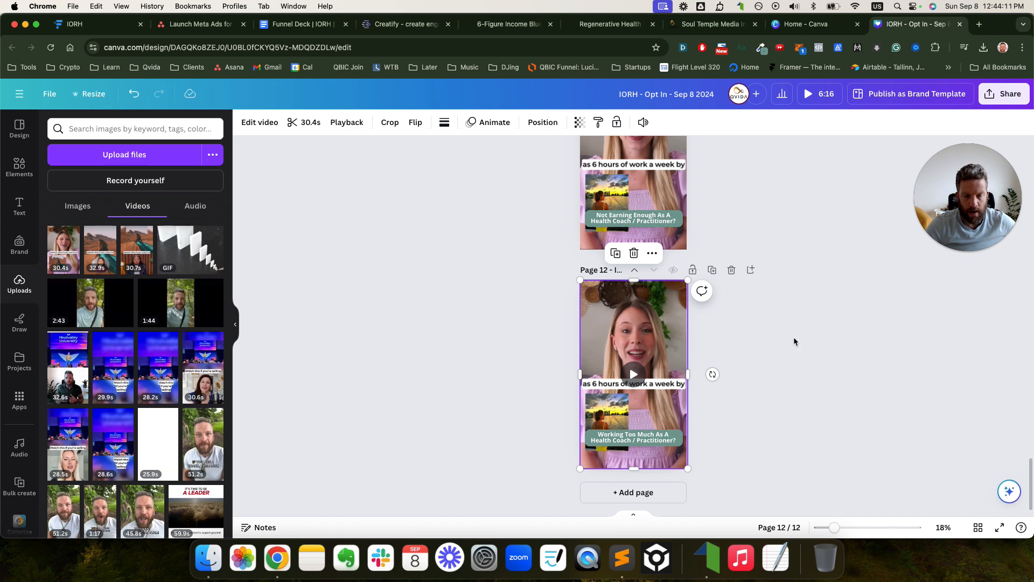
pyautogui.moveTo(834, 527); pyautogui.dragTo(870, 529)
pyautogui.scroll(10, 594, 213)
pyautogui.scroll(-3, 595, 217)
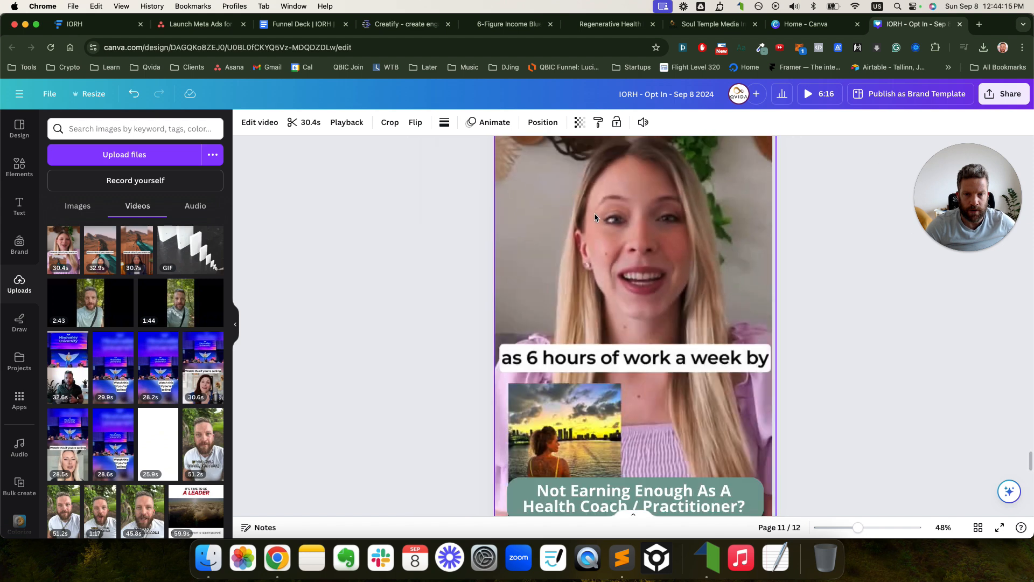
pyautogui.scroll(-5, 594, 212)
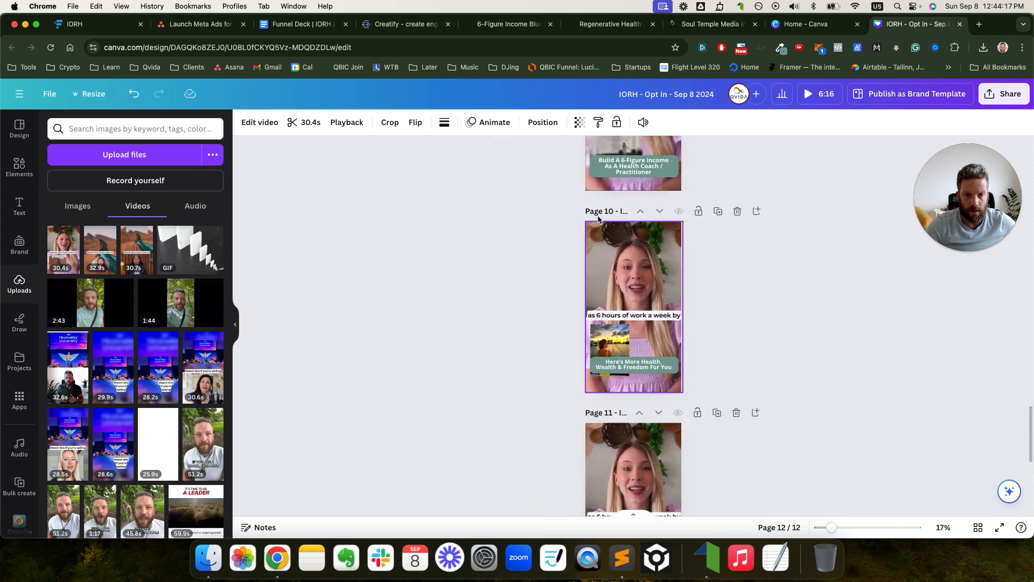
pyautogui.scroll(3, 598, 216)
pyautogui.scroll(20, 601, 221)
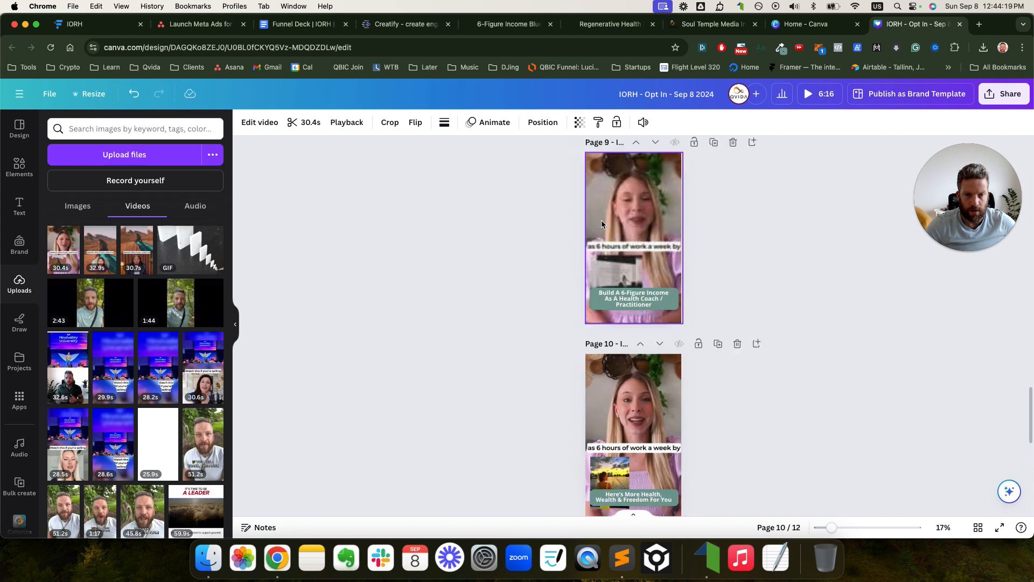
# - Export the design as MP4 with each page a separate file, save it, and confirm the 164 MB download
pyautogui.scroll(-3, 602, 225)
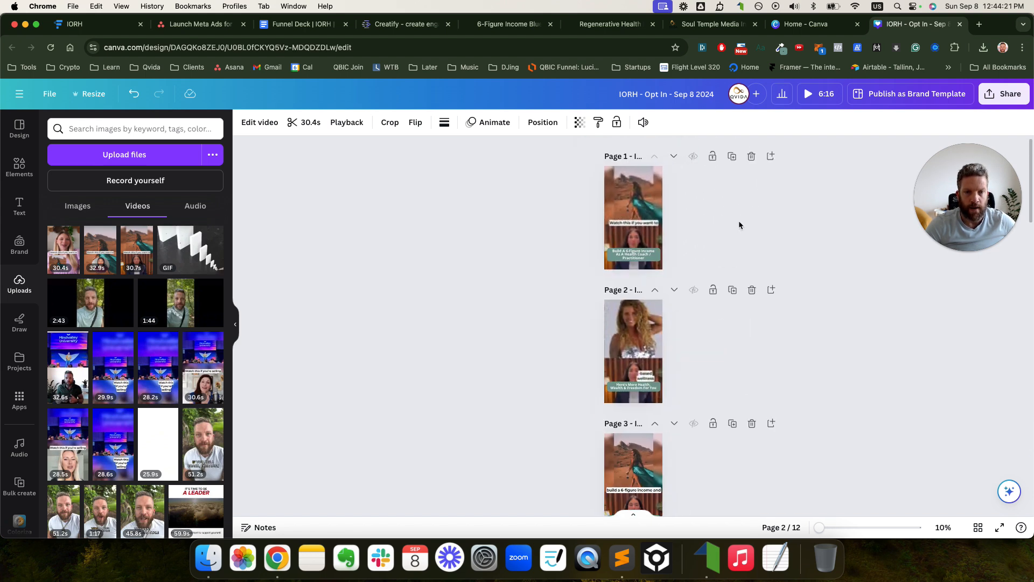
pyautogui.click(1004, 93)
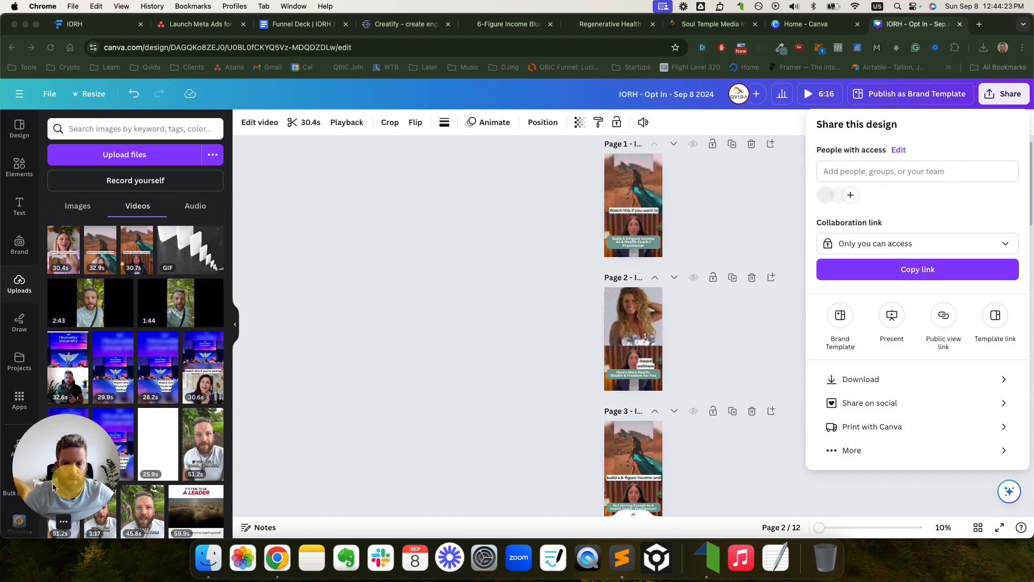
pyautogui.click(891, 380)
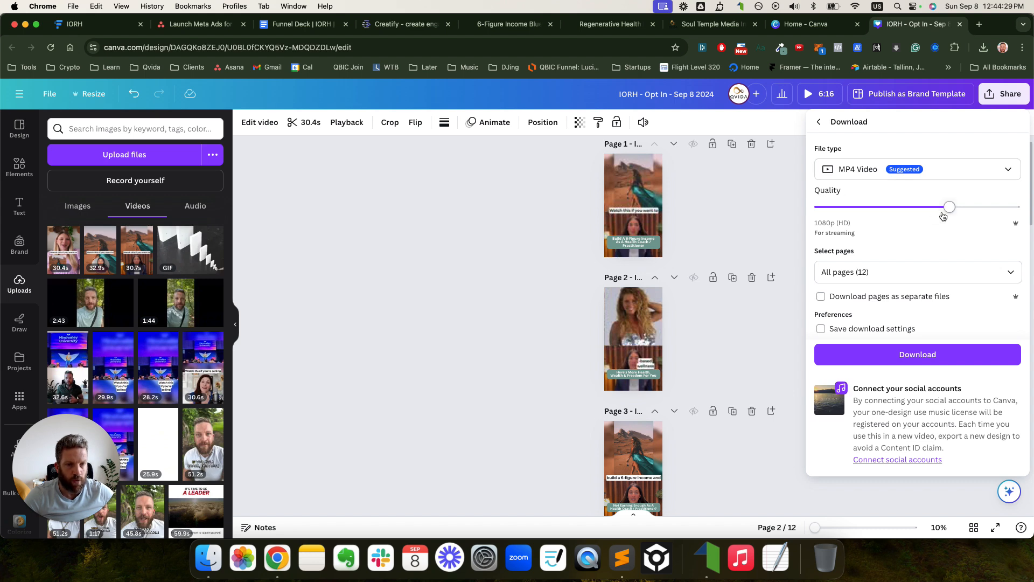
pyautogui.click(823, 298)
pyautogui.click(919, 357)
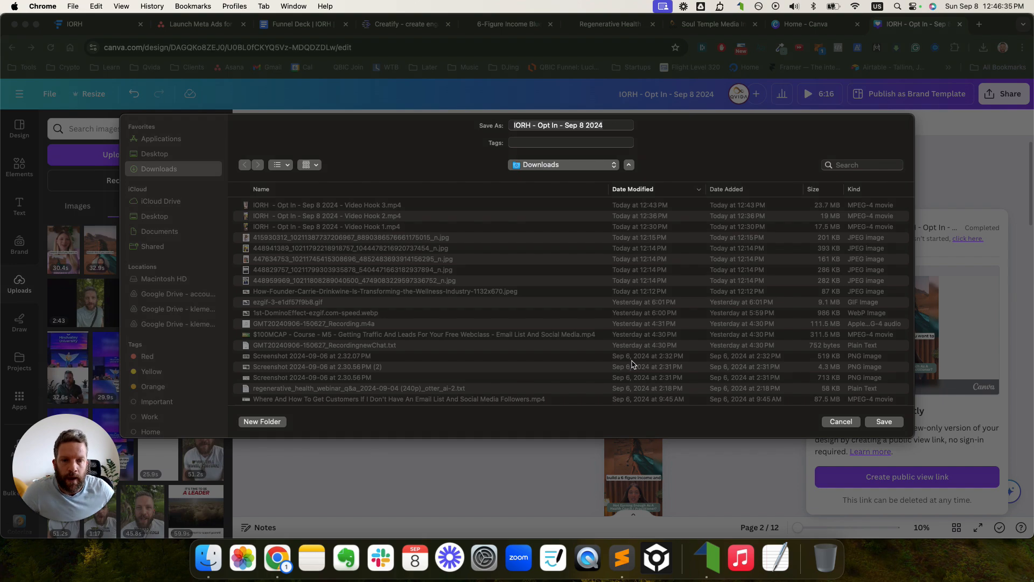
pyautogui.click(884, 422)
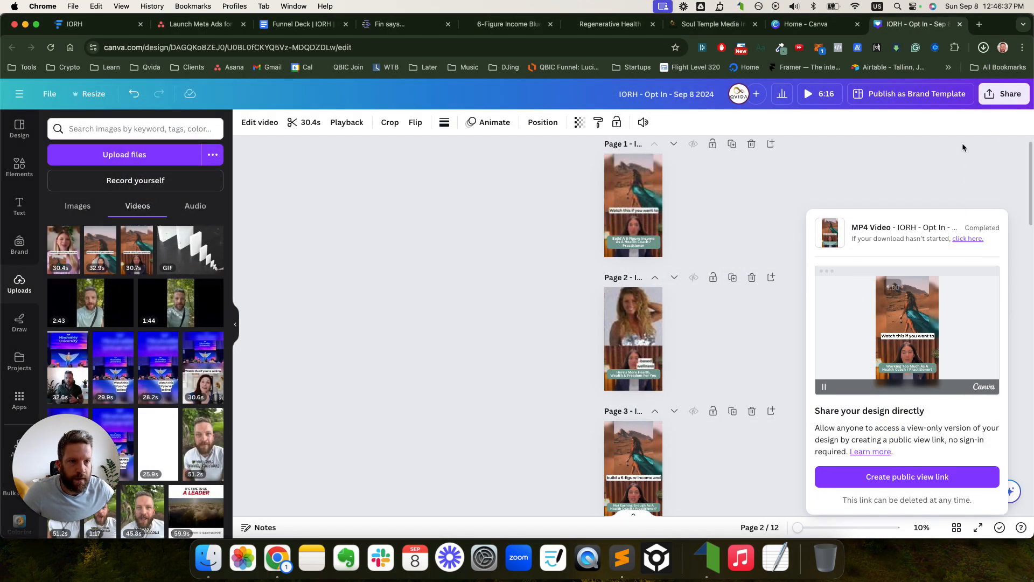
pyautogui.click(983, 47)
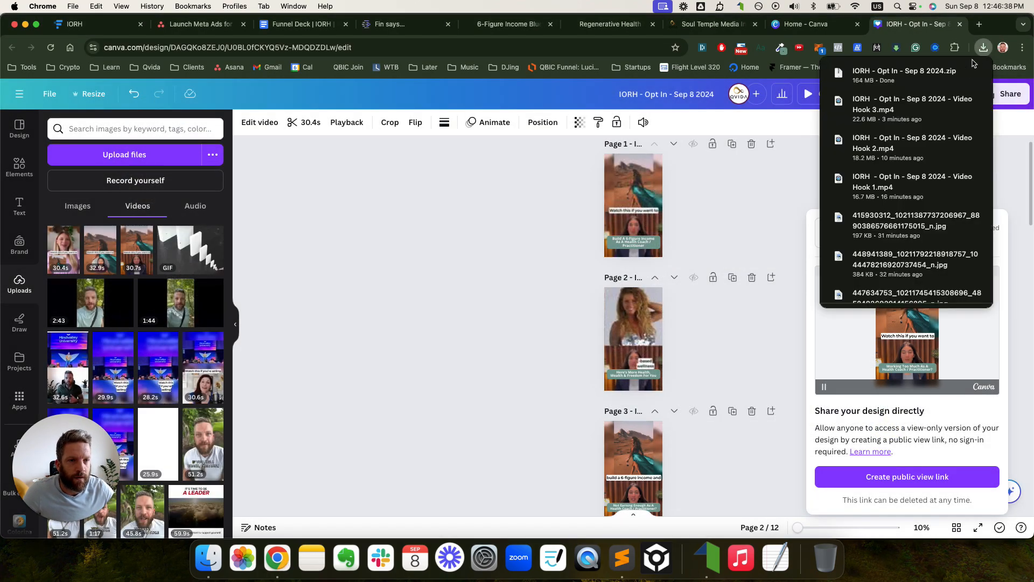
# - Open the downloaded 'IORH - Opt In - Sep 8 2024' folder in Finder and enlarge the window
pyautogui.click(914, 75)
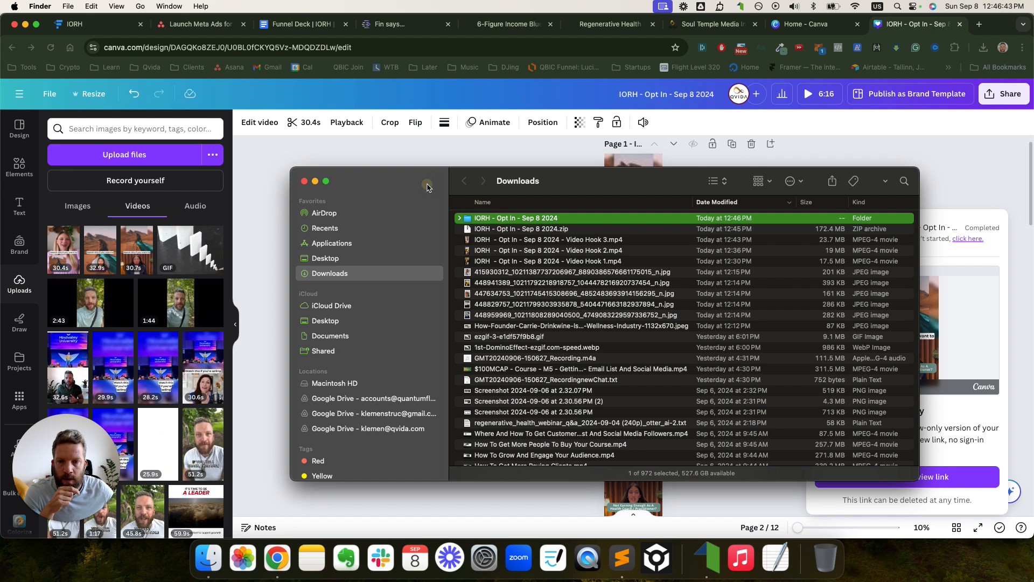
pyautogui.moveTo(427, 187); pyautogui.dragTo(226, 108)
pyautogui.press('super+Down')
pyautogui.moveTo(719, 398); pyautogui.dragTo(843, 475)
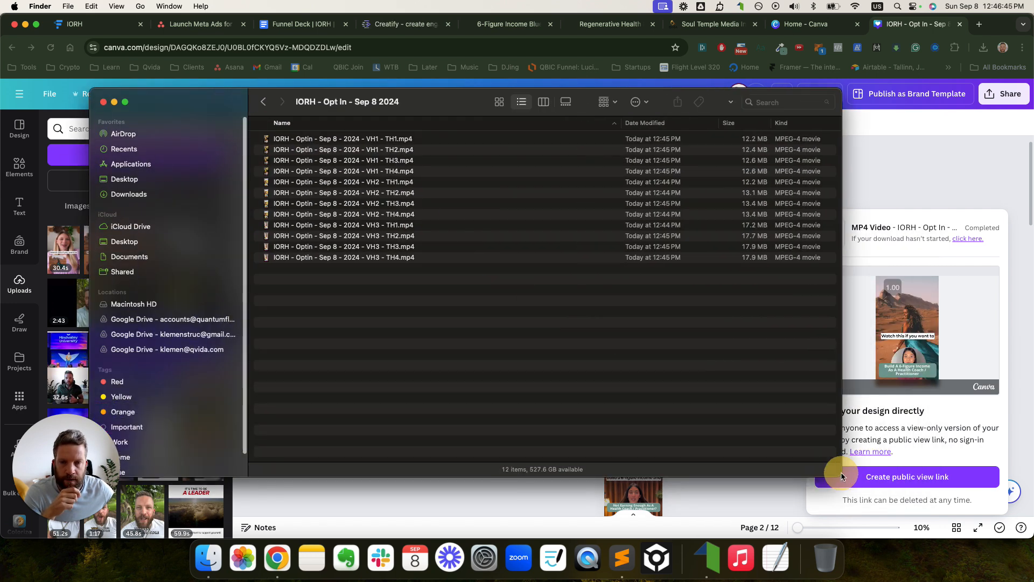
pyautogui.press('space')
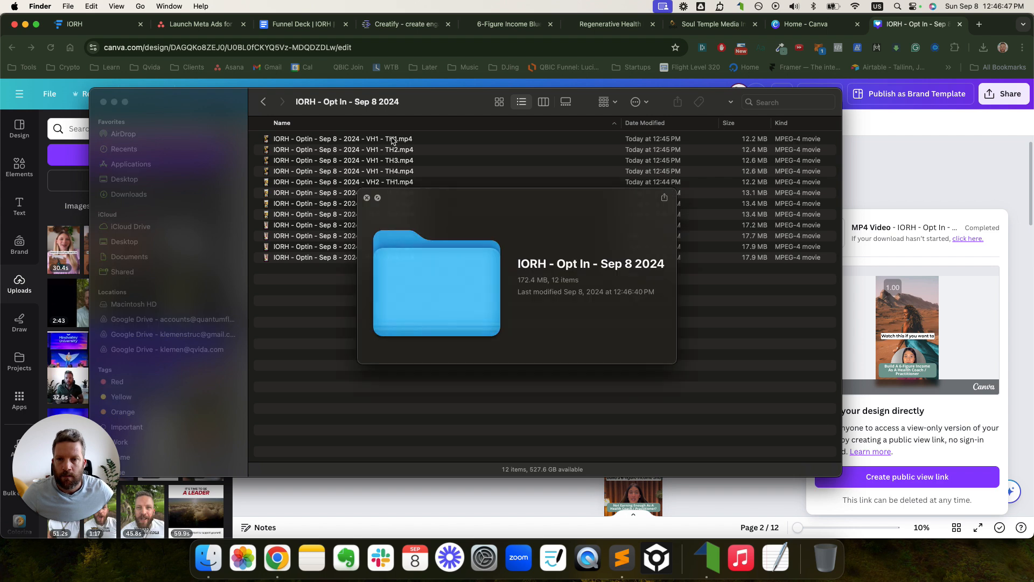
pyautogui.click(368, 198)
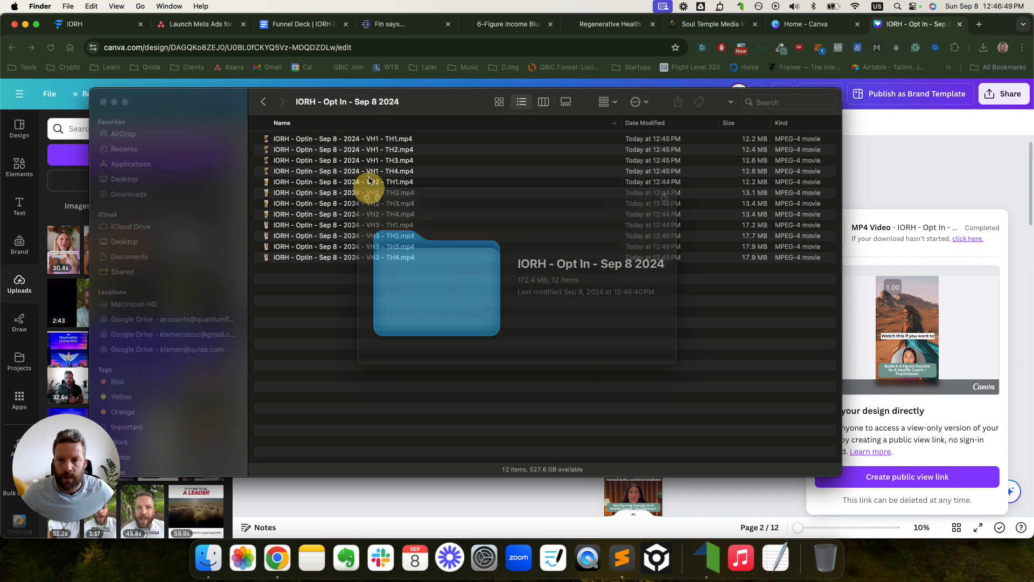
# - Quick Look preview the clips in turn, from VH1 - TH1 through the sixth video
pyautogui.click(366, 139)
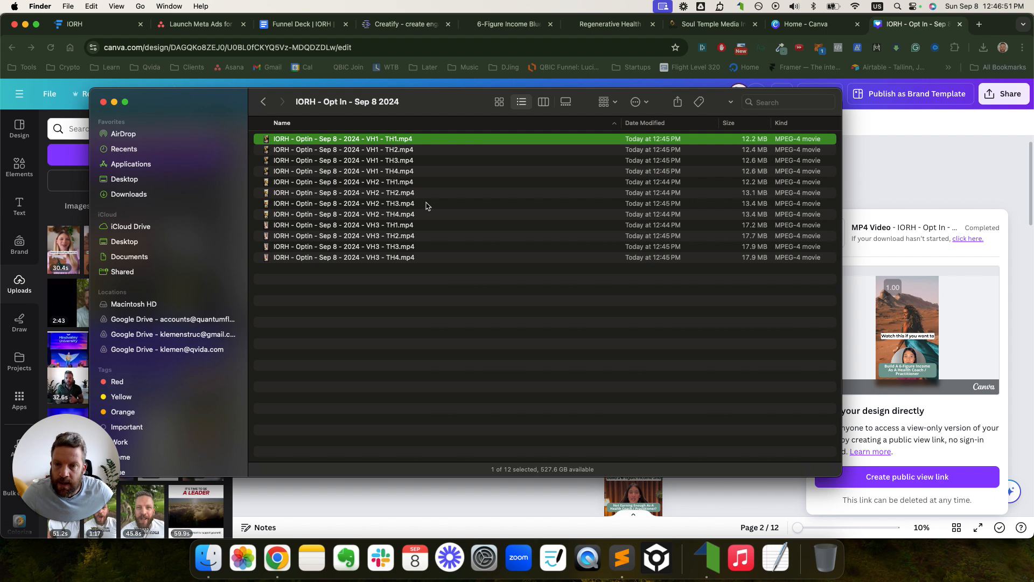
pyautogui.press('space')
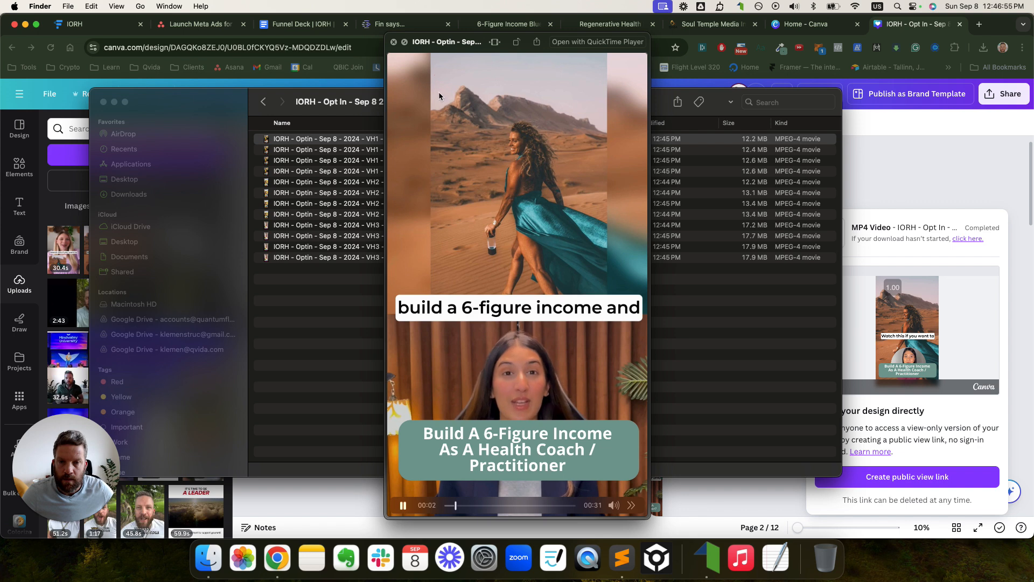
pyautogui.press('space')
pyautogui.press('space')
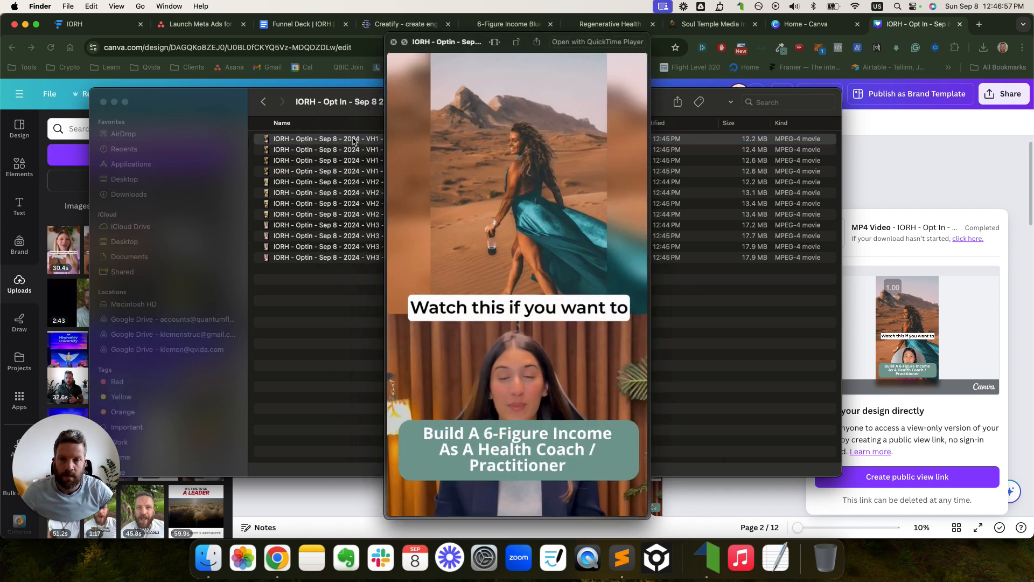
pyautogui.press('Down')
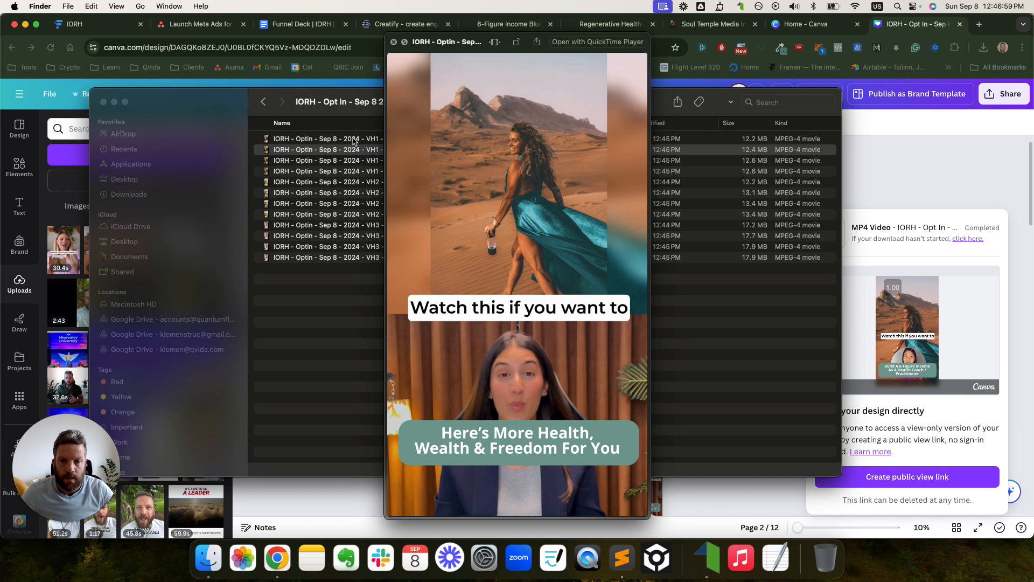
pyautogui.press('Down')
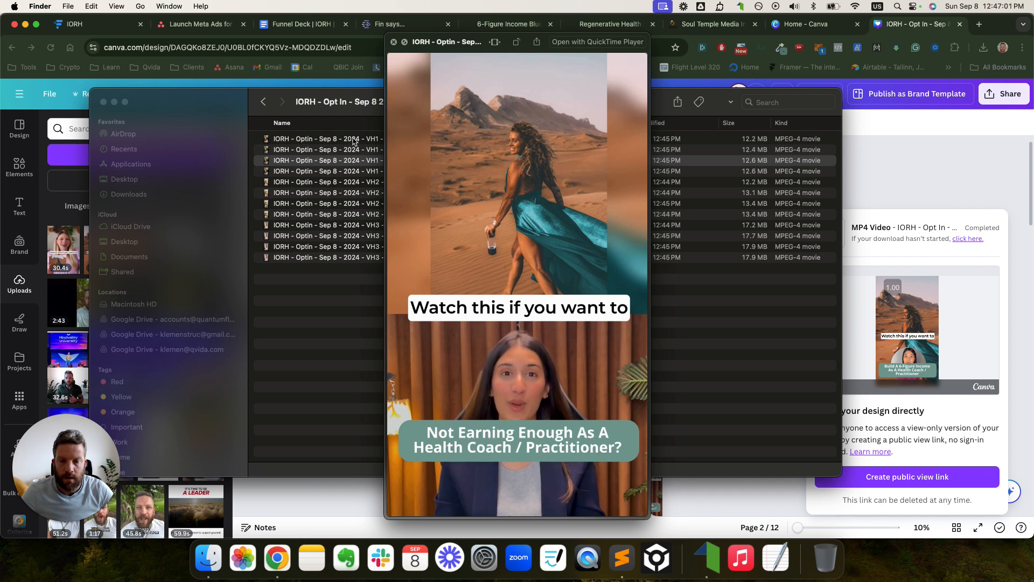
pyautogui.press('Down')
pyautogui.press('Down')
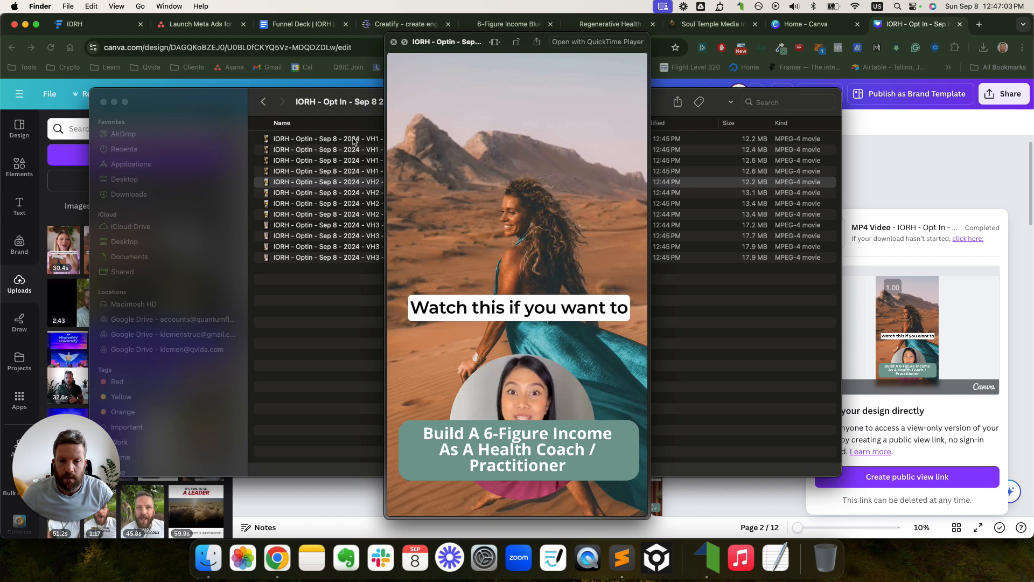
pyautogui.press('Down')
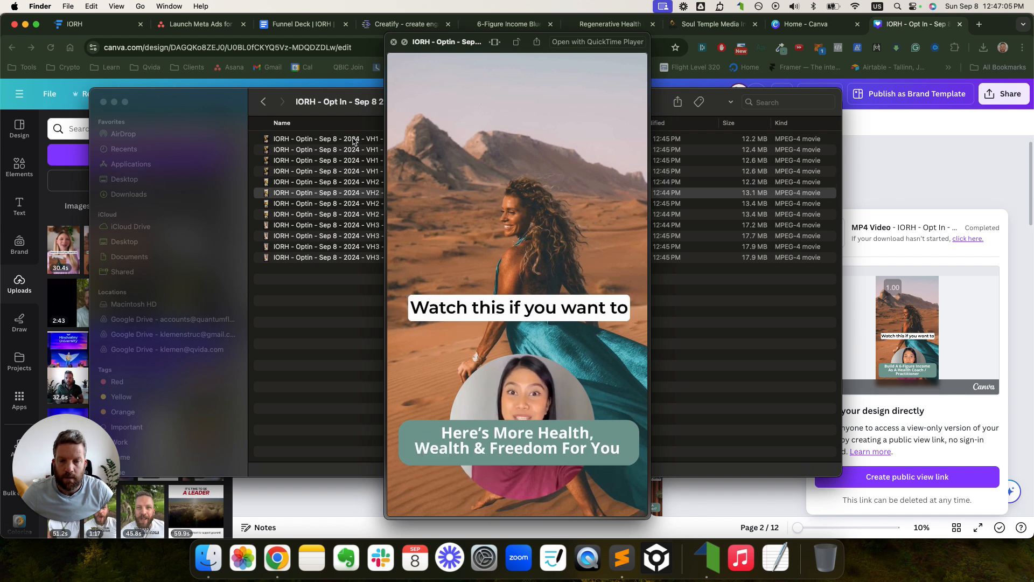
pyautogui.press('Down')
pyautogui.press('Down')
pyautogui.press('Down')
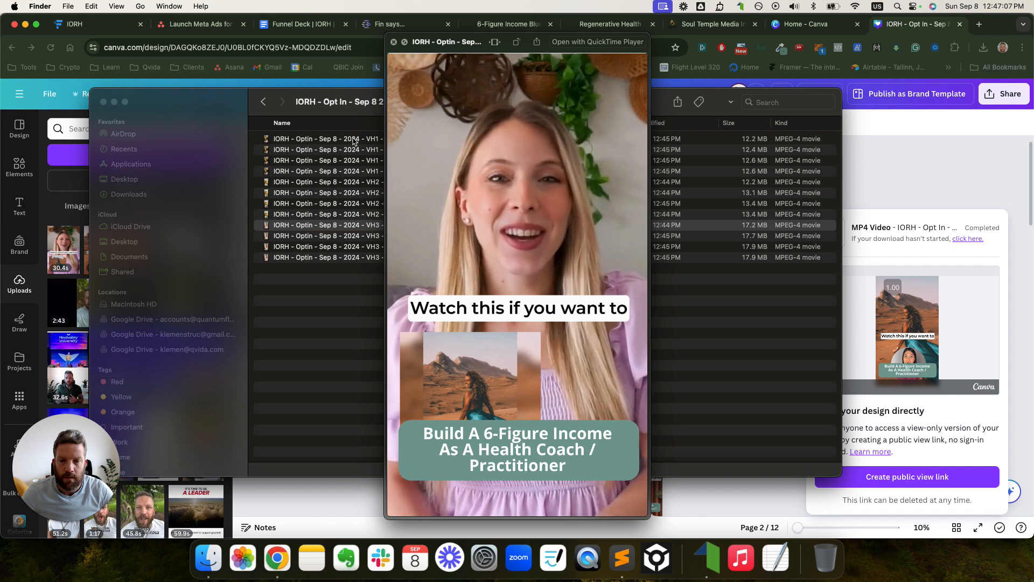
pyautogui.press('space')
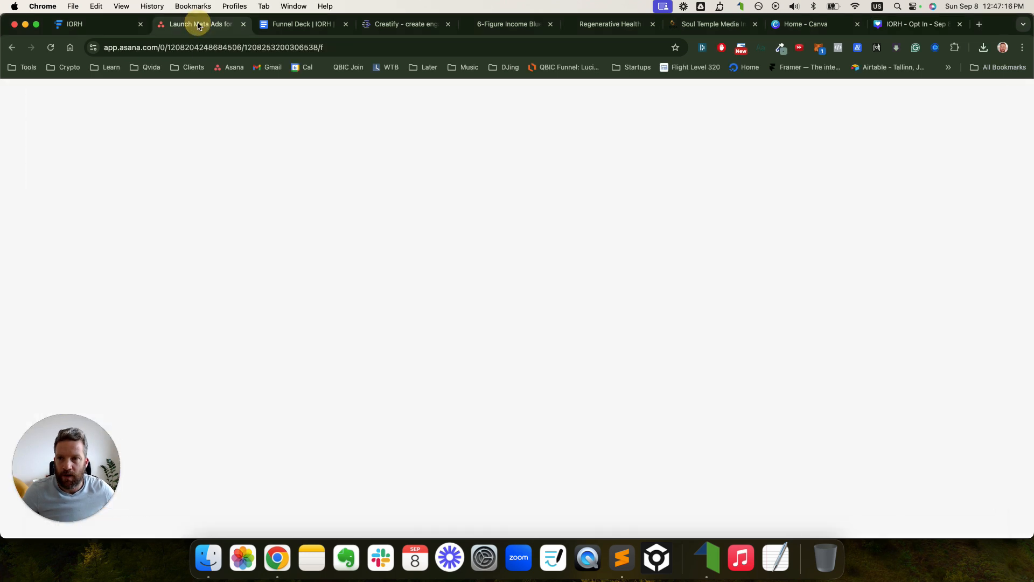
# - Mark 'Write Copy: Ad Video Script + Ad Copy' and 'Produce Video Ads' complete
pyautogui.click(200, 24)
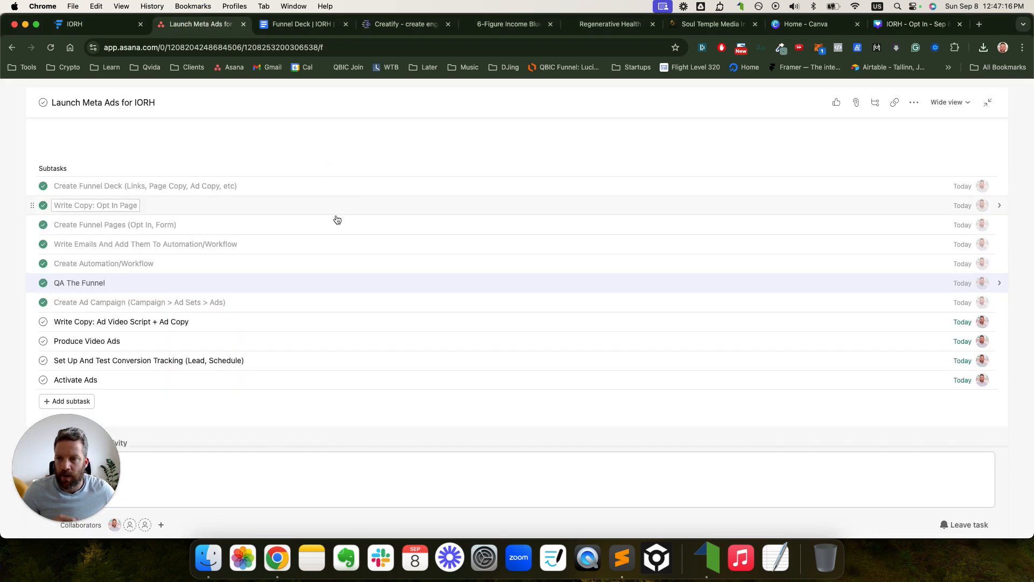
pyautogui.click(43, 322)
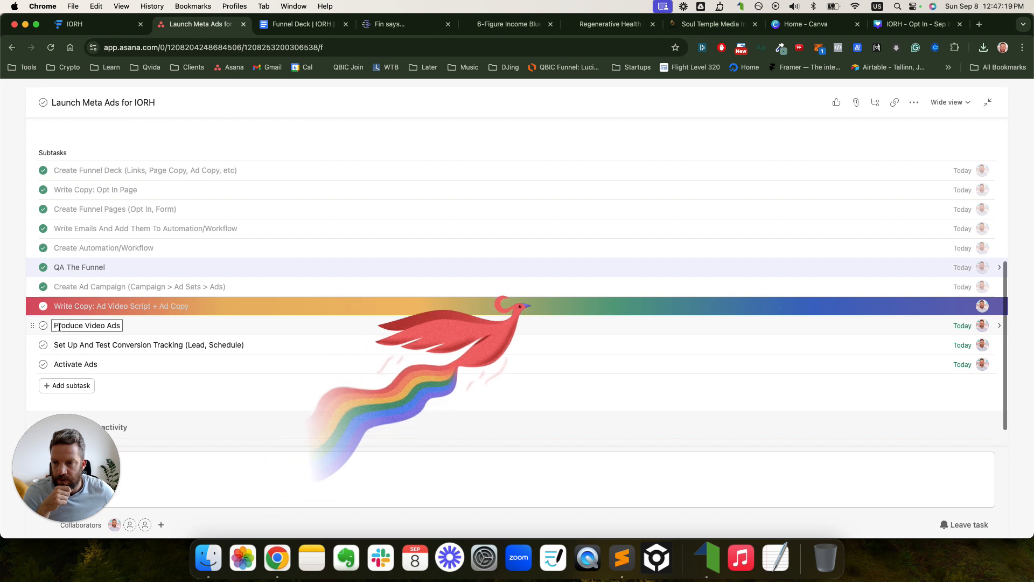
pyautogui.click(44, 326)
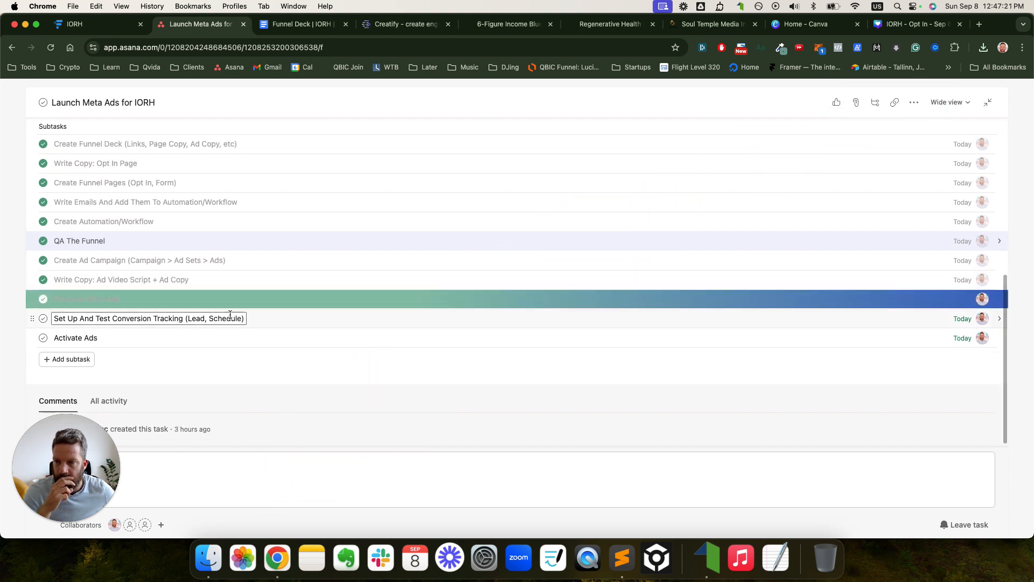
# - Add a subtask 'Upload Video Ads to Media Library' below Produce Video Ads
pyautogui.click(129, 303)
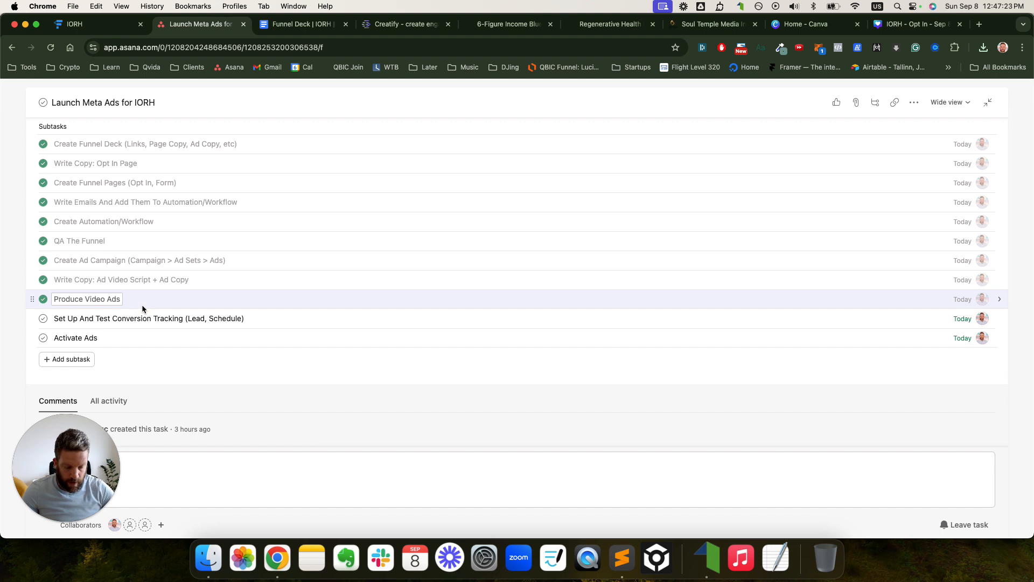
pyautogui.press('Return')
pyautogui.write('Upload V')
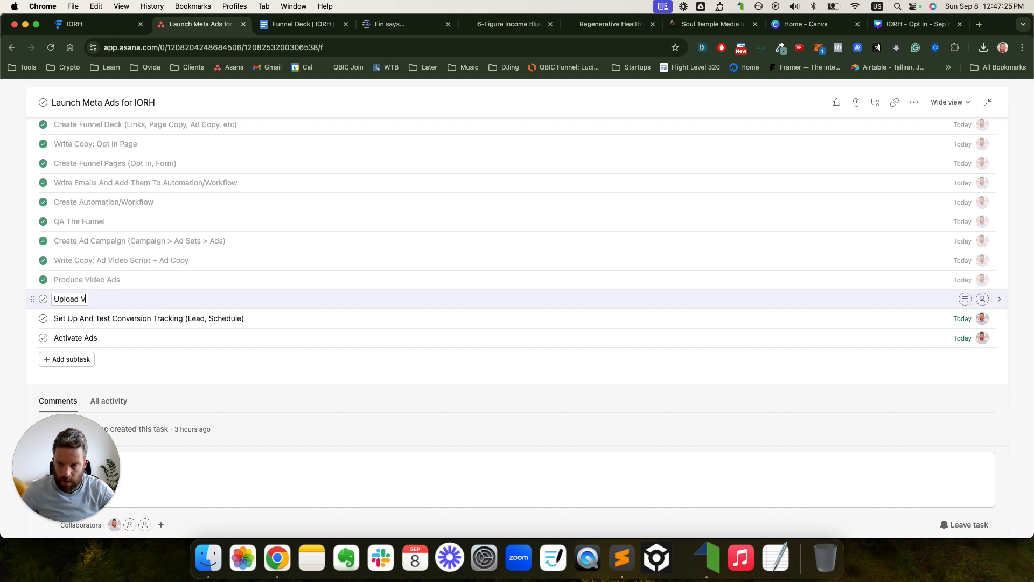
pyautogui.write('ideo Ads to')
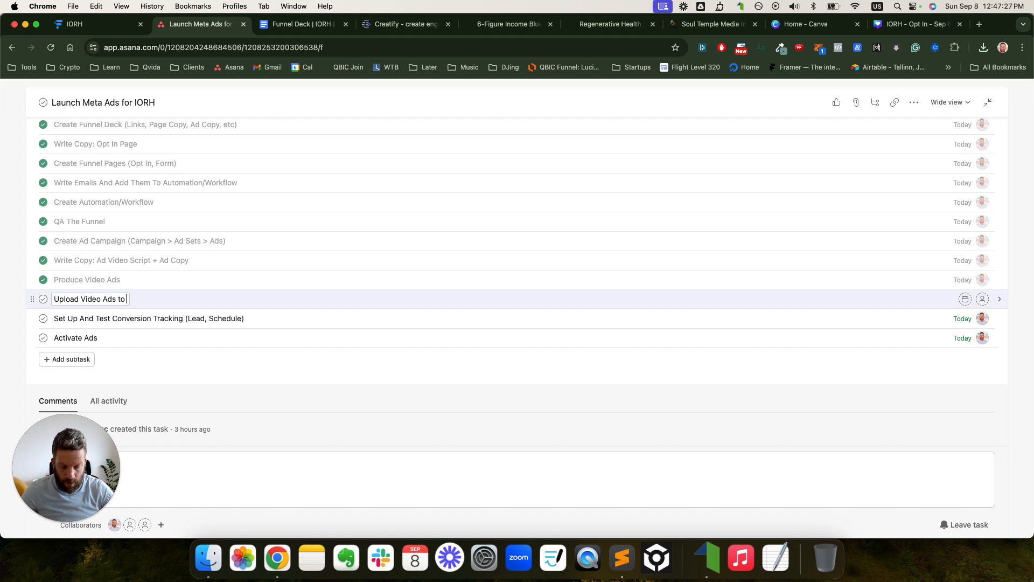
pyautogui.write(' Ads')
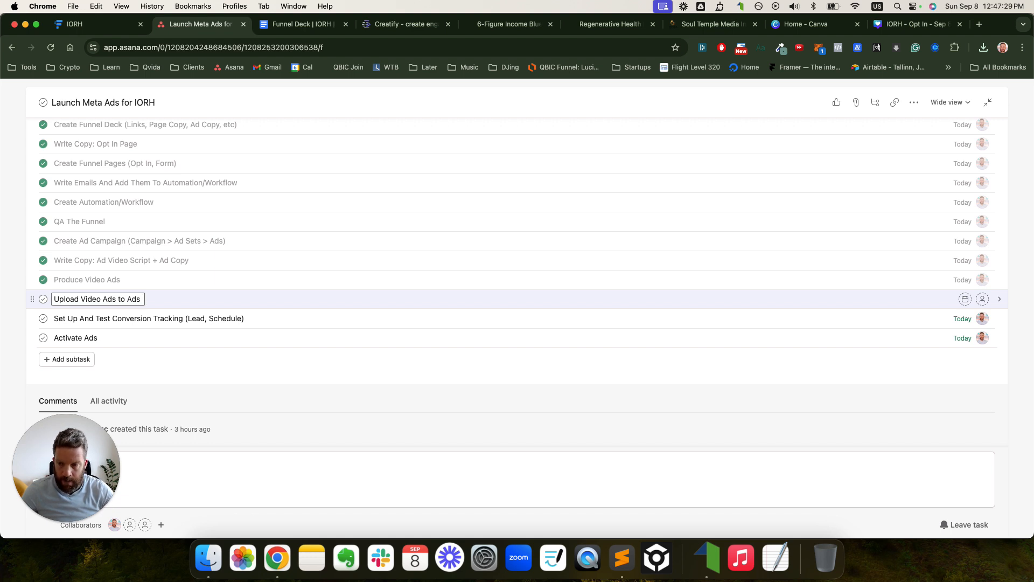
pyautogui.press('BackSpace')
pyautogui.press('BackSpace')
pyautogui.press('BackSpace')
pyautogui.write('Media L')
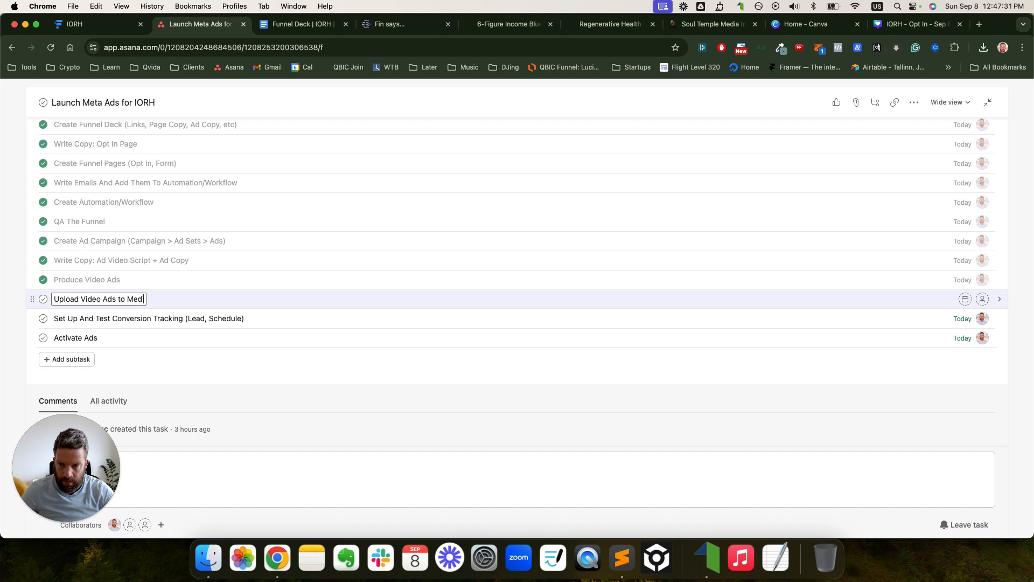
pyautogui.write('ibrary')
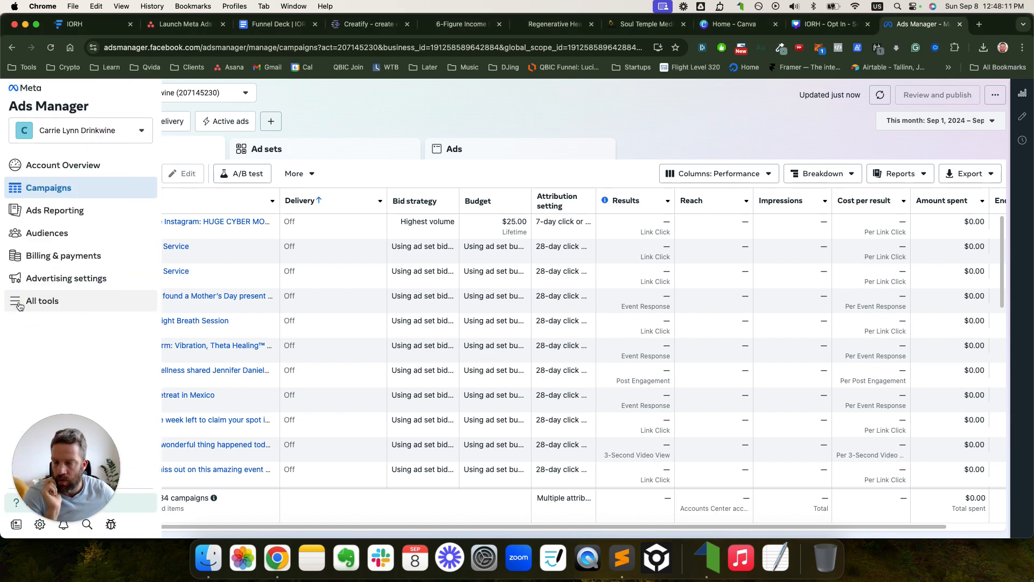
# - Open Media Library from All tools and start entering the two-factor verification code
pyautogui.click(19, 303)
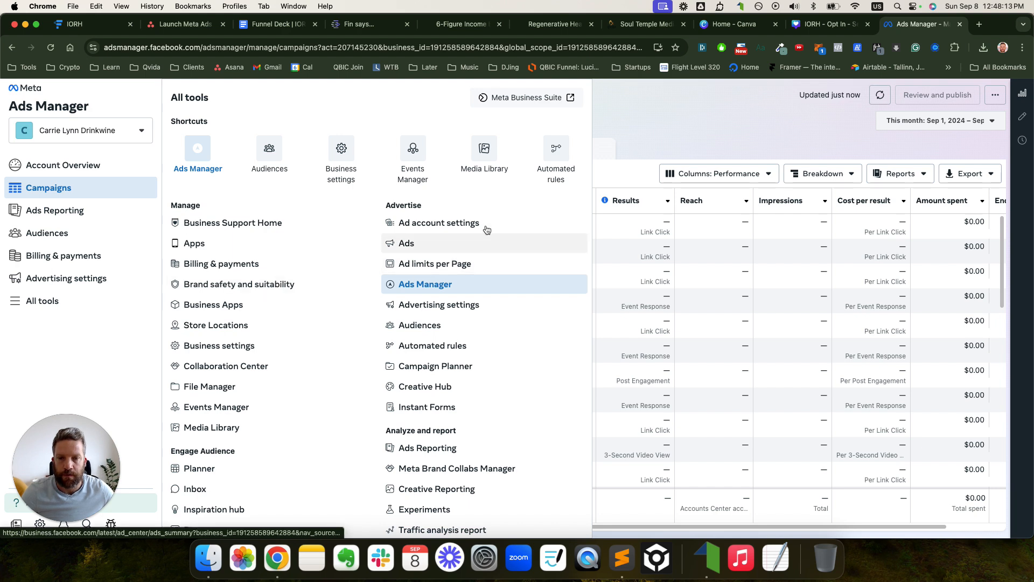
pyautogui.click(504, 147)
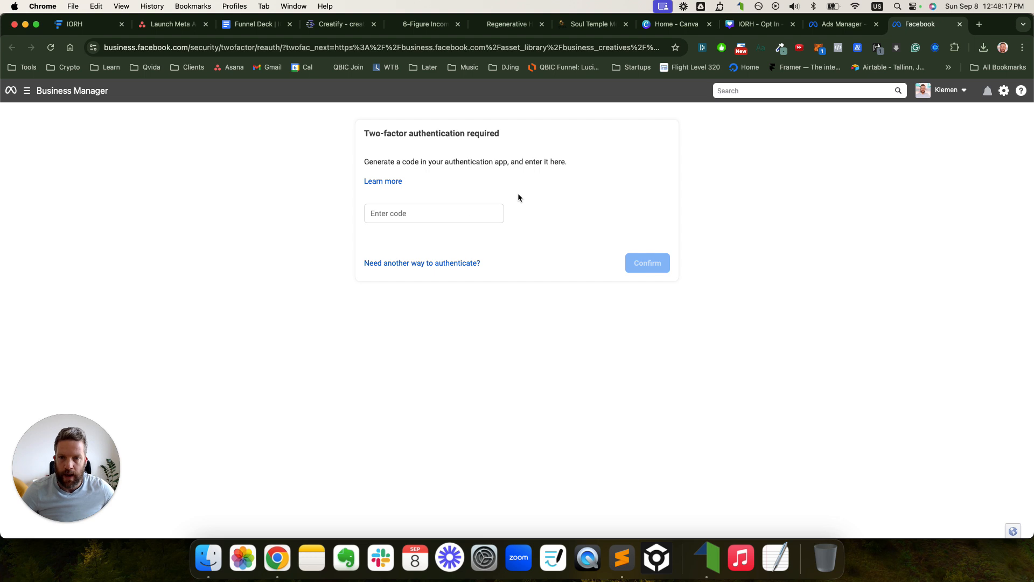
pyautogui.click(440, 210)
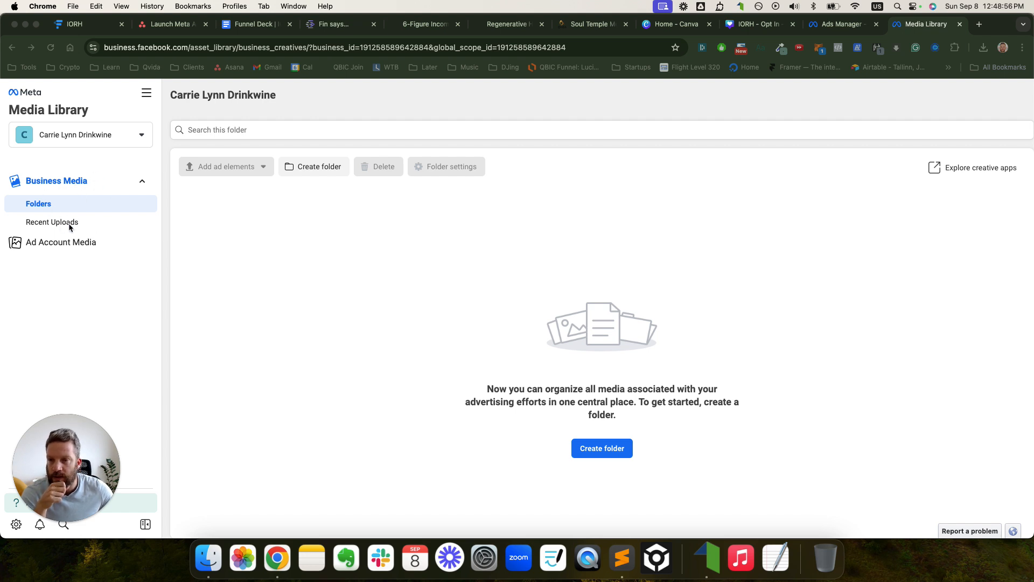
# - Create a business media folder 'IORH - Opt In - Sep 8 2024' and open it
pyautogui.click(309, 169)
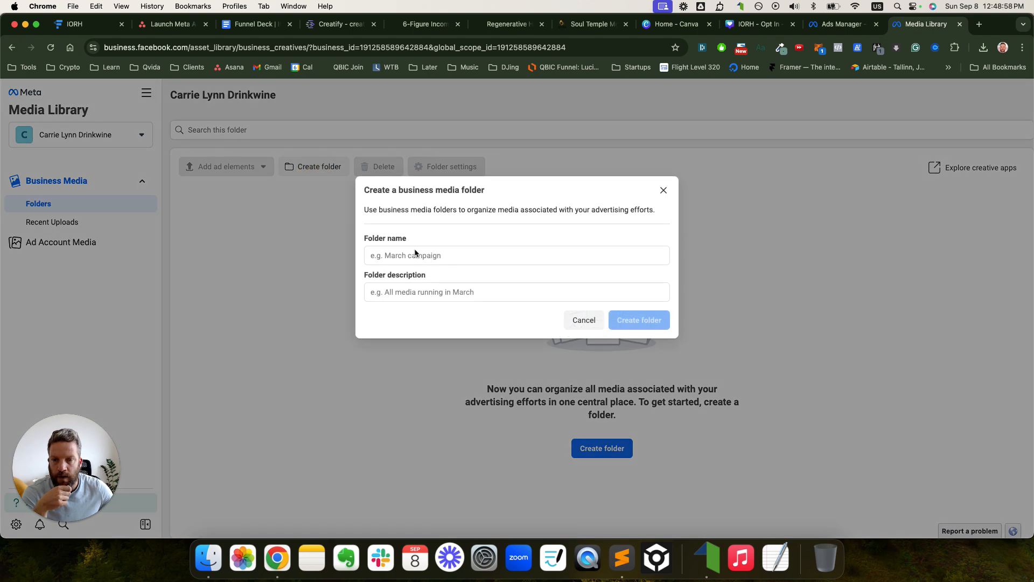
pyautogui.write('IORH - Opt In - Sep 8 2024')
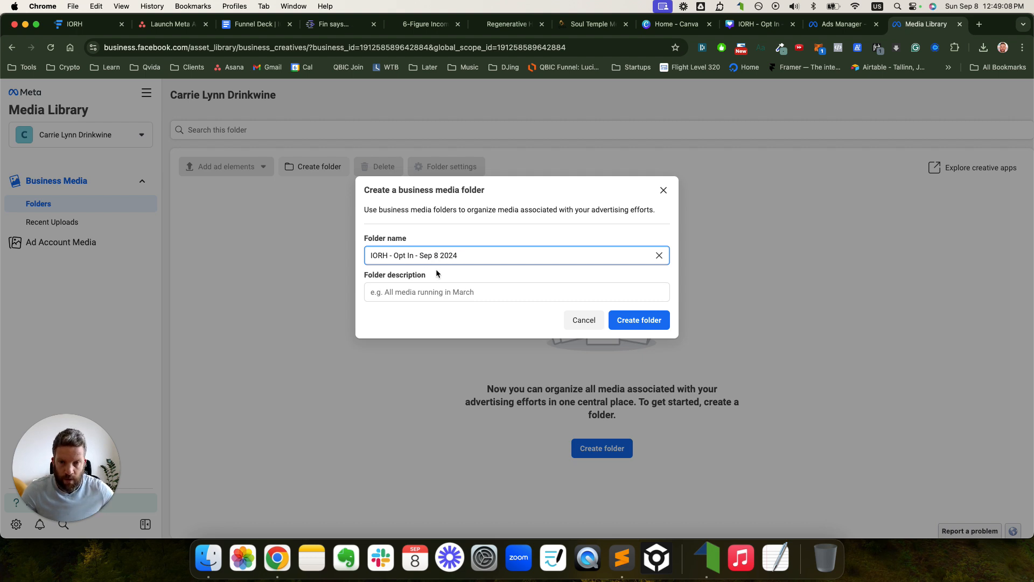
pyautogui.click(640, 321)
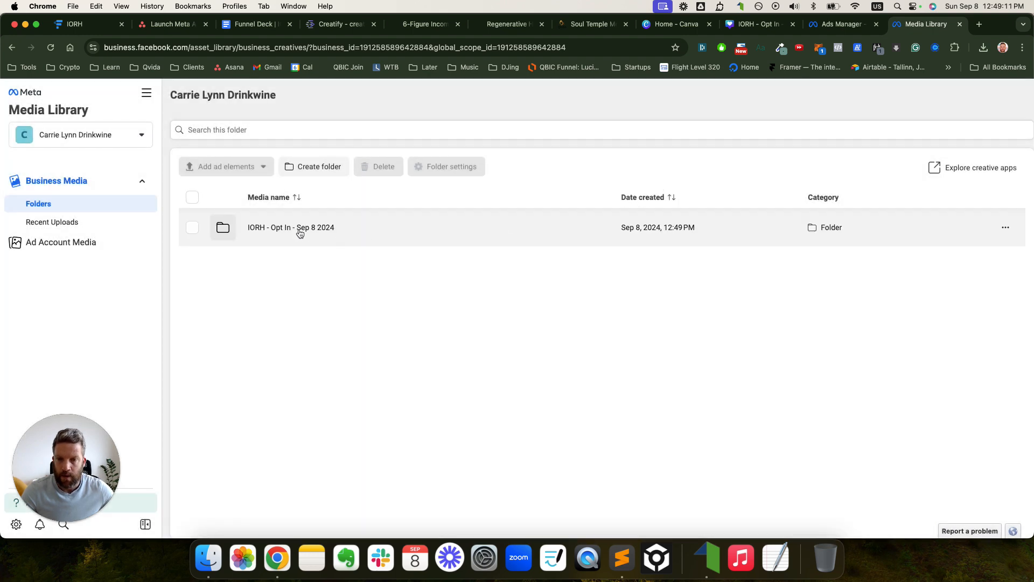
pyautogui.click(298, 229)
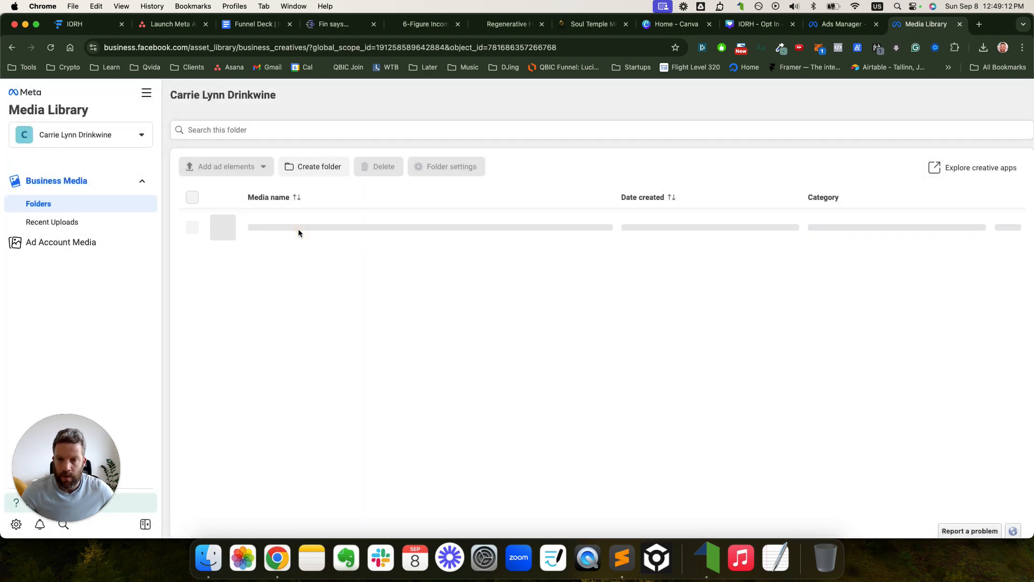
# - Upload all twelve IORH opt-in video files into the folder via Add images and videos
pyautogui.click(601, 490)
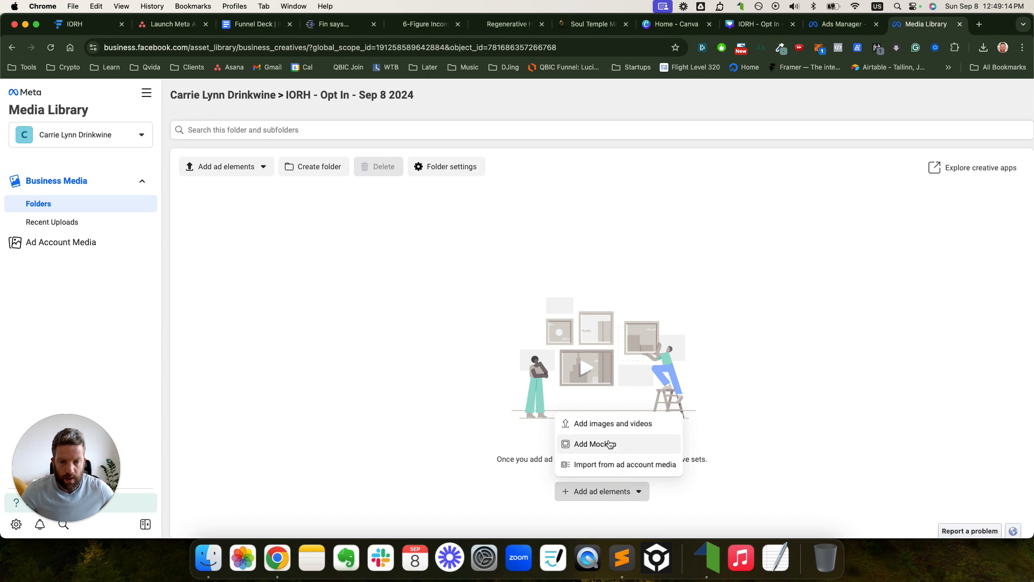
pyautogui.click(612, 423)
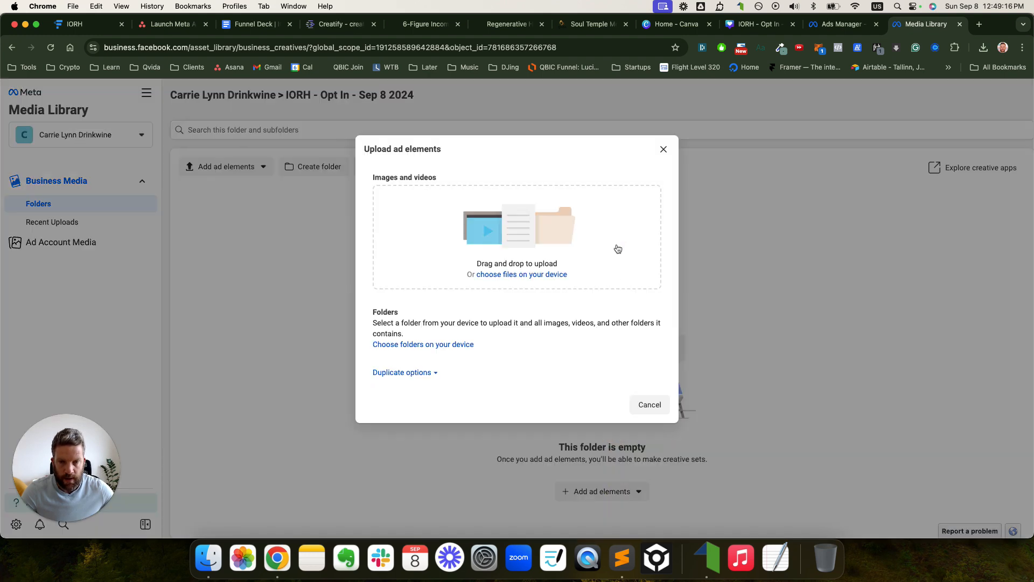
pyautogui.click(546, 274)
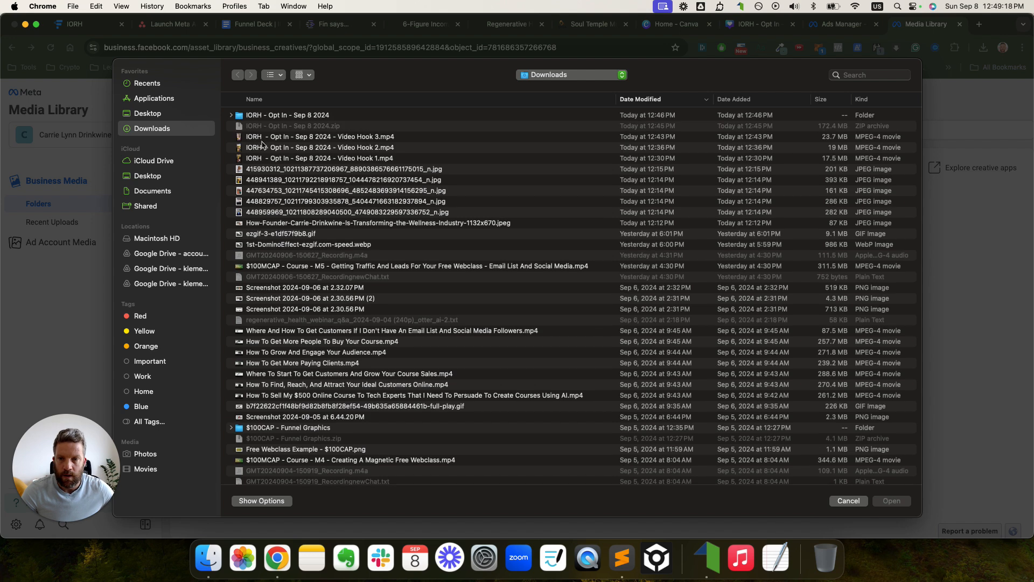
pyautogui.doubleClick(254, 117)
pyautogui.click(275, 117)
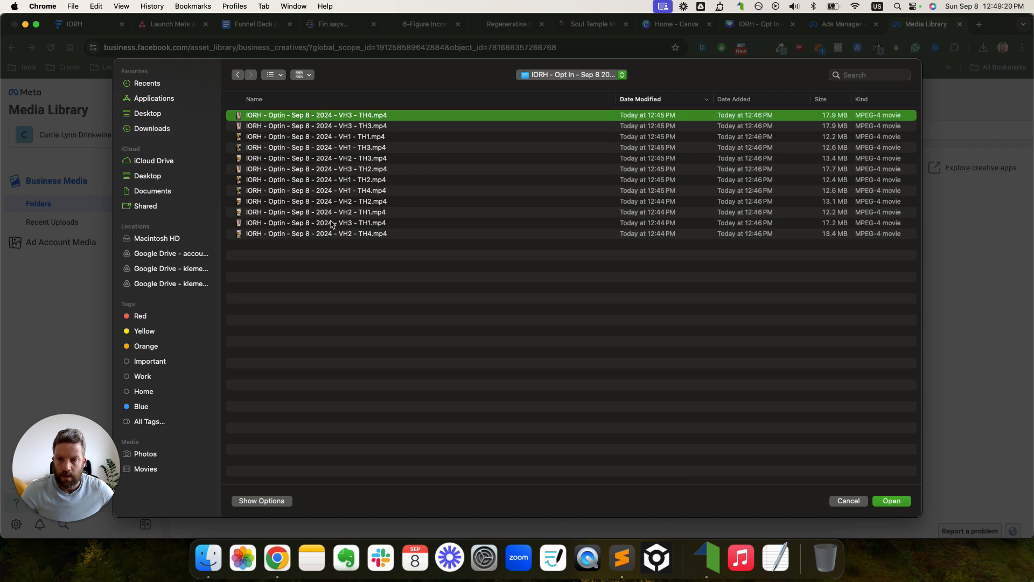
pyautogui.keyDown('shift'); pyautogui.click(335, 235); pyautogui.keyUp('shift')
pyautogui.click(892, 501)
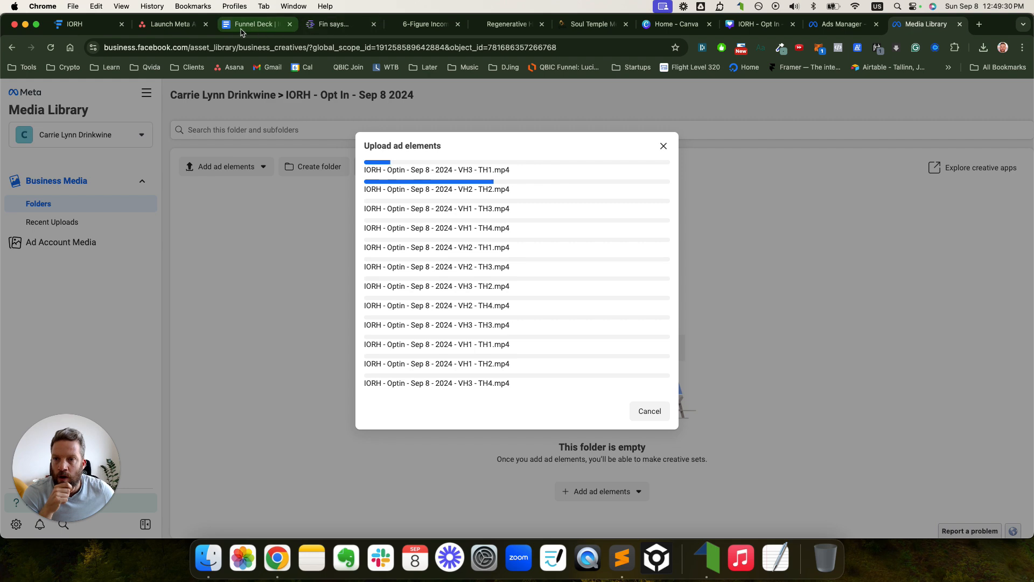
# - Move 'Set Up And Test Conversion Tracking' above 'Upload Video Ads to Media Library'
pyautogui.click(170, 29)
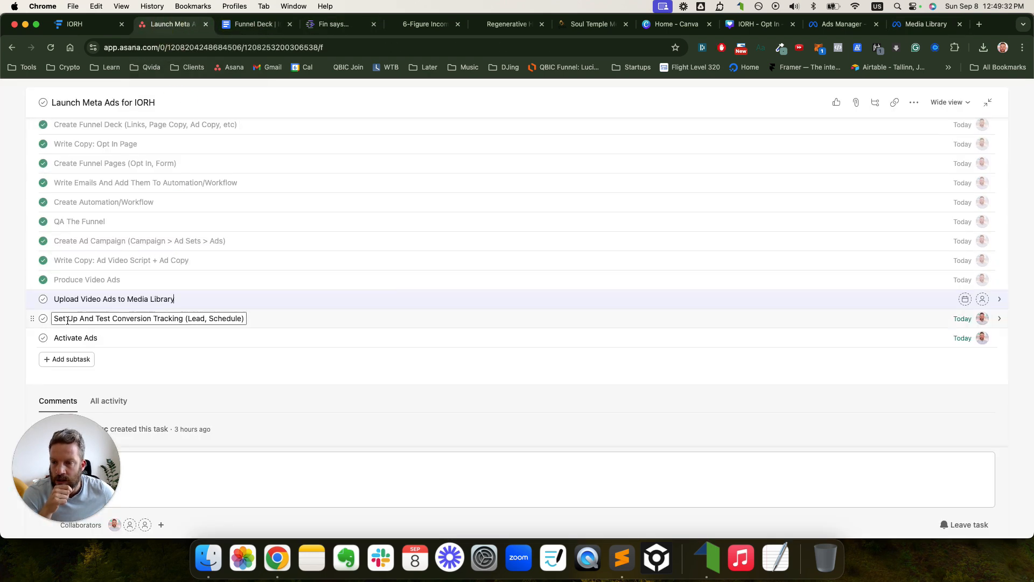
pyautogui.moveTo(32, 319); pyautogui.dragTo(61, 300)
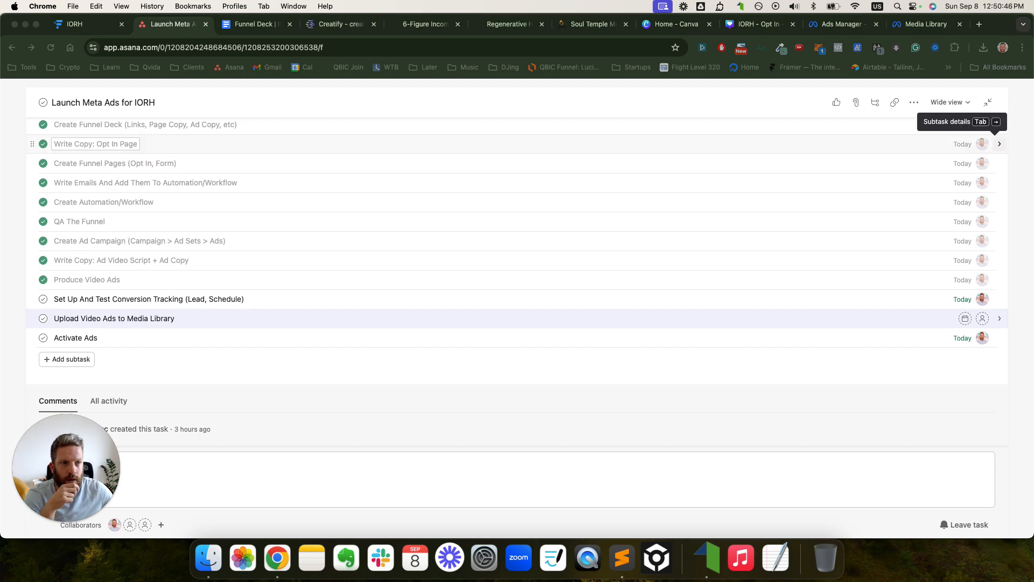
pyautogui.click(86, 24)
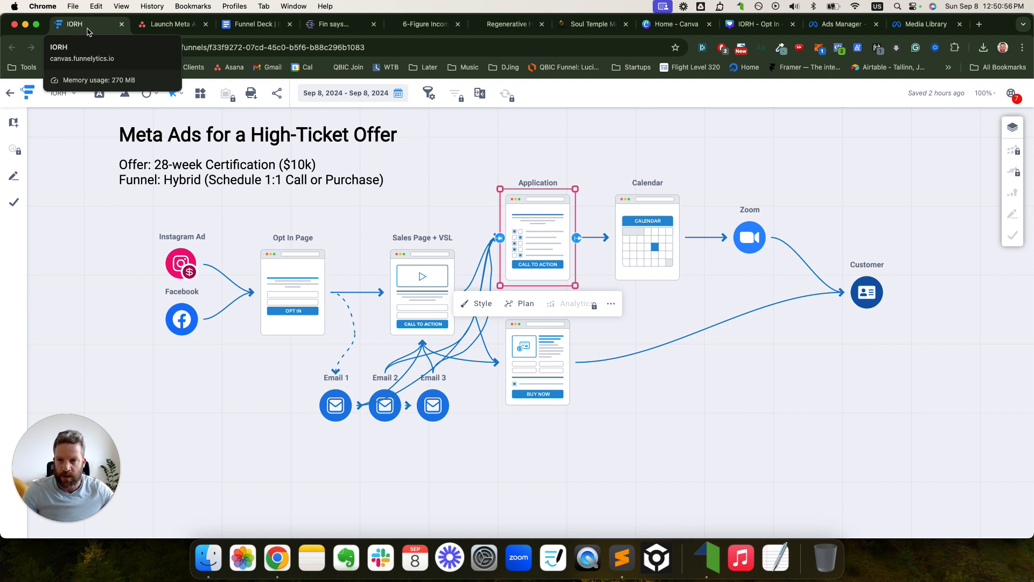
# - Marquee-select the whole funnel diagram and shift it down and left to make room
pyautogui.click(454, 170)
pyautogui.scroll(-1, 455, 170)
pyautogui.click(910, 192)
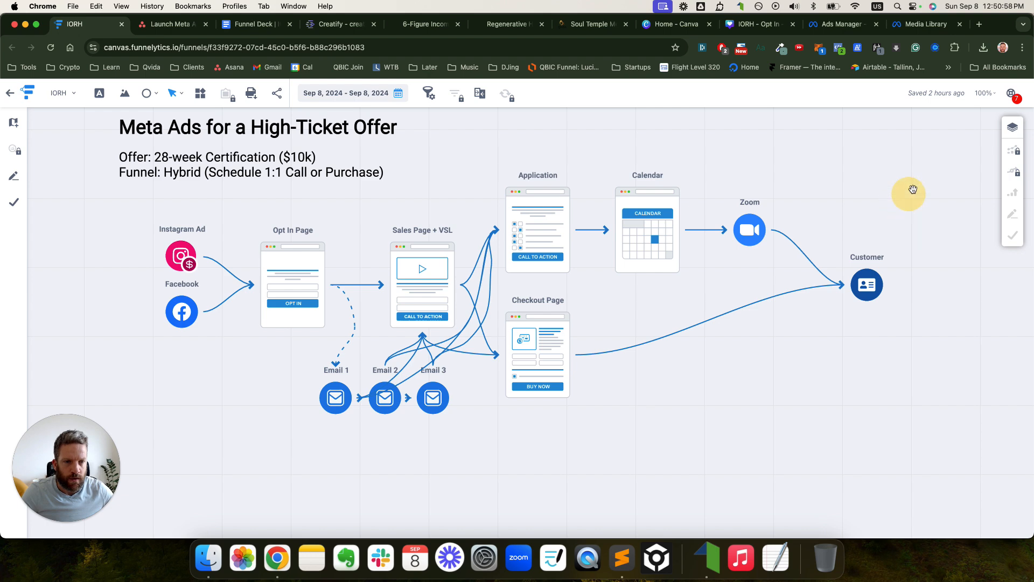
pyautogui.click(163, 433)
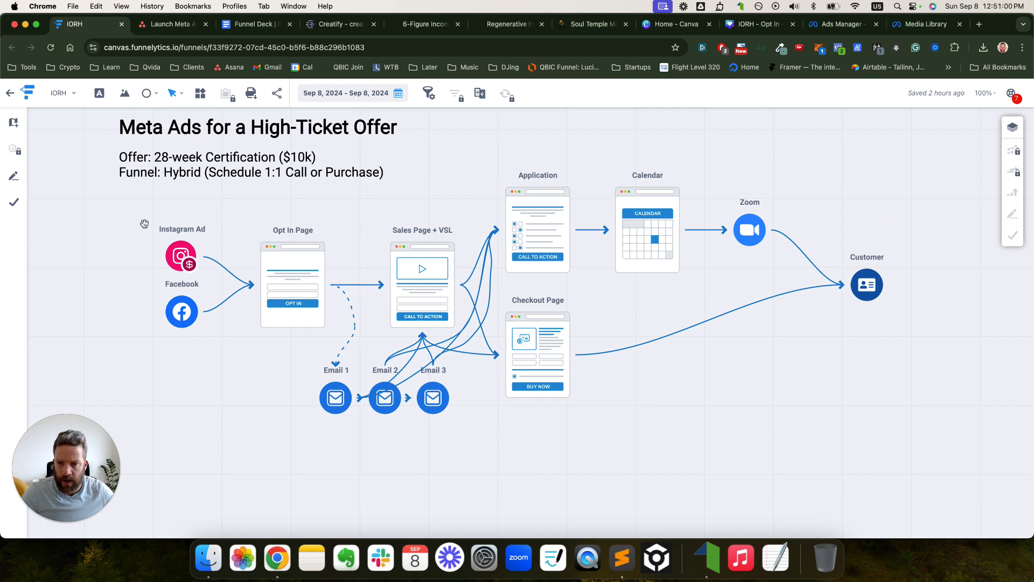
pyautogui.moveTo(155, 178); pyautogui.dragTo(852, 400)
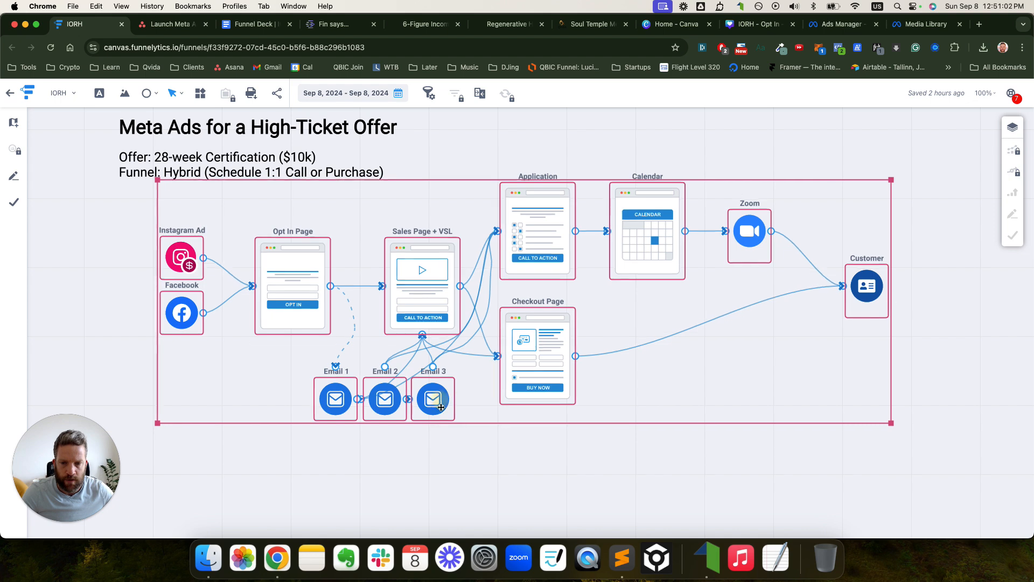
pyautogui.moveTo(442, 408); pyautogui.dragTo(394, 481)
pyautogui.click(682, 216)
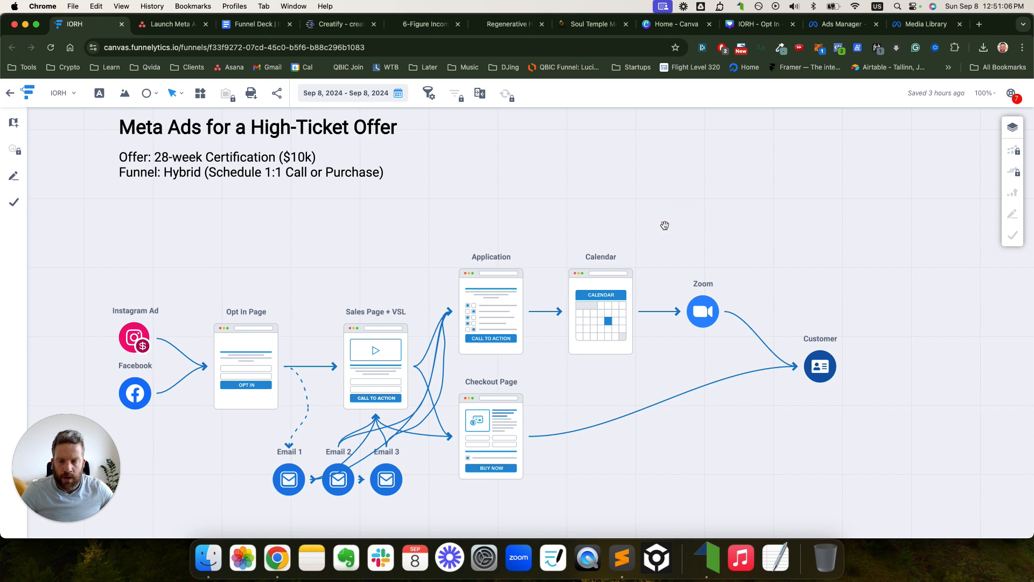
# - Duplicate the Sales Page + VSL node and place the copy above the original
pyautogui.click(359, 326)
pyautogui.press('super+c')
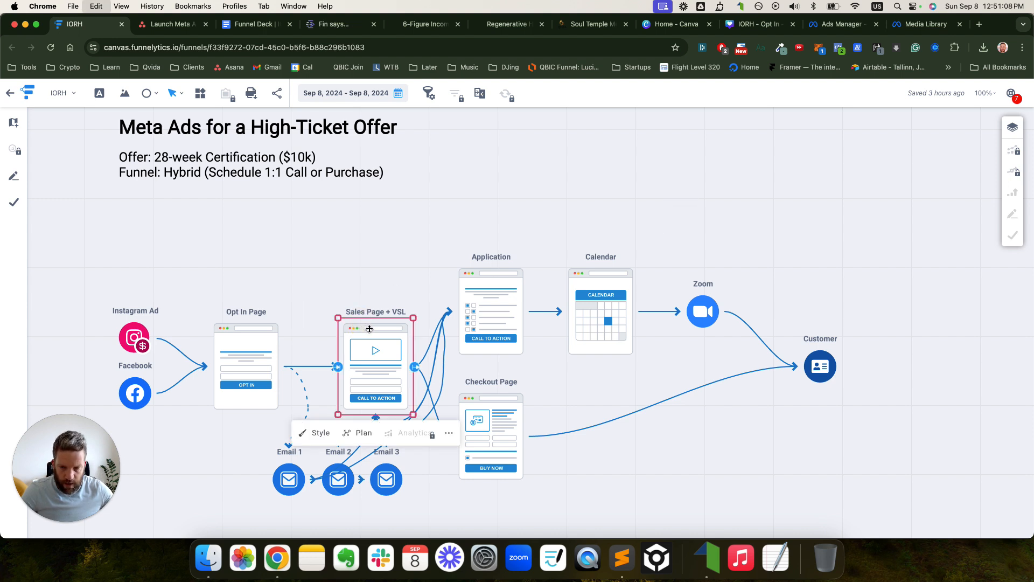
pyautogui.press('super+v')
pyautogui.moveTo(372, 335); pyautogui.dragTo(376, 256)
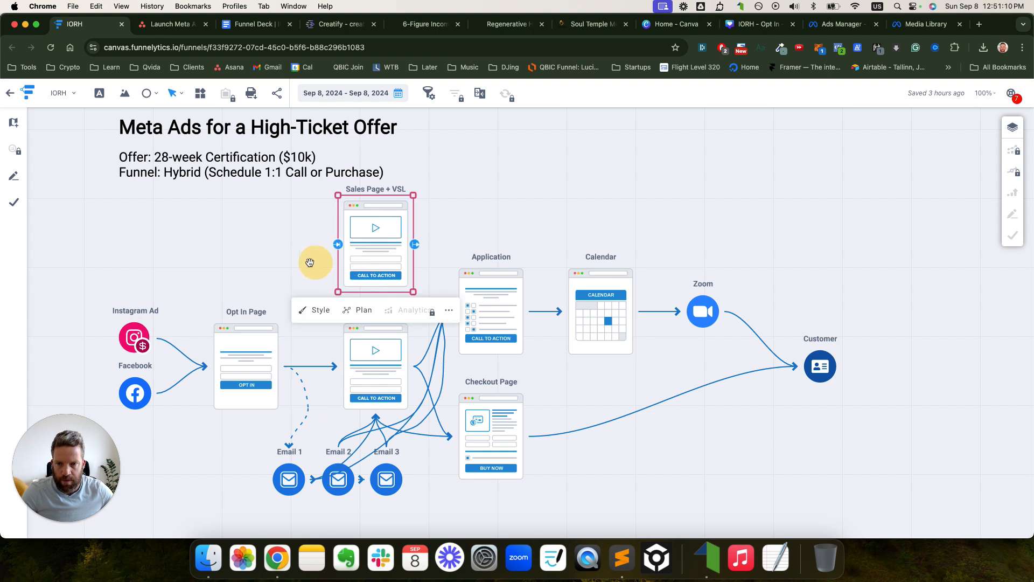
# - Reroute the Opt In Page arrow so it feeds the upper Sales Page + VSL node
pyautogui.click(272, 346)
pyautogui.click(332, 369)
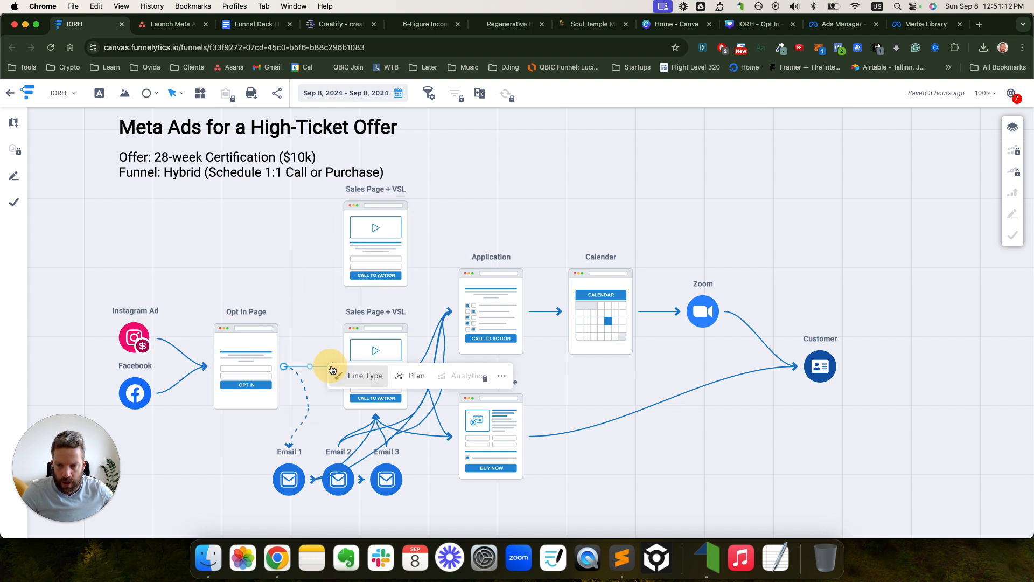
pyautogui.moveTo(336, 364); pyautogui.dragTo(324, 289)
pyautogui.click(333, 370)
pyautogui.moveTo(333, 371); pyautogui.dragTo(374, 230)
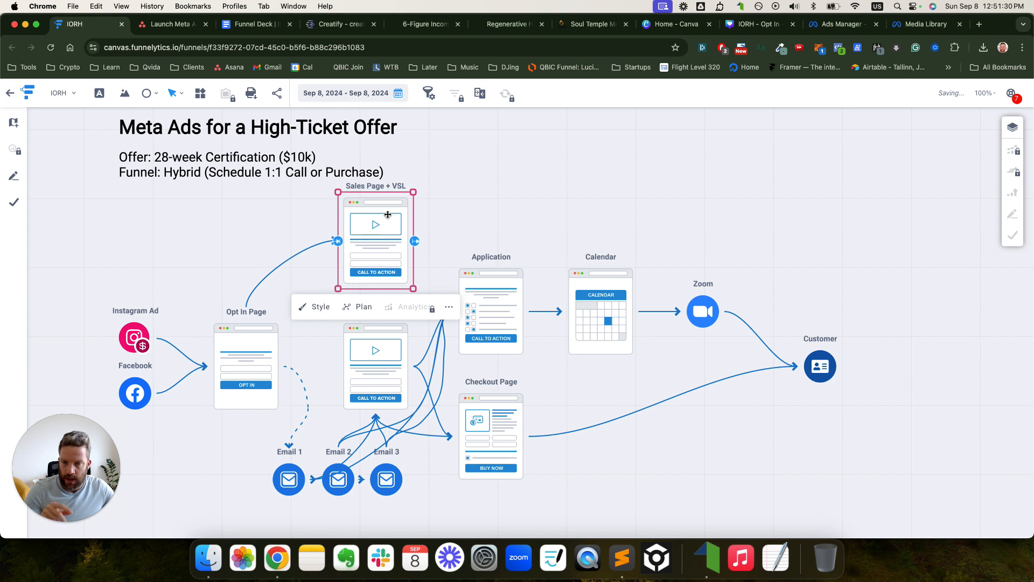
# - Draw connectors from the upper Sales Page + VSL to Application and Checkout Page
pyautogui.click(458, 229)
pyautogui.click(396, 233)
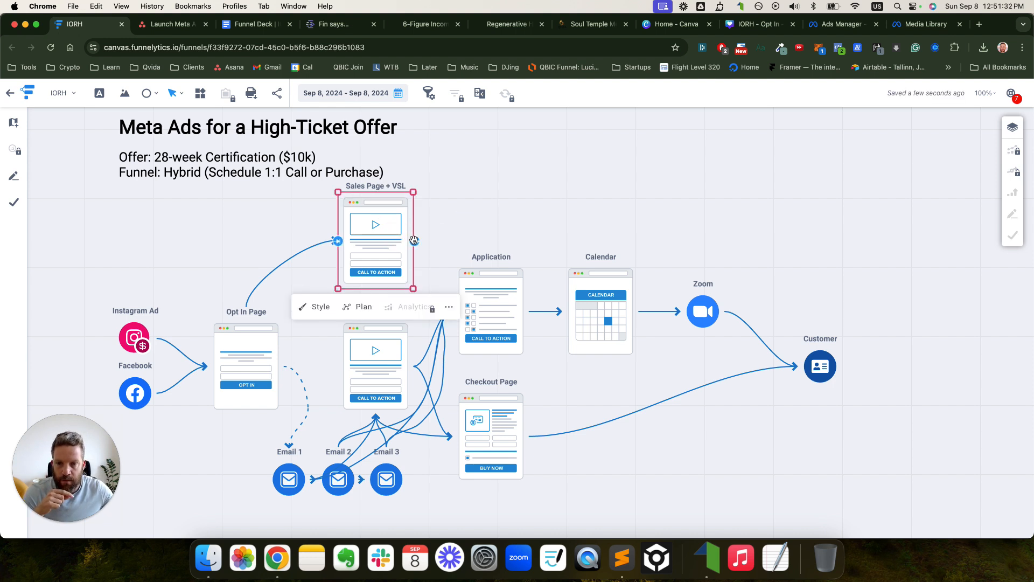
pyautogui.moveTo(413, 240); pyautogui.dragTo(468, 291)
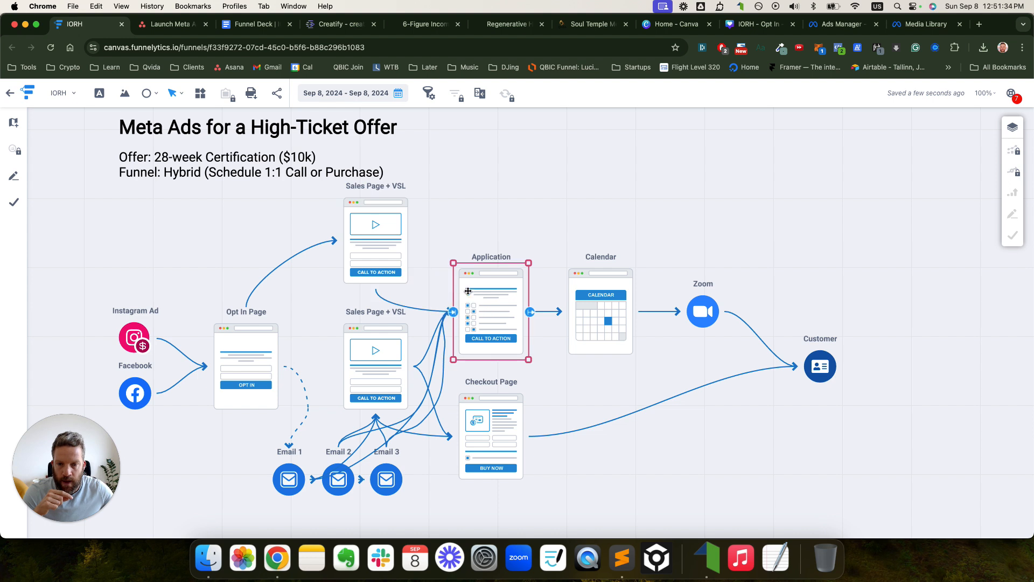
pyautogui.click(380, 297)
pyautogui.moveTo(377, 292); pyautogui.dragTo(489, 388)
pyautogui.click(374, 249)
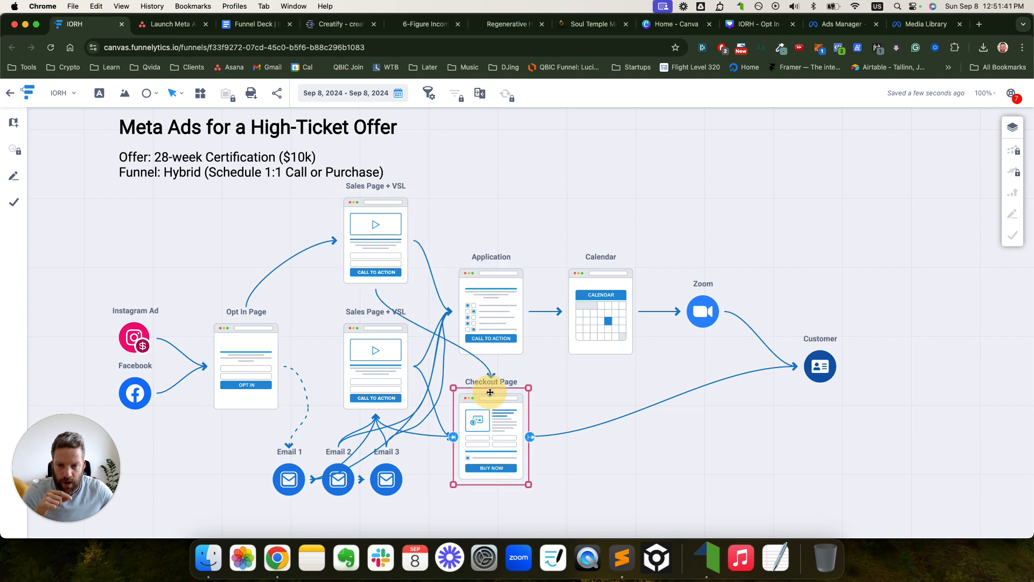
pyautogui.click(411, 326)
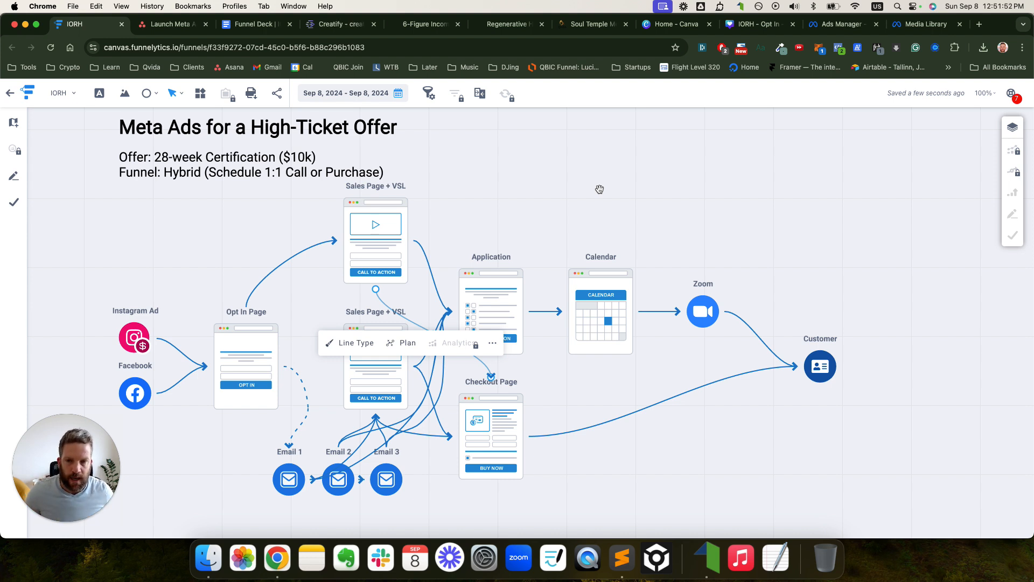
pyautogui.click(427, 24)
pyautogui.click(512, 26)
# - Clone the Offer Page - Sep 6 2024 step within the IORH | Certification funnel
pyautogui.click(458, 24)
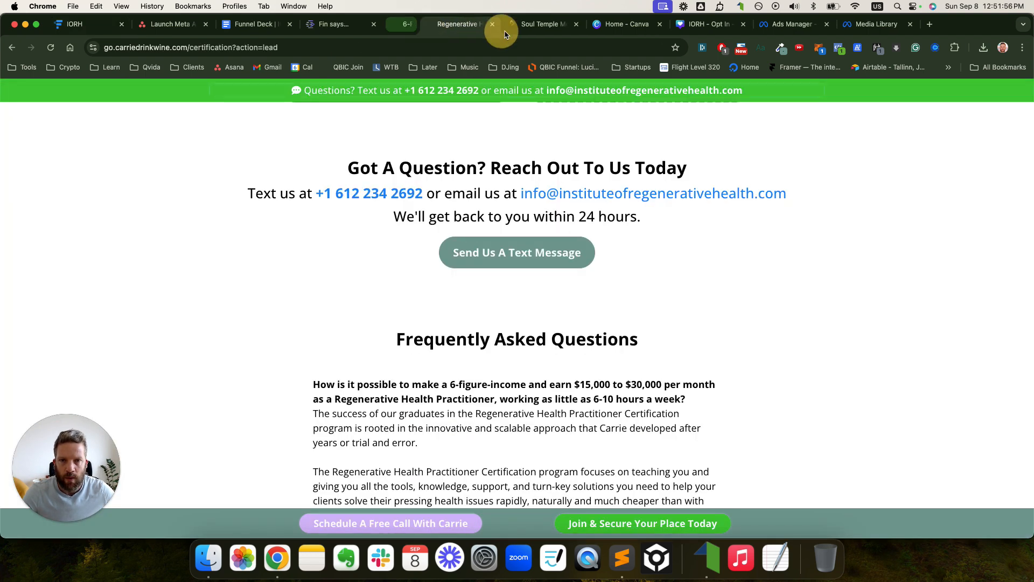
pyautogui.click(498, 29)
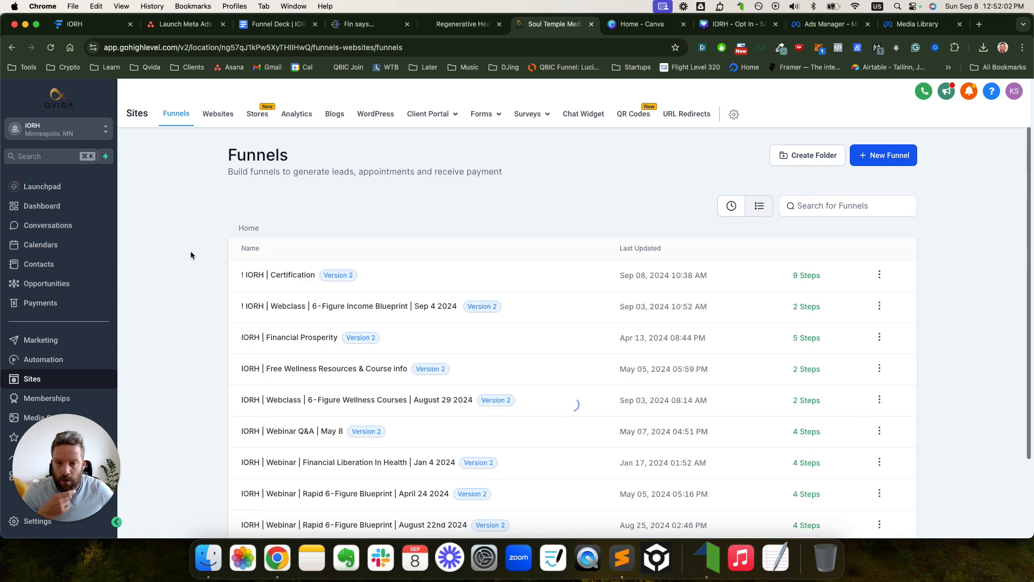
pyautogui.click(329, 273)
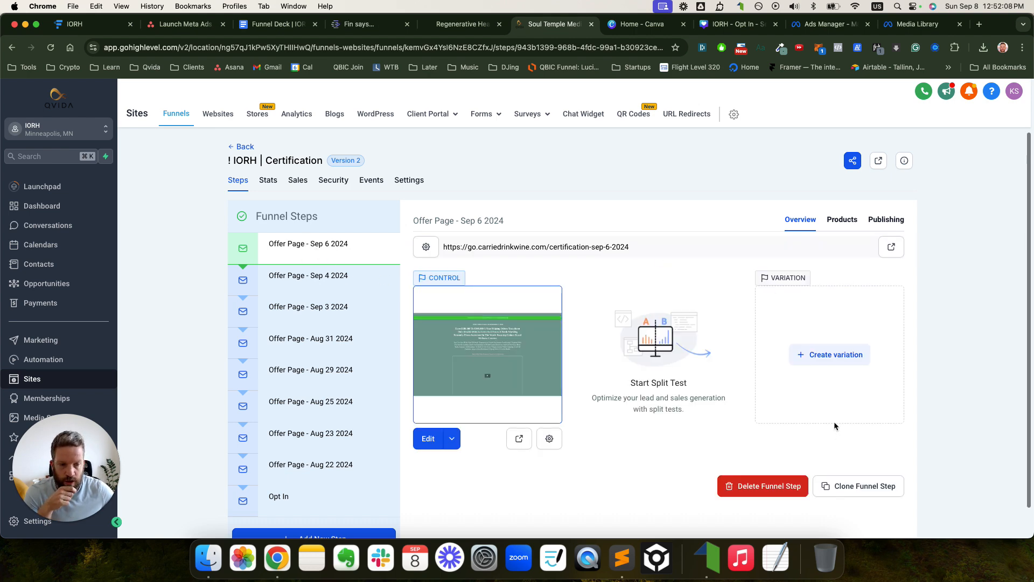
pyautogui.click(843, 485)
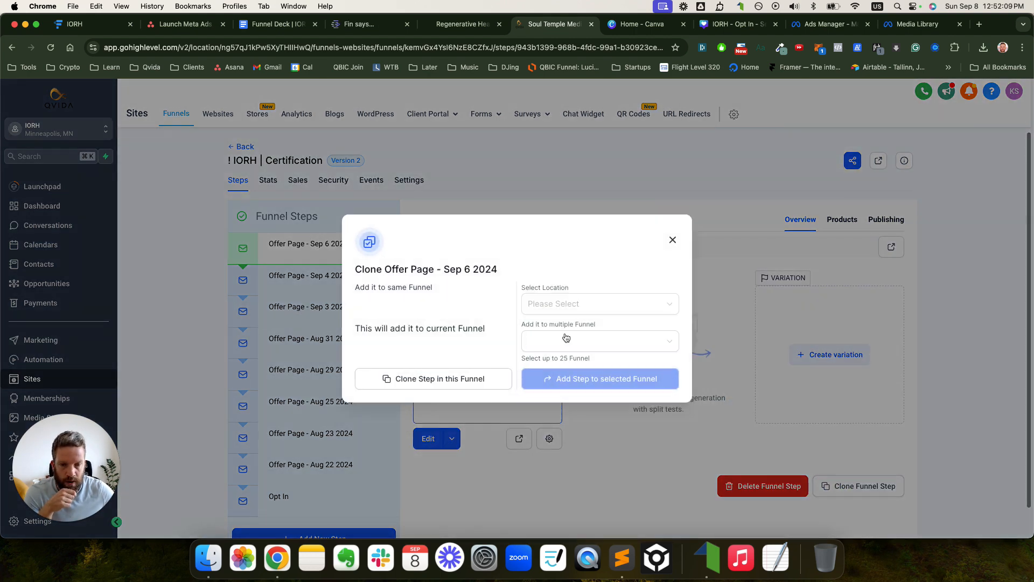
pyautogui.click(438, 379)
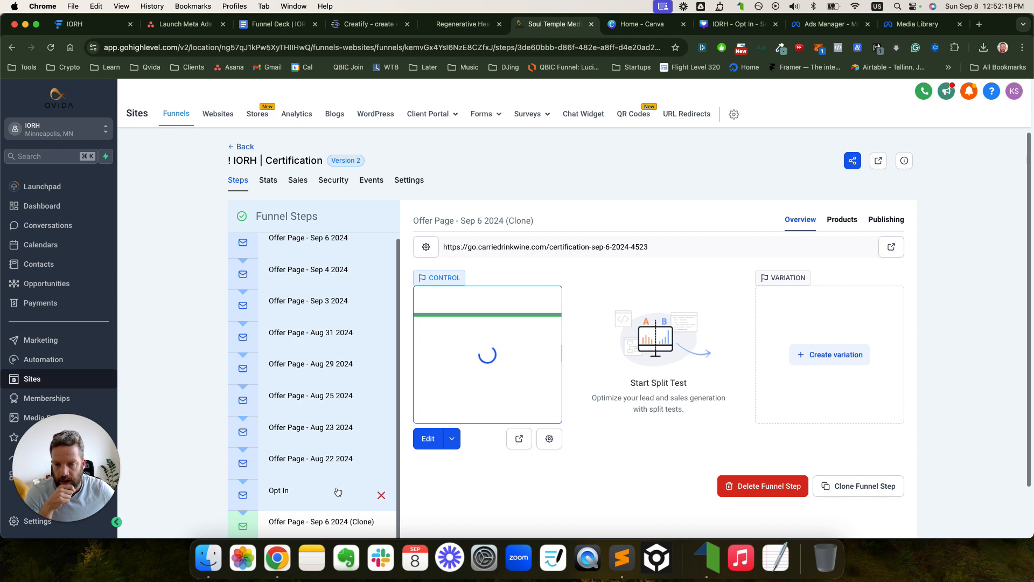
pyautogui.scroll(-1, 339, 499)
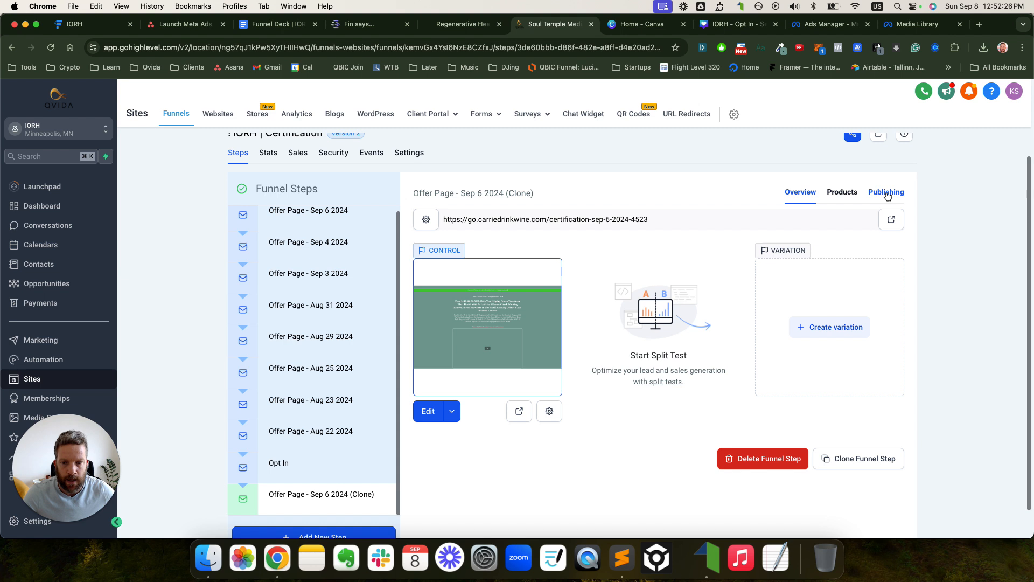
# - Rename the cloned step to 'After Opt In - Offer Page - Sep 6 2024', removing the clone suffix
pyautogui.click(887, 195)
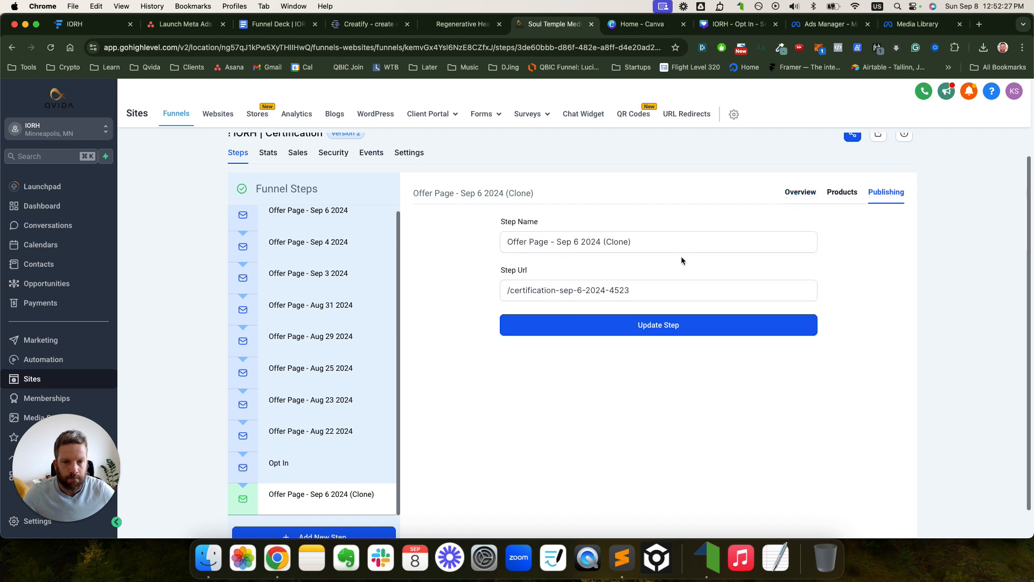
pyautogui.click(563, 245)
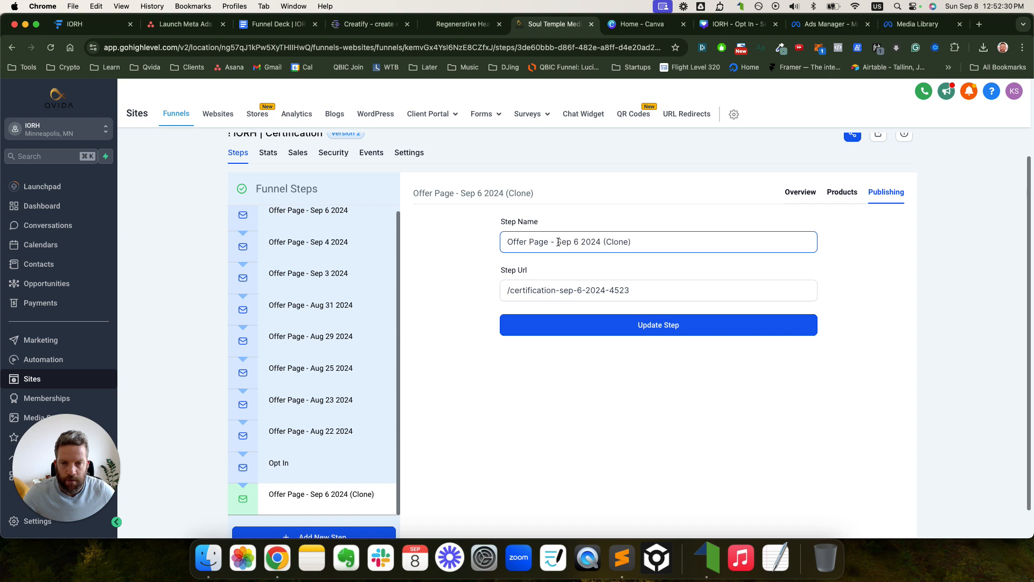
pyautogui.click(706, 243)
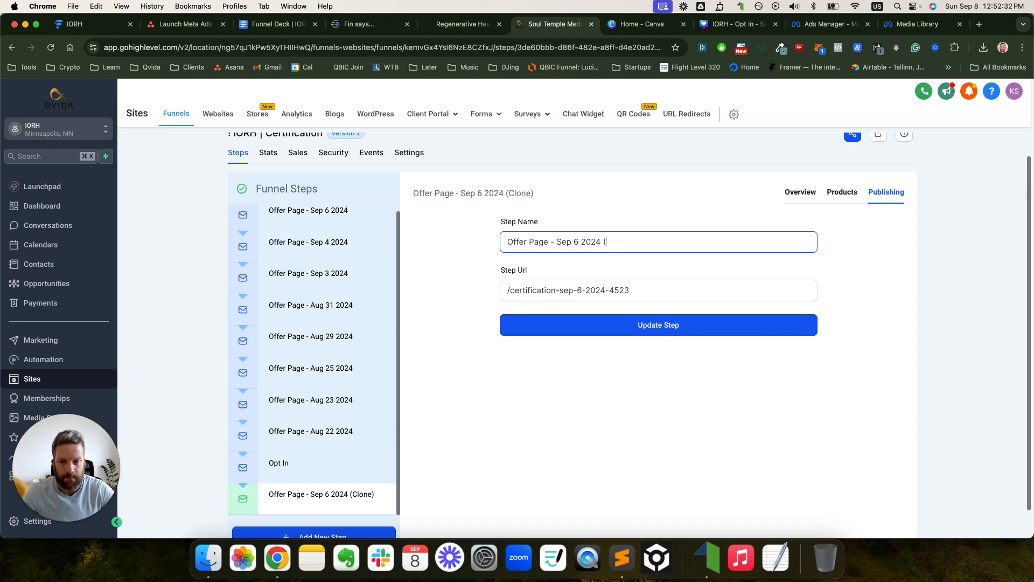
pyautogui.click(644, 245)
pyautogui.moveTo(622, 243); pyautogui.dragTo(651, 243)
pyautogui.press('BackSpace')
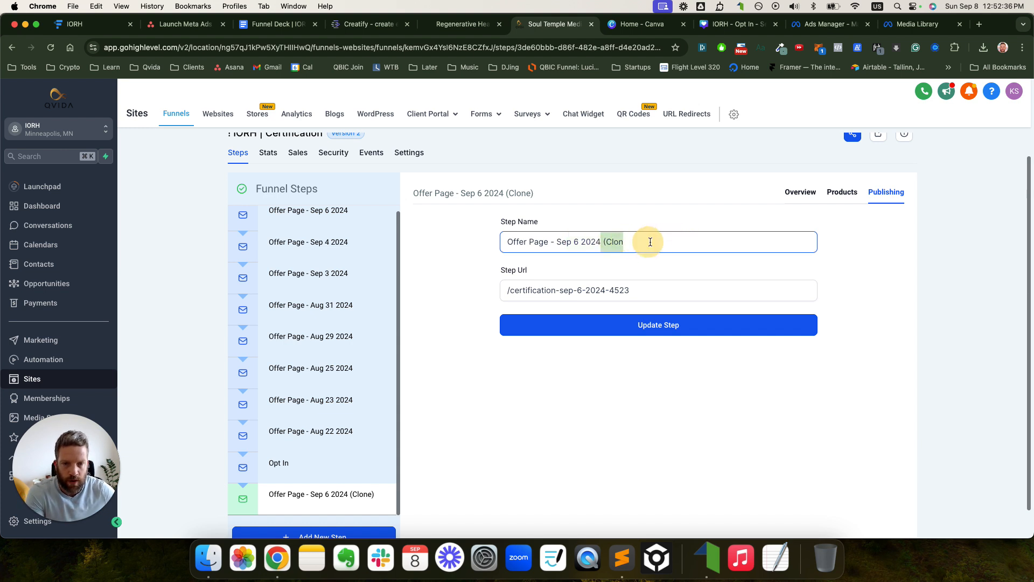
pyautogui.press('BackSpace')
pyautogui.click(510, 241)
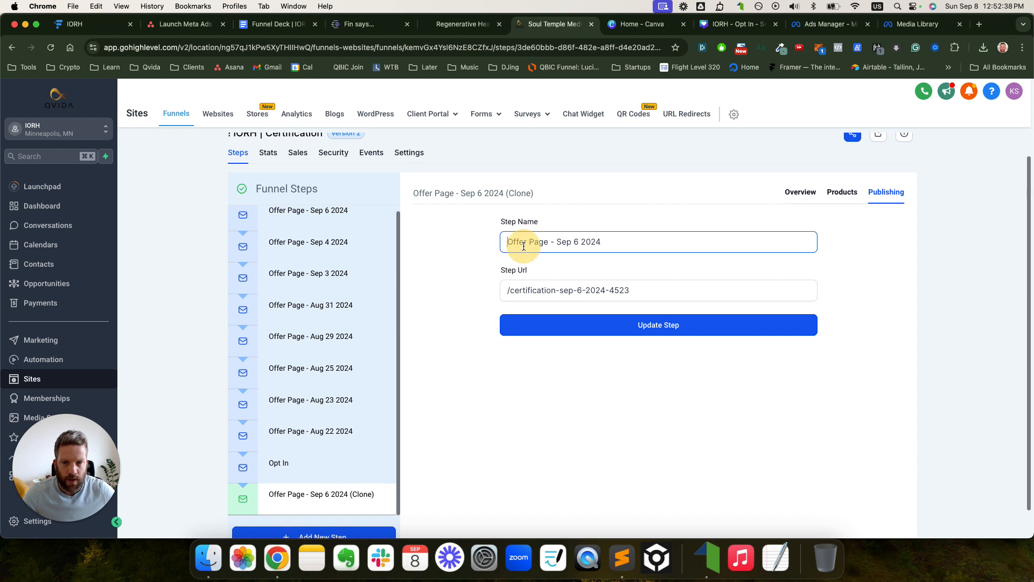
pyautogui.write('After ')
pyautogui.write('On')
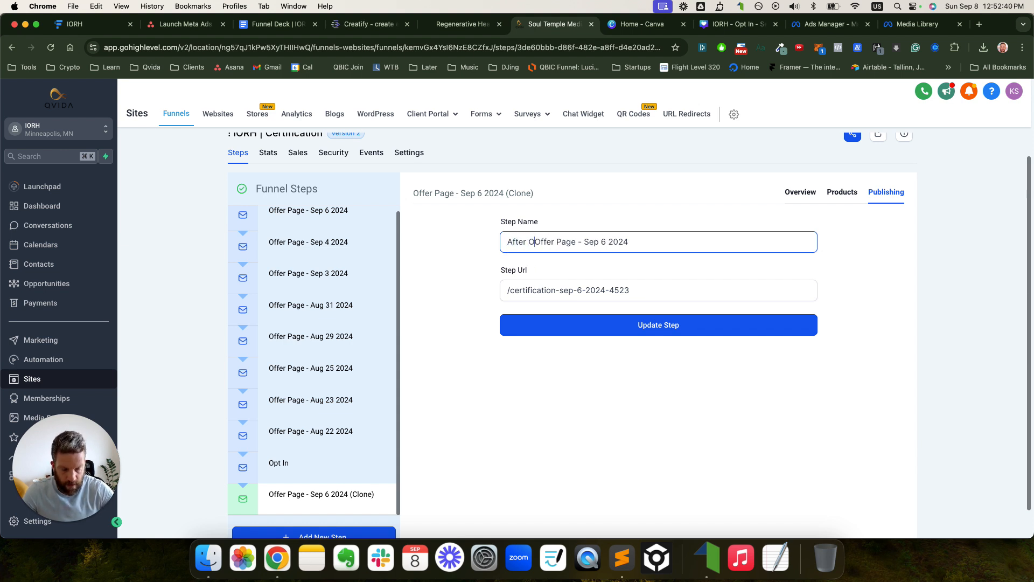
pyautogui.press('BackSpace')
pyautogui.write('pt O')
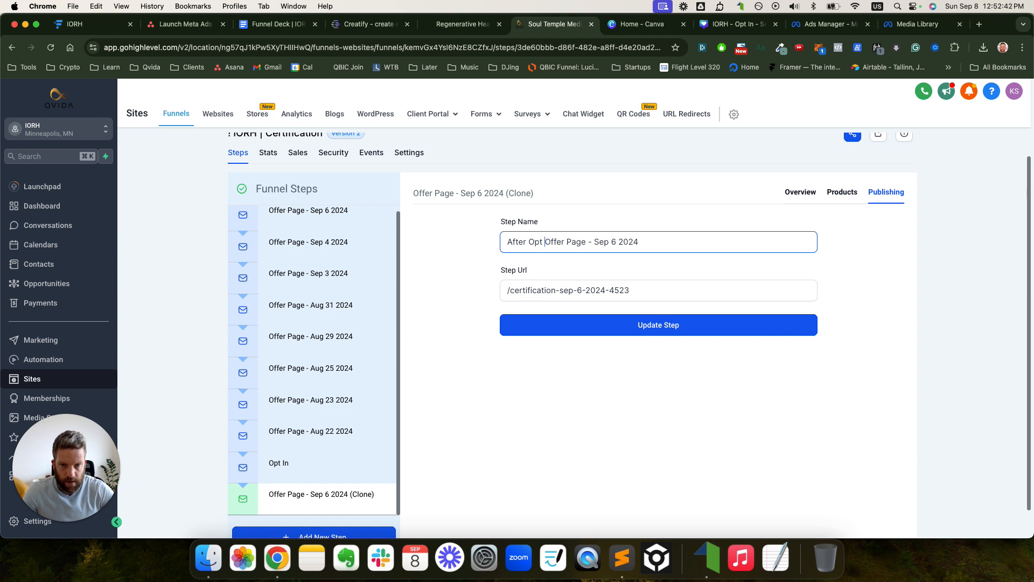
pyautogui.press('BackSpace')
pyautogui.write('In')
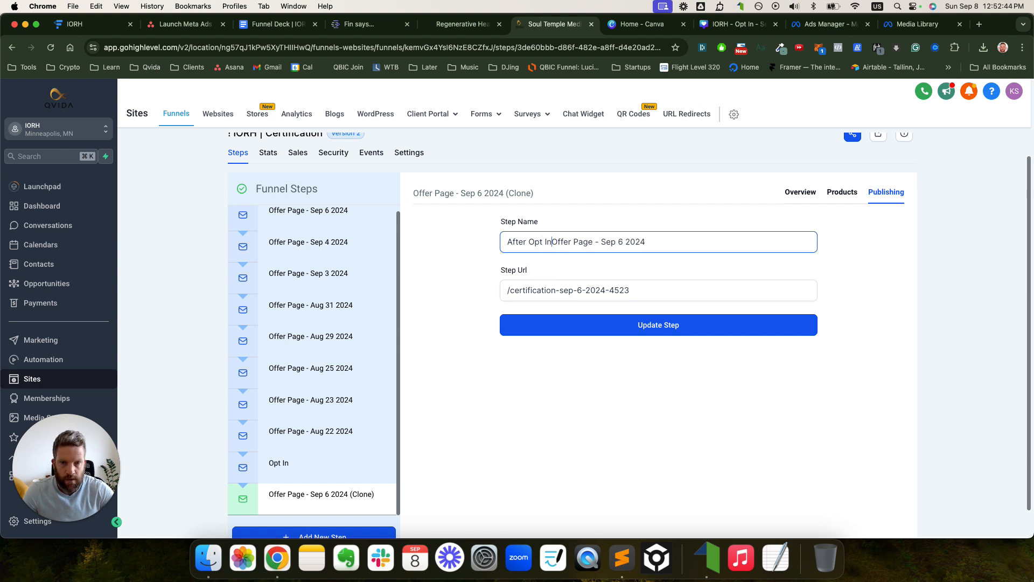
pyautogui.write(' -')
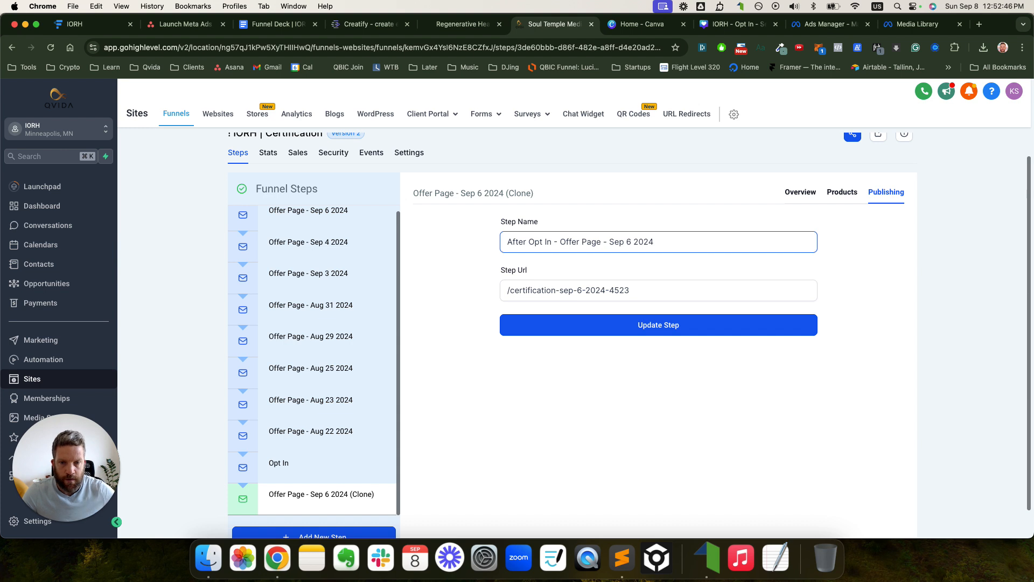
# - Replace the URL's ending 4523 with 'optin' and save the step
pyautogui.click(562, 291)
pyautogui.click(627, 292)
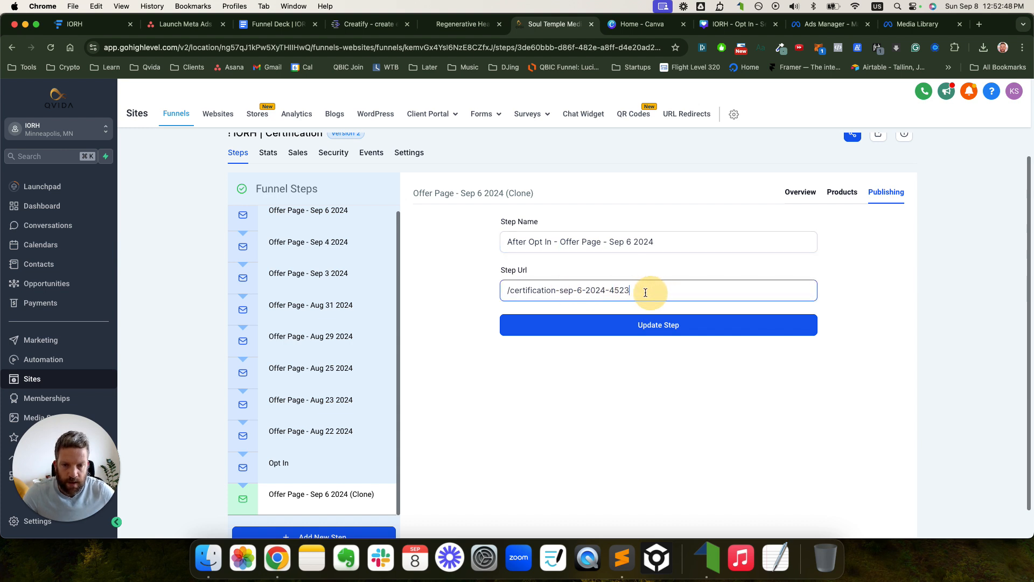
pyautogui.moveTo(612, 292); pyautogui.dragTo(685, 292)
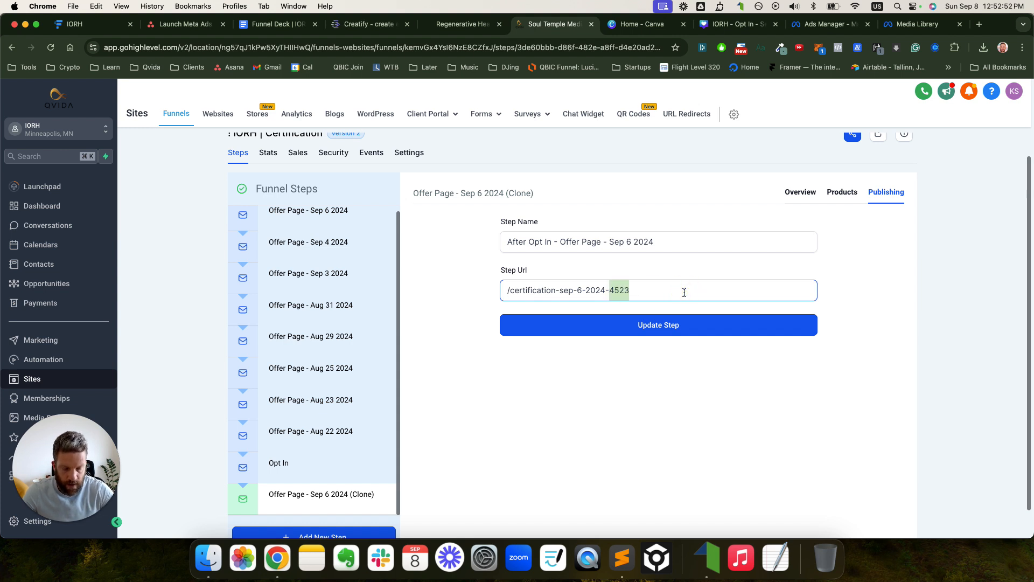
pyautogui.write('opt')
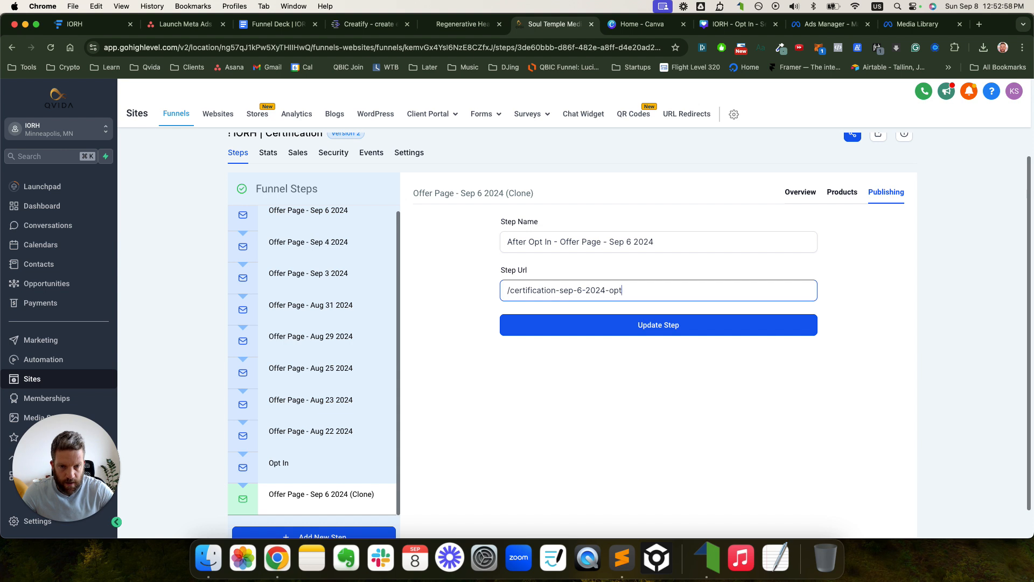
pyautogui.write('in')
pyautogui.press('super+a')
pyautogui.click(681, 324)
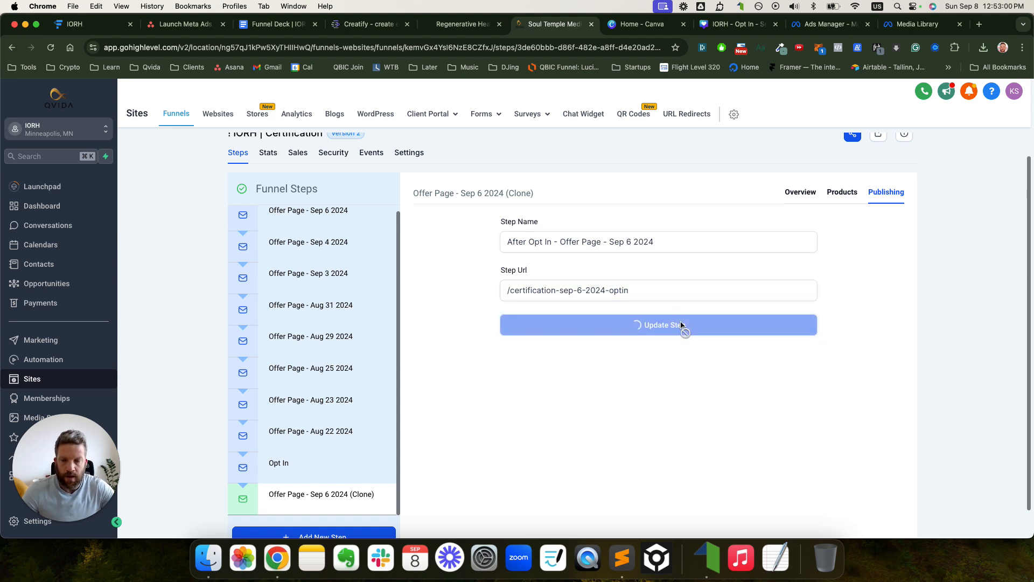
# - Select the upper and lower Sales Page + VSL steps on the Funnelytics map
pyautogui.click(76, 23)
pyautogui.click(380, 211)
pyautogui.click(379, 373)
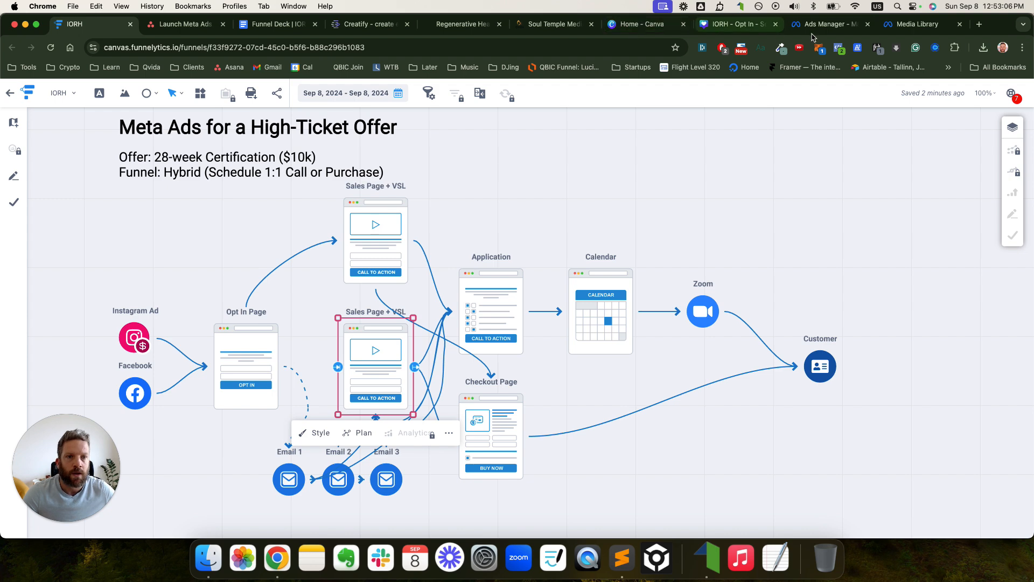
# - Close the old GoHighLevel tab and reopen GoHighLevel from the Qvida bookmark beside the certification page
pyautogui.click(591, 24)
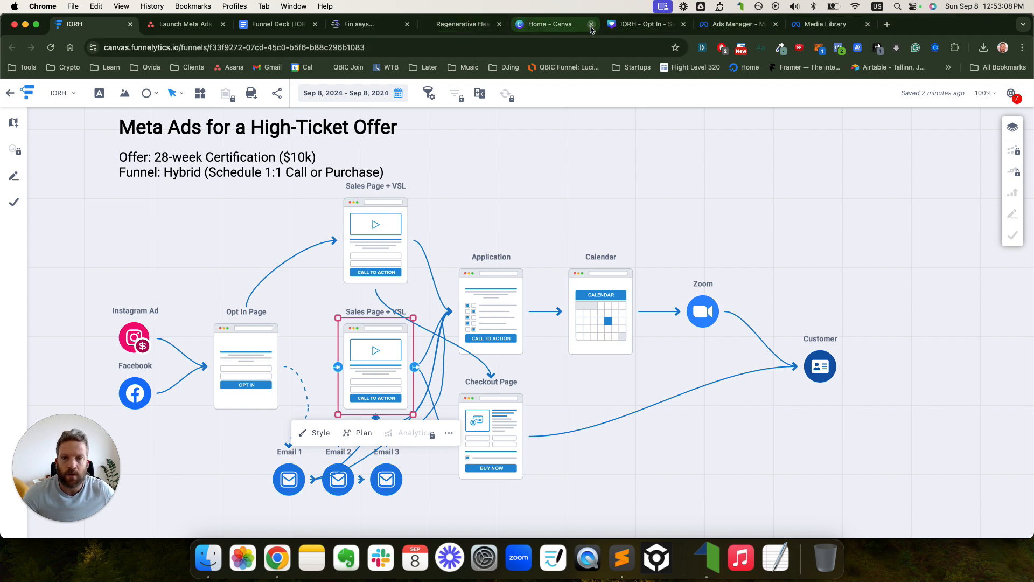
pyautogui.click(431, 23)
pyautogui.click(153, 70)
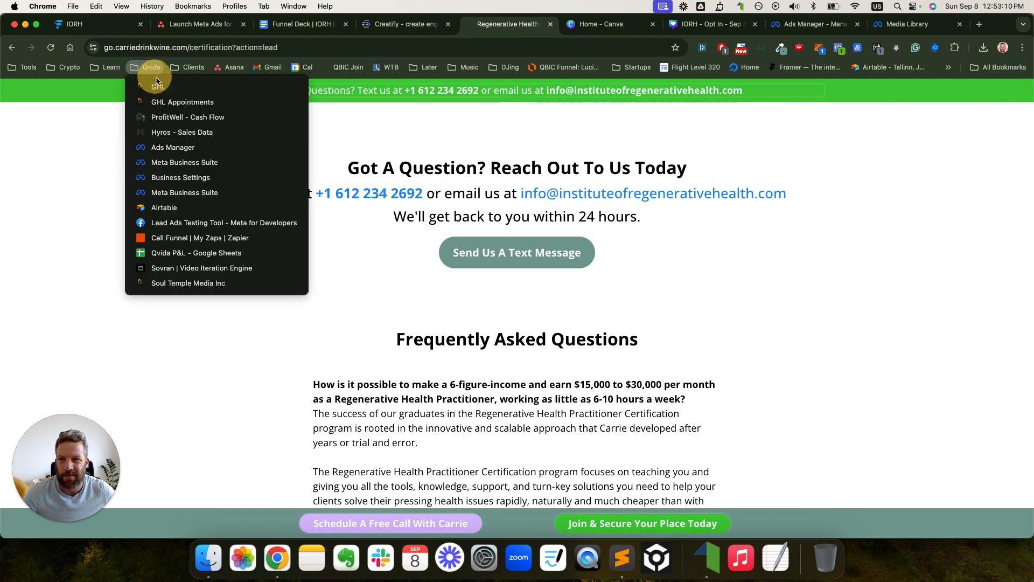
pyautogui.keyDown('super'); pyautogui.click(157, 86); pyautogui.keyUp('super')
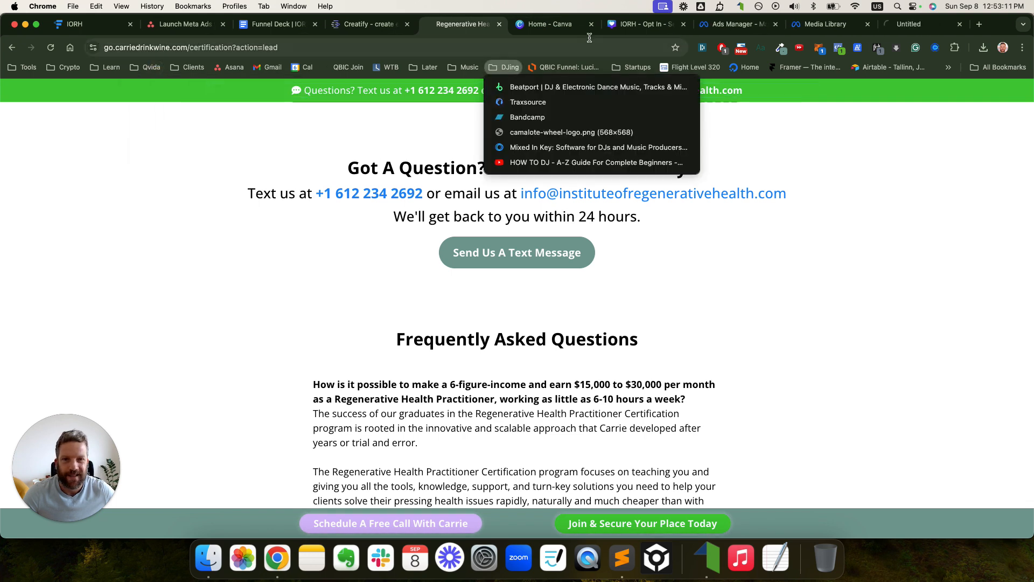
pyautogui.click(910, 24)
pyautogui.moveTo(815, 32)
pyautogui.mouseDown()
pyautogui.moveTo(476, 24)
pyautogui.moveTo(457, 36)
pyautogui.moveTo(800, 163)
pyautogui.moveTo(376, 129)
pyautogui.moveTo(513, 143)
pyautogui.mouseUp()
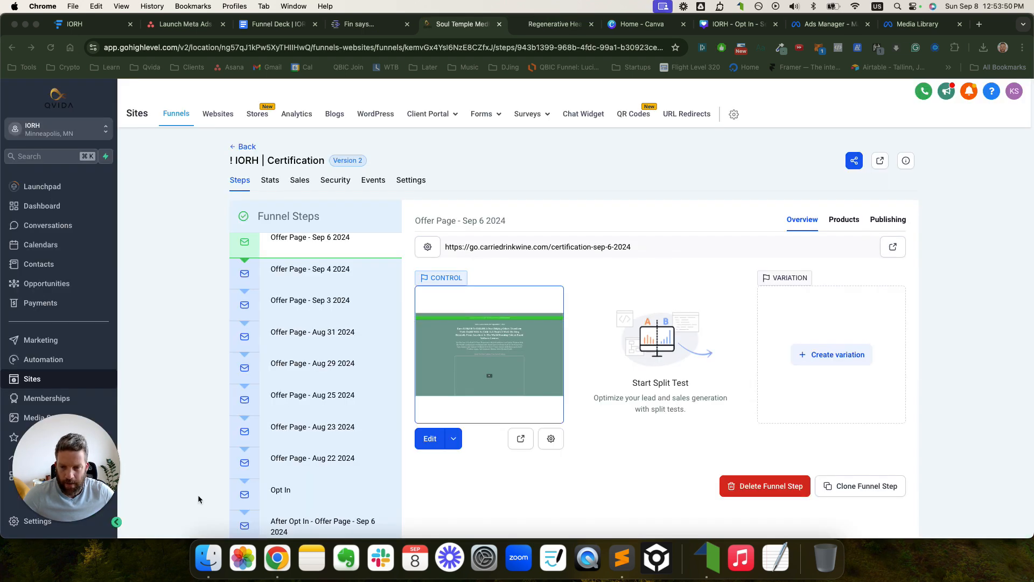
# - Set the After Opt In step's path to /certification-sep-6-2024-optin and save it
pyautogui.click(323, 523)
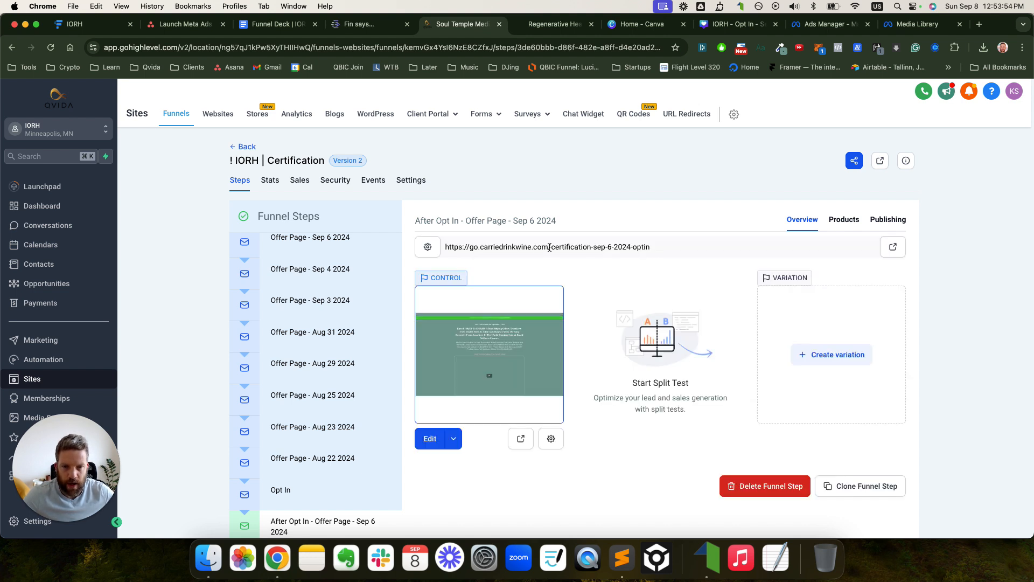
pyautogui.moveTo(550, 247); pyautogui.dragTo(654, 247)
pyautogui.click(550, 438)
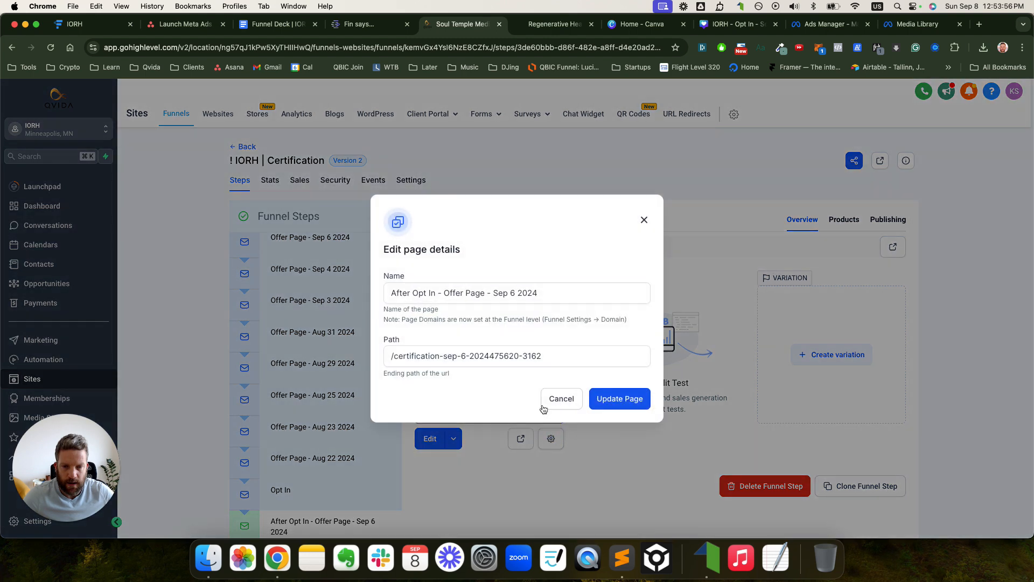
pyautogui.tripleClick(512, 360)
pyautogui.write('/certification-sep-6-2024-optin')
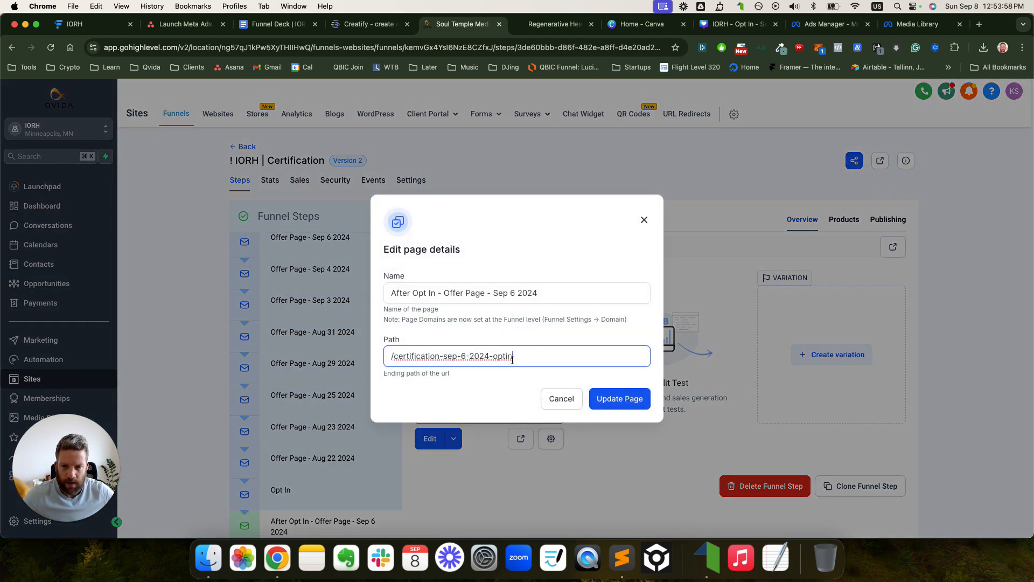
pyautogui.click(596, 397)
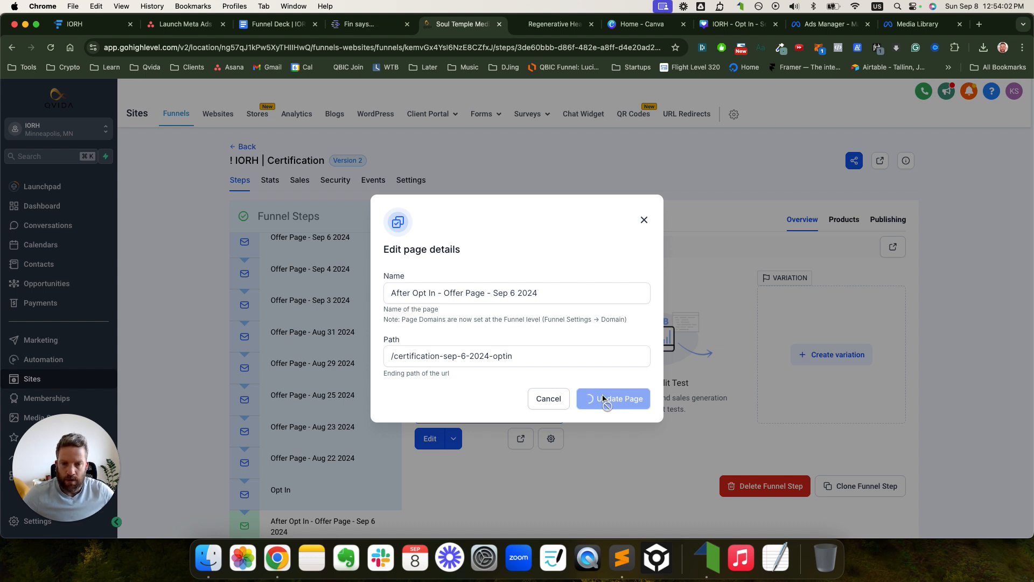
# - Copy the After Opt In step's full live page URL
pyautogui.click(632, 296)
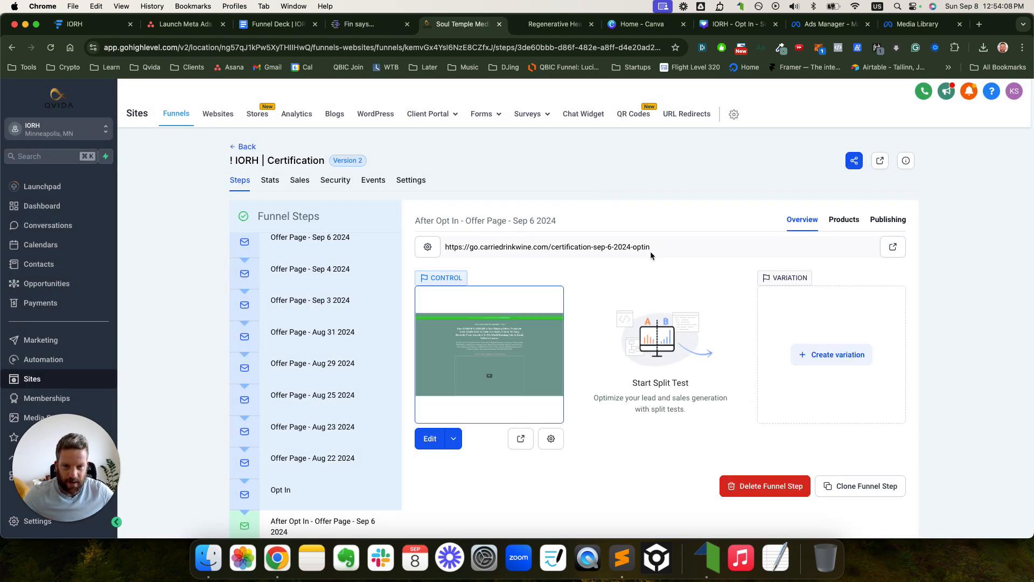
pyautogui.moveTo(651, 249); pyautogui.dragTo(445, 248)
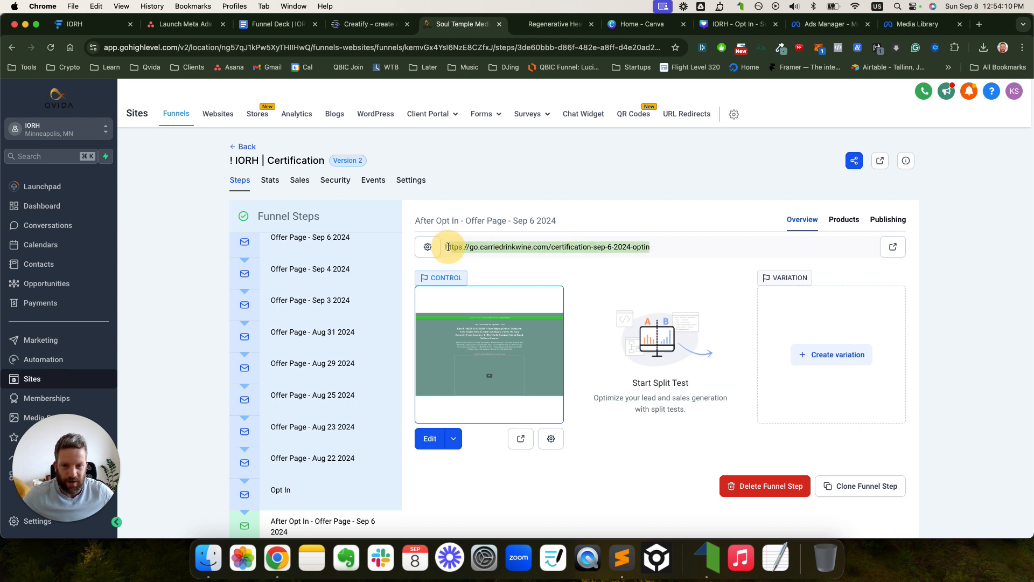
pyautogui.click(267, 24)
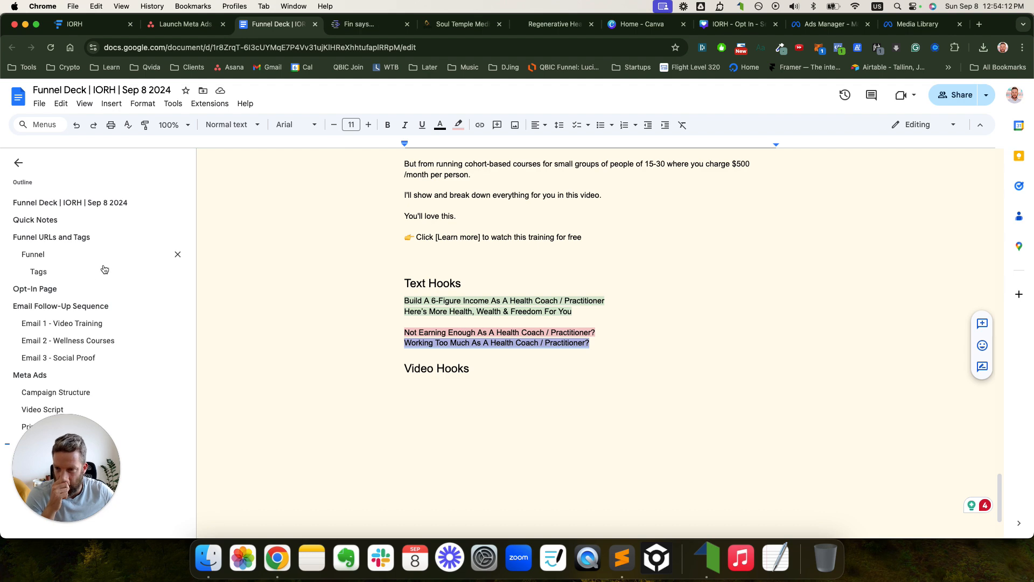
# - Jump to the Tags section via the outline and make its heading Heading 2
pyautogui.click(33, 254)
pyautogui.click(38, 272)
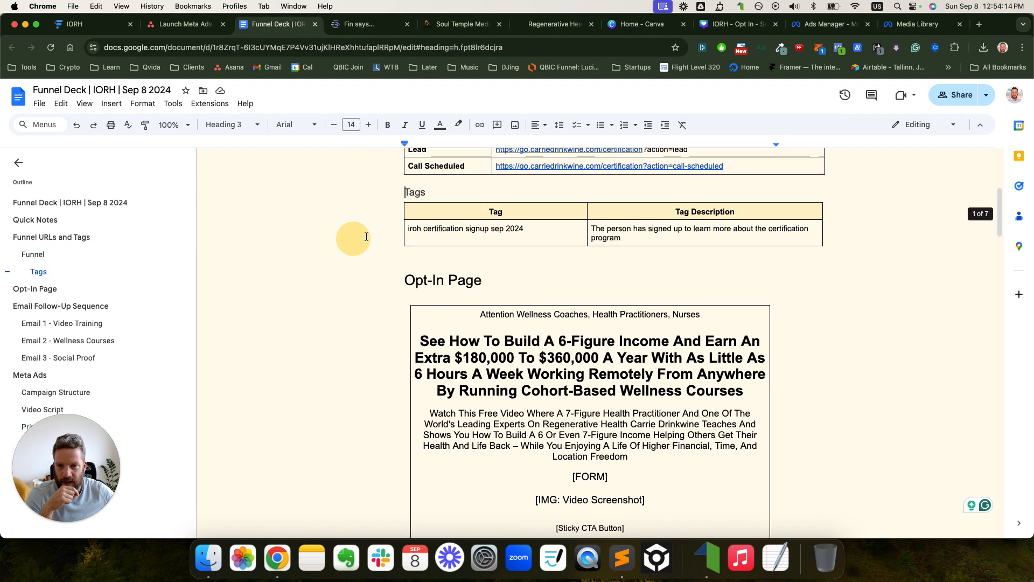
pyautogui.moveTo(426, 187); pyautogui.dragTo(369, 189)
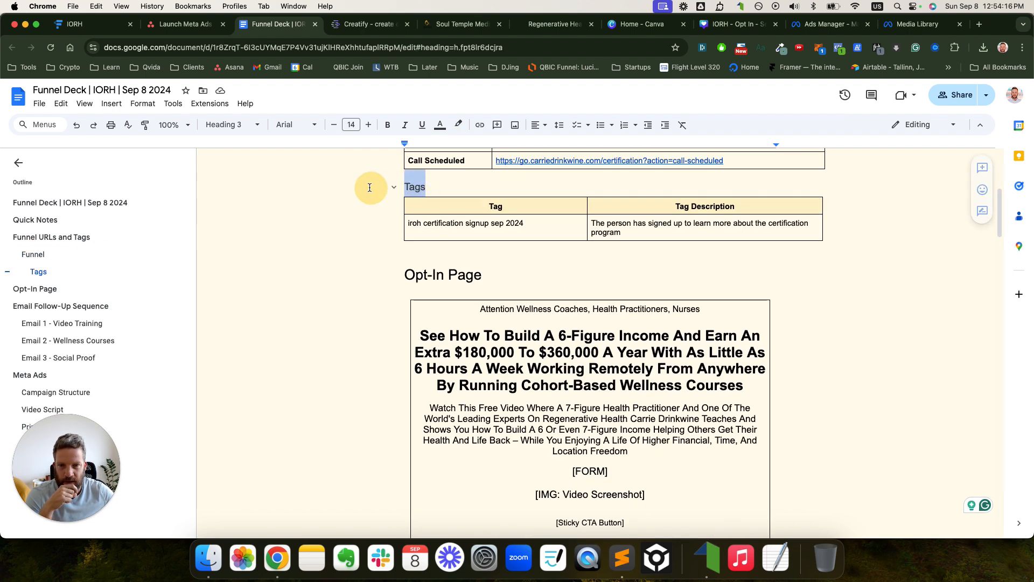
pyautogui.click(224, 124)
pyautogui.click(249, 312)
pyautogui.scroll(5, 678, 314)
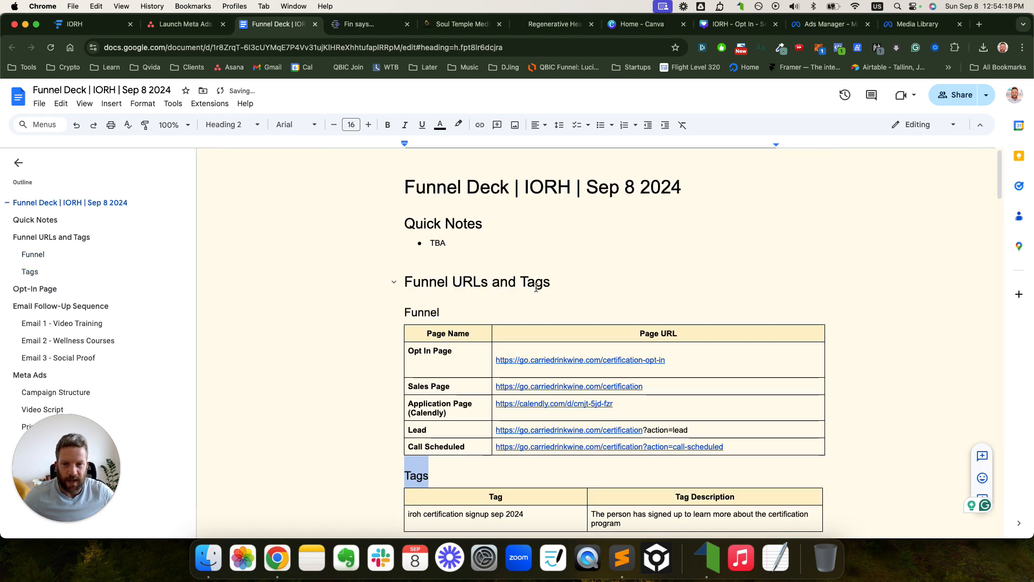
pyautogui.scroll(-2, 677, 314)
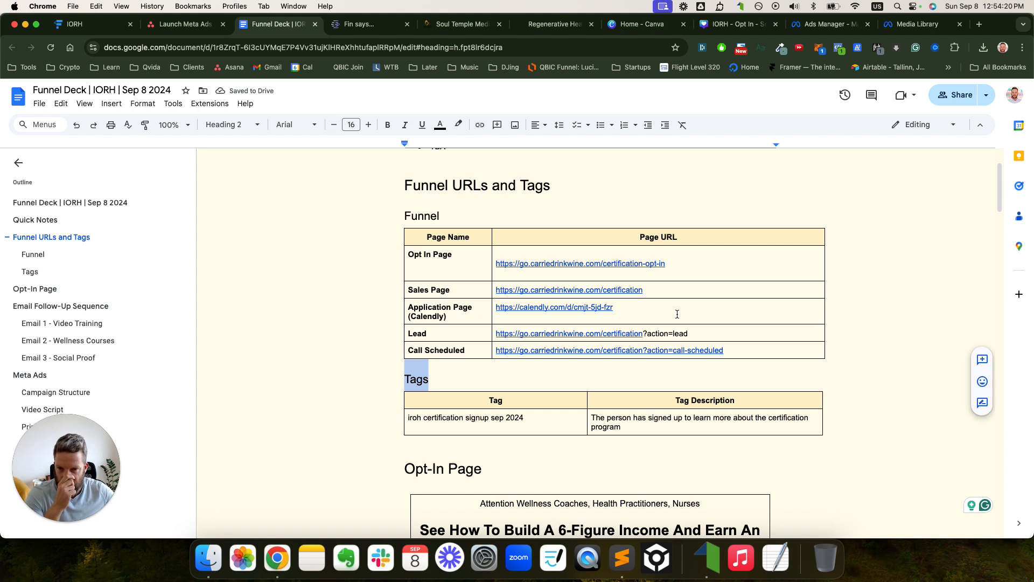
pyautogui.click(451, 335)
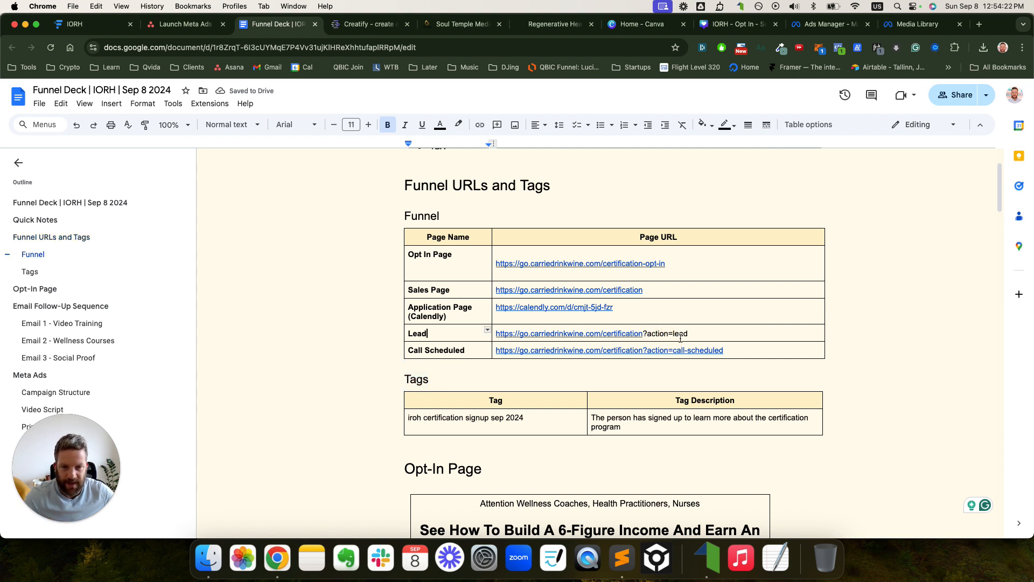
pyautogui.moveTo(689, 335); pyautogui.dragTo(500, 331)
pyautogui.press('BackSpace')
pyautogui.write('https://go.carriedrinkwine.com/certification-sep-6-2024-optin')
pyautogui.press('super+z')
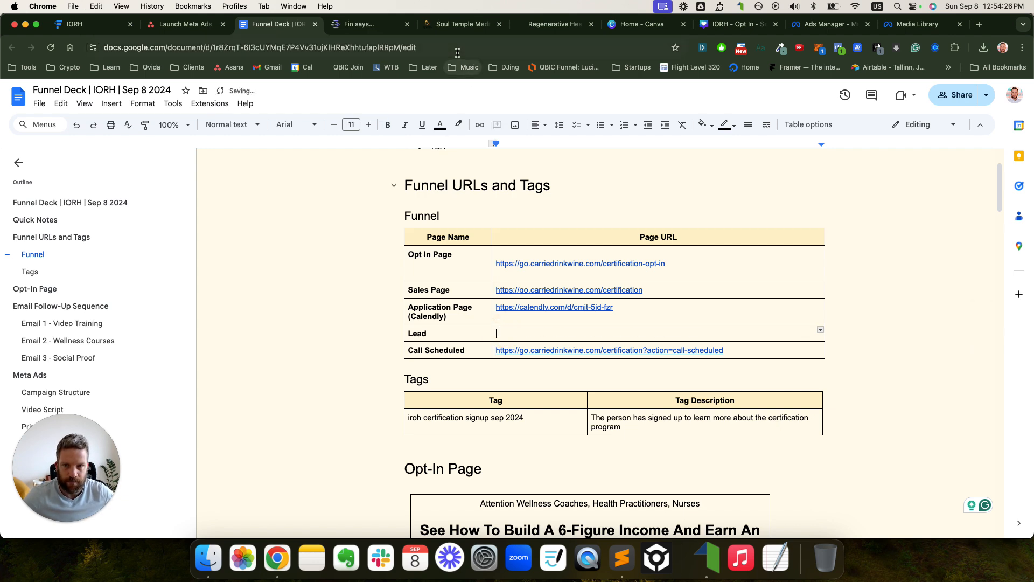
pyautogui.click(458, 50)
pyautogui.write('https://go.carriedrinkwine.com/certification-sep-6-2024-optin')
pyautogui.press('super+a')
pyautogui.press('super+x')
pyautogui.click(533, 334)
pyautogui.press('super+v')
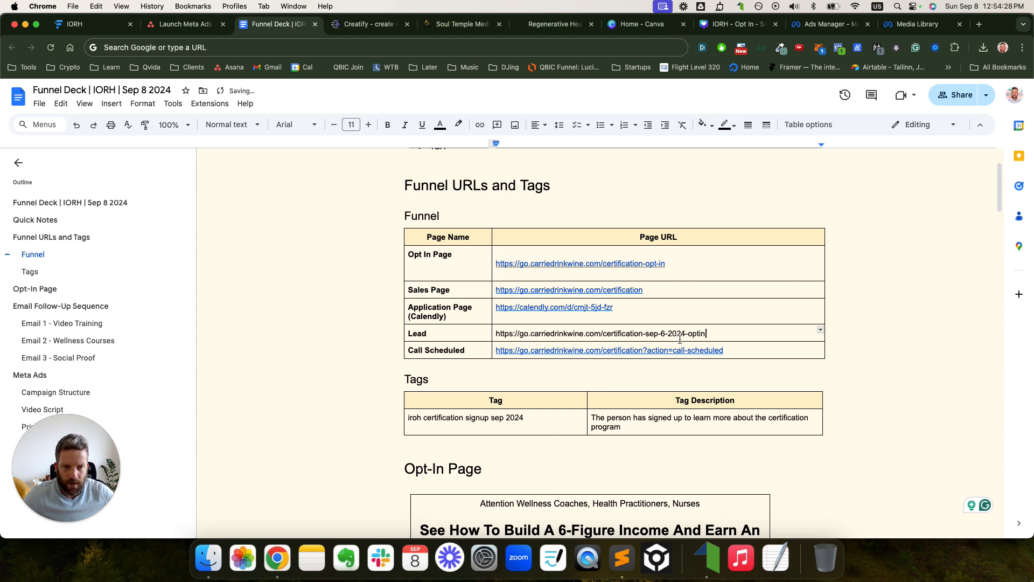
pyautogui.click(458, 24)
pyautogui.click(447, 438)
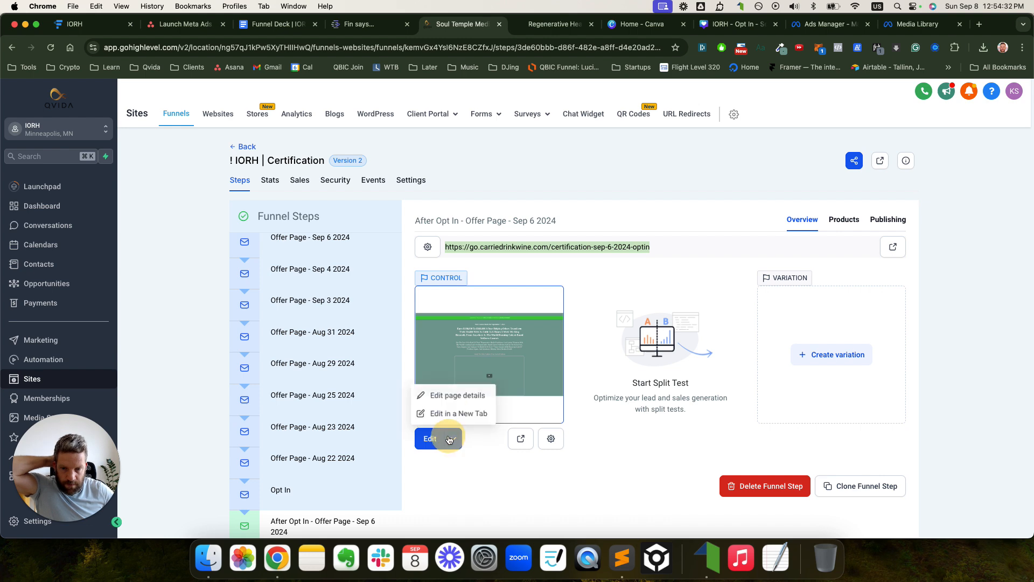
# - From the funnel's Steps list, open the After Opt In - Offer Page - Sep 6 2024 builder in a new tab
pyautogui.click(412, 180)
pyautogui.scroll(-2, 450, 296)
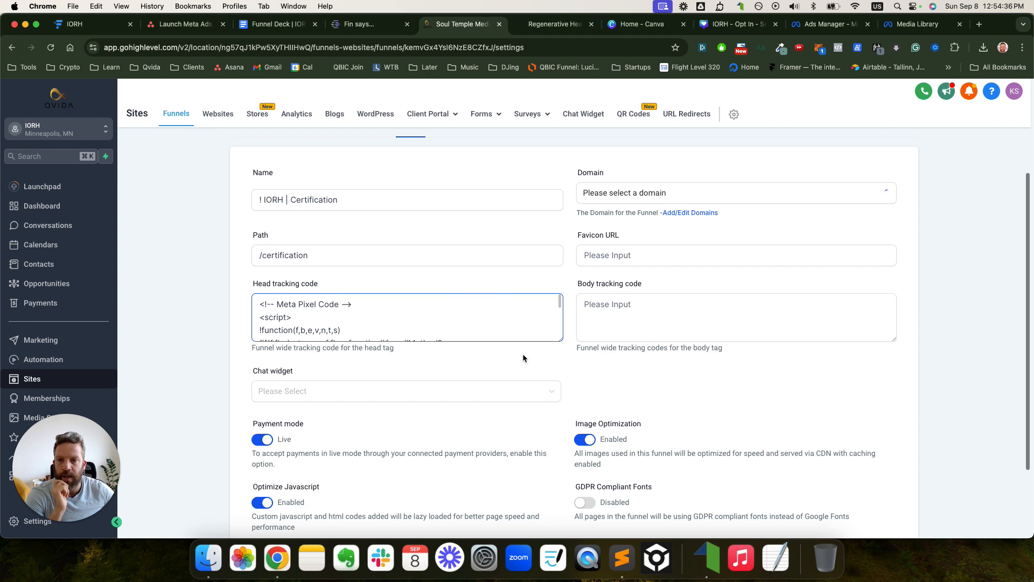
pyautogui.moveTo(562, 341); pyautogui.dragTo(596, 513)
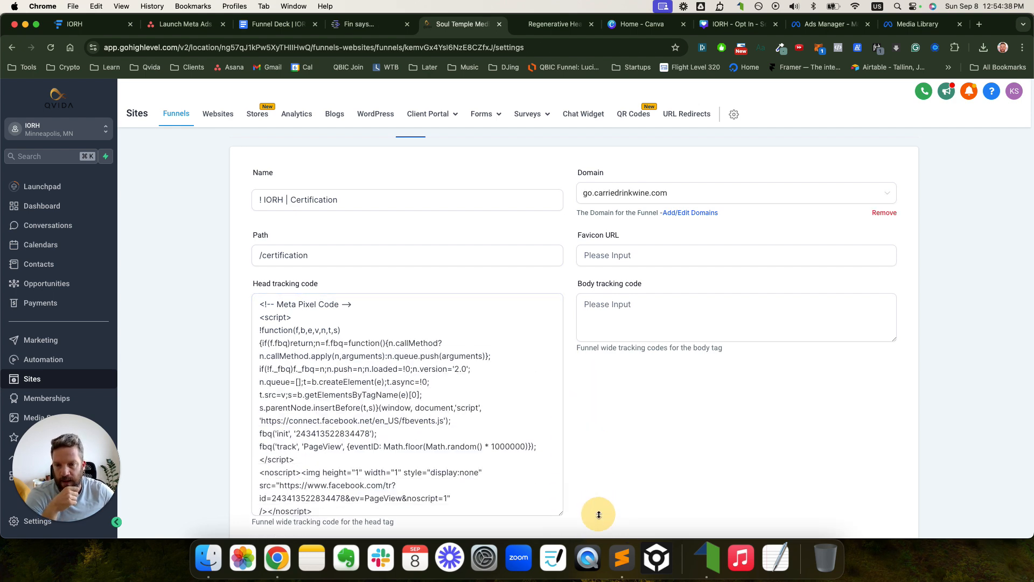
pyautogui.scroll(-3, 593, 507)
pyautogui.scroll(-4, 581, 438)
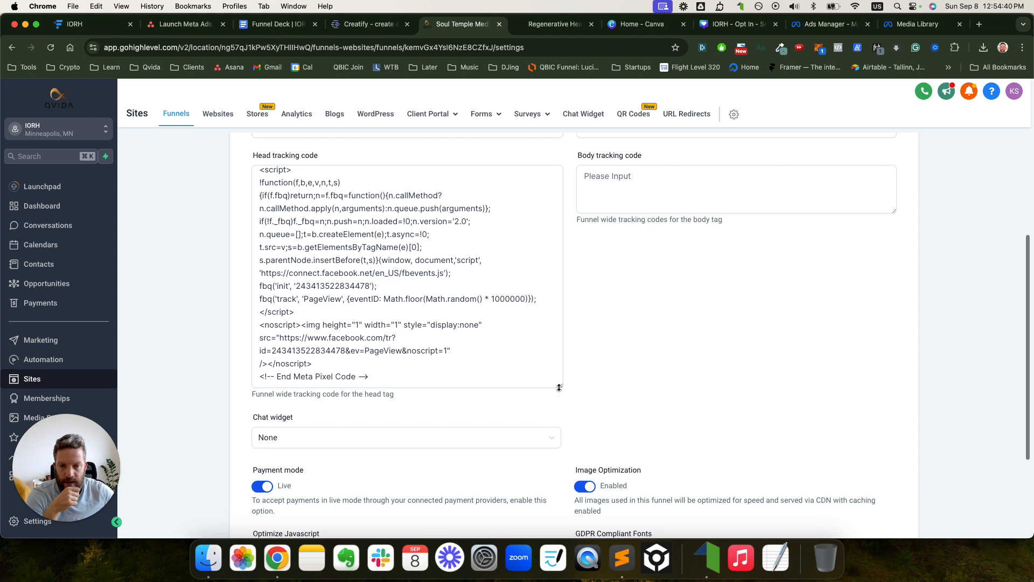
pyautogui.moveTo(561, 388); pyautogui.dragTo(563, 411)
pyautogui.scroll(5, 474, 310)
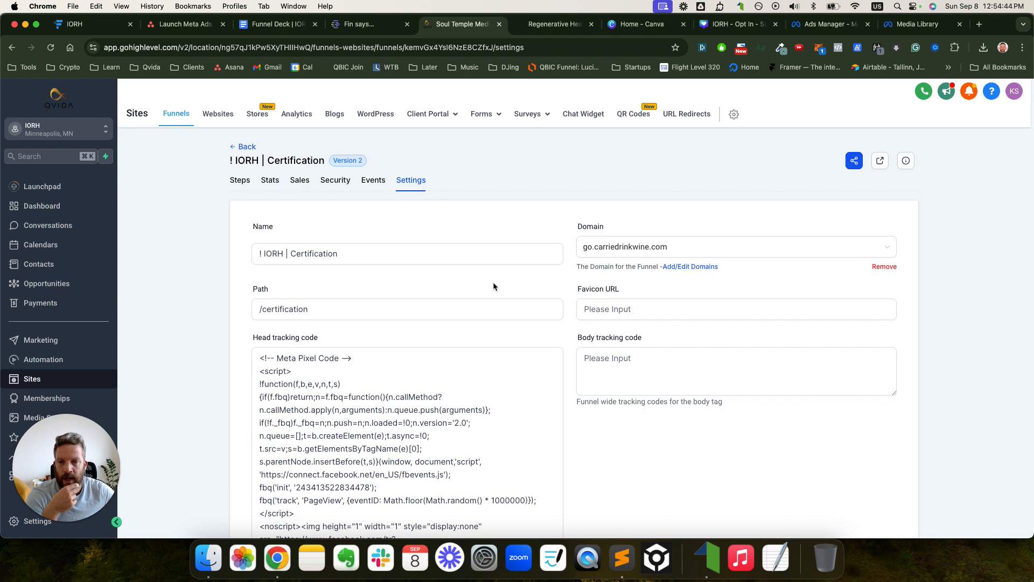
pyautogui.click(243, 181)
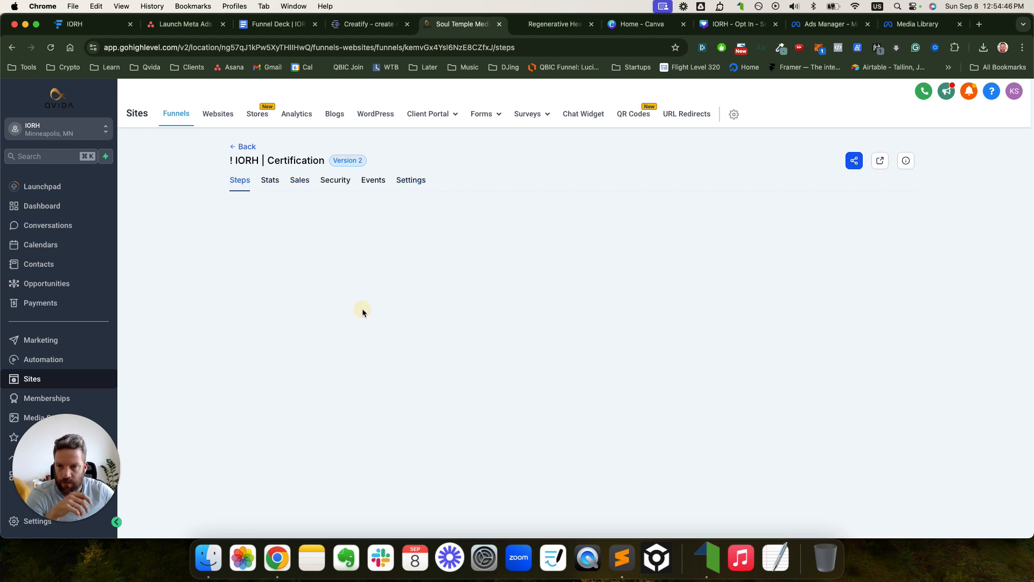
pyautogui.click(305, 521)
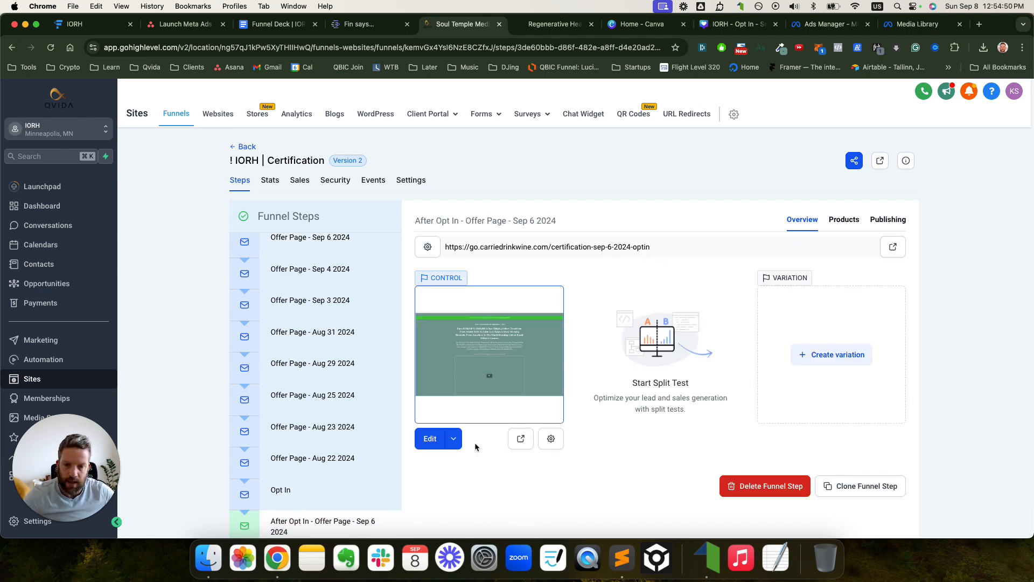
pyautogui.click(454, 438)
pyautogui.click(458, 413)
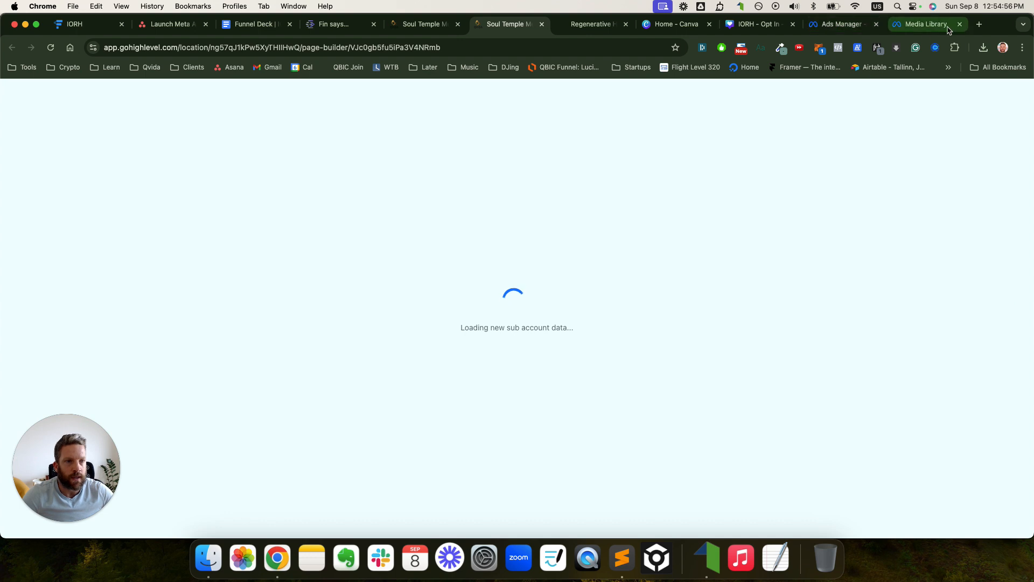
# - In the qvida.com container, open the Meta Event | Lead tag and select its entire HTML script
pyautogui.click(979, 25)
pyautogui.write('tagmanager.google.com')
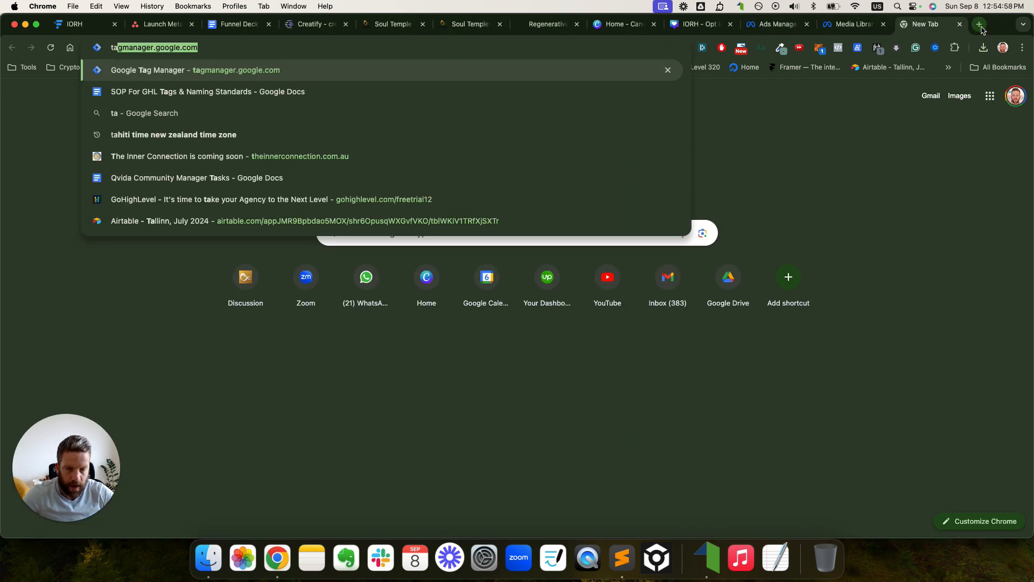
pyautogui.press('Return')
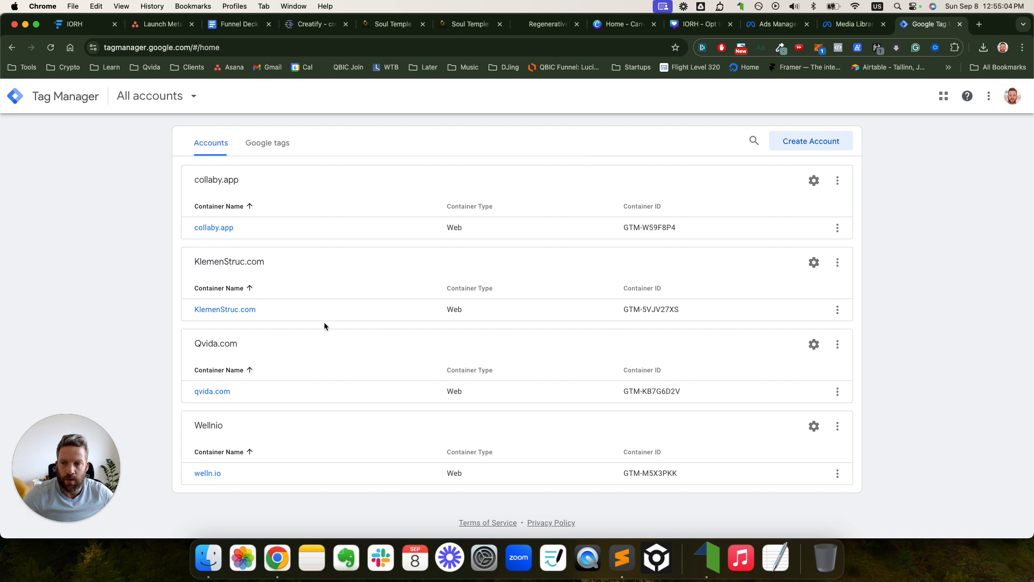
pyautogui.click(232, 398)
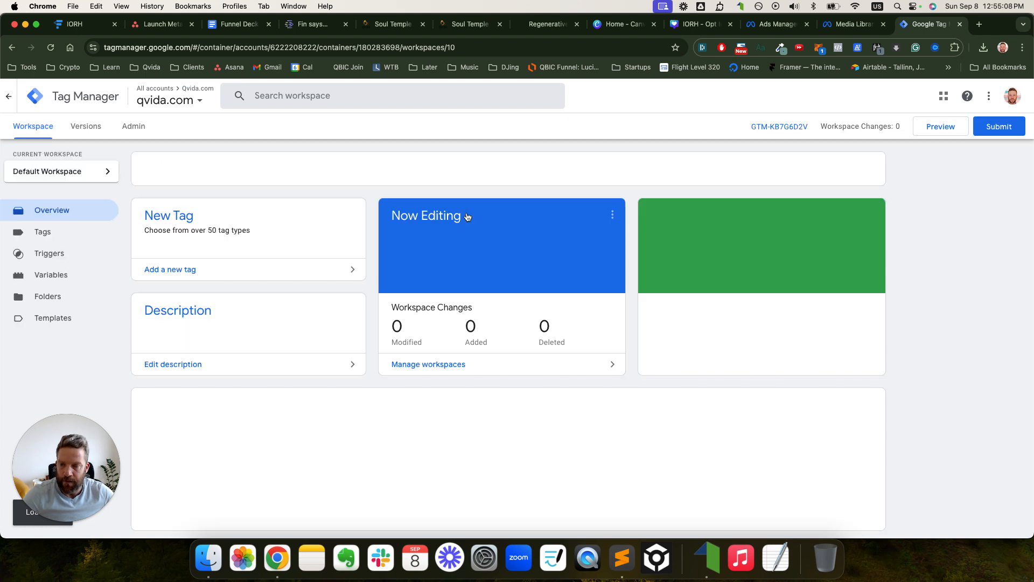
pyautogui.click(42, 261)
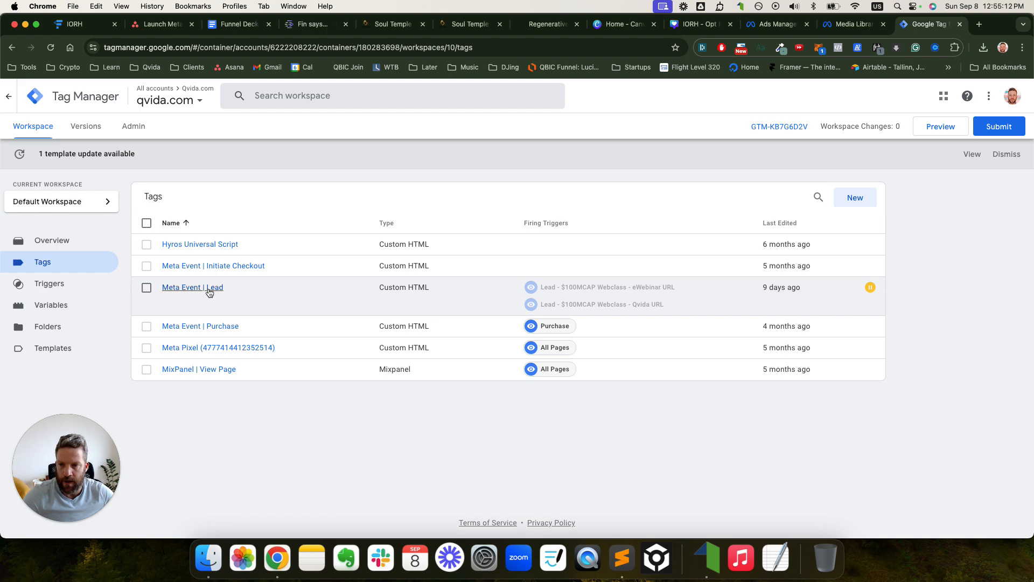
pyautogui.click(205, 290)
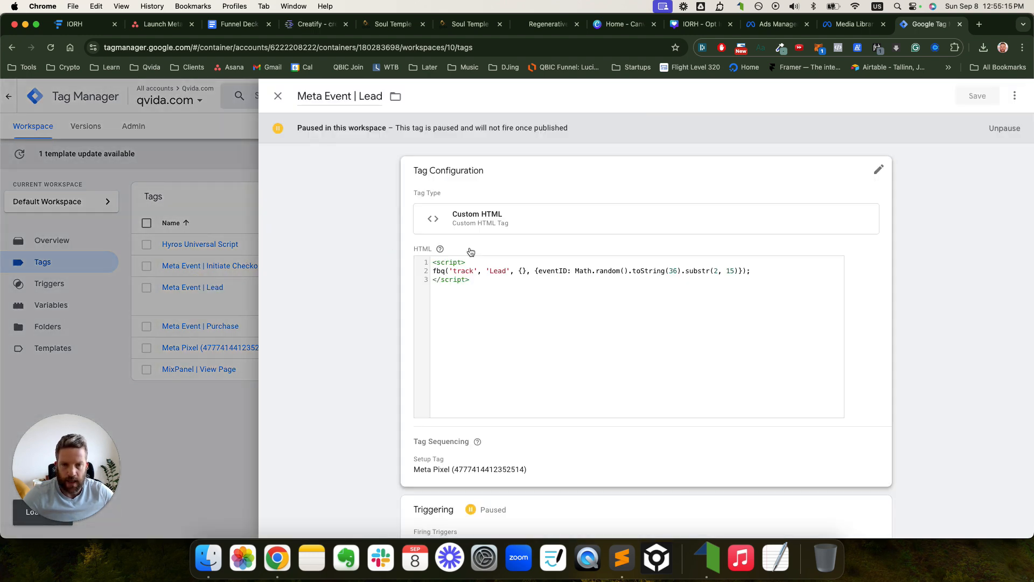
pyautogui.click(484, 282)
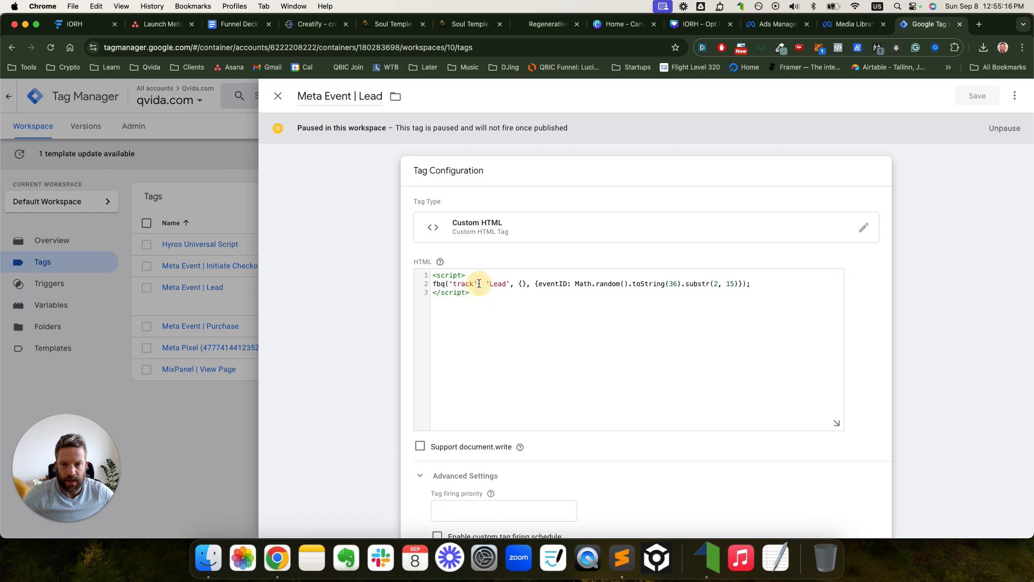
pyautogui.tripleClick(480, 287)
pyautogui.press('super+a')
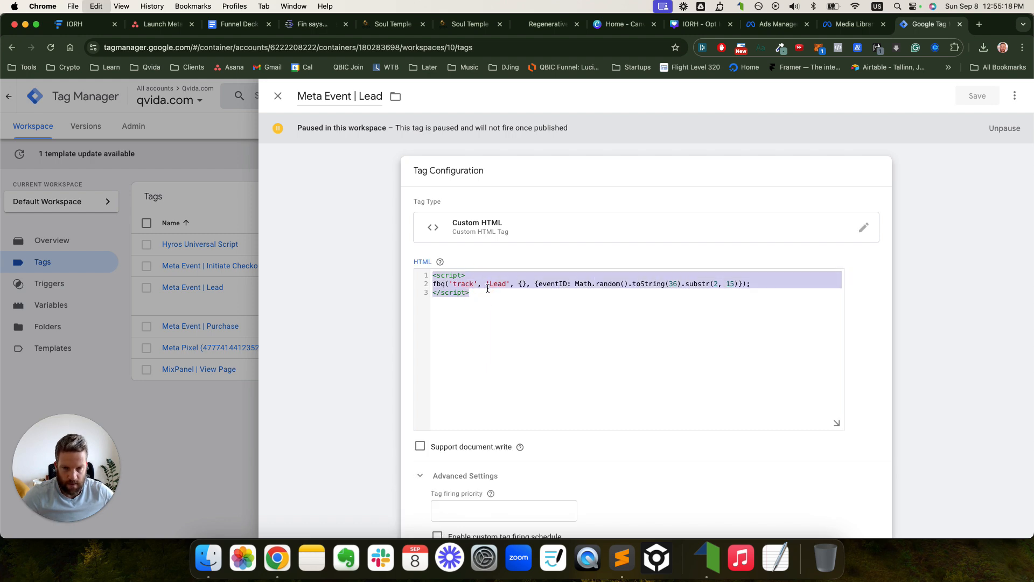
pyautogui.click(393, 24)
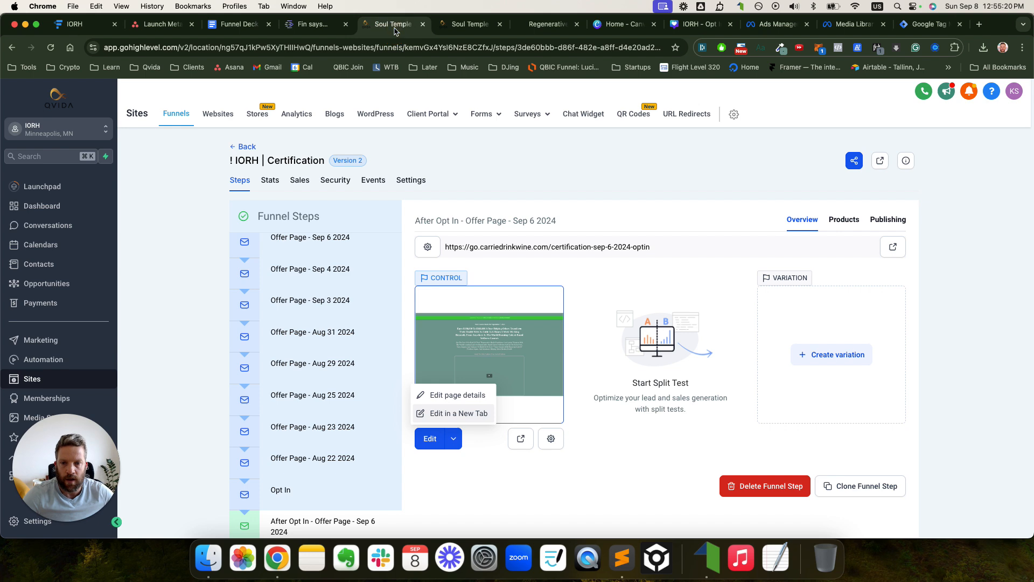
# - Close the duplicate builder tab and reopen the offer page's builder in a new tab
pyautogui.click(452, 30)
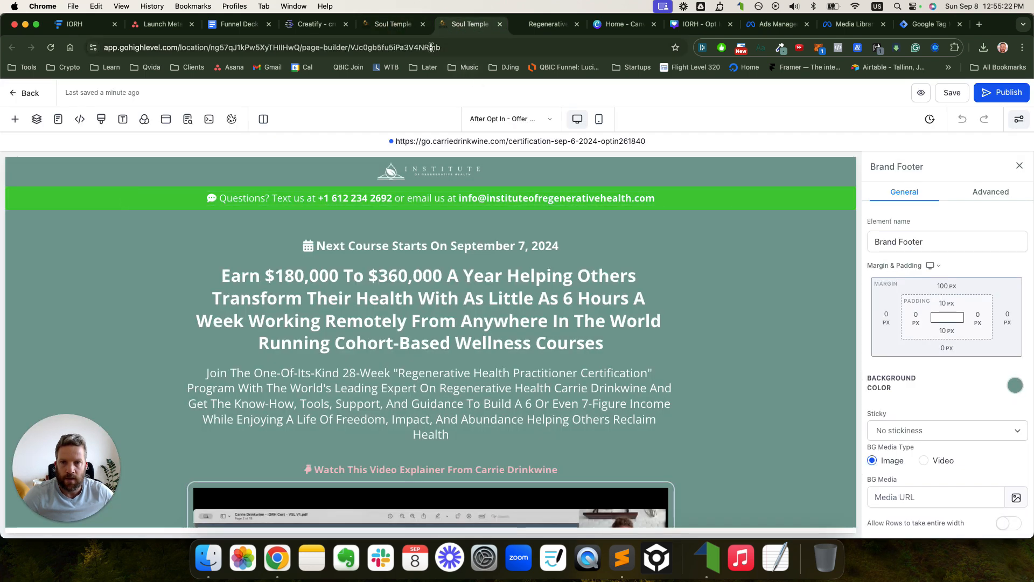
pyautogui.click(393, 24)
pyautogui.click(500, 24)
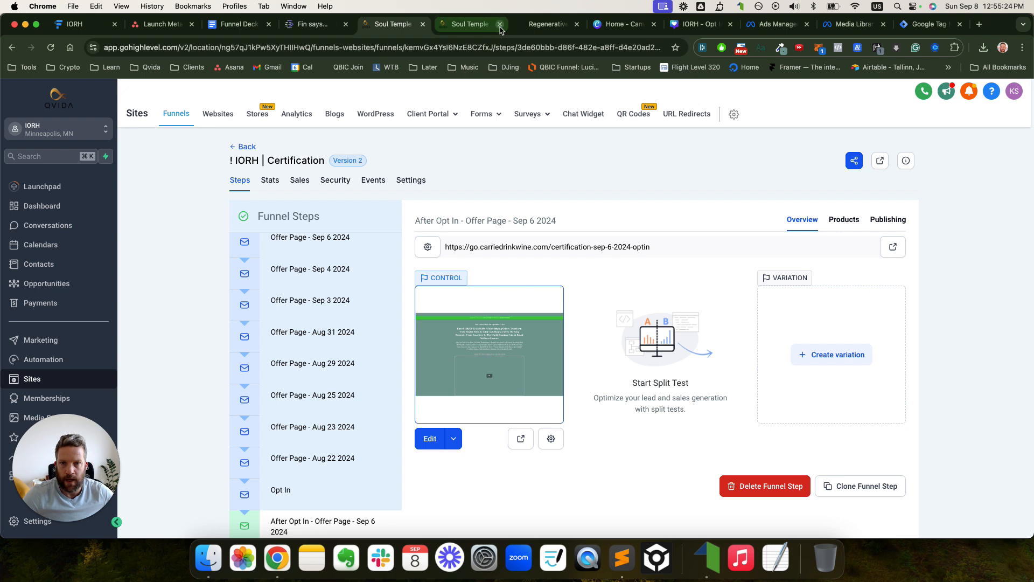
pyautogui.click(453, 438)
pyautogui.click(446, 413)
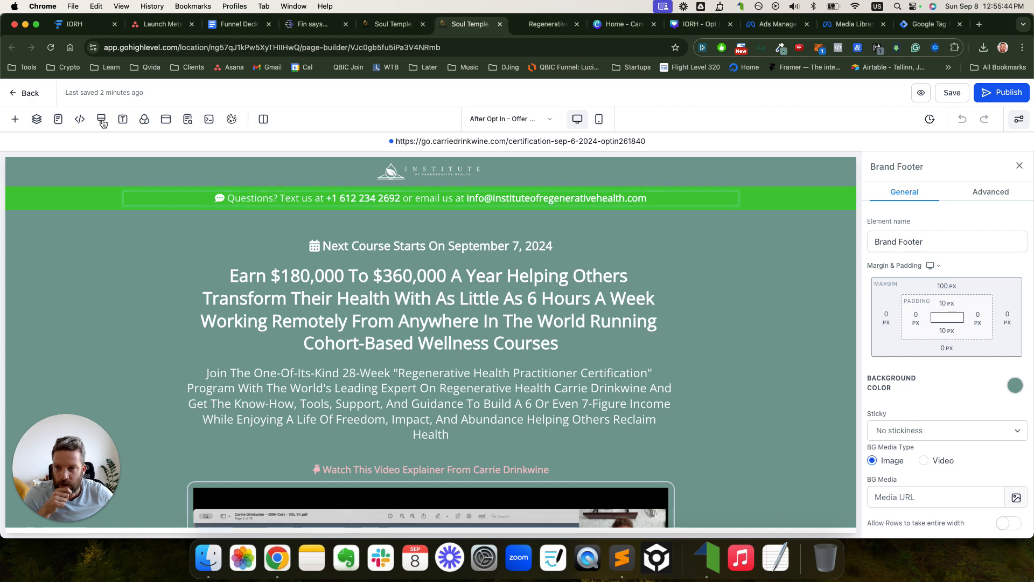
# - Paste the Lead script into the page's Footer Tracking code, save it, and publish the page
pyautogui.click(81, 120)
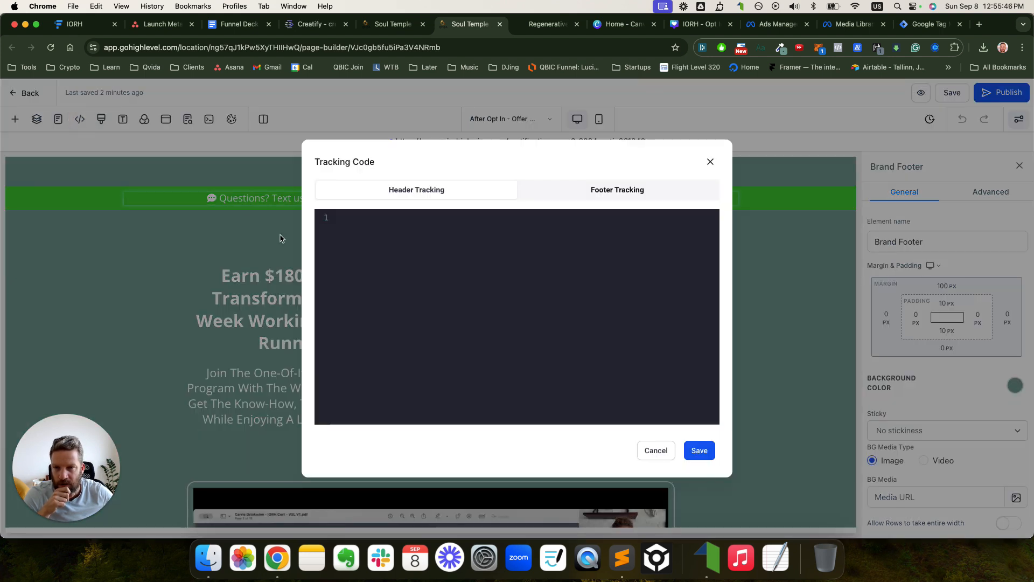
pyautogui.click(591, 191)
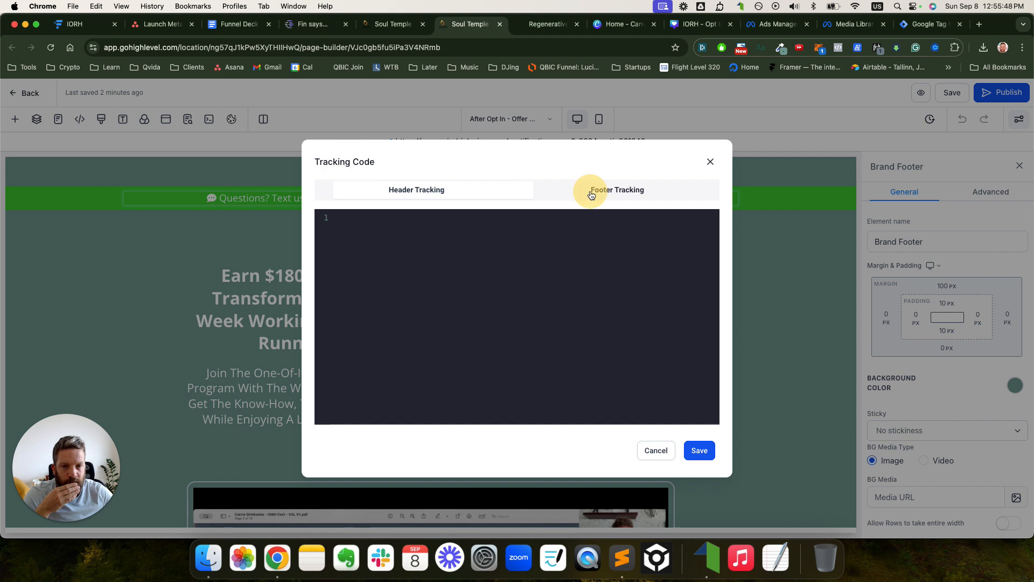
pyautogui.click(533, 269)
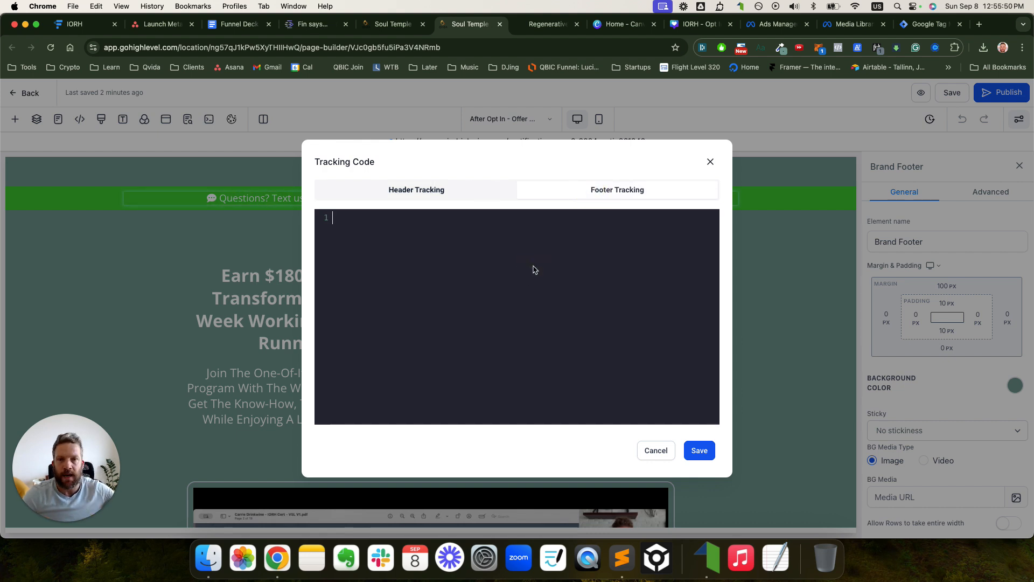
pyautogui.write("<script> fbq('track', 'Lead', {}, {eventID: Math.random().toString(36).substr(2, 15)}); </script>")
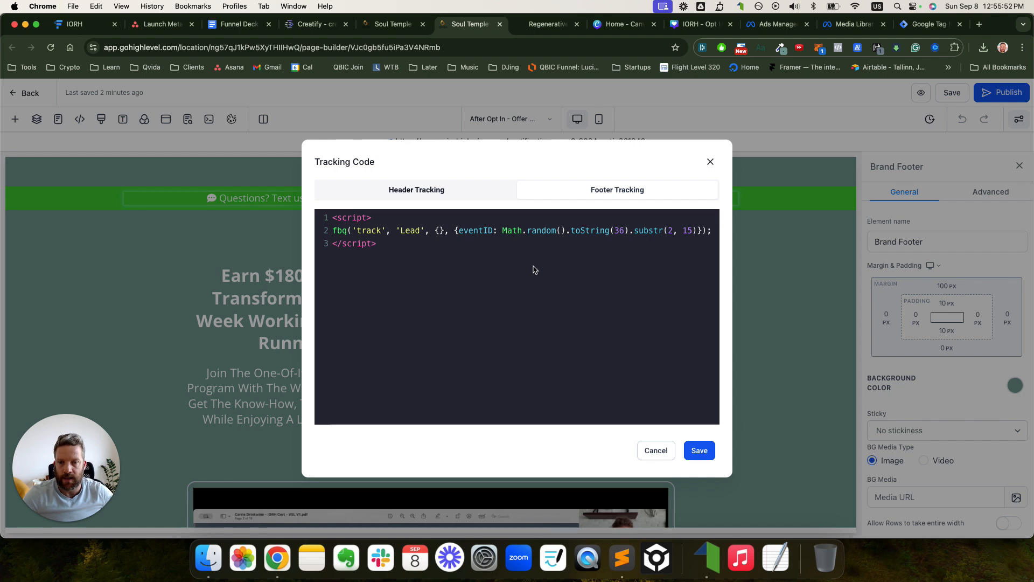
pyautogui.click(700, 451)
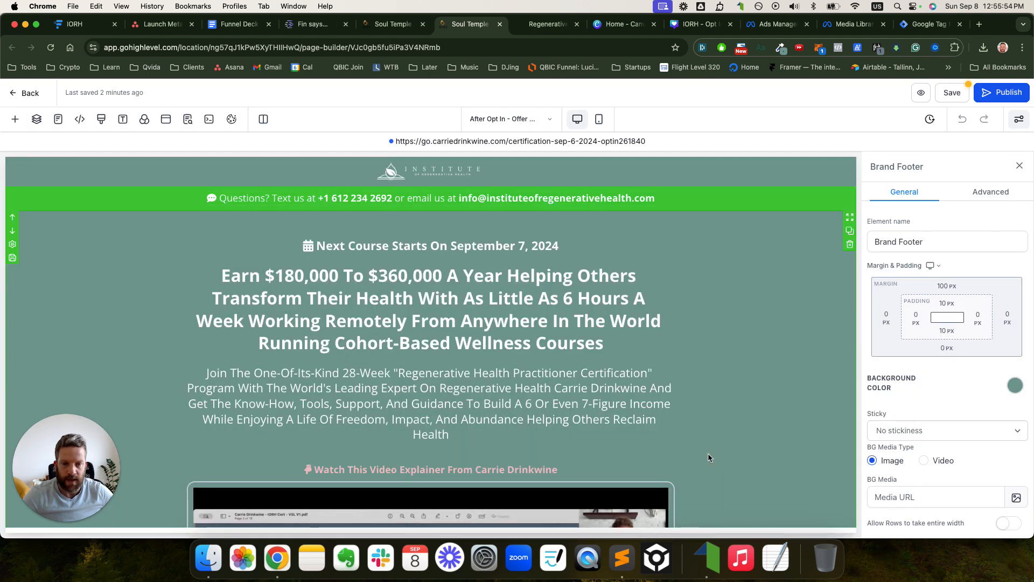
pyautogui.click(996, 94)
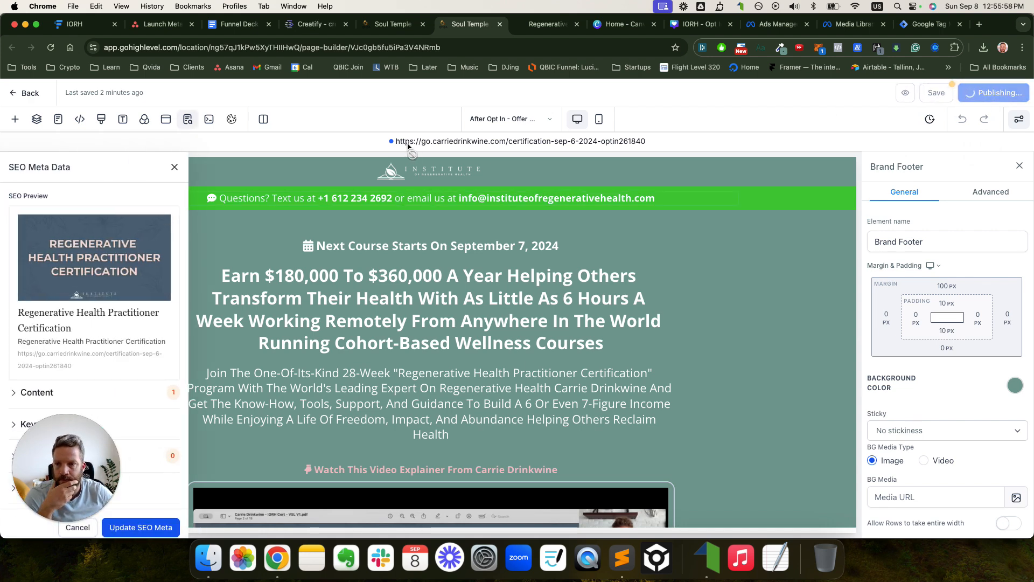
pyautogui.click(174, 167)
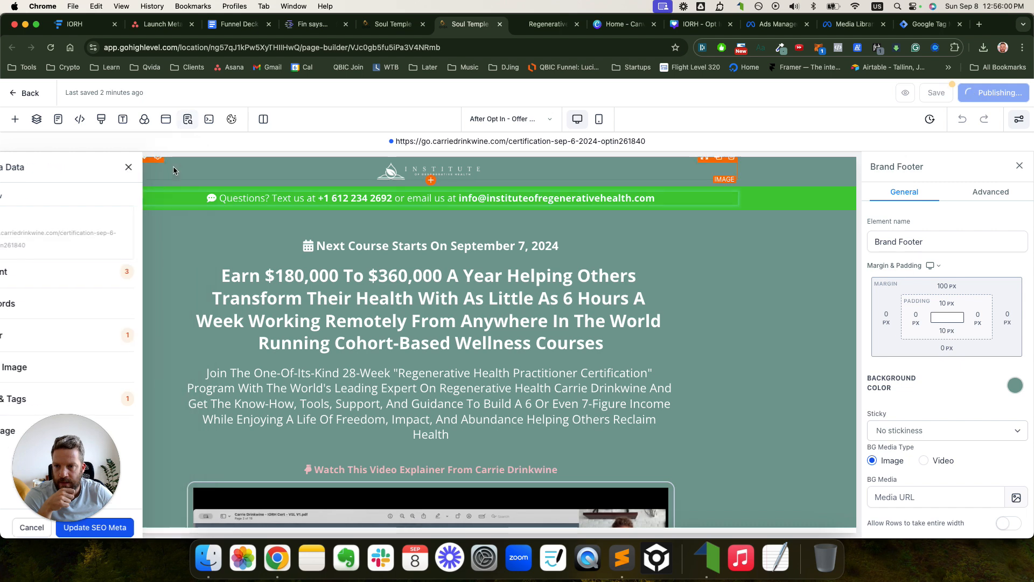
pyautogui.click(387, 26)
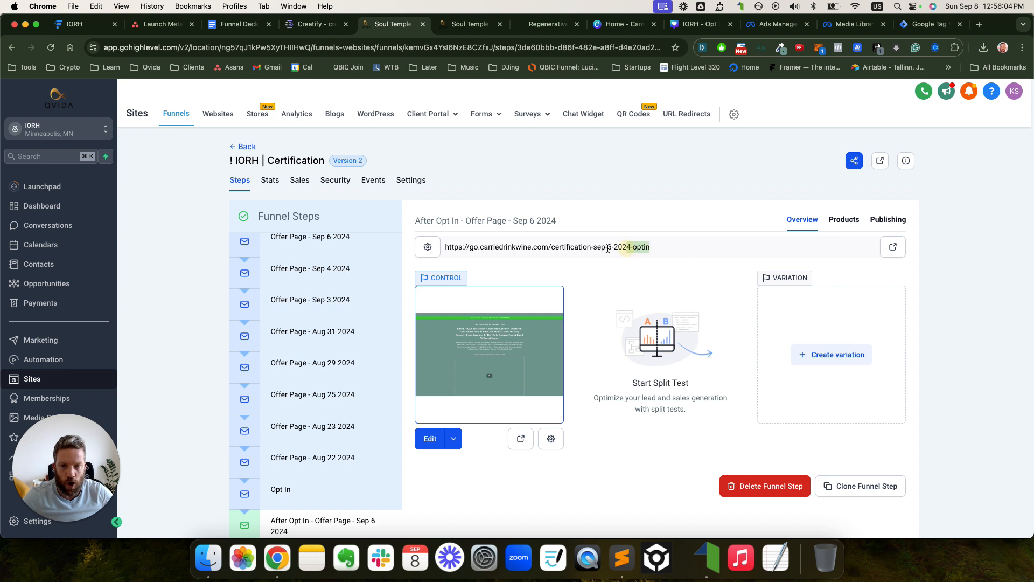
# - Copy the offer step's full URL and open the Opt In page in the builder
pyautogui.moveTo(608, 249); pyautogui.dragTo(446, 246)
pyautogui.press('super+c')
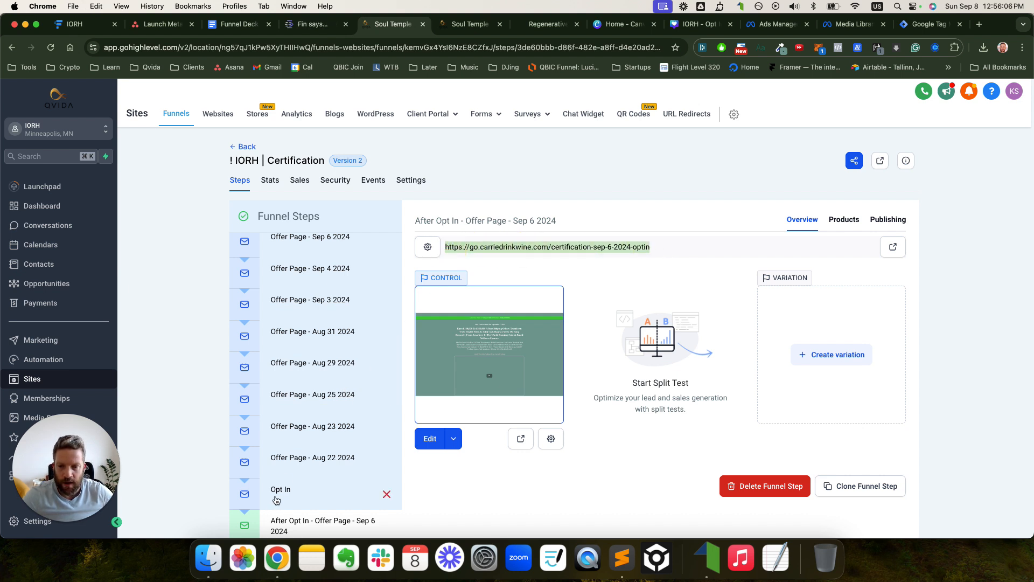
pyautogui.click(276, 501)
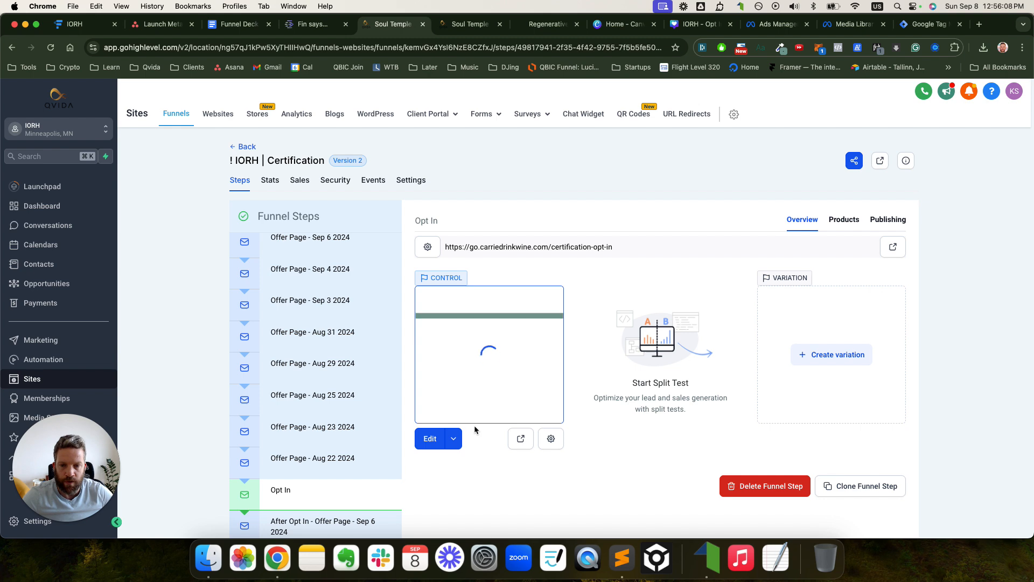
pyautogui.click(456, 437)
pyautogui.click(457, 415)
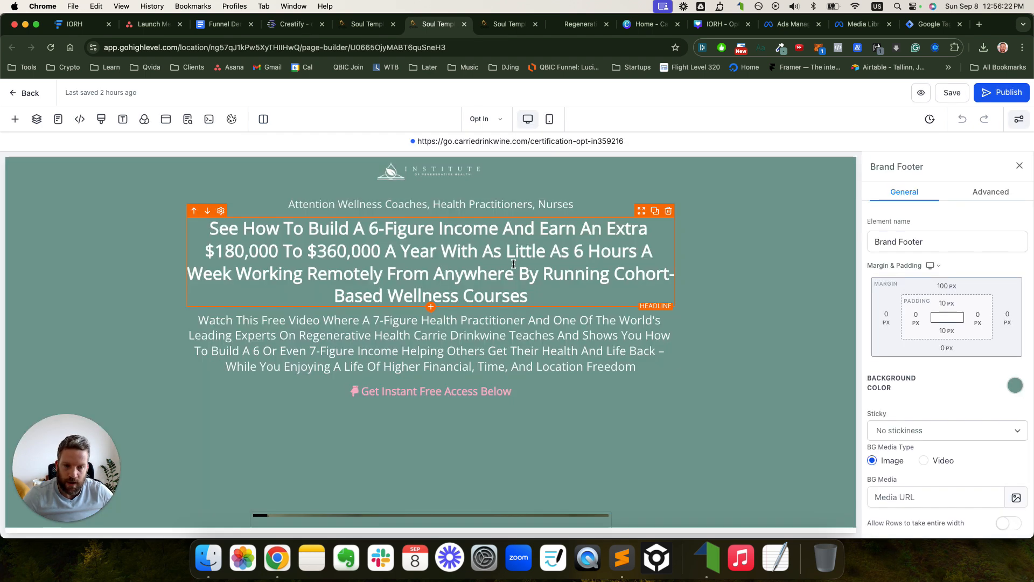
# - Replace the opt-in form's redirect Website URL with the certification-sep-6-2024-optin address and publish
pyautogui.scroll(-5, 618, 319)
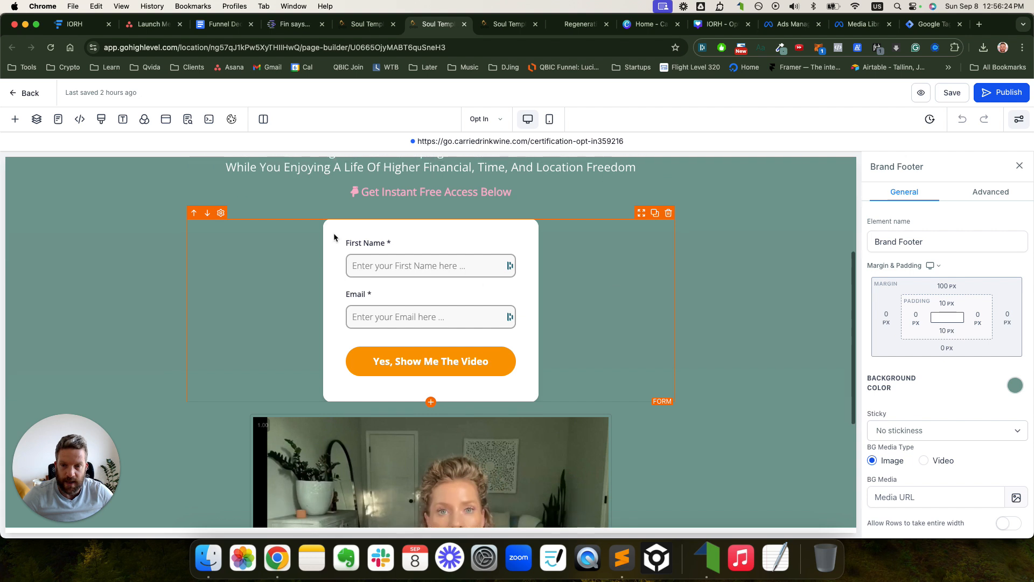
pyautogui.click(220, 213)
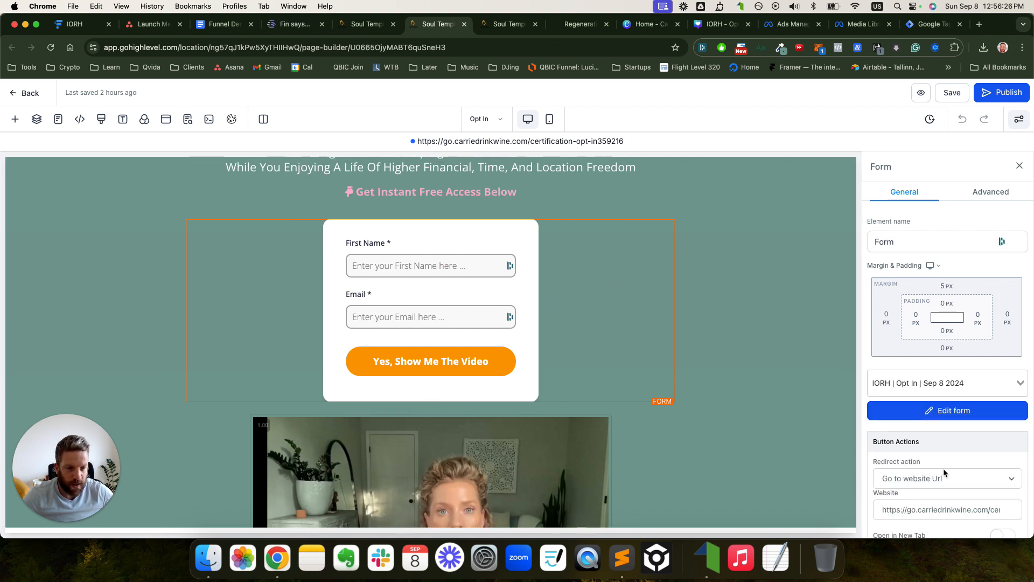
pyautogui.scroll(-1, 942, 456)
pyautogui.doubleClick(941, 461)
pyautogui.press('super+a')
pyautogui.press('BackSpace')
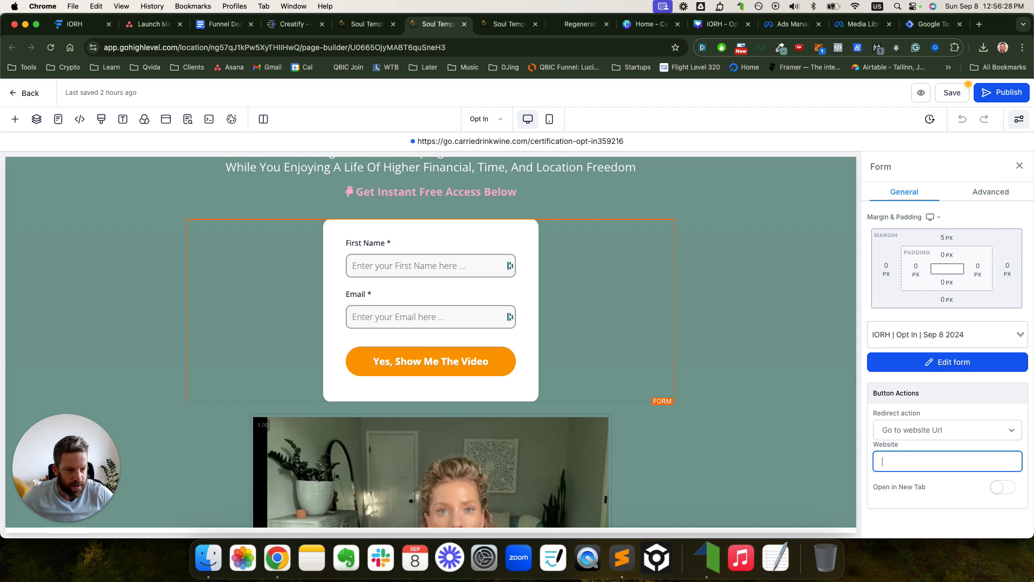
pyautogui.press('super+v')
pyautogui.moveTo(1001, 463); pyautogui.dragTo(849, 460)
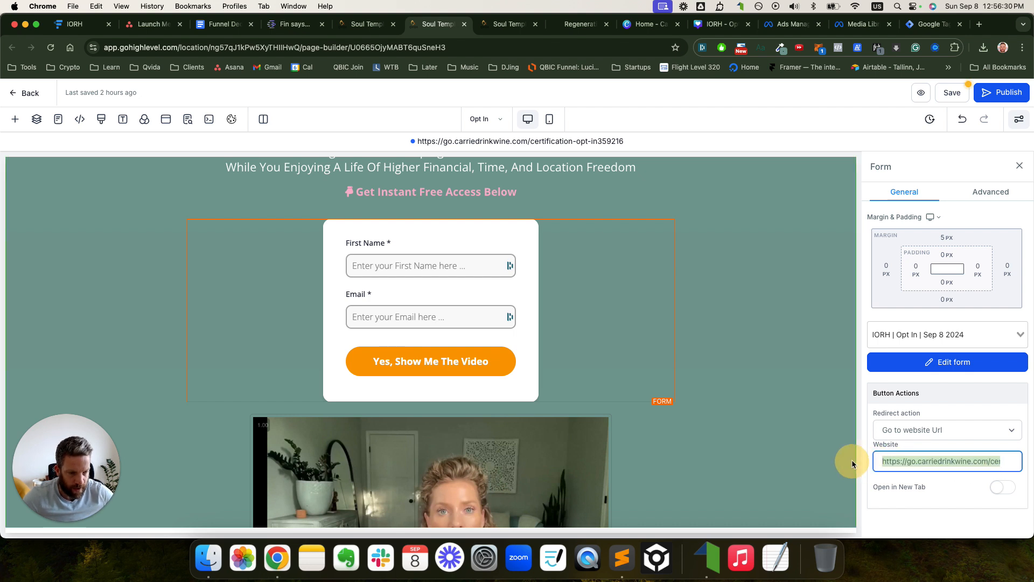
pyautogui.click(989, 100)
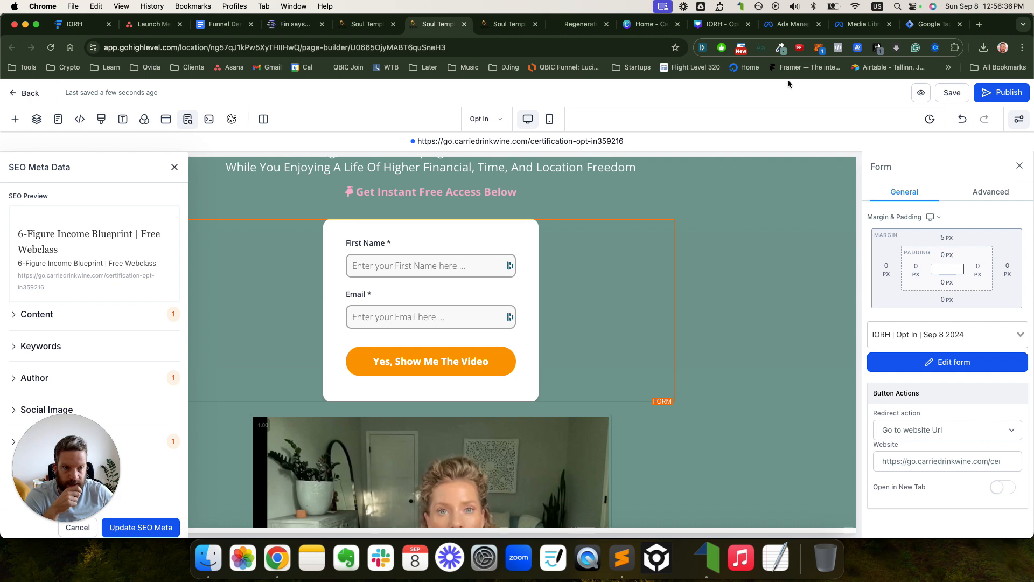
# - Open Events Manager from Ads Manager's All tools in its own tab
pyautogui.click(790, 27)
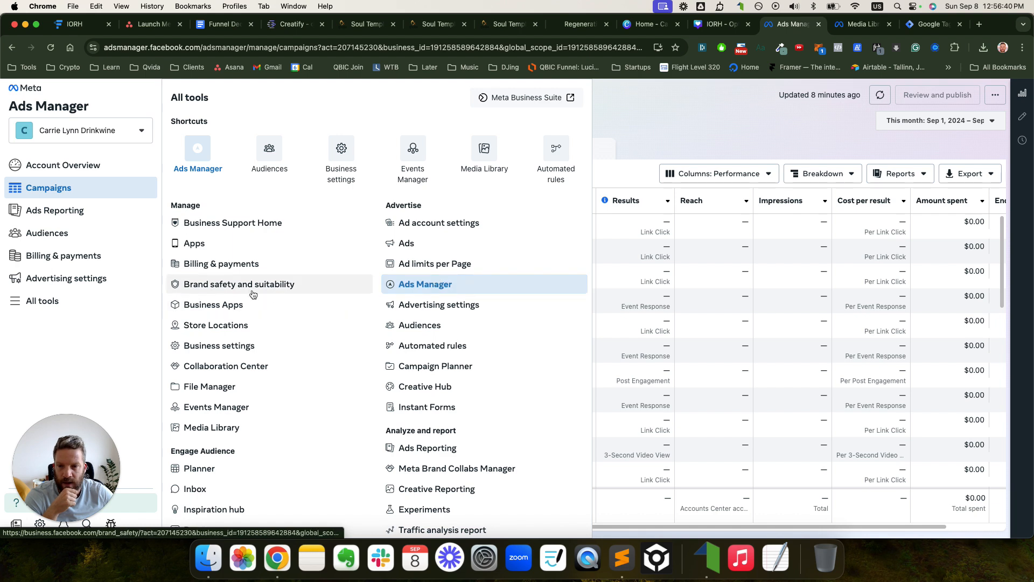
pyautogui.rightClick(413, 156)
pyautogui.click(426, 160)
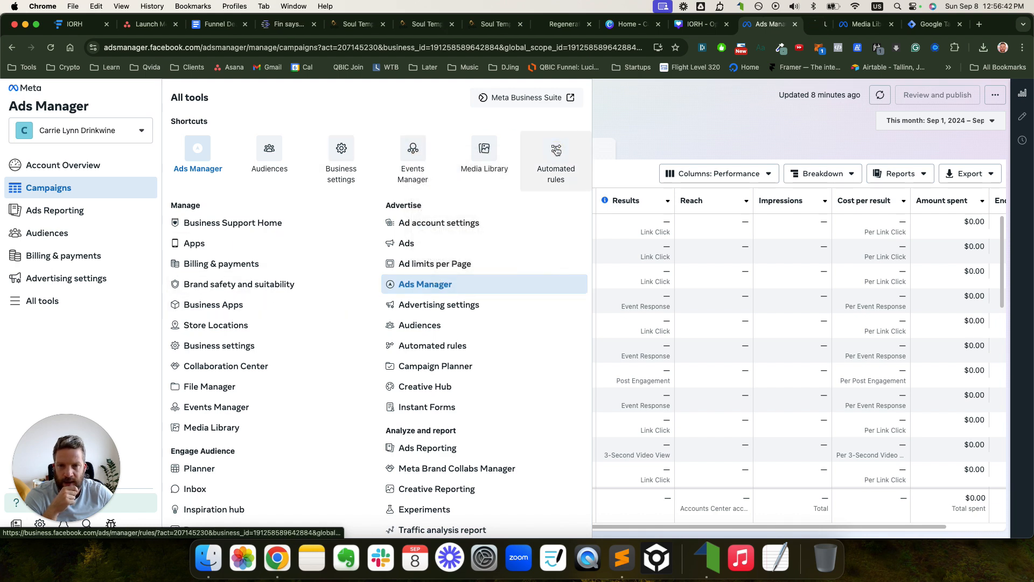
pyautogui.click(800, 25)
# - Dismiss the upload summary, close the Media Library and Tag Manager tabs, and glance at PageView
pyautogui.click(884, 27)
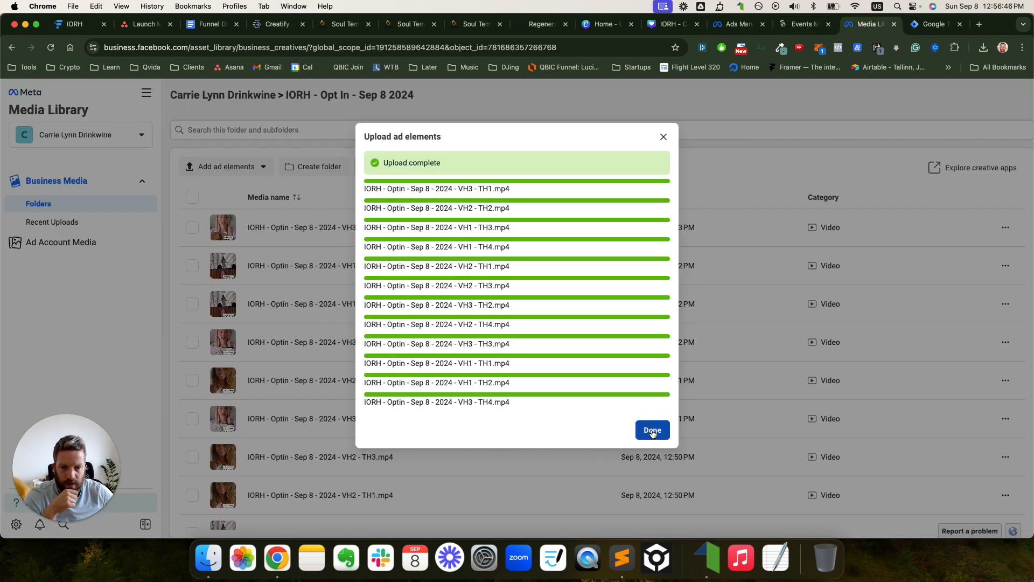
pyautogui.click(652, 431)
pyautogui.click(896, 28)
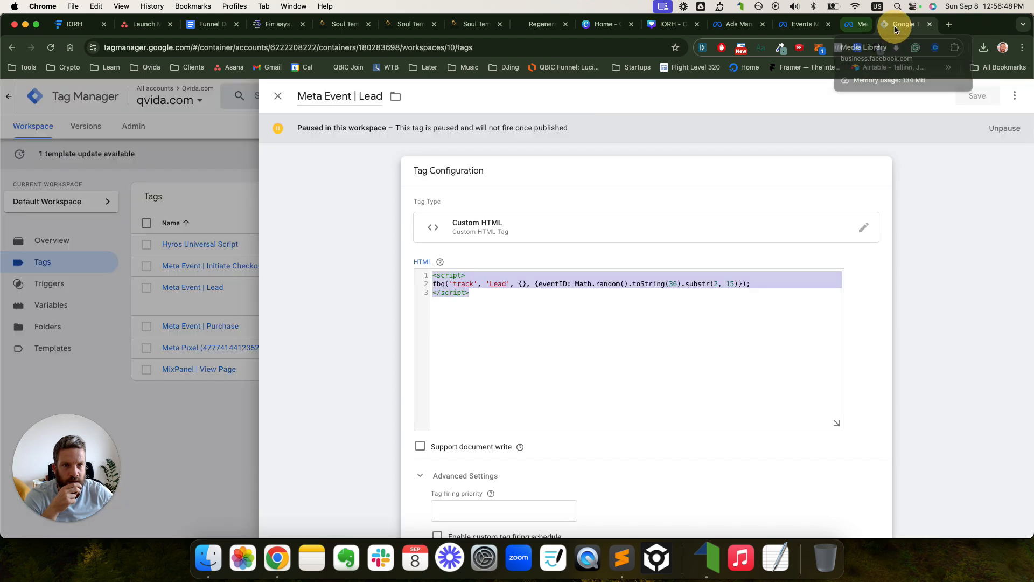
pyautogui.click(896, 26)
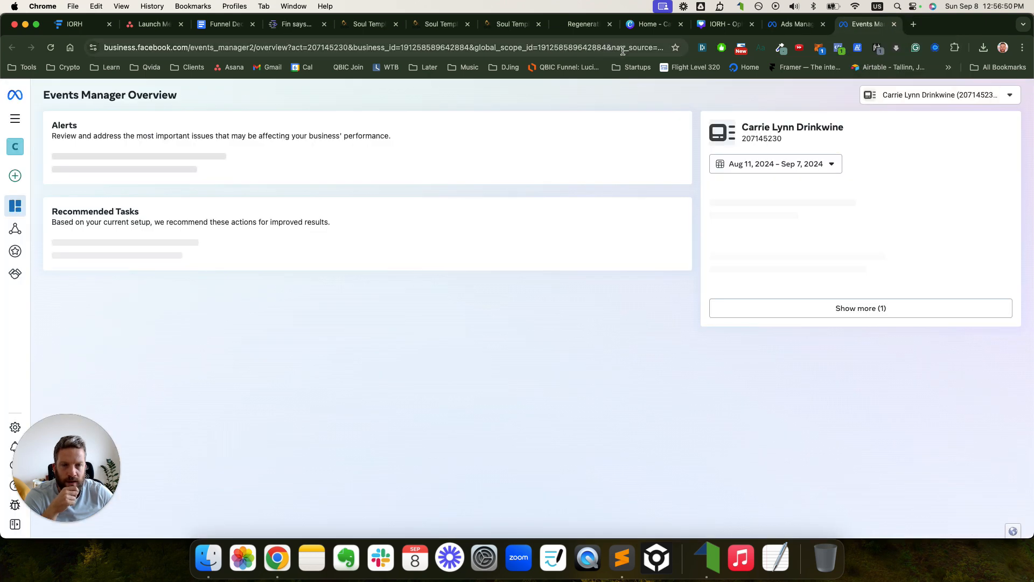
pyautogui.click(839, 48)
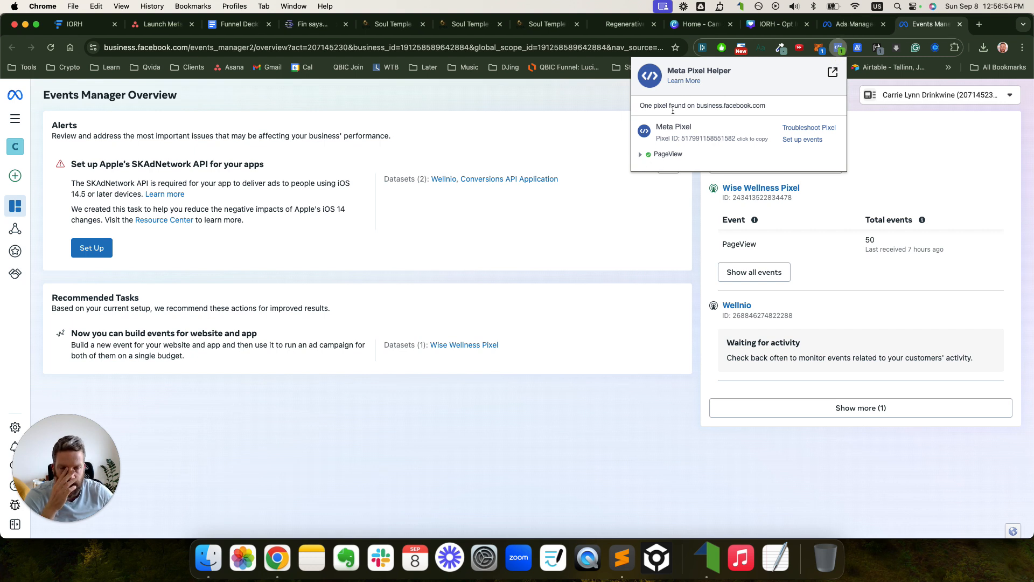
pyautogui.click(642, 155)
pyautogui.click(643, 155)
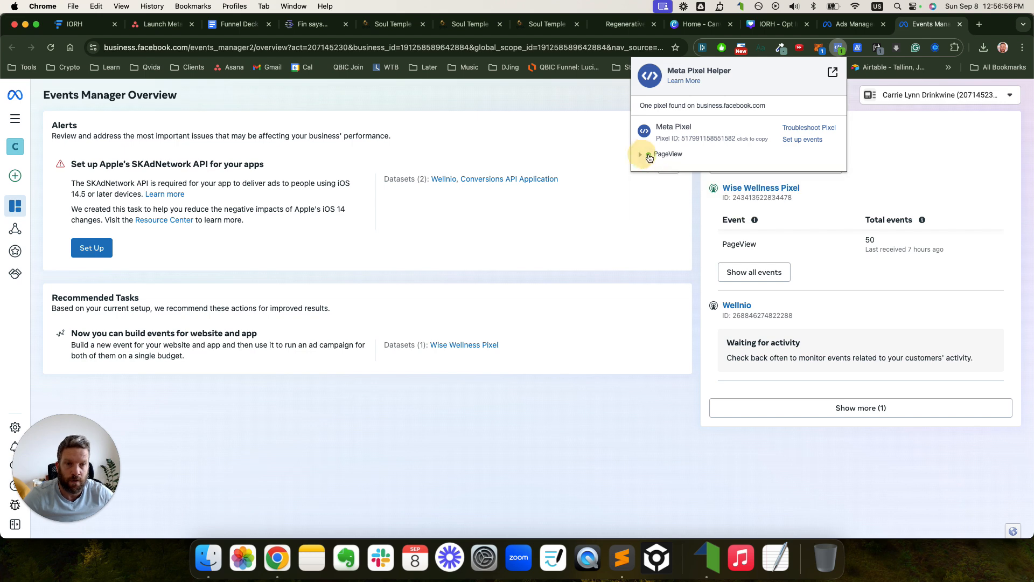
# - Load the live certification-sep-6-2024-optin page in a new tab
pyautogui.click(979, 26)
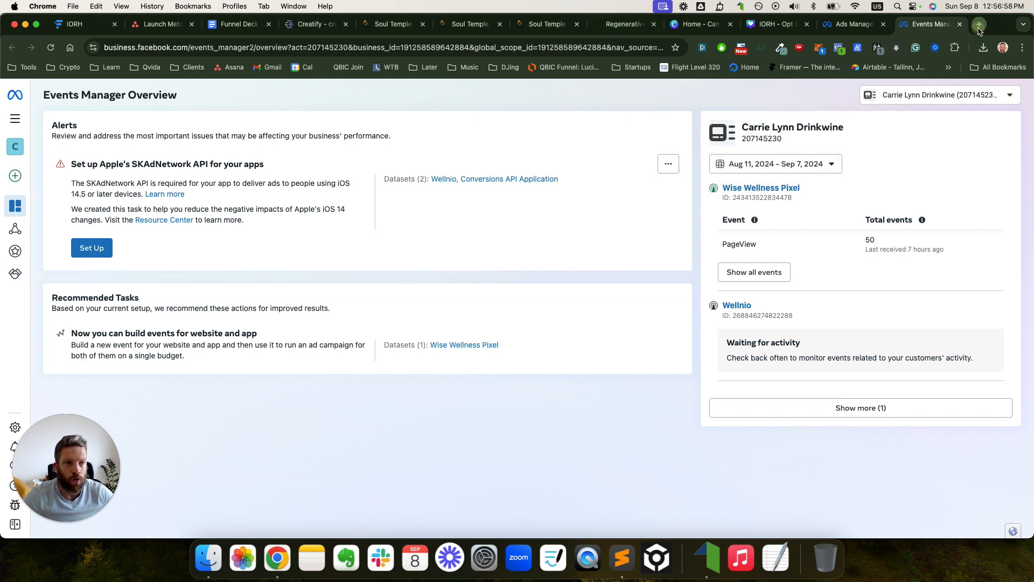
pyautogui.write('https://go.carriedrinkwine.com/certification-sep-6-2024-optin')
pyautogui.press('Return')
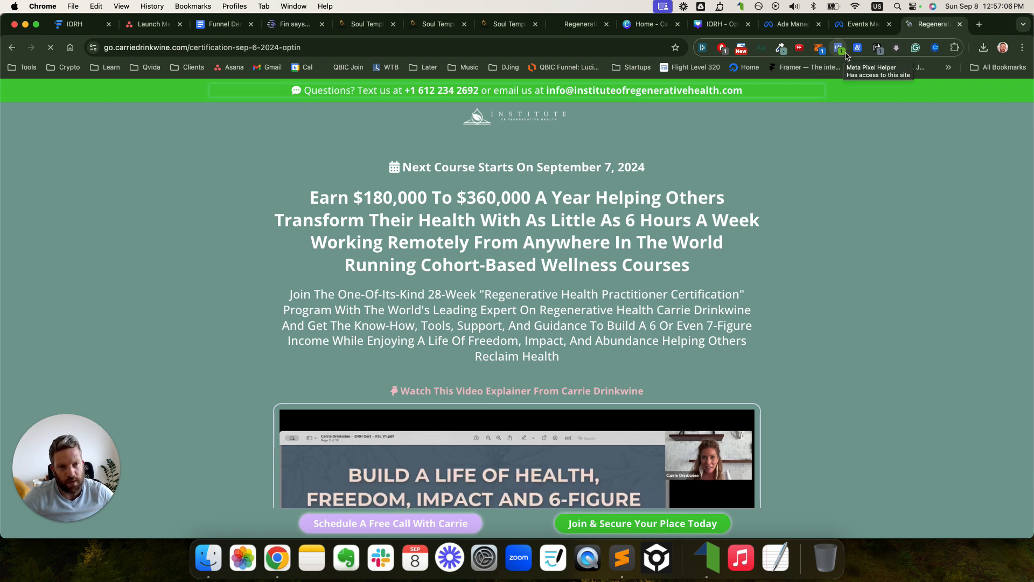
# - Inspect the warning on the opt-in page's PageView event in Meta Pixel Helper
pyautogui.click(842, 53)
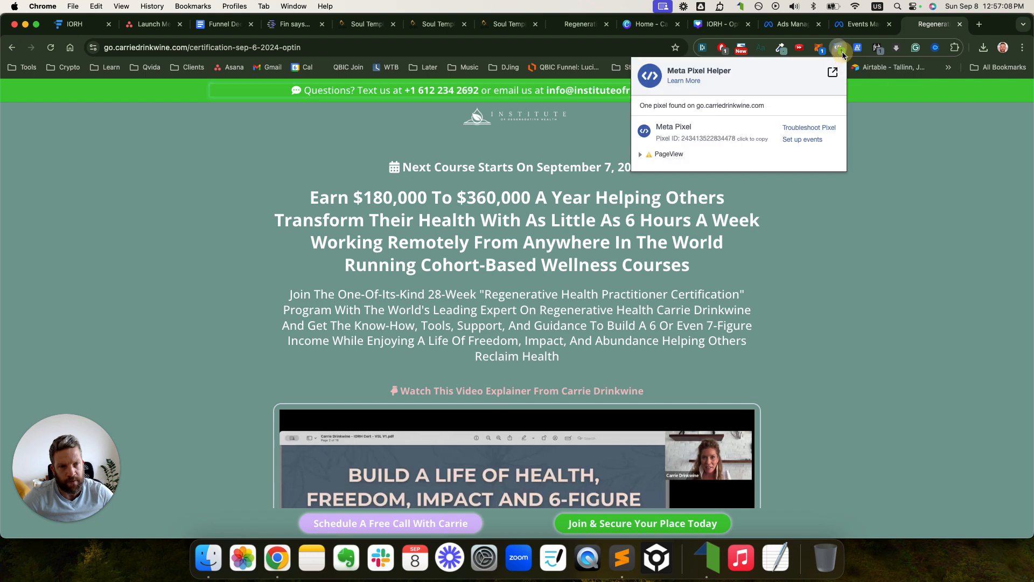
pyautogui.click(654, 154)
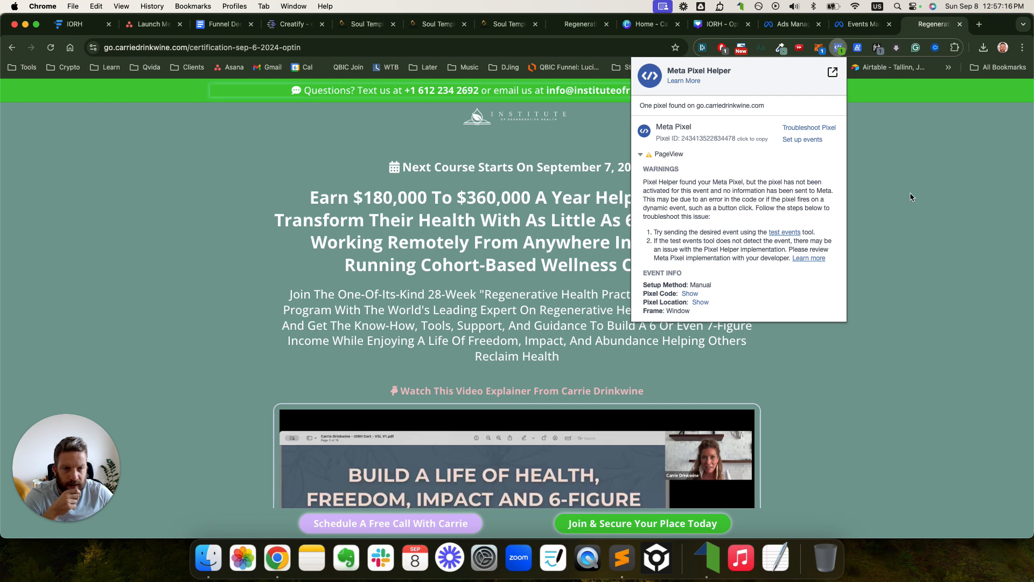
pyautogui.click(914, 168)
# - Pause AdBlock on this site and confirm Pixel Helper shows Lead and PageView firing
pyautogui.click(722, 47)
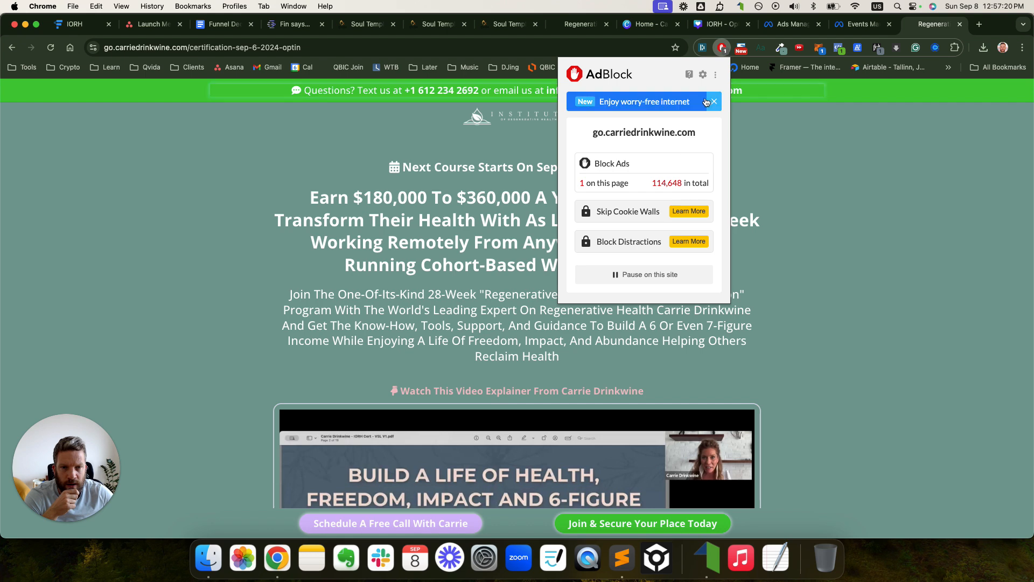
pyautogui.click(645, 276)
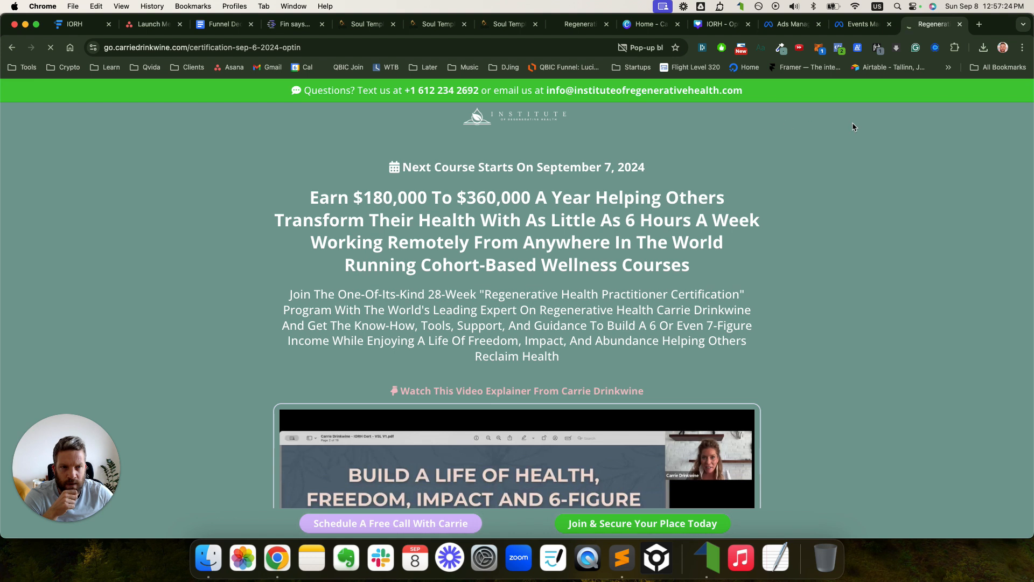
pyautogui.click(839, 48)
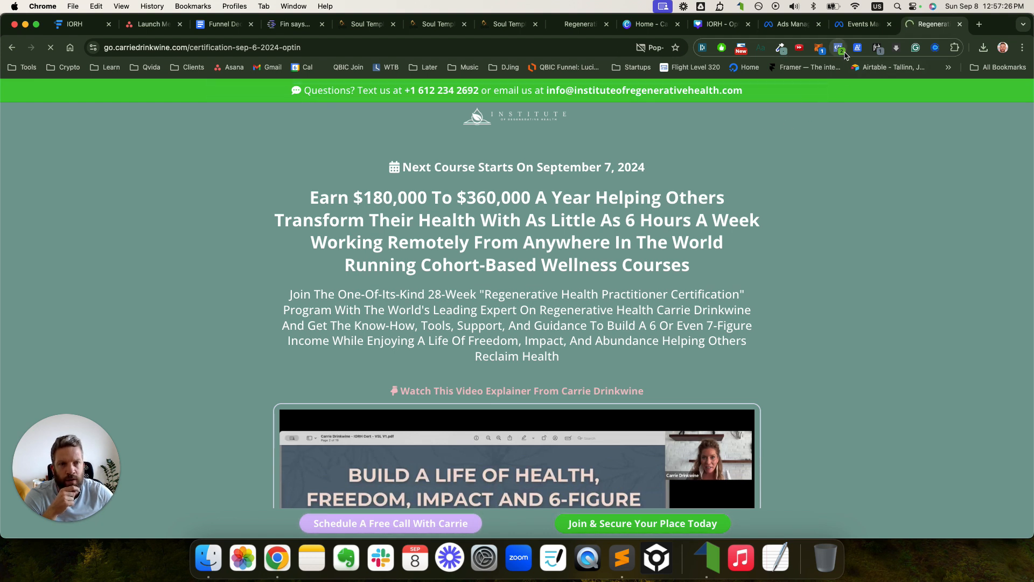
pyautogui.click(655, 171)
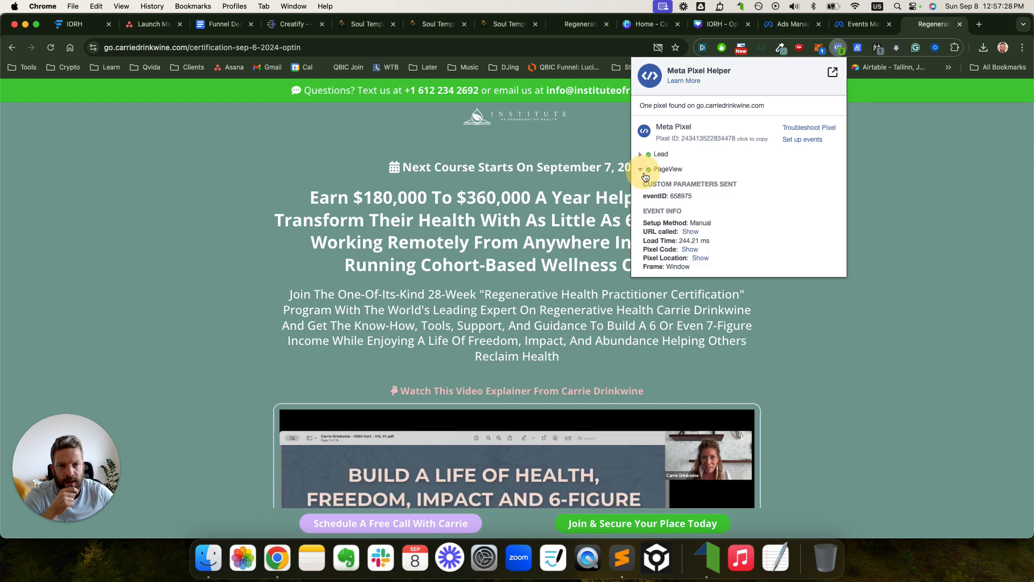
pyautogui.click(641, 171)
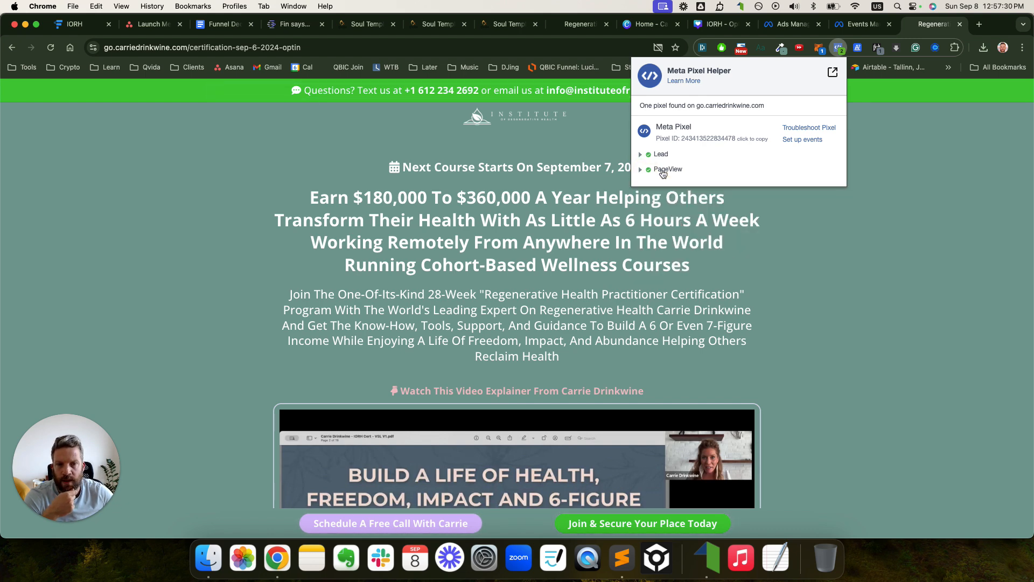
pyautogui.click(443, 29)
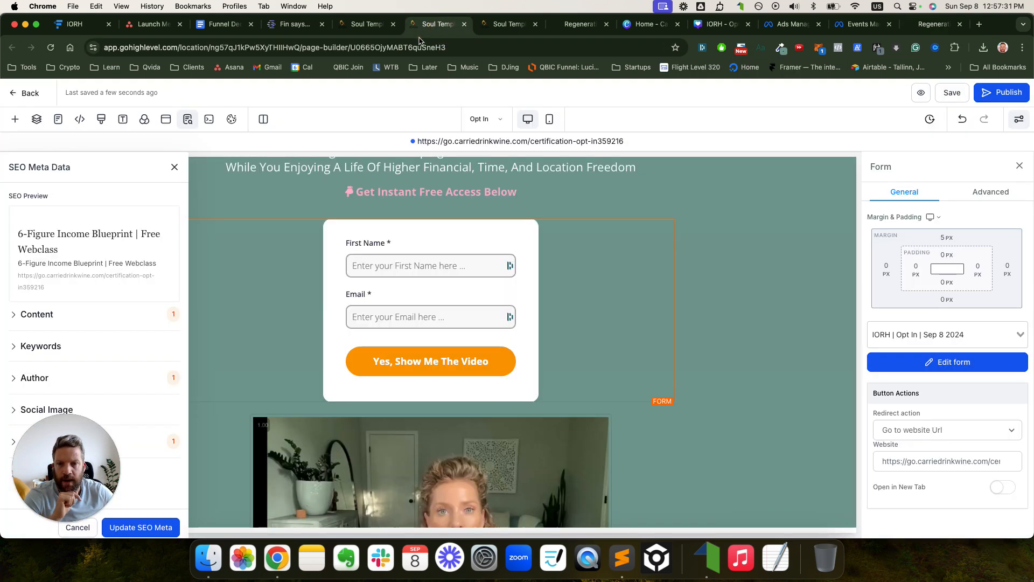
# - Open the funnel's Settings and enlarge the Head tracking code box
pyautogui.click(363, 29)
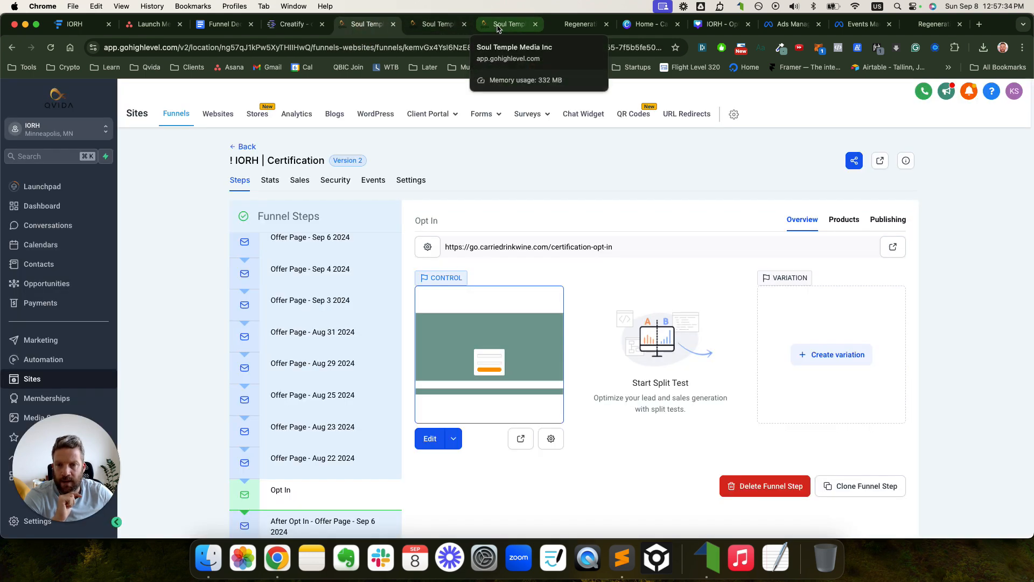
pyautogui.click(414, 181)
pyautogui.scroll(-5, 406, 339)
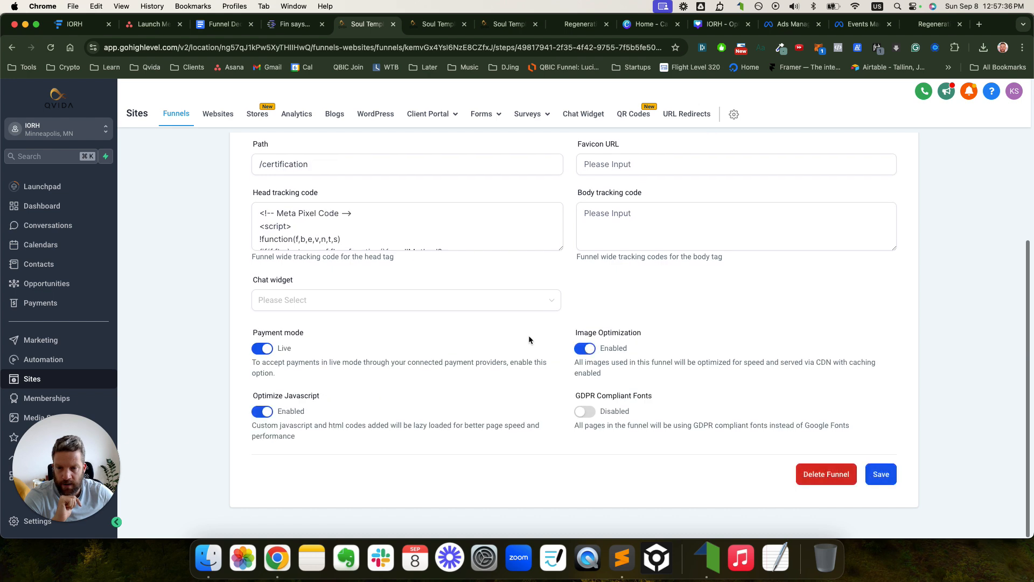
pyautogui.moveTo(561, 248); pyautogui.dragTo(561, 497)
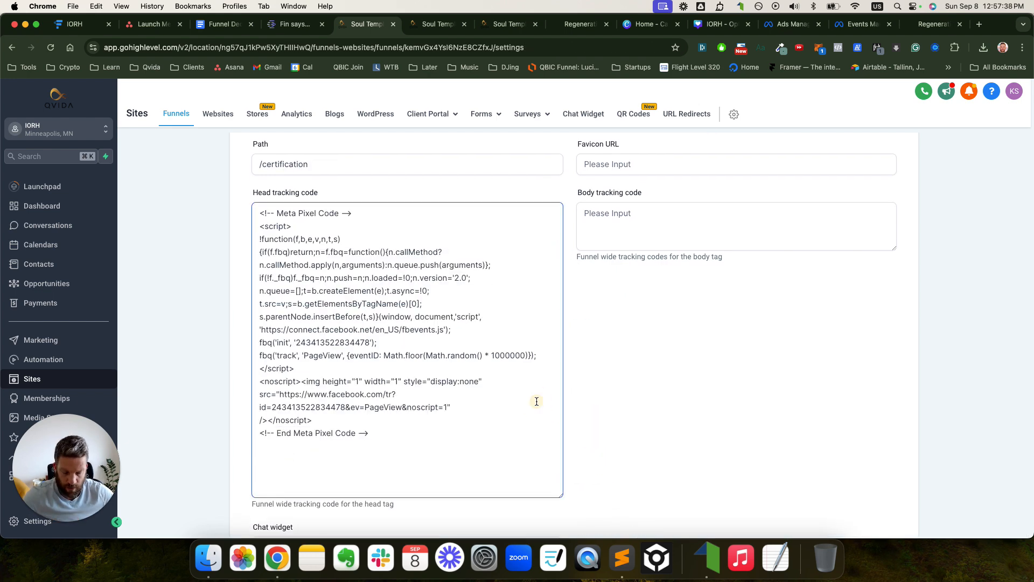
# - Search the head code for 'Page' to locate the fbq PageView track call
pyautogui.press('super+f')
pyautogui.write('Page')
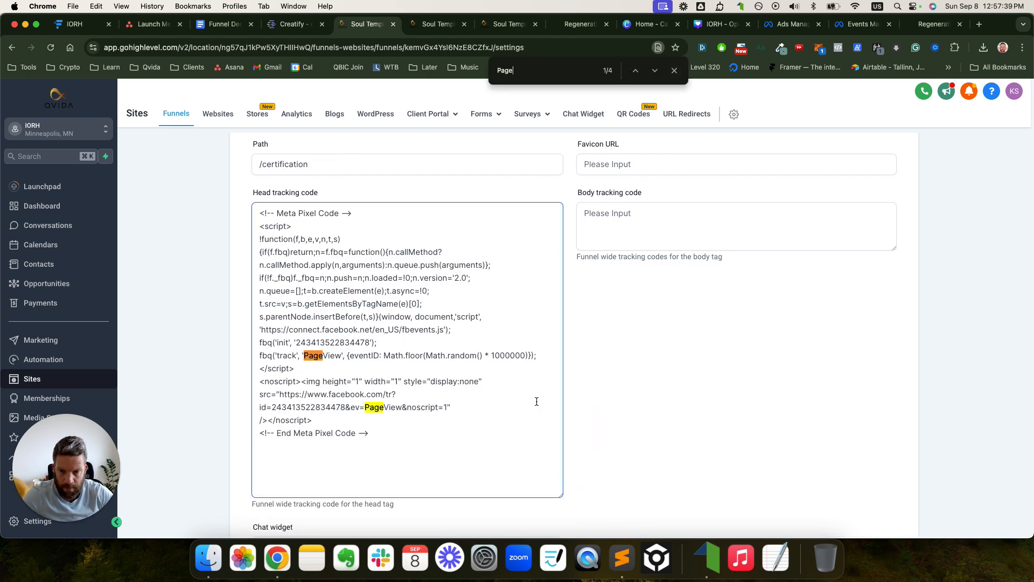
pyautogui.doubleClick(330, 357)
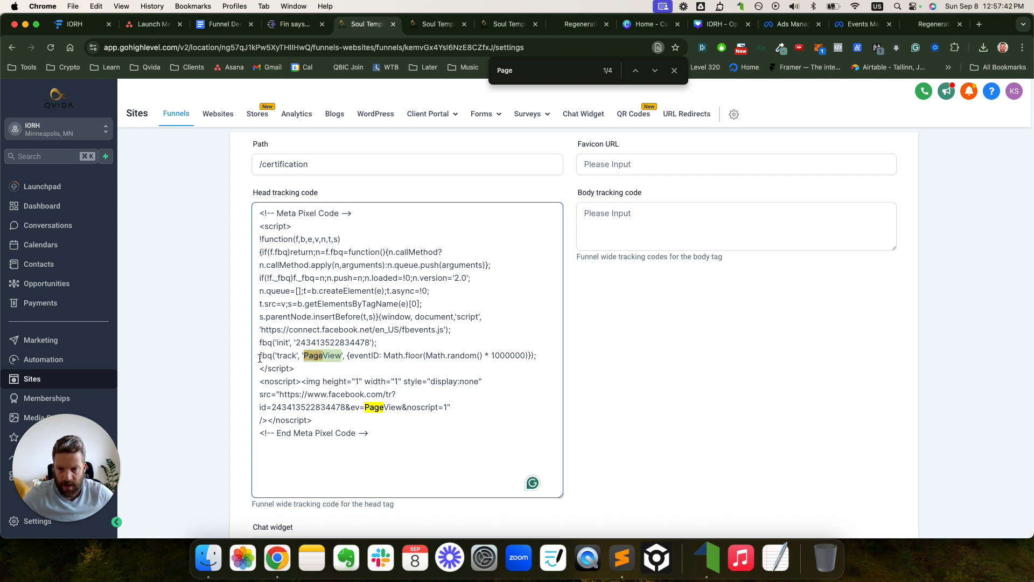
pyautogui.moveTo(260, 359); pyautogui.dragTo(281, 359)
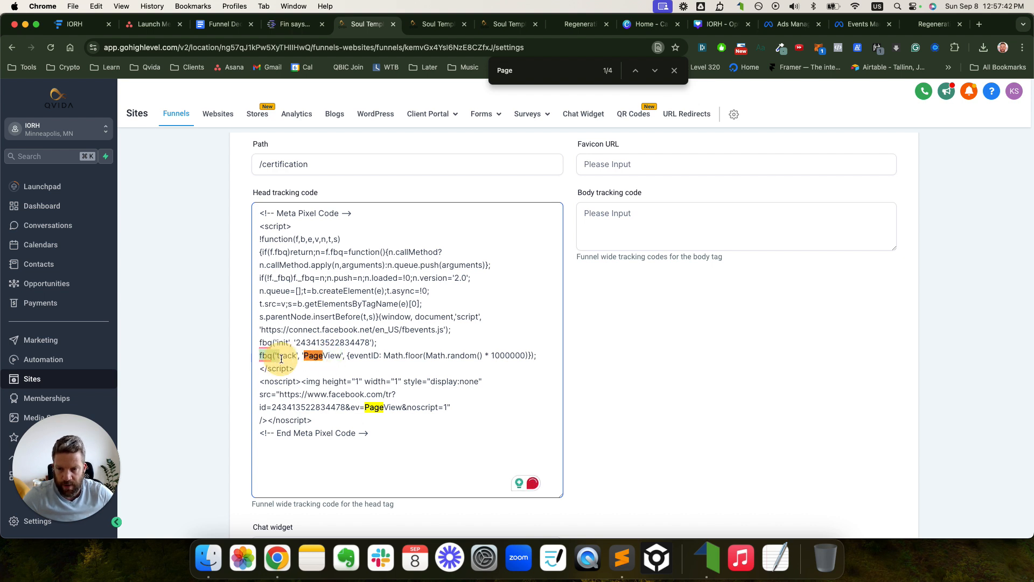
pyautogui.doubleClick(315, 360)
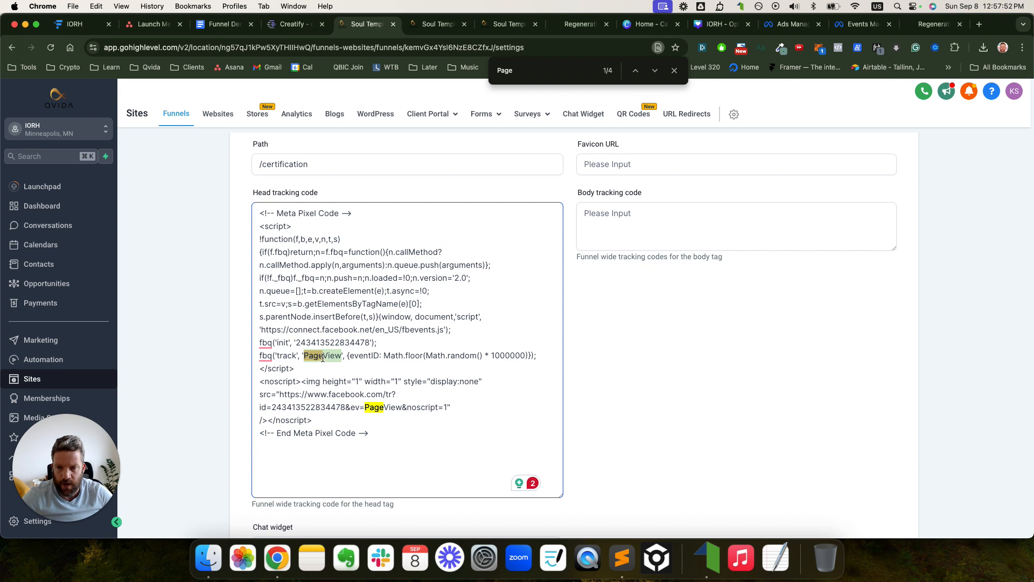
pyautogui.click(935, 24)
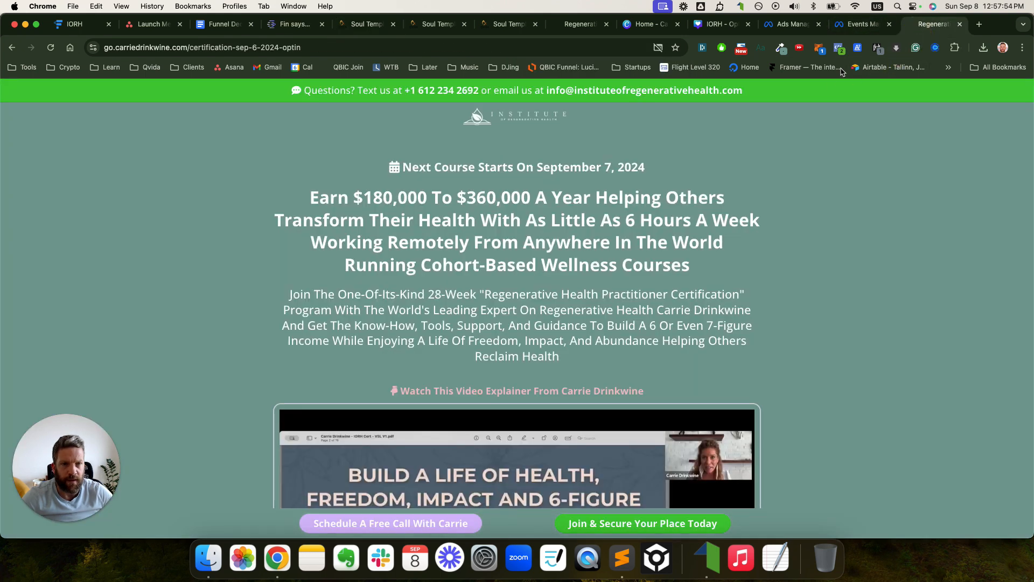
# - Review the PageView and Lead event details the opt-in page fires in Pixel Helper
pyautogui.click(838, 47)
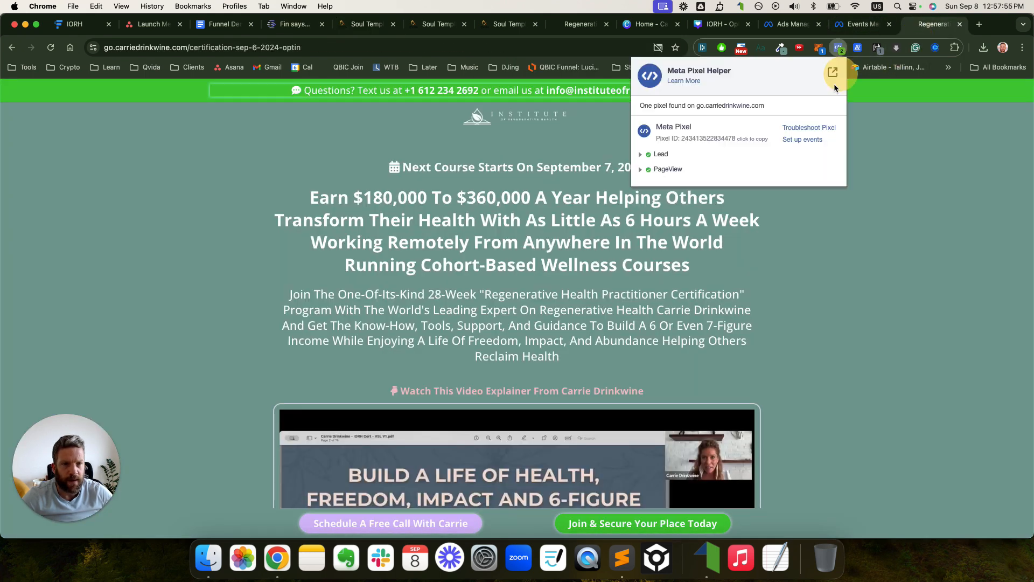
pyautogui.click(640, 171)
pyautogui.click(641, 170)
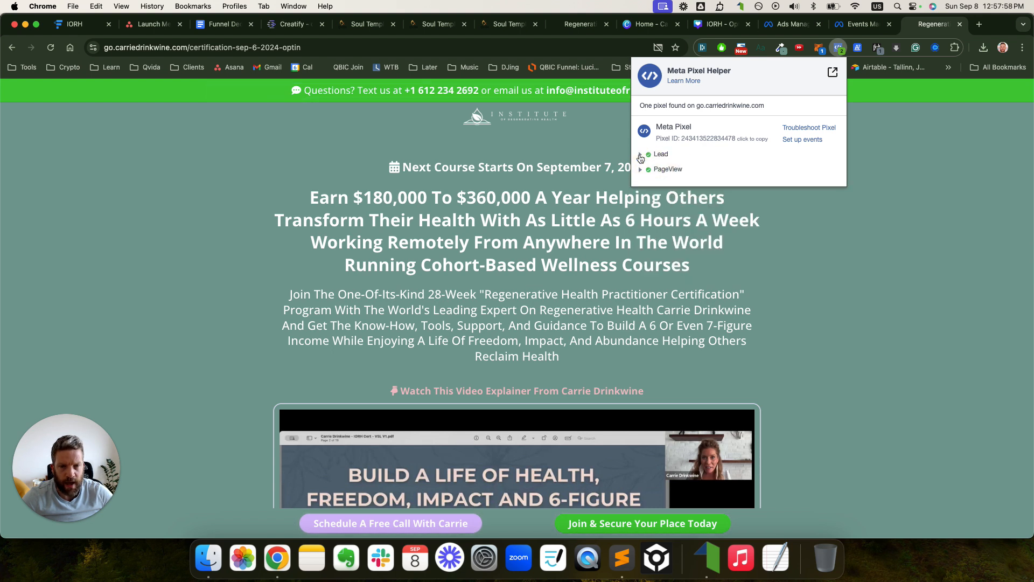
pyautogui.click(641, 157)
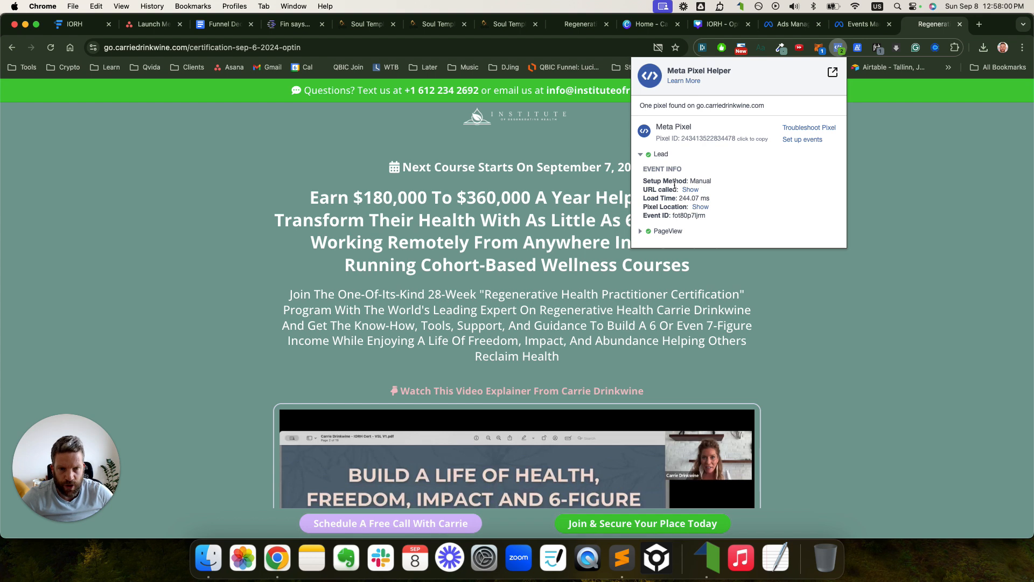
# - Trim the address to /certification and check that page's pixel events
pyautogui.click(640, 155)
pyautogui.doubleClick(259, 48)
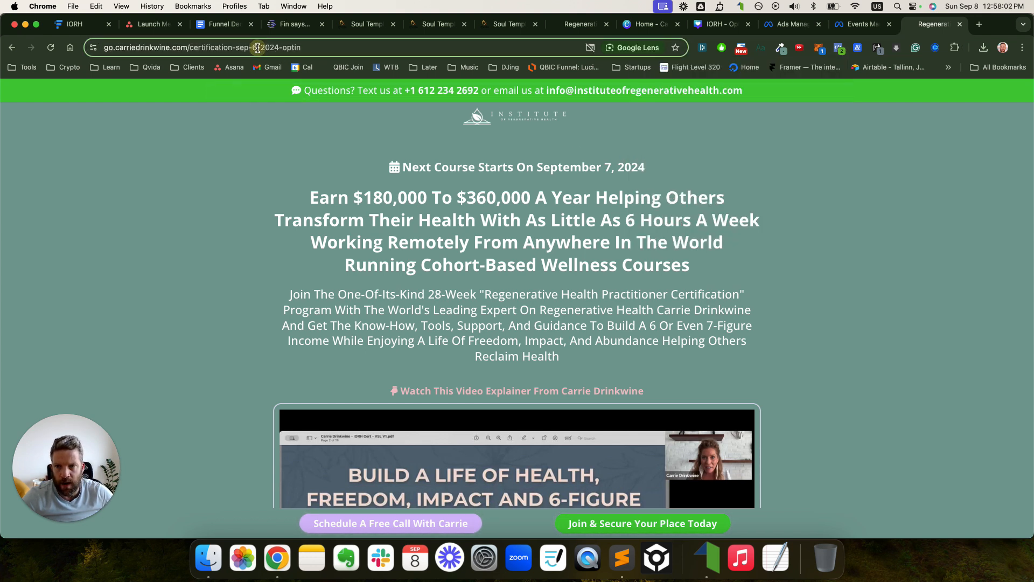
pyautogui.moveTo(282, 48); pyautogui.dragTo(370, 50)
pyautogui.press('BackSpace')
pyautogui.press('BackSpace')
pyautogui.press('BackSpace')
pyautogui.press('BackSpace')
pyautogui.press('BackSpace')
pyautogui.press('BackSpace')
pyautogui.press('BackSpace')
pyautogui.press('Return')
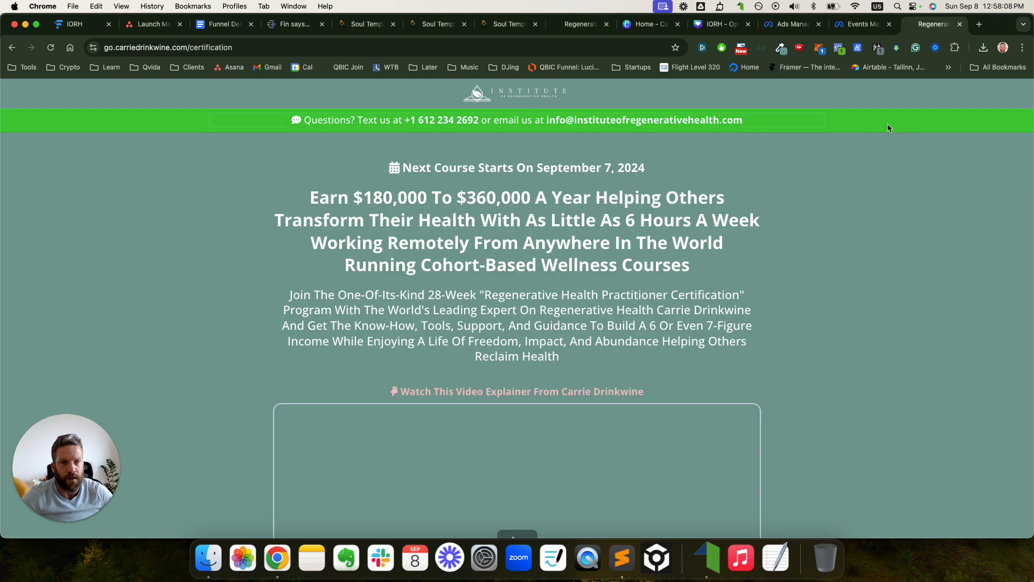
pyautogui.click(838, 49)
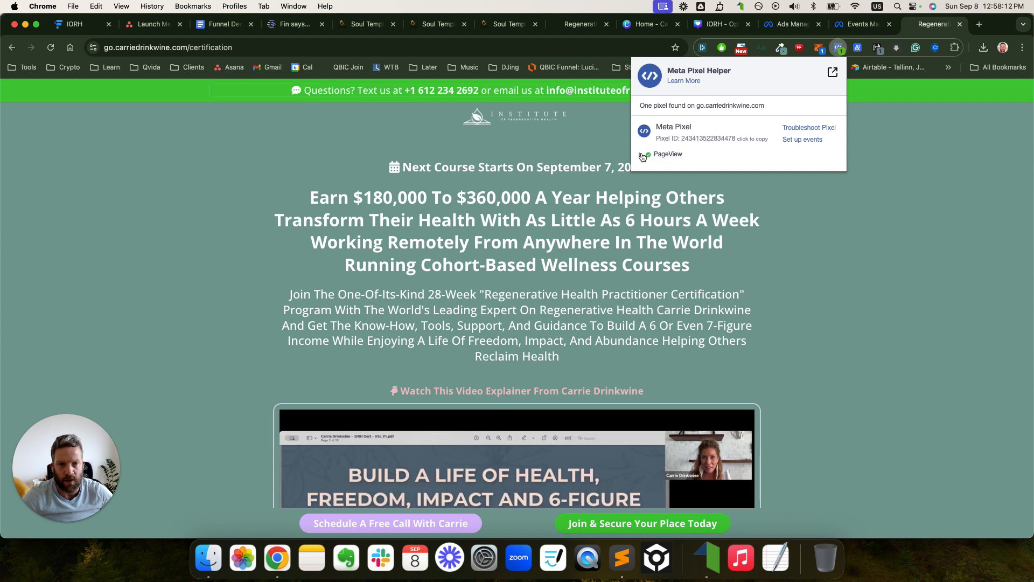
pyautogui.click(864, 131)
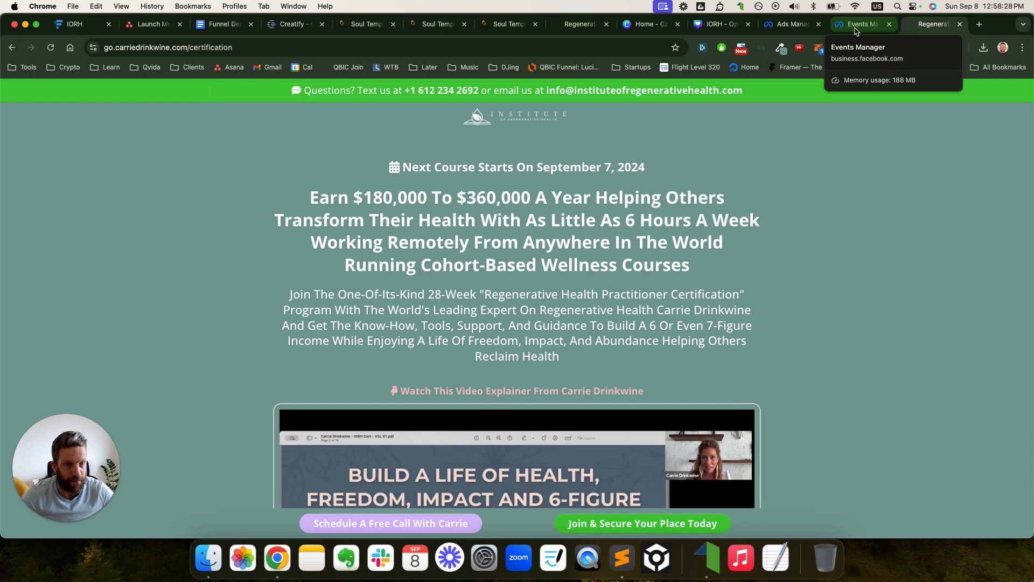
# - In Wise Wellness Pixel's Test events, paste the opt-in URL and open the website for testing
pyautogui.click(856, 27)
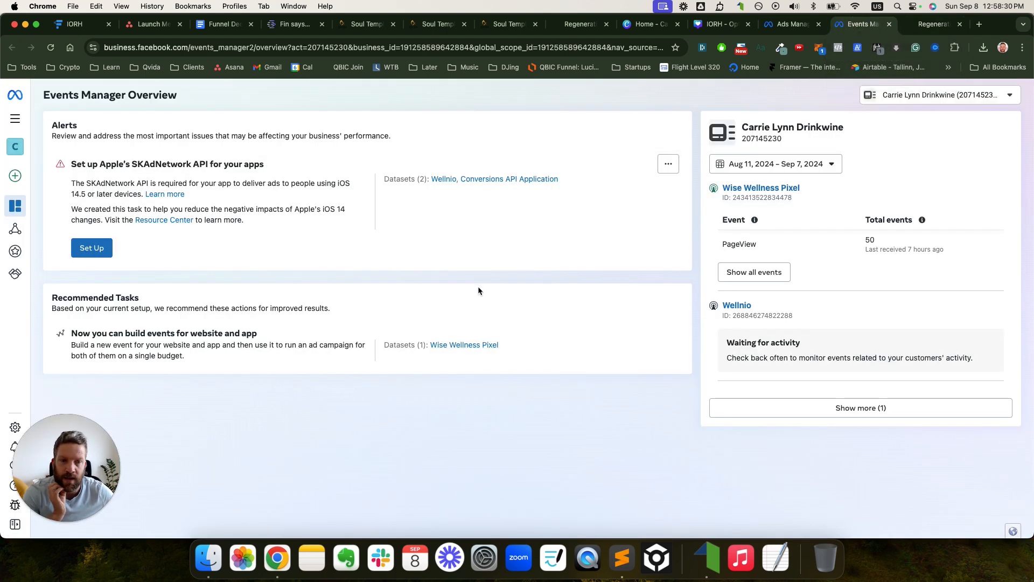
pyautogui.click(773, 189)
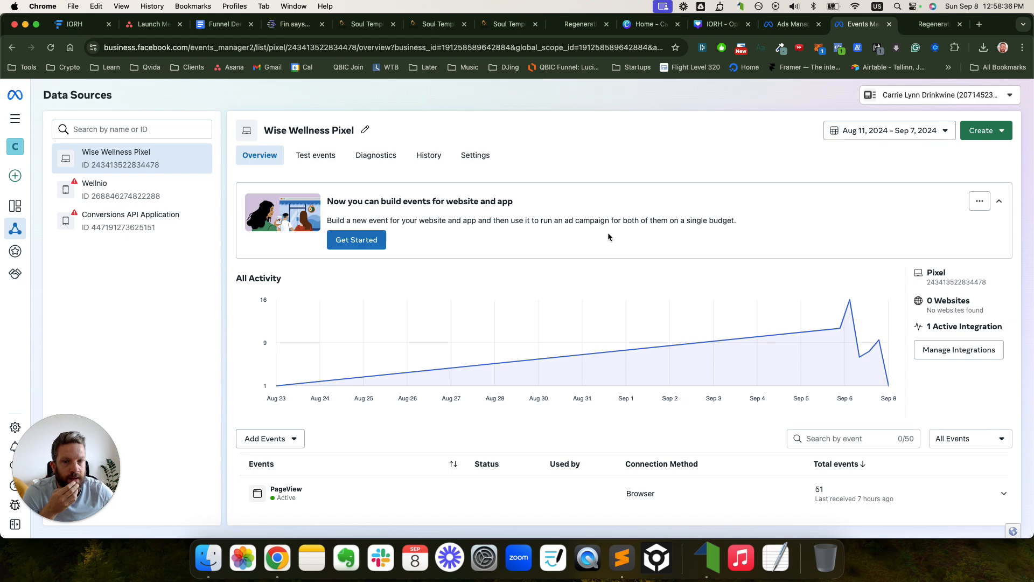
pyautogui.click(316, 155)
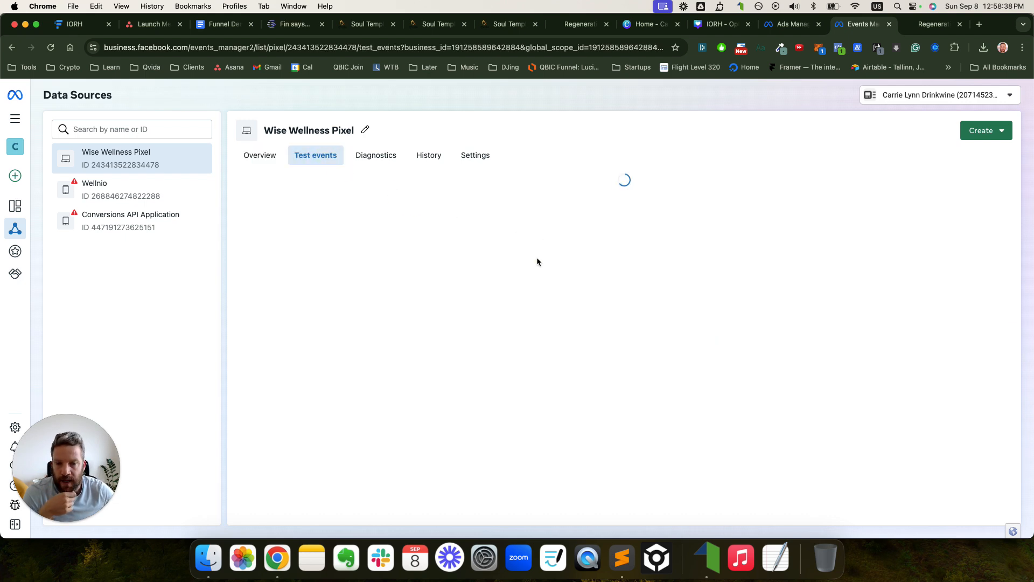
pyautogui.scroll(-2, 534, 268)
pyautogui.click(463, 416)
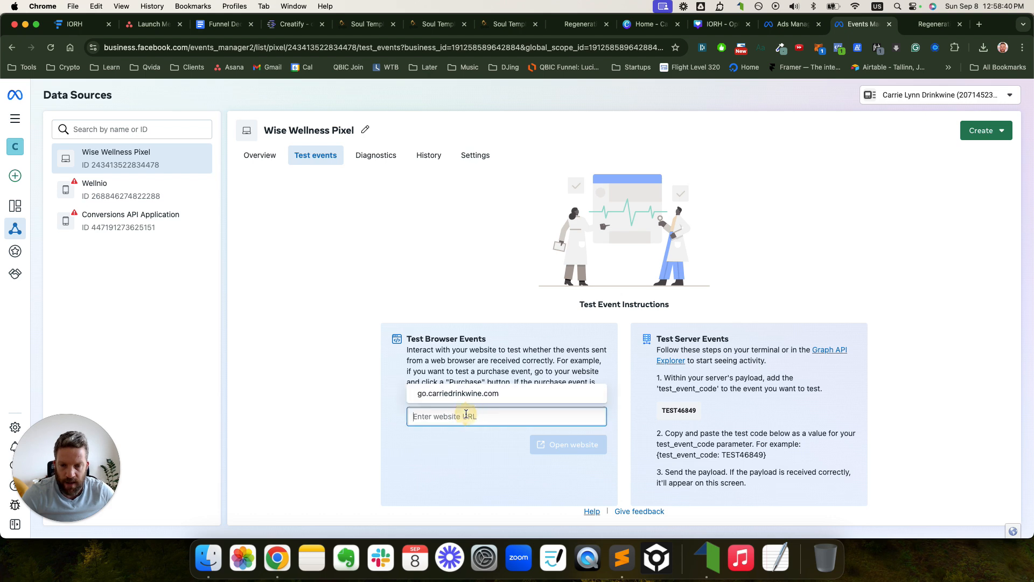
pyautogui.write('go.carriedrinkwine.com/certification-sep-6-2024-optin')
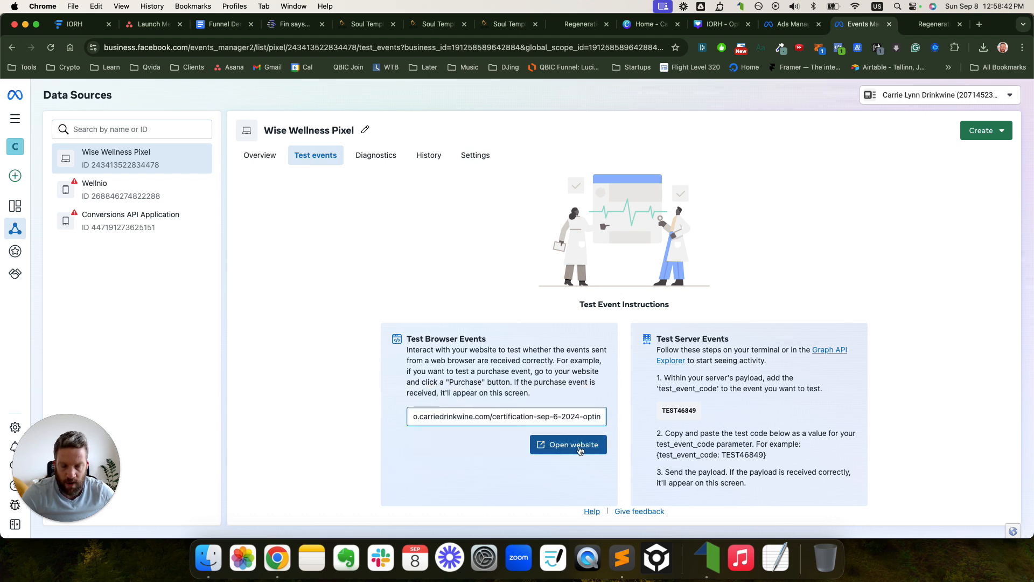
pyautogui.click(580, 451)
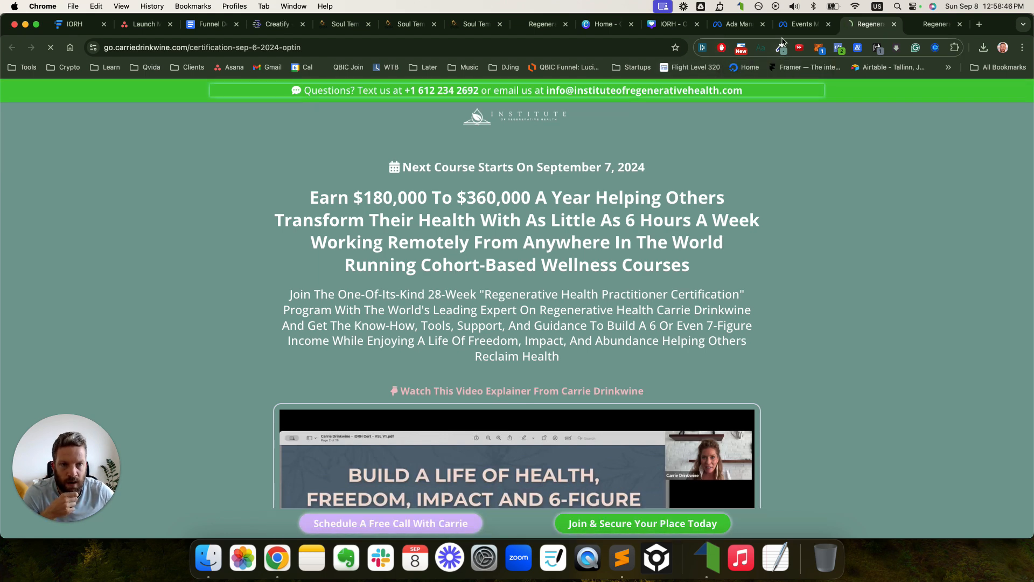
pyautogui.click(799, 24)
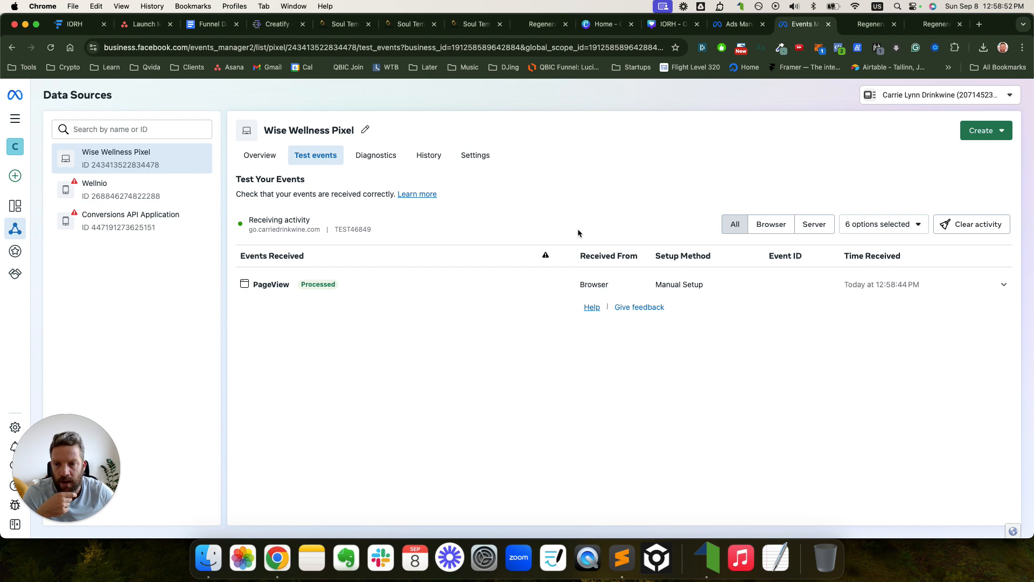
# - Check the opt-in page's pixel events in Pixel Helper, then view the Test events results
pyautogui.click(864, 27)
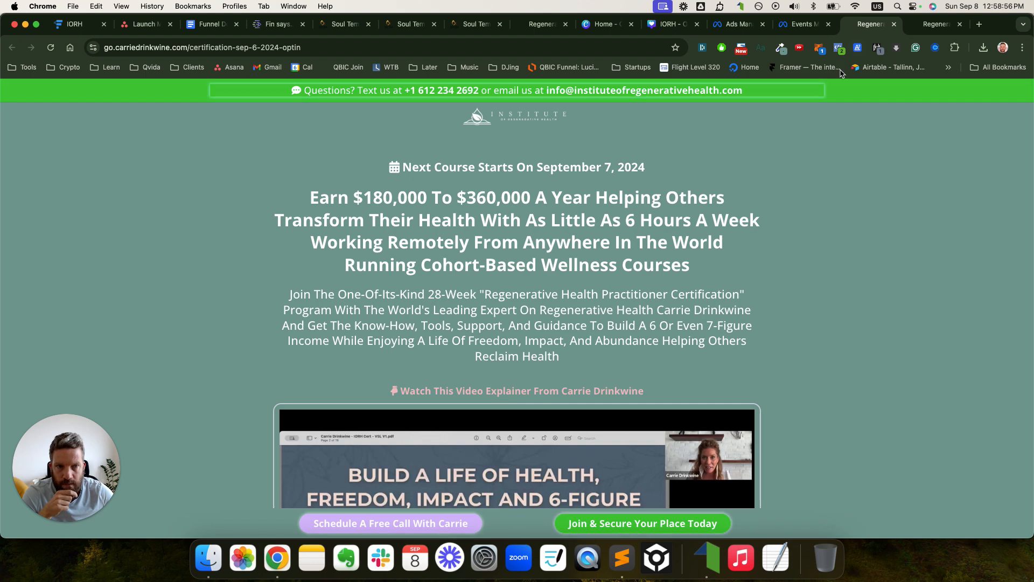
pyautogui.click(842, 51)
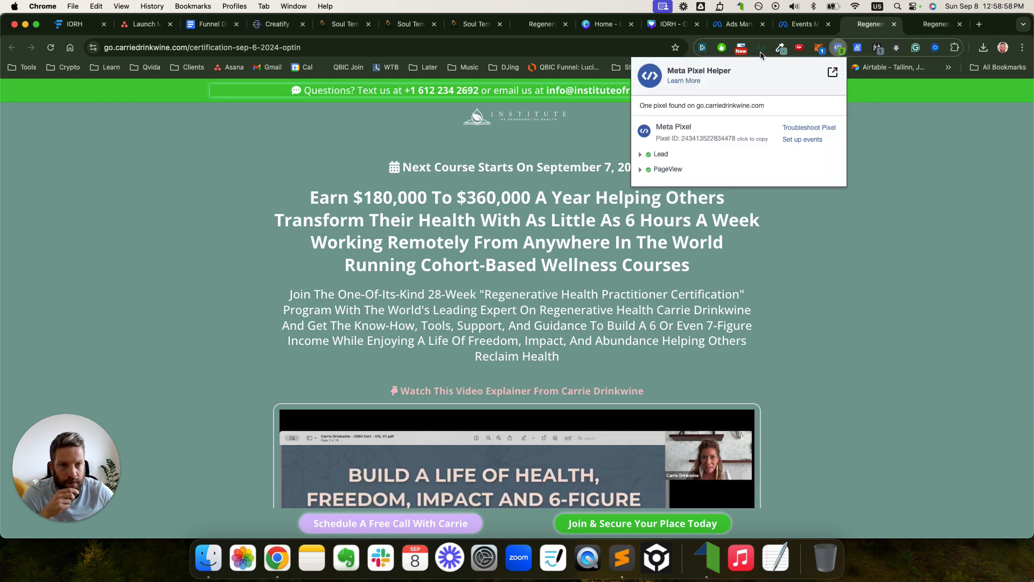
pyautogui.click(803, 24)
pyautogui.click(803, 24)
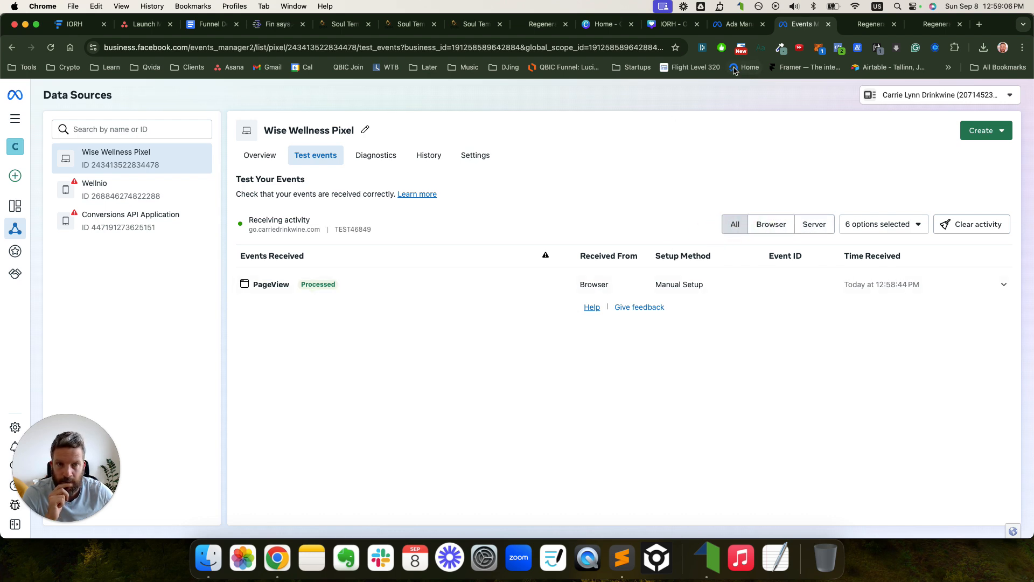
# - Reload the opt-in page so Events Manager receives a Lead event and another PageView
pyautogui.click(871, 23)
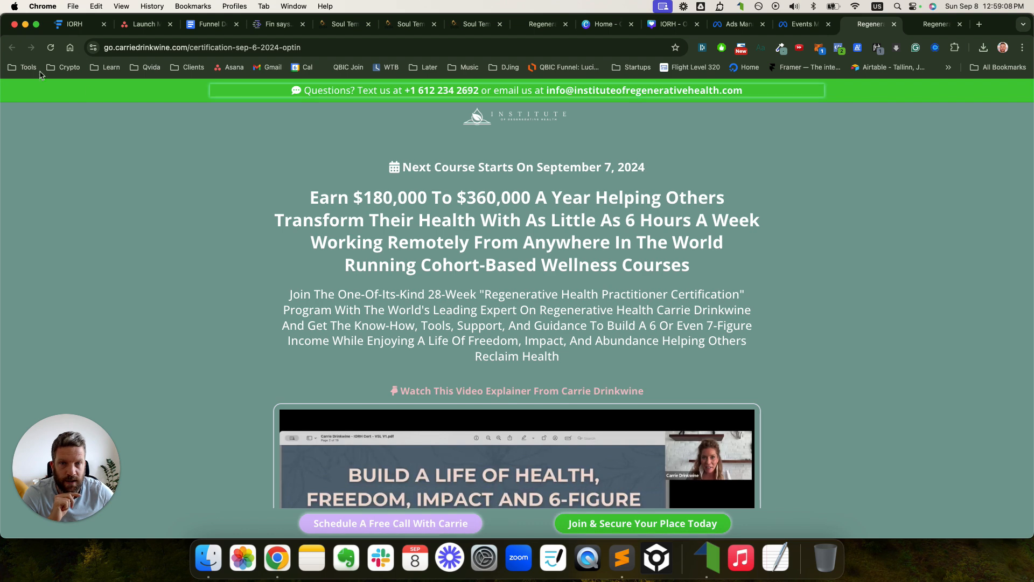
pyautogui.click(51, 48)
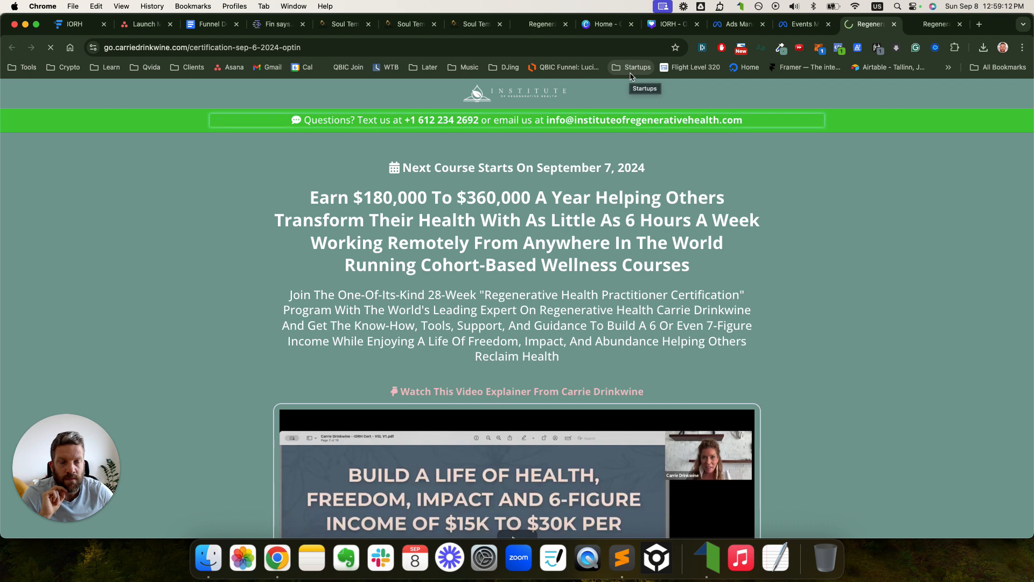
pyautogui.click(733, 27)
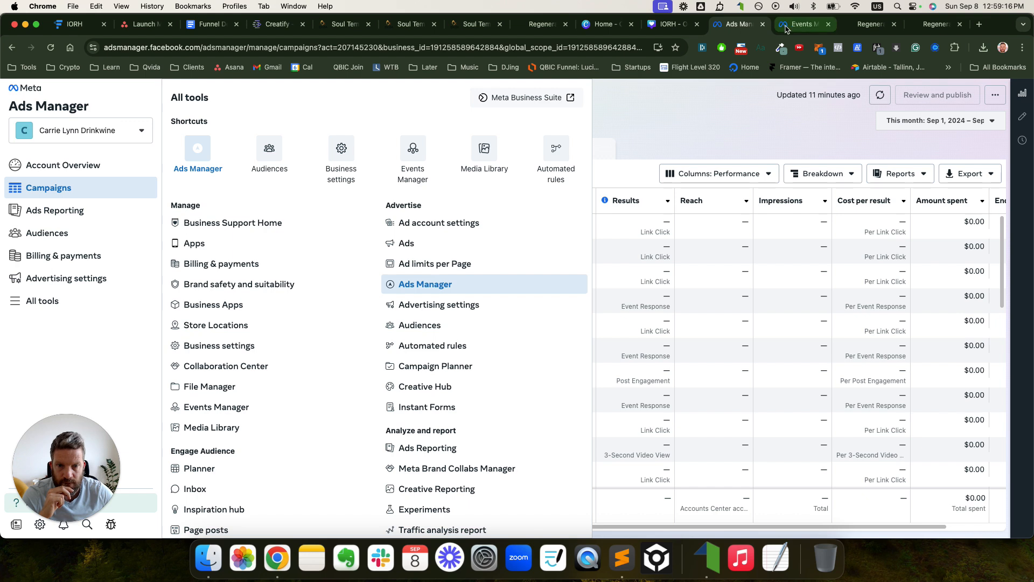
pyautogui.click(779, 26)
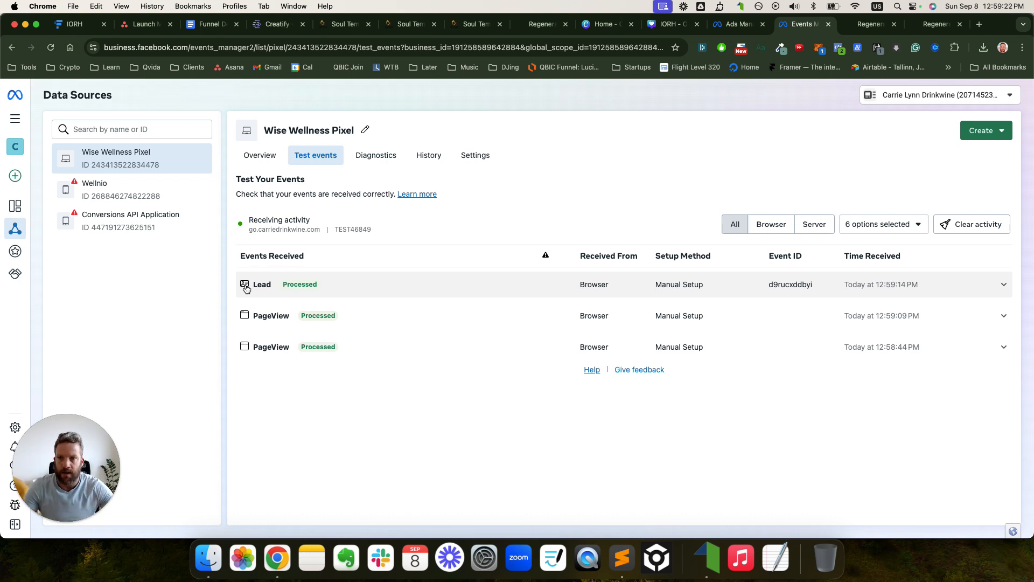
pyautogui.click(144, 24)
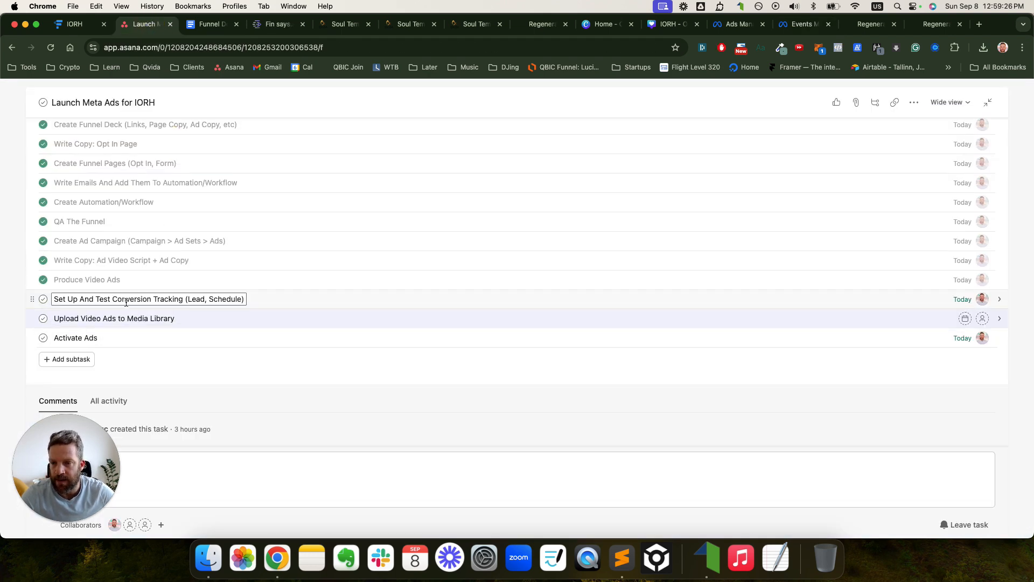
# - Check off the 'Set Up And Test Conversion Tracking (Lead, Schedule)' subtask
pyautogui.click(43, 301)
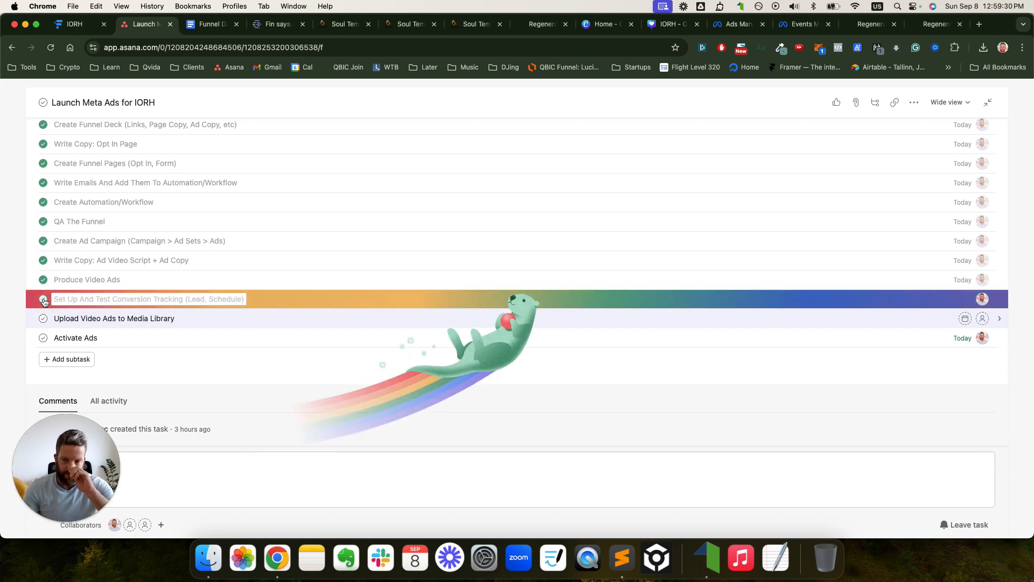
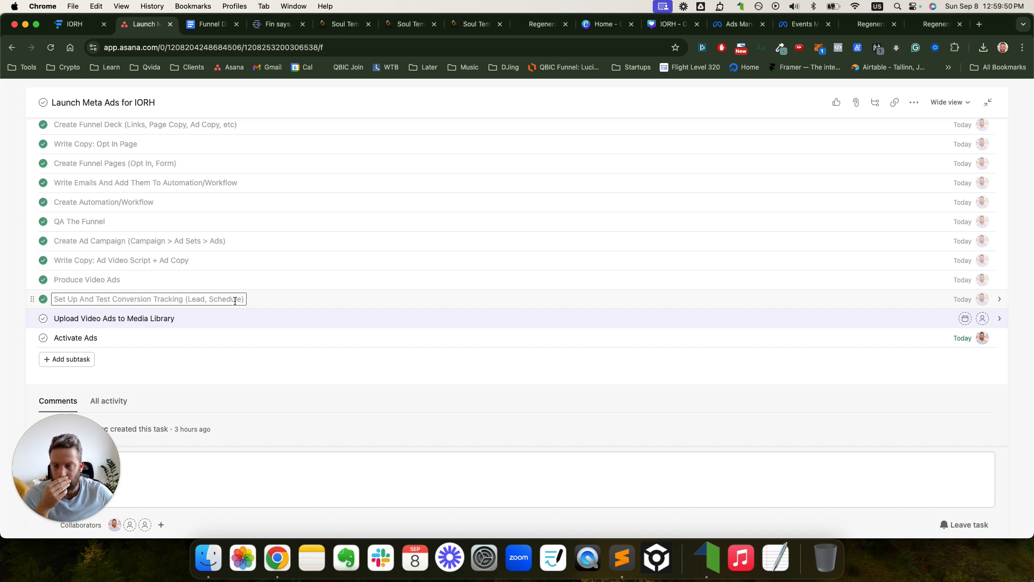
# - Retype 'Schedule' in the 'Set Up And Test Conversion Tracking (Lead, Schedule)' subtask title and reopen it
pyautogui.doubleClick(234, 300)
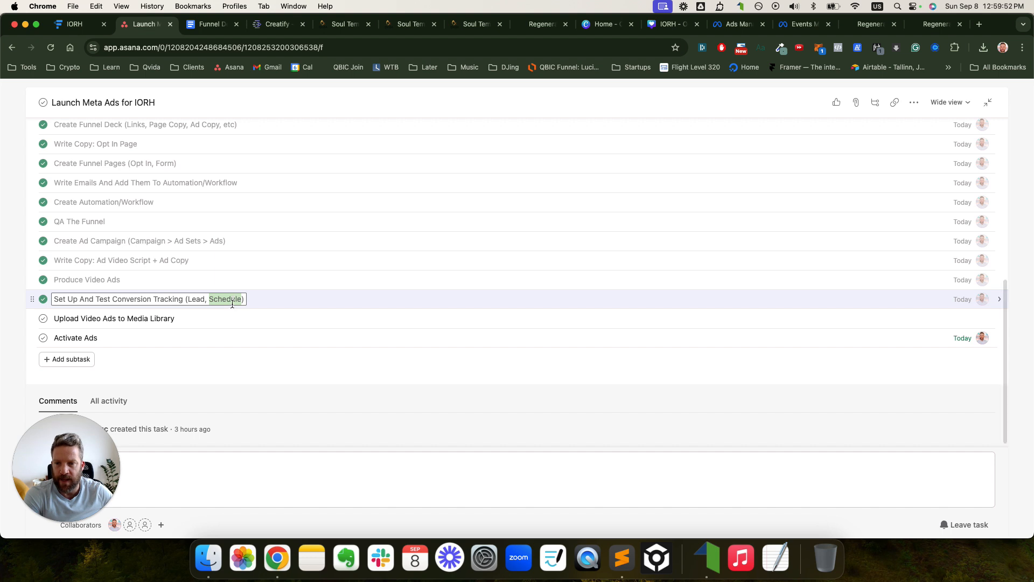
pyautogui.press('BackSpace')
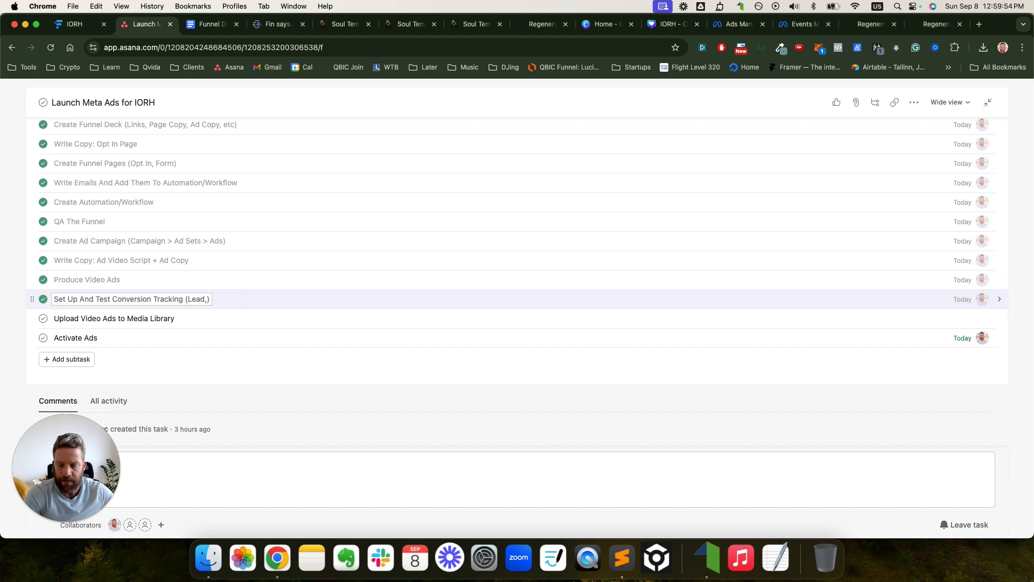
pyautogui.write('Schedule')
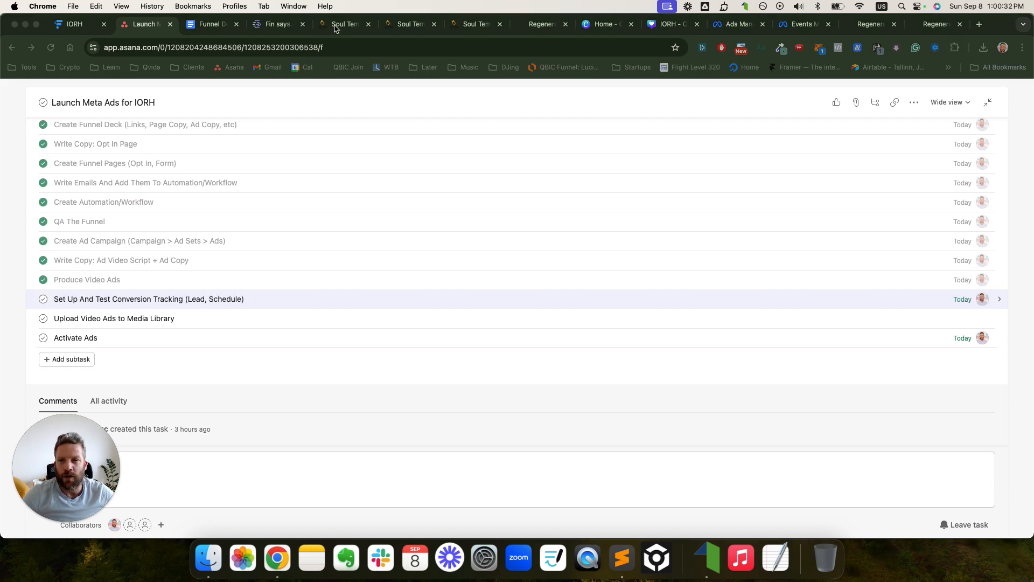
# - Open the IORH | Certification funnel and start cloning its 'After Opt In - Offer Page - Sep 6 2024' step
pyautogui.click(334, 27)
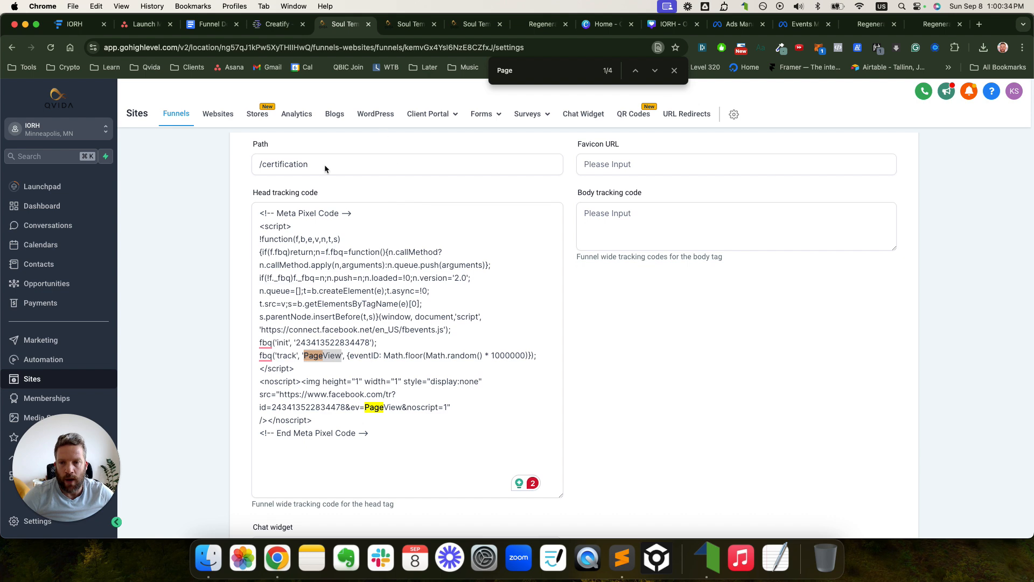
pyautogui.scroll(5, 324, 164)
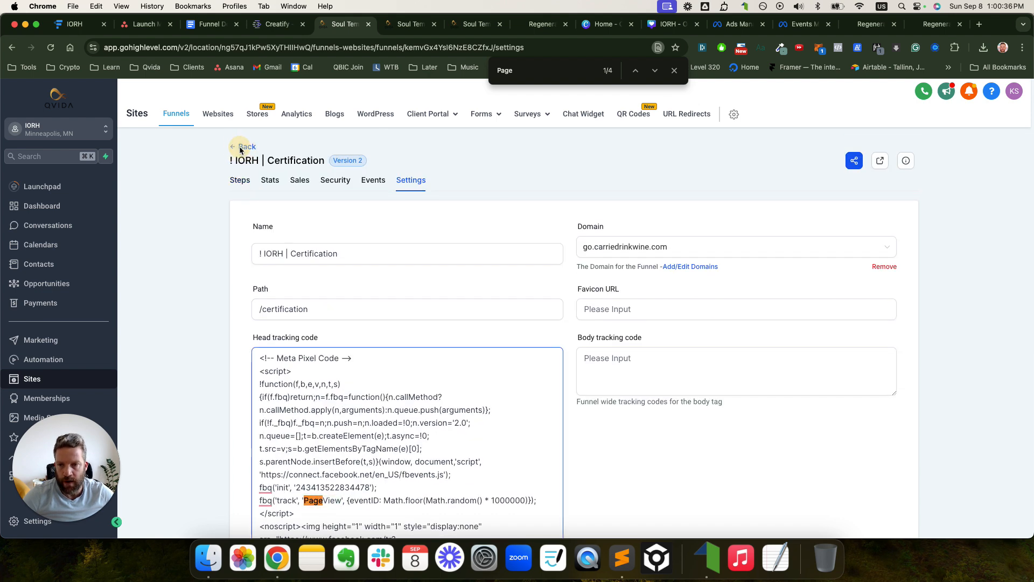
pyautogui.click(244, 147)
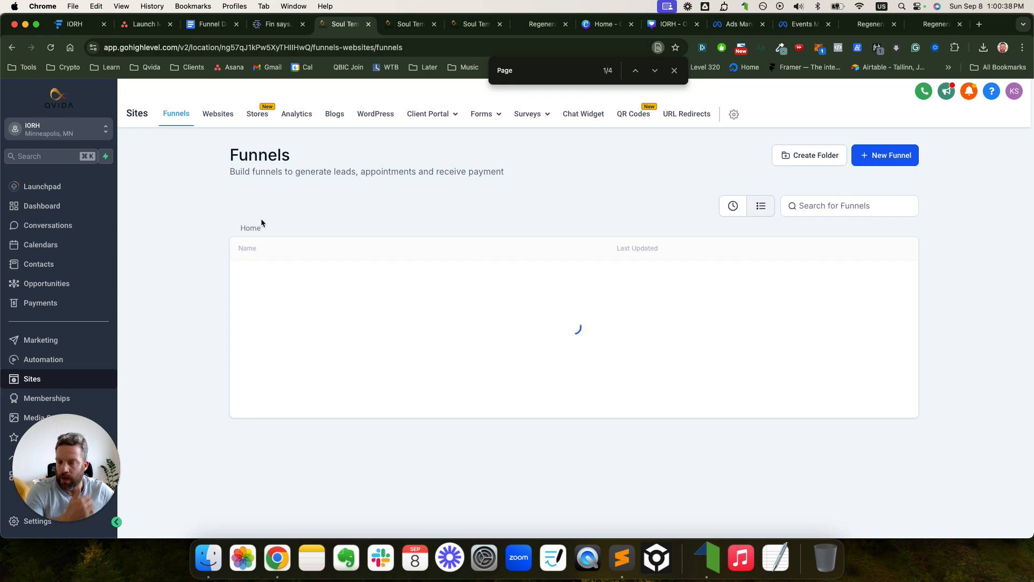
pyautogui.click(292, 215)
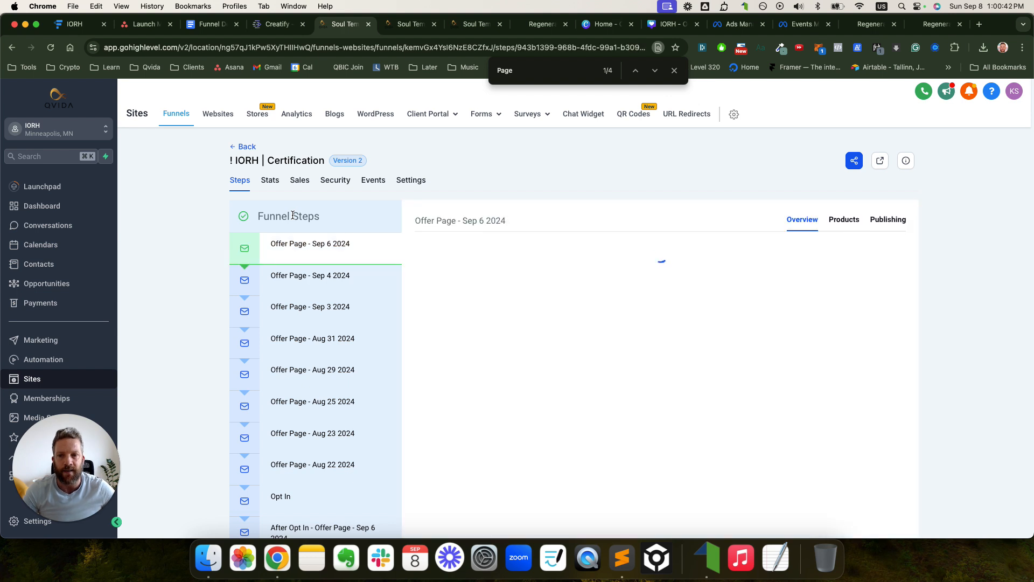
pyautogui.scroll(-2, 291, 219)
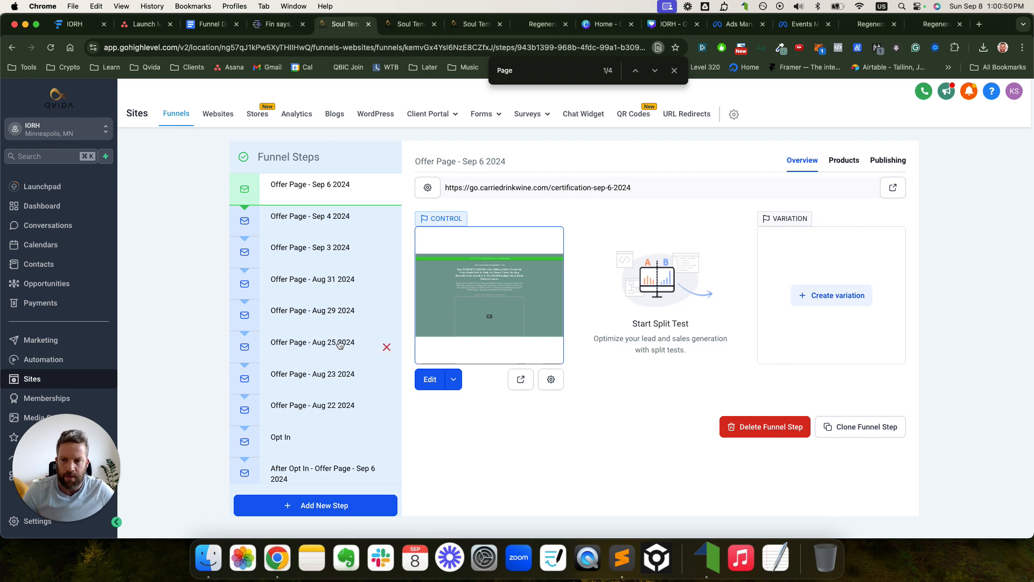
pyautogui.click(335, 472)
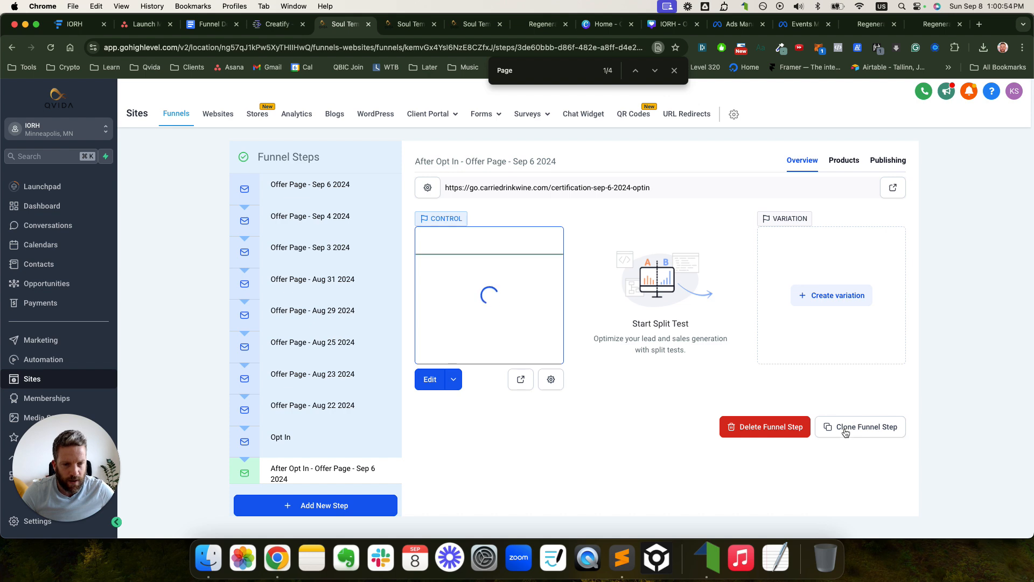
pyautogui.click(845, 427)
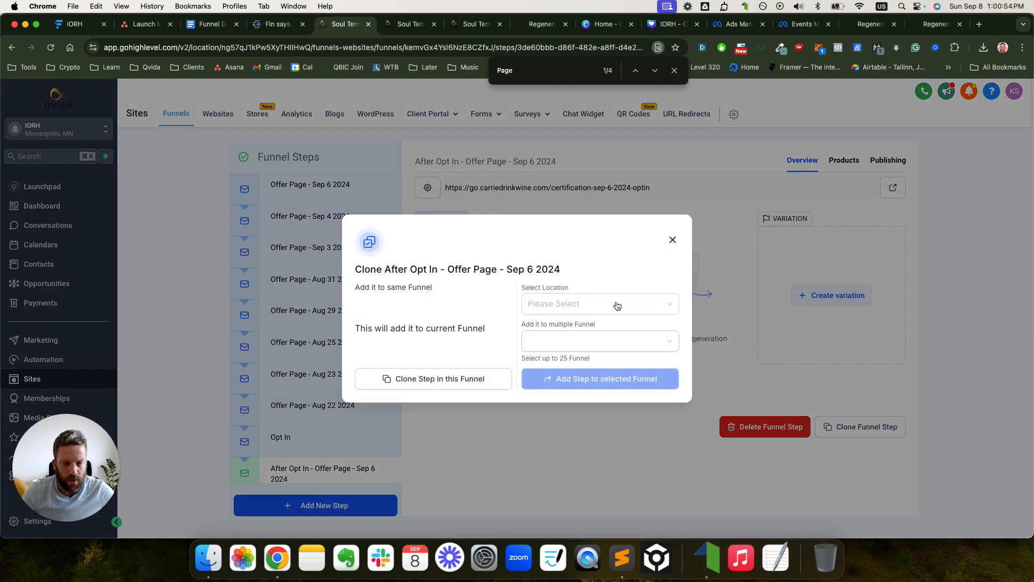
# - Clone the step into the same funnel and rename it 'After Schedule - Offer Page - Sep 6 2024'
pyautogui.click(446, 383)
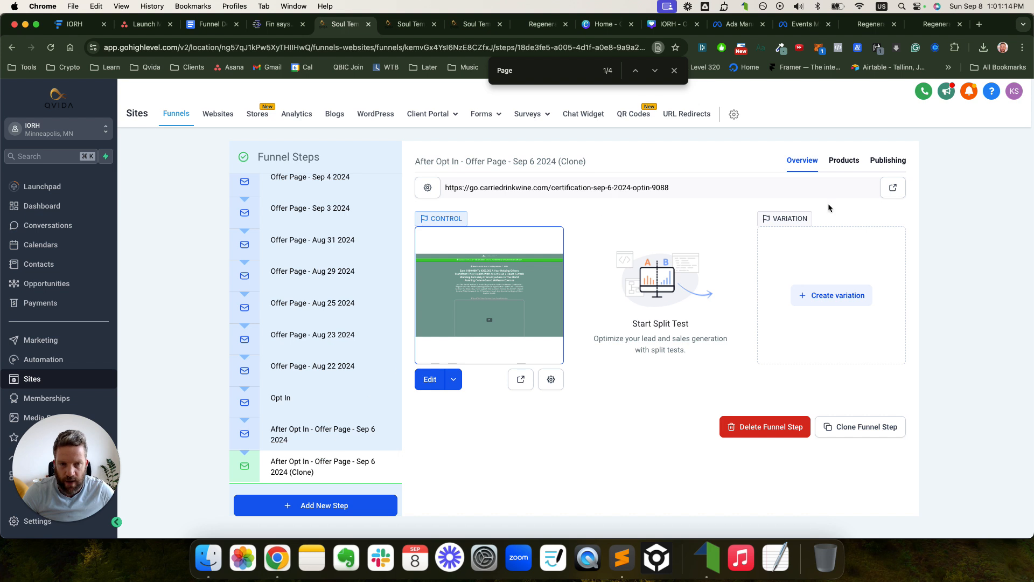
pyautogui.click(888, 160)
pyautogui.click(559, 215)
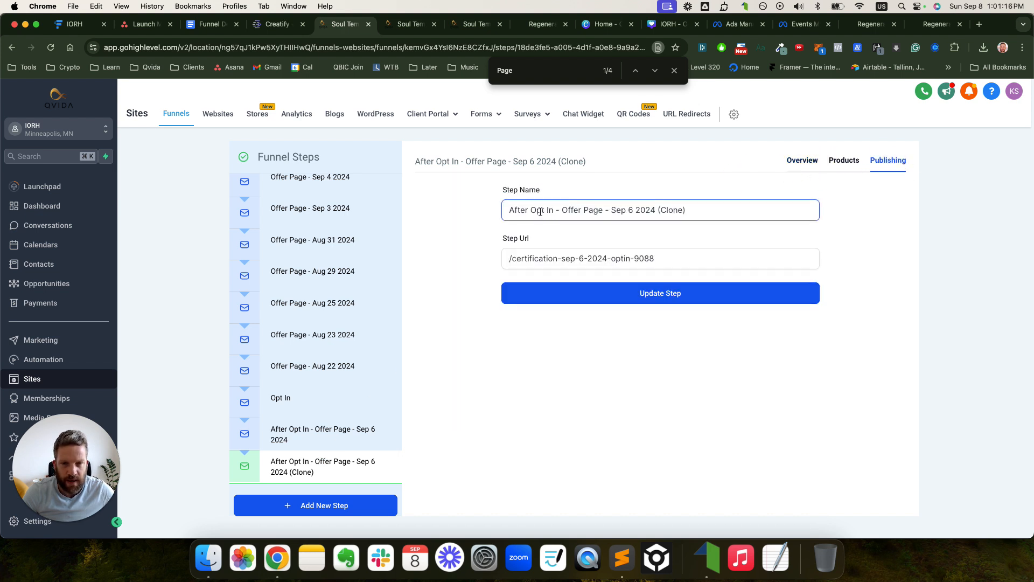
pyautogui.moveTo(532, 211); pyautogui.dragTo(555, 212)
pyautogui.write('Scheduk')
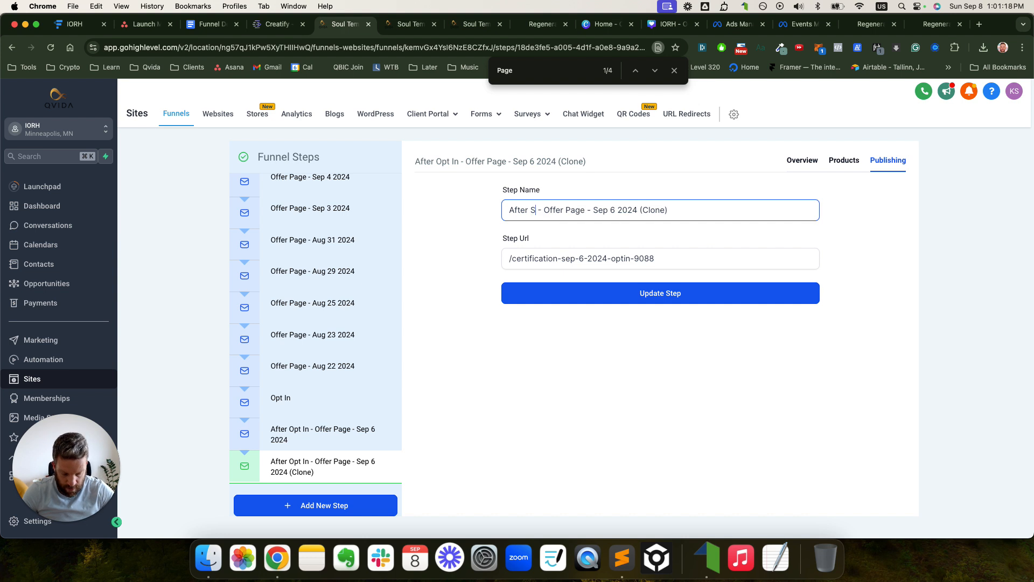
pyautogui.press('BackSpace')
pyautogui.write('edule')
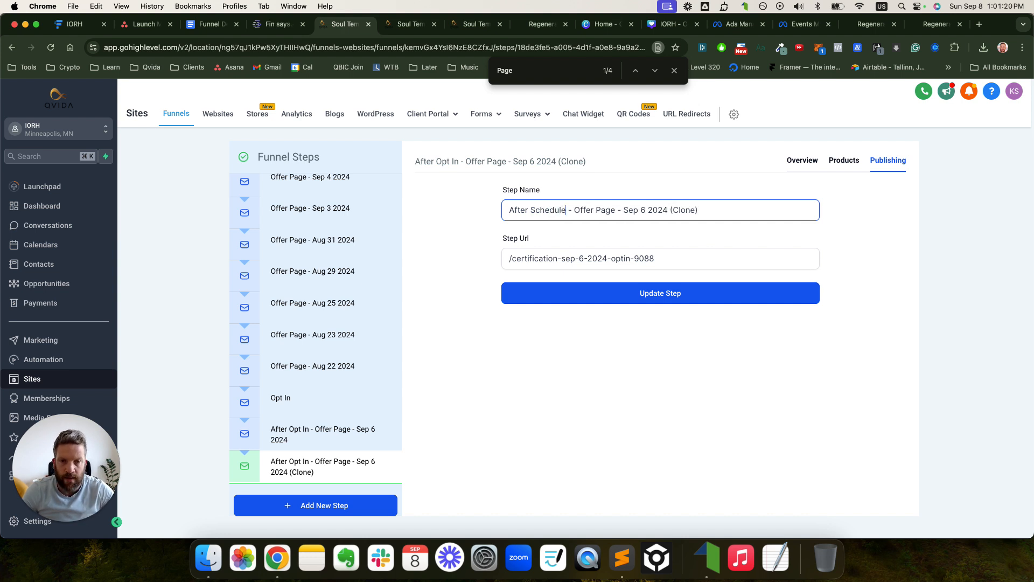
pyautogui.moveTo(670, 213); pyautogui.dragTo(723, 212)
pyautogui.press('BackSpace')
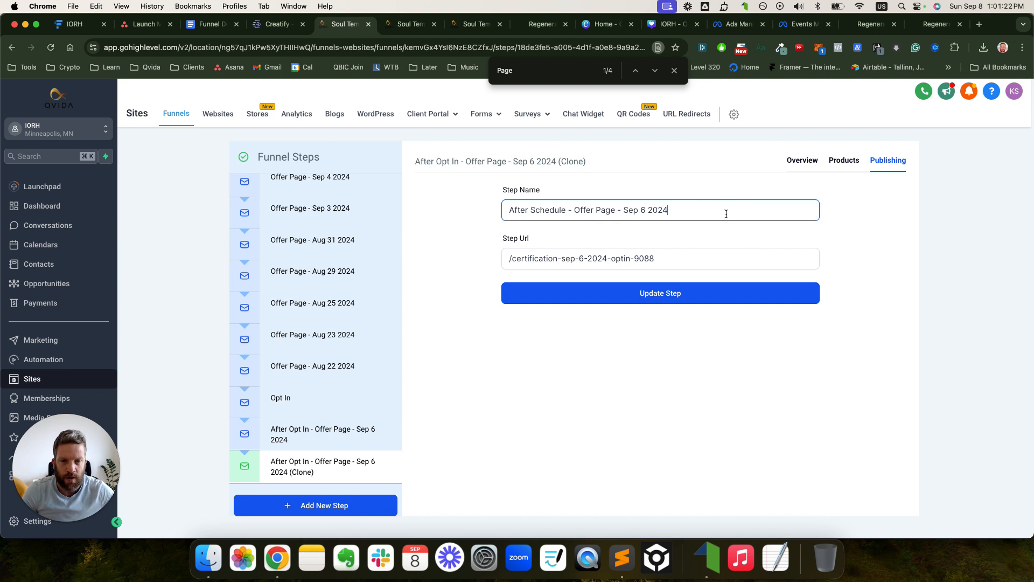
# - Change the step URL ending from optin to schedule, copy it, and save the step
pyautogui.moveTo(615, 258); pyautogui.dragTo(672, 258)
pyautogui.write('schedule')
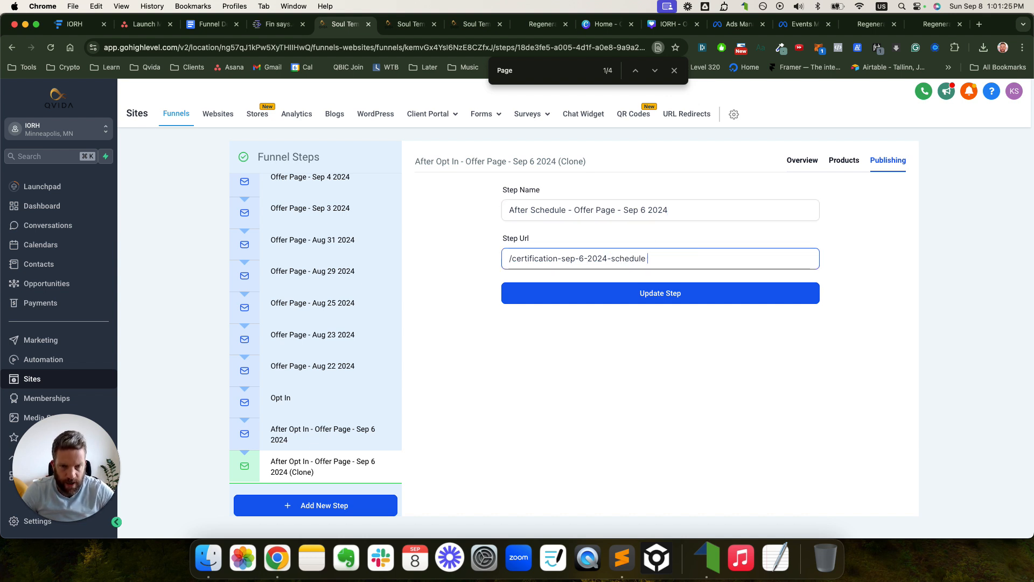
pyautogui.press('super+a')
pyautogui.press('super+c')
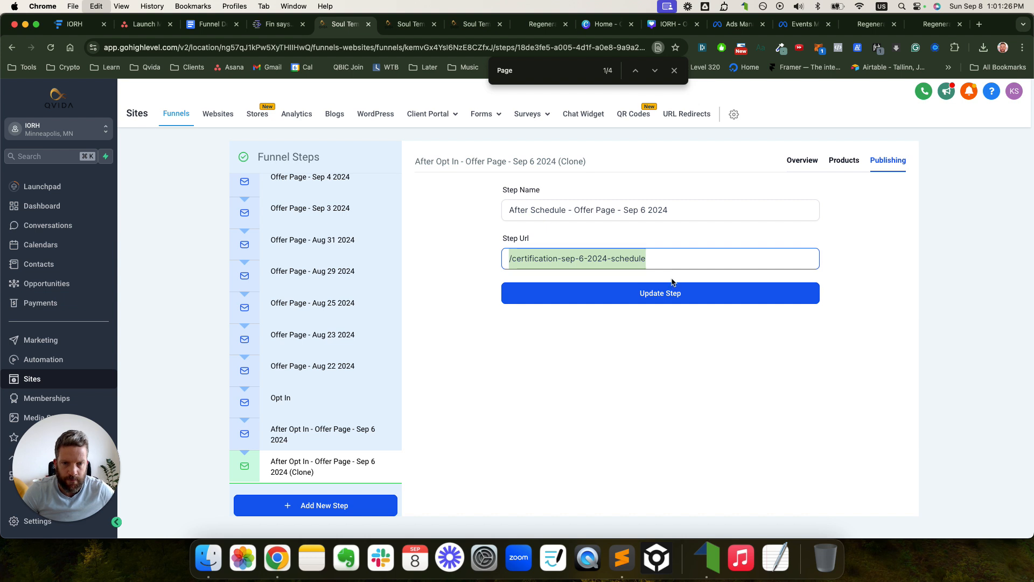
pyautogui.click(655, 295)
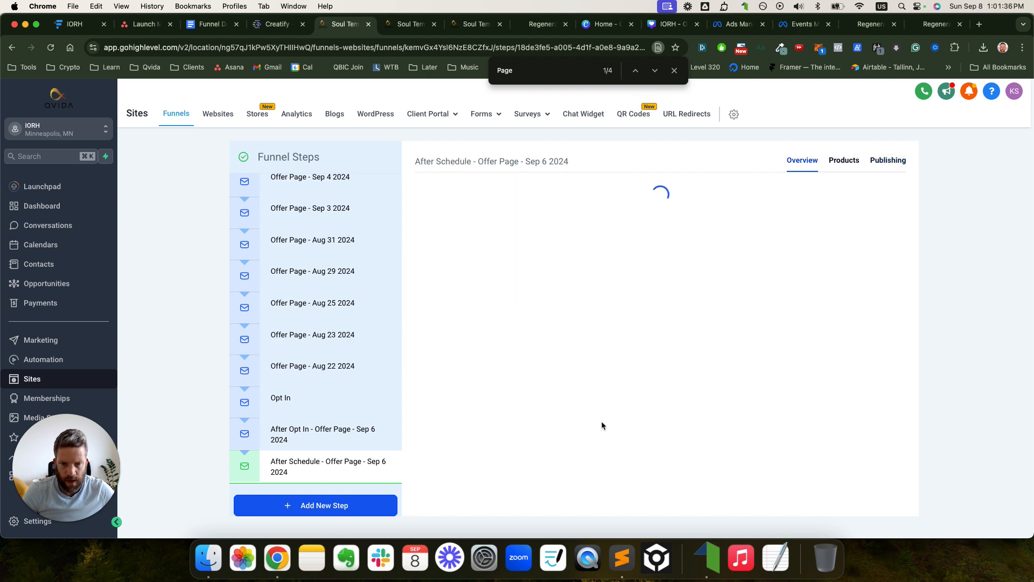
# - Set the page path to /certification-sep-6-2024-schedule in the page details
pyautogui.click(553, 380)
pyautogui.doubleClick(524, 354)
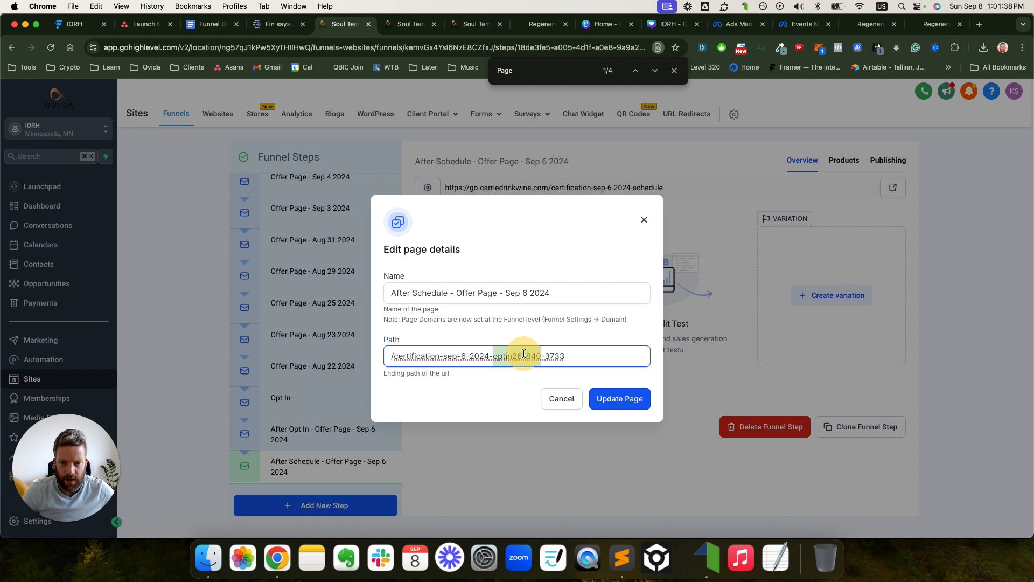
pyautogui.press('super+v')
pyautogui.press('super+a')
pyautogui.press('super+v')
pyautogui.click(635, 399)
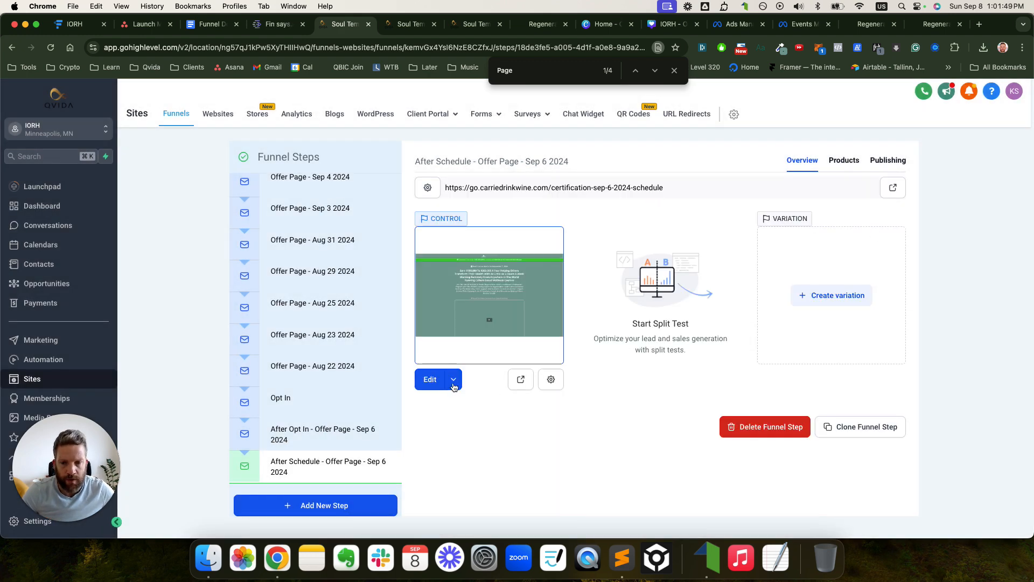
# - Open the After Schedule page in the builder with its Footer Tracking code editor
pyautogui.click(454, 384)
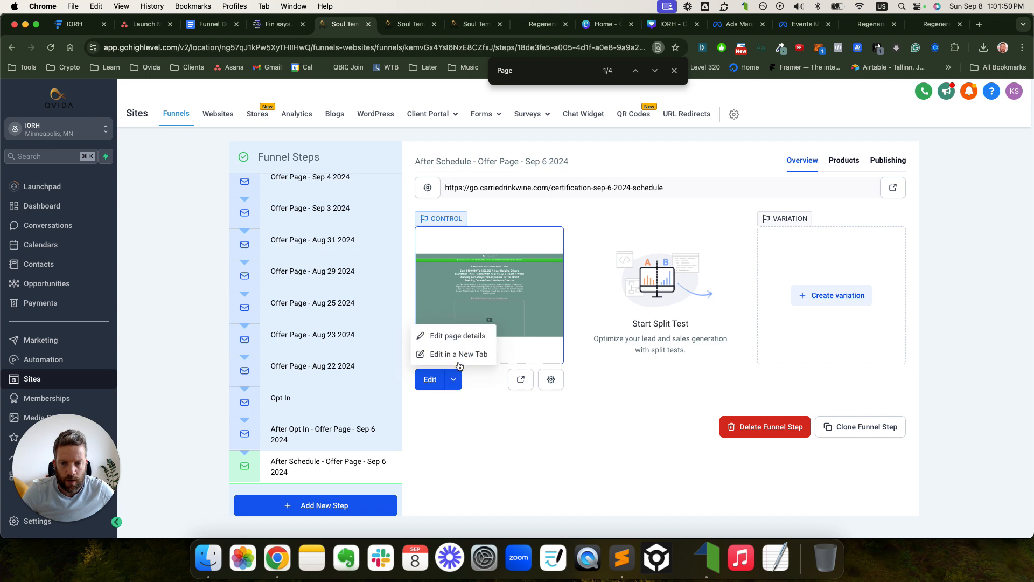
pyautogui.click(455, 416)
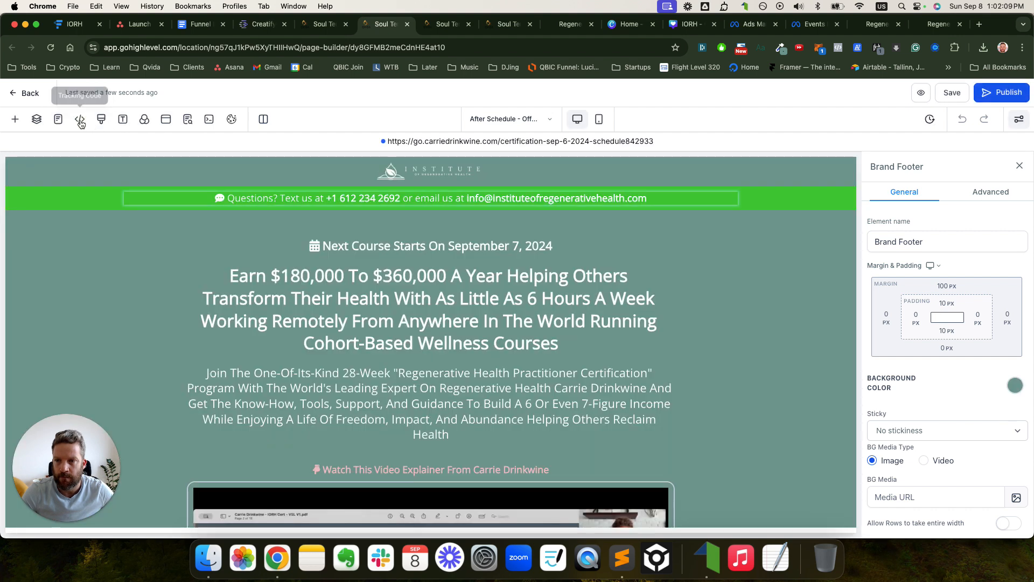
pyautogui.click(80, 119)
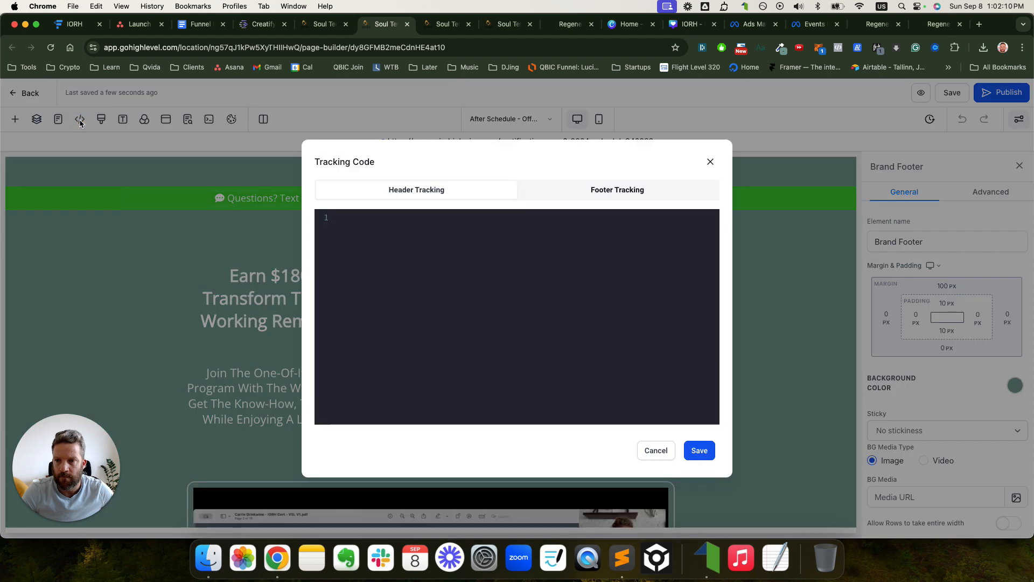
pyautogui.click(623, 192)
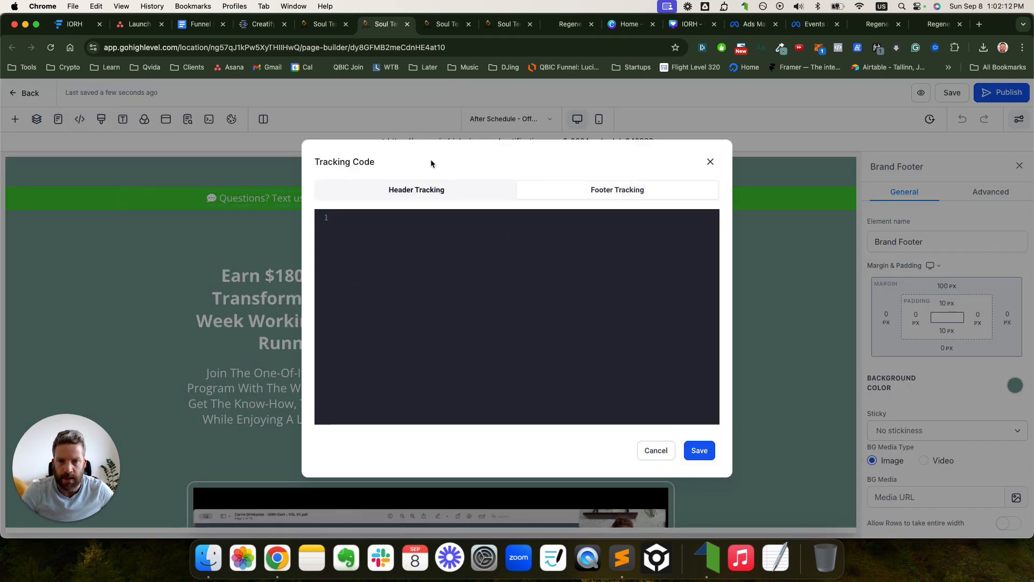
pyautogui.click(424, 235)
pyautogui.write('/certification-sep-6-2024-schedule')
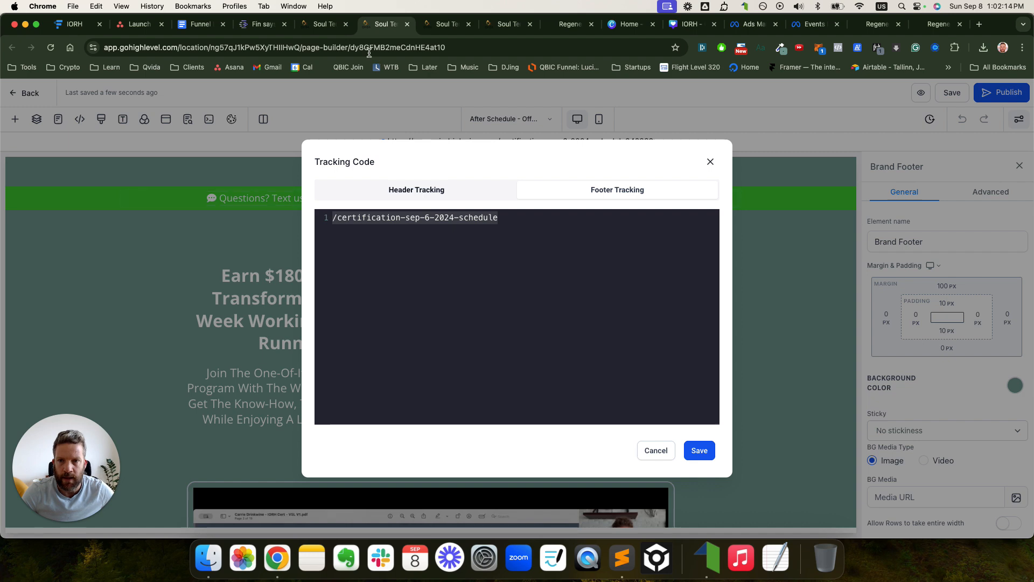
# - Copy the whole Footer Tracking script from the After Opt In page's builder
pyautogui.click(323, 24)
pyautogui.click(306, 435)
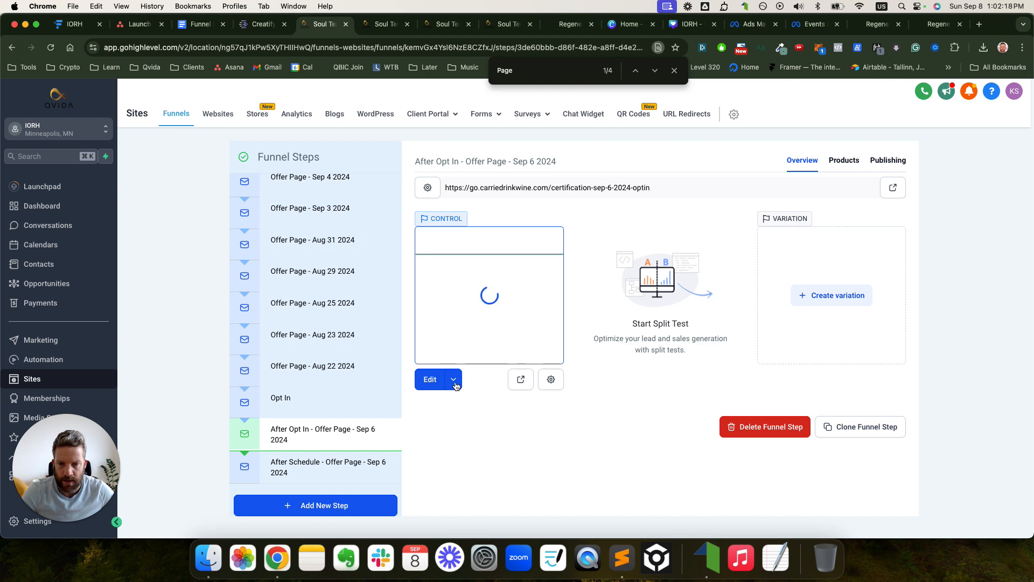
pyautogui.click(455, 386)
pyautogui.click(453, 416)
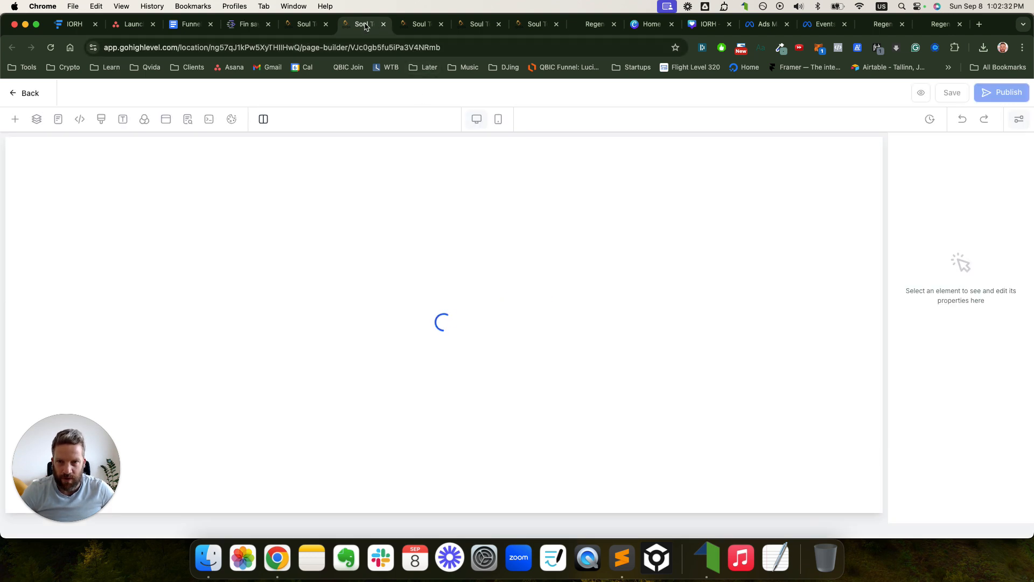
pyautogui.click(414, 27)
pyautogui.click(368, 32)
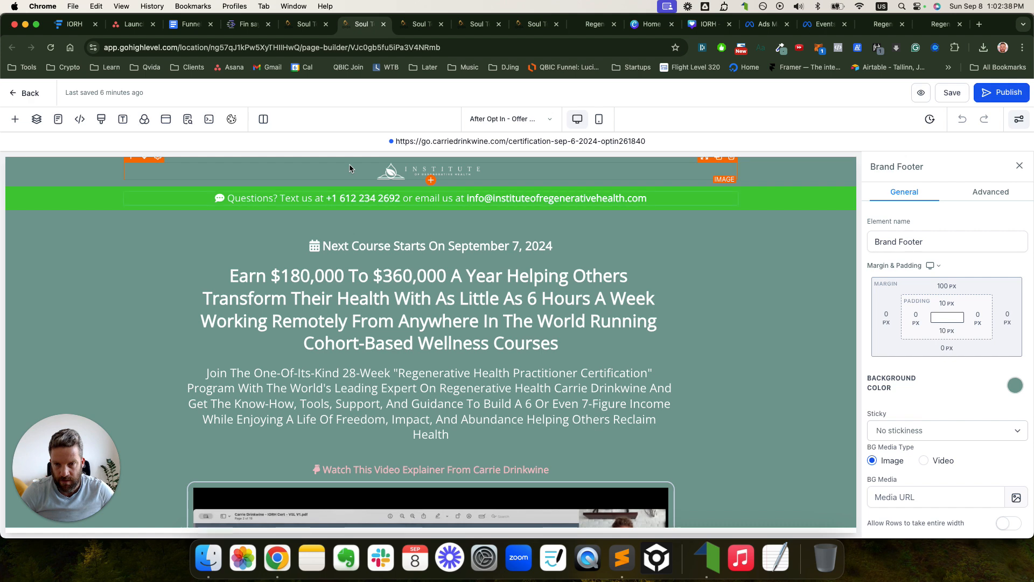
pyautogui.click(79, 123)
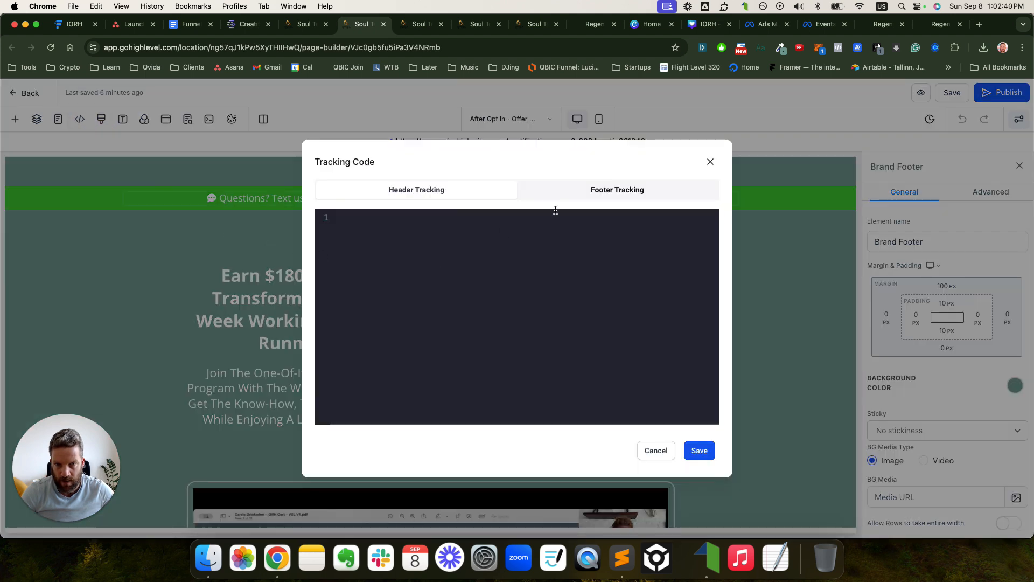
pyautogui.click(571, 194)
pyautogui.click(521, 248)
pyautogui.press('super+a')
pyautogui.press('super+c')
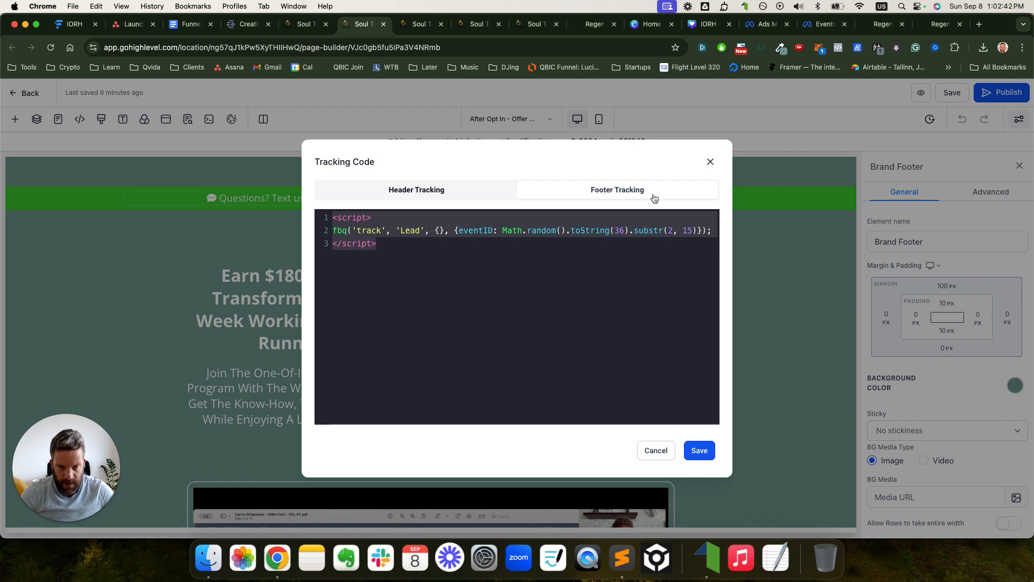
pyautogui.click(710, 161)
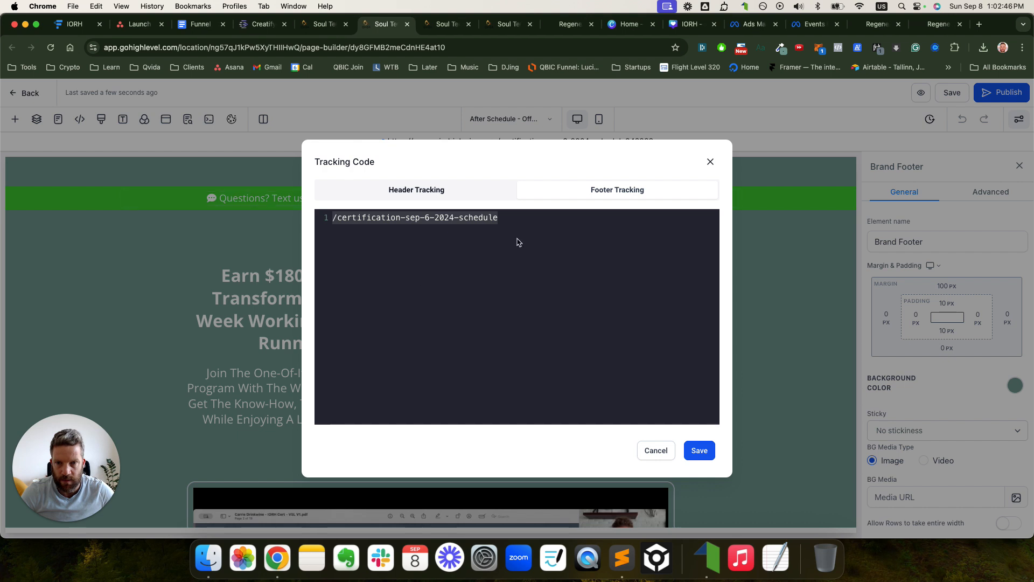
# - Paste the script into After Schedule's footer code and change the event 'Lead' to 'Schedule'
pyautogui.click(536, 233)
pyautogui.press('super+v')
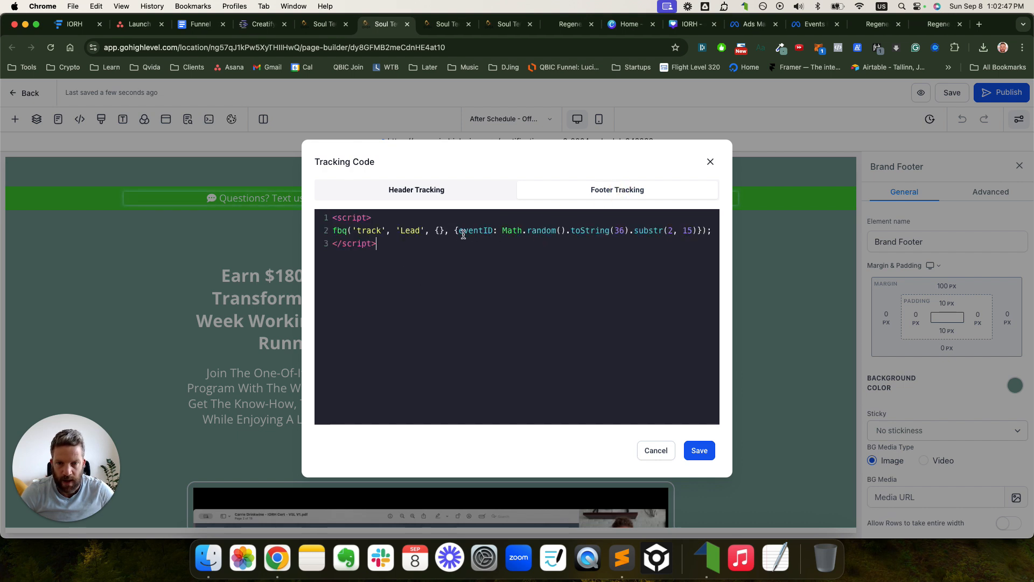
pyautogui.doubleClick(406, 229)
pyautogui.write('Schedule')
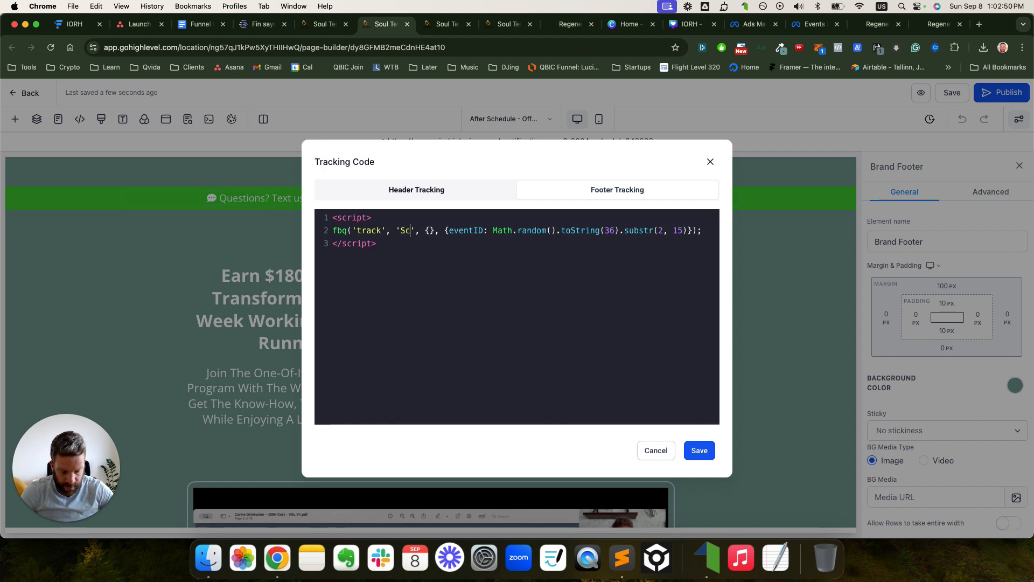
pyautogui.click(462, 295)
pyautogui.doubleClick(420, 231)
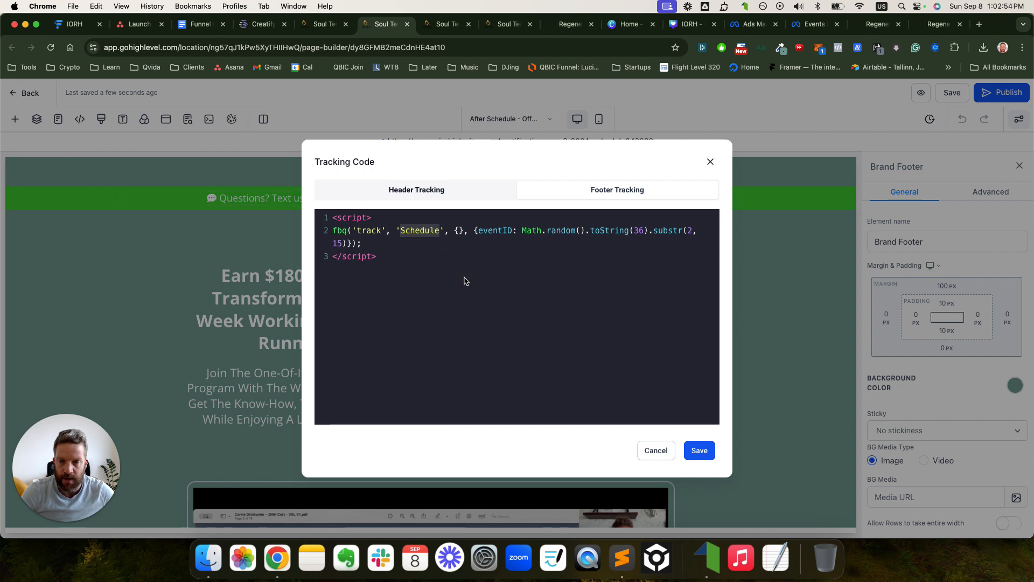
pyautogui.press('super+a')
# - Save the footer code, publish the After Schedule page, and open Calendly from the Clients bookmarks
pyautogui.click(699, 451)
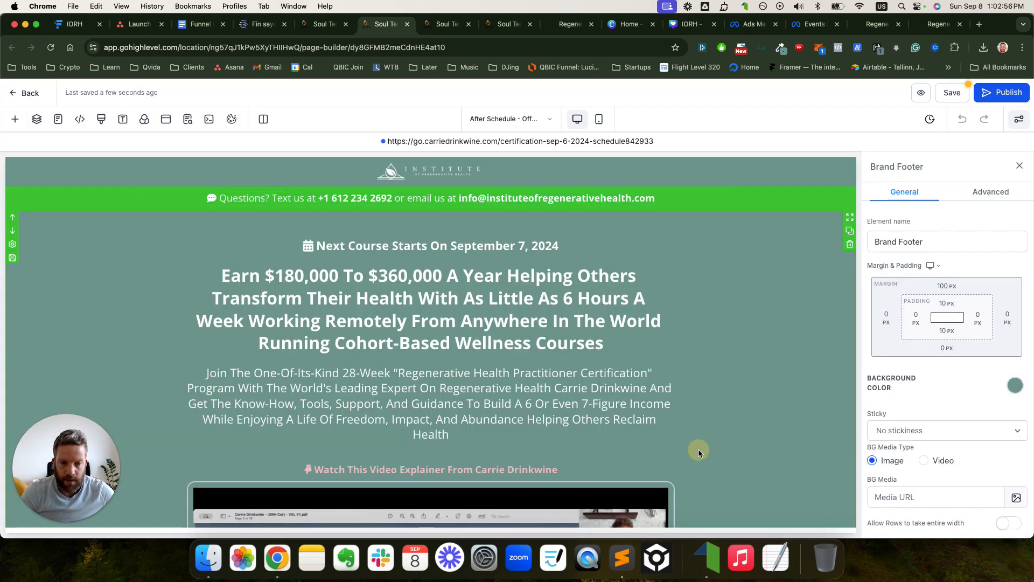
pyautogui.click(984, 94)
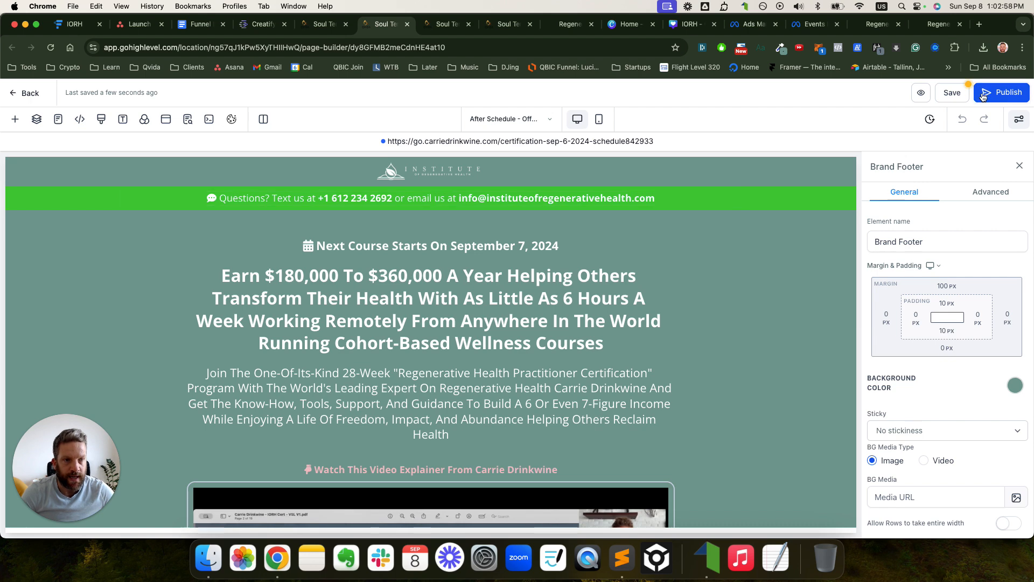
pyautogui.click(980, 23)
pyautogui.click(189, 67)
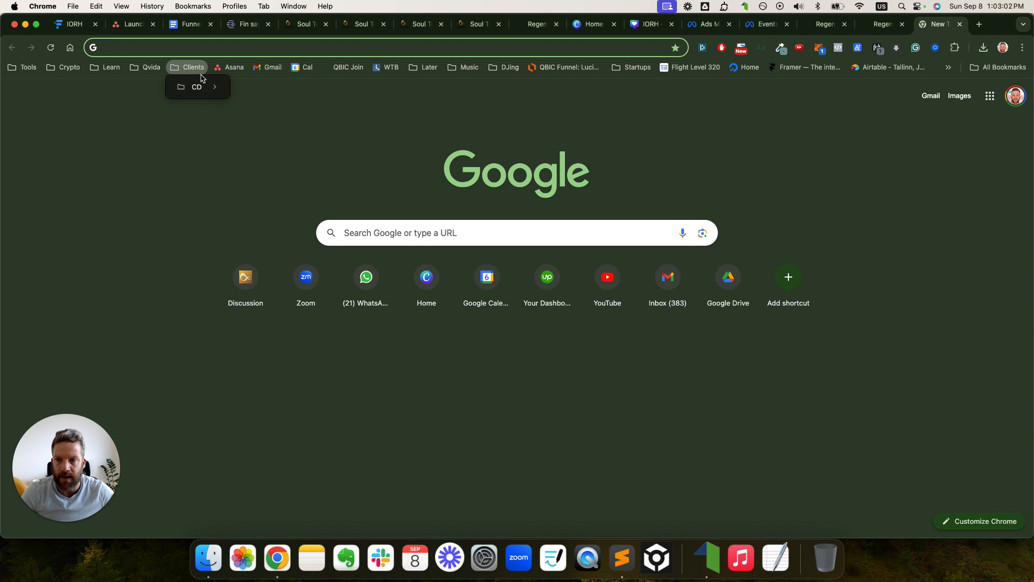
pyautogui.moveTo(199, 90)
pyautogui.keyDown('super'); pyautogui.click(266, 117); pyautogui.keyUp('super')
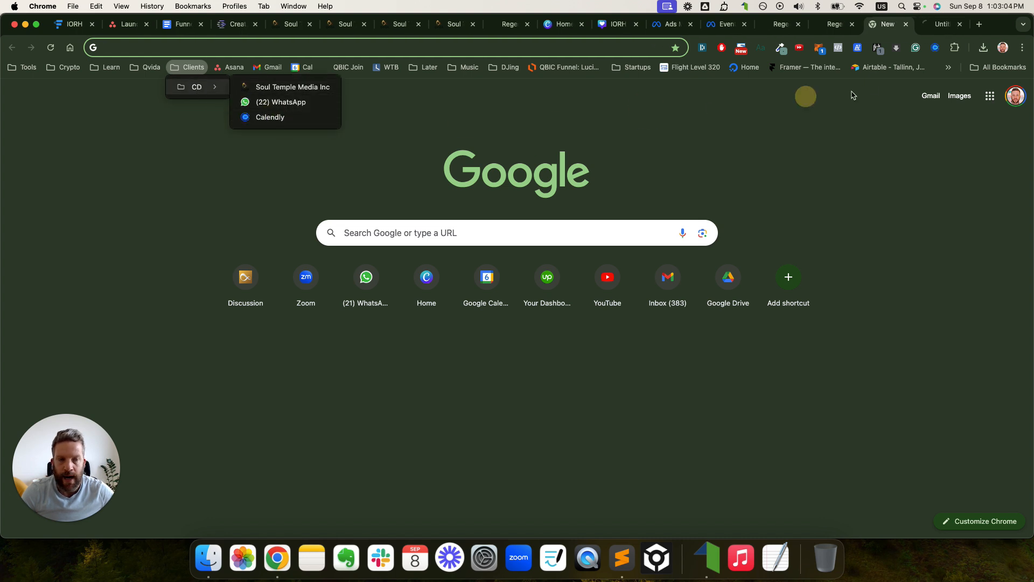
pyautogui.click(935, 27)
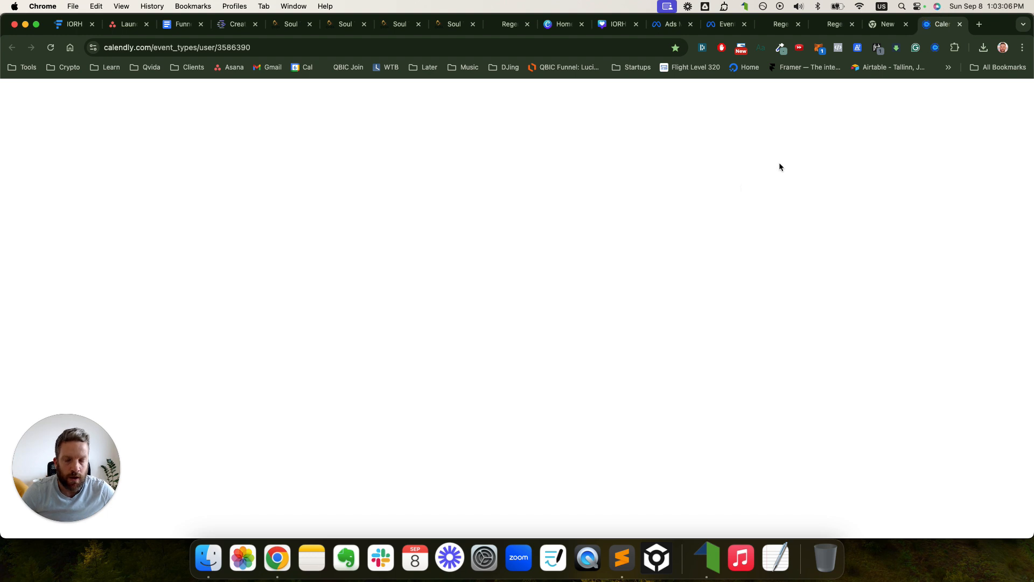
# - Copy the After Schedule step's certification-sep-6-2024-schedule page URL
pyautogui.click(291, 26)
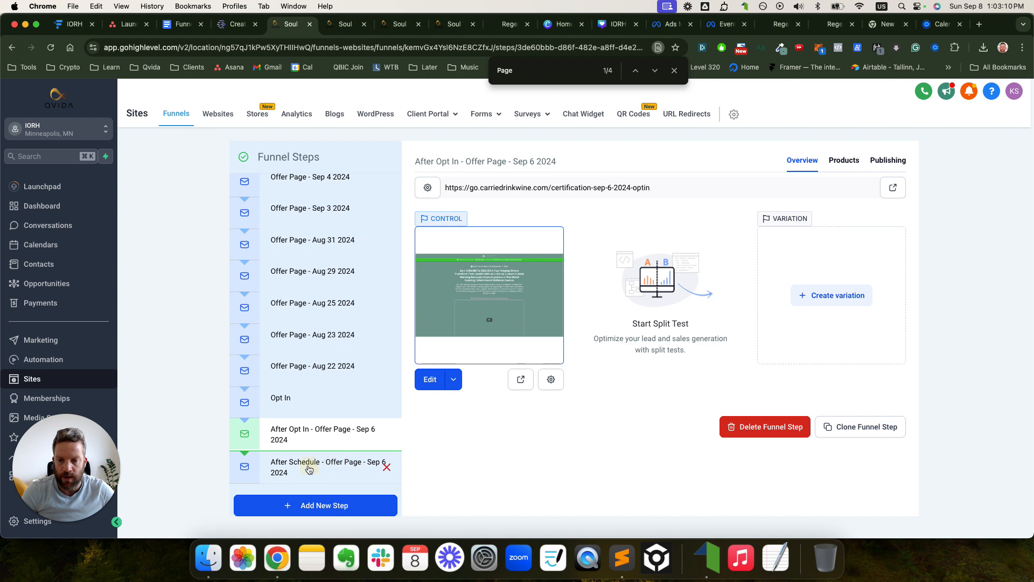
pyautogui.click(384, 464)
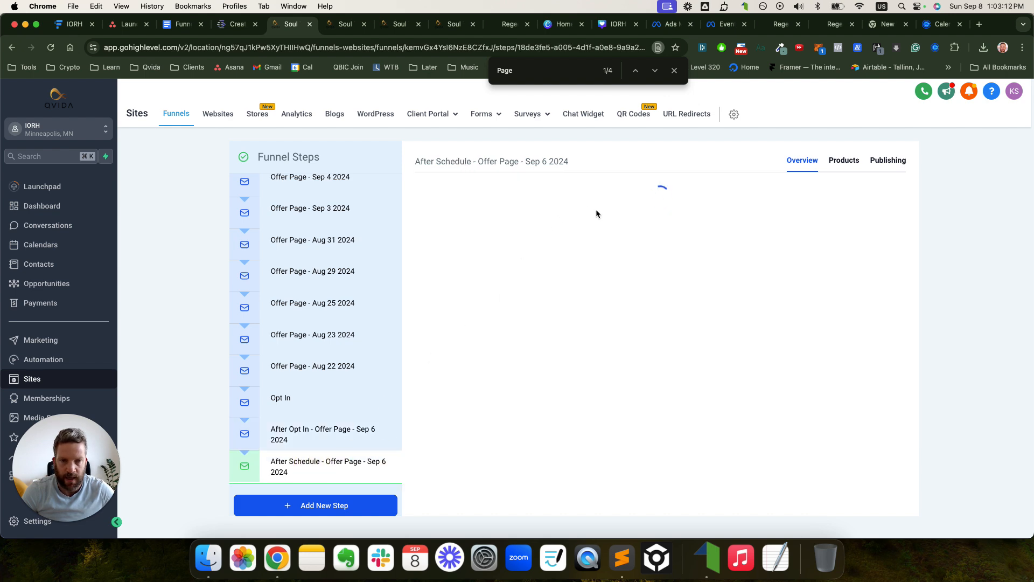
pyautogui.moveTo(663, 188); pyautogui.dragTo(435, 187)
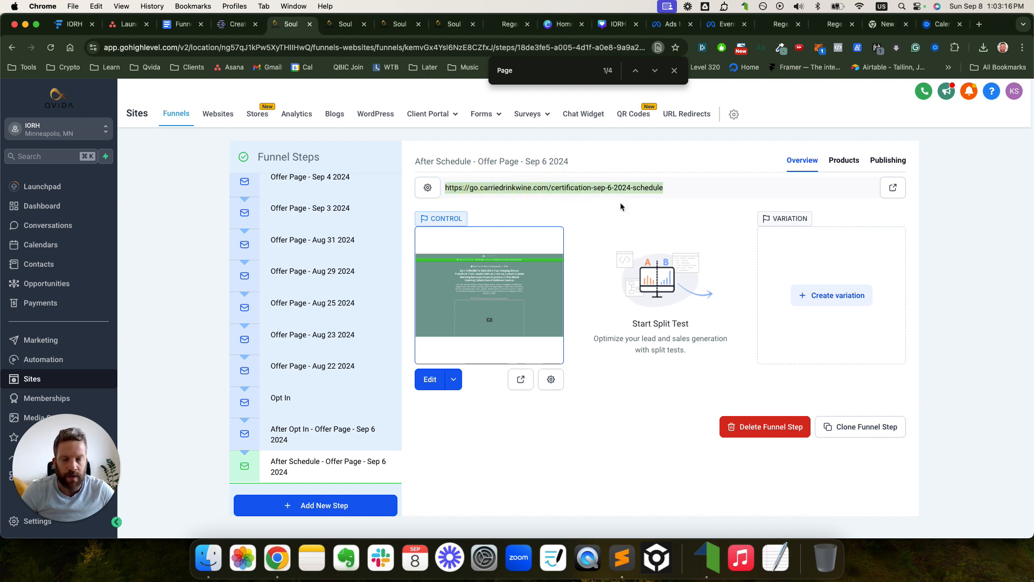
# - Edit the IORH Discovery Call event type from Calendly's event types list
pyautogui.click(938, 27)
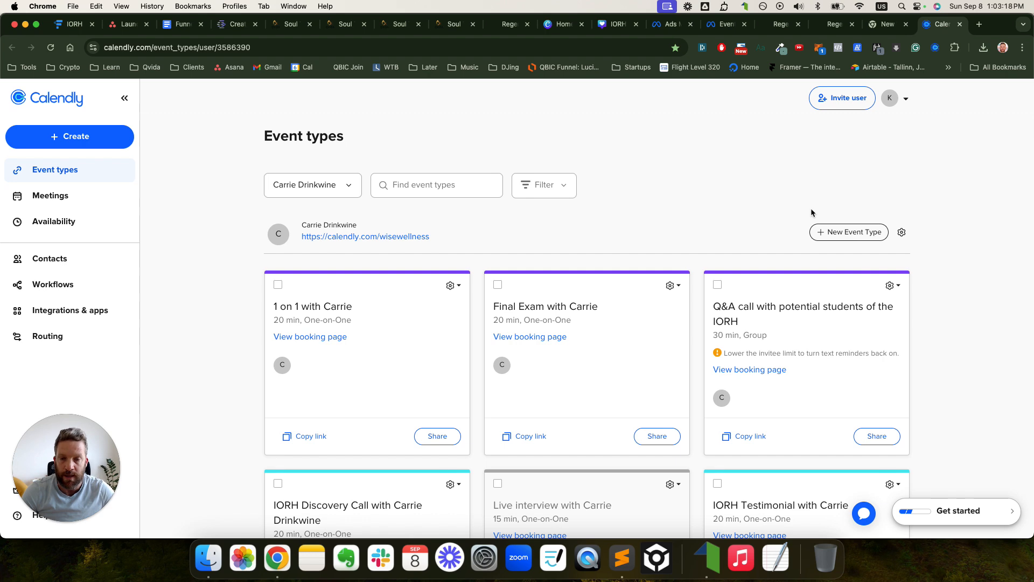
pyautogui.scroll(-10, 795, 250)
pyautogui.scroll(10, 794, 254)
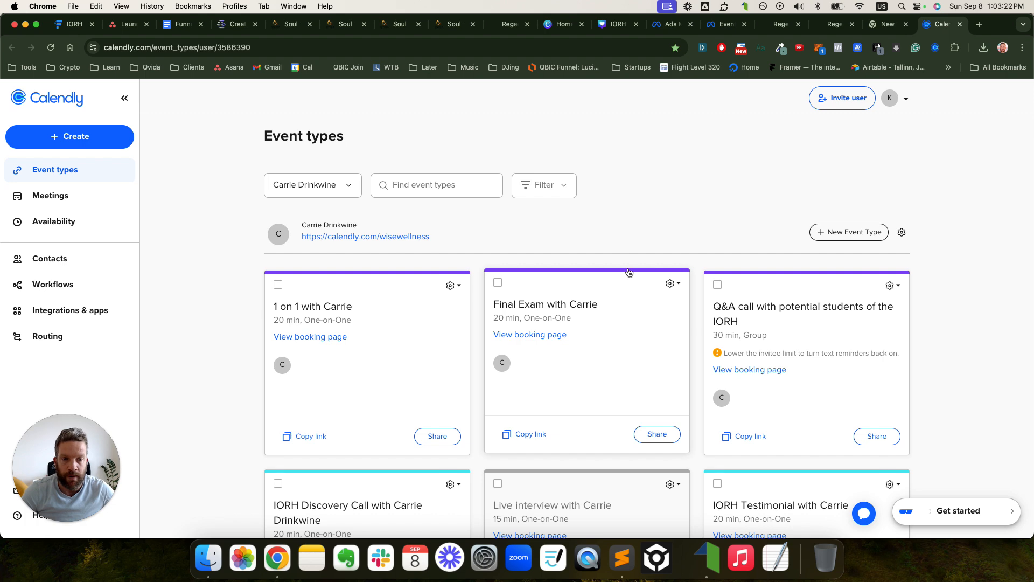
pyautogui.scroll(-4, 369, 329)
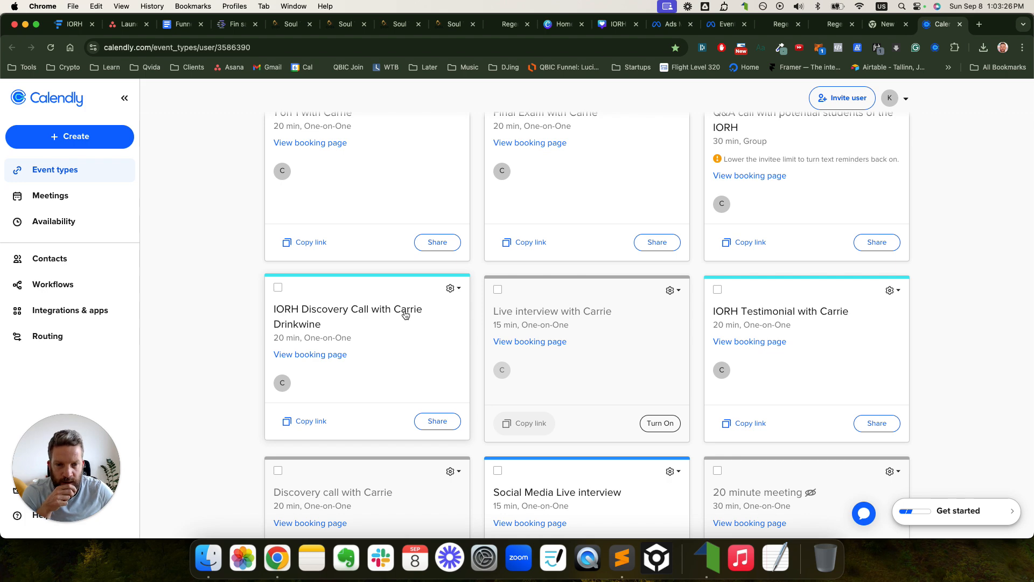
pyautogui.scroll(2, 407, 315)
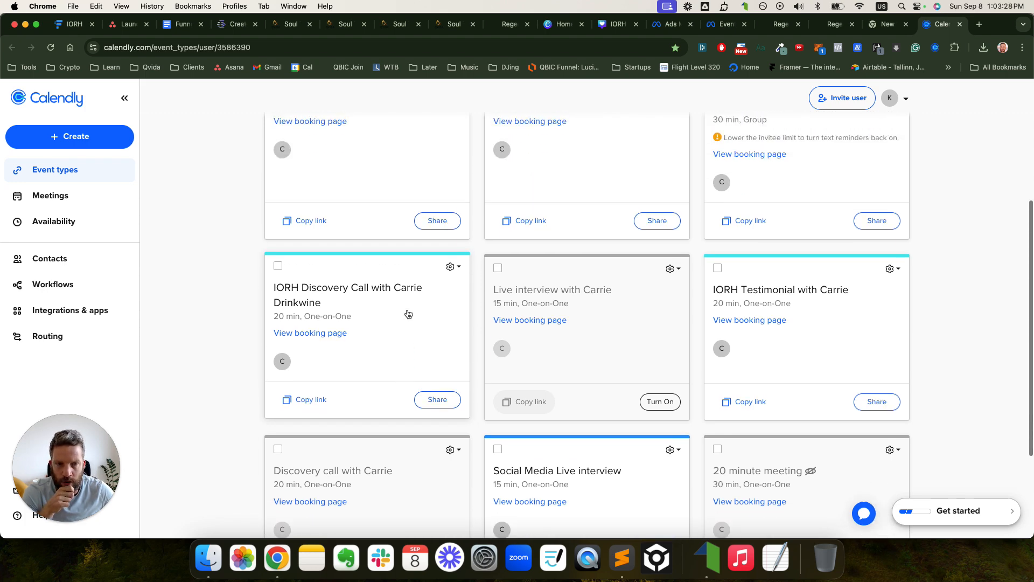
pyautogui.scroll(2, 409, 314)
pyautogui.scroll(-1, 408, 312)
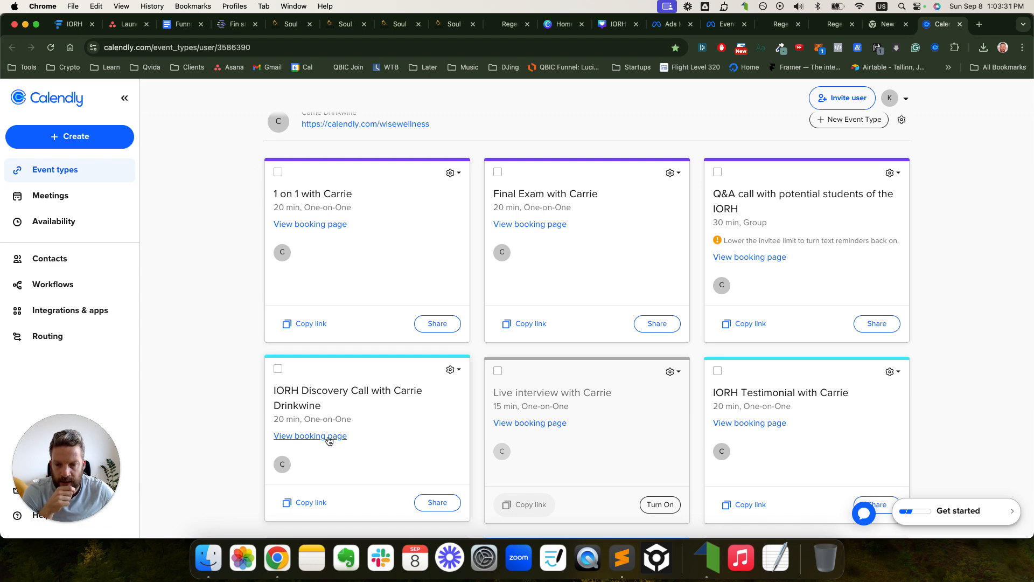
pyautogui.rightClick(371, 392)
pyautogui.click(320, 395)
pyautogui.click(452, 371)
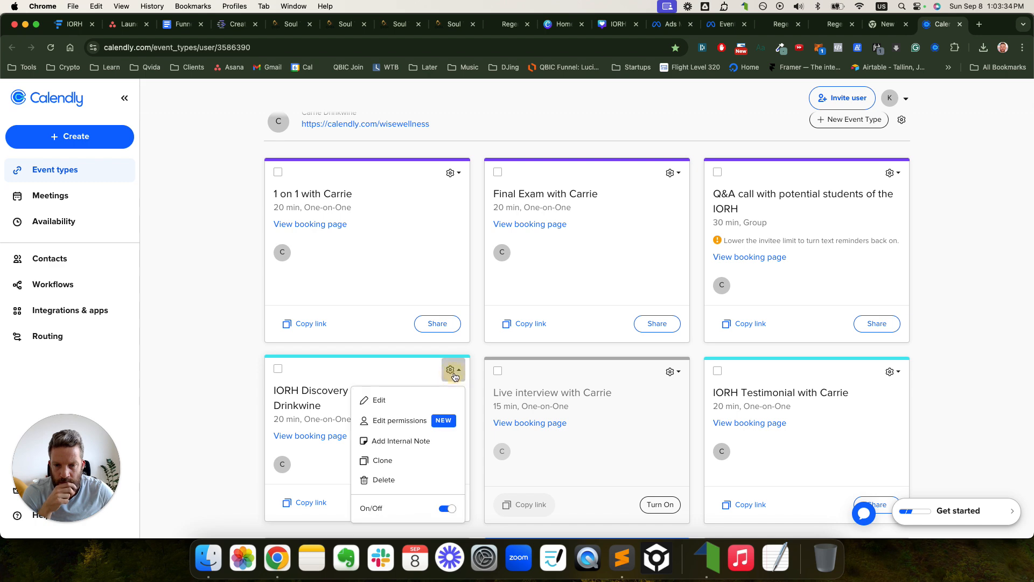
pyautogui.click(379, 400)
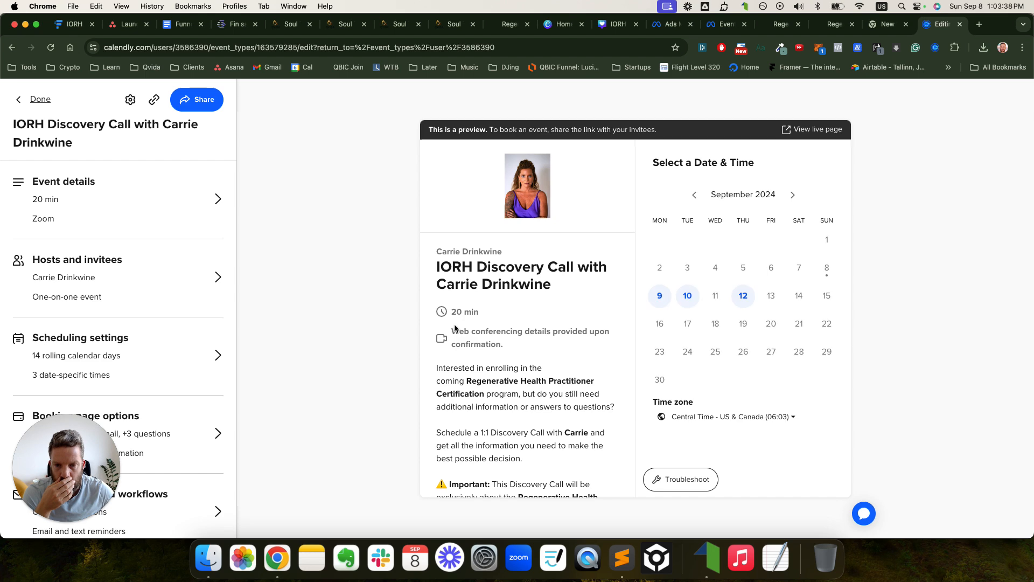
# - Look over Notifications and workflows, then return to the event type summary
pyautogui.scroll(-1, 152, 319)
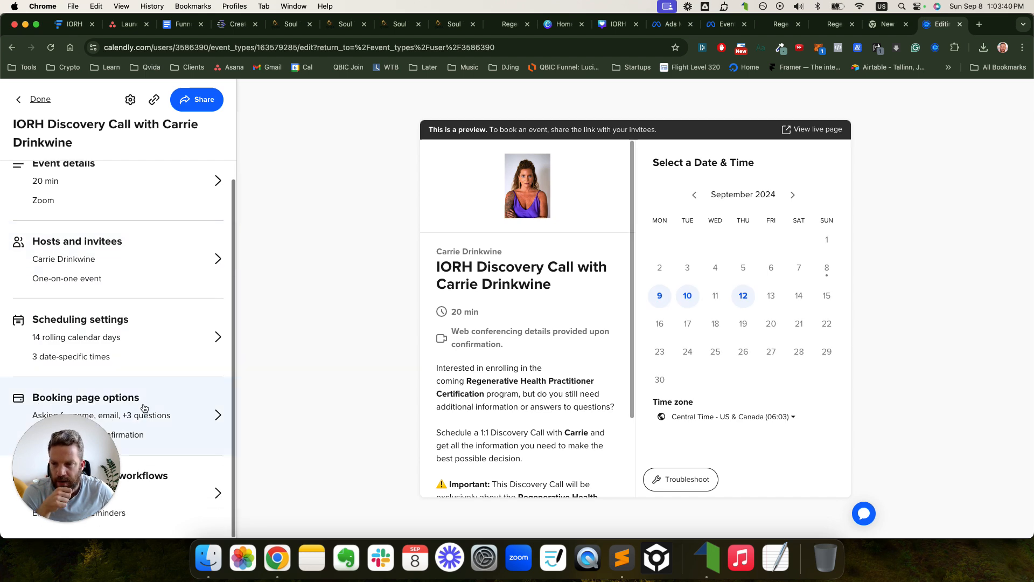
pyautogui.click(123, 485)
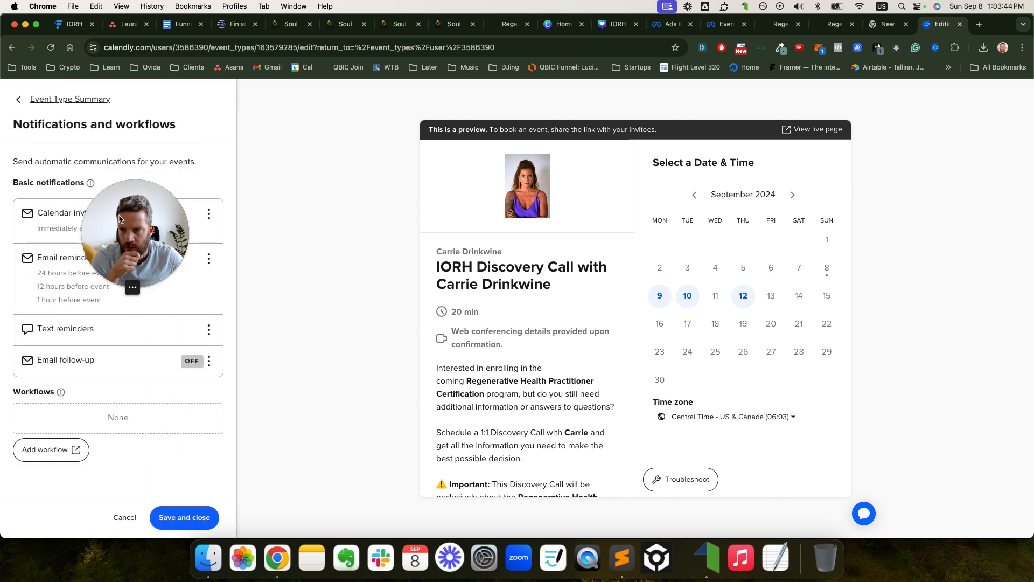
pyautogui.moveTo(121, 215); pyautogui.dragTo(179, 194)
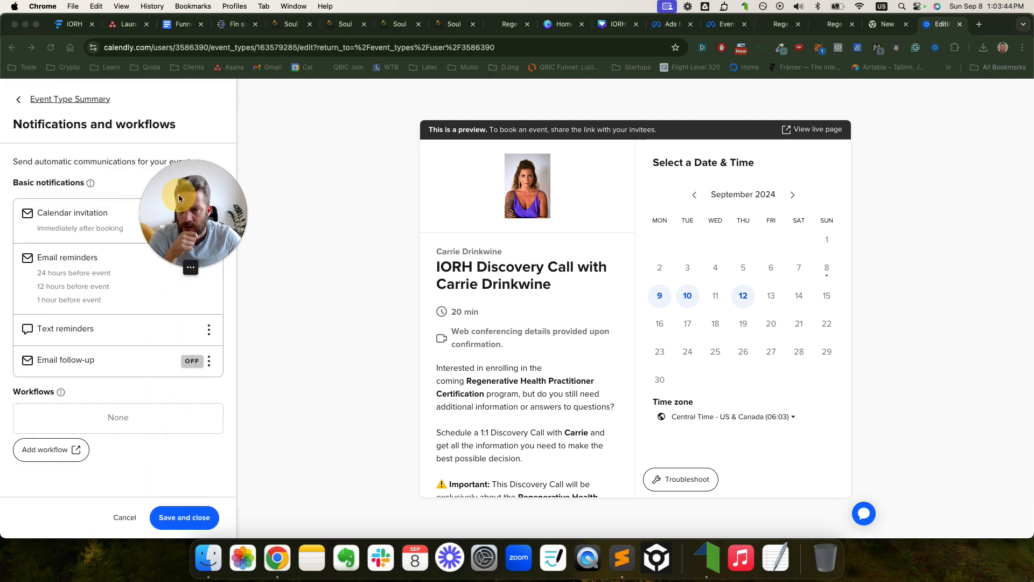
pyautogui.click(18, 101)
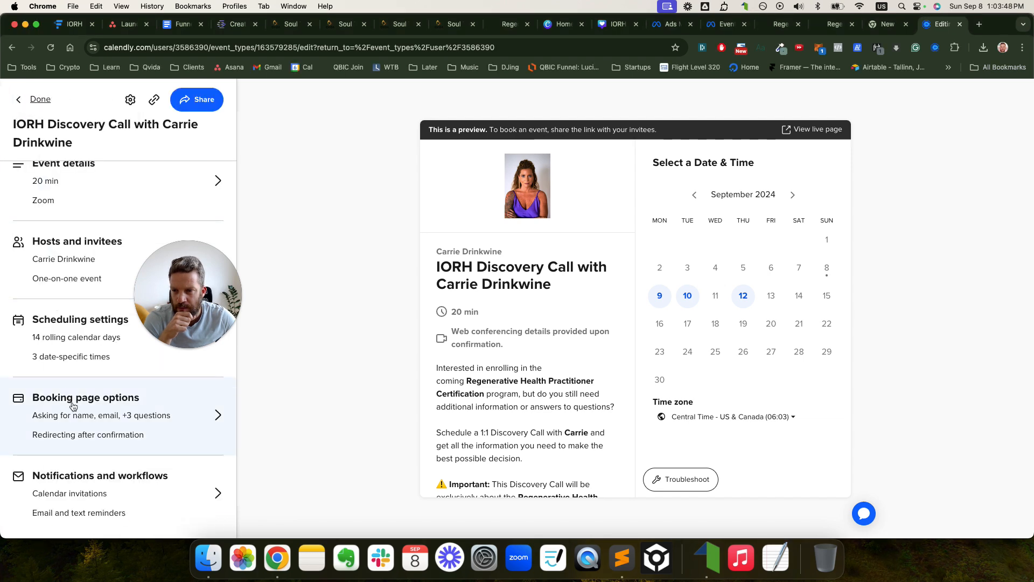
# - Paste the After Schedule page URL into the Discovery Call's Redirect URL
pyautogui.click(74, 404)
pyautogui.scroll(-10, 80, 378)
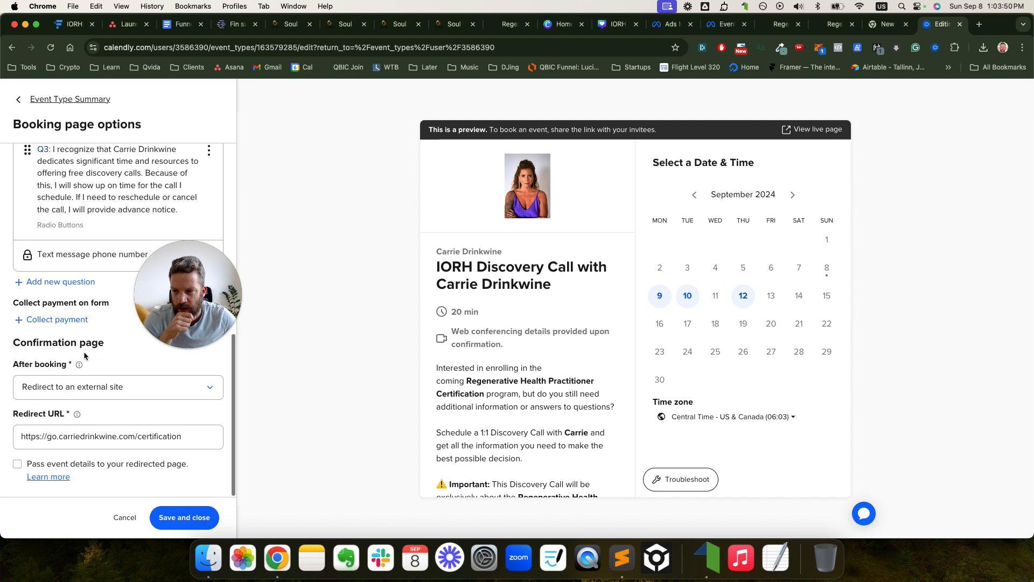
pyautogui.tripleClick(70, 435)
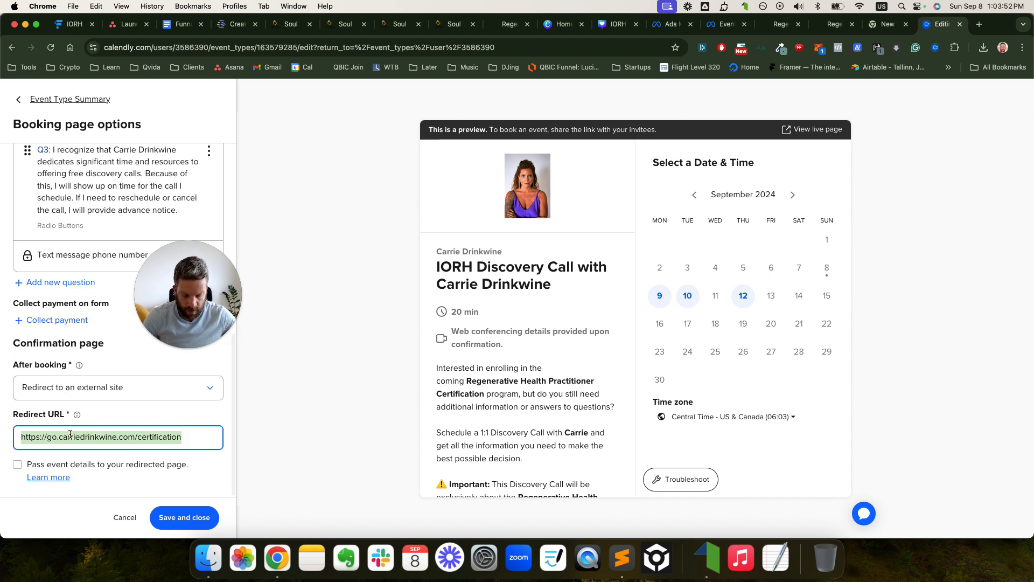
pyautogui.press('super+v')
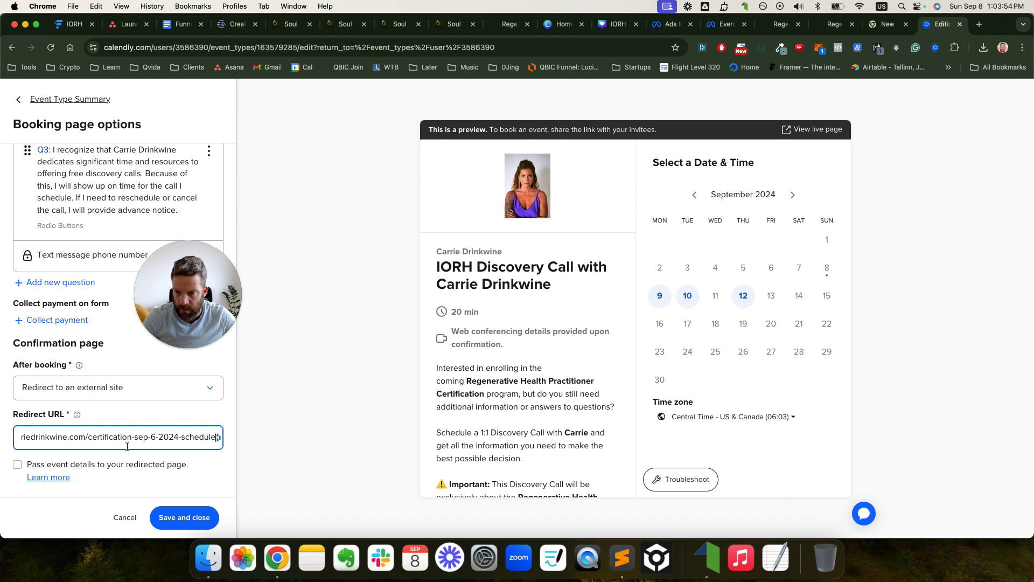
pyautogui.moveTo(138, 440); pyautogui.dragTo(243, 439)
pyautogui.click(70, 441)
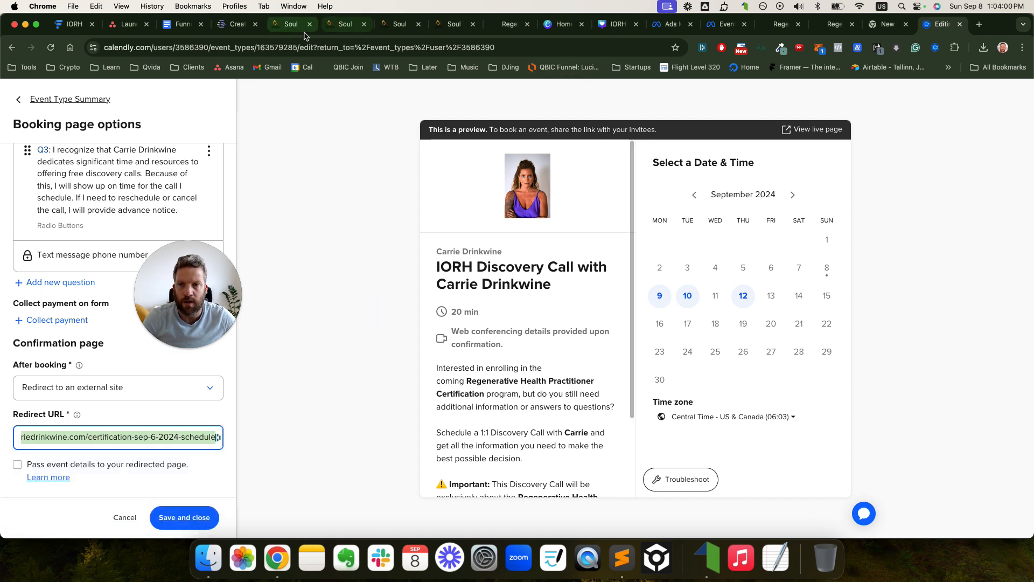
# - Recheck the schedule page address in the funnel's After Opt In and After Schedule steps
pyautogui.click(290, 24)
pyautogui.click(311, 431)
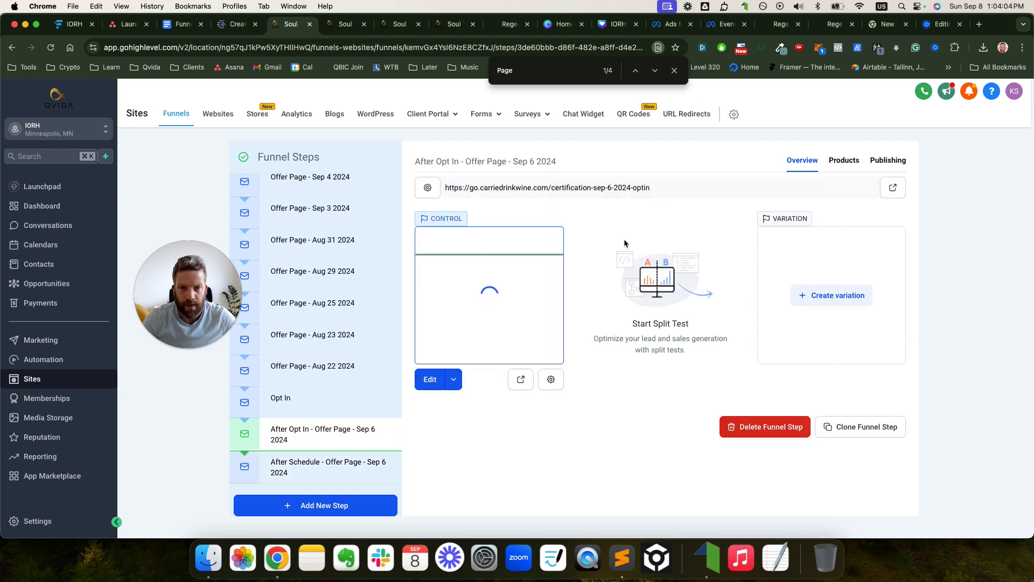
pyautogui.click(432, 52)
pyautogui.press('super+v')
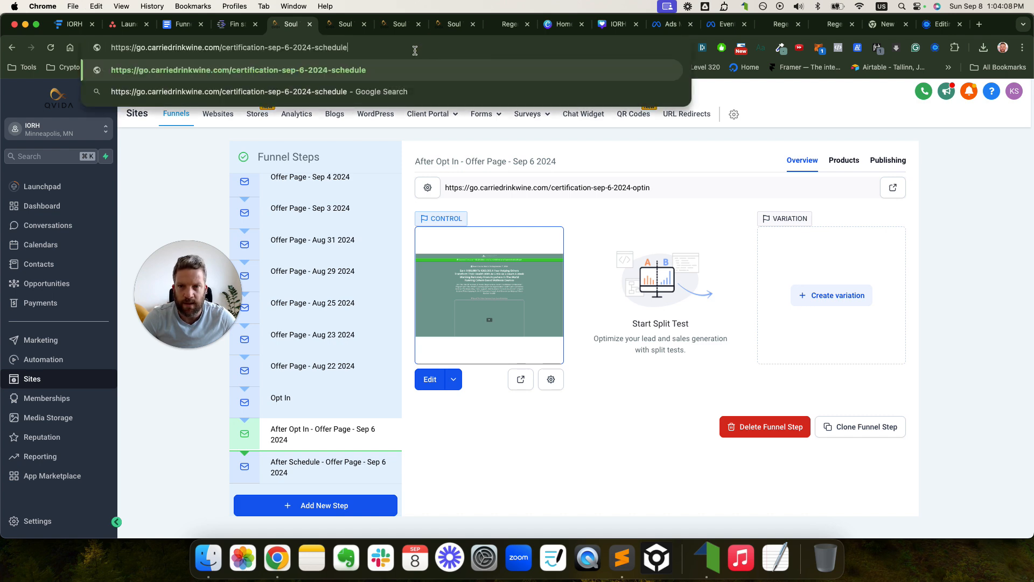
pyautogui.click(311, 466)
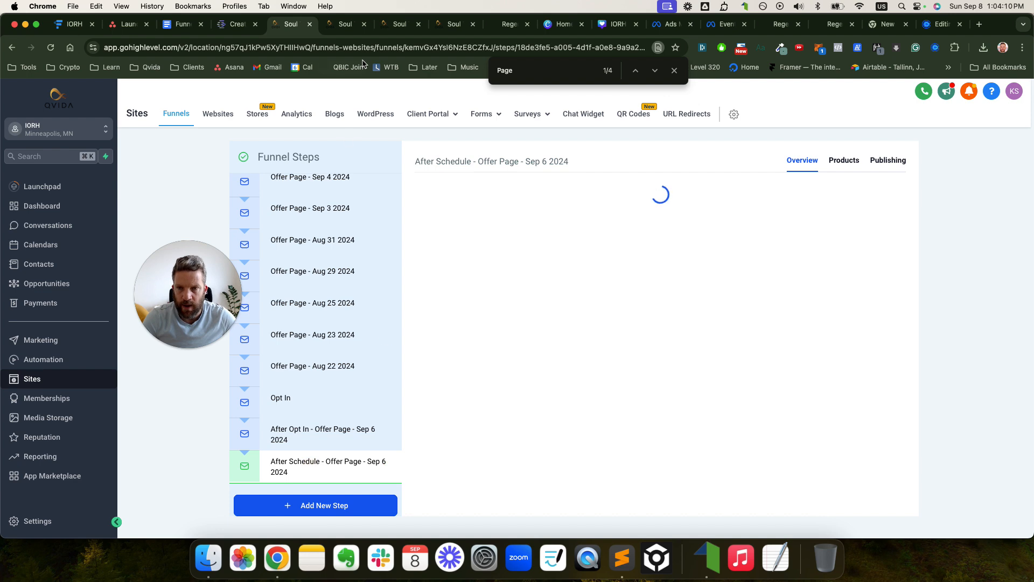
# - Set the redirect to the schedule page, save the booking options, and close the Calendly tab
pyautogui.click(940, 26)
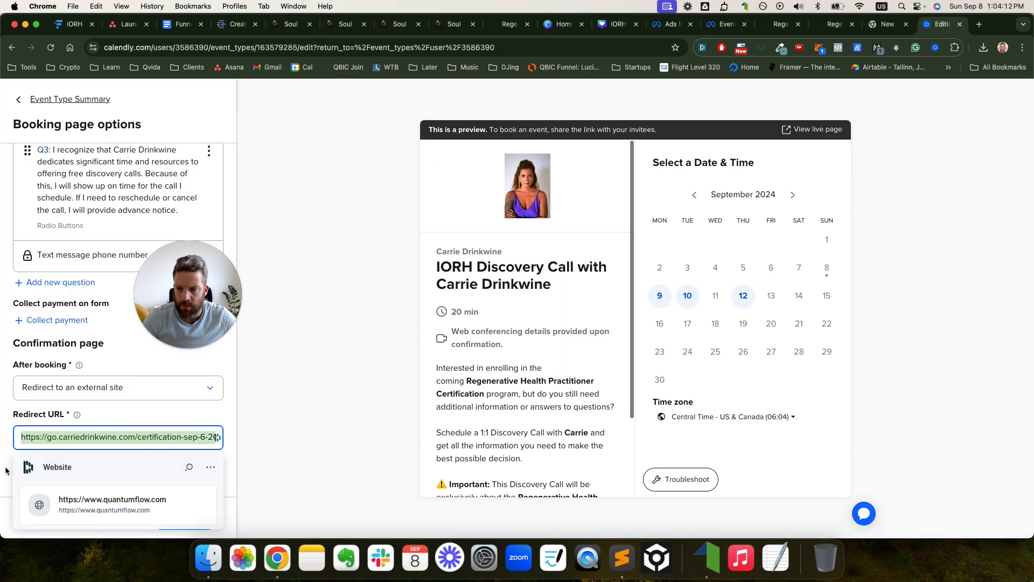
pyautogui.press('super+v')
pyautogui.click(290, 439)
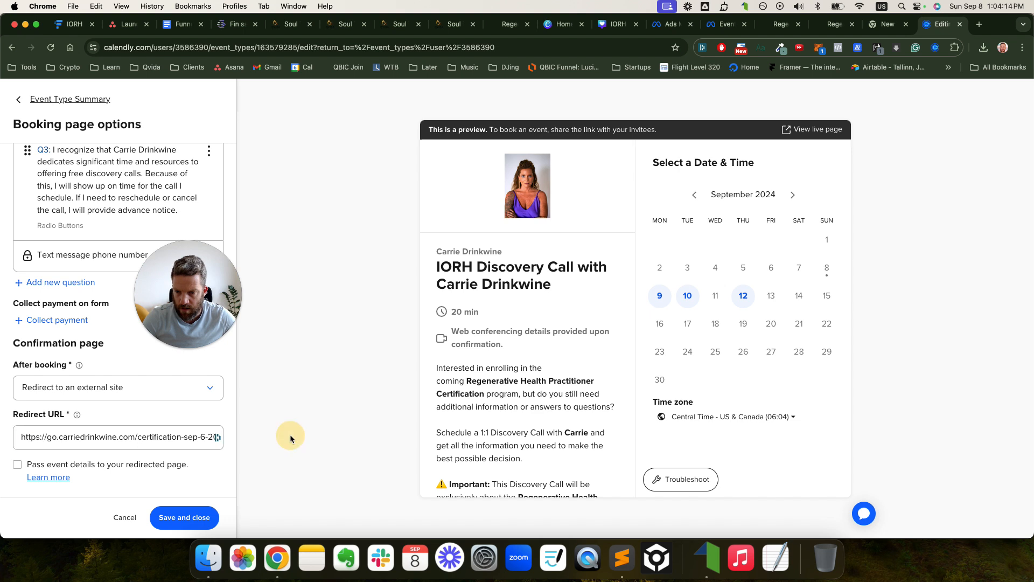
pyautogui.click(189, 520)
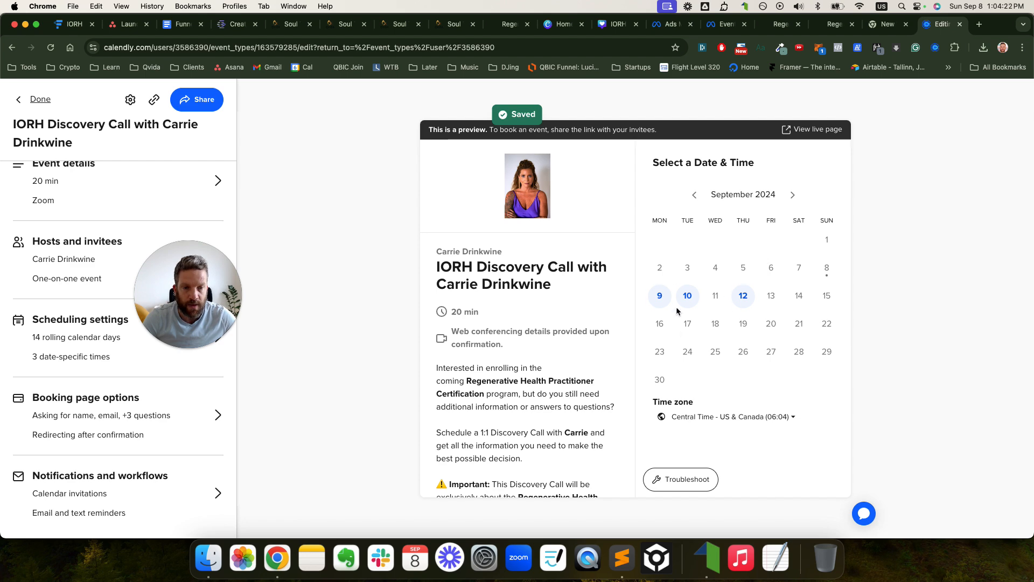
pyautogui.click(960, 24)
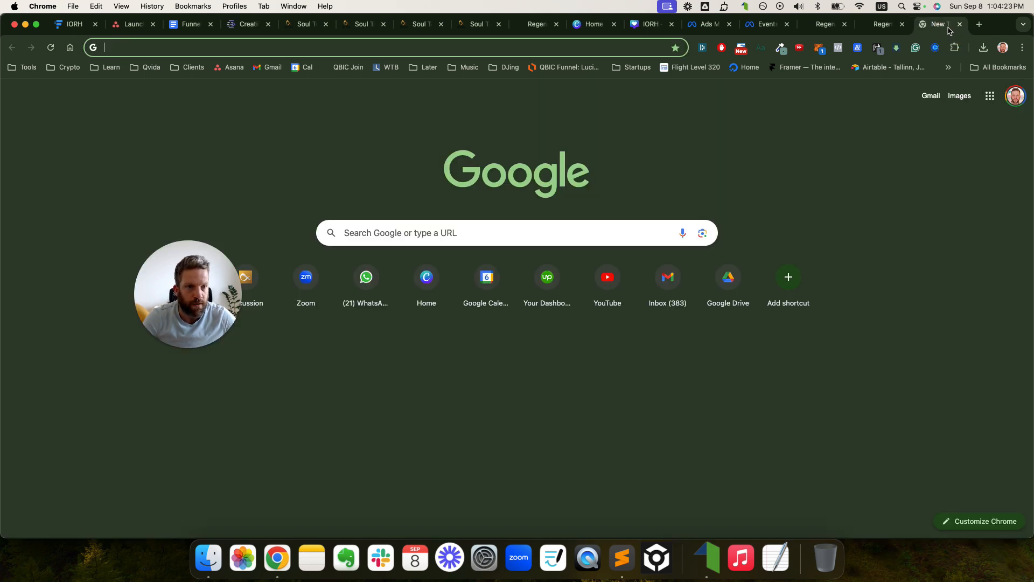
# - Load the certification-sep-6-2024-schedule page and verify PageView and Schedule events in Meta Pixel Helper
pyautogui.click(344, 50)
pyautogui.write('https://go.carriedrinkwine.com/certification-sep-6-2024-schedule')
pyautogui.press('Return')
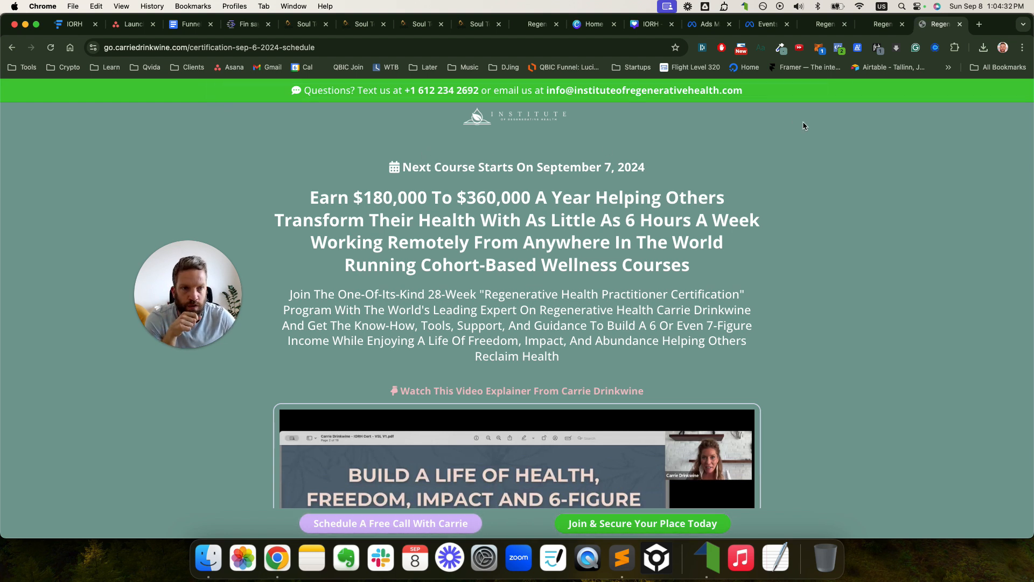
pyautogui.click(839, 48)
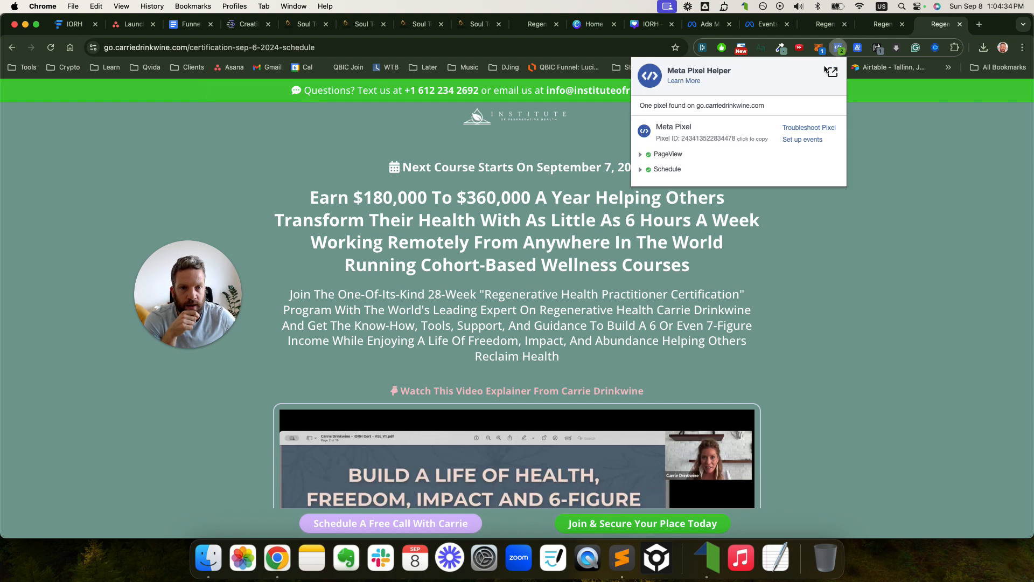
pyautogui.click(655, 173)
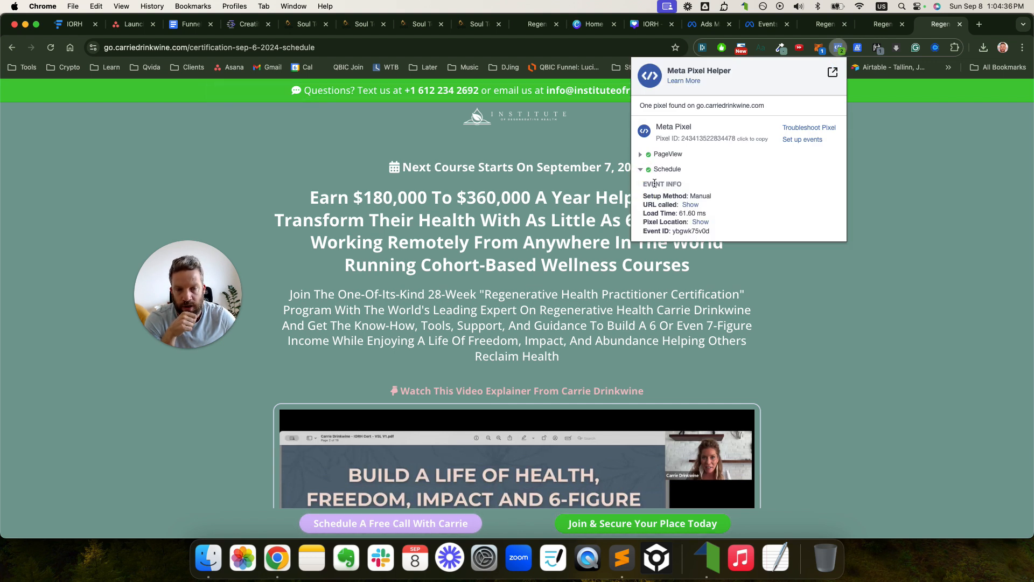
pyautogui.click(641, 172)
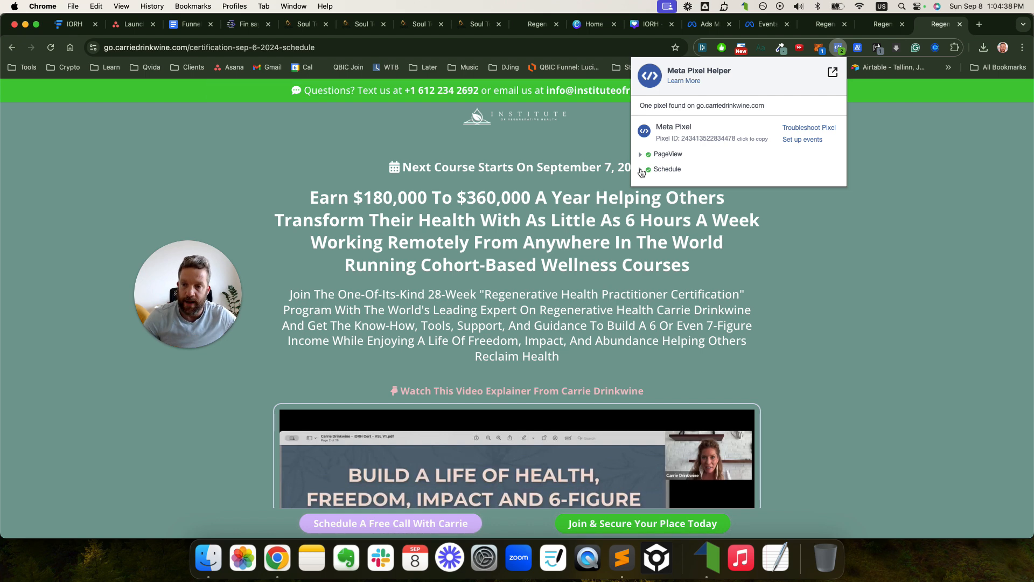
pyautogui.click(641, 172)
pyautogui.click(641, 171)
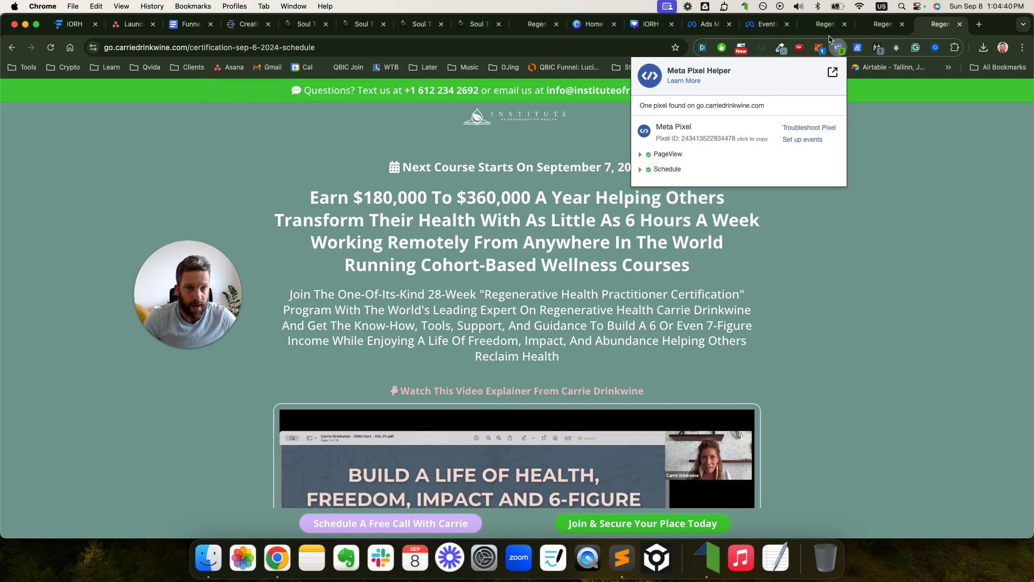
pyautogui.click(711, 24)
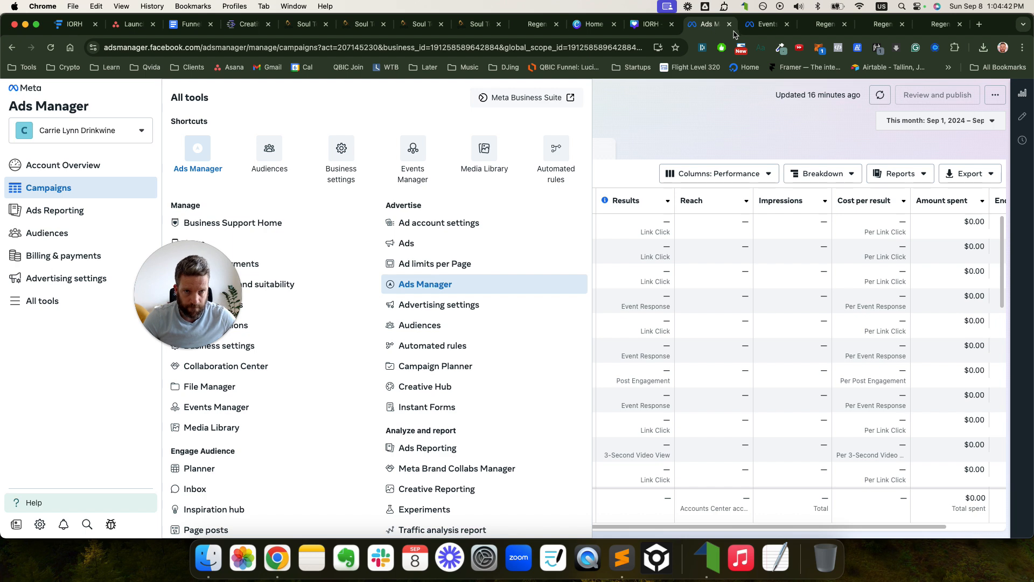
# - Clear Test events activity, open the schedule page as the test website, and check received events
pyautogui.click(757, 30)
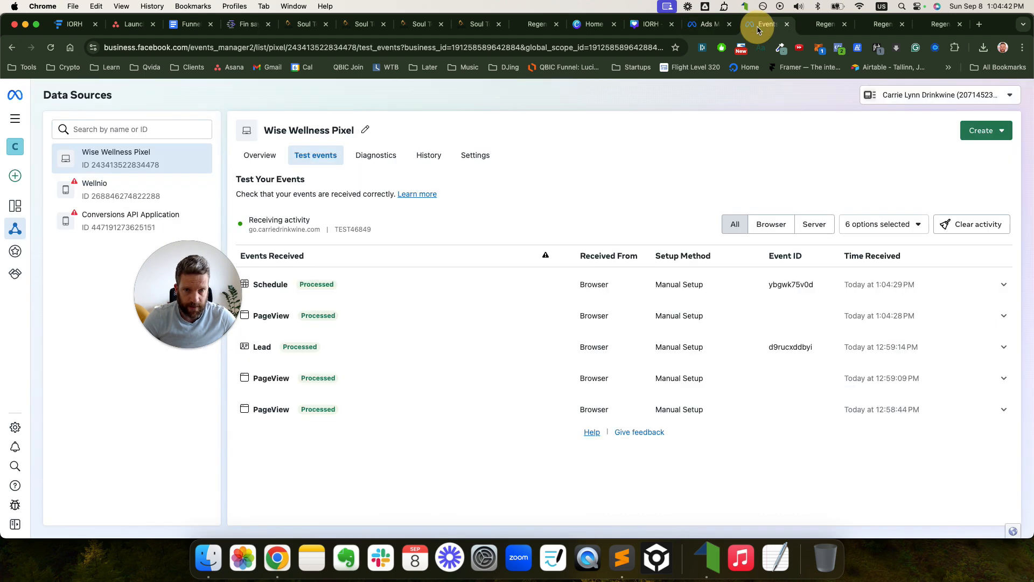
pyautogui.click(951, 235)
pyautogui.click(650, 275)
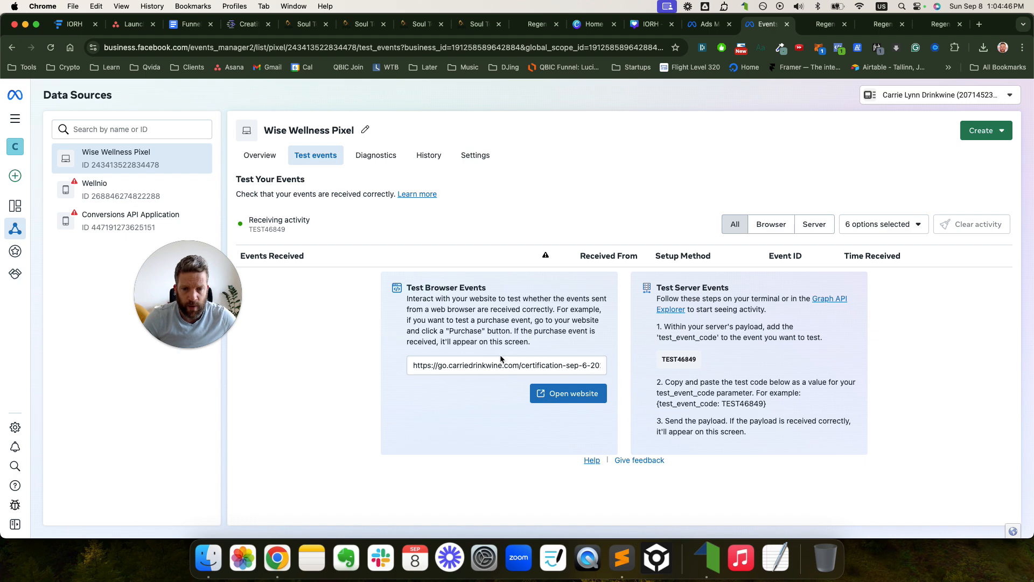
pyautogui.press('super+a')
pyautogui.press('super+x')
pyautogui.press('super+v')
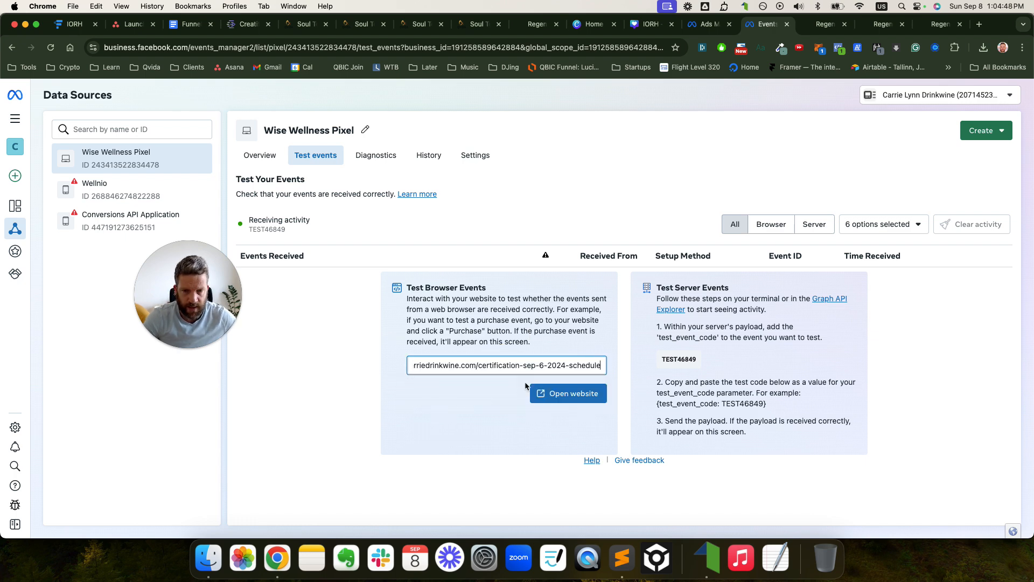
pyautogui.click(570, 394)
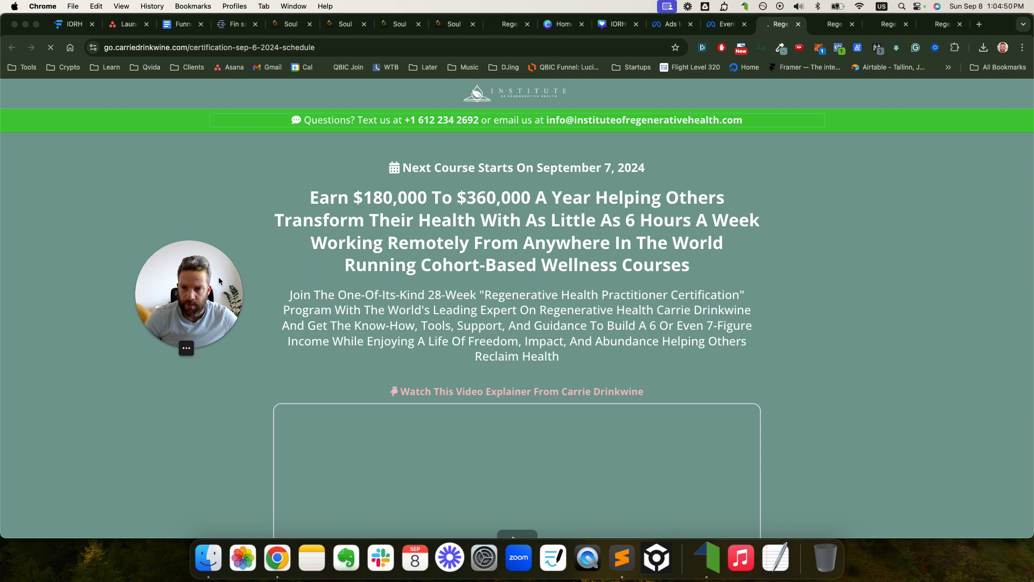
pyautogui.click(722, 25)
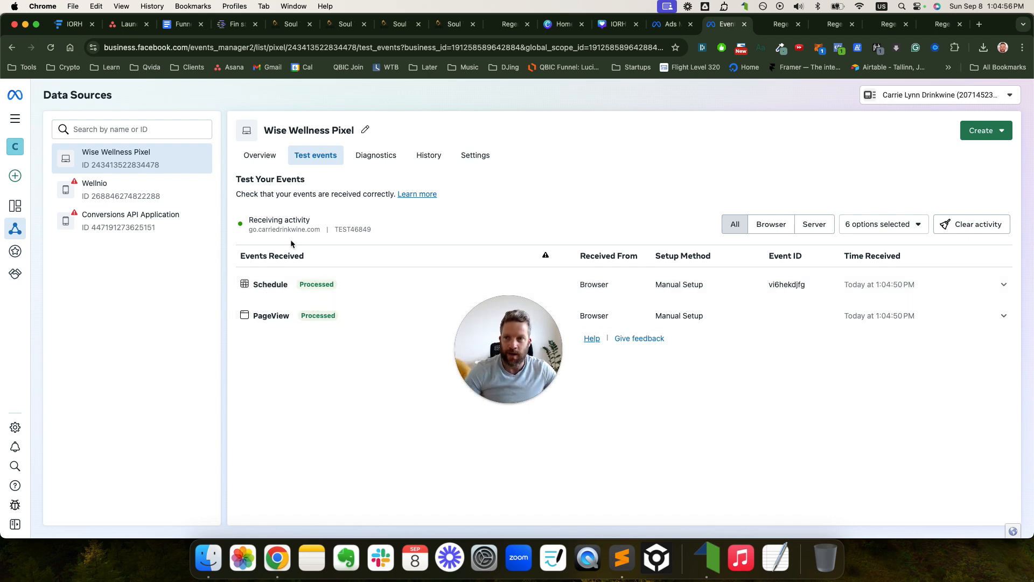
pyautogui.click(127, 24)
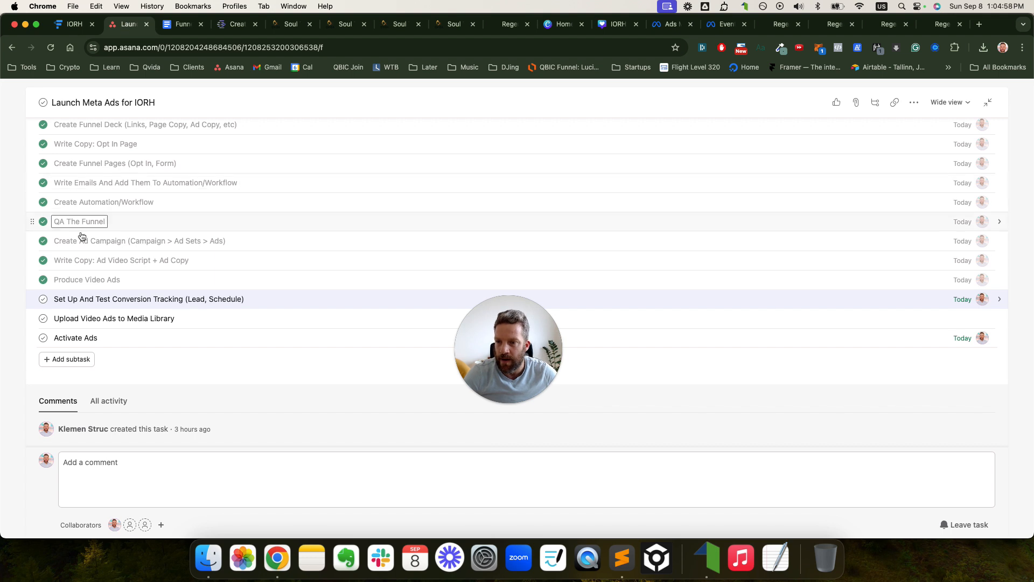
# - Check off 'Set Up And Test Conversion Tracking' and 'Upload Video Ads to Media Library'
pyautogui.click(43, 299)
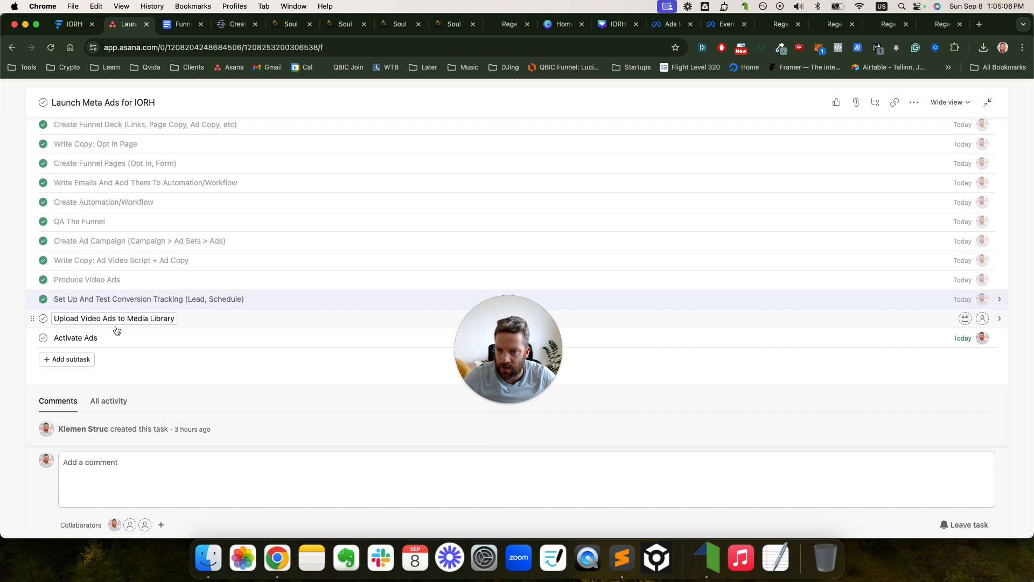
pyautogui.click(43, 319)
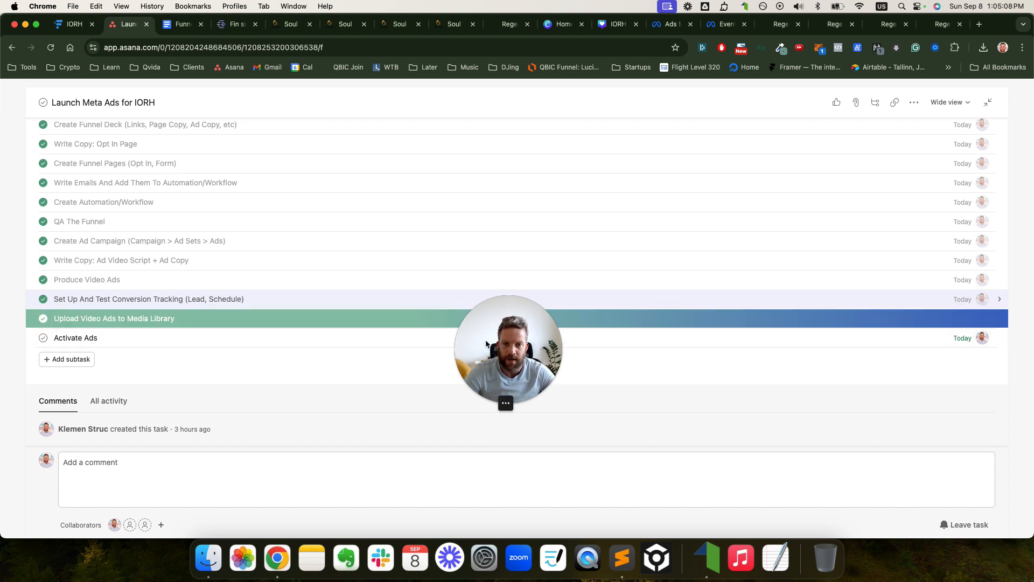
pyautogui.moveTo(486, 344); pyautogui.dragTo(2, 512)
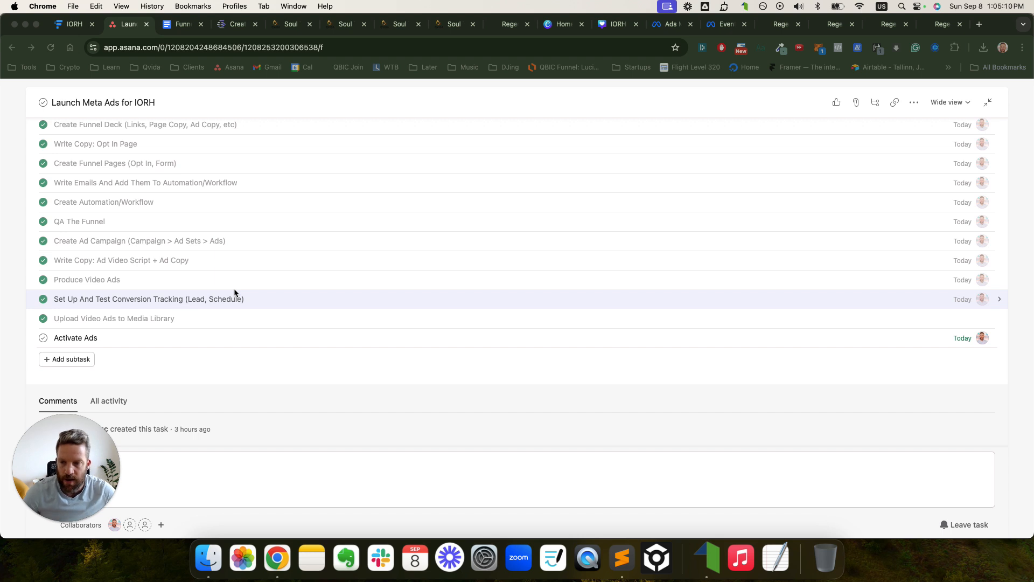
pyautogui.click(783, 30)
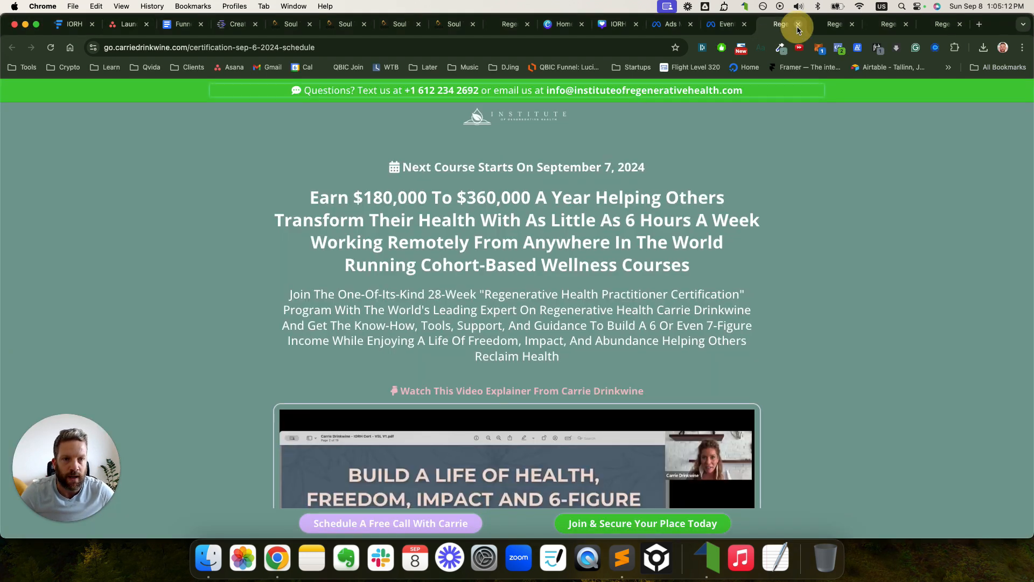
# - Close the four extra certification page tabs
pyautogui.click(798, 27)
pyautogui.click(798, 26)
pyautogui.click(799, 24)
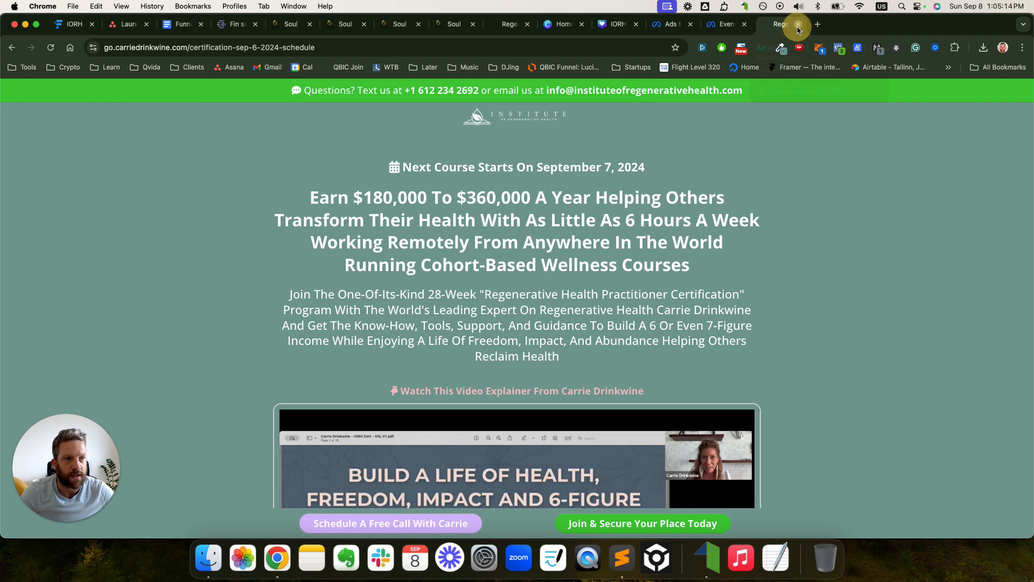
pyautogui.click(798, 24)
# - Start a new Leads campaign with manual setup, then bring up the Funnel Deck document
pyautogui.click(717, 24)
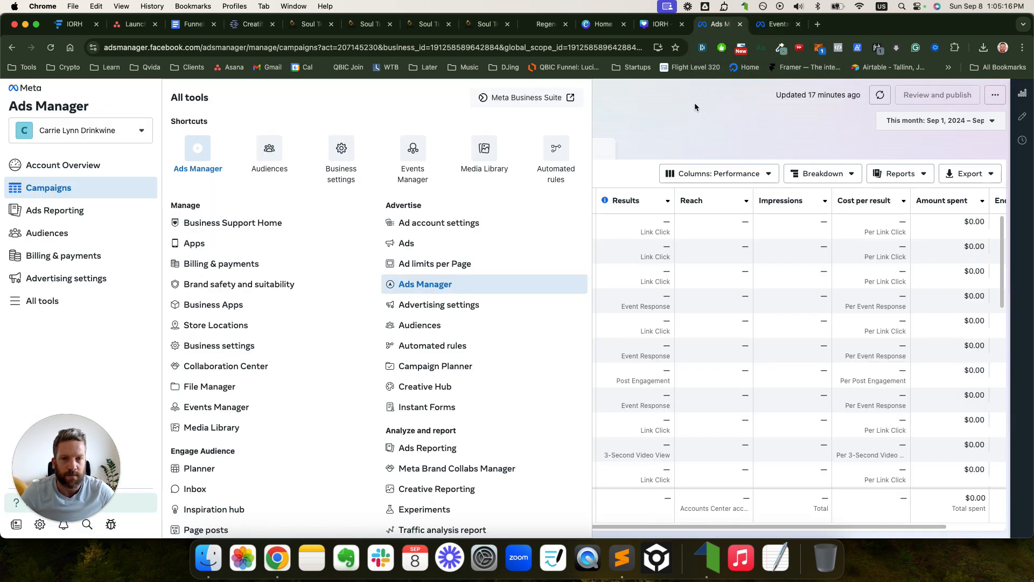
pyautogui.click(652, 113)
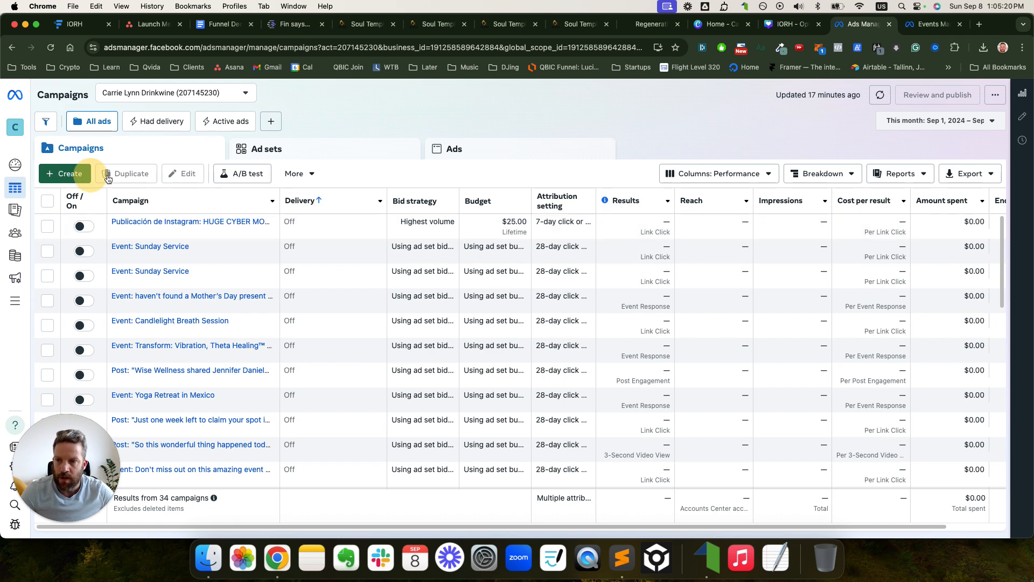
pyautogui.click(87, 174)
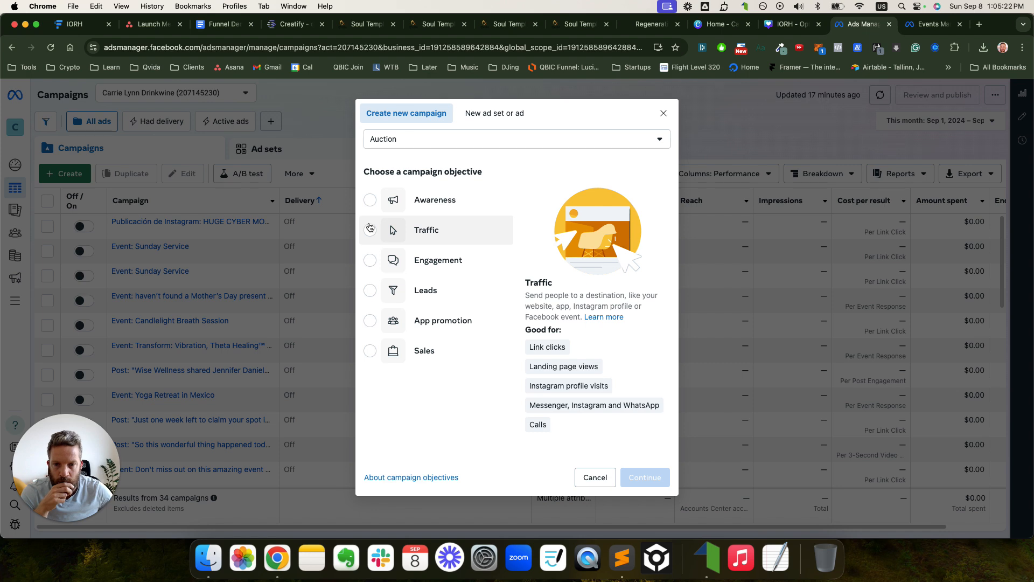
pyautogui.click(381, 292)
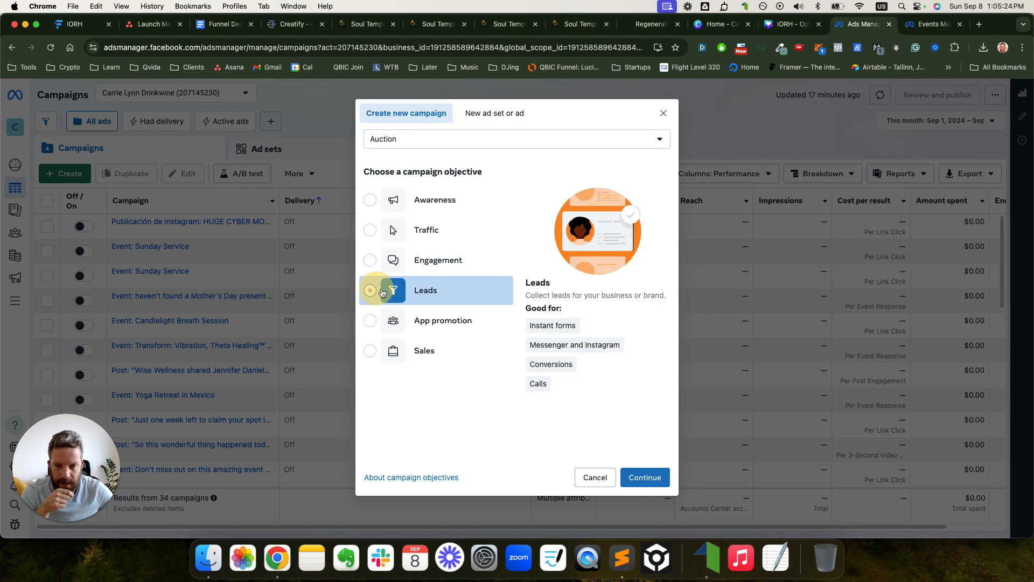
pyautogui.click(640, 478)
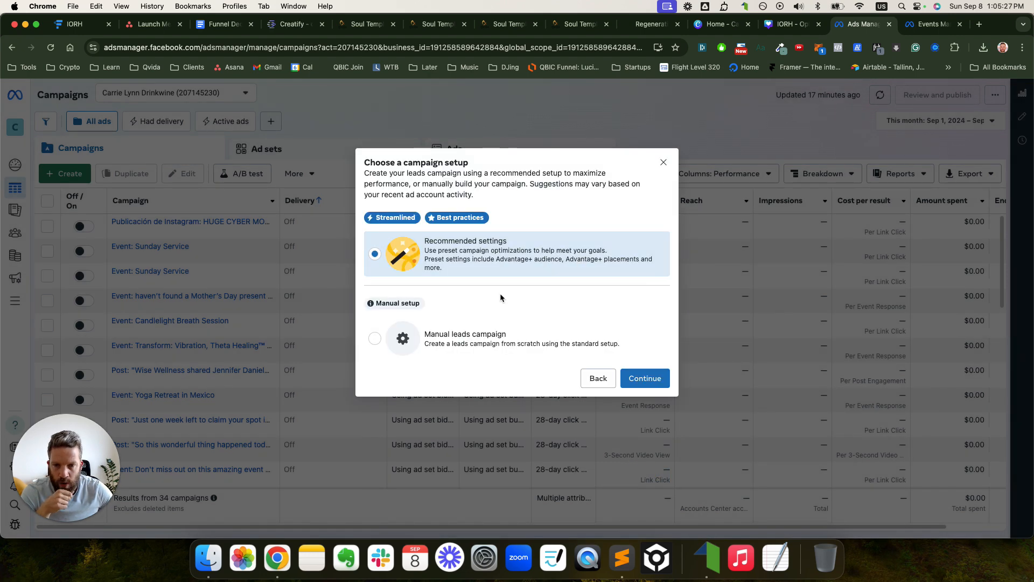
pyautogui.click(491, 338)
pyautogui.click(641, 376)
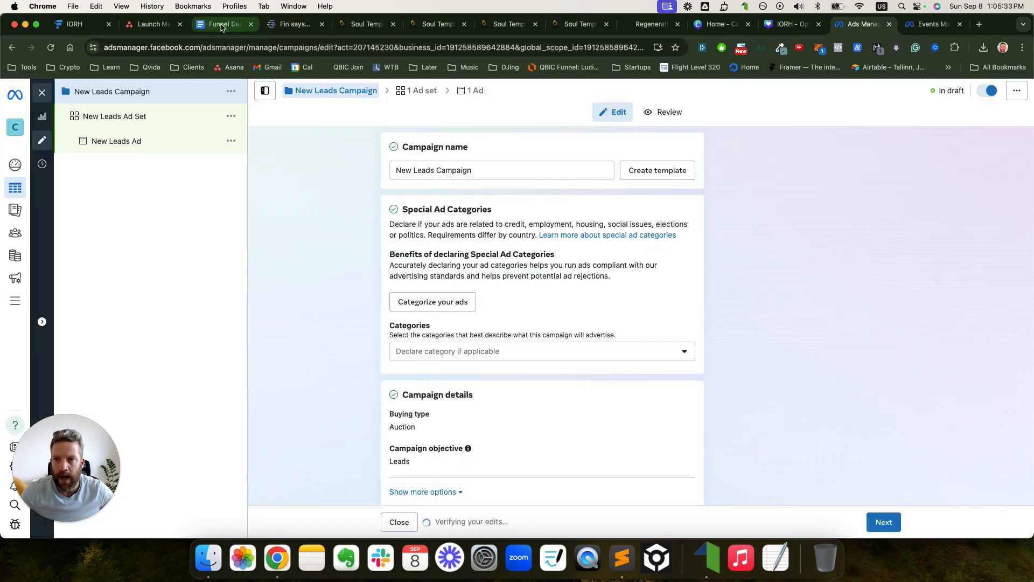
pyautogui.click(222, 27)
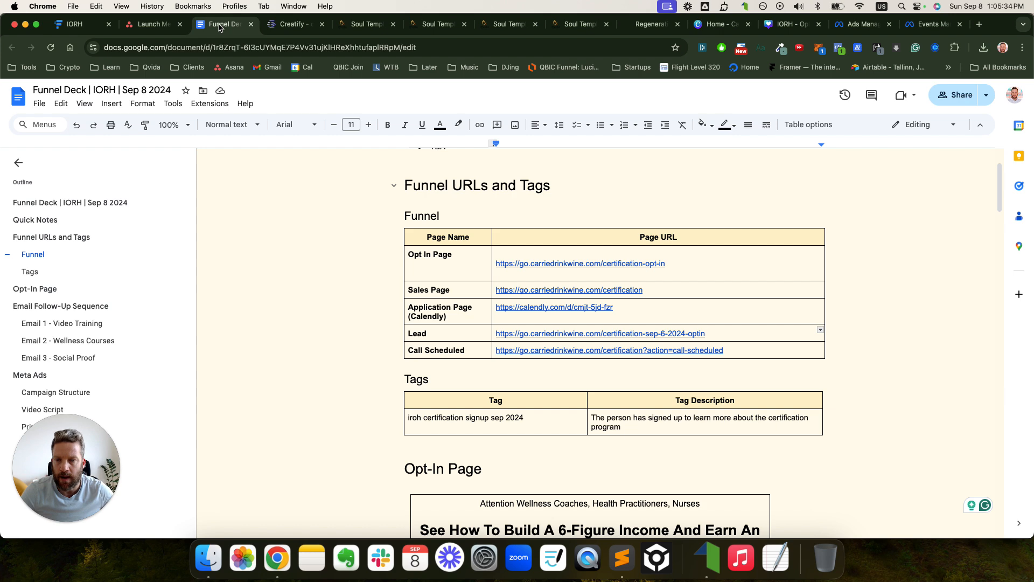
# - Give Funnel Deck its own window and close the Creatify, funnel, Regenerative, Canva and opt-in tabs
pyautogui.moveTo(220, 28); pyautogui.dragTo(426, 133)
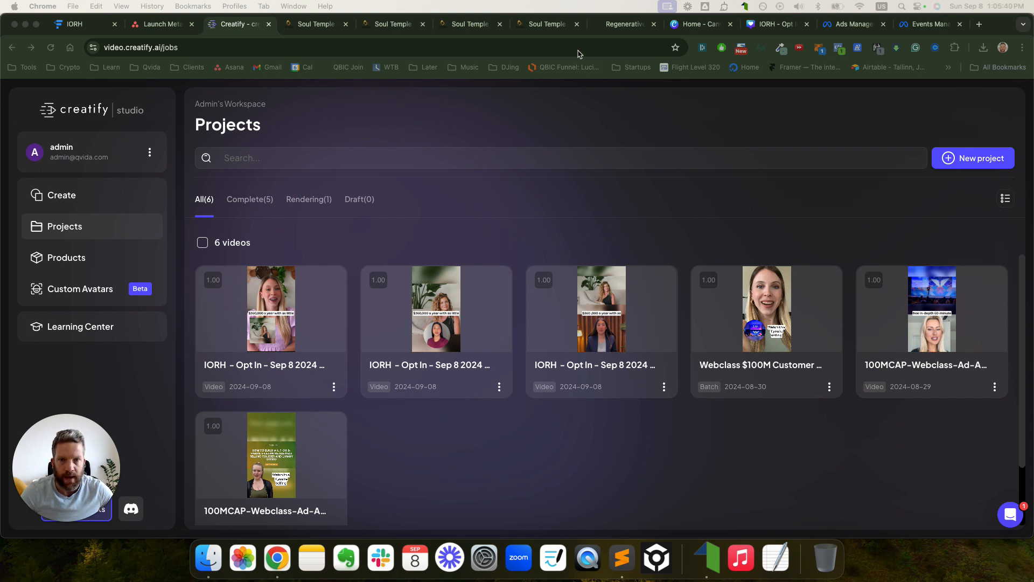
pyautogui.click(269, 24)
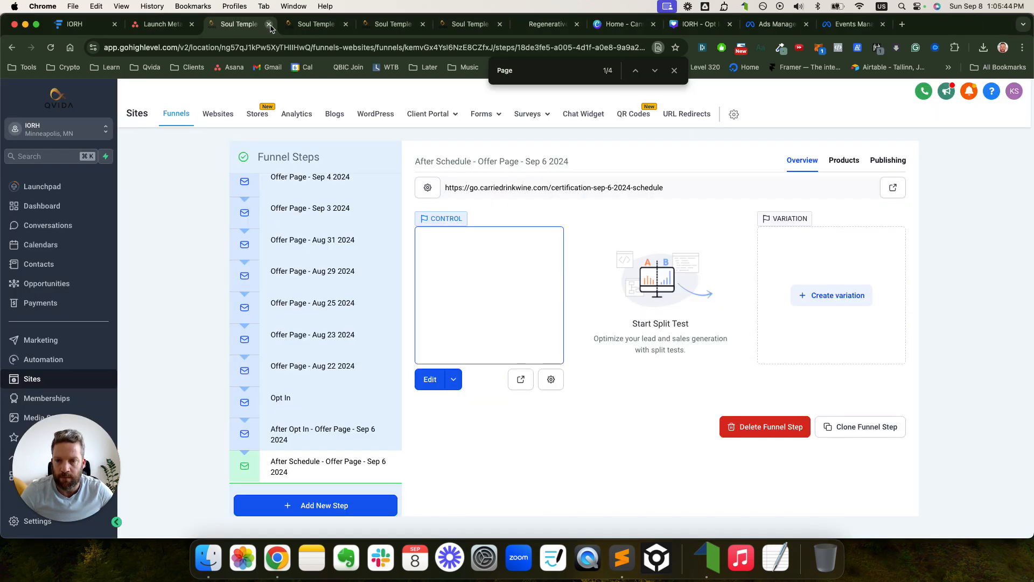
pyautogui.click(302, 26)
pyautogui.click(345, 25)
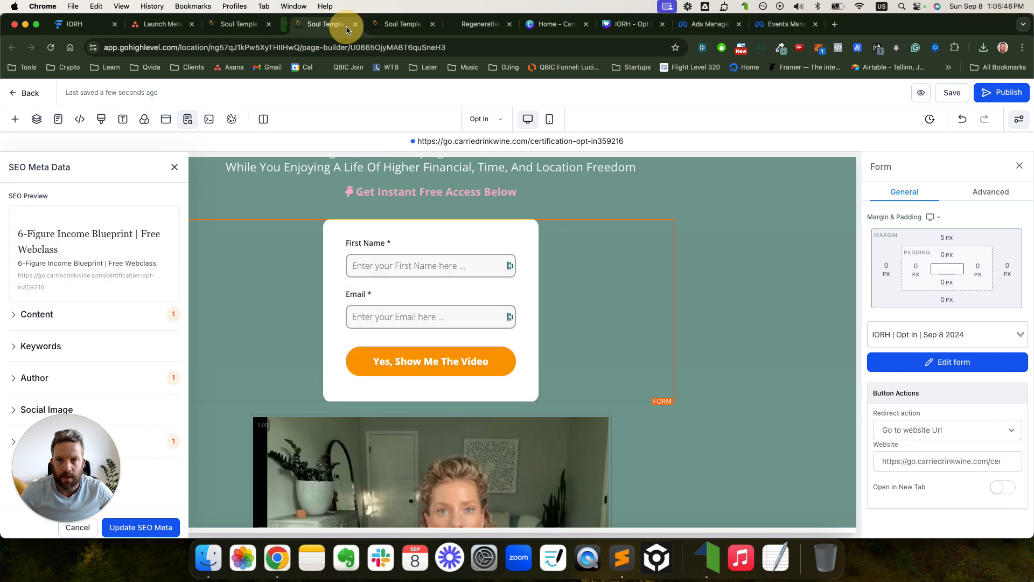
pyautogui.click(346, 24)
pyautogui.click(346, 24)
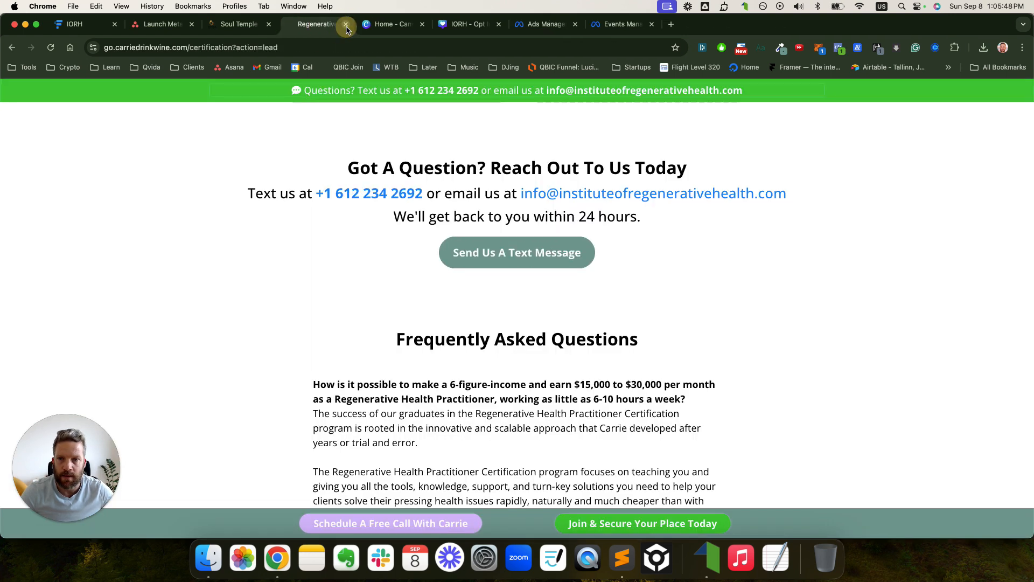
pyautogui.click(346, 24)
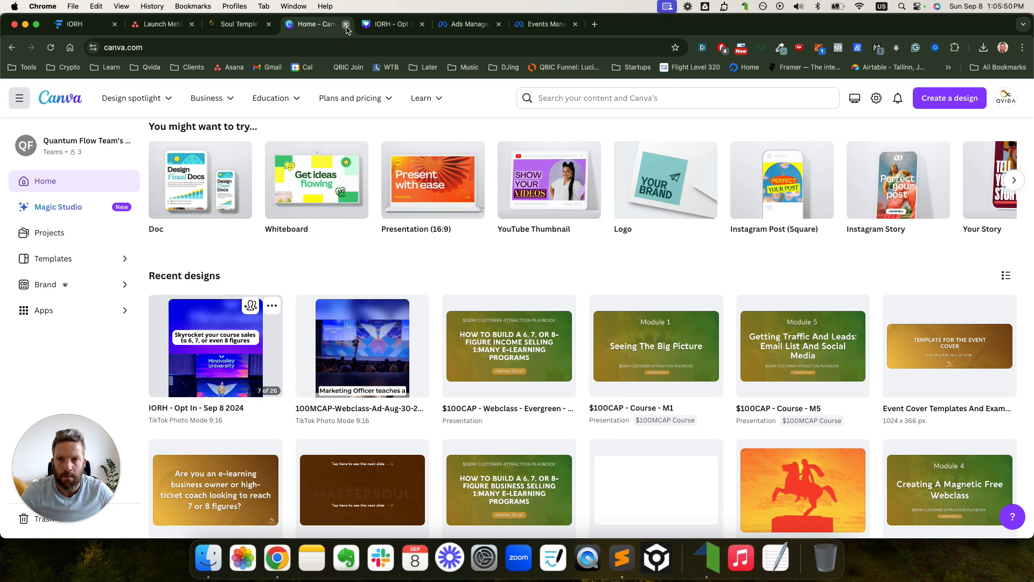
pyautogui.click(346, 25)
pyautogui.click(346, 24)
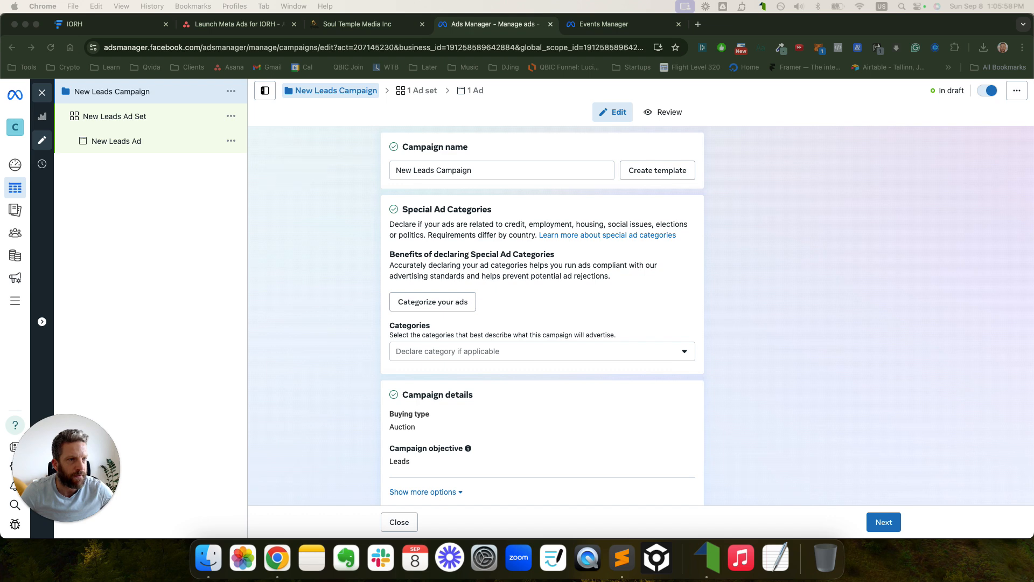
# - Arrange the Funnel Deck and campaign structure document windows alongside Ads Manager
pyautogui.moveTo(373, 162); pyautogui.dragTo(347, 167)
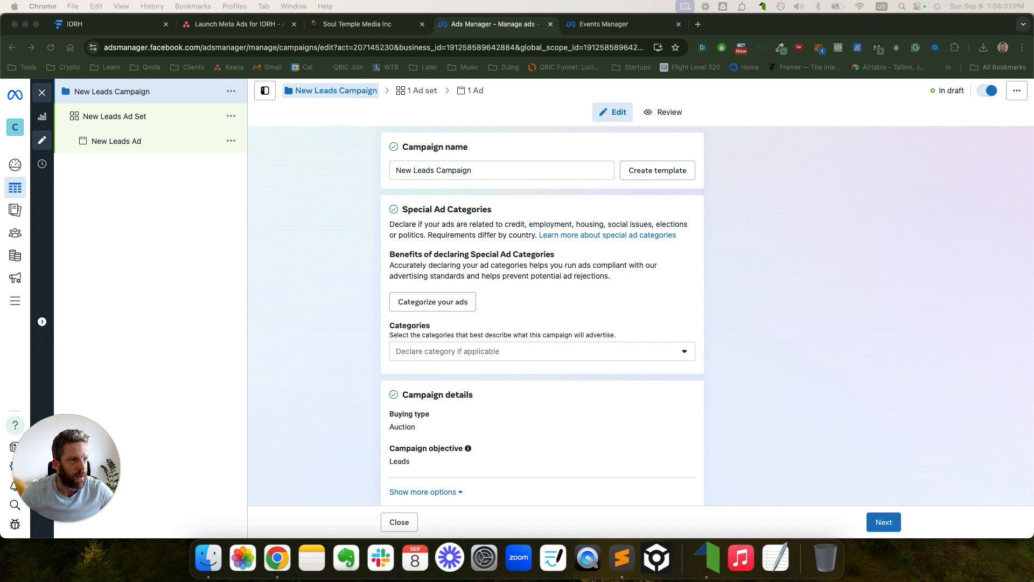
pyautogui.moveTo(663, 89); pyautogui.dragTo(392, 78)
pyautogui.hotkey('ctrl', 'Up')
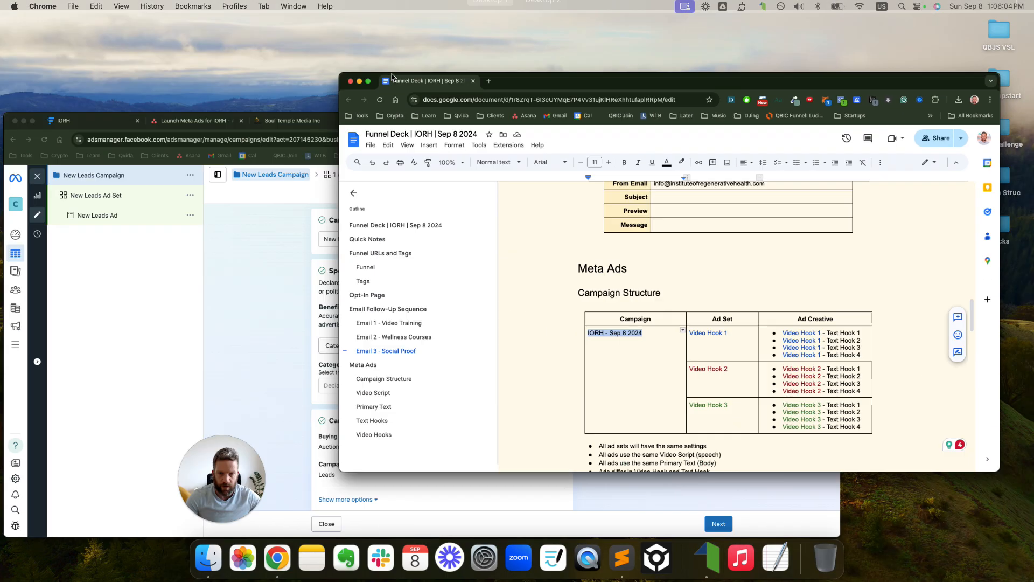
pyautogui.click(409, 370)
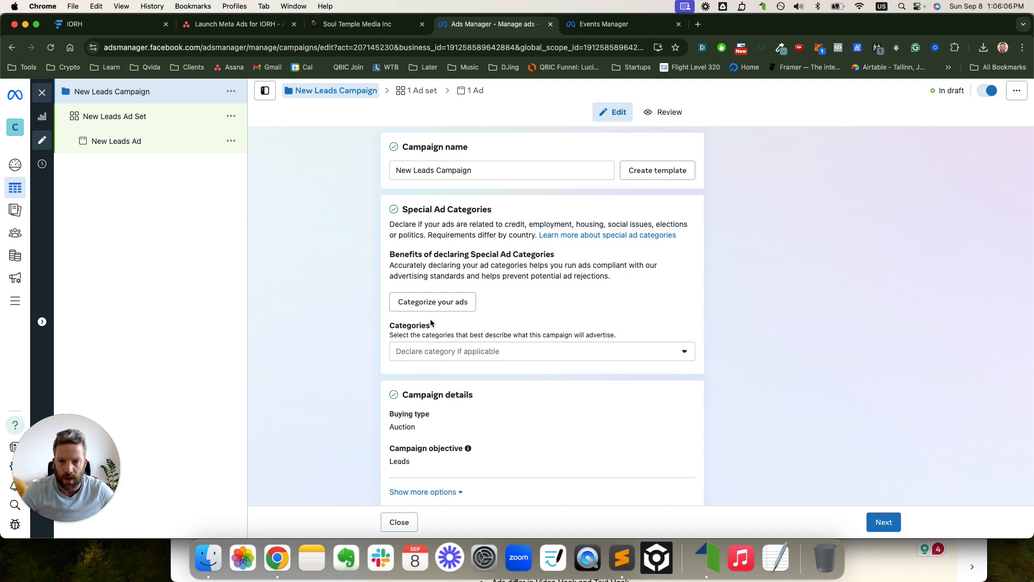
# - Replace the campaign name with 'IORH - Sep 8 2024' and proceed to the ad set
pyautogui.tripleClick(454, 171)
pyautogui.write('IORH - Sep 8 2024')
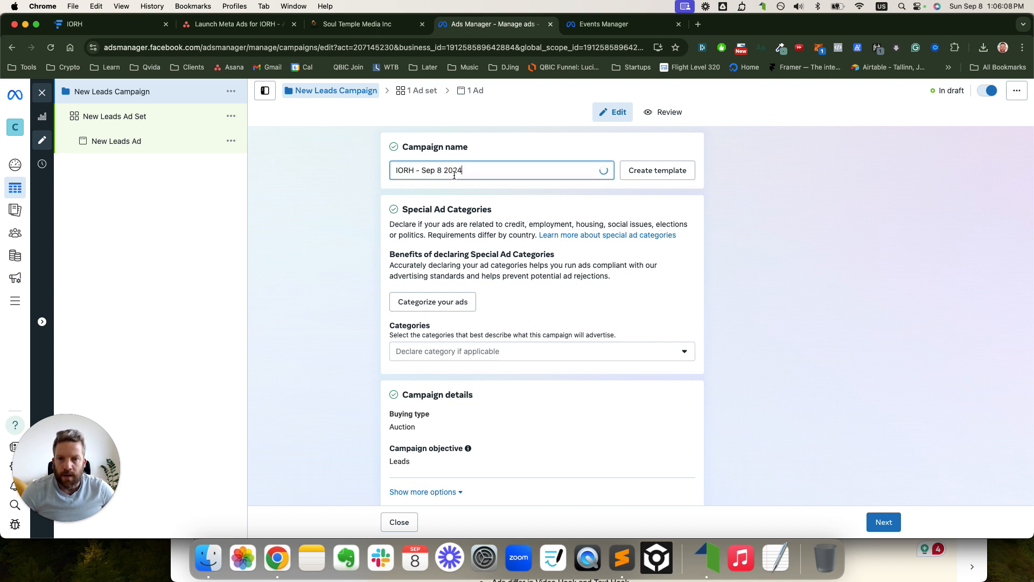
pyautogui.scroll(-5, 546, 253)
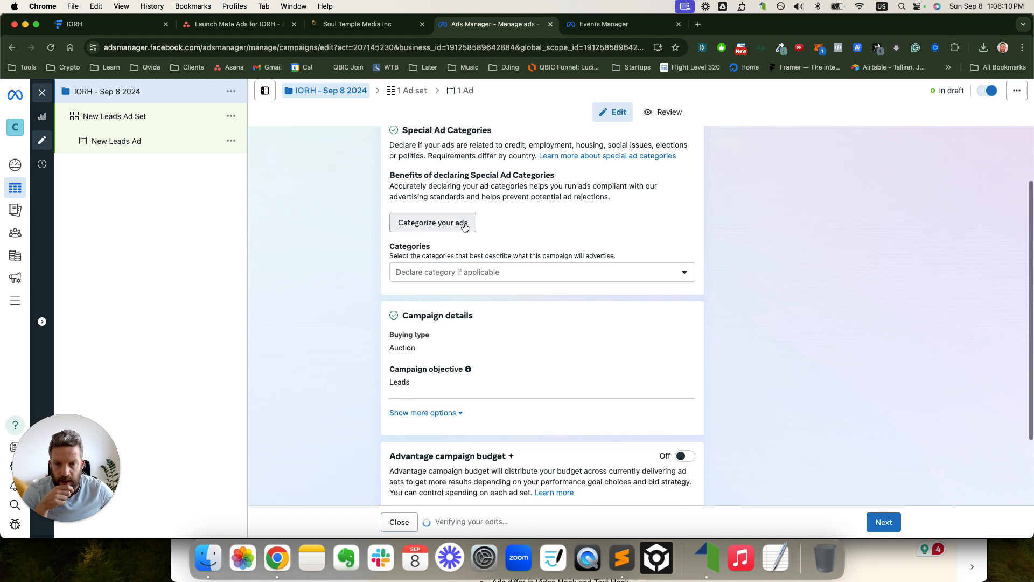
pyautogui.scroll(-1, 548, 220)
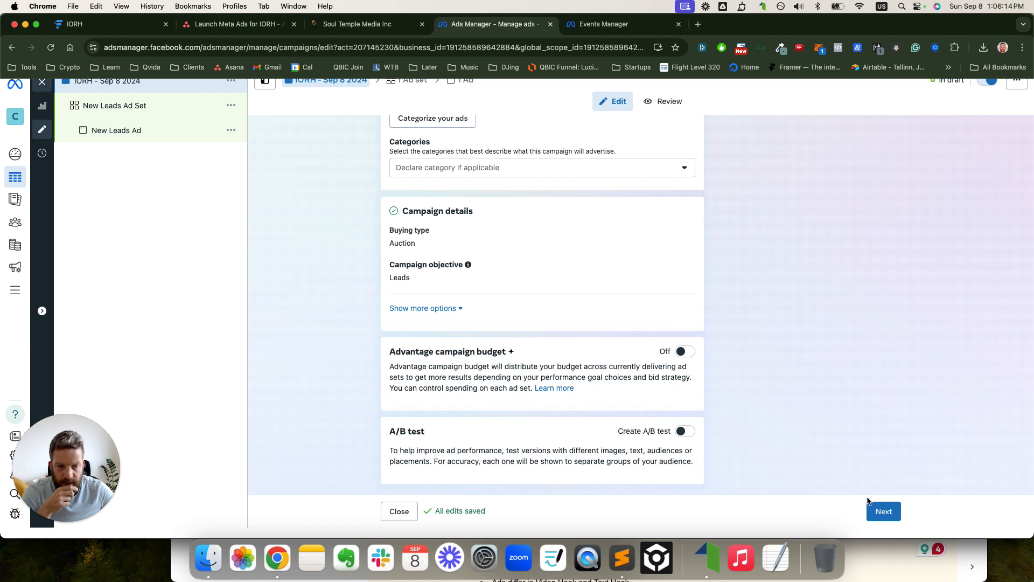
pyautogui.click(883, 510)
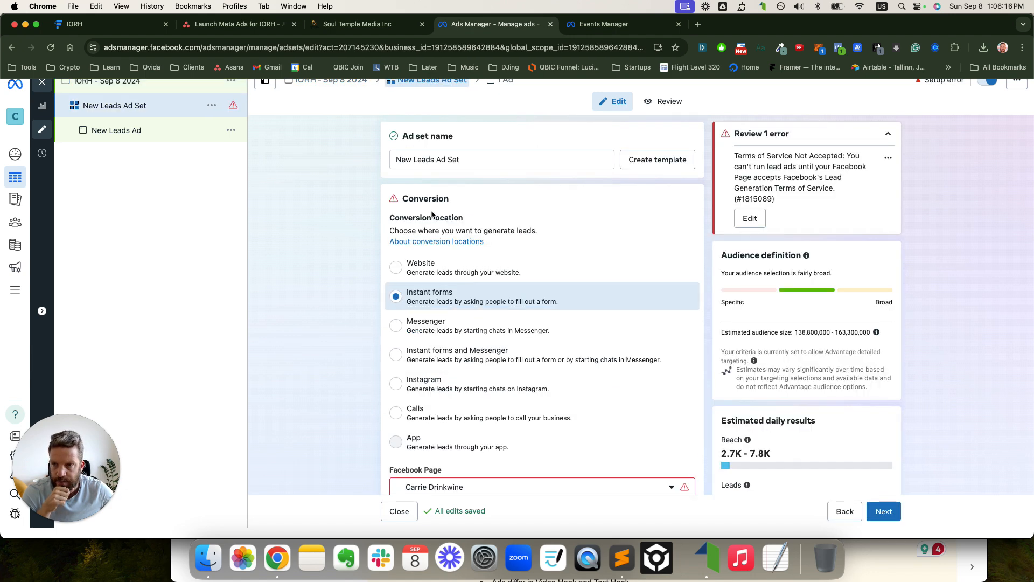
# - Choose Website as the conversion location and review the pixel's test events
pyautogui.click(421, 265)
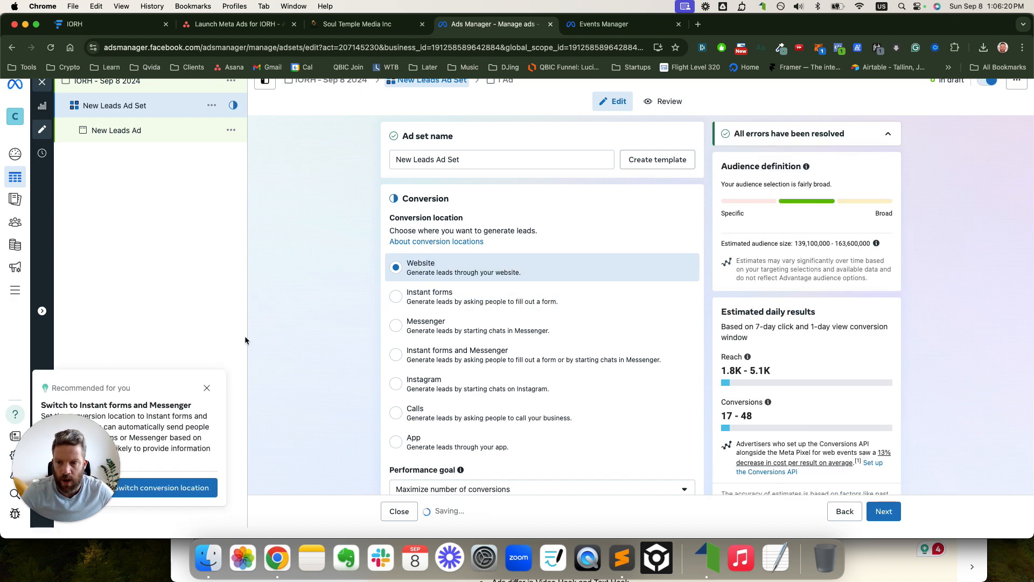
pyautogui.click(206, 388)
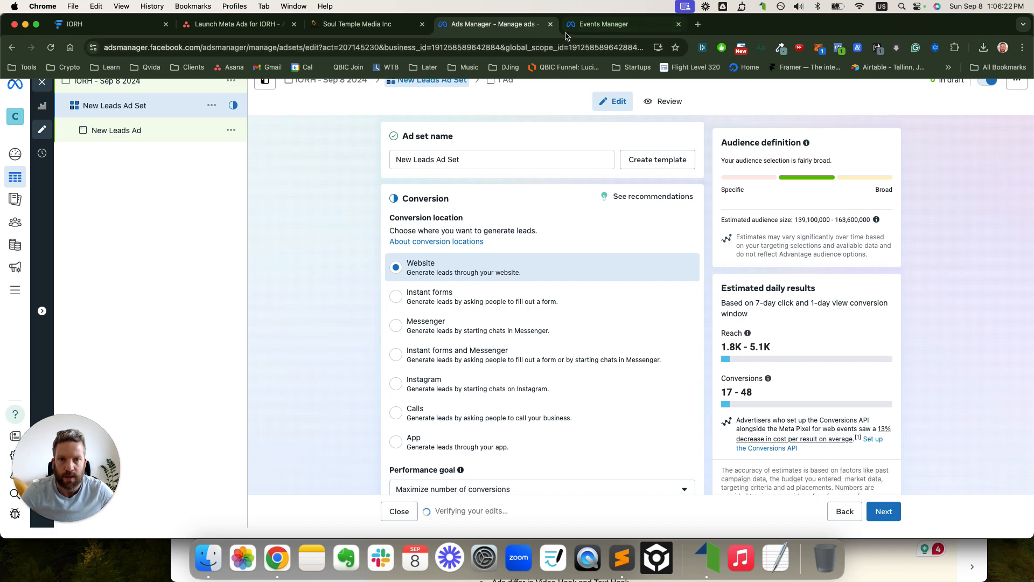
pyautogui.click(599, 23)
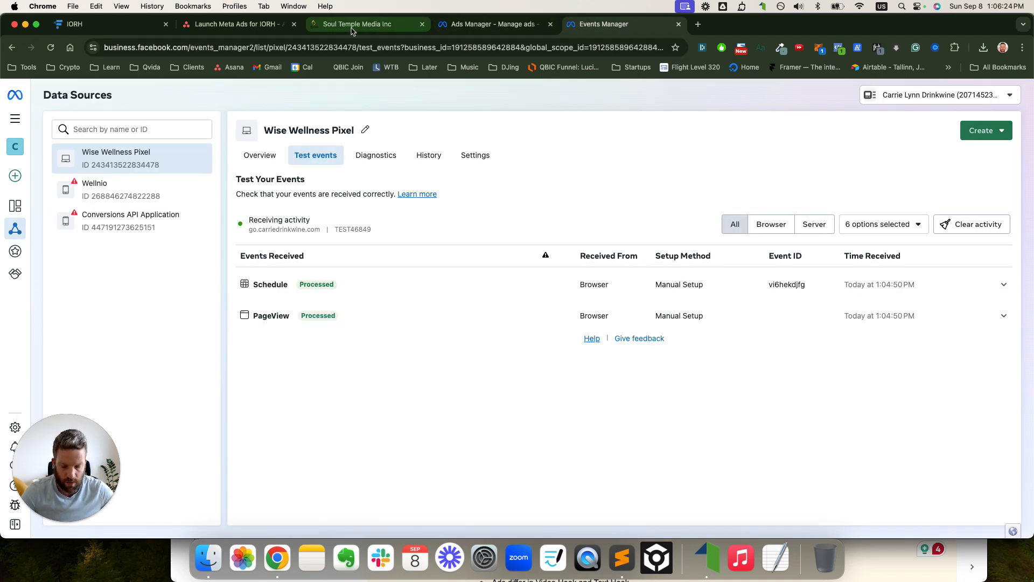
# - Take the name from the Funnel Deck and rename the ad set 'Video Hook 1'
pyautogui.hotkey('ctrl', 'Up')
pyautogui.click(881, 174)
pyautogui.scroll(-2, 592, 286)
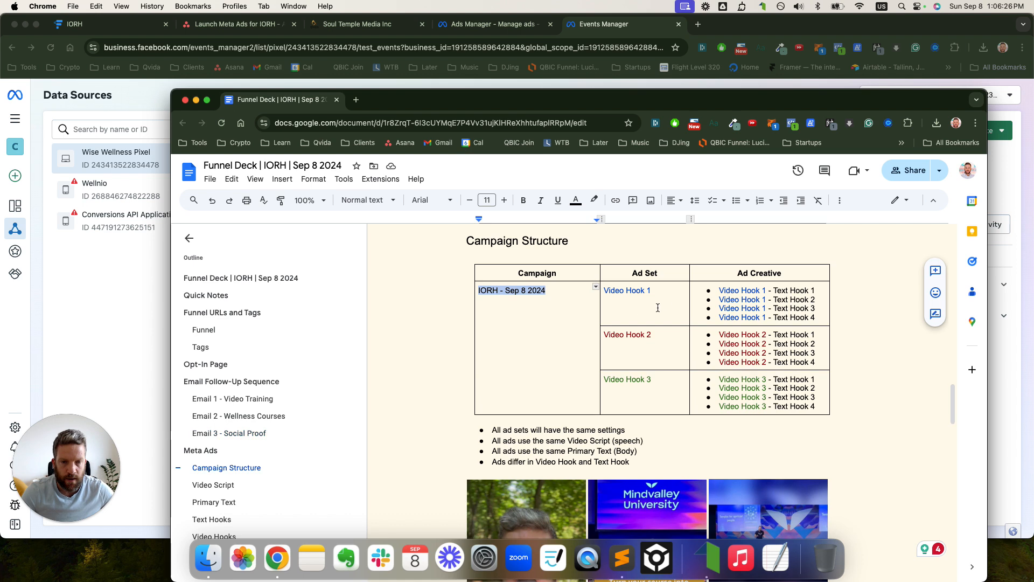
pyautogui.moveTo(653, 290); pyautogui.dragTo(603, 291)
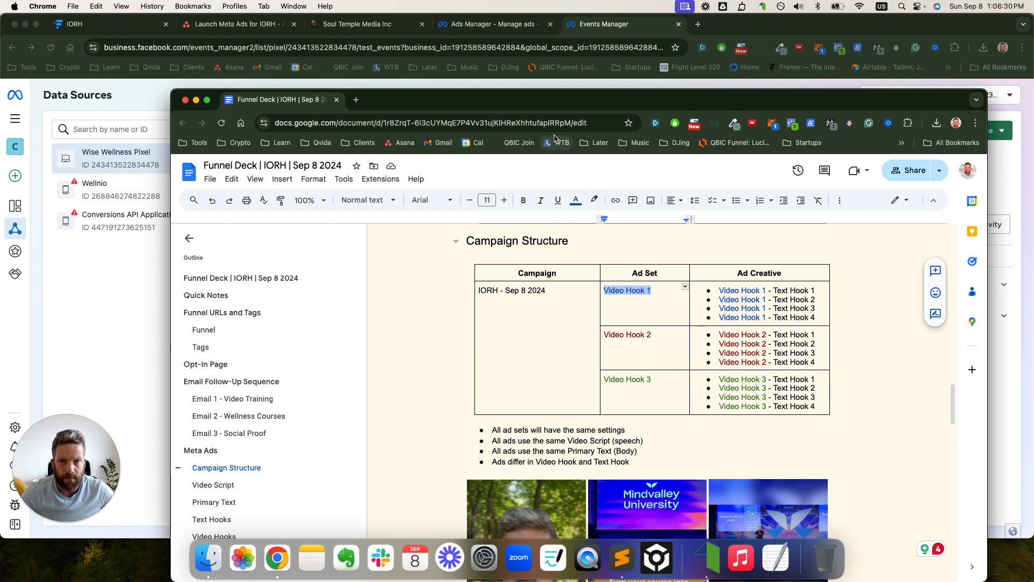
pyautogui.click(575, 81)
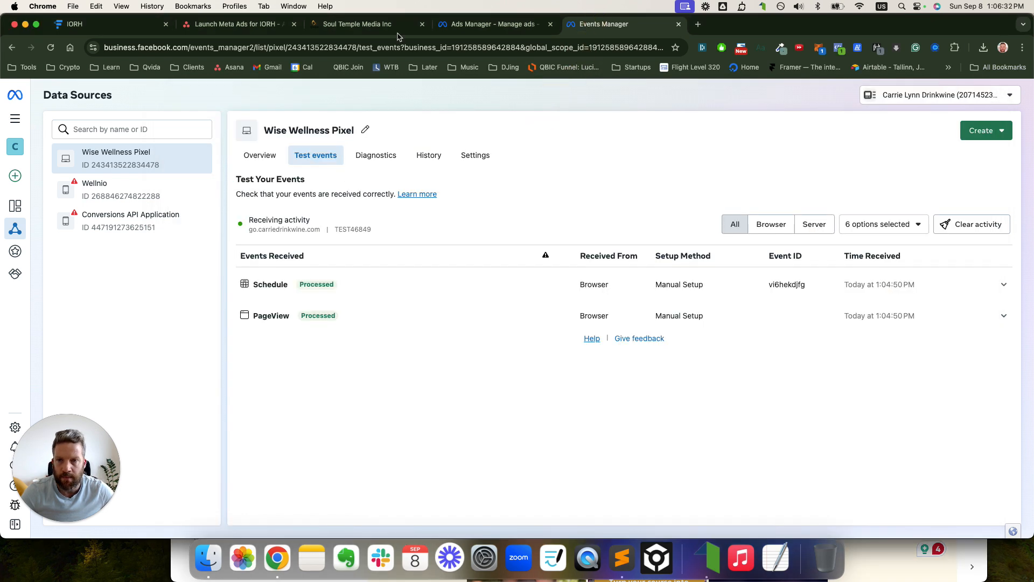
pyautogui.click(679, 25)
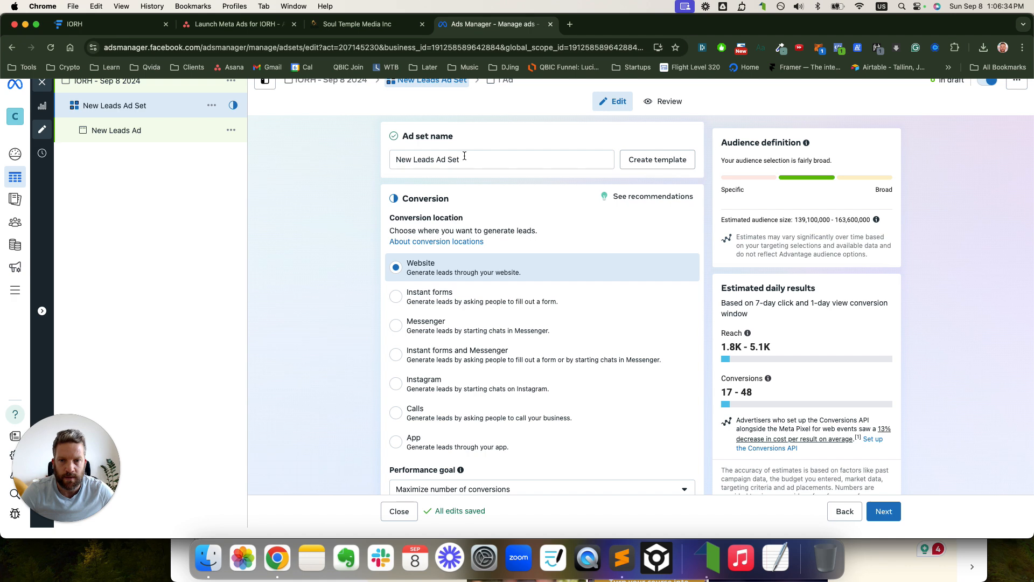
pyautogui.click(464, 156)
pyautogui.press('super+a')
pyautogui.write('Video Hook 1')
# - Keep Maximize number of conversions as the goal and set the conversion event to Lead
pyautogui.scroll(-2, 519, 211)
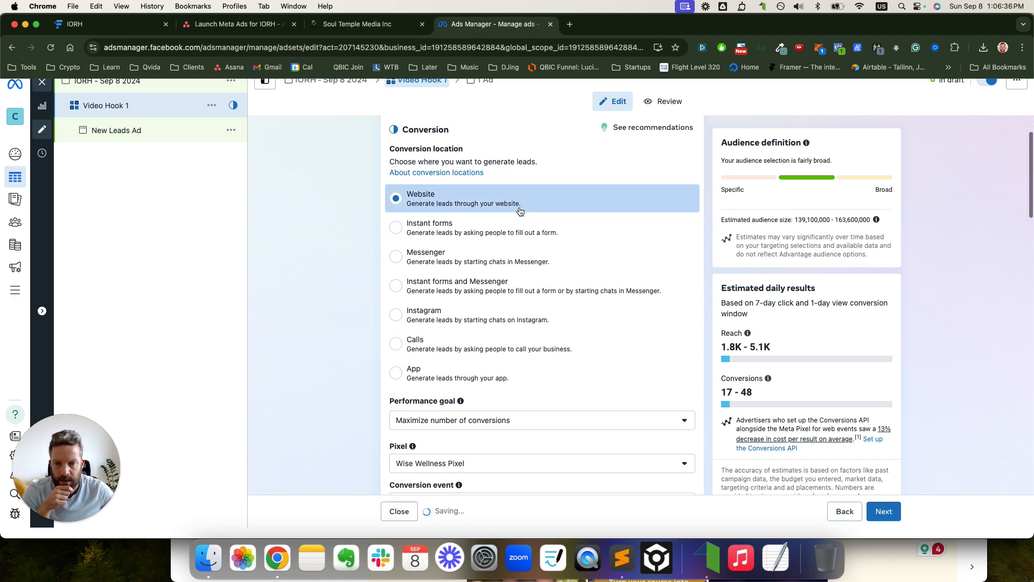
pyautogui.scroll(-4, 520, 210)
pyautogui.click(491, 284)
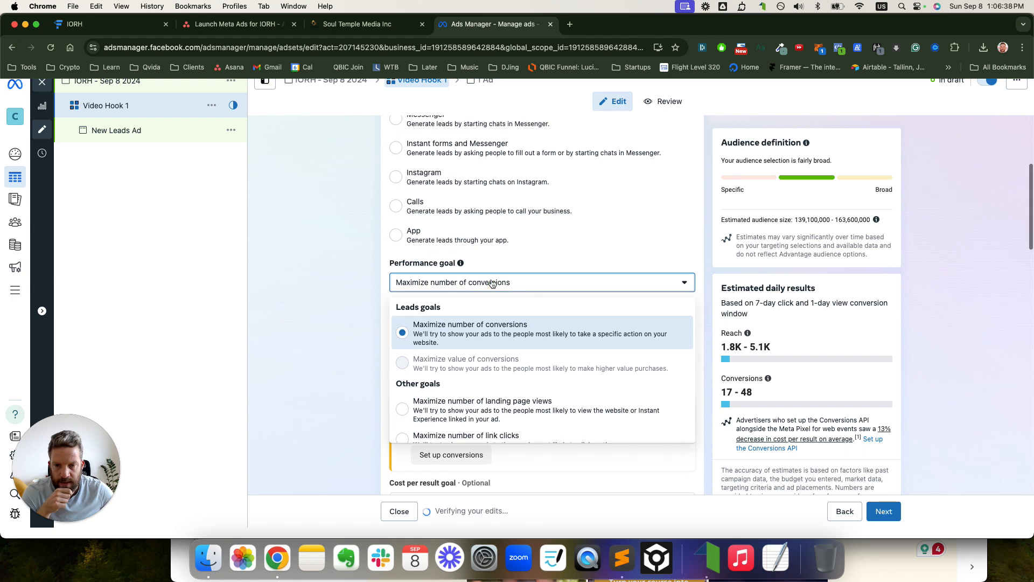
pyautogui.click(465, 327)
pyautogui.scroll(-3, 485, 291)
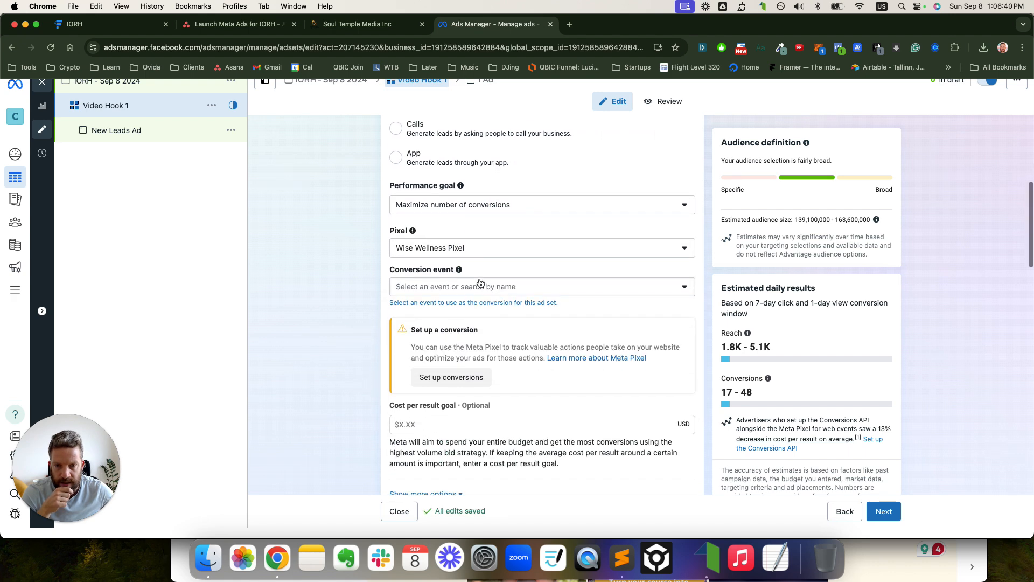
pyautogui.click(448, 289)
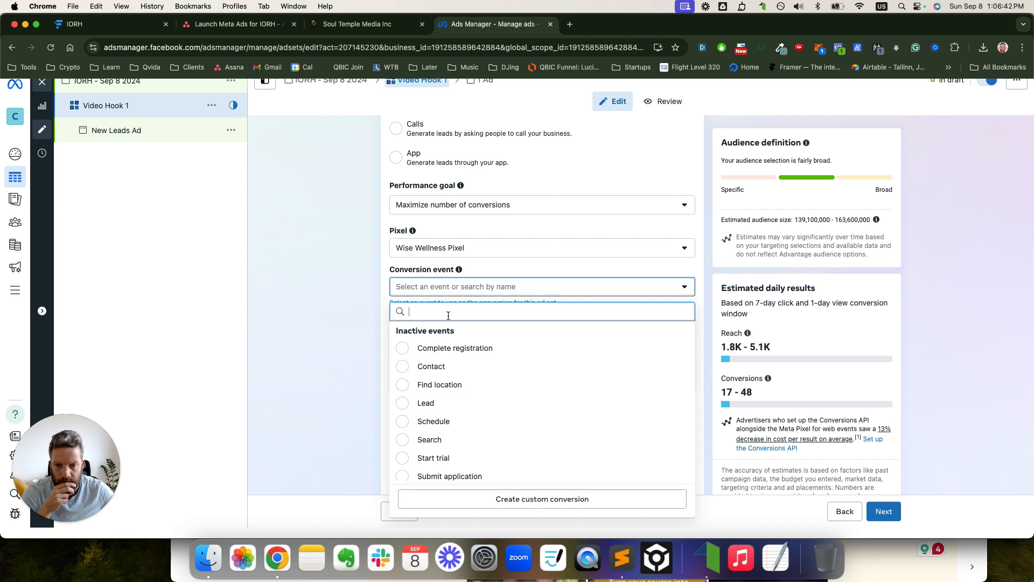
pyautogui.click(421, 402)
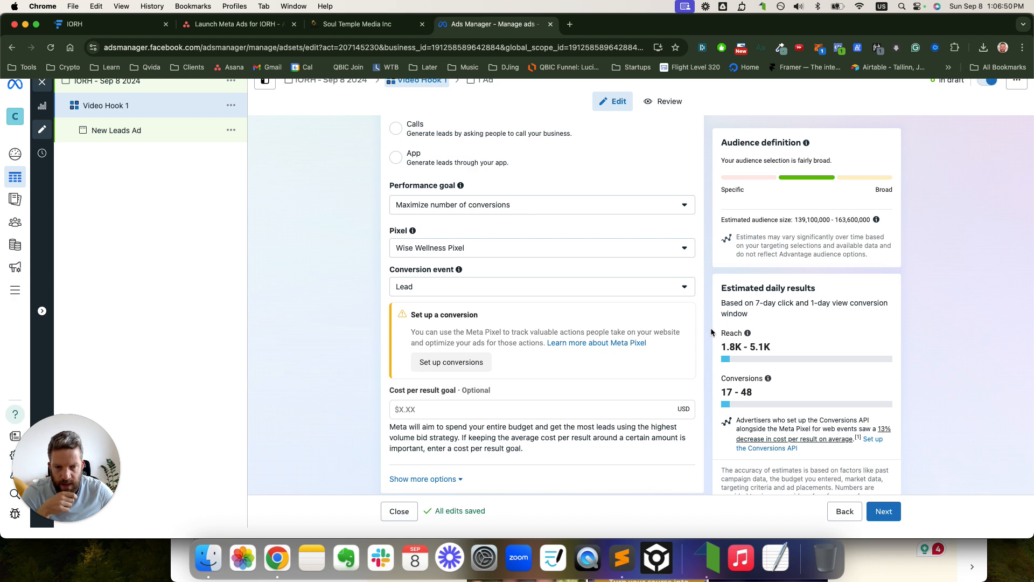
pyautogui.scroll(-6, 710, 326)
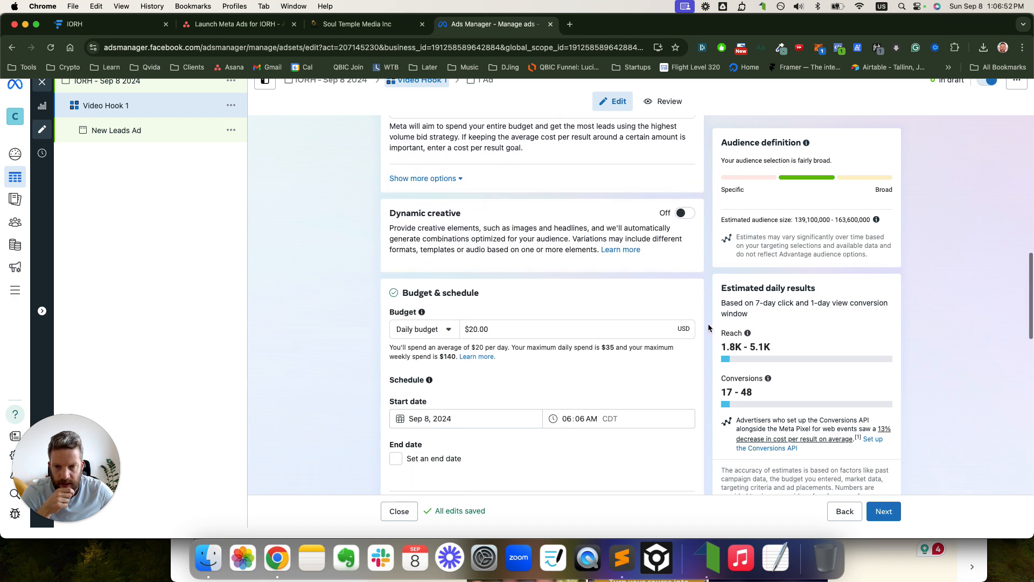
pyautogui.scroll(-1, 708, 323)
pyautogui.scroll(-2, 556, 259)
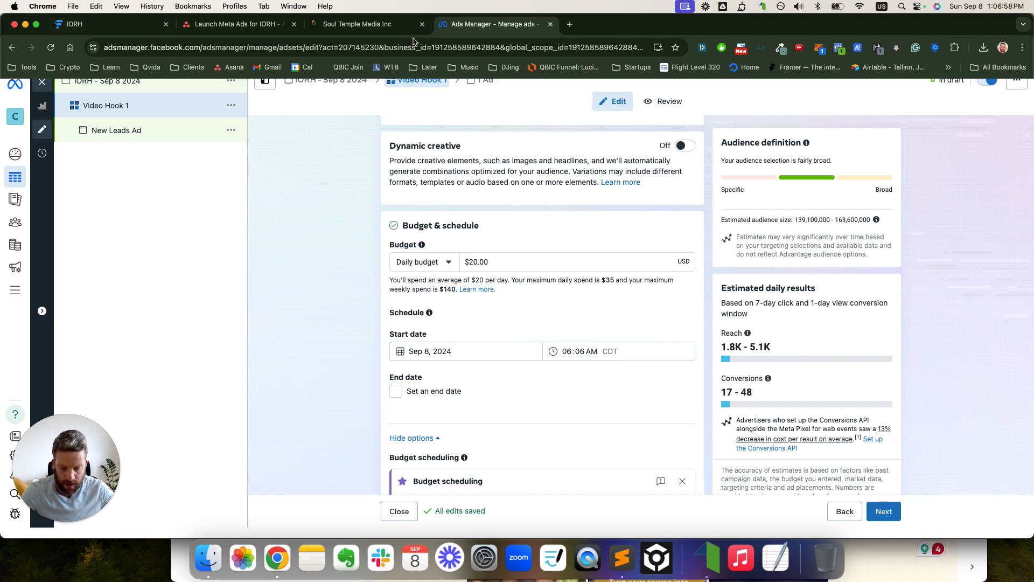
# - Calculate 200/3 in Spotlight and set the ad set's daily budget to $65.00
pyautogui.hotkey('ctrl', 'Up')
pyautogui.click(844, 191)
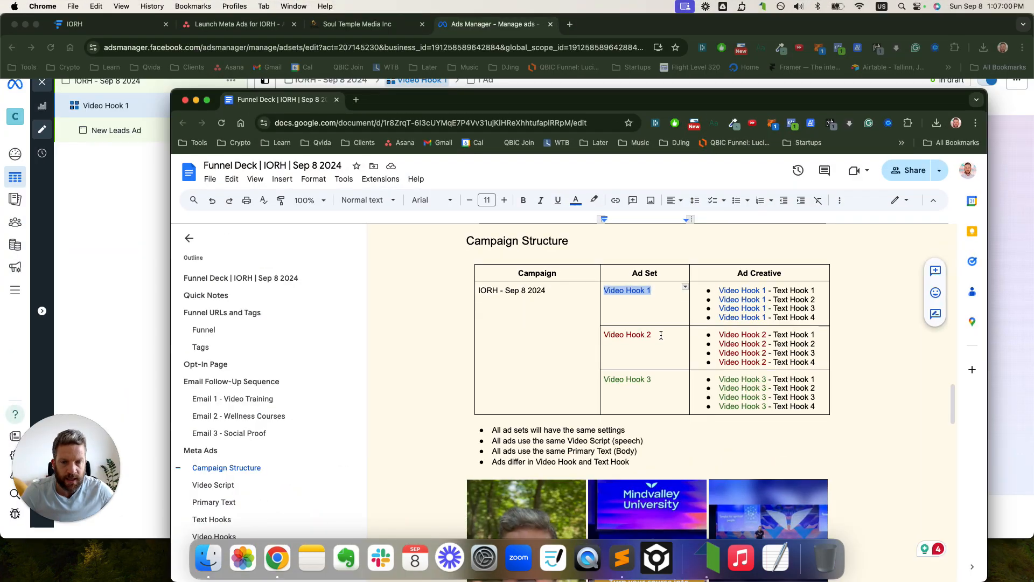
pyautogui.press('super+space')
pyautogui.write('20')
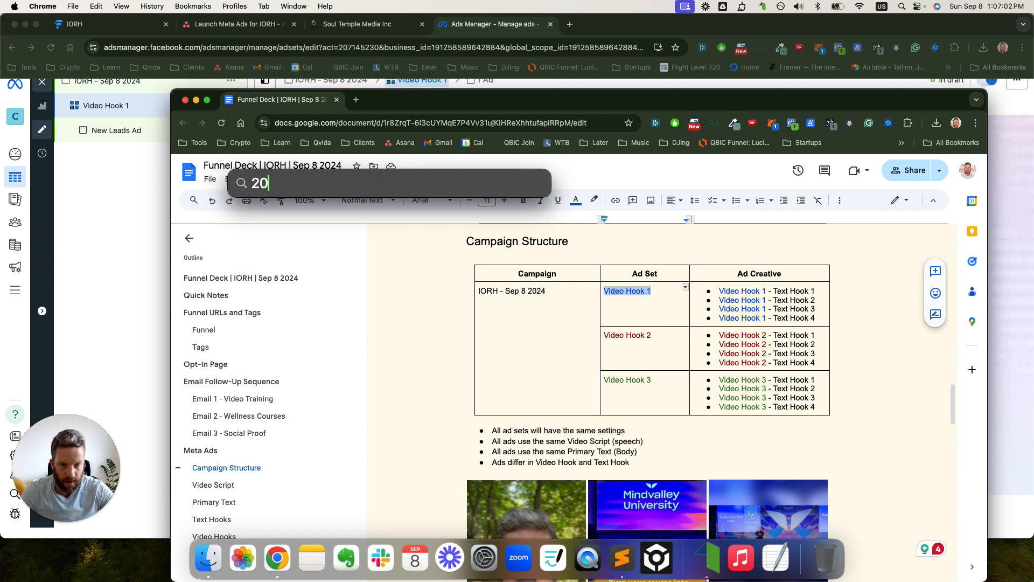
pyautogui.write('0/3')
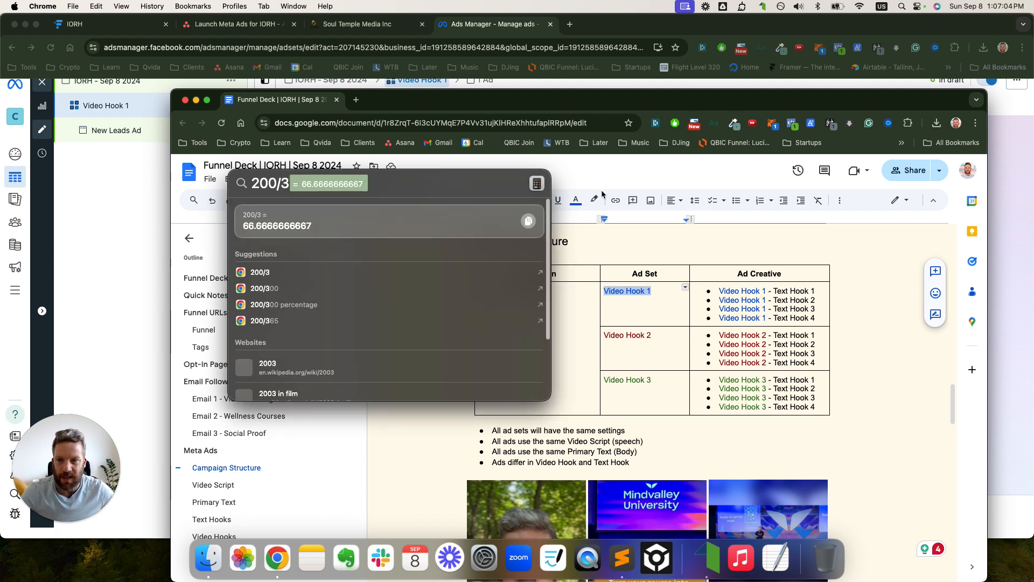
pyautogui.click(375, 27)
pyautogui.click(477, 24)
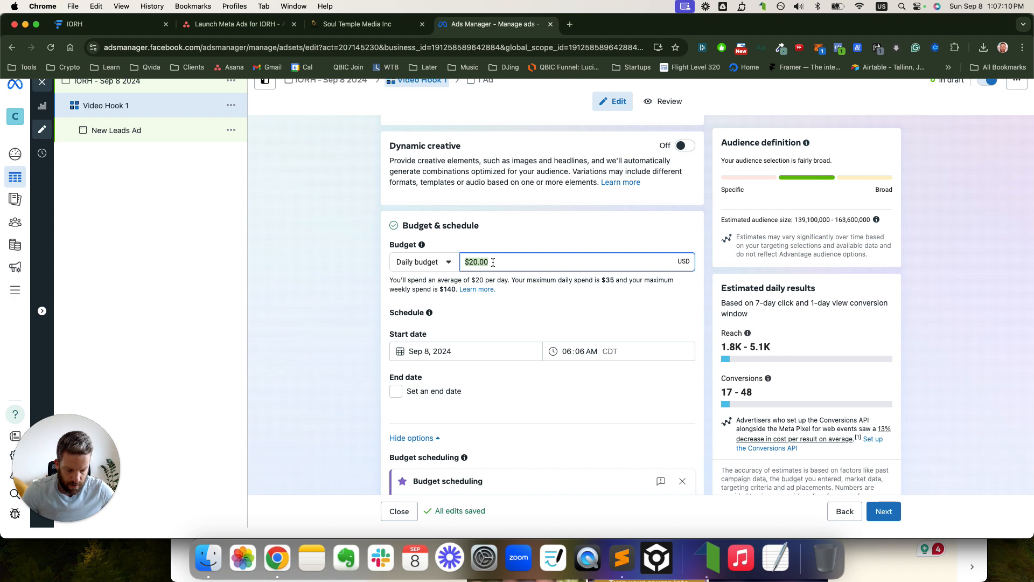
pyautogui.click(317, 266)
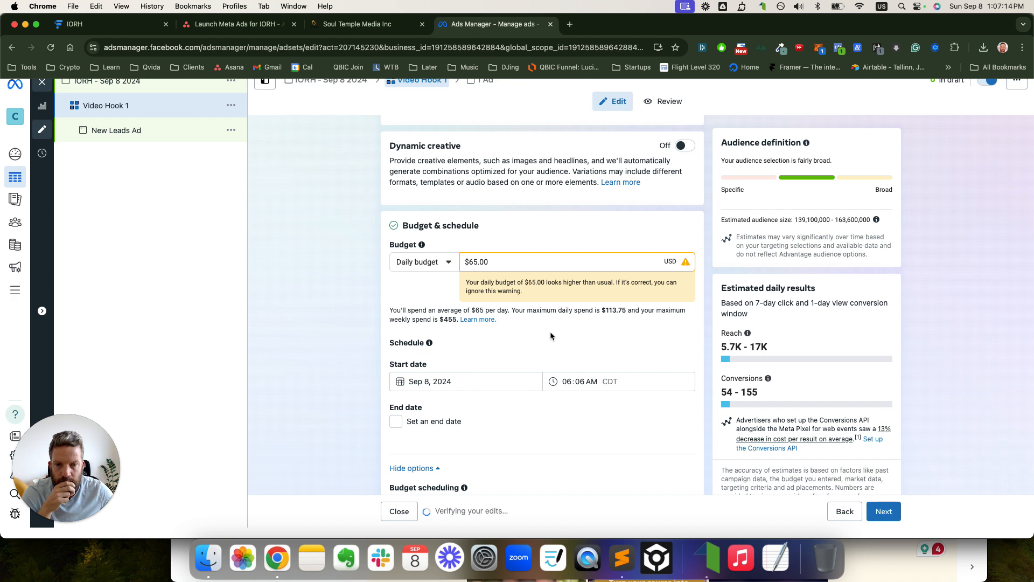
pyautogui.scroll(-5, 546, 323)
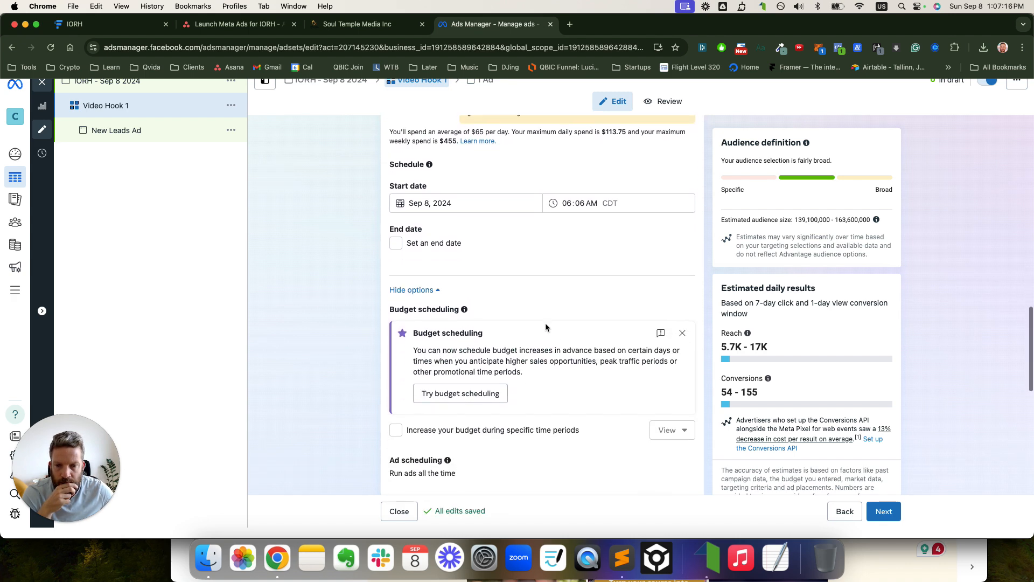
# - Set the audience controls' minimum age to 25
pyautogui.scroll(-5, 546, 326)
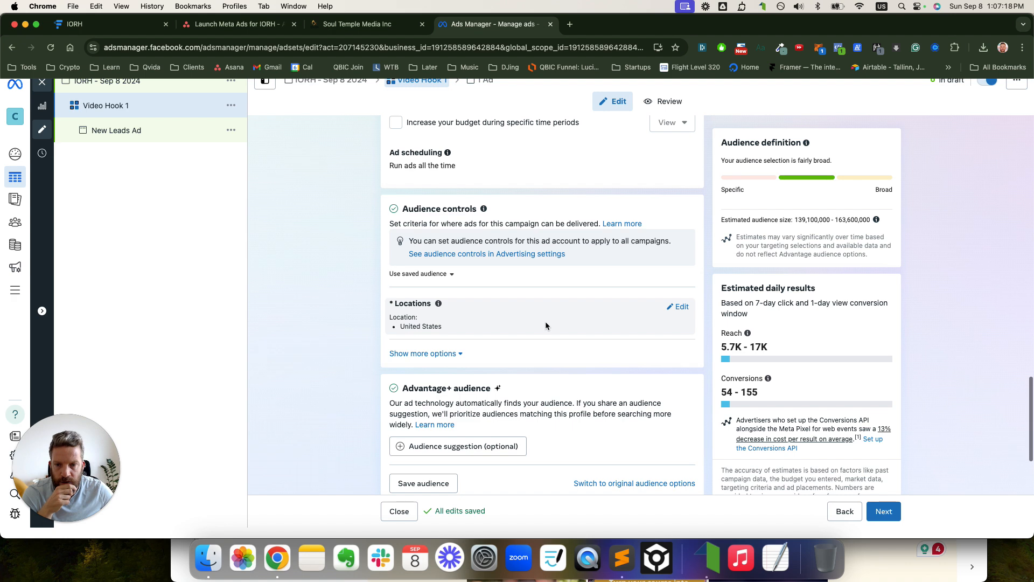
pyautogui.scroll(-1, 545, 321)
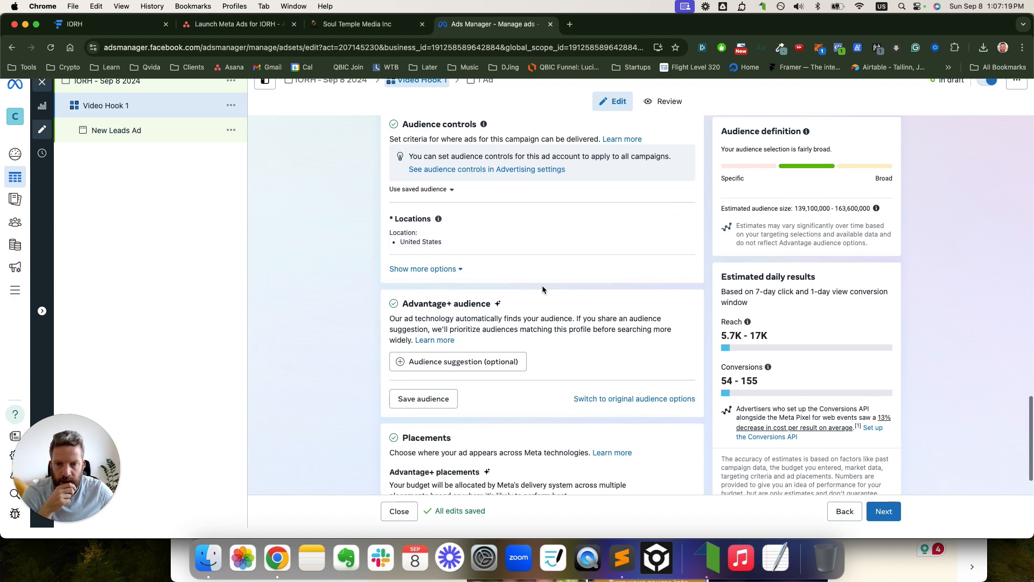
pyautogui.click(461, 271)
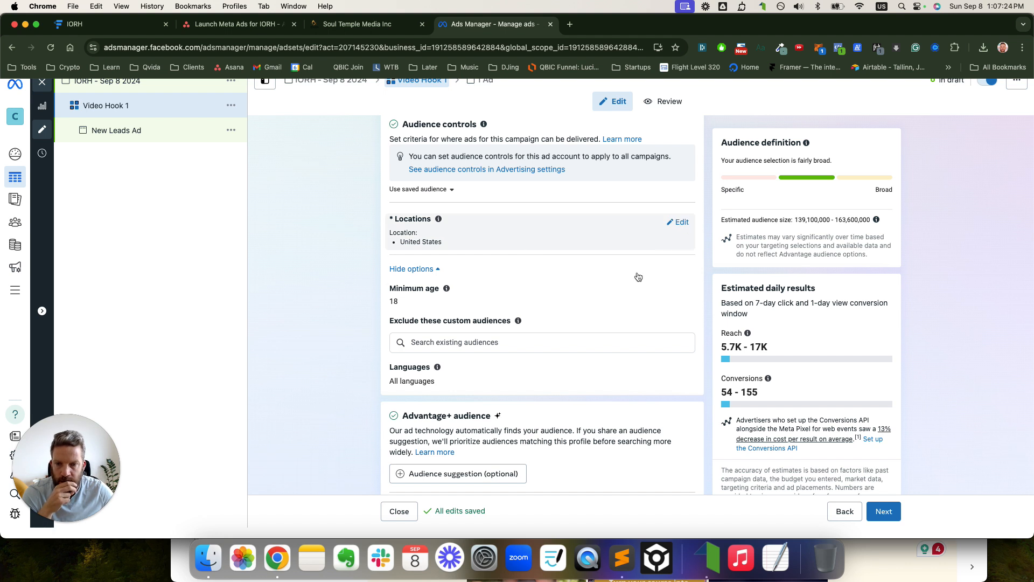
pyautogui.click(682, 292)
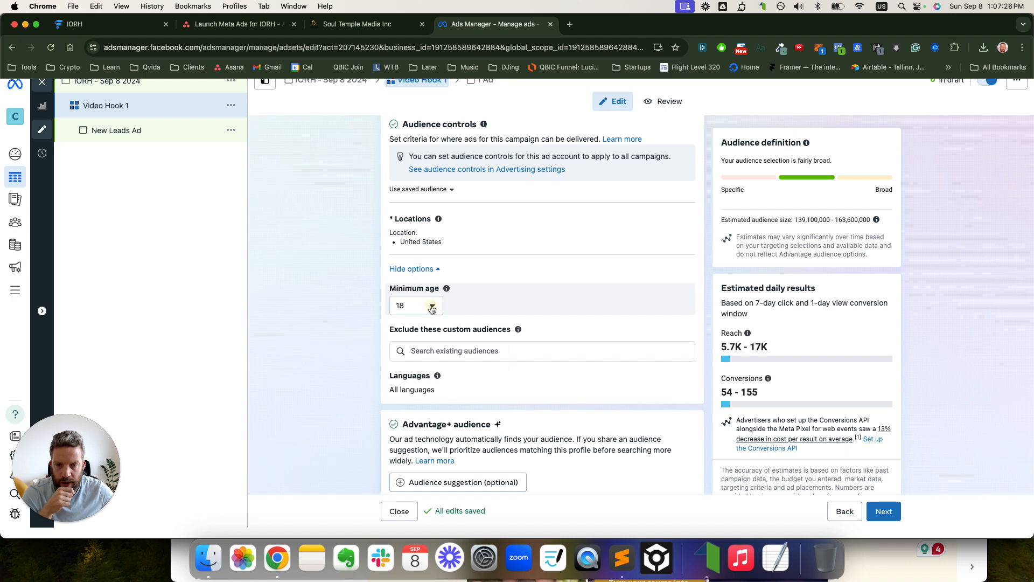
pyautogui.click(432, 307)
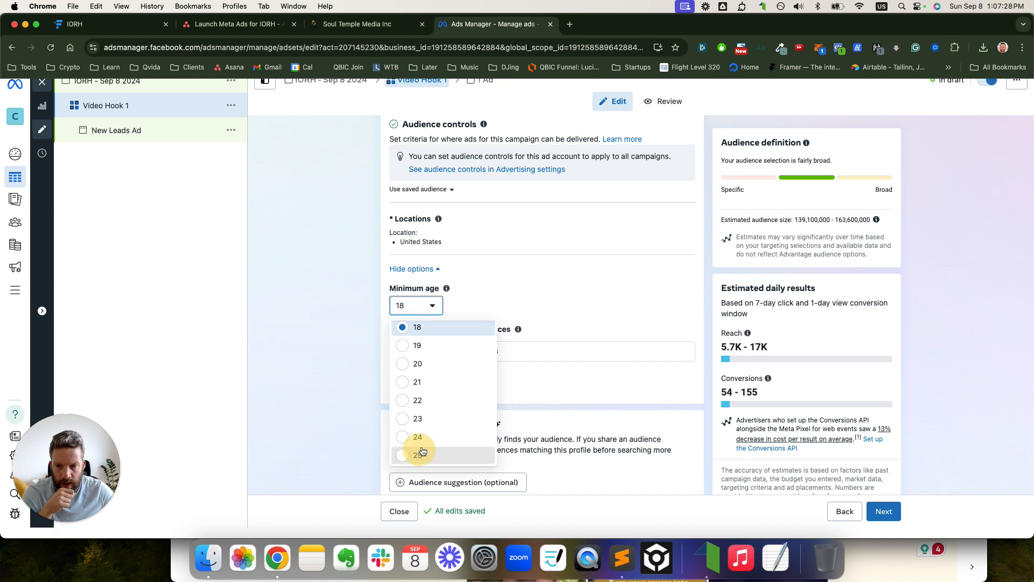
pyautogui.click(423, 454)
pyautogui.scroll(-2, 561, 286)
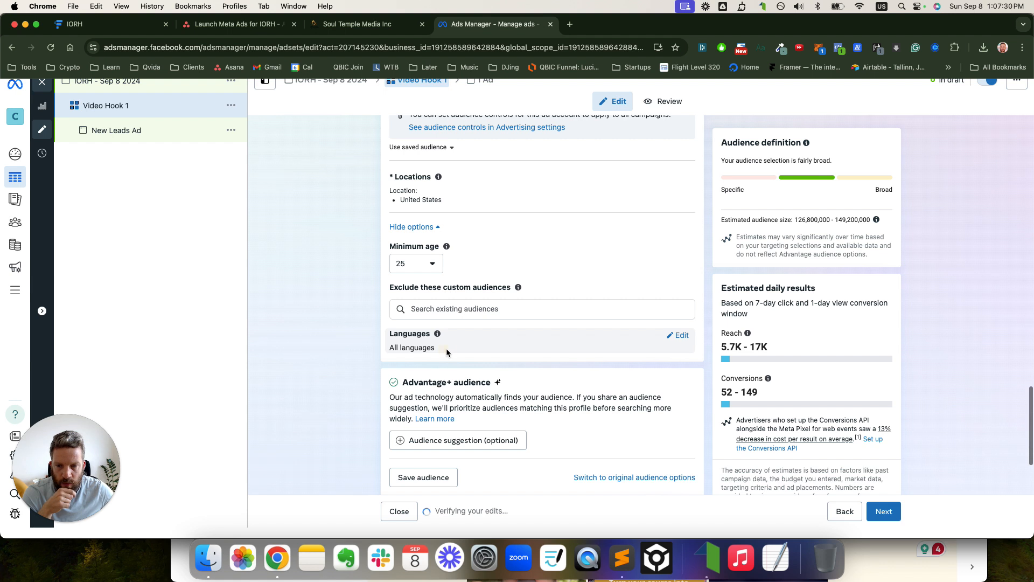
# - Search 'en' and add English (All) as the audience language
pyautogui.click(660, 336)
pyautogui.click(432, 349)
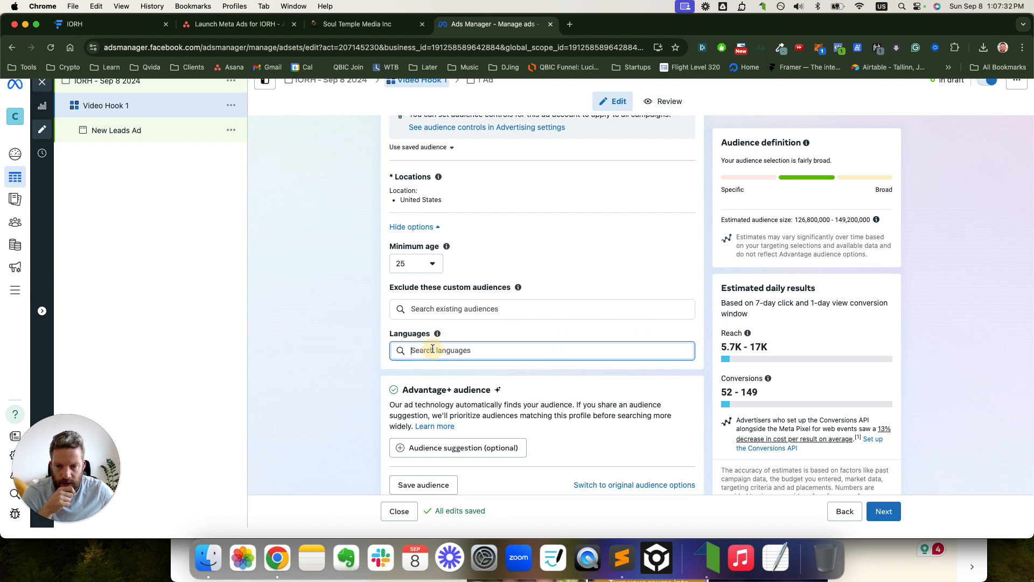
pyautogui.write('en')
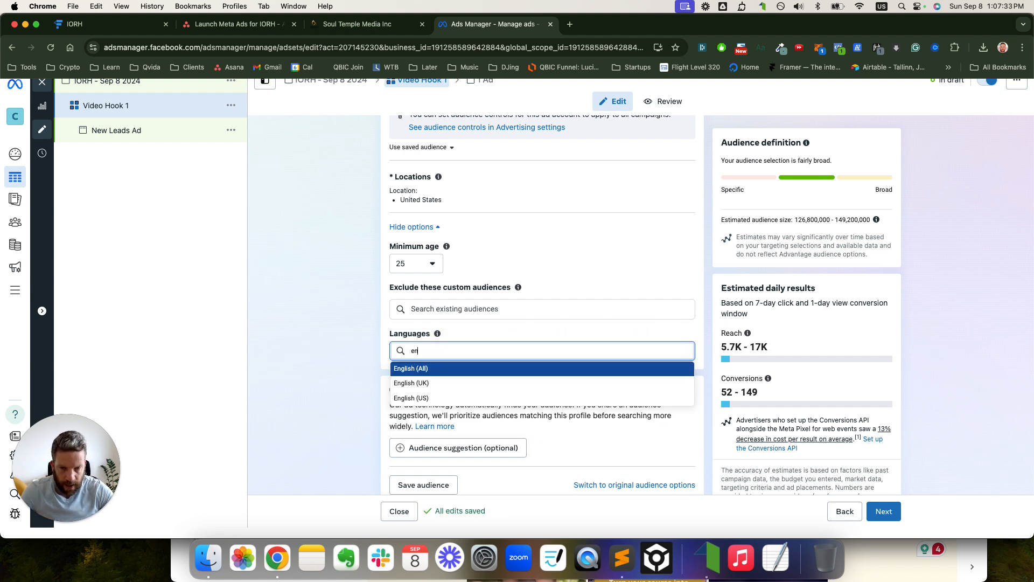
pyautogui.click(427, 370)
pyautogui.scroll(-2, 566, 267)
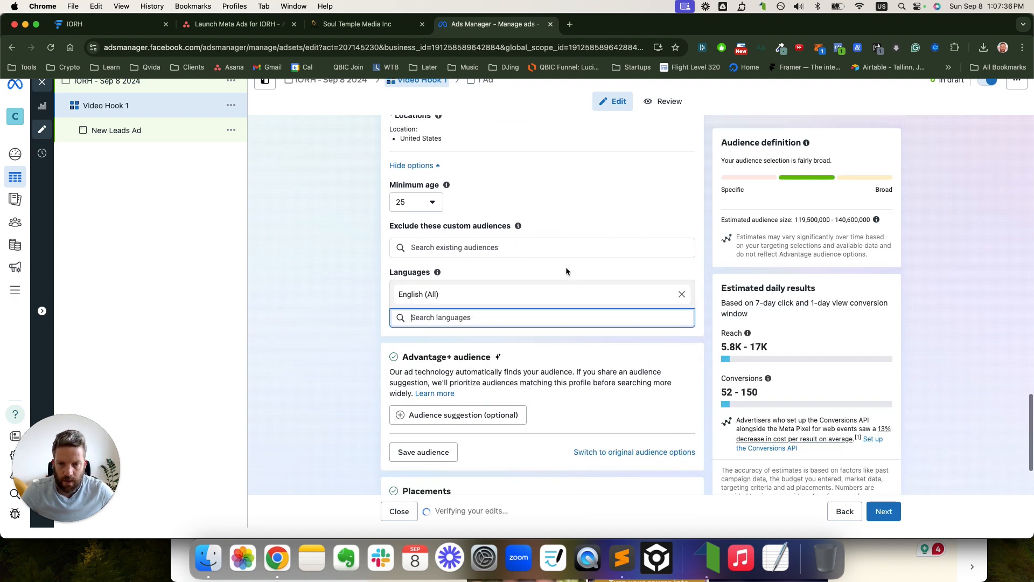
pyautogui.scroll(-1, 566, 269)
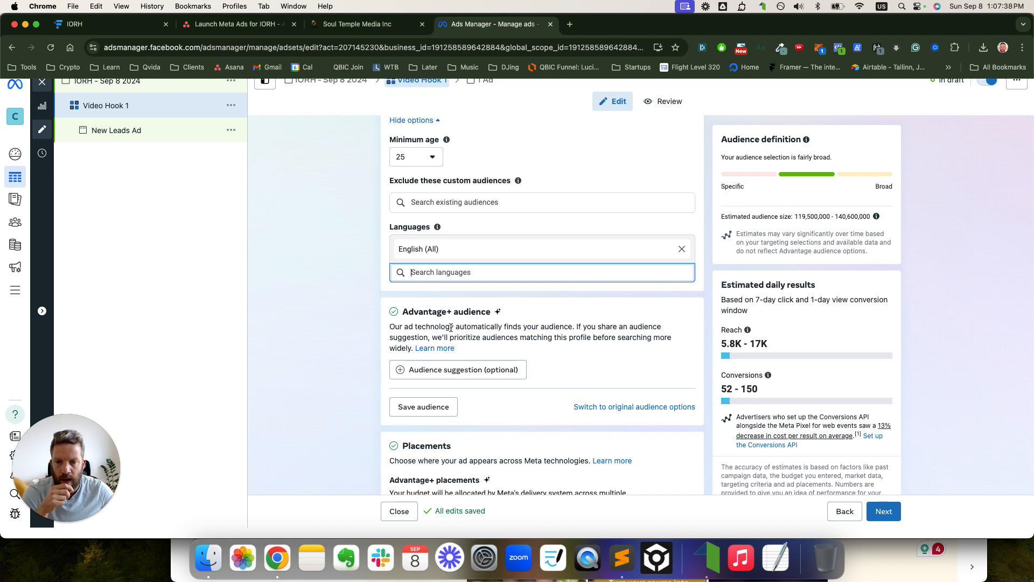
pyautogui.scroll(-1, 562, 321)
# - Set the audience suggestion's age range to 30–50
pyautogui.click(479, 327)
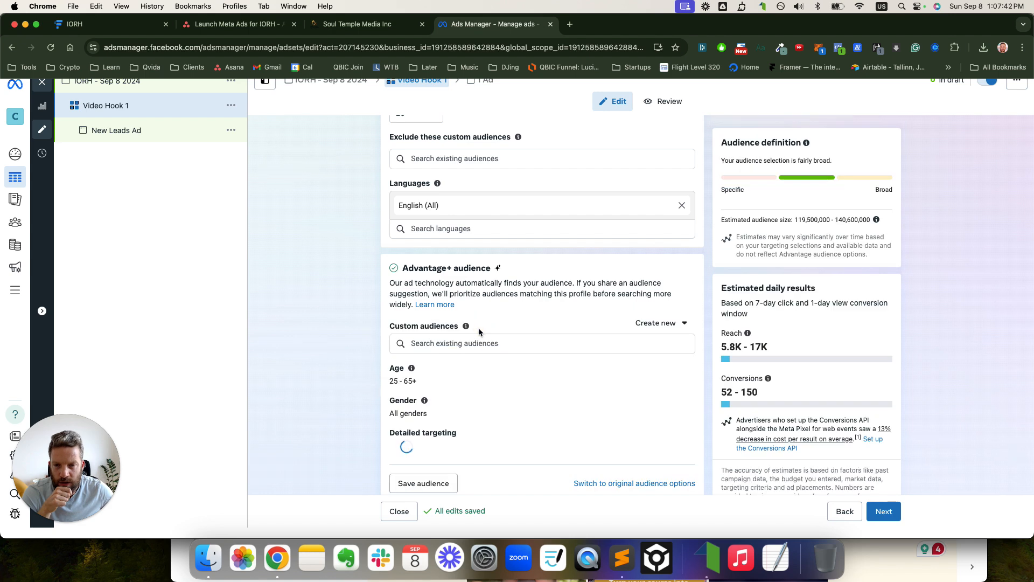
pyautogui.scroll(-2, 539, 326)
pyautogui.click(667, 302)
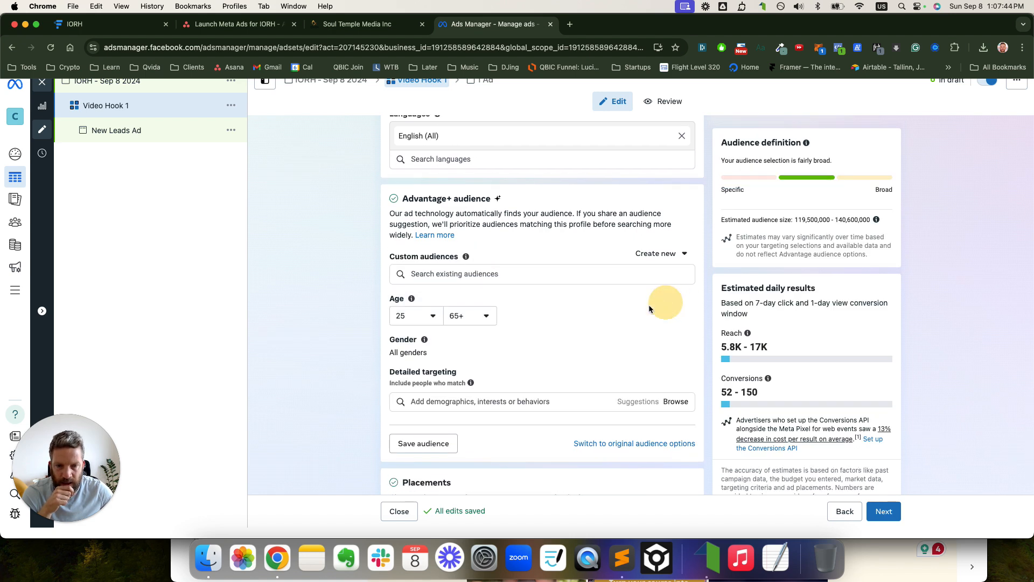
pyautogui.click(433, 318)
pyautogui.scroll(-4, 444, 356)
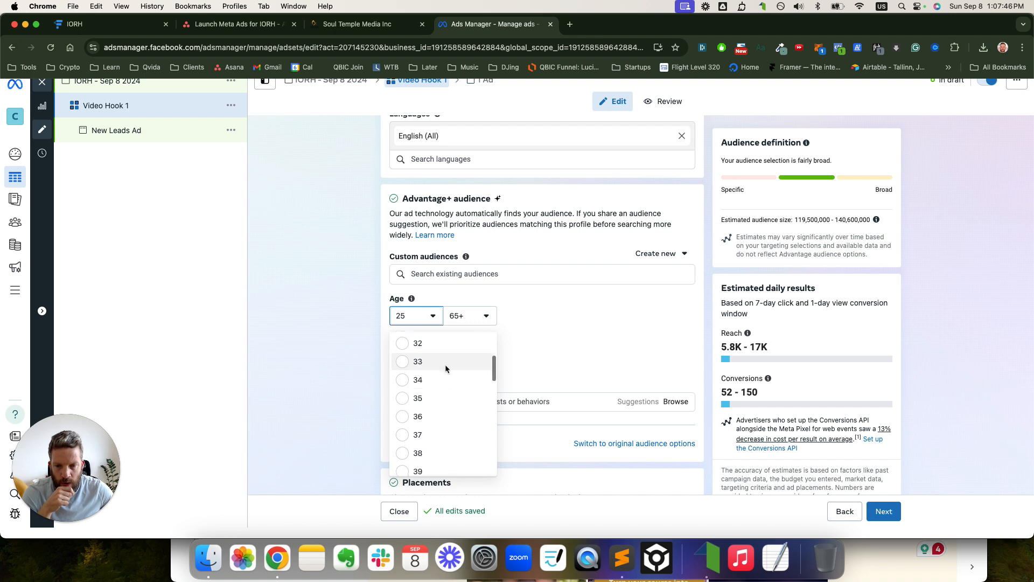
pyautogui.scroll(2, 434, 364)
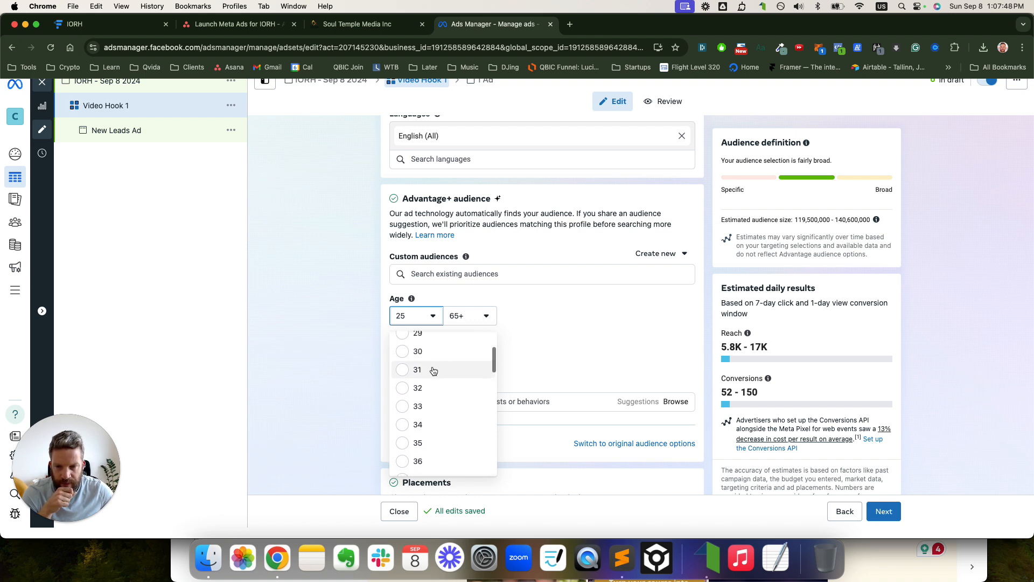
pyautogui.click(421, 353)
pyautogui.click(483, 316)
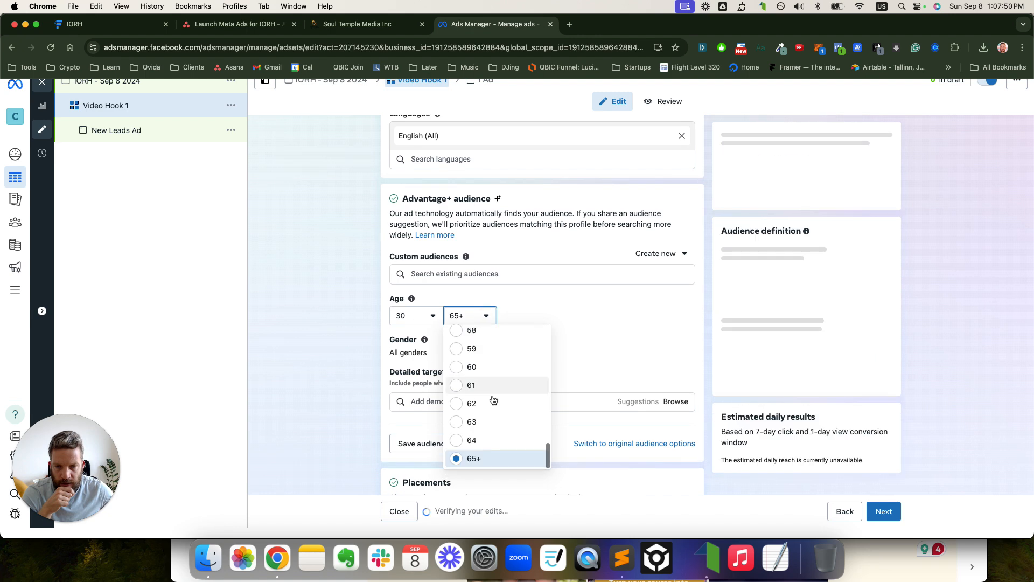
pyautogui.click(488, 364)
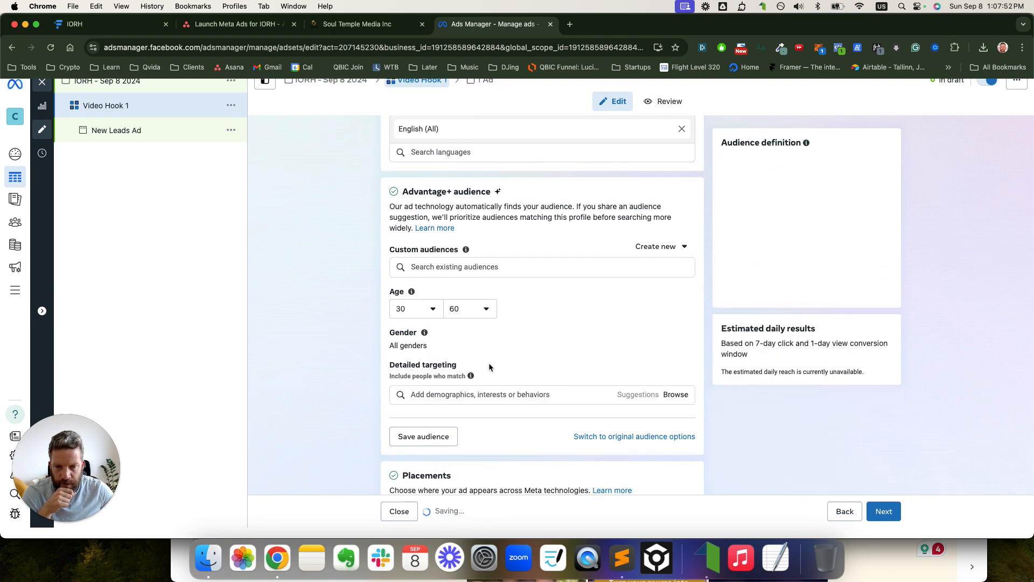
pyautogui.click(485, 314)
pyautogui.scroll(3, 485, 361)
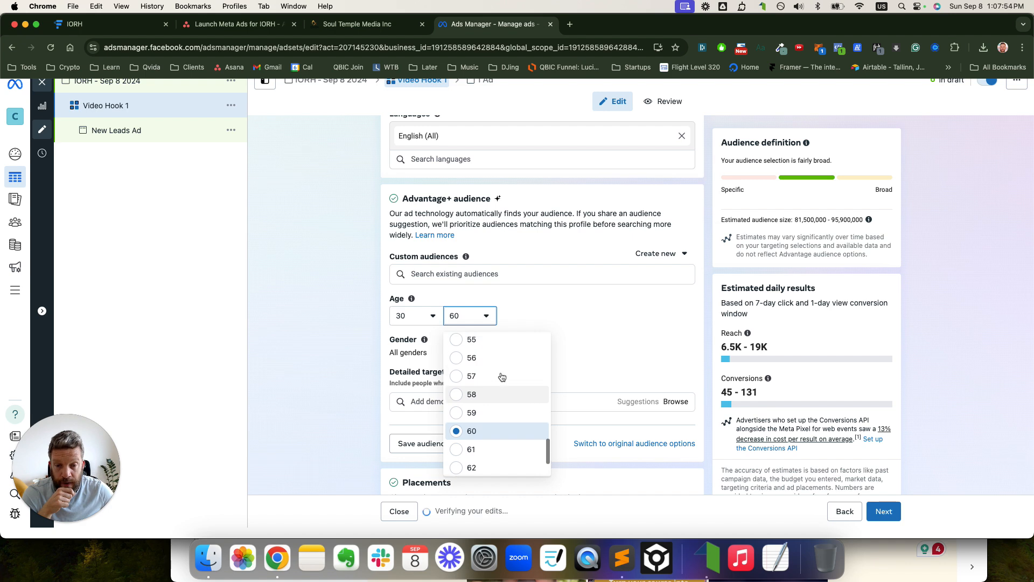
pyautogui.scroll(2, 487, 365)
pyautogui.scroll(2, 488, 367)
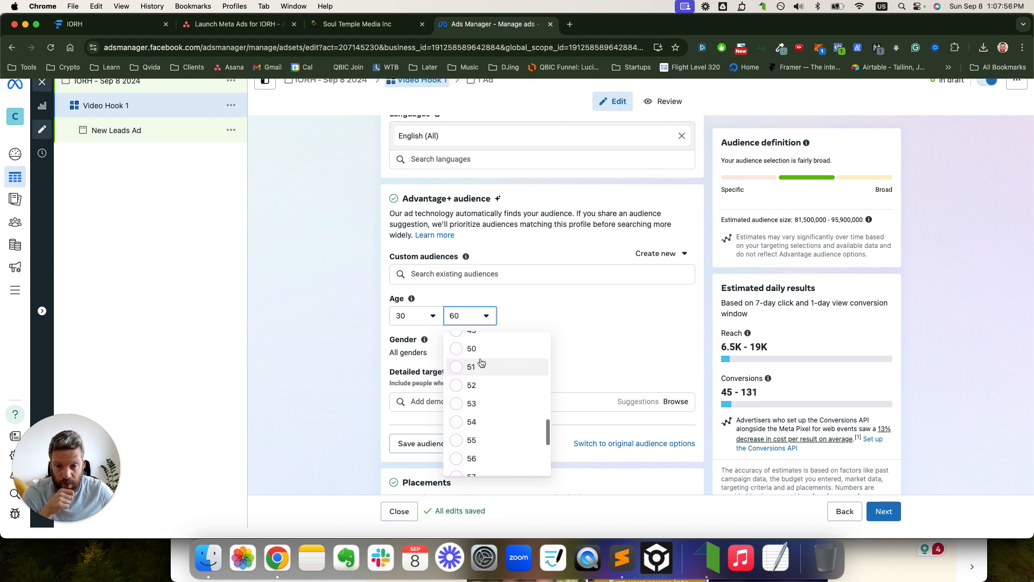
pyautogui.click(474, 350)
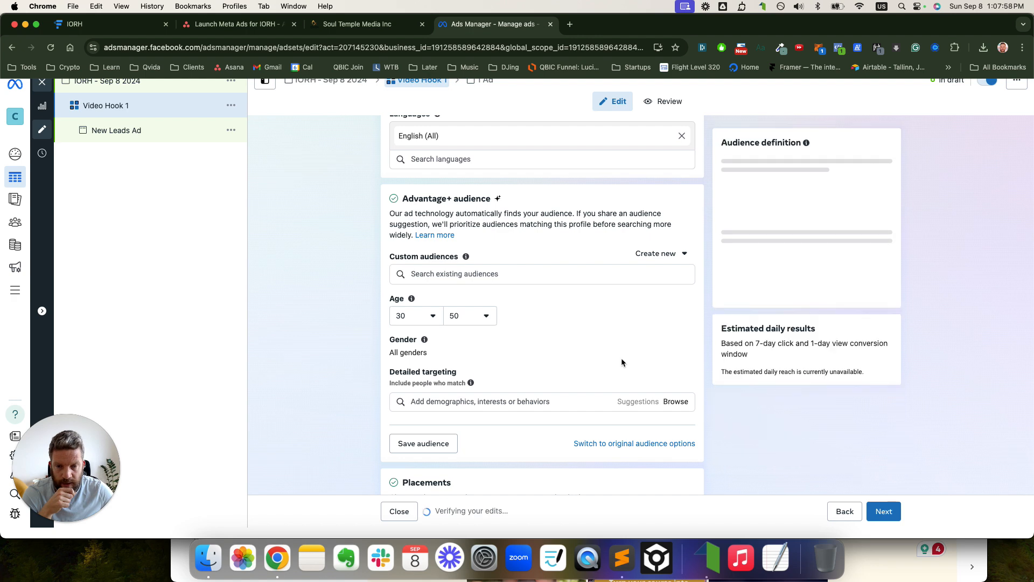
# - Limit the suggested gender to women and continue to the ad
pyautogui.click(677, 341)
pyautogui.click(472, 356)
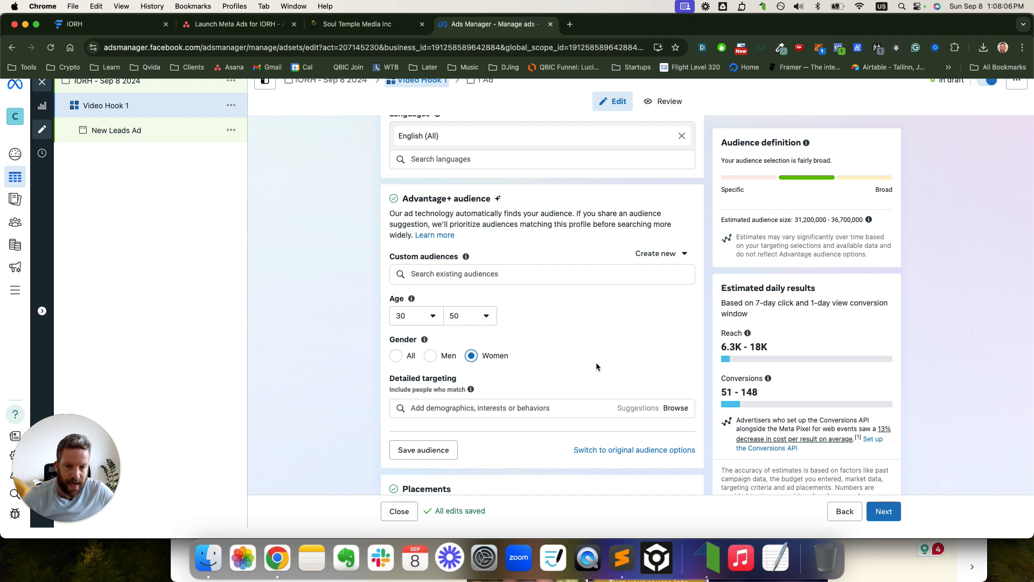
pyautogui.scroll(-3, 575, 311)
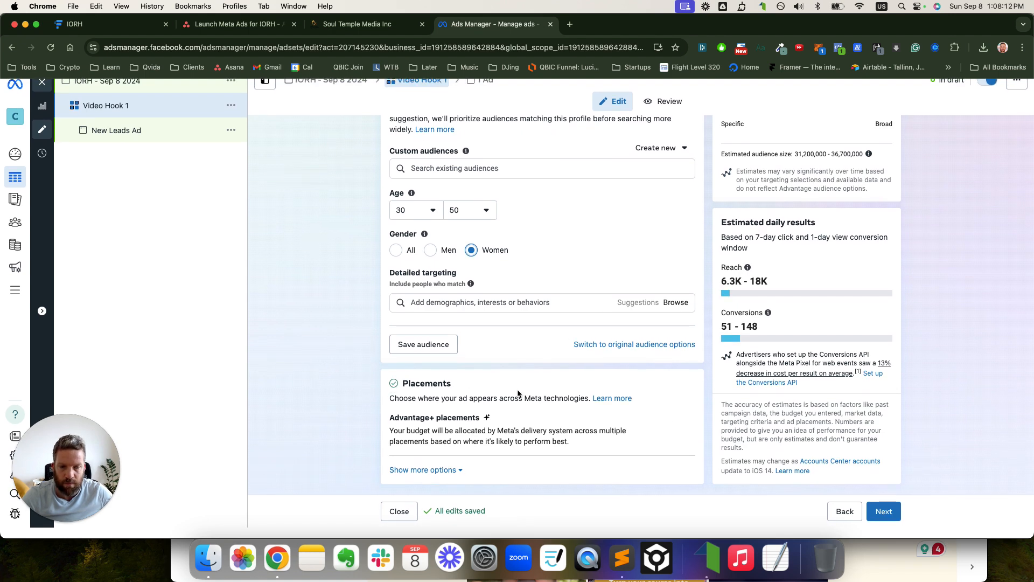
pyautogui.scroll(5, 591, 352)
pyautogui.scroll(4, 590, 348)
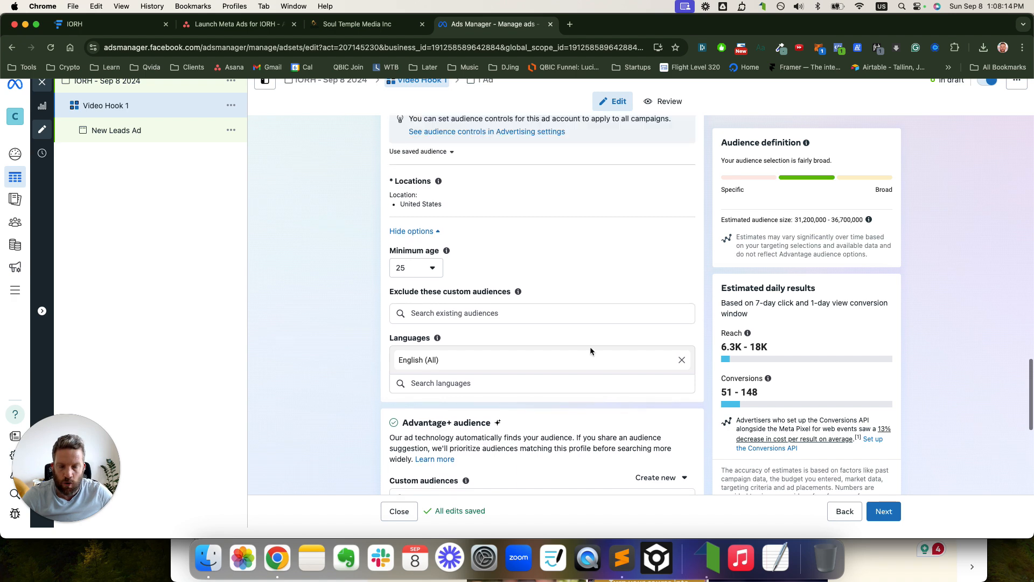
pyautogui.scroll(-9, 590, 347)
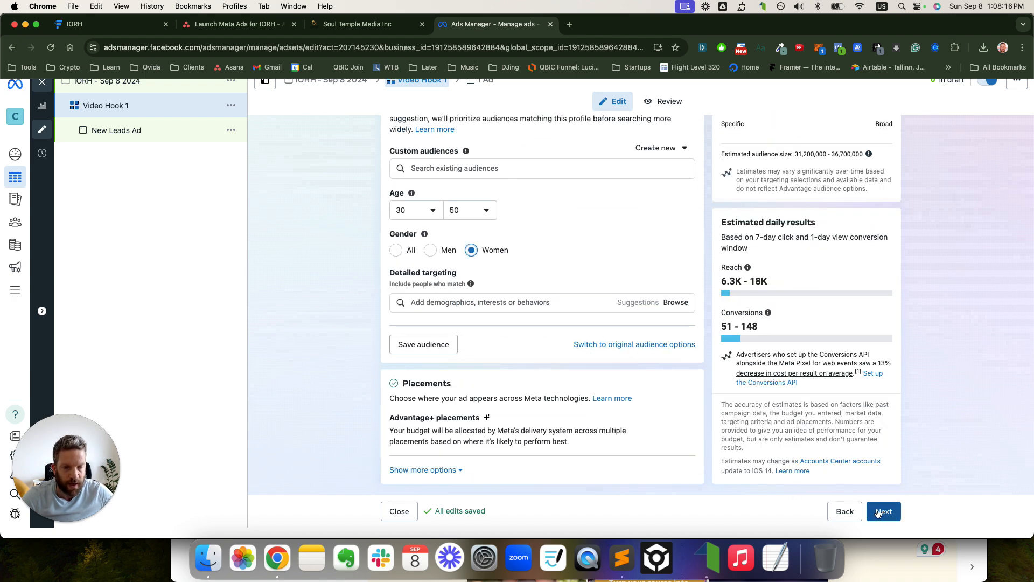
pyautogui.click(878, 512)
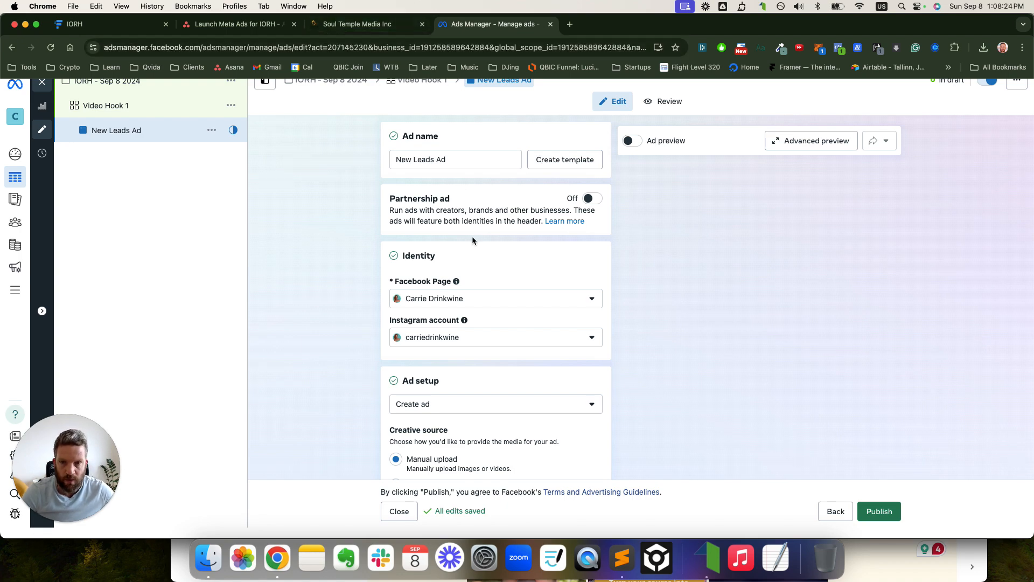
# - Take 'Video Hook 1 - Text Hook 1' from the Funnel Deck and paste it as the ad name
pyautogui.hotkey('ctrl', 'Up')
pyautogui.click(937, 170)
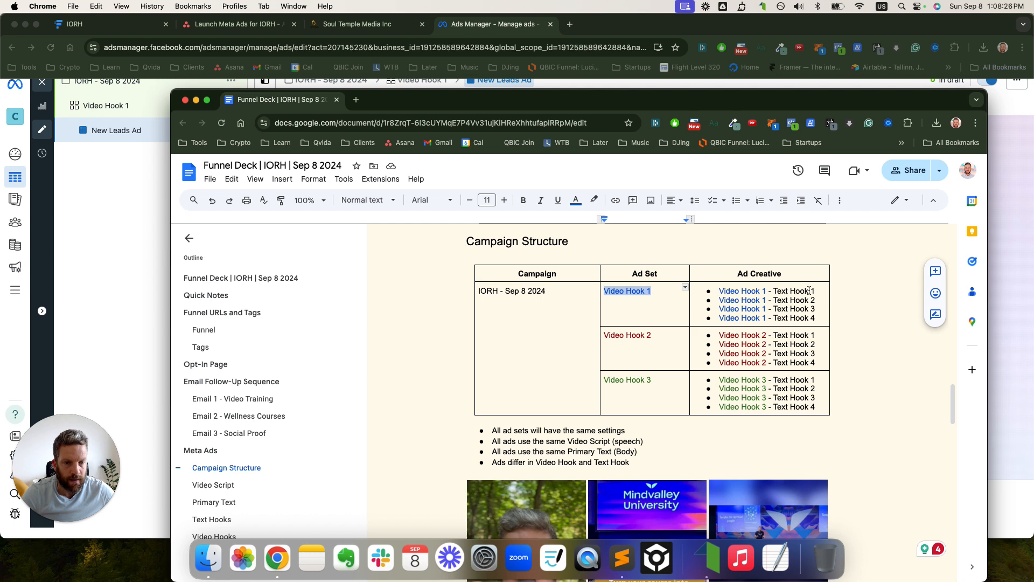
pyautogui.moveTo(815, 291); pyautogui.dragTo(720, 288)
pyautogui.press('super+c')
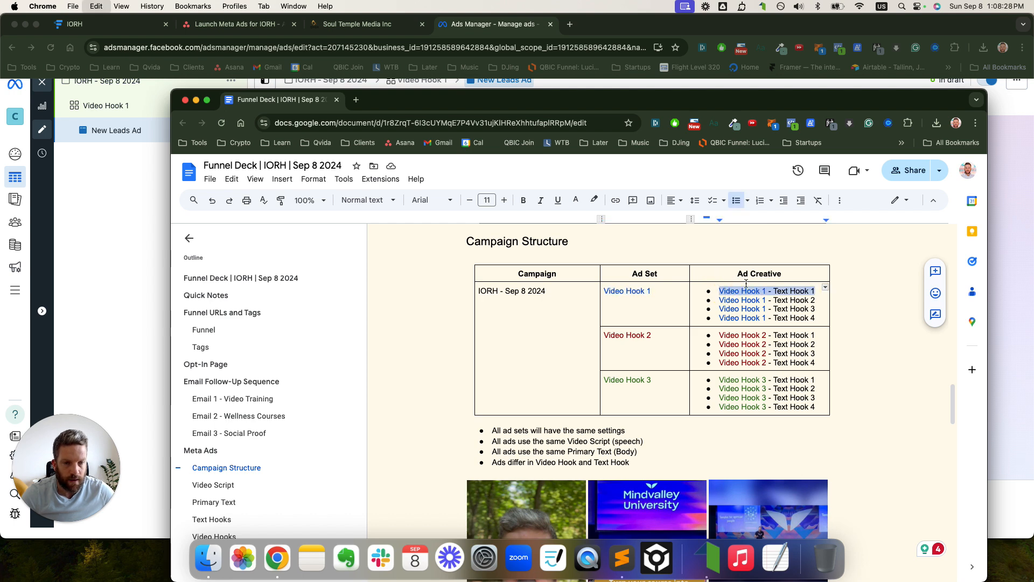
pyautogui.click(491, 26)
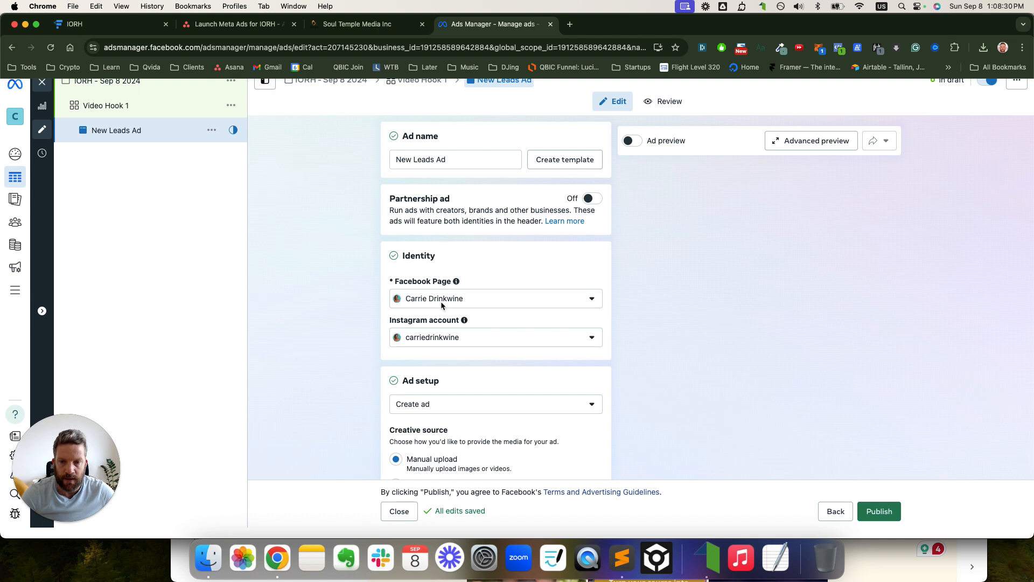
pyautogui.tripleClick(437, 176)
pyautogui.press('super+v')
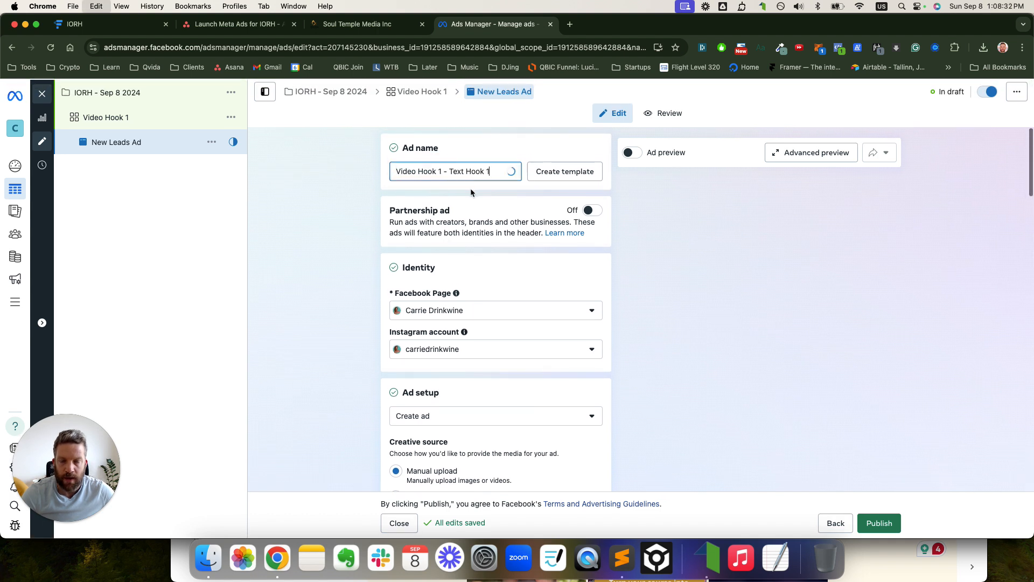
pyautogui.scroll(-5, 471, 189)
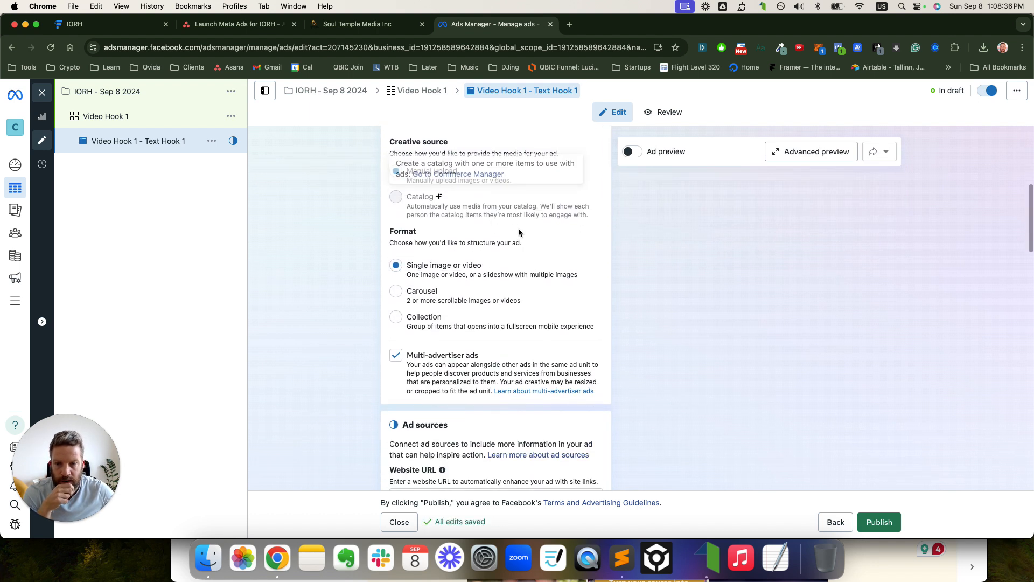
pyautogui.scroll(2, 518, 226)
pyautogui.scroll(-5, 520, 229)
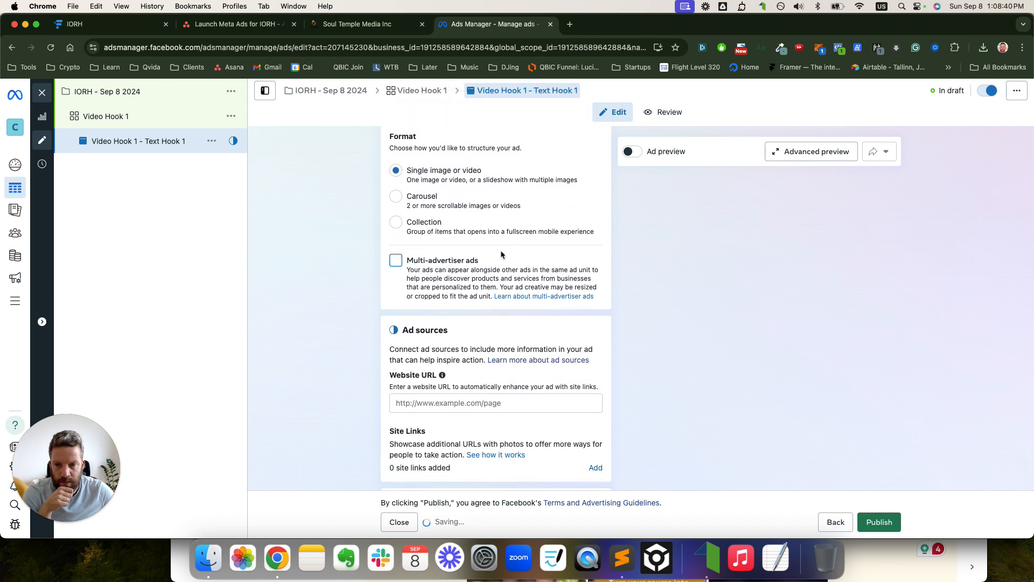
# - Copy the opt-in page URL from the Funnel Deck's funnel table for the Website URL field
pyautogui.scroll(-3, 501, 254)
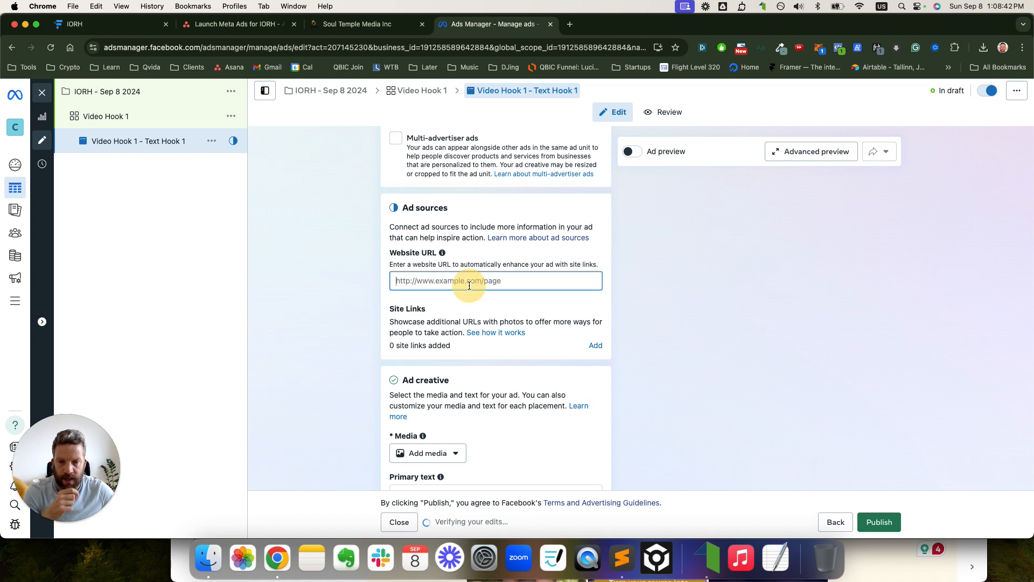
pyautogui.click(470, 284)
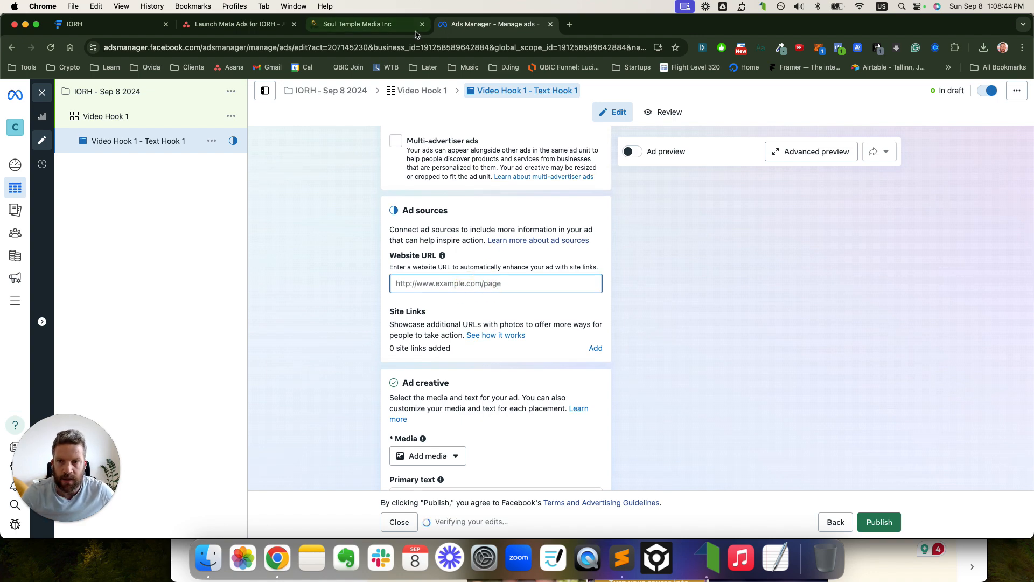
pyautogui.hotkey('ctrl', 'Up')
pyautogui.click(797, 173)
pyautogui.scroll(15, 617, 306)
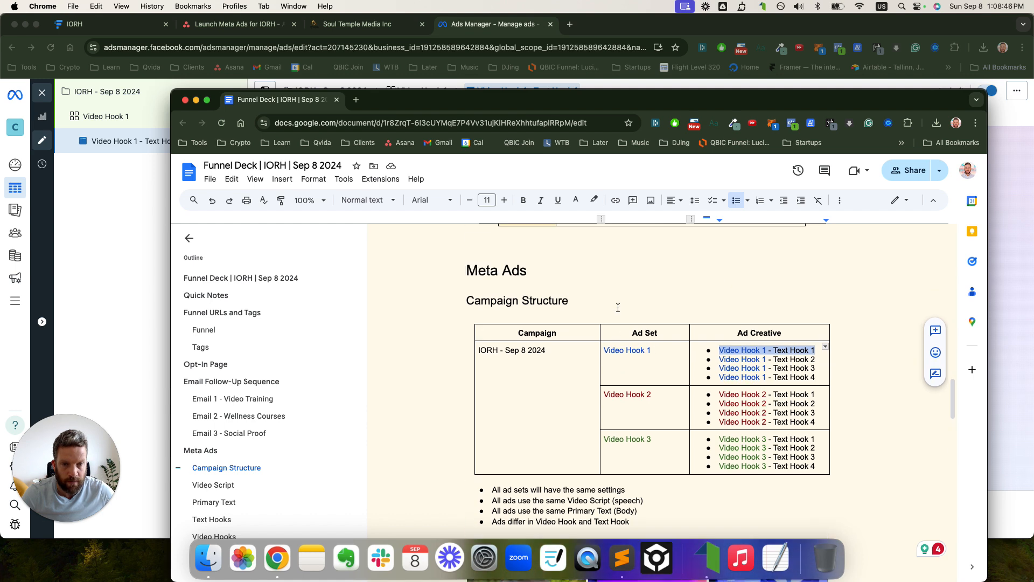
pyautogui.scroll(10, 617, 306)
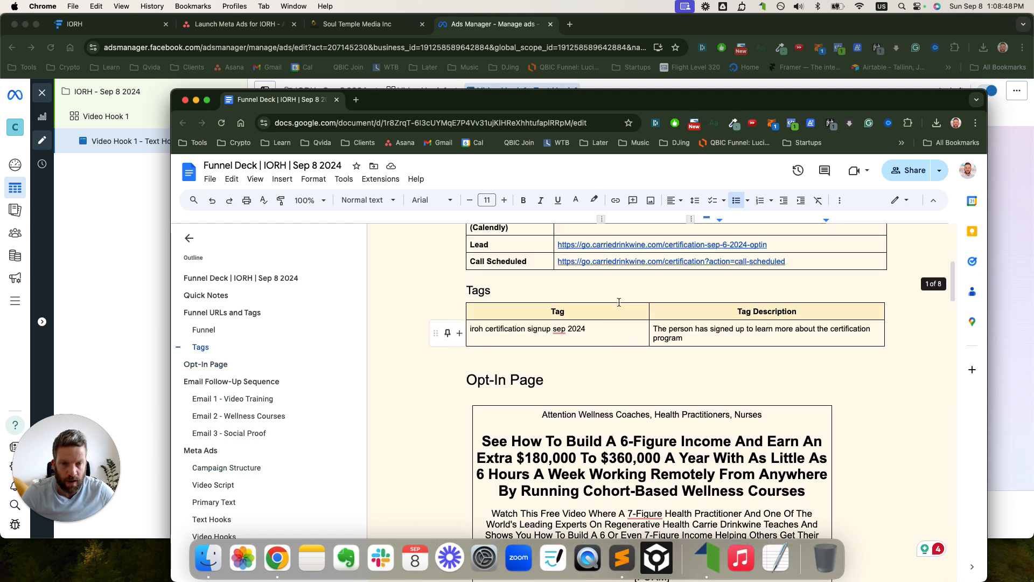
pyautogui.moveTo(726, 396); pyautogui.dragTo(641, 397)
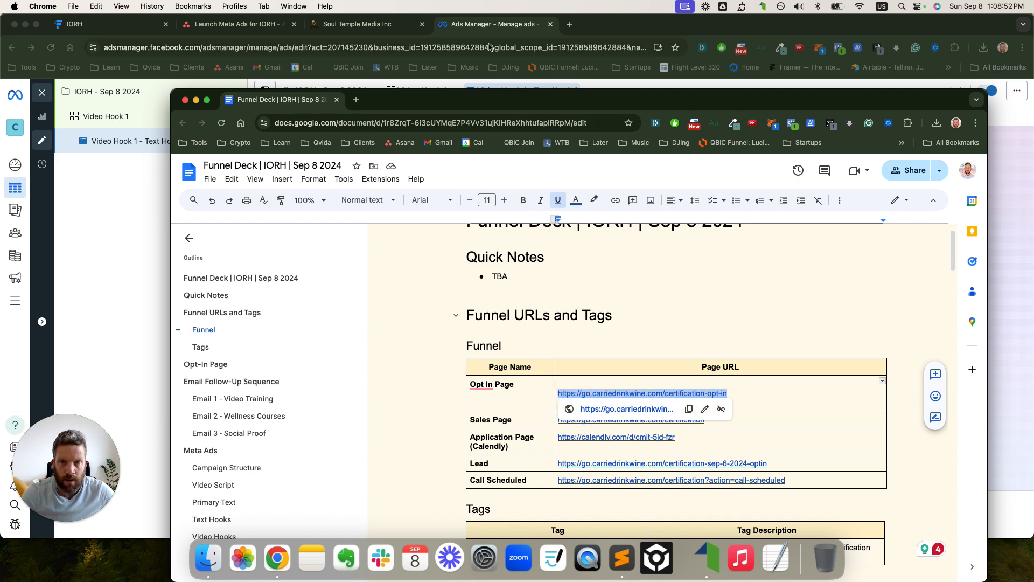
pyautogui.click(478, 24)
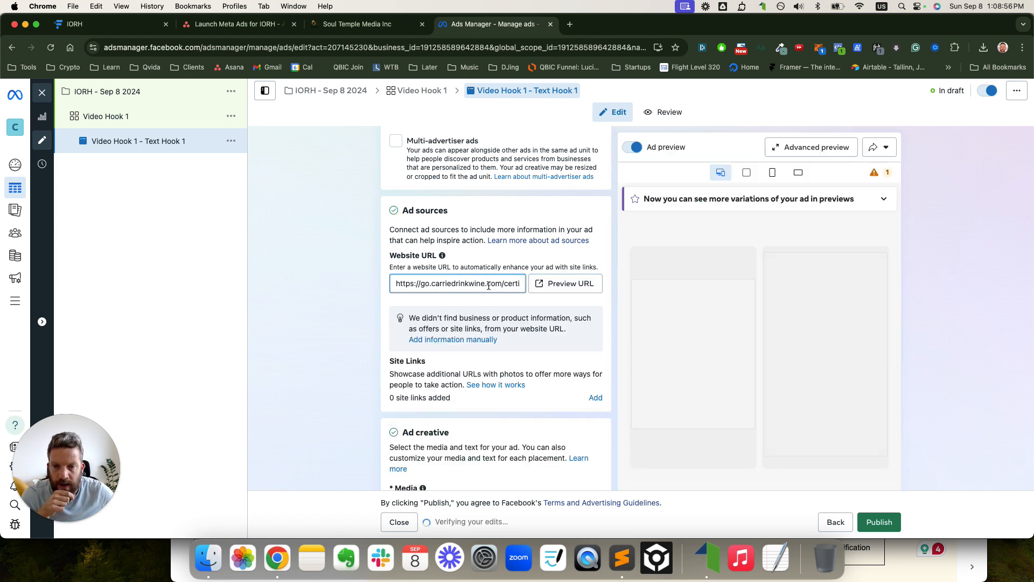
# - Check the ad's destination Website URL points to the certification opt-in page
pyautogui.scroll(-10, 488, 287)
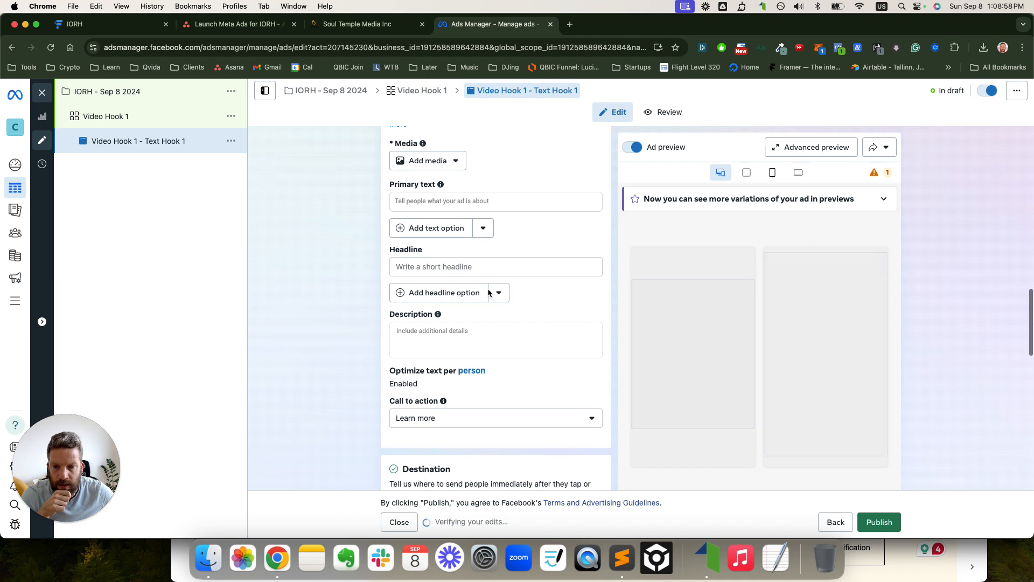
pyautogui.scroll(-3, 487, 289)
pyautogui.scroll(10, 488, 285)
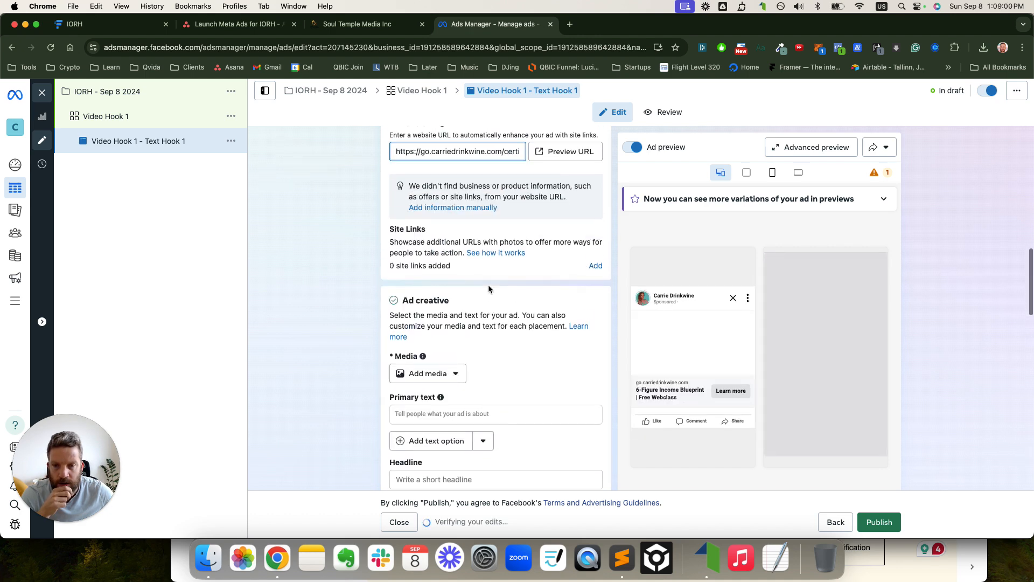
pyautogui.scroll(1, 488, 283)
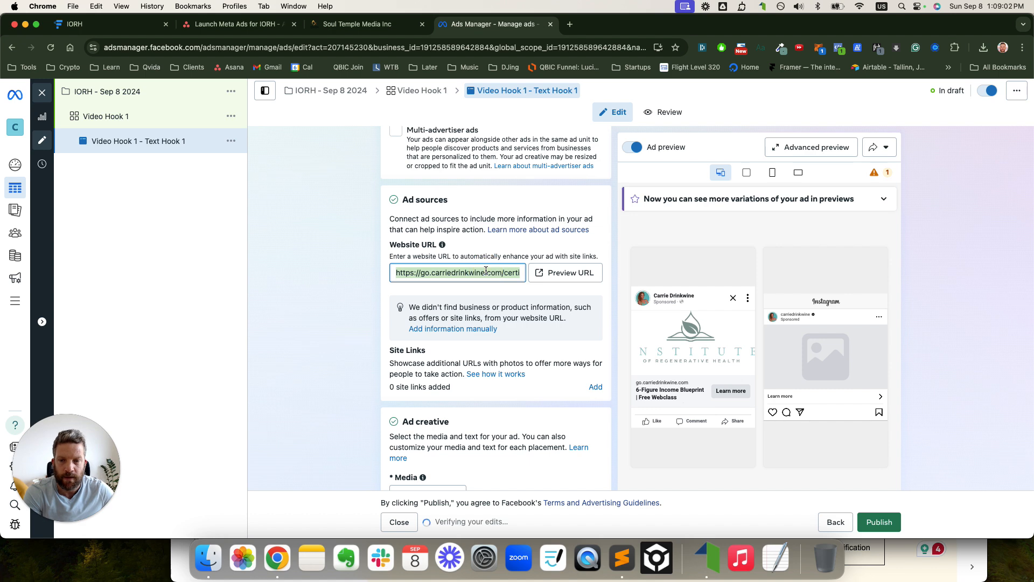
pyautogui.scroll(-10, 483, 274)
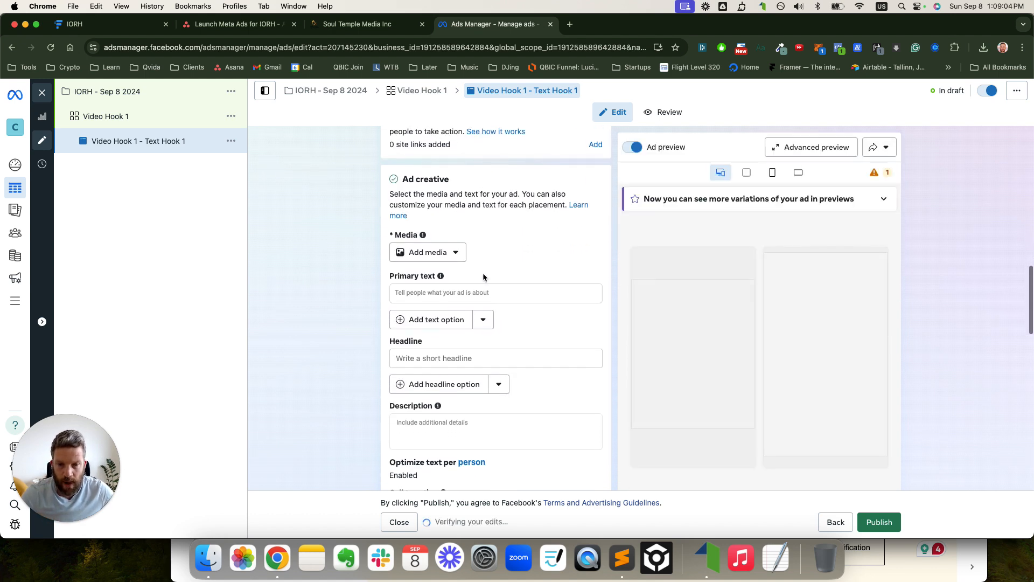
pyautogui.scroll(-12, 483, 276)
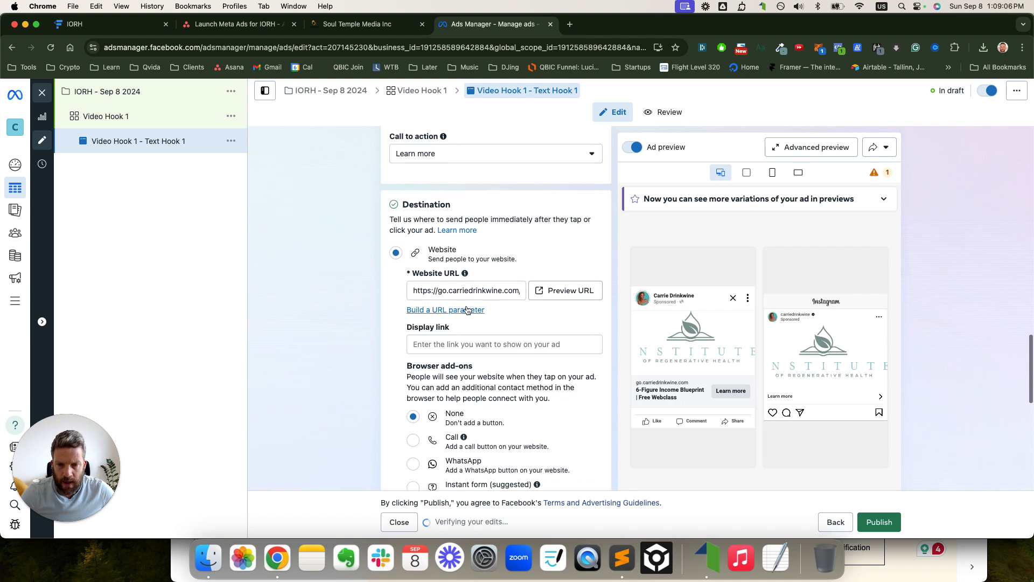
pyautogui.click(454, 291)
pyautogui.press('super+a')
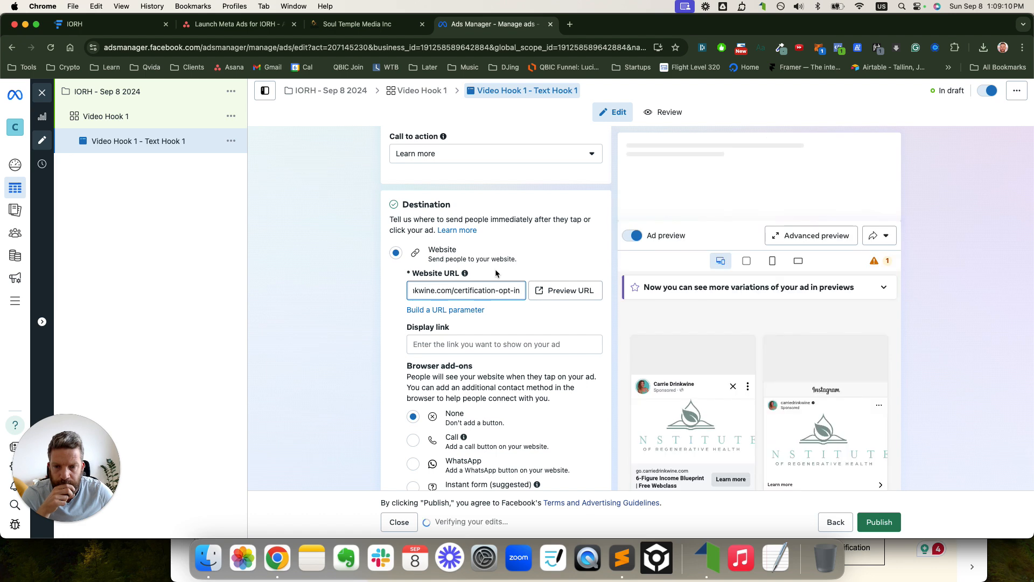
pyautogui.scroll(-2, 453, 389)
pyautogui.scroll(5, 452, 389)
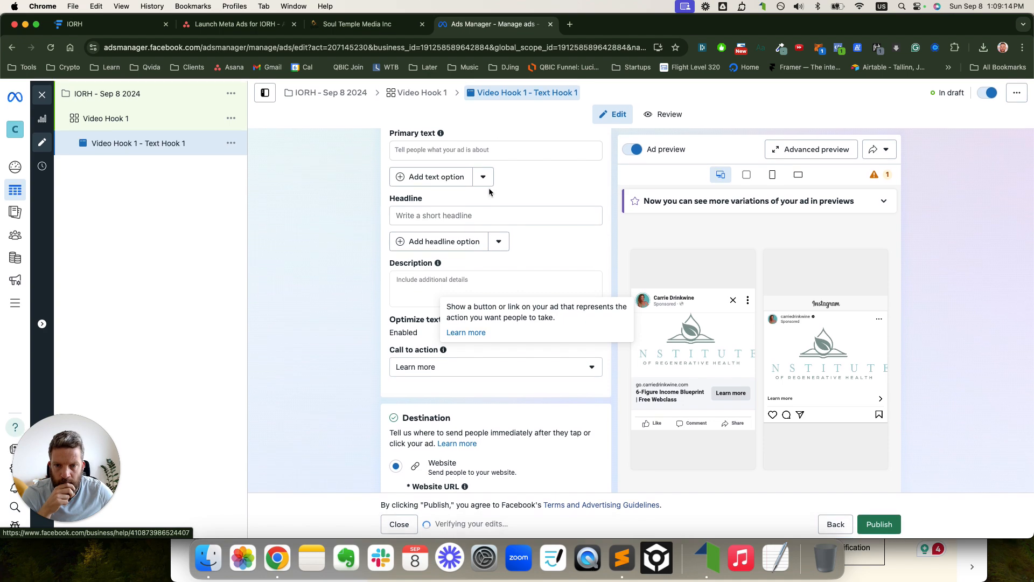
# - Copy the full Primary Text ad copy from the Funnel Deck document
pyautogui.hotkey('ctrl', 'Up')
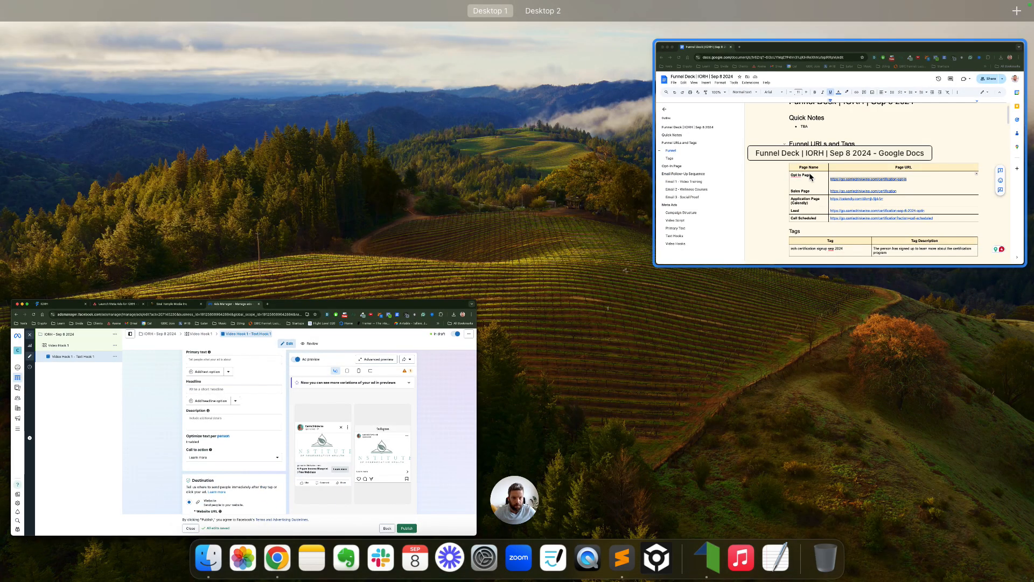
pyautogui.click(810, 178)
pyautogui.scroll(-15, 614, 249)
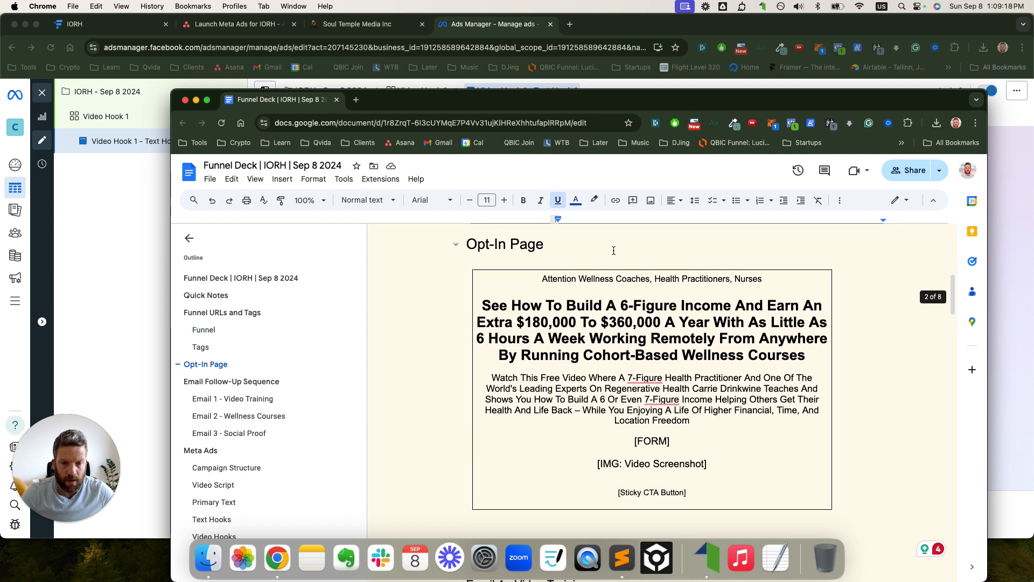
pyautogui.scroll(-20, 614, 250)
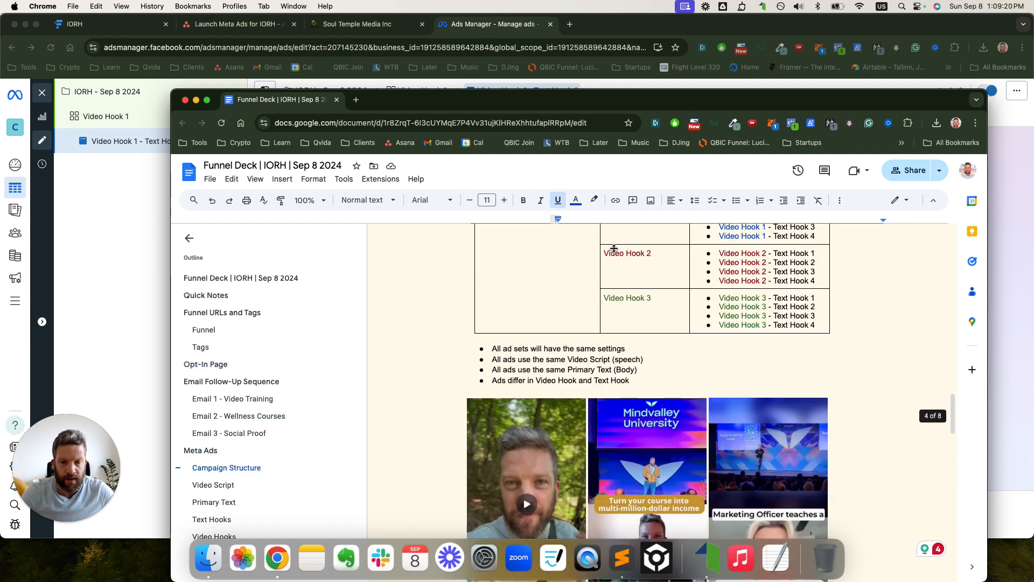
pyautogui.scroll(-12, 614, 251)
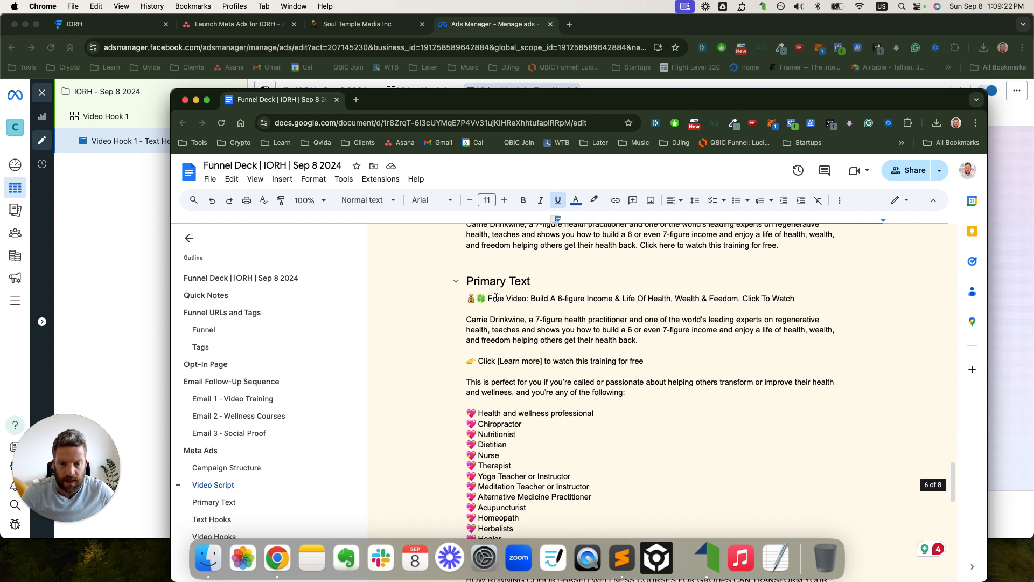
pyautogui.scroll(-10, 462, 298)
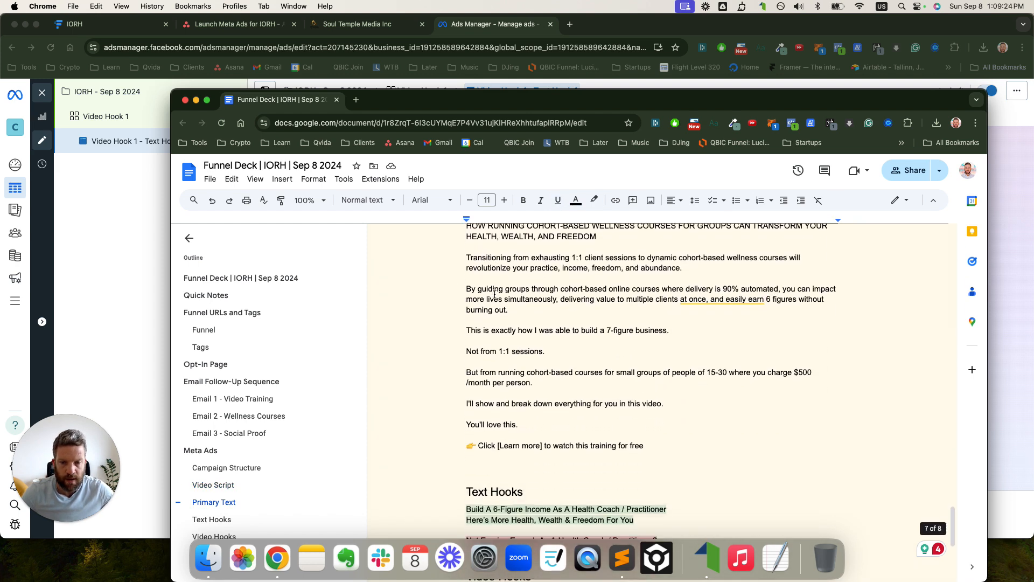
pyautogui.keyDown('shift'); pyautogui.click(644, 430); pyautogui.keyUp('shift')
pyautogui.press('super+c')
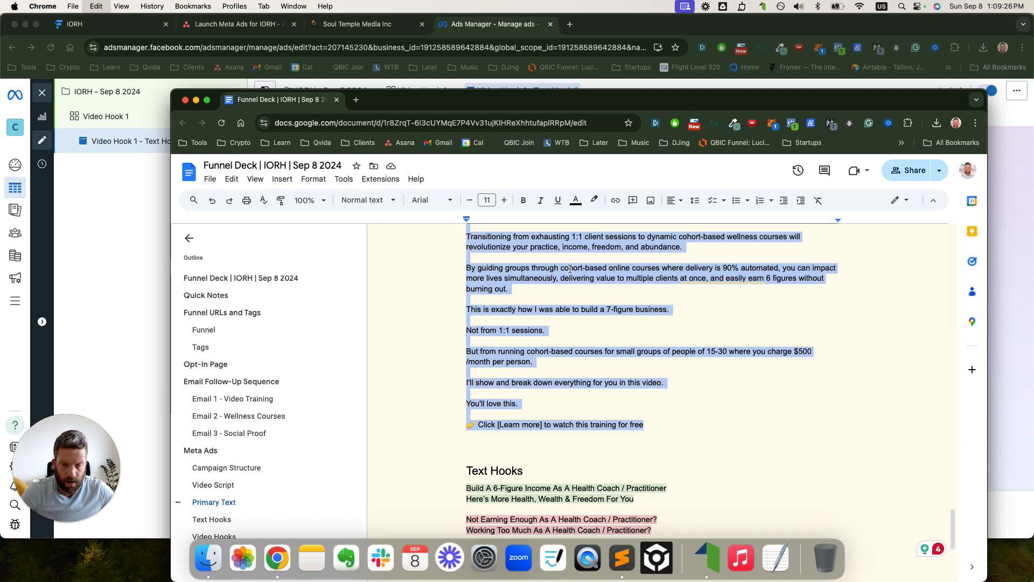
# - Paste the copy, headed 'Free Video: Build A 6-figure Income', into the ad's Primary text
pyautogui.click(468, 32)
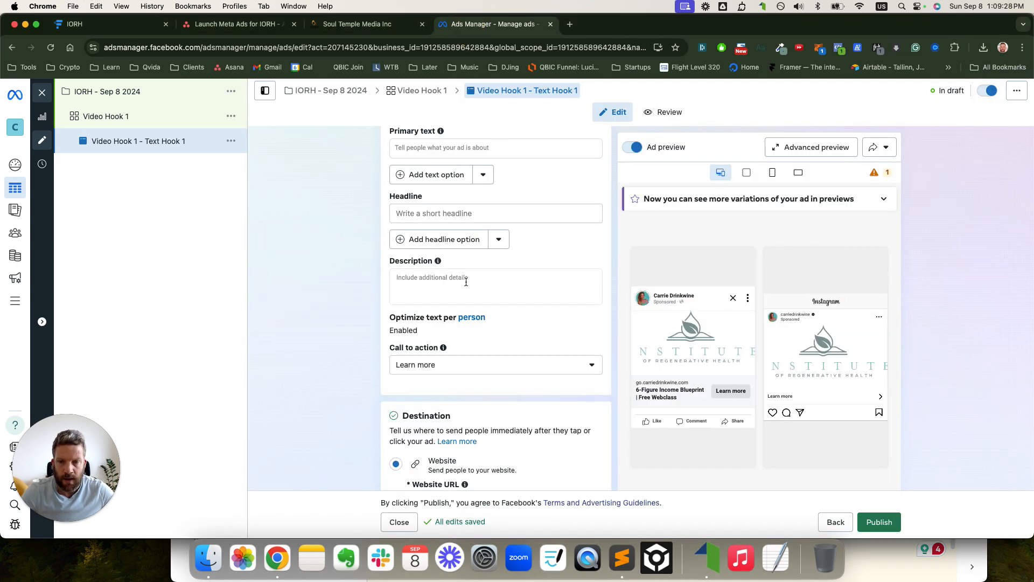
pyautogui.scroll(3, 455, 254)
pyautogui.click(443, 262)
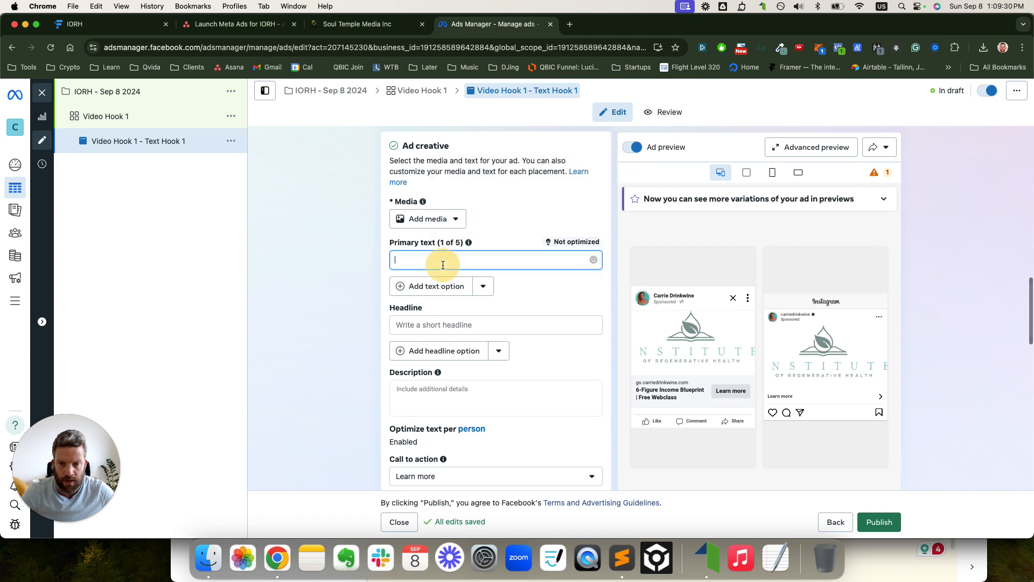
pyautogui.press('super+v')
pyautogui.scroll(-10, 483, 383)
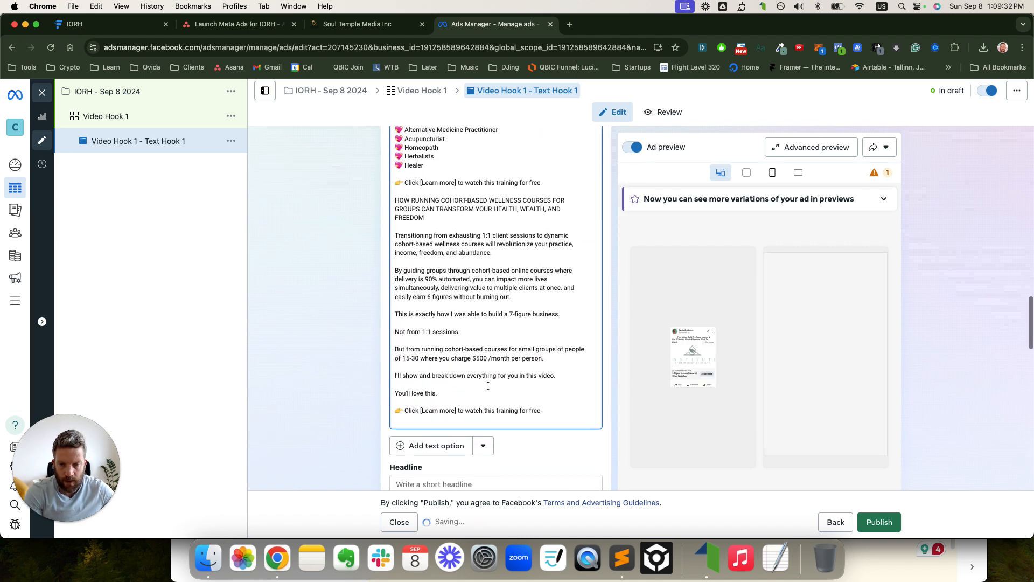
pyautogui.scroll(10, 500, 309)
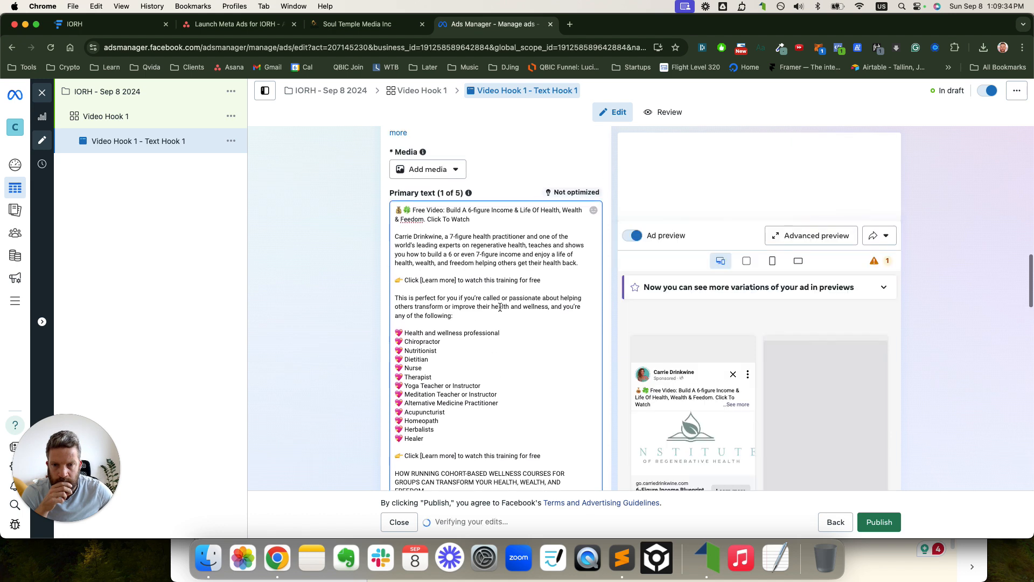
pyautogui.scroll(1, 501, 302)
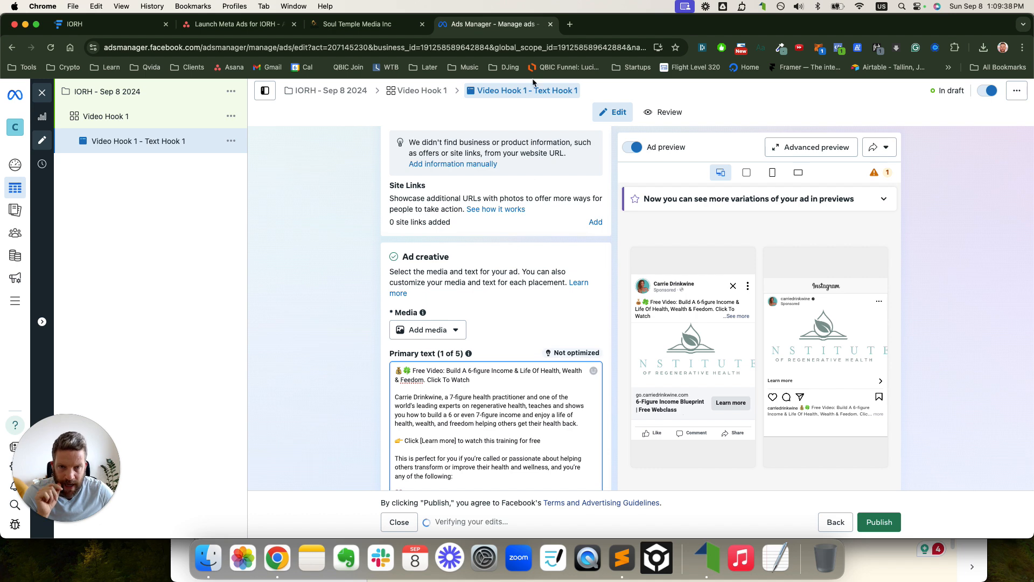
pyautogui.click(434, 330)
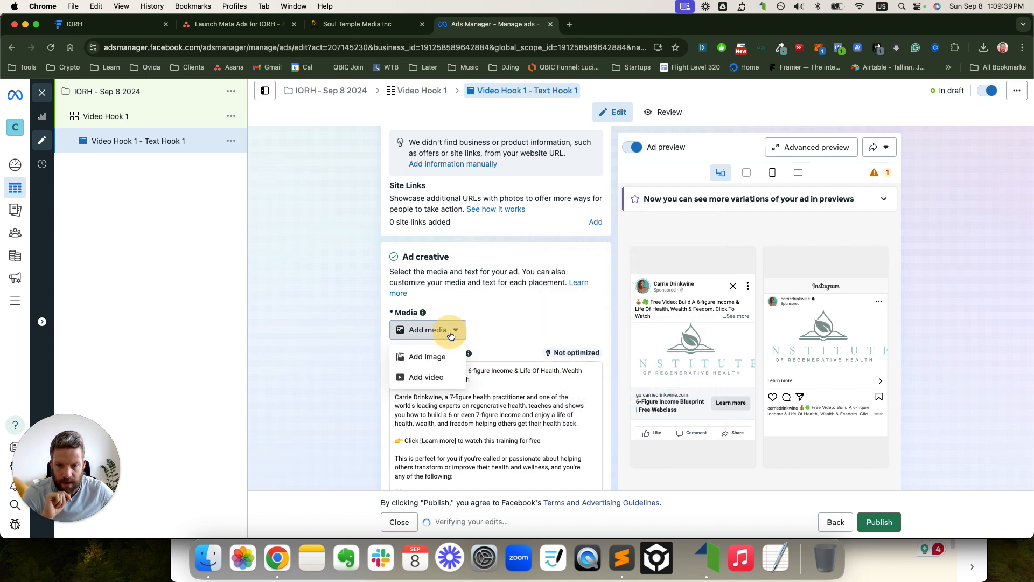
pyautogui.click(434, 358)
pyautogui.click(825, 121)
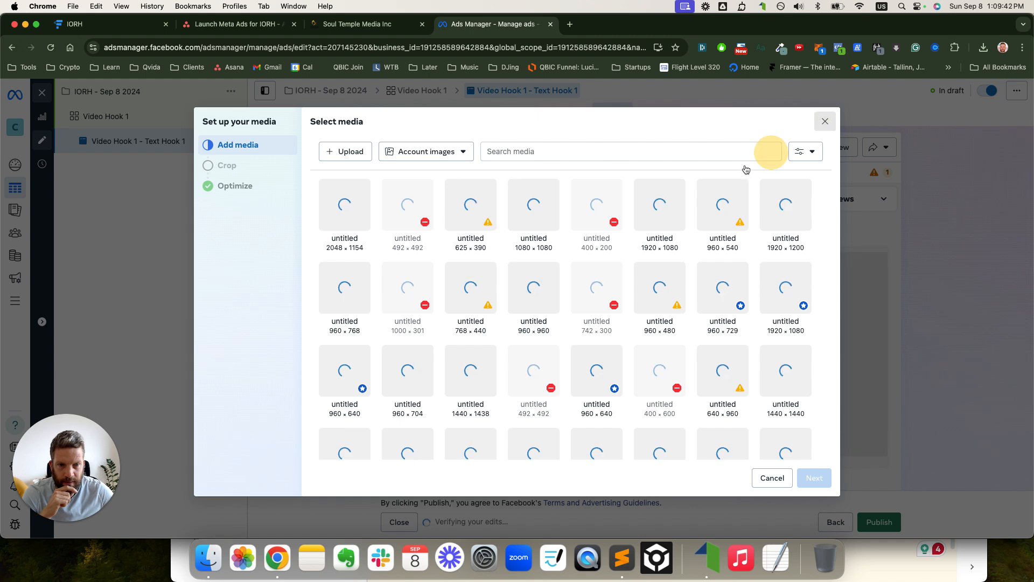
pyautogui.click(433, 330)
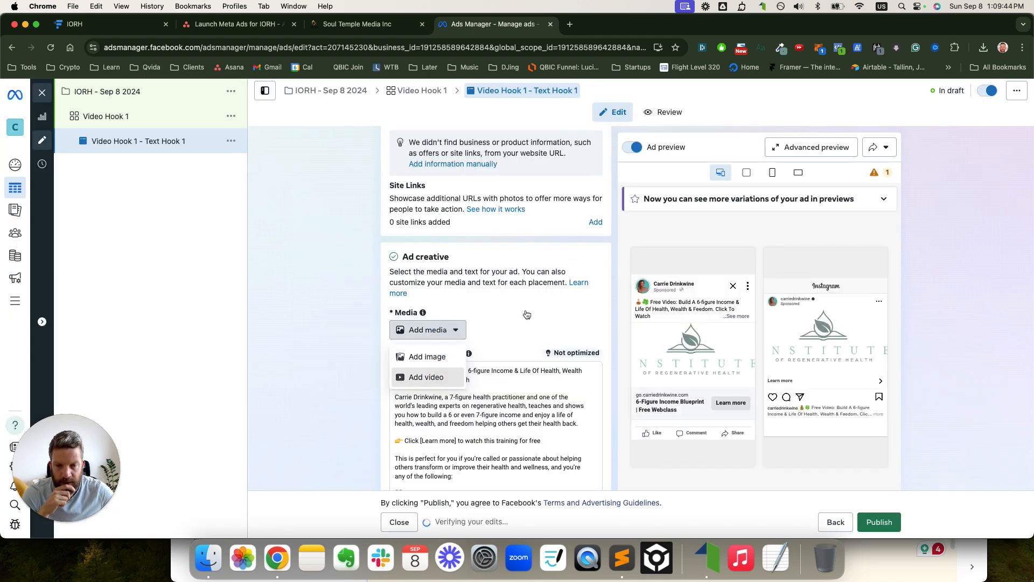
pyautogui.click(426, 377)
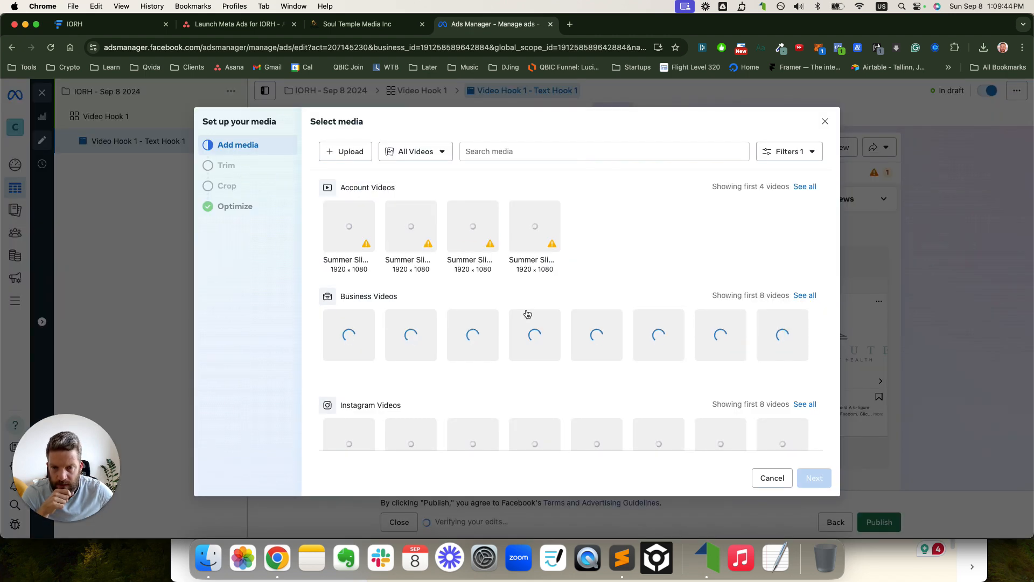
pyautogui.click(825, 121)
pyautogui.scroll(-15, 518, 283)
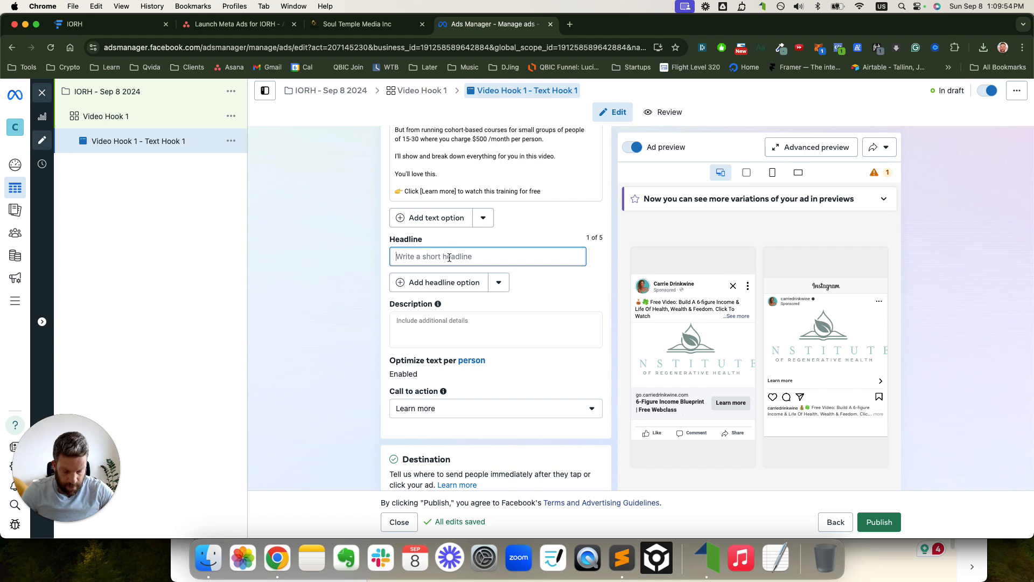
# - Copy the opening hook phrase from the Primary text and paste it into the empty Headline
pyautogui.scroll(12, 449, 257)
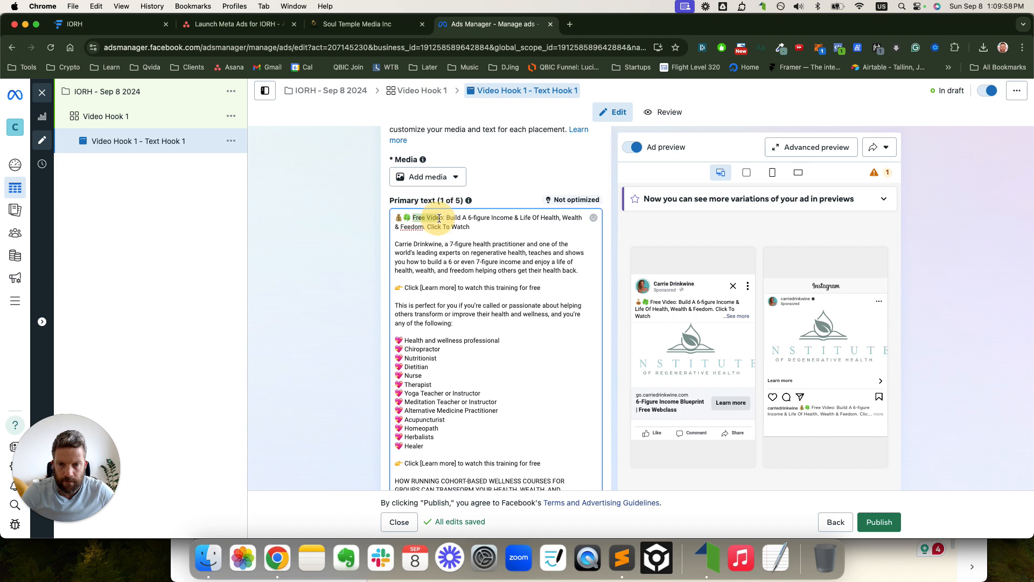
pyautogui.moveTo(439, 219); pyautogui.dragTo(517, 219)
pyautogui.press('cmd+c')
pyautogui.scroll(-10, 479, 312)
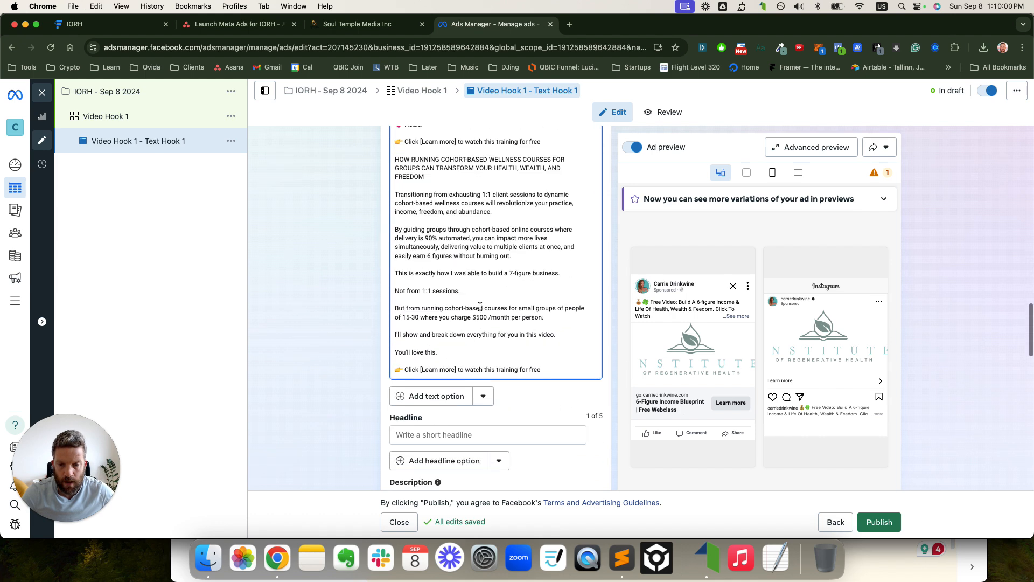
pyautogui.click(459, 290)
pyautogui.press('cmd+v')
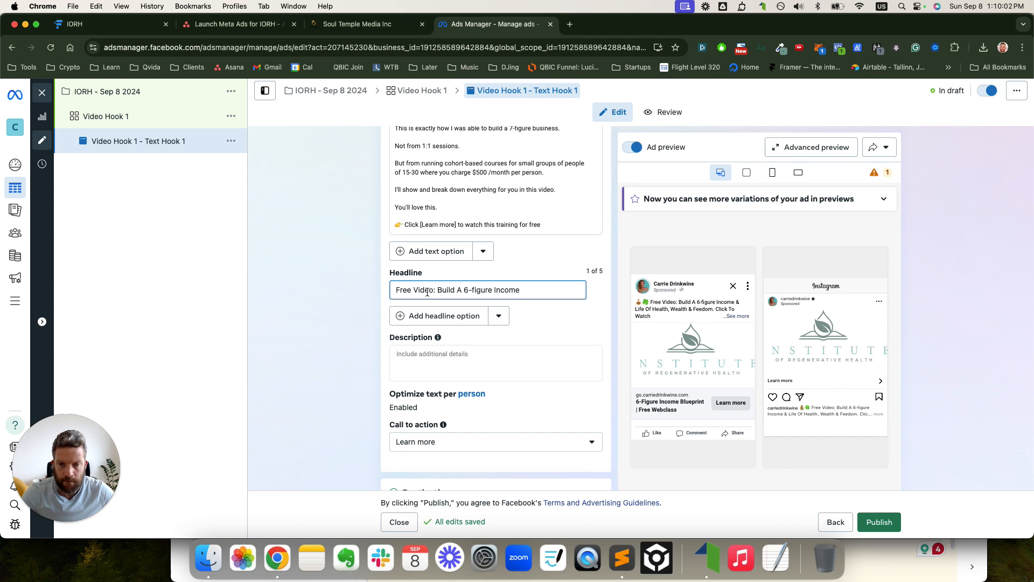
# - Edit the headline to read 'Build A 6-figure Income As A Health Practitioner'
pyautogui.click(437, 290)
pyautogui.write('How To')
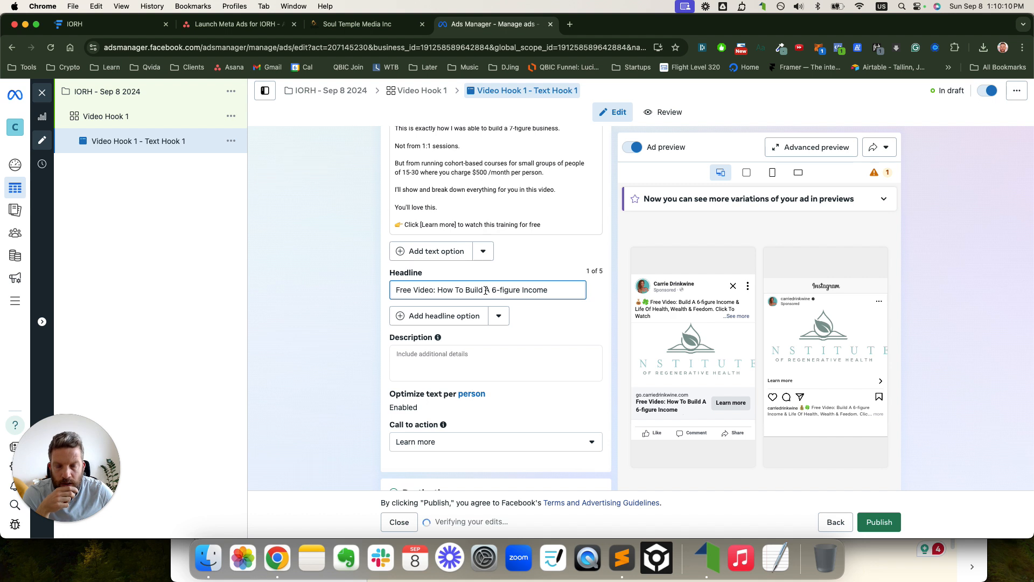
pyautogui.moveTo(432, 290); pyautogui.dragTo(394, 290)
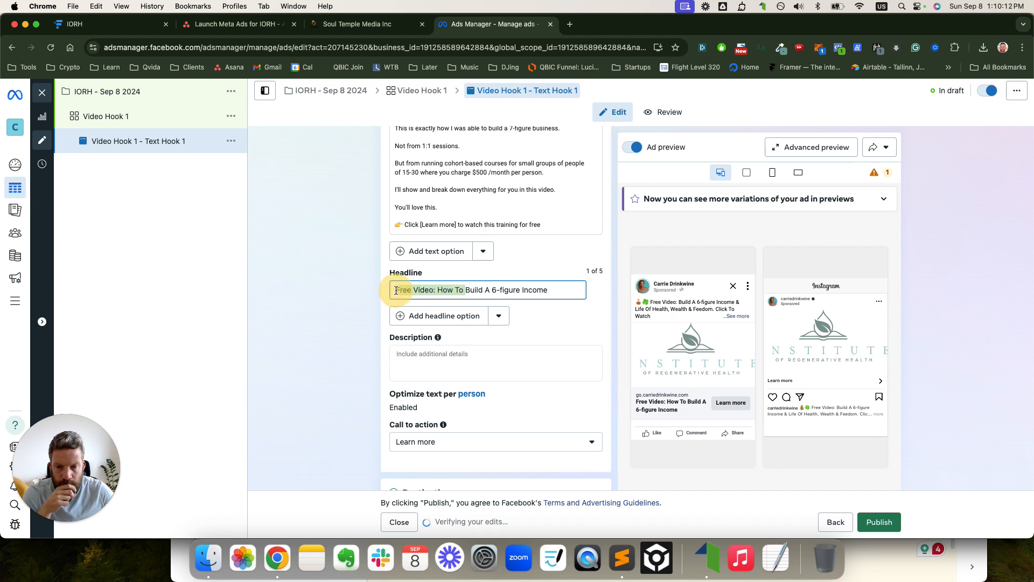
pyautogui.press('BackSpace')
pyautogui.click(491, 295)
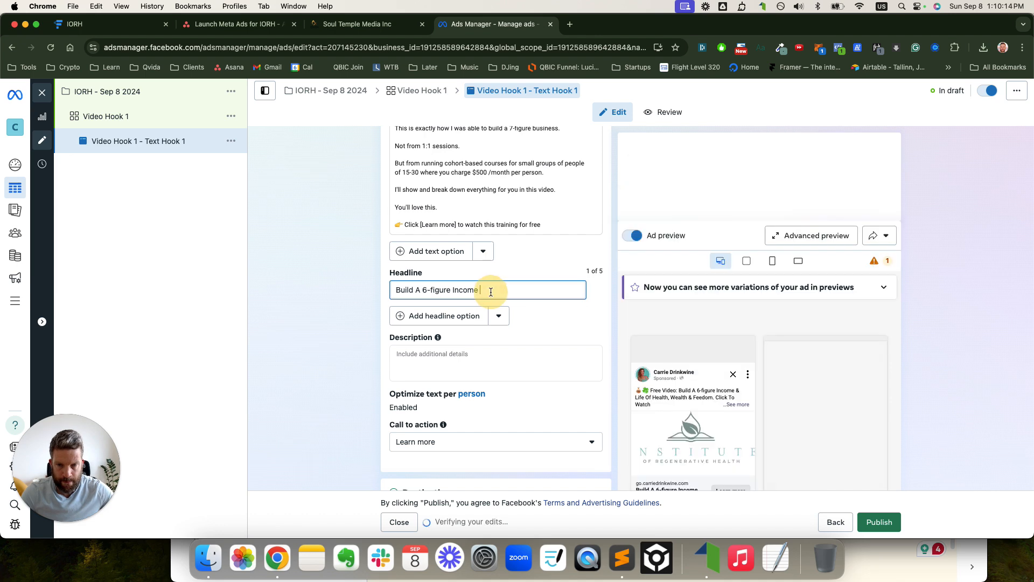
pyautogui.write('As A Health Coac')
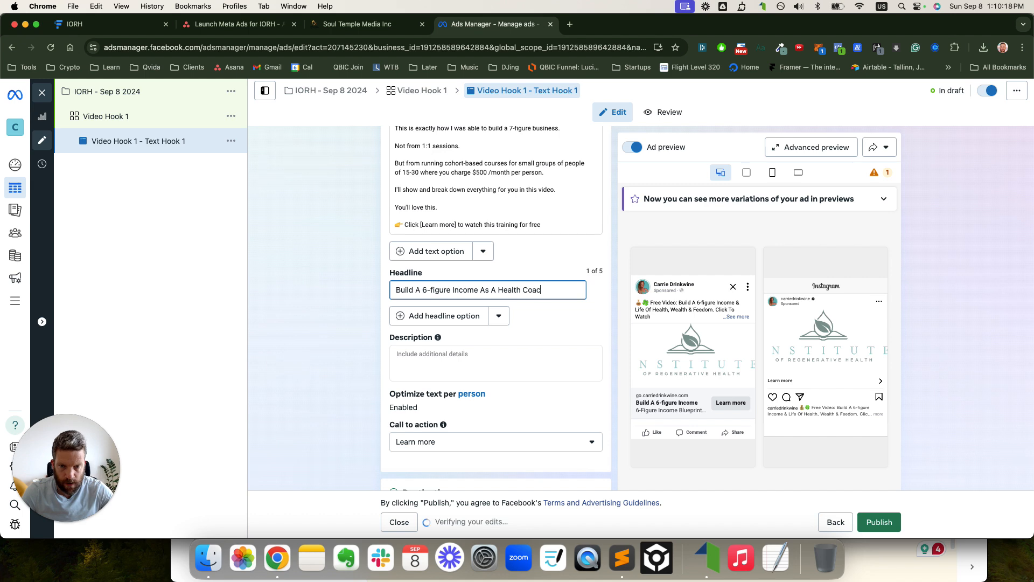
pyautogui.write('h')
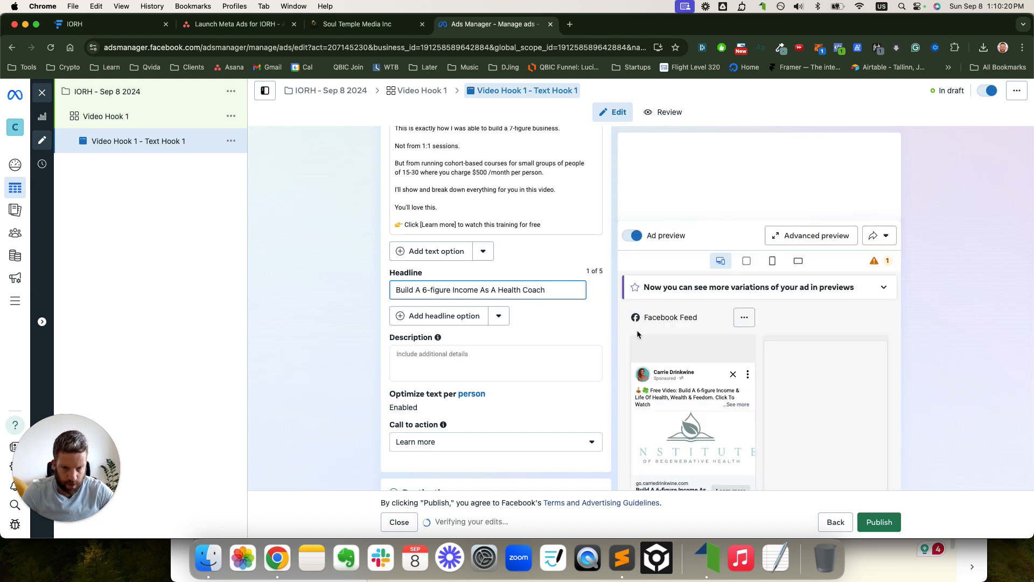
pyautogui.write(' / Practitioner')
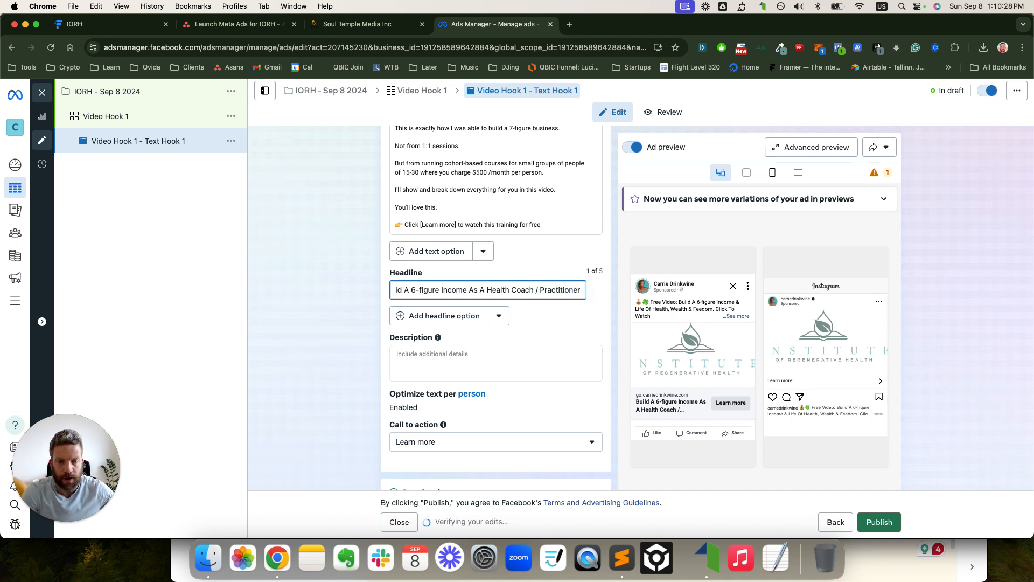
pyautogui.click(543, 291)
pyautogui.press('BackSpace')
pyautogui.press('BackSpace')
pyautogui.press('BackSpace')
pyautogui.press('BackSpace')
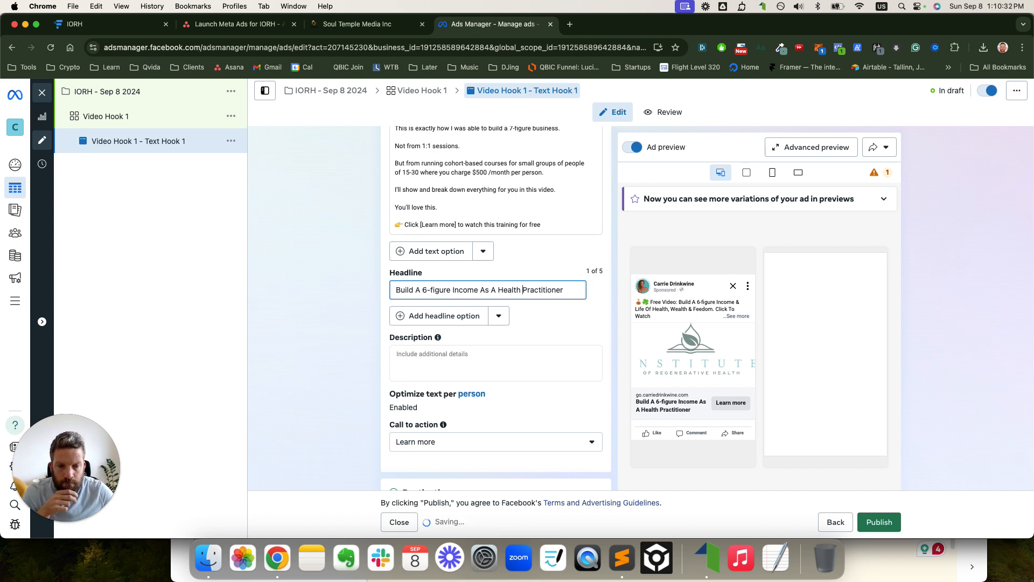
pyautogui.scroll(-5, 533, 301)
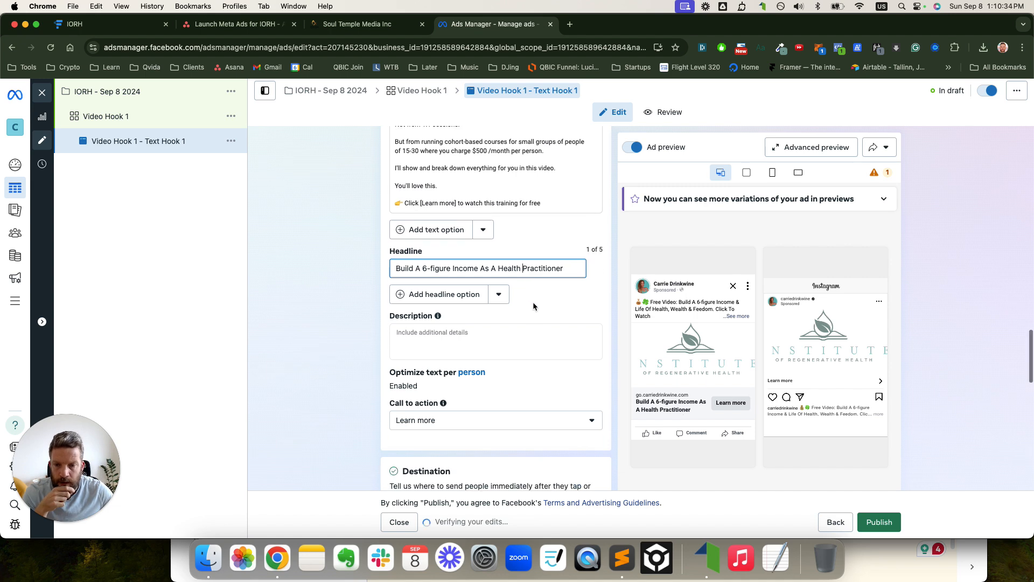
pyautogui.scroll(-7, 533, 302)
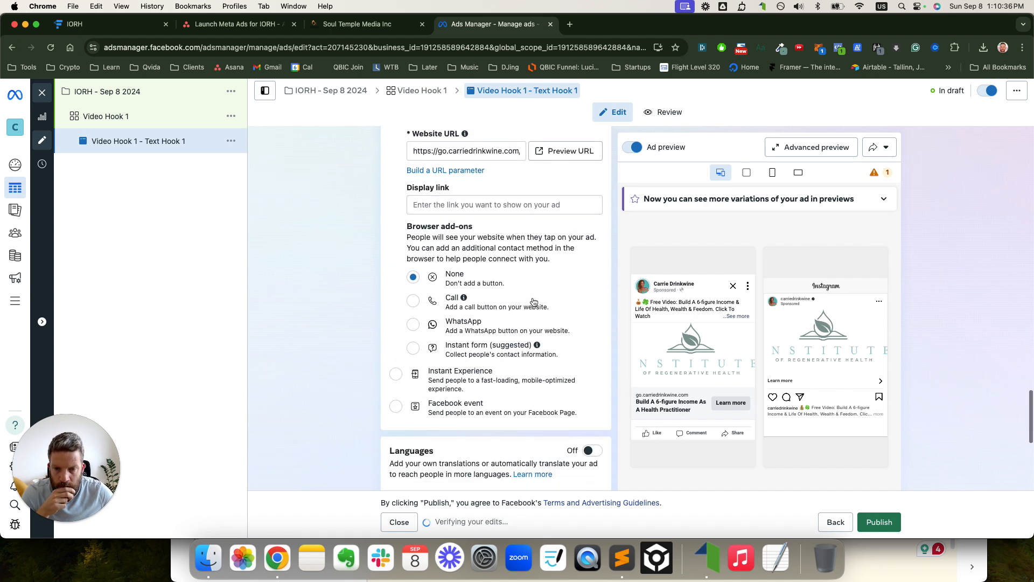
pyautogui.scroll(-1, 551, 271)
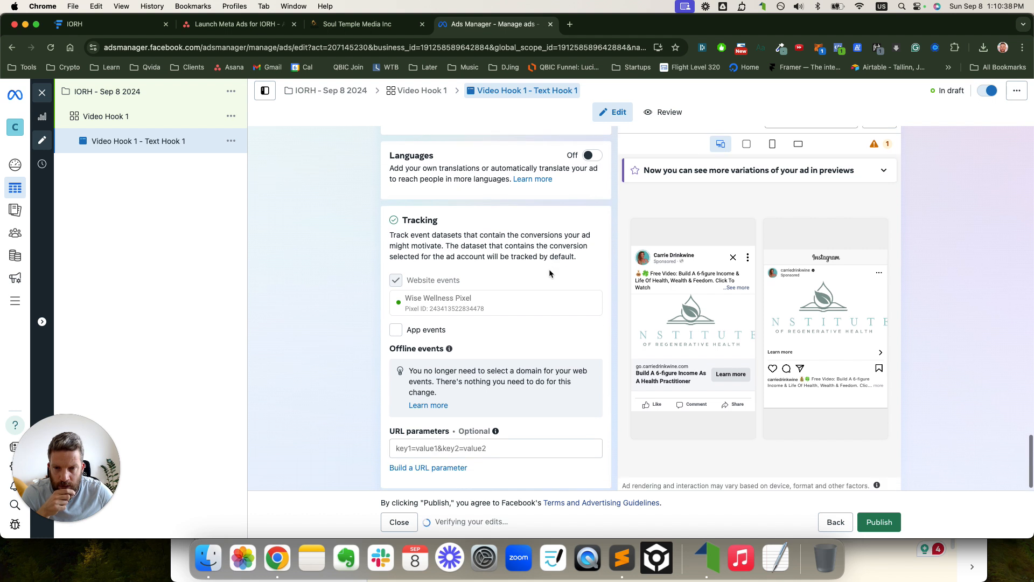
pyautogui.scroll(-2, 484, 235)
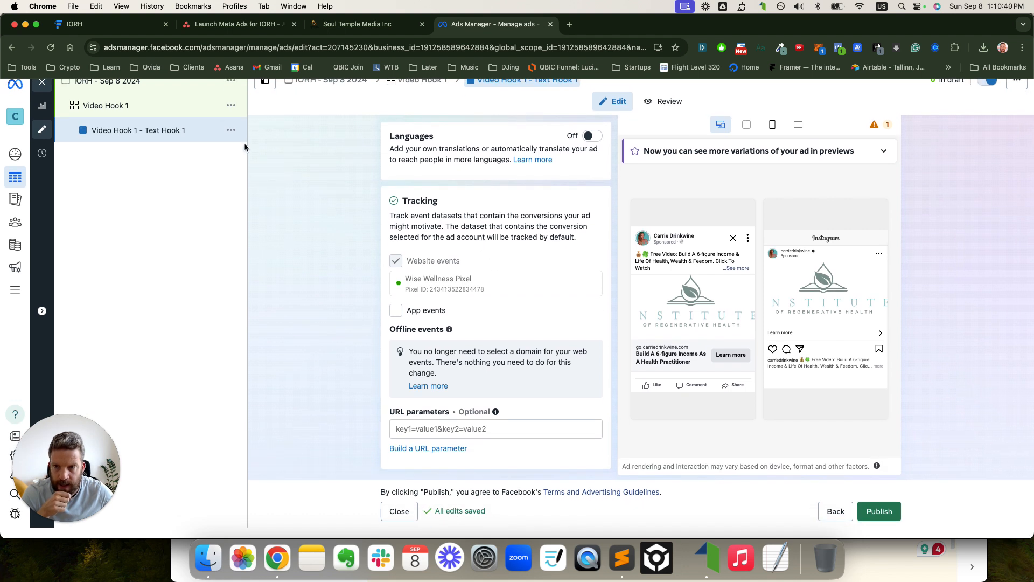
# - Duplicate the Text Hook 1 ad into 3 copies
pyautogui.click(231, 132)
pyautogui.click(248, 192)
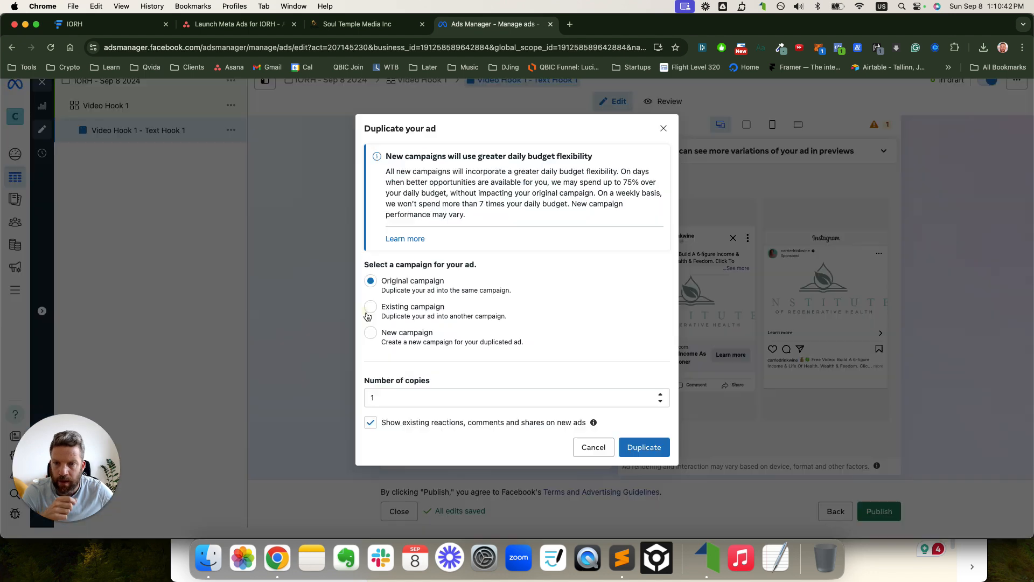
pyautogui.moveTo(376, 397); pyautogui.dragTo(332, 397)
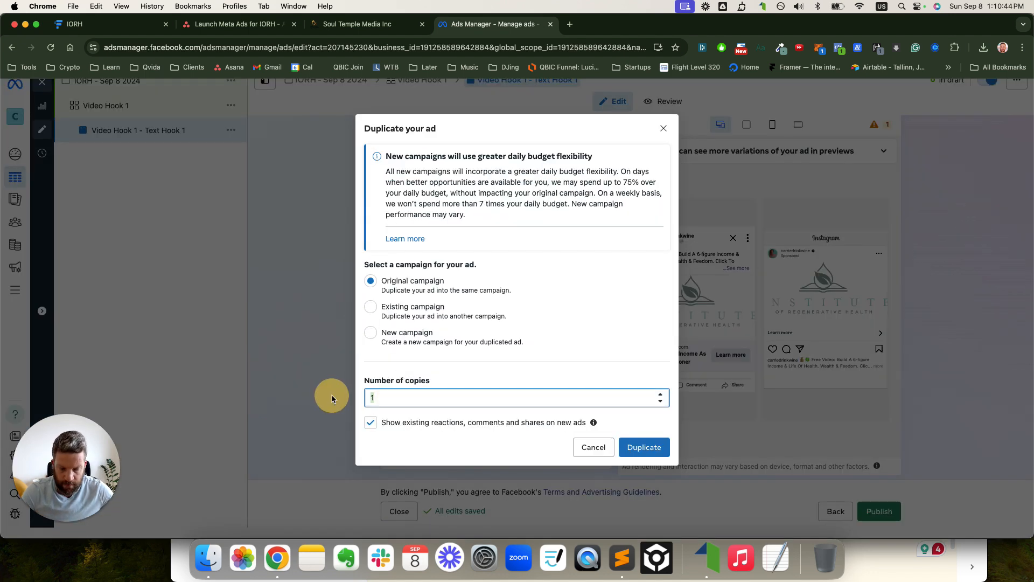
pyautogui.write('3')
pyautogui.click(644, 447)
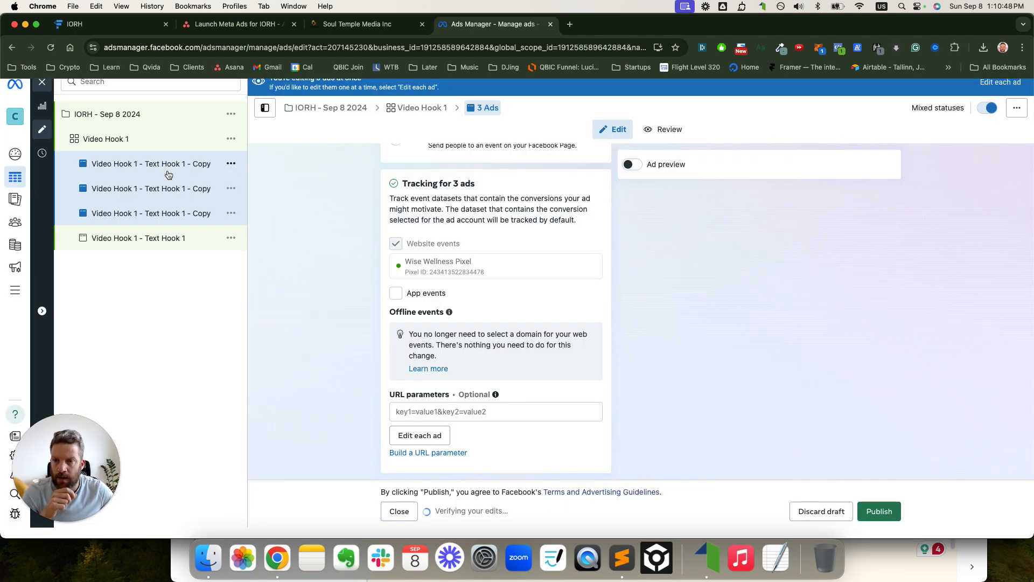
# - Rename the copies Video Hook 1 - Text Hook 2, Text Hook 3 and Text Hook 4
pyautogui.click(173, 218)
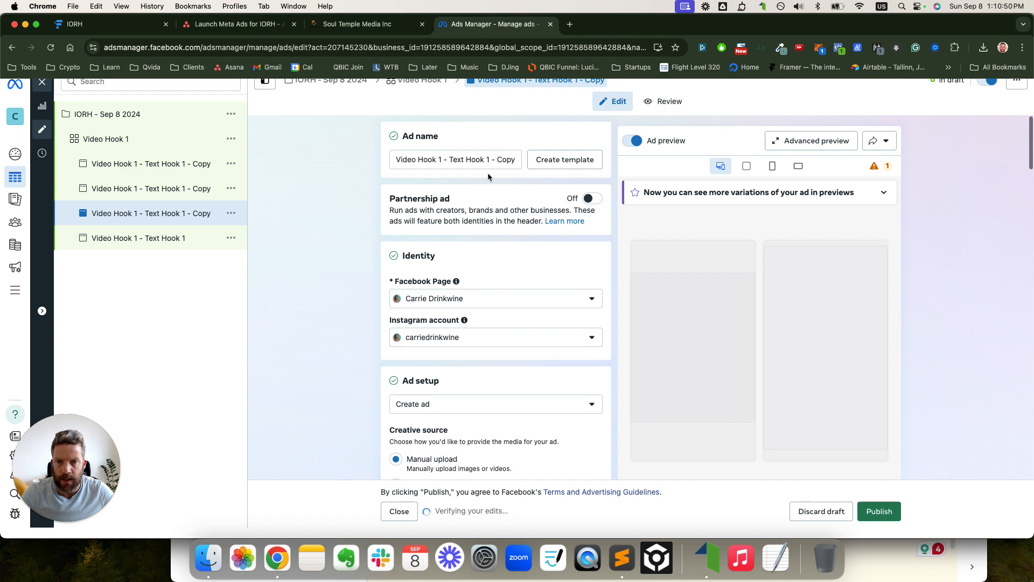
pyautogui.moveTo(485, 158); pyautogui.dragTo(523, 160)
pyautogui.write('2')
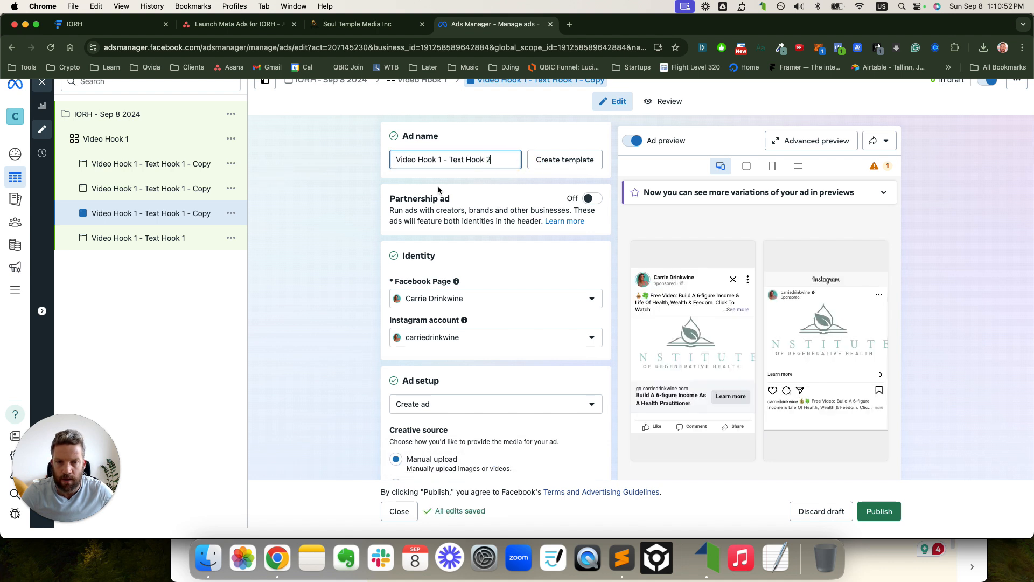
pyautogui.click(178, 193)
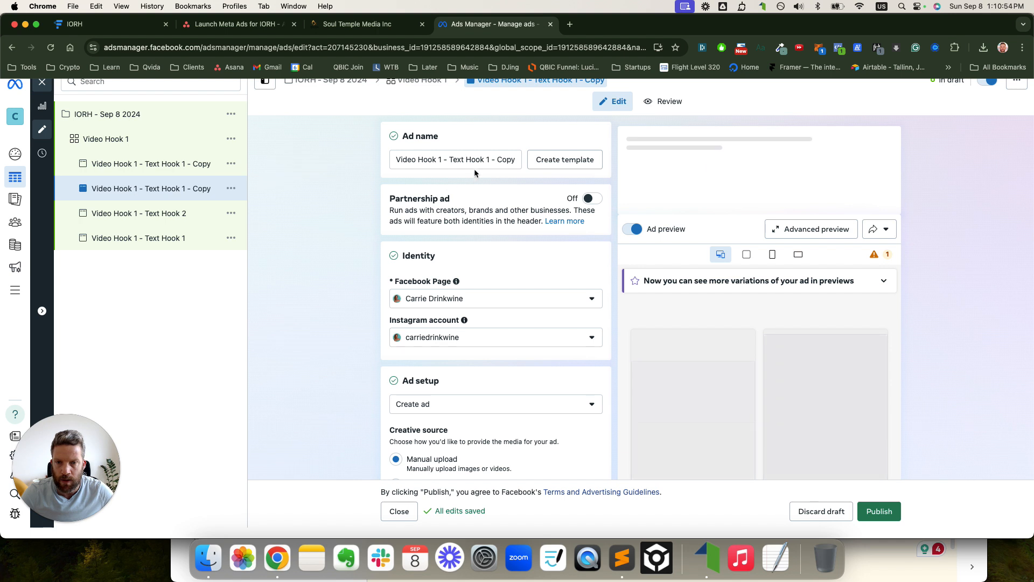
pyautogui.moveTo(487, 159); pyautogui.dragTo(533, 160)
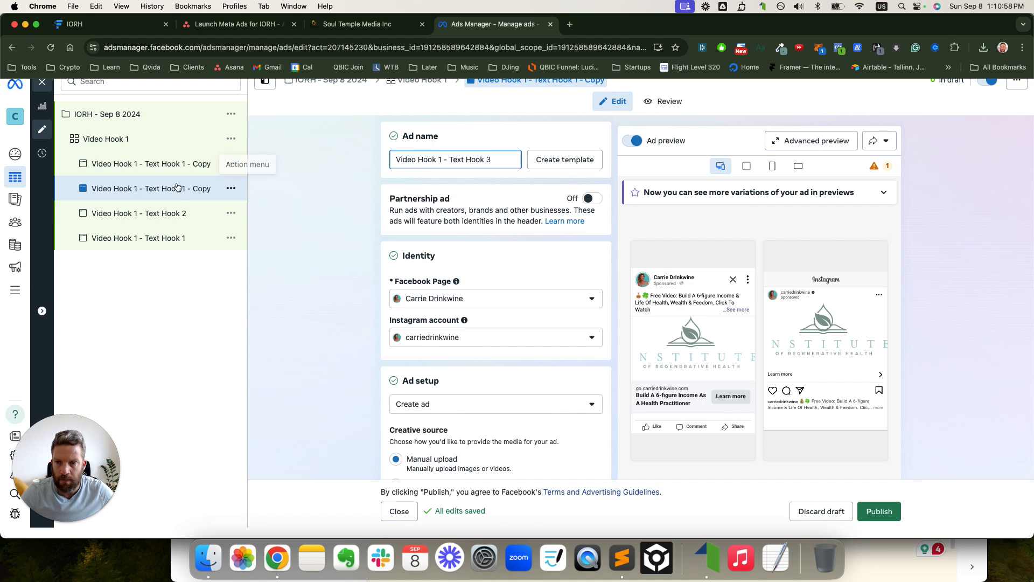
pyautogui.click(169, 163)
pyautogui.moveTo(487, 159); pyautogui.dragTo(529, 163)
pyautogui.write('4')
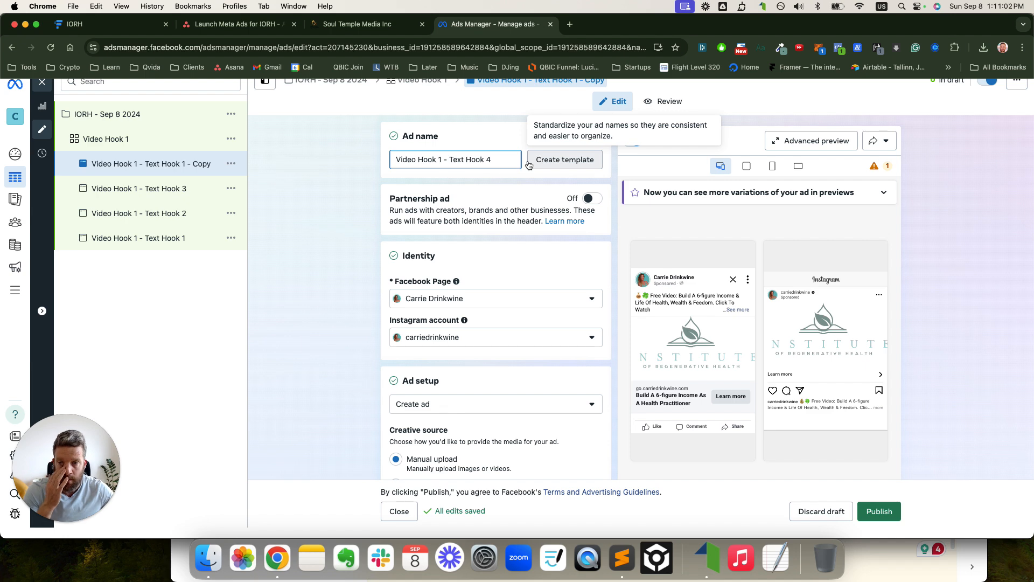
pyautogui.click(165, 237)
# - Add the VH1 - TH1 video to Text Hook 1 at full length and original crops, then open Text Hook 2
pyautogui.scroll(-3, 485, 267)
pyautogui.scroll(-15, 485, 267)
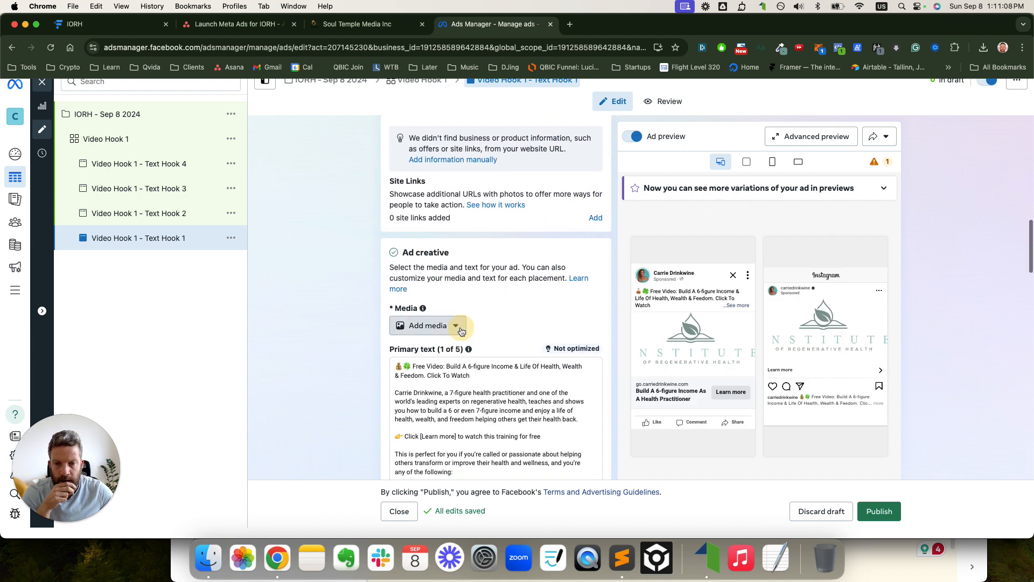
pyautogui.click(454, 326)
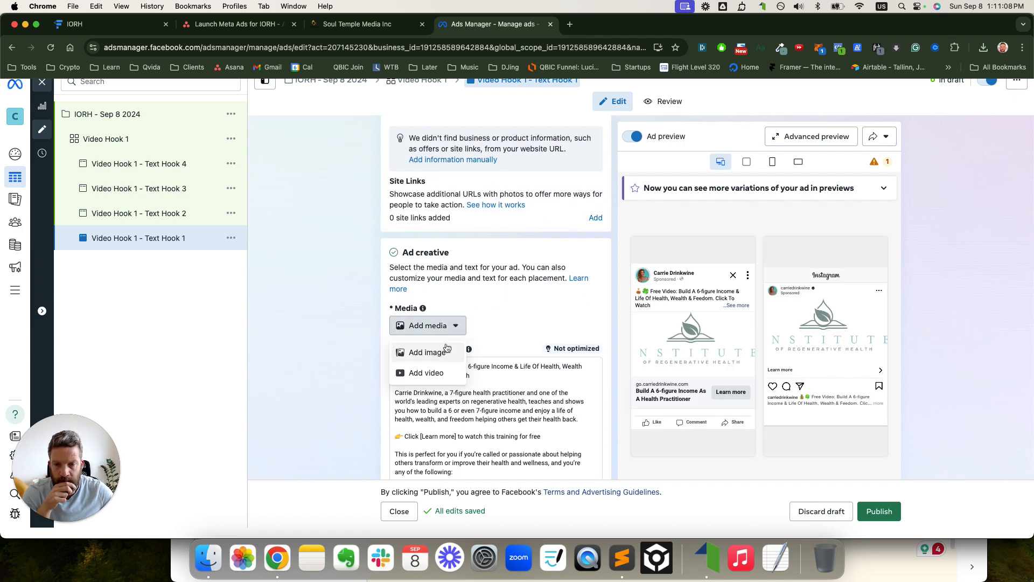
pyautogui.click(439, 374)
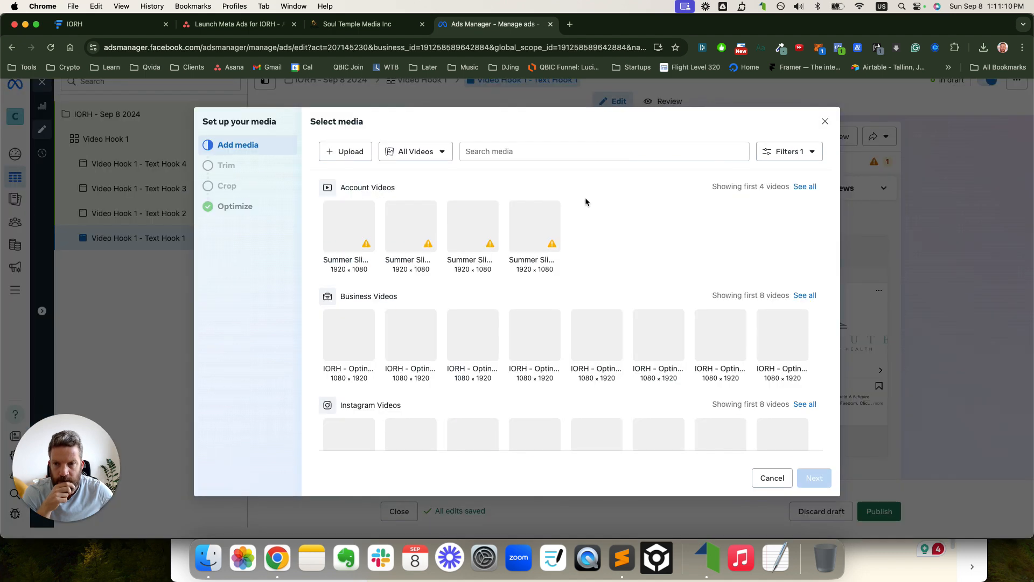
pyautogui.click(515, 154)
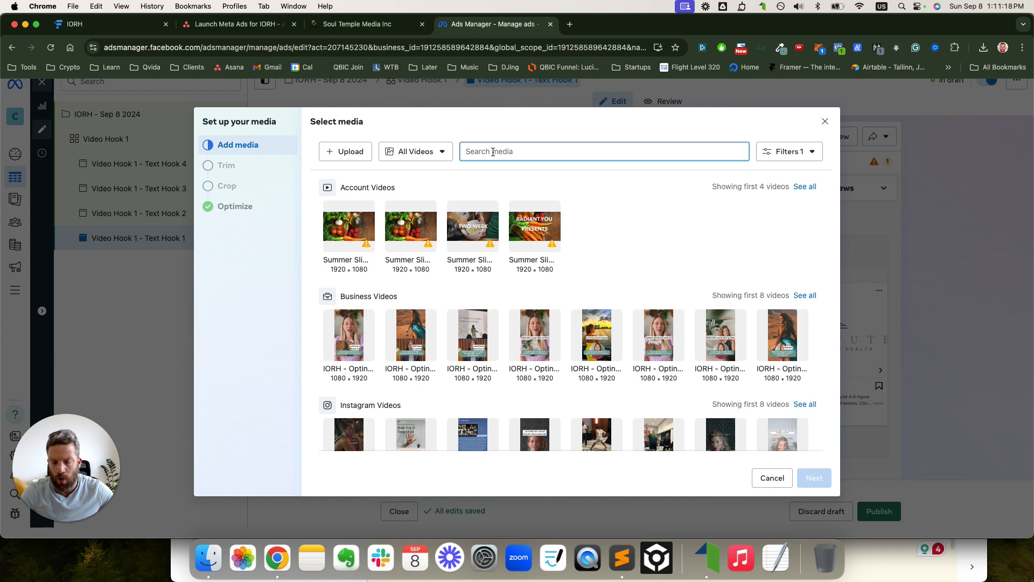
pyautogui.write('1 - ')
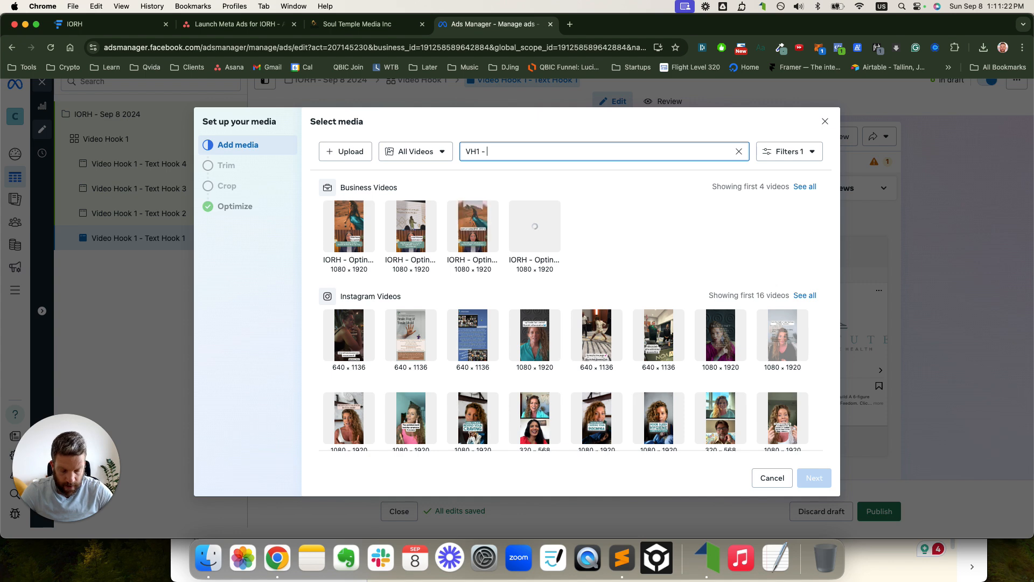
pyautogui.write('TH')
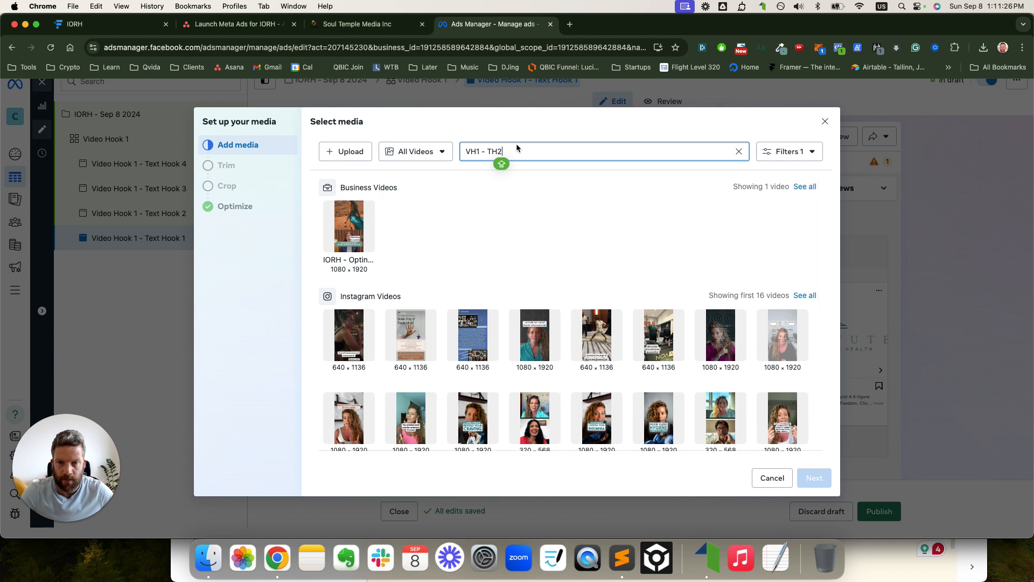
pyautogui.write('1')
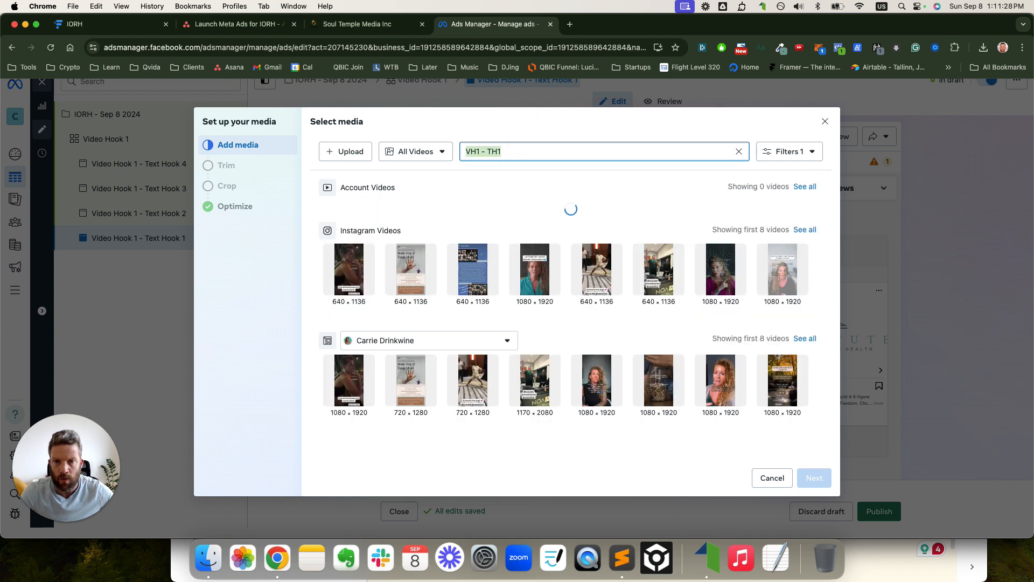
pyautogui.click(349, 226)
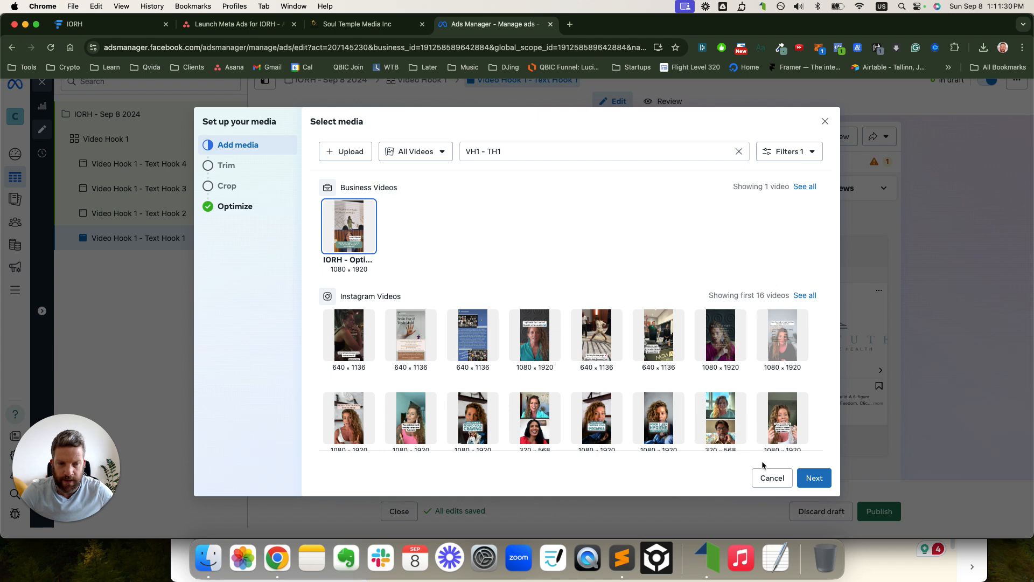
pyautogui.click(813, 481)
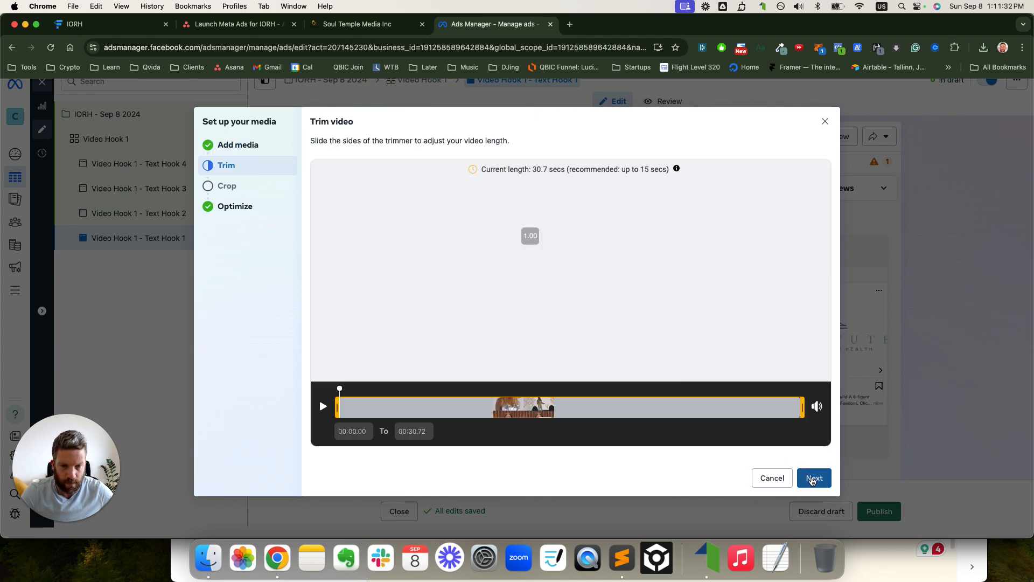
pyautogui.click(814, 481)
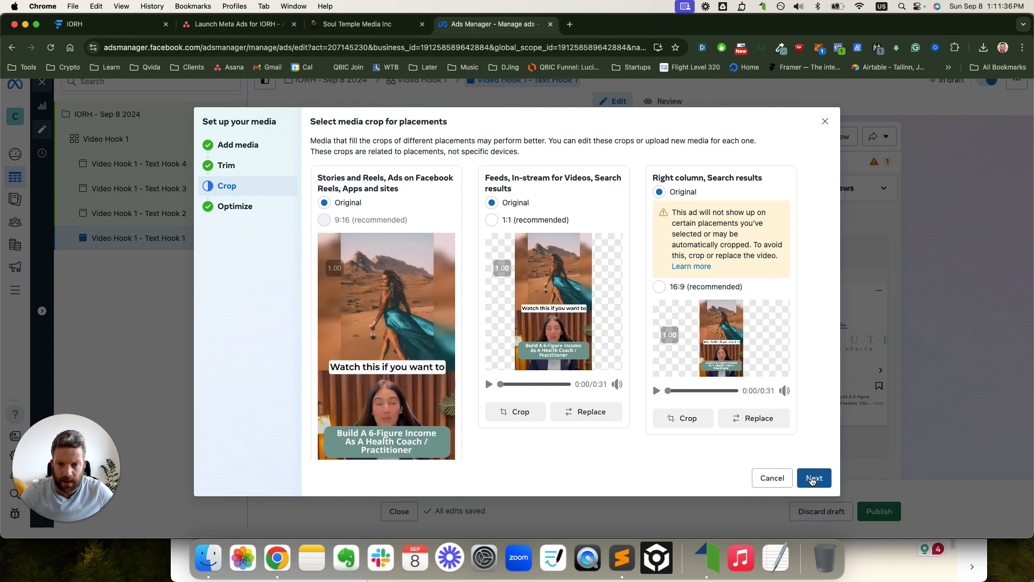
pyautogui.click(814, 478)
pyautogui.click(813, 479)
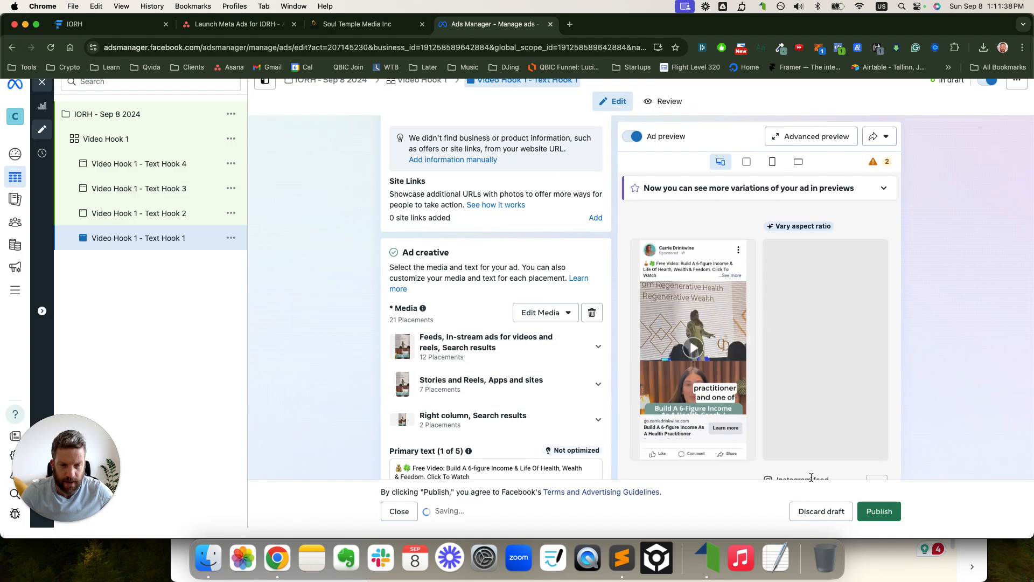
pyautogui.click(161, 217)
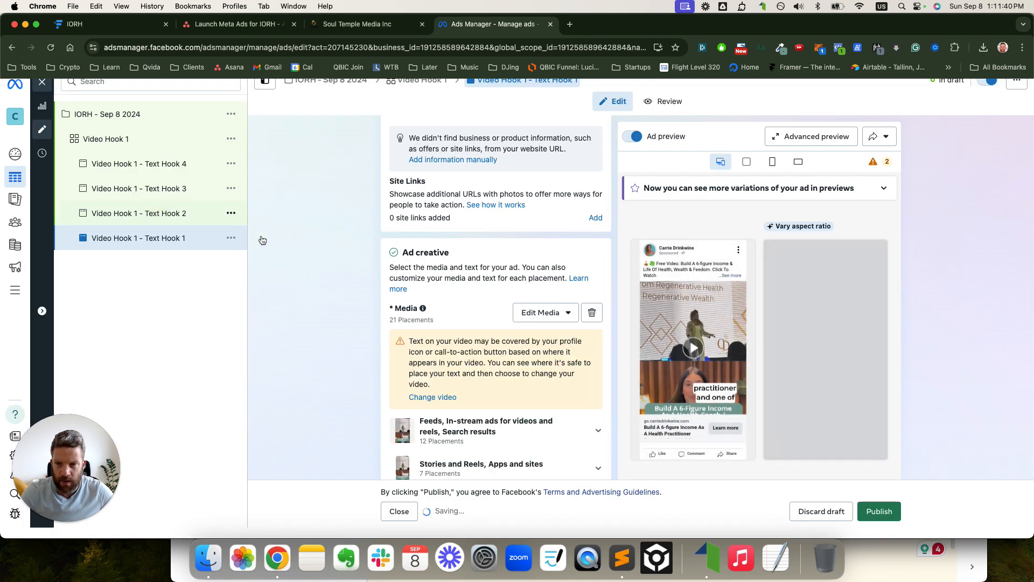
pyautogui.click(428, 326)
# - Attach the VH1 - TH2 video to the Text Hook 2 ad
pyautogui.click(441, 372)
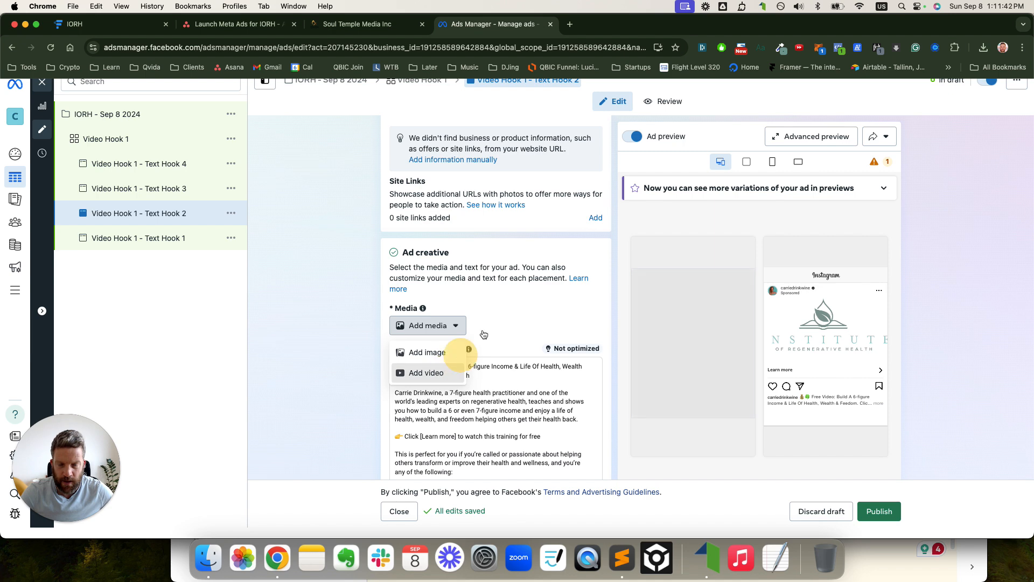
pyautogui.click(476, 154)
pyautogui.write('VH1 - TH1')
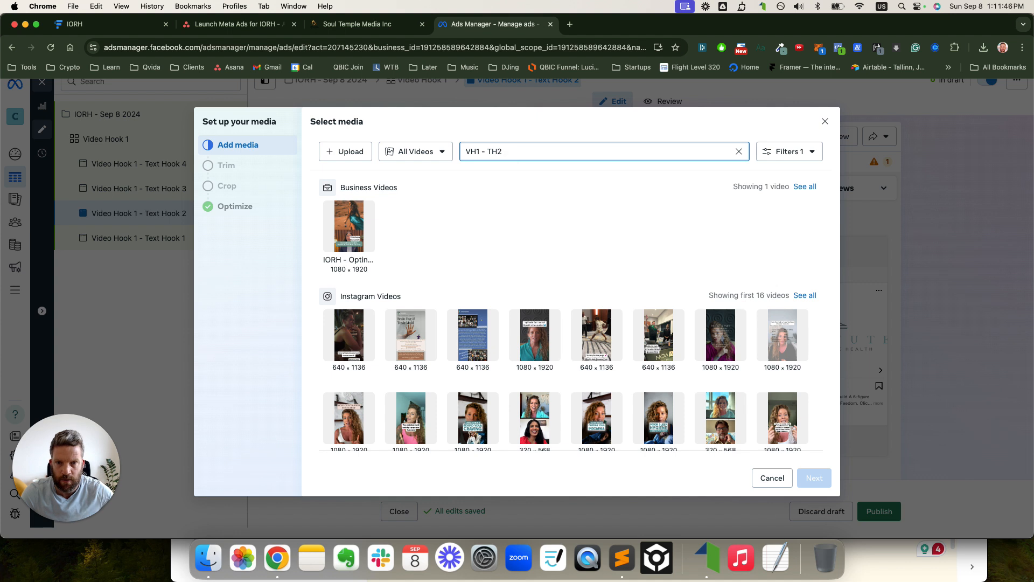
pyautogui.click(355, 272)
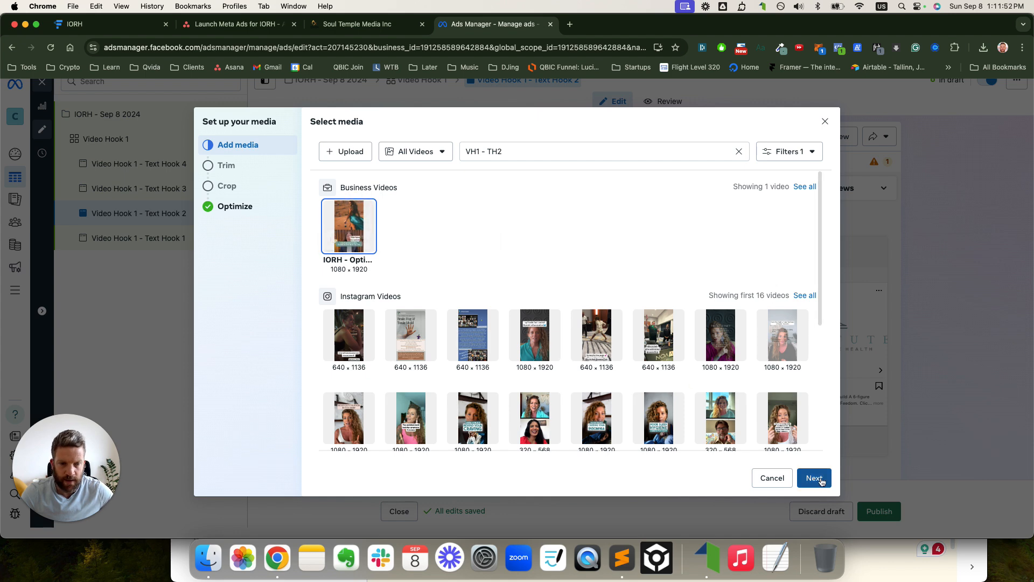
pyautogui.click(816, 480)
pyautogui.click(815, 479)
pyautogui.click(815, 479)
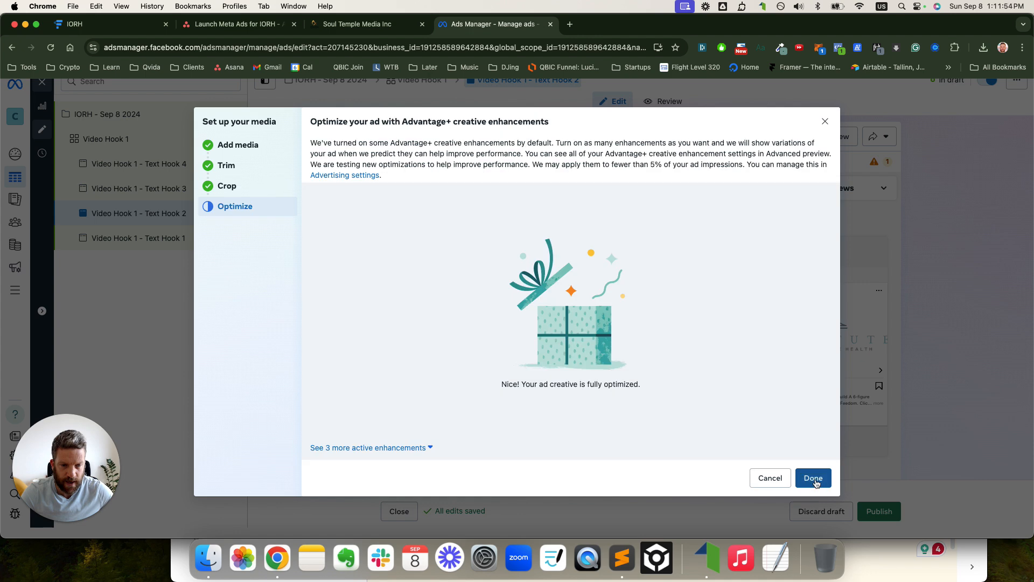
pyautogui.click(815, 478)
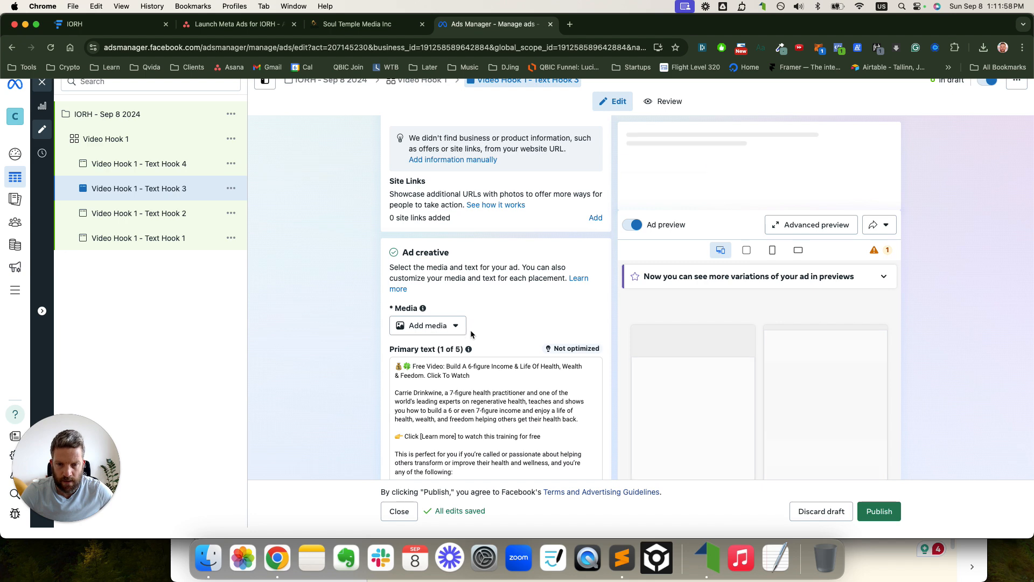
# - Attach the VH1 - TH3 video to the Text Hook 3 ad
pyautogui.click(454, 326)
pyautogui.click(448, 372)
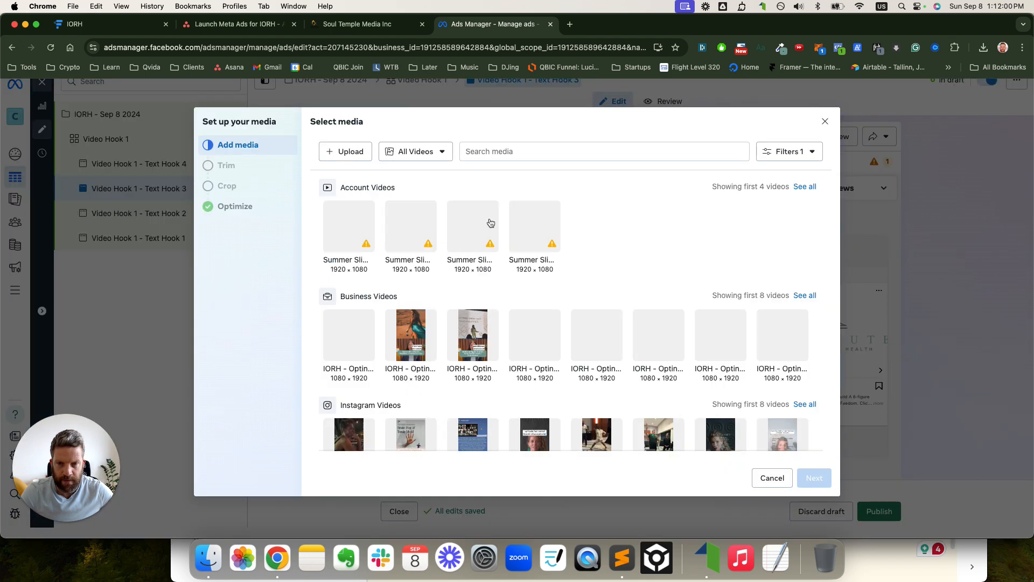
pyautogui.click(483, 153)
pyautogui.write('VH1 - TH1')
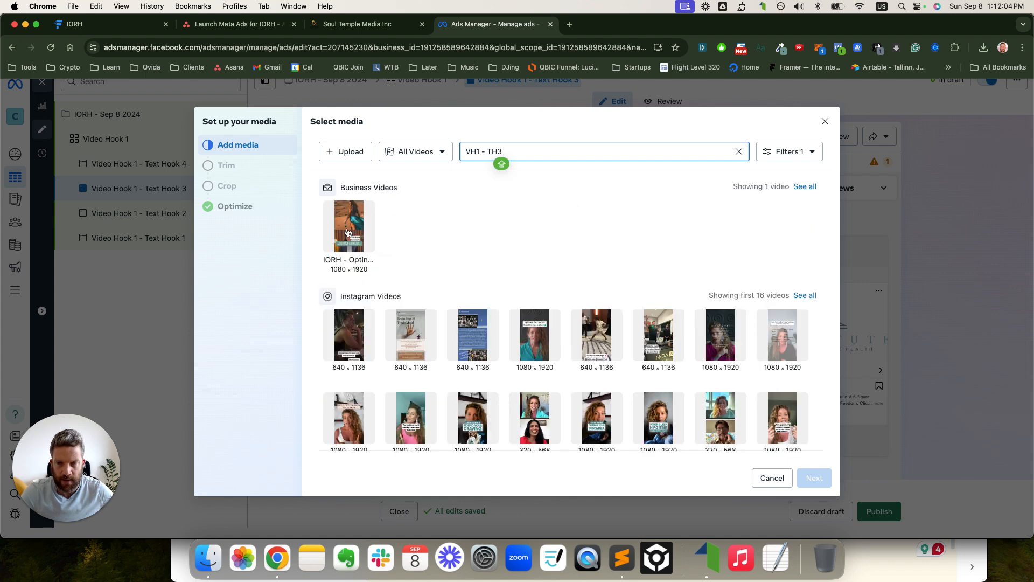
pyautogui.click(347, 232)
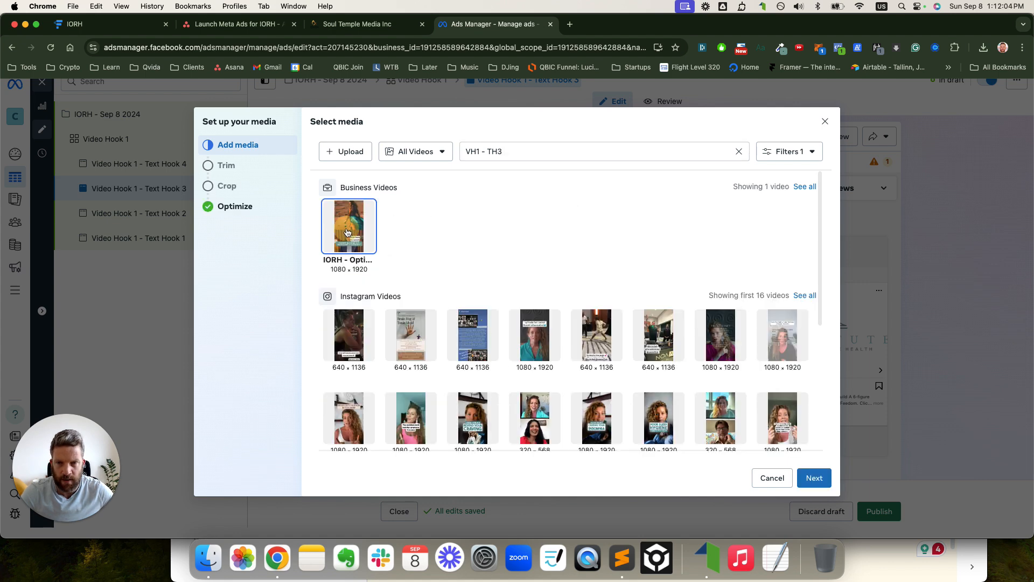
pyautogui.click(811, 478)
pyautogui.click(812, 479)
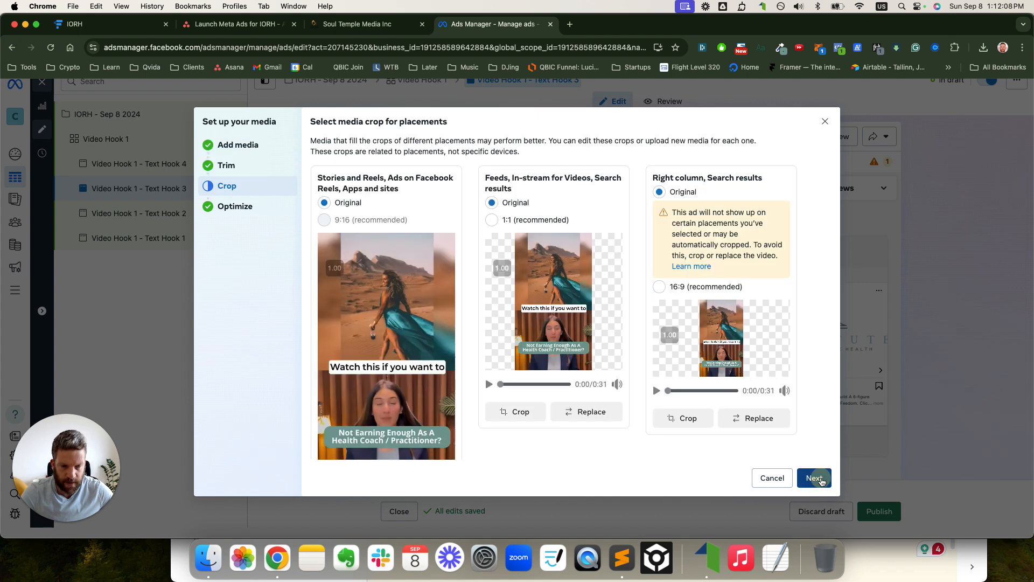
pyautogui.click(820, 480)
pyautogui.click(814, 478)
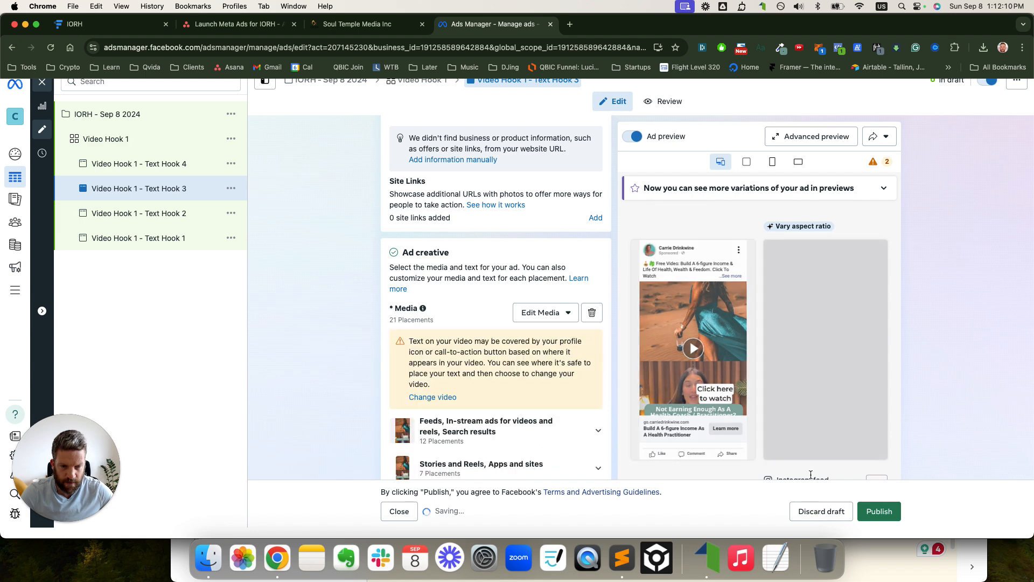
# - Open the Text Hook 4 ad and attach the VH1 - TH4 video
pyautogui.click(157, 166)
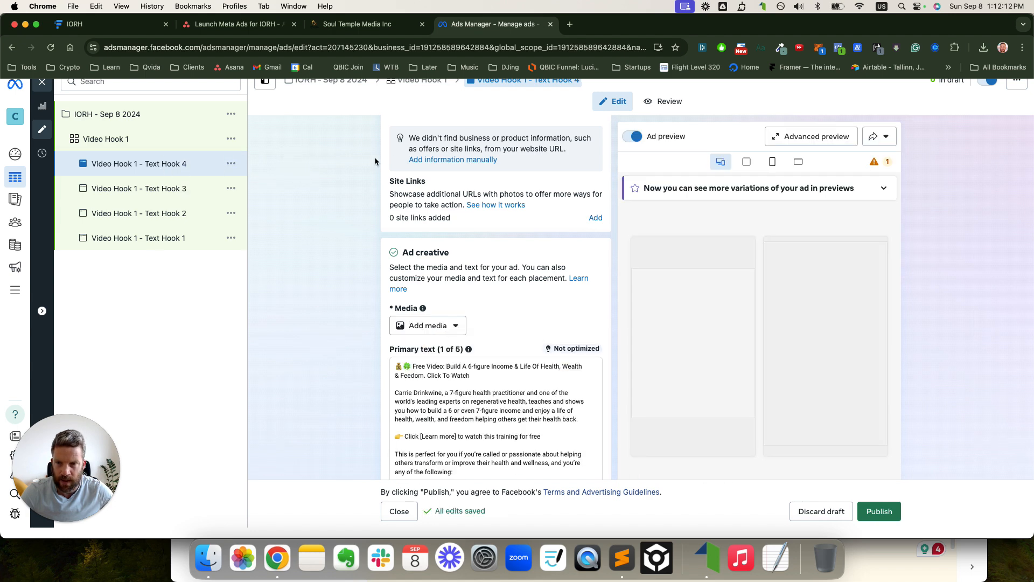
pyautogui.click(446, 321)
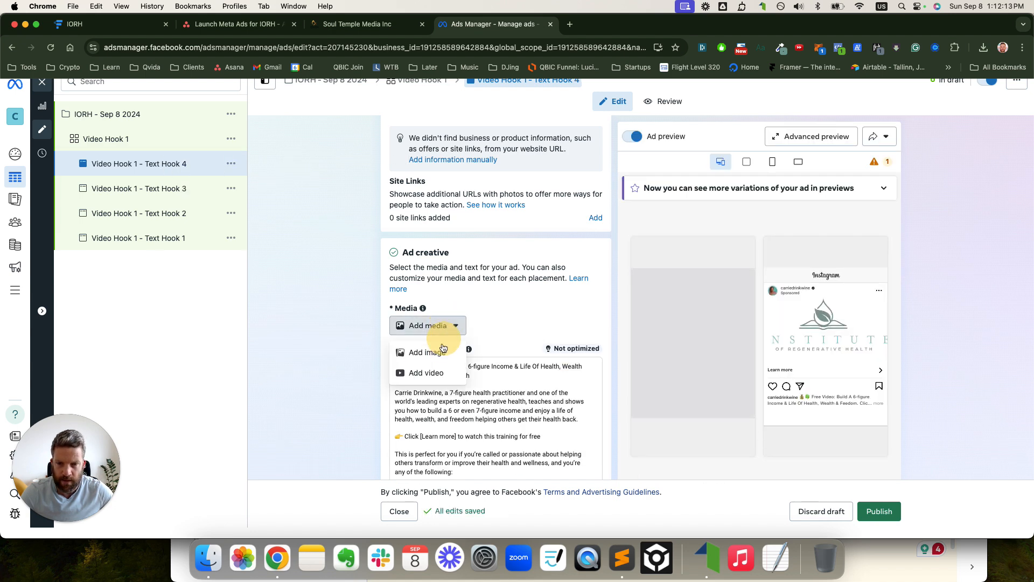
pyautogui.click(427, 372)
pyautogui.click(511, 154)
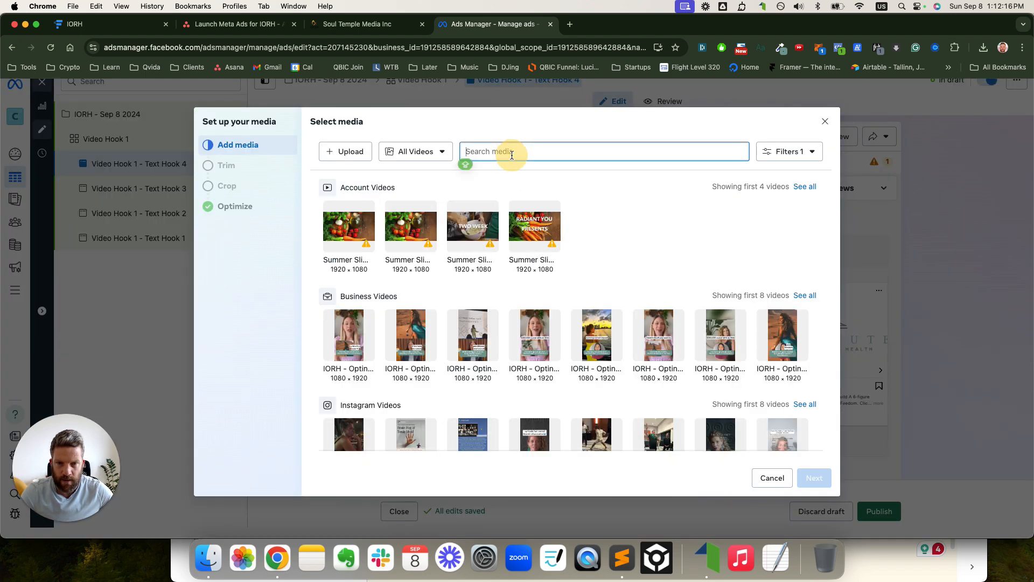
pyautogui.write('VH1 - TH4')
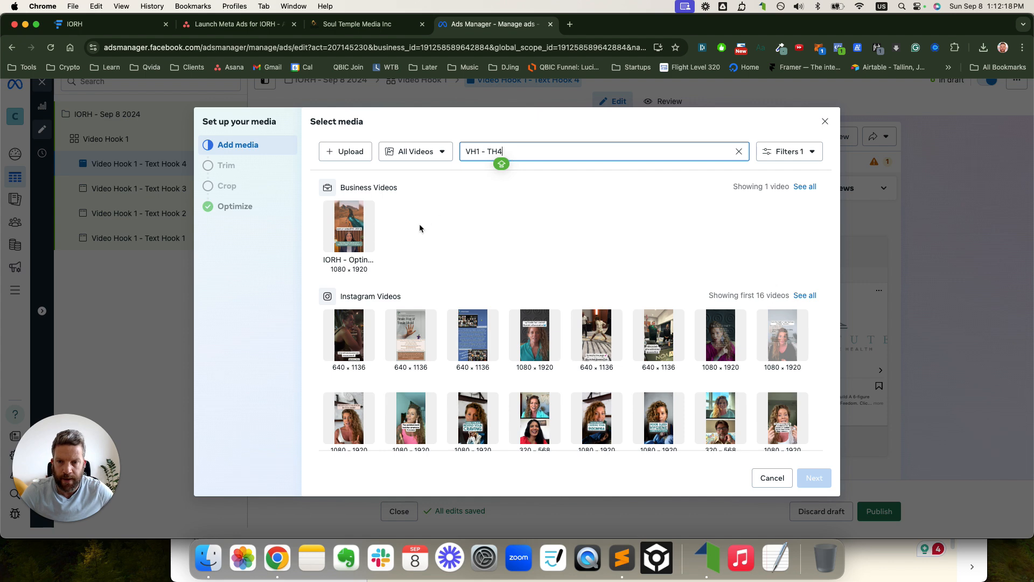
pyautogui.click(347, 223)
pyautogui.click(814, 479)
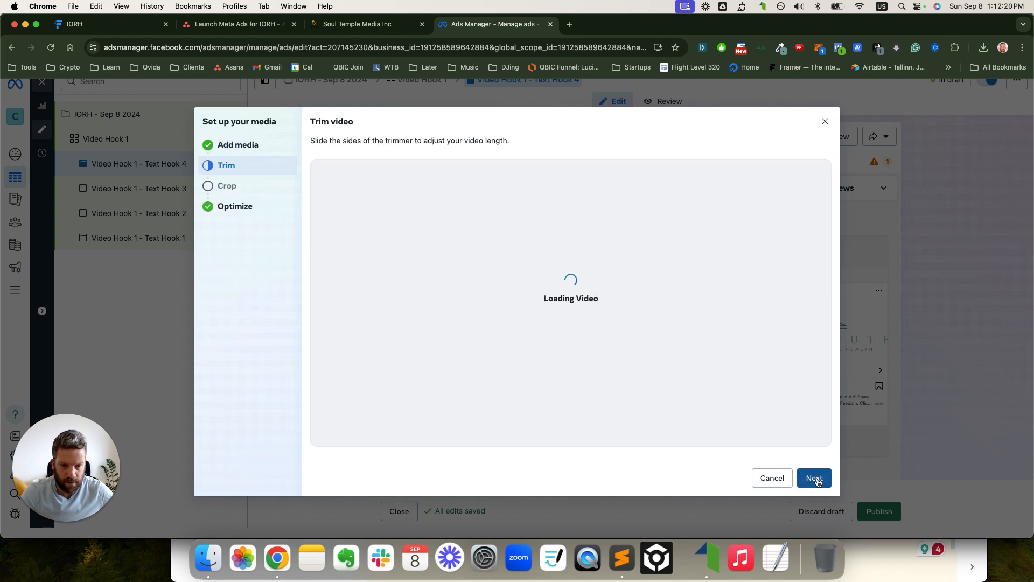
pyautogui.click(814, 479)
pyautogui.click(815, 479)
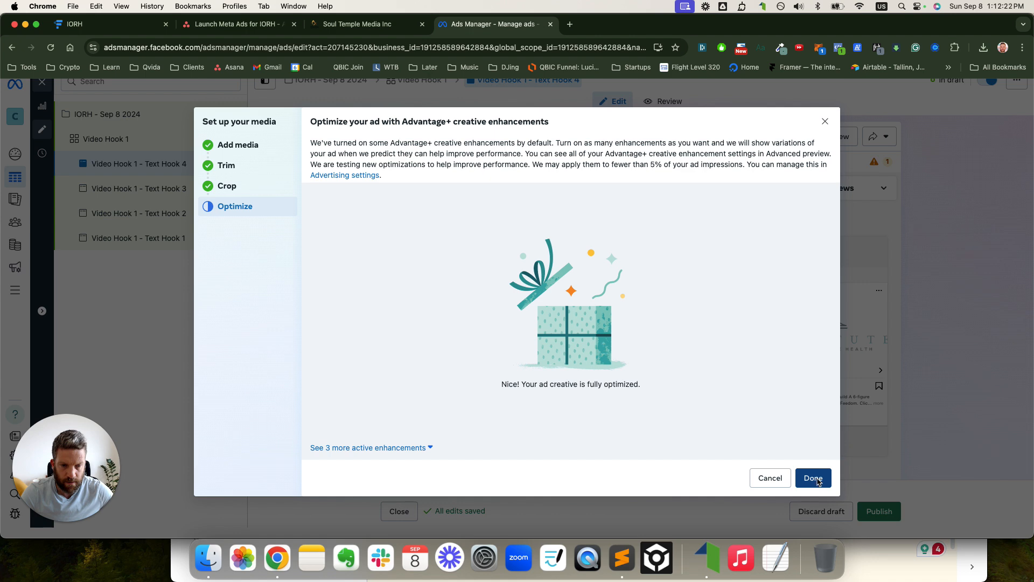
pyautogui.click(813, 478)
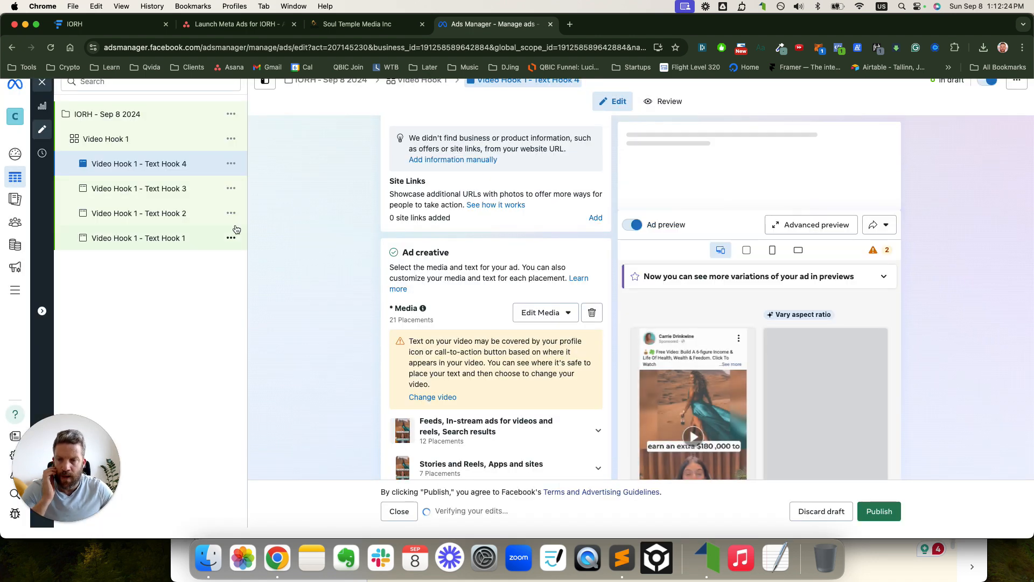
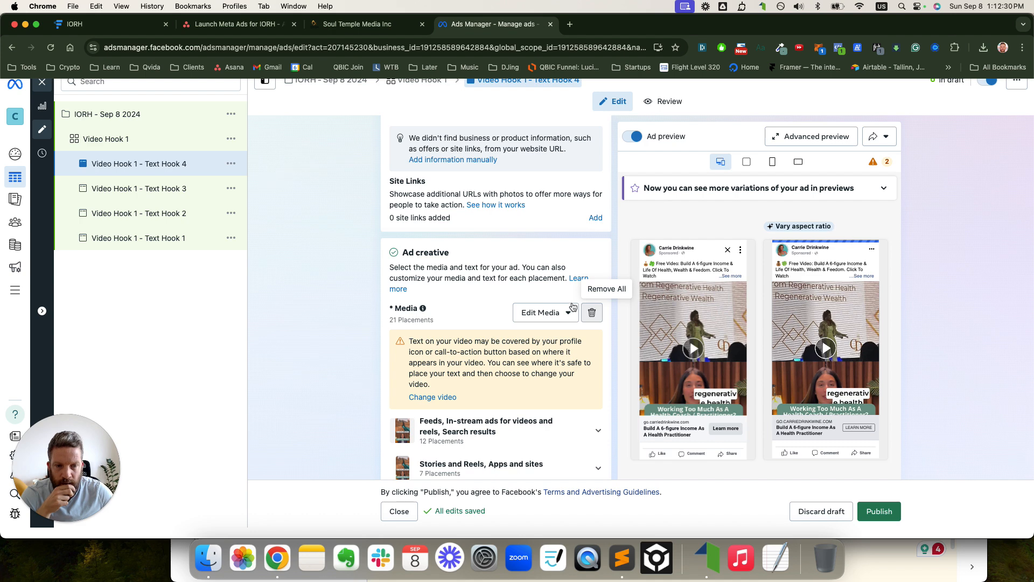
# - Duplicate the Video Hook 1 ad set into 2 copies within the original campaign
pyautogui.click(122, 141)
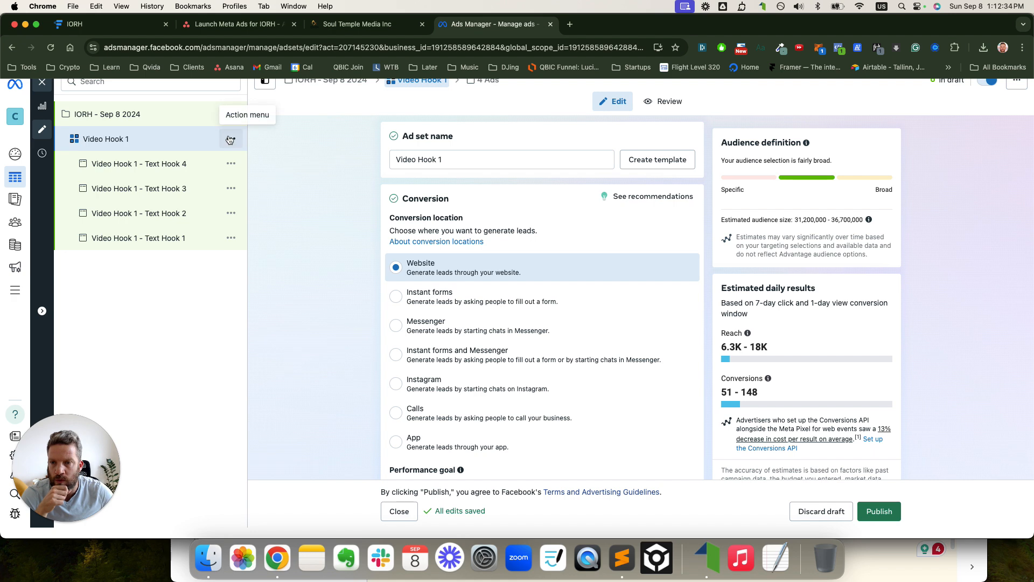
pyautogui.click(230, 139)
pyautogui.click(248, 199)
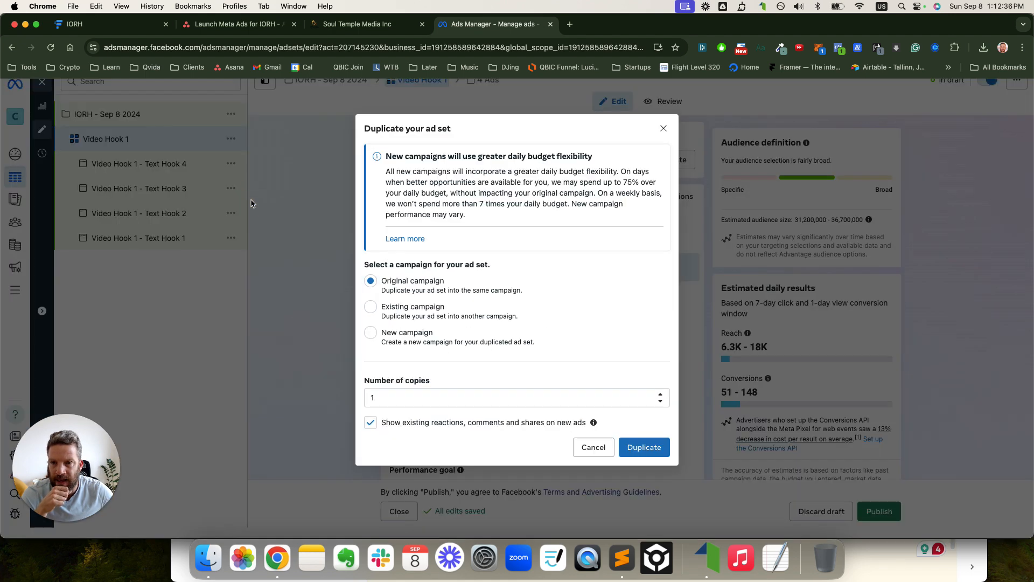
pyautogui.click(361, 401)
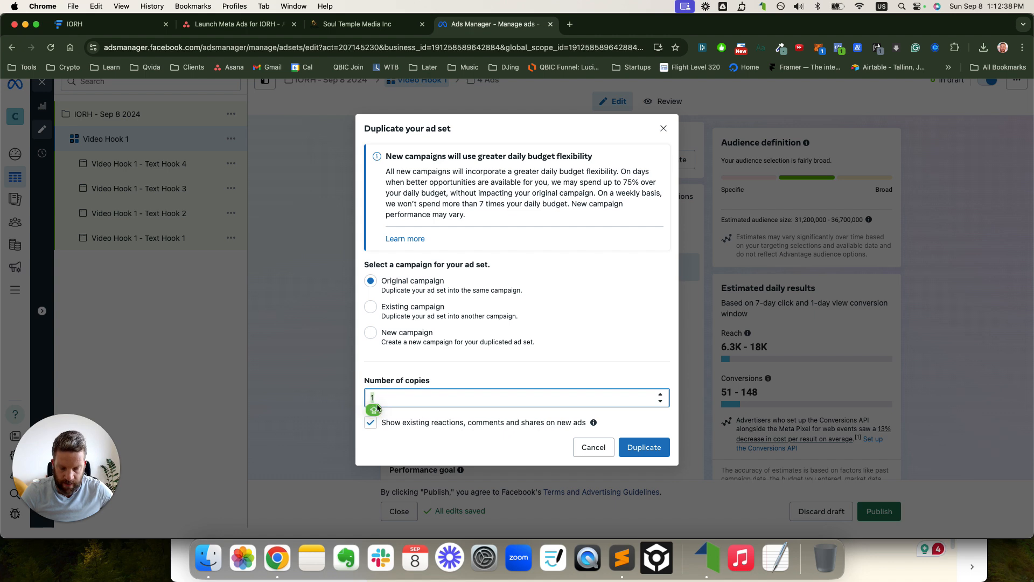
pyautogui.write('2')
pyautogui.click(644, 447)
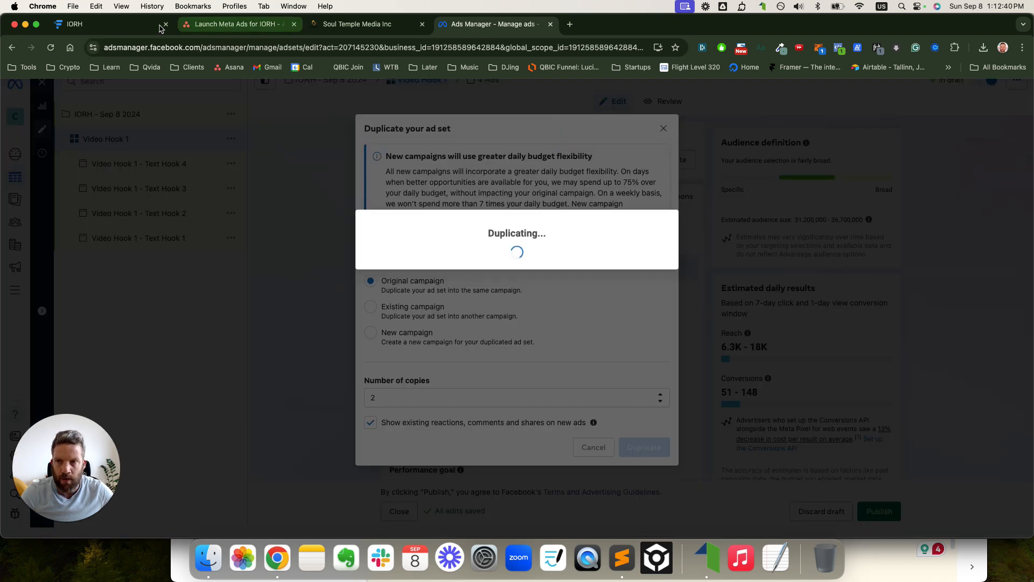
pyautogui.click(108, 24)
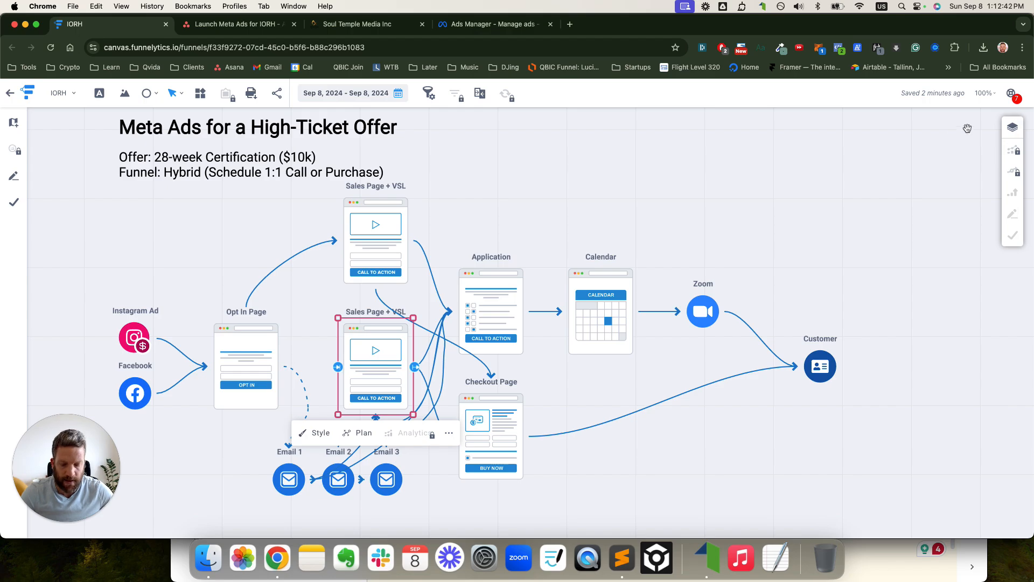
# - Review the funnel deck's Campaign Structure rows for Video Hooks 1, 2 and 3 before returning to Ads Manager
pyautogui.hotkey('ctrl', 'Up')
pyautogui.hotkey('ctrl', 'Up')
pyautogui.hotkey('ctrl', 'Up')
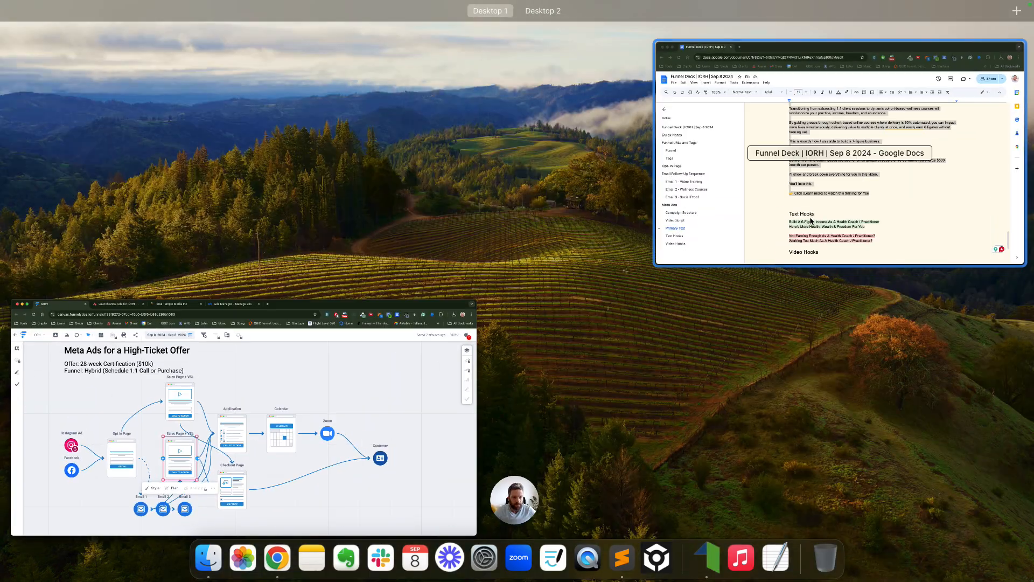
pyautogui.click(811, 221)
pyautogui.scroll(5, 713, 301)
pyautogui.scroll(15, 714, 301)
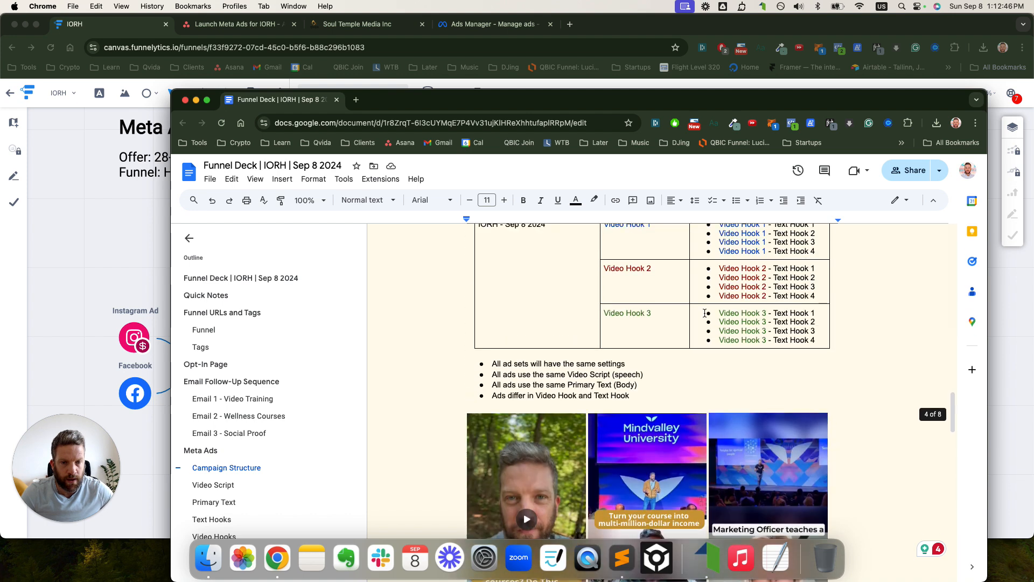
pyautogui.moveTo(661, 348); pyautogui.dragTo(729, 370)
pyautogui.moveTo(655, 405); pyautogui.dragTo(746, 448)
pyautogui.click(493, 24)
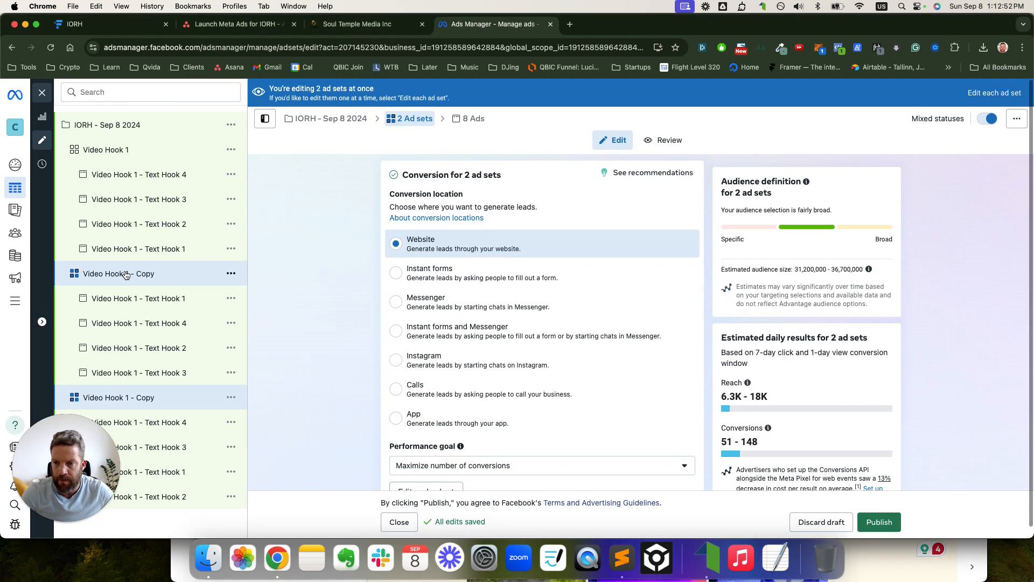
# - Rename the two copied ad sets to Video Hook 2 and Video Hook 3
pyautogui.click(125, 273)
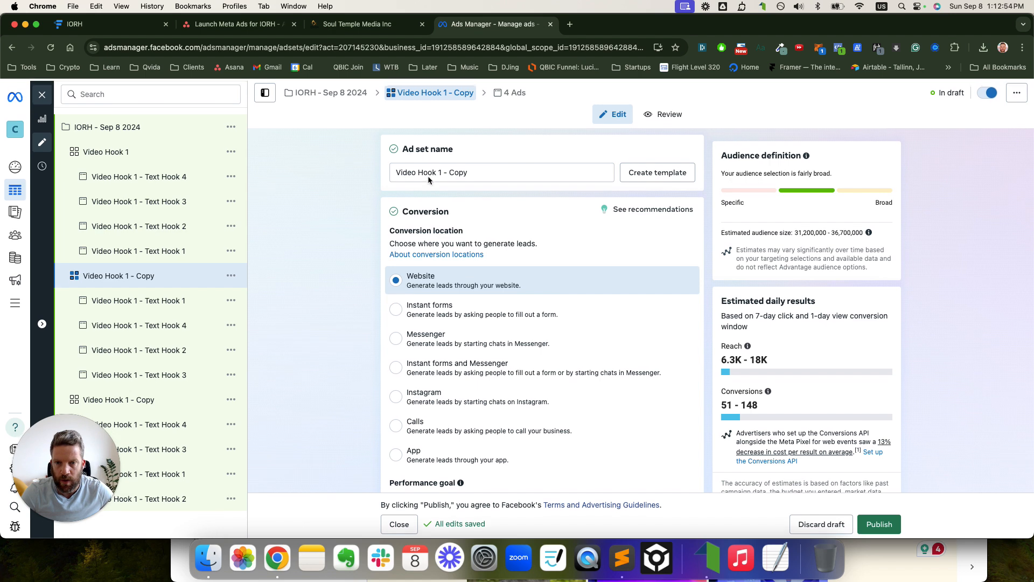
pyautogui.moveTo(439, 170)
pyautogui.mouseDown()
pyautogui.moveTo(517, 172)
pyautogui.moveTo(445, 173)
pyautogui.mouseUp()
pyautogui.write('2')
pyautogui.press('BackSpace')
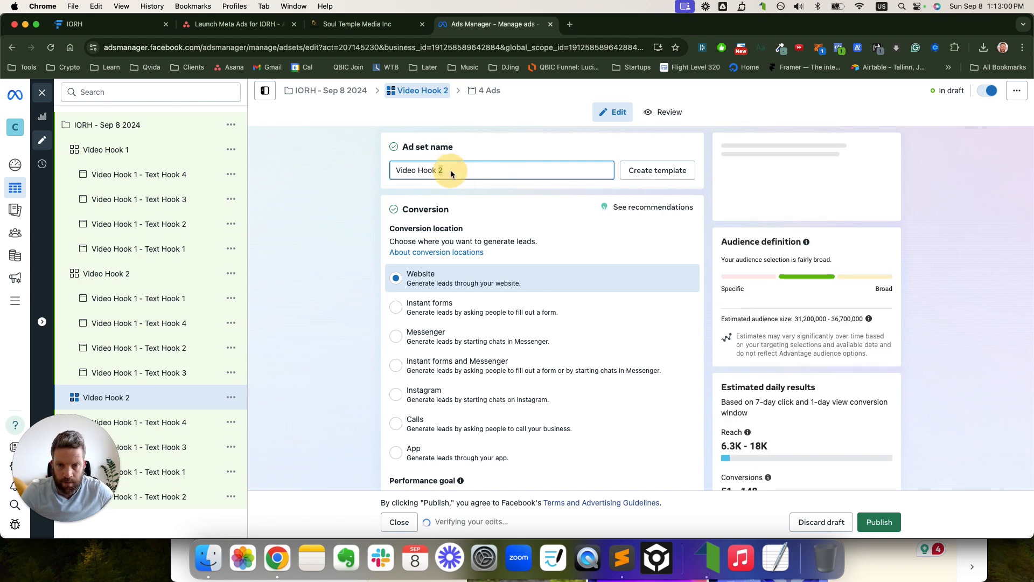
pyautogui.write('3')
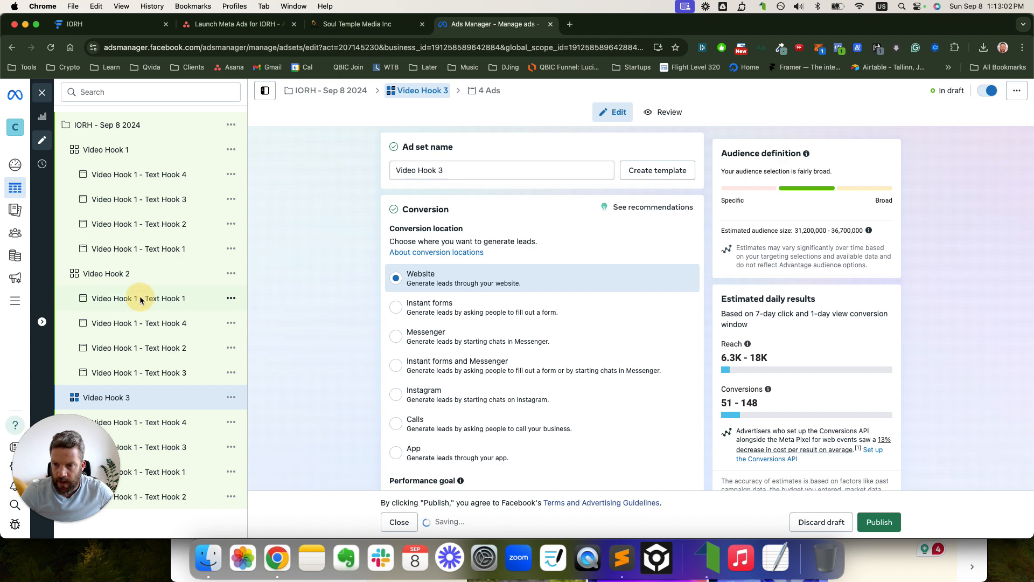
# - Rename Video Hook 2's Text Hook 1 and Text Hook 4 ads to start with 'Video Hook 2'
pyautogui.click(442, 170)
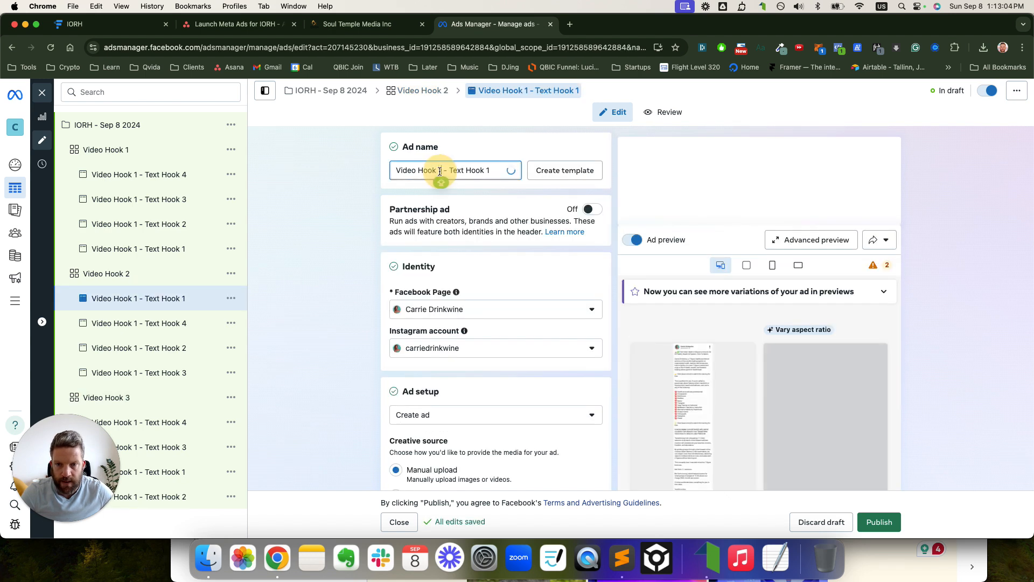
pyautogui.press('BackSpace')
pyautogui.write('2')
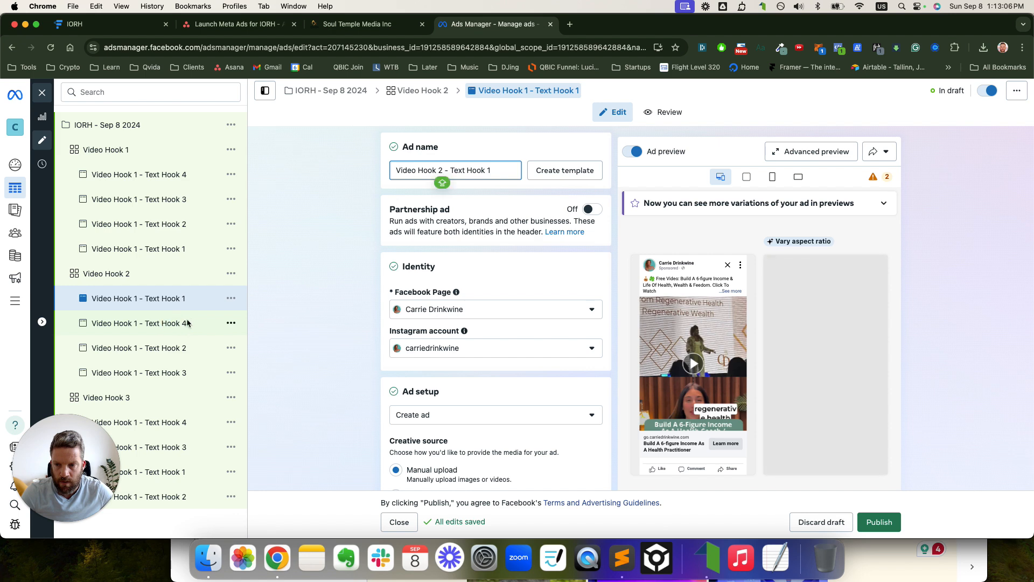
pyautogui.click(440, 170)
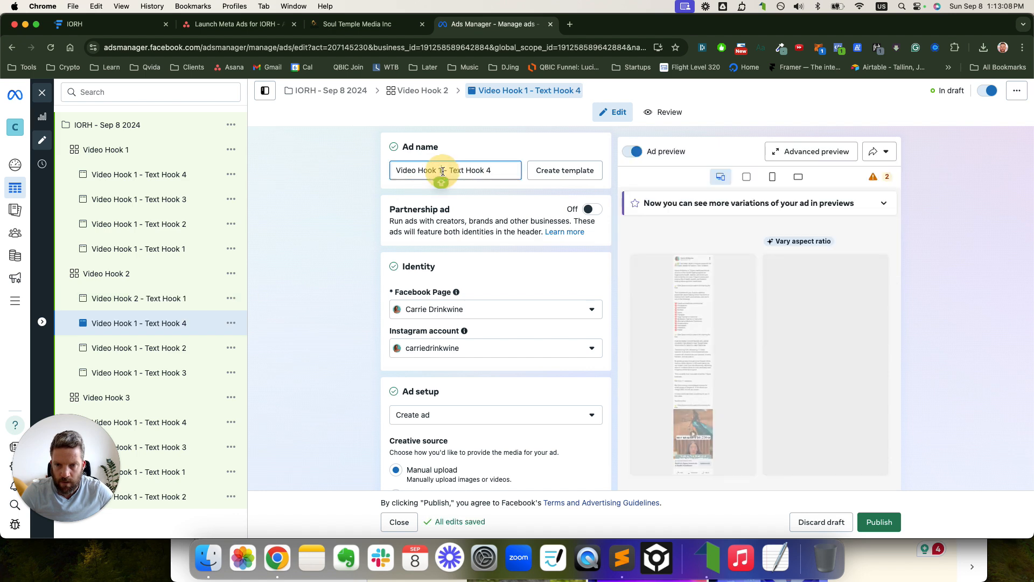
pyautogui.press('BackSpace')
pyautogui.write('2')
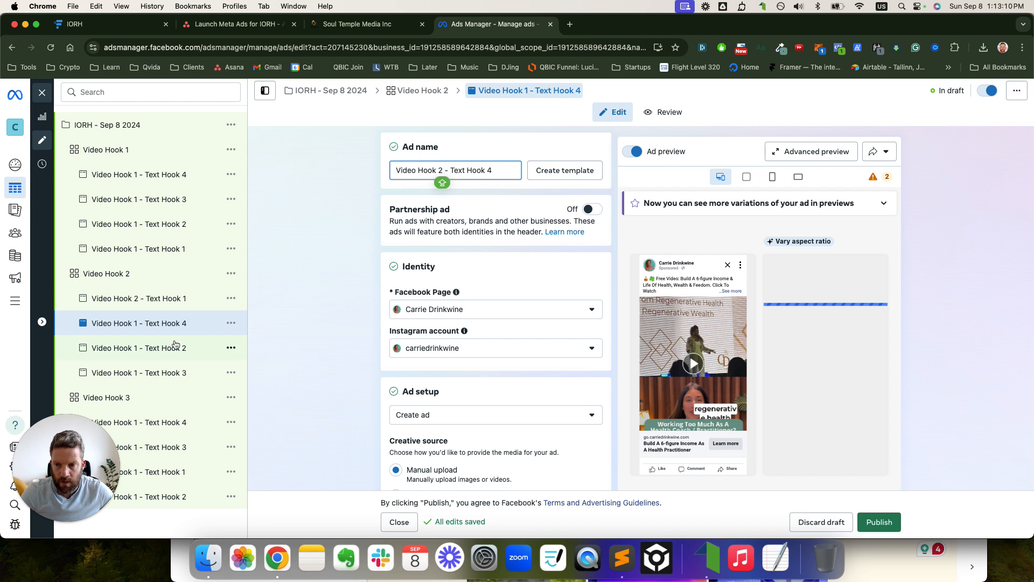
# - Rename Video Hook 2's Text Hook 2 and Text Hook 3 ads to start with 'Video Hook 2'
pyautogui.click(175, 348)
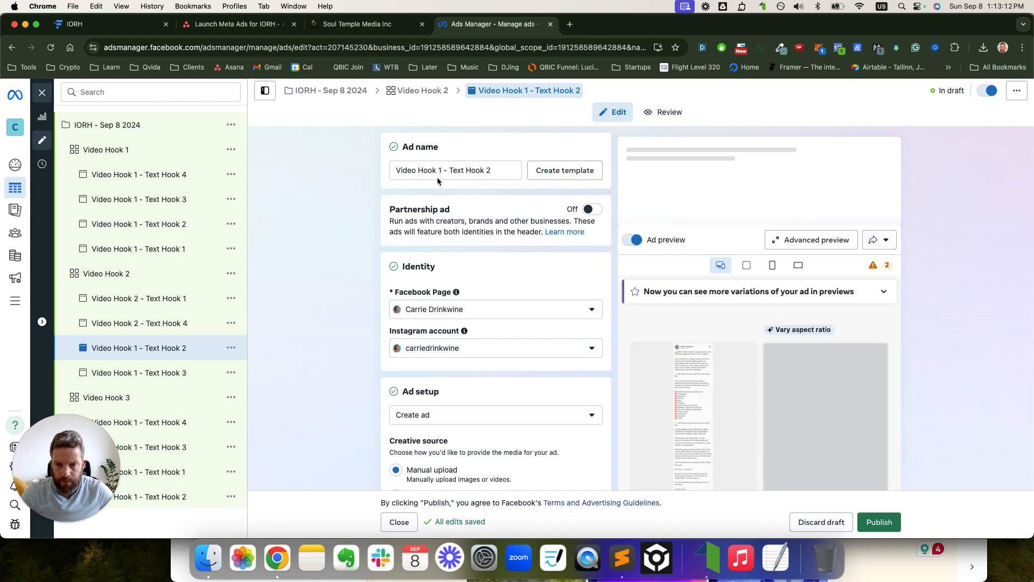
pyautogui.click(440, 171)
pyautogui.press('BackSpace')
pyautogui.write('2')
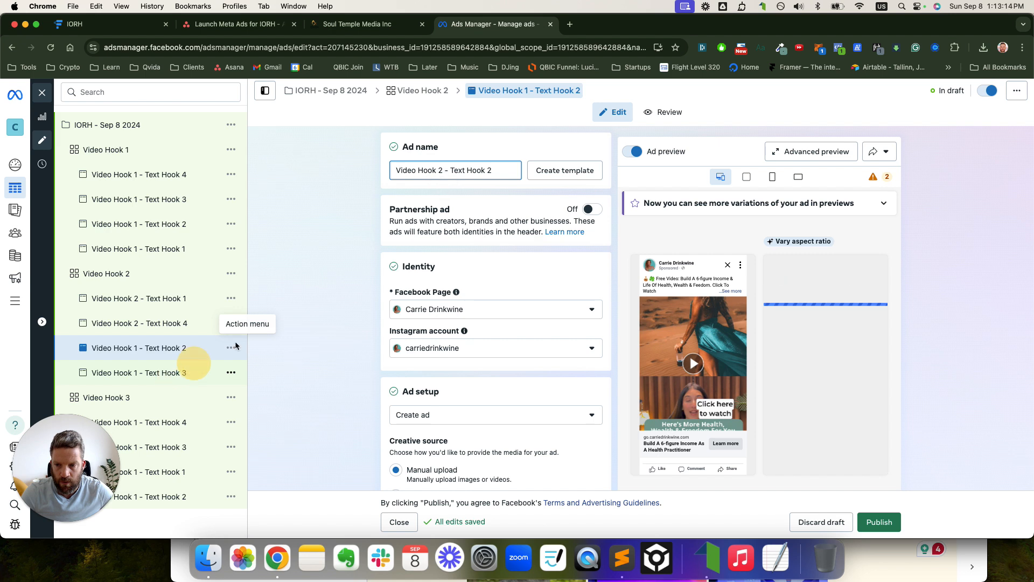
pyautogui.click(440, 171)
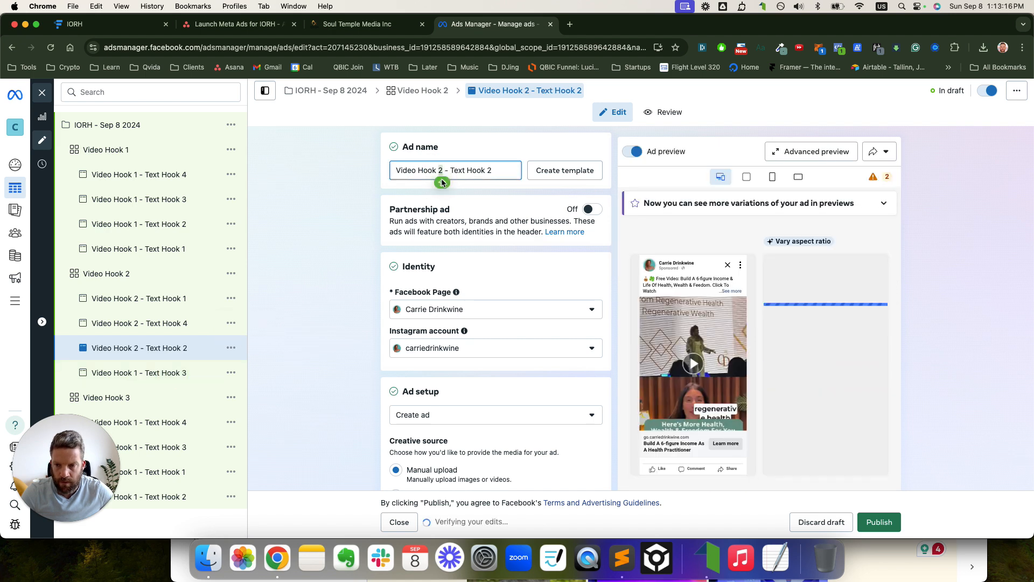
pyautogui.click(152, 376)
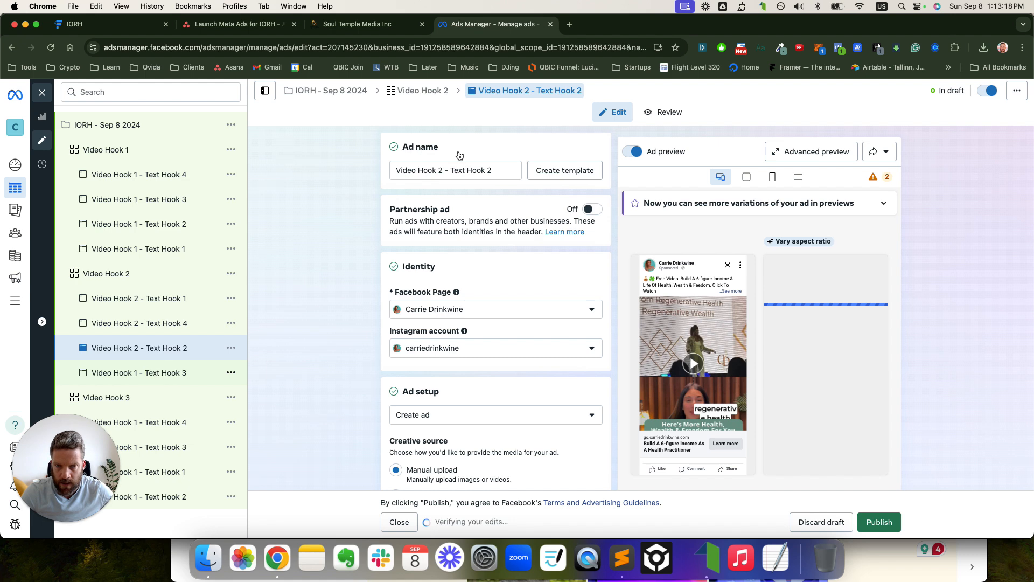
pyautogui.click(441, 171)
pyautogui.press('BackSpace')
pyautogui.write('2')
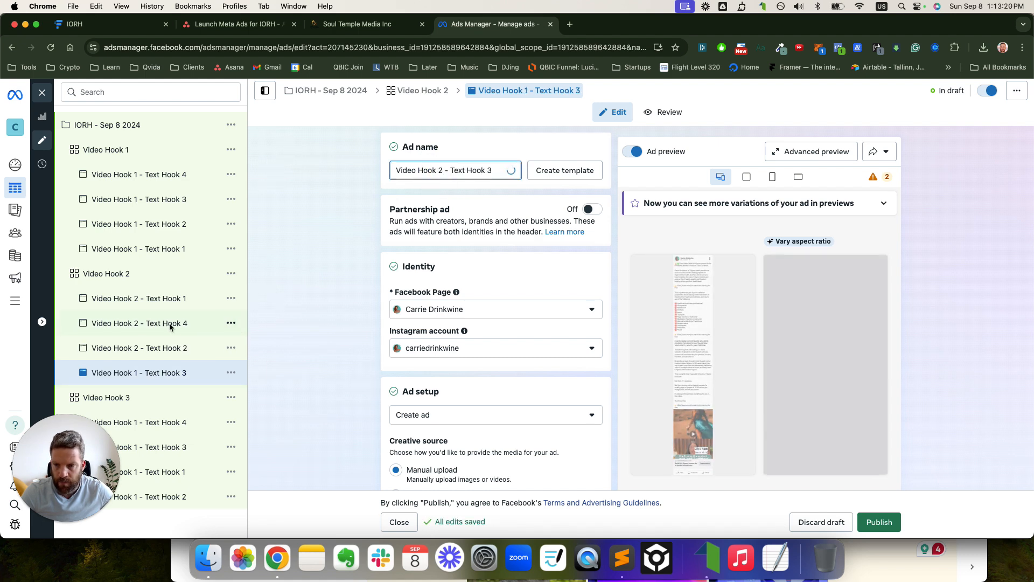
pyautogui.moveTo(54, 459); pyautogui.dragTo(956, 56)
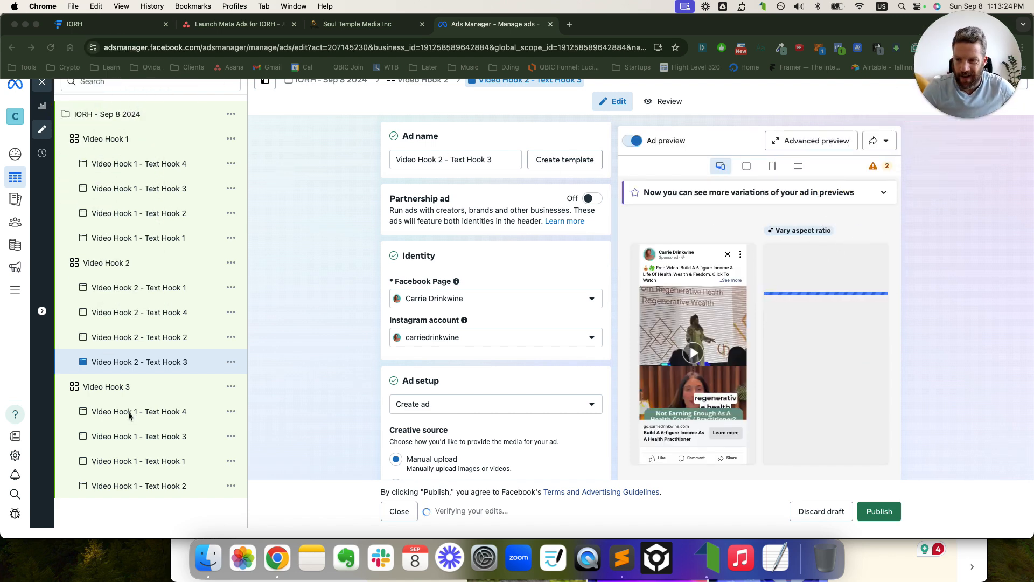
# - Change 'Video Hook 1' to 'Video Hook 3' in the Text Hook 4, 3, 1 and 2 ad names
pyautogui.click(183, 409)
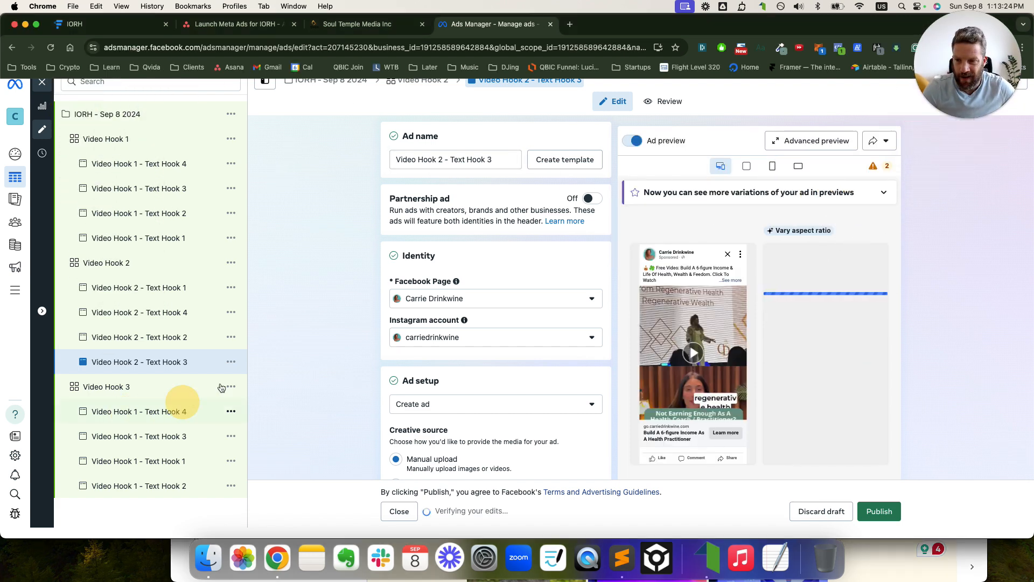
pyautogui.doubleClick(438, 160)
pyautogui.write('3')
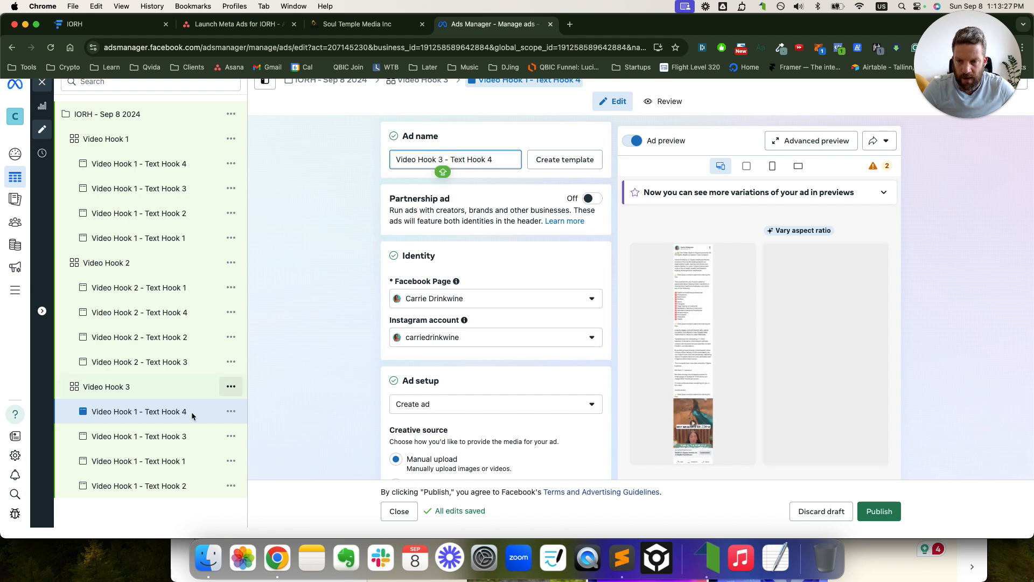
pyautogui.click(153, 437)
pyautogui.doubleClick(441, 159)
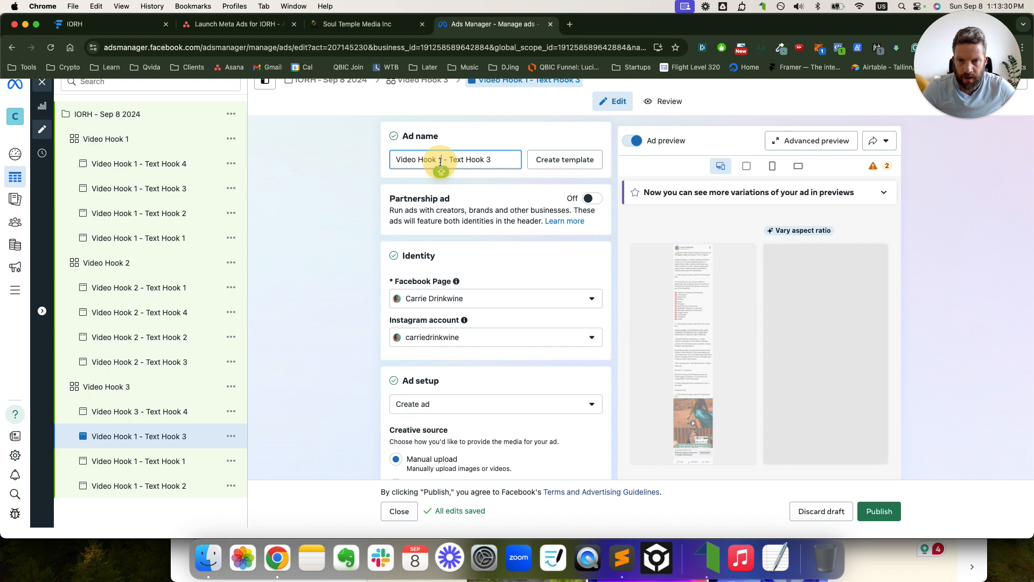
pyautogui.write('3')
pyautogui.click(156, 461)
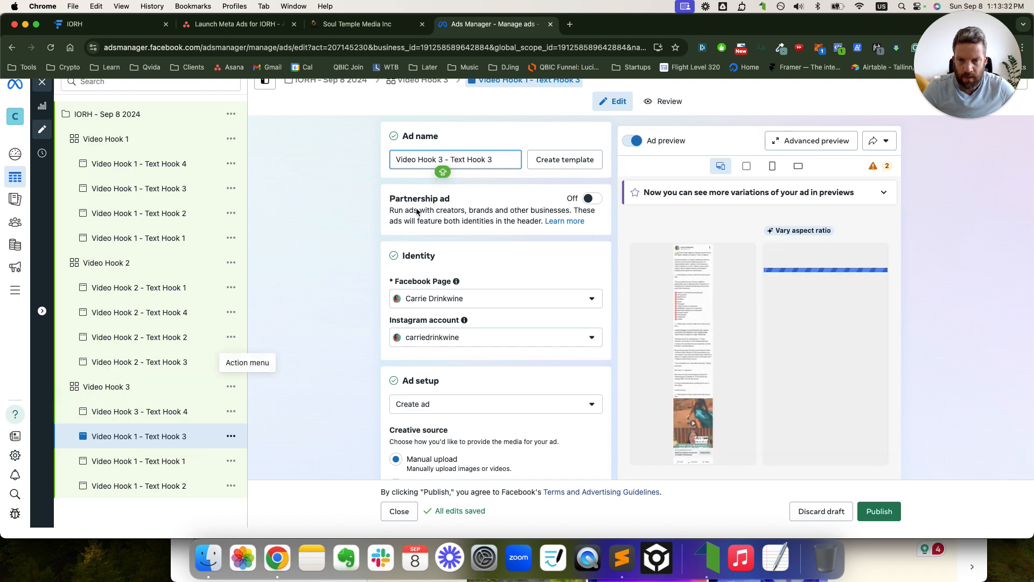
pyautogui.doubleClick(439, 159)
pyautogui.write('3')
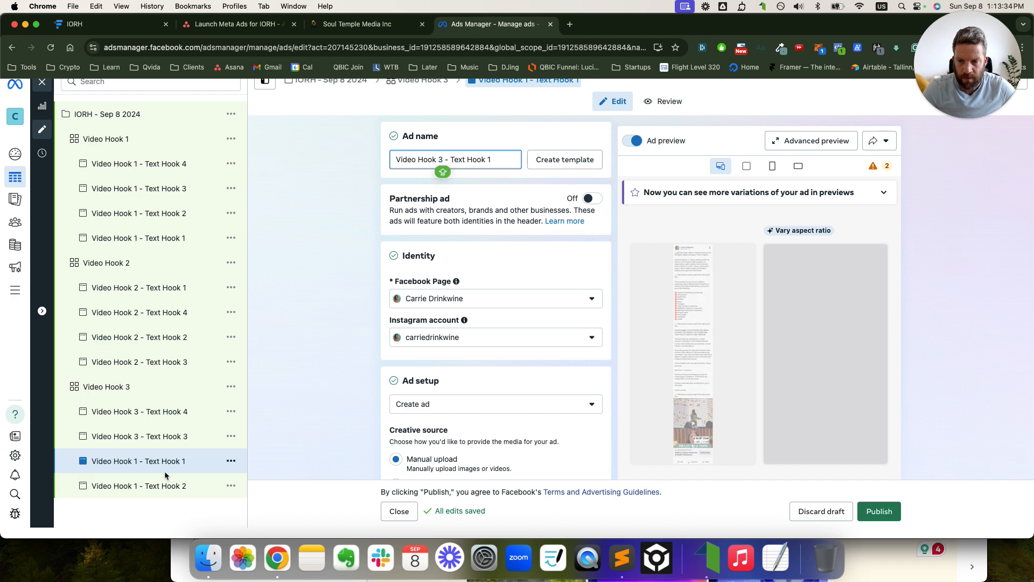
pyautogui.click(162, 485)
pyautogui.doubleClick(441, 159)
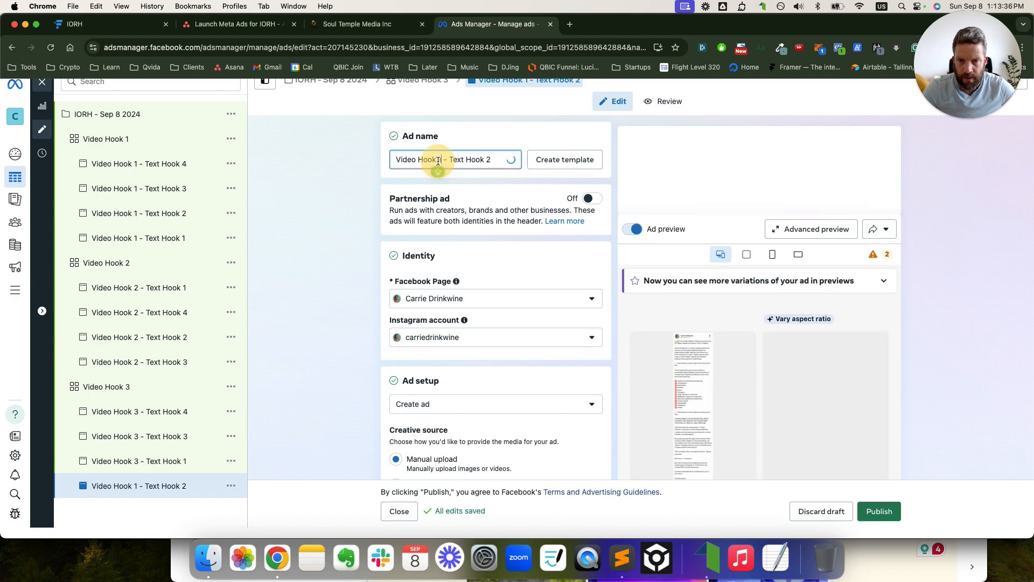
pyautogui.write('3')
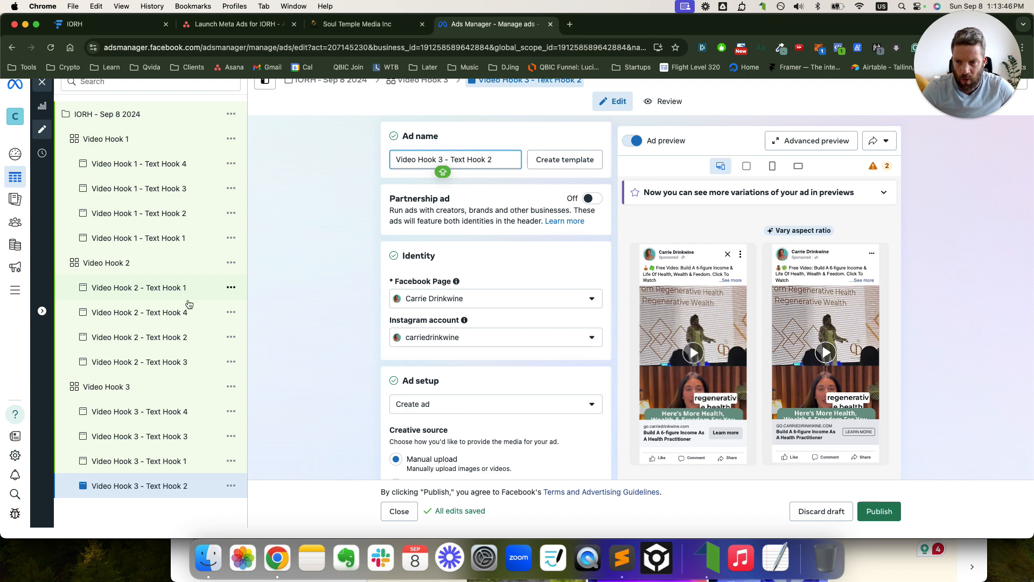
# - Select all eight Video Hook 2 and 3 ads and remove their copied media
pyautogui.click(182, 294)
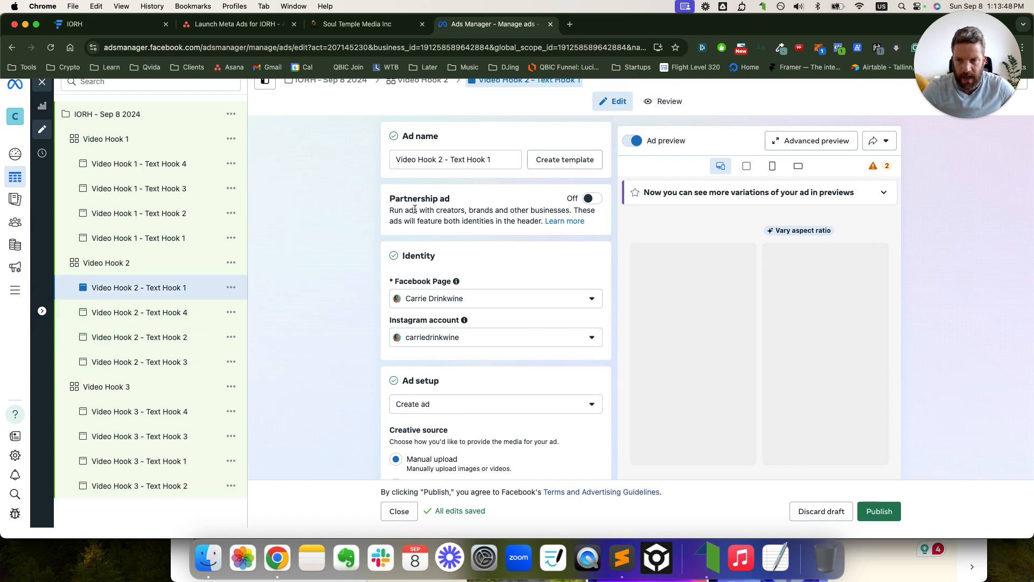
pyautogui.scroll(-10, 474, 305)
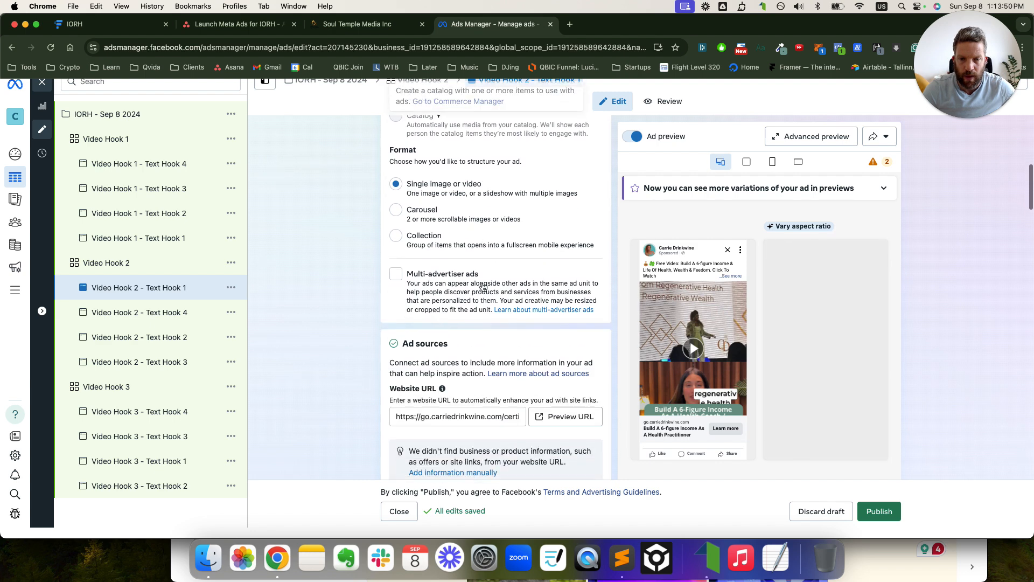
pyautogui.scroll(-6, 484, 295)
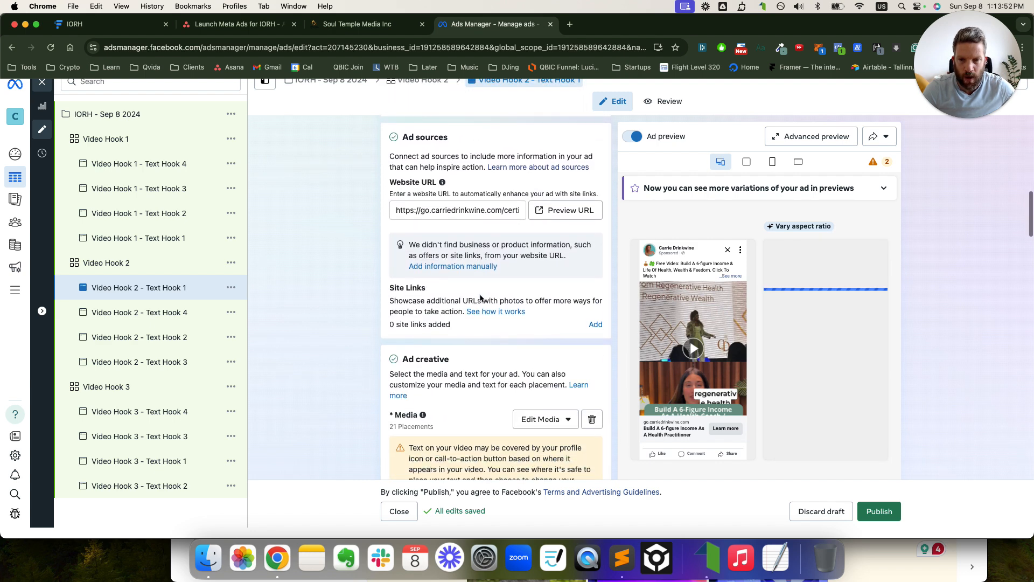
pyautogui.scroll(-4, 518, 328)
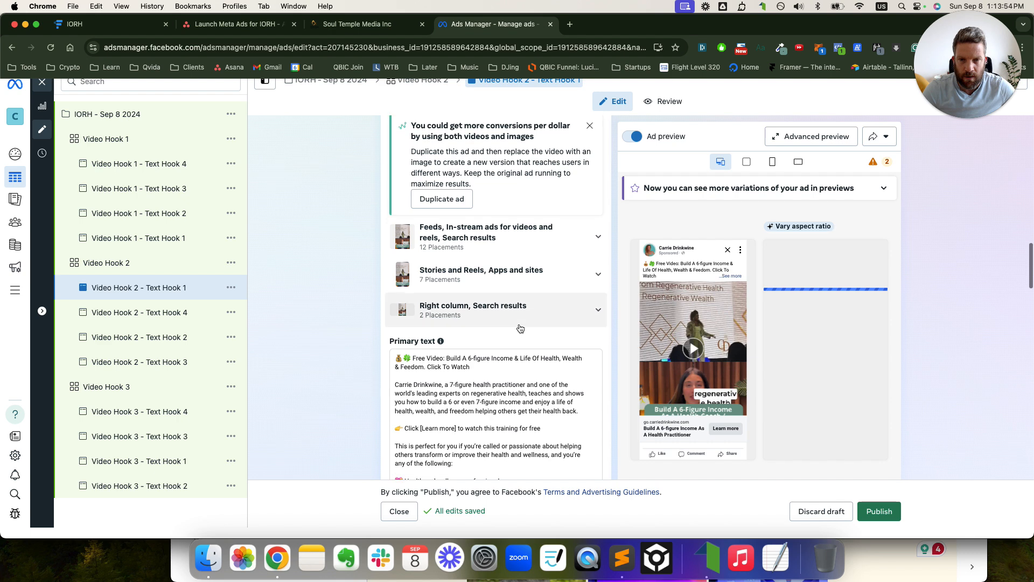
pyautogui.scroll(3, 519, 327)
pyautogui.keyDown('shift'); pyautogui.click(152, 362); pyautogui.keyUp('shift')
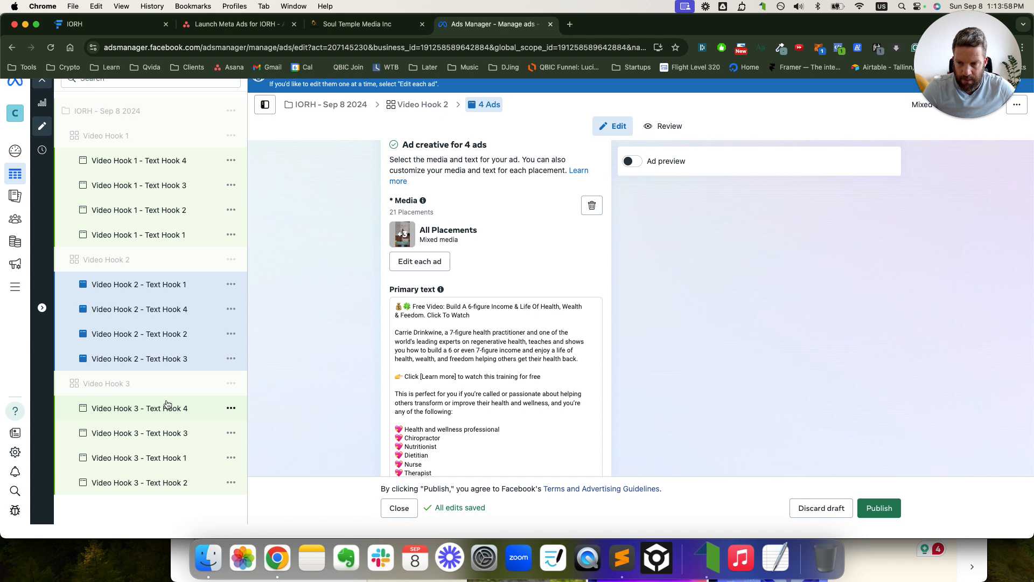
pyautogui.keyDown('shift'); pyautogui.click(162, 436); pyautogui.keyUp('shift')
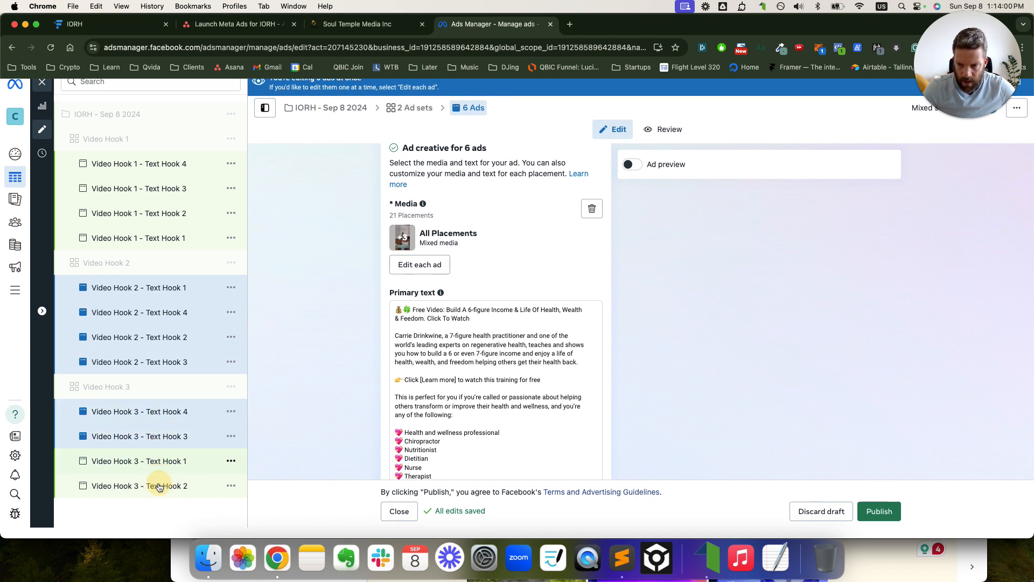
pyautogui.keyDown('shift'); pyautogui.click(169, 486); pyautogui.keyUp('shift')
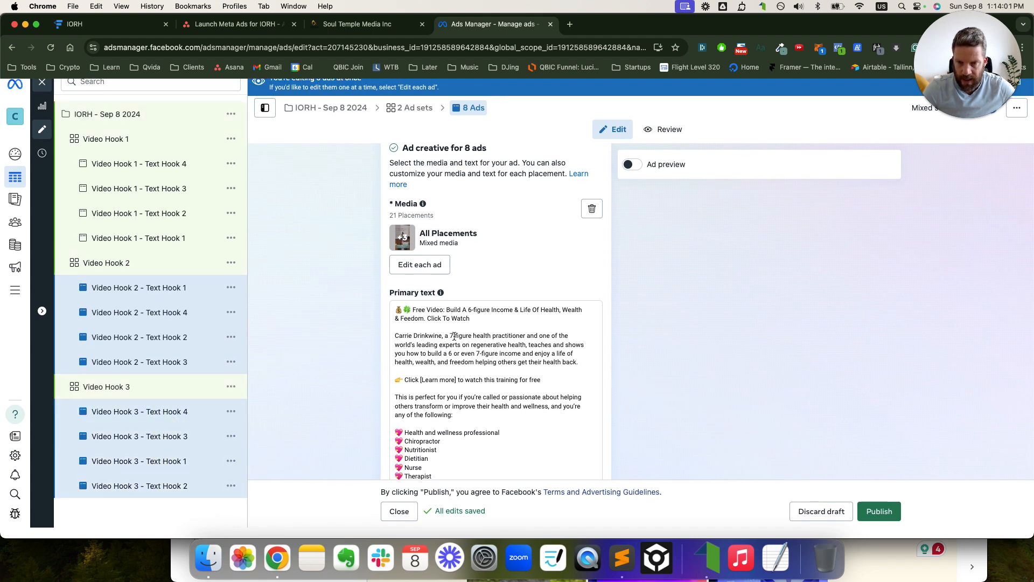
pyautogui.click(592, 209)
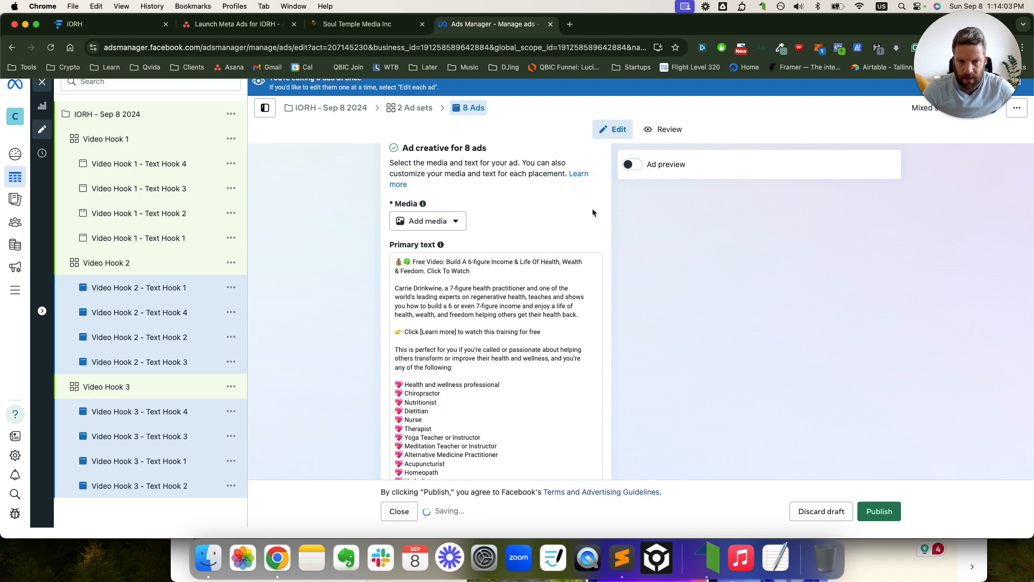
pyautogui.click(163, 291)
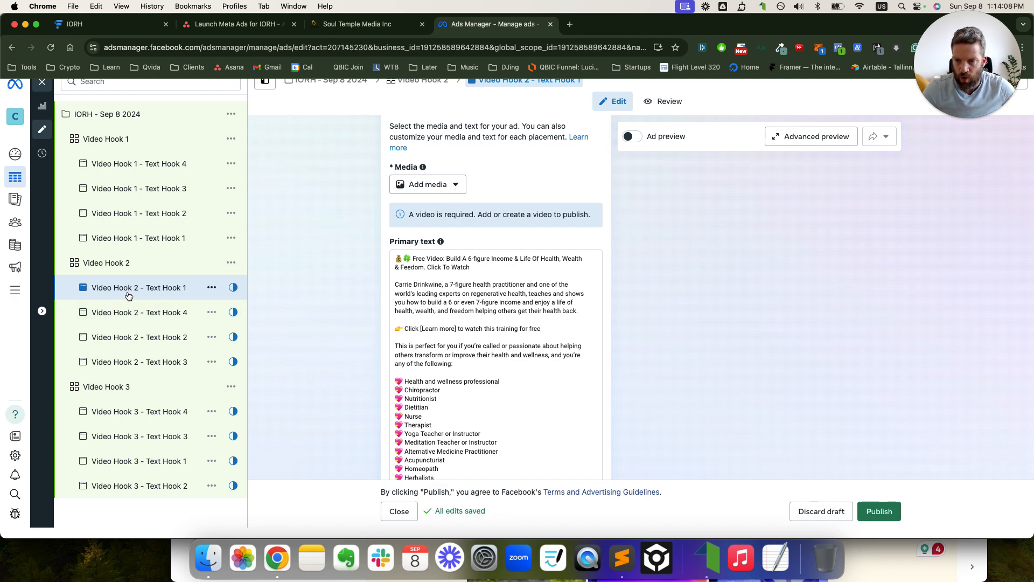
# - Attach the VH2 - TH1 video to the Video Hook 2 - Text Hook 1 ad
pyautogui.click(419, 189)
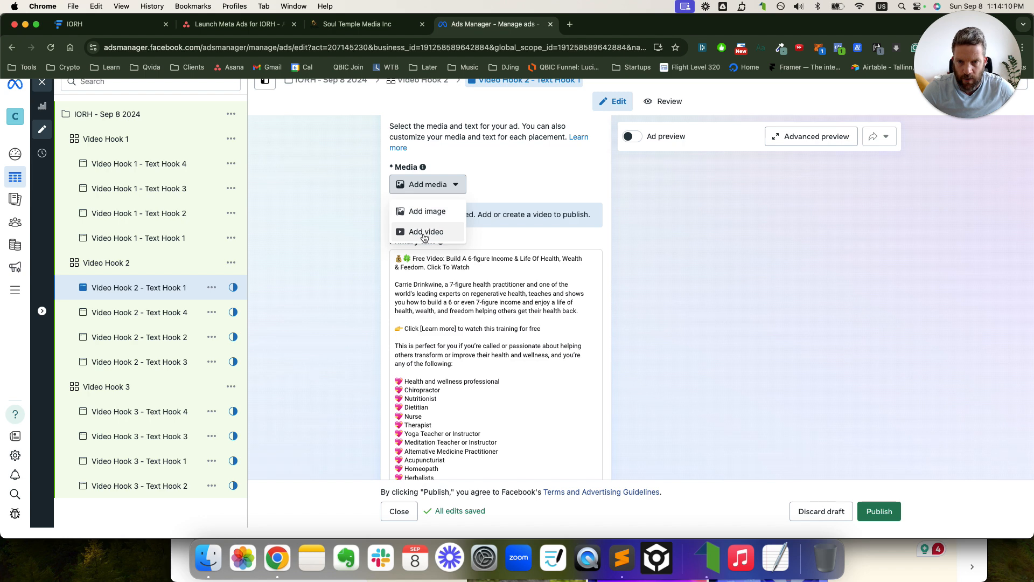
pyautogui.click(423, 232)
pyautogui.click(485, 151)
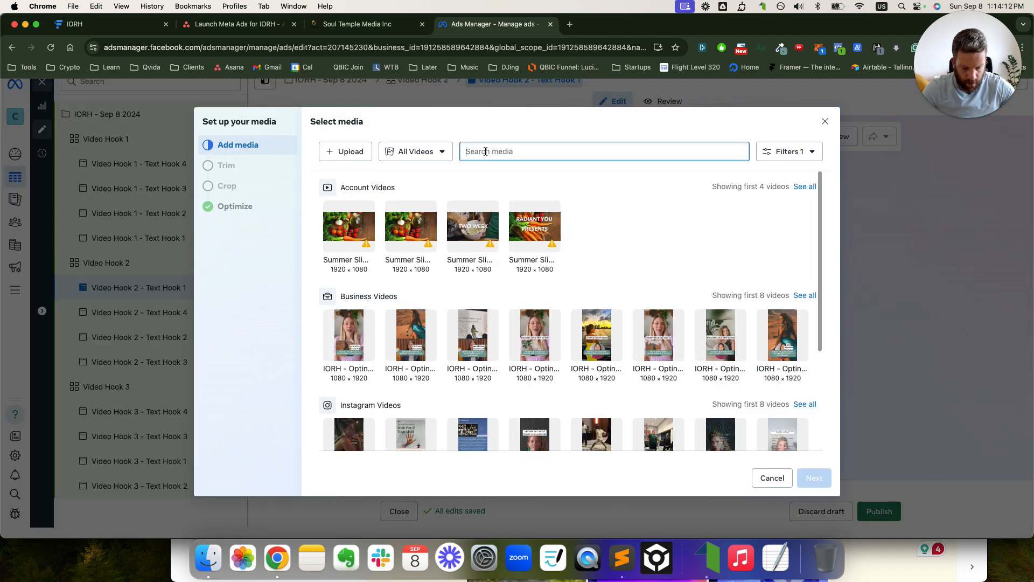
pyautogui.write('VH1 - ')
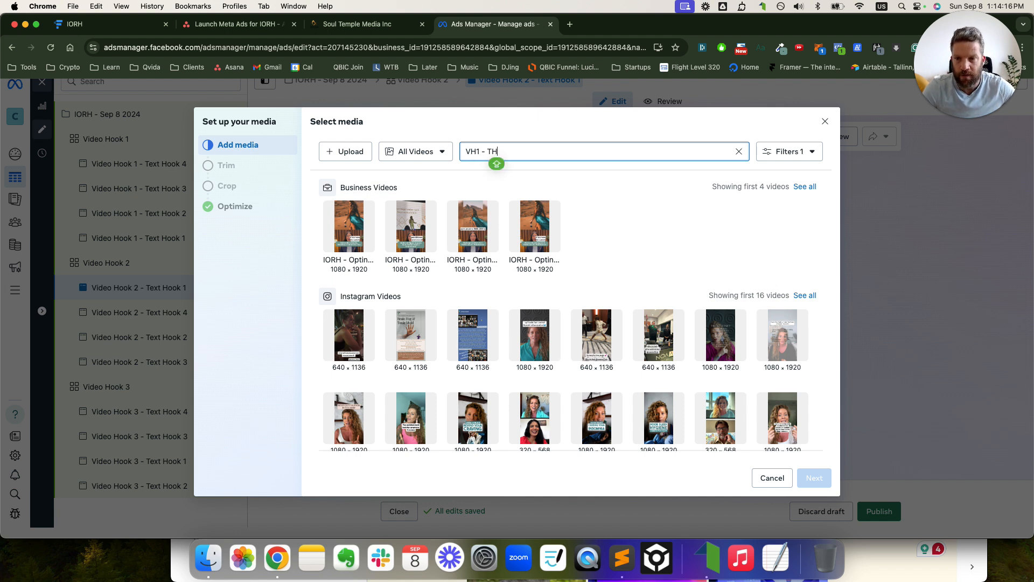
pyautogui.write('TH')
pyautogui.click(477, 155)
pyautogui.press('BackSpace')
pyautogui.write('2')
pyautogui.click(505, 152)
pyautogui.write('1')
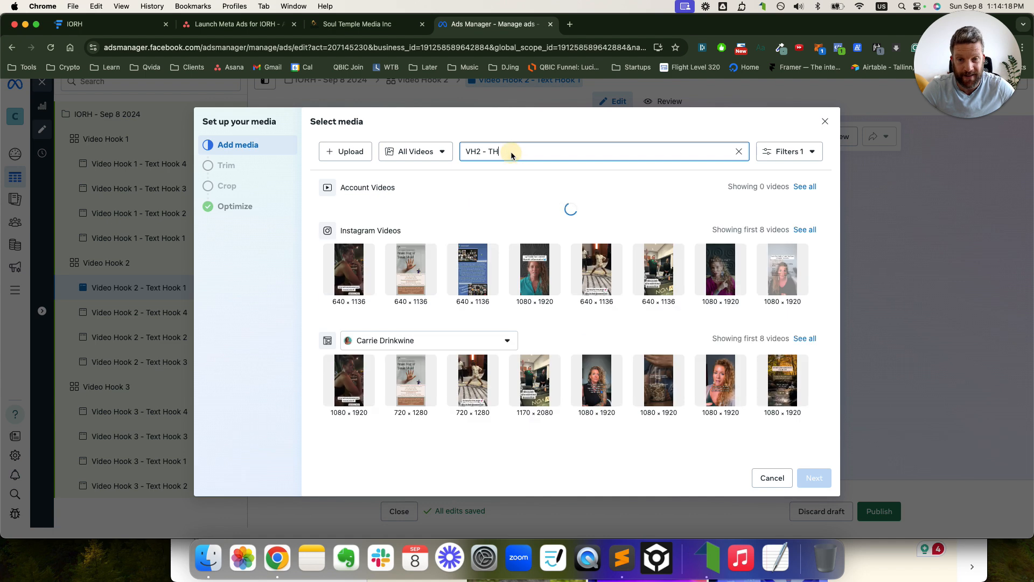
pyautogui.press('super+a')
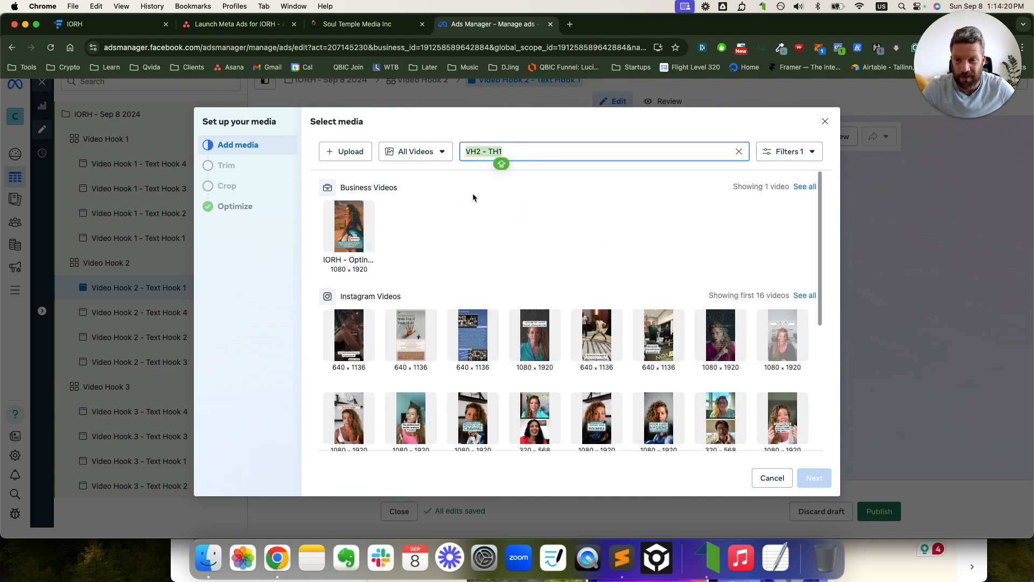
pyautogui.press('super+c')
pyautogui.click(350, 229)
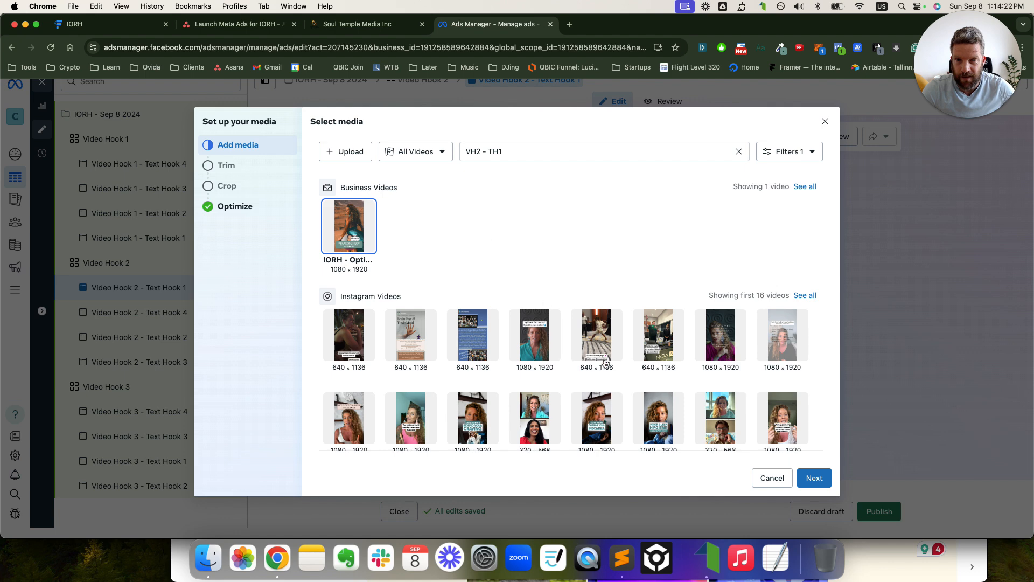
pyautogui.click(814, 478)
pyautogui.click(814, 479)
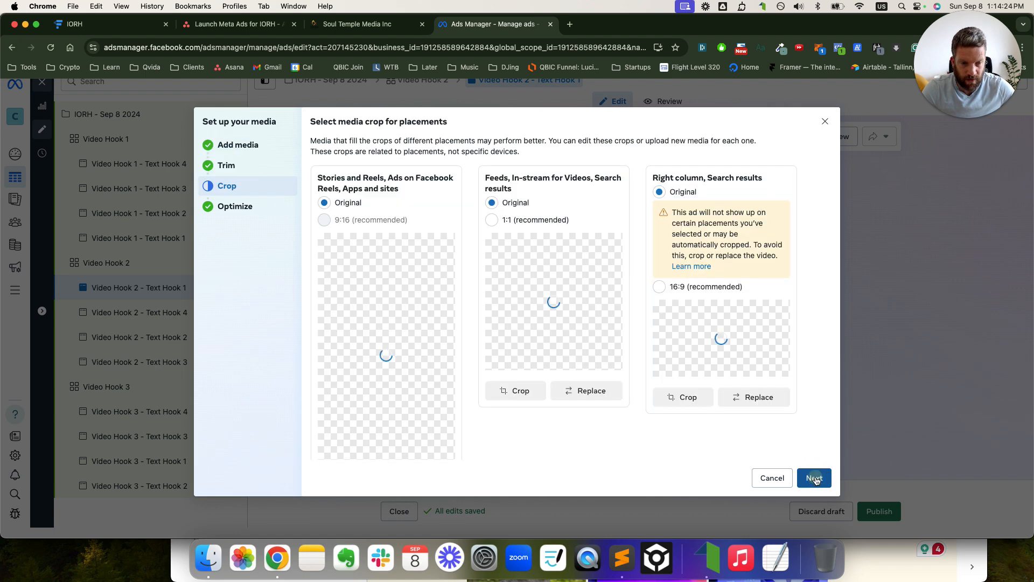
pyautogui.click(814, 478)
pyautogui.click(814, 478)
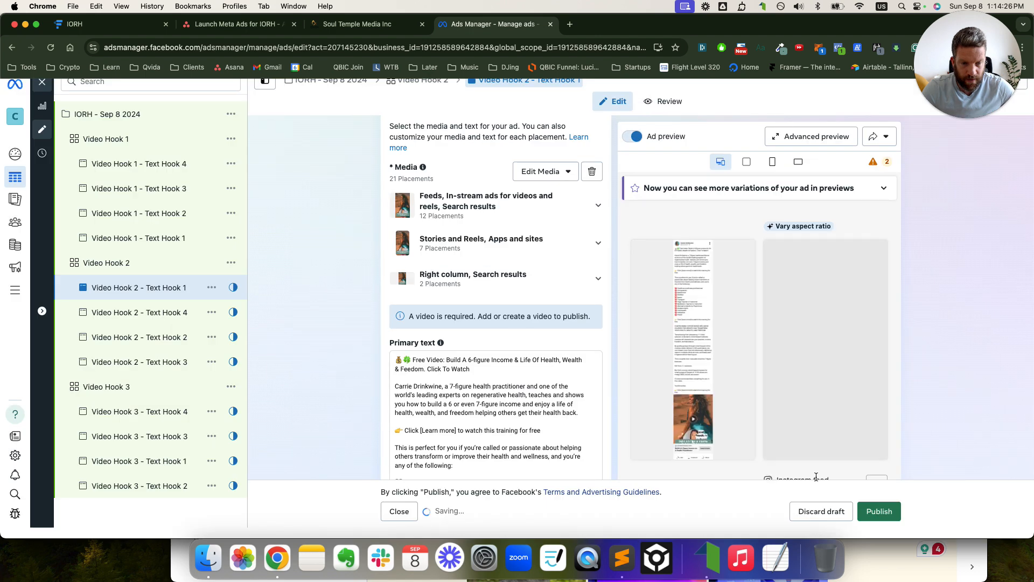
# - Attach the VH2 - TH2 video to the Video Hook 2 - Text Hook 2 ad
pyautogui.click(142, 318)
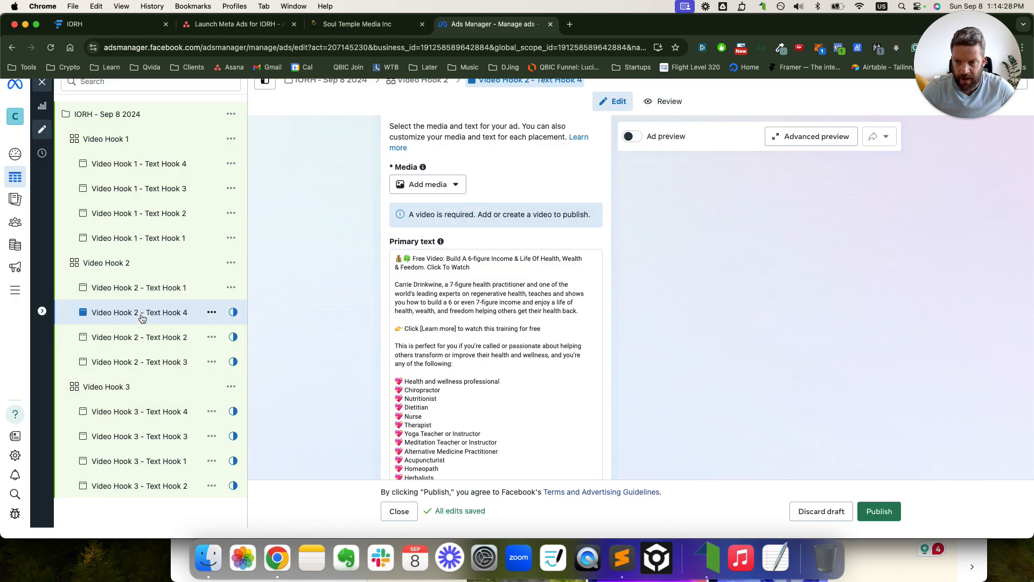
pyautogui.click(154, 337)
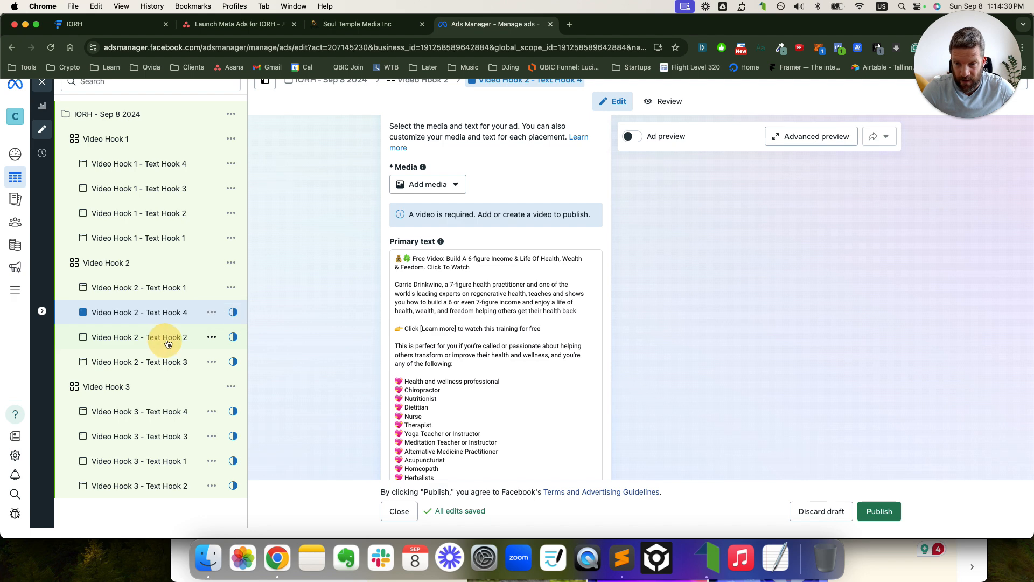
pyautogui.click(425, 184)
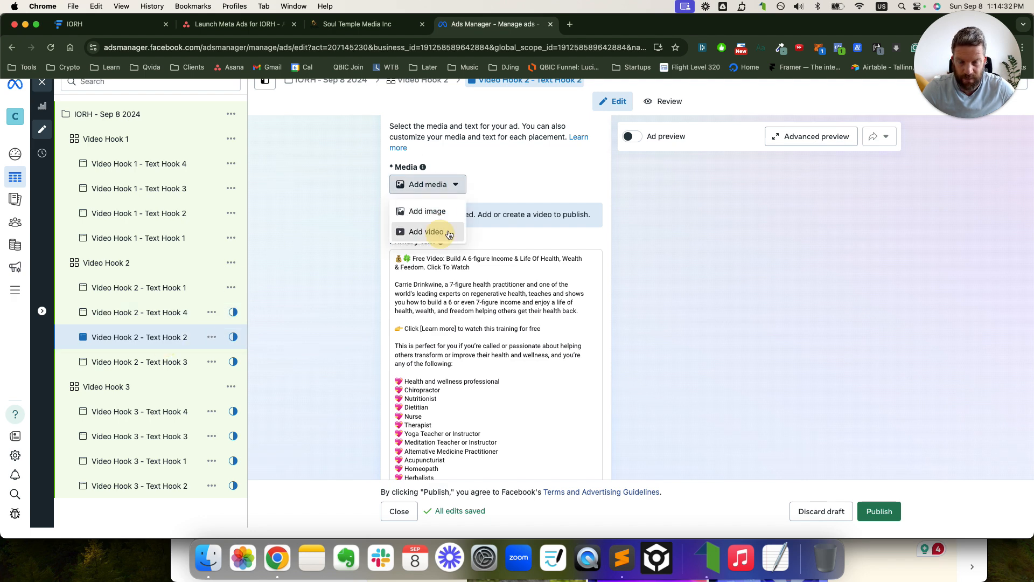
pyautogui.click(431, 230)
pyautogui.click(520, 156)
pyautogui.press('super+v')
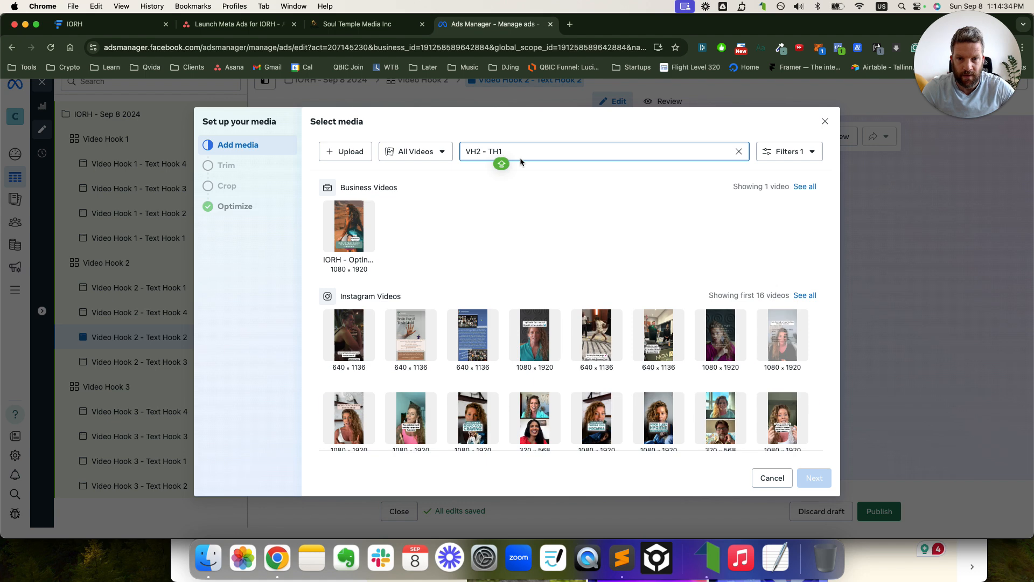
pyautogui.click(349, 227)
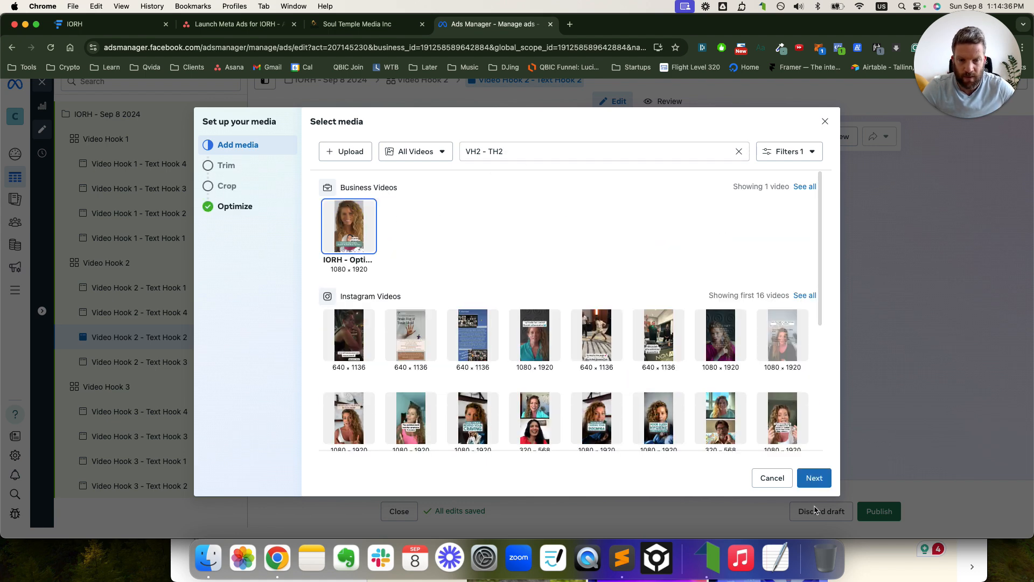
pyautogui.click(814, 479)
pyautogui.click(814, 478)
pyautogui.click(814, 478)
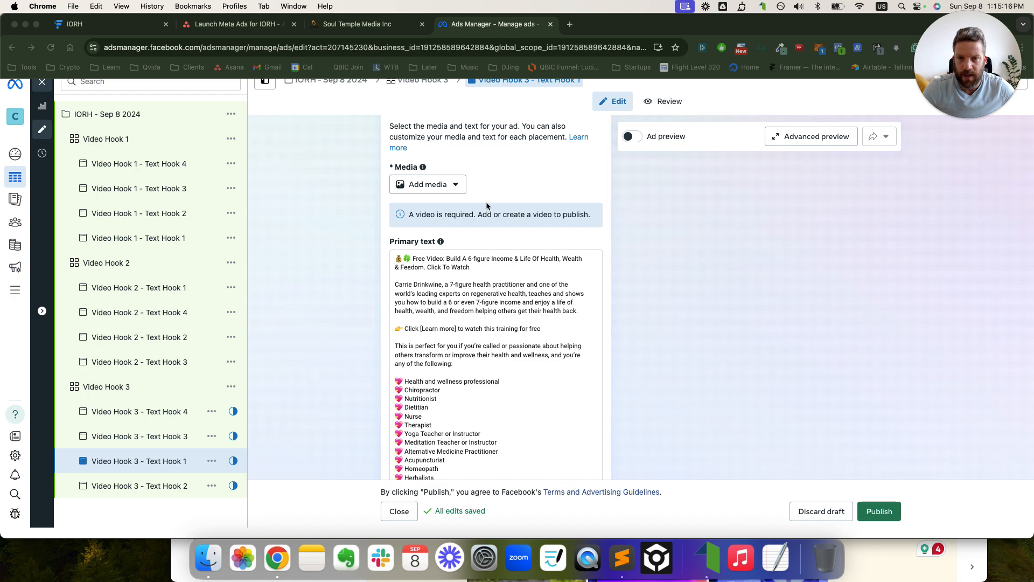
# - Attach the VH3 - TH1 video to the Video Hook 3 - Text Hook 1 ad
pyautogui.click(450, 185)
pyautogui.click(426, 232)
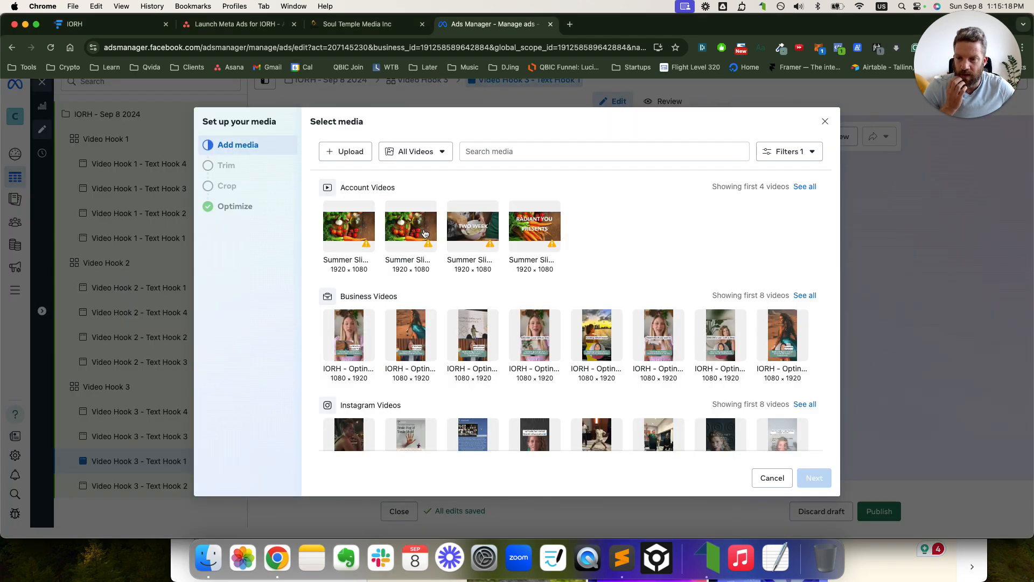
pyautogui.click(504, 152)
pyautogui.write('VH2 - TH1')
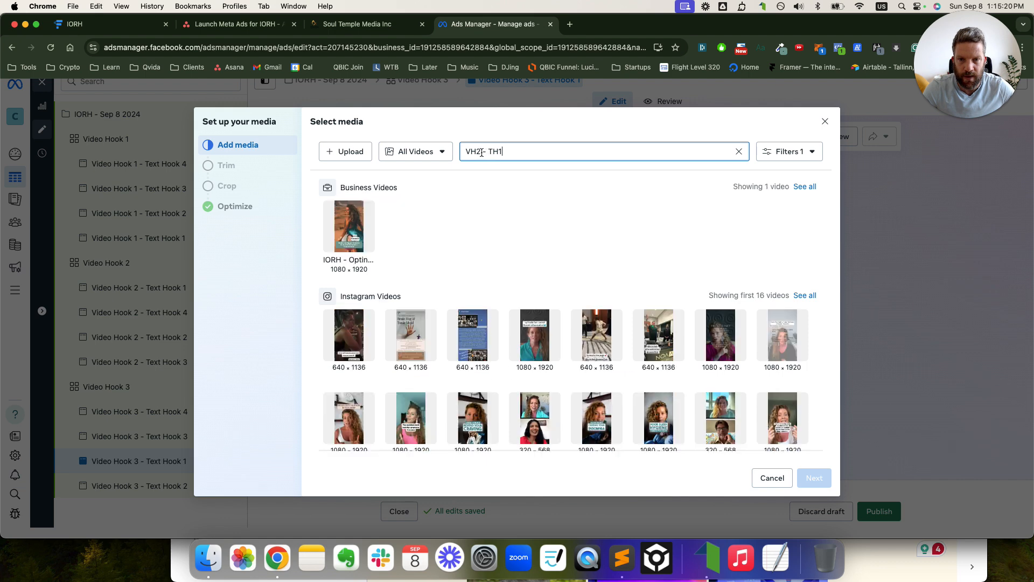
pyautogui.press('BackSpace')
pyautogui.write('3')
pyautogui.press('super+a')
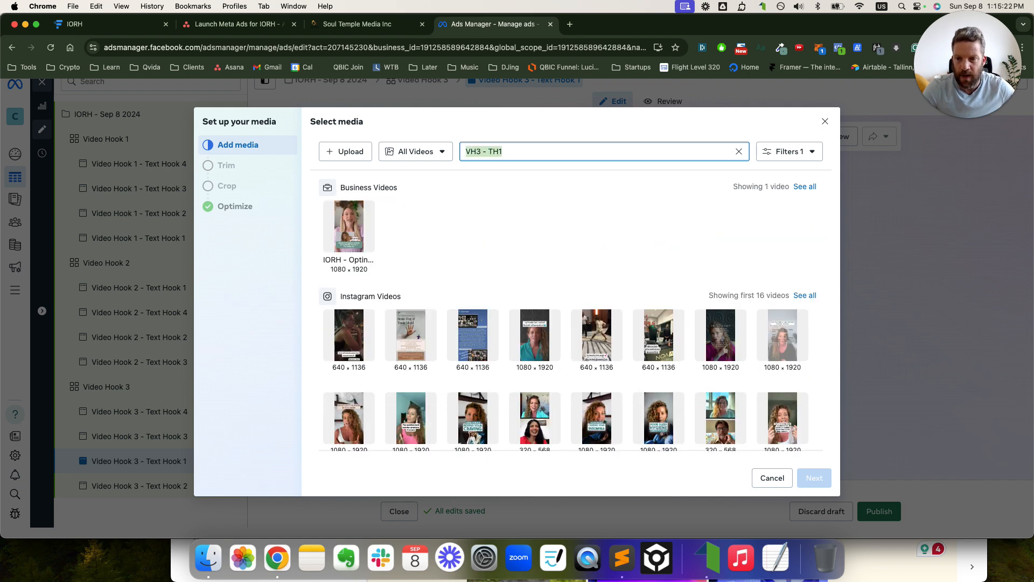
pyautogui.click(349, 226)
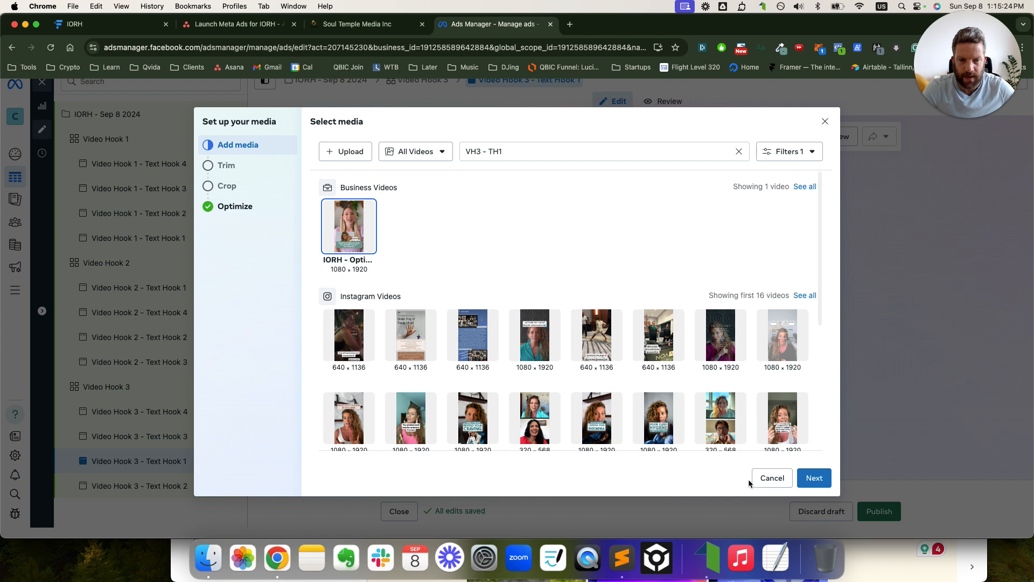
pyautogui.click(811, 482)
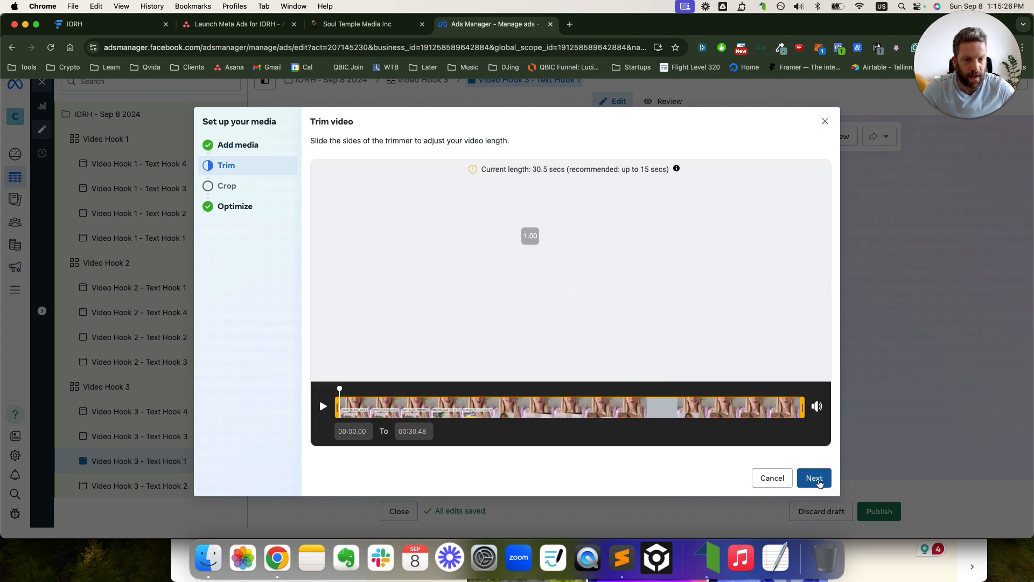
pyautogui.click(814, 481)
pyautogui.click(813, 481)
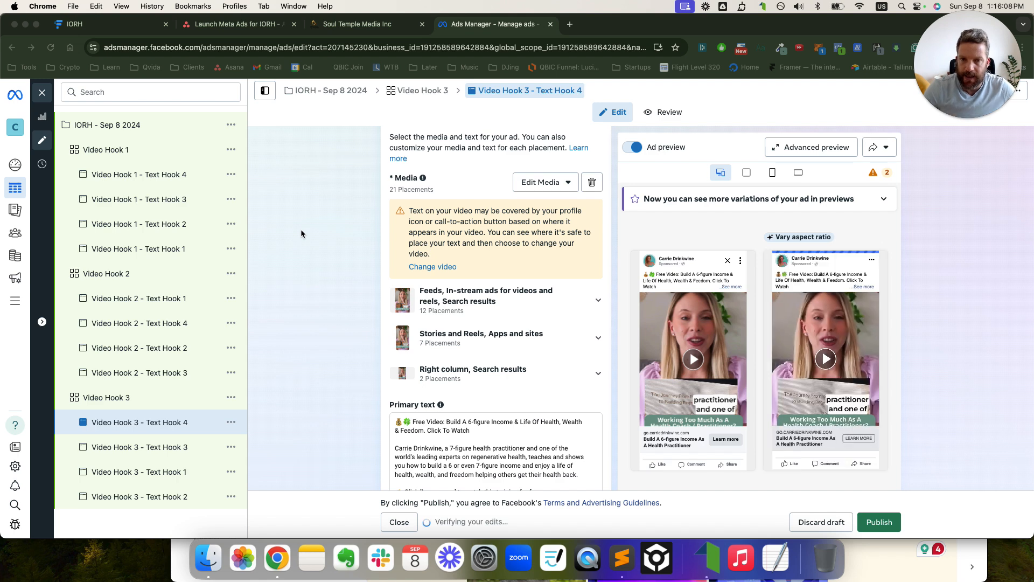
# - Open the Video Hook 1 ad set settings
pyautogui.scroll(-3, 494, 349)
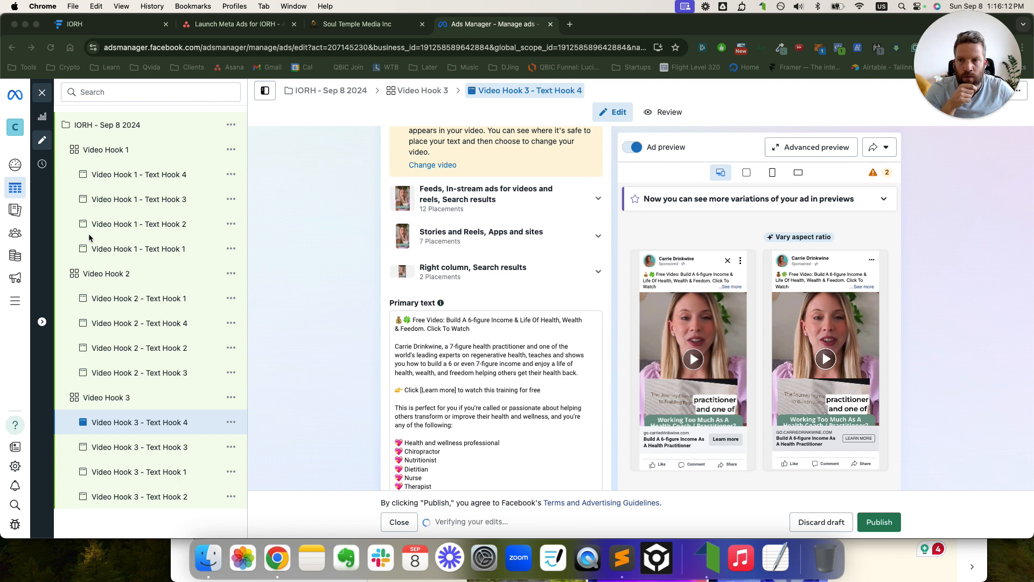
pyautogui.scroll(1, 123, 193)
pyautogui.click(128, 153)
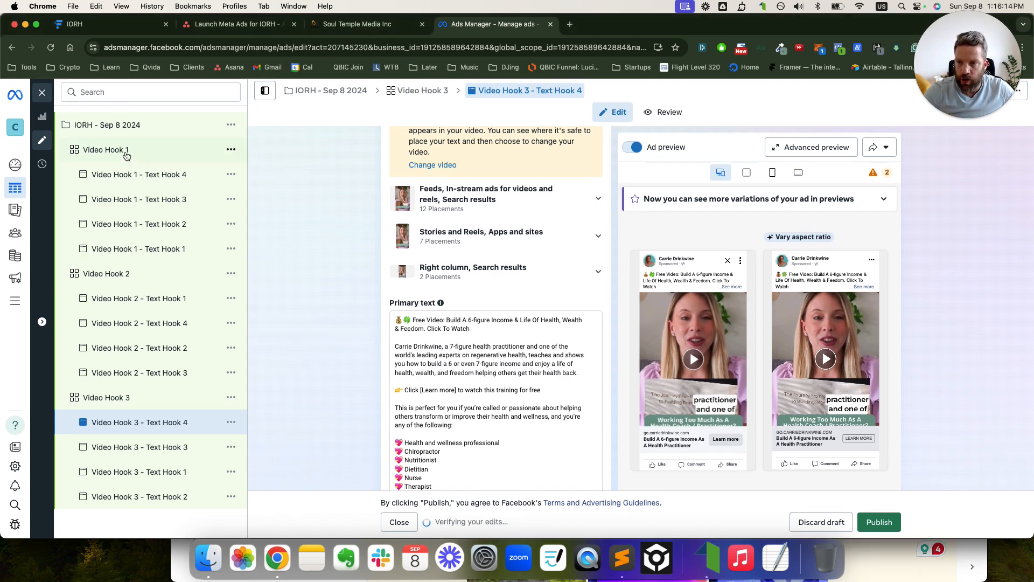
pyautogui.click(121, 152)
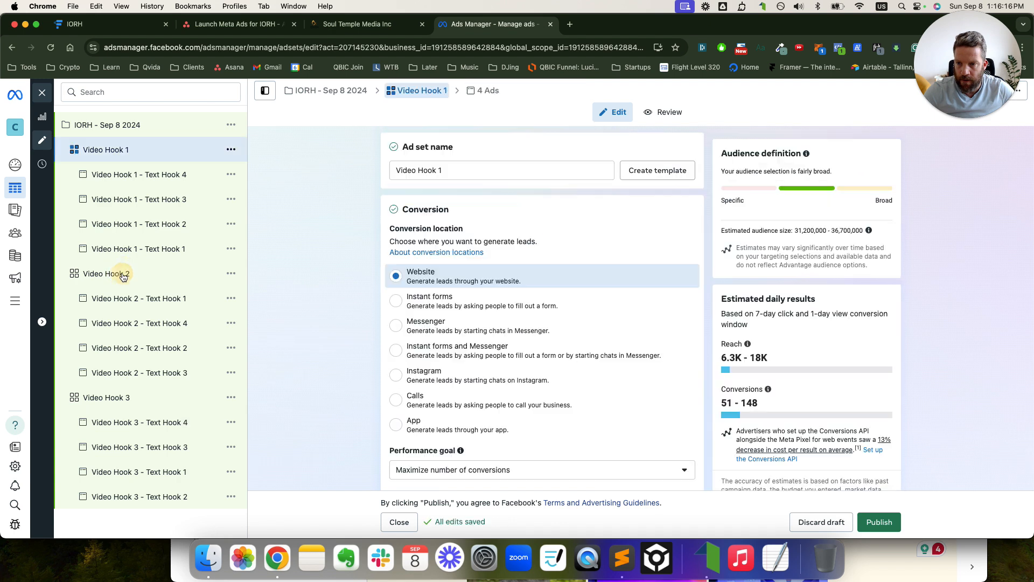
# - Set the start time of all three Video Hook ad sets to 06:20 AM
pyautogui.keyDown('super'); pyautogui.click(120, 274); pyautogui.keyUp('super')
pyautogui.keyDown('super'); pyautogui.click(126, 392); pyautogui.keyUp('super')
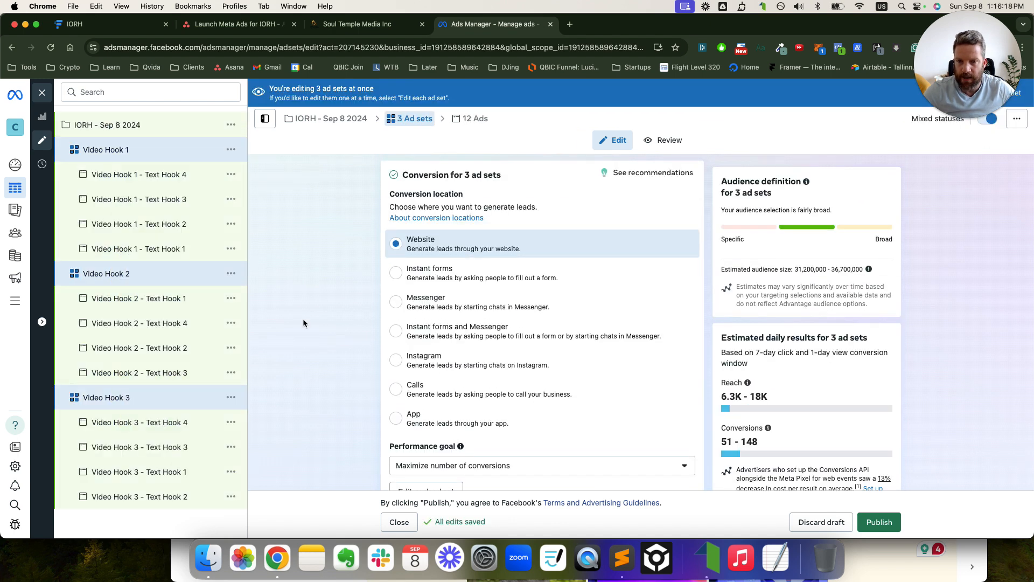
pyautogui.scroll(-5, 535, 298)
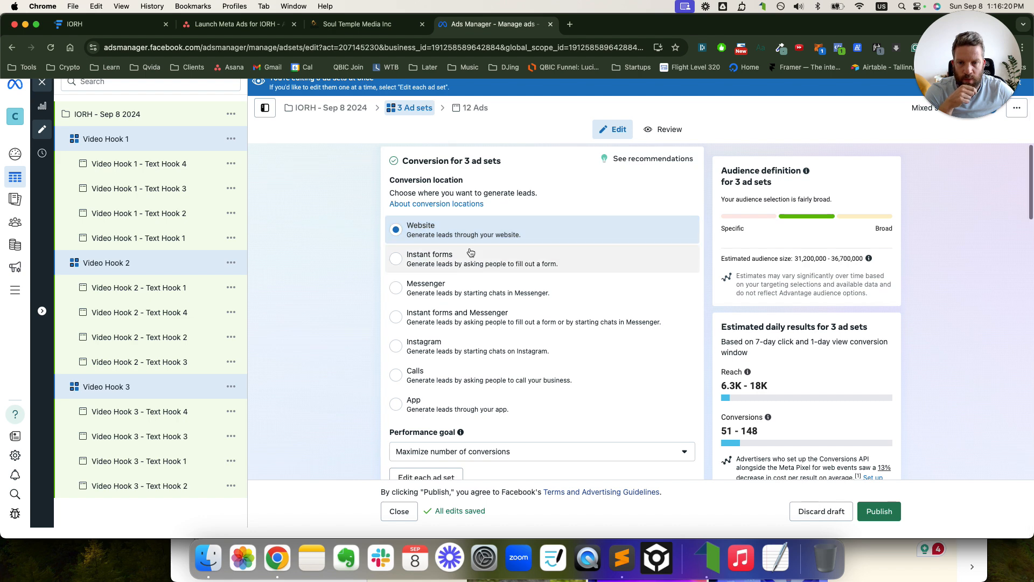
pyautogui.scroll(-7, 469, 288)
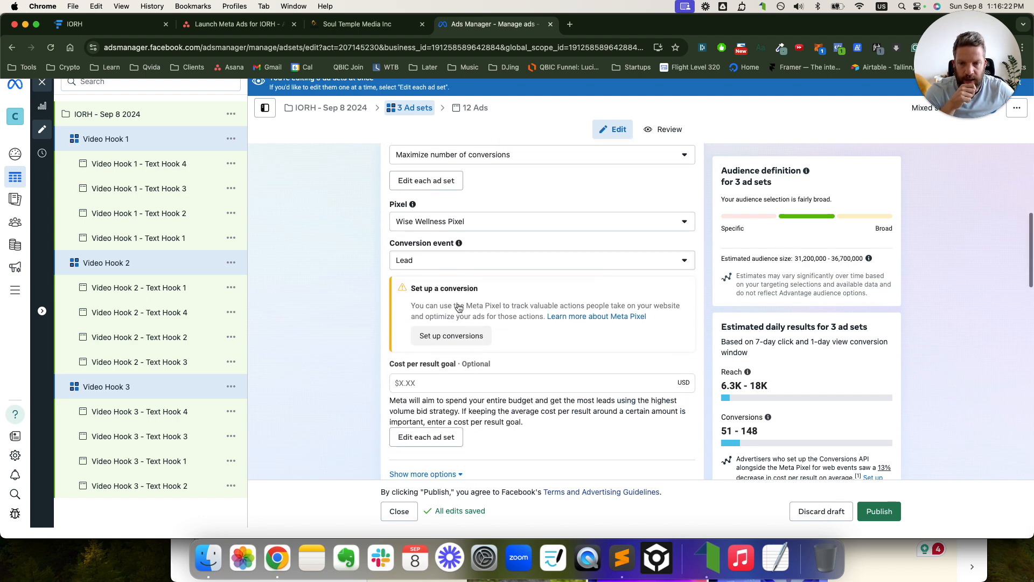
pyautogui.scroll(-8, 462, 300)
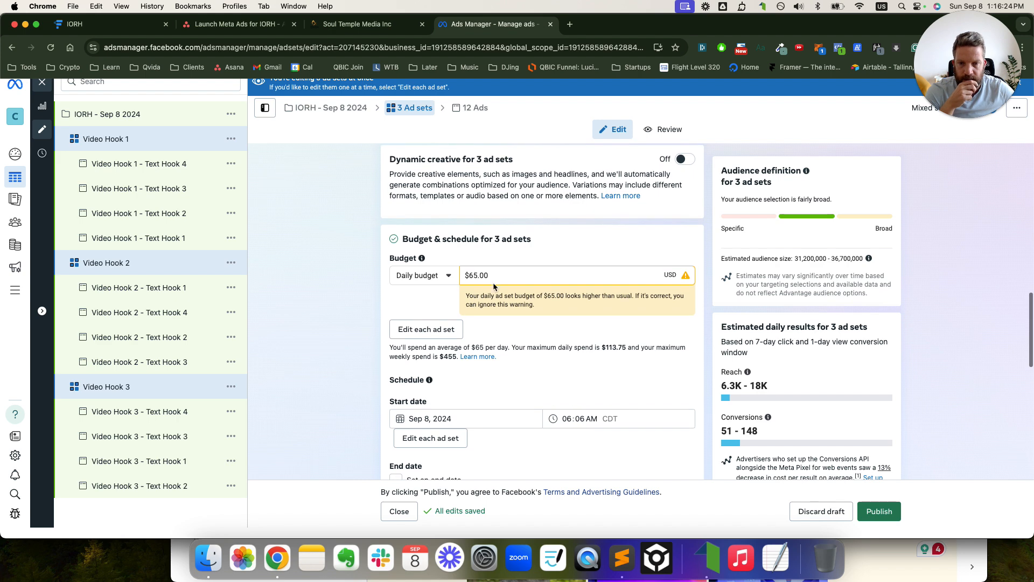
pyautogui.scroll(-3, 531, 287)
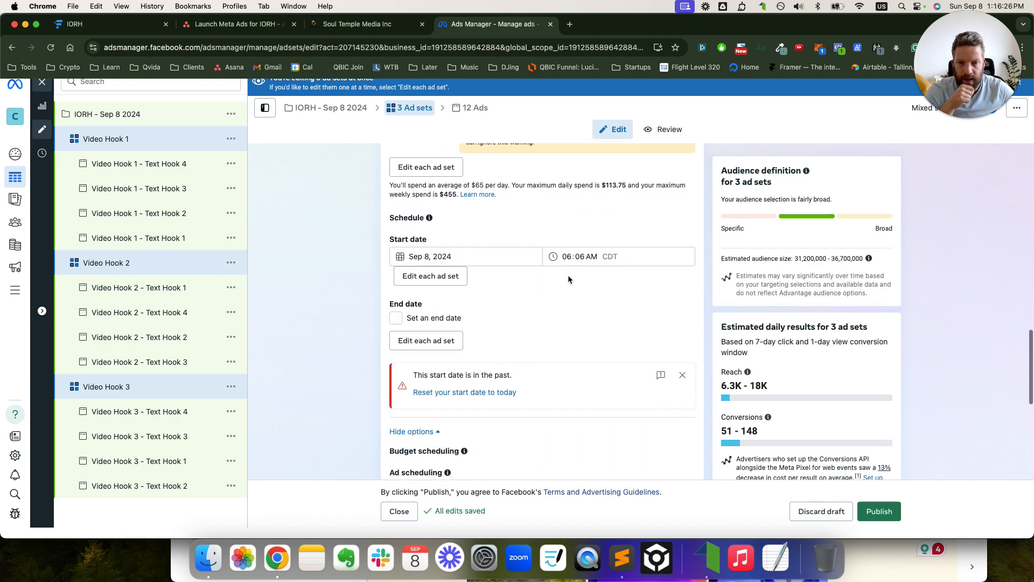
pyautogui.scroll(-3, 588, 279)
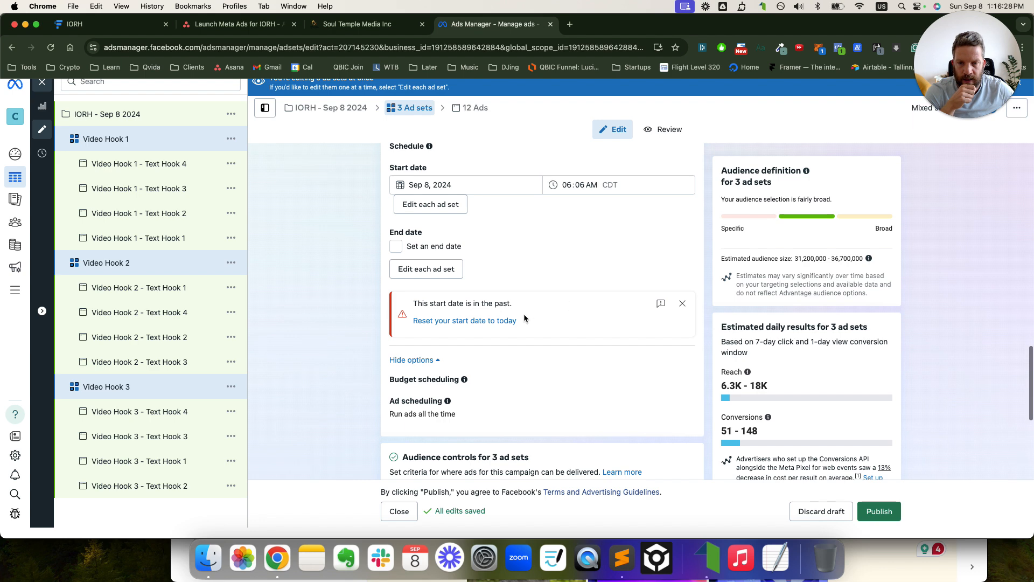
pyautogui.click(583, 186)
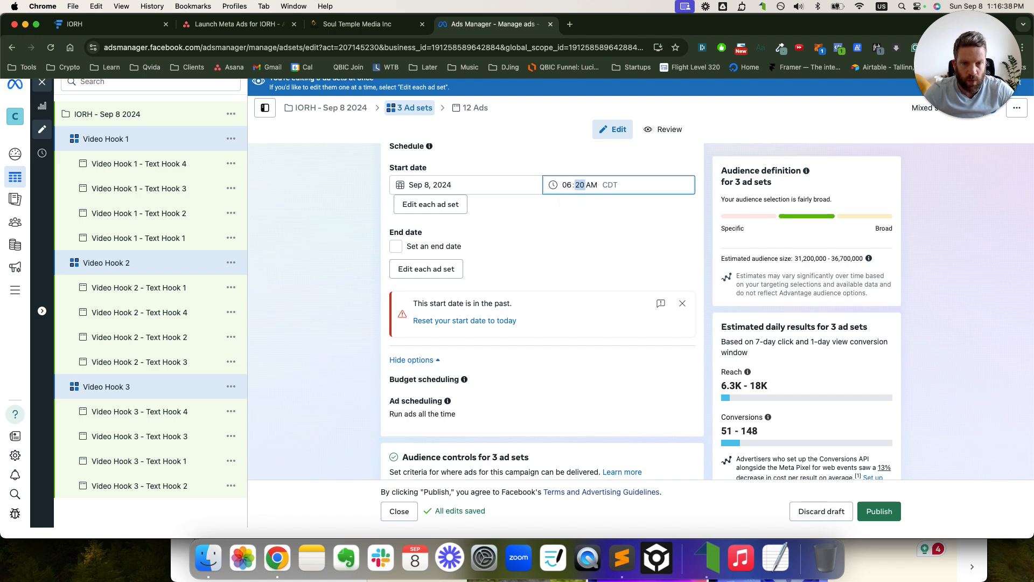
pyautogui.click(597, 223)
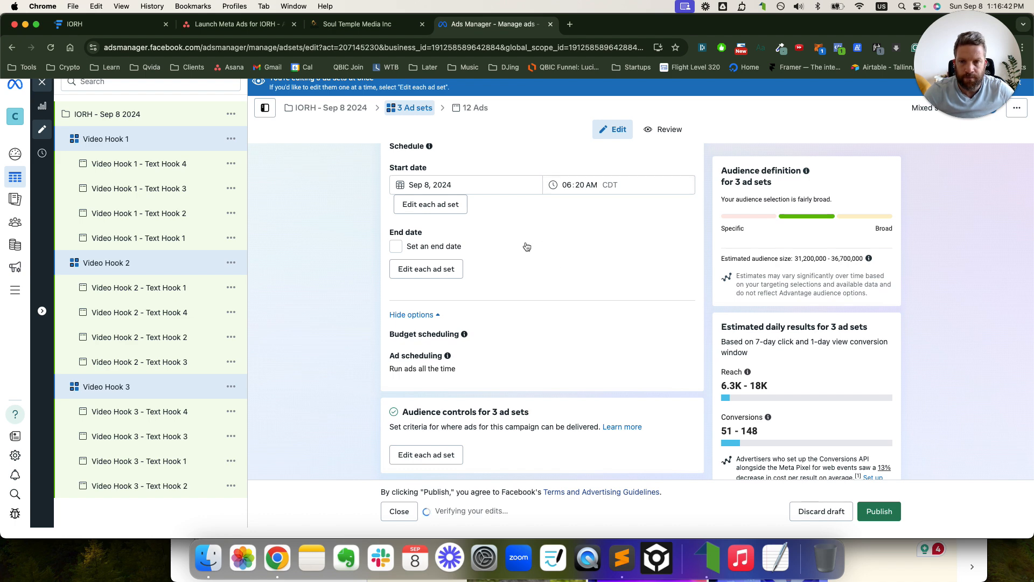
# - Publish the IORH - Sep 8 2024 campaign with its 3 ad sets and 12 ads
pyautogui.scroll(-2, 527, 246)
pyautogui.scroll(-4, 527, 246)
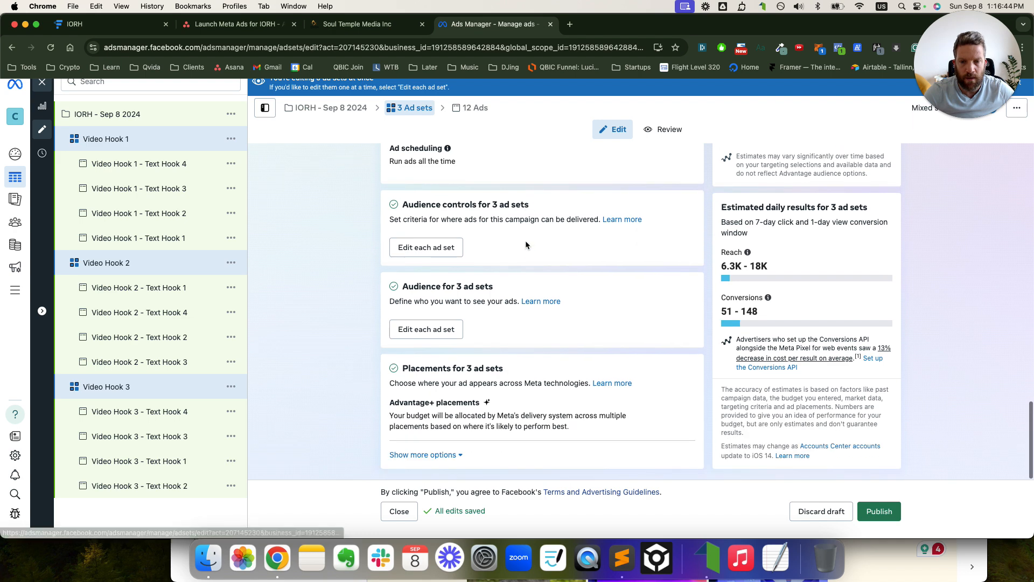
pyautogui.click(114, 116)
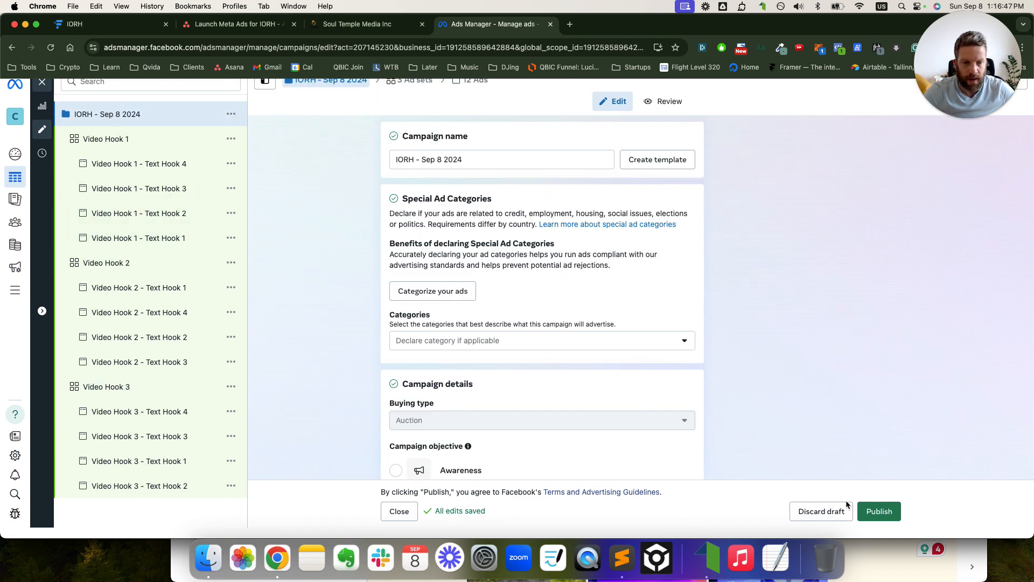
pyautogui.click(879, 512)
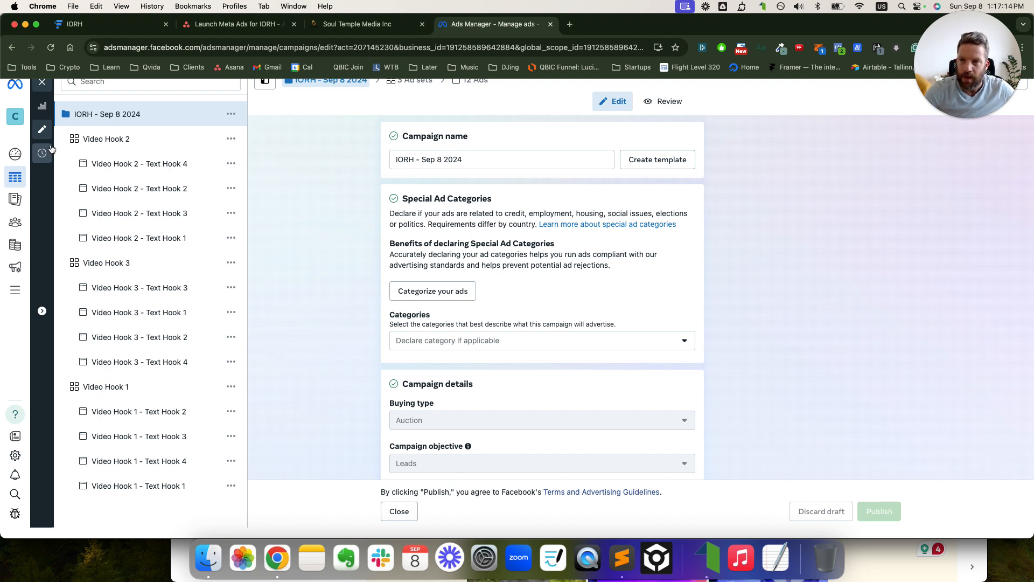
# - Close the editor and view the IORH campaign's ad sets in the table
pyautogui.click(46, 87)
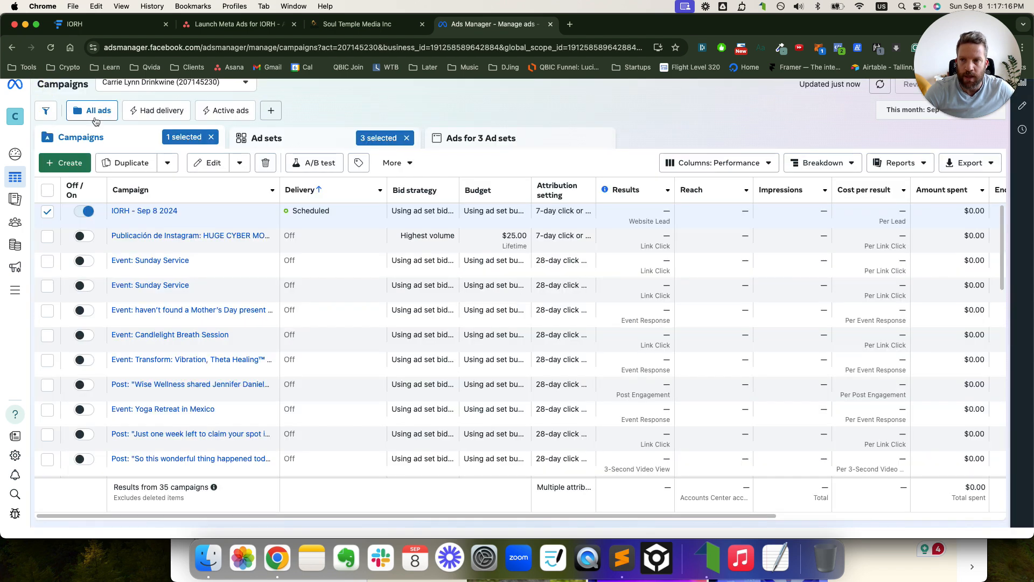
pyautogui.click(144, 210)
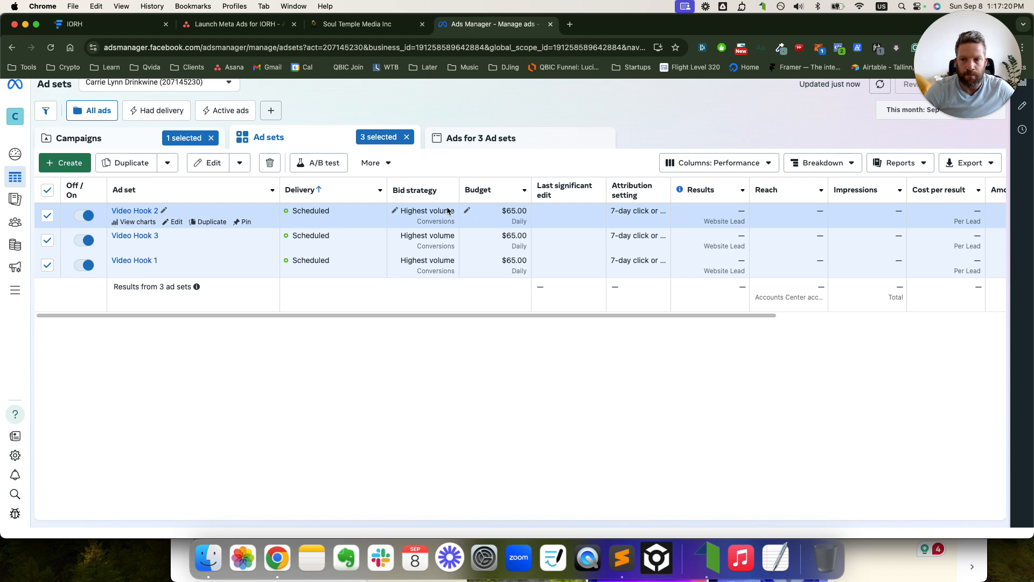
pyautogui.click(48, 190)
pyautogui.moveTo(957, 79); pyautogui.dragTo(948, 123)
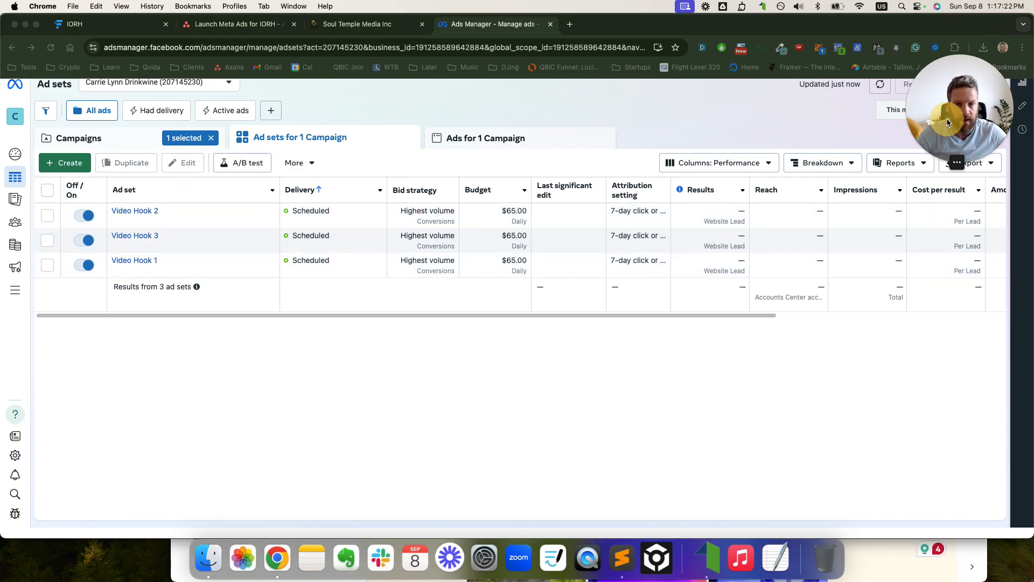
pyautogui.click(879, 86)
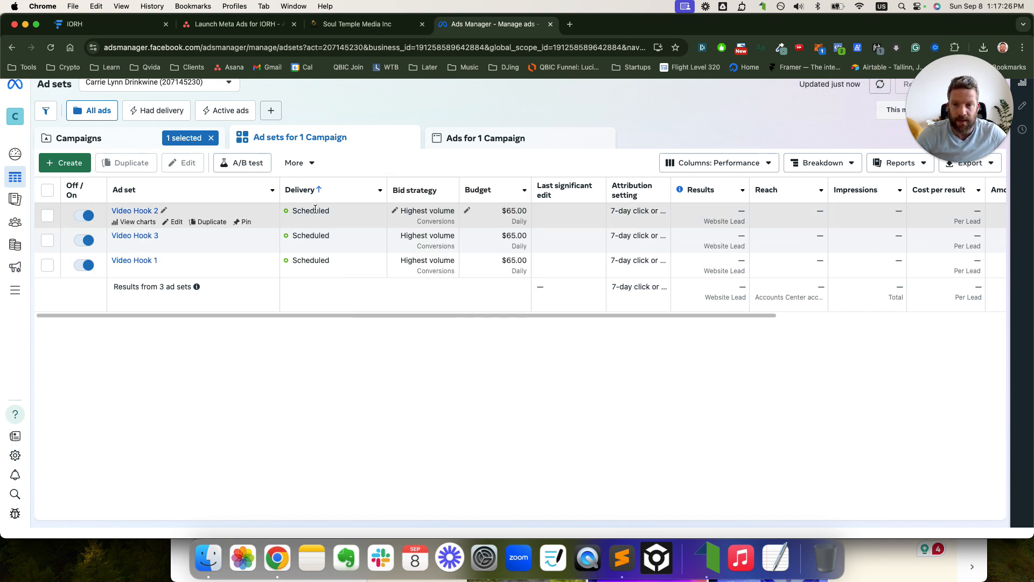
# - Reopen all three ad sets and dismiss the engaged-view recommendation card
pyautogui.moveTo(315, 209)
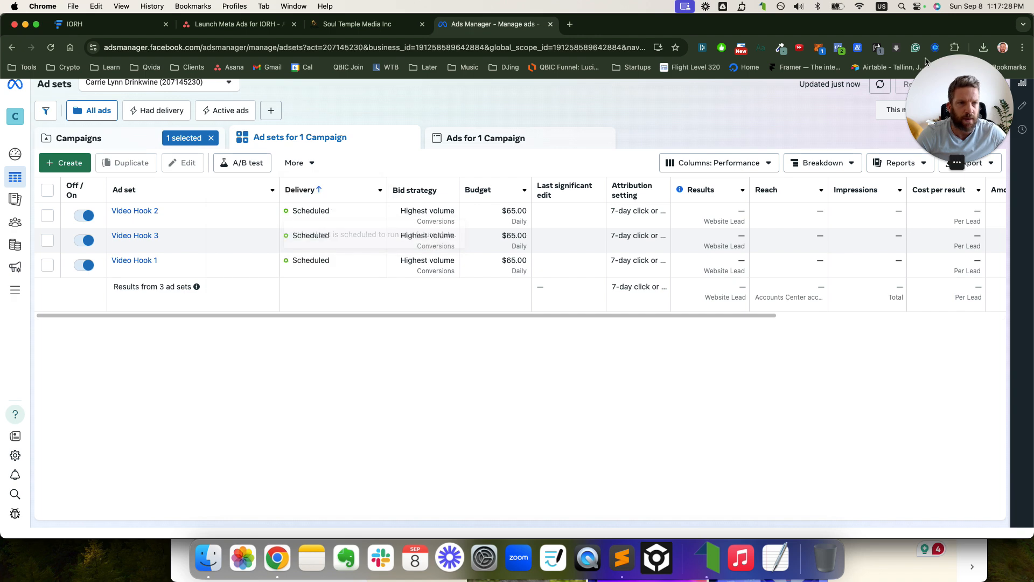
pyautogui.click(48, 190)
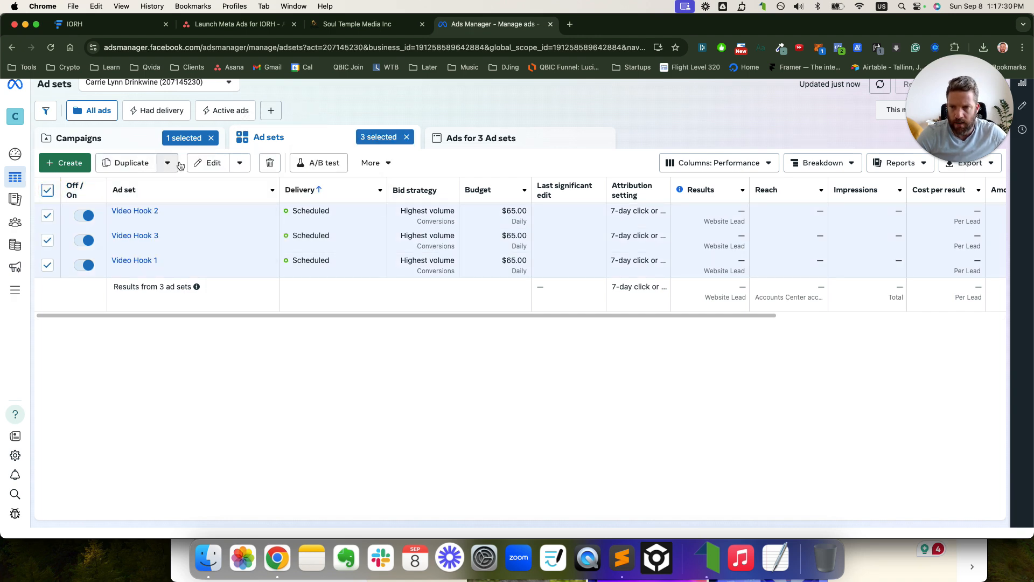
pyautogui.click(207, 162)
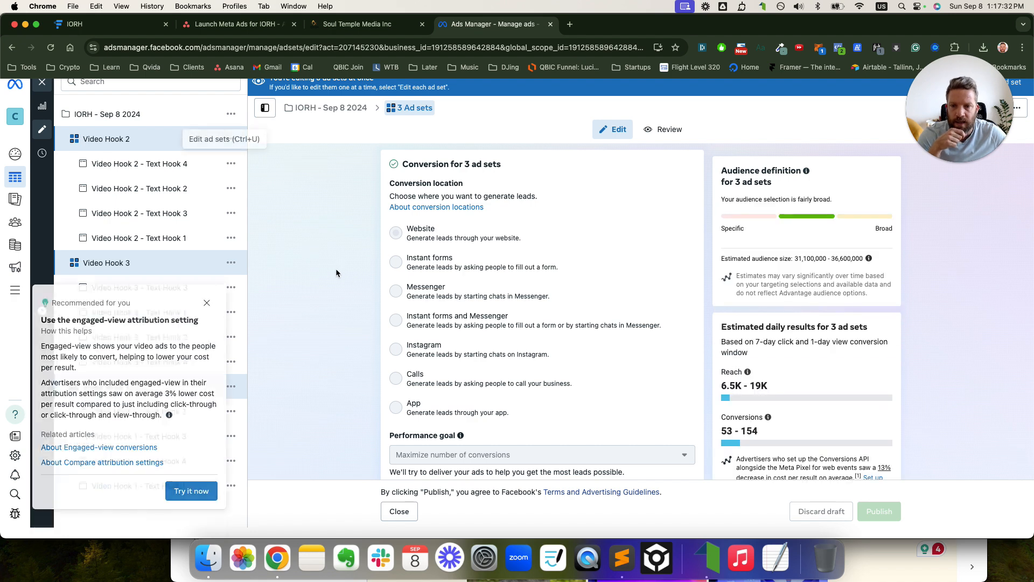
pyautogui.scroll(-5, 574, 295)
pyautogui.scroll(-15, 574, 295)
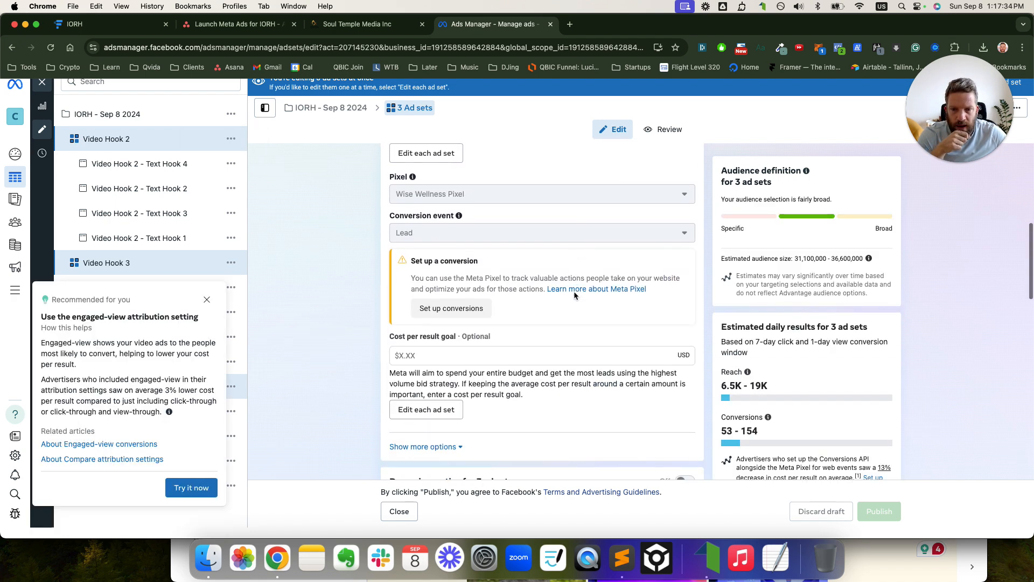
pyautogui.scroll(-1, 575, 291)
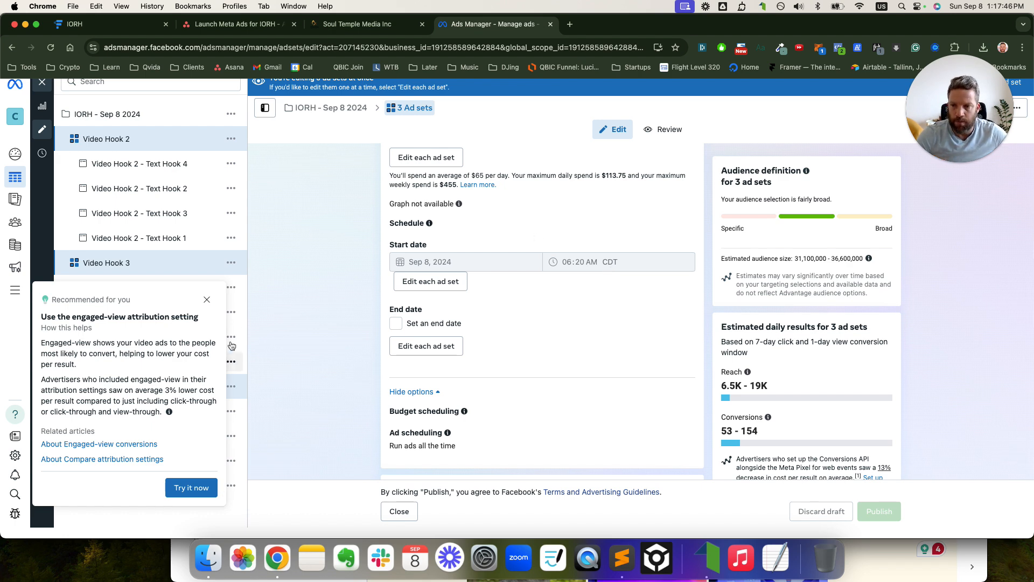
pyautogui.click(207, 300)
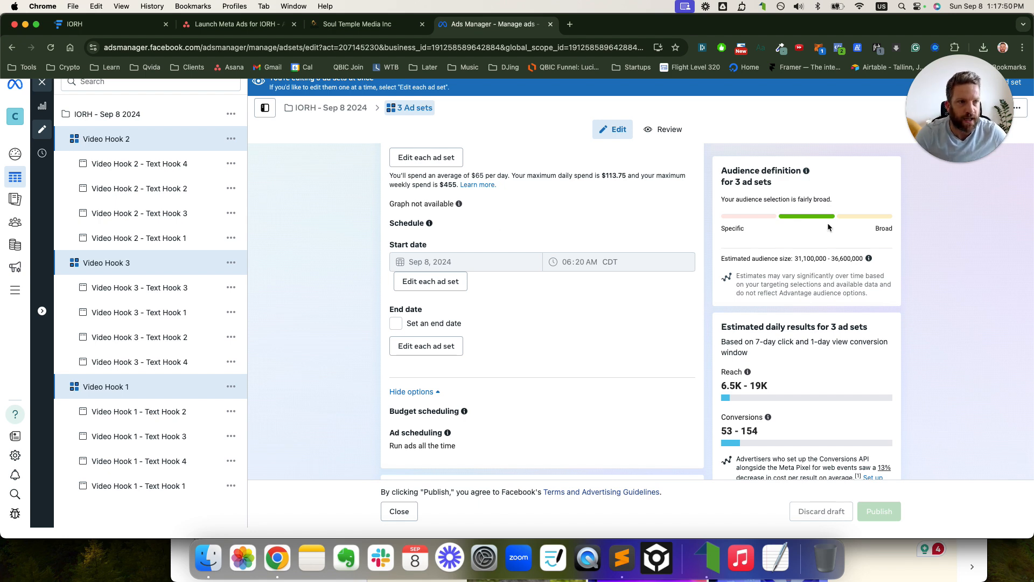
pyautogui.click(42, 82)
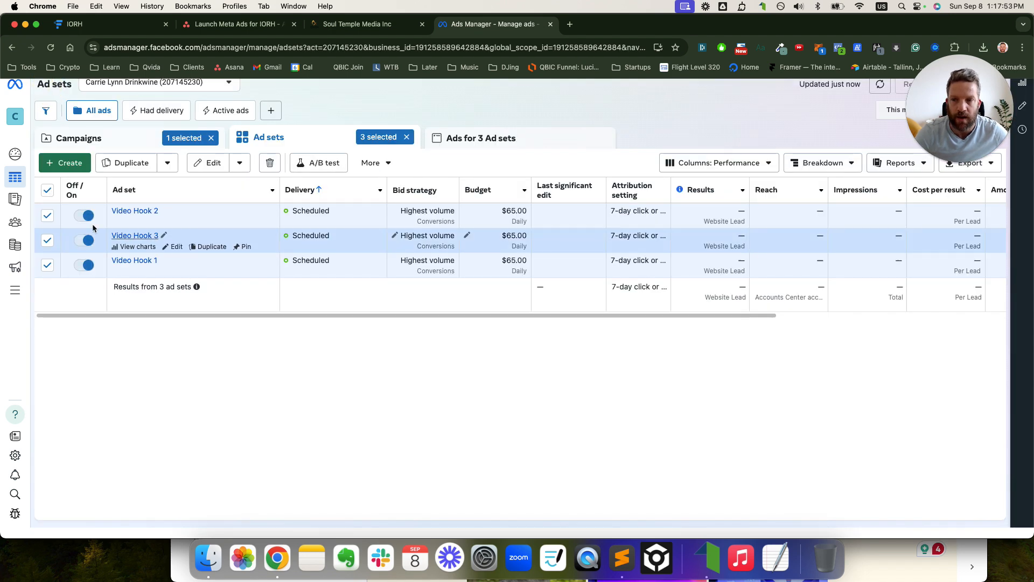
# - Return to the unfiltered campaign list showing IORH - Sep 8 2024 as Scheduled
pyautogui.click(47, 189)
pyautogui.click(137, 142)
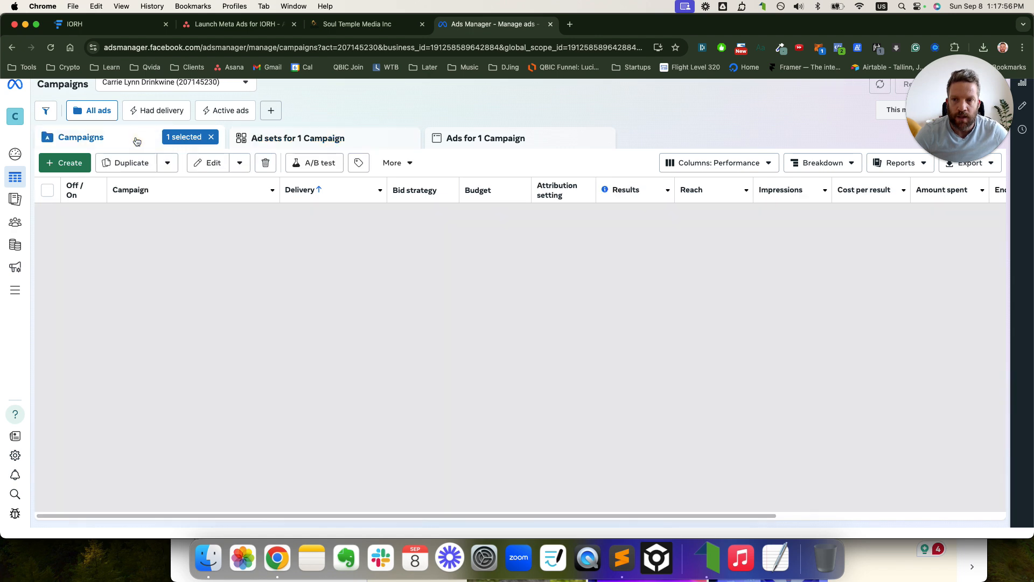
pyautogui.click(212, 138)
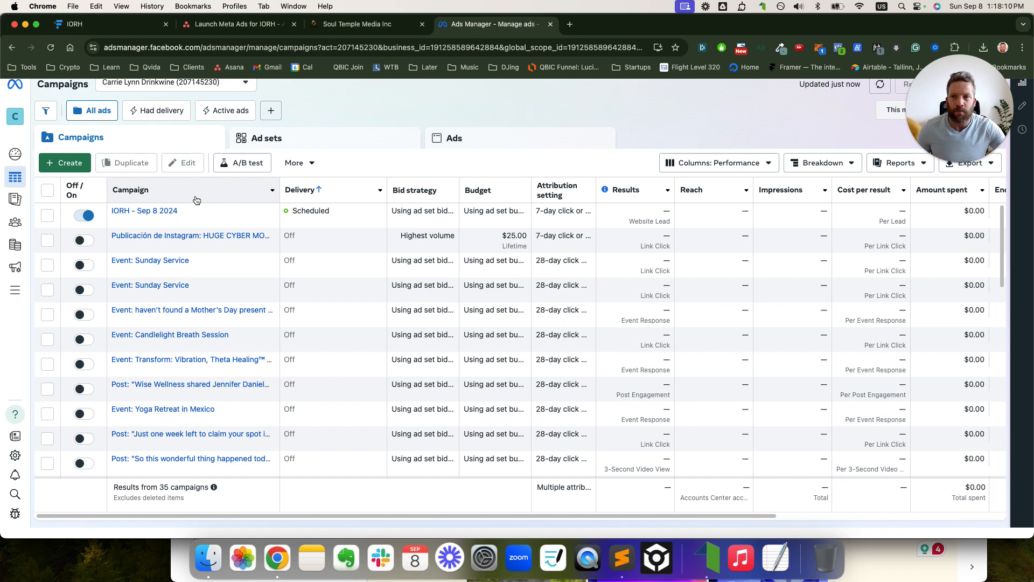
pyautogui.click(102, 23)
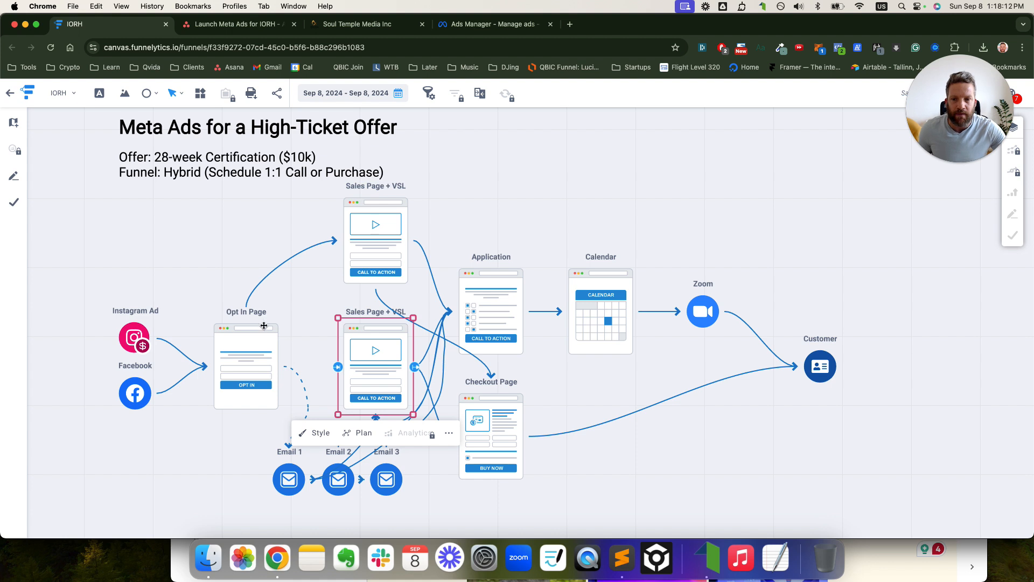
# - Draw freehand marks tracing the Instagram and Facebook ads through the Opt In Page to Email 1
pyautogui.click(211, 287)
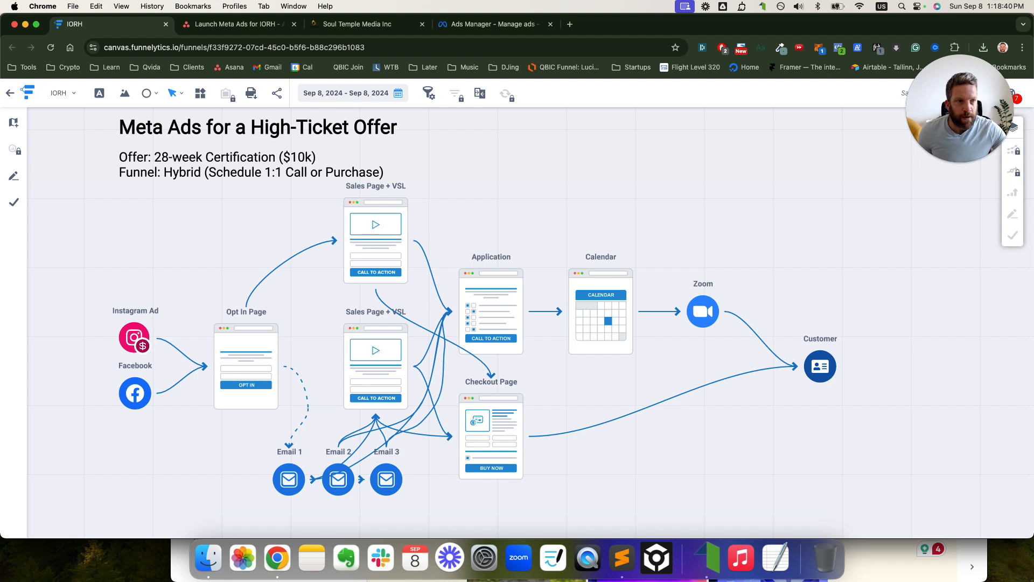
pyautogui.moveTo(82, 301)
pyautogui.mouseDown()
pyautogui.moveTo(115, 450)
pyautogui.moveTo(143, 285)
pyautogui.mouseUp()
pyautogui.moveTo(195, 311)
pyautogui.mouseDown()
pyautogui.moveTo(233, 316)
pyautogui.moveTo(312, 231)
pyautogui.moveTo(344, 241)
pyautogui.mouseUp()
pyautogui.moveTo(345, 179)
pyautogui.mouseDown()
pyautogui.moveTo(347, 232)
pyautogui.moveTo(396, 280)
pyautogui.moveTo(418, 189)
pyautogui.moveTo(344, 178)
pyautogui.mouseUp()
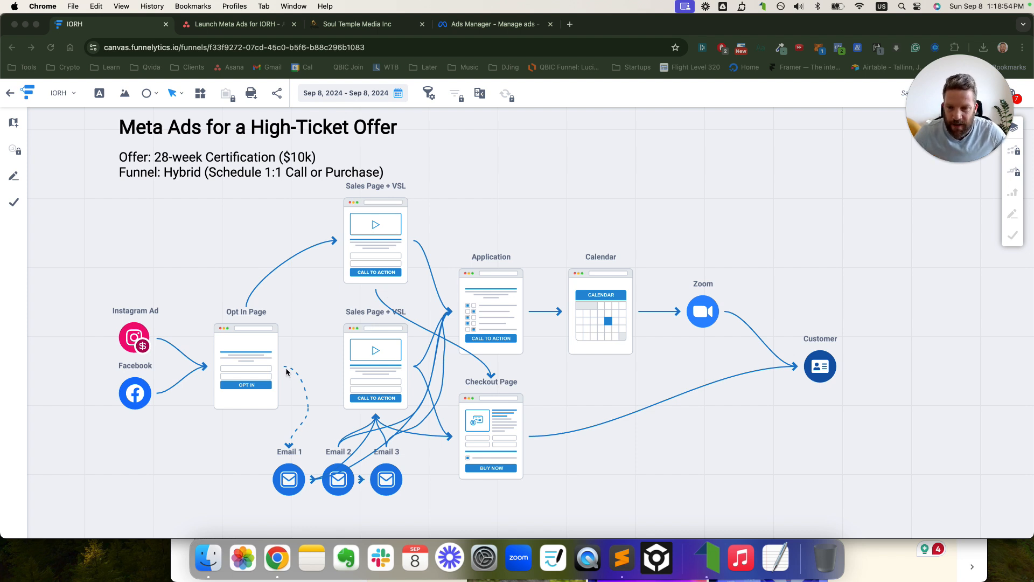
pyautogui.moveTo(286, 371)
pyautogui.mouseDown()
pyautogui.moveTo(294, 421)
pyautogui.moveTo(260, 457)
pyautogui.moveTo(295, 478)
pyautogui.moveTo(339, 393)
pyautogui.moveTo(325, 400)
pyautogui.moveTo(338, 413)
pyautogui.moveTo(334, 401)
pyautogui.mouseUp()
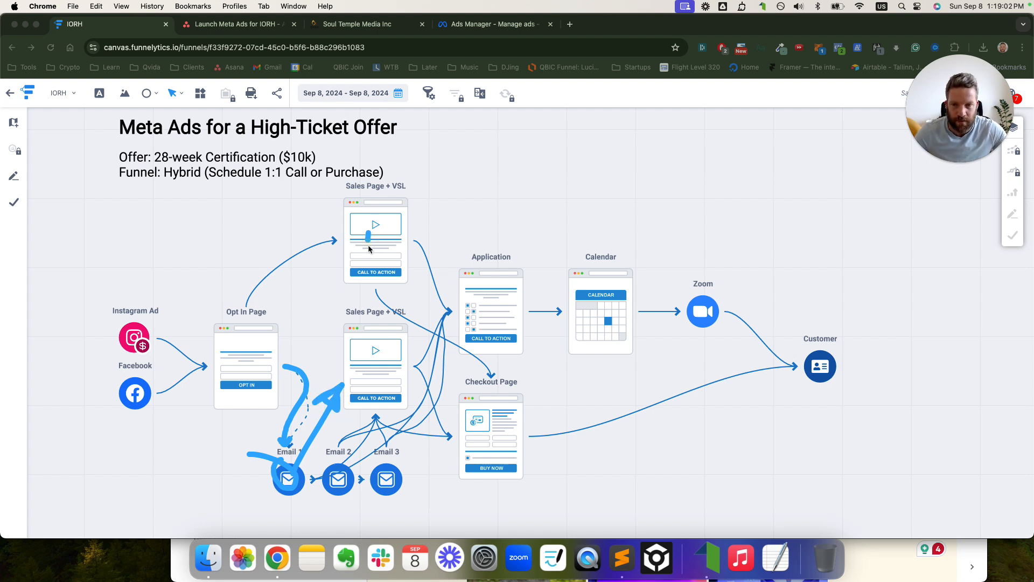
# - Draw annotation arrows from the emails, including Email 2 and Email 3, to the lower sales page
pyautogui.moveTo(368, 233); pyautogui.dragTo(388, 250)
pyautogui.moveTo(339, 471); pyautogui.dragTo(357, 412)
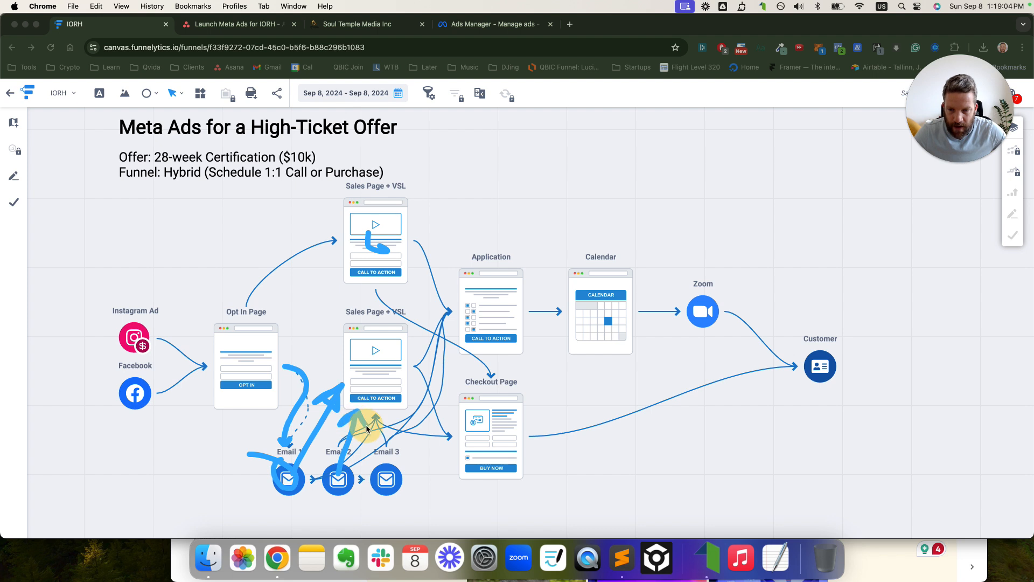
pyautogui.moveTo(381, 493); pyautogui.dragTo(377, 417)
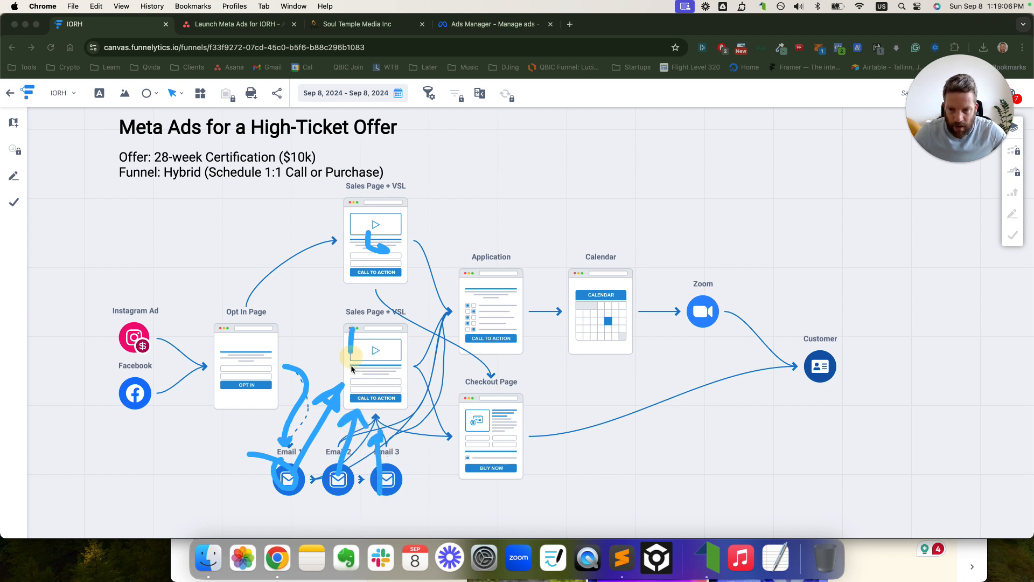
# - Outline the lower Sales Page + VSL, Application and Checkout Page, then clear all markings
pyautogui.moveTo(351, 364); pyautogui.dragTo(353, 400)
pyautogui.moveTo(457, 262)
pyautogui.mouseDown()
pyautogui.moveTo(457, 345)
pyautogui.moveTo(508, 266)
pyautogui.mouseUp()
pyautogui.moveTo(354, 325)
pyautogui.mouseDown()
pyautogui.moveTo(397, 375)
pyautogui.moveTo(389, 410)
pyautogui.mouseUp()
pyautogui.moveTo(402, 346)
pyautogui.mouseDown()
pyautogui.moveTo(491, 291)
pyautogui.moveTo(455, 331)
pyautogui.moveTo(464, 318)
pyautogui.moveTo(510, 358)
pyautogui.moveTo(533, 289)
pyautogui.moveTo(455, 293)
pyautogui.moveTo(485, 490)
pyautogui.moveTo(520, 291)
pyautogui.moveTo(530, 281)
pyautogui.mouseUp()
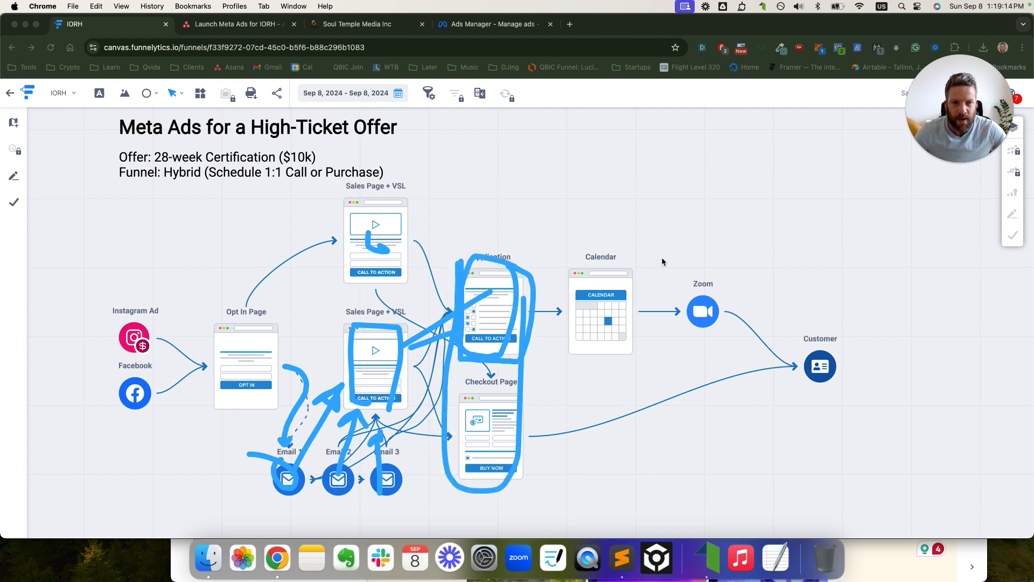
pyautogui.press('Escape')
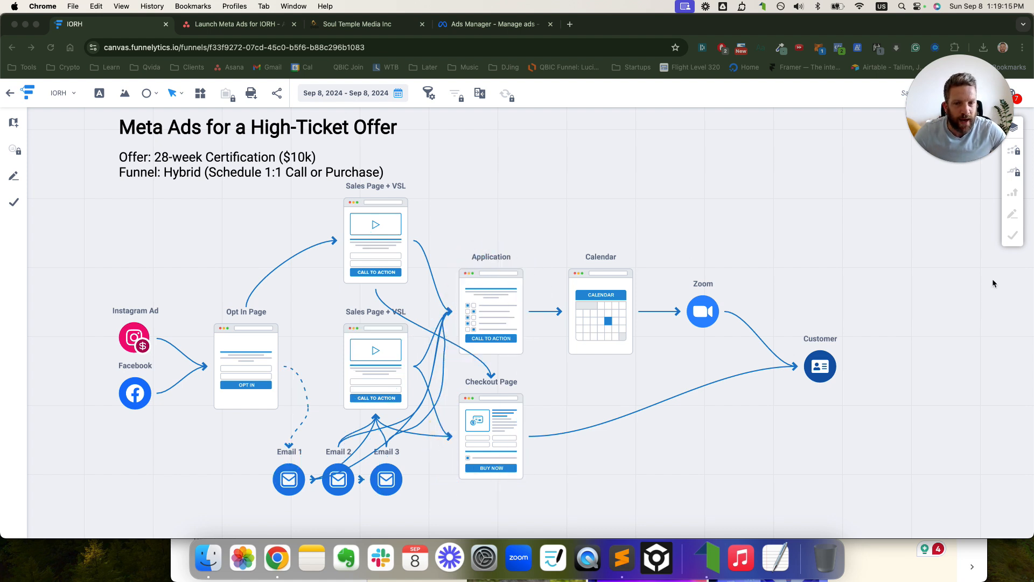
# - Place a Sales Page + VSL copy above Calendar and connect Calendar to it with an arrow
pyautogui.moveTo(376, 219); pyautogui.dragTo(603, 180)
pyautogui.click(625, 311)
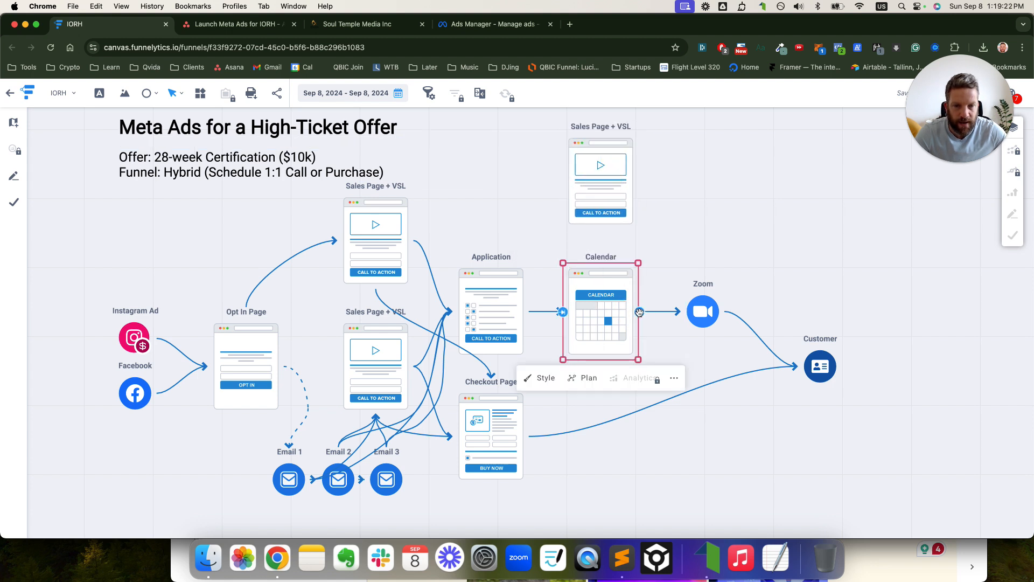
pyautogui.moveTo(641, 313); pyautogui.dragTo(603, 231)
pyautogui.click(721, 219)
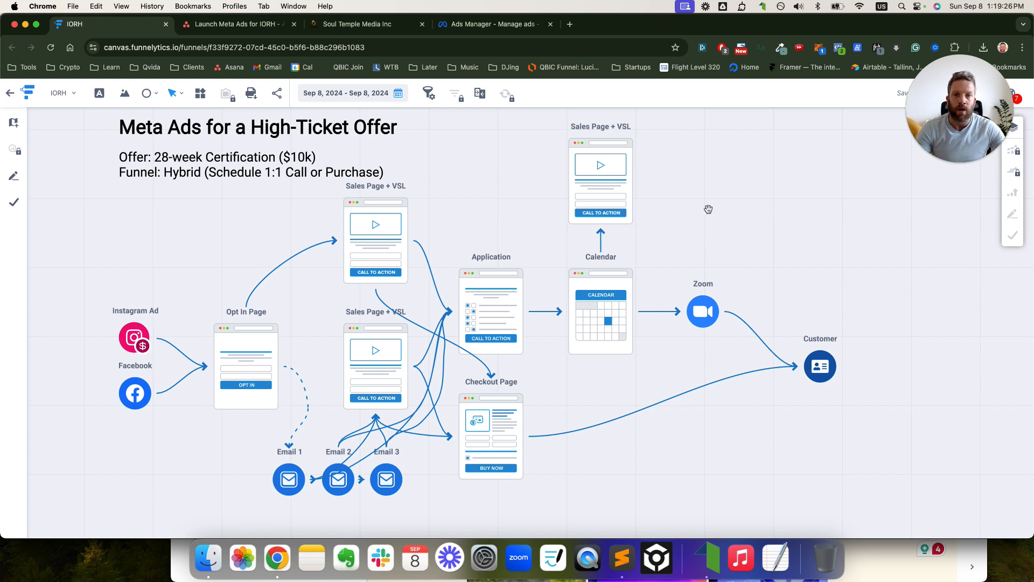
# - Nudge the upper Sales Page + VSL node slightly higher and check the surrounding nodes
pyautogui.click(374, 204)
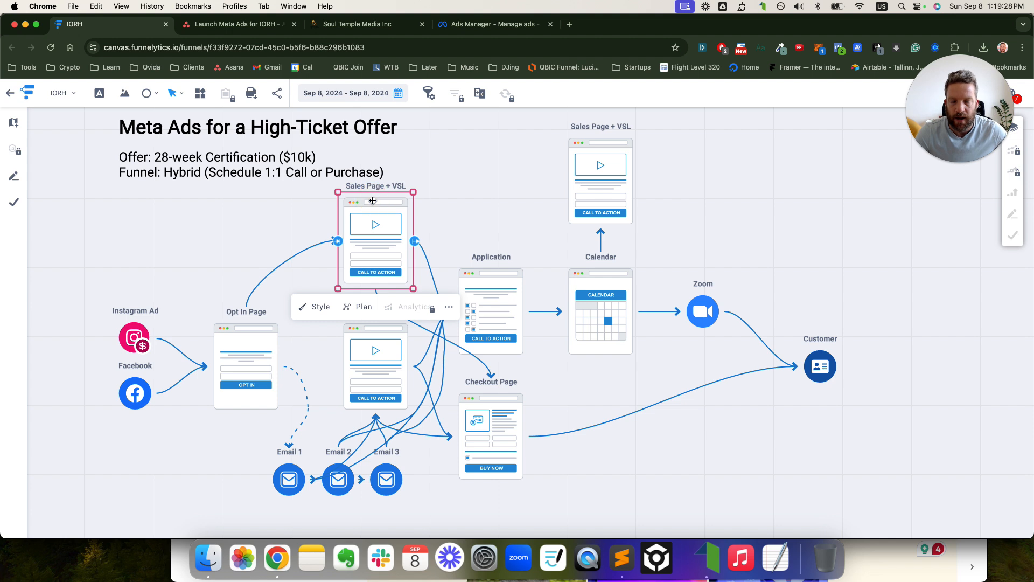
pyautogui.moveTo(371, 225); pyautogui.dragTo(371, 215)
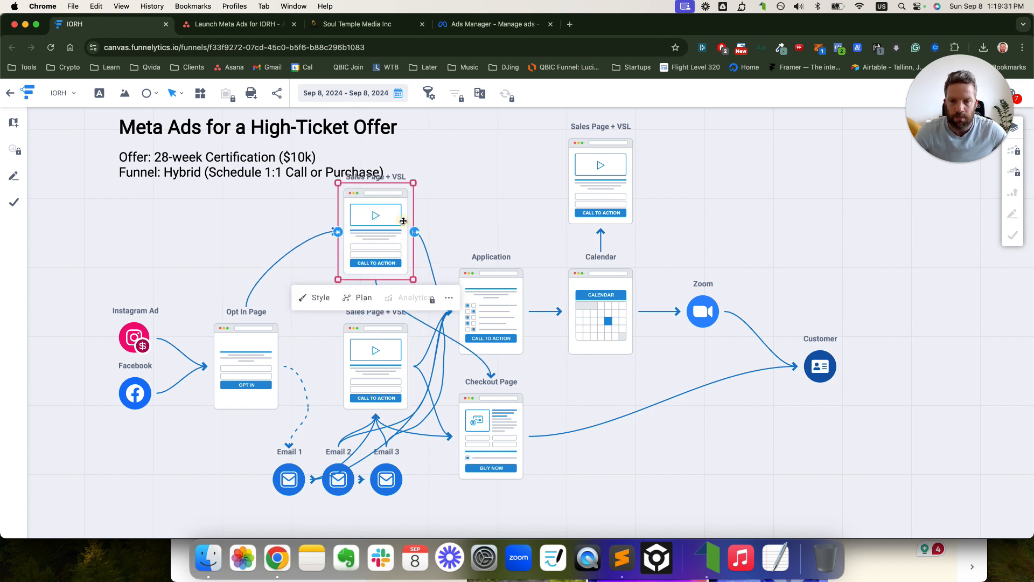
pyautogui.click(612, 182)
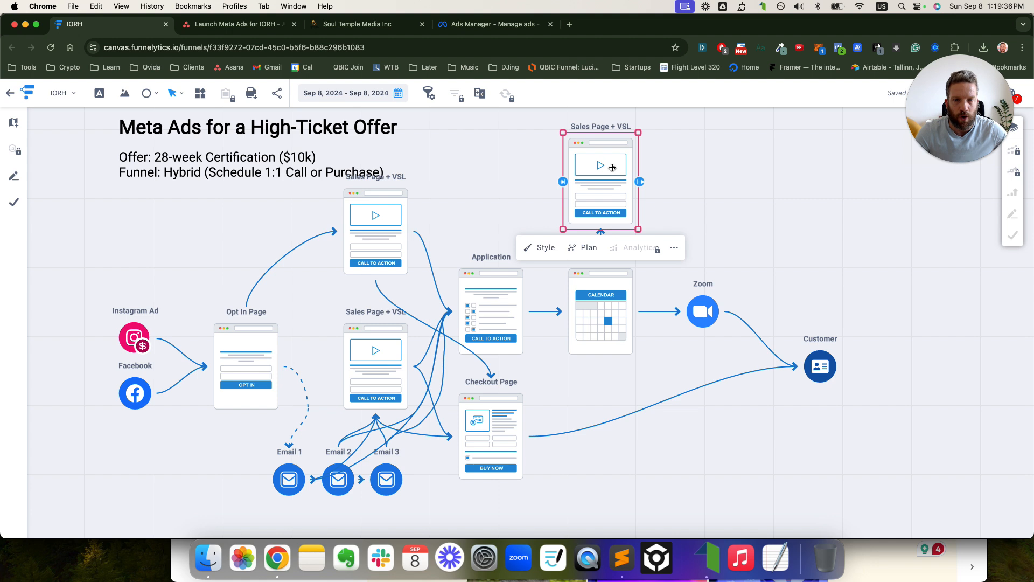
pyautogui.click(714, 224)
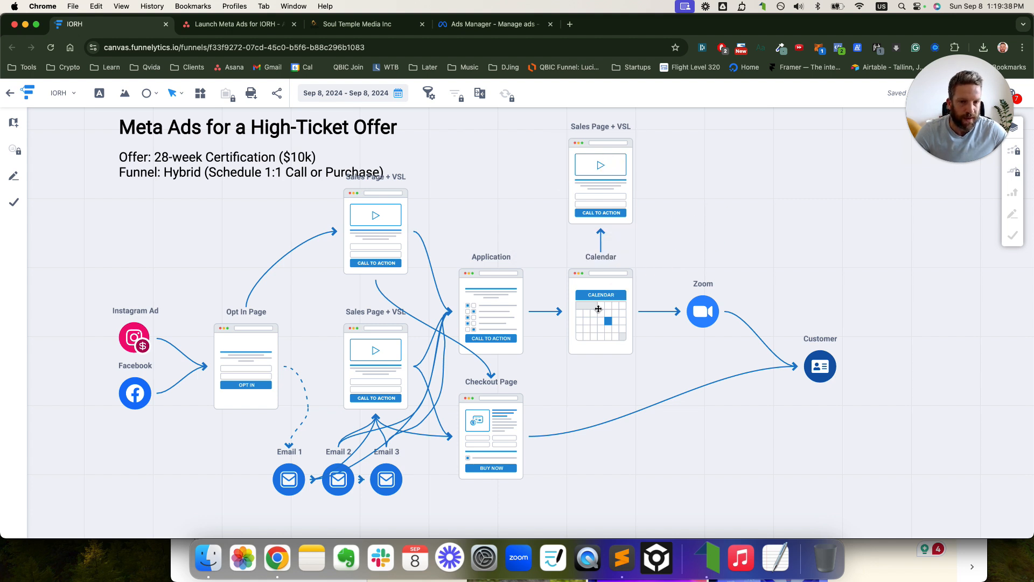
pyautogui.click(598, 309)
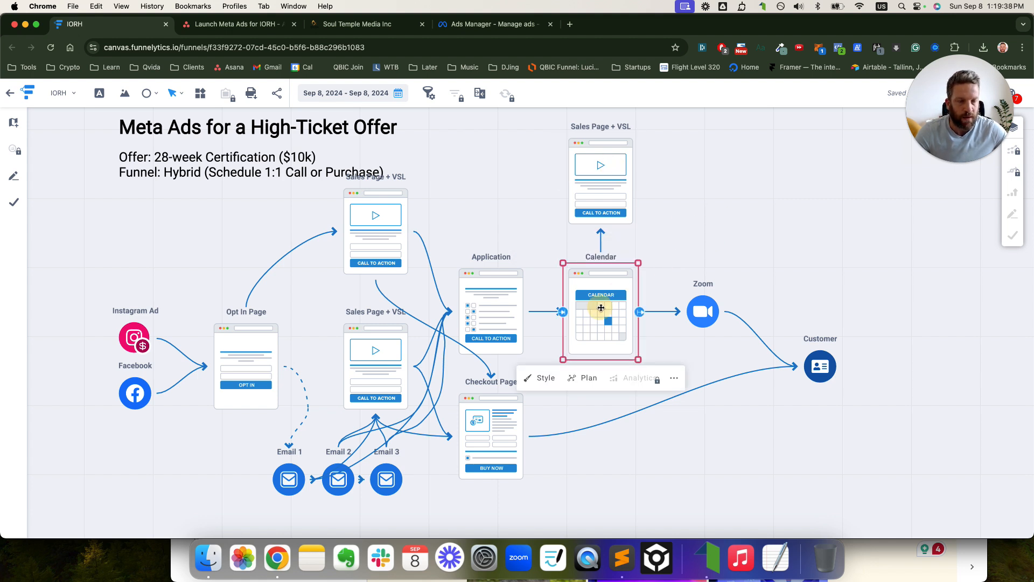
pyautogui.click(389, 239)
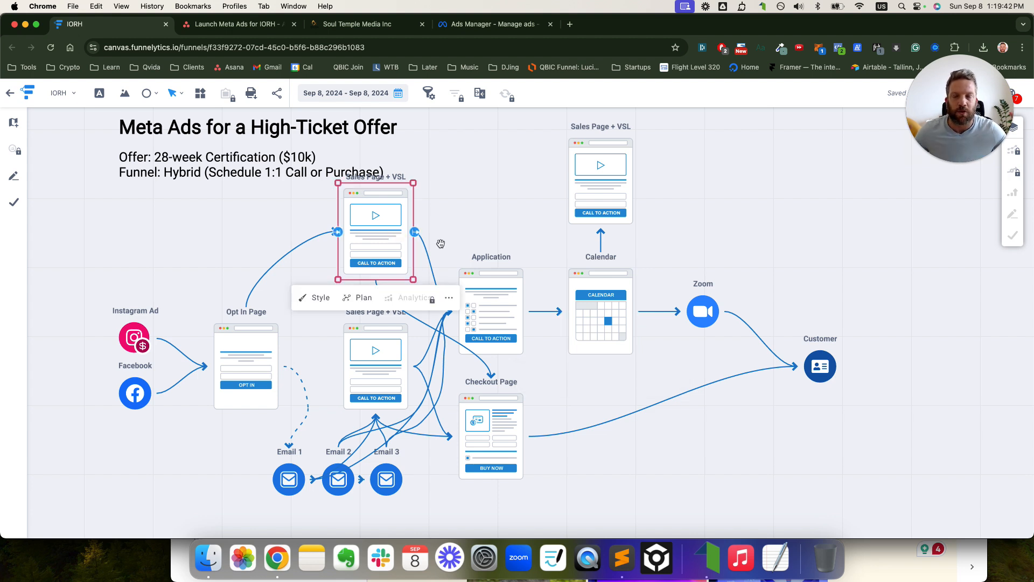